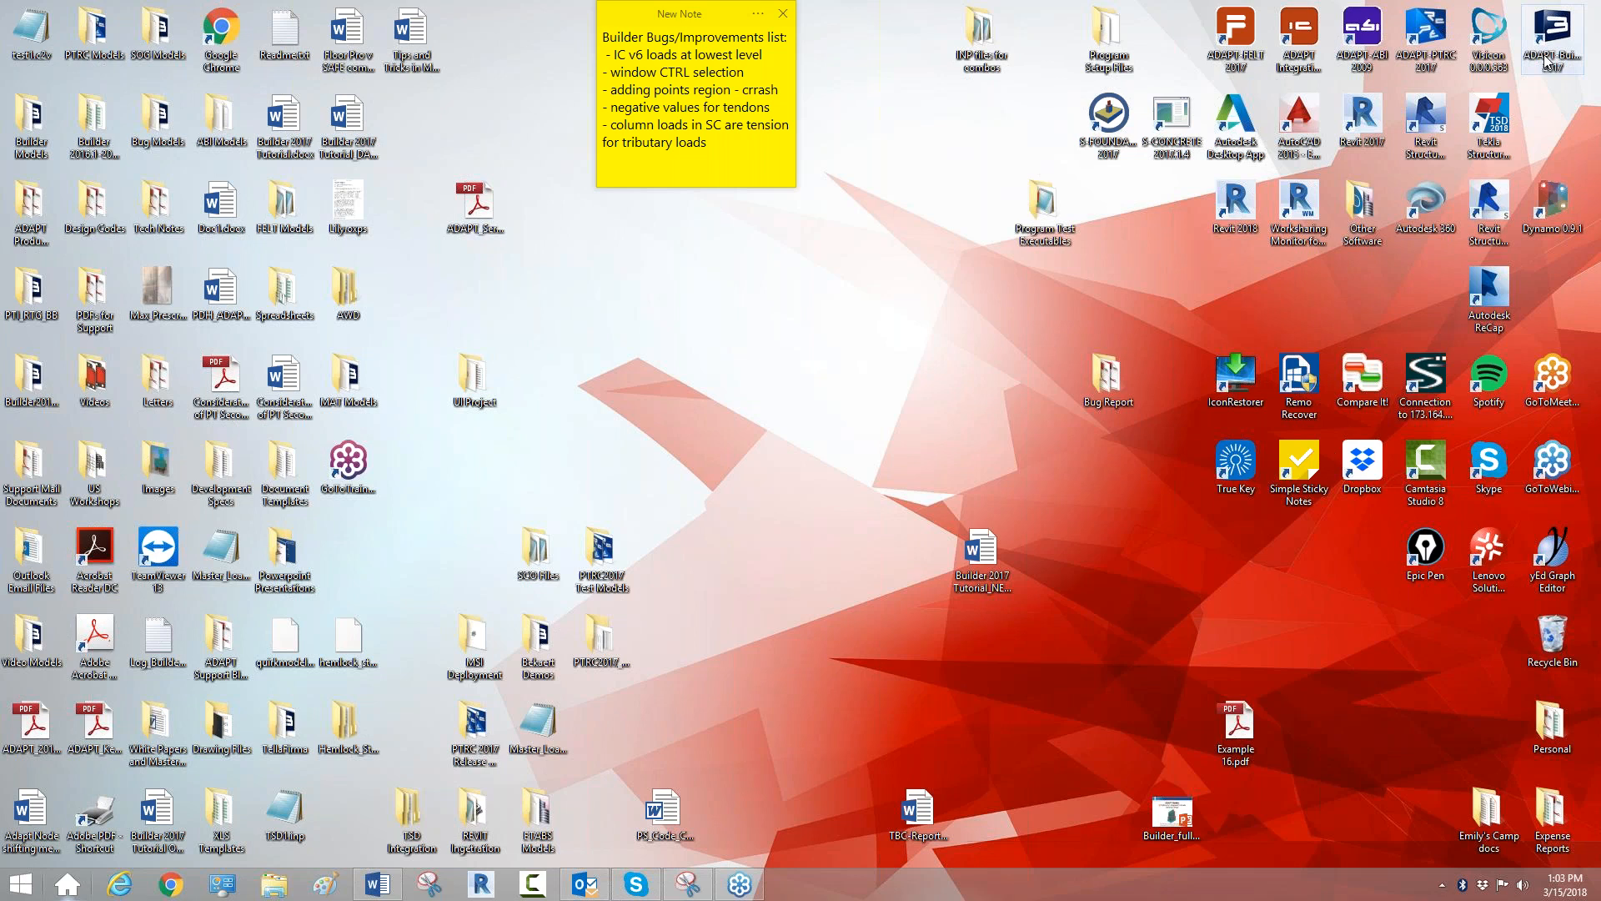
Launch ADAPT-Builder 2017 in Floor Pro mode with American units and the RC & PT design scope.
{"action": "left_click", "coordinate": [1547, 60]}
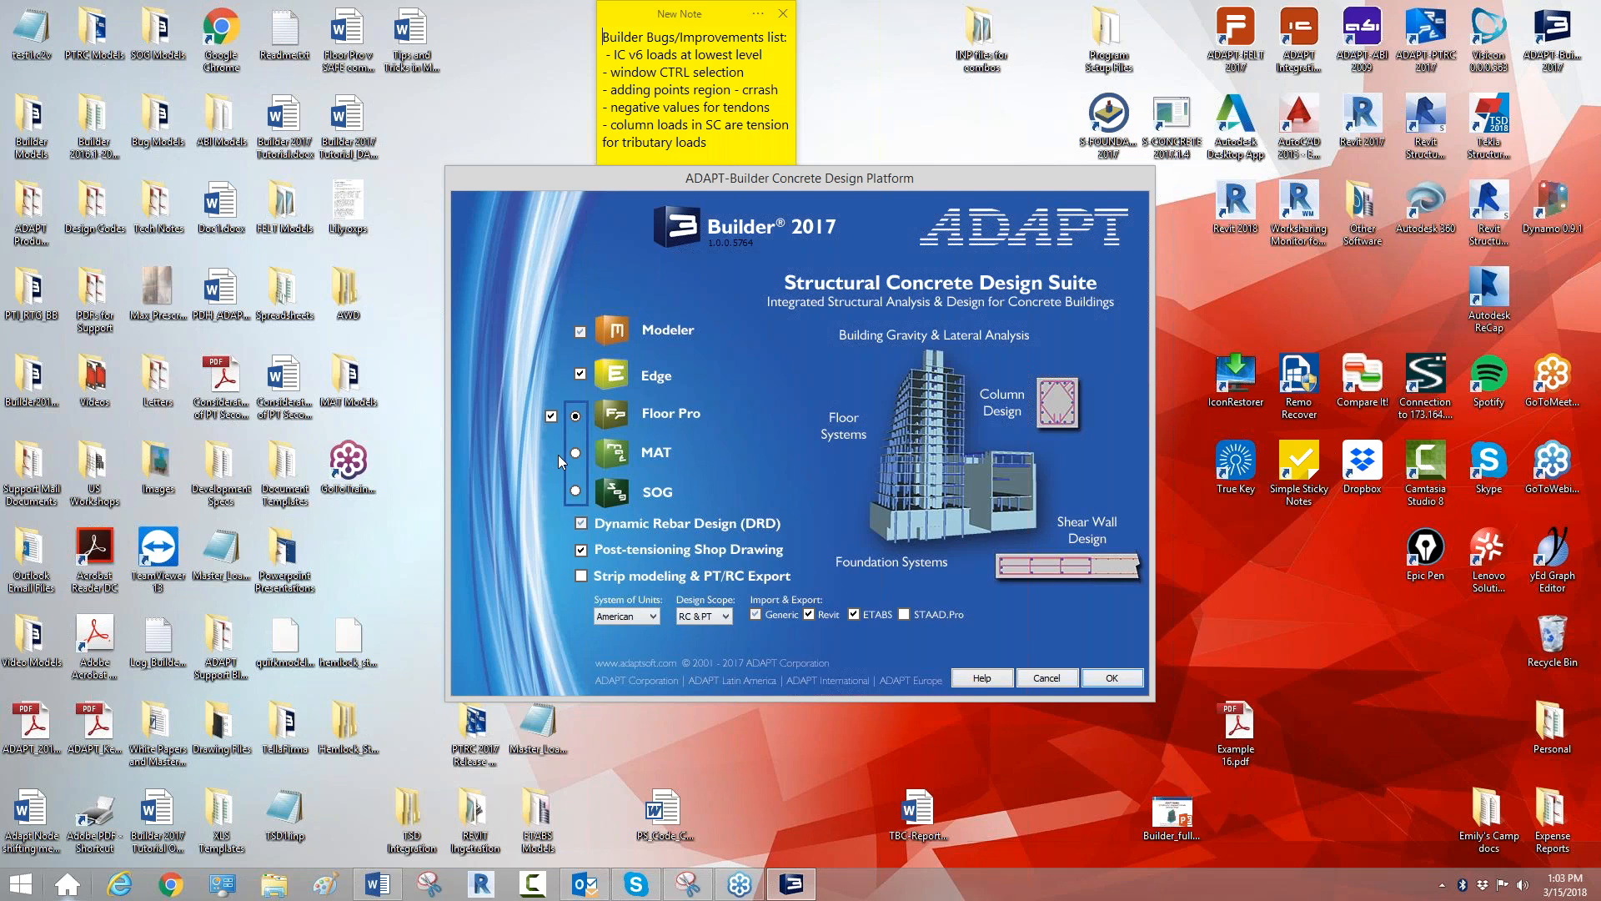
{"action": "left_click", "coordinate": [722, 617]}
{"action": "left_click", "coordinate": [1118, 682]}
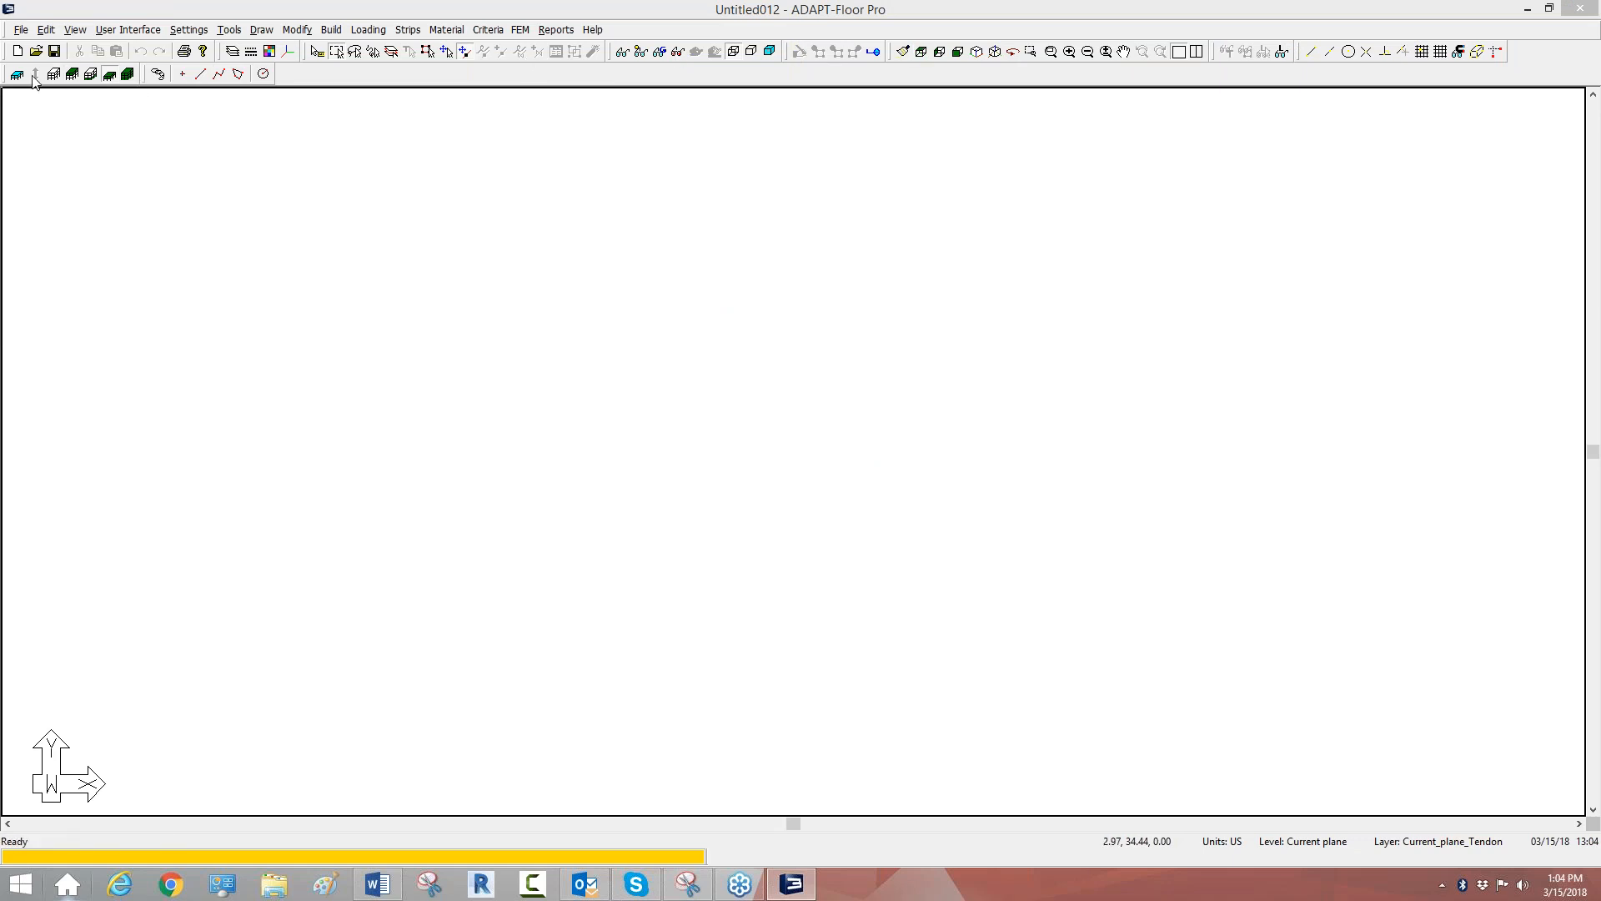
Float the Story Manager tools over the drawing and add five 10 ft high reference planes above the top plane.
{"action": "left_click_drag", "start_coordinate": [7, 75], "coordinate": [382, 180]}
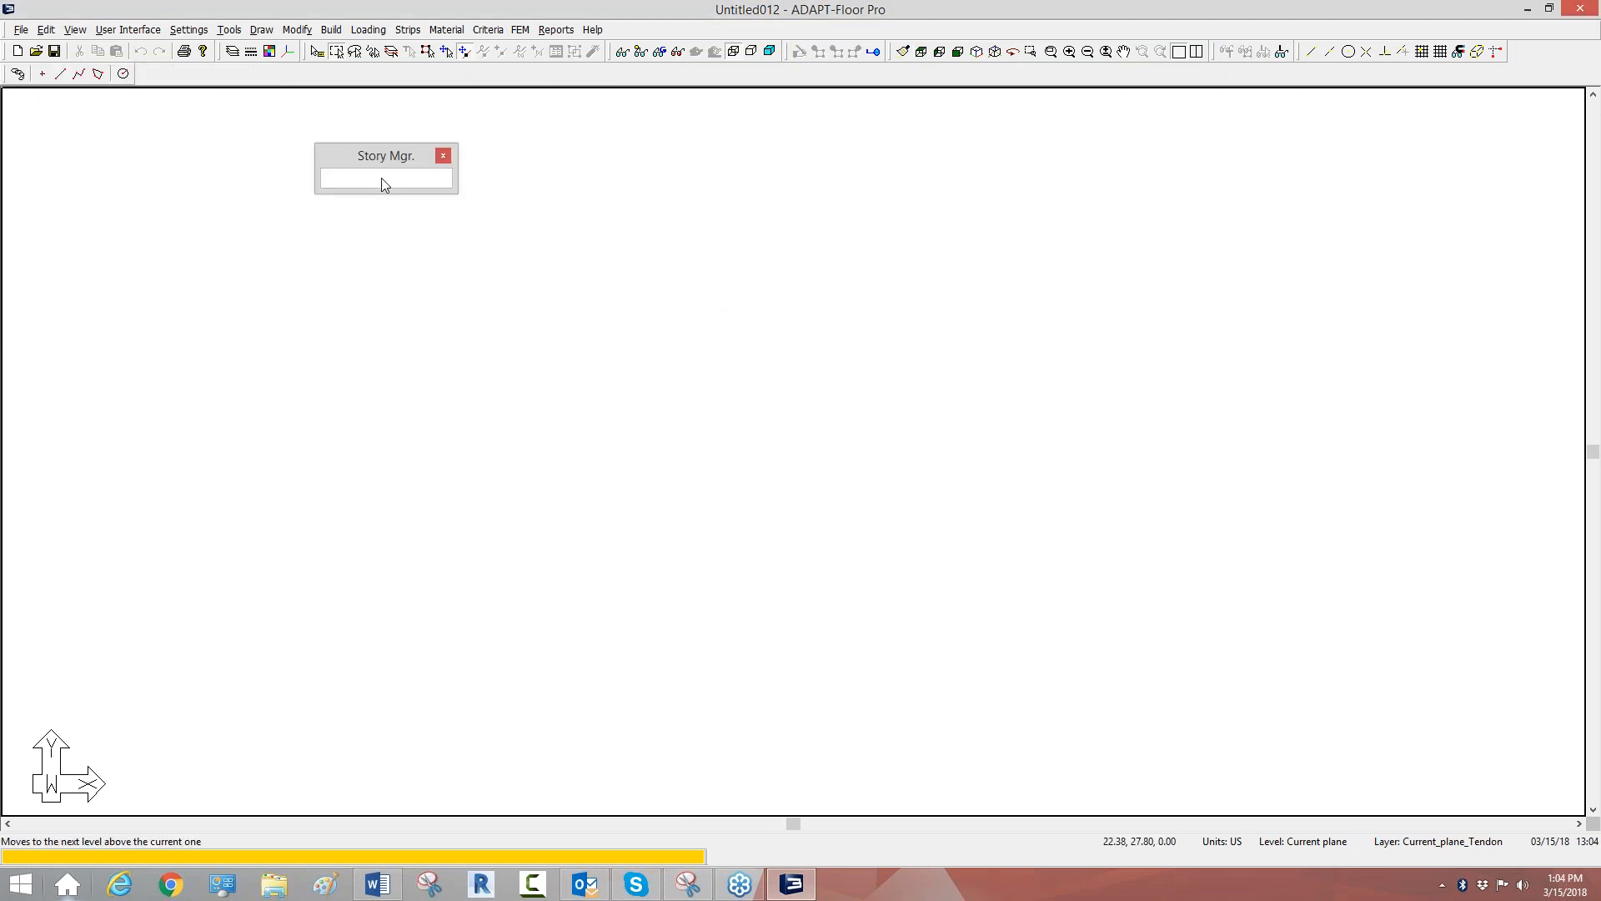
{"action": "left_click", "coordinate": [366, 180]}
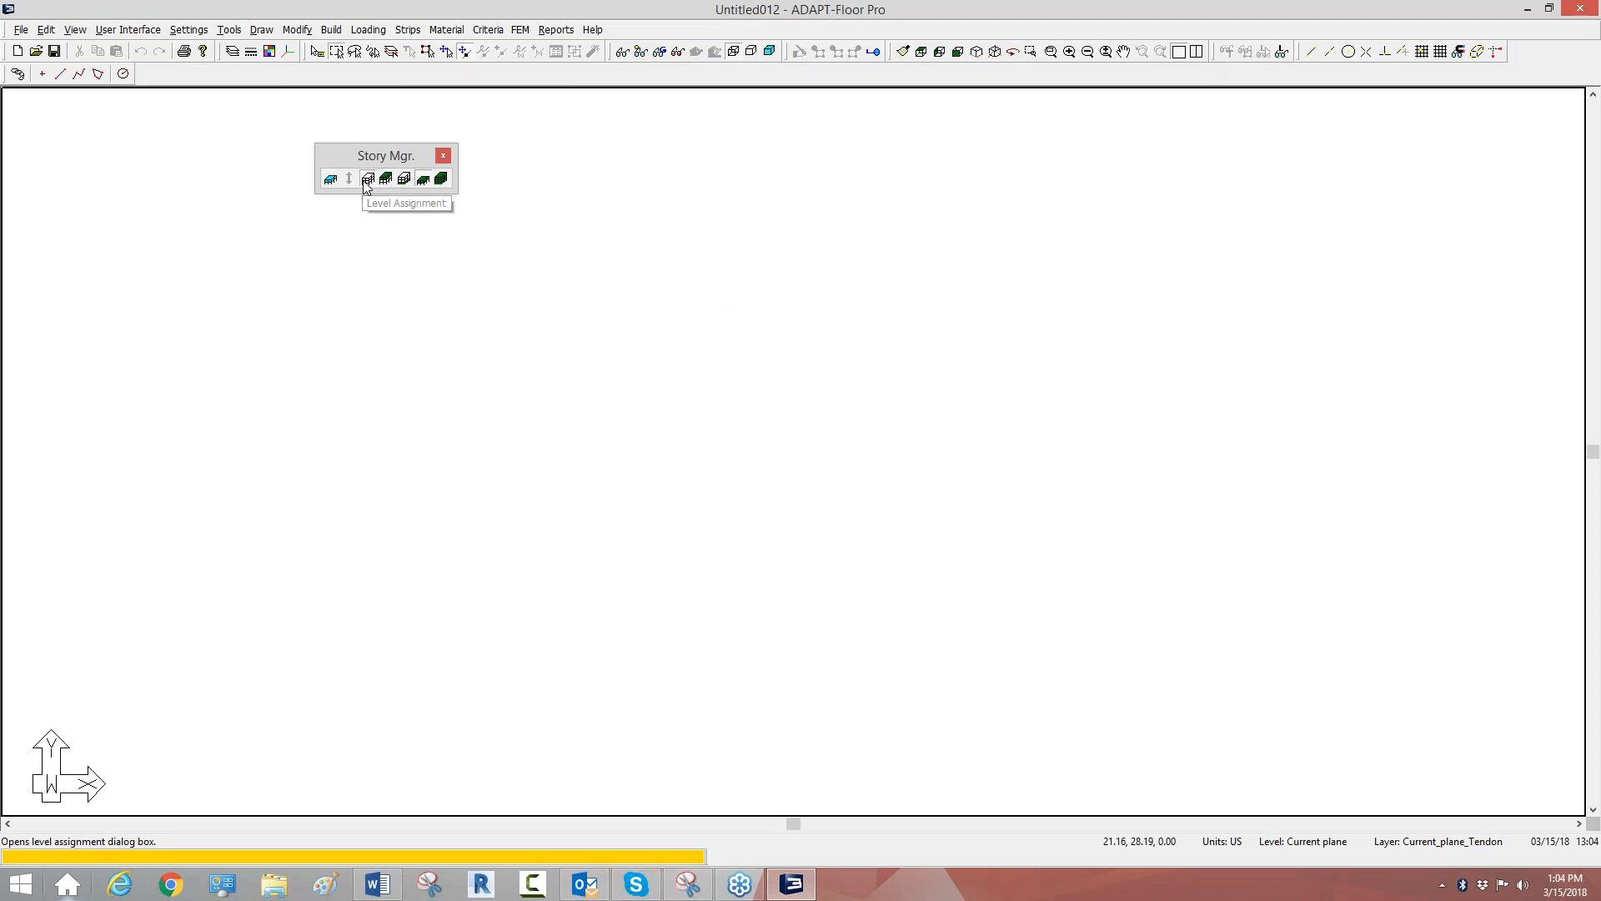
{"action": "left_click", "coordinate": [612, 368]}
{"action": "left_click", "coordinate": [895, 458]}
{"action": "left_click", "coordinate": [898, 459]}
{"action": "left_click", "coordinate": [901, 461]}
{"action": "left_click", "coordinate": [901, 461]}
{"action": "left_click", "coordinate": [902, 462]}
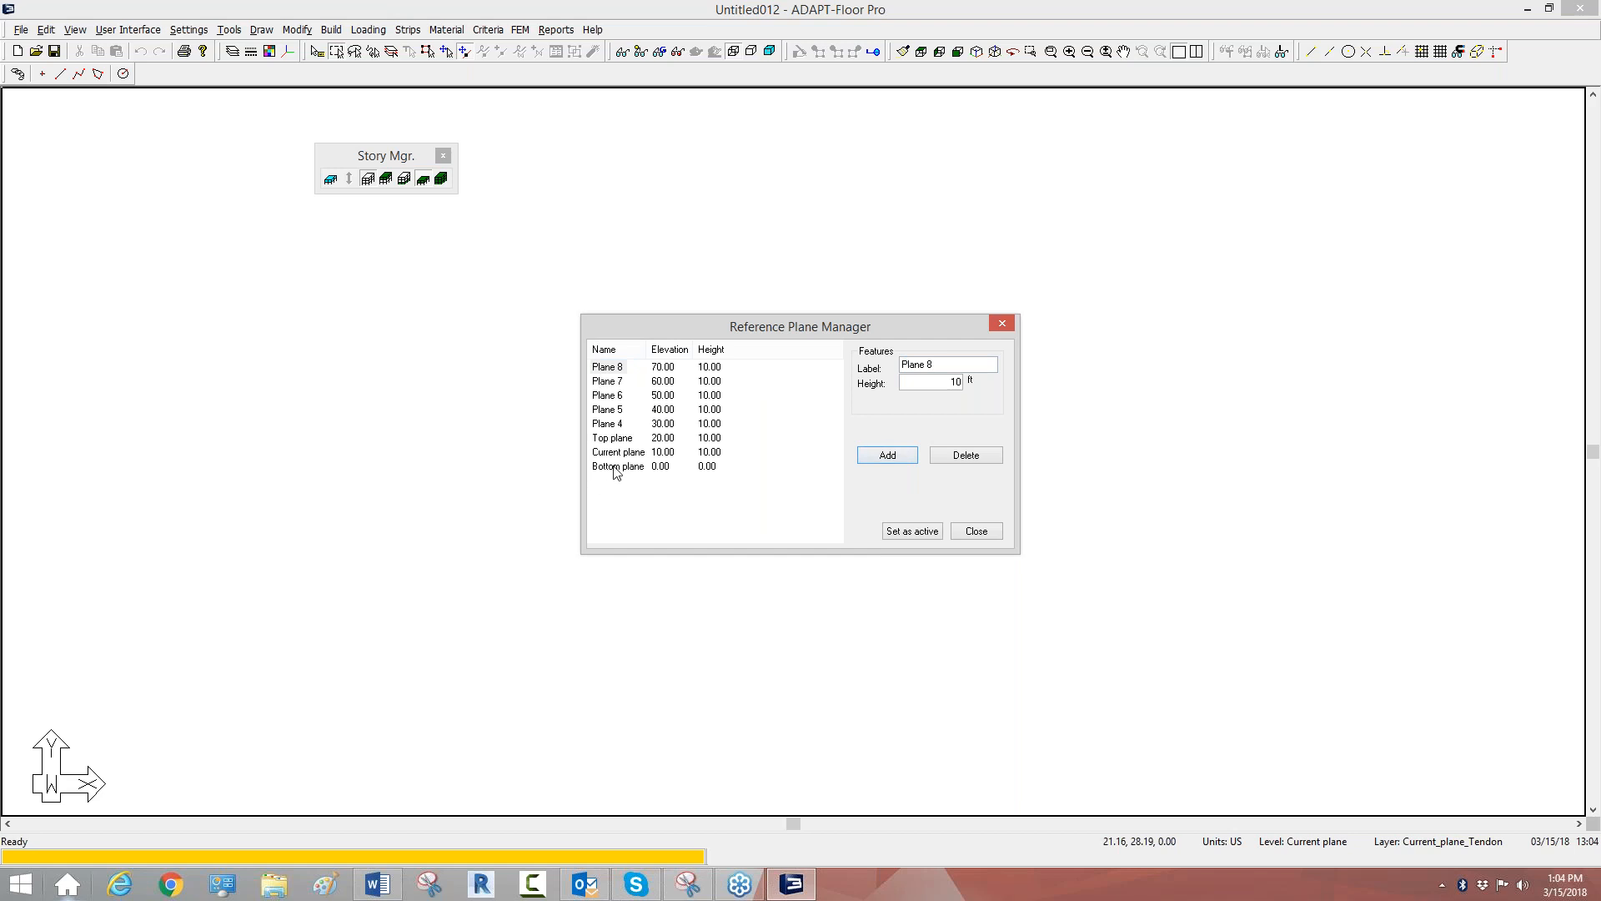
Rename the reference plane "Top plane" as "Plane 3".
{"action": "left_click", "coordinate": [610, 440]}
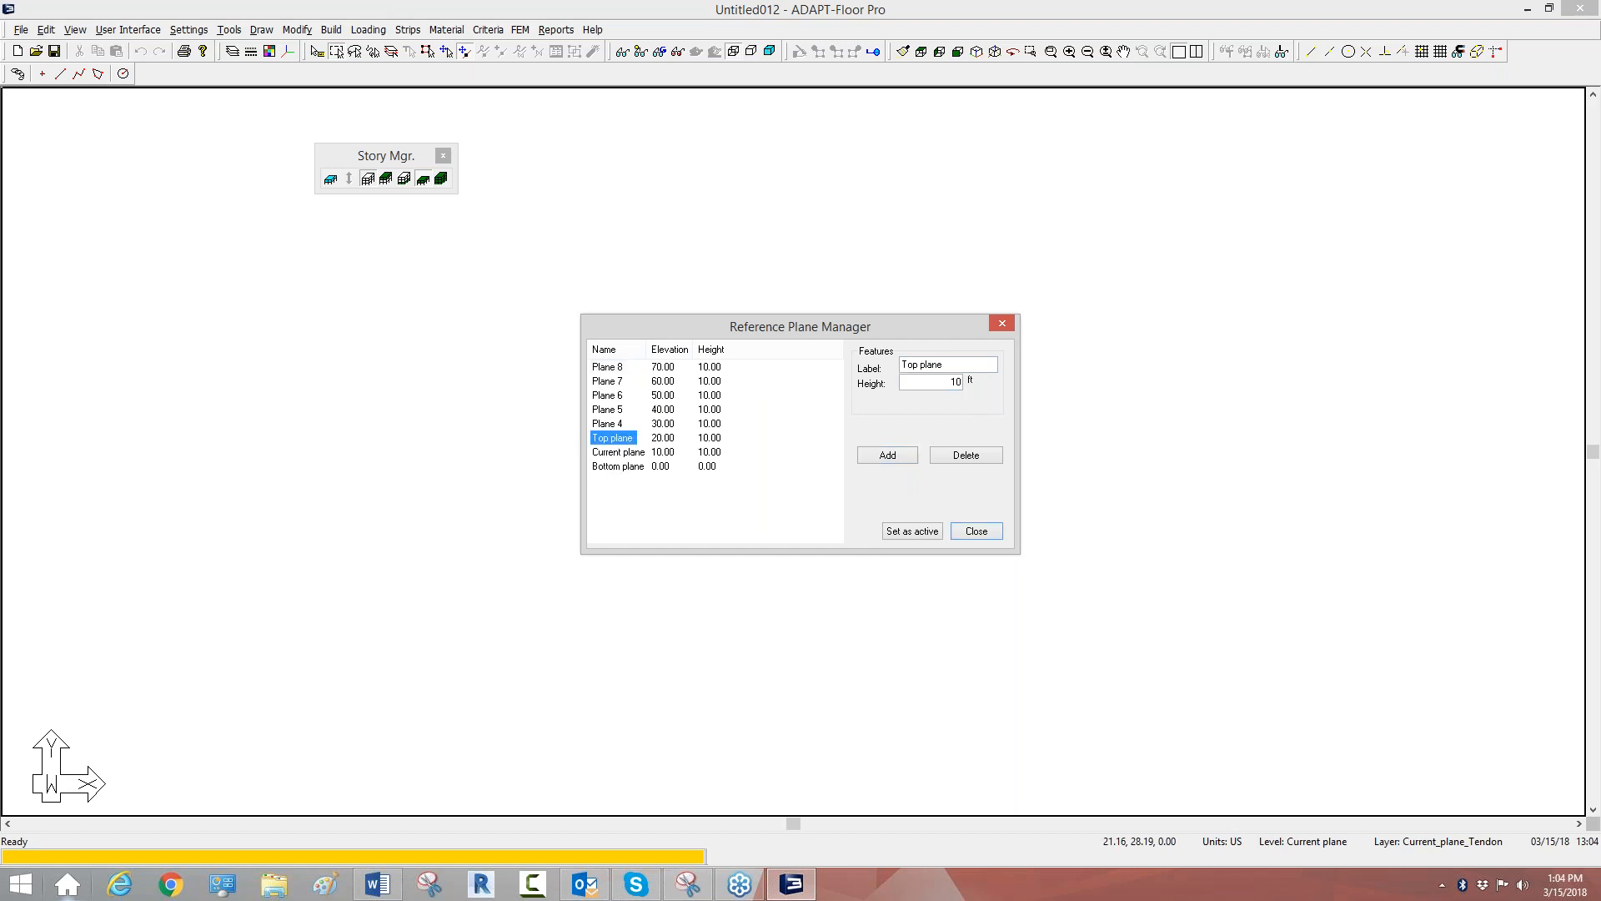
{"action": "key", "text": "Tab"}
{"action": "key", "text": "End"}
{"action": "key", "text": "BackSpace"}
{"action": "key", "text": "BackSpace"}
{"action": "key", "text": "BackSpace"}
{"action": "key", "text": "BackSpace"}
{"action": "key", "text": "BackSpace"}
{"action": "key", "text": "BackSpace"}
{"action": "key", "text": "BackSpace"}
{"action": "key", "text": "BackSpace"}
{"action": "key", "text": "BackSpace"}
{"action": "type", "text": "Plane 3"}
Rename the reference plane "Current plane" as "Plane 2".
{"action": "left_click", "coordinate": [621, 456]}
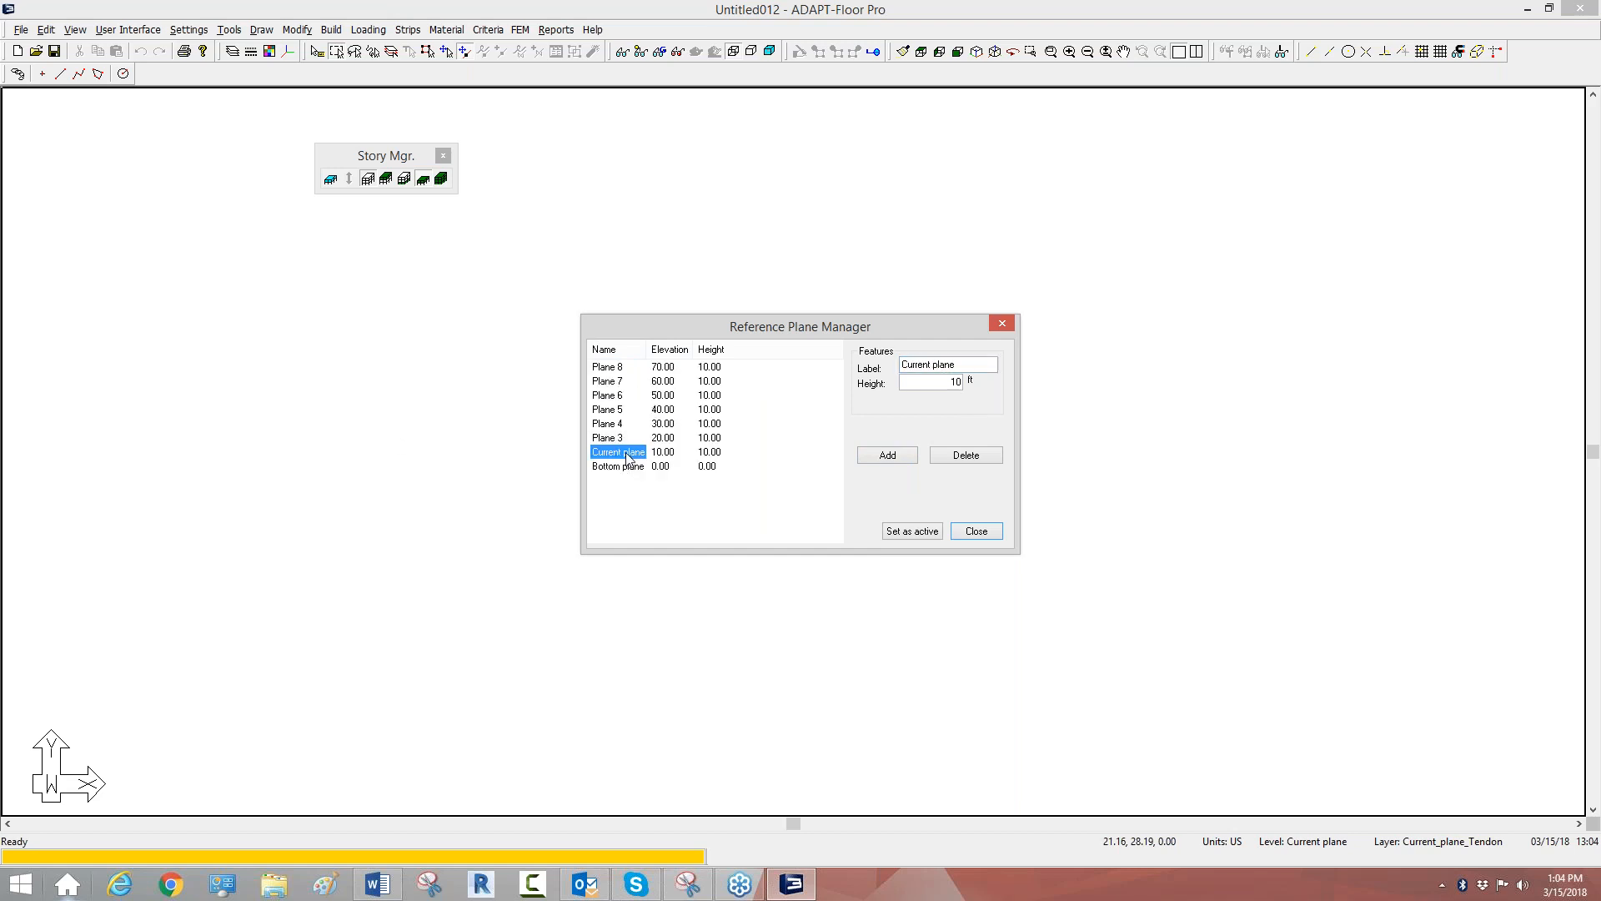
{"action": "left_click", "coordinate": [986, 361]}
{"action": "left_click_drag", "start_coordinate": [987, 361], "coordinate": [621, 388]}
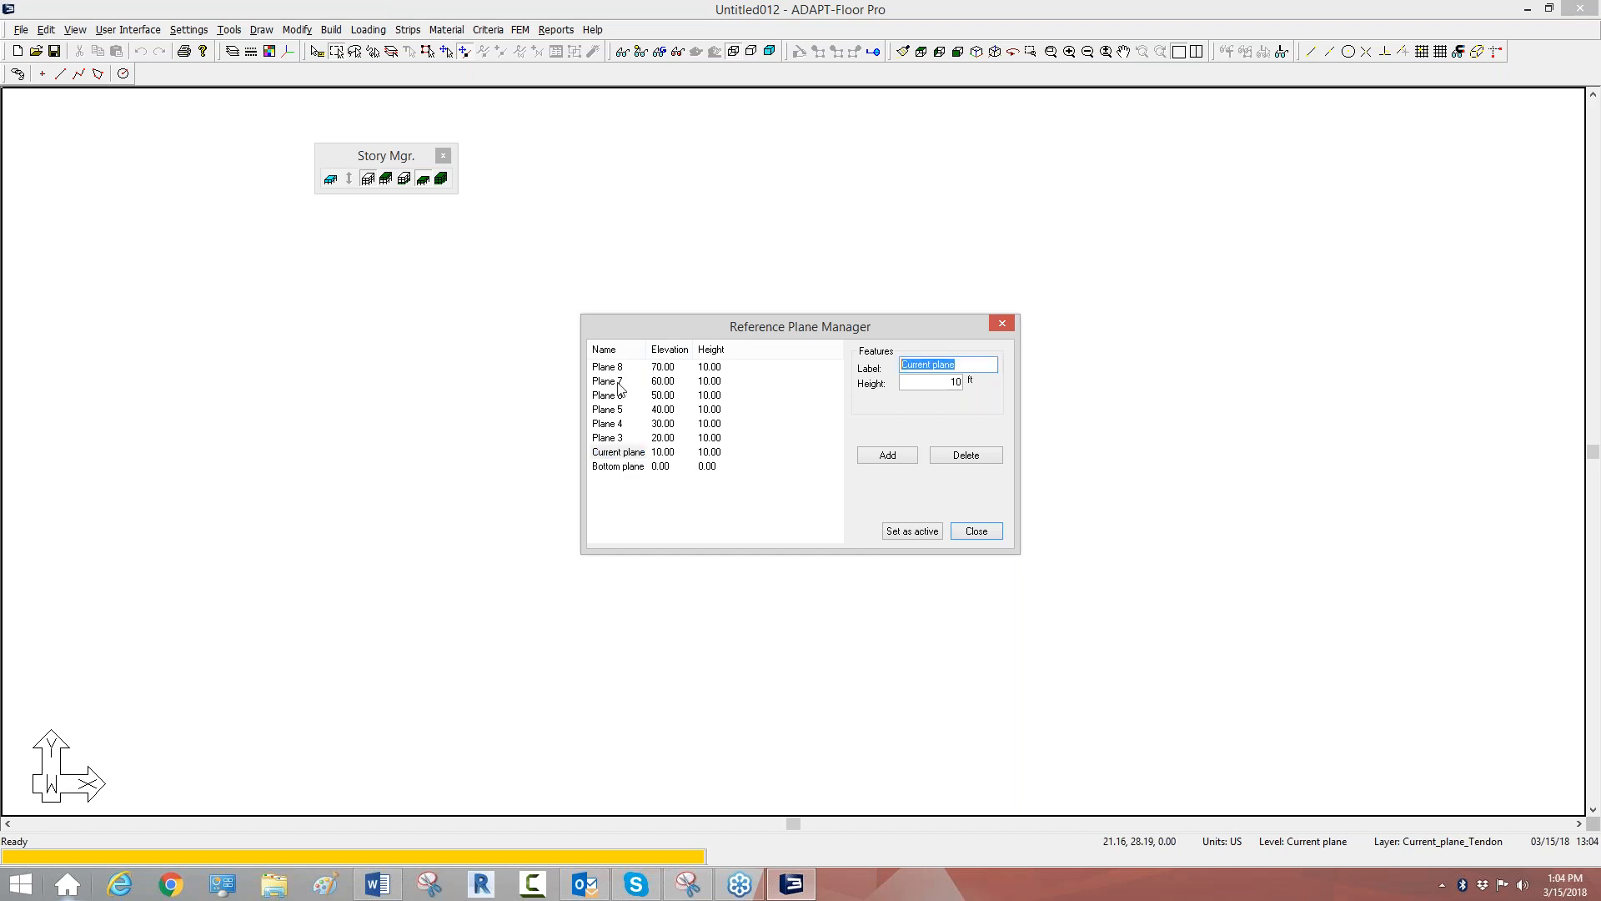
{"action": "type", "text": "Plane 2"}
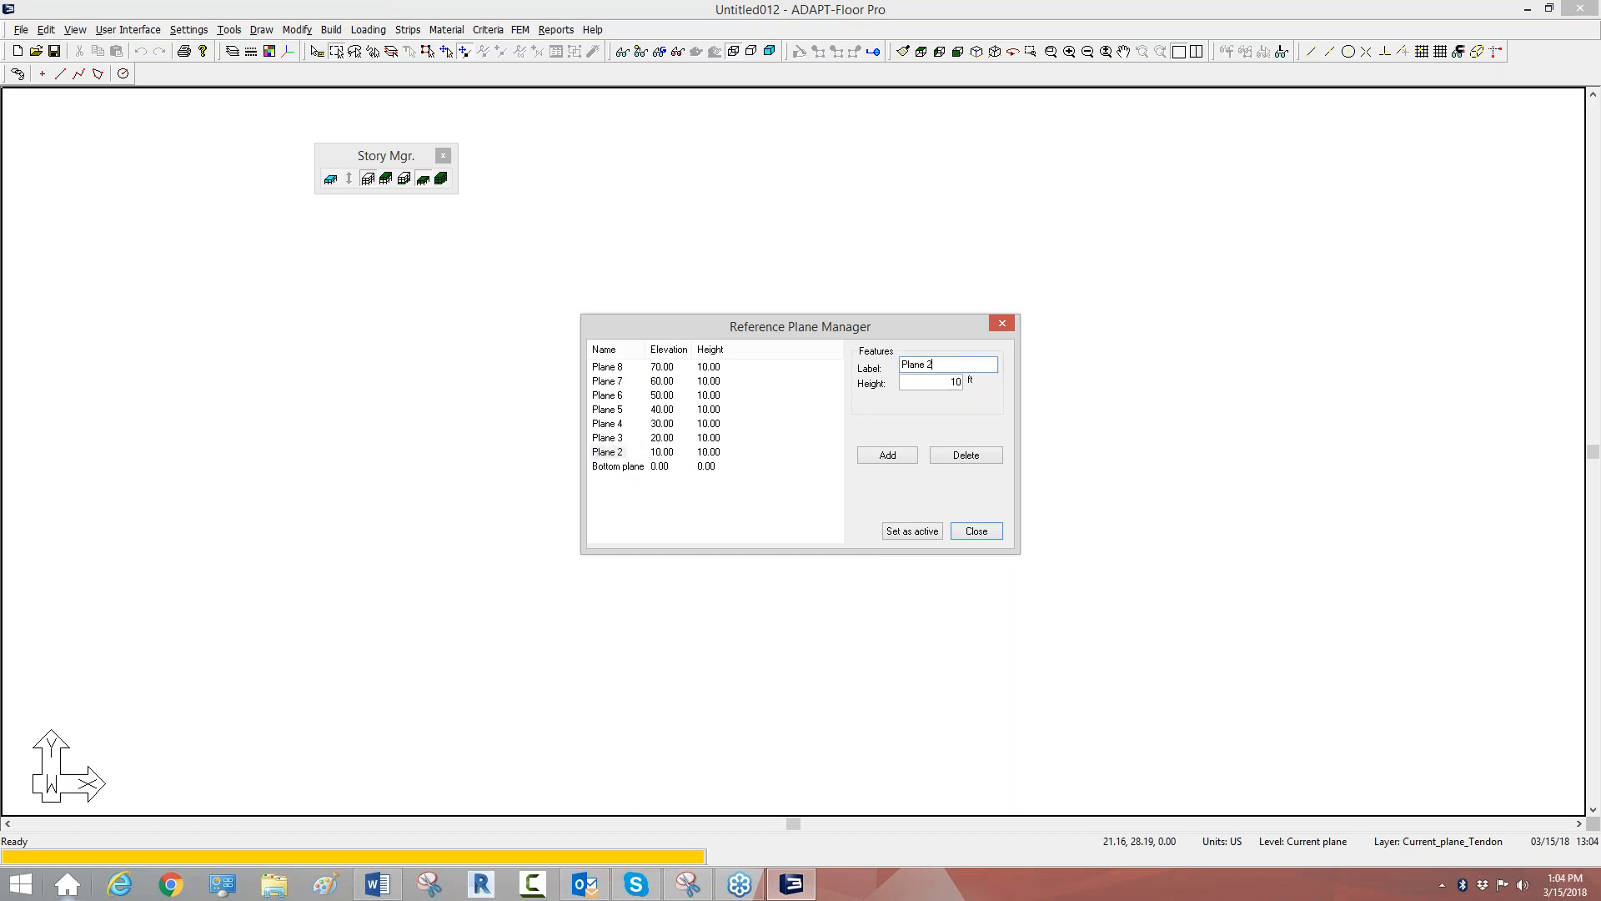
Rename the reference plane "Bottom plane" as "Base" and close the Reference Plane Manager.
{"action": "left_click", "coordinate": [621, 465]}
{"action": "key", "text": "Tab"}
{"action": "type", "text": "Base"}
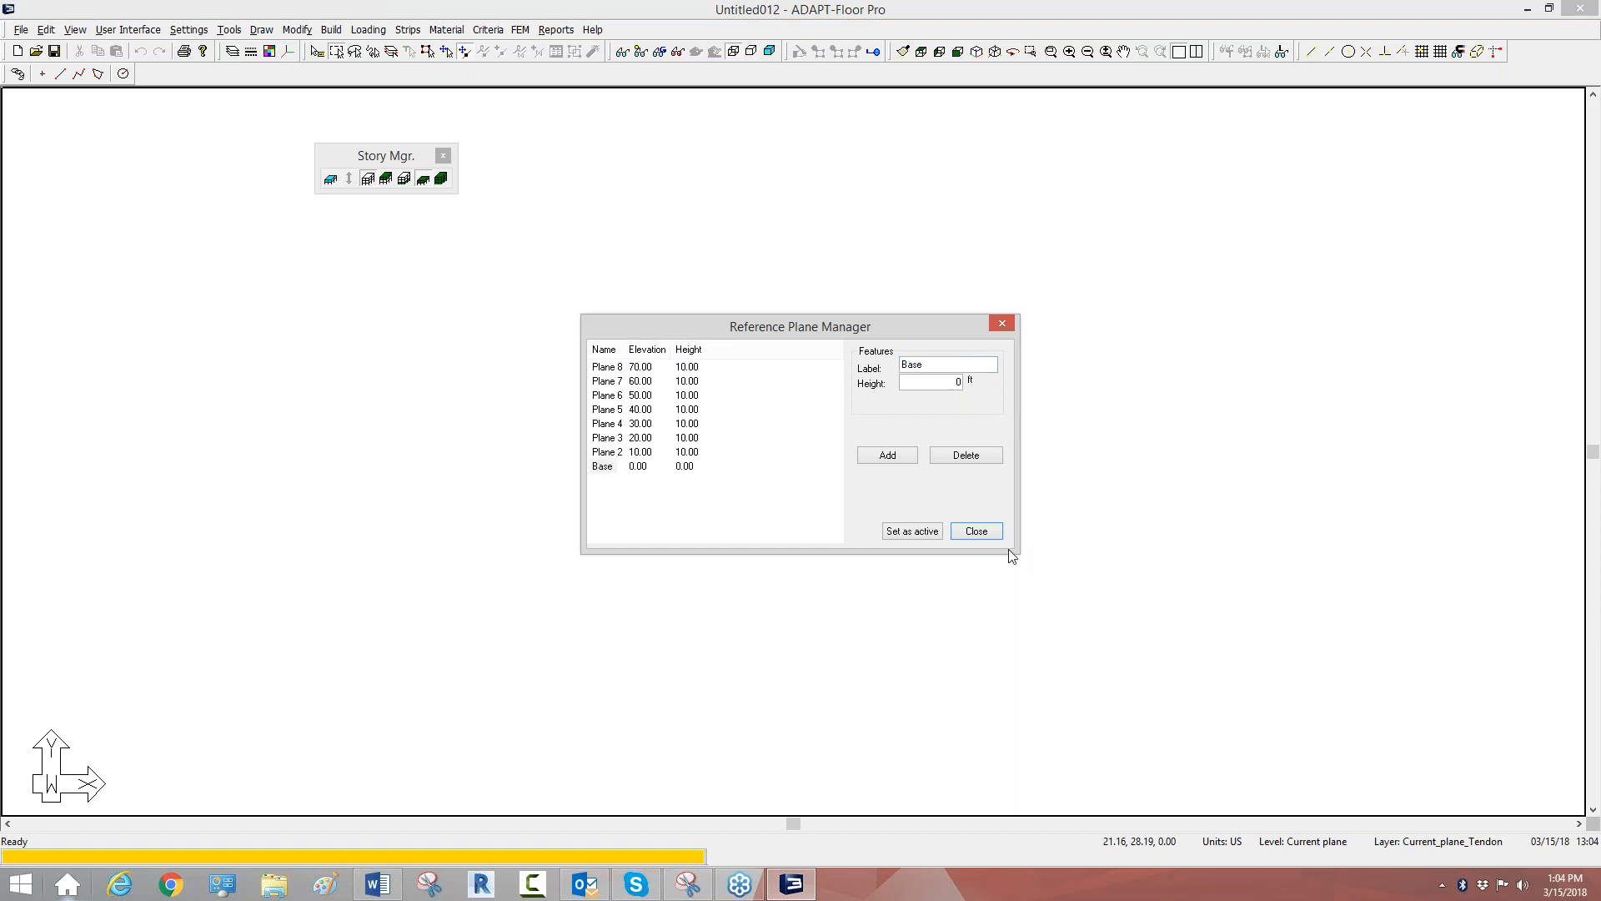
{"action": "left_click", "coordinate": [975, 531]}
Save the model in the Builder Models folder as Webinar_Walldesign.
{"action": "left_click", "coordinate": [21, 29]}
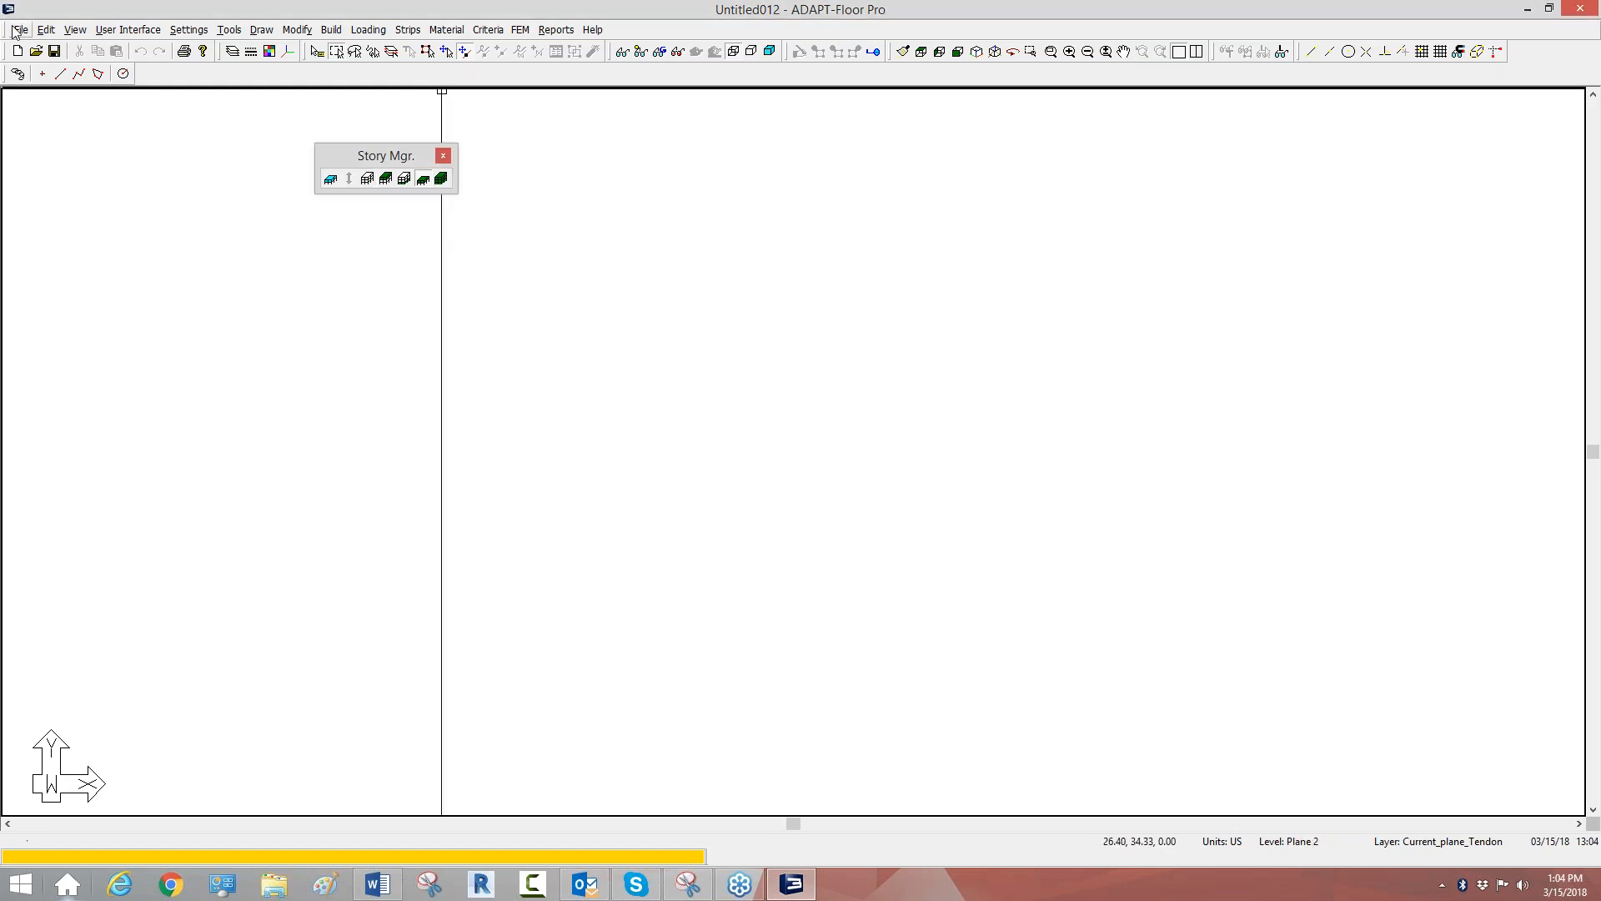
{"action": "left_click", "coordinate": [53, 107]}
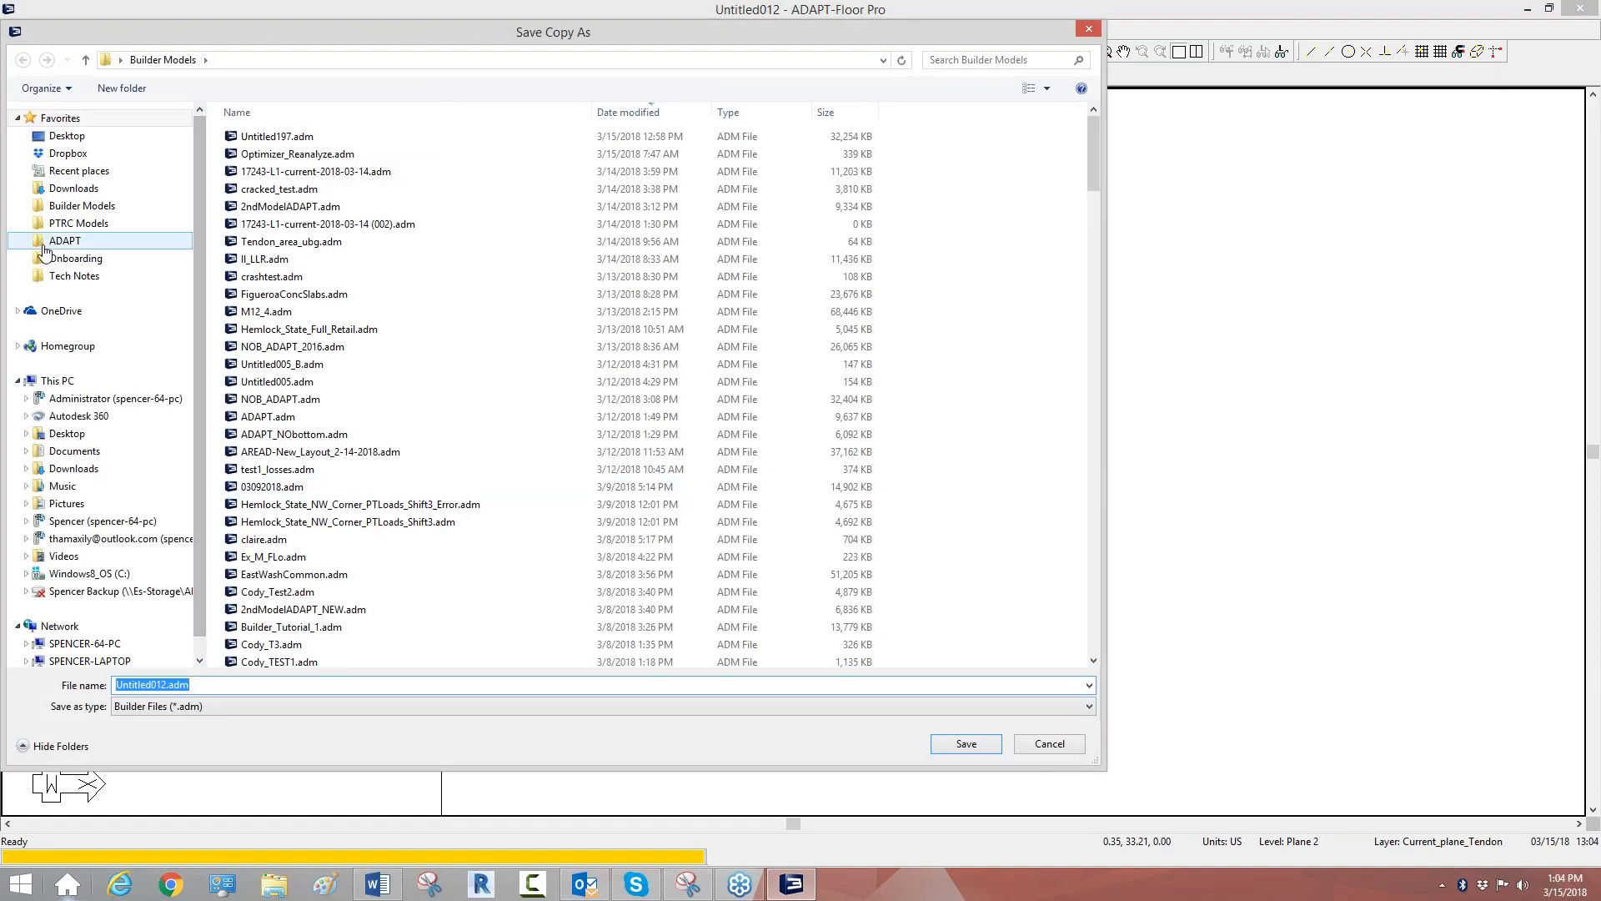
{"action": "type", "text": "Webinar_"}
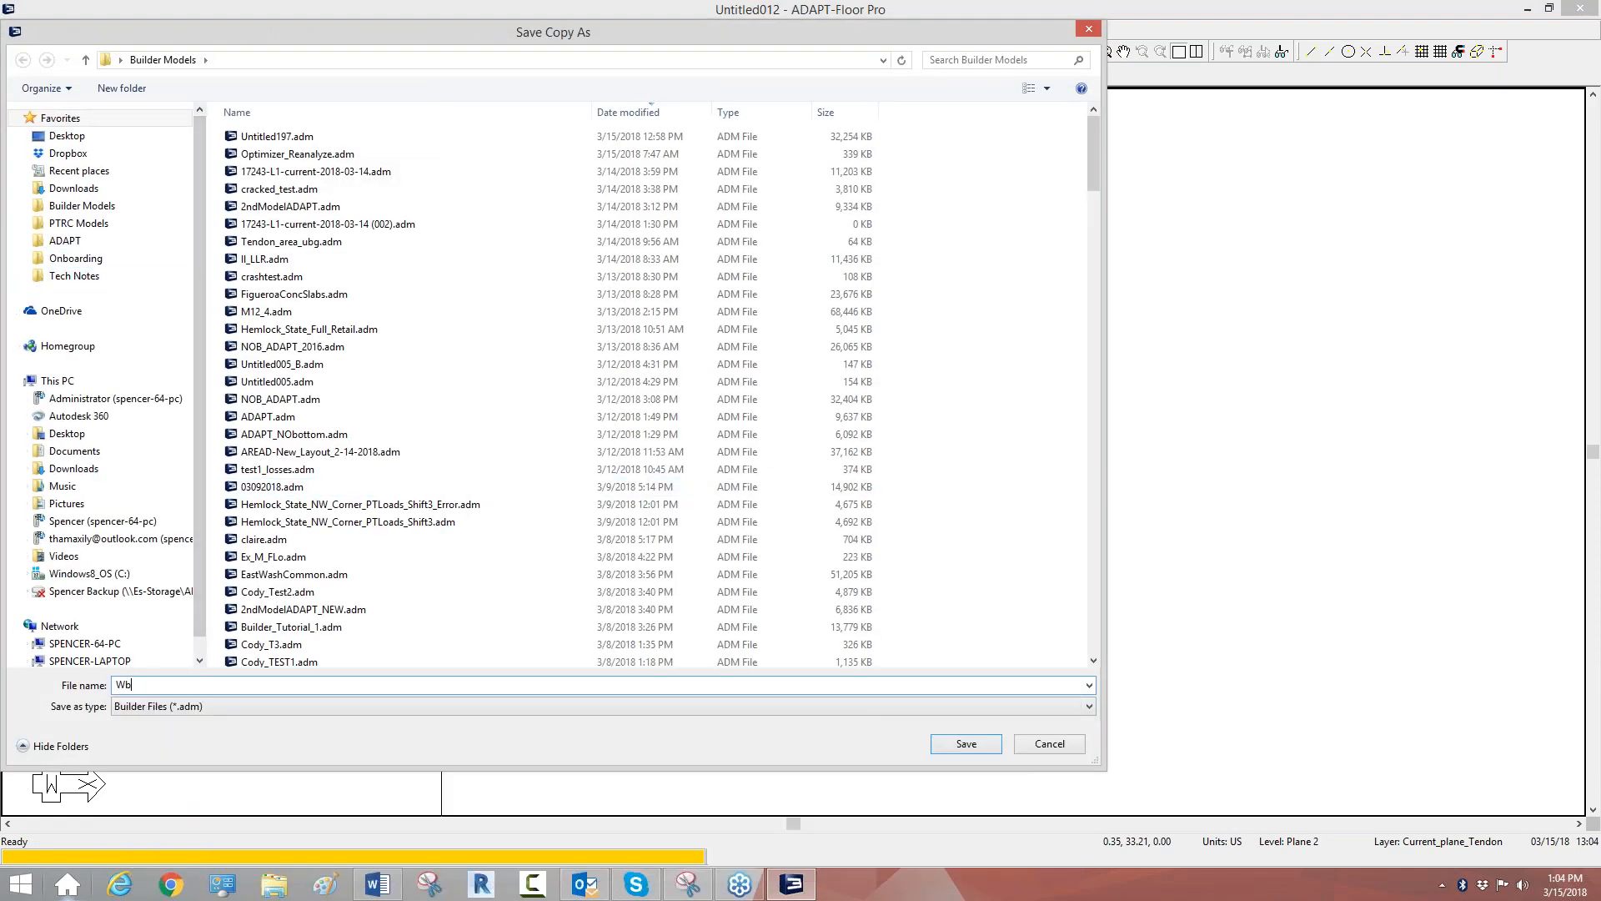
{"action": "type", "text": "Walldesign"}
{"action": "key", "text": "Return"}
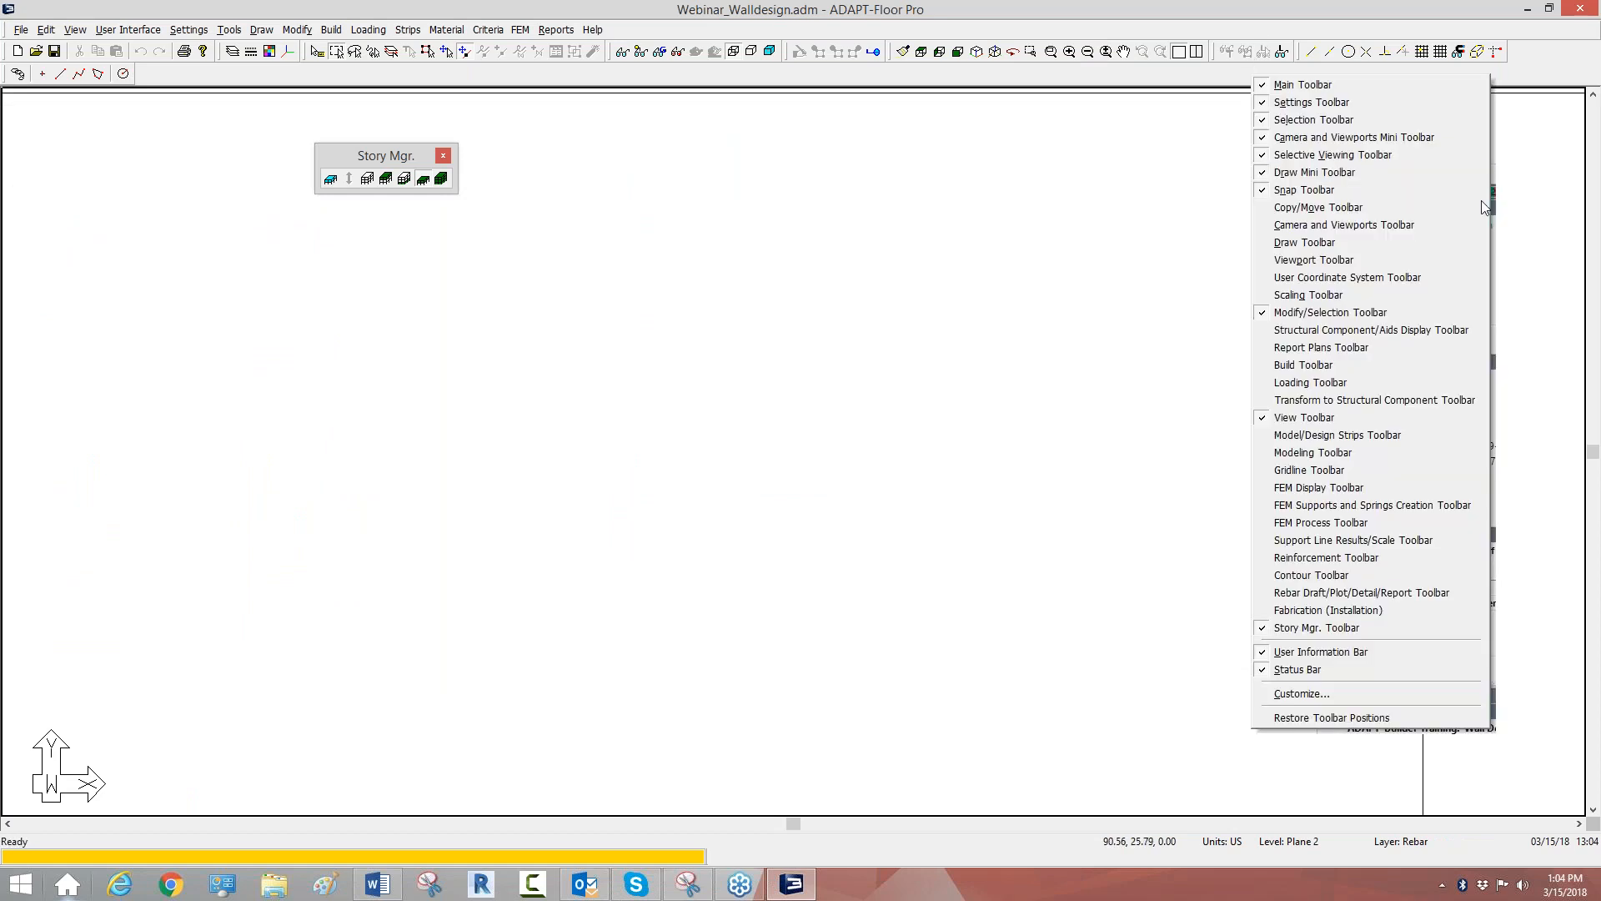
Display the Build tools for creating structural components.
{"action": "left_click", "coordinate": [1502, 197]}
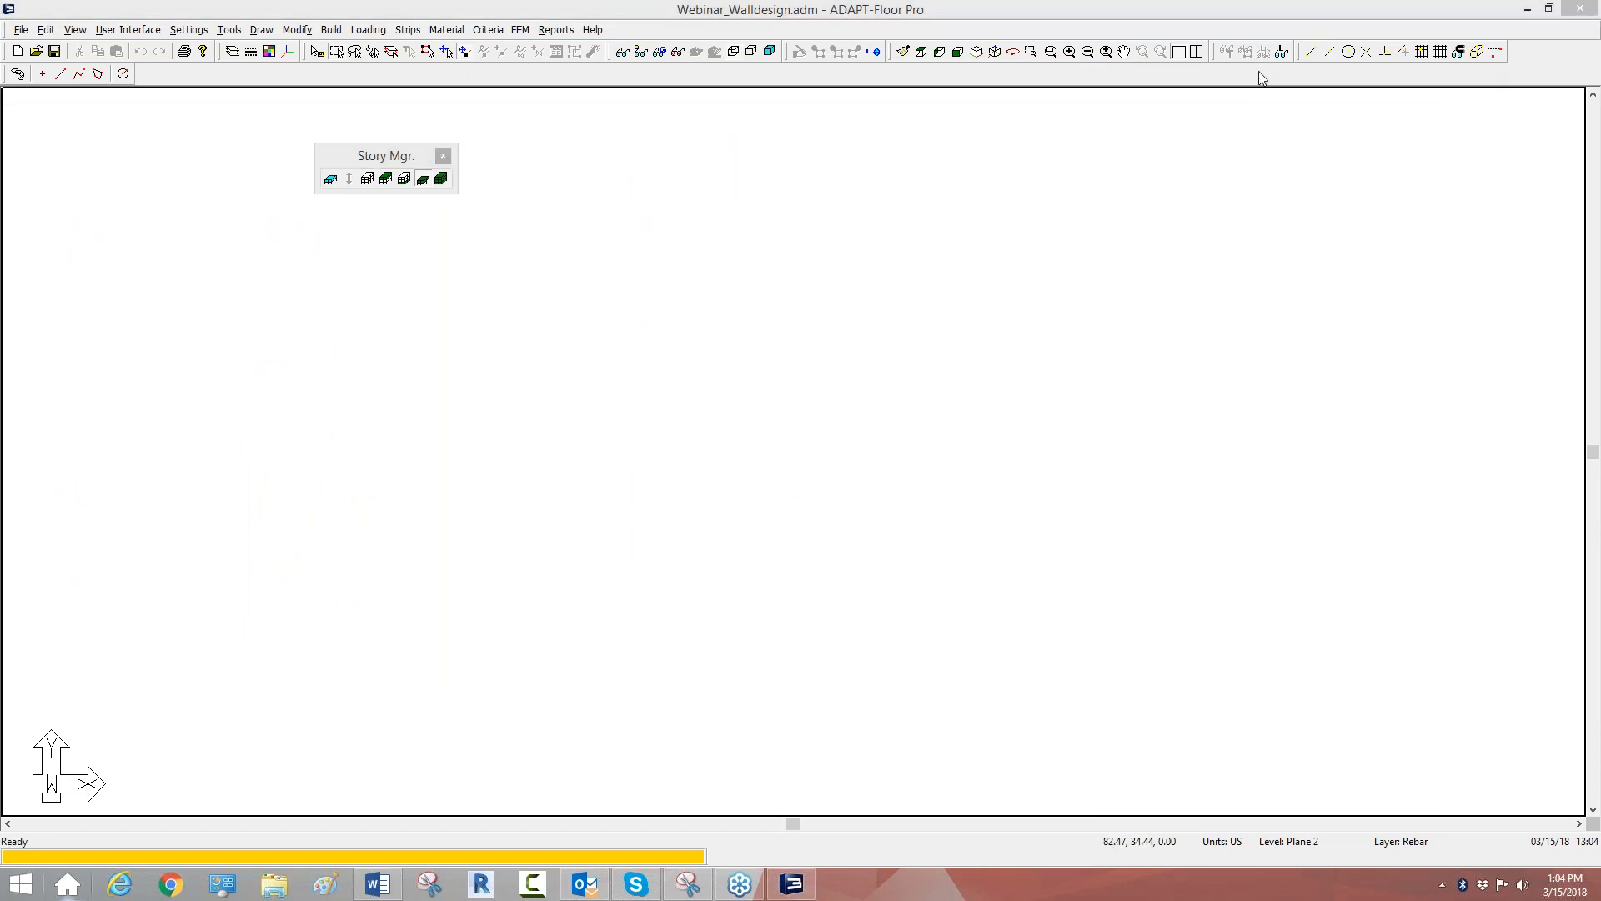
{"action": "right_click", "coordinate": [1261, 77]}
{"action": "left_click", "coordinate": [1292, 364]}
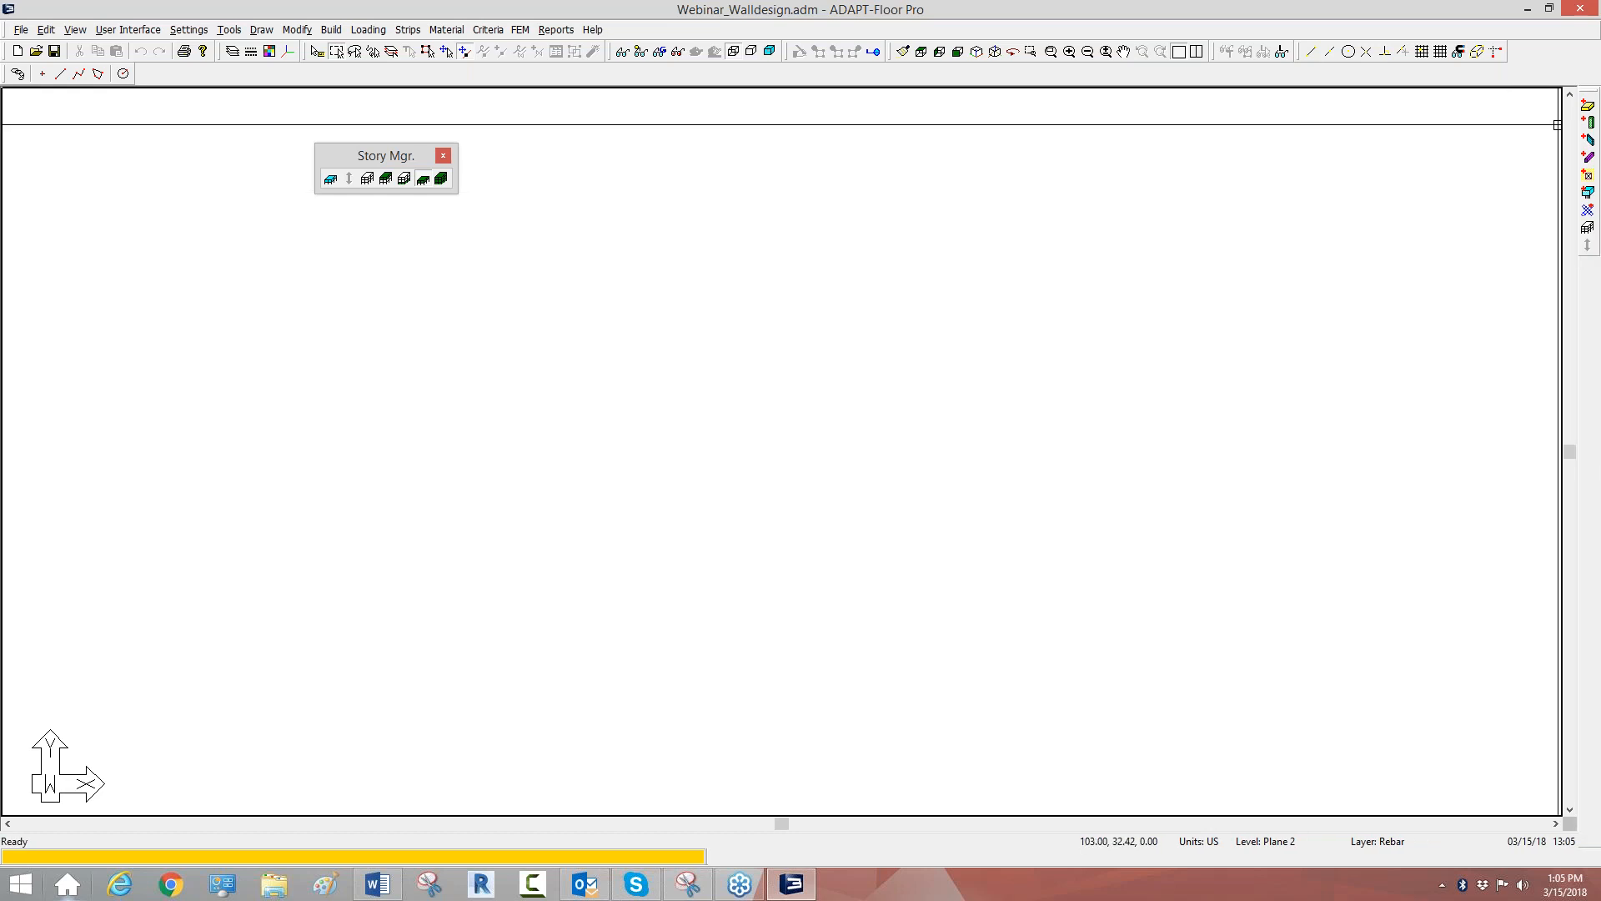
Draw a closed, irregular, elongated slab region with a rounded right end on Plane 2.
{"action": "left_click", "coordinate": [1588, 107]}
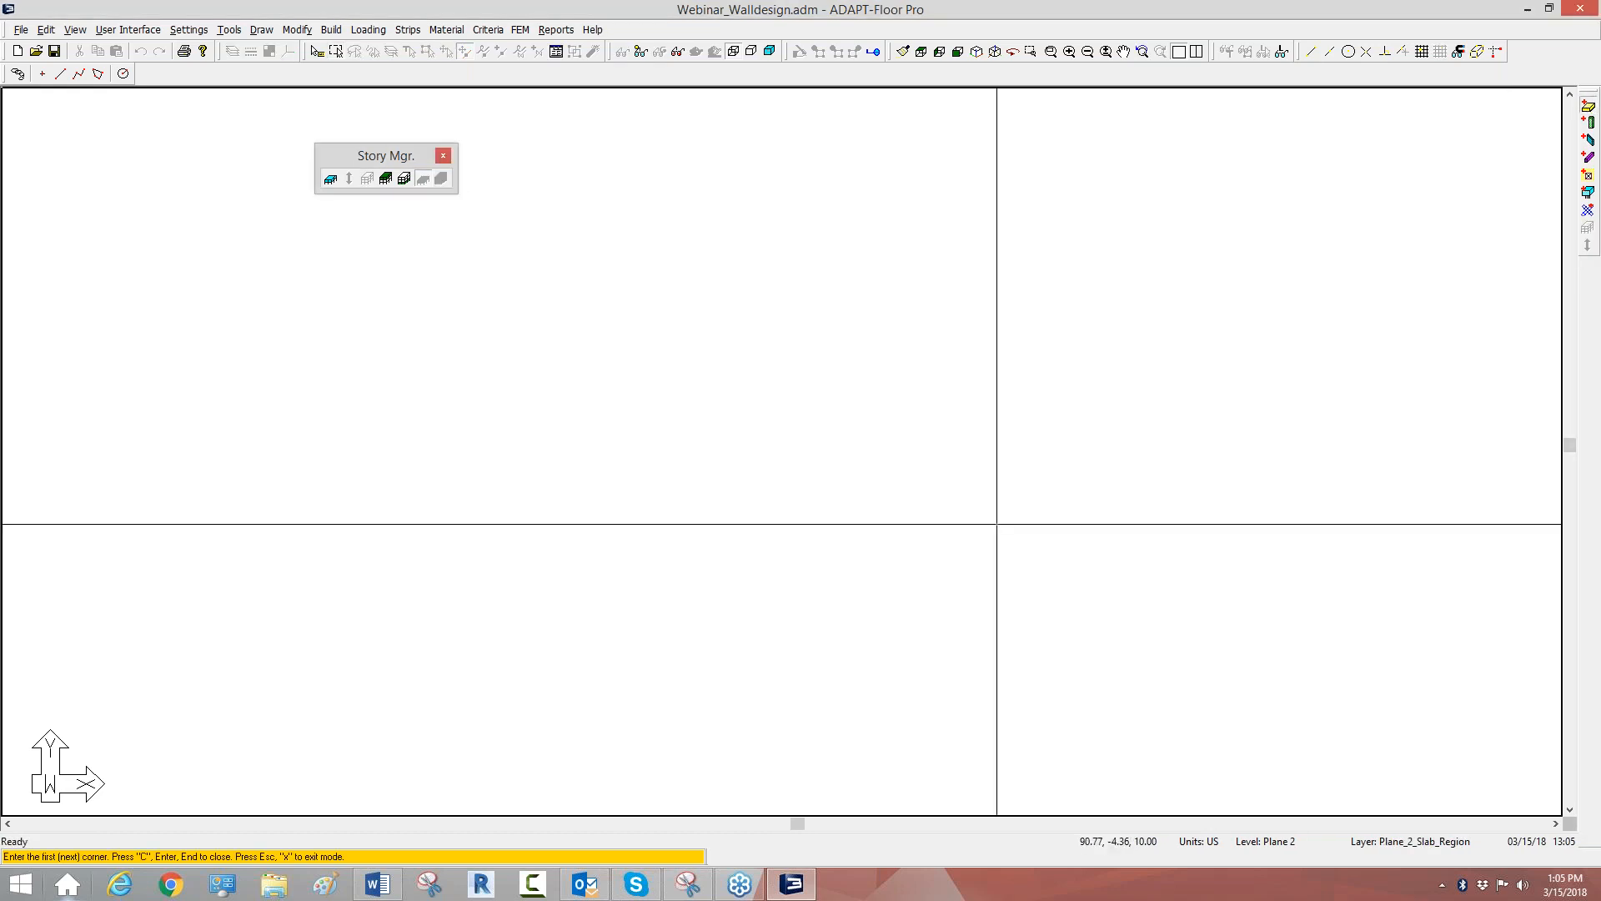
{"action": "left_click", "coordinate": [440, 304]}
{"action": "left_click", "coordinate": [703, 264]}
{"action": "left_click", "coordinate": [834, 248]}
{"action": "left_click", "coordinate": [1129, 330]}
{"action": "left_click", "coordinate": [1173, 361]}
{"action": "left_click", "coordinate": [1197, 484]}
{"action": "left_click", "coordinate": [1174, 559]}
{"action": "left_click", "coordinate": [1121, 613]}
{"action": "left_click", "coordinate": [1038, 634]}
{"action": "left_click", "coordinate": [894, 656]}
{"action": "left_click", "coordinate": [587, 635]}
{"action": "left_click", "coordinate": [351, 617]}
{"action": "left_click", "coordinate": [251, 573]}
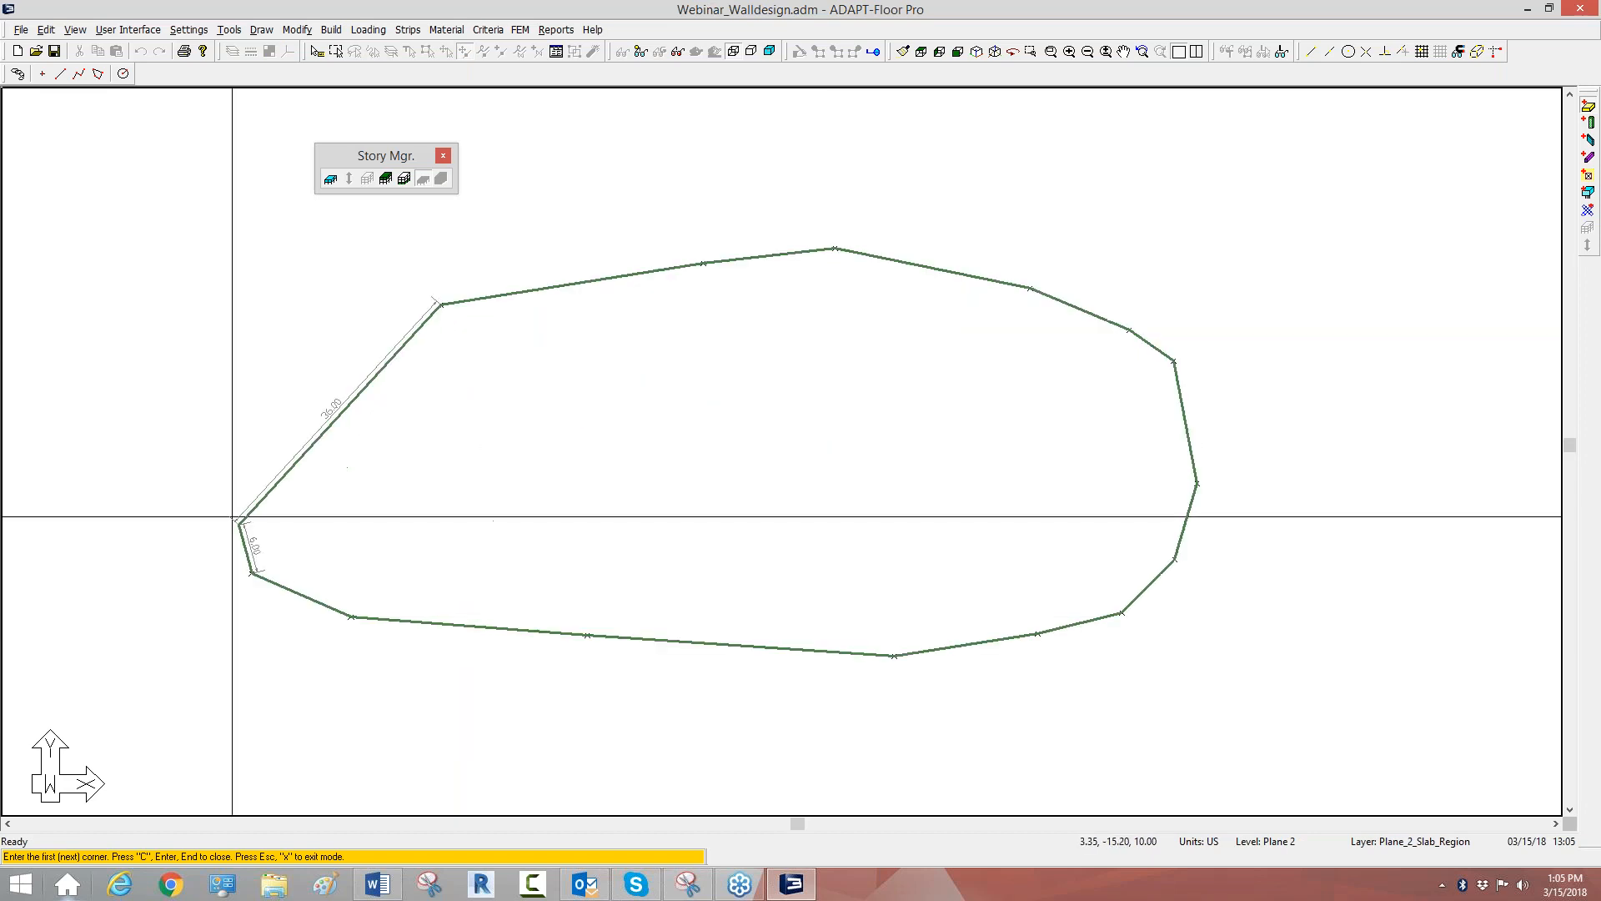
{"action": "left_click", "coordinate": [243, 344]}
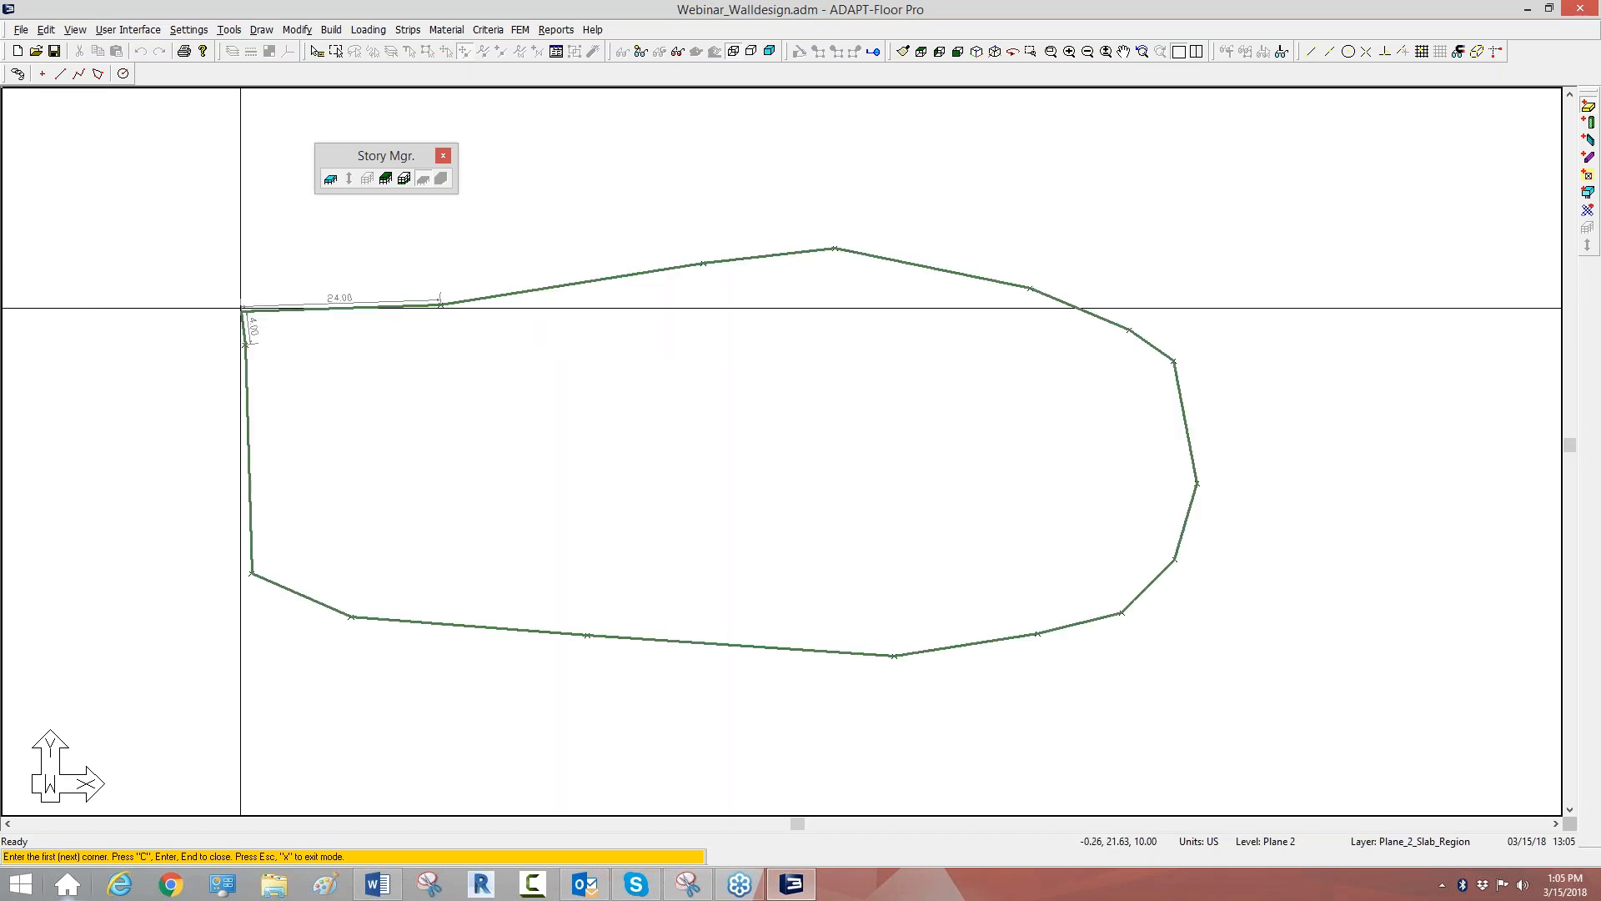
{"action": "right_click", "coordinate": [376, 319]}
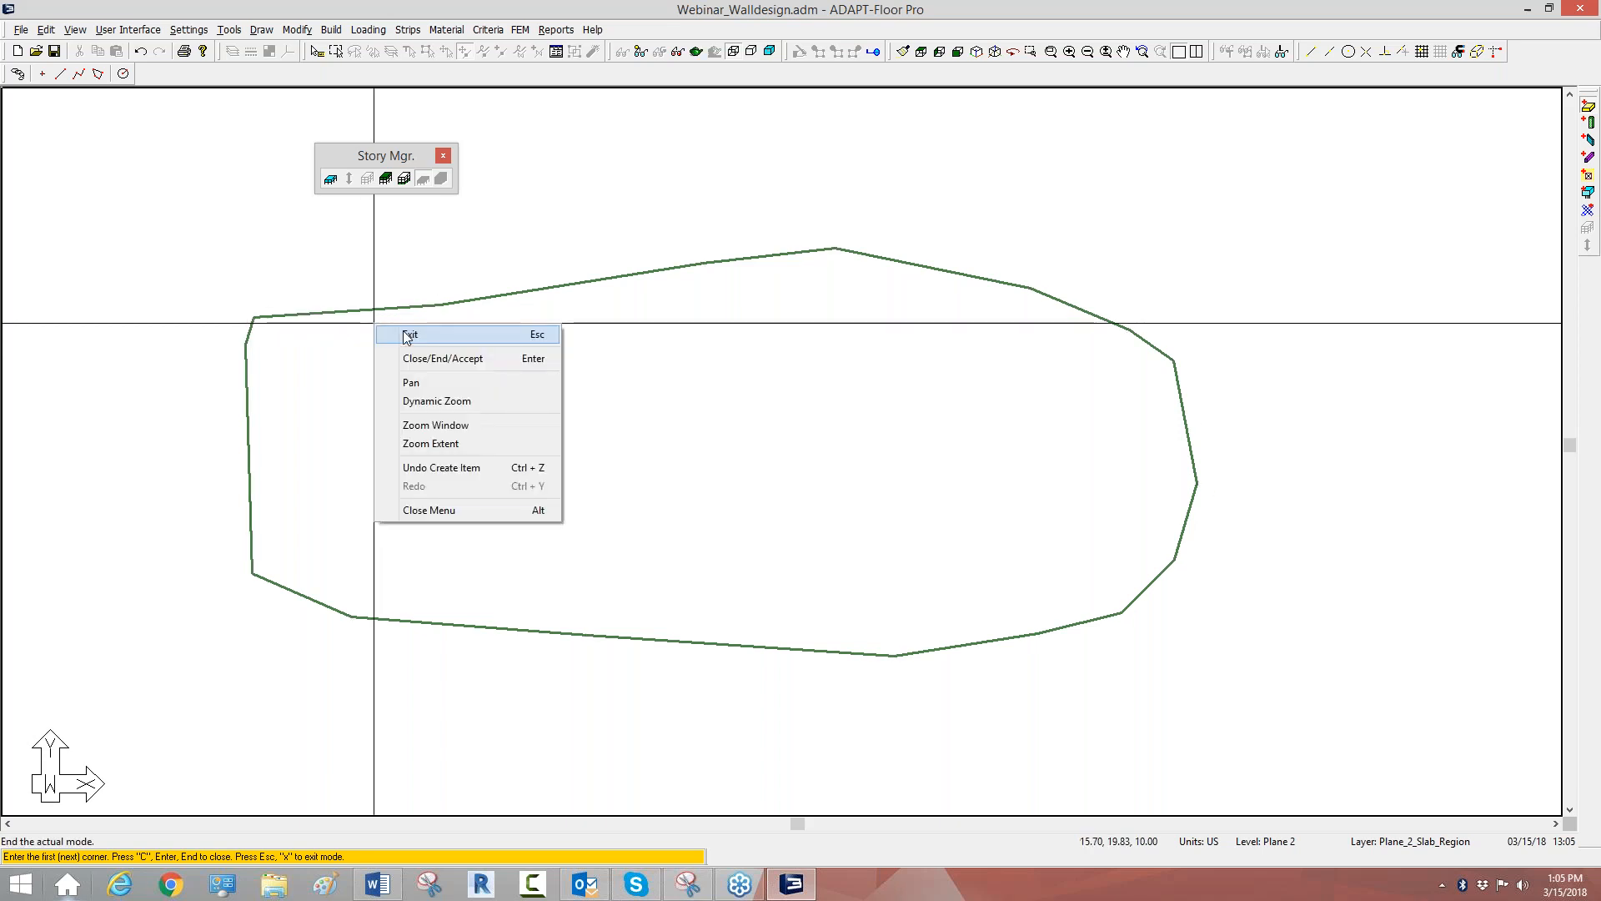
{"action": "left_click", "coordinate": [396, 331]}
Place seven rectangular columns, 20 by 20 in, around the slab just inside its edge.
{"action": "left_click", "coordinate": [1587, 124]}
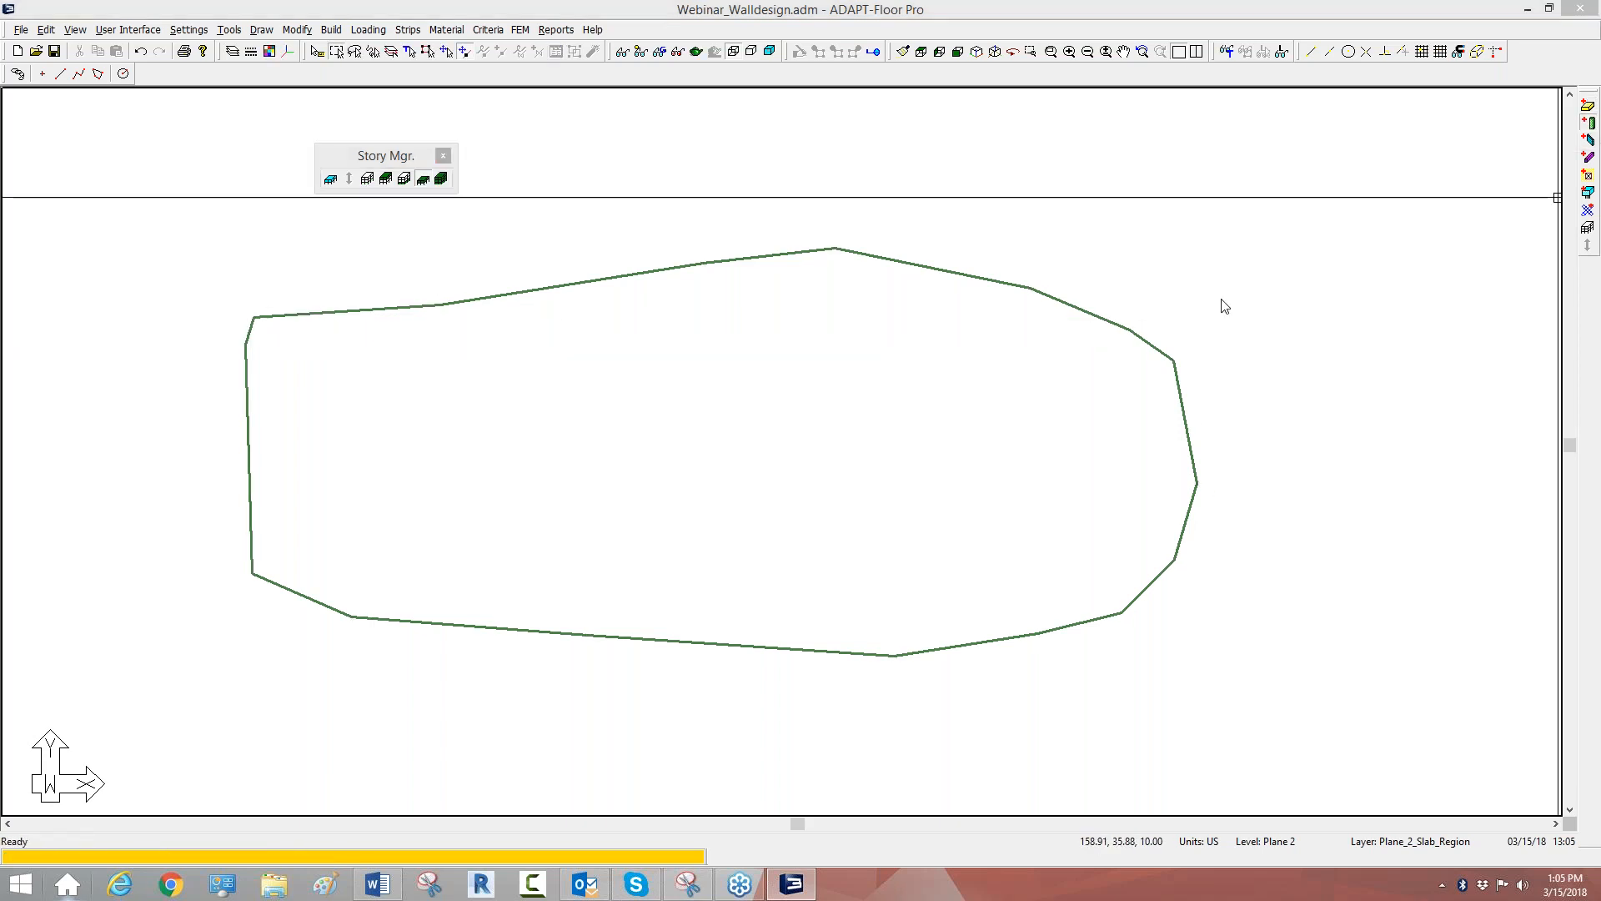
{"action": "left_click", "coordinate": [557, 53]}
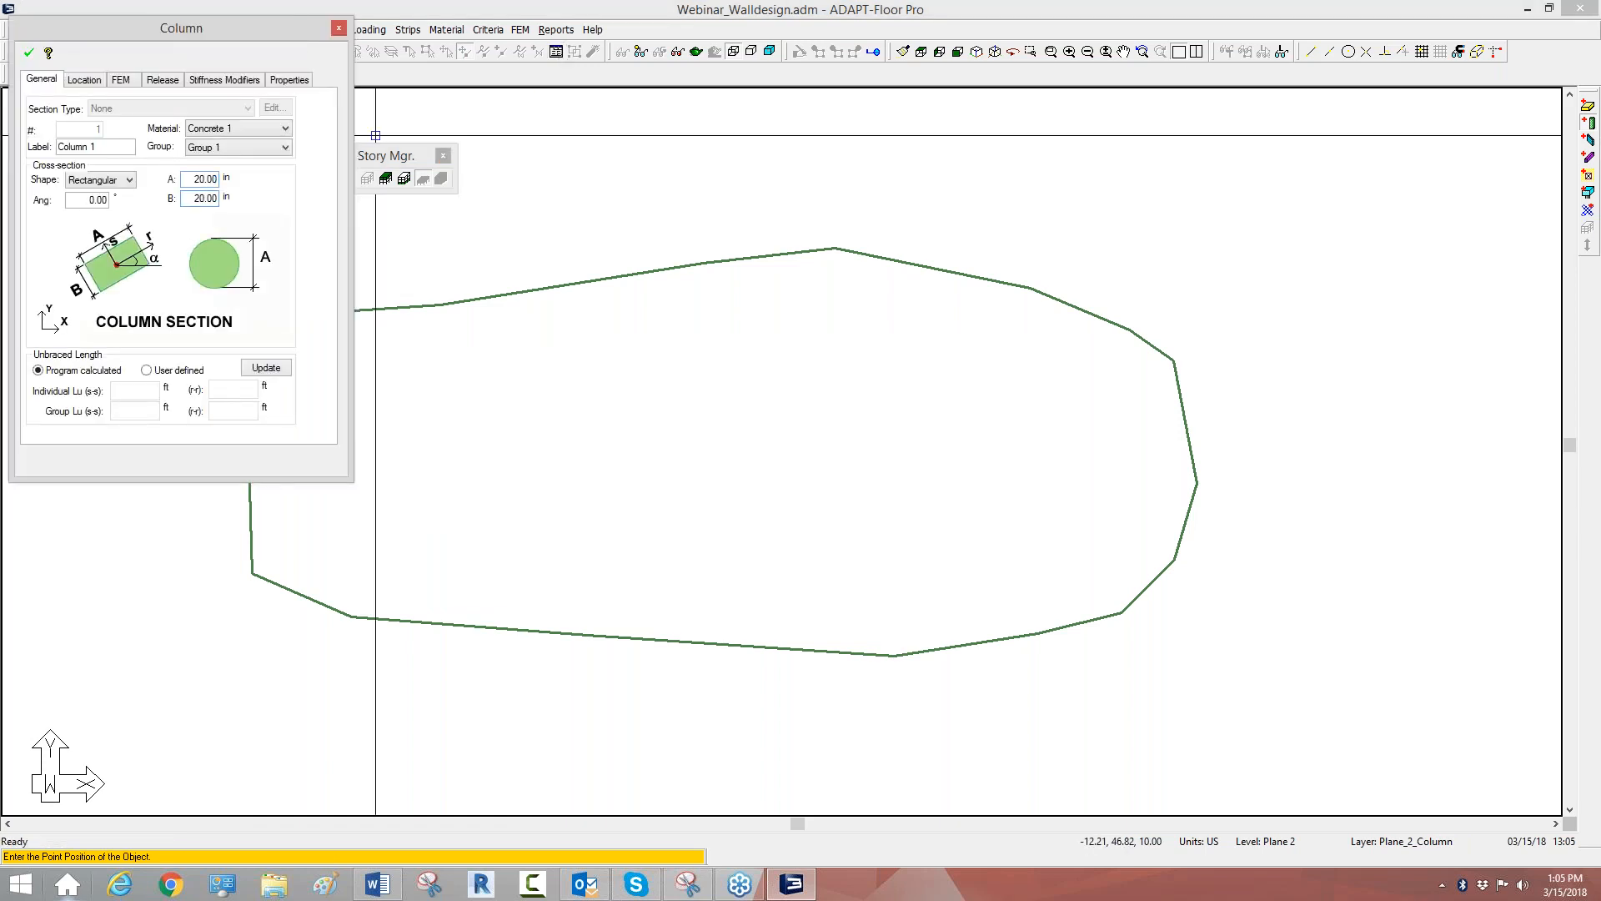
{"action": "left_click", "coordinate": [34, 55]}
{"action": "left_click", "coordinate": [1144, 383]}
{"action": "left_click", "coordinate": [870, 284]}
{"action": "left_click", "coordinate": [290, 331]}
{"action": "left_click", "coordinate": [282, 533]}
{"action": "left_click", "coordinate": [547, 607]}
{"action": "left_click", "coordinate": [852, 633]}
{"action": "left_click", "coordinate": [1116, 566]}
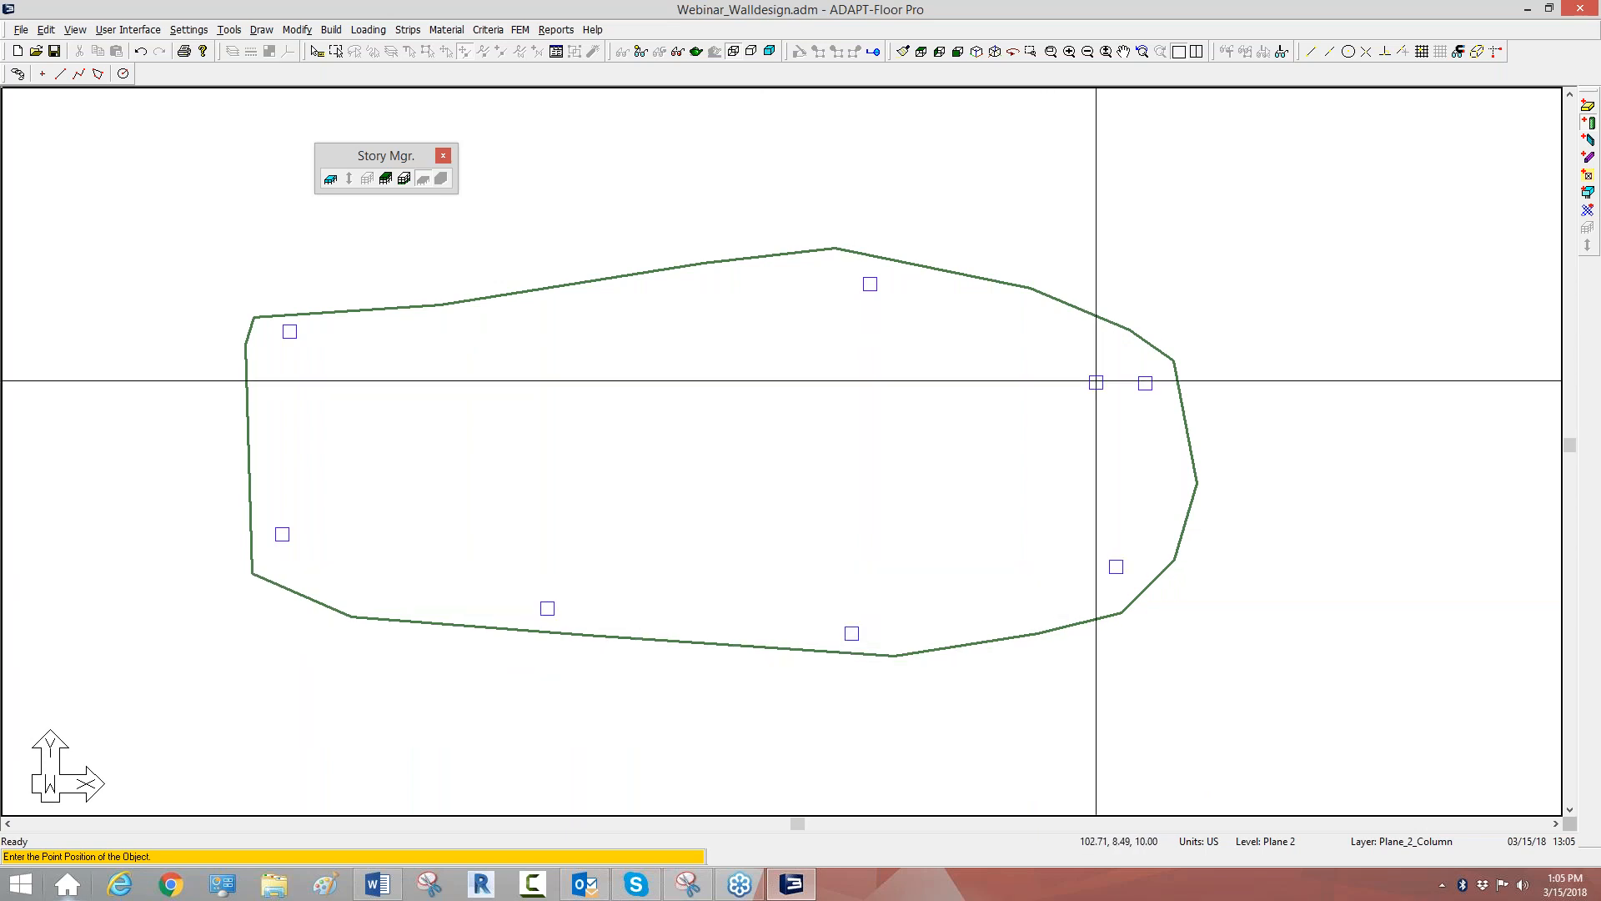
{"action": "right_click", "coordinate": [1087, 236]}
{"action": "left_click", "coordinate": [1120, 239]}
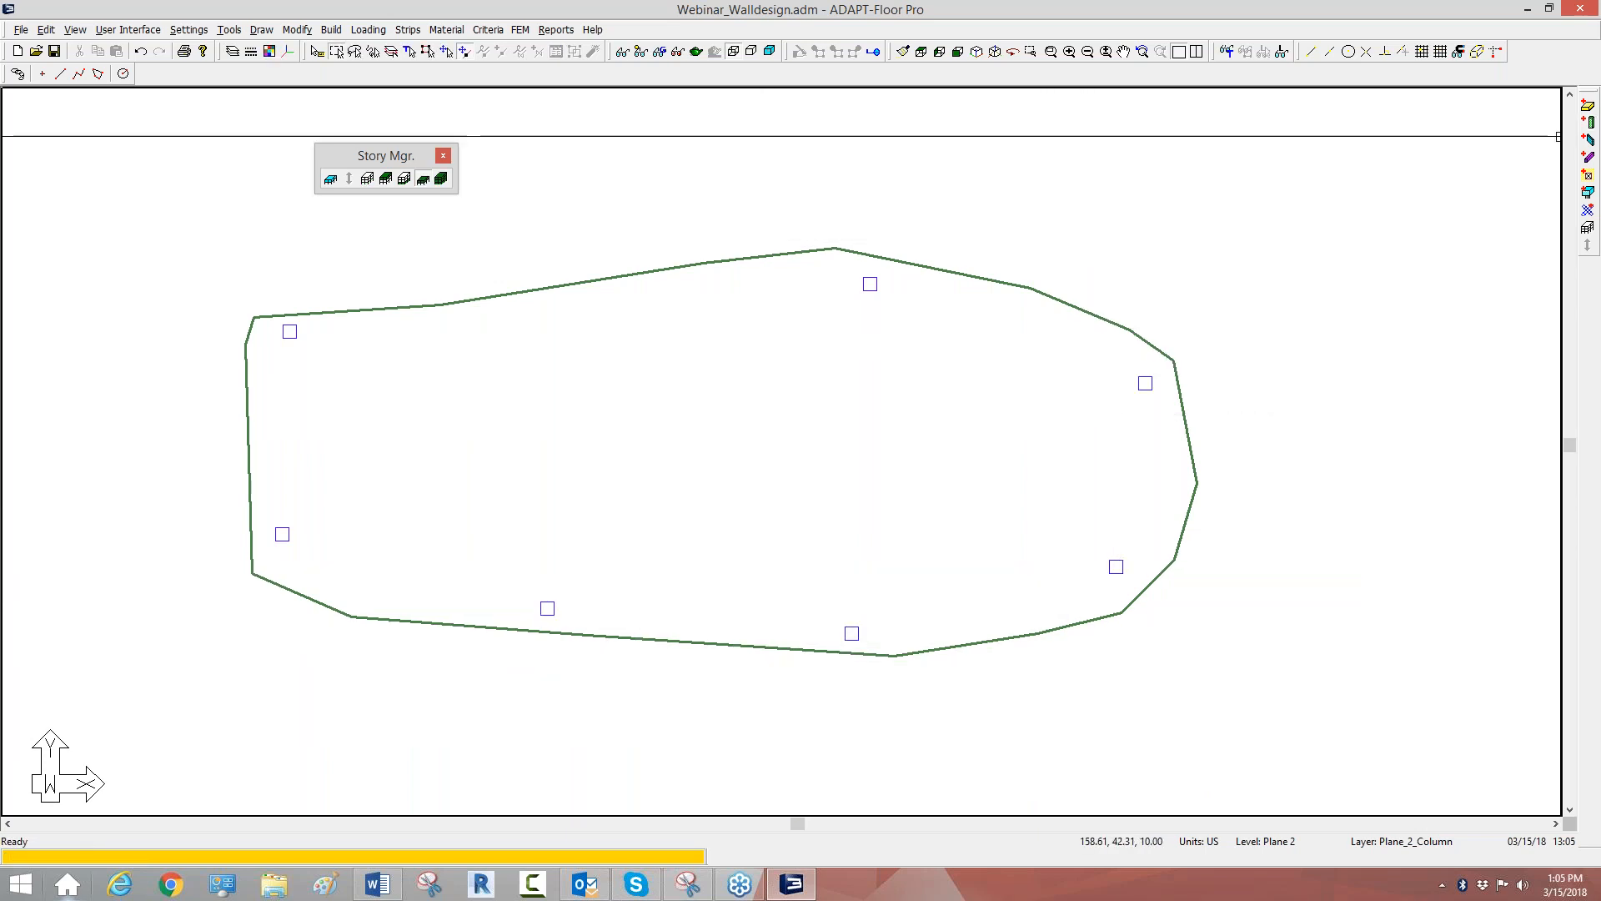
Draw a slightly sloped wall parallel to the slab's upper edge, between the two upper columns.
{"action": "left_click", "coordinate": [1588, 142]}
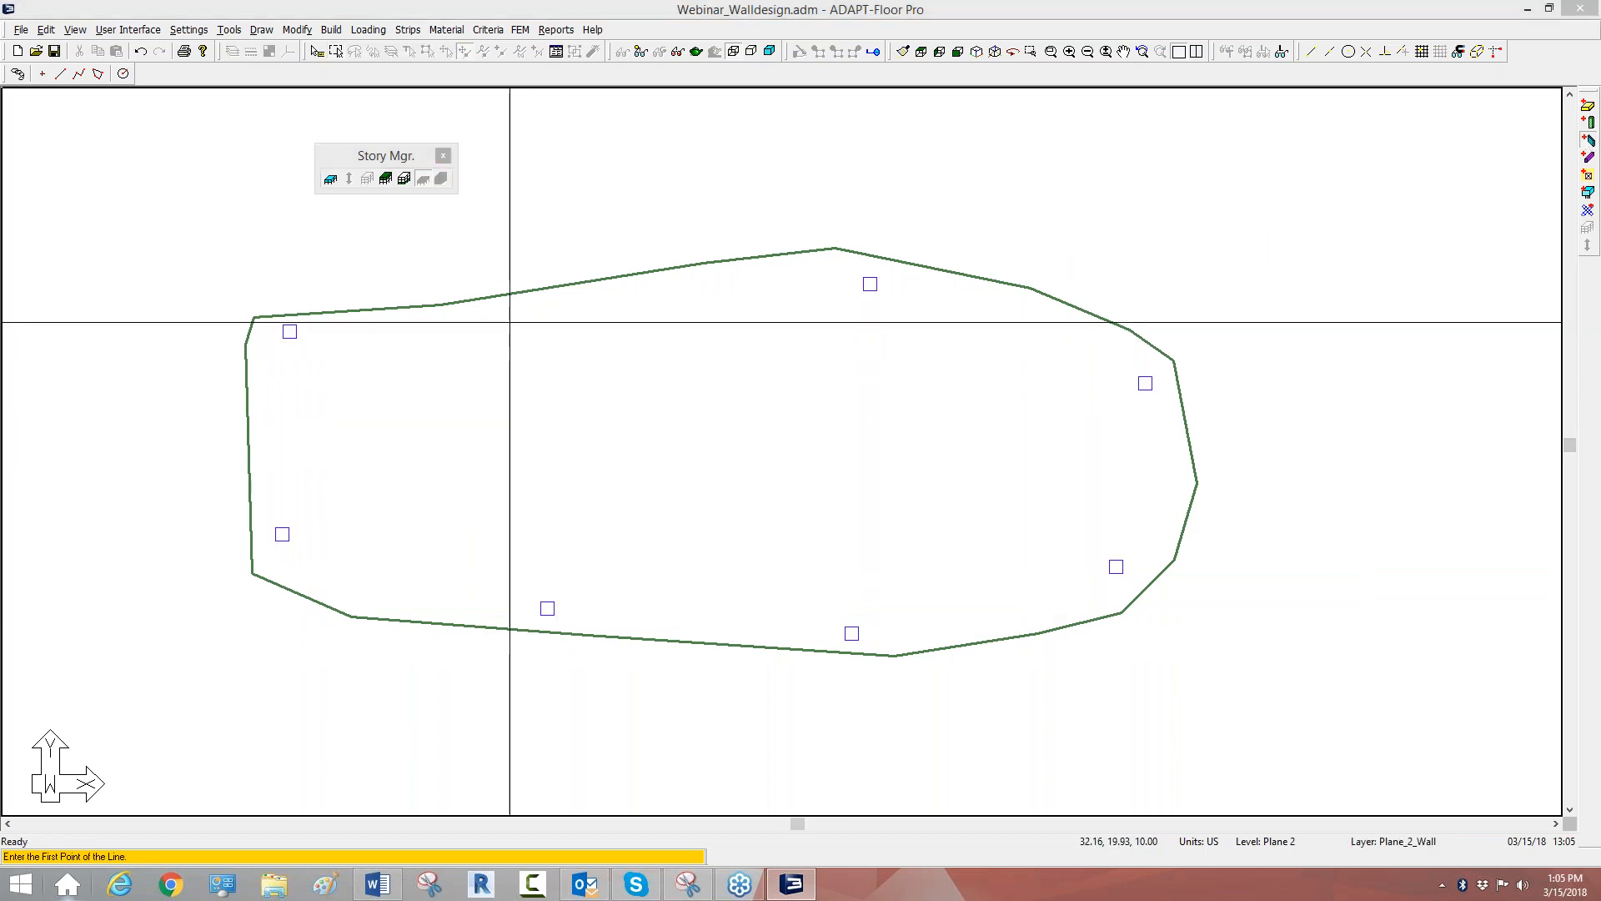
{"action": "left_click", "coordinate": [509, 322]}
{"action": "left_click", "coordinate": [662, 294]}
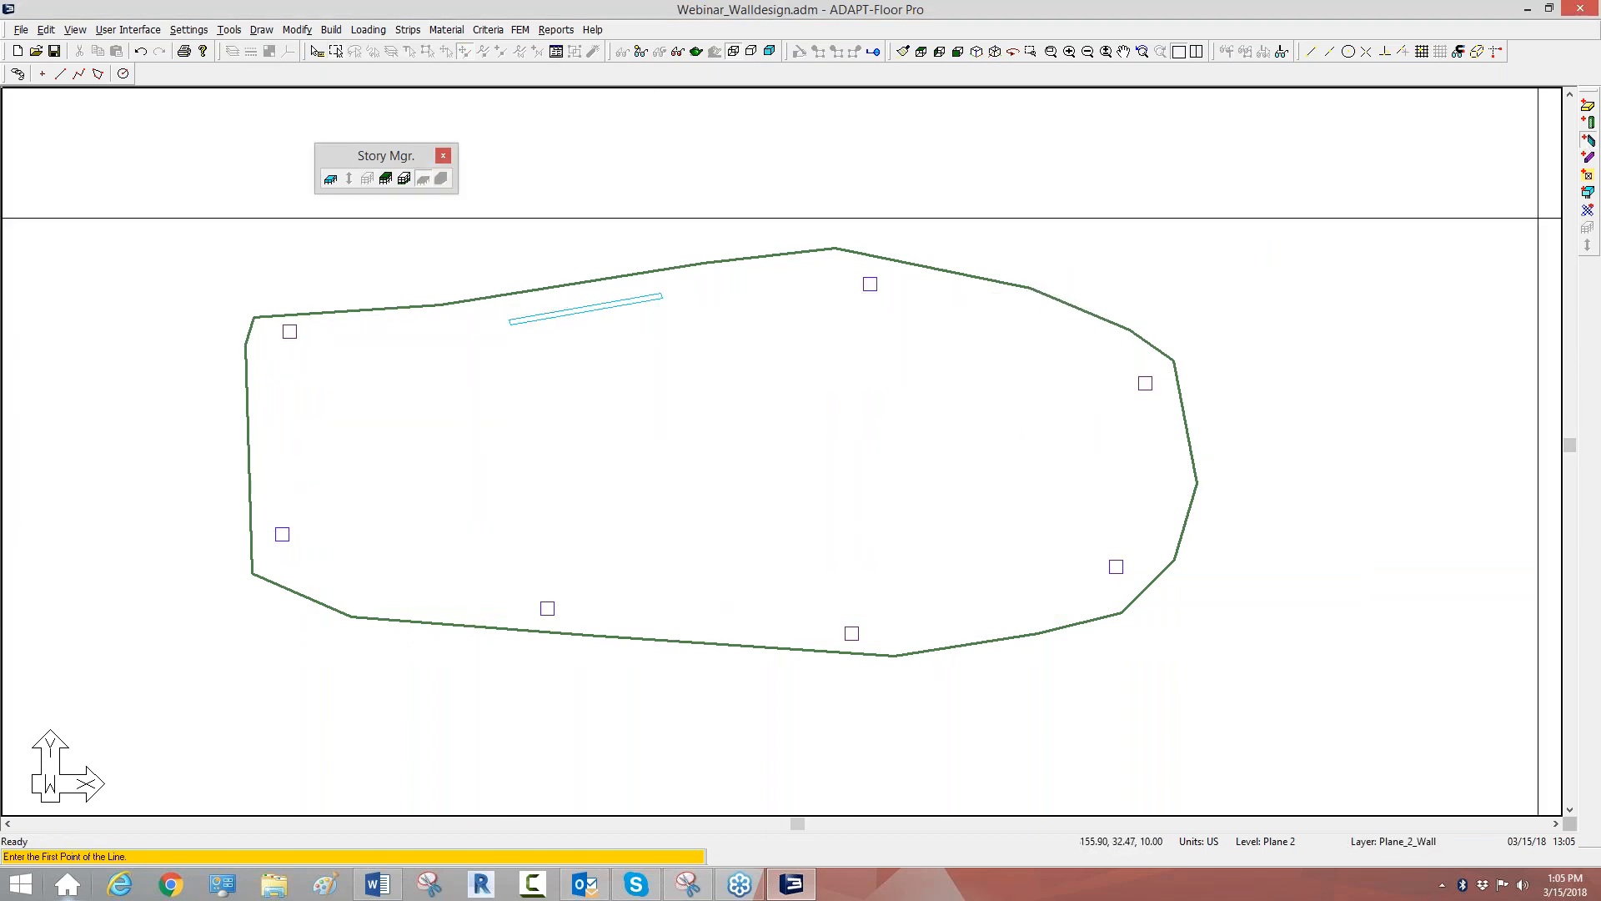
Draw a U-shaped wall group in the slab's right half: a horizontal wall with a short wall rising from each endpoint.
{"action": "middle_click_drag", "start_coordinate": [833, 442], "coordinate": [846, 439]}
{"action": "scroll", "coordinate": [542, 496], "scroll_direction": "down", "scroll_amount": 2}
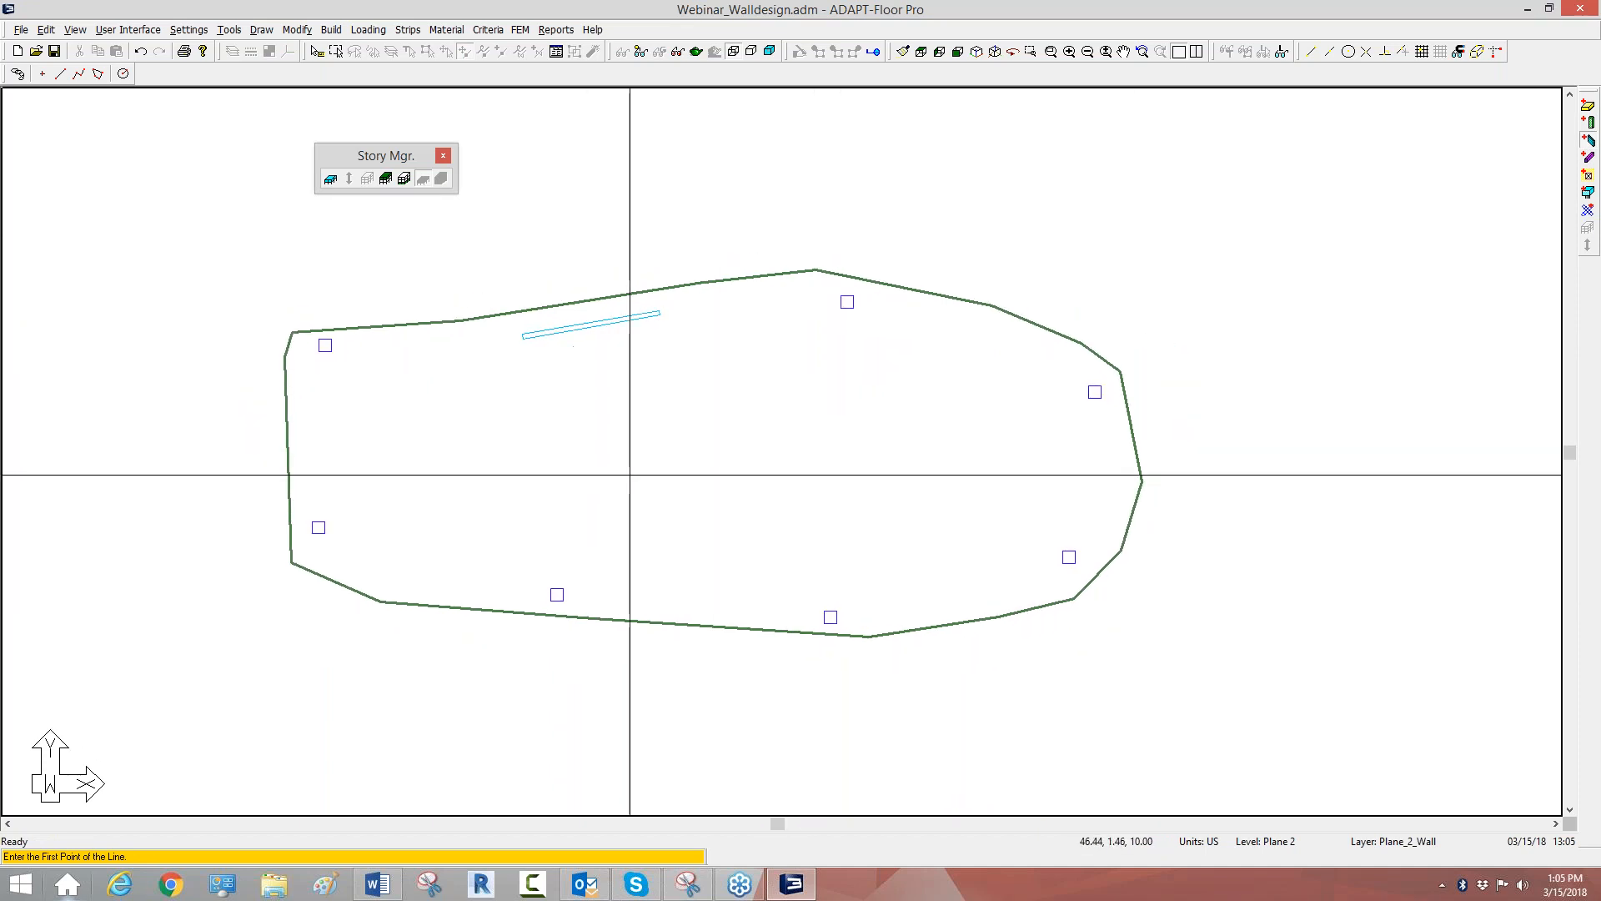
{"action": "left_click", "coordinate": [816, 454]}
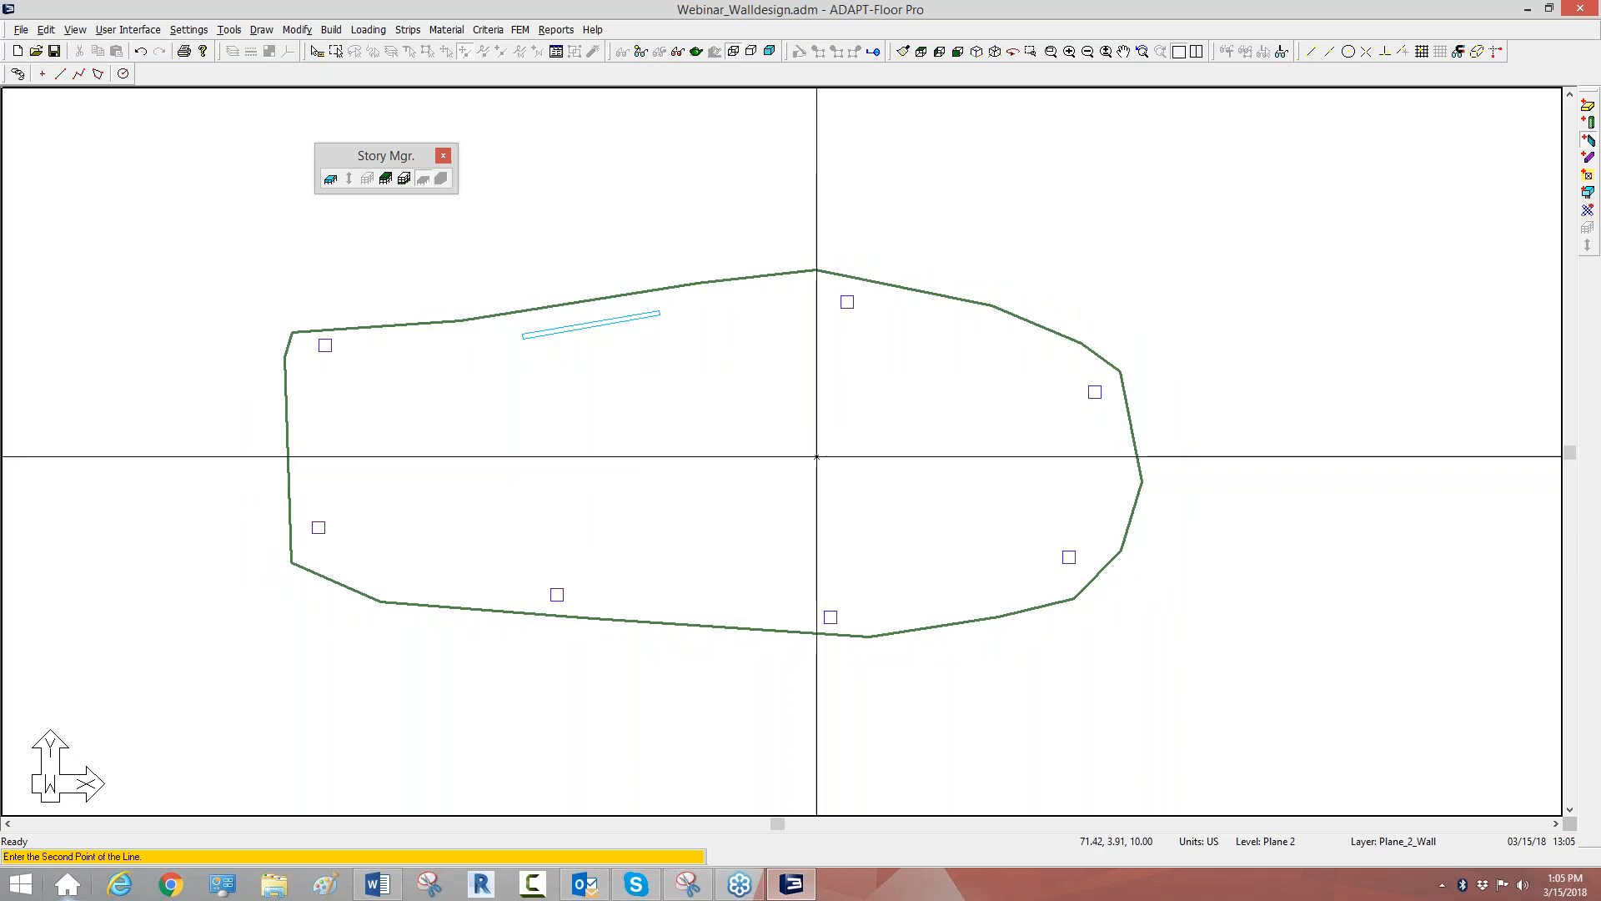
{"action": "left_click", "coordinate": [948, 456]}
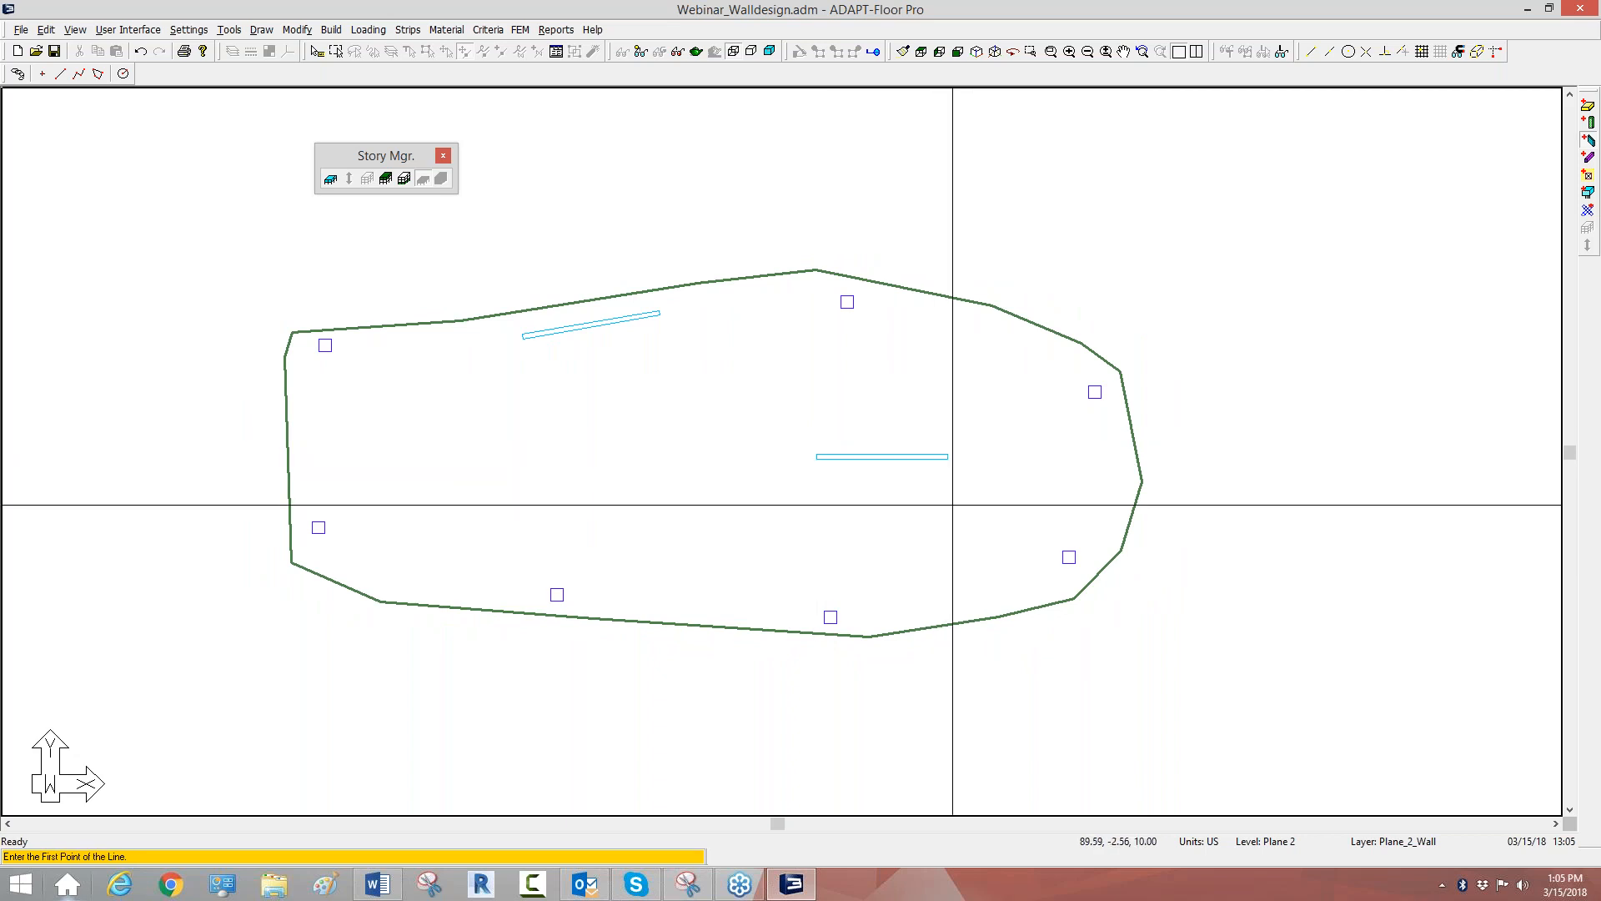
{"action": "scroll", "coordinate": [951, 503], "scroll_direction": "up", "scroll_amount": 1}
{"action": "left_click", "coordinate": [1310, 51]}
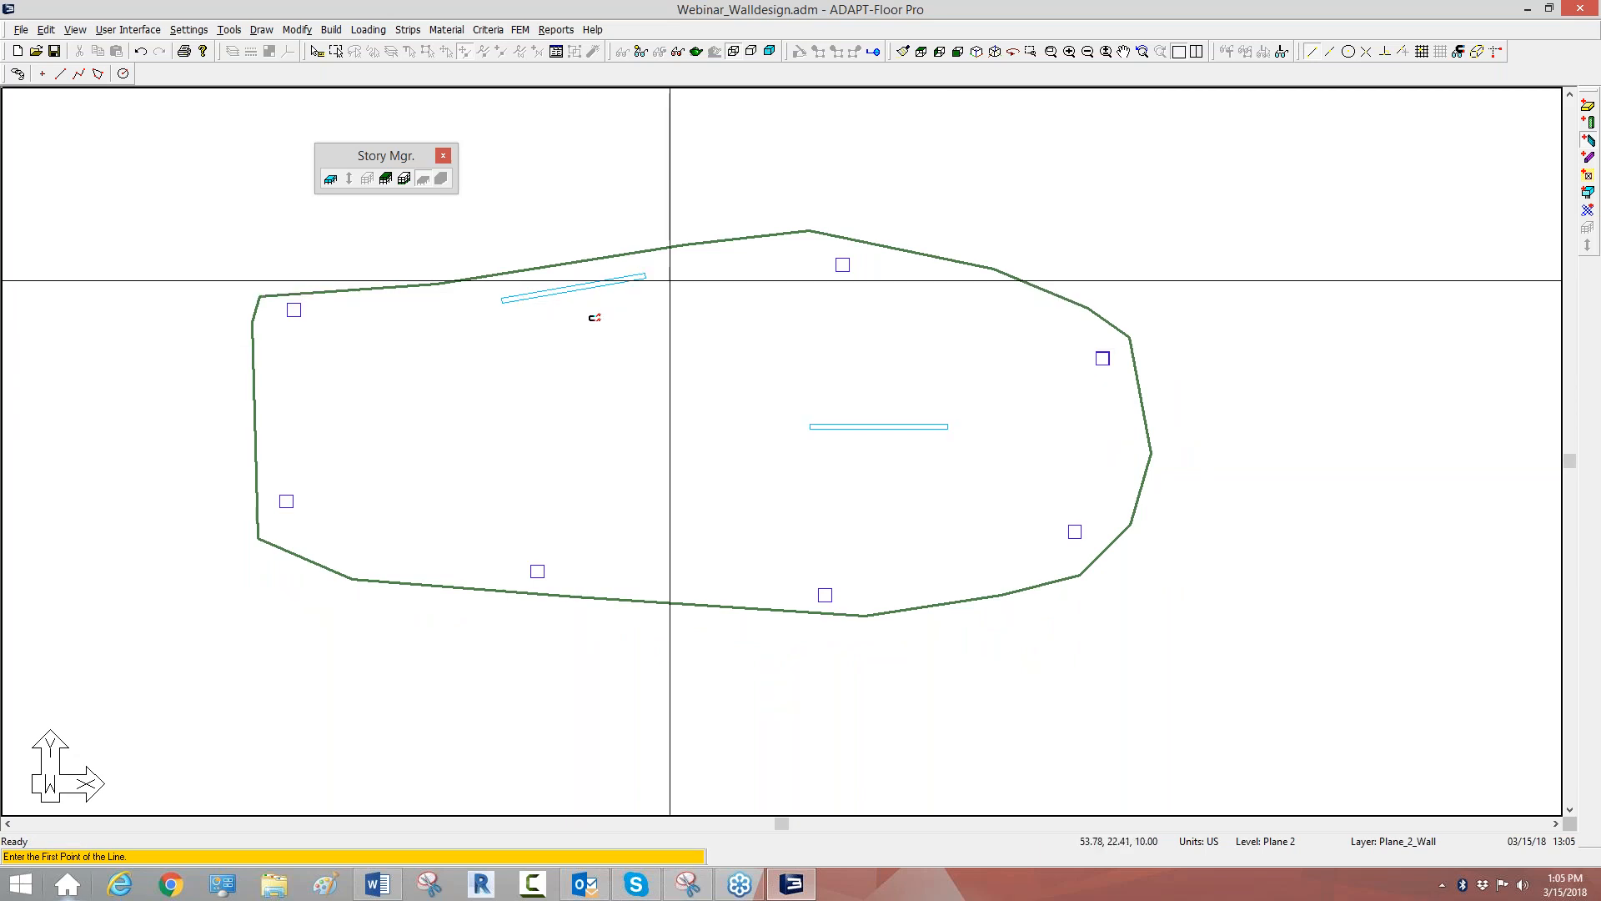
{"action": "left_click", "coordinate": [947, 427]}
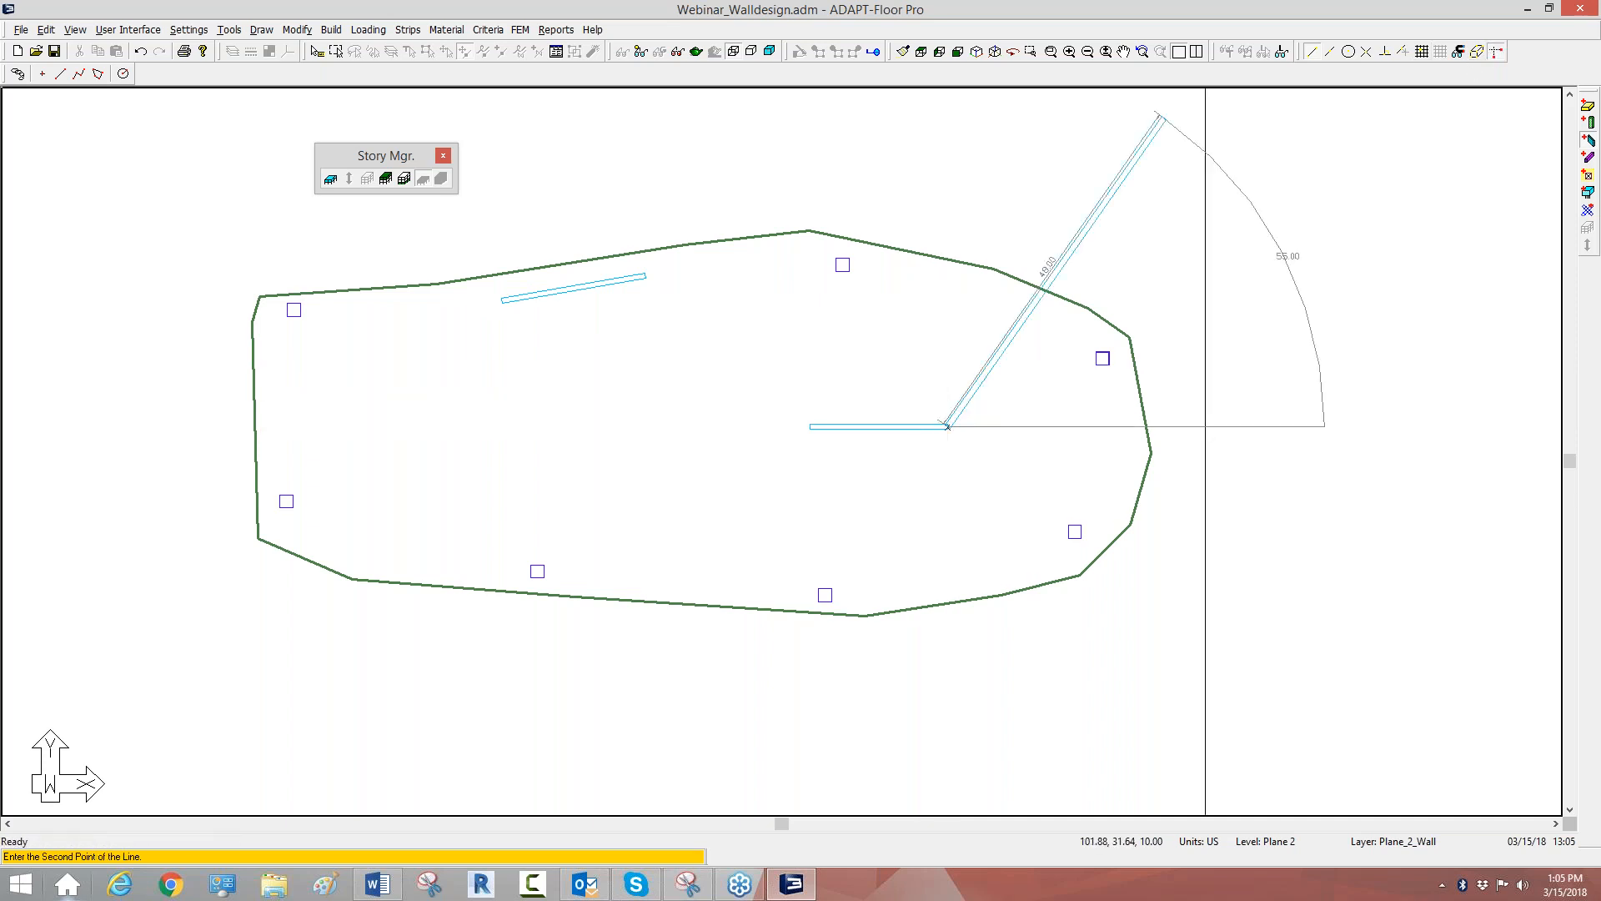
{"action": "left_click", "coordinate": [948, 377]}
{"action": "left_click", "coordinate": [809, 427]}
{"action": "left_click", "coordinate": [812, 382]}
Draw an L-shaped wall pair in the slab's left half: a horizontal wall with a short wall rising from its right endpoint.
{"action": "middle_click_drag", "start_coordinate": [662, 447], "coordinate": [769, 360]}
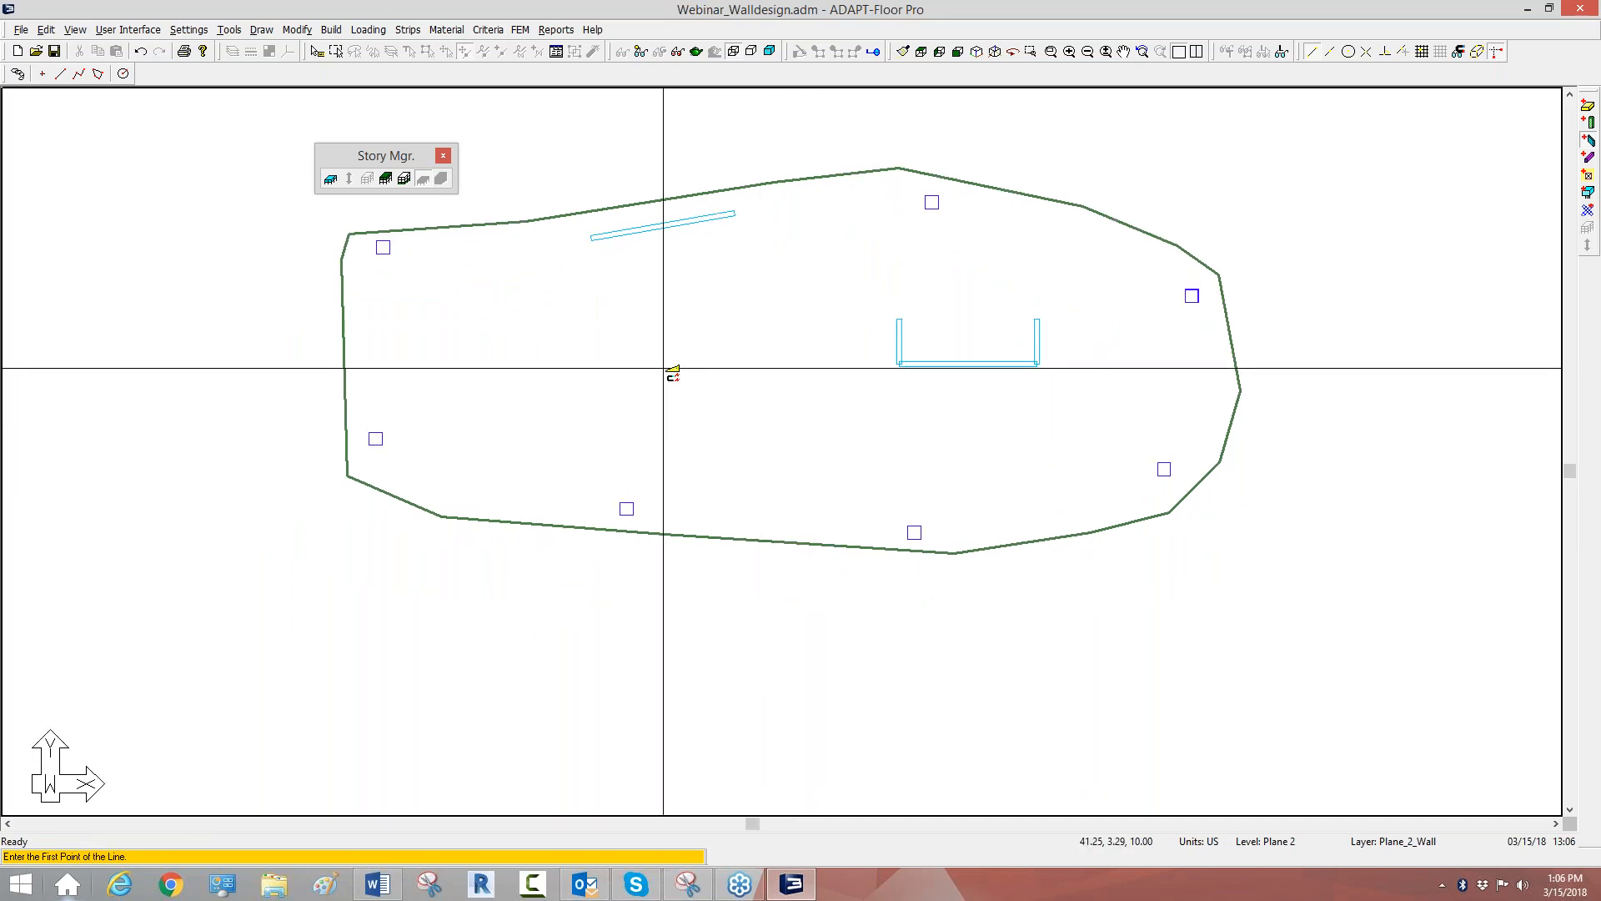
{"action": "left_click", "coordinate": [525, 365]}
{"action": "left_click", "coordinate": [668, 365]}
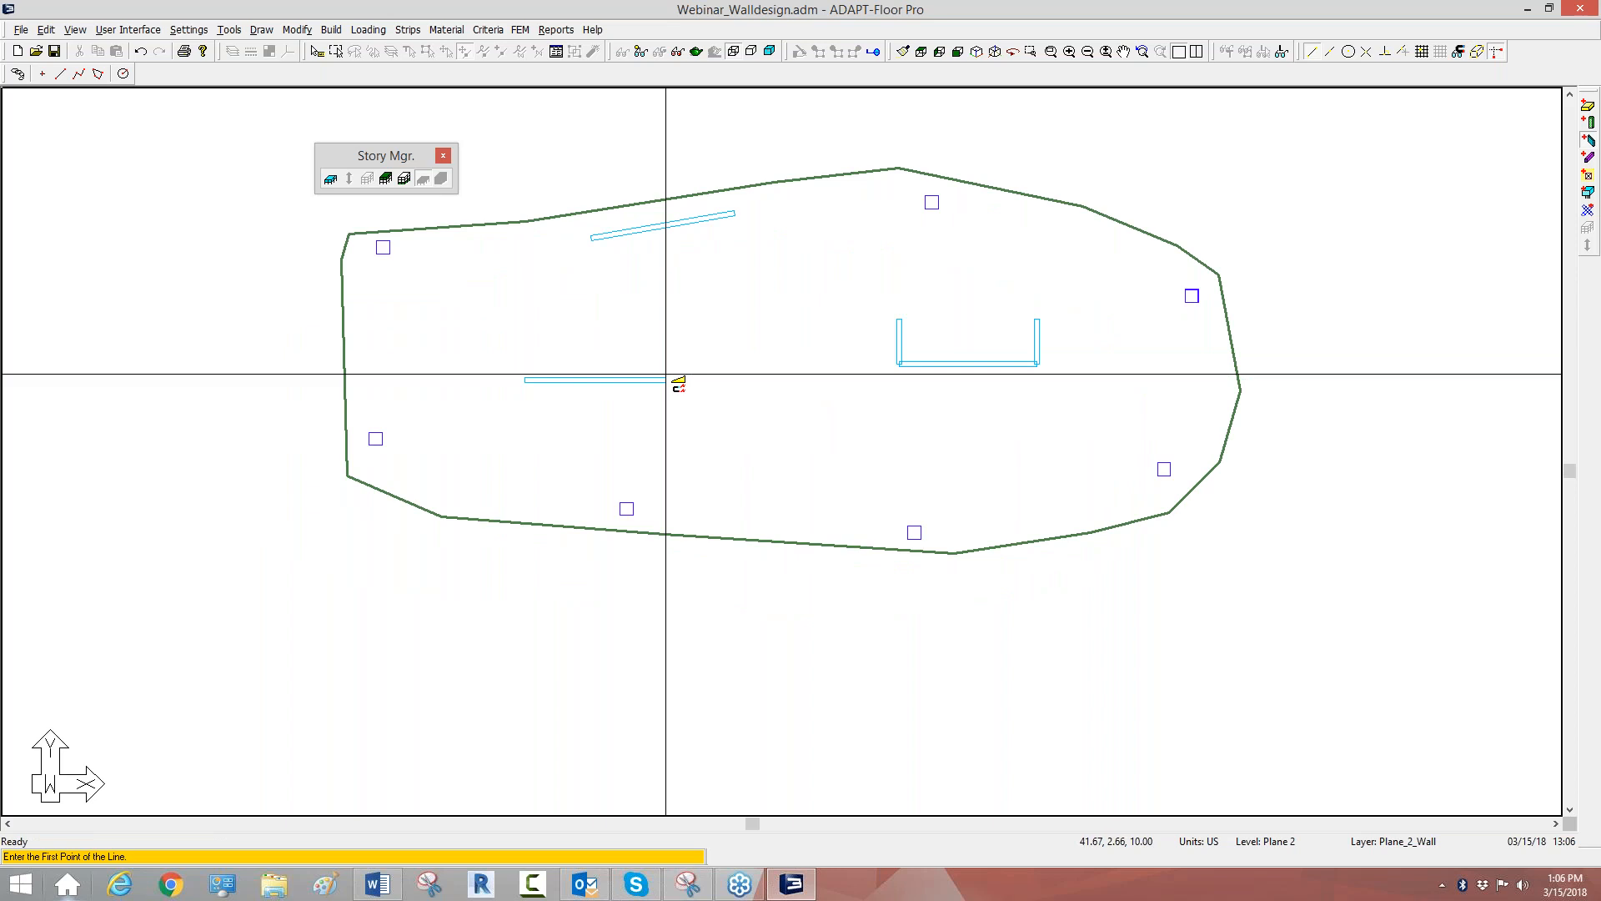
{"action": "left_click", "coordinate": [667, 367]}
{"action": "left_click", "coordinate": [668, 325]}
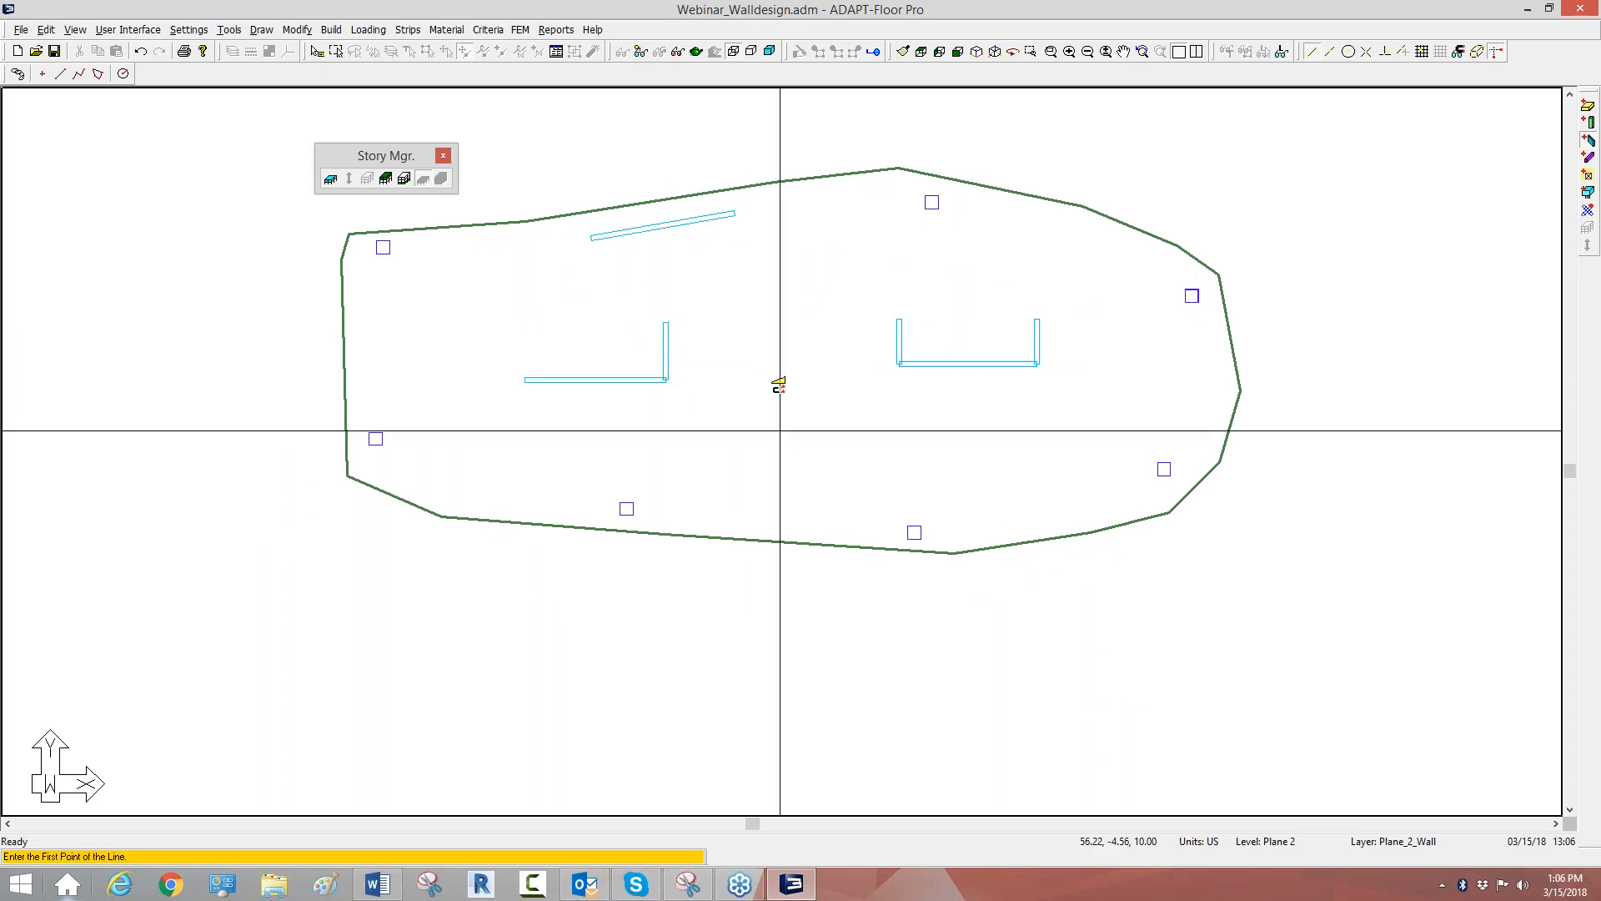
{"action": "key", "text": "Escape"}
{"action": "right_click", "coordinate": [689, 162]}
{"action": "left_click", "coordinate": [716, 173]}
Select the slab and create an automatic patch load of 0.02 ksf over it for the Dead load case.
{"action": "middle_click_drag", "start_coordinate": [832, 444], "coordinate": [747, 466]}
{"action": "scroll", "coordinate": [746, 467], "scroll_direction": "up", "scroll_amount": 1}
{"action": "scroll", "coordinate": [825, 401], "scroll_direction": "down", "scroll_amount": 4}
{"action": "middle_click_drag", "start_coordinate": [765, 297], "coordinate": [820, 286]}
{"action": "scroll", "coordinate": [822, 286], "scroll_direction": "up", "scroll_amount": 1}
{"action": "left_click_drag", "start_coordinate": [841, 270], "coordinate": [792, 189]}
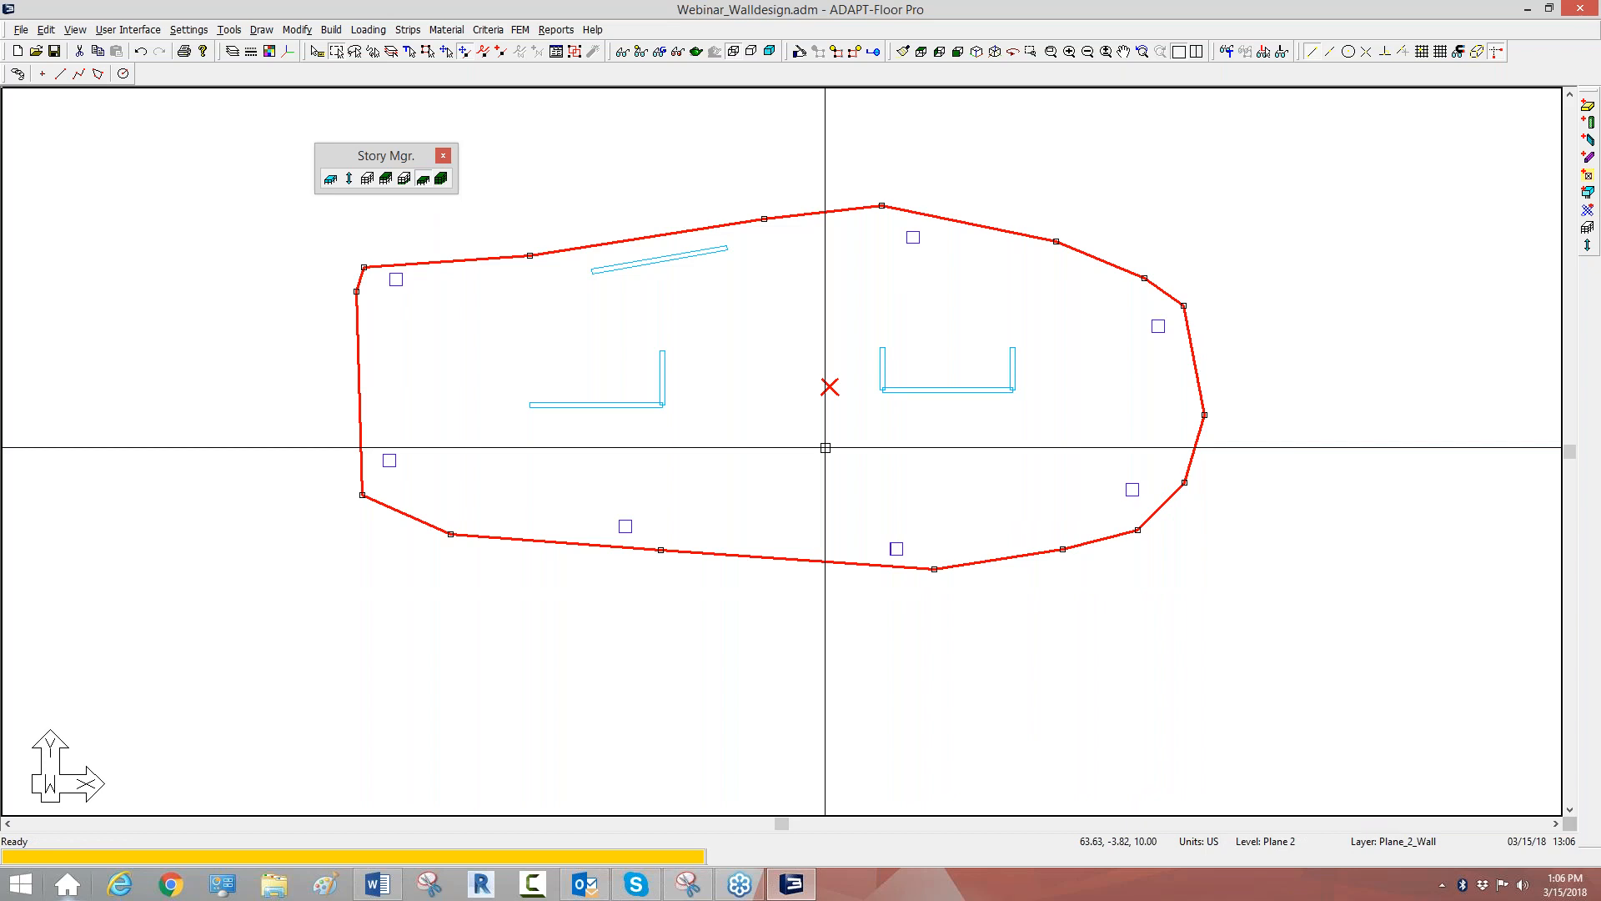
{"action": "left_click", "coordinate": [368, 29]}
{"action": "mouse_move", "coordinate": [383, 89]}
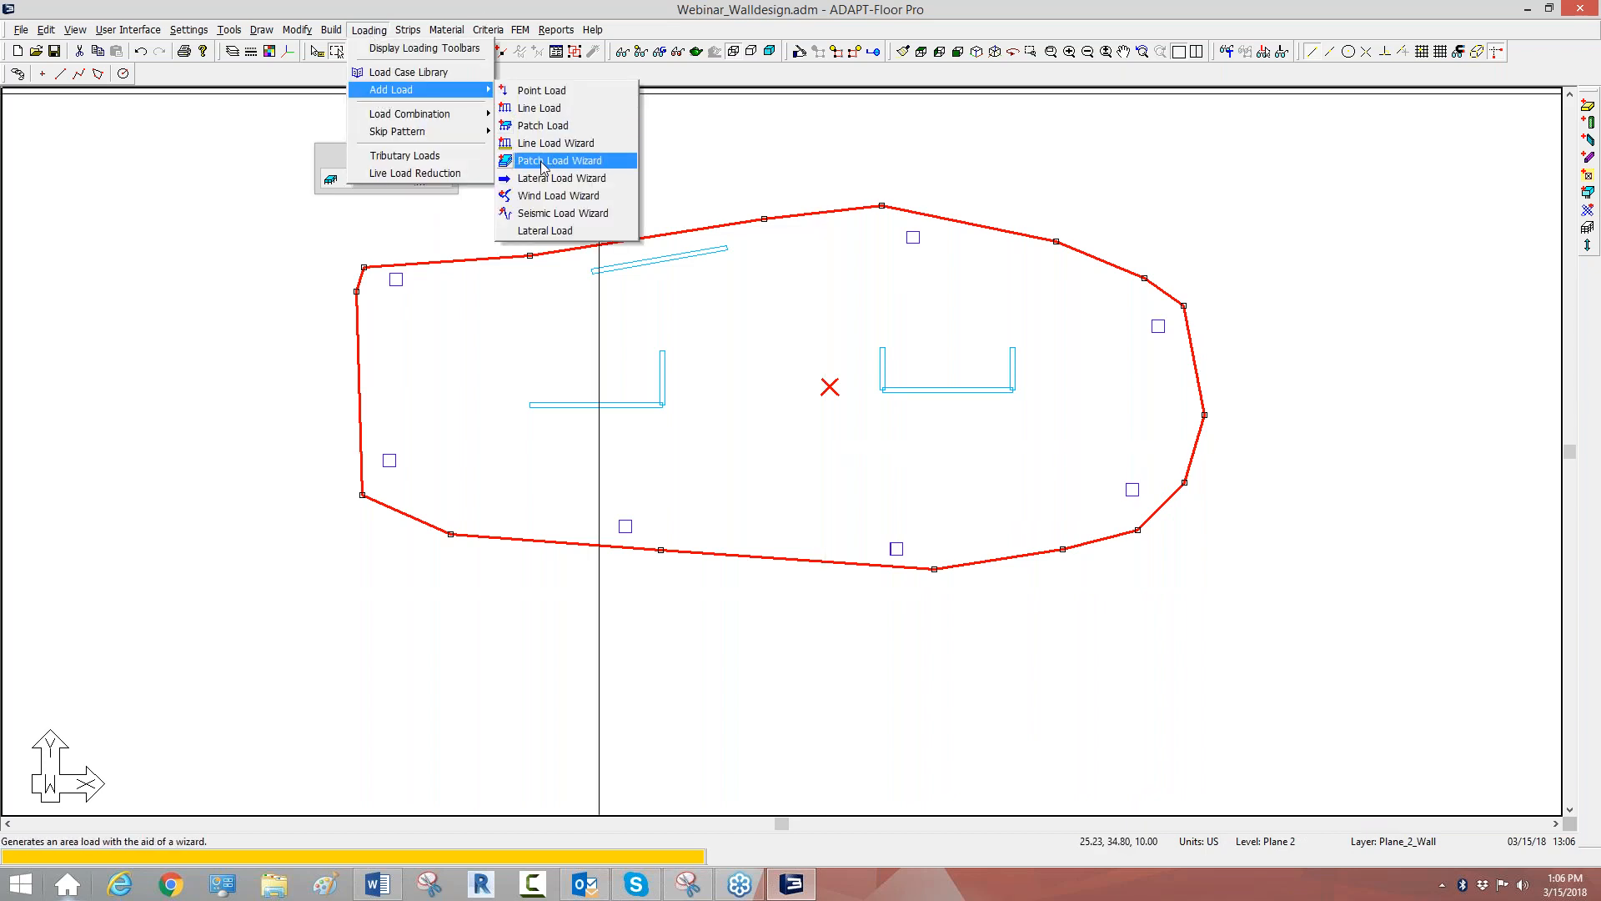
{"action": "left_click", "coordinate": [551, 160]}
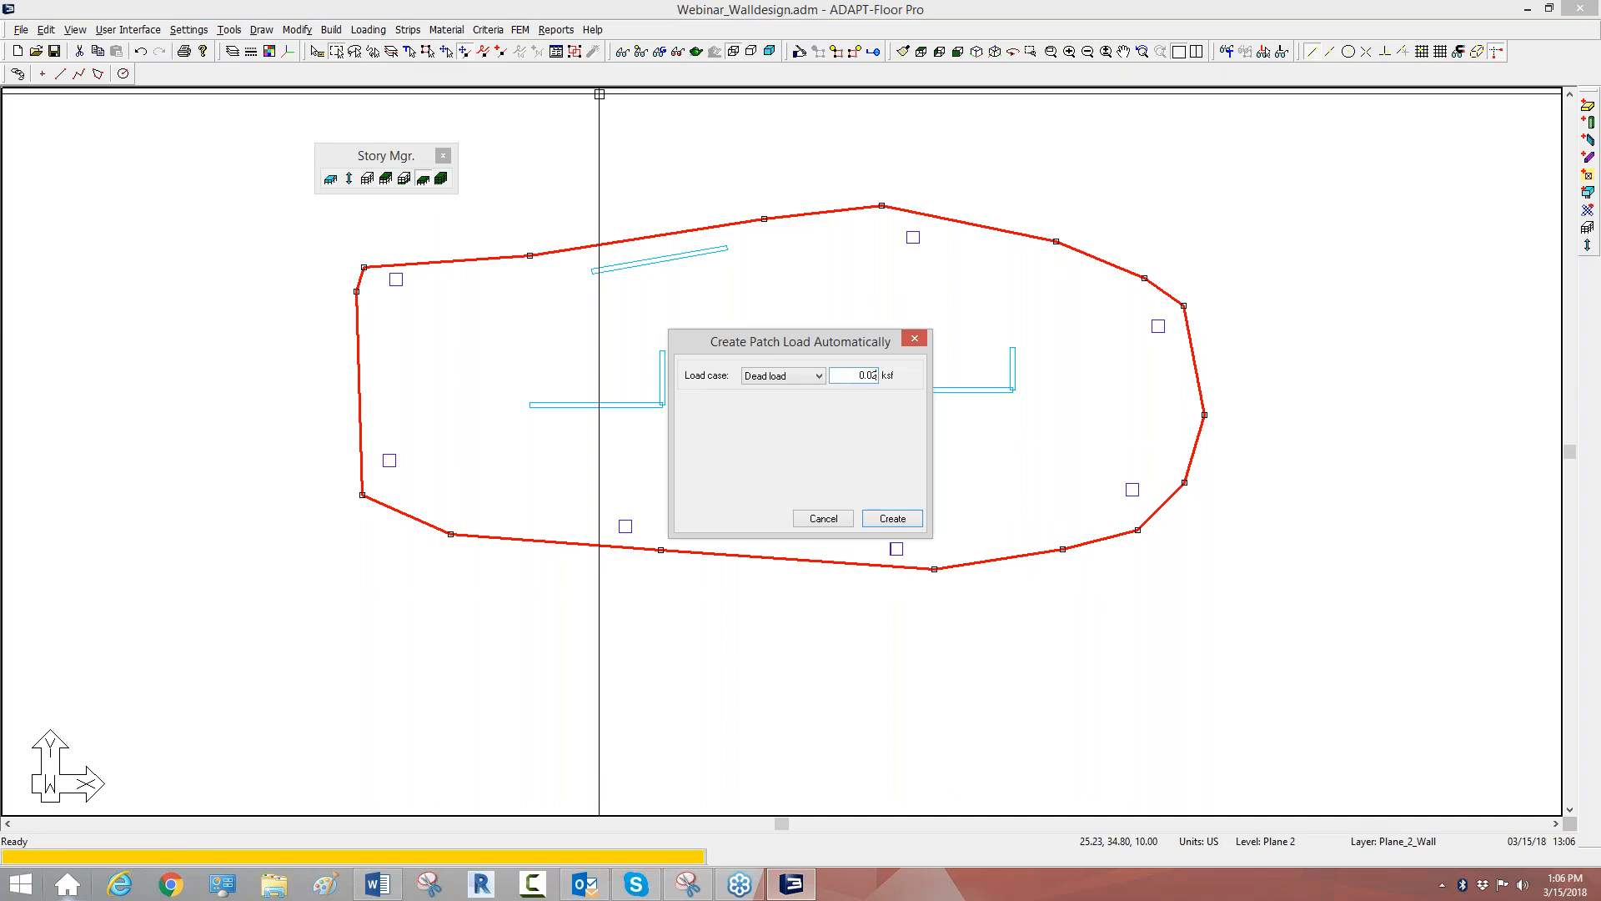
{"action": "key", "text": "Return"}
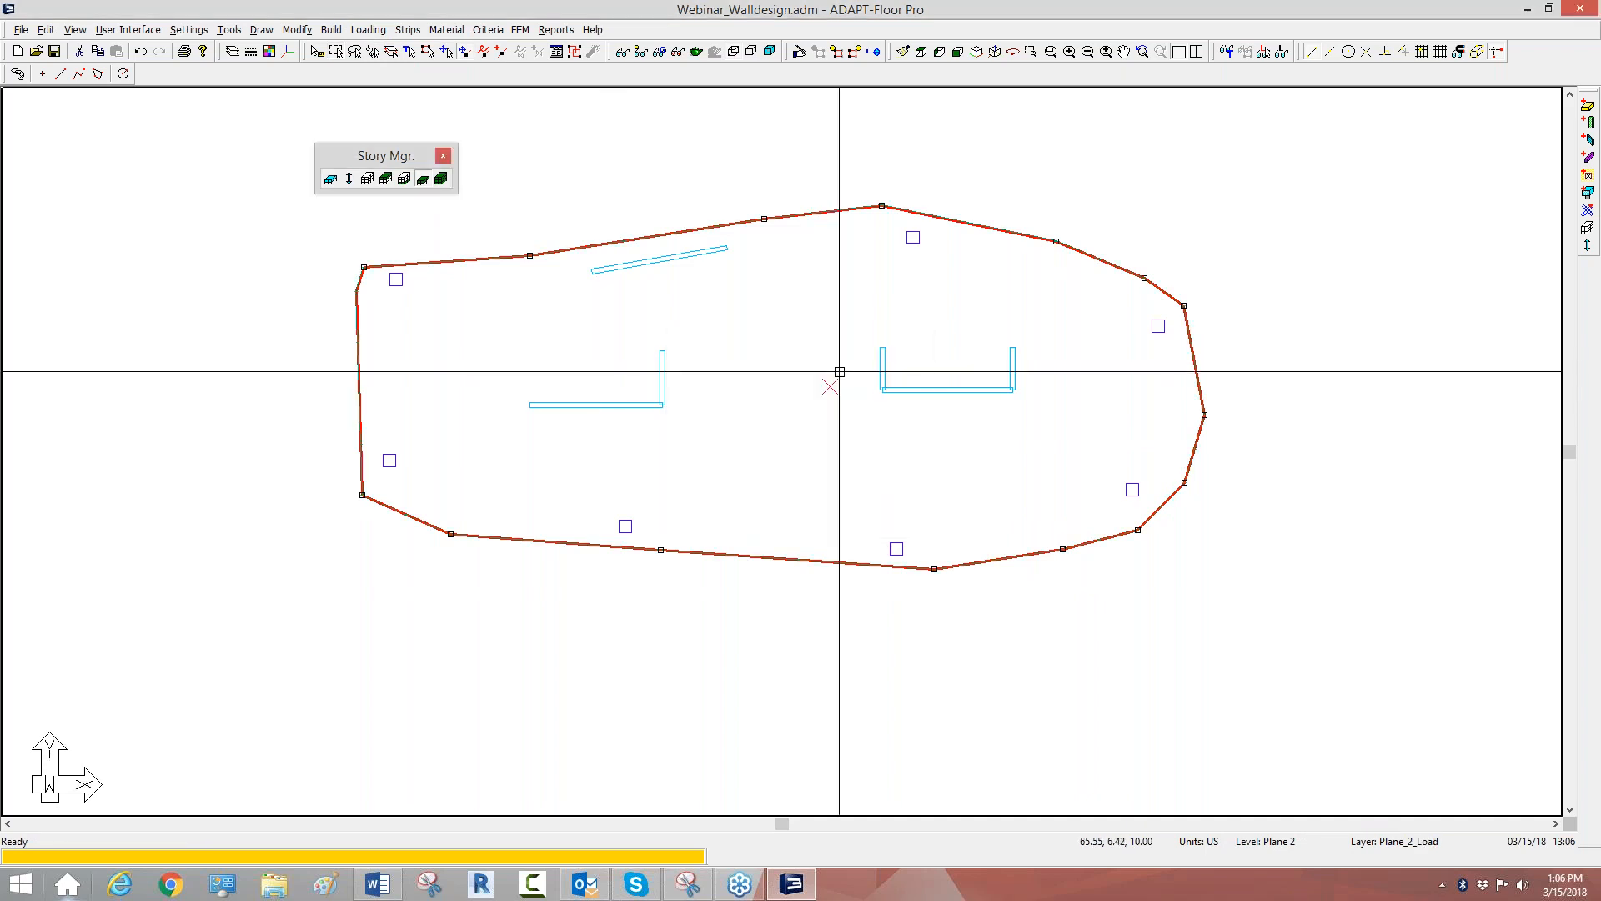
Create a second automatic patch load over the slab for the live load case.
{"action": "left_click", "coordinate": [331, 30]}
{"action": "mouse_move", "coordinate": [350, 33]}
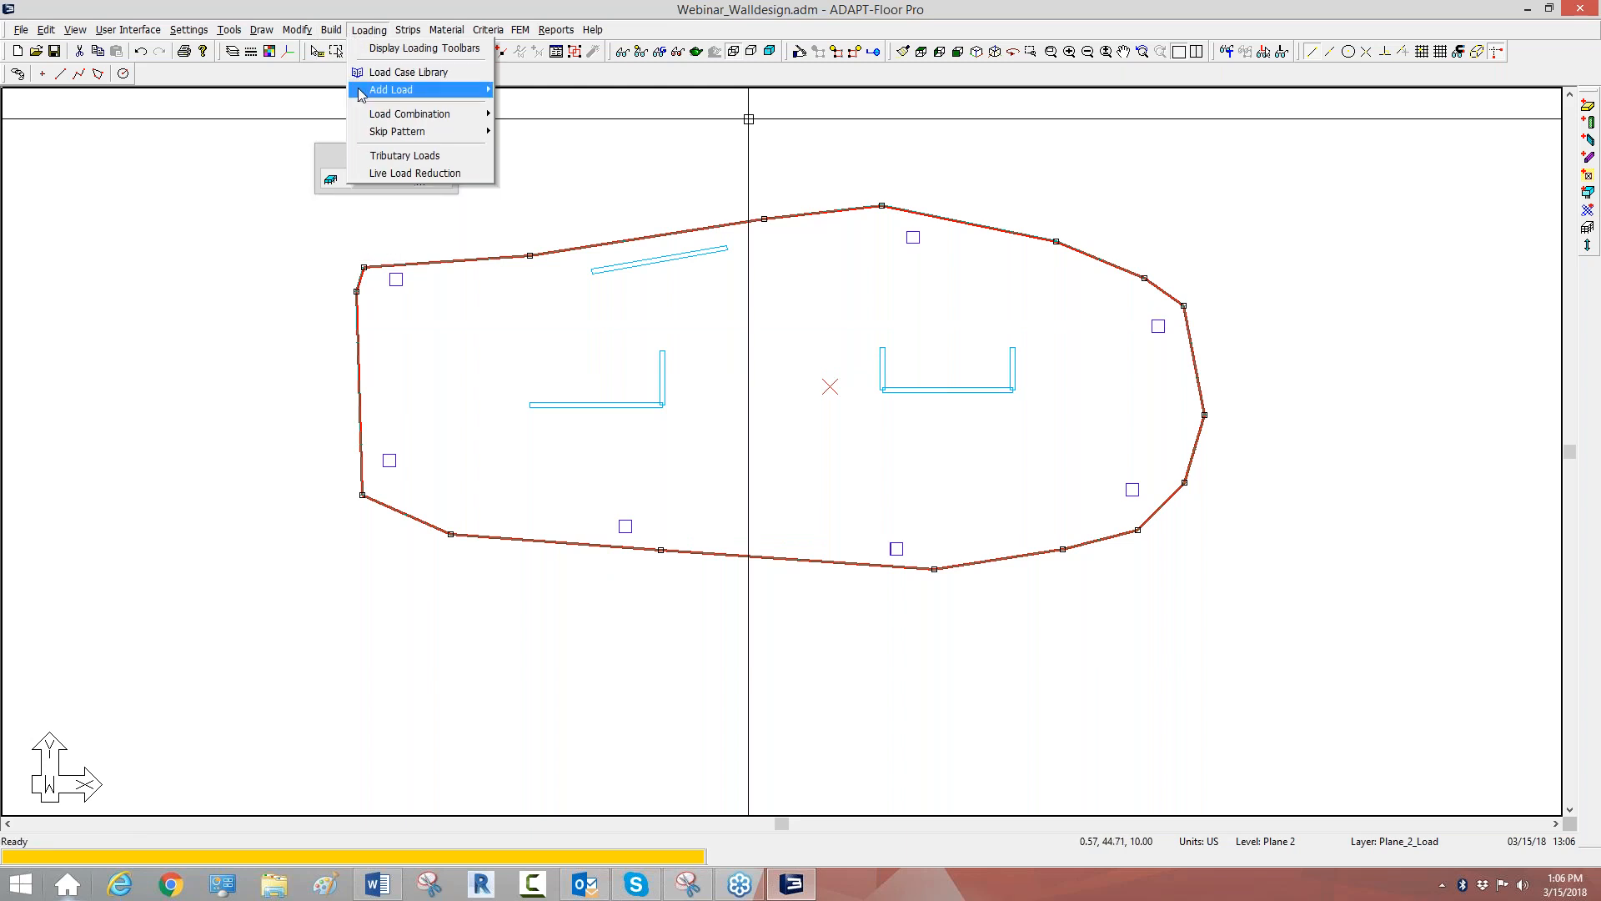
{"action": "left_click", "coordinate": [533, 167]}
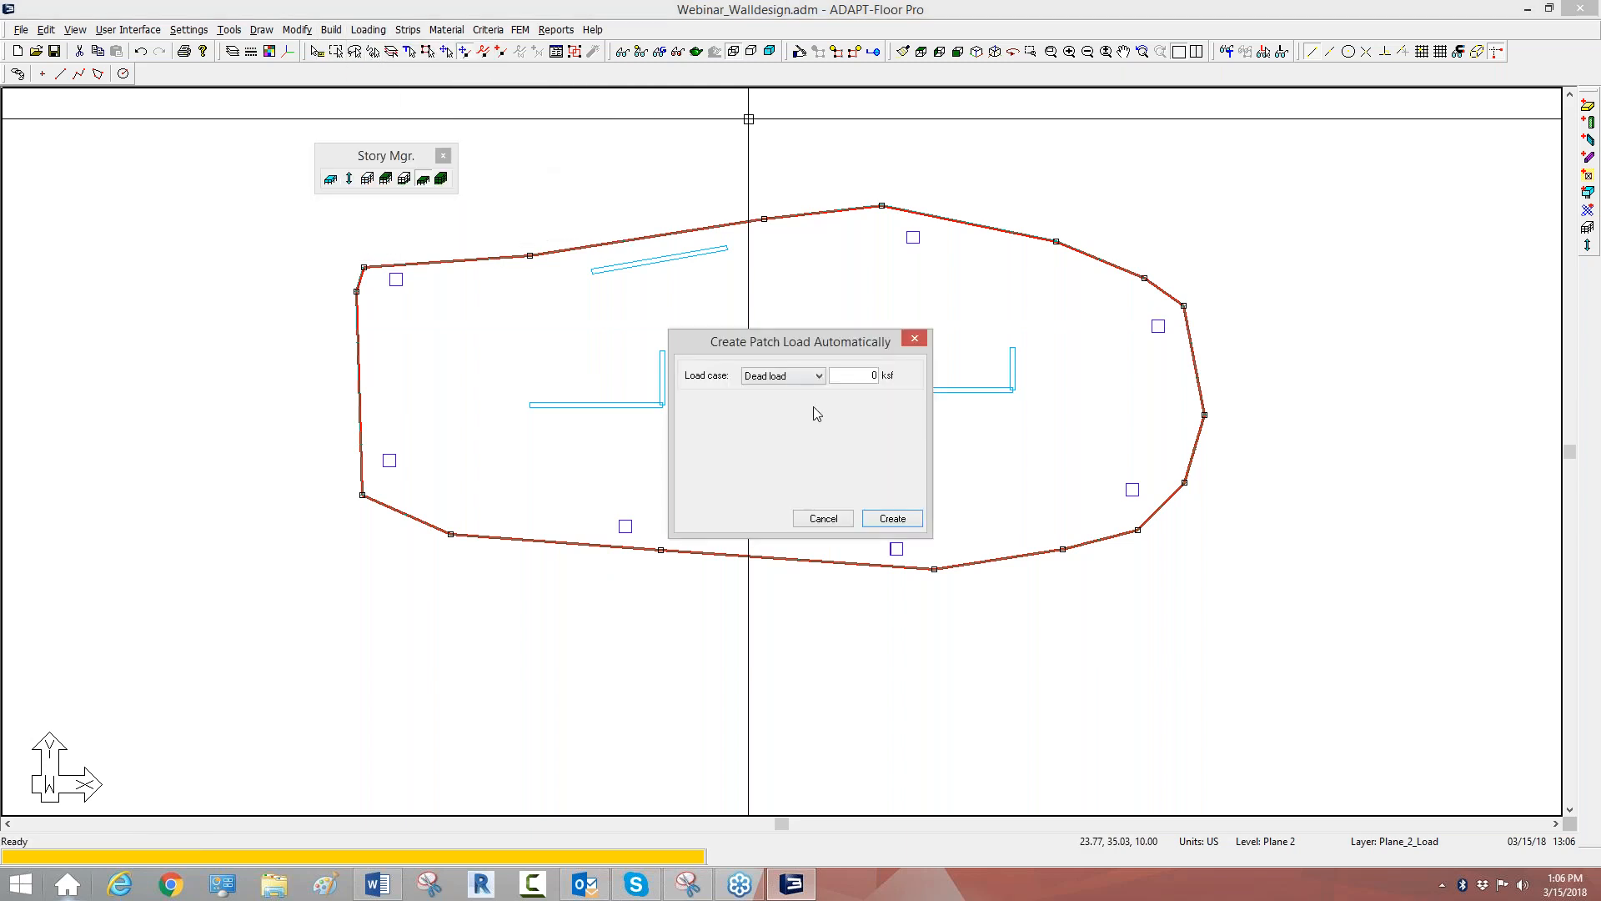
{"action": "left_click", "coordinate": [807, 381]}
{"action": "left_click", "coordinate": [780, 398]}
{"action": "left_click", "coordinate": [871, 375]}
{"action": "key", "text": "Return"}
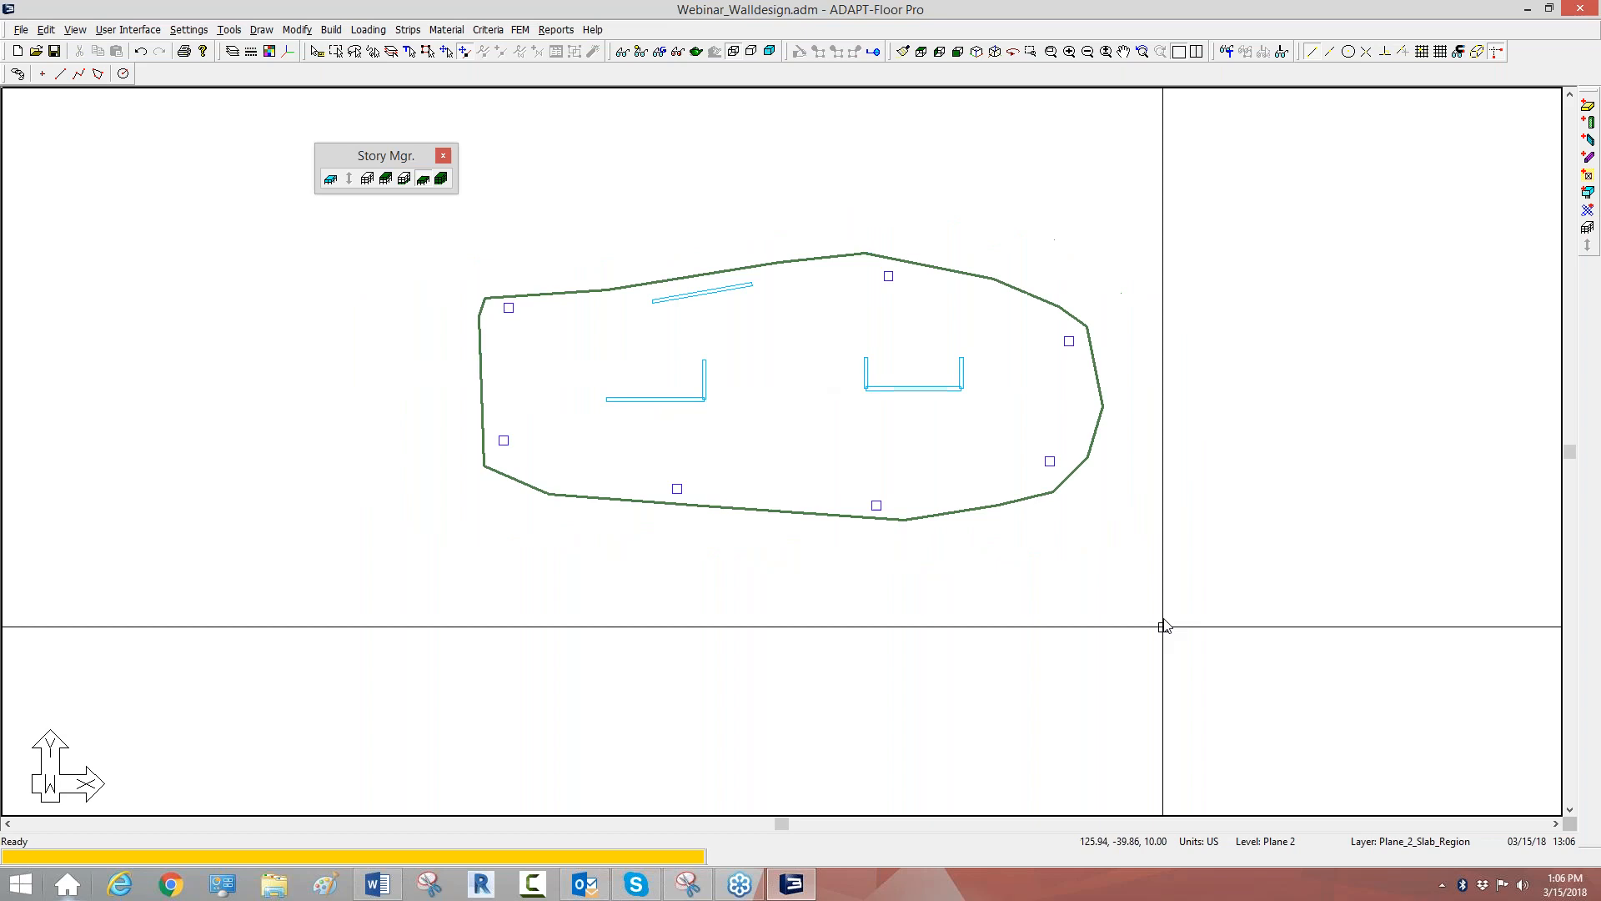
Draw a rectangular slab opening filling the space enclosed by the U-shaped wall group.
{"action": "left_click_drag", "start_coordinate": [1161, 589], "coordinate": [422, 243]}
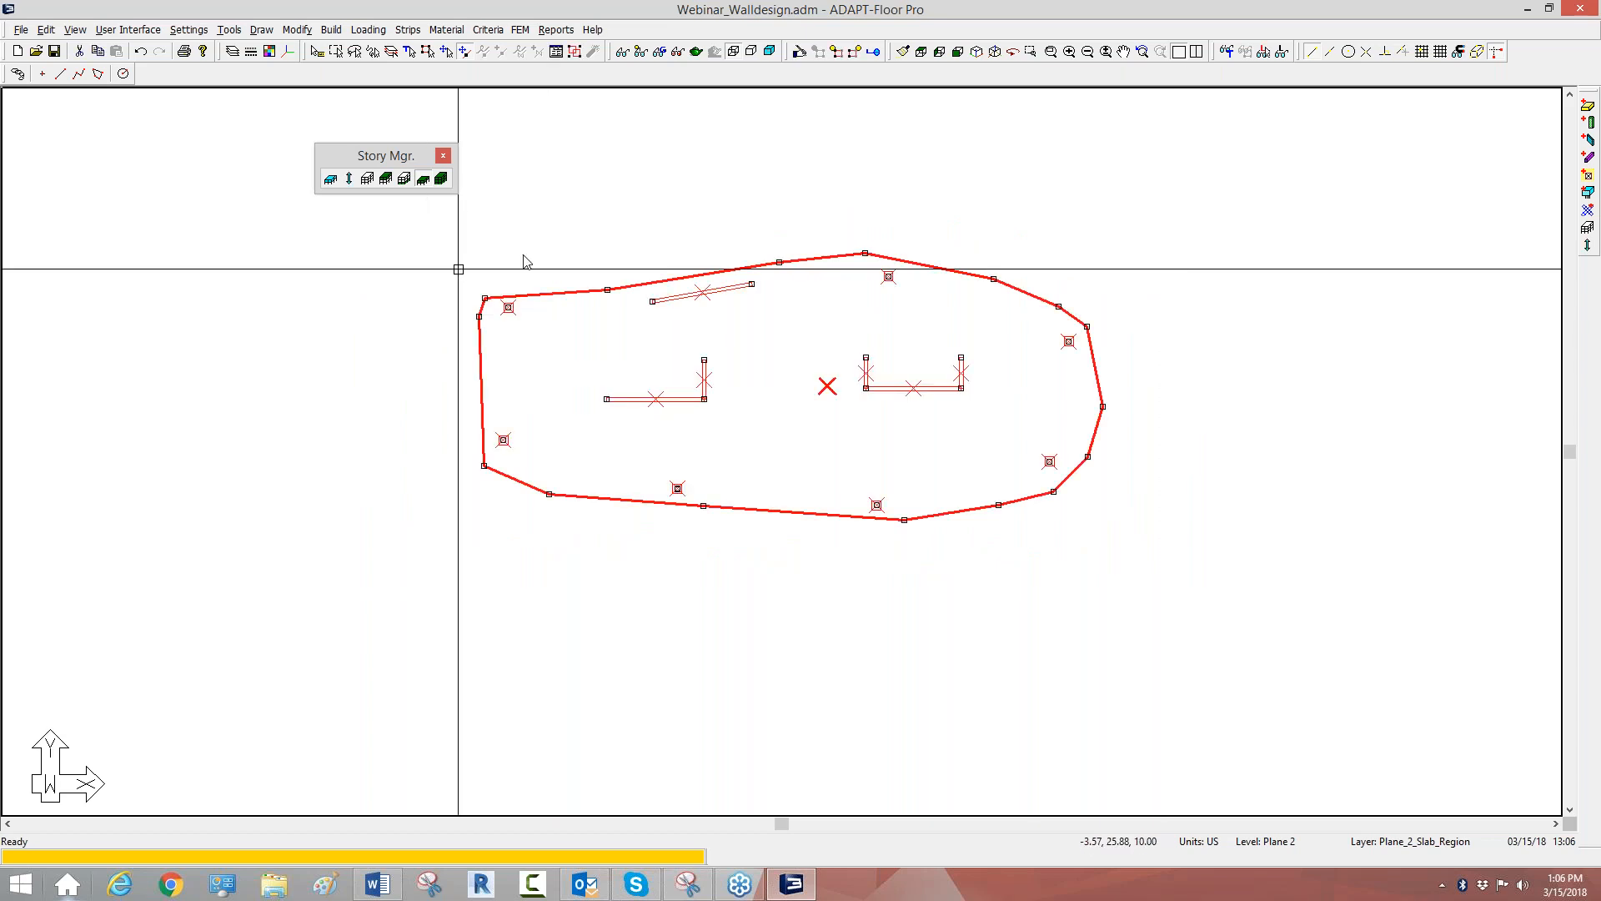
{"action": "key", "text": "Escape"}
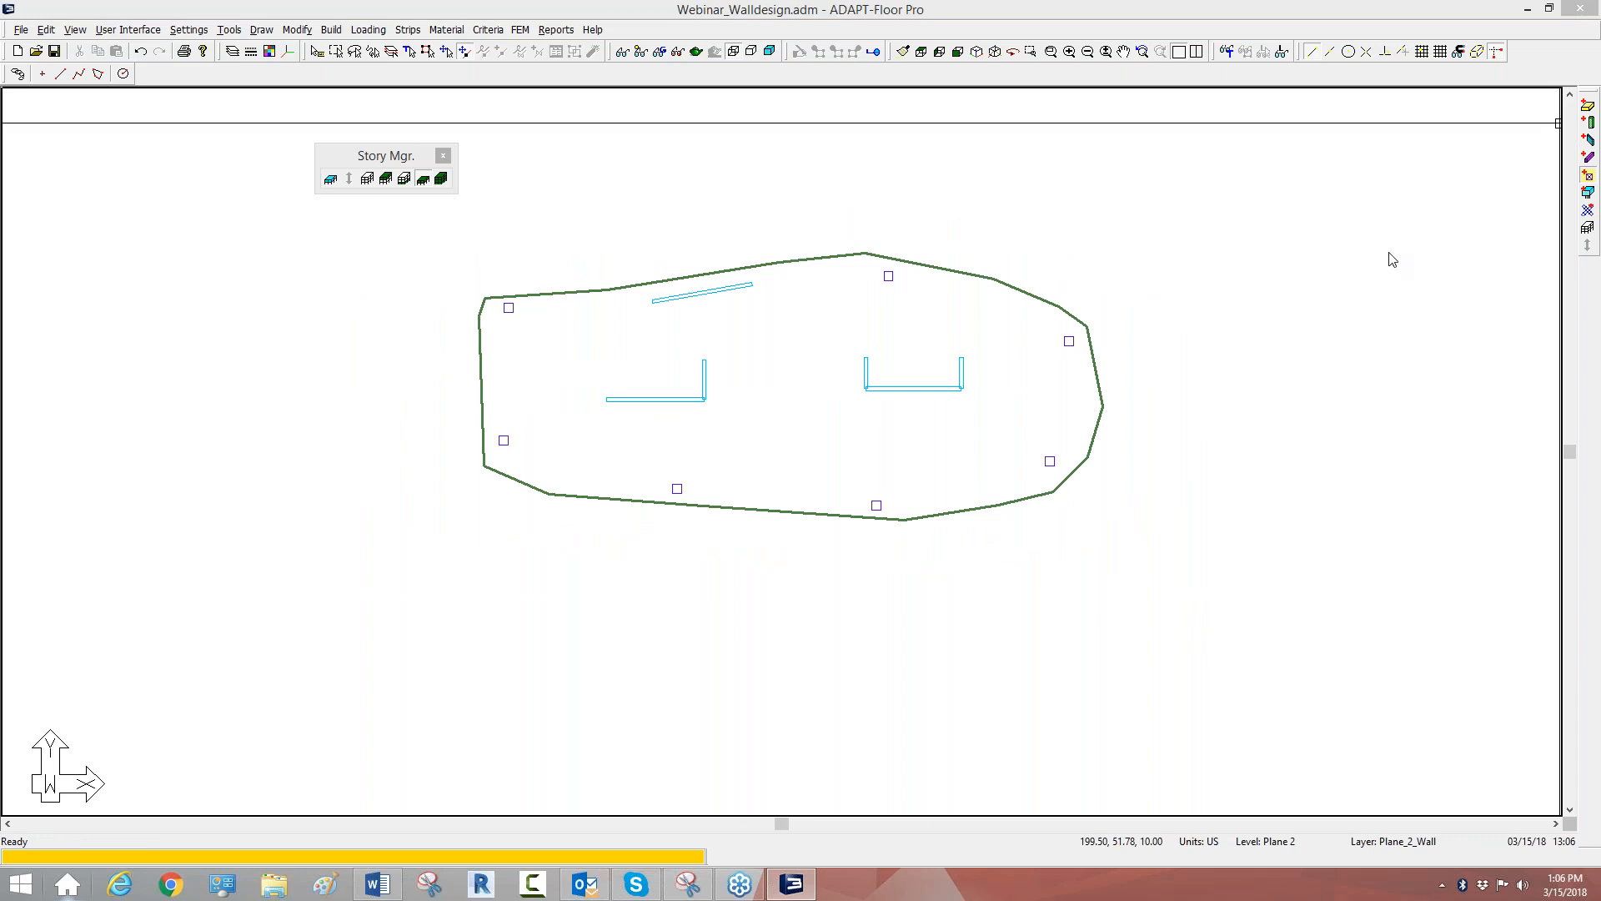
{"action": "scroll", "coordinate": [792, 380], "scroll_direction": "down", "scroll_amount": 1}
{"action": "scroll", "coordinate": [863, 374], "scroll_direction": "up", "scroll_amount": 2}
{"action": "left_click", "coordinate": [836, 393]}
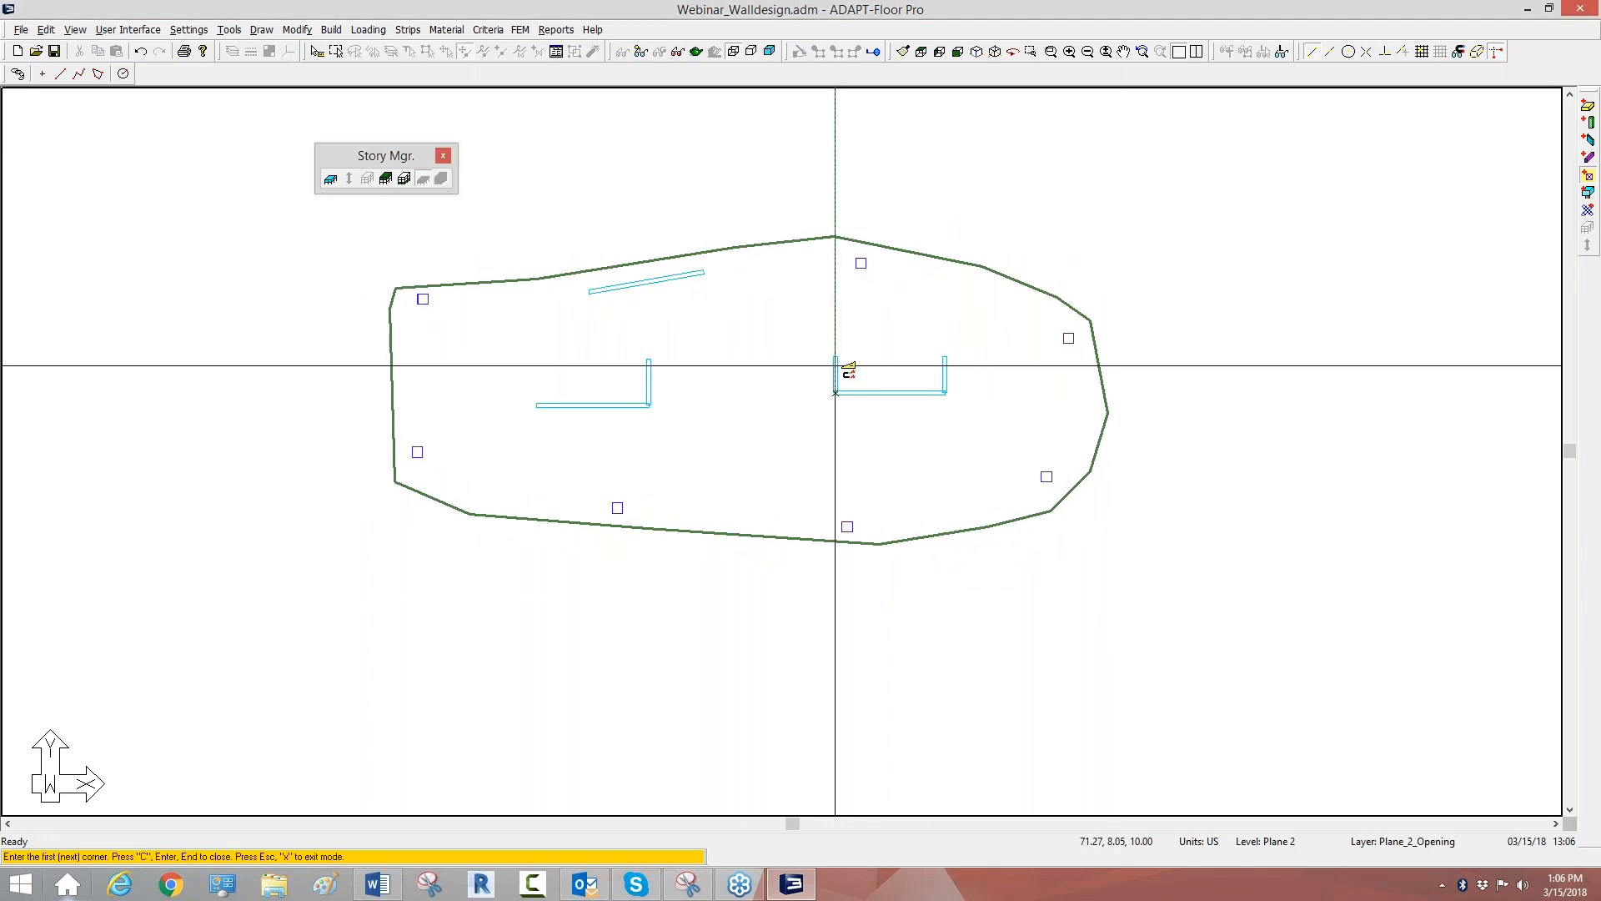
{"action": "left_click", "coordinate": [836, 350]}
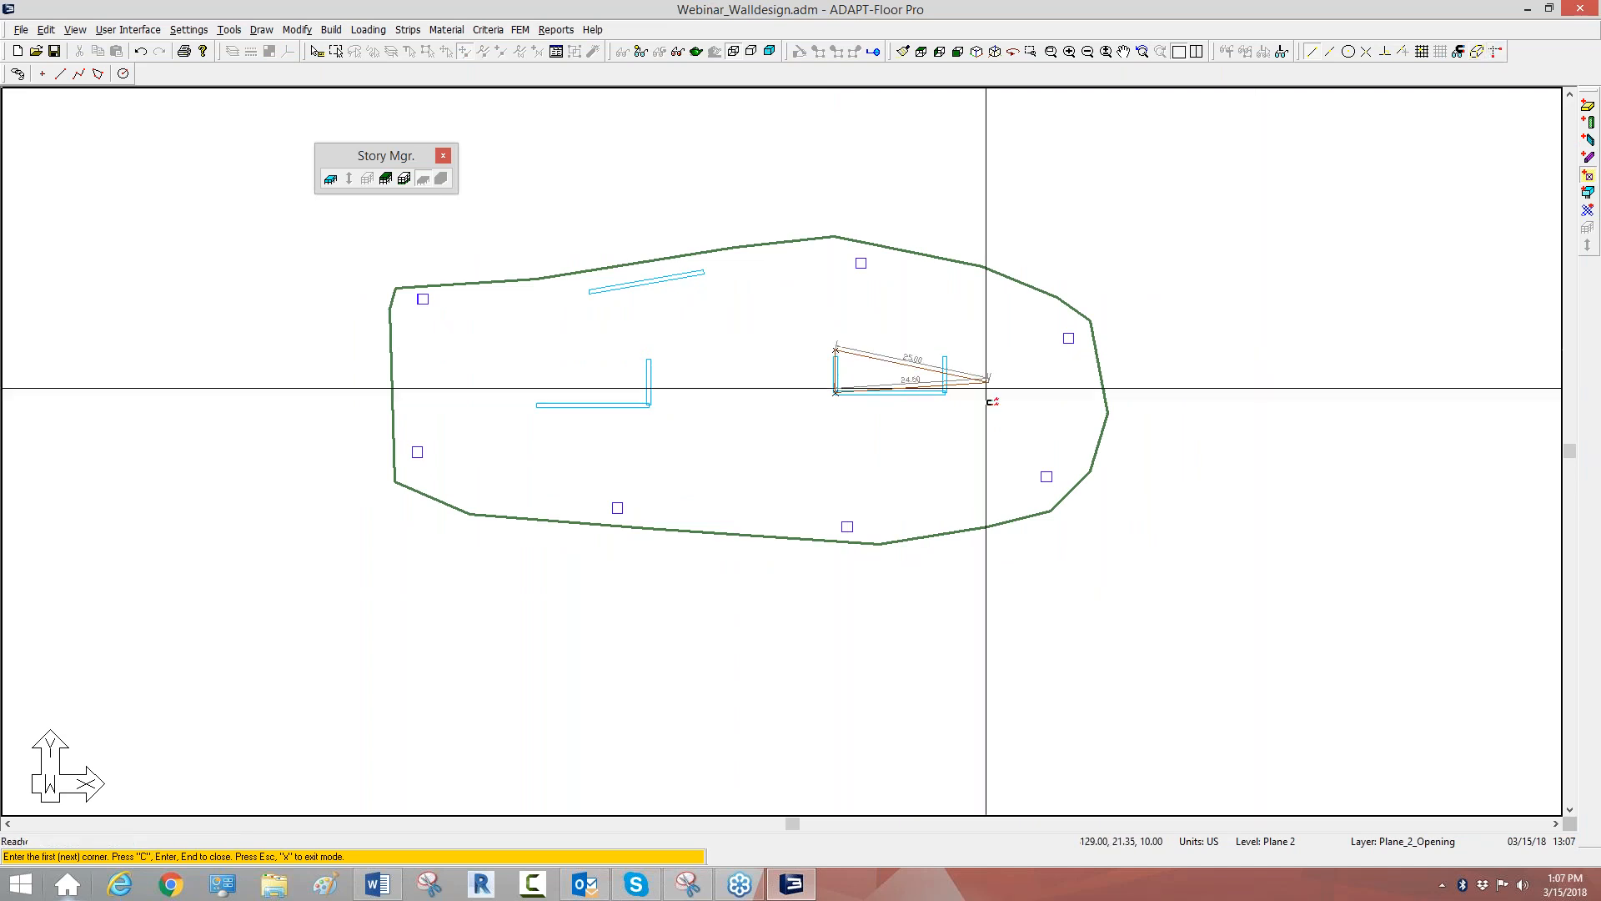
{"action": "left_click", "coordinate": [945, 356]}
{"action": "key", "text": "c"}
{"action": "right_click", "coordinate": [856, 303]}
{"action": "left_click", "coordinate": [873, 314]}
{"action": "scroll", "coordinate": [864, 371], "scroll_direction": "up", "scroll_amount": 3}
{"action": "left_click", "coordinate": [843, 325]}
{"action": "left_click", "coordinate": [841, 336]}
{"action": "key", "text": "Escape"}
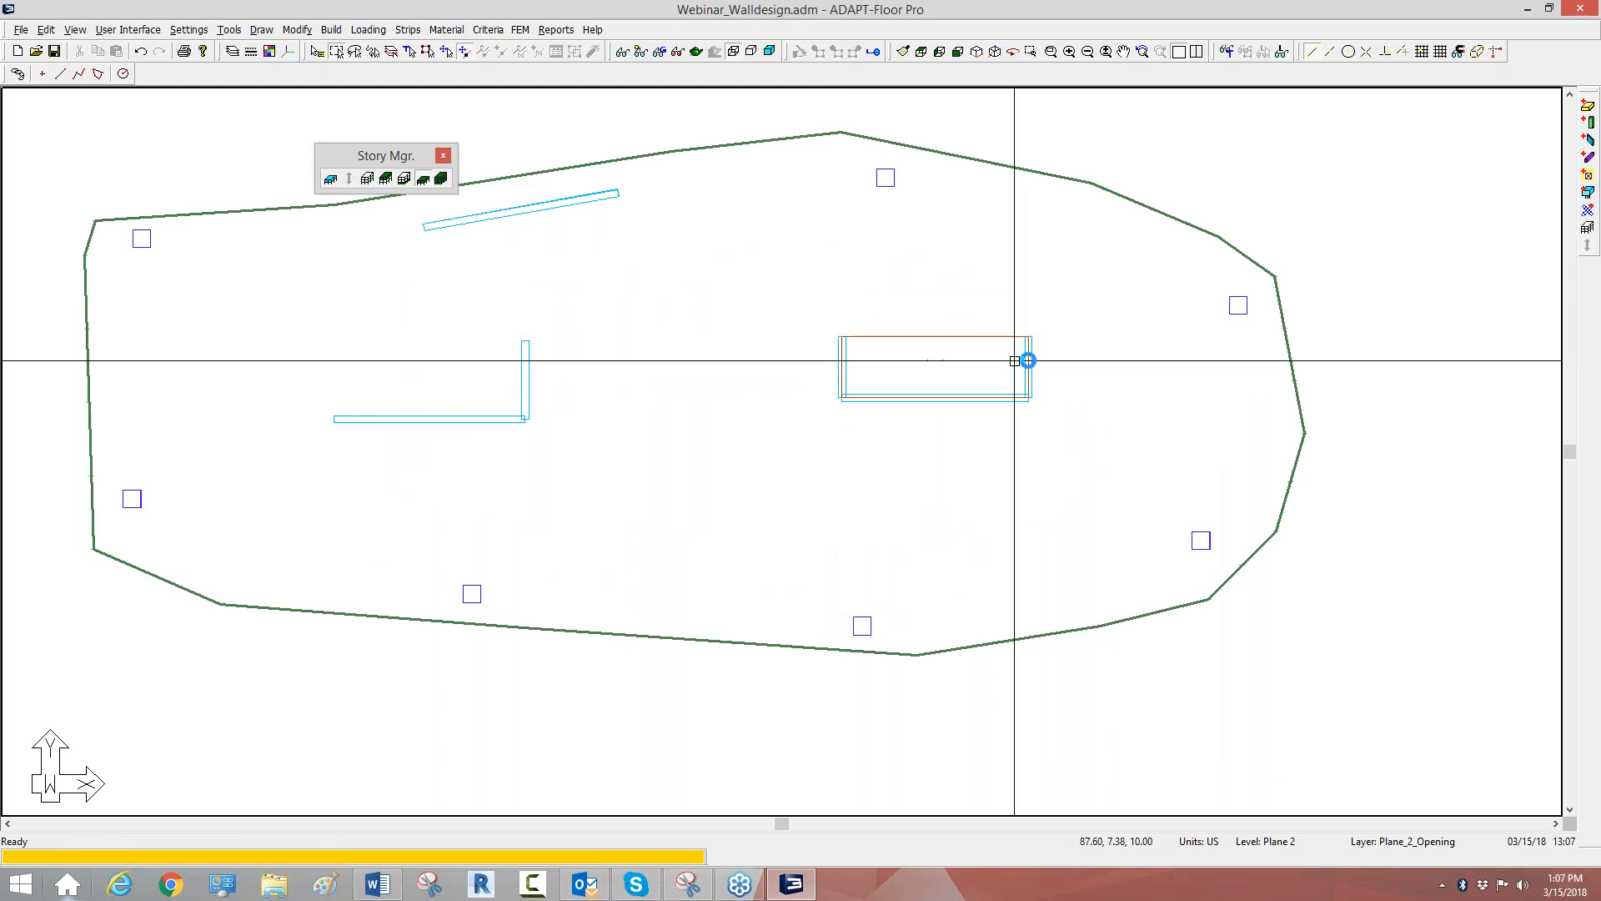
Select the whole level with its loads and copy the items up 7 times to the existing planes.
{"action": "scroll", "coordinate": [1014, 360], "scroll_direction": "down", "scroll_amount": 2}
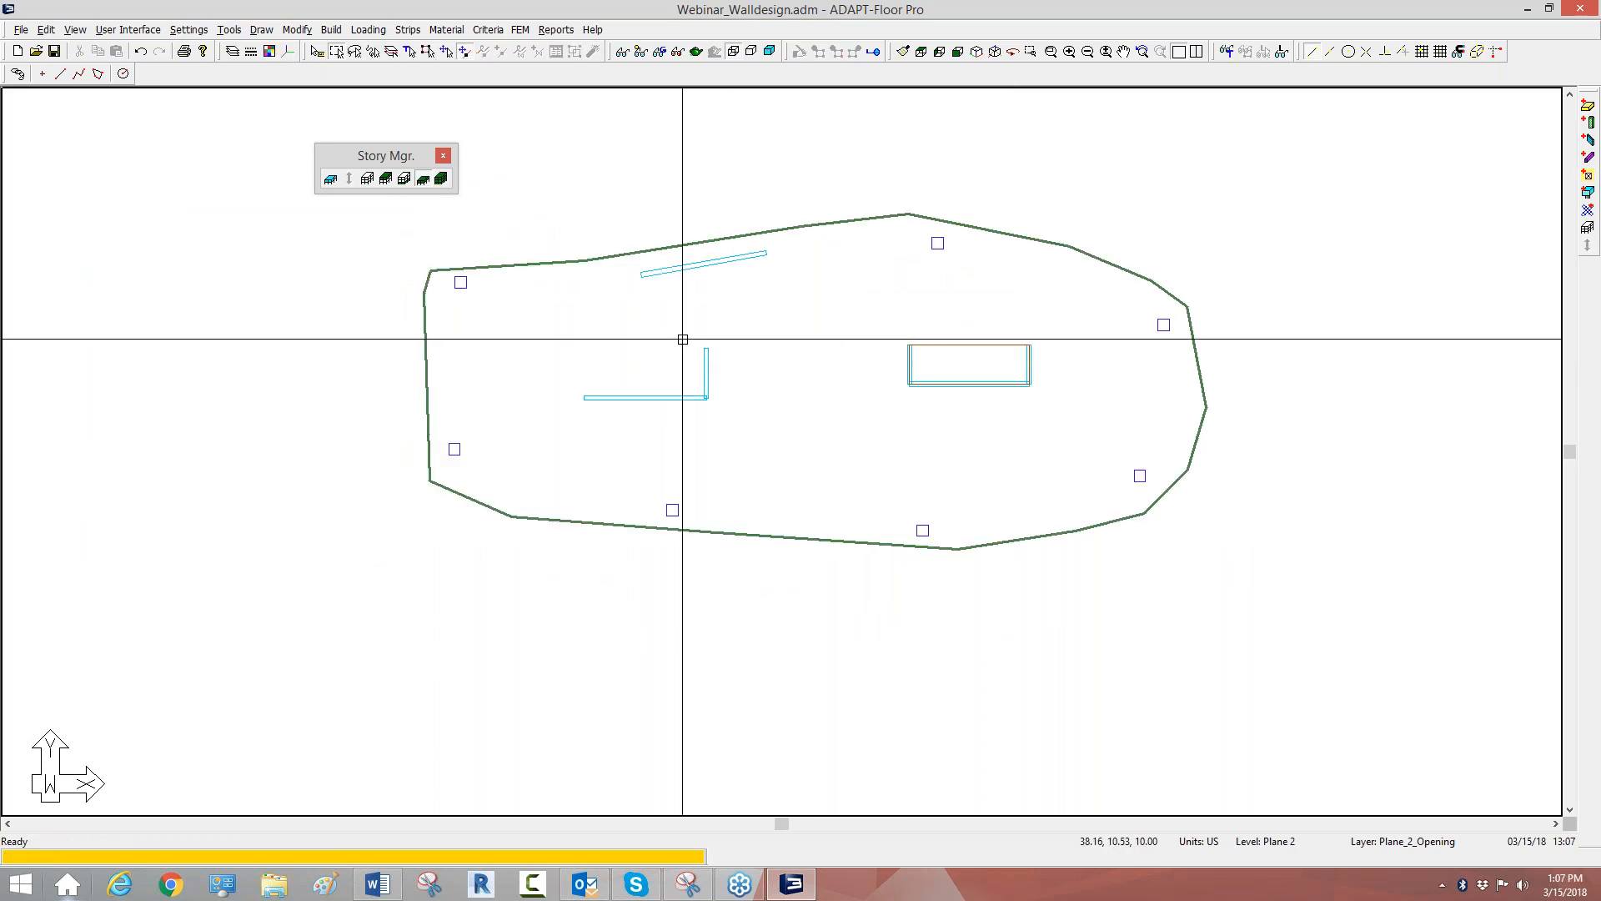
{"action": "scroll", "coordinate": [969, 390], "scroll_direction": "up", "scroll_amount": 1}
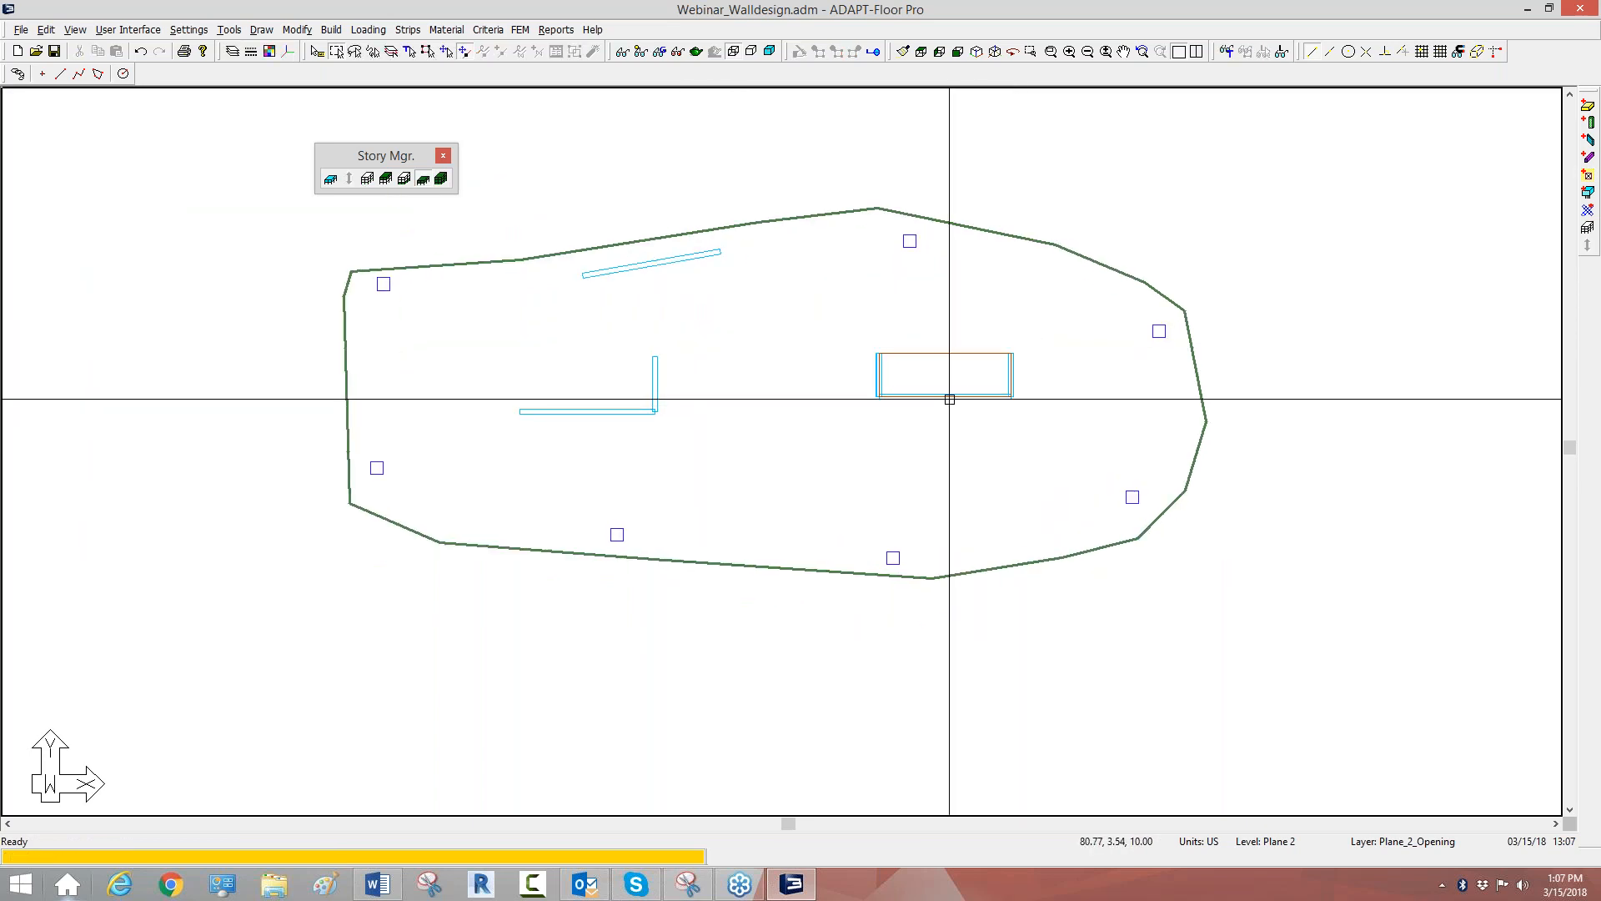
{"action": "scroll", "coordinate": [949, 399], "scroll_direction": "down", "scroll_amount": 1}
{"action": "left_click_drag", "start_coordinate": [1250, 673], "coordinate": [286, 215]}
{"action": "left_click", "coordinate": [958, 53]}
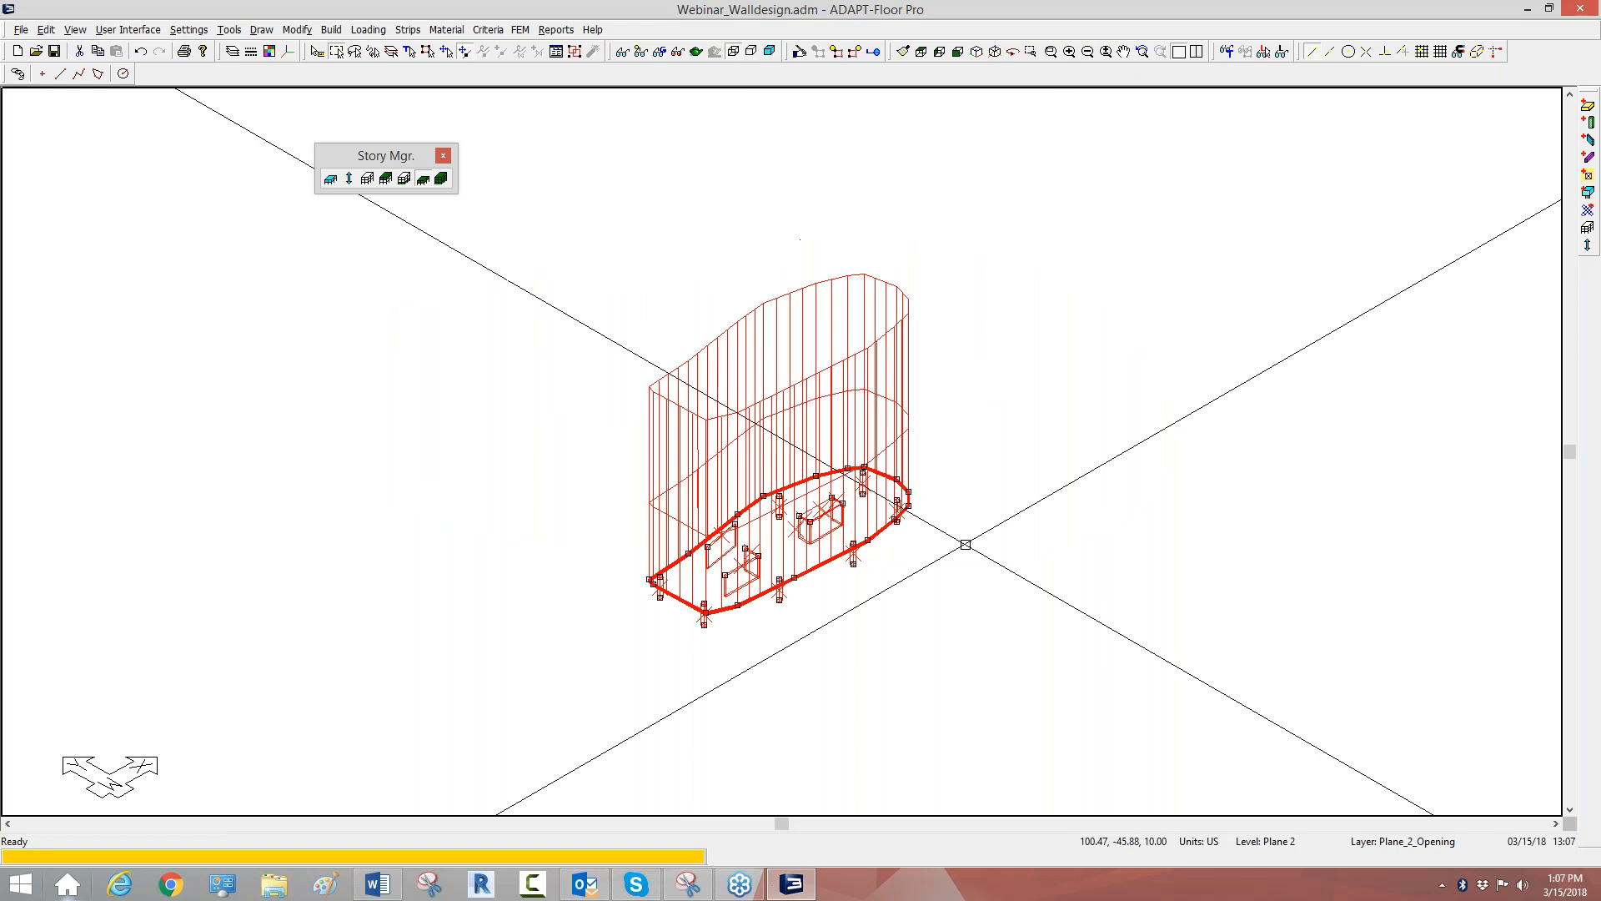
{"action": "scroll", "coordinate": [966, 544], "scroll_direction": "up", "scroll_amount": 5}
{"action": "scroll", "coordinate": [802, 493], "scroll_direction": "down", "scroll_amount": 3}
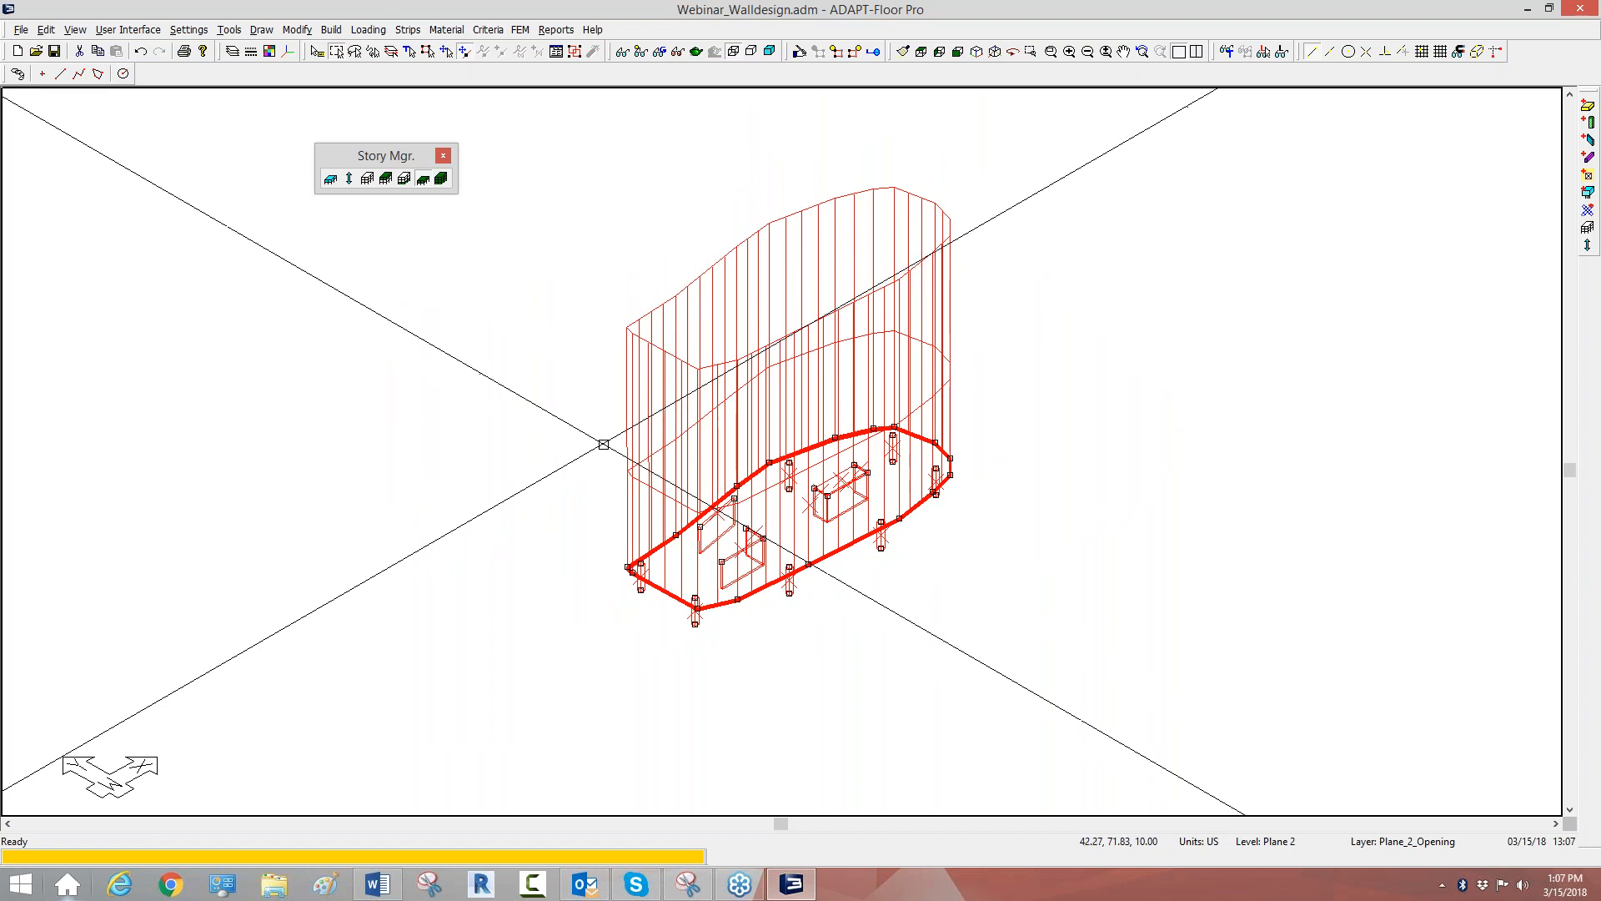
{"action": "left_click", "coordinate": [350, 180]}
{"action": "left_click", "coordinate": [770, 431]}
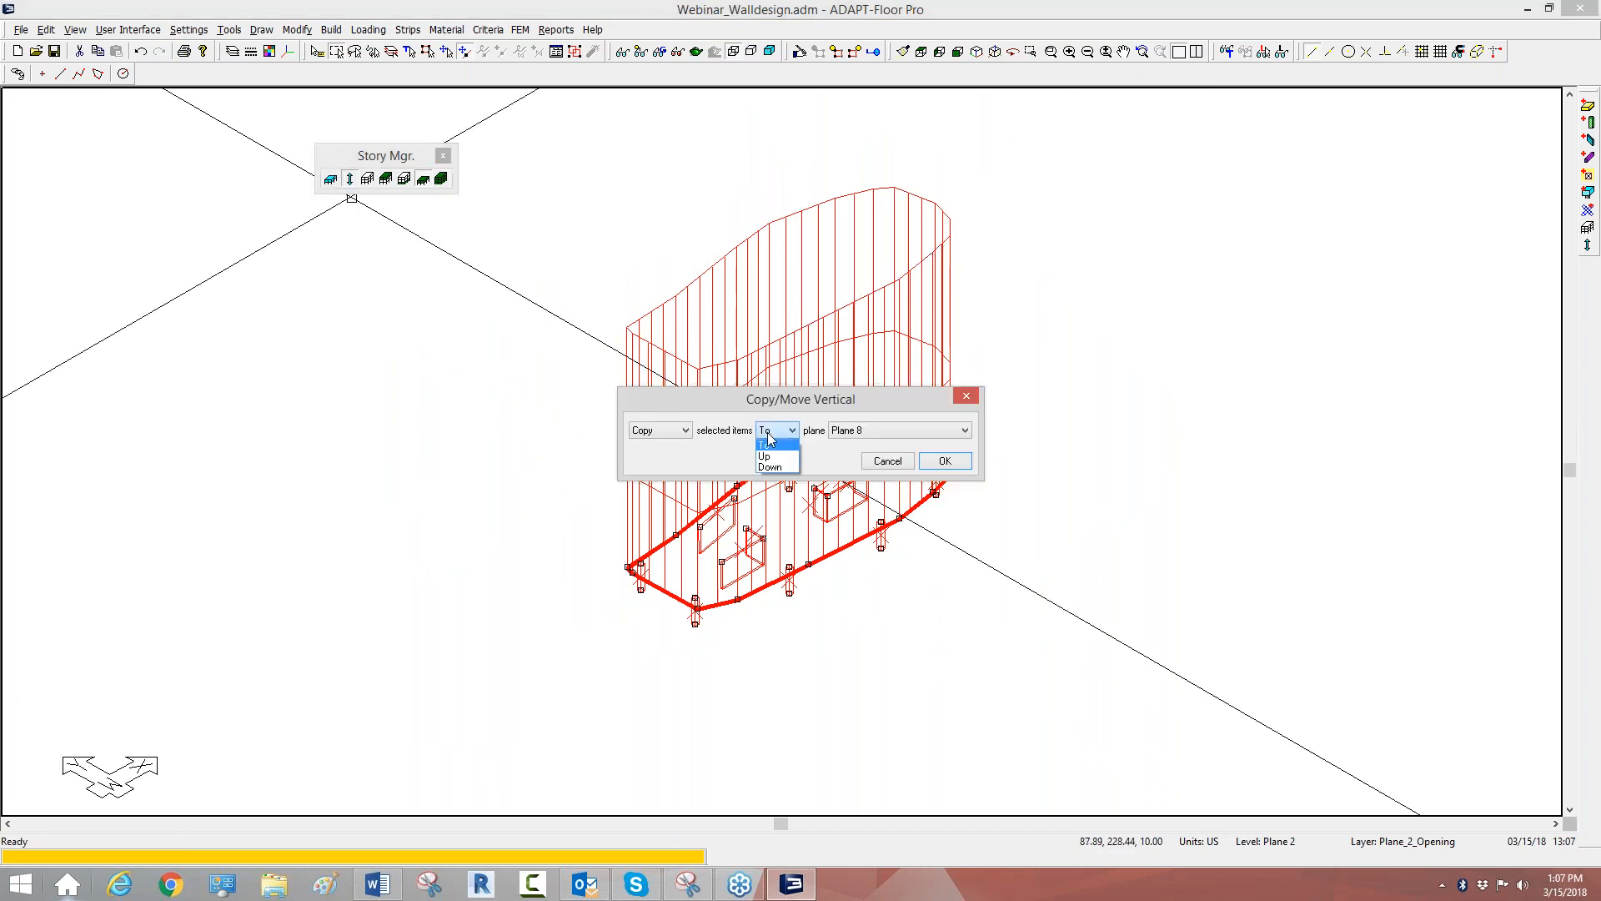
{"action": "left_click", "coordinate": [768, 457]}
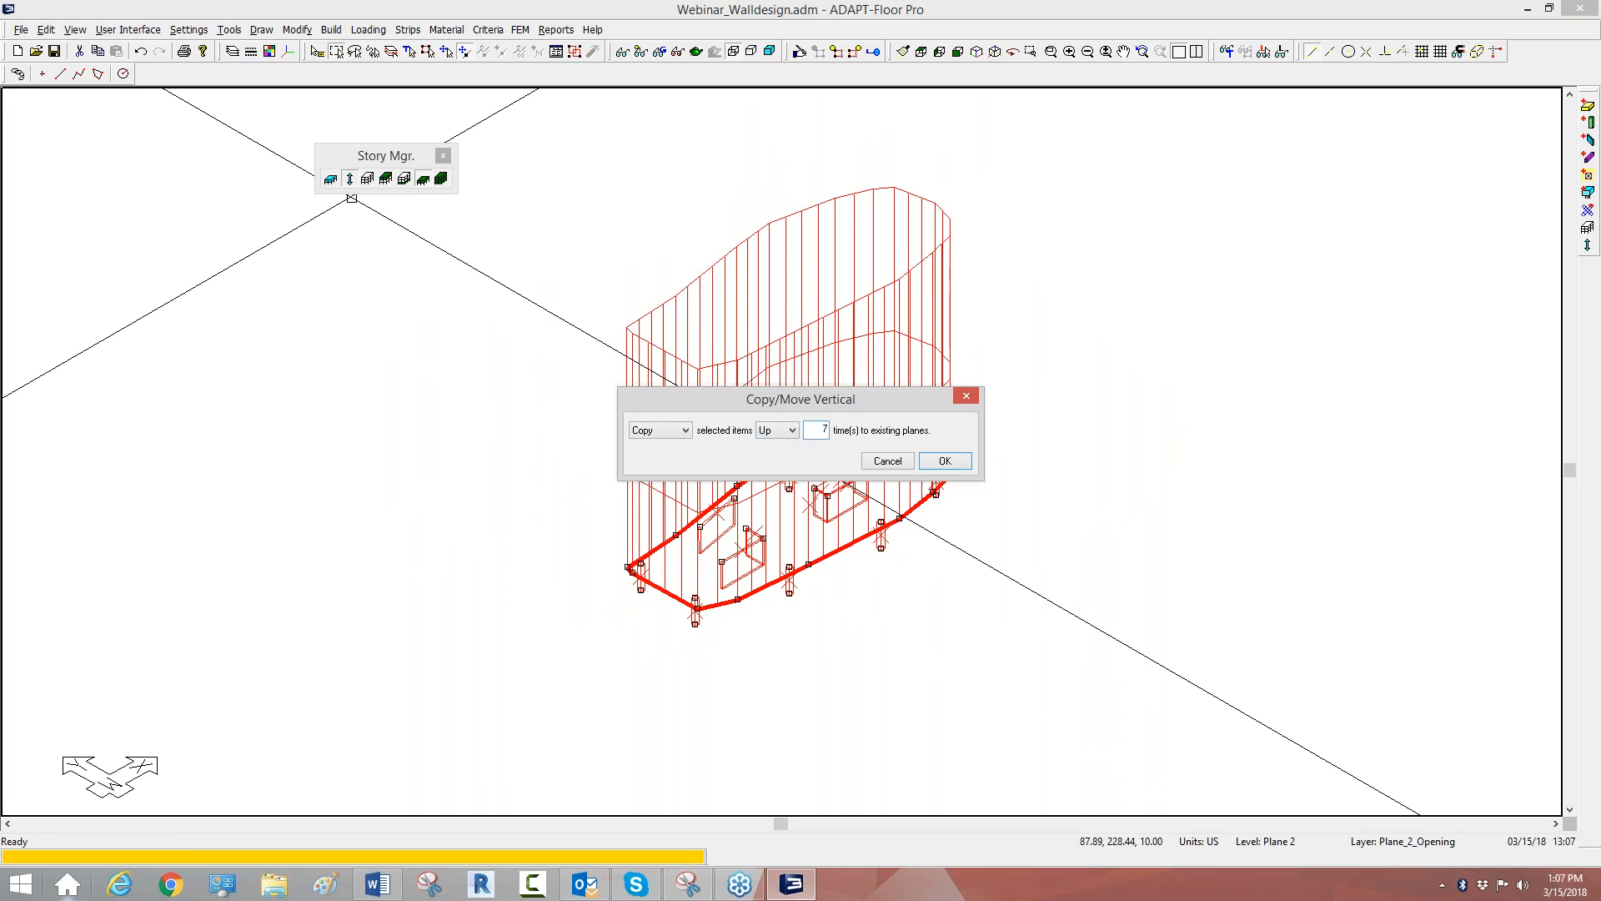
{"action": "type", "text": "7"}
{"action": "key", "text": "Return"}
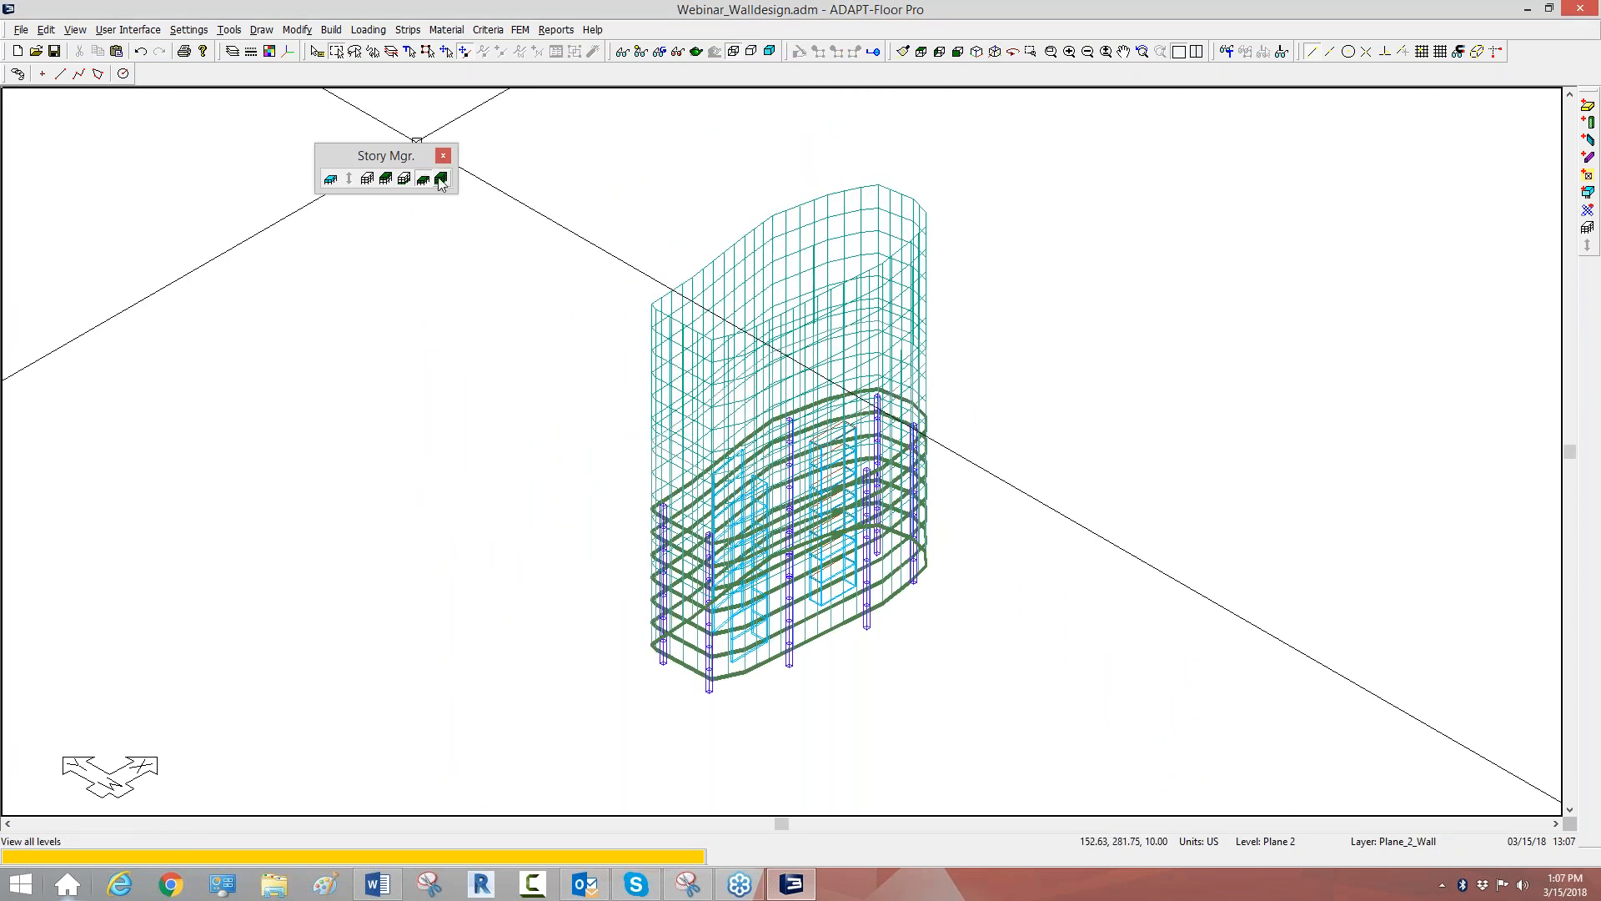
Show all levels in the isometric view and hide the patch loads.
{"action": "middle_click_drag", "start_coordinate": [877, 547], "coordinate": [893, 458]}
{"action": "scroll", "coordinate": [793, 475], "scroll_direction": "up", "scroll_amount": 2}
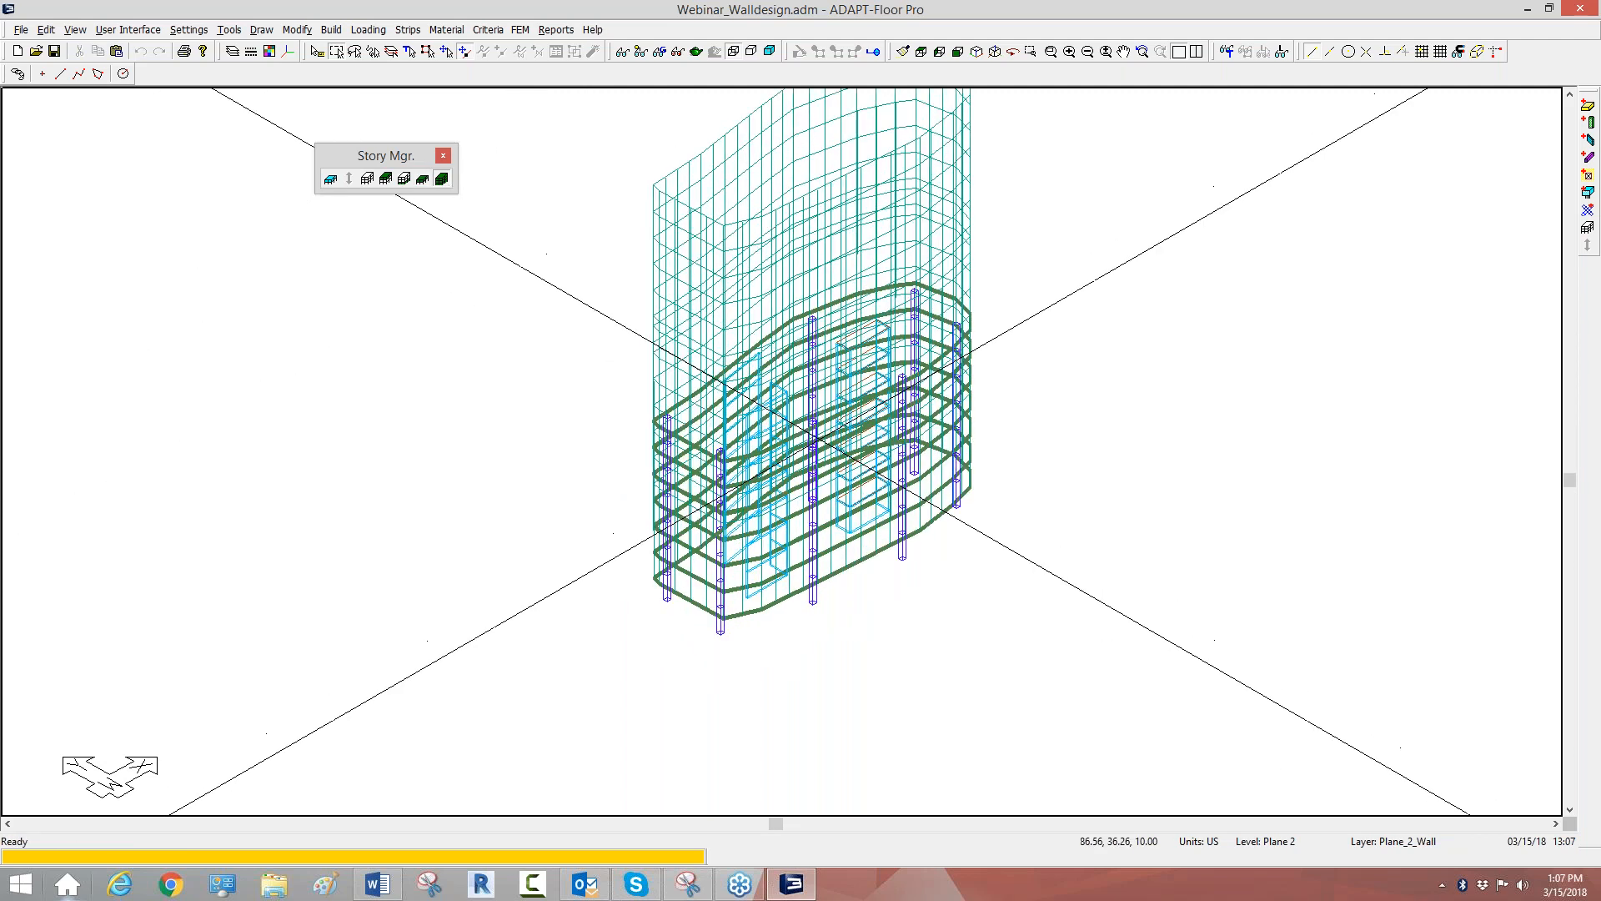
{"action": "scroll", "coordinate": [623, 559], "scroll_direction": "down", "scroll_amount": 1}
{"action": "scroll", "coordinate": [623, 559], "scroll_direction": "down", "scroll_amount": 1}
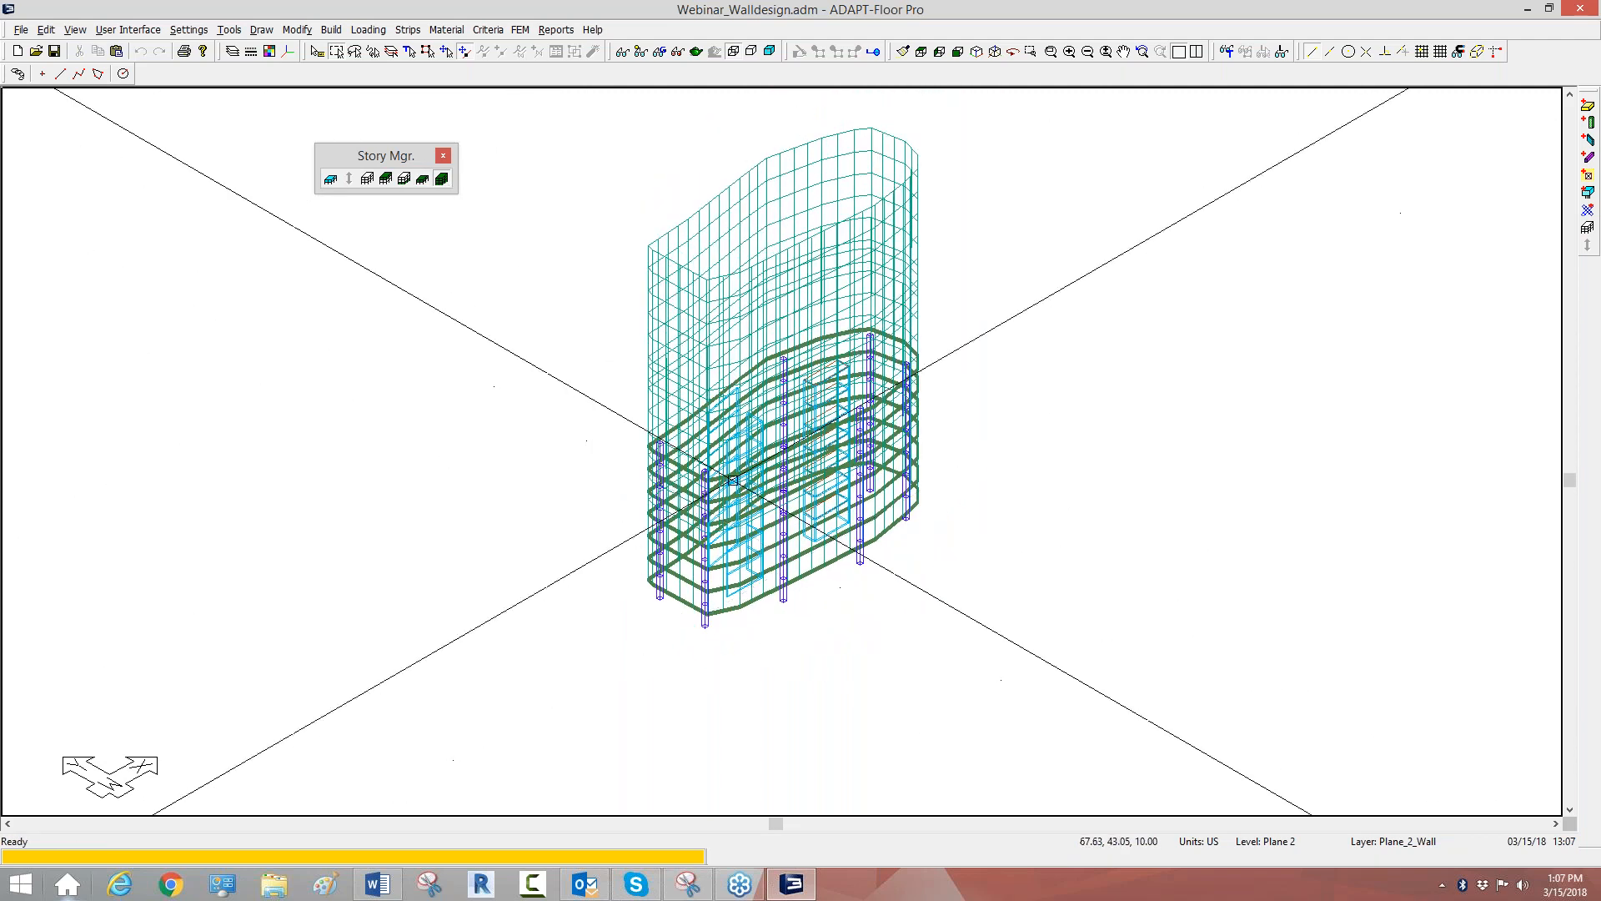
{"action": "scroll", "coordinate": [719, 485], "scroll_direction": "up", "scroll_amount": 1}
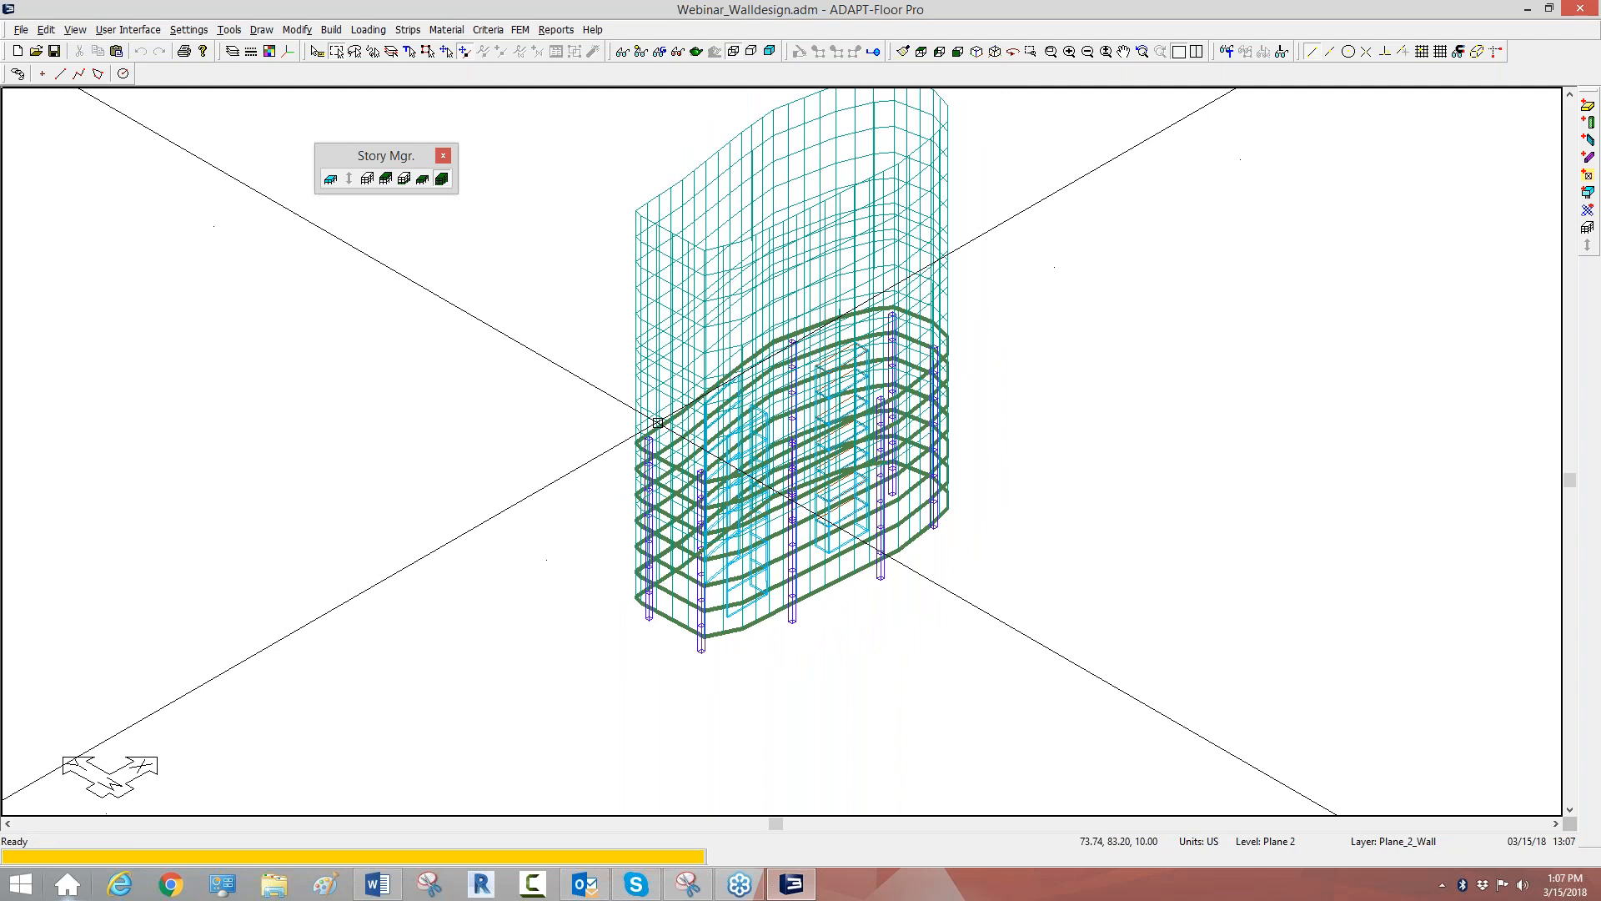
{"action": "left_click", "coordinate": [641, 55]}
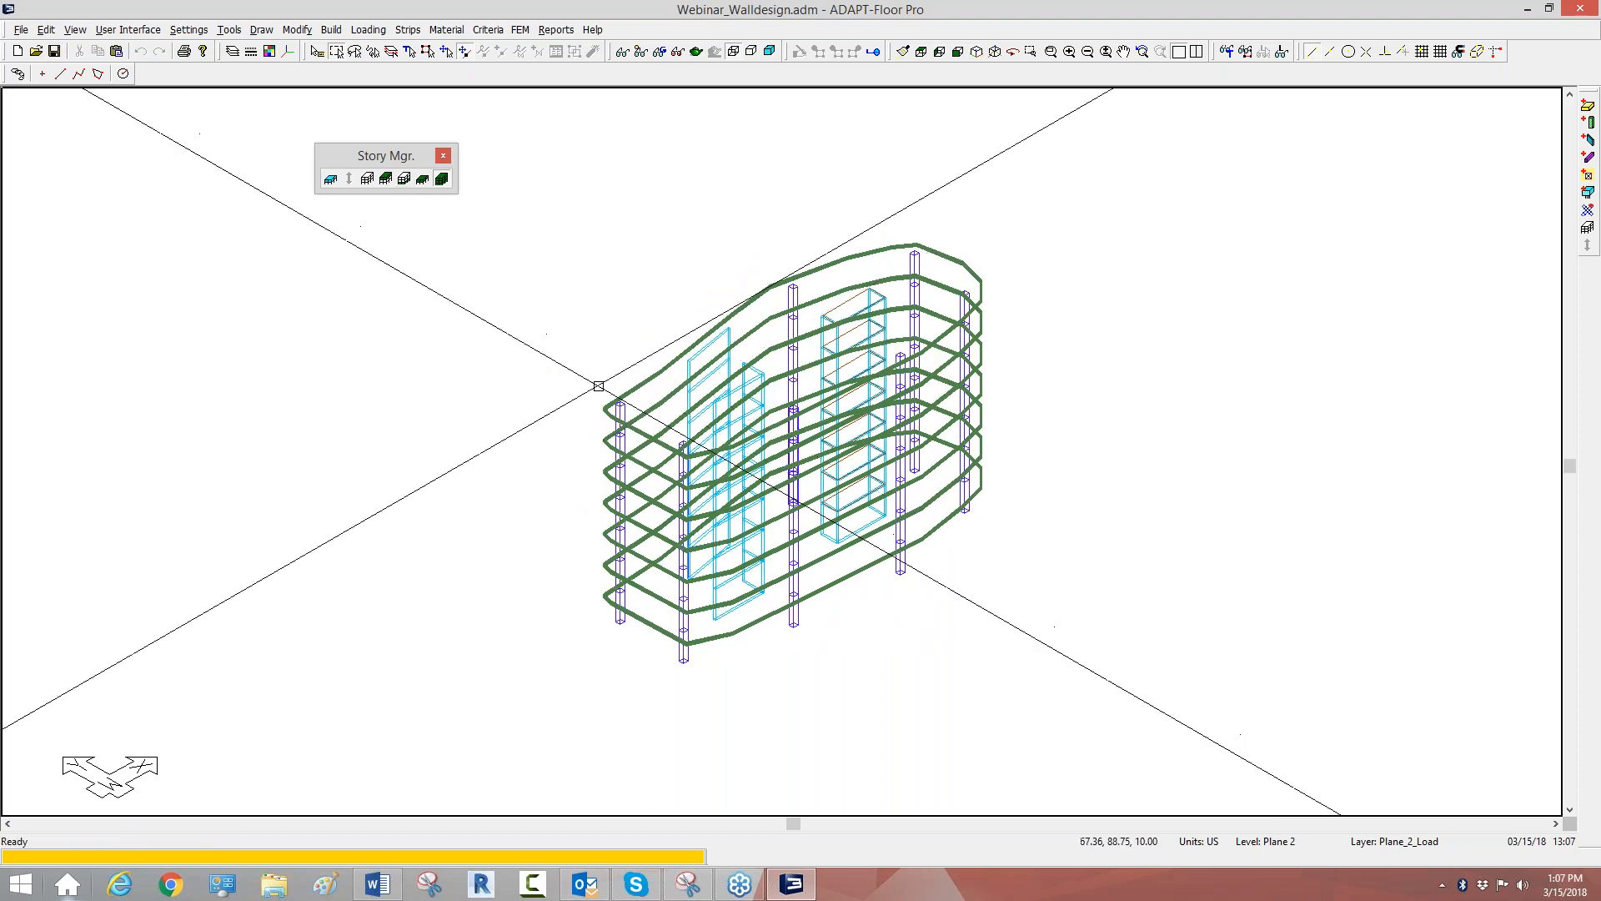
{"action": "middle_click_drag", "start_coordinate": [613, 340], "coordinate": [573, 332]}
{"action": "scroll", "coordinate": [572, 331], "scroll_direction": "up", "scroll_amount": 1}
{"action": "scroll", "coordinate": [557, 272], "scroll_direction": "down", "scroll_amount": 1}
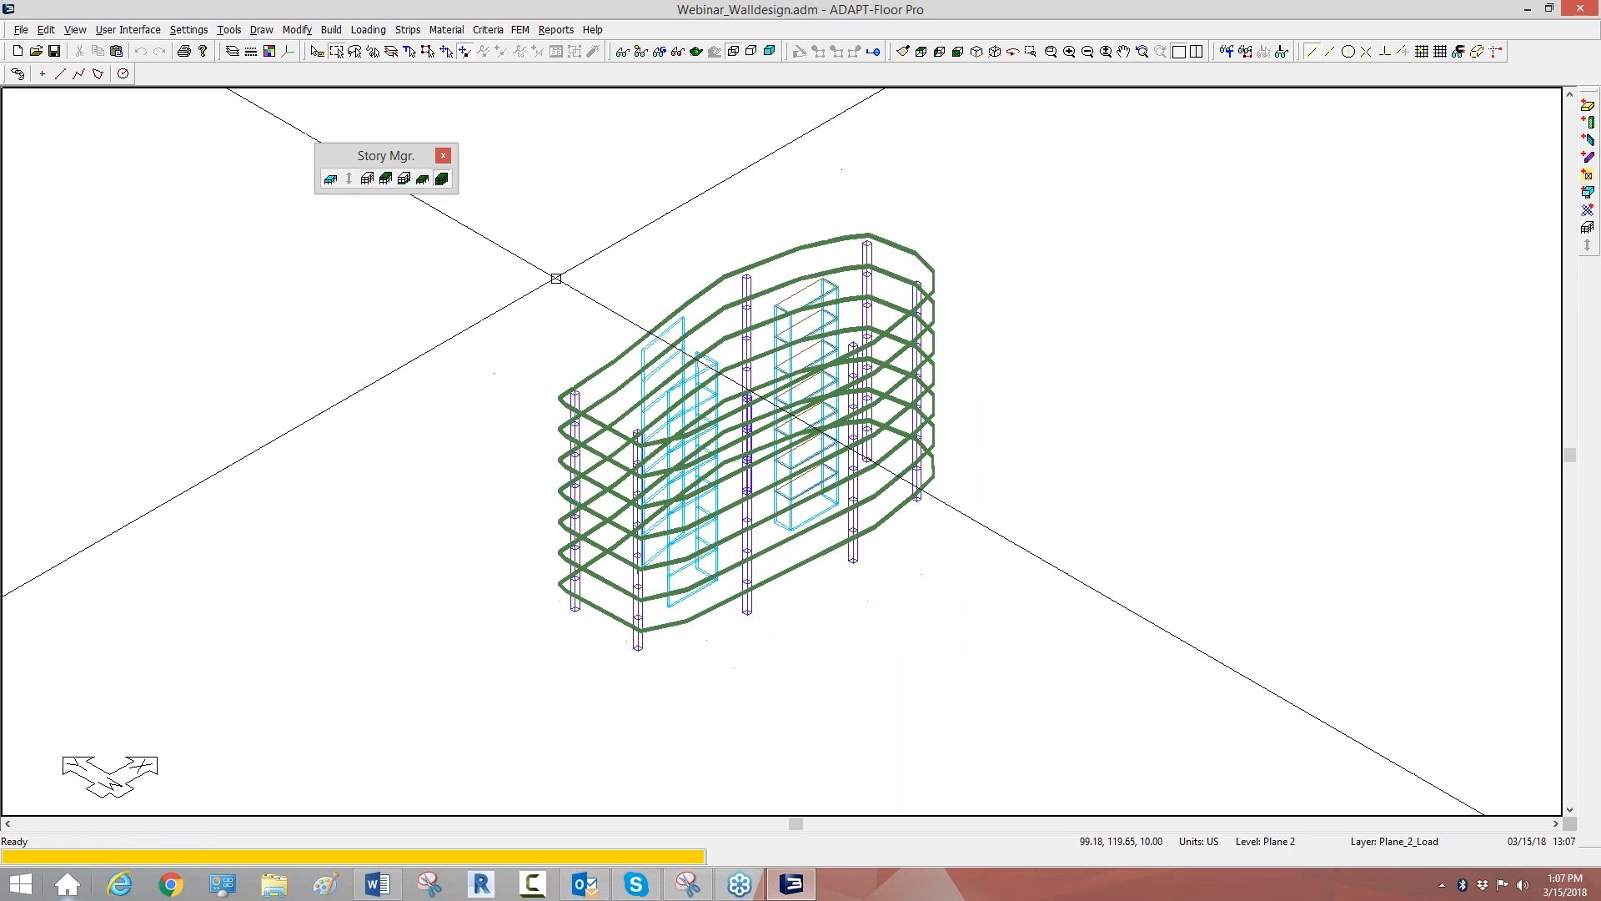
Isolate the walls in an elevation view by hiding the slab regions, columns and openings.
{"action": "left_click", "coordinate": [938, 55]}
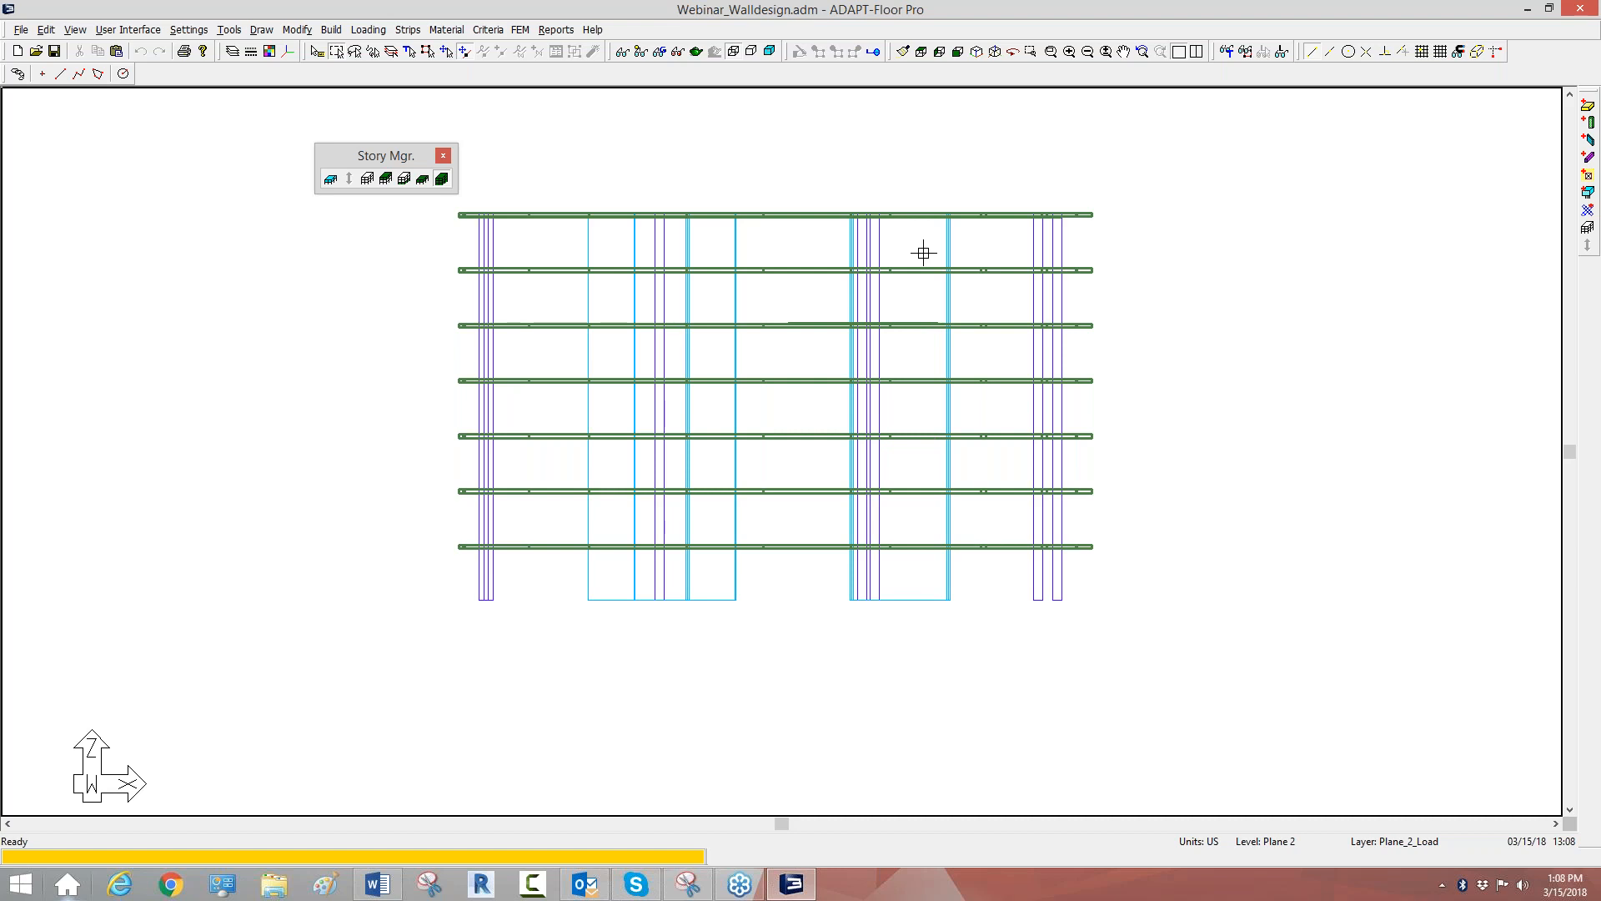
{"action": "right_click", "coordinate": [232, 79]}
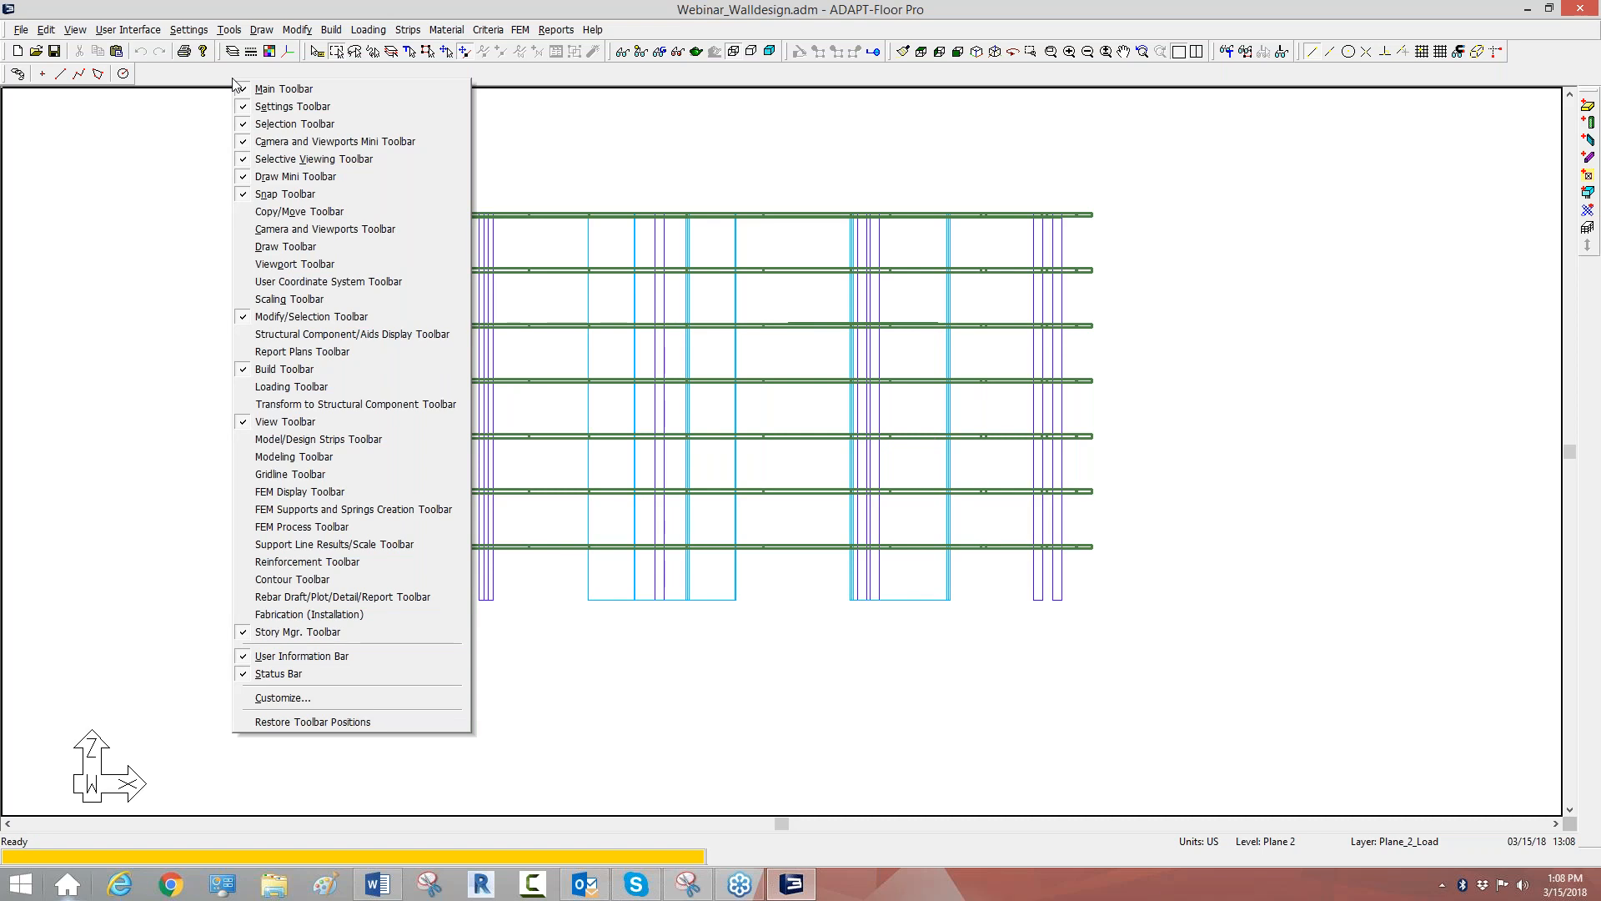
{"action": "left_click", "coordinate": [250, 331]}
{"action": "left_click", "coordinate": [9, 106]}
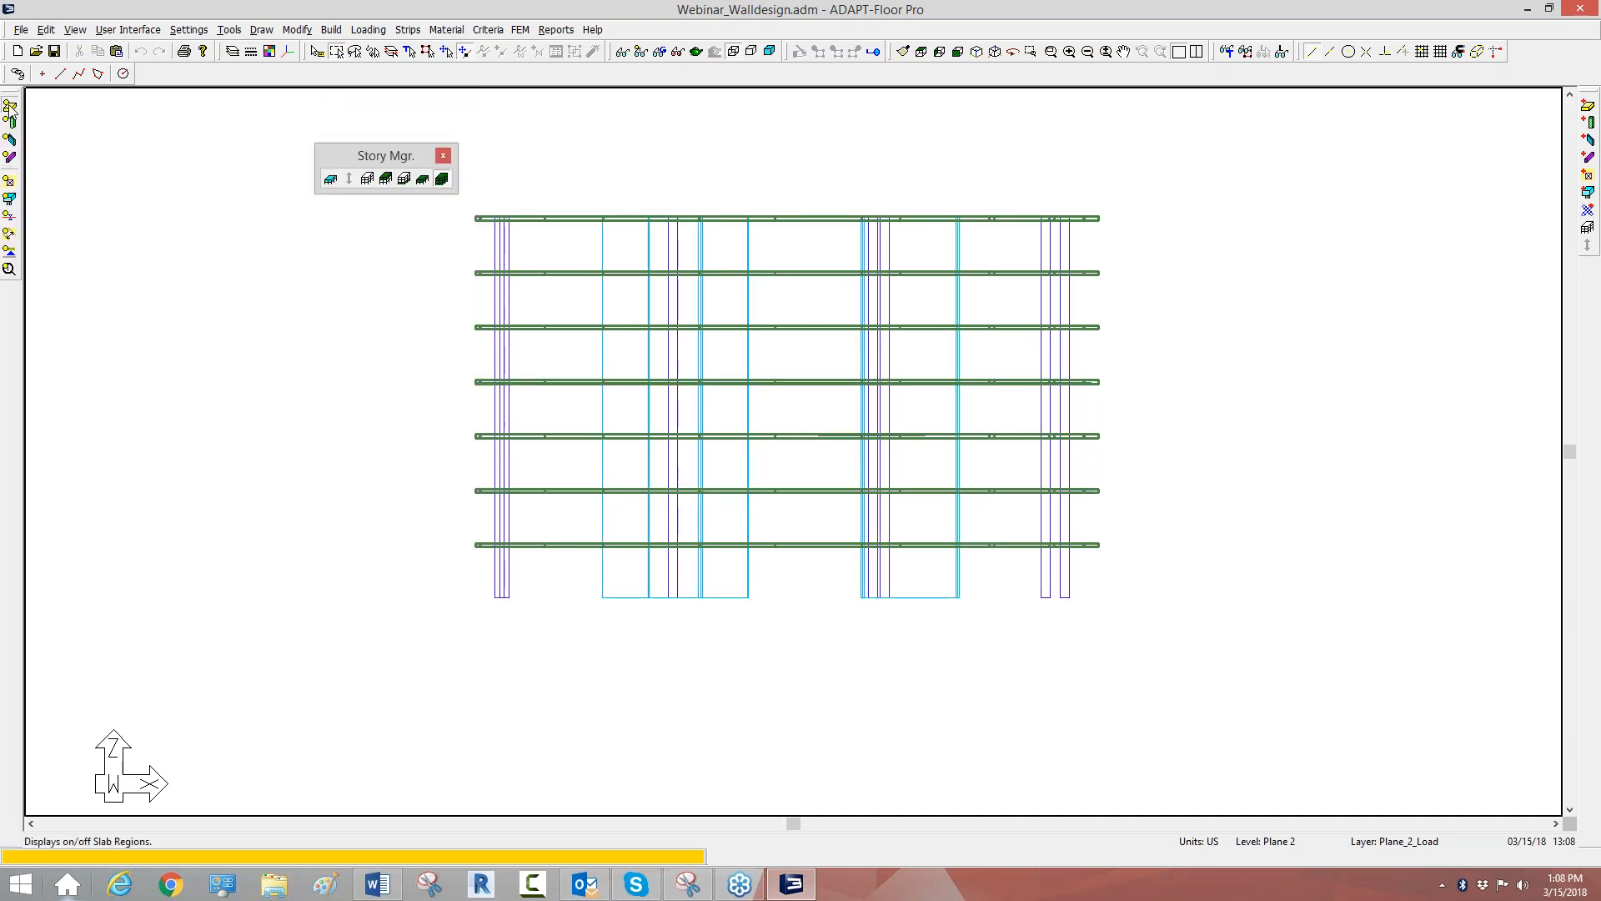
{"action": "left_click", "coordinate": [10, 123]}
{"action": "scroll", "coordinate": [932, 674], "scroll_direction": "down", "scroll_amount": 1}
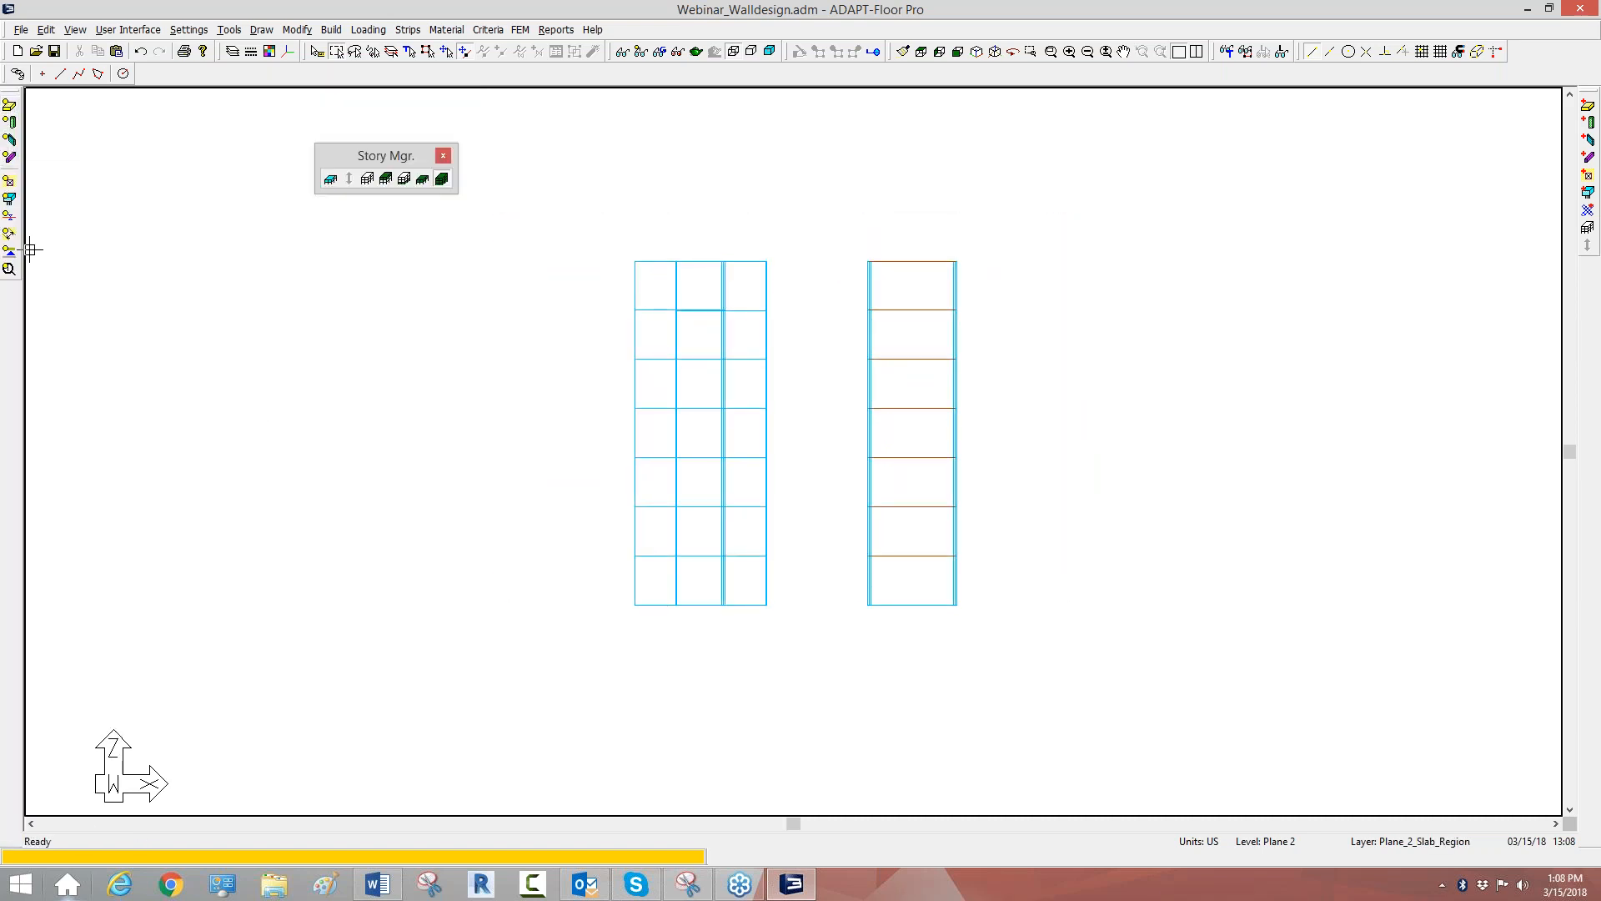
{"action": "left_click", "coordinate": [10, 182]}
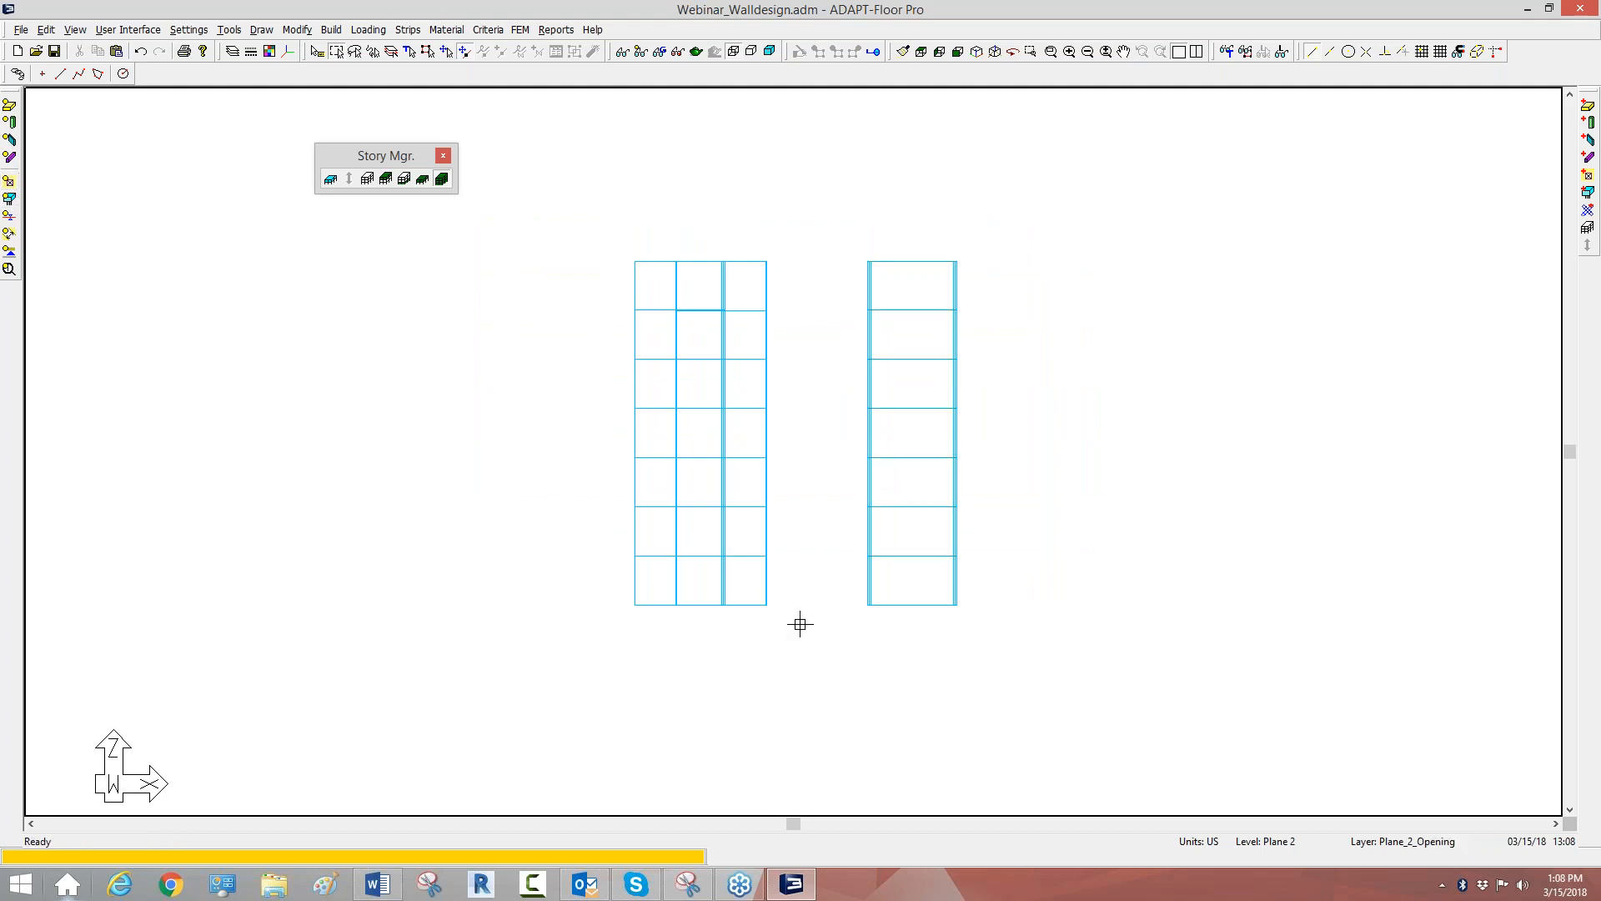
{"action": "middle_click_drag", "start_coordinate": [798, 623], "coordinate": [840, 619]}
Add three new concrete materials to the concrete material list.
{"action": "left_click", "coordinate": [446, 30]}
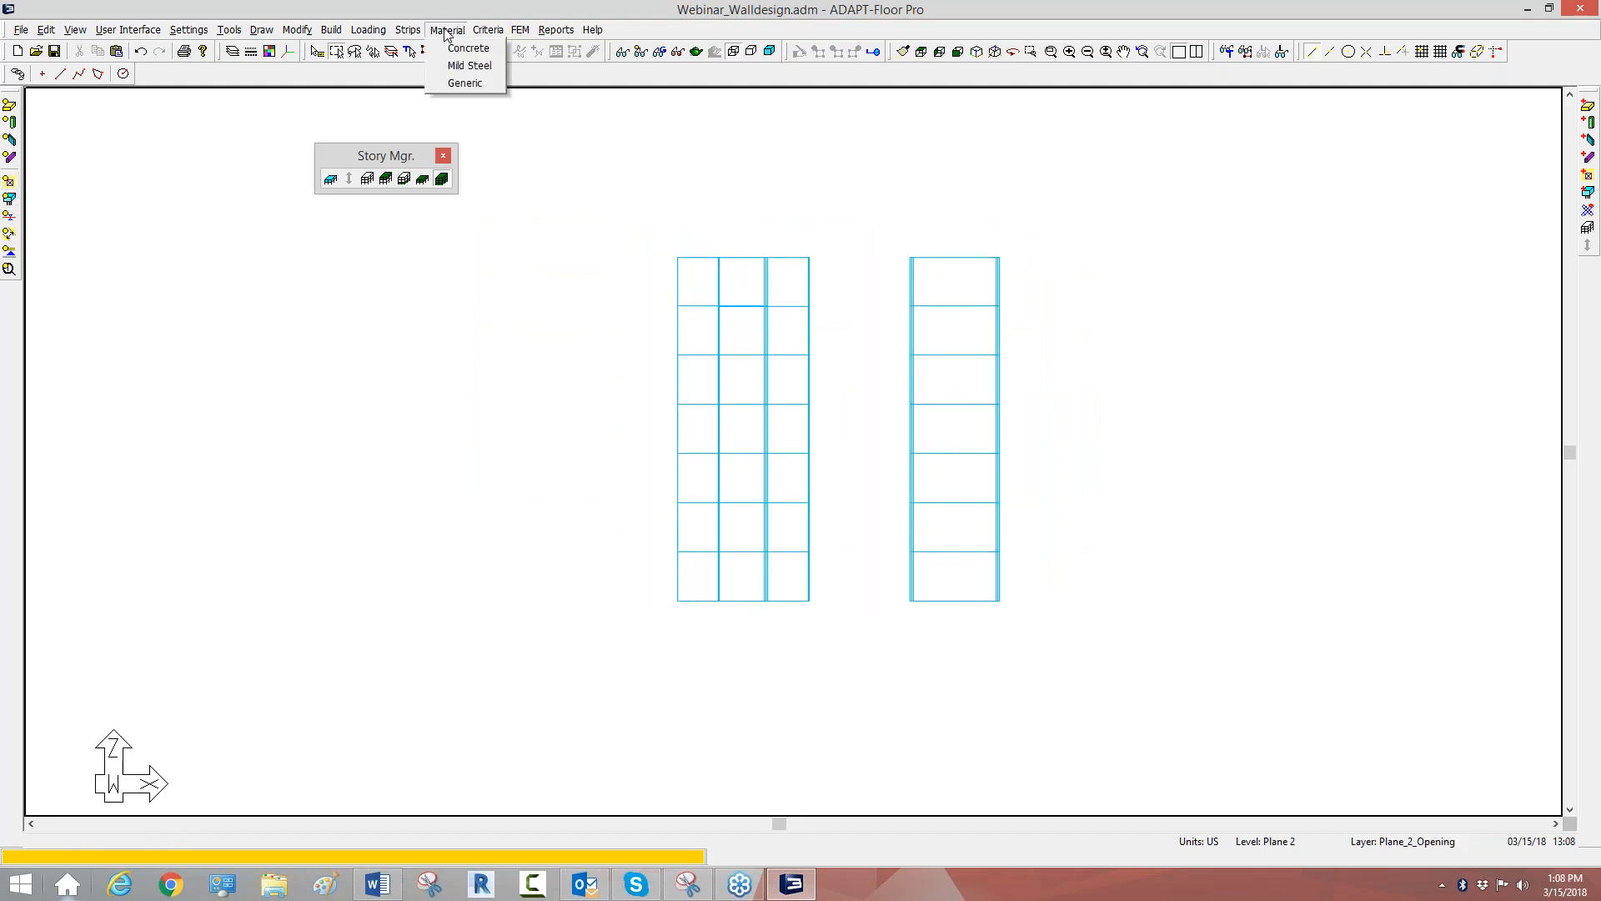
{"action": "left_click", "coordinate": [459, 46]}
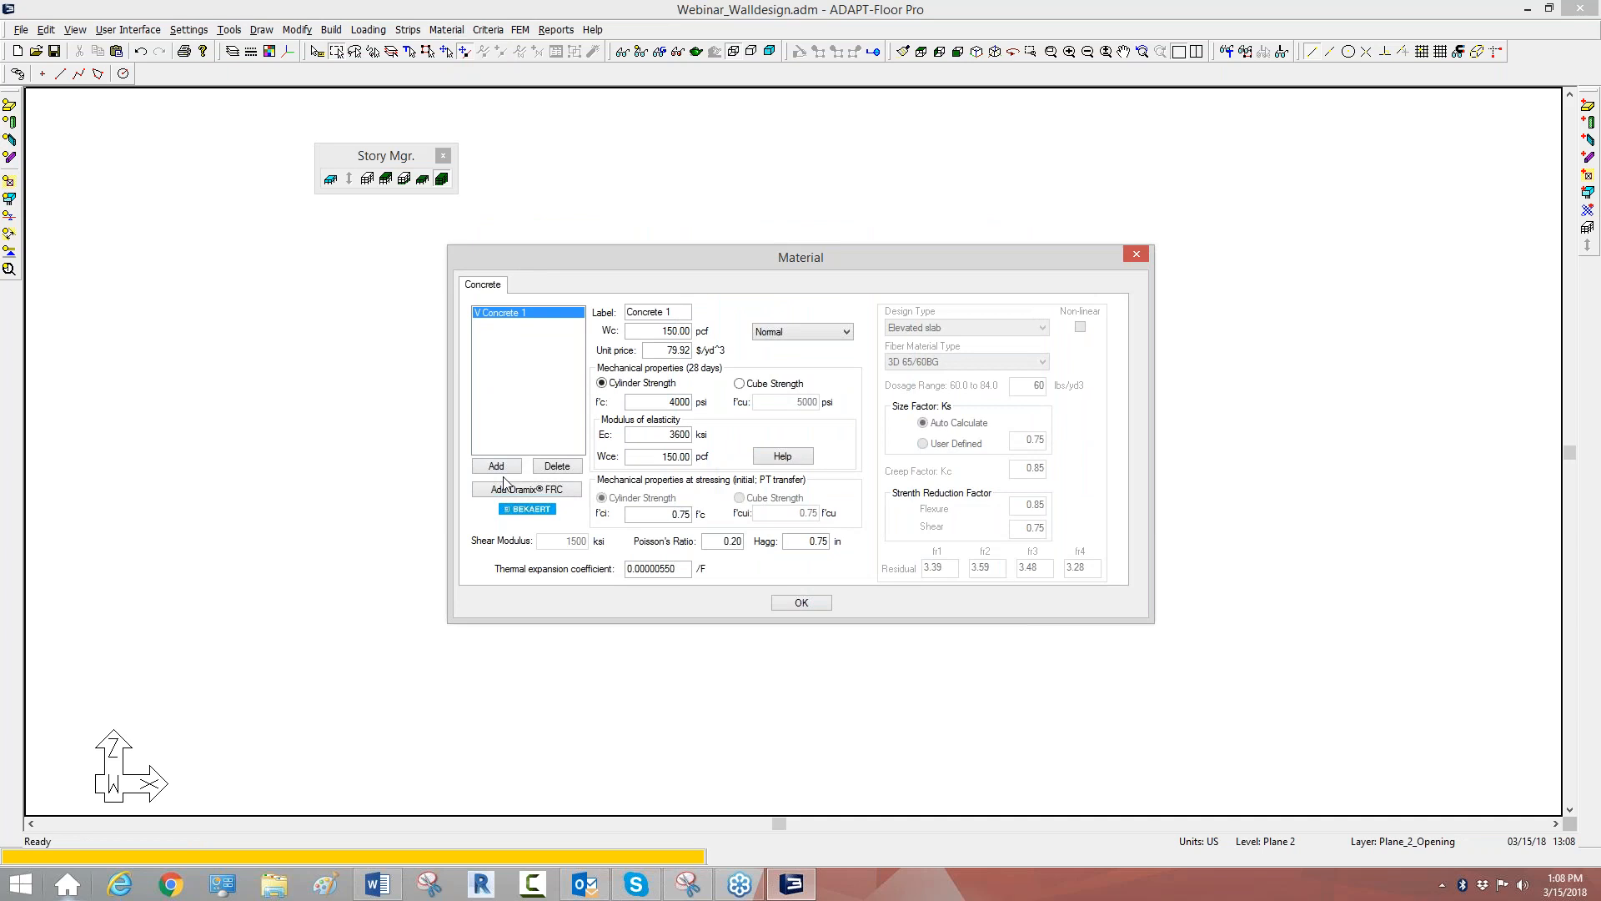
{"action": "left_click", "coordinate": [500, 470]}
{"action": "left_click", "coordinate": [500, 469]}
{"action": "left_click", "coordinate": [500, 469]}
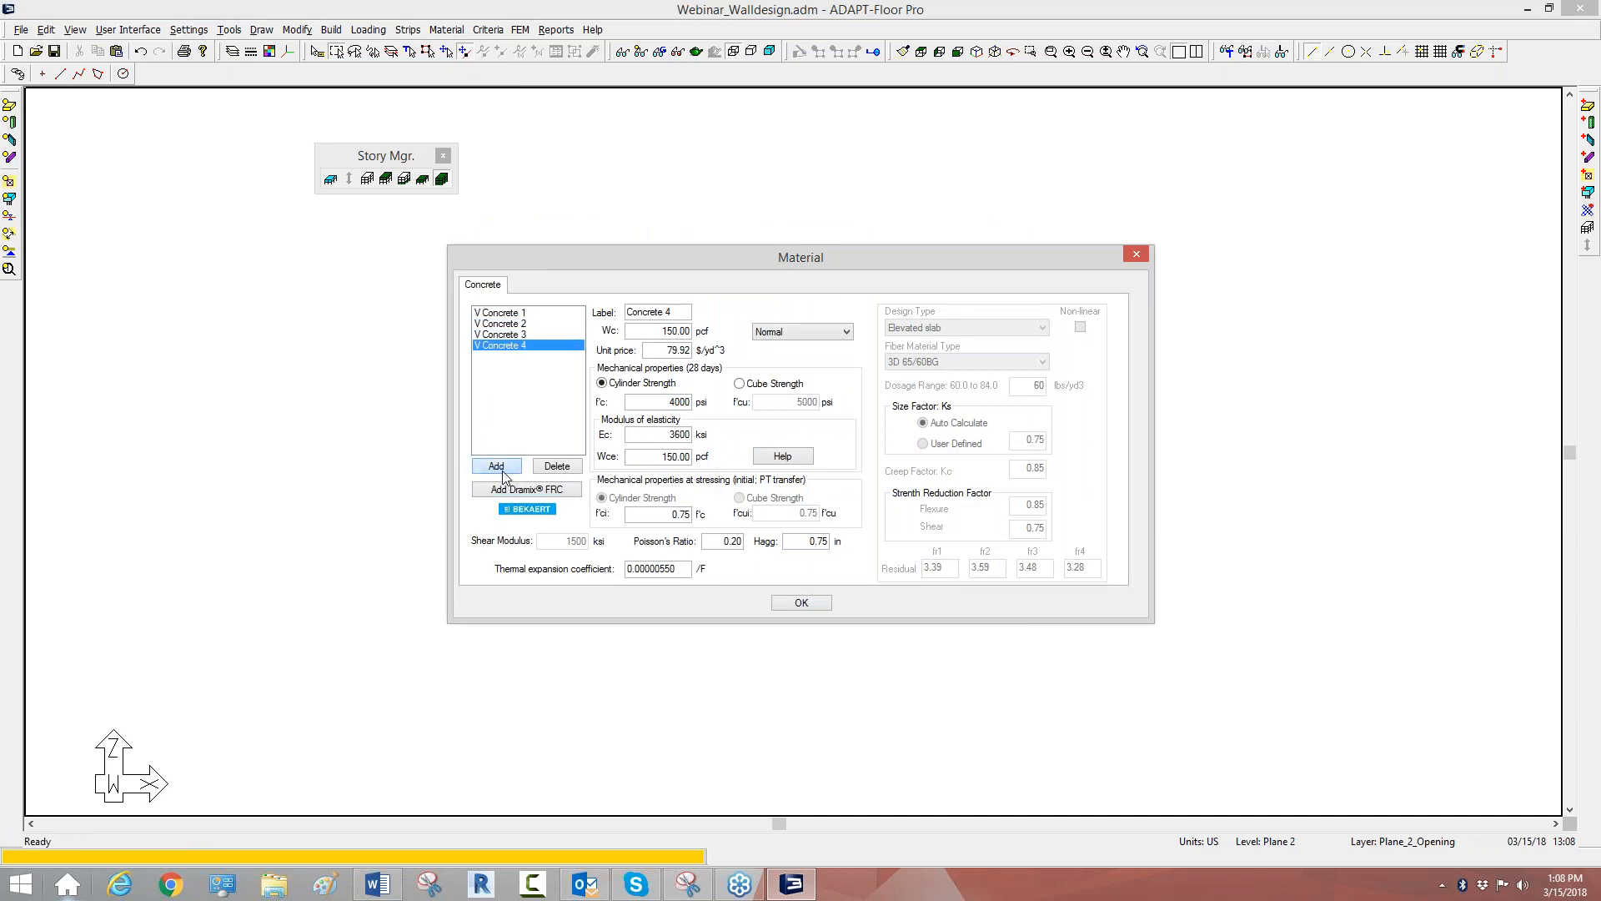
Relabel the Concrete 2 material as 5000 and select Concrete 3 for editing.
{"action": "left_click", "coordinate": [491, 314]}
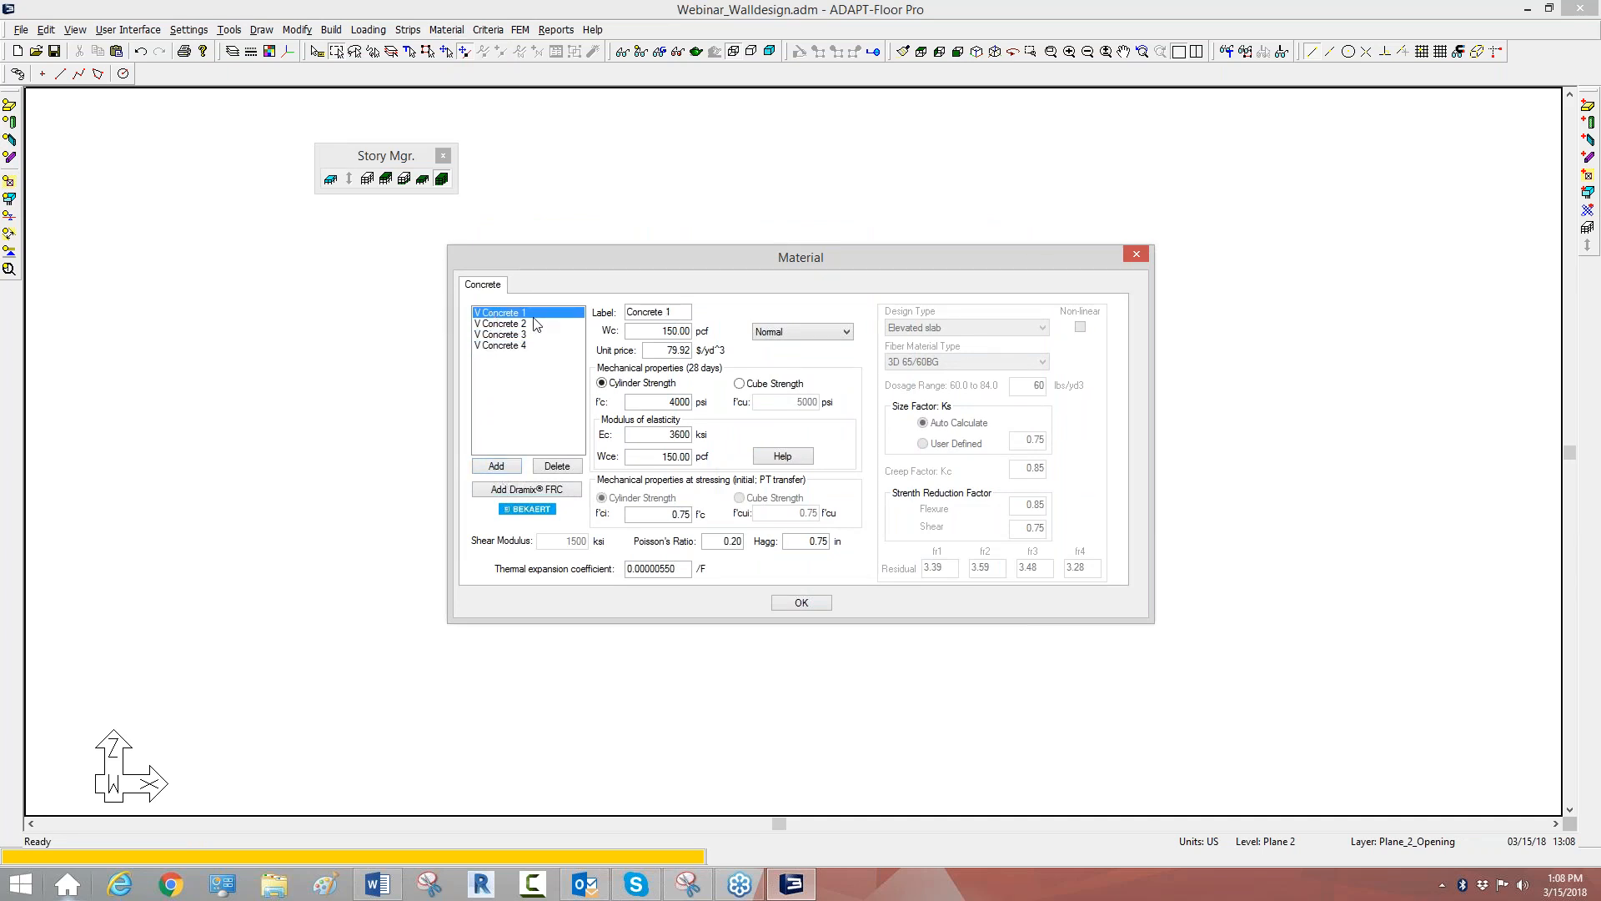
{"action": "left_click", "coordinate": [517, 323]}
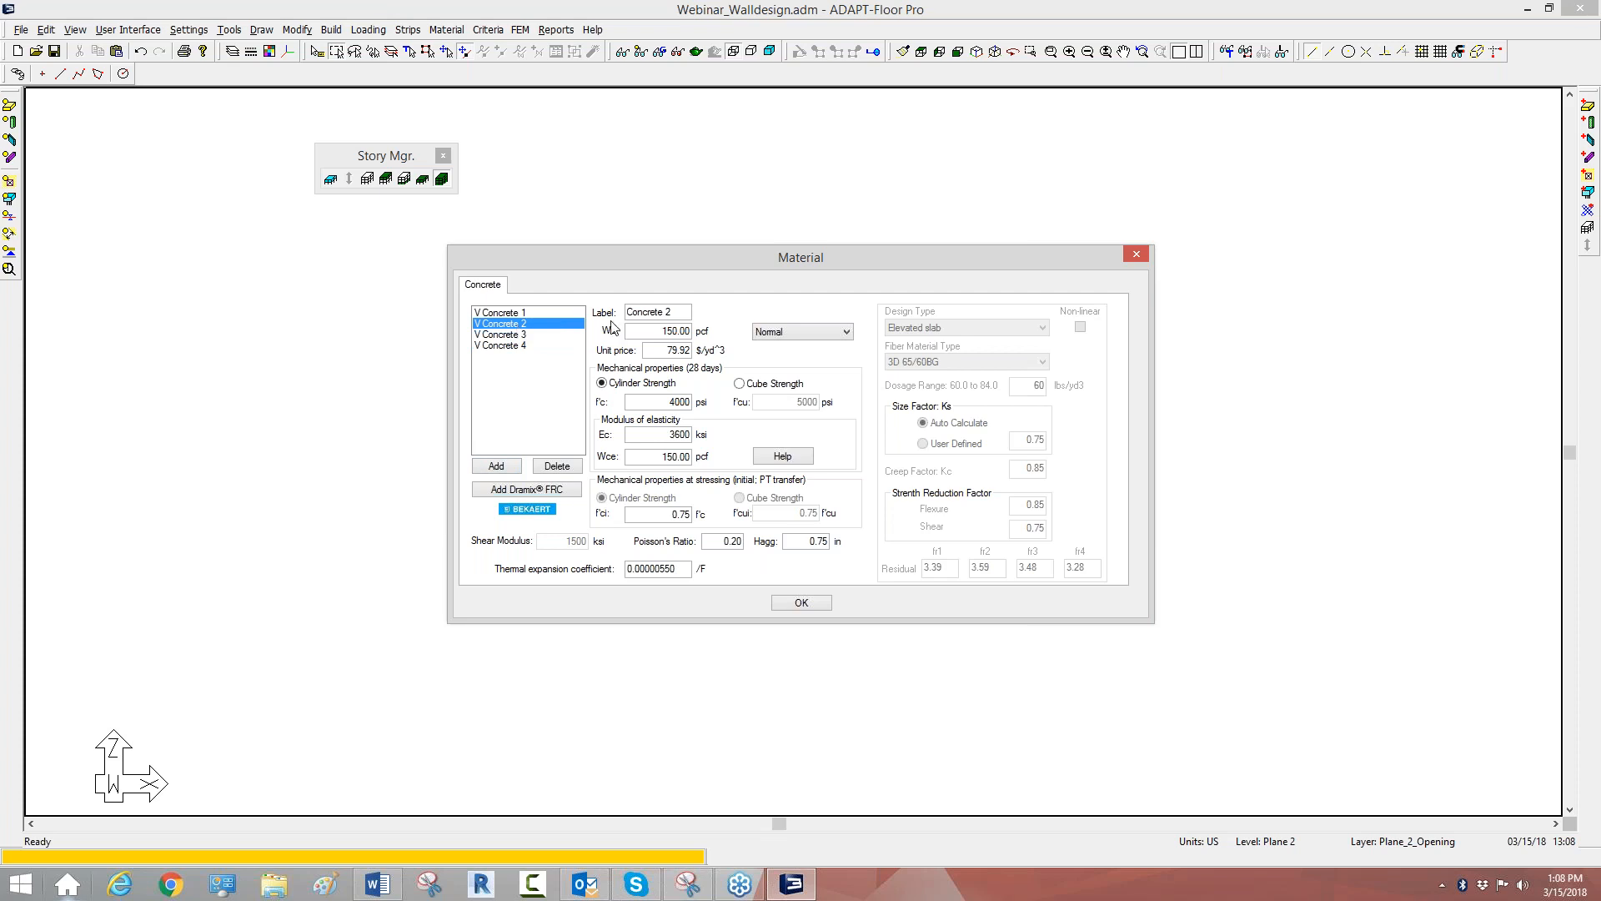
{"action": "left_click_drag", "start_coordinate": [681, 317], "coordinate": [466, 322]}
{"action": "type", "text": "5000"}
{"action": "key", "text": "Tab"}
{"action": "left_click", "coordinate": [484, 334]}
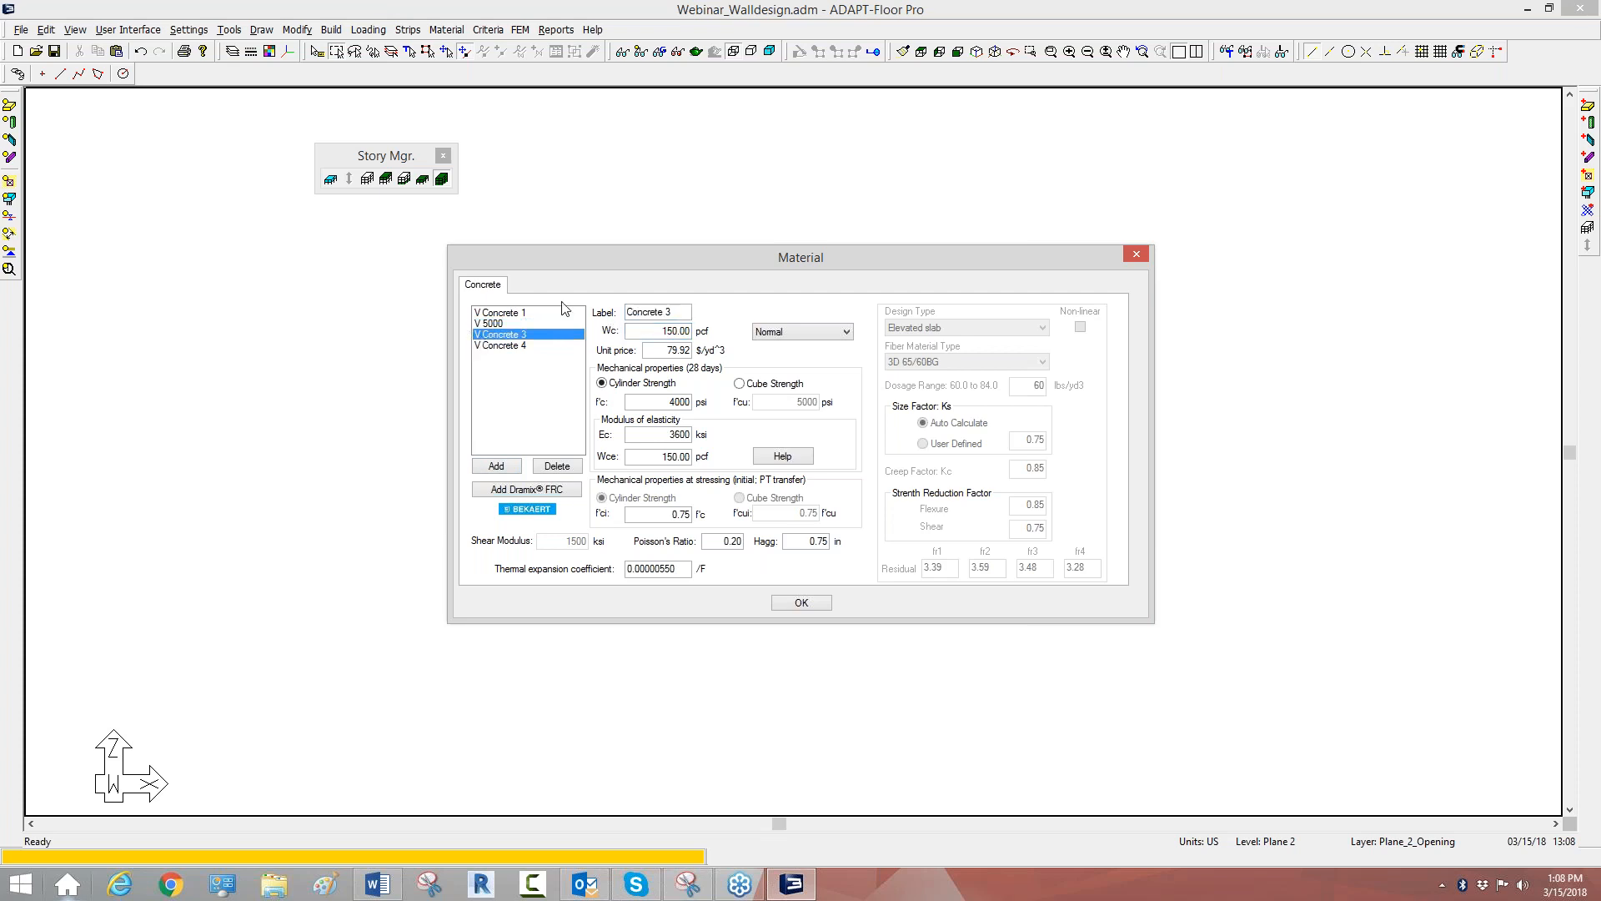
Relabel the Concrete 3 material as 6000 and the Concrete 4 material as 7000.
{"action": "left_click_drag", "start_coordinate": [679, 315], "coordinate": [628, 312]}
{"action": "type", "text": "6000"}
{"action": "left_click", "coordinate": [517, 345]}
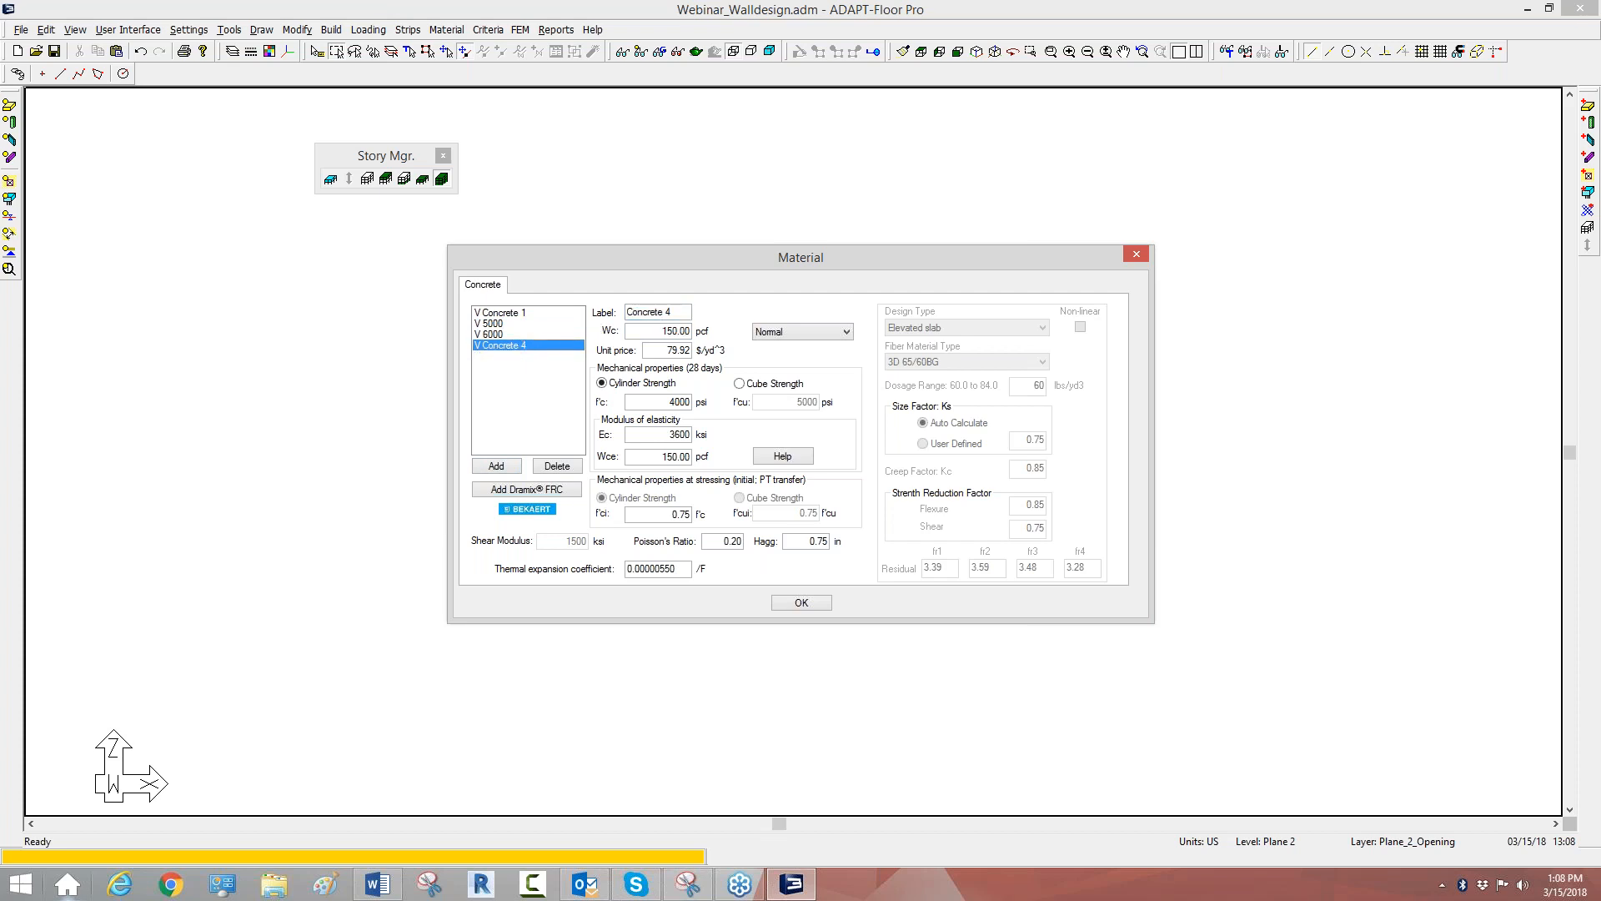
{"action": "left_click_drag", "start_coordinate": [675, 312], "coordinate": [514, 298]}
{"action": "type", "text": "700"}
Set the 28-day cylinder strengths of the 5000, 6000 and 7000 materials to match their labels in psi and accept the material list.
{"action": "left_click", "coordinate": [501, 336]}
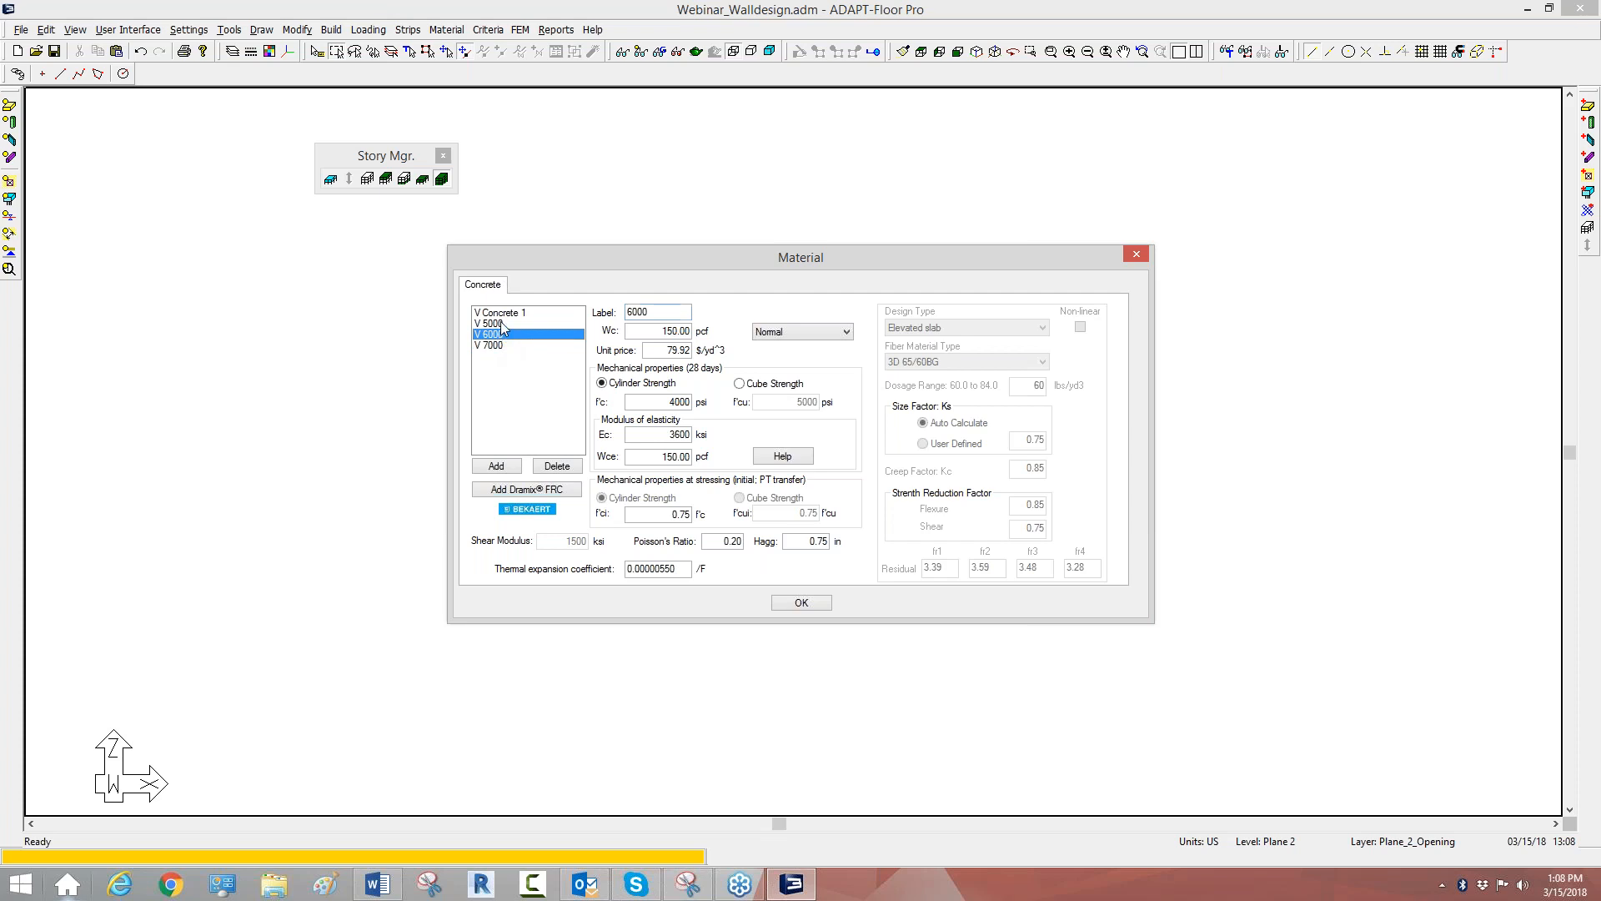
{"action": "left_click", "coordinate": [499, 324]}
{"action": "double_click", "coordinate": [679, 401]}
{"action": "type", "text": "500"}
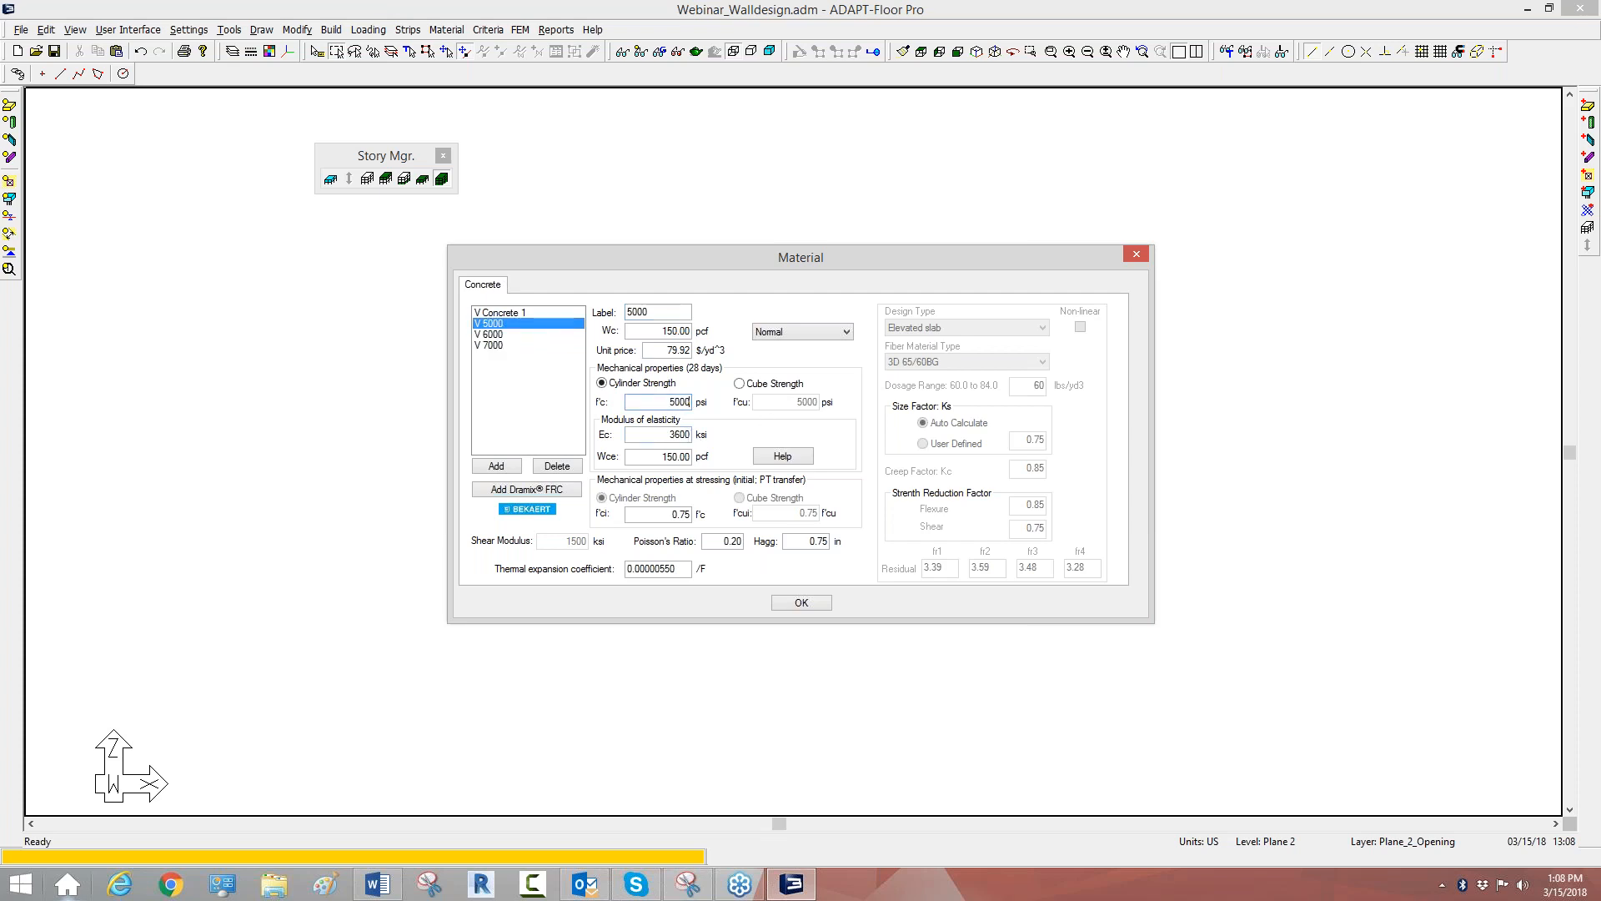
{"action": "left_click", "coordinate": [497, 334]}
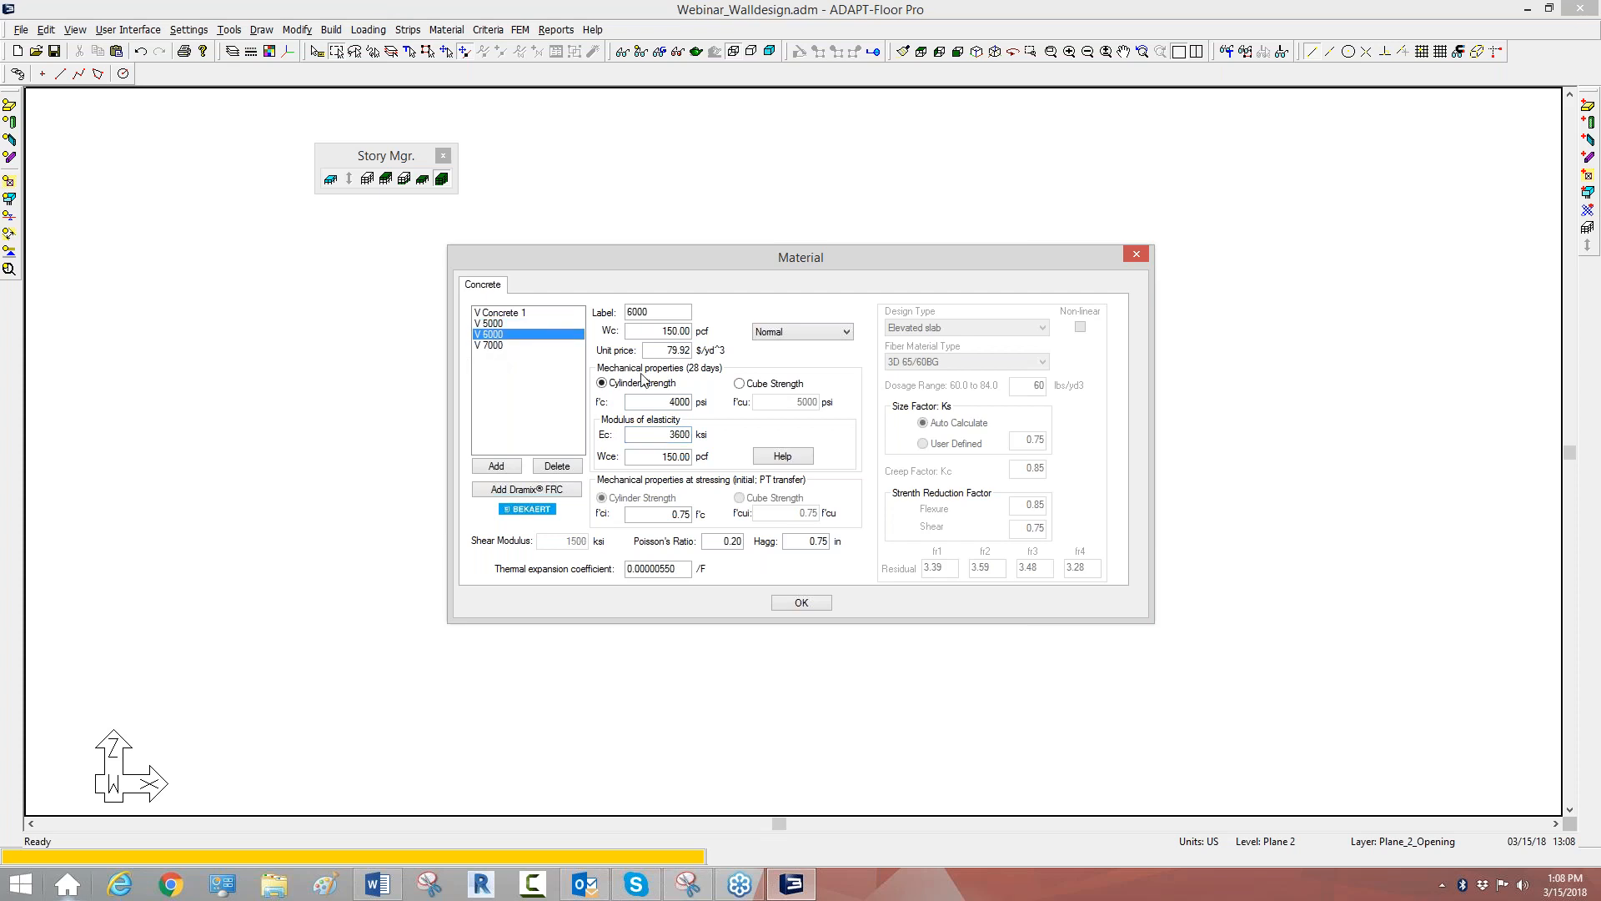
{"action": "double_click", "coordinate": [655, 402]}
{"action": "type", "text": "6"}
{"action": "left_click", "coordinate": [492, 345]}
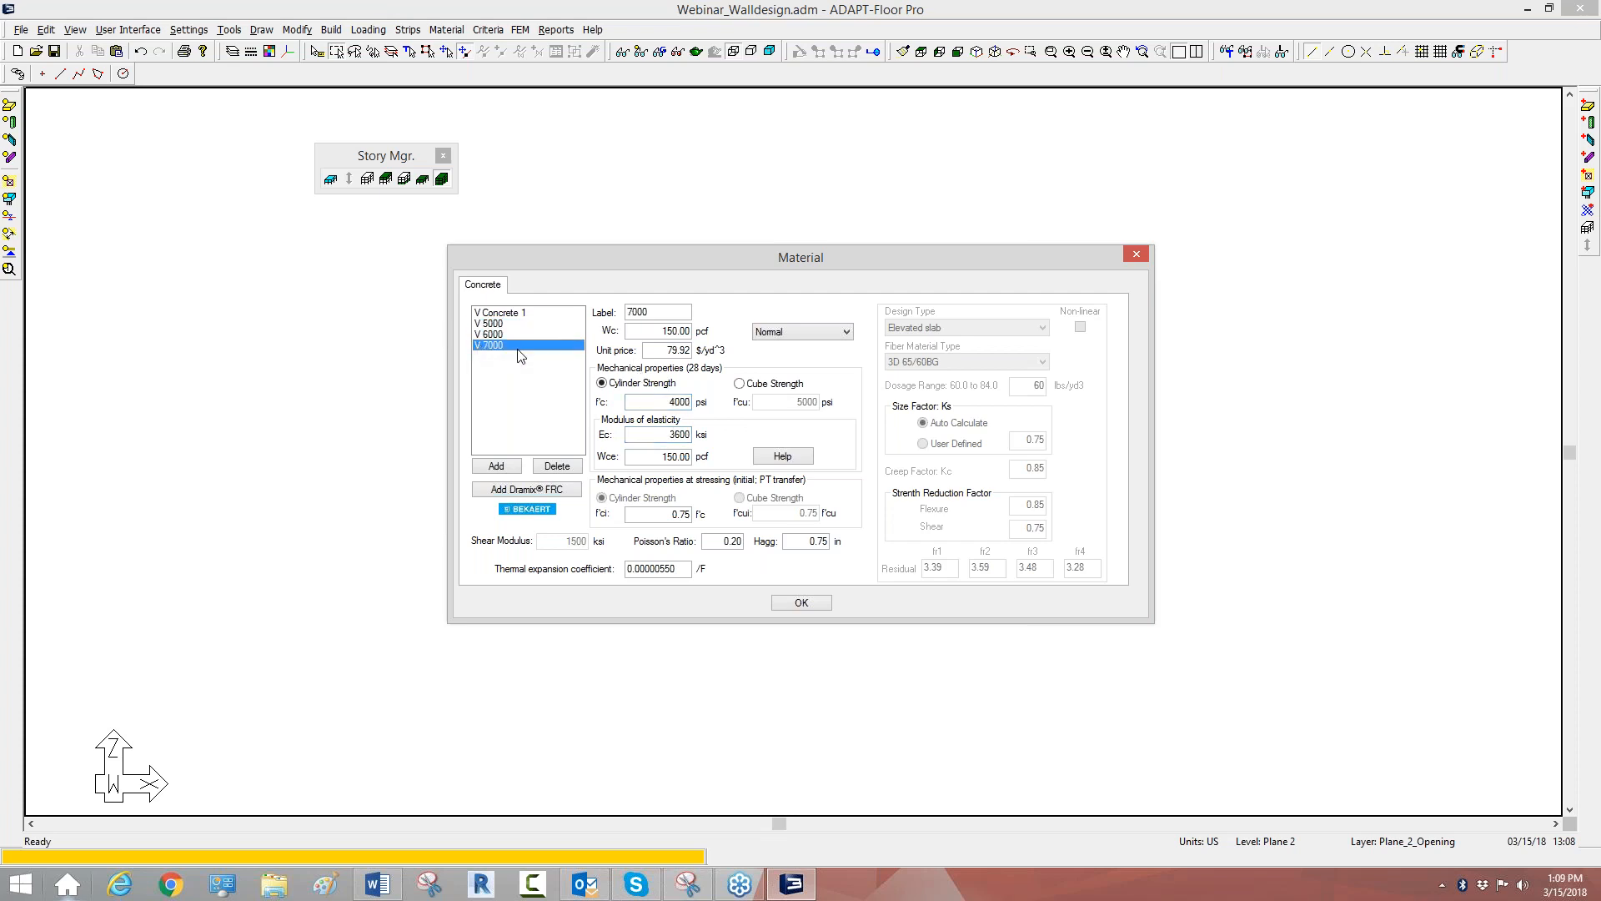
{"action": "double_click", "coordinate": [695, 404]}
{"action": "type", "text": "7"}
{"action": "left_click", "coordinate": [667, 432]}
{"action": "left_click", "coordinate": [792, 606]}
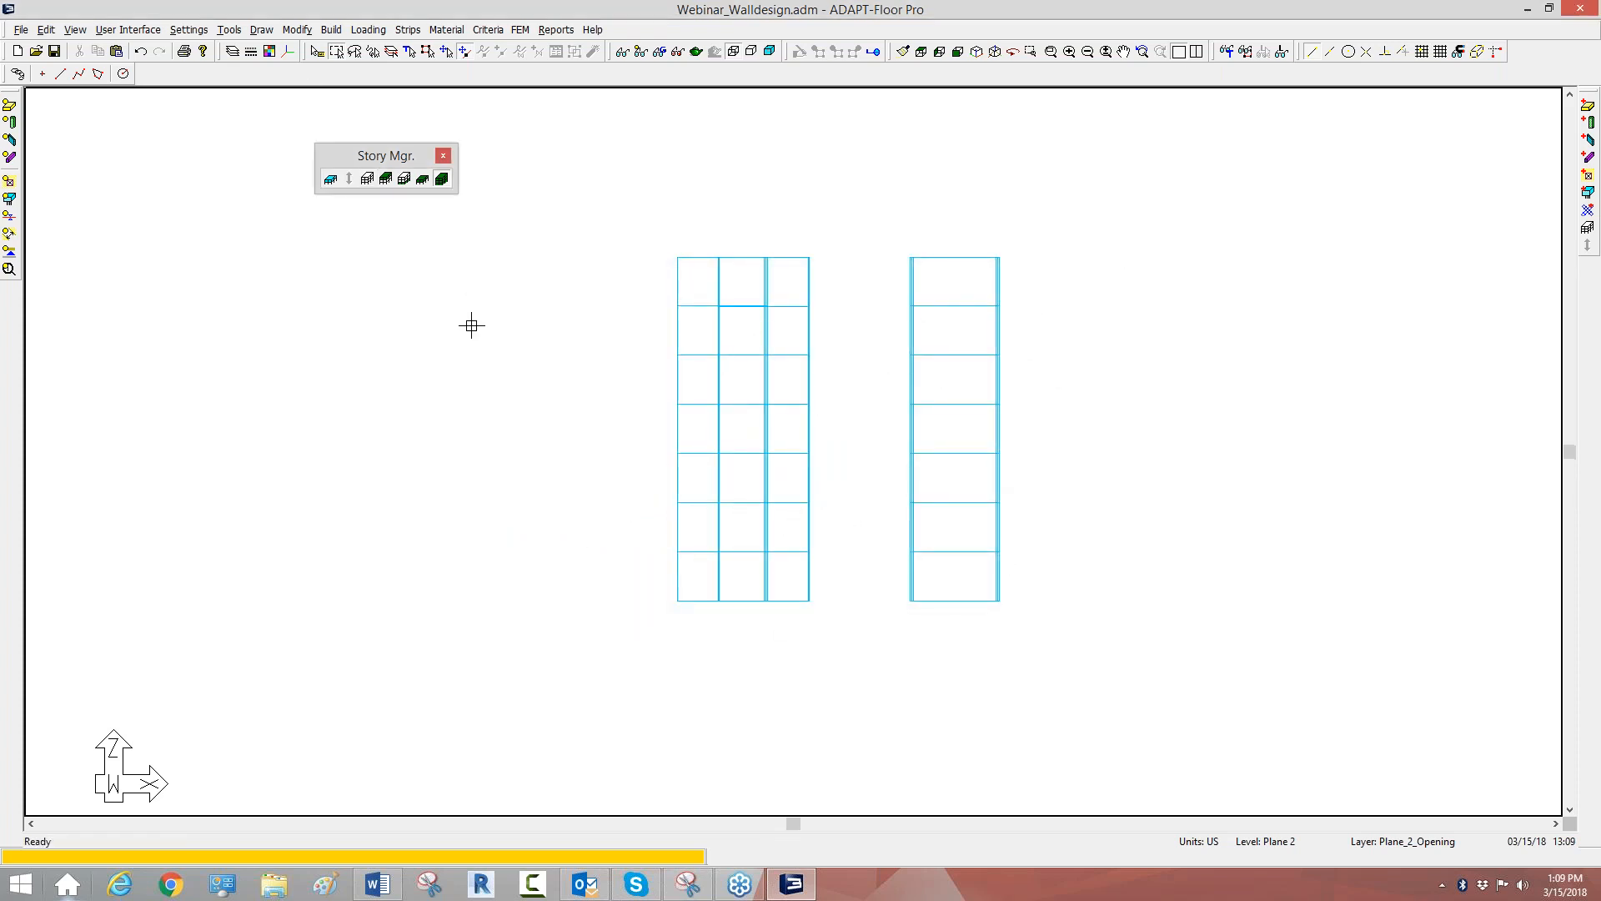
Assign a 12 in thickness and the 7000 material to the walls of the three lowest levels.
{"action": "left_click_drag", "start_coordinate": [983, 589], "coordinate": [582, 464]}
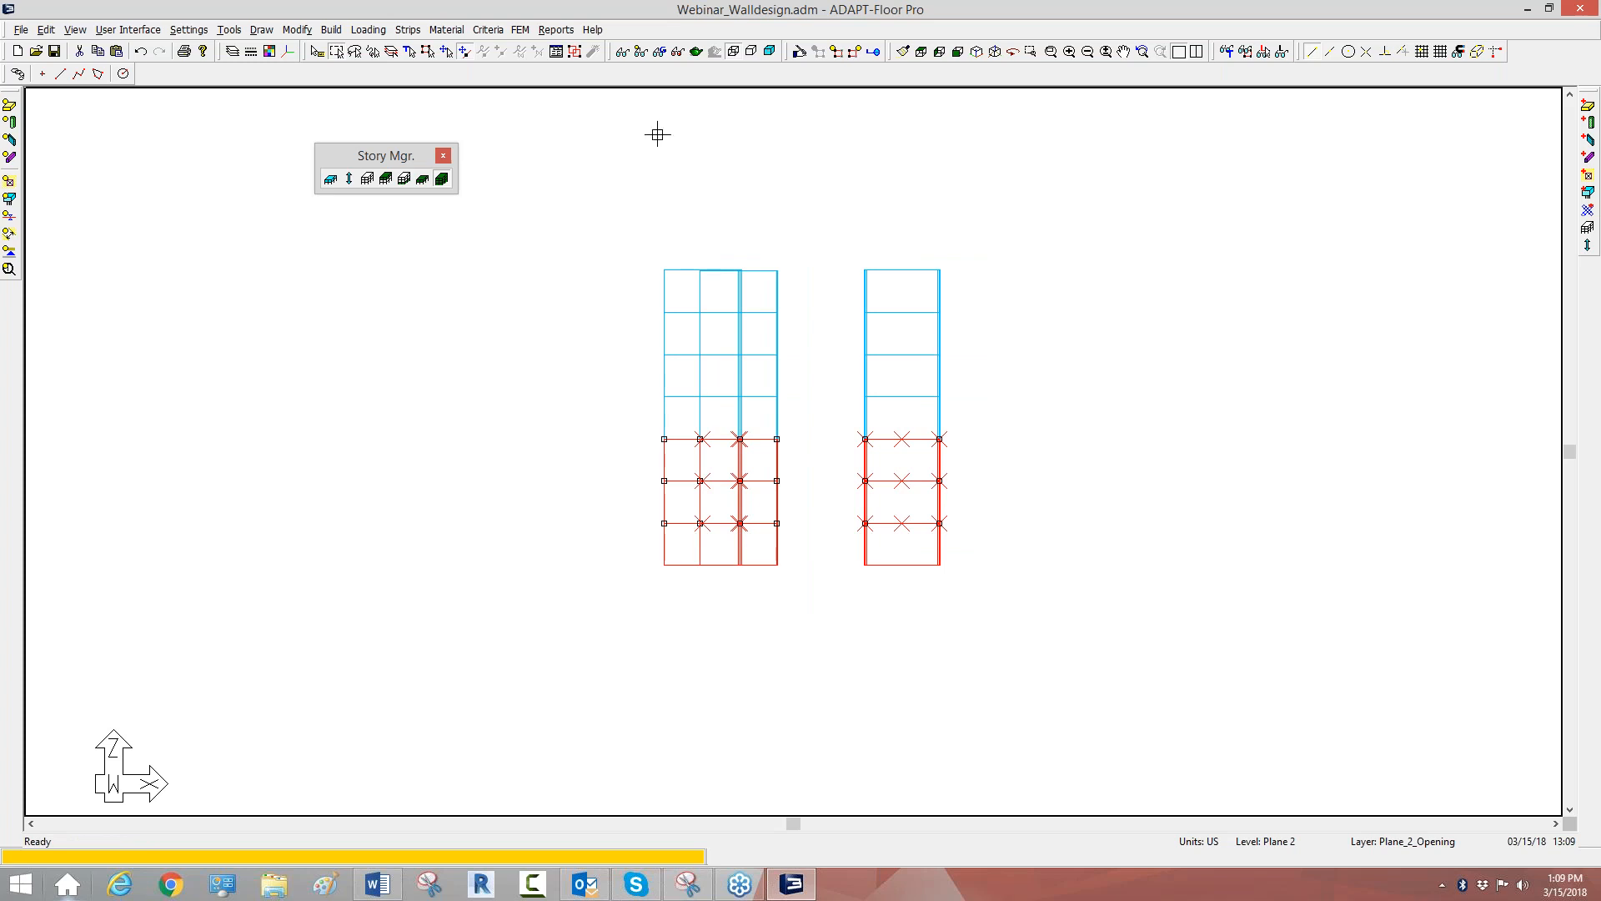
{"action": "left_click", "coordinate": [799, 50]}
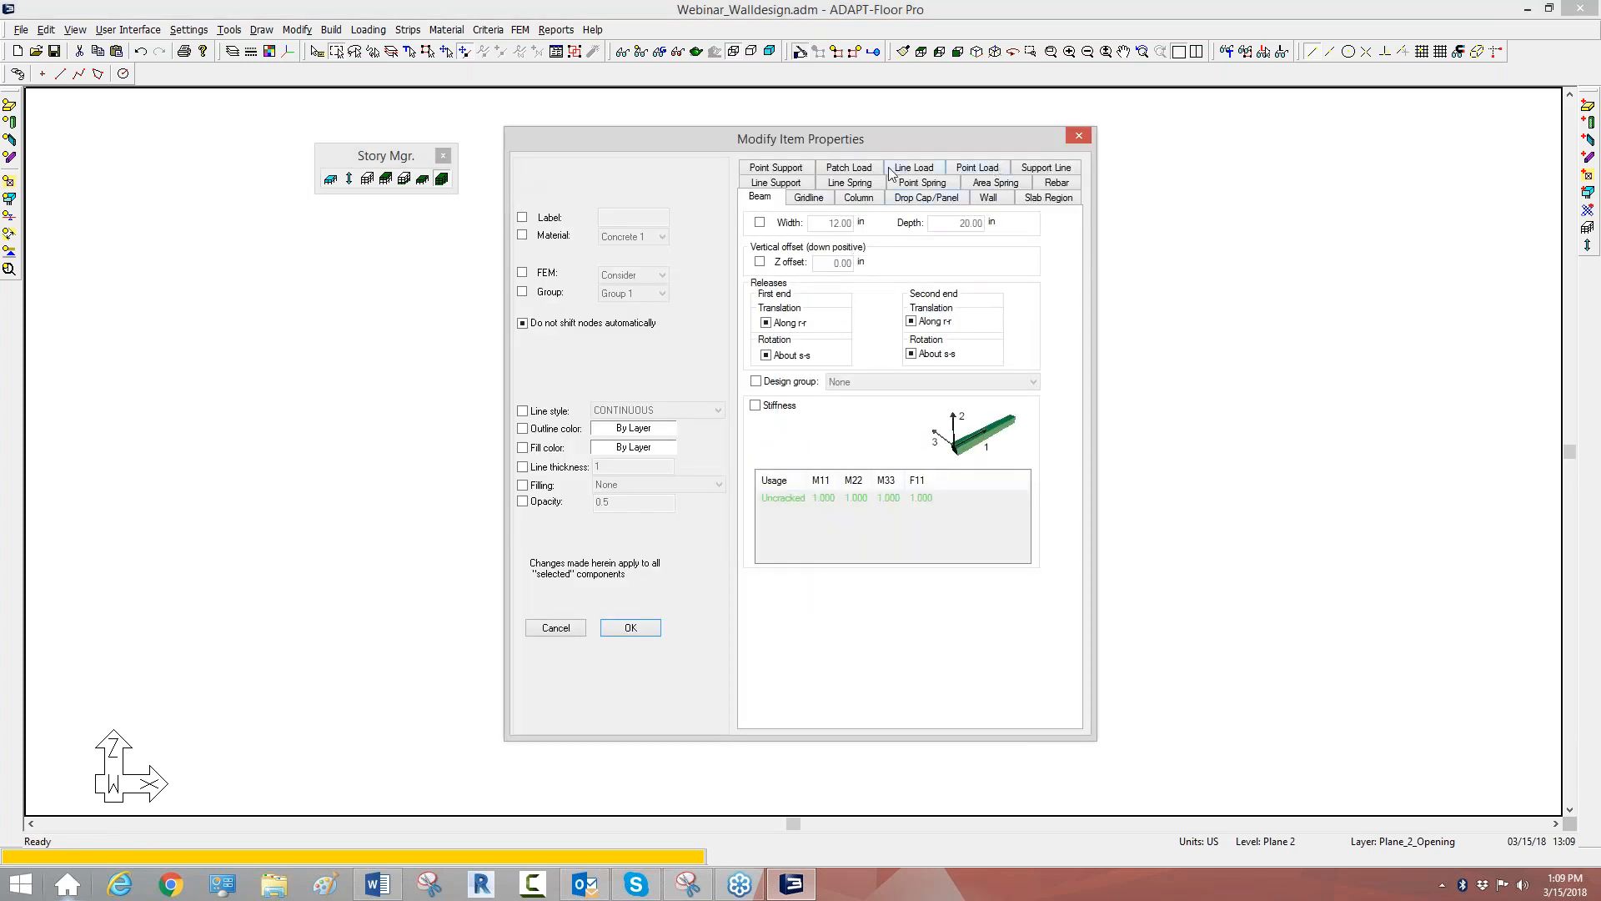
{"action": "left_click", "coordinate": [989, 204]}
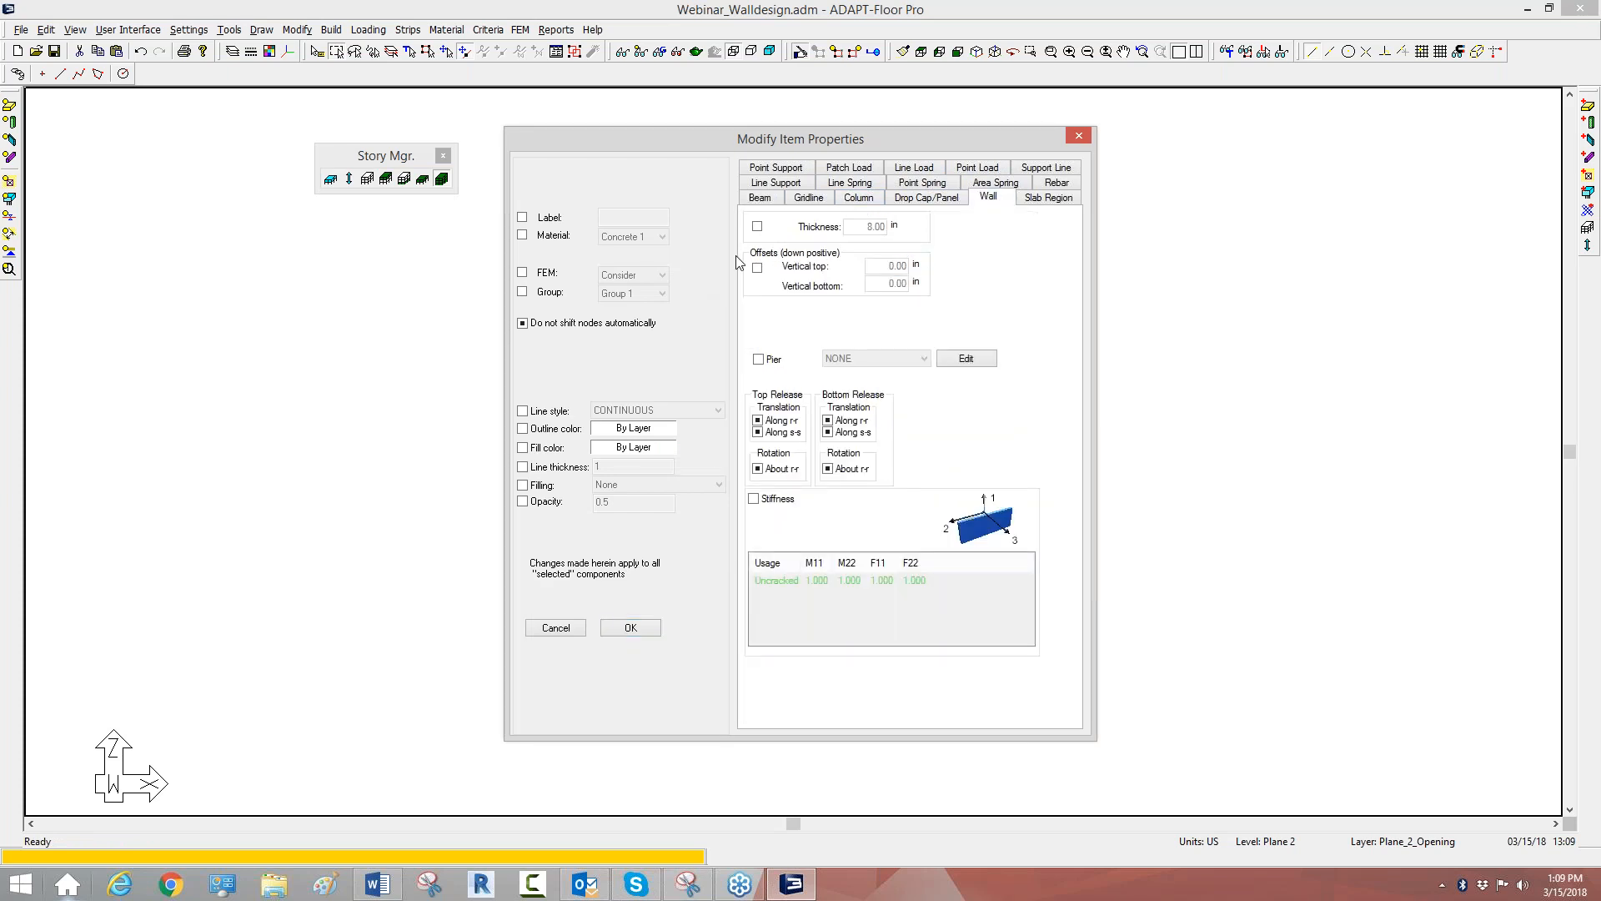
{"action": "left_click", "coordinate": [758, 227]}
{"action": "left_click_drag", "start_coordinate": [864, 227], "coordinate": [902, 234]}
{"action": "type", "text": "12.00"}
{"action": "left_click", "coordinate": [522, 236]}
{"action": "left_click", "coordinate": [621, 238]}
{"action": "left_click", "coordinate": [627, 287]}
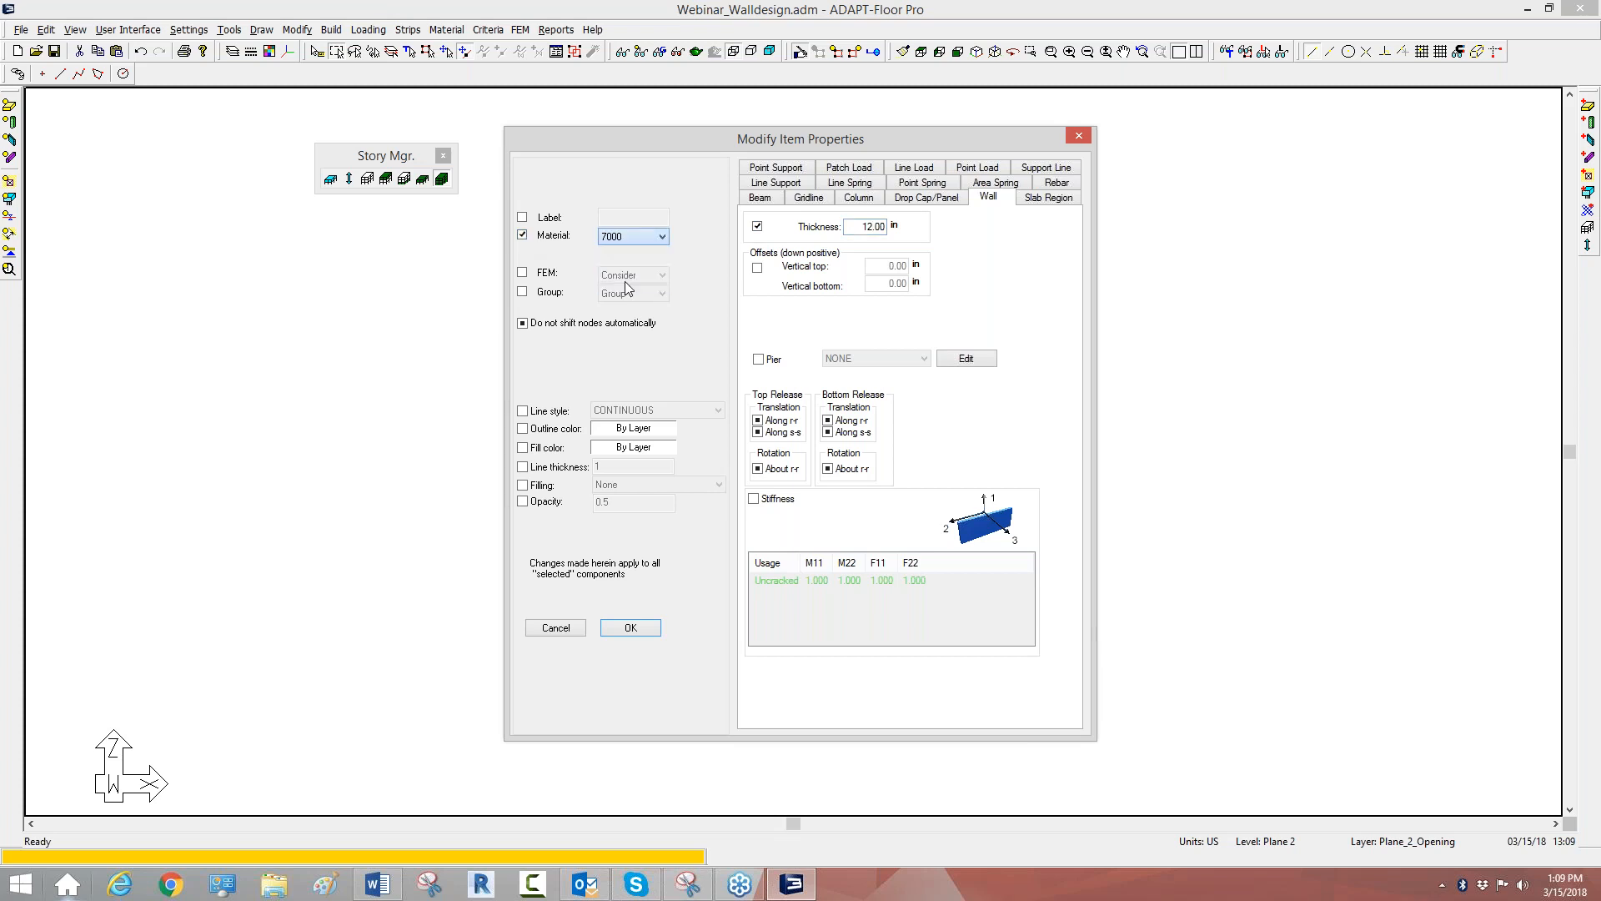
{"action": "left_click", "coordinate": [630, 627]}
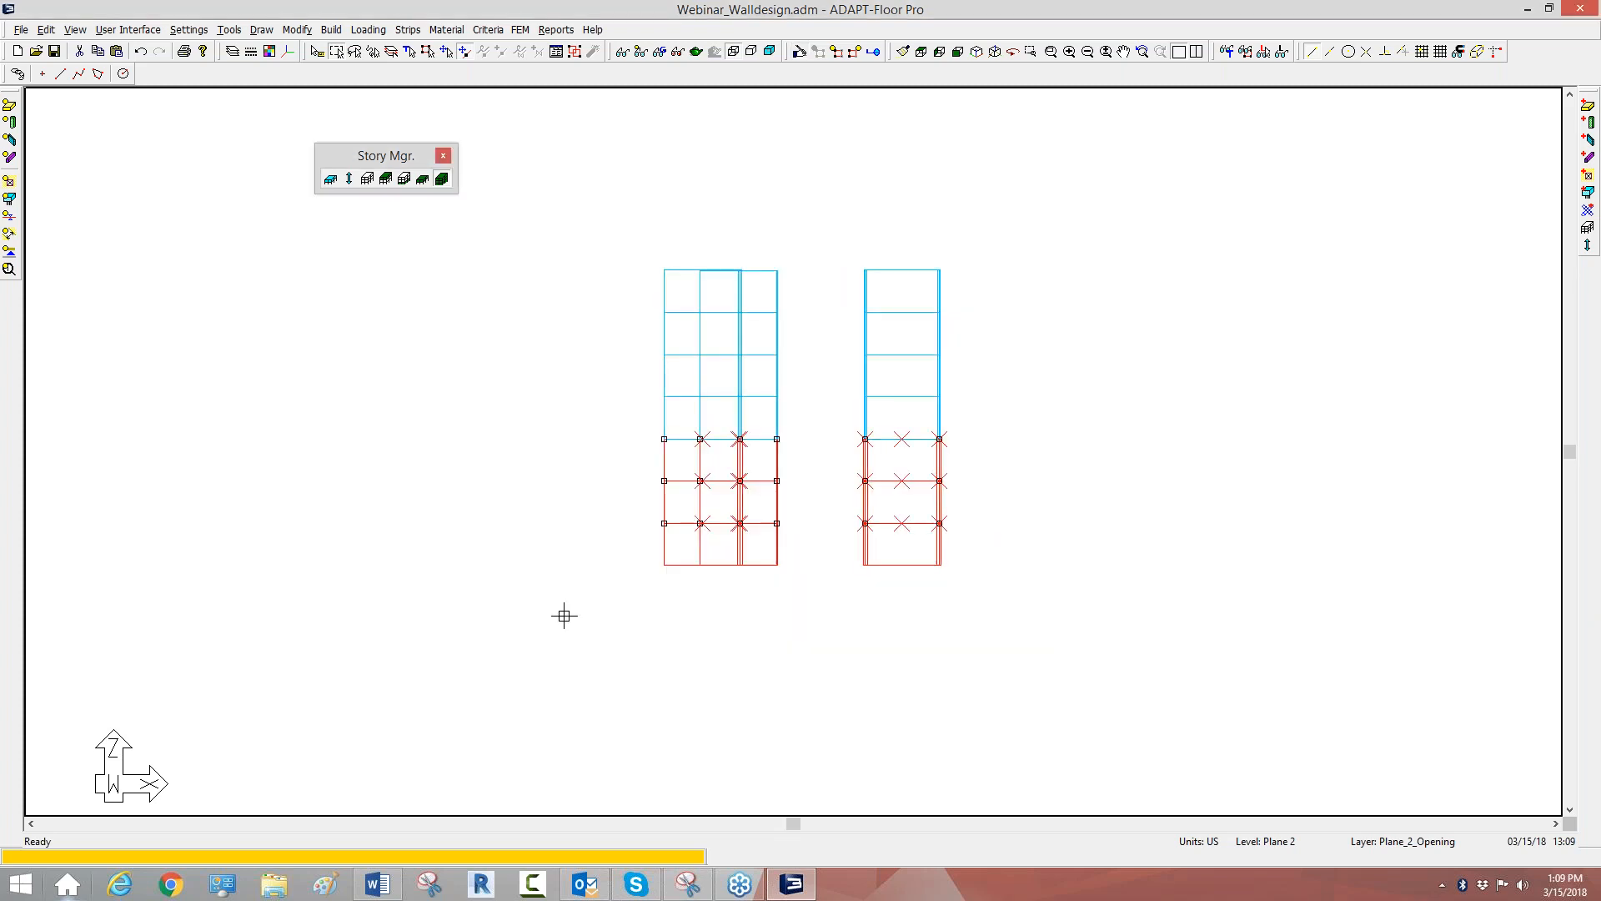
Assign a 10 in thickness and the 6000 material to the walls of the two middle levels.
{"action": "left_click", "coordinate": [604, 593]}
{"action": "left_click_drag", "start_coordinate": [792, 379], "coordinate": [615, 367]}
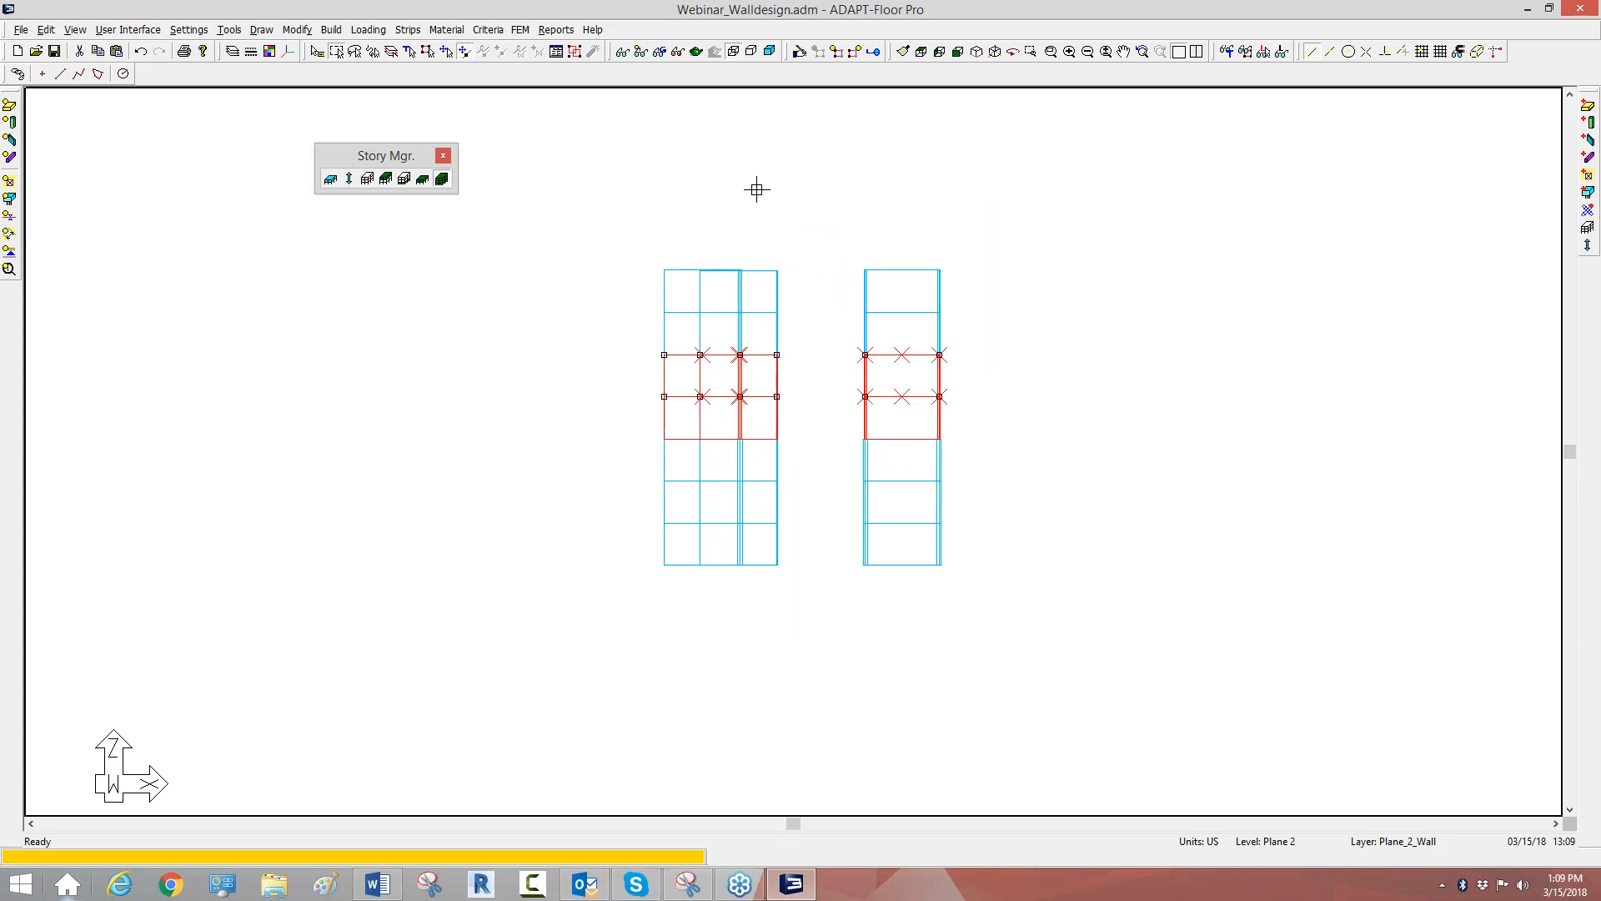
{"action": "left_click", "coordinate": [798, 53]}
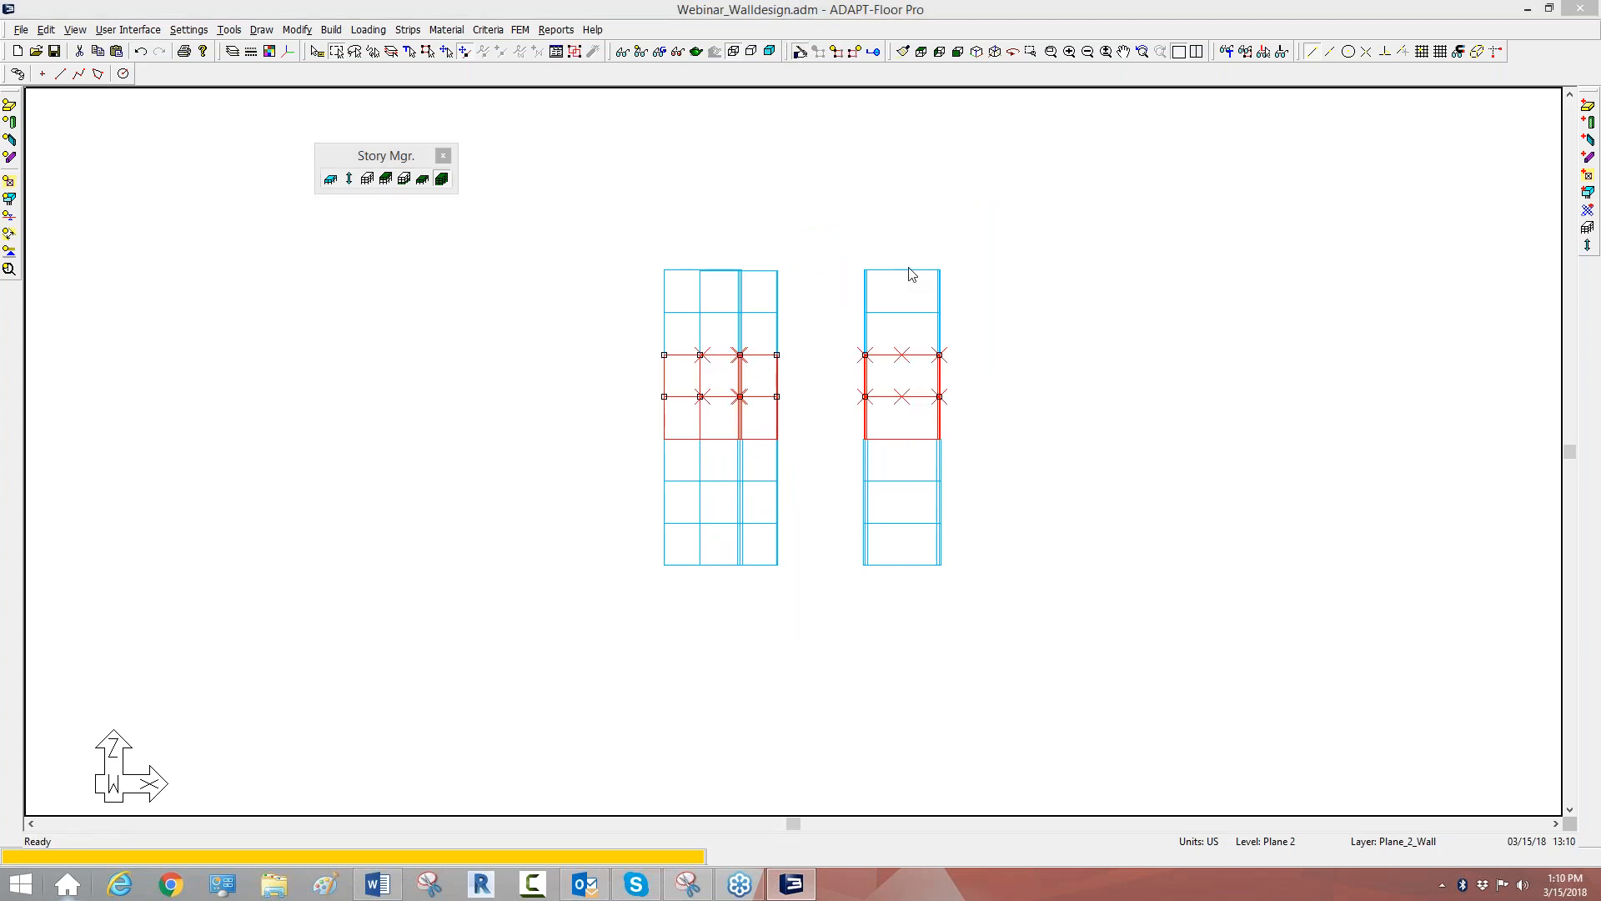
{"action": "left_click", "coordinate": [988, 200]}
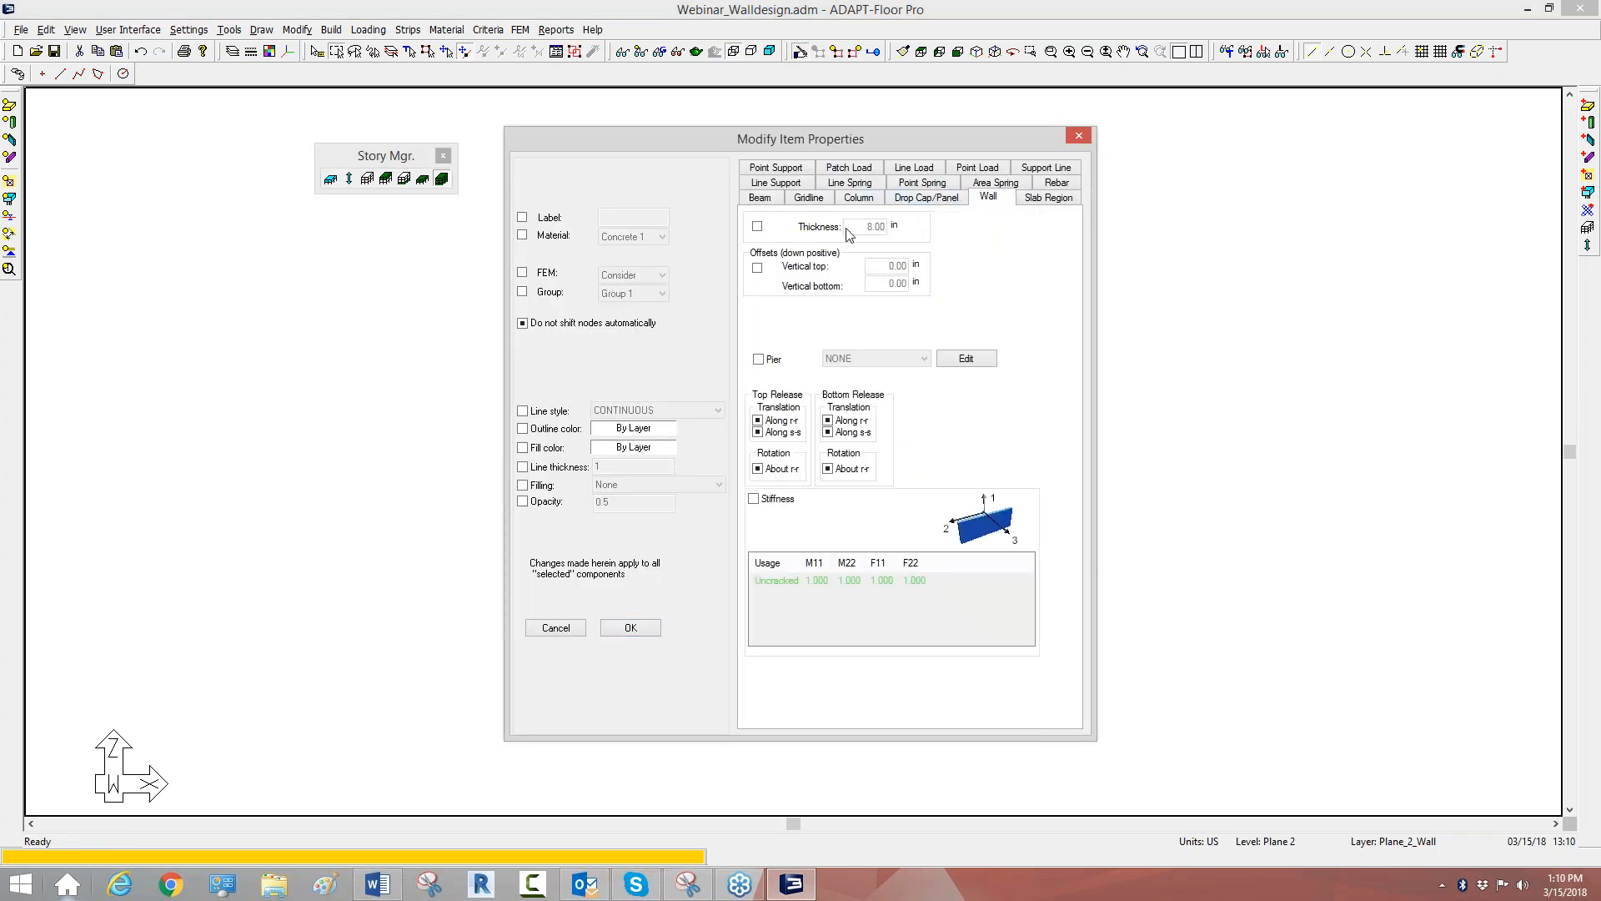
{"action": "left_click", "coordinate": [757, 226]}
{"action": "type", "text": "10"}
{"action": "left_click", "coordinate": [522, 235]}
{"action": "left_click", "coordinate": [621, 237]}
{"action": "left_click", "coordinate": [611, 273]}
{"action": "left_click", "coordinate": [630, 630]}
Assign the 5000 material to the walls of the two uppermost levels, leaving their thickness unedited.
{"action": "left_click_drag", "start_coordinate": [986, 347], "coordinate": [593, 186]}
{"action": "left_click", "coordinate": [805, 53]}
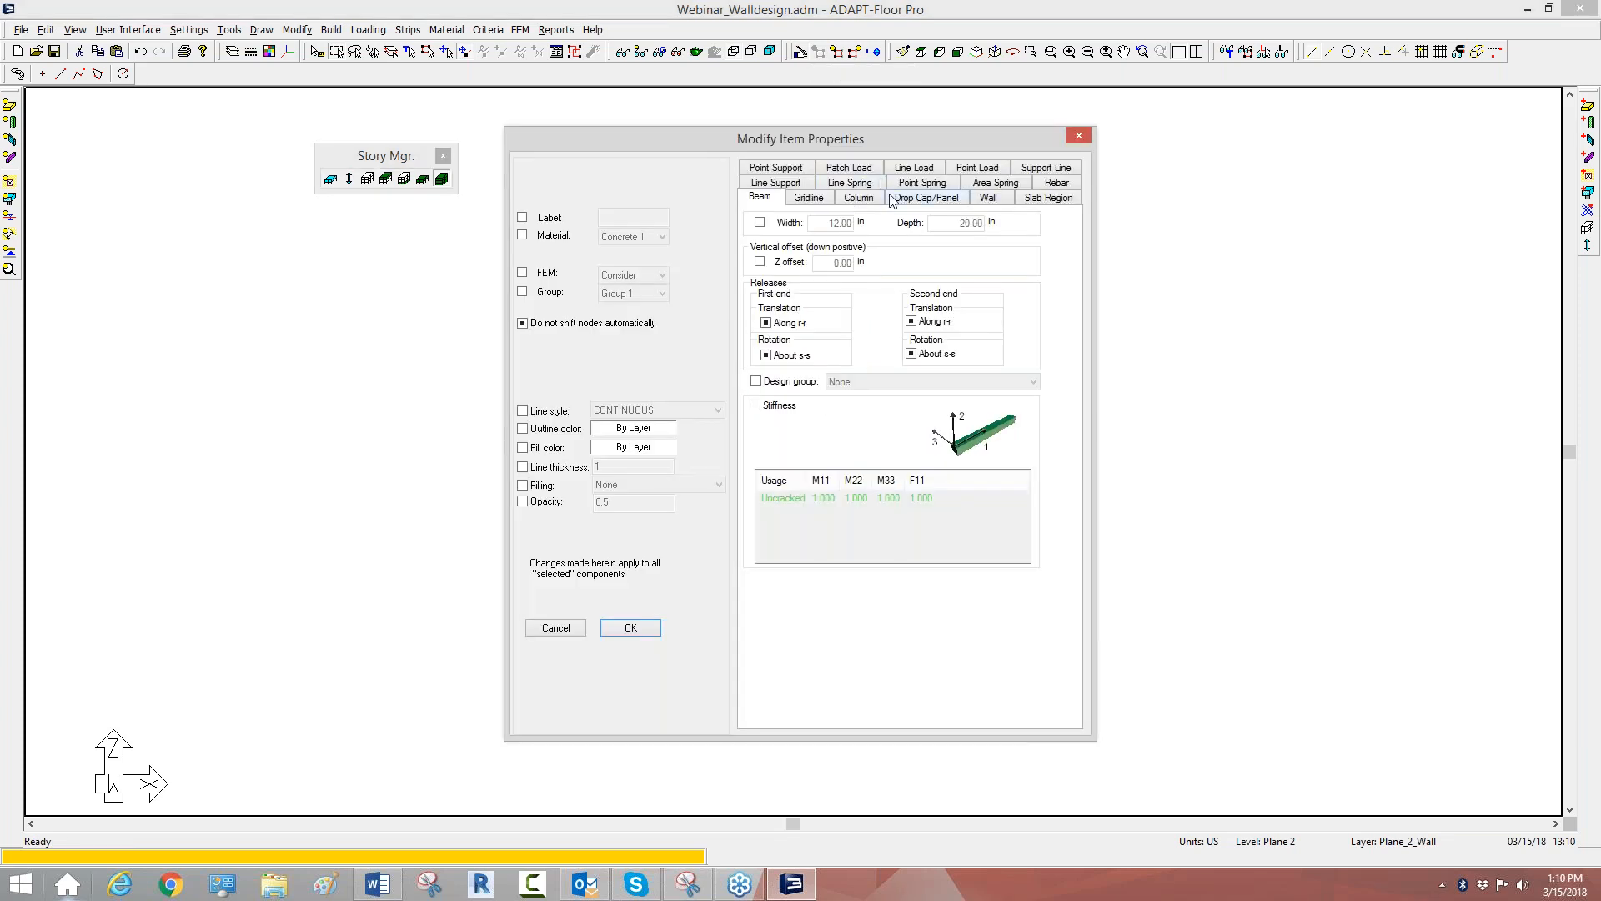
{"action": "left_click", "coordinate": [1000, 201]}
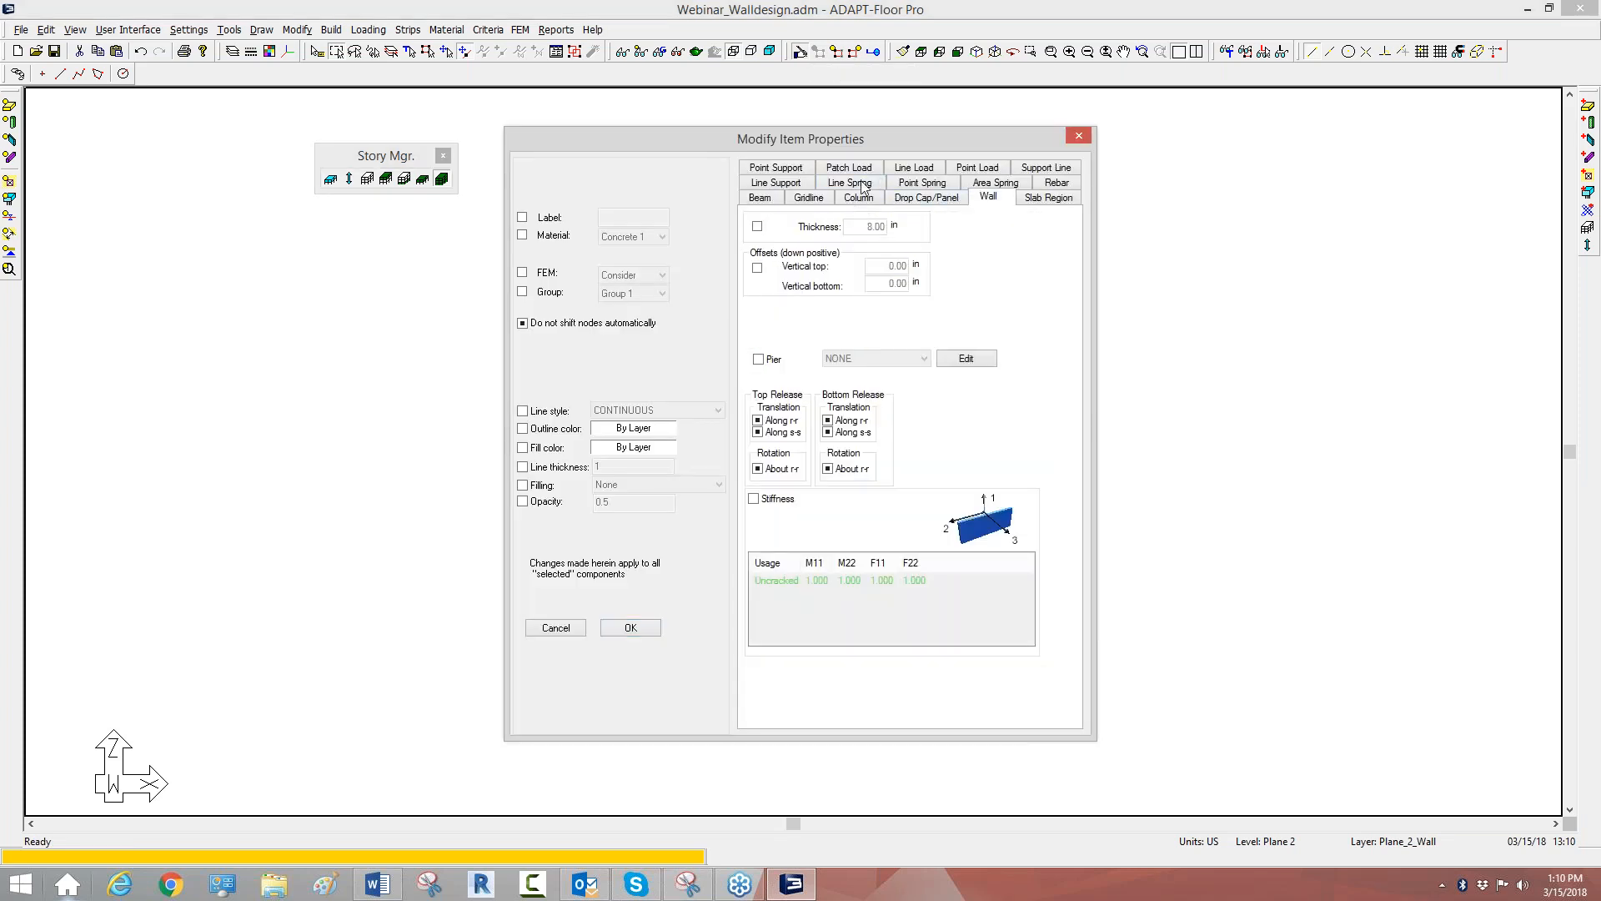
{"action": "left_click", "coordinate": [522, 236]}
{"action": "left_click", "coordinate": [522, 236]}
{"action": "left_click", "coordinate": [625, 237]}
{"action": "left_click", "coordinate": [617, 264]}
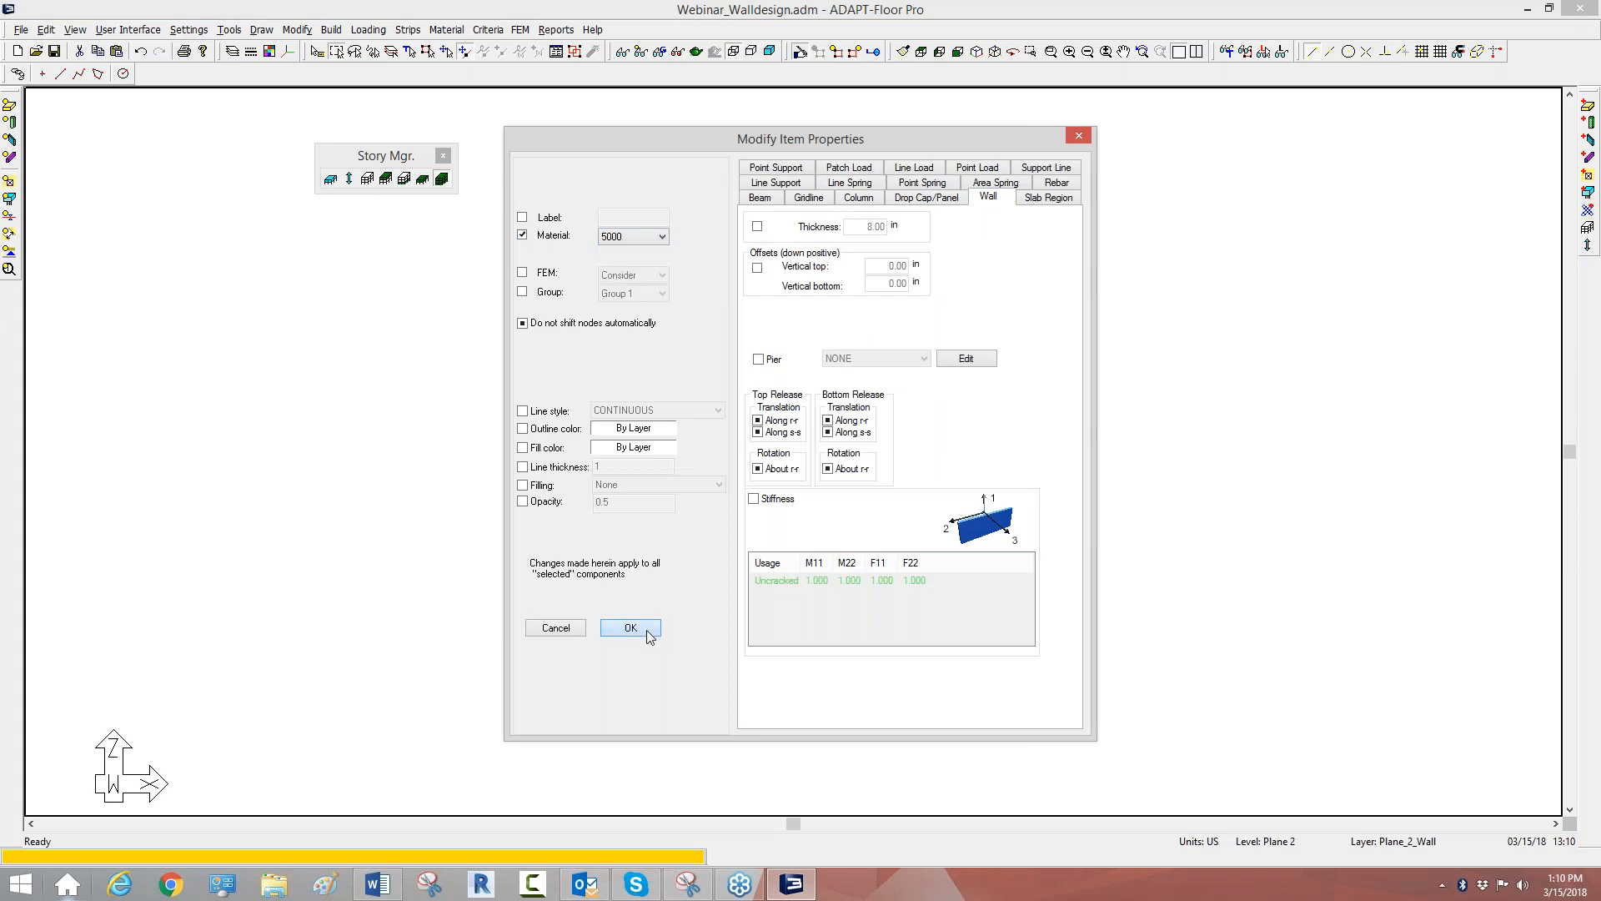
{"action": "left_click", "coordinate": [631, 628]}
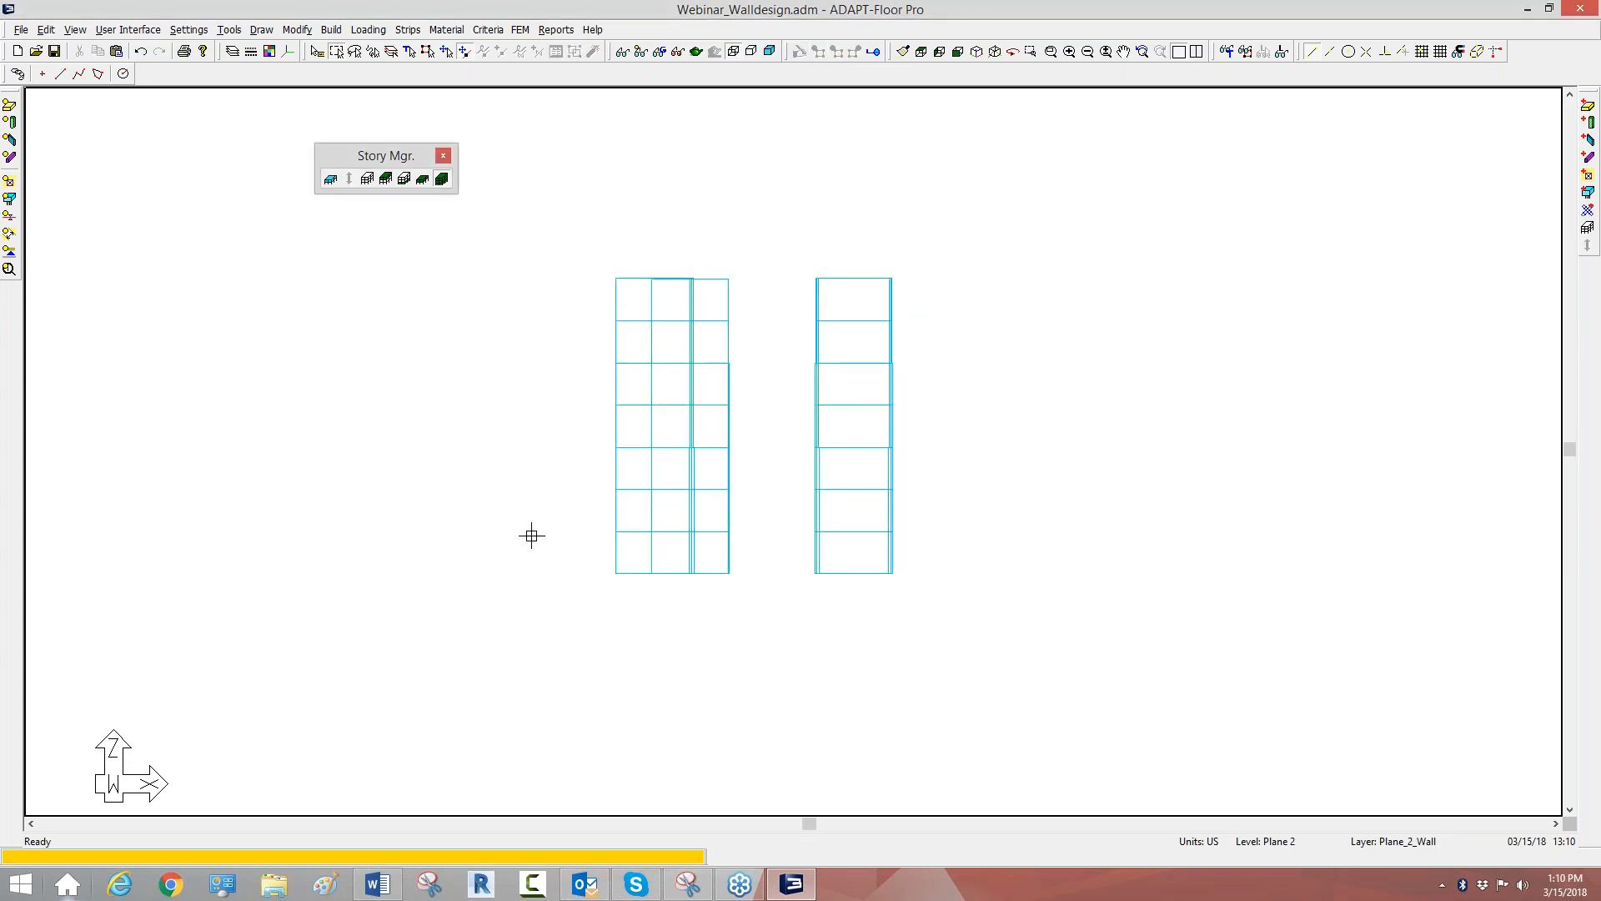
Show the walls in an isometric view and colorize them by thickness.
{"action": "left_click", "coordinate": [993, 51]}
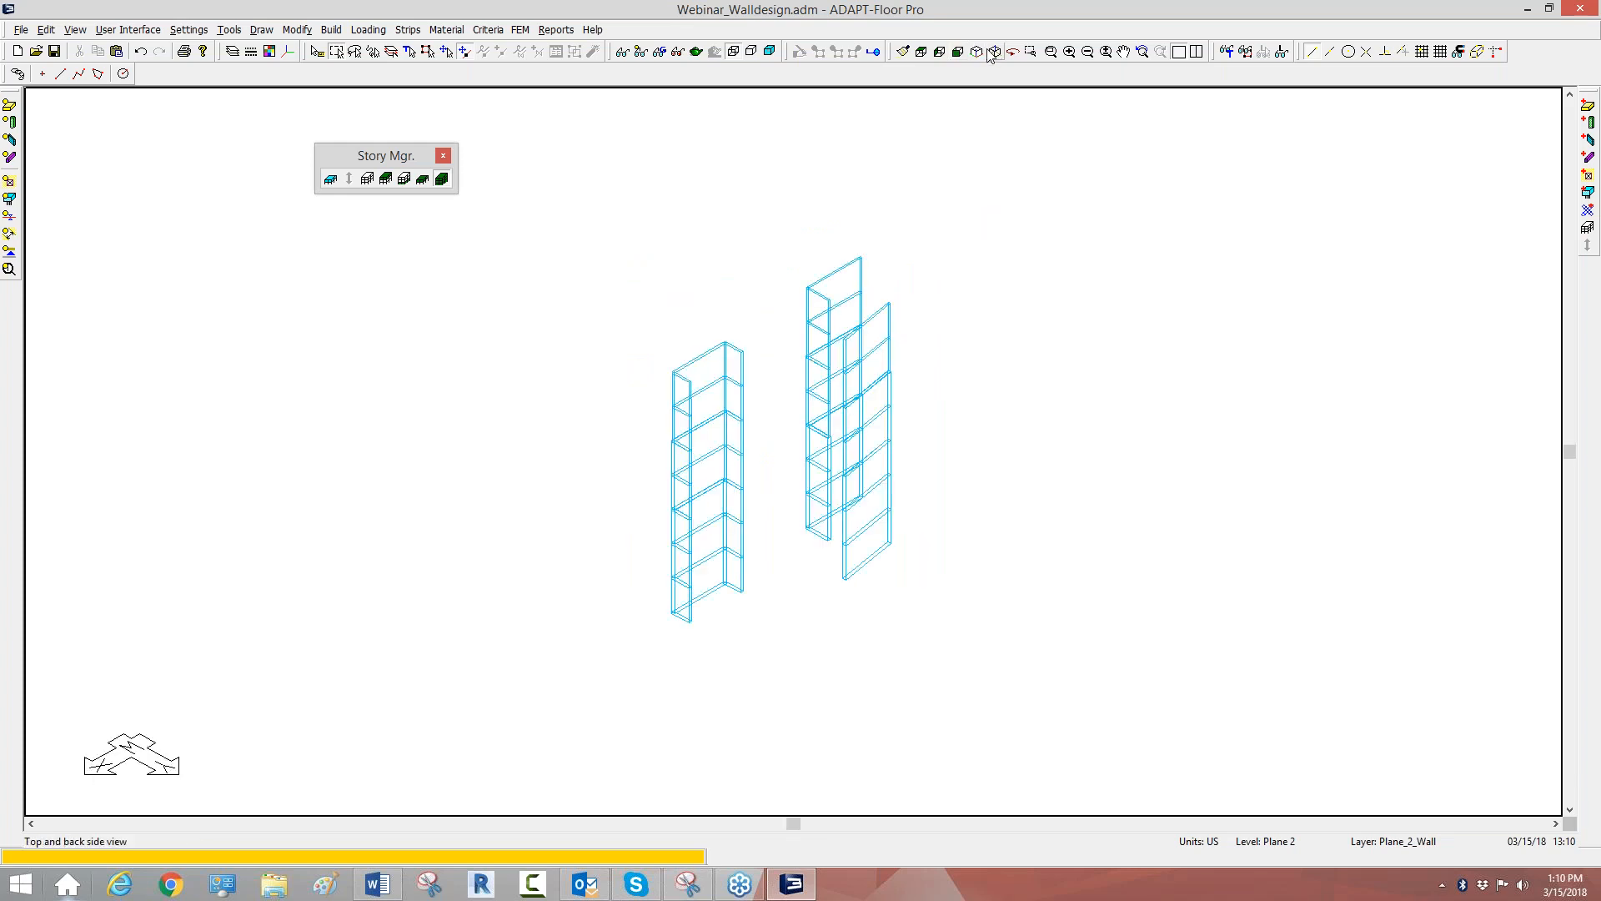
{"action": "left_click", "coordinate": [978, 51]}
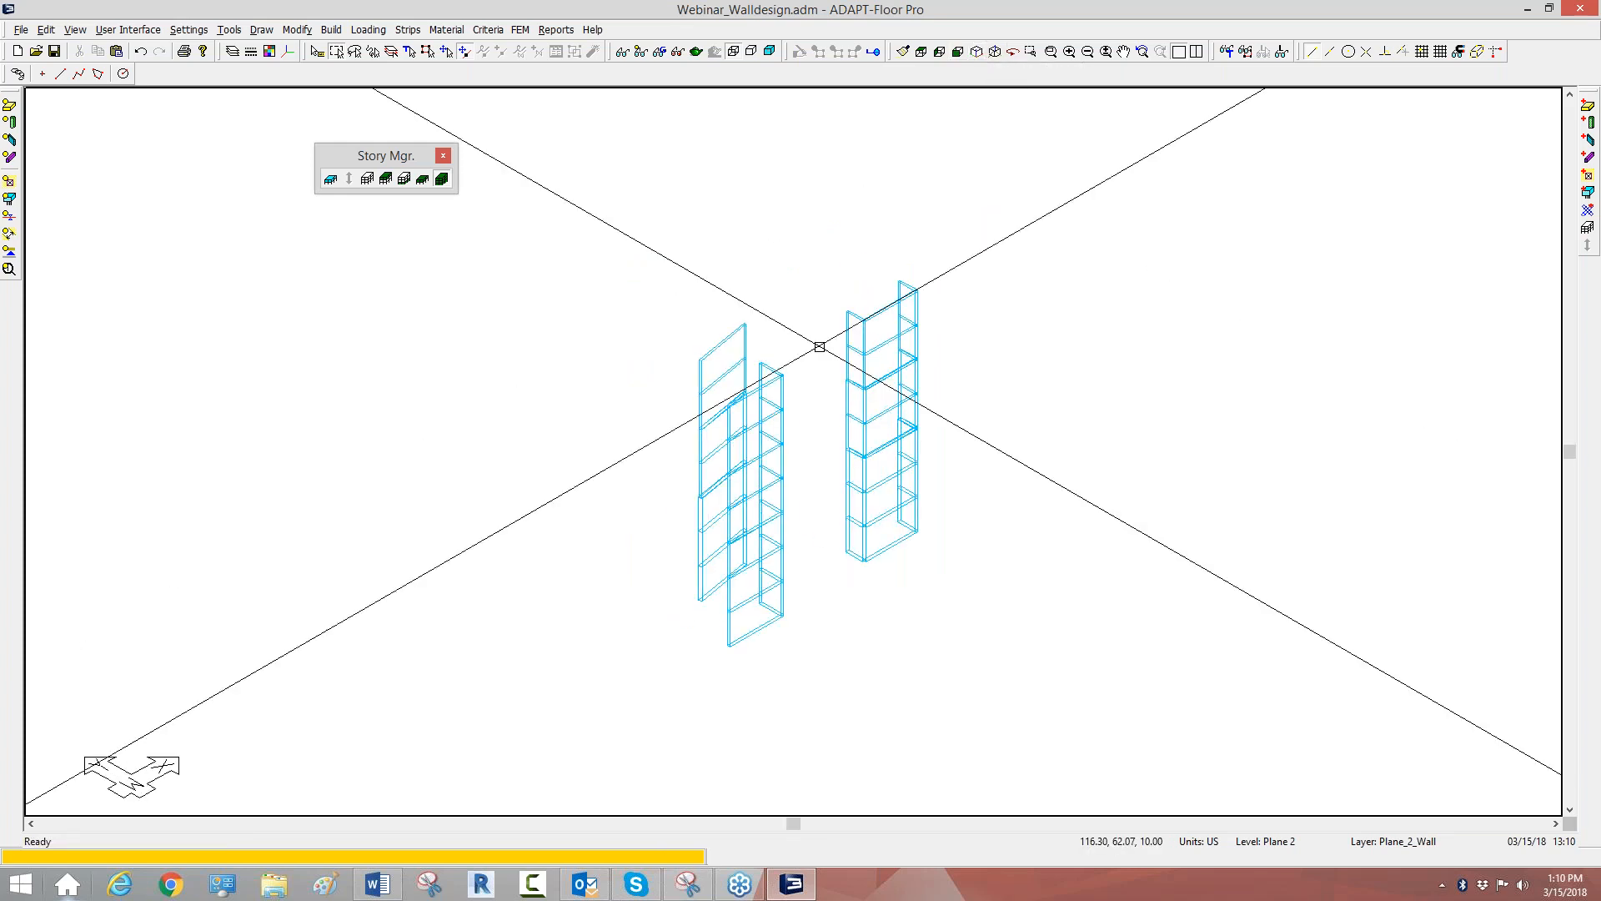
{"action": "scroll", "coordinate": [868, 473], "scroll_direction": "up", "scroll_amount": 2}
{"action": "scroll", "coordinate": [859, 480], "scroll_direction": "down", "scroll_amount": 2}
{"action": "scroll", "coordinate": [847, 545], "scroll_direction": "up", "scroll_amount": 2}
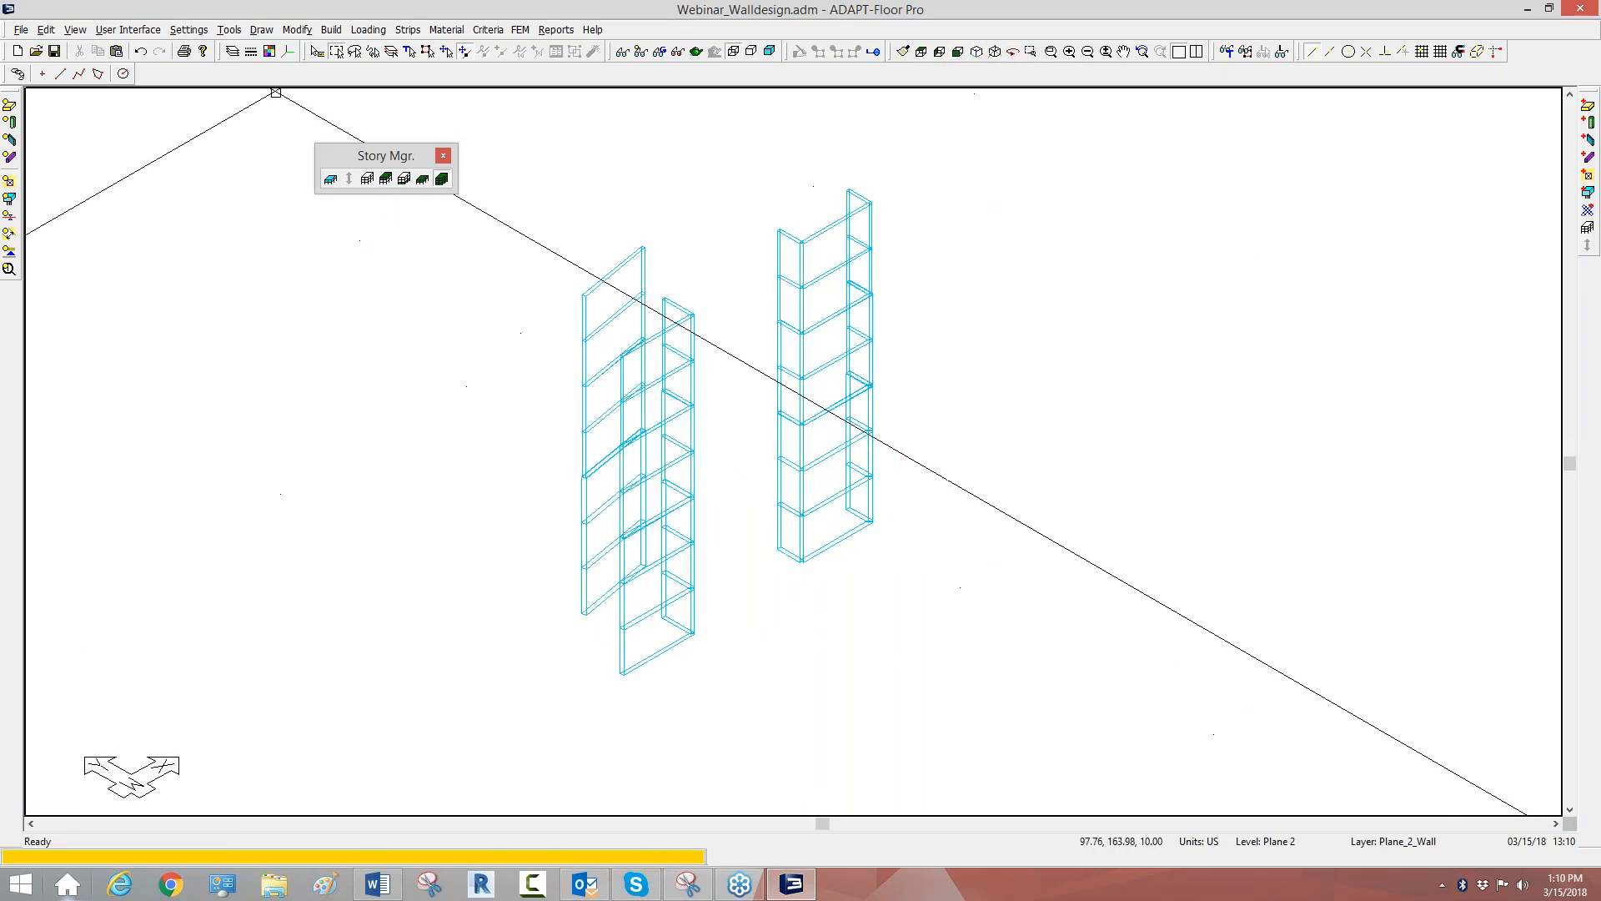
{"action": "left_click", "coordinate": [678, 52]}
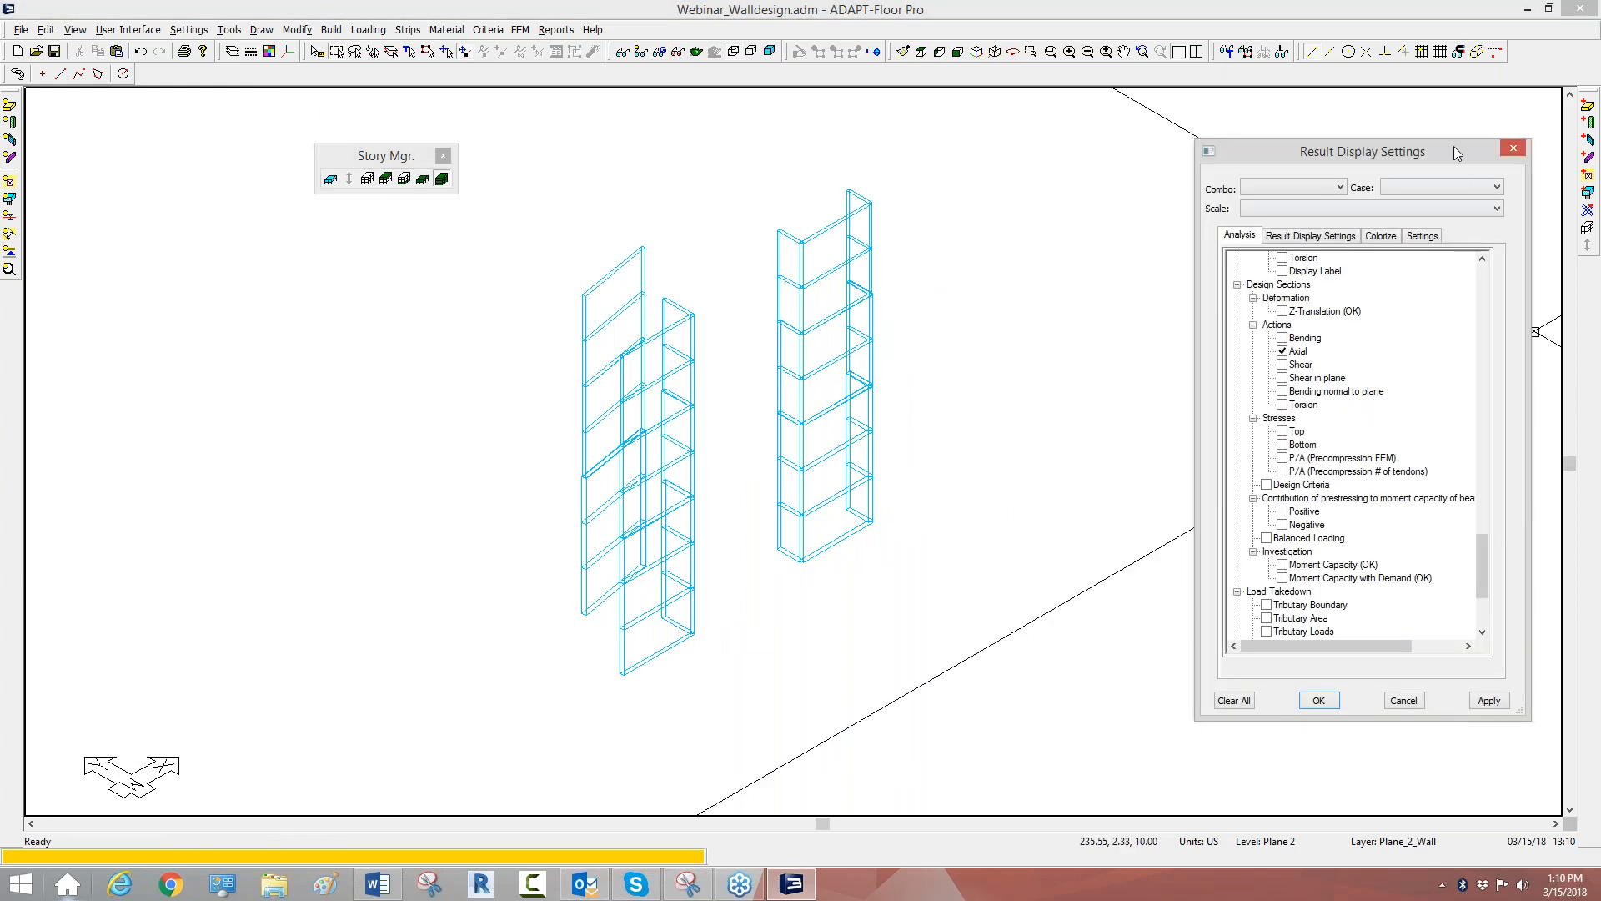
{"action": "left_click_drag", "start_coordinate": [1434, 147], "coordinate": [1235, 143]}
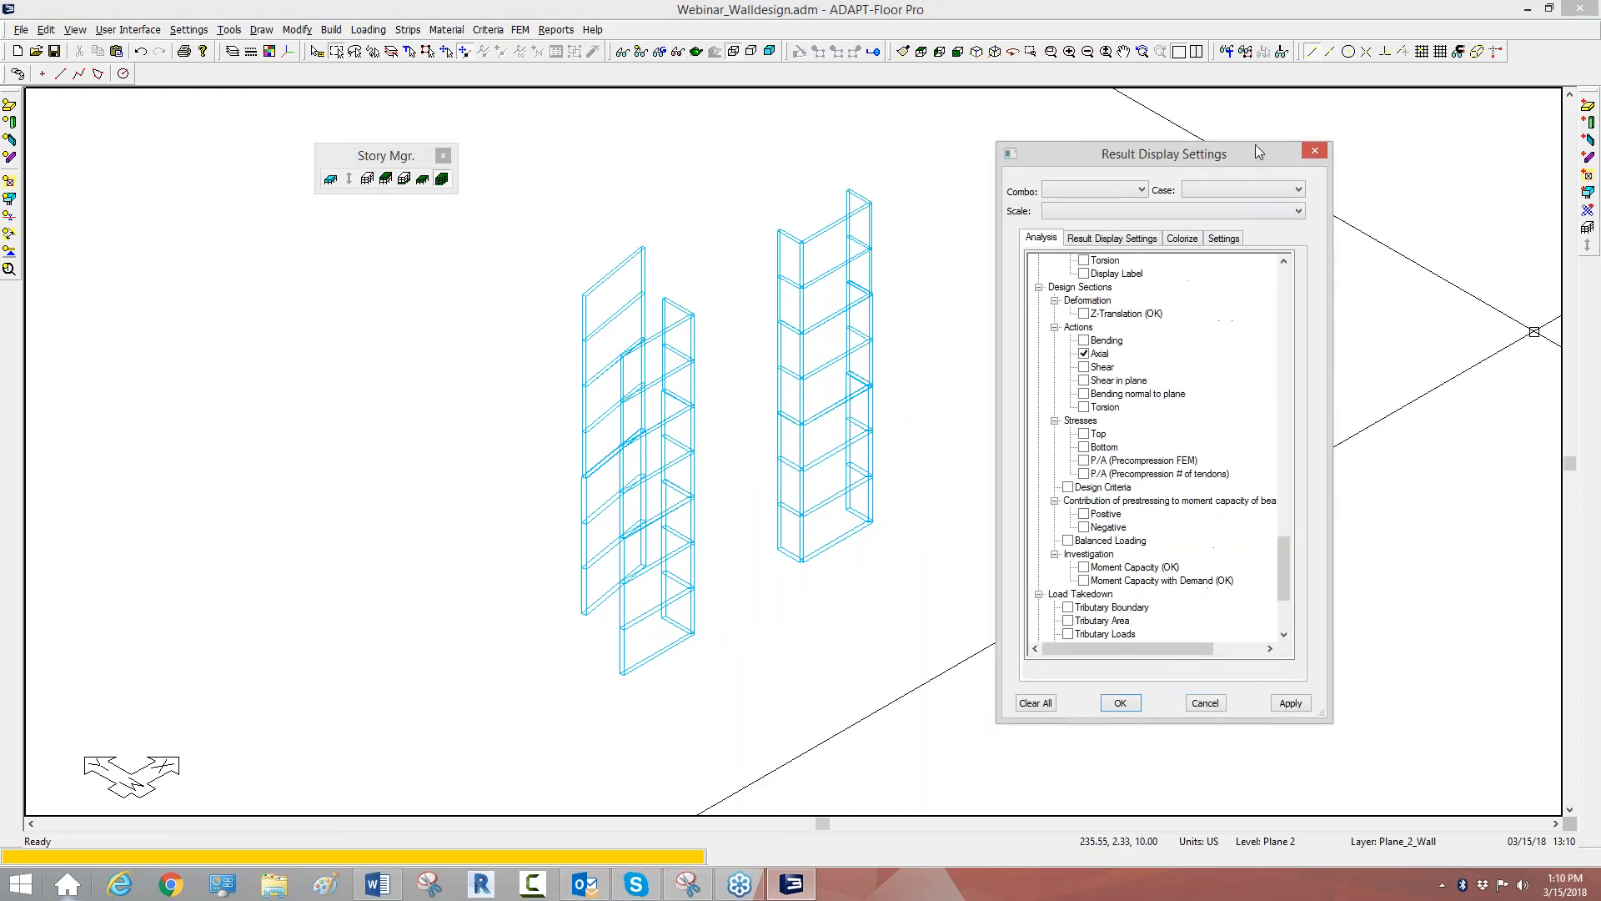
{"action": "left_click", "coordinate": [1189, 233]}
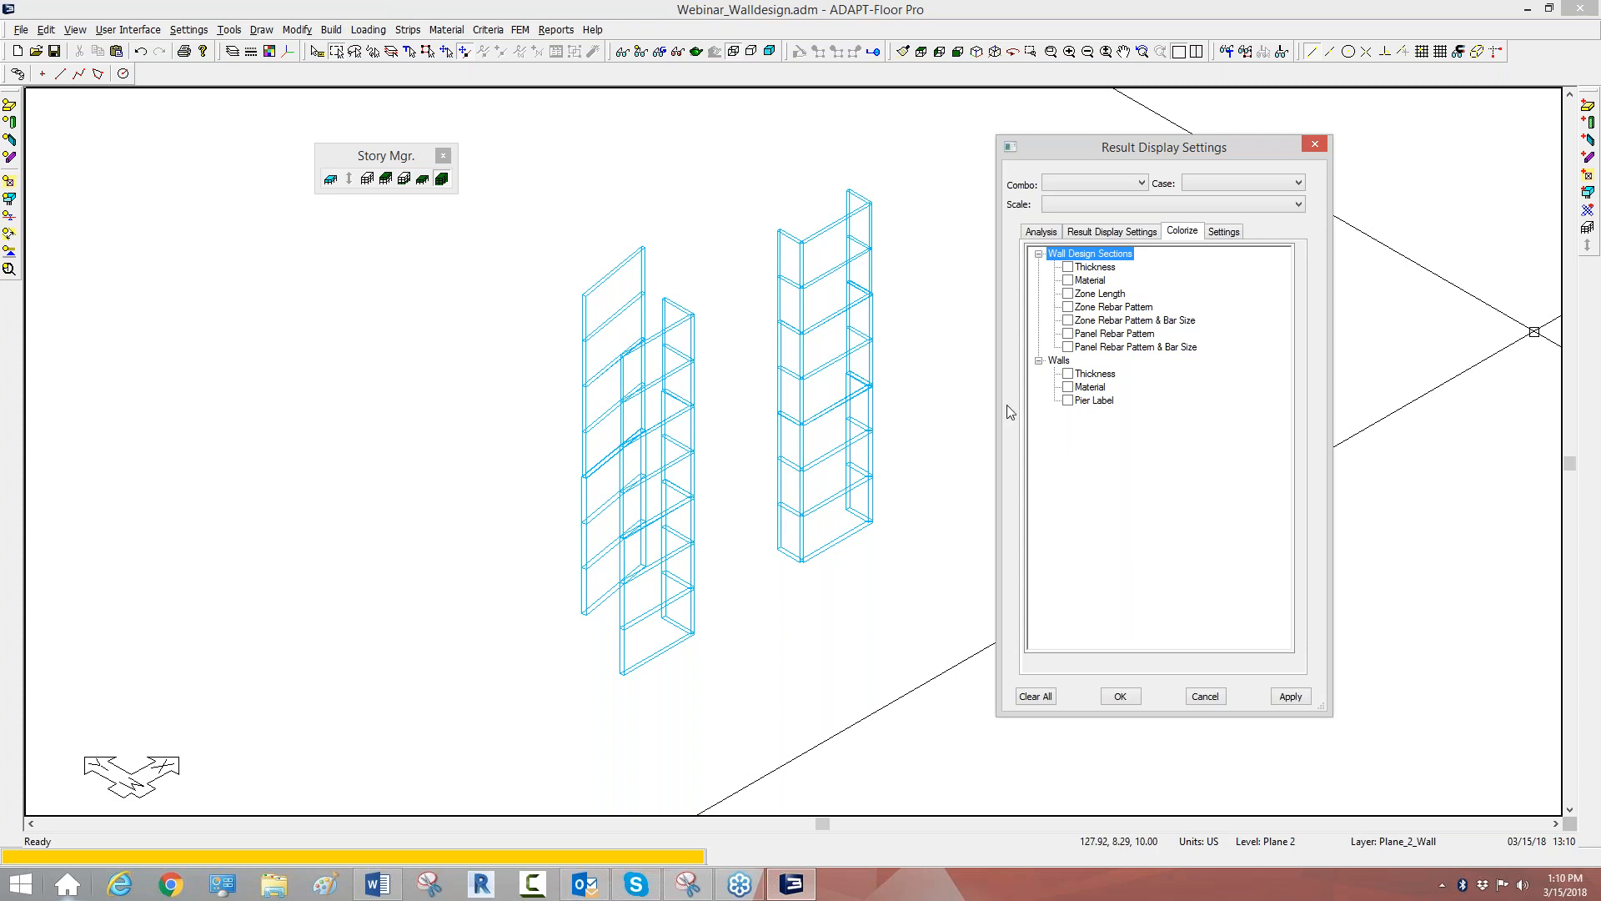
{"action": "left_click", "coordinate": [1068, 374]}
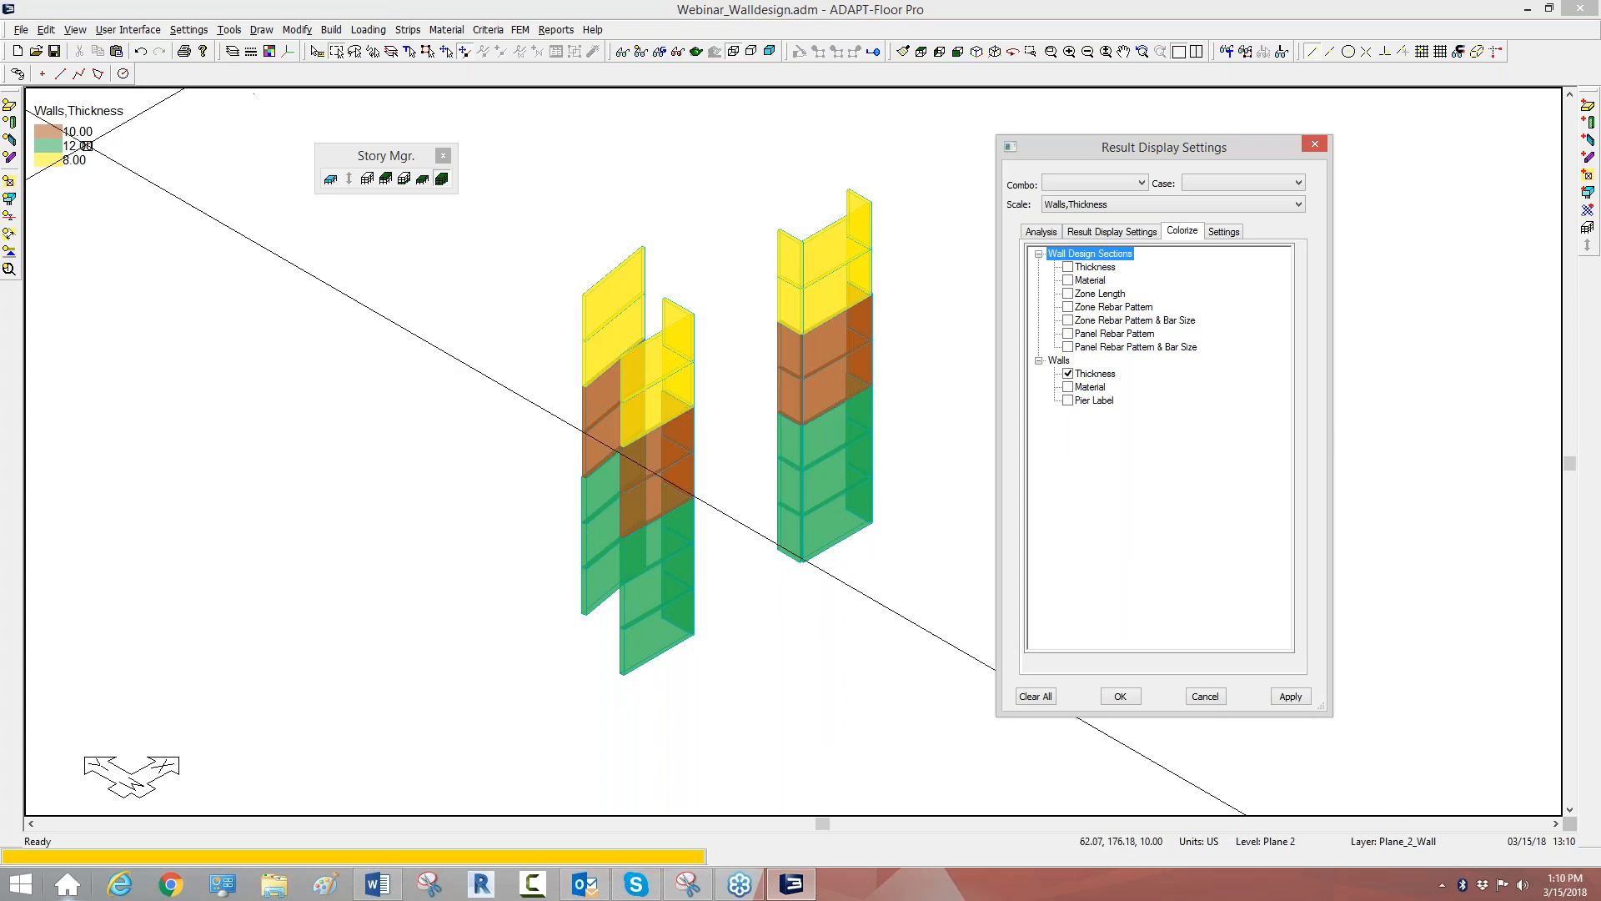
Colorize the walls by material and by pier label, and clear the wall coloring.
{"action": "left_click", "coordinate": [1084, 387]}
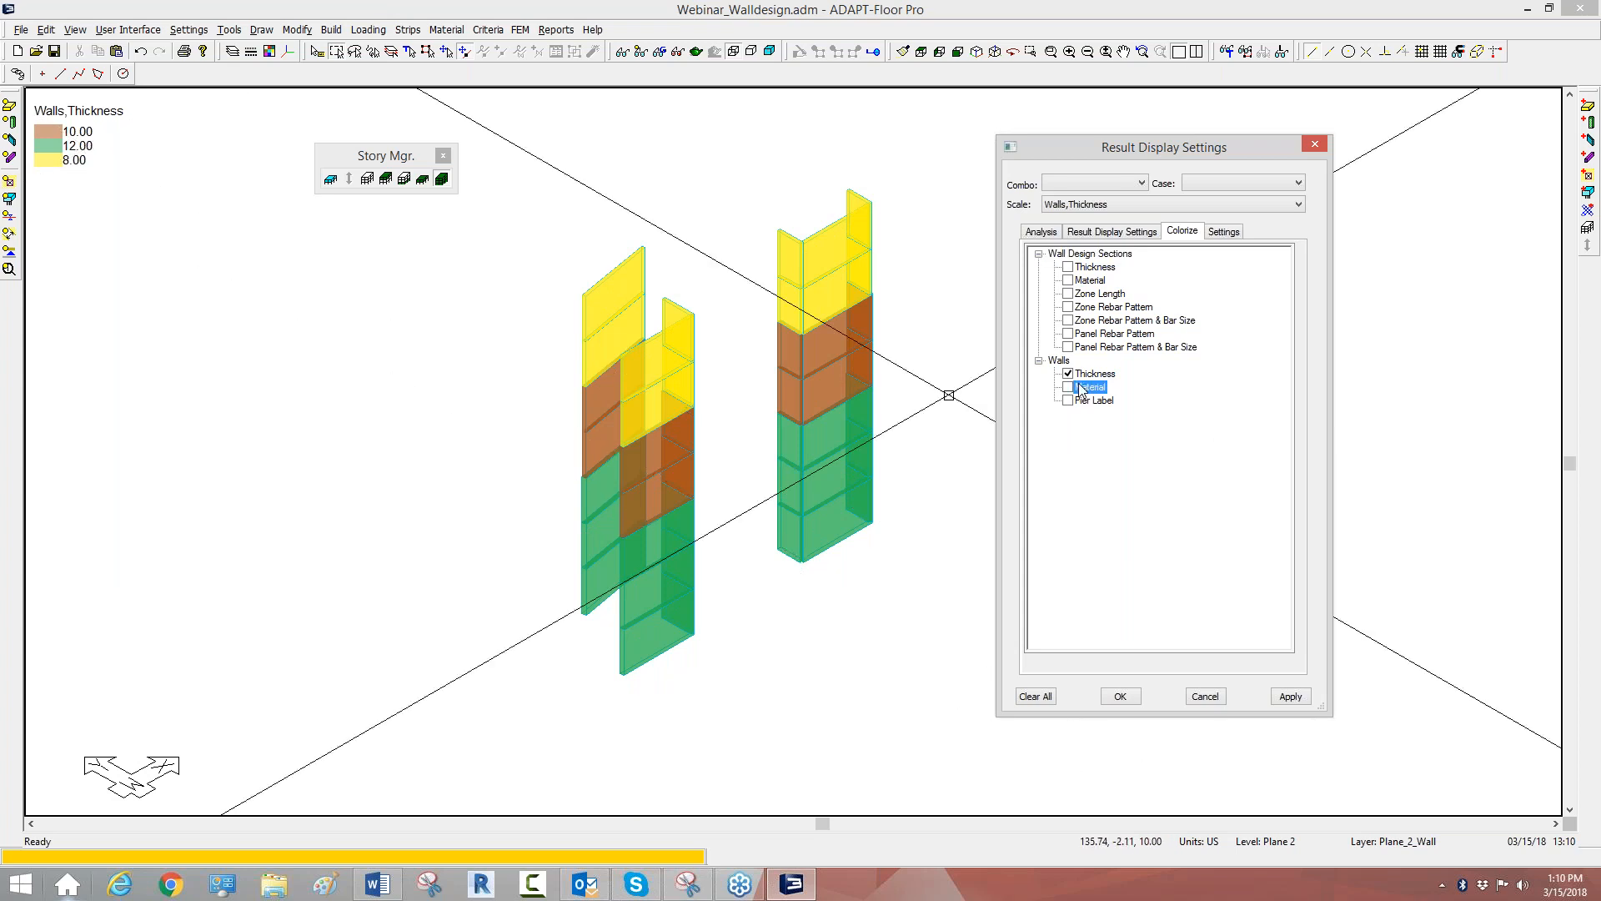
{"action": "left_click", "coordinate": [1068, 387]}
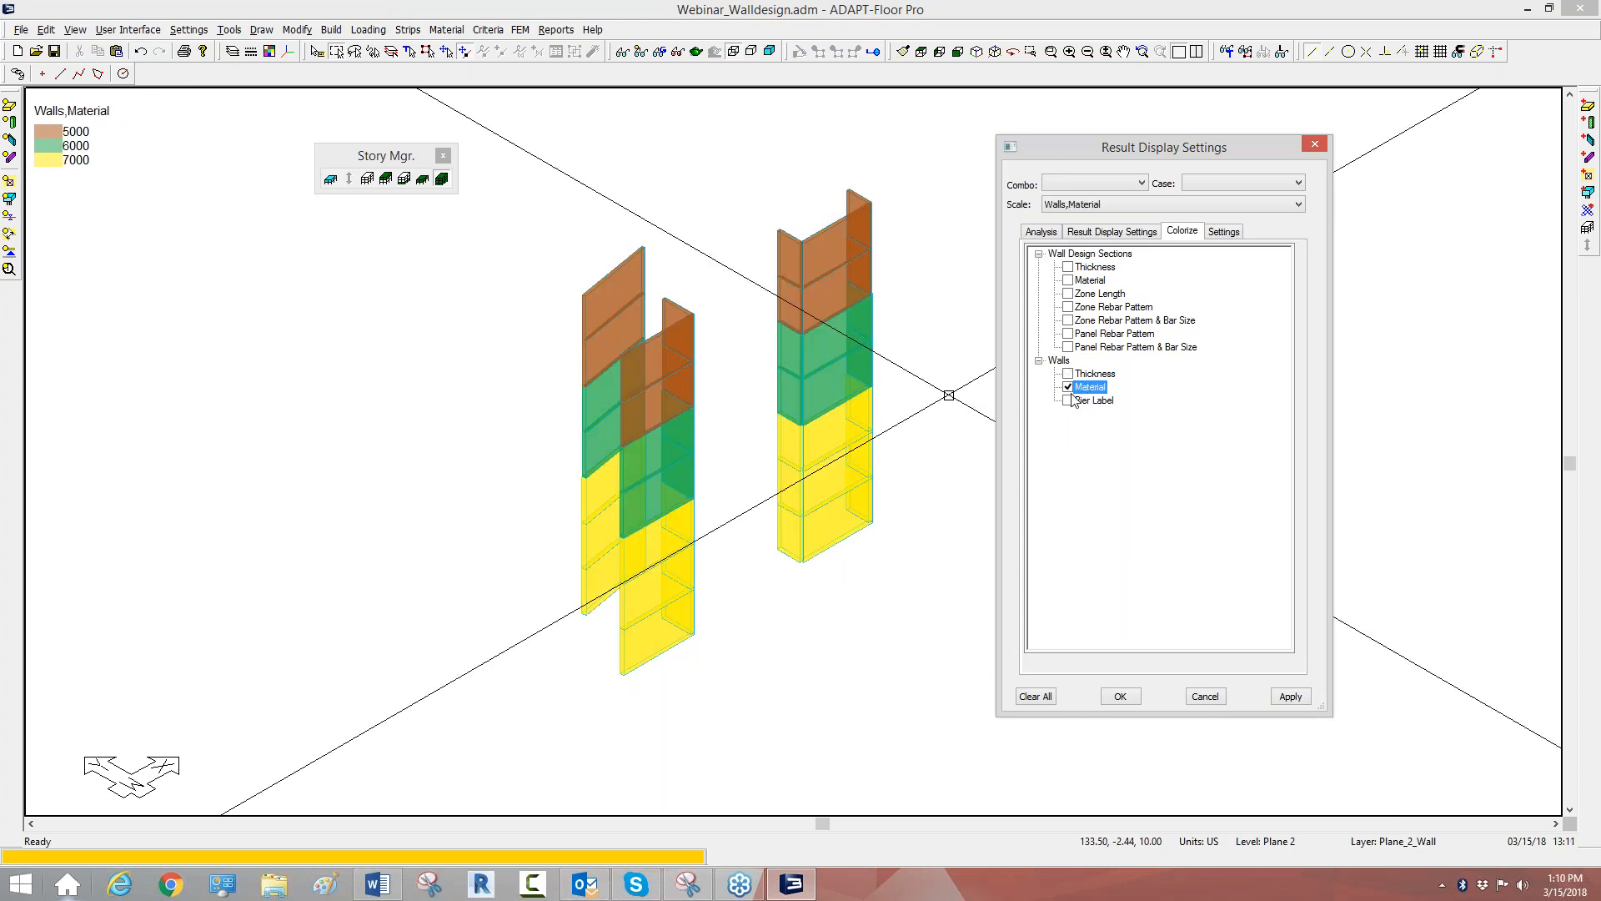
{"action": "left_click", "coordinate": [1069, 400]}
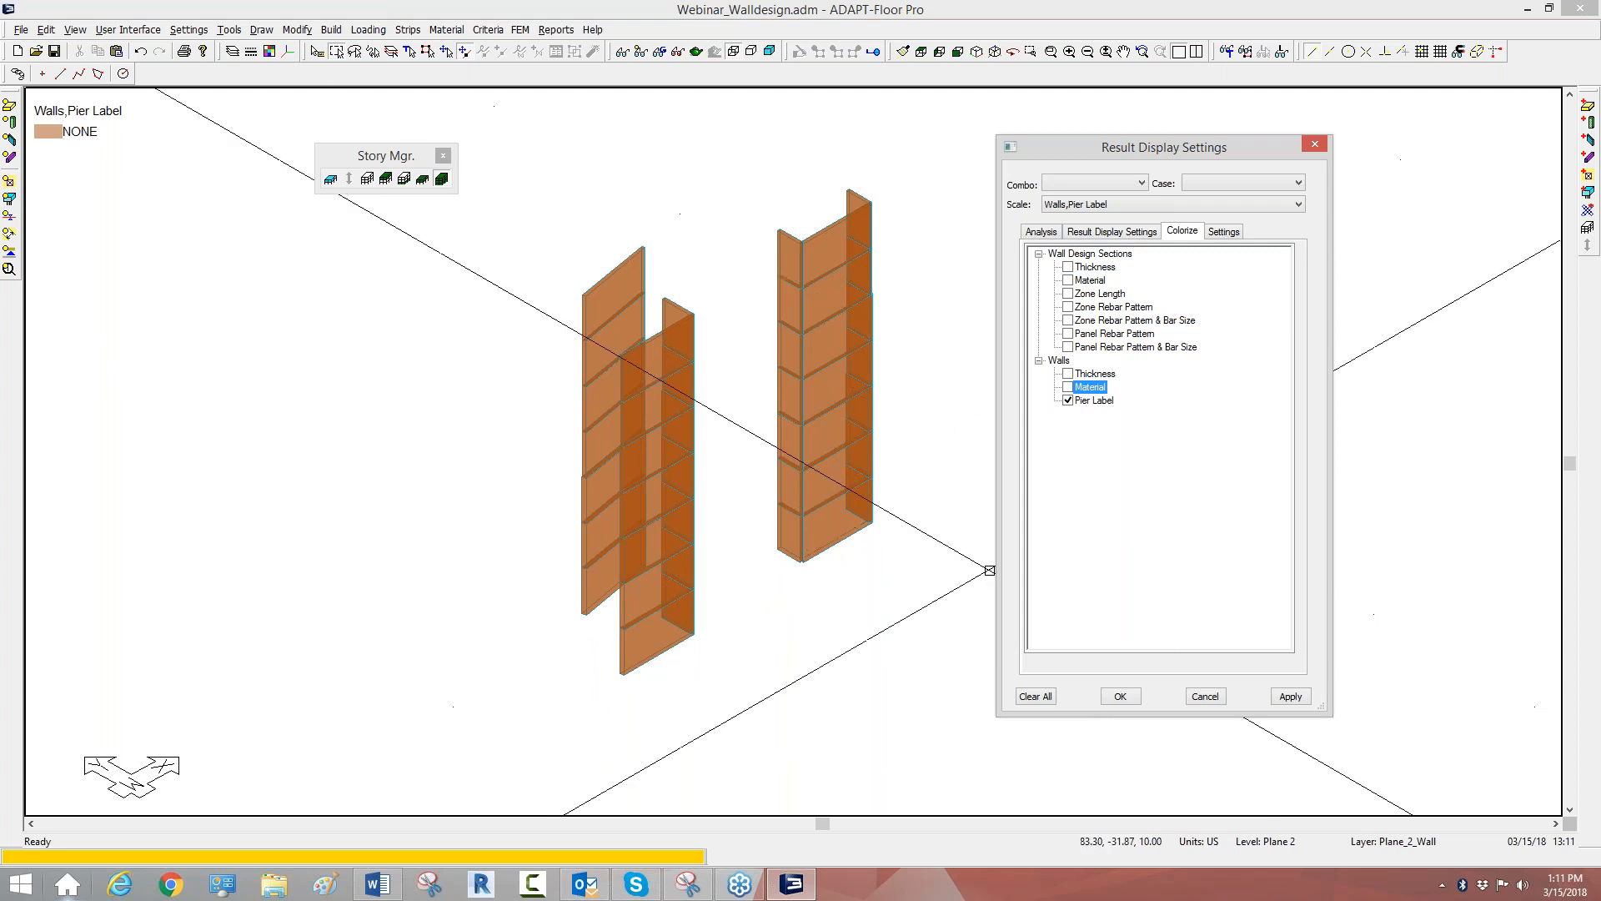
{"action": "left_click", "coordinate": [1068, 400]}
Redisplay the slab regions, columns and openings together with the walls in the isometric view.
{"action": "scroll", "coordinate": [792, 567], "scroll_direction": "down", "scroll_amount": 2}
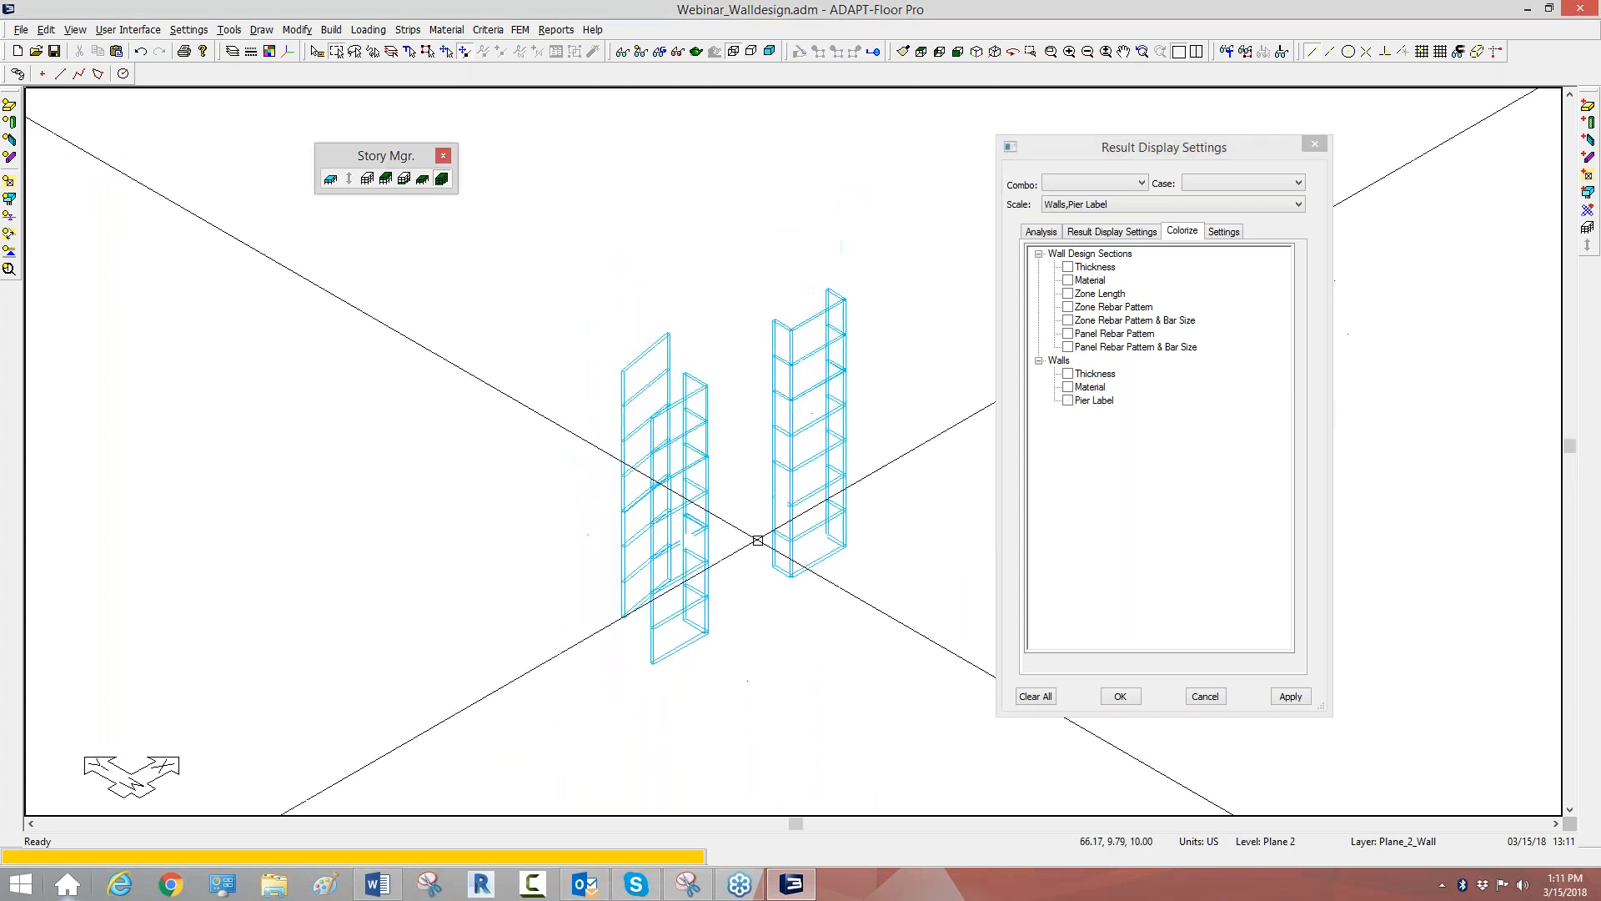
{"action": "scroll", "coordinate": [691, 440], "scroll_direction": "up", "scroll_amount": 1}
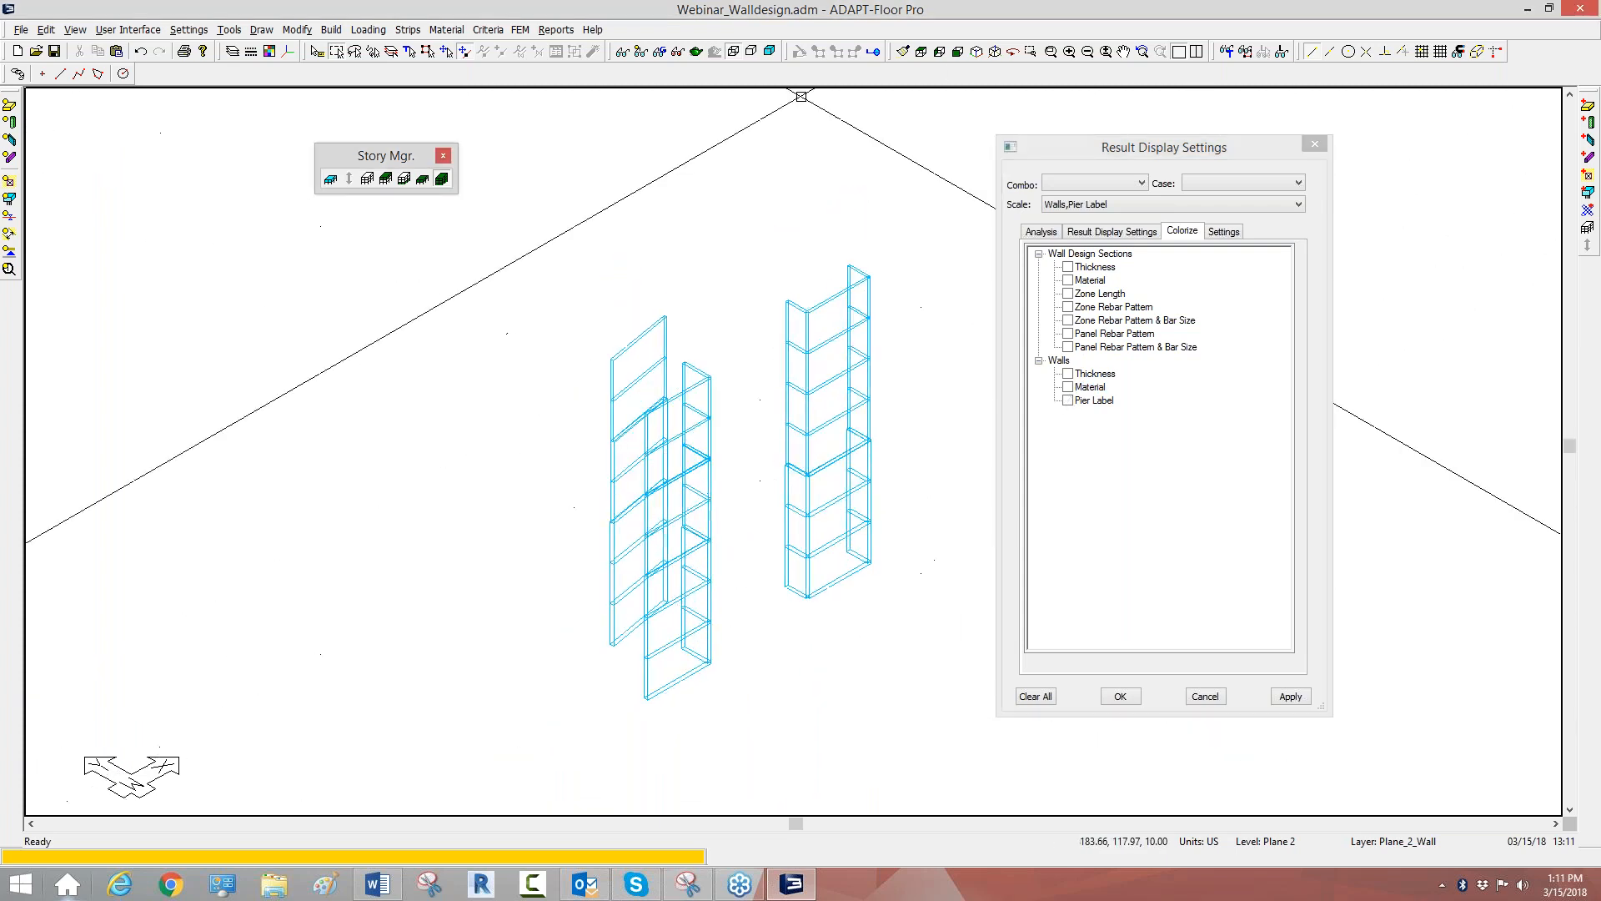
{"action": "left_click", "coordinate": [980, 57]}
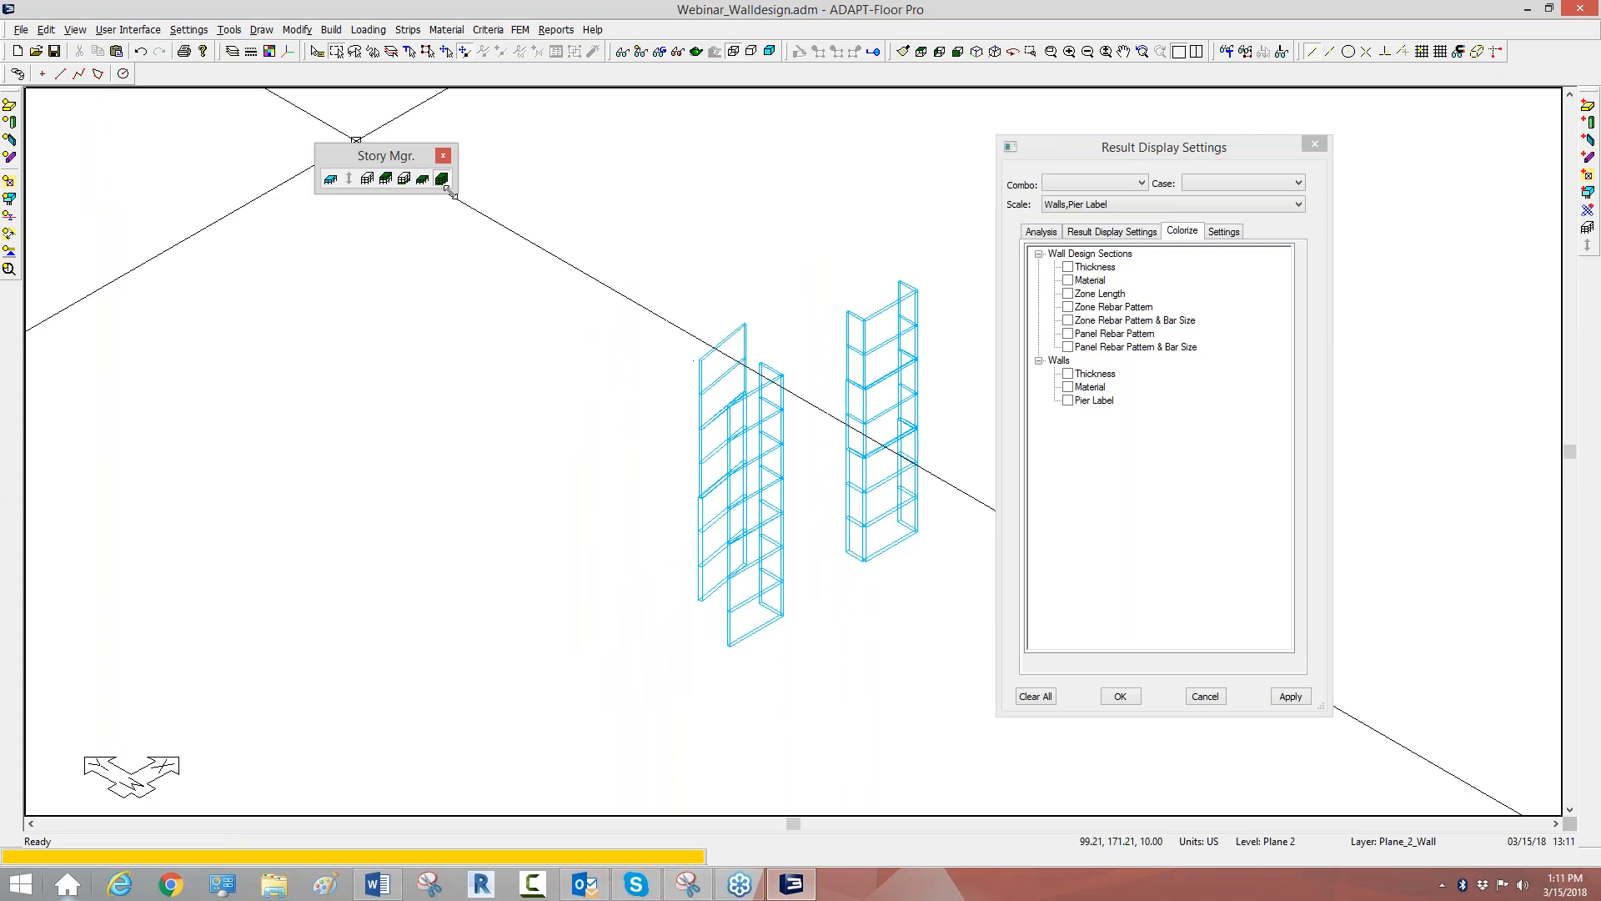
{"action": "left_click", "coordinate": [641, 55]}
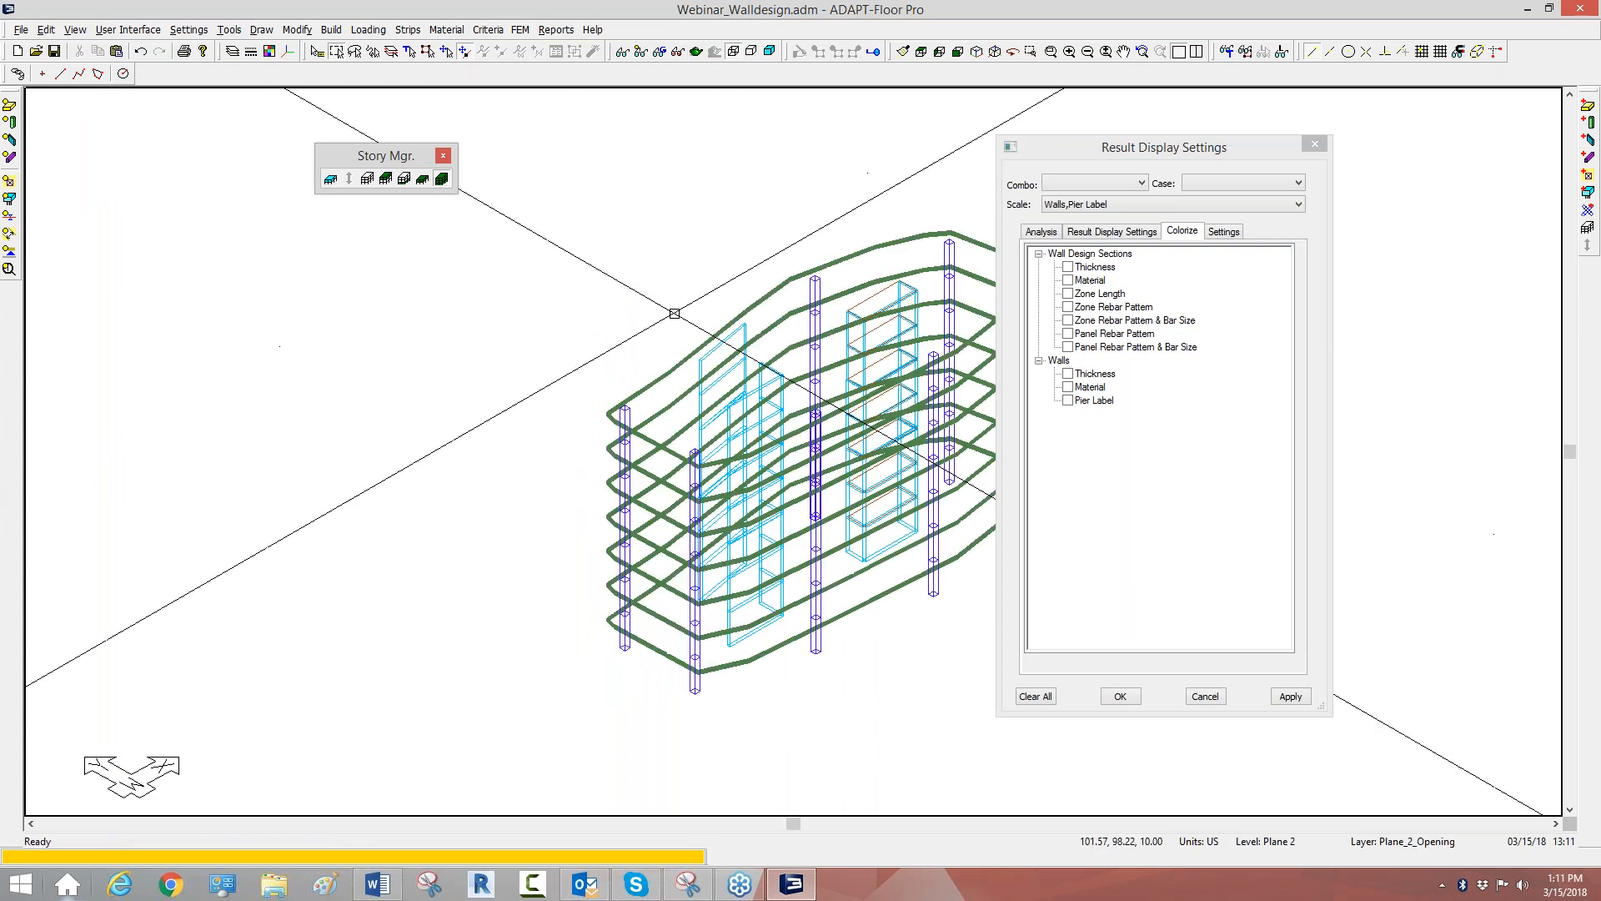
{"action": "middle_click_drag", "start_coordinate": [659, 325], "coordinate": [547, 315]}
{"action": "scroll", "coordinate": [547, 315], "scroll_direction": "up", "scroll_amount": 1}
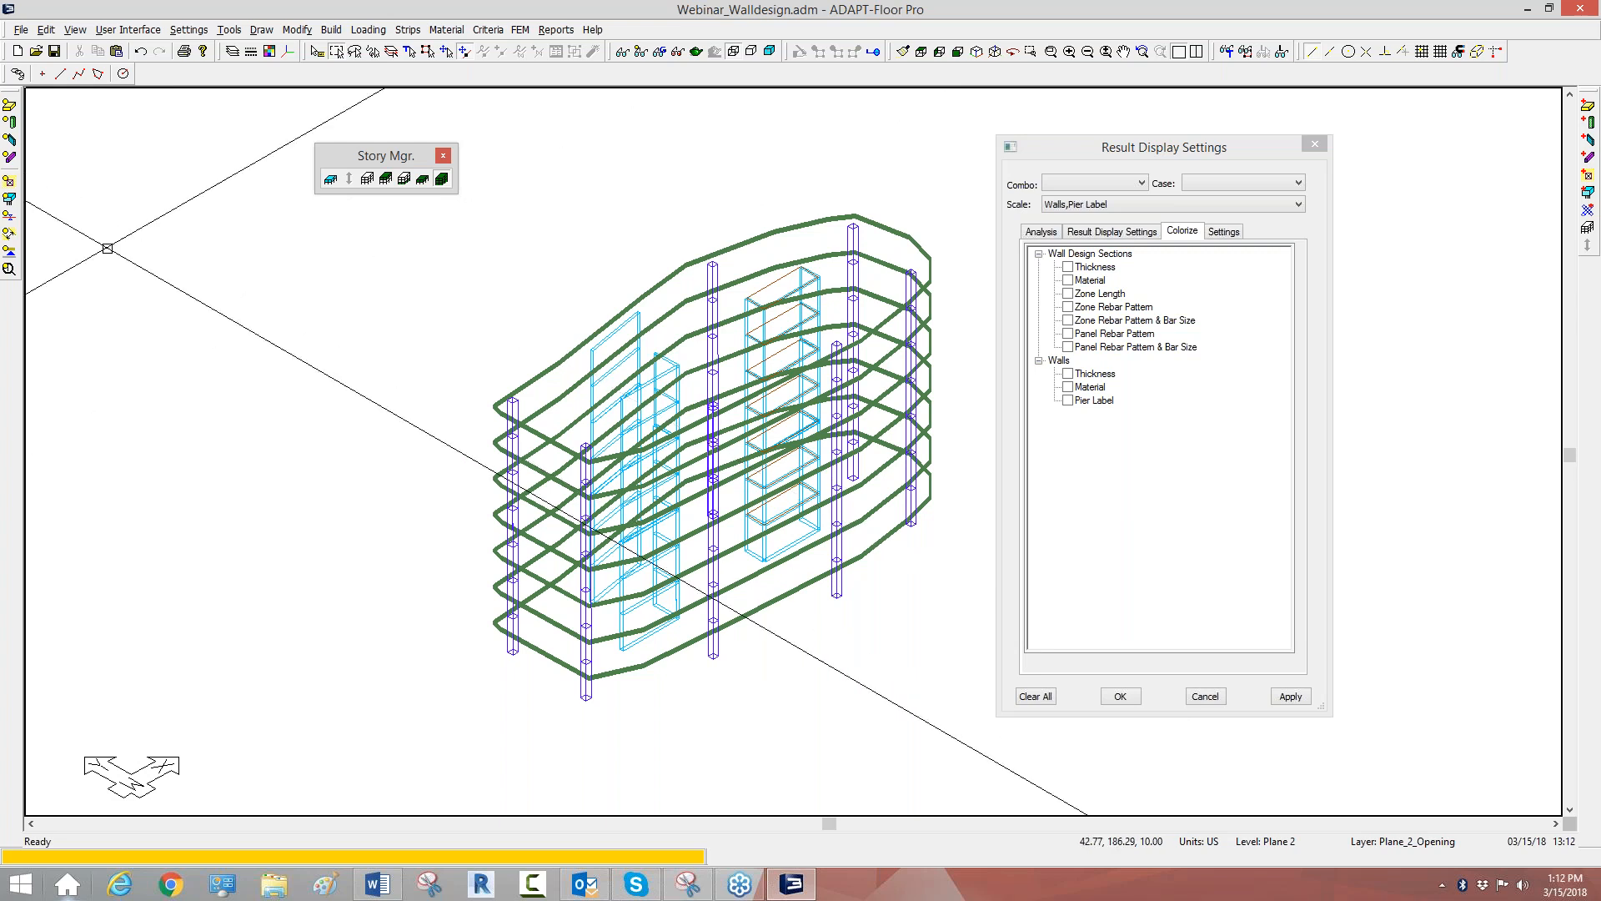
Create a seismic load case EQX with the Seismic Load Wizard, using a response modification factor R of 4.
{"action": "left_click", "coordinate": [375, 30]}
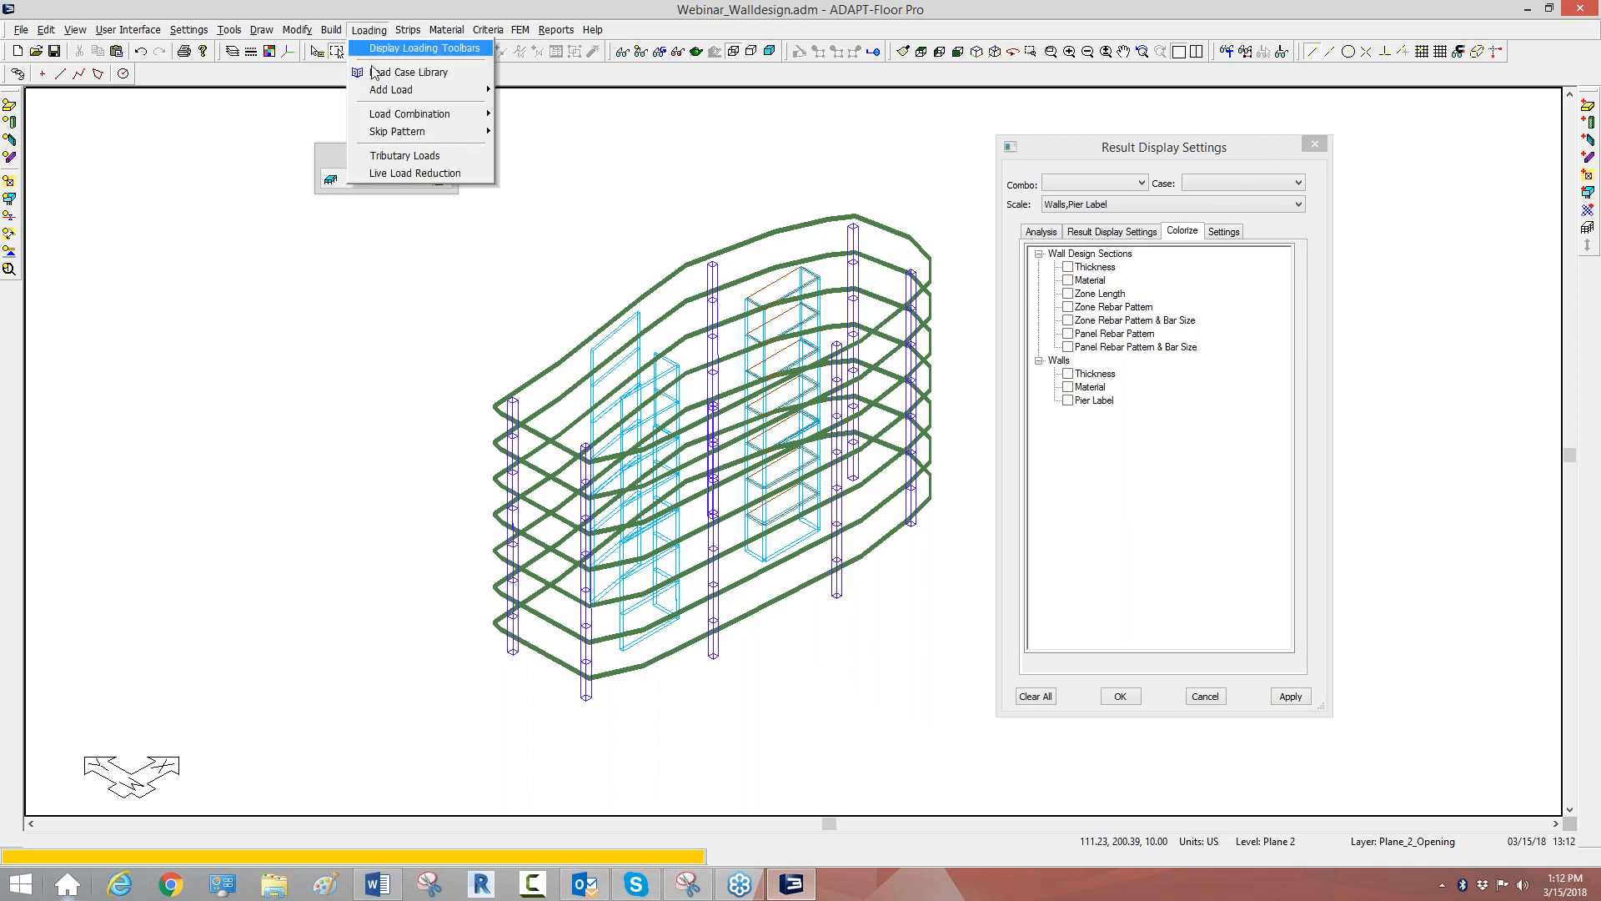
{"action": "mouse_move", "coordinate": [401, 89]}
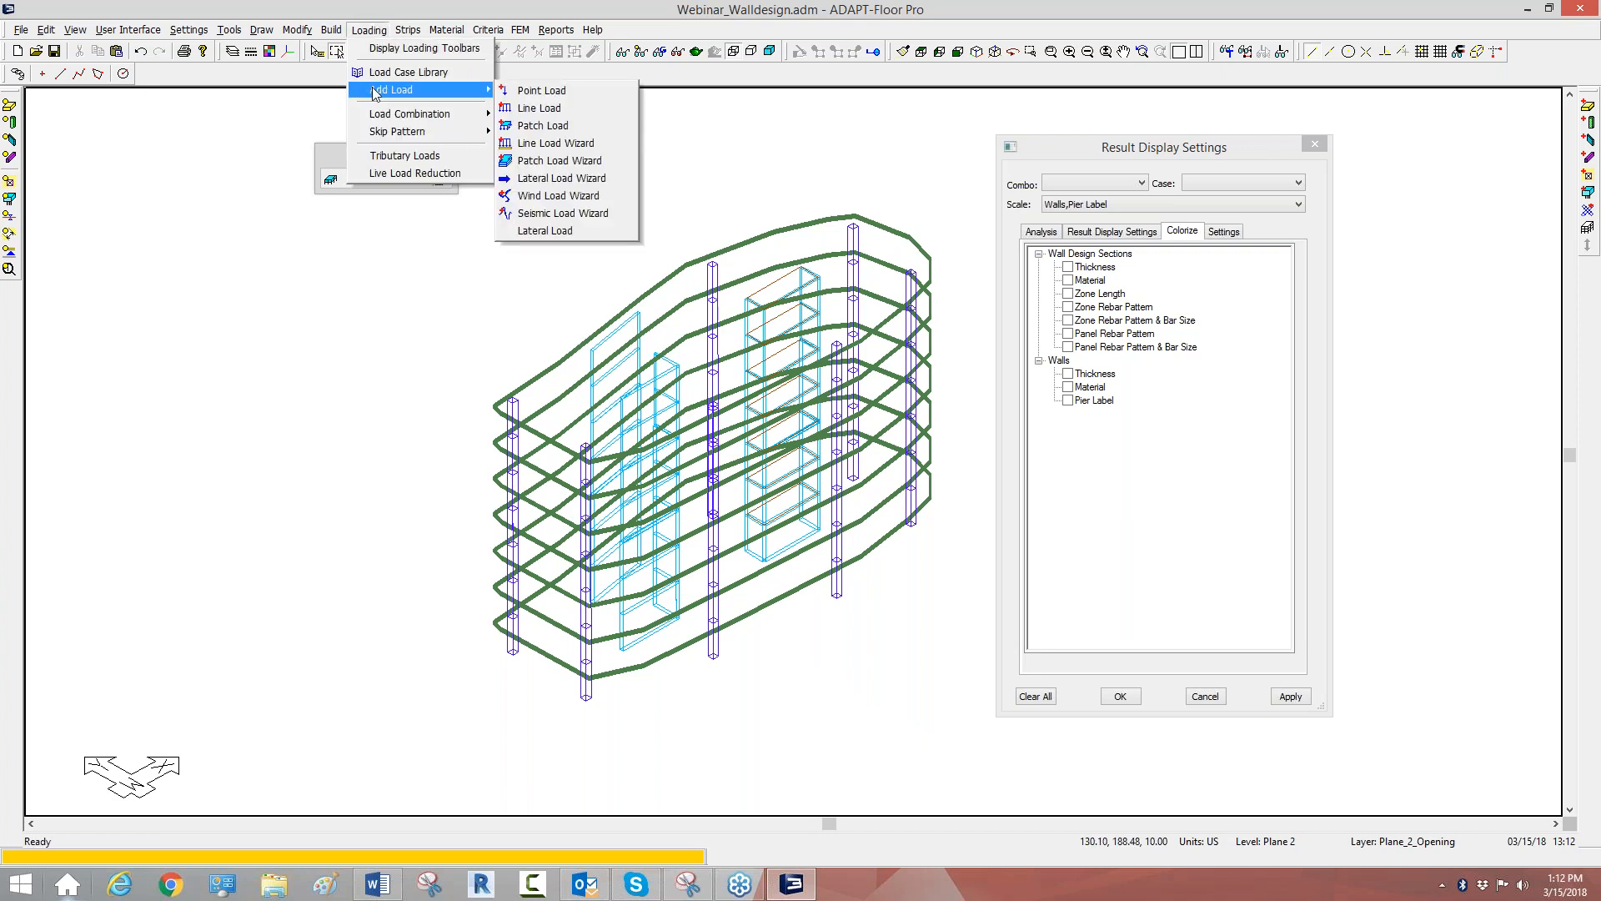
{"action": "left_click", "coordinate": [607, 213]}
{"action": "left_click", "coordinate": [673, 308]}
{"action": "type", "text": "EQX"}
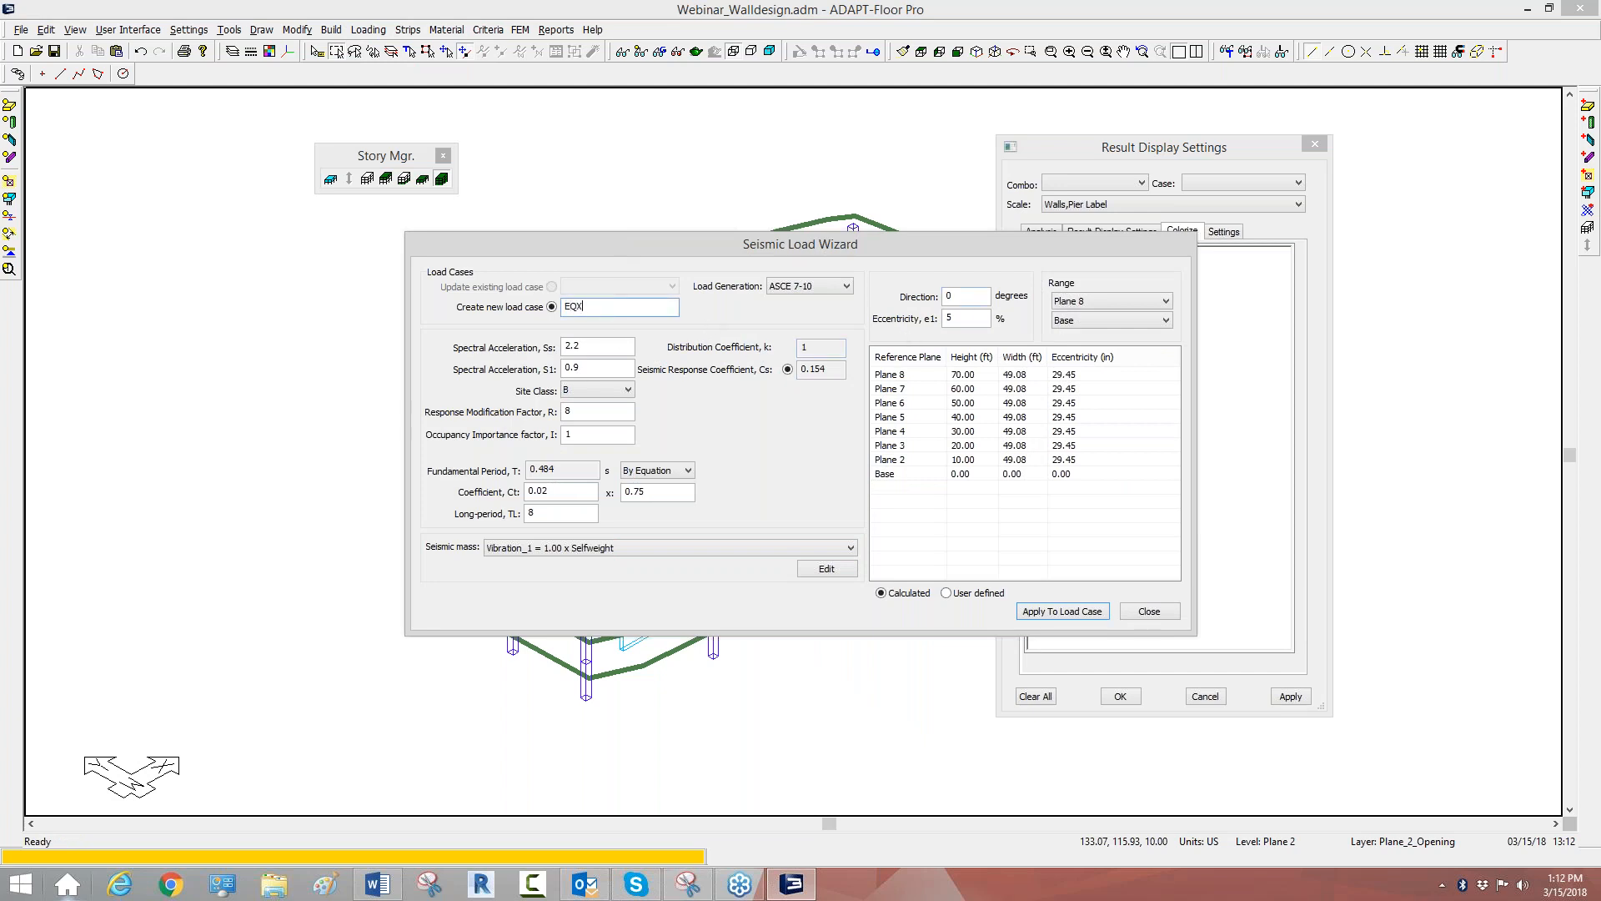
{"action": "double_click", "coordinate": [567, 411]}
{"action": "type", "text": "4"}
{"action": "left_click", "coordinate": [1036, 614]}
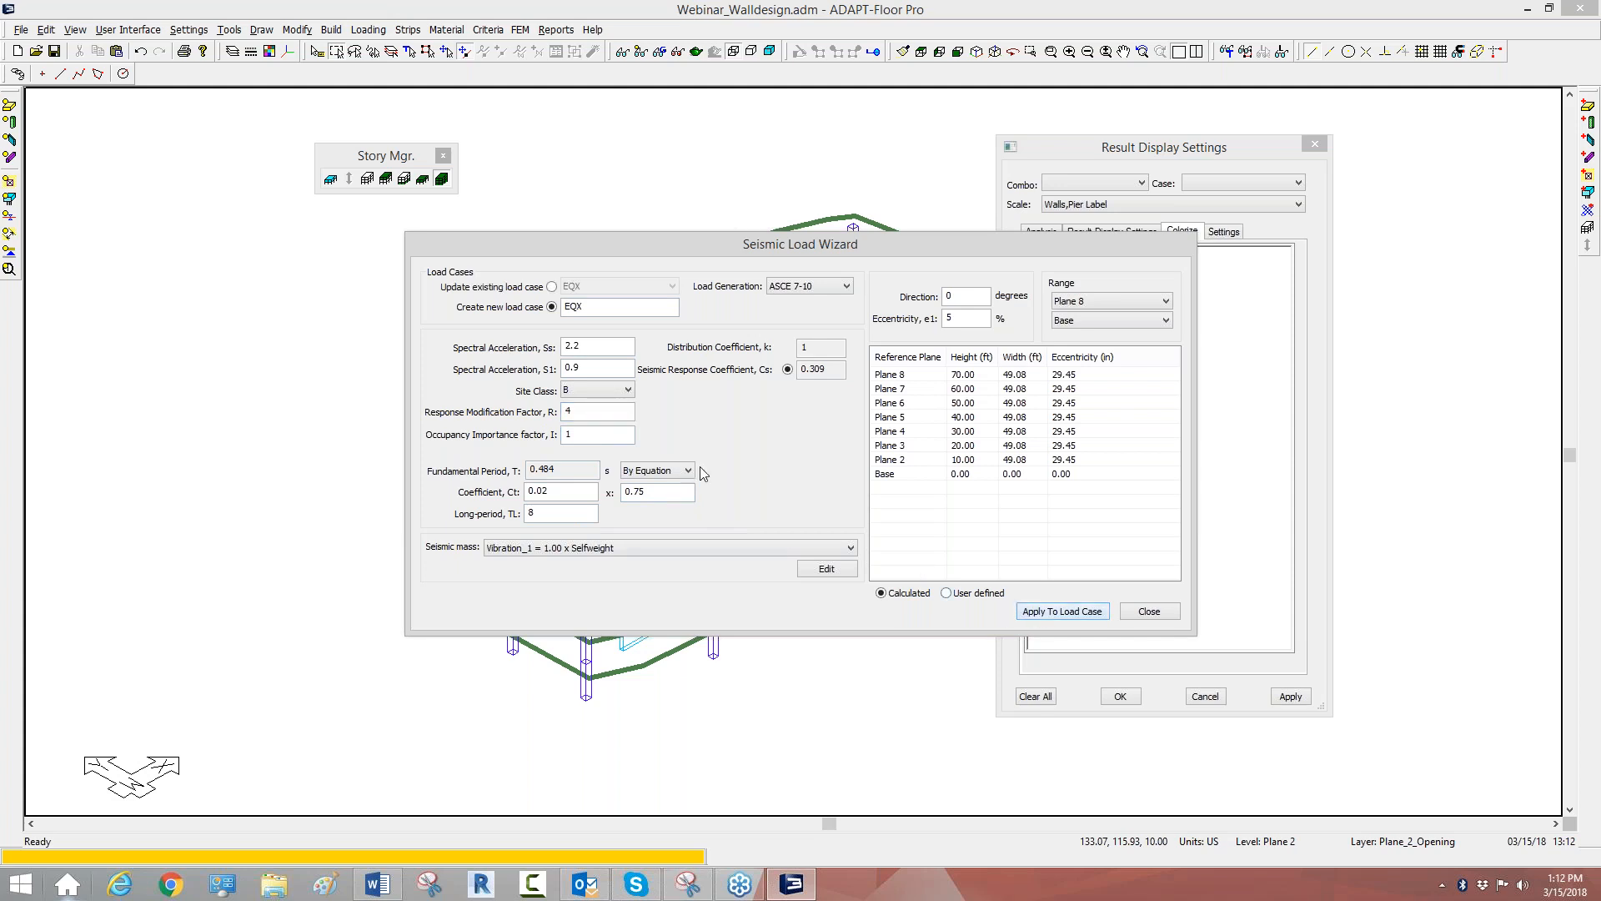
Create a second seismic load case EQY with a direction of 90 degrees and close the wizard.
{"action": "left_click", "coordinate": [621, 308]}
{"action": "key", "text": "BackSpace"}
{"action": "type", "text": "Y"}
{"action": "double_click", "coordinate": [956, 294]}
{"action": "type", "text": "90"}
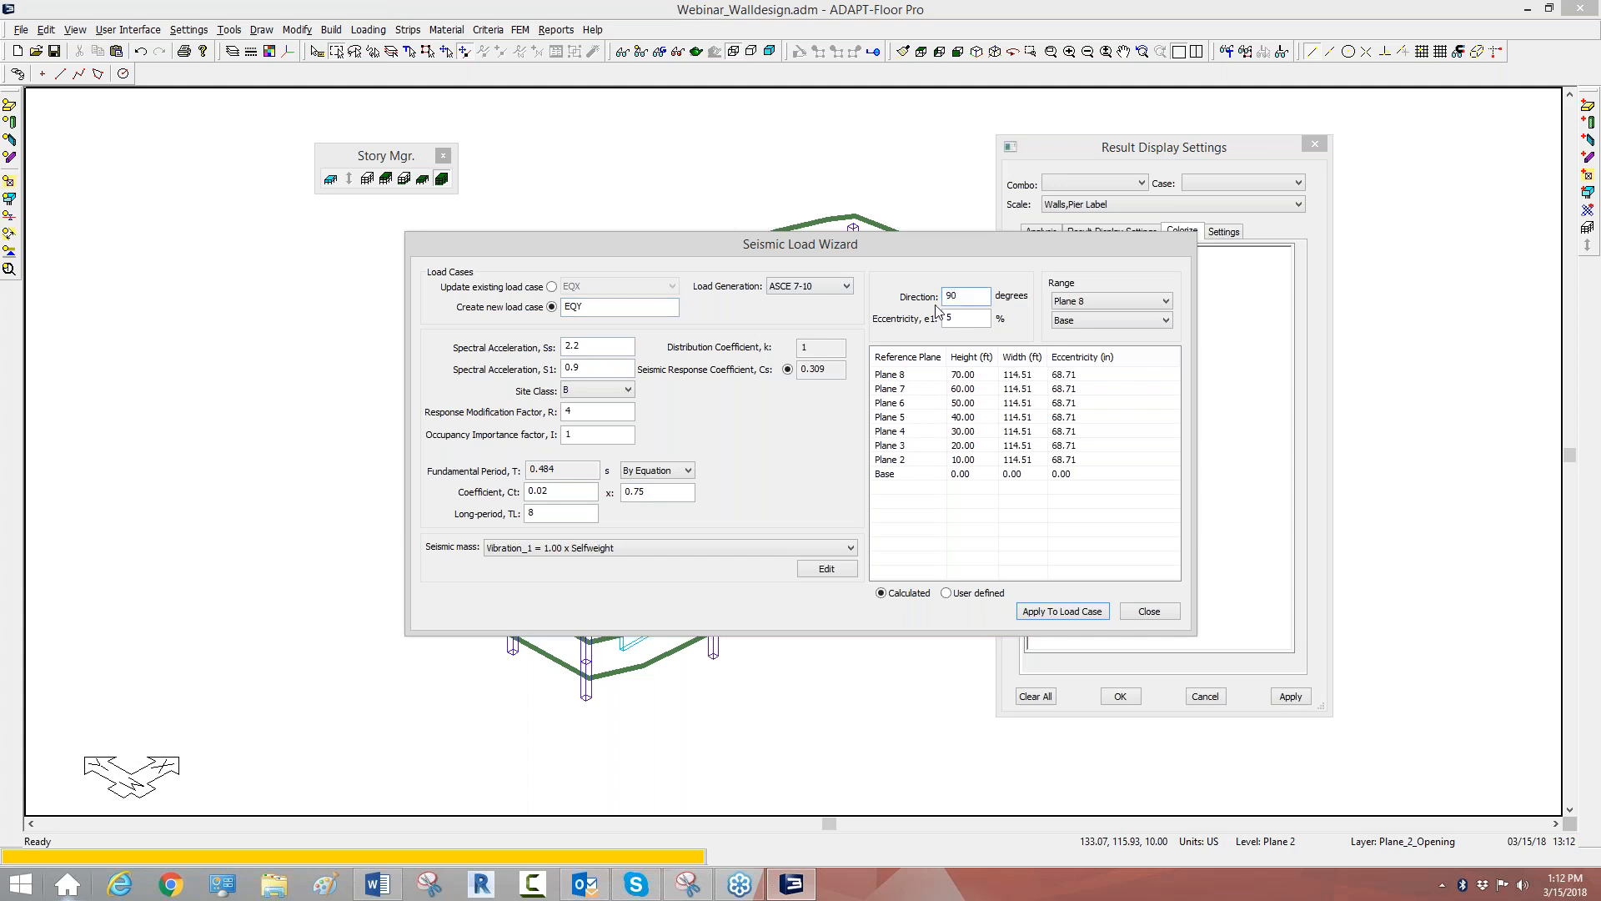
{"action": "left_click", "coordinate": [1030, 613]}
{"action": "left_click", "coordinate": [1148, 611]}
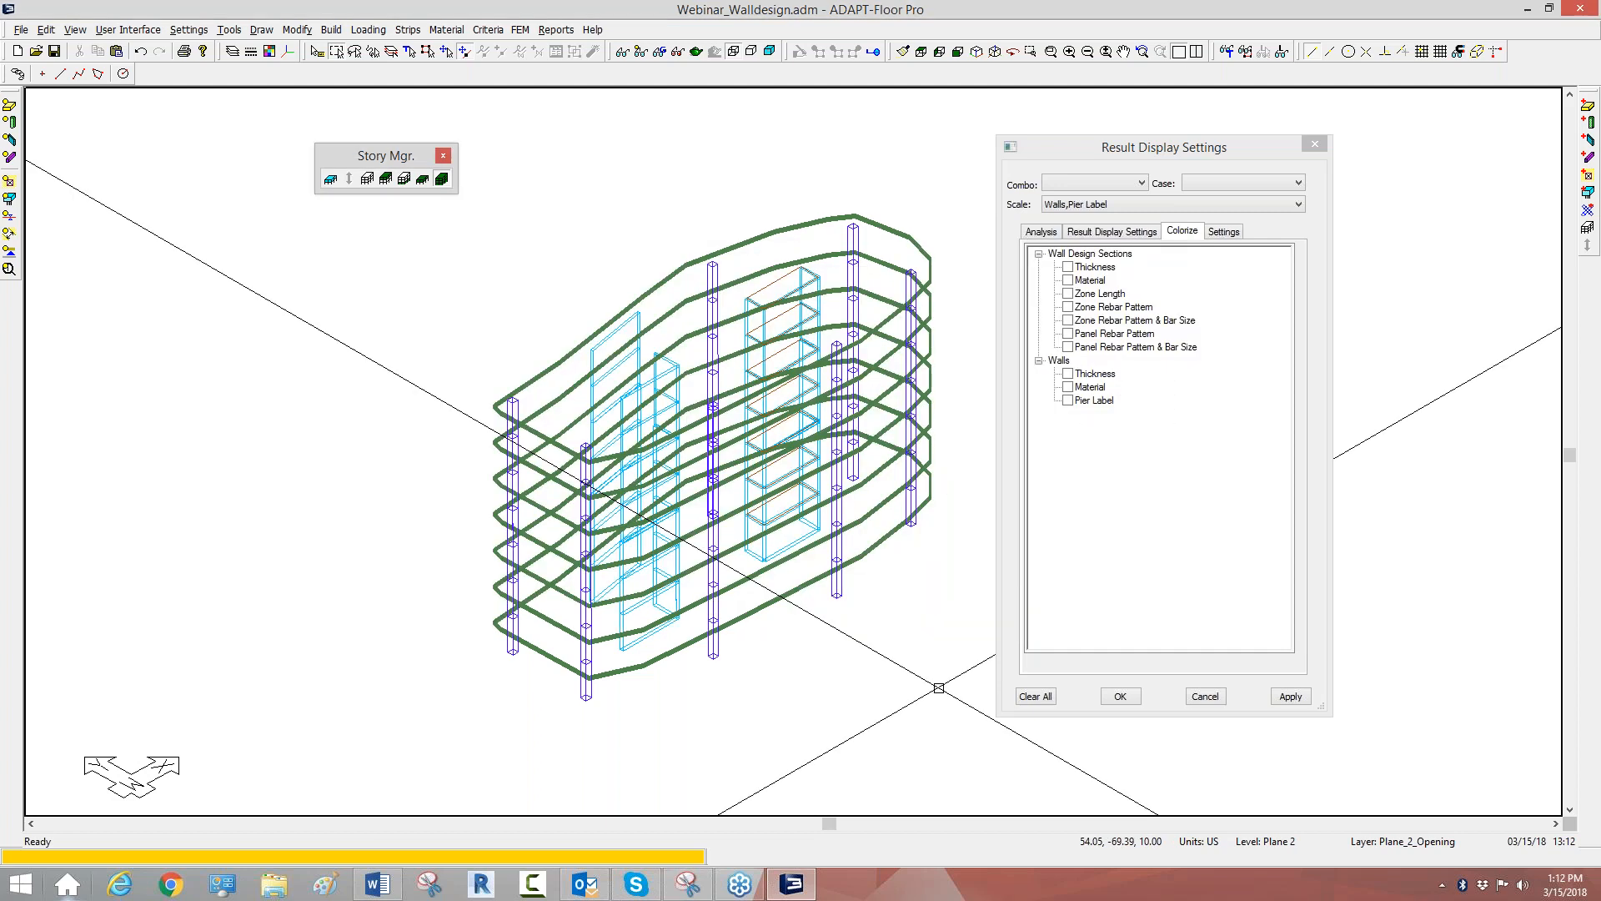
Review the building loads in the load case library and the load combination table without changing them.
{"action": "left_click", "coordinate": [367, 30]}
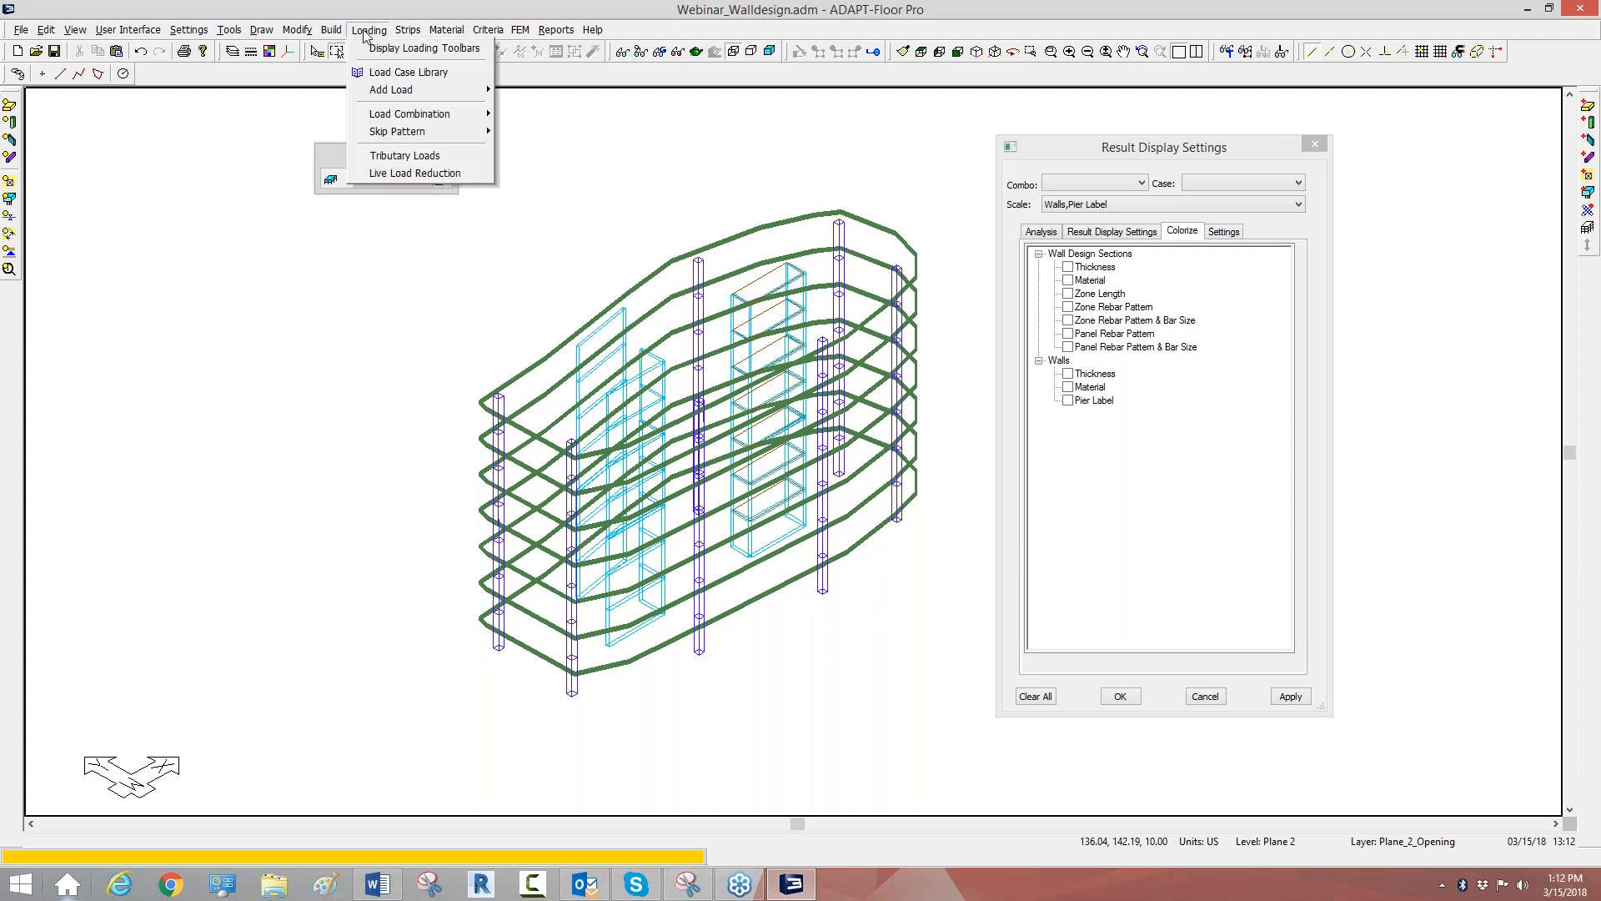
{"action": "left_click", "coordinate": [380, 72]}
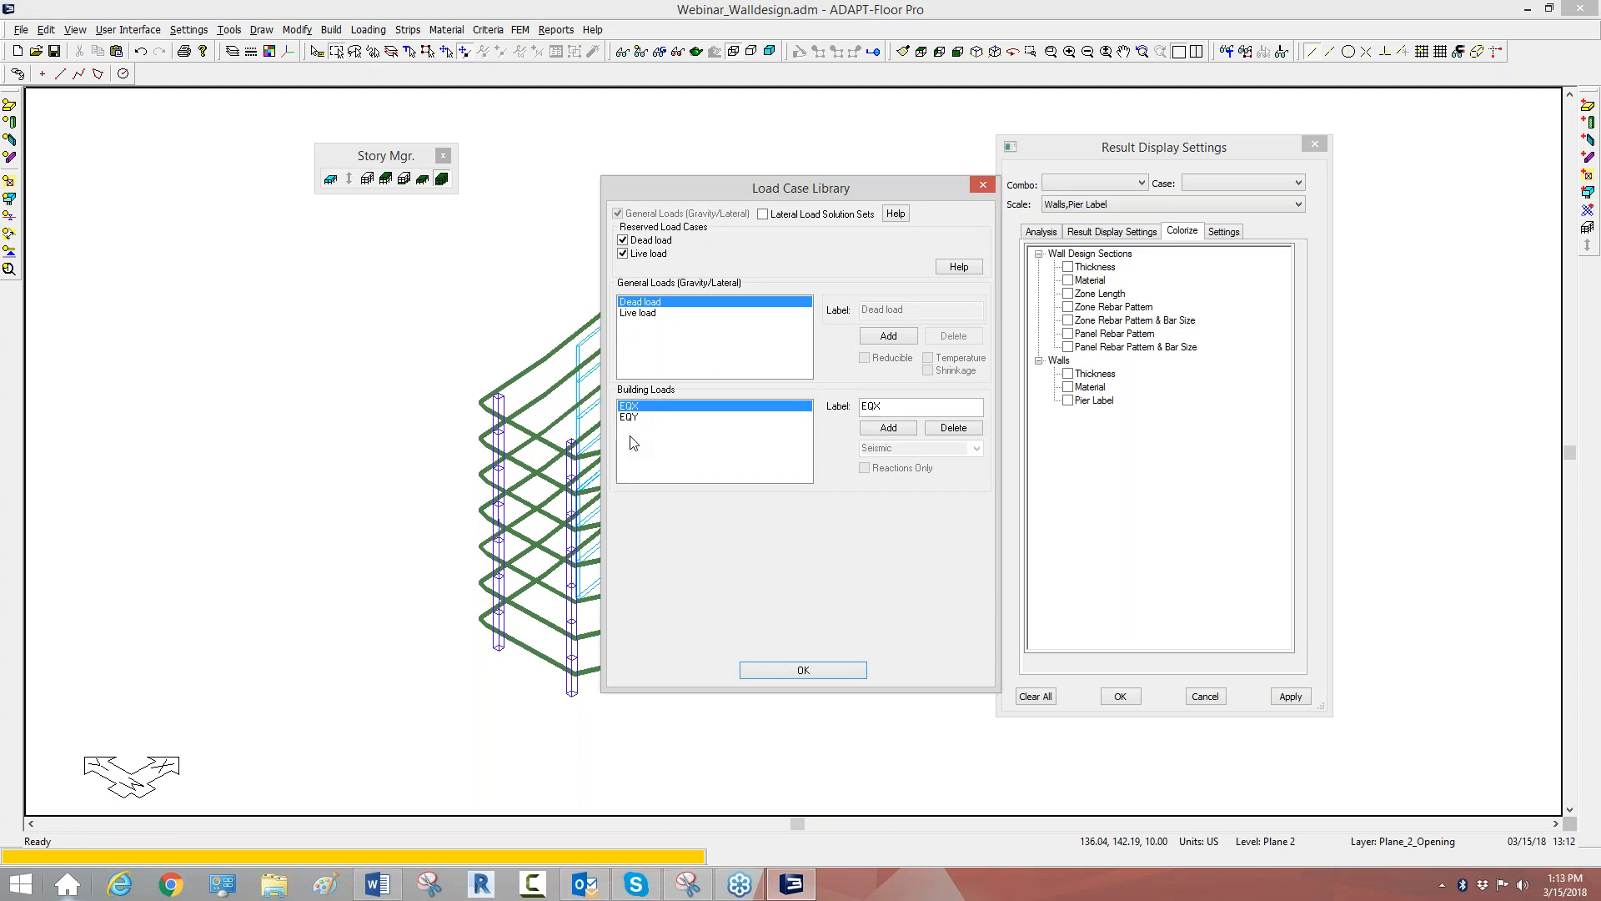
{"action": "left_click", "coordinate": [982, 187]}
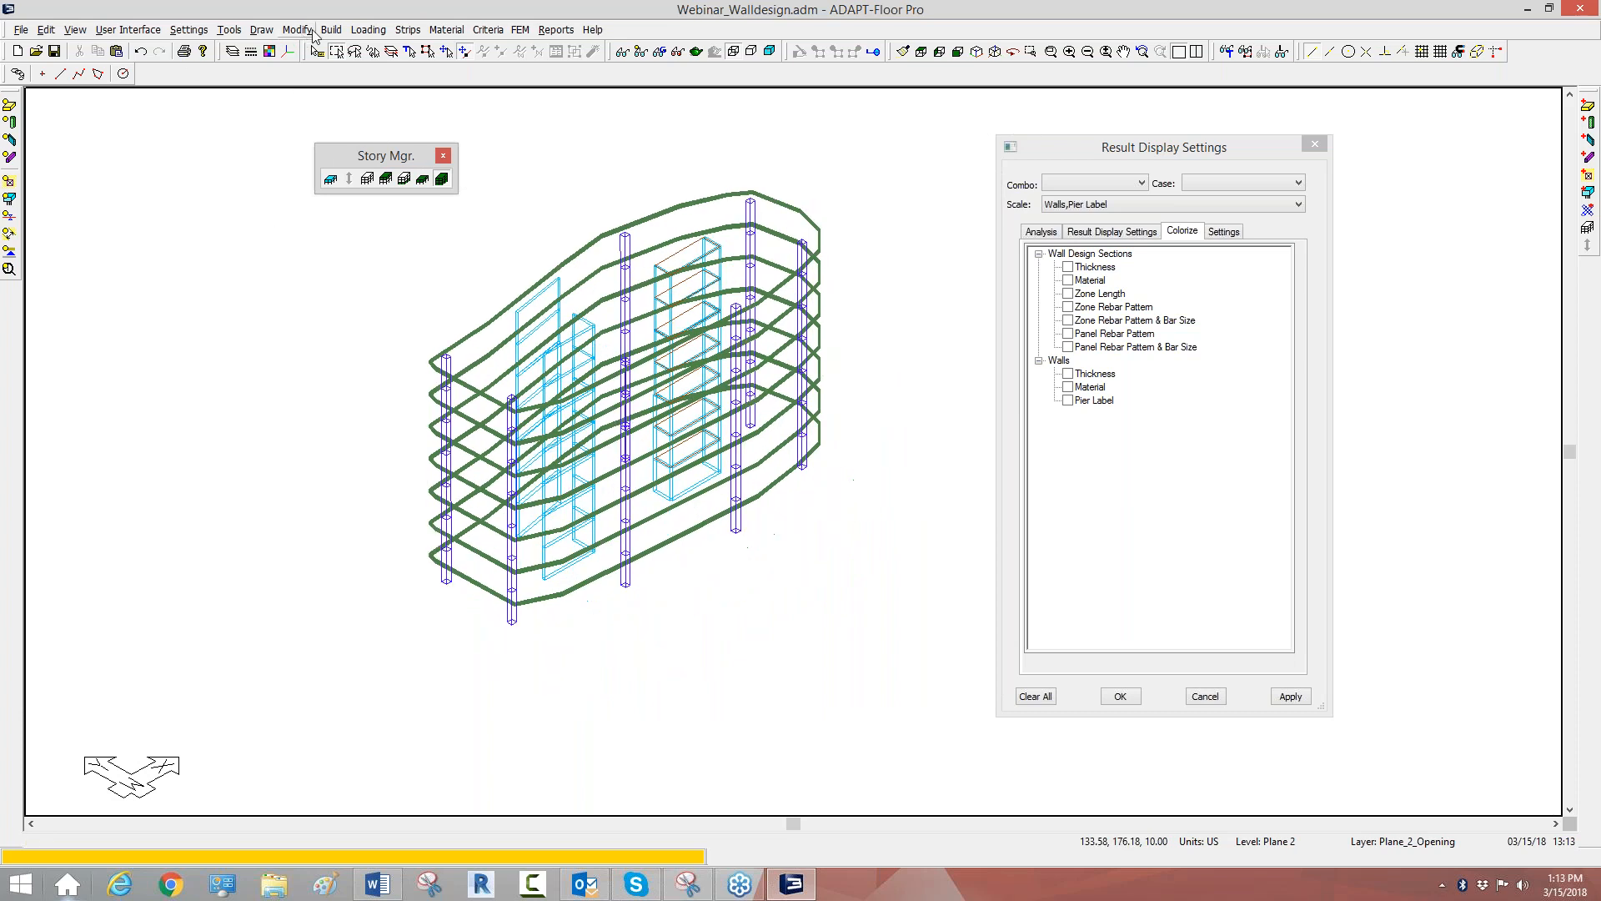
{"action": "left_click", "coordinate": [364, 31]}
{"action": "mouse_move", "coordinate": [381, 117]}
{"action": "left_click", "coordinate": [524, 118]}
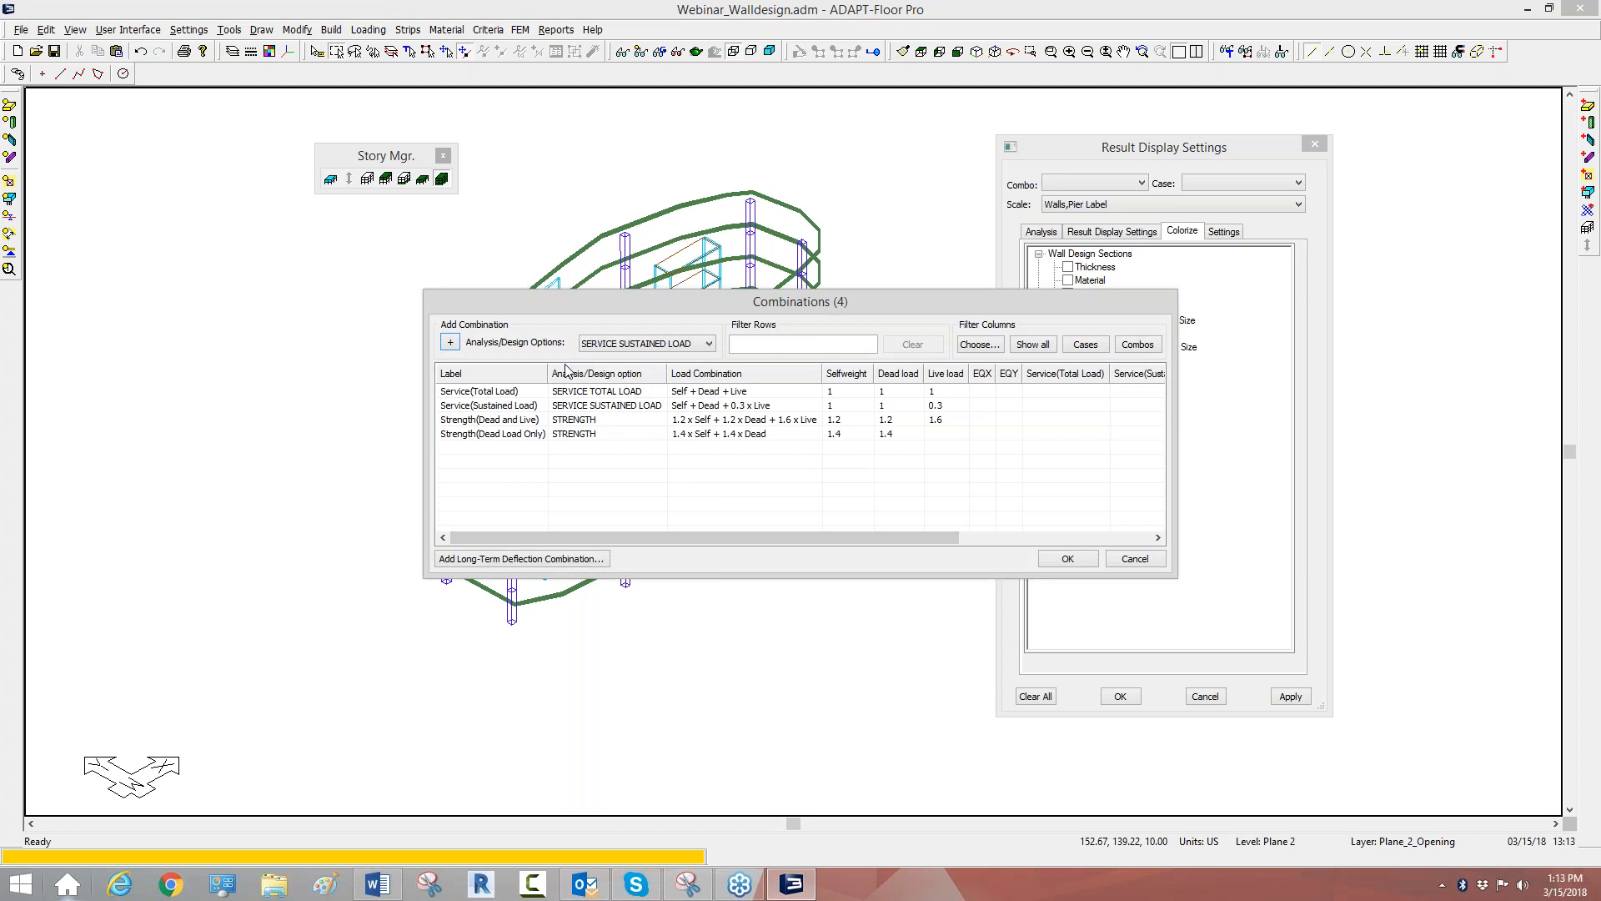
{"action": "left_click", "coordinate": [1134, 558]}
Set the design code to ACI 2014/IBC 2015 in the design criteria.
{"action": "left_click", "coordinate": [487, 29]}
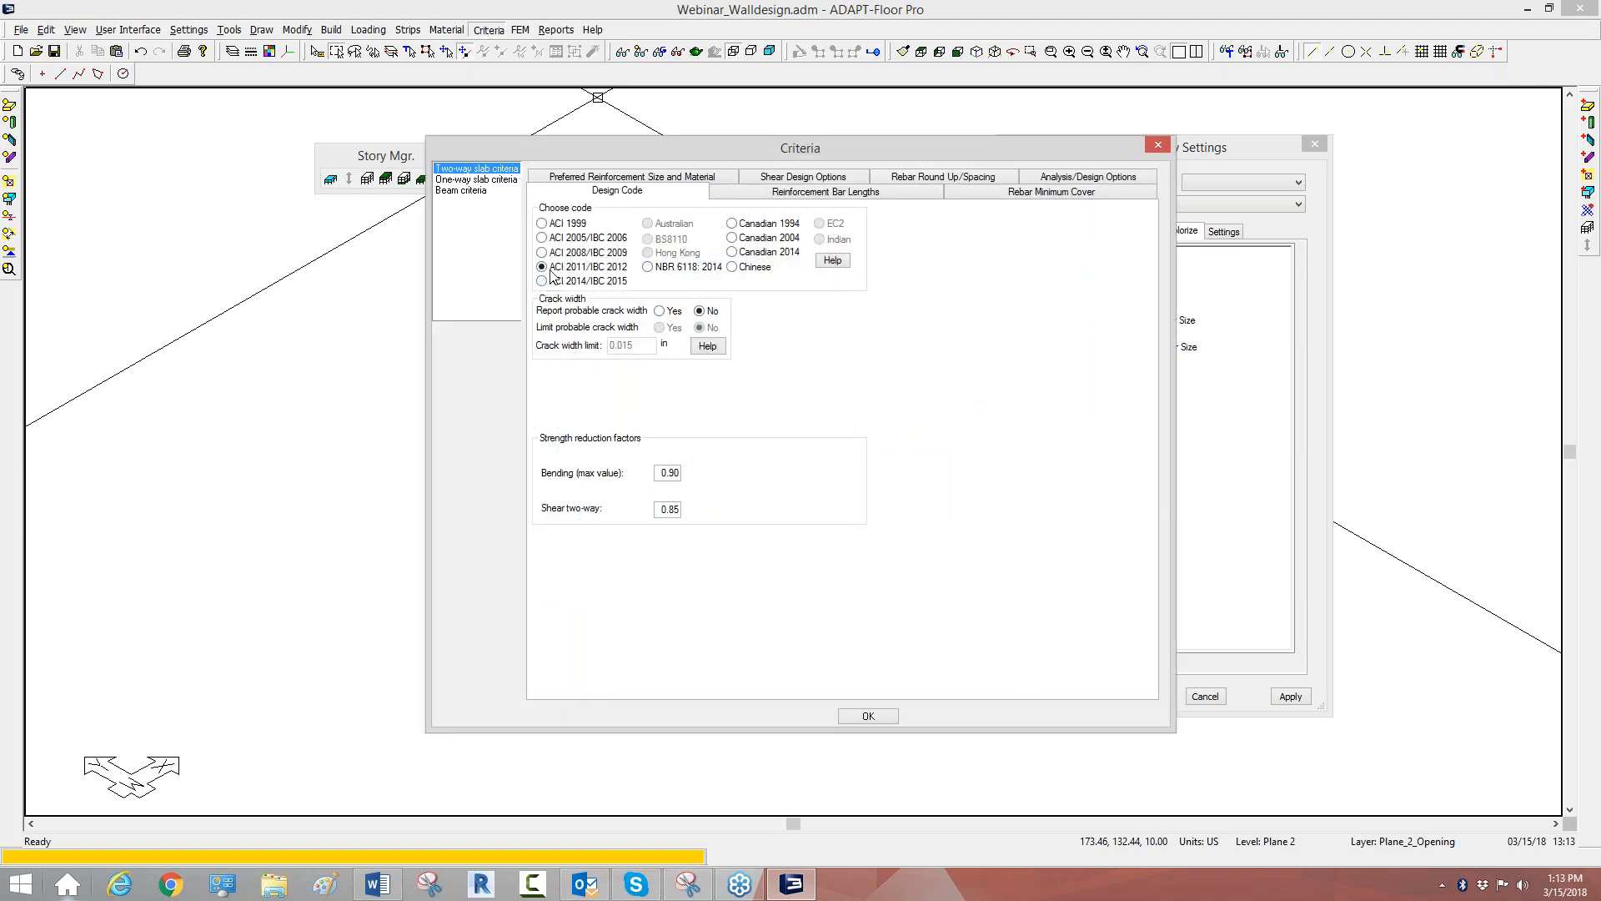
{"action": "left_click", "coordinate": [544, 281]}
{"action": "left_click", "coordinate": [868, 715]}
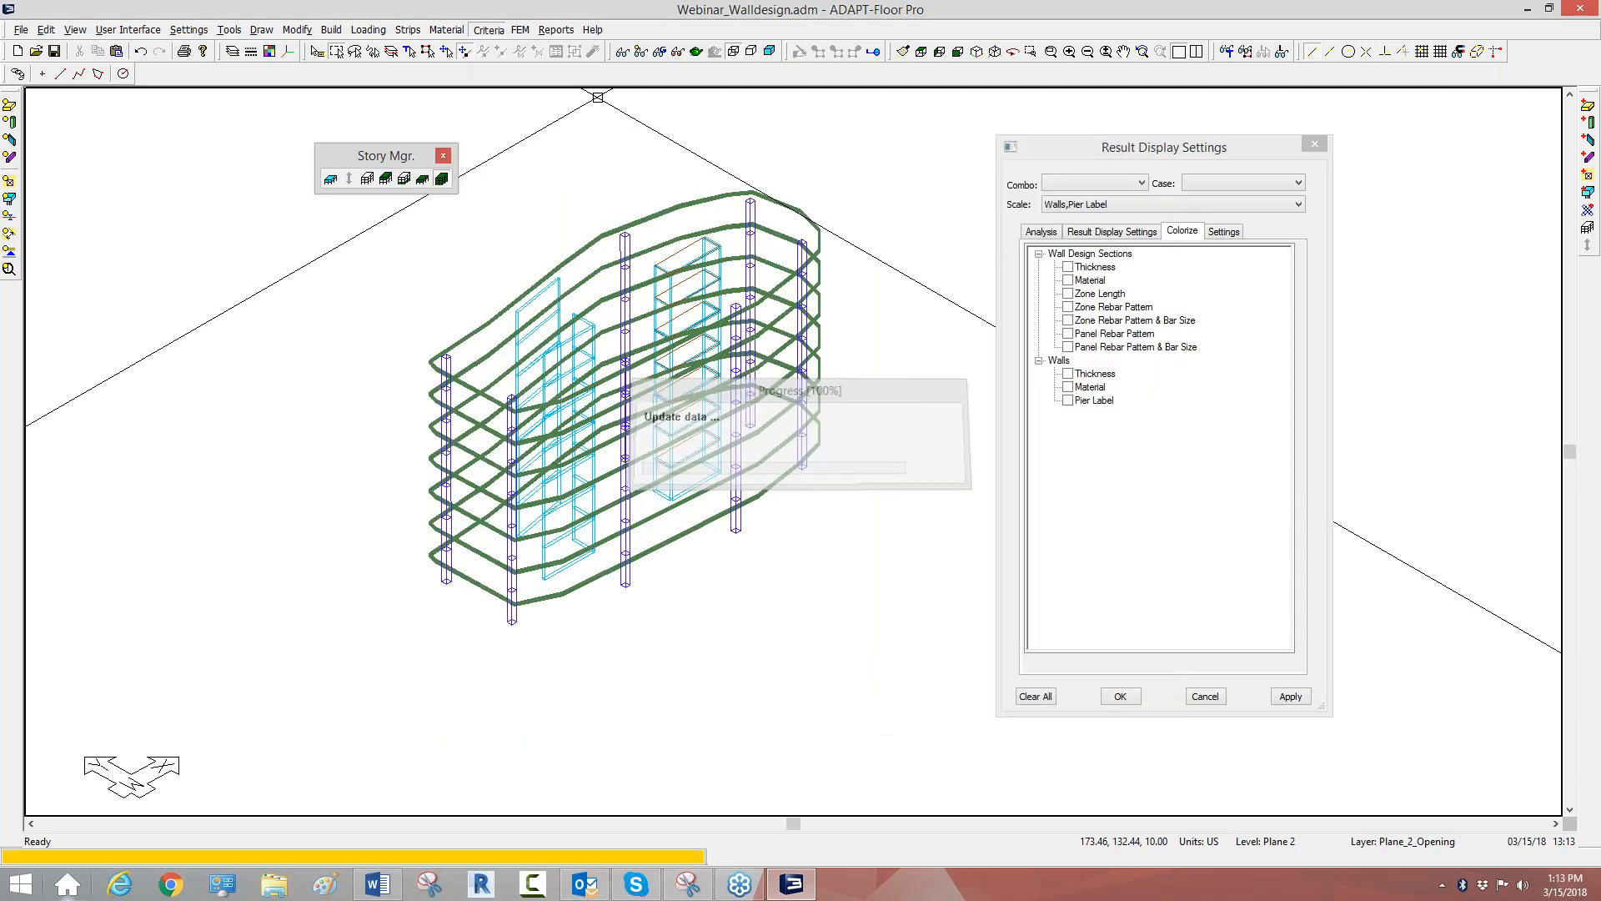
Examine the design options and load factors of the existing load combinations.
{"action": "left_click", "coordinate": [369, 29]}
{"action": "mouse_move", "coordinate": [398, 115]}
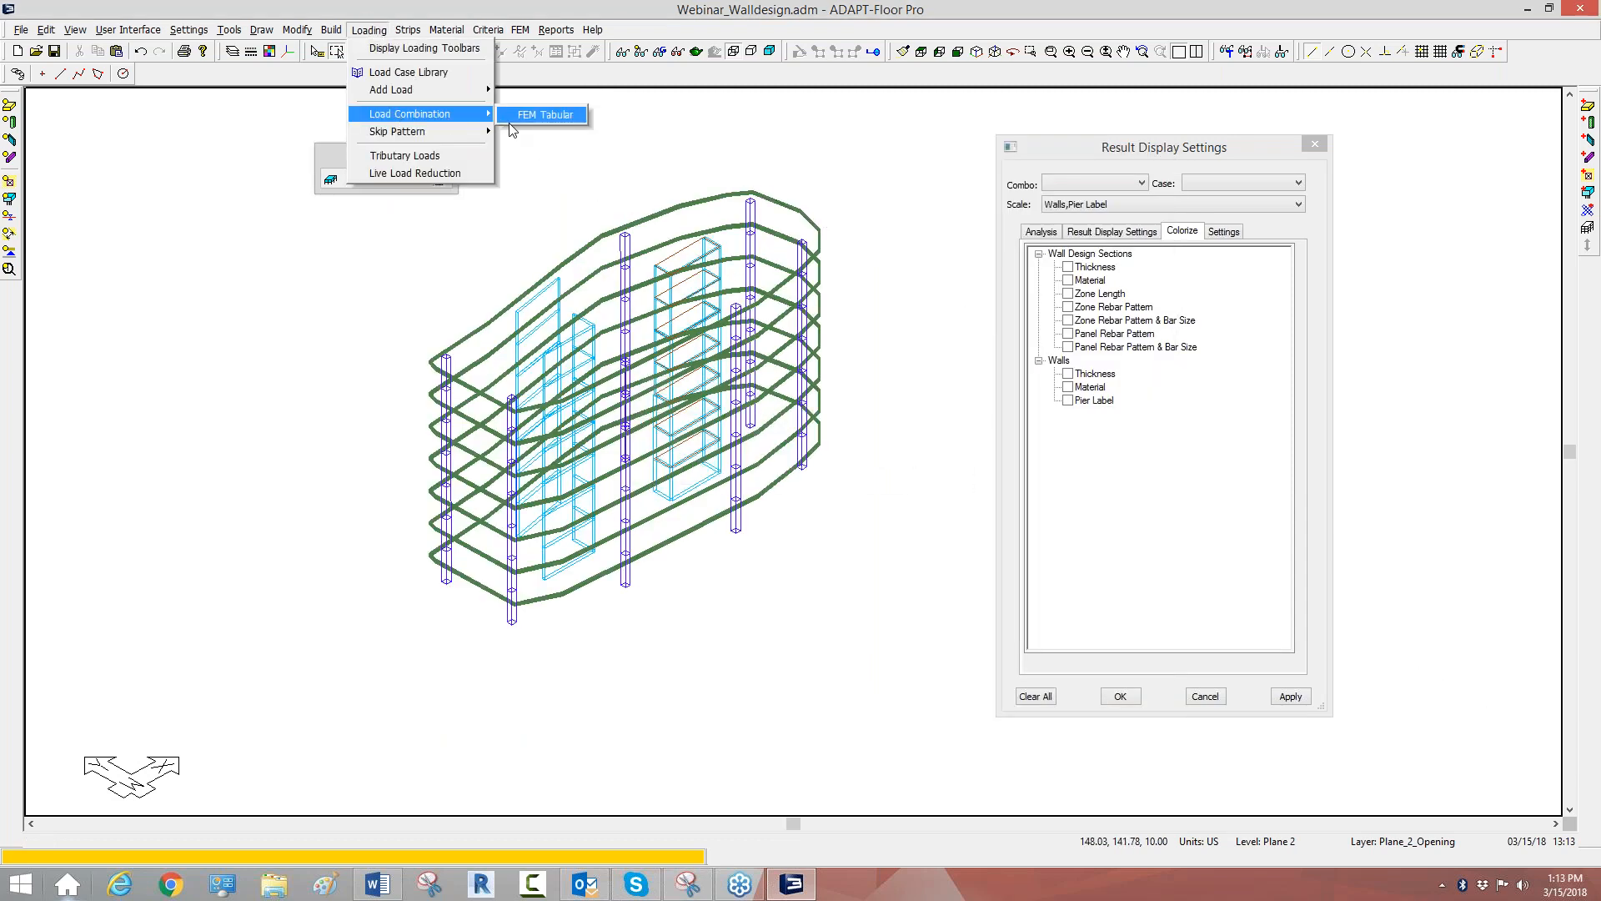
{"action": "left_click", "coordinate": [534, 115]}
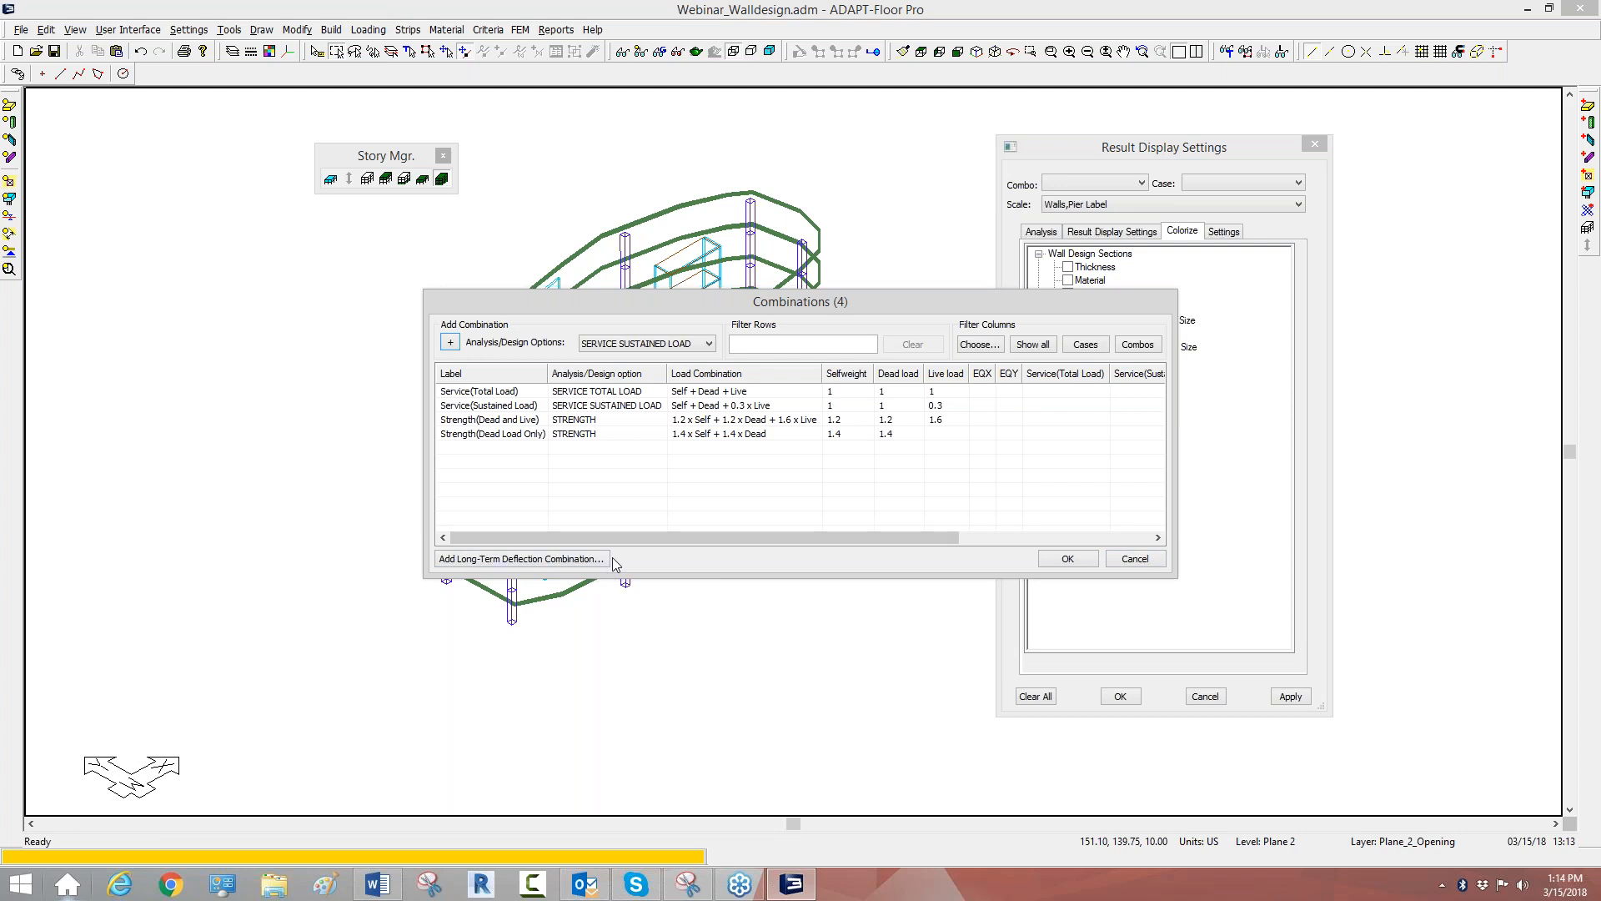
{"action": "left_click", "coordinate": [1134, 561]}
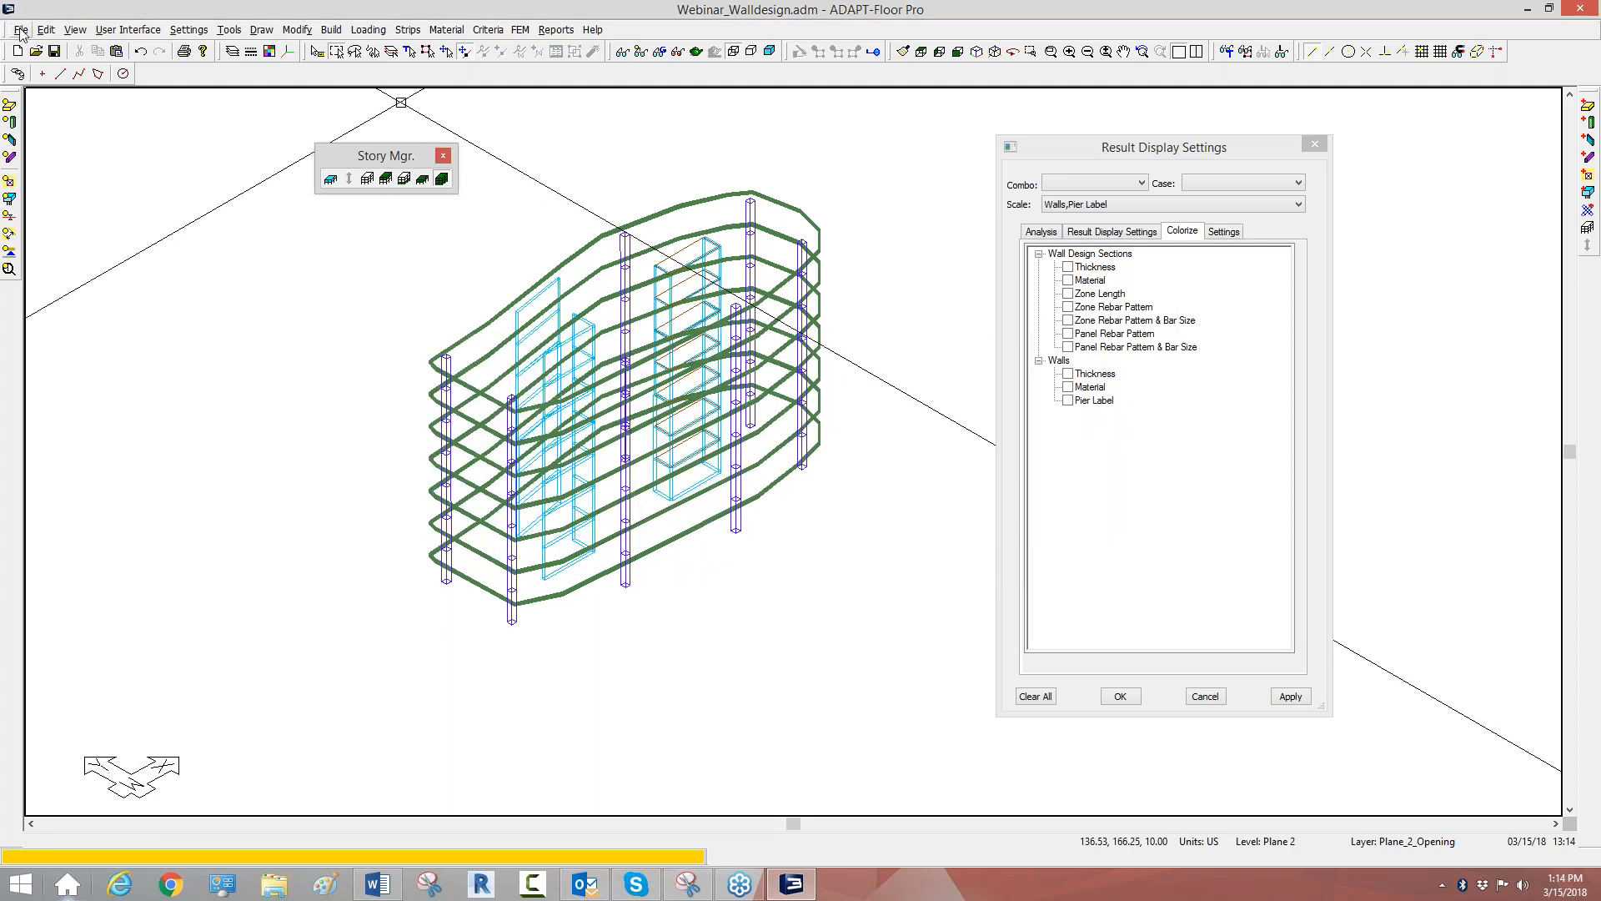
Choose the desktop file Master_Loading_ACI.INP for a generic ADAPT file import.
{"action": "left_click", "coordinate": [21, 30]}
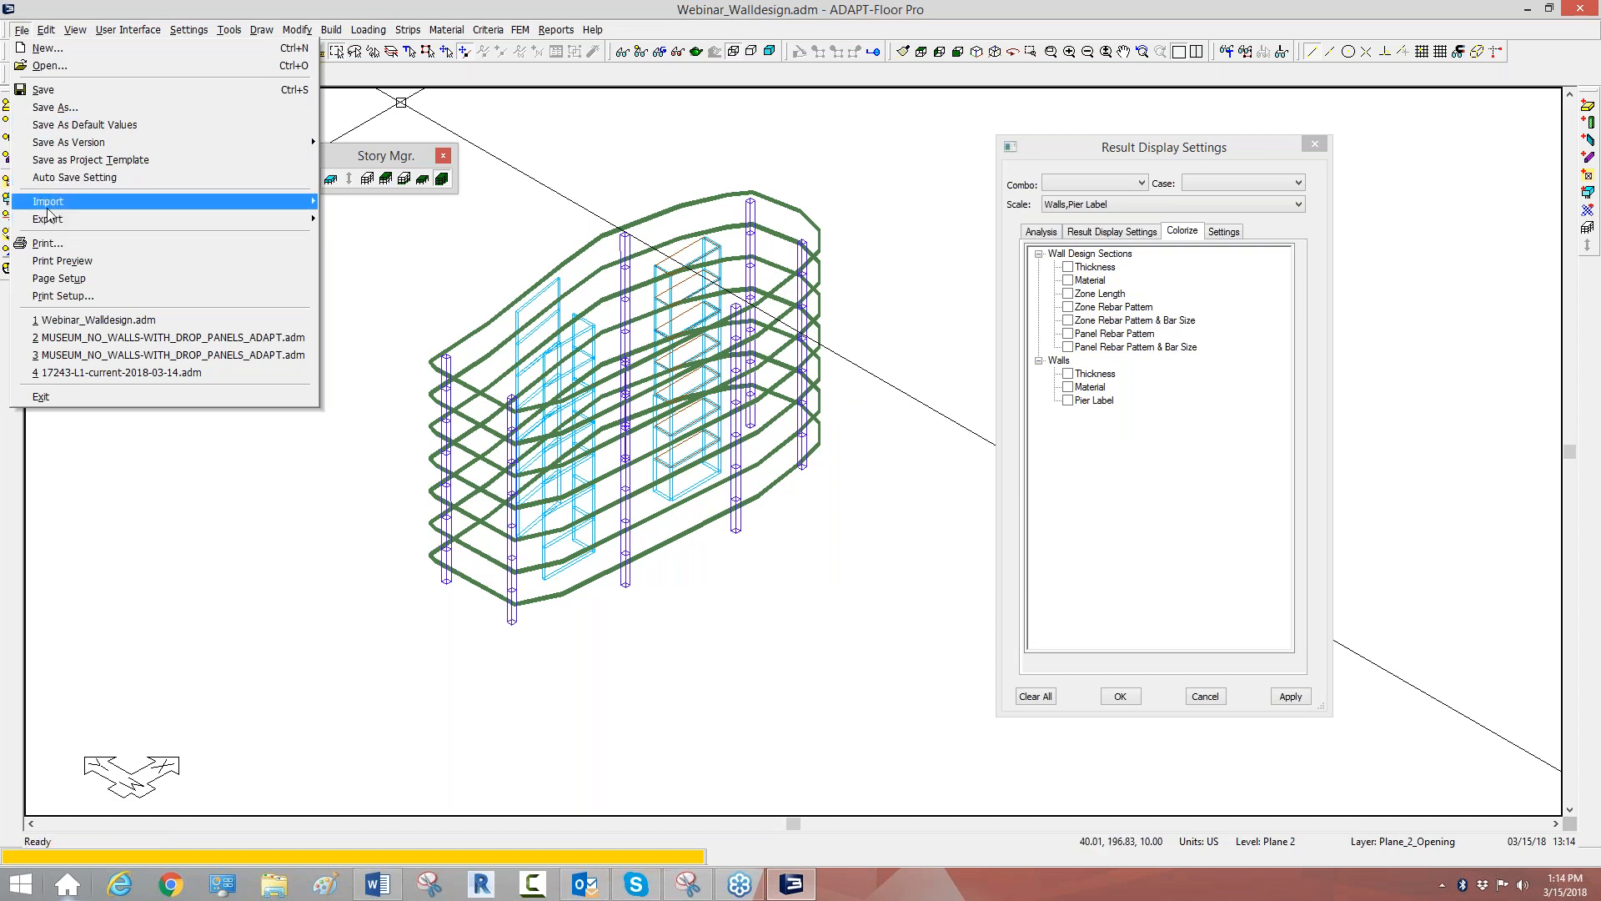
{"action": "mouse_move", "coordinate": [50, 204]}
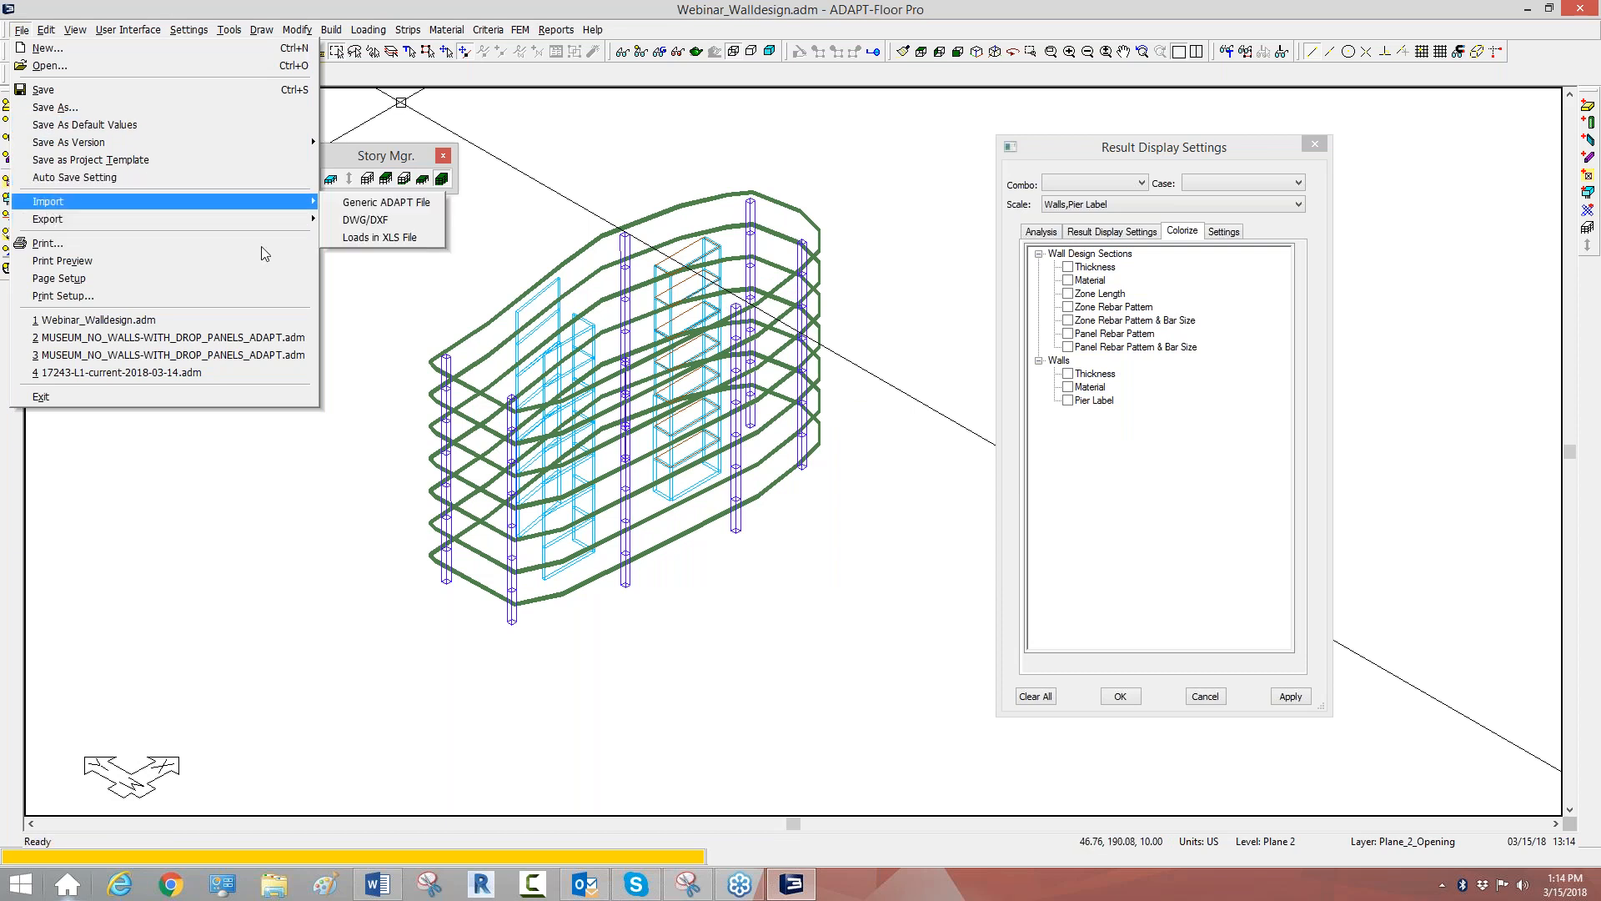
{"action": "left_click", "coordinate": [398, 207]}
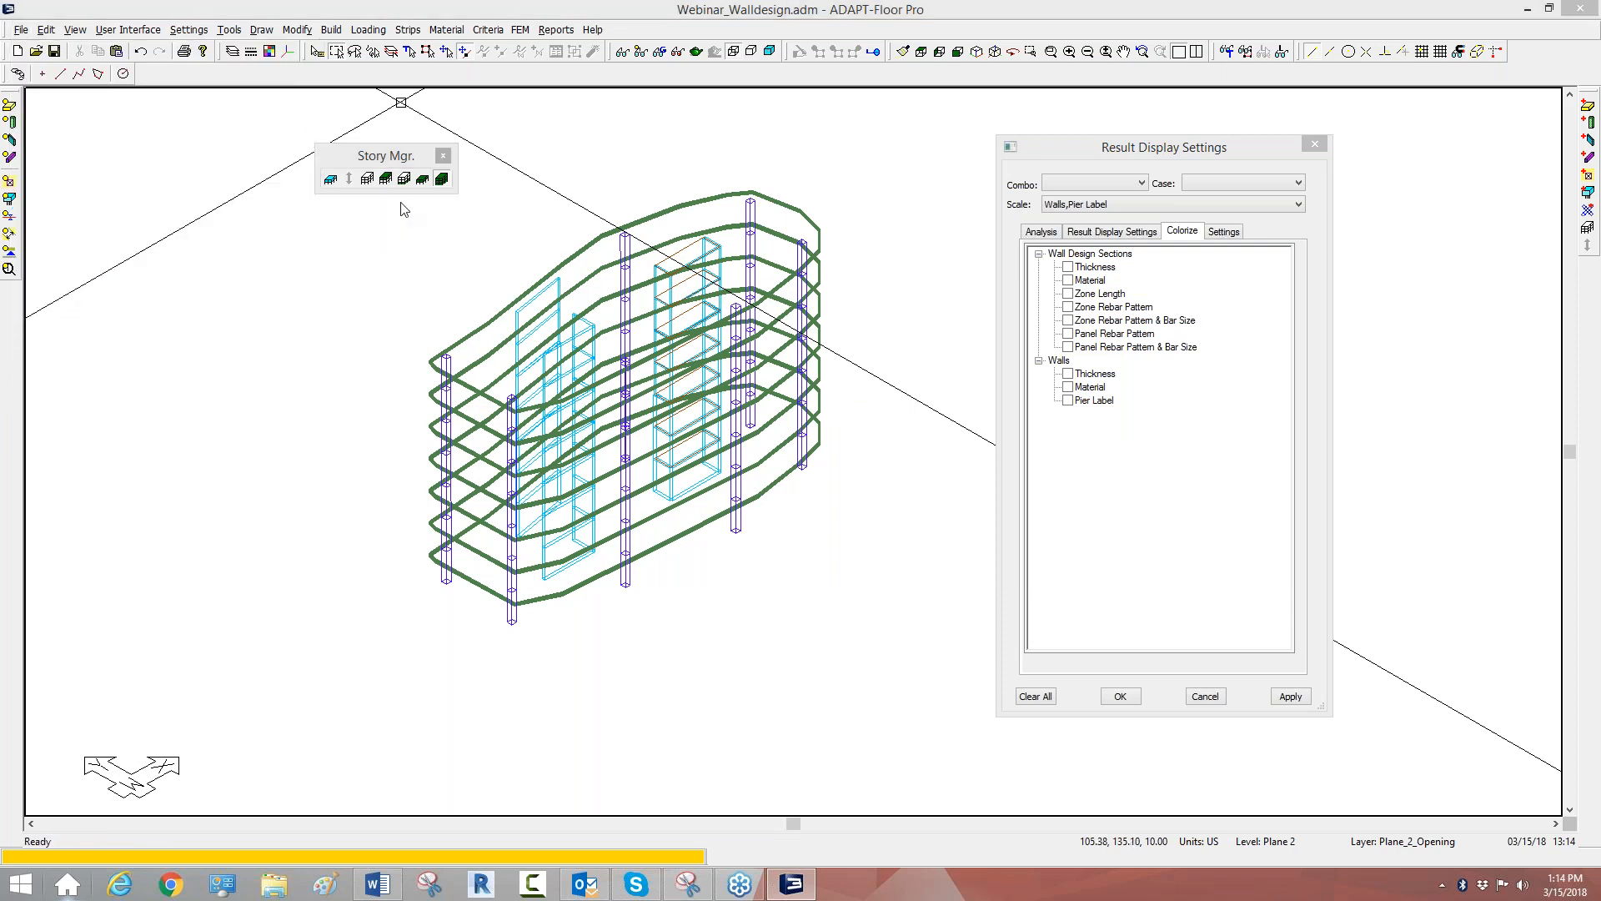
{"action": "left_click", "coordinate": [67, 136]}
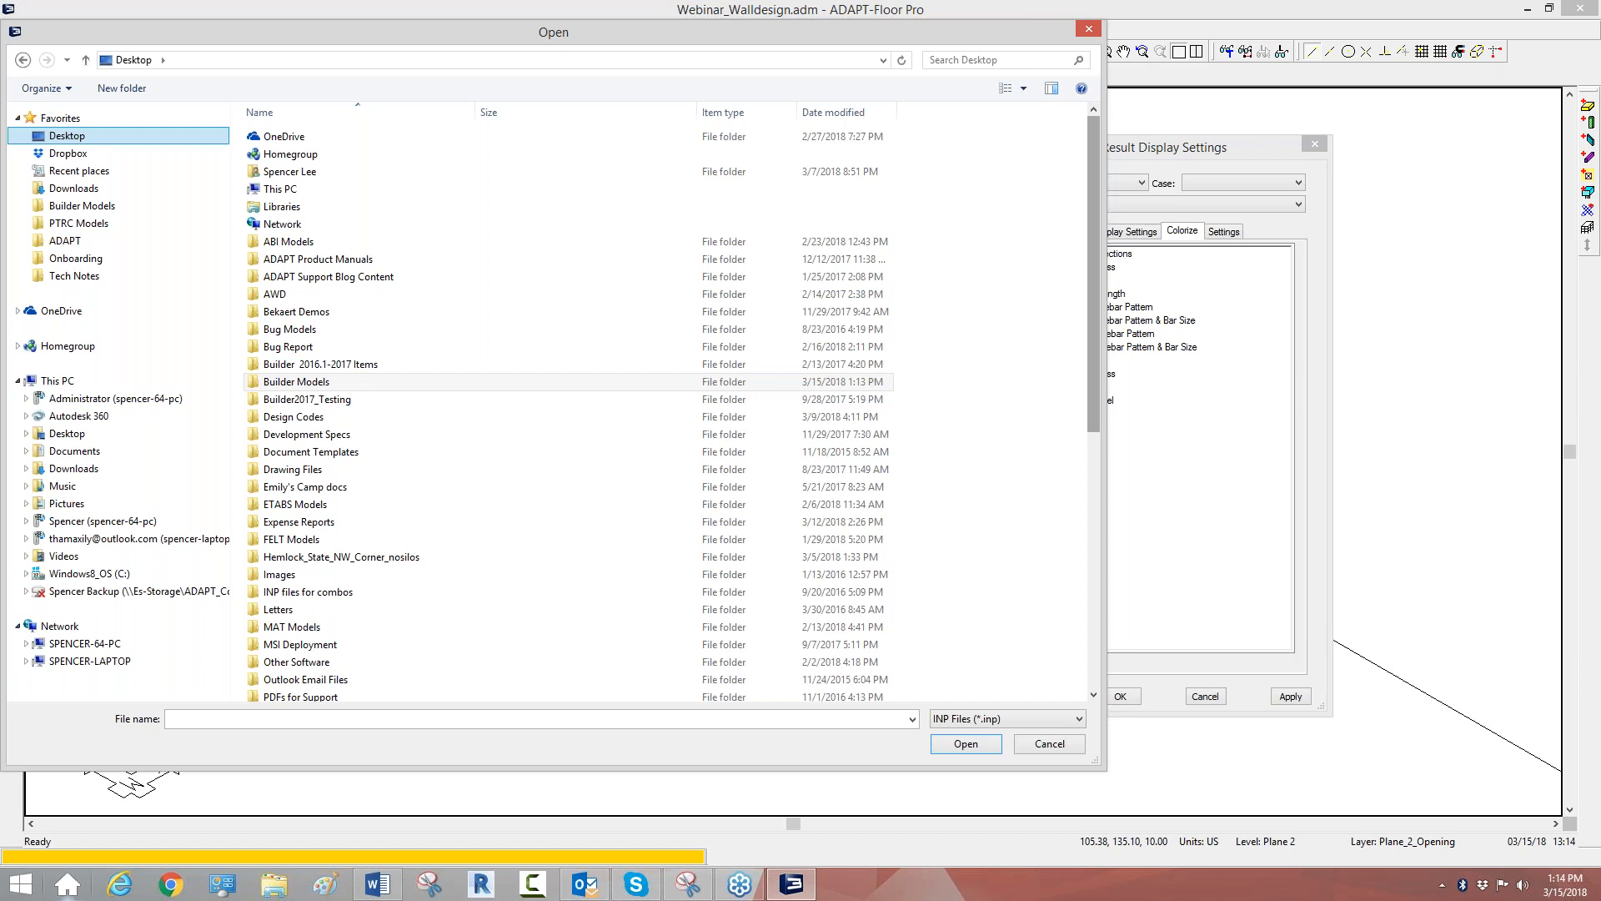
{"action": "scroll", "coordinate": [567, 412], "scroll_direction": "down", "scroll_amount": 9}
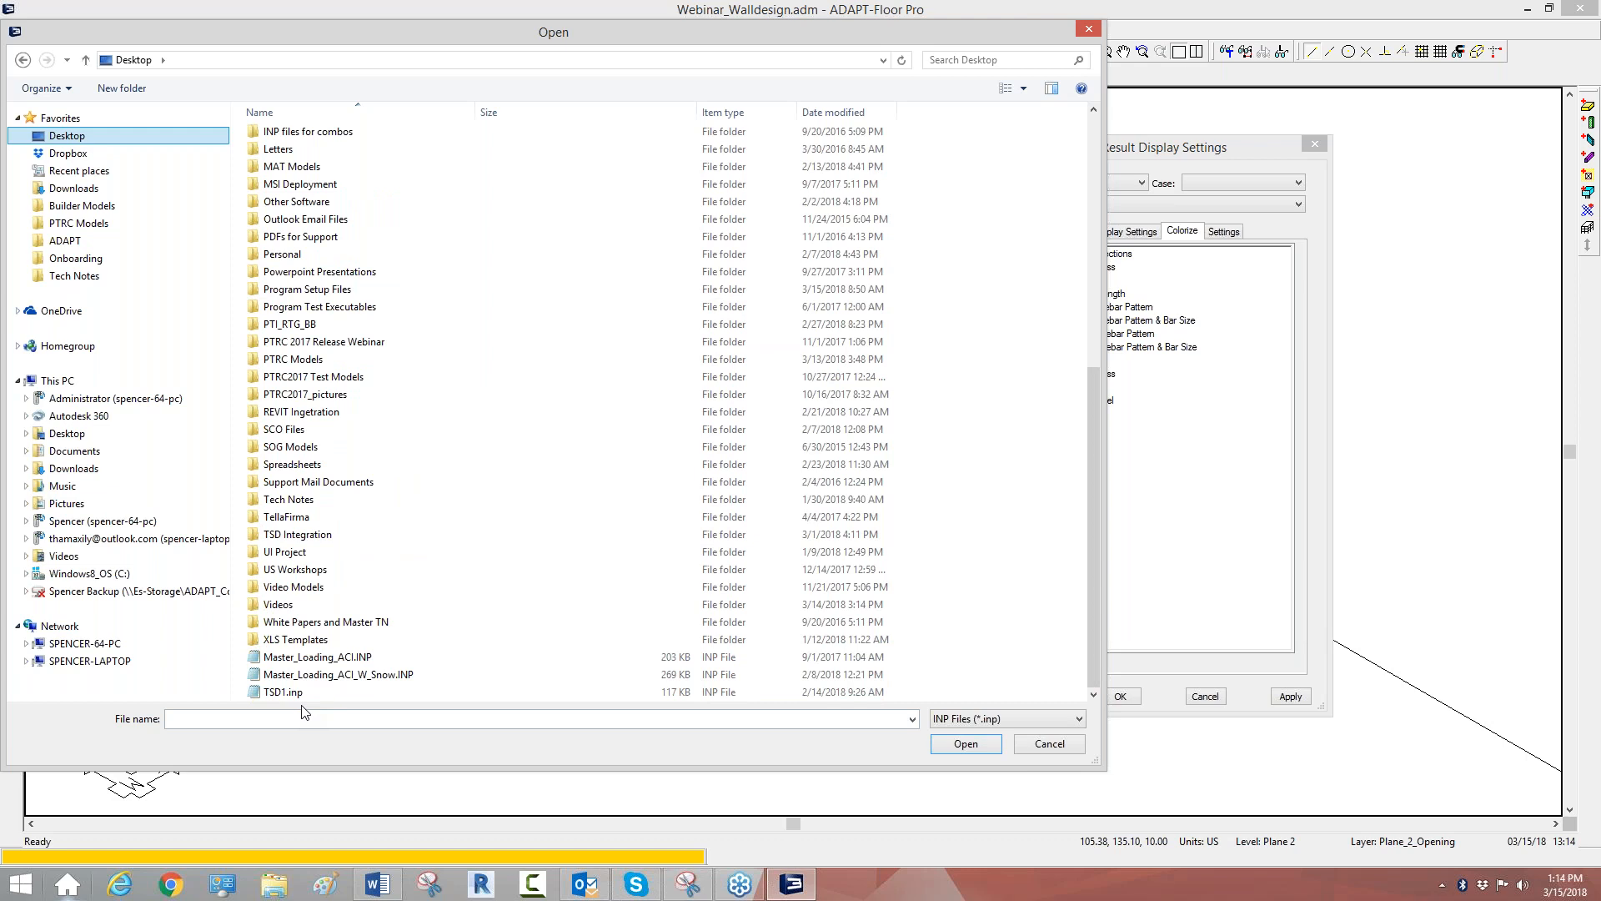
{"action": "left_click", "coordinate": [316, 659]}
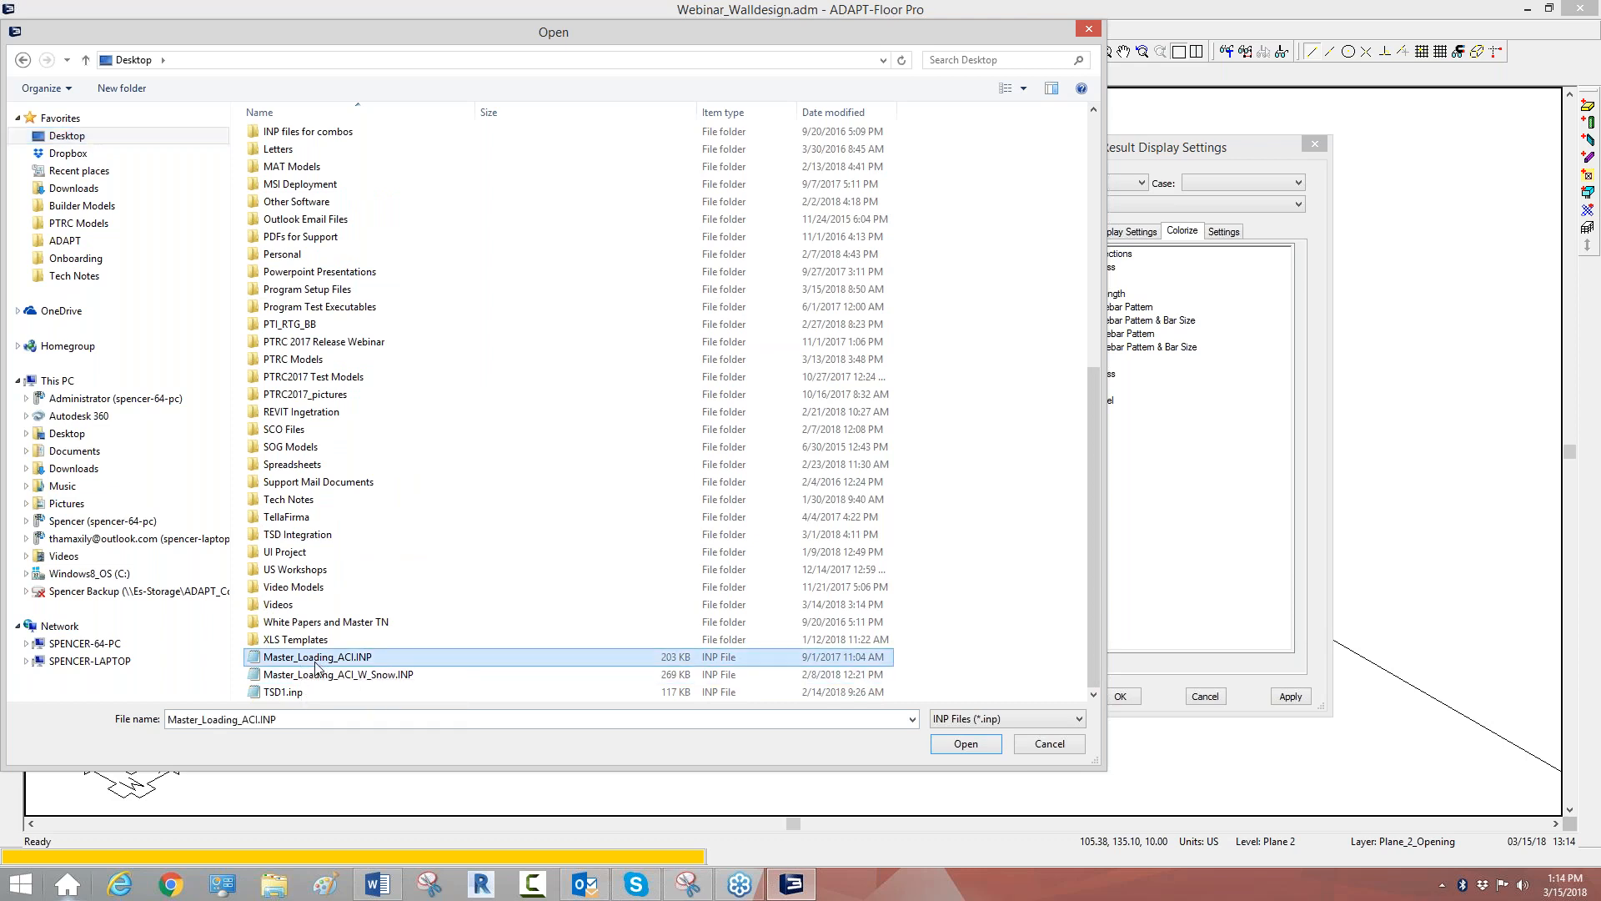
{"action": "double_click", "coordinate": [316, 659]}
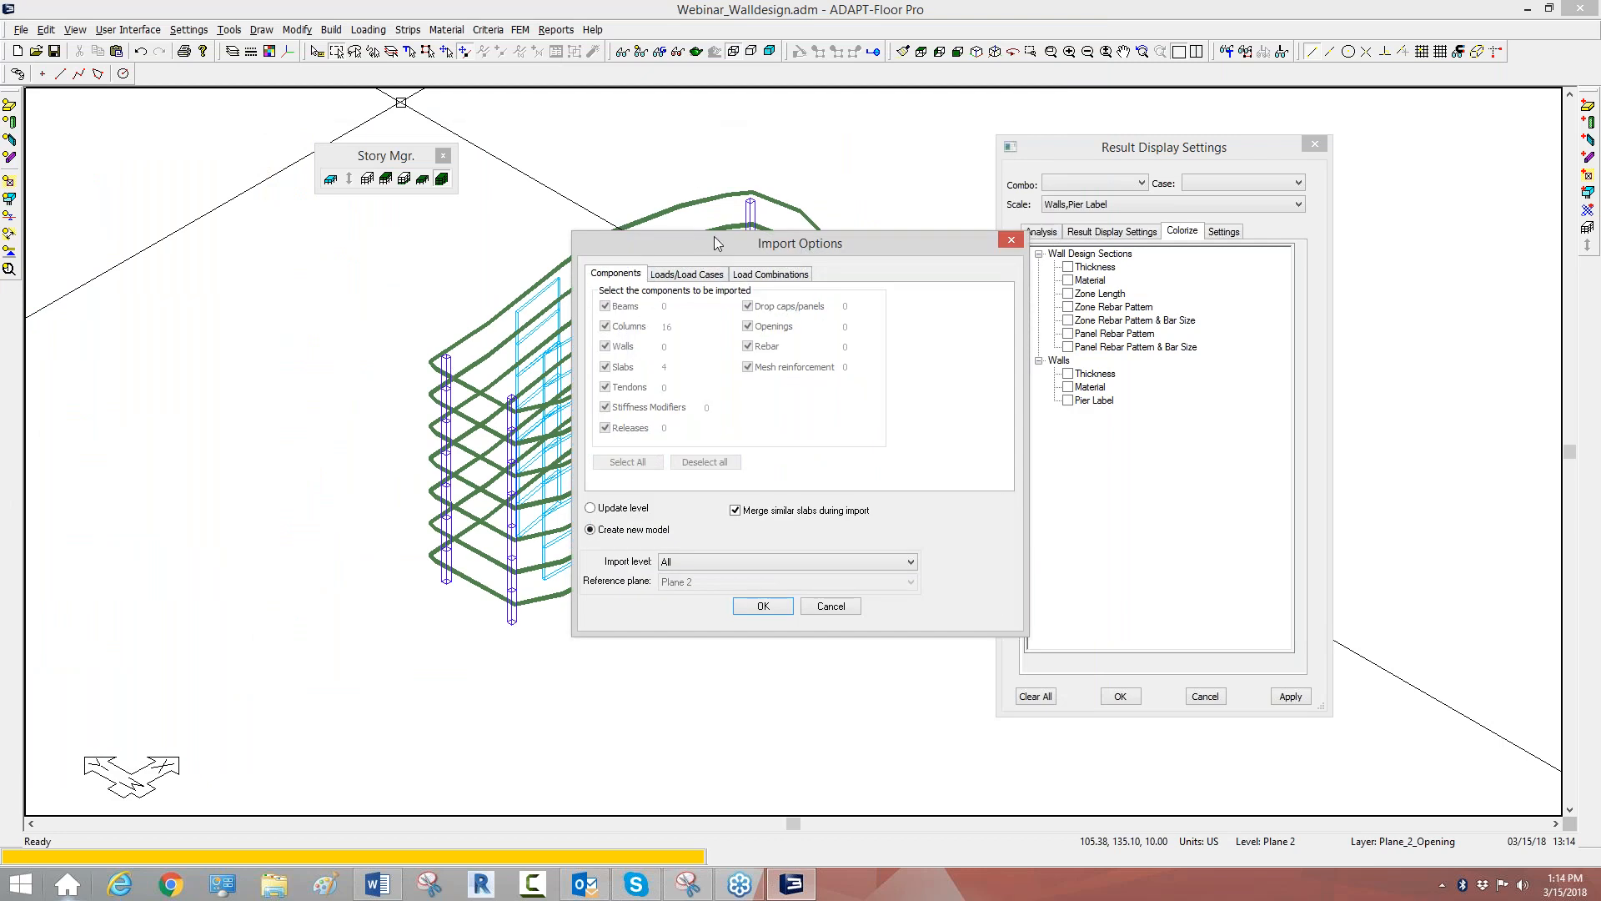
Set the import to update the level, without merging similar slabs and with all structural components deselected.
{"action": "left_click_drag", "start_coordinate": [713, 239], "coordinate": [221, 173]}
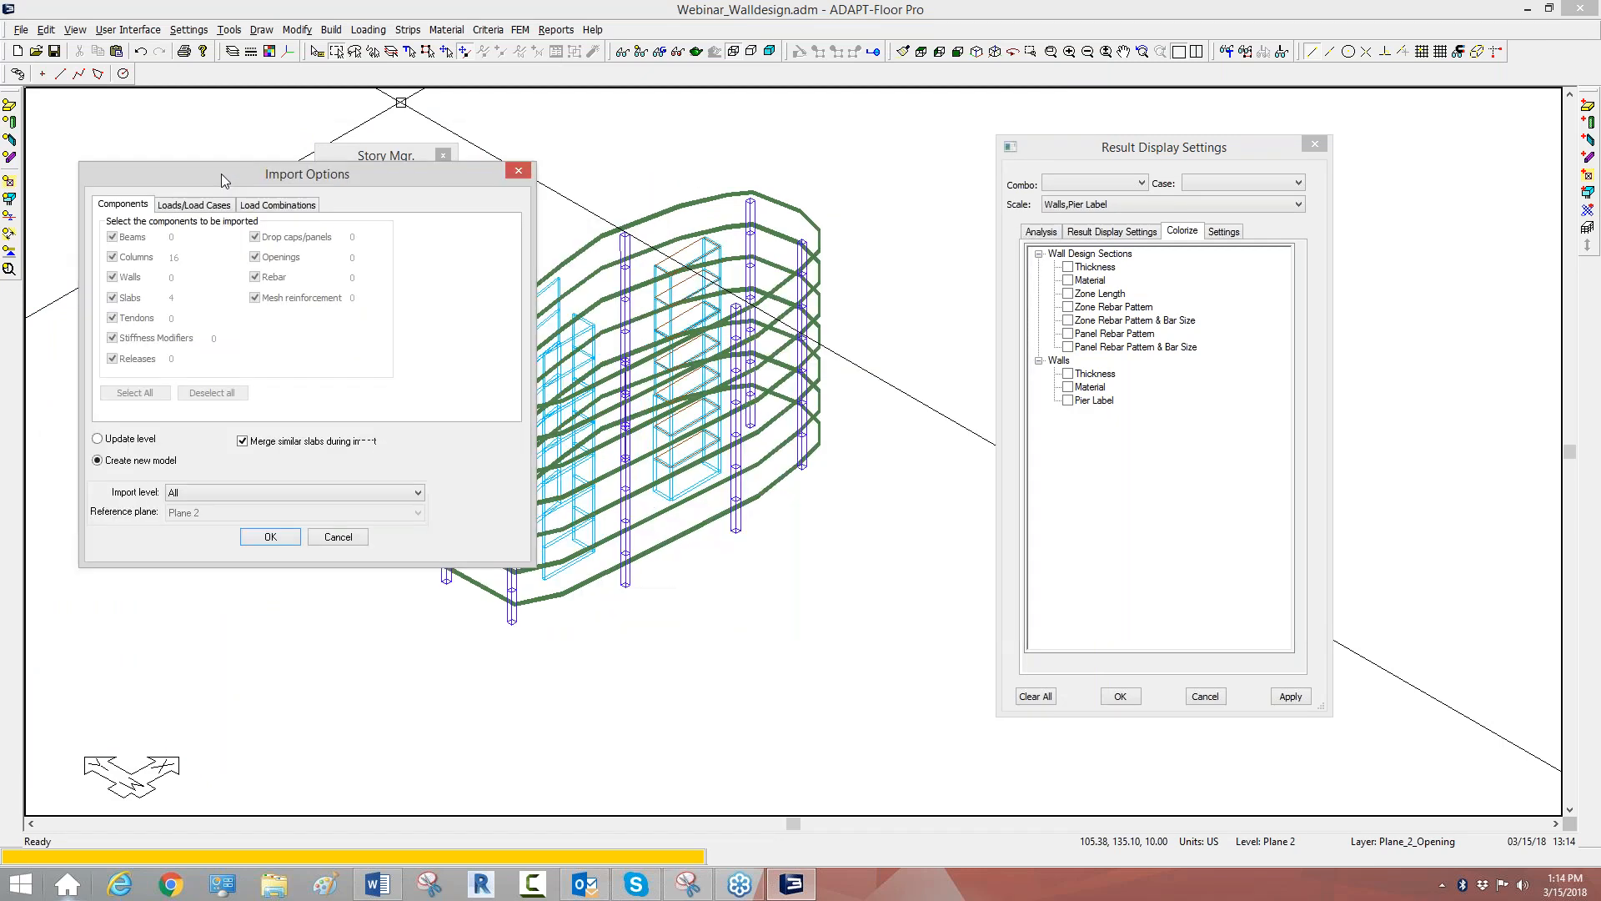
{"action": "left_click", "coordinate": [123, 442]}
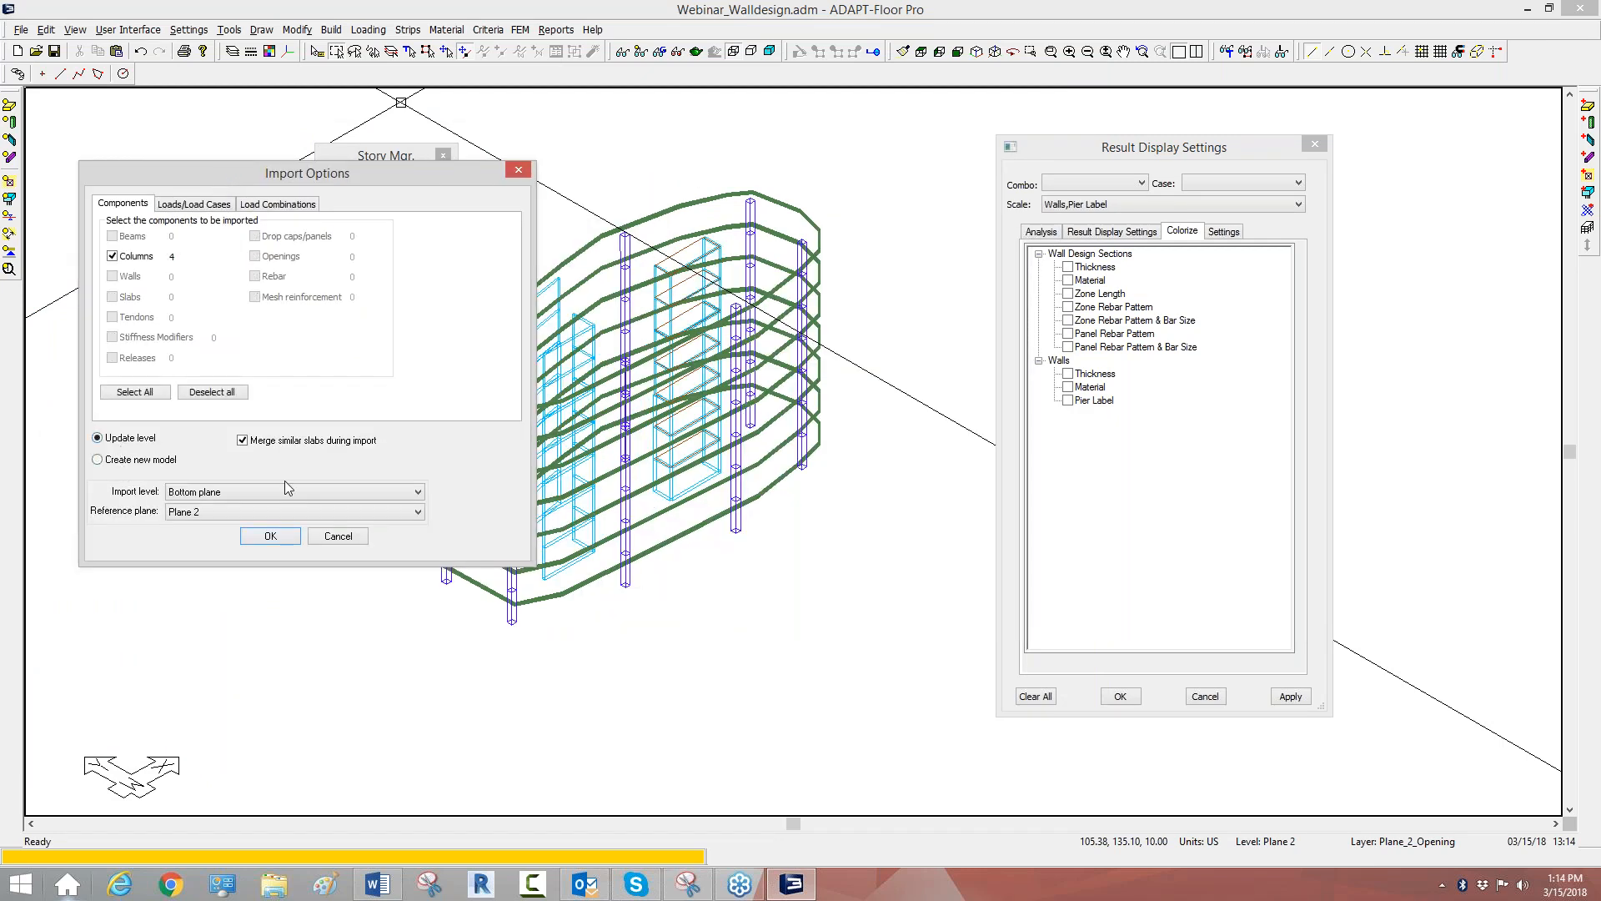
{"action": "left_click", "coordinate": [248, 449]}
{"action": "left_click", "coordinate": [198, 399]}
{"action": "left_click", "coordinate": [205, 206]}
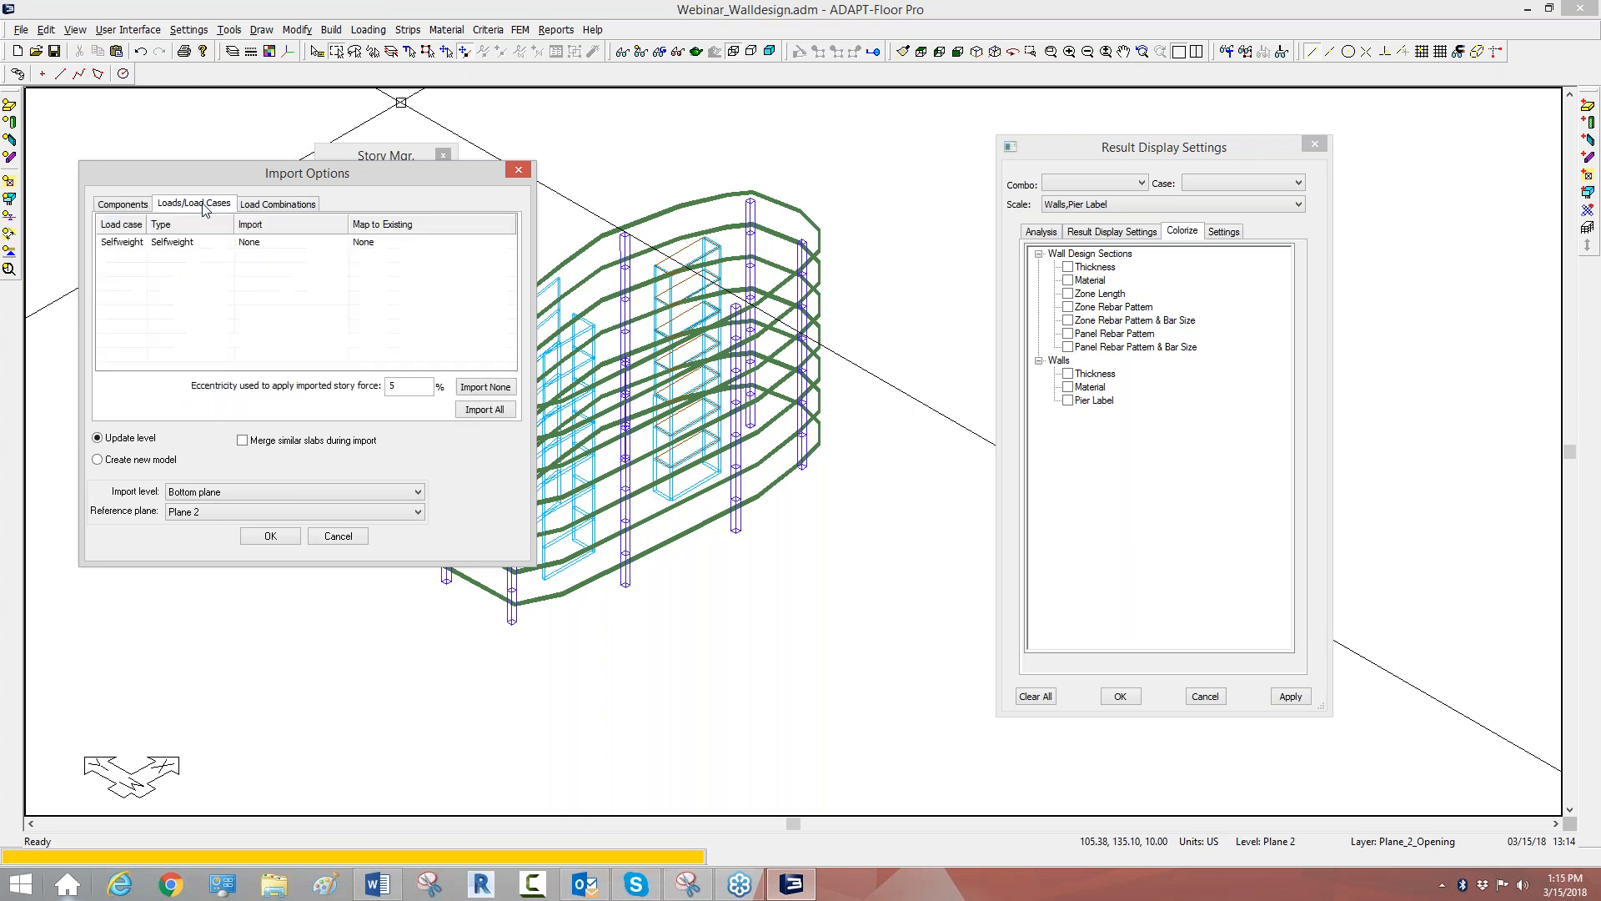
Try to import all load combinations without any load cases, replacing the existing combinations of the same name.
{"action": "left_click", "coordinate": [473, 395]}
{"action": "left_click", "coordinate": [276, 208]}
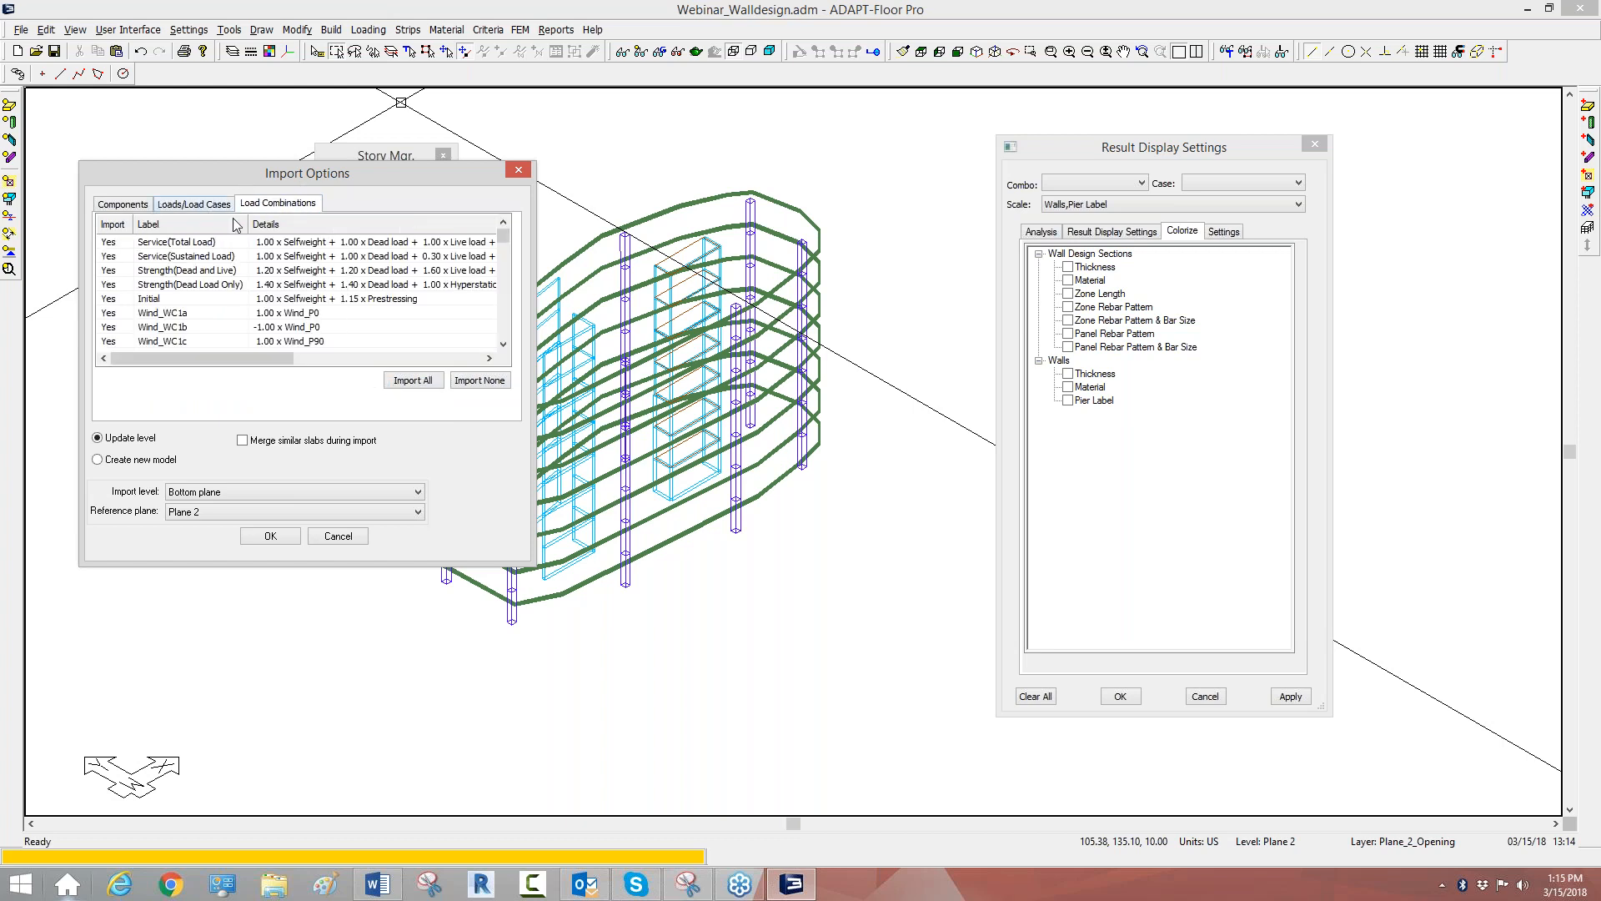
{"action": "left_click", "coordinate": [402, 386]}
{"action": "left_click", "coordinate": [261, 541]}
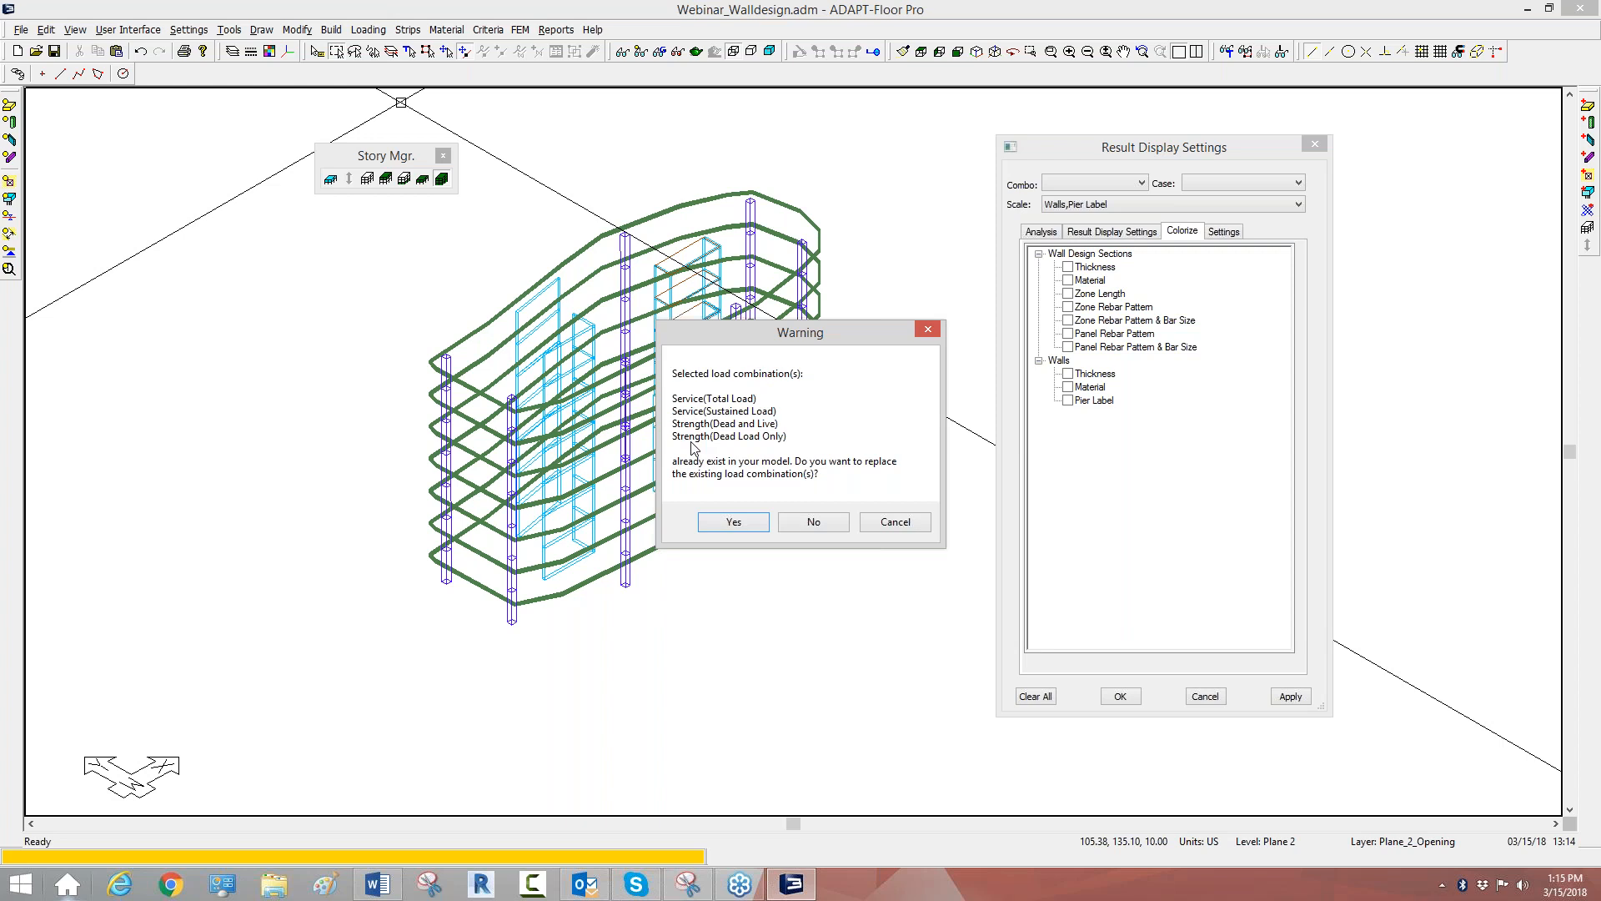
{"action": "left_click", "coordinate": [733, 522]}
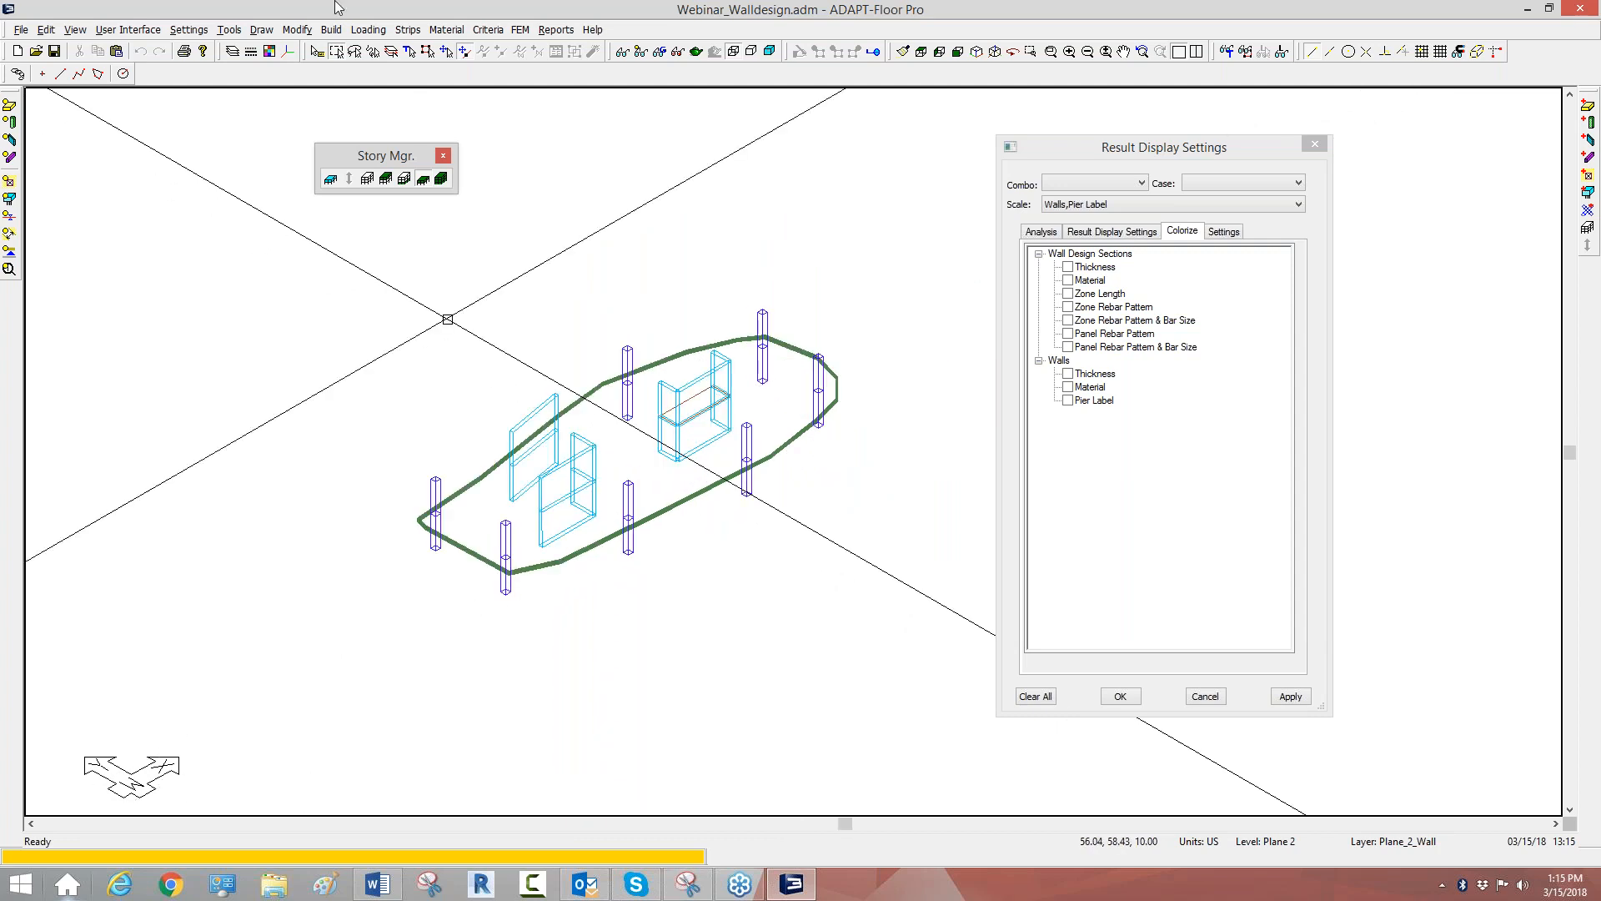
Display all levels of the model and check the load combination table for the imported combinations.
{"action": "left_click", "coordinate": [441, 178]}
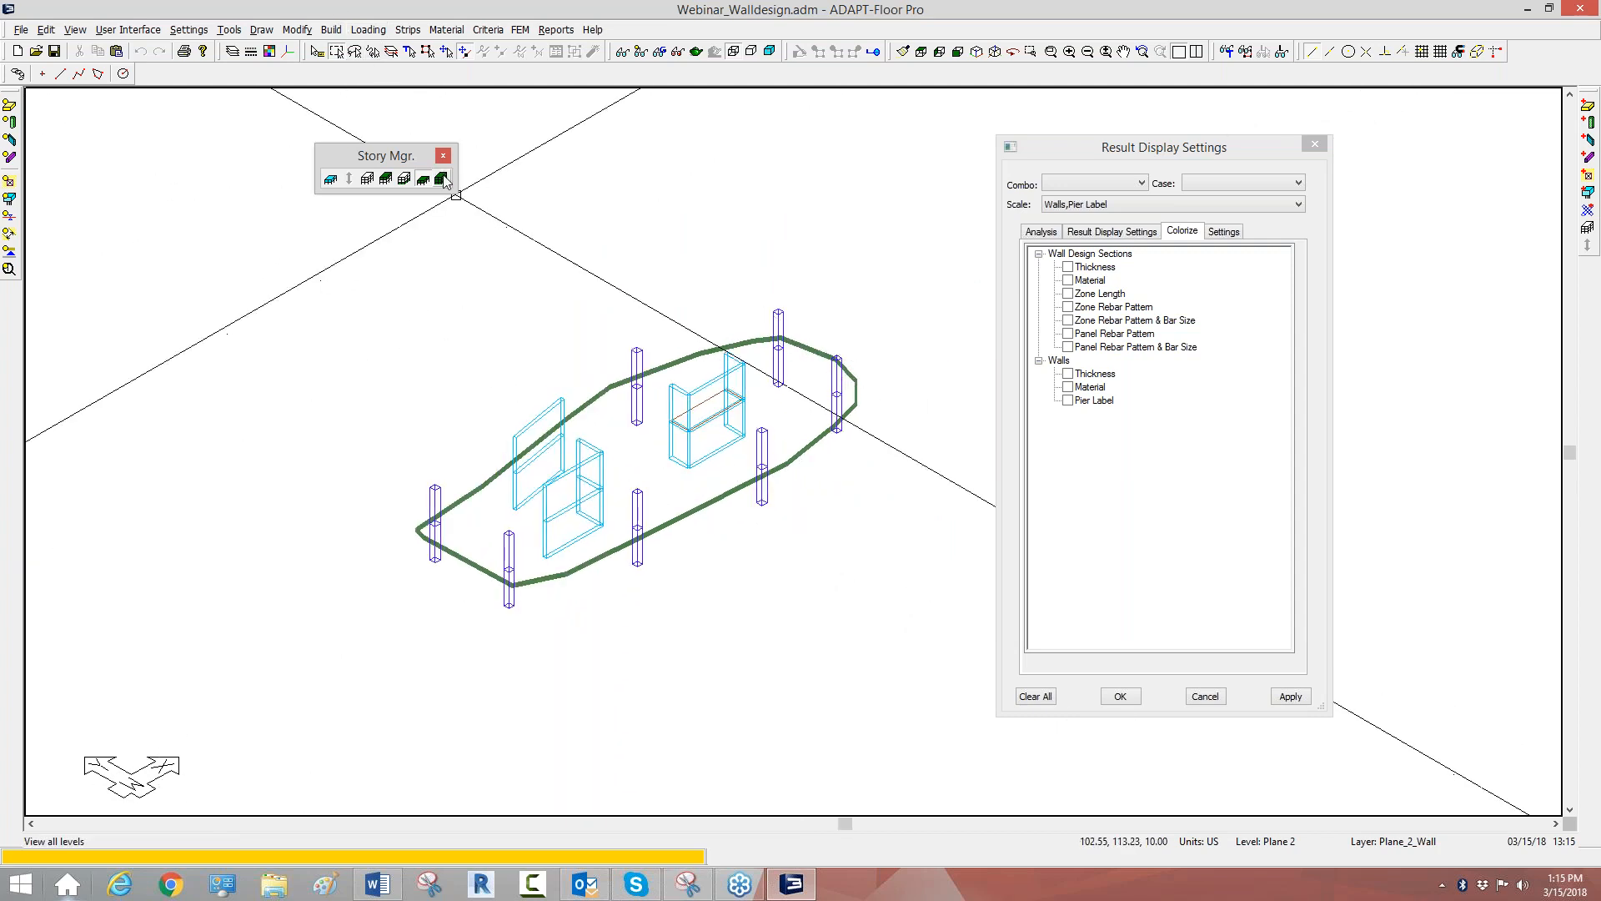
{"action": "left_click", "coordinate": [368, 30]}
{"action": "mouse_move", "coordinate": [451, 114]}
{"action": "left_click", "coordinate": [528, 116]}
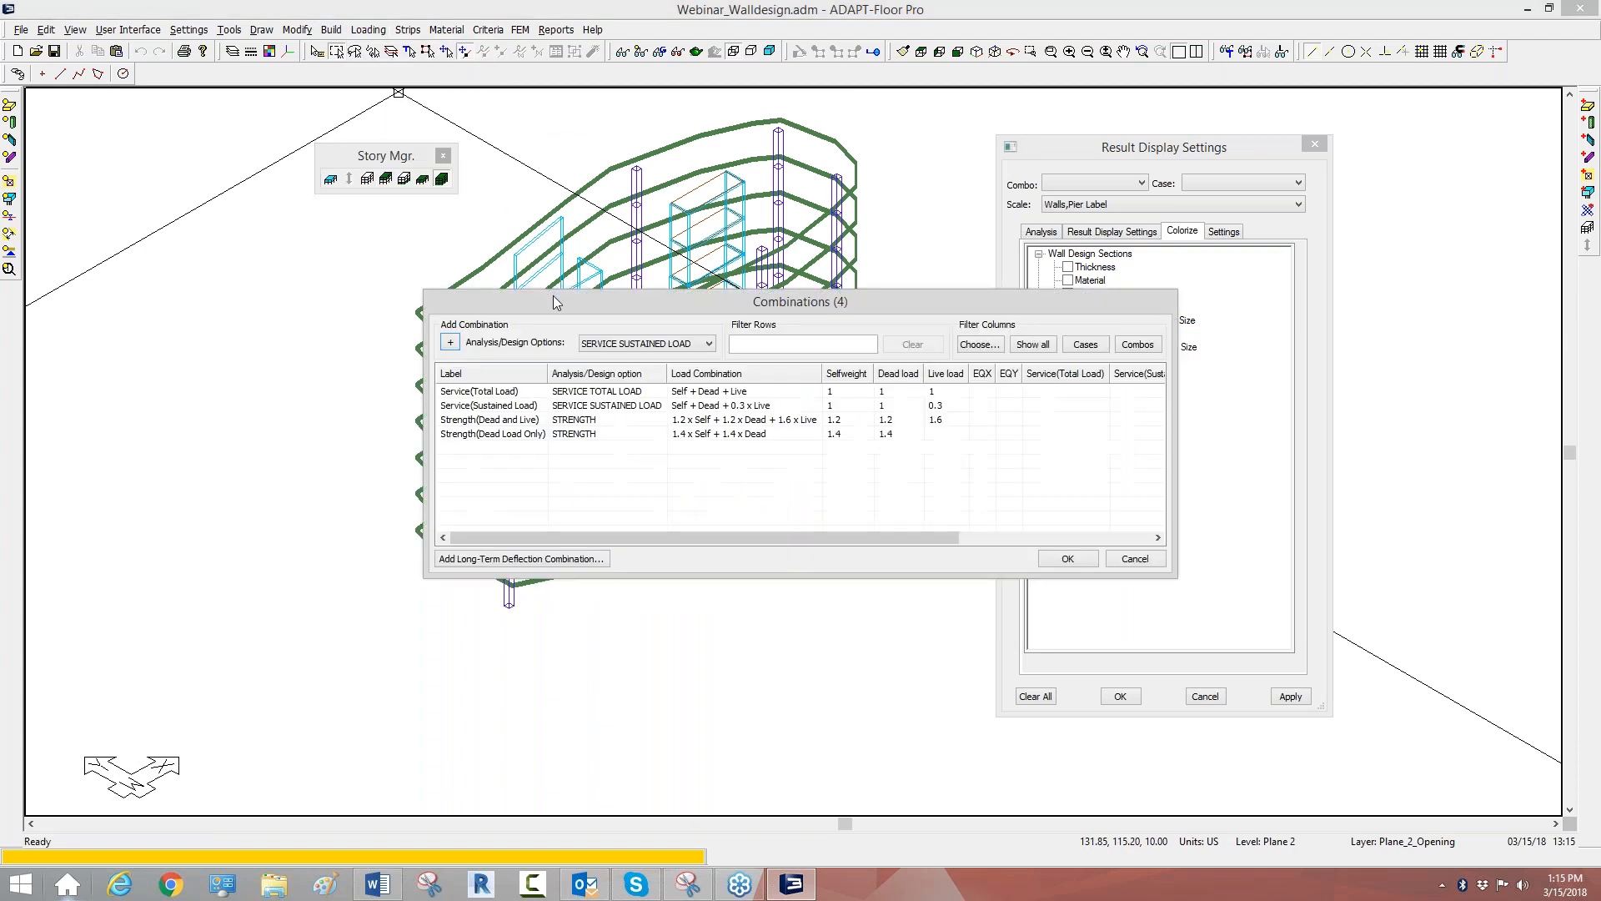
{"action": "left_click", "coordinate": [1134, 558]}
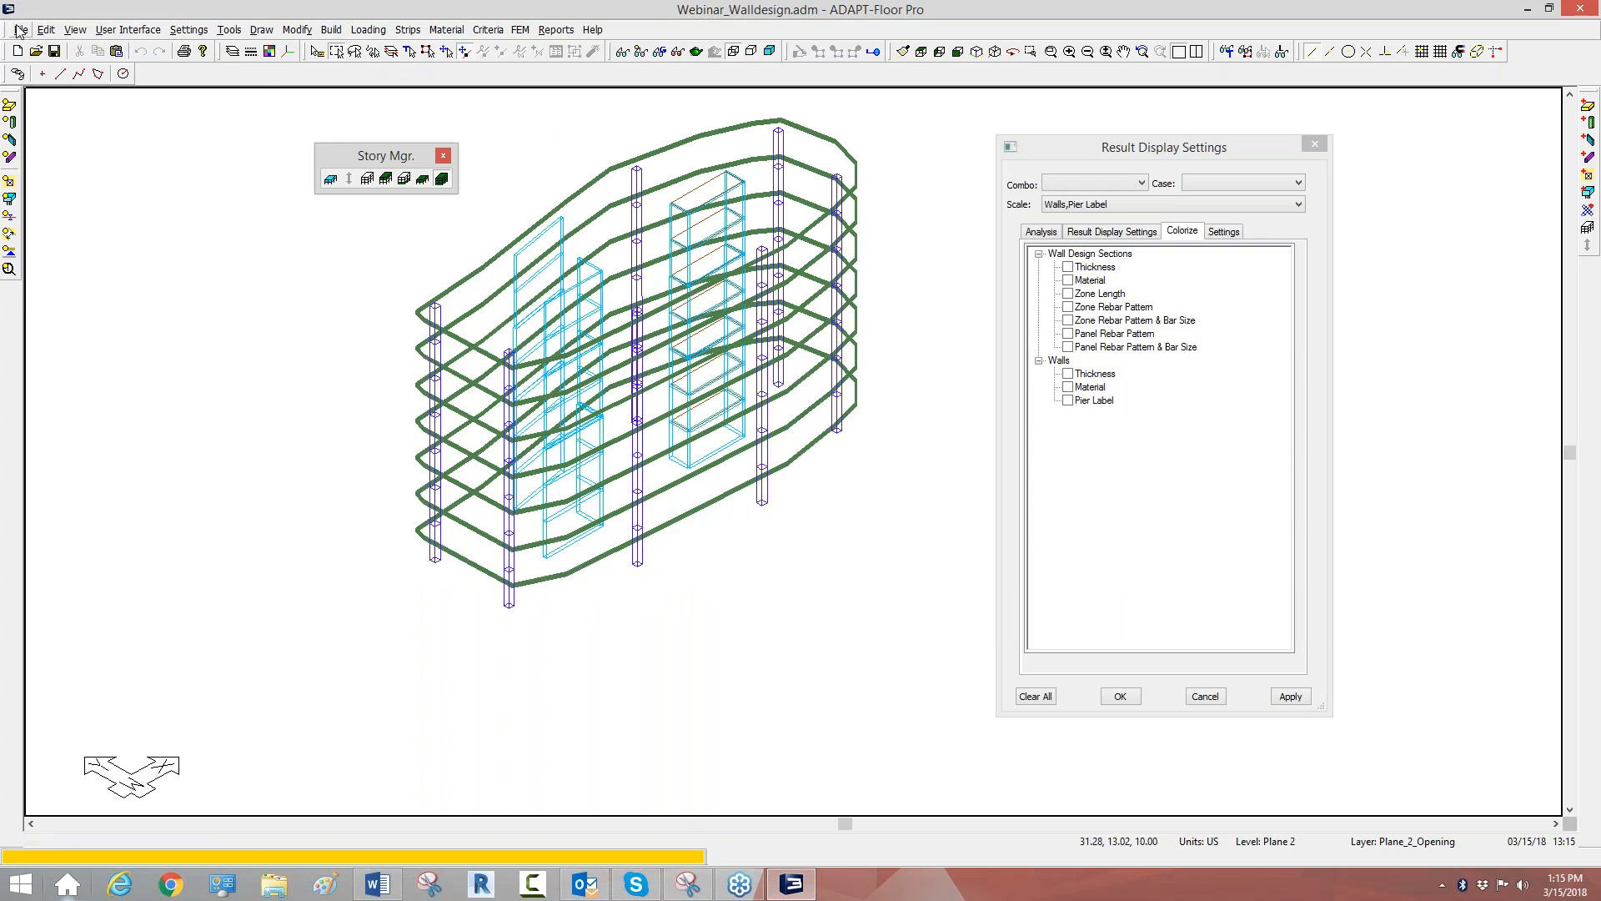
Check the program's version and build information, then close it.
{"action": "left_click", "coordinate": [21, 29]}
{"action": "mouse_move", "coordinate": [47, 204]}
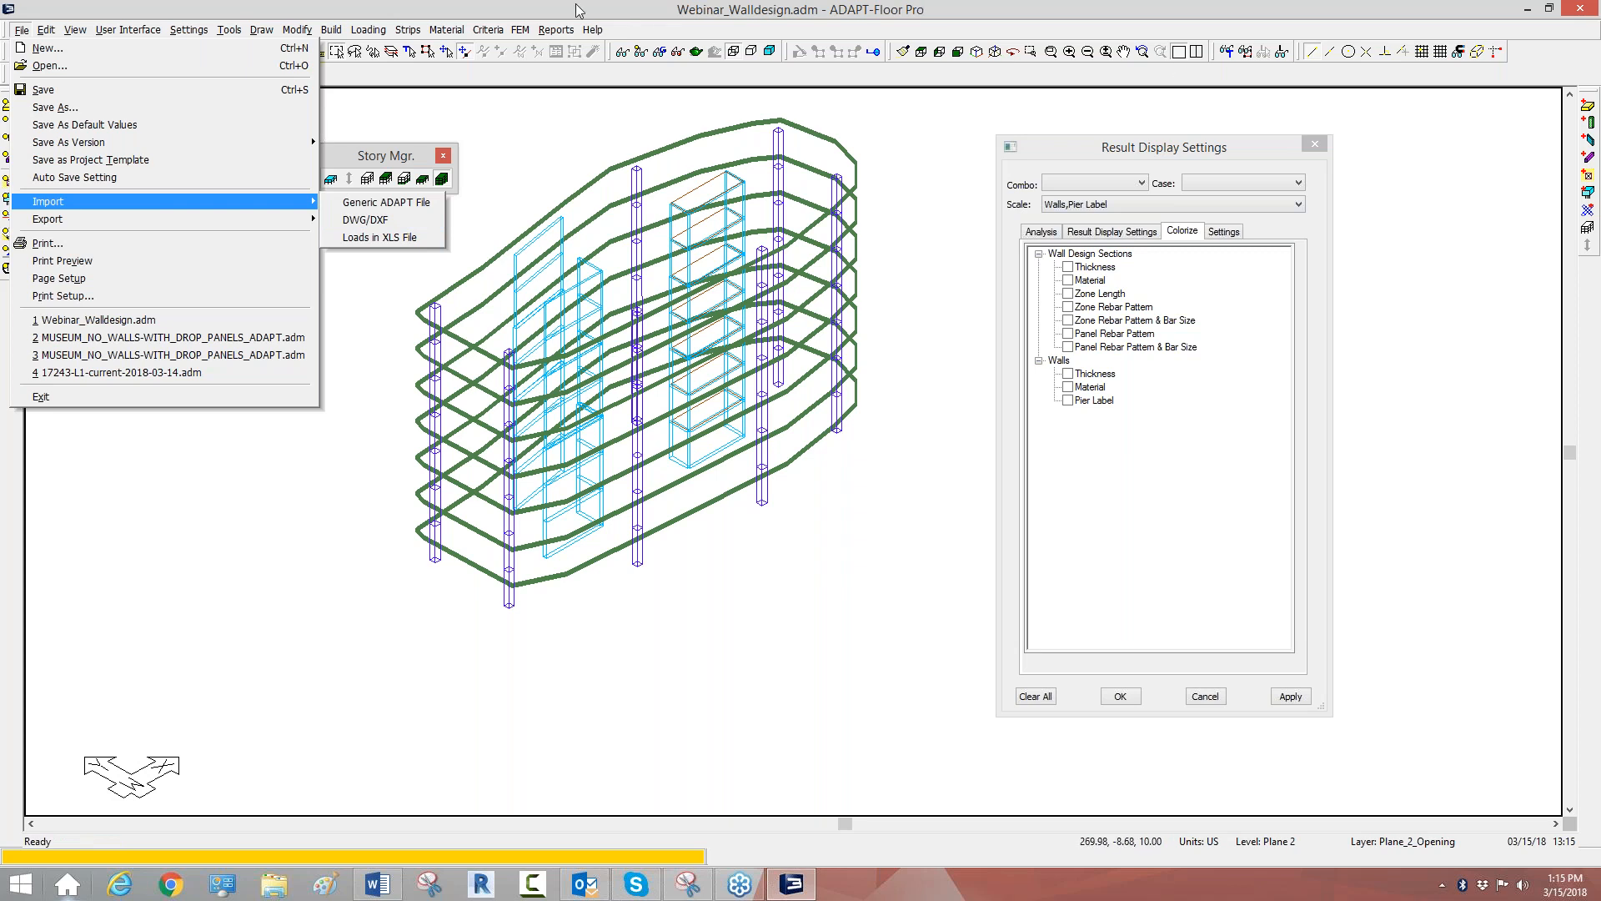
{"action": "mouse_move", "coordinate": [593, 31]}
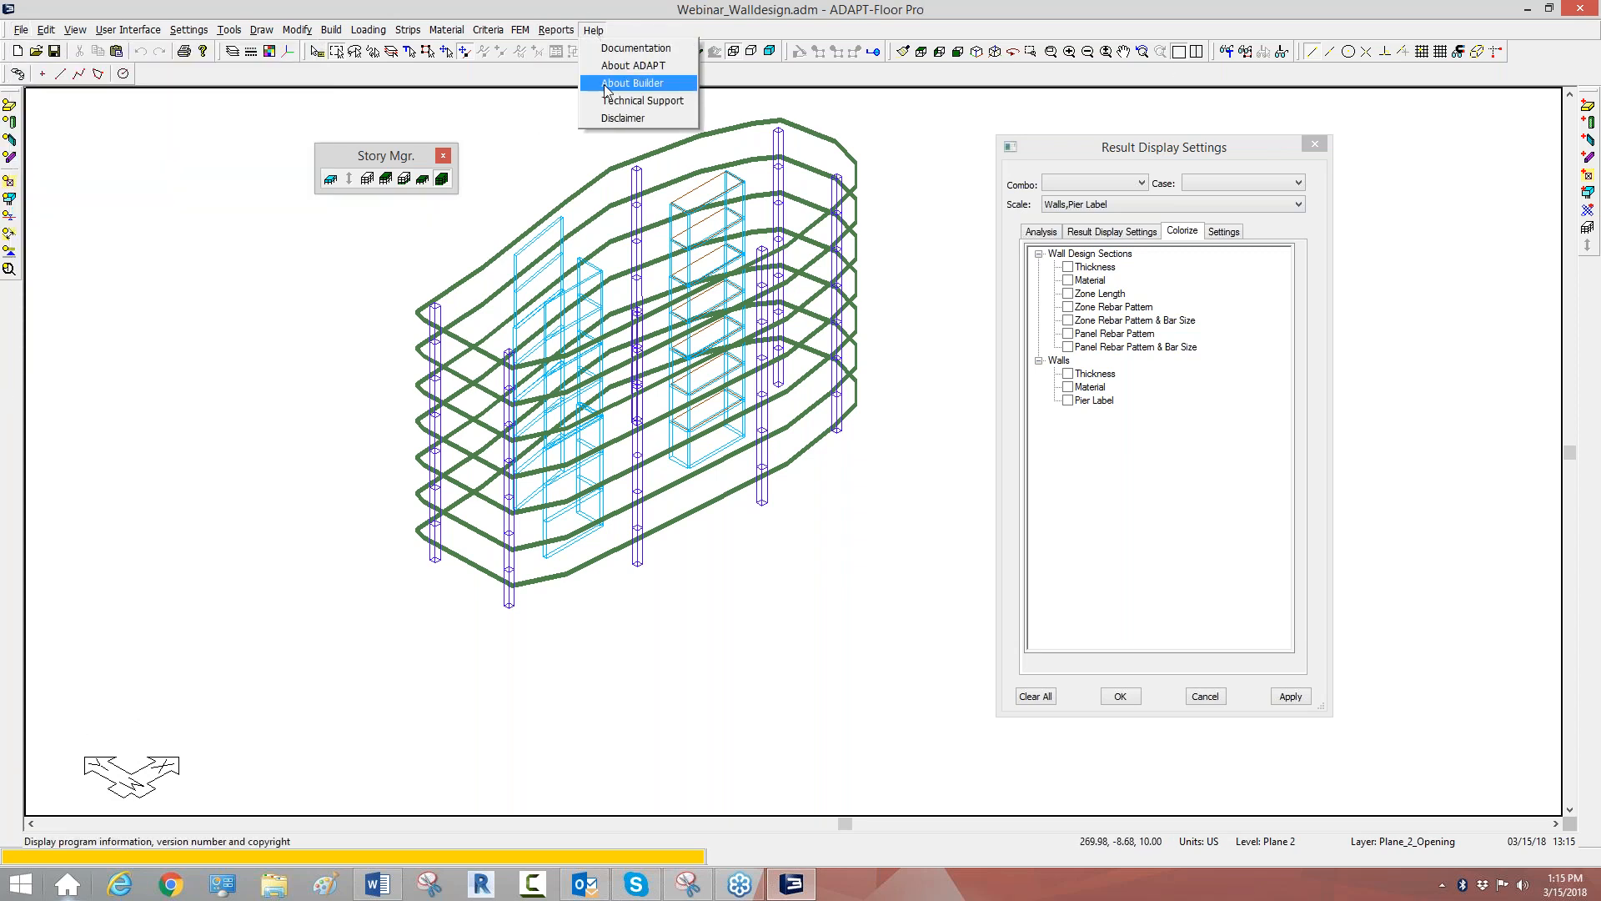
{"action": "left_click", "coordinate": [632, 83]}
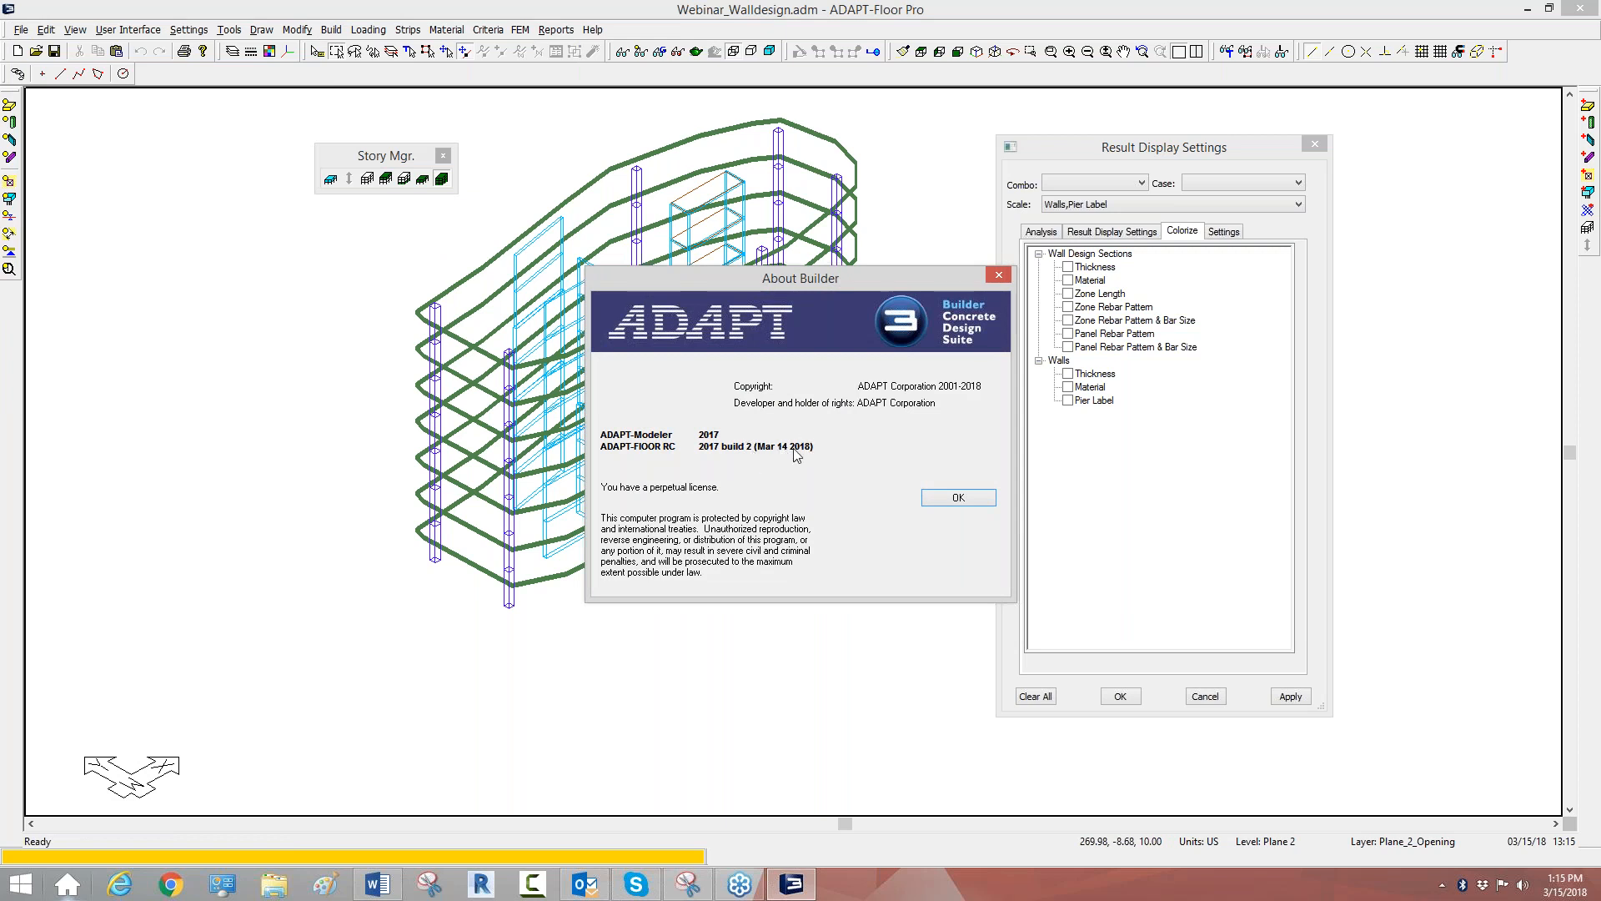
{"action": "left_click", "coordinate": [937, 498]}
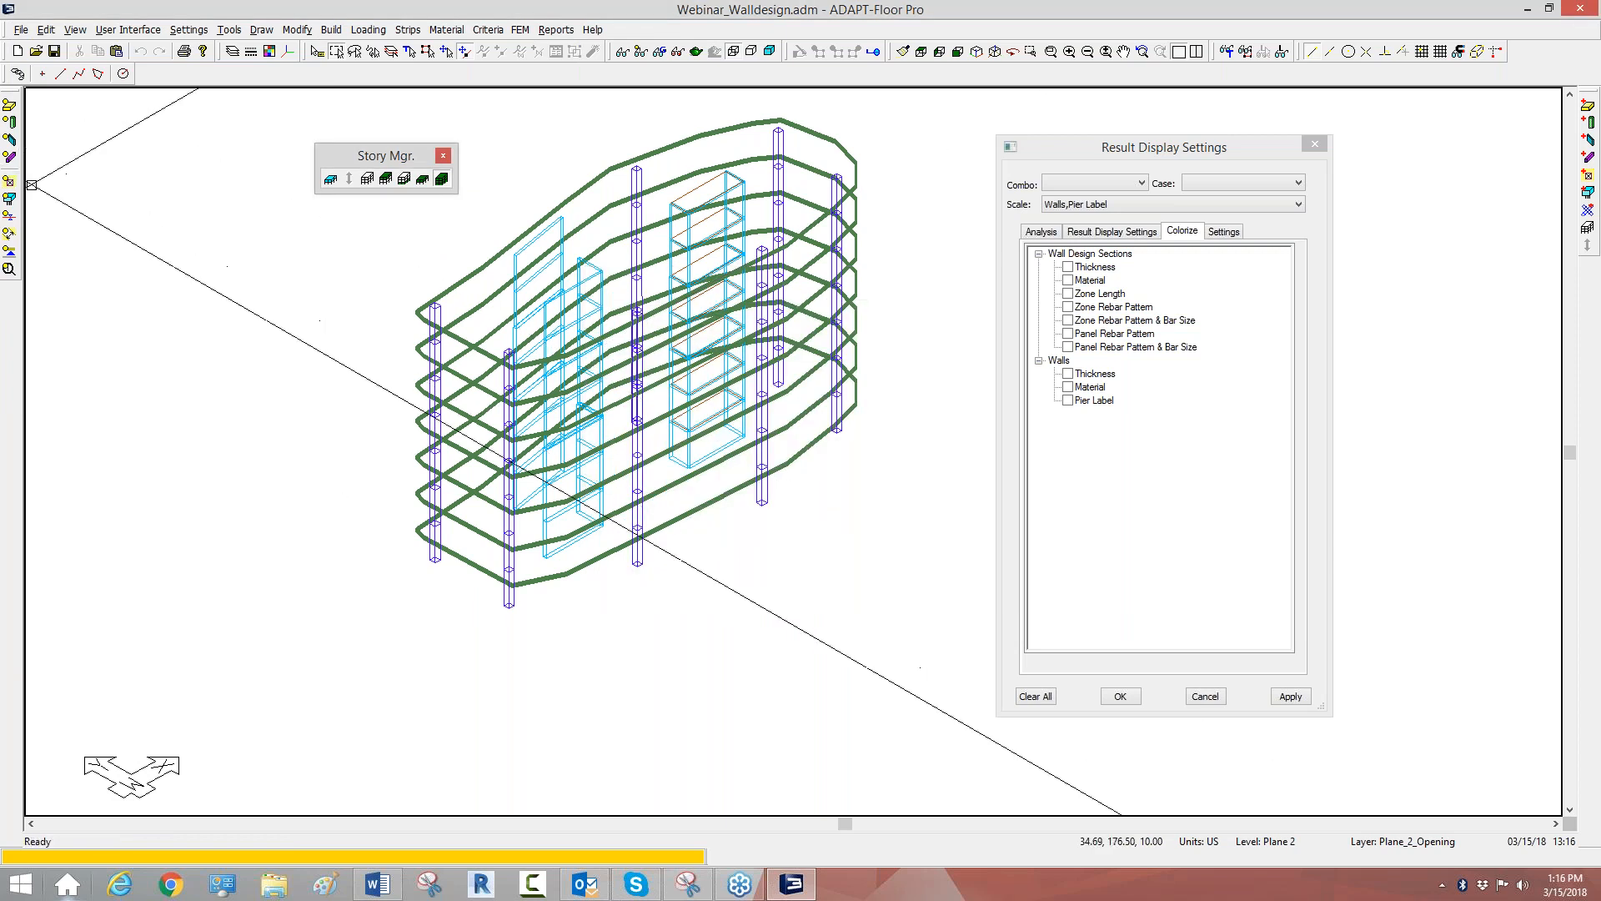
Start importing the generic ADAPT file Master_Loading_ACI.INP from the Desktop.
{"action": "left_click", "coordinate": [22, 30]}
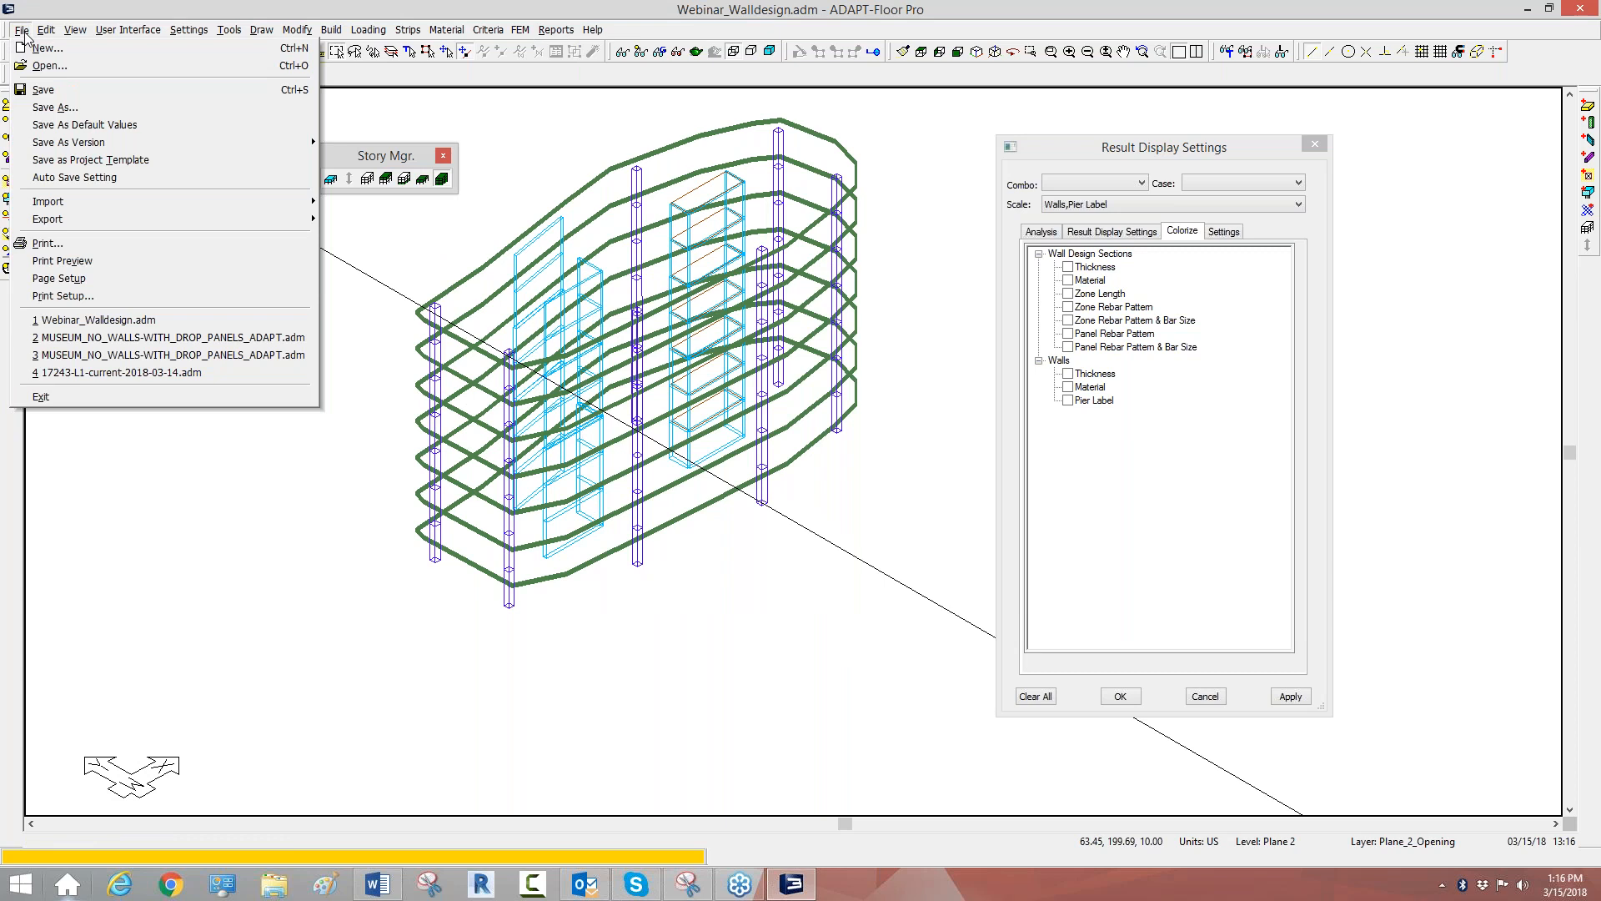
{"action": "mouse_move", "coordinate": [152, 203]}
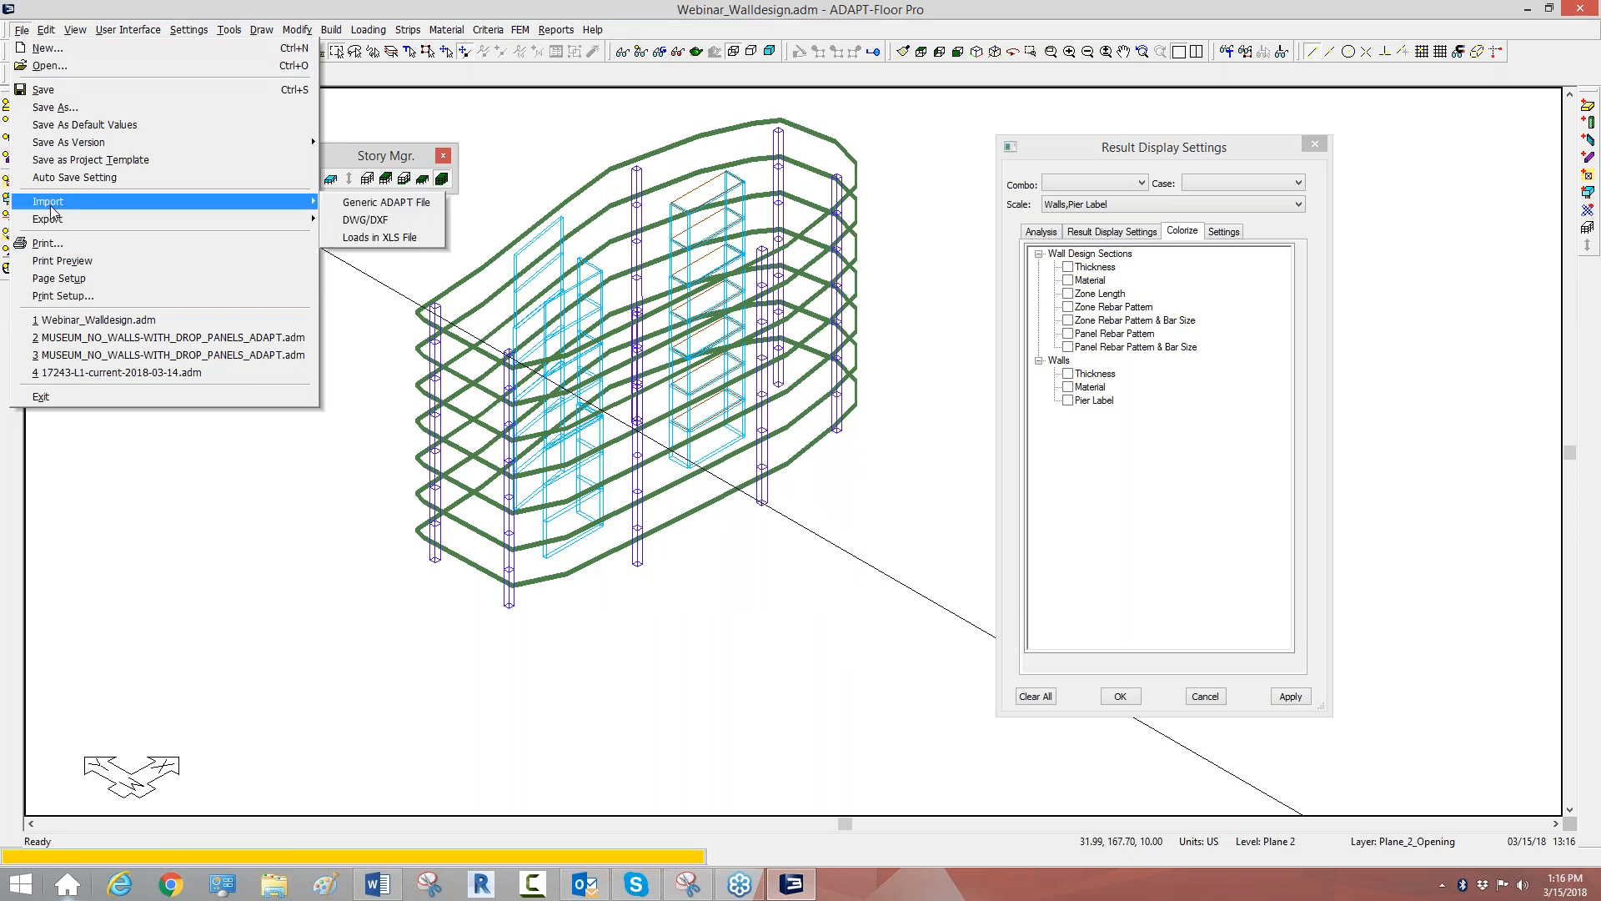
{"action": "left_click", "coordinate": [433, 224]}
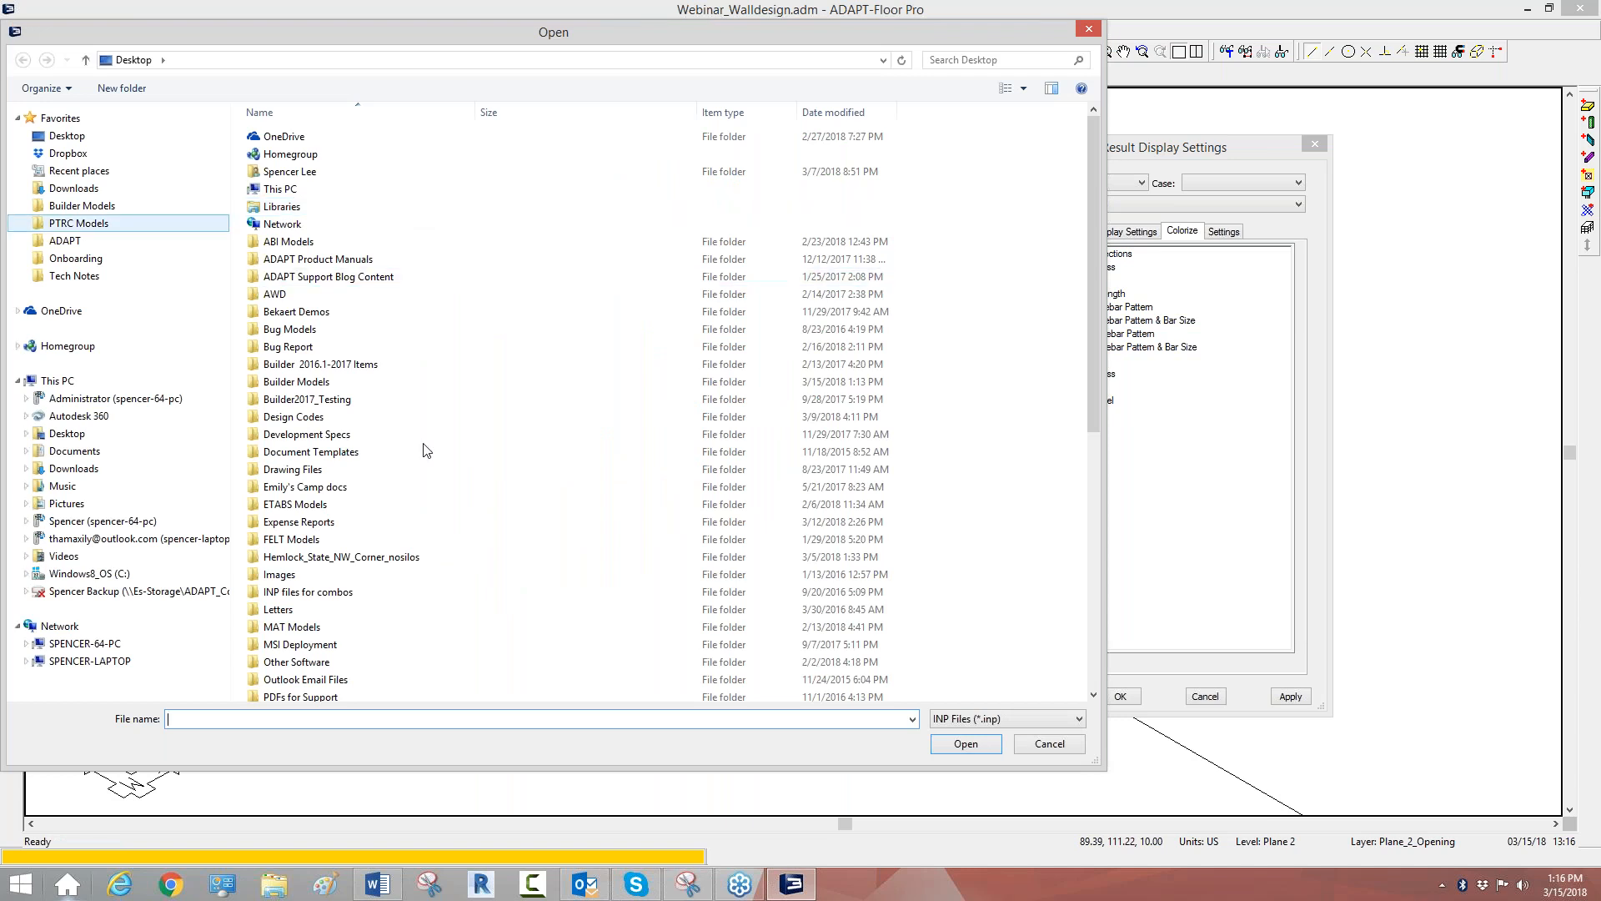
{"action": "scroll", "coordinate": [642, 543], "scroll_direction": "down", "scroll_amount": 9}
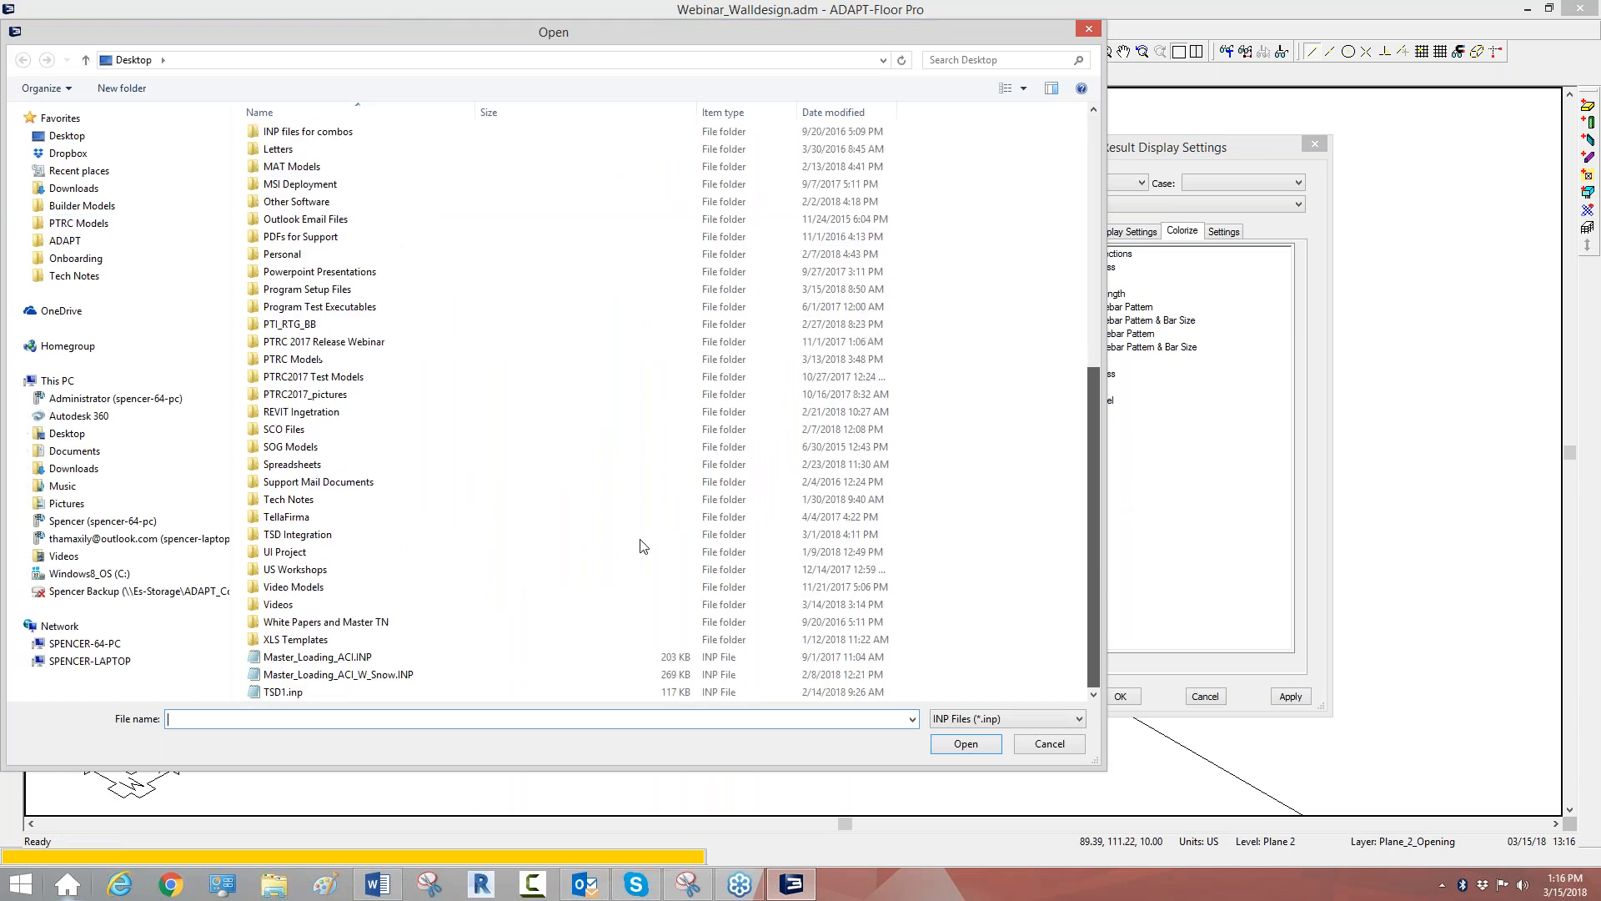
{"action": "left_click", "coordinate": [278, 658]}
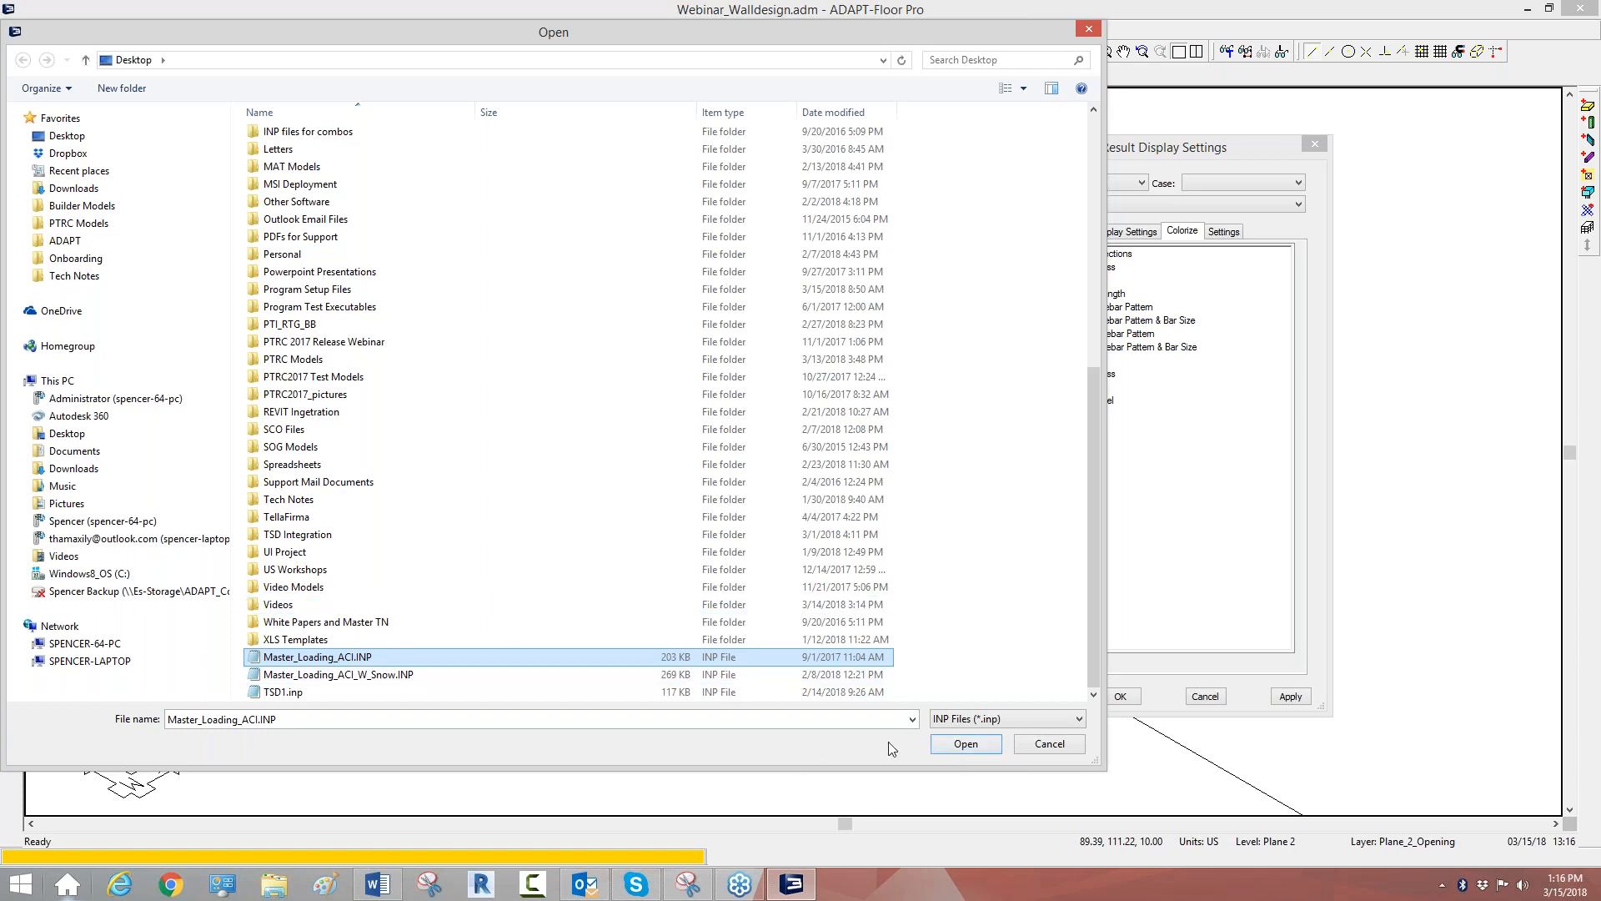
{"action": "left_click", "coordinate": [945, 746]}
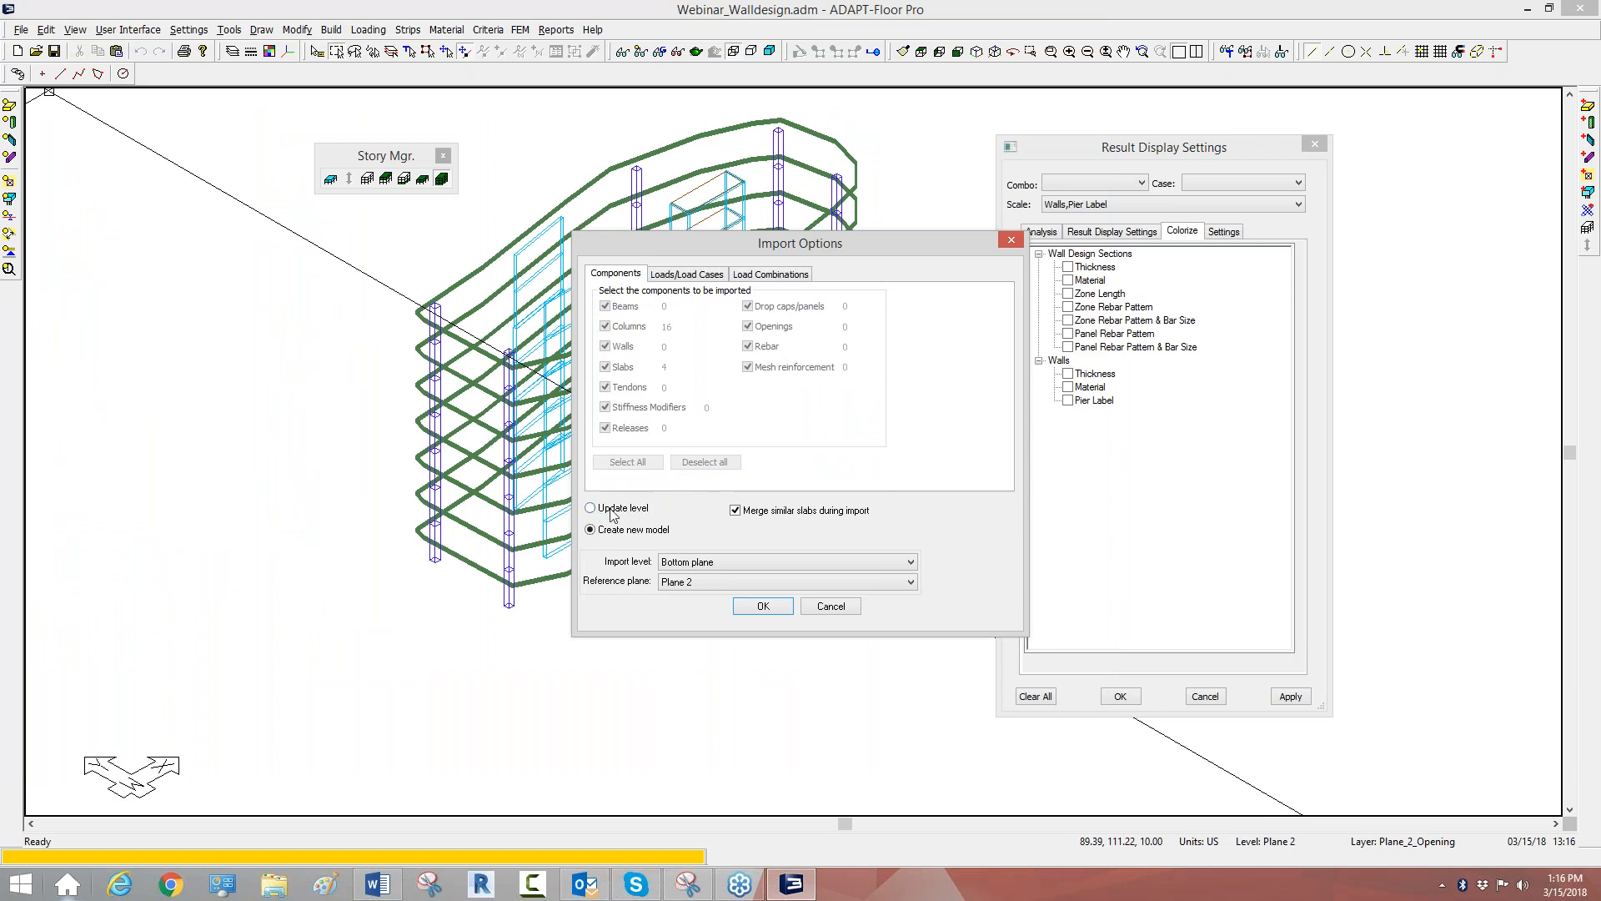
Set the import to update the level, turn off merging of similar slabs and deselect all structural components.
{"action": "left_click", "coordinate": [602, 532]}
{"action": "left_click", "coordinate": [591, 508]}
{"action": "left_click", "coordinate": [735, 511]}
{"action": "left_click", "coordinate": [705, 462]}
Try again to import all load combinations with no load cases, replacing the existing combinations of the same name.
{"action": "left_click", "coordinate": [706, 275]}
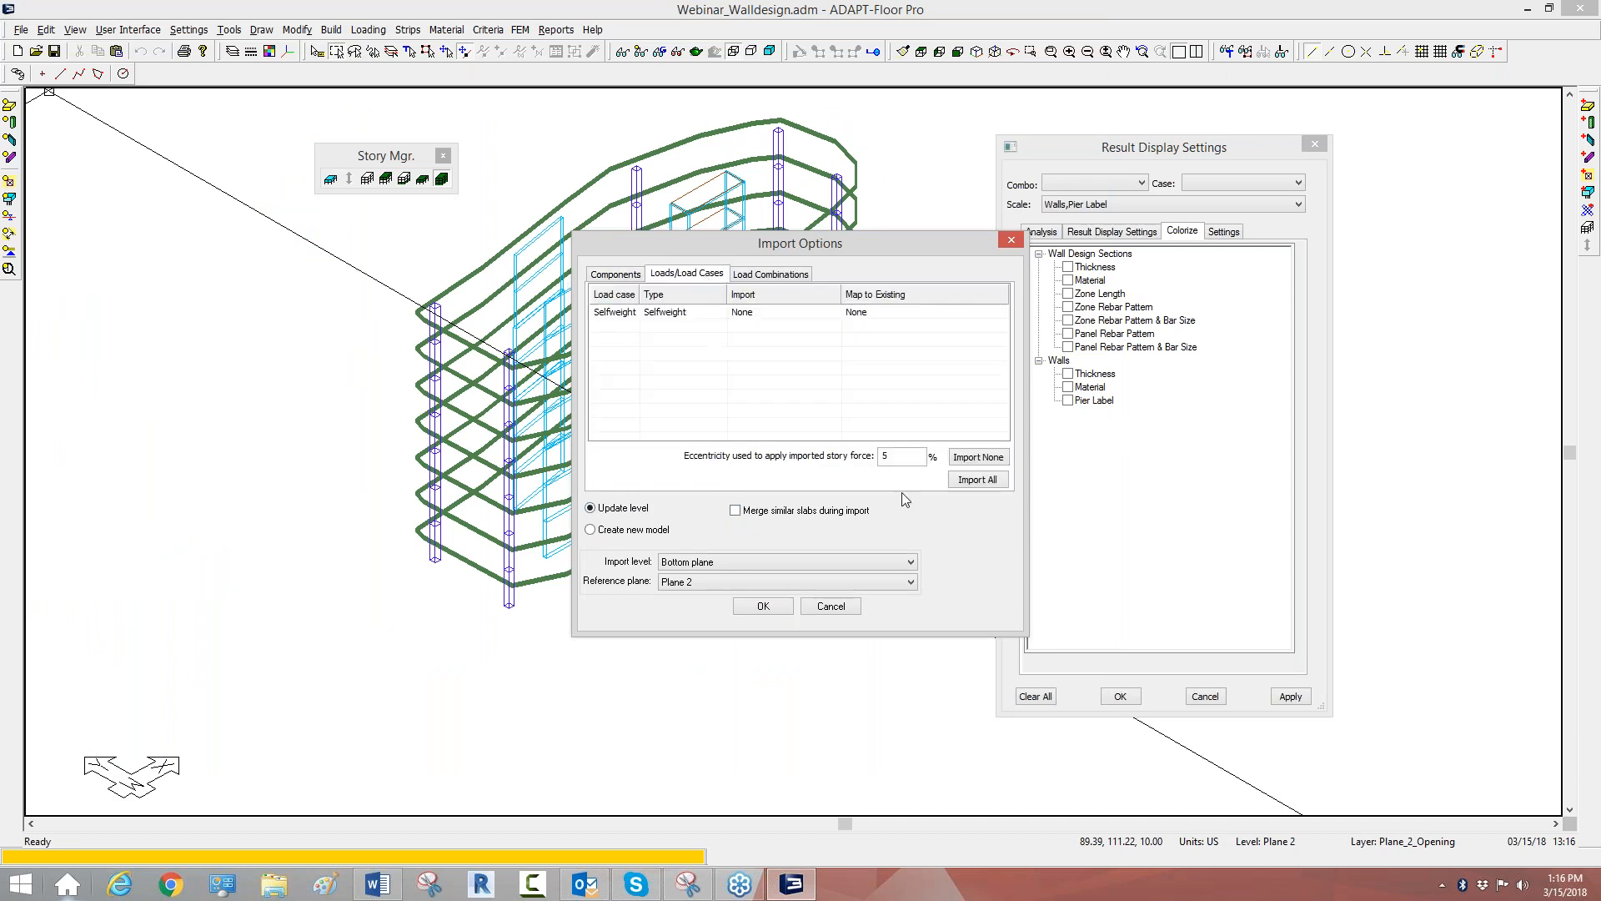
{"action": "left_click", "coordinate": [975, 458]}
{"action": "left_click", "coordinate": [780, 275]}
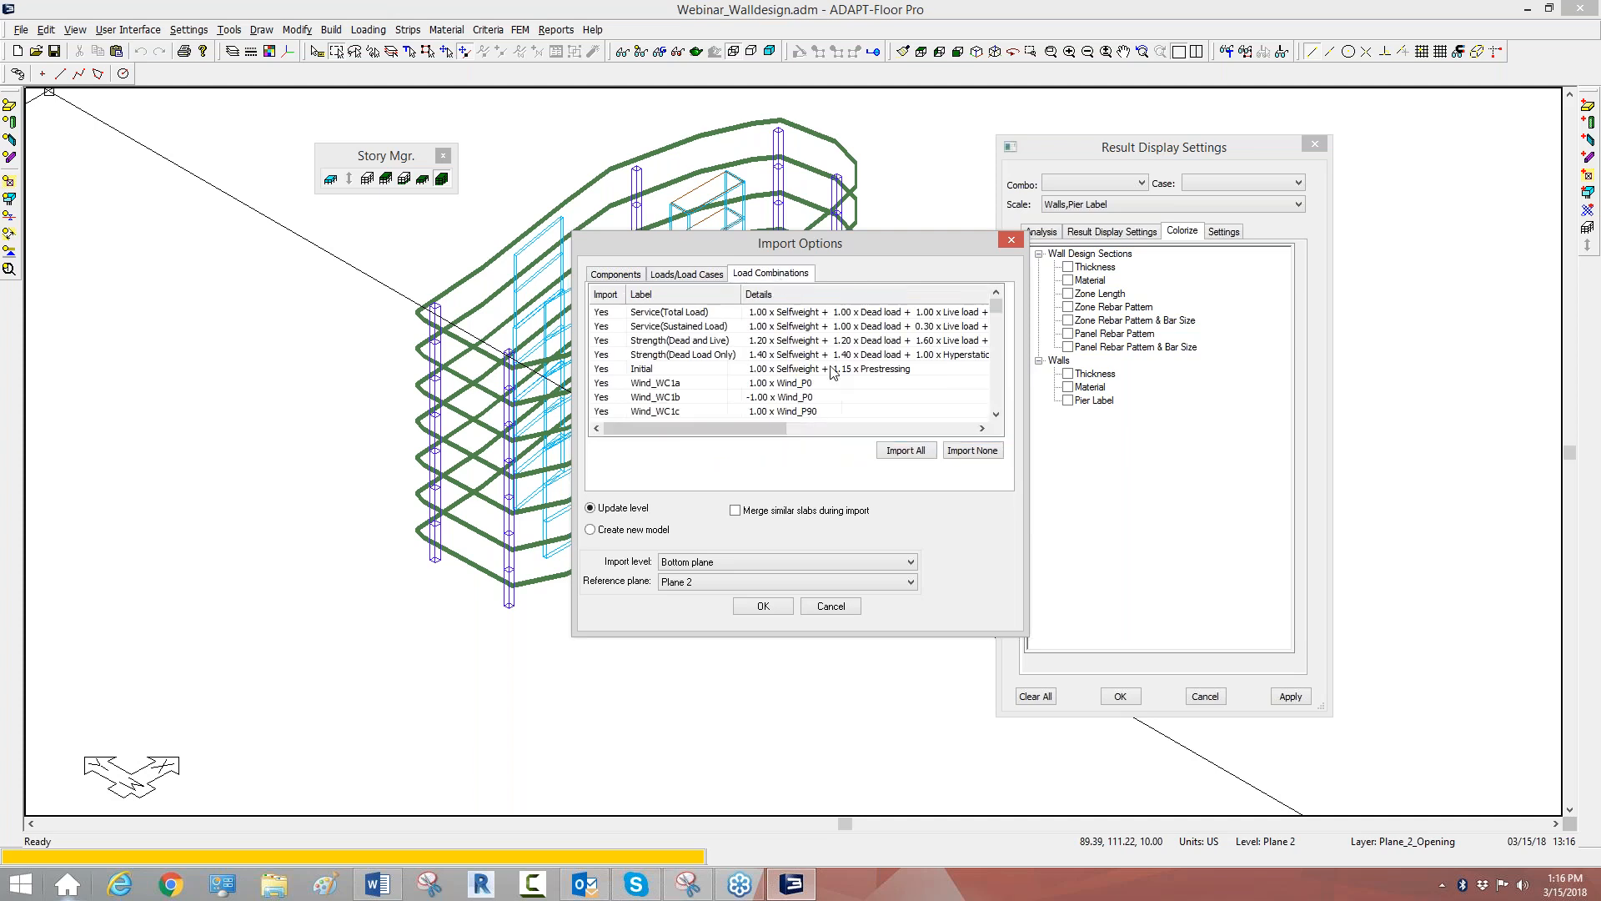
{"action": "left_click", "coordinate": [929, 453]}
{"action": "left_click", "coordinate": [771, 609]}
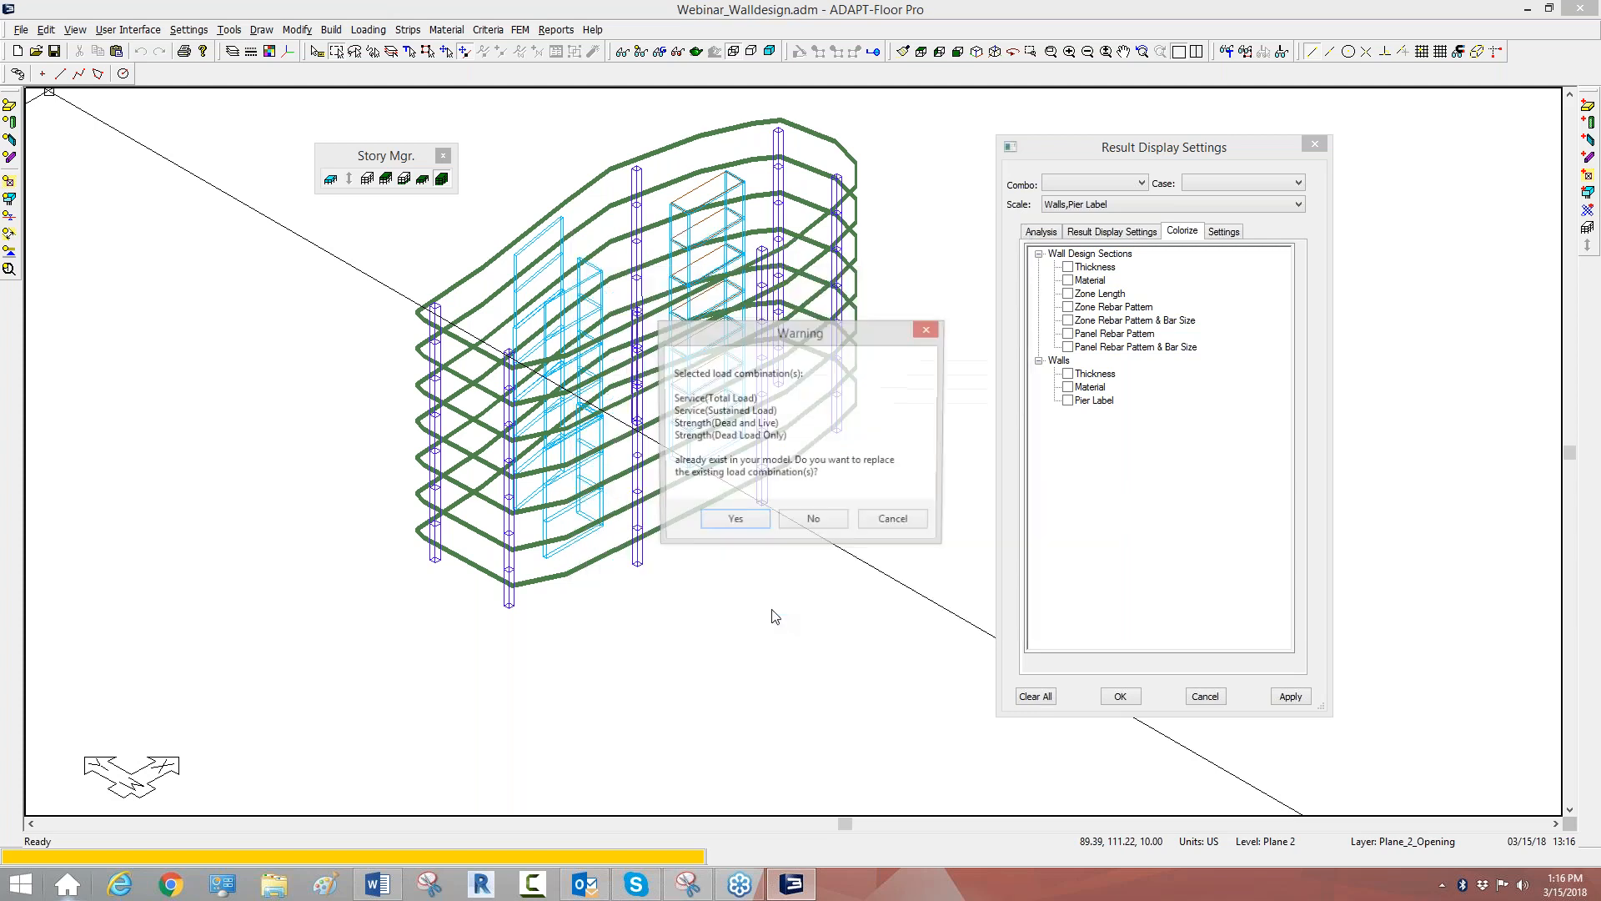
{"action": "left_click", "coordinate": [733, 522]}
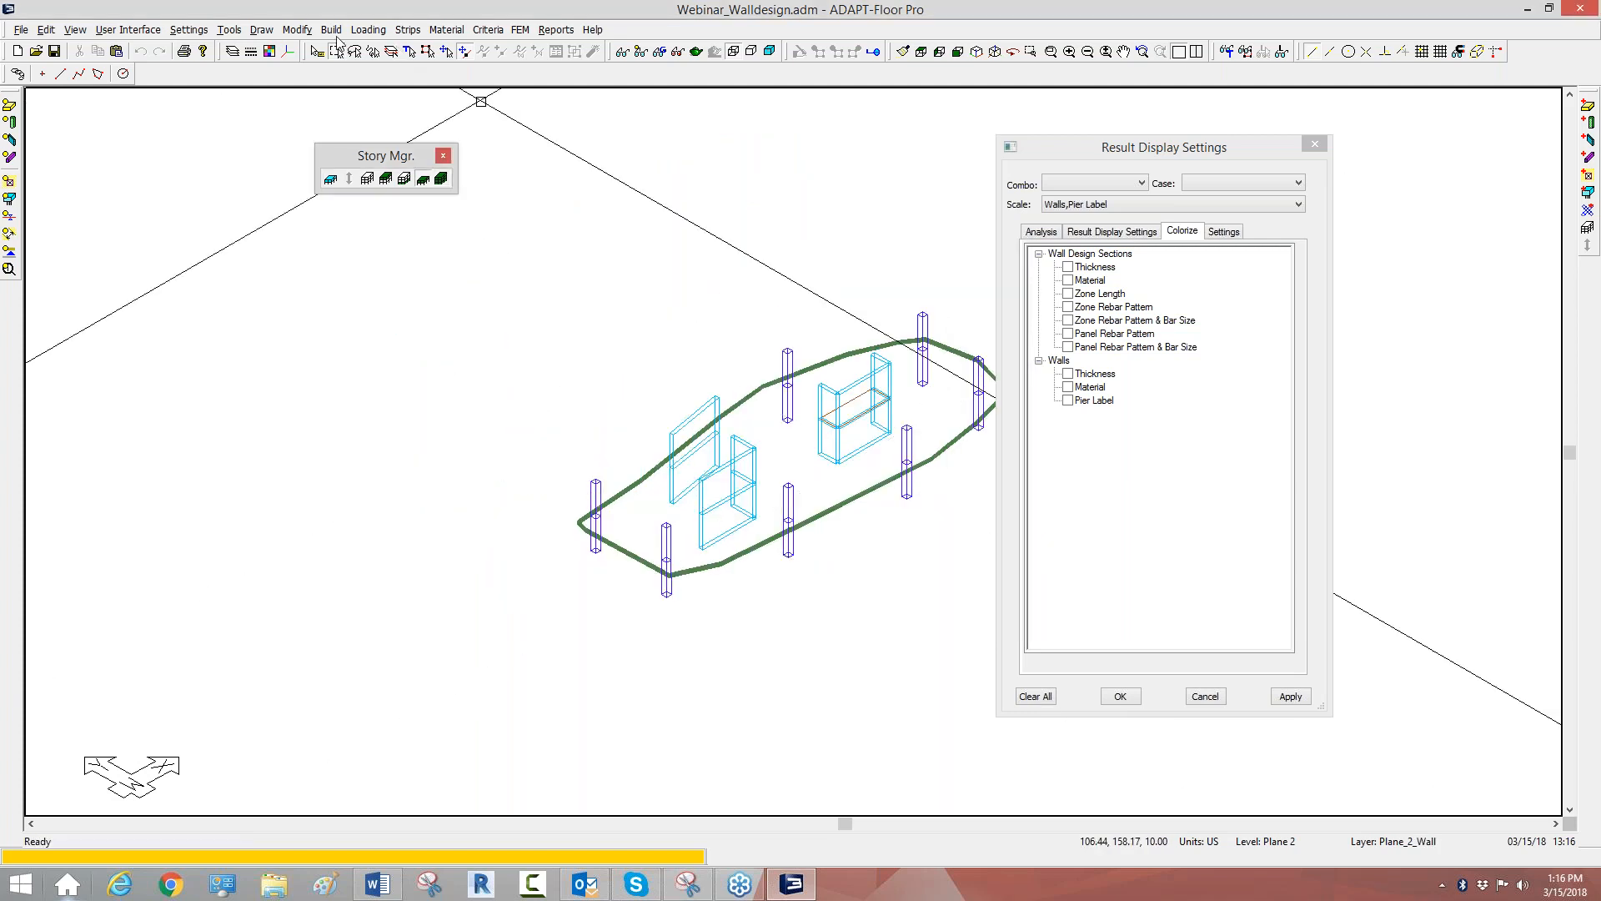
Open the FEM load combination table and add four new combinations with the SERVICE SUSTAINED LOAD option.
{"action": "left_click", "coordinate": [369, 29]}
{"action": "mouse_move", "coordinate": [467, 113]}
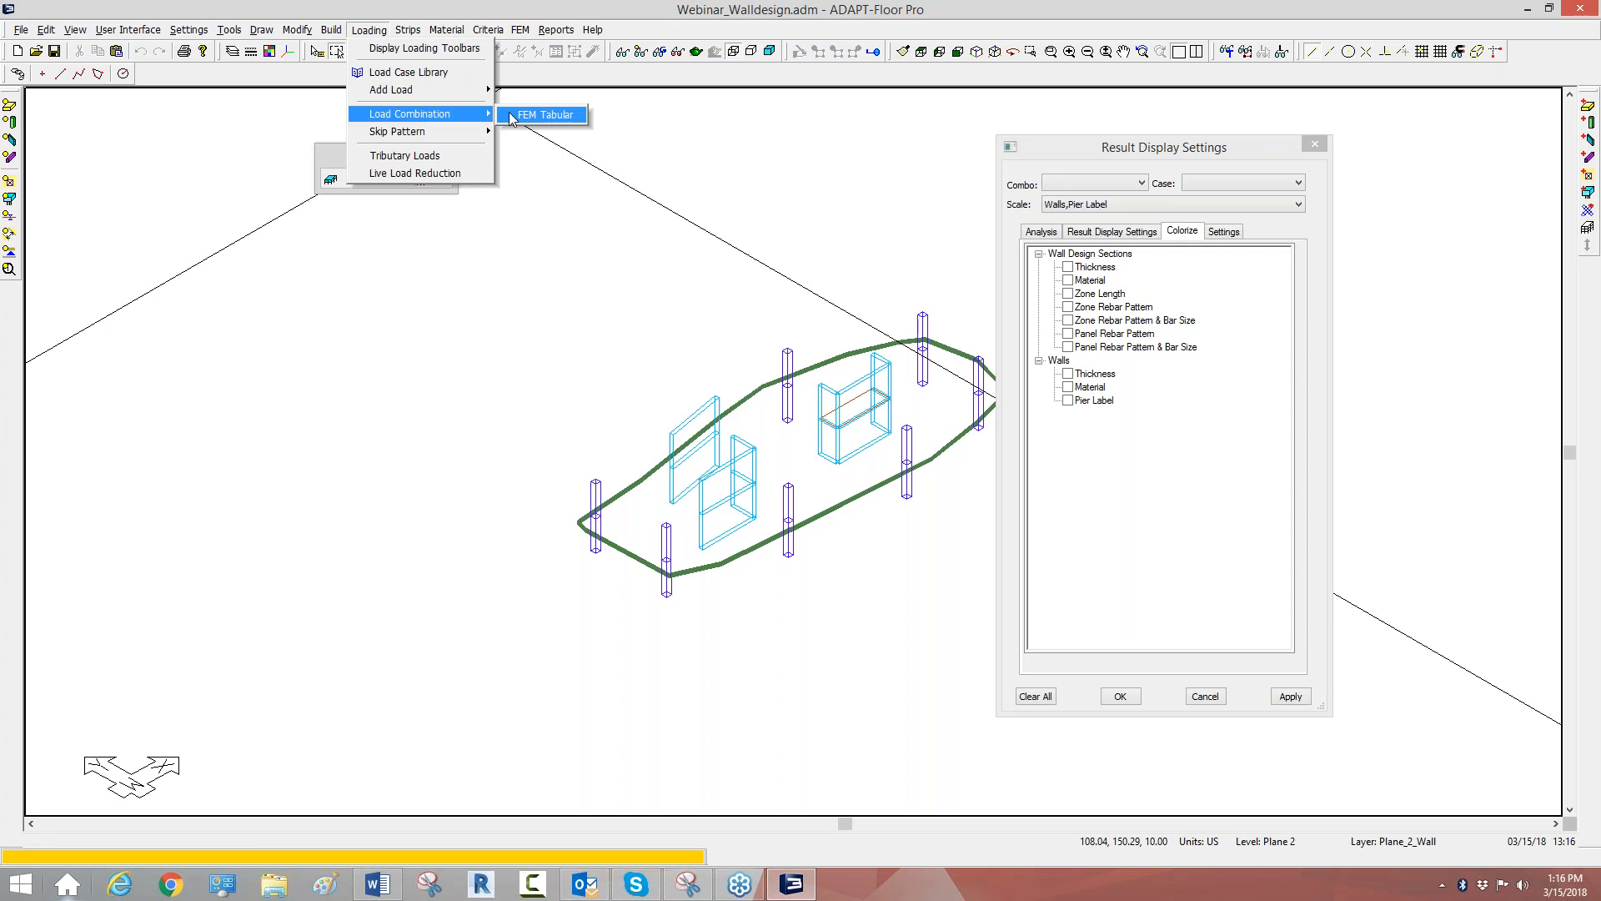
{"action": "left_click", "coordinate": [540, 117]}
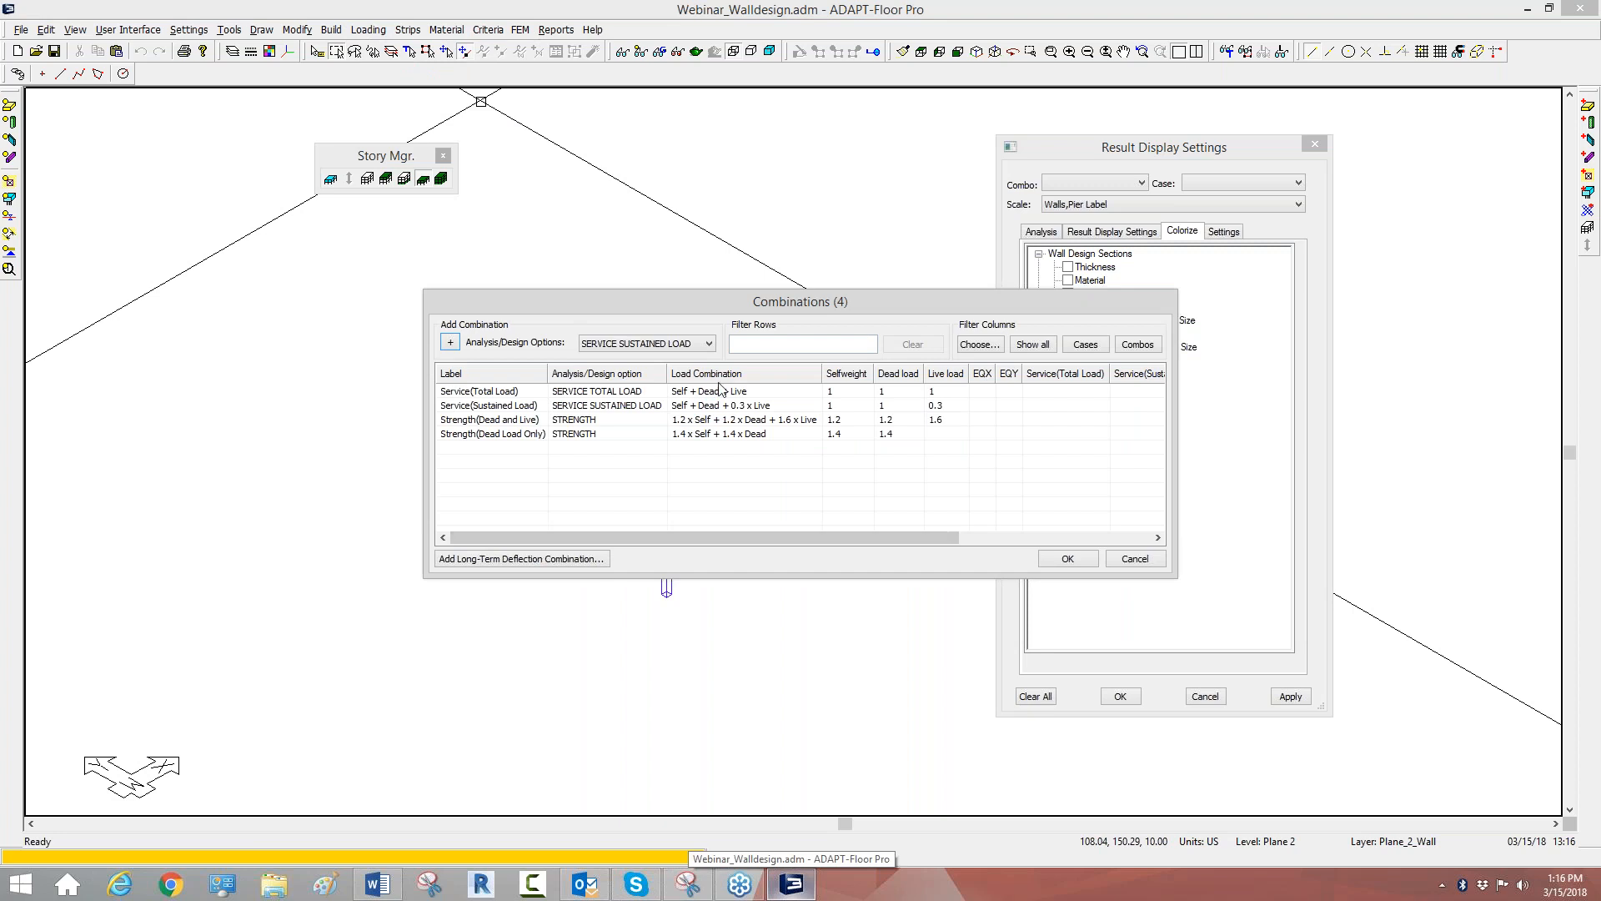
{"action": "left_click", "coordinate": [710, 342]}
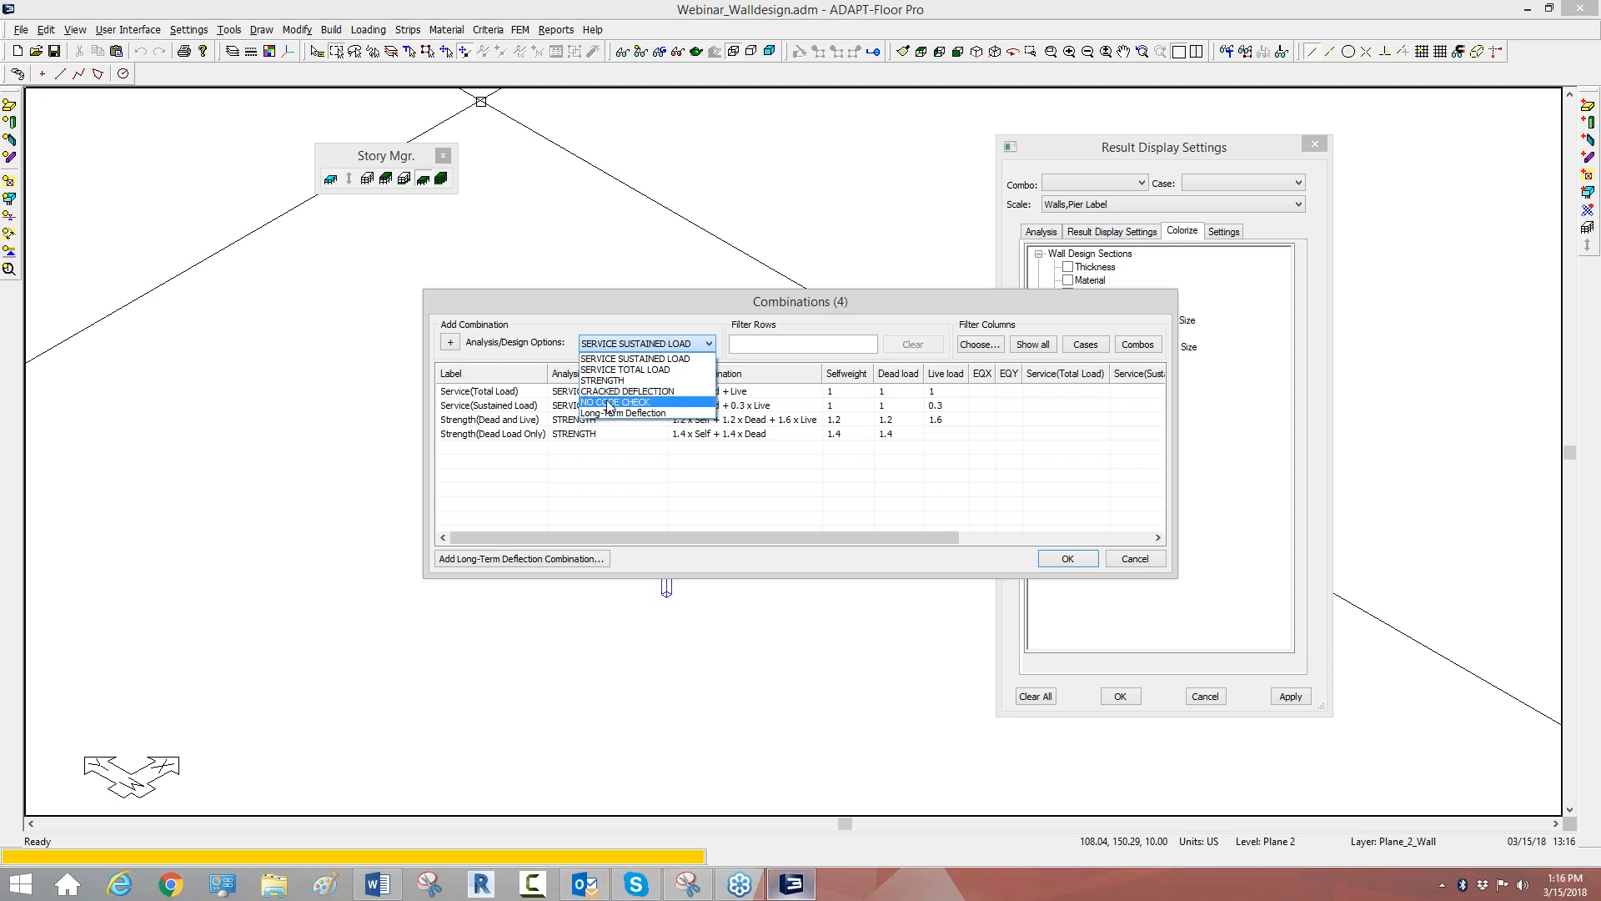
{"action": "left_click", "coordinate": [516, 458]}
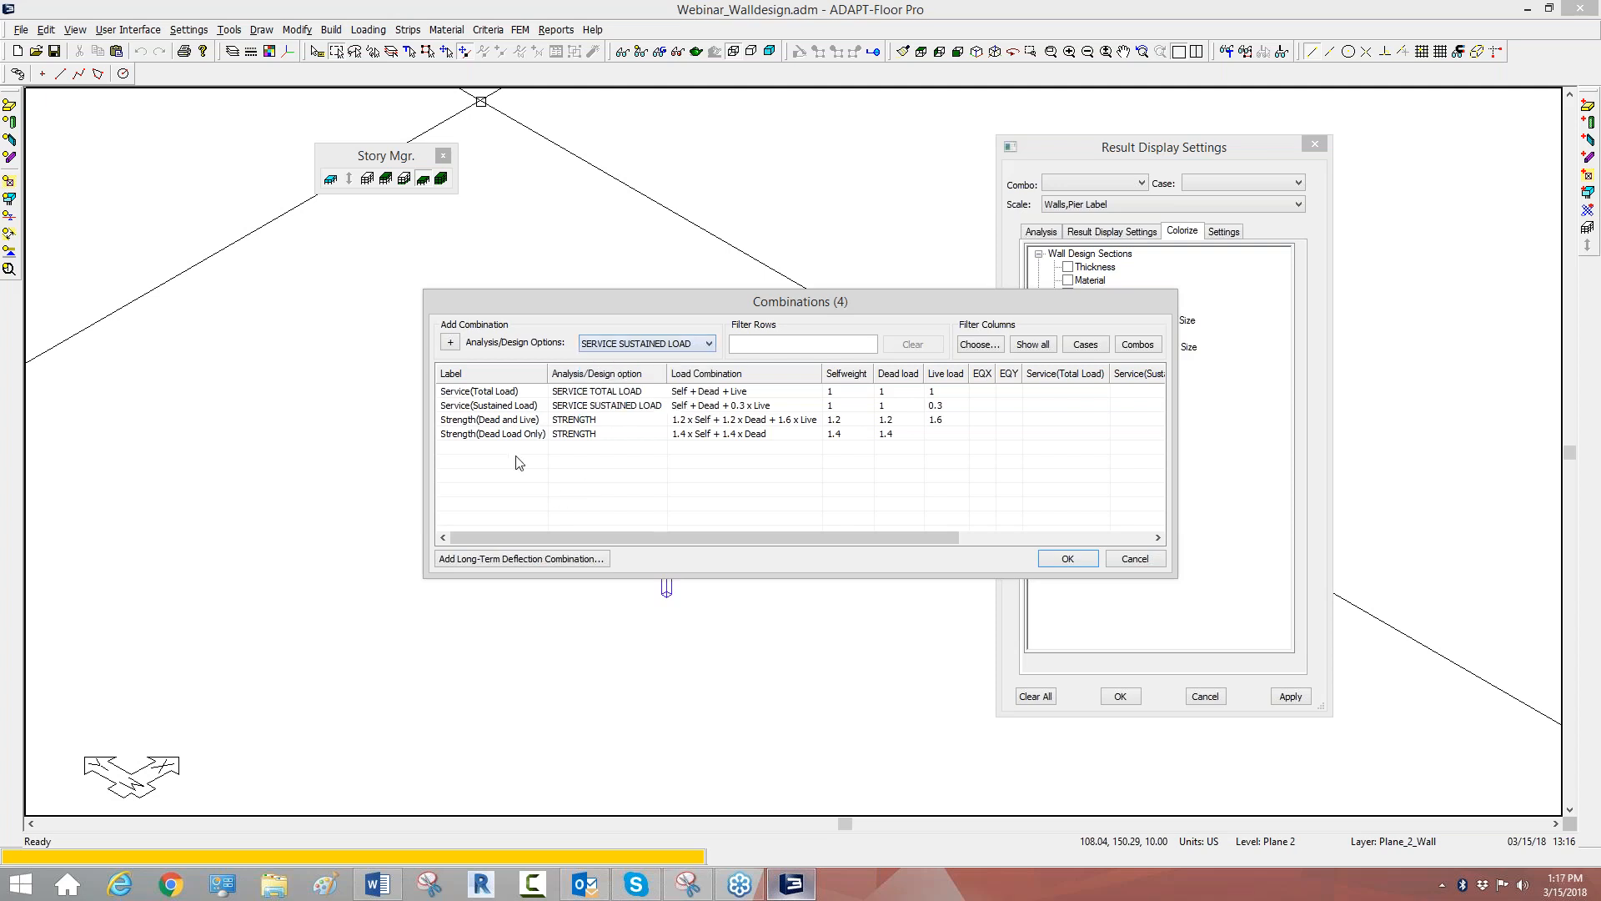
{"action": "left_click", "coordinate": [481, 433]}
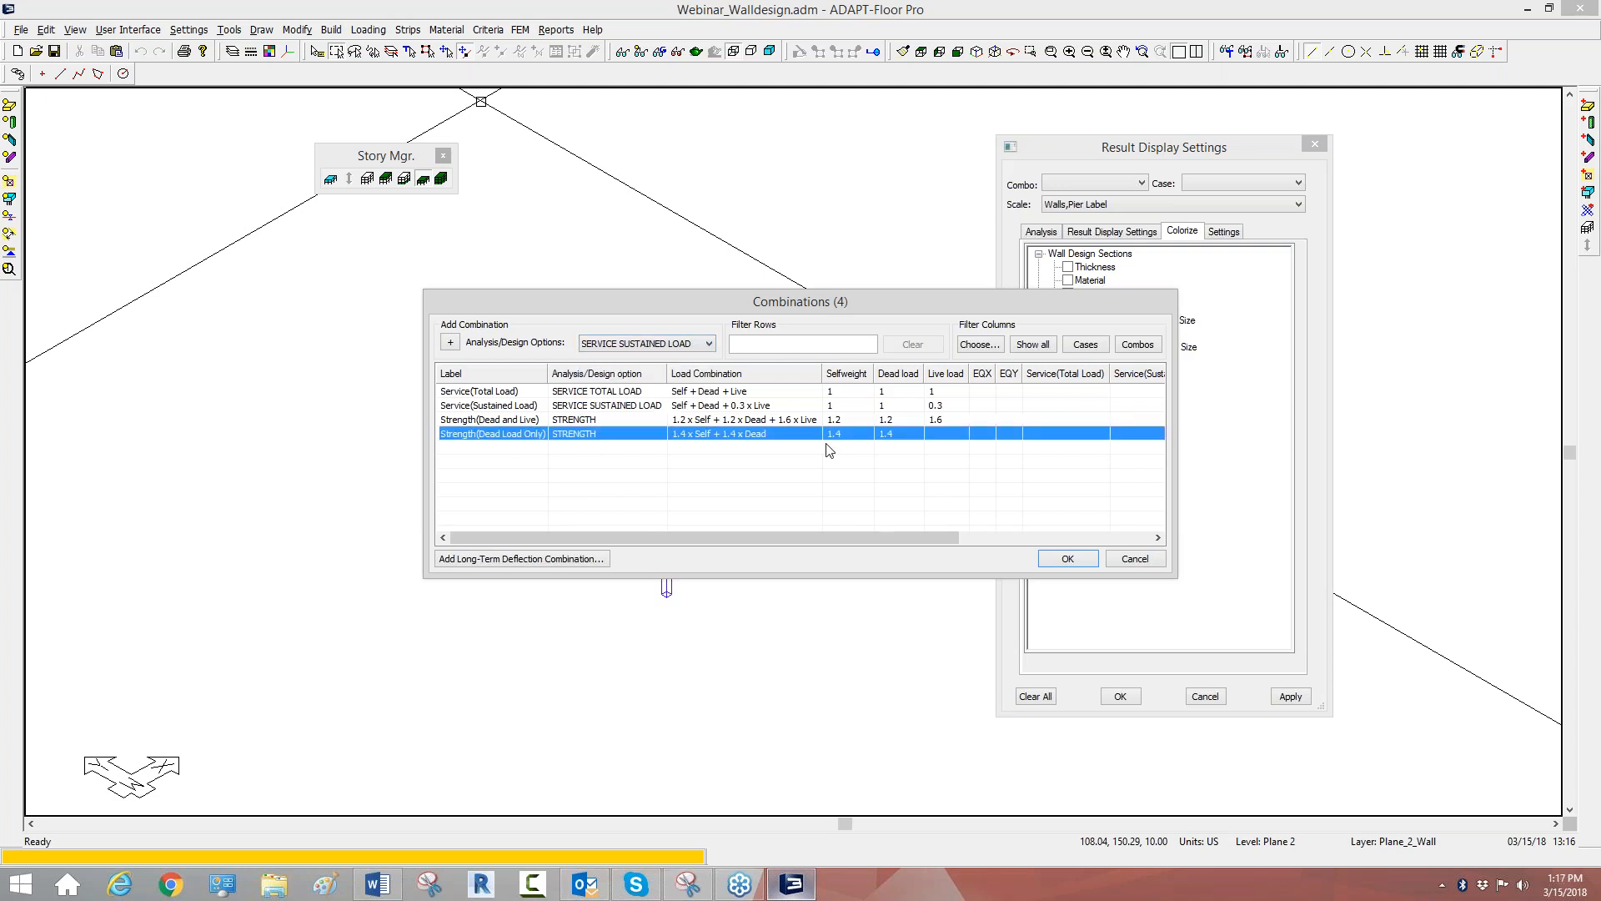
{"action": "left_click", "coordinate": [449, 342]}
{"action": "left_click", "coordinate": [449, 343]}
{"action": "left_click", "coordinate": [450, 343]}
{"action": "left_click", "coordinate": [449, 343]}
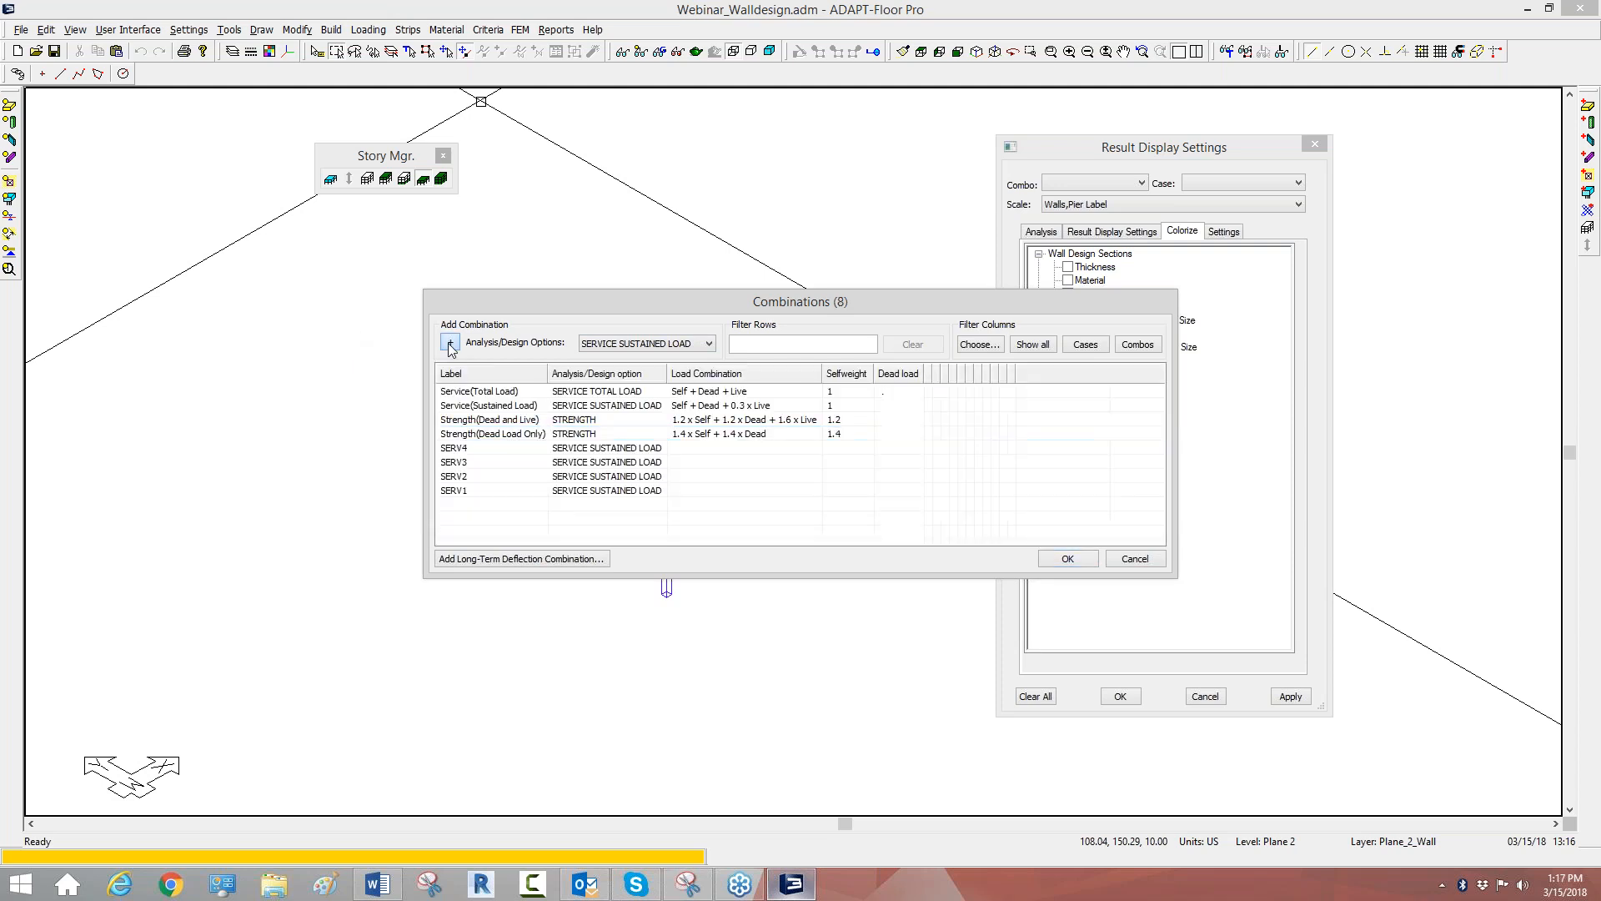
Change the analysis/design option of combinations SERV4, SERV3, SERV2 and SERV1 to STRENGTH.
{"action": "left_click", "coordinate": [591, 451]}
{"action": "left_click", "coordinate": [593, 450]}
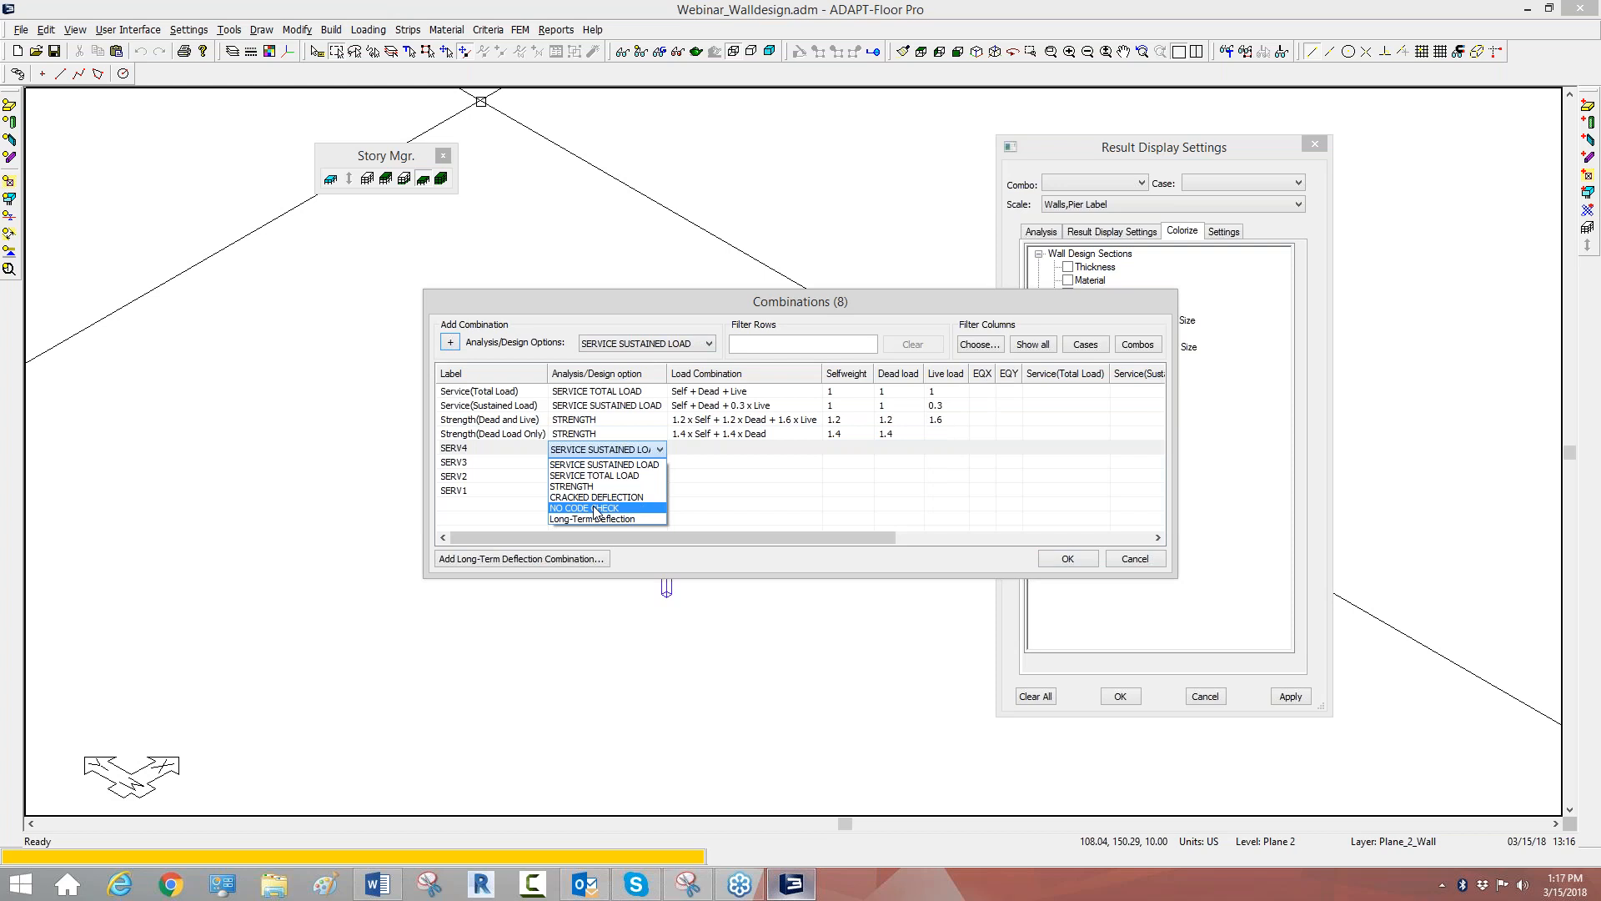
{"action": "left_click", "coordinate": [594, 487]}
{"action": "left_click", "coordinate": [598, 463]}
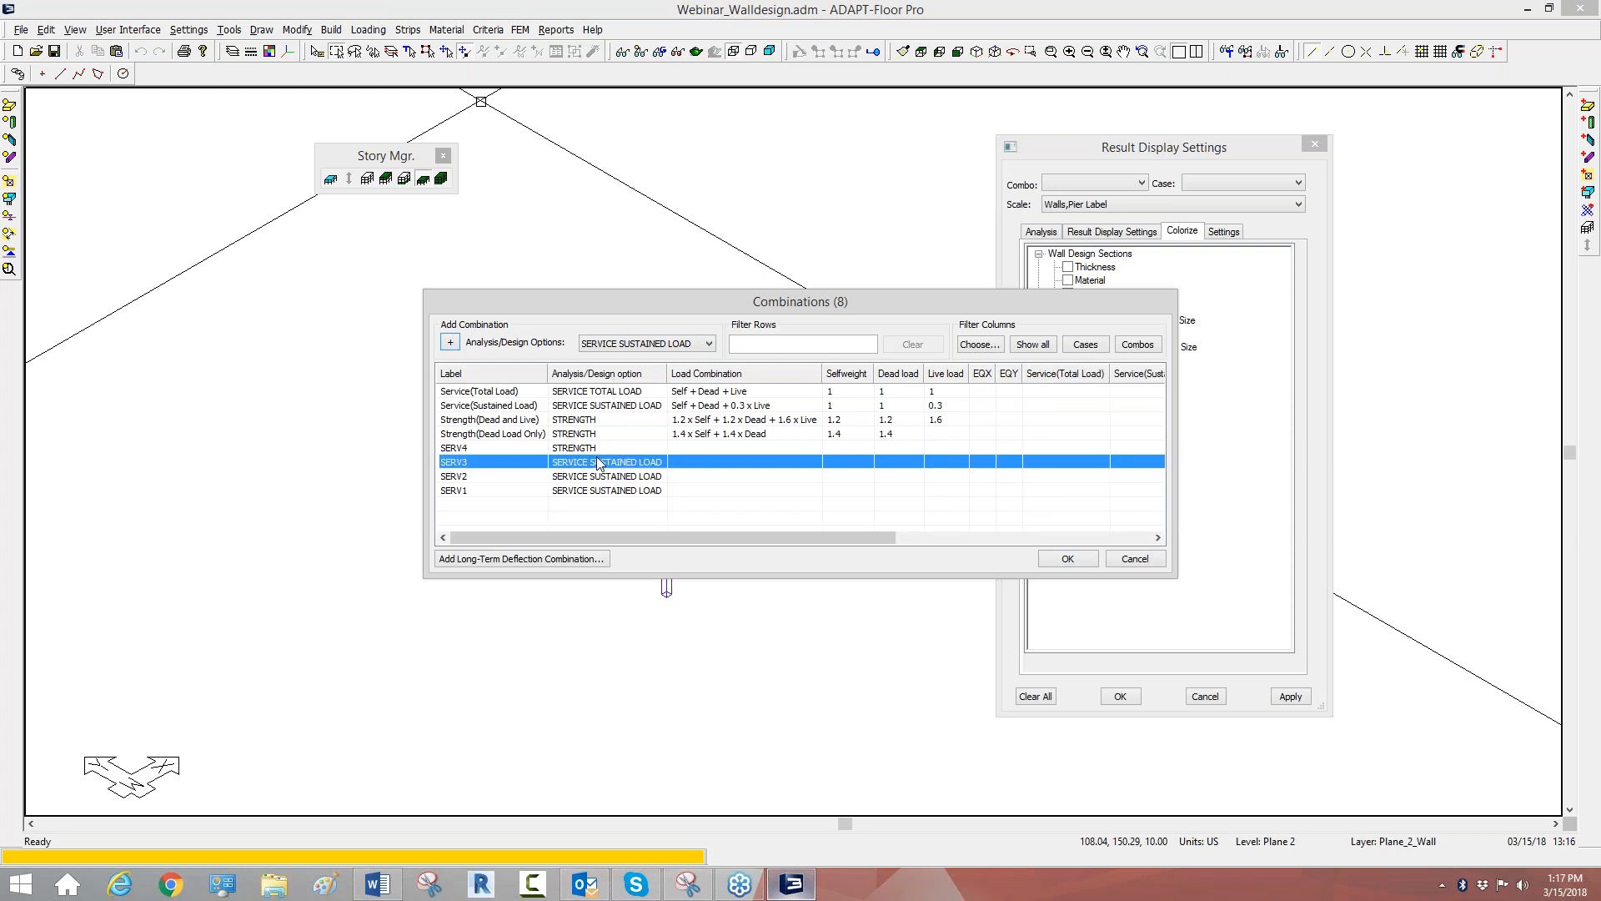
{"action": "left_click", "coordinate": [598, 462]}
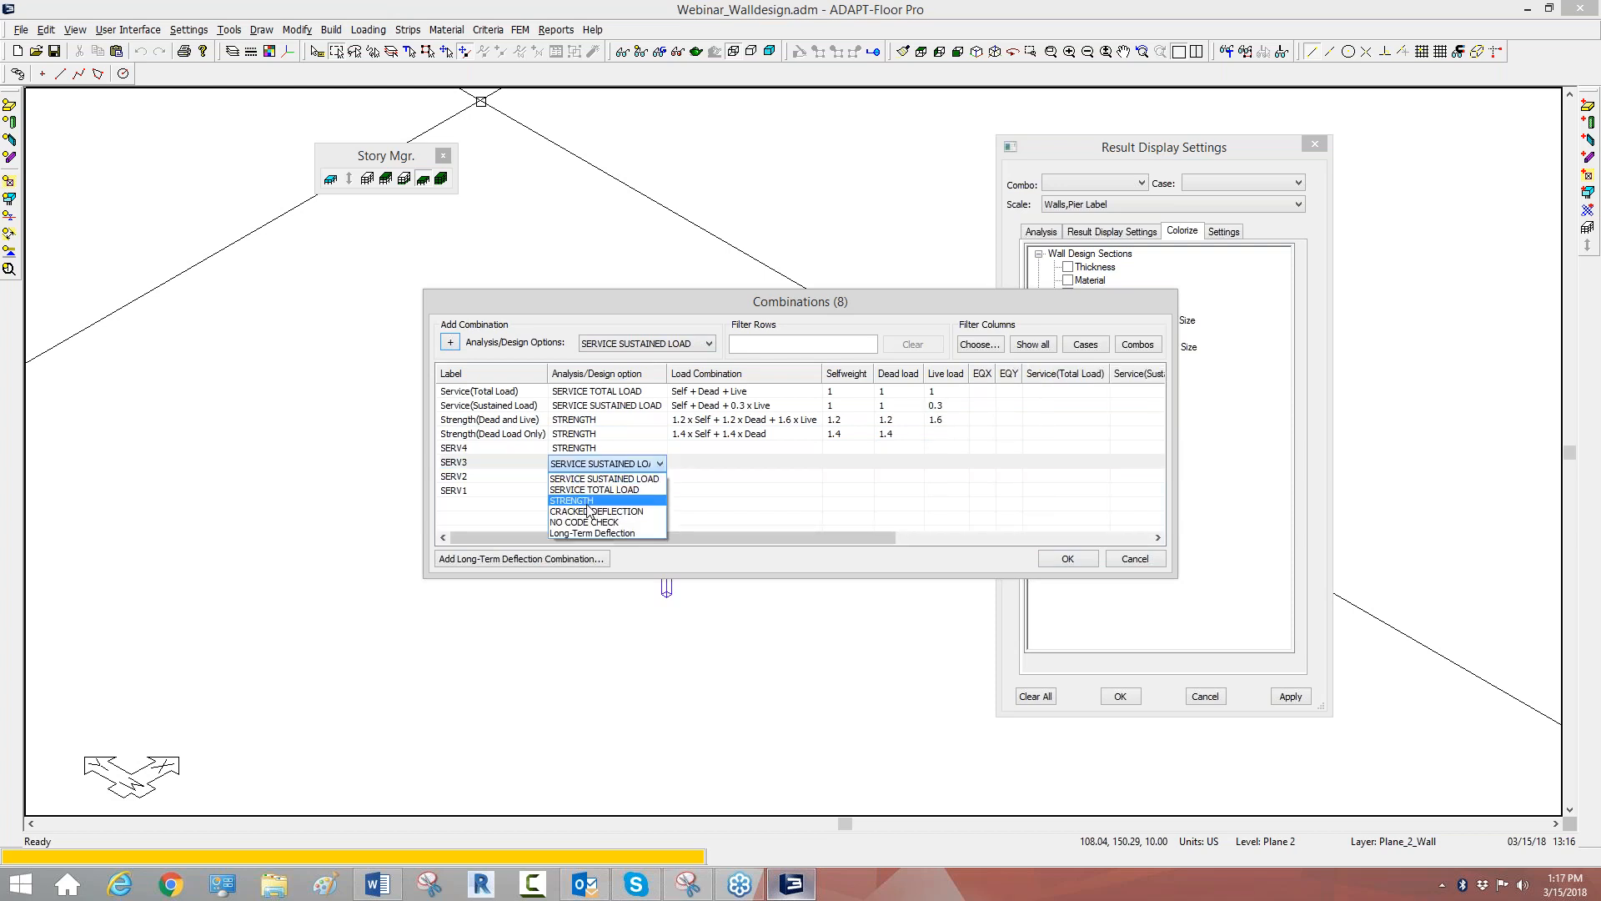
{"action": "left_click", "coordinate": [588, 500]}
{"action": "left_click", "coordinate": [594, 478]}
{"action": "left_click", "coordinate": [595, 480]}
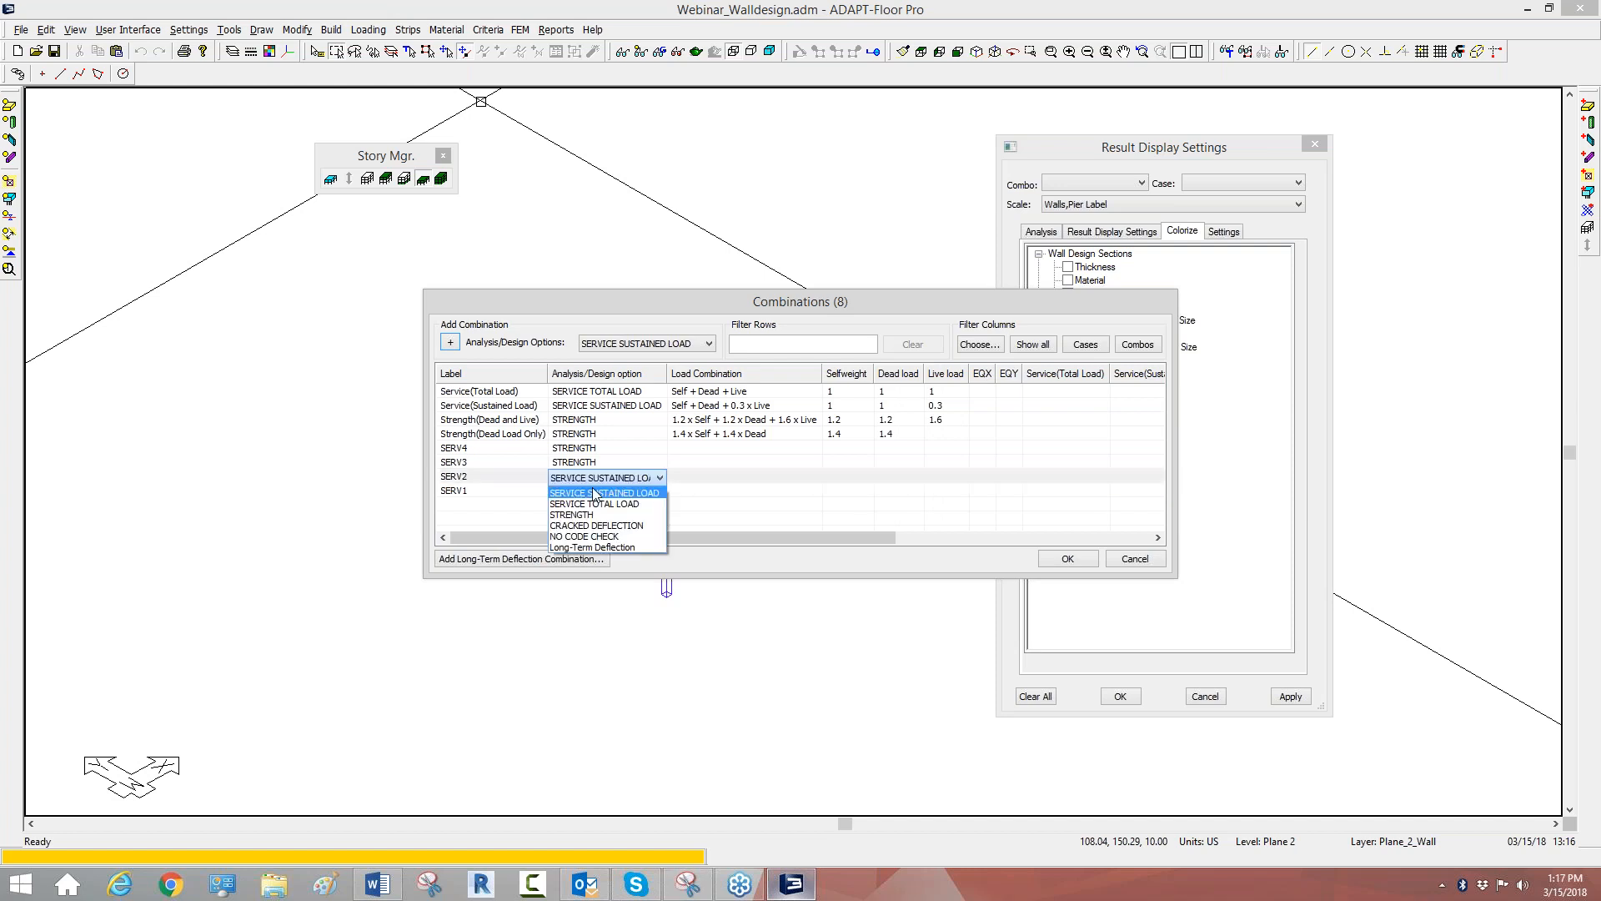
{"action": "left_click", "coordinate": [597, 498]}
{"action": "left_click", "coordinate": [593, 493]}
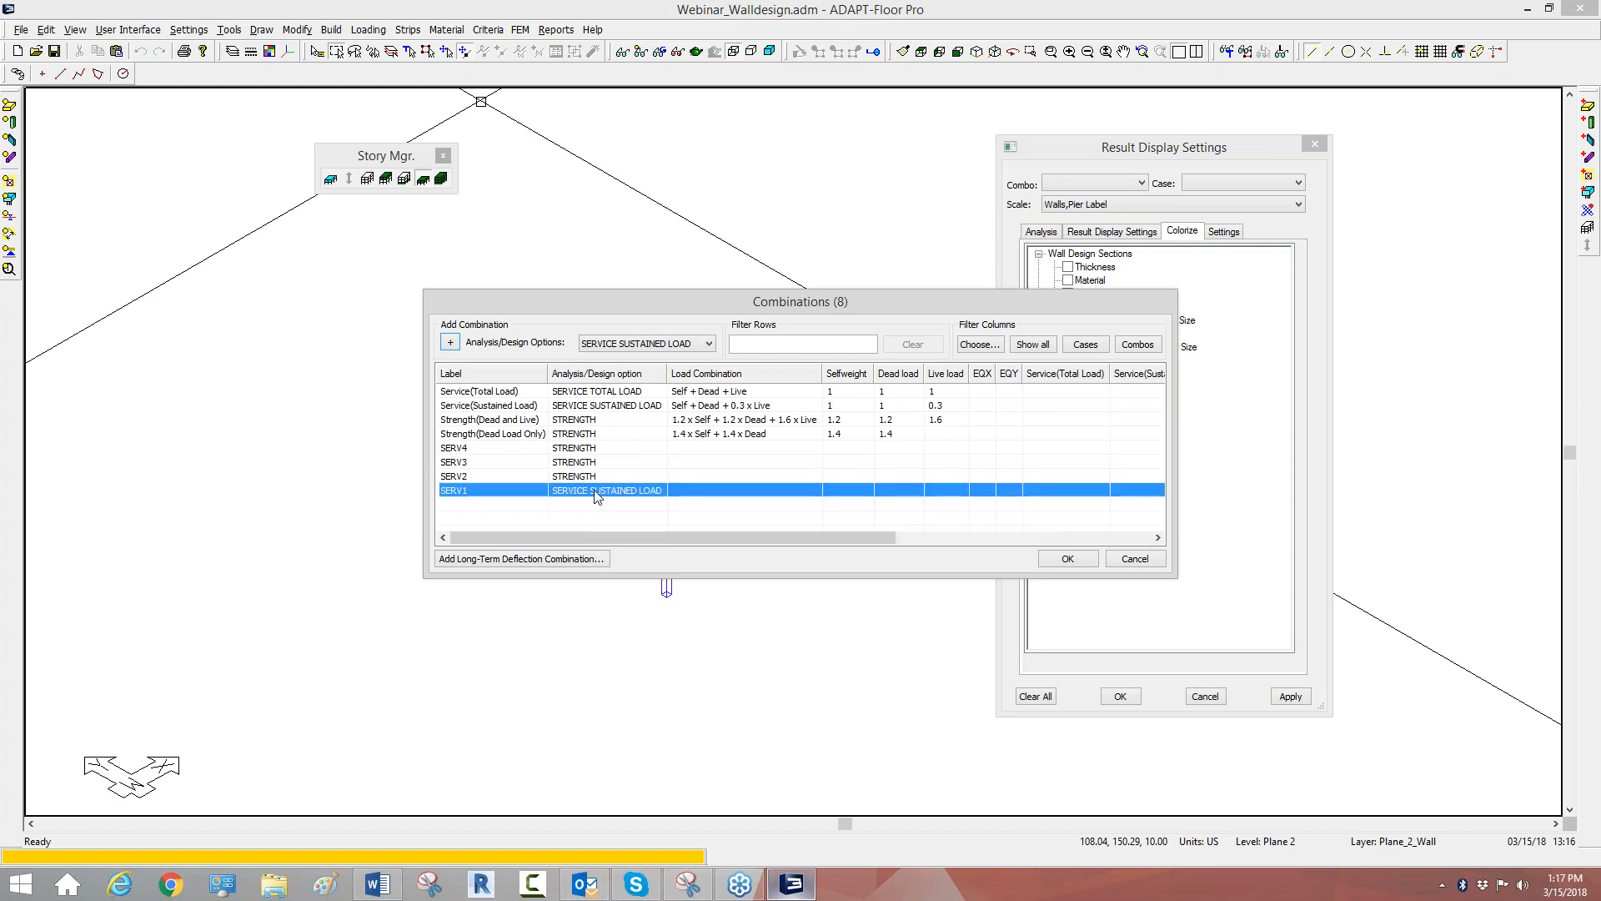
{"action": "left_click", "coordinate": [594, 493]}
{"action": "left_click", "coordinate": [653, 533]}
Set the selfweight factor to 1 for combinations SERV4 through SERV1.
{"action": "left_click", "coordinate": [837, 451]}
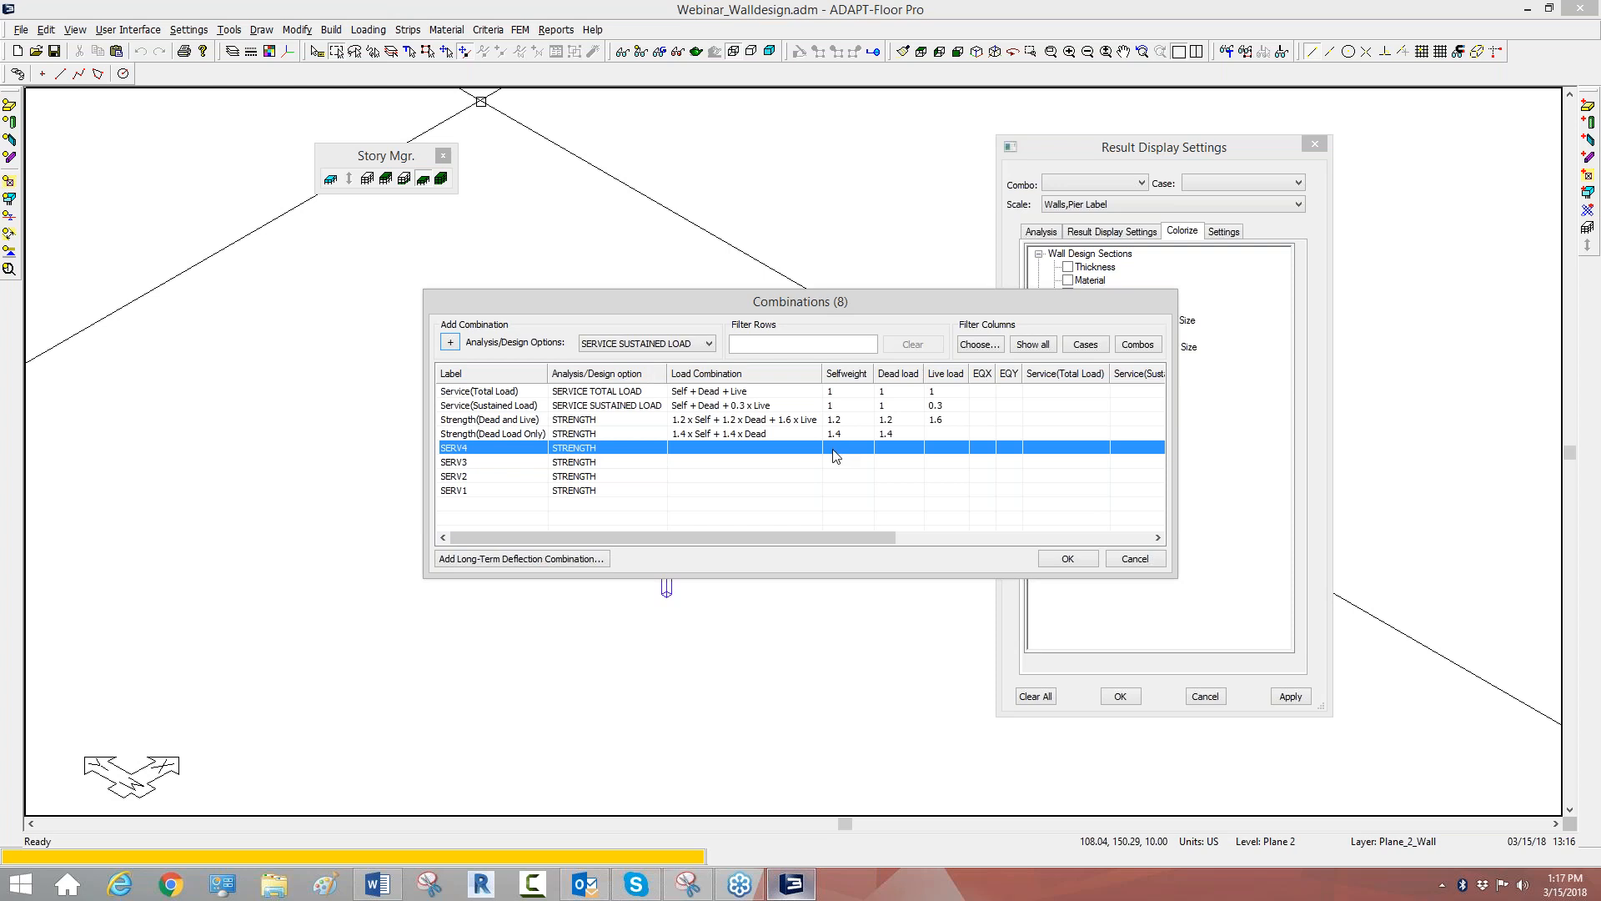
{"action": "type", "text": "1"}
{"action": "left_click", "coordinate": [838, 461]}
{"action": "type", "text": "1"}
{"action": "left_click", "coordinate": [840, 477]}
{"action": "left_click", "coordinate": [838, 481]}
{"action": "type", "text": "1"}
{"action": "left_click", "coordinate": [838, 491]}
{"action": "left_click", "coordinate": [838, 491]}
{"action": "type", "text": "1"}
Set the dead load factor to 1 for combinations SERV4 through SERV1.
{"action": "left_click", "coordinate": [886, 447]}
{"action": "left_click", "coordinate": [886, 448]}
{"action": "type", "text": "1"}
{"action": "left_click", "coordinate": [886, 462]}
{"action": "left_click", "coordinate": [886, 462]}
{"action": "type", "text": "1"}
{"action": "left_click", "coordinate": [887, 477]}
{"action": "left_click", "coordinate": [887, 476]}
{"action": "type", "text": "1"}
{"action": "left_click", "coordinate": [886, 491]}
{"action": "left_click", "coordinate": [886, 491]}
{"action": "type", "text": "1"}
Set the live load factor to 1.6 for combinations SERV4 through SERV1.
{"action": "left_click", "coordinate": [934, 447]}
{"action": "left_click", "coordinate": [934, 447]}
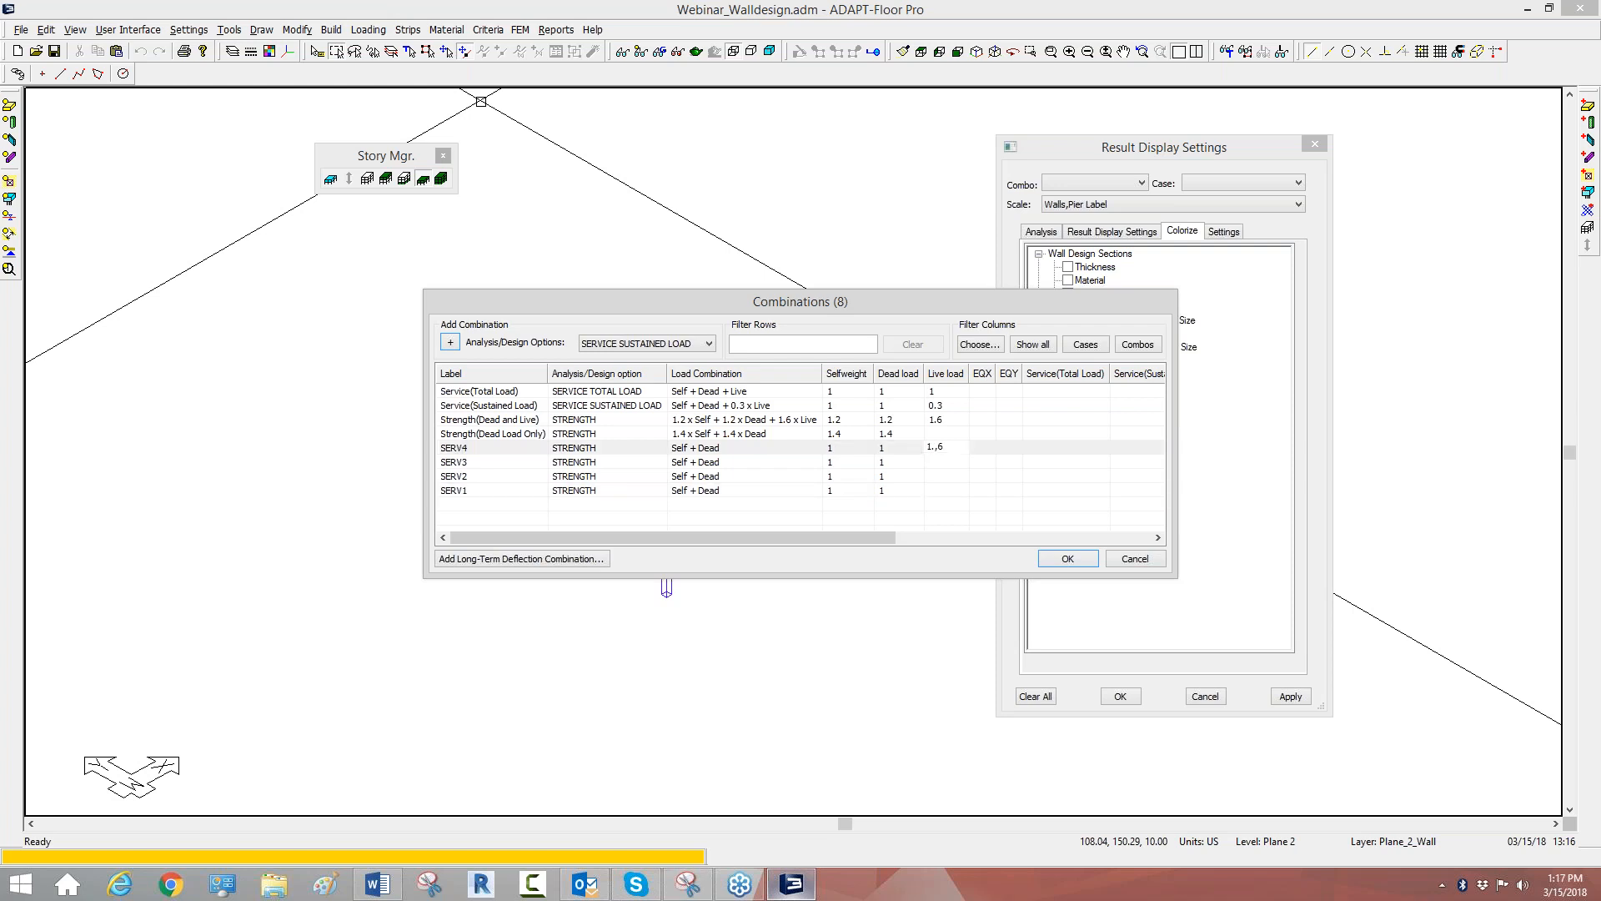
{"action": "type", "text": "1.6"}
{"action": "left_click", "coordinate": [946, 465]}
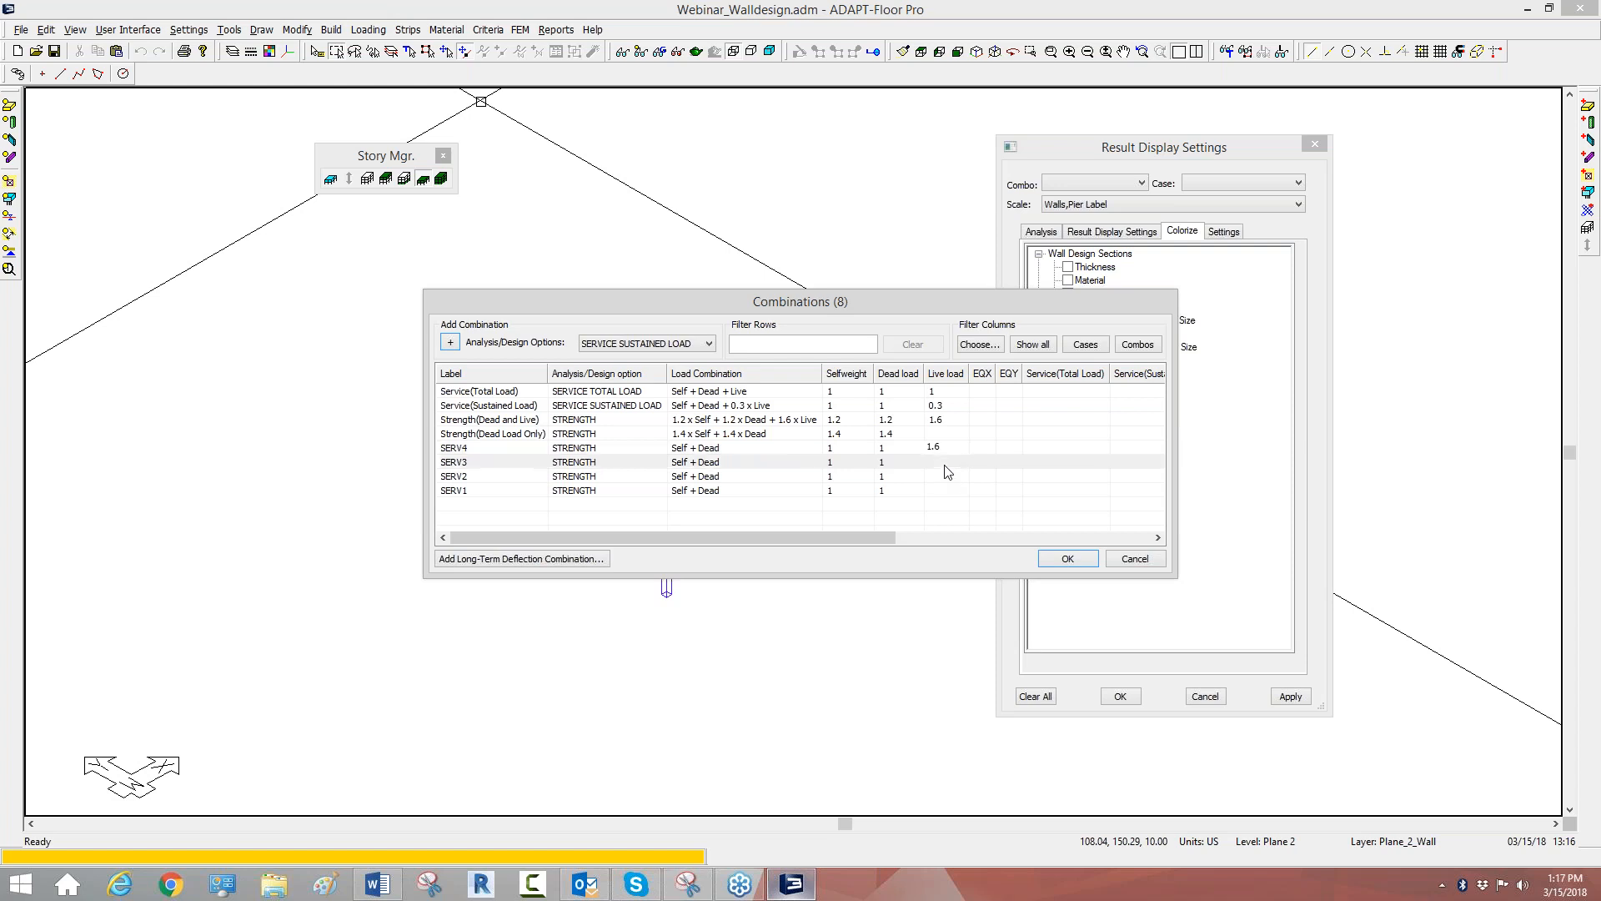
{"action": "left_click", "coordinate": [948, 469]}
{"action": "left_click", "coordinate": [946, 477]}
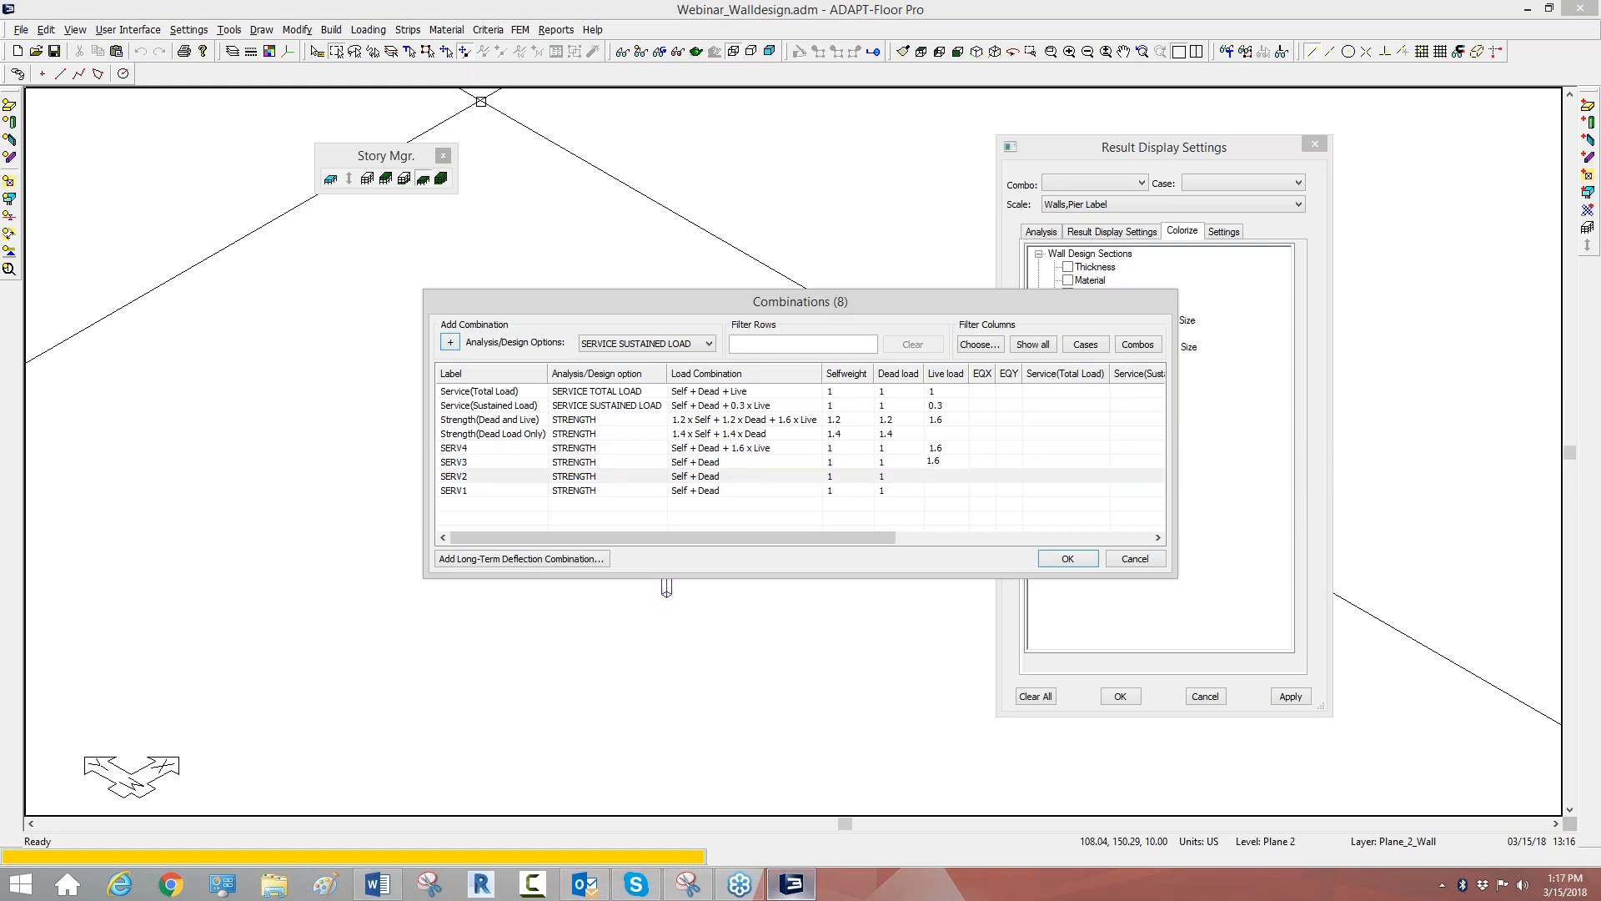
{"action": "left_click", "coordinate": [947, 477]}
{"action": "left_click", "coordinate": [948, 491]}
{"action": "left_click", "coordinate": [947, 491]}
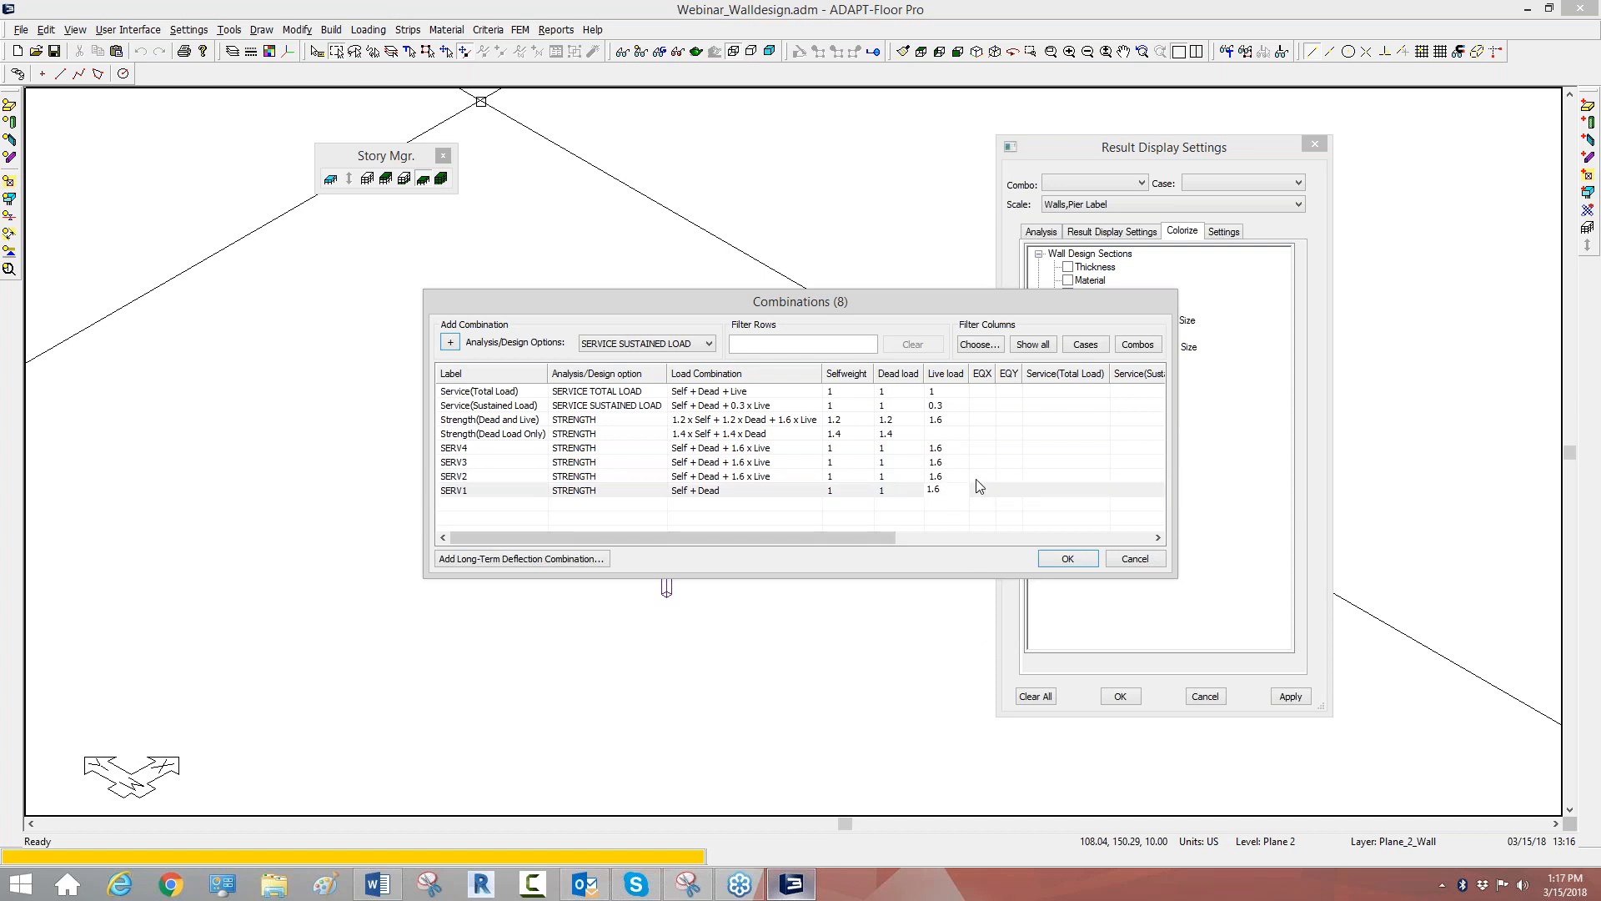
Enter EQX factors of 1 for SERV4 and -1 for SERV3, and EQY factors of 1 for SERV2 and -1 for SERV1.
{"action": "left_click", "coordinate": [972, 448]}
{"action": "left_click", "coordinate": [973, 448]}
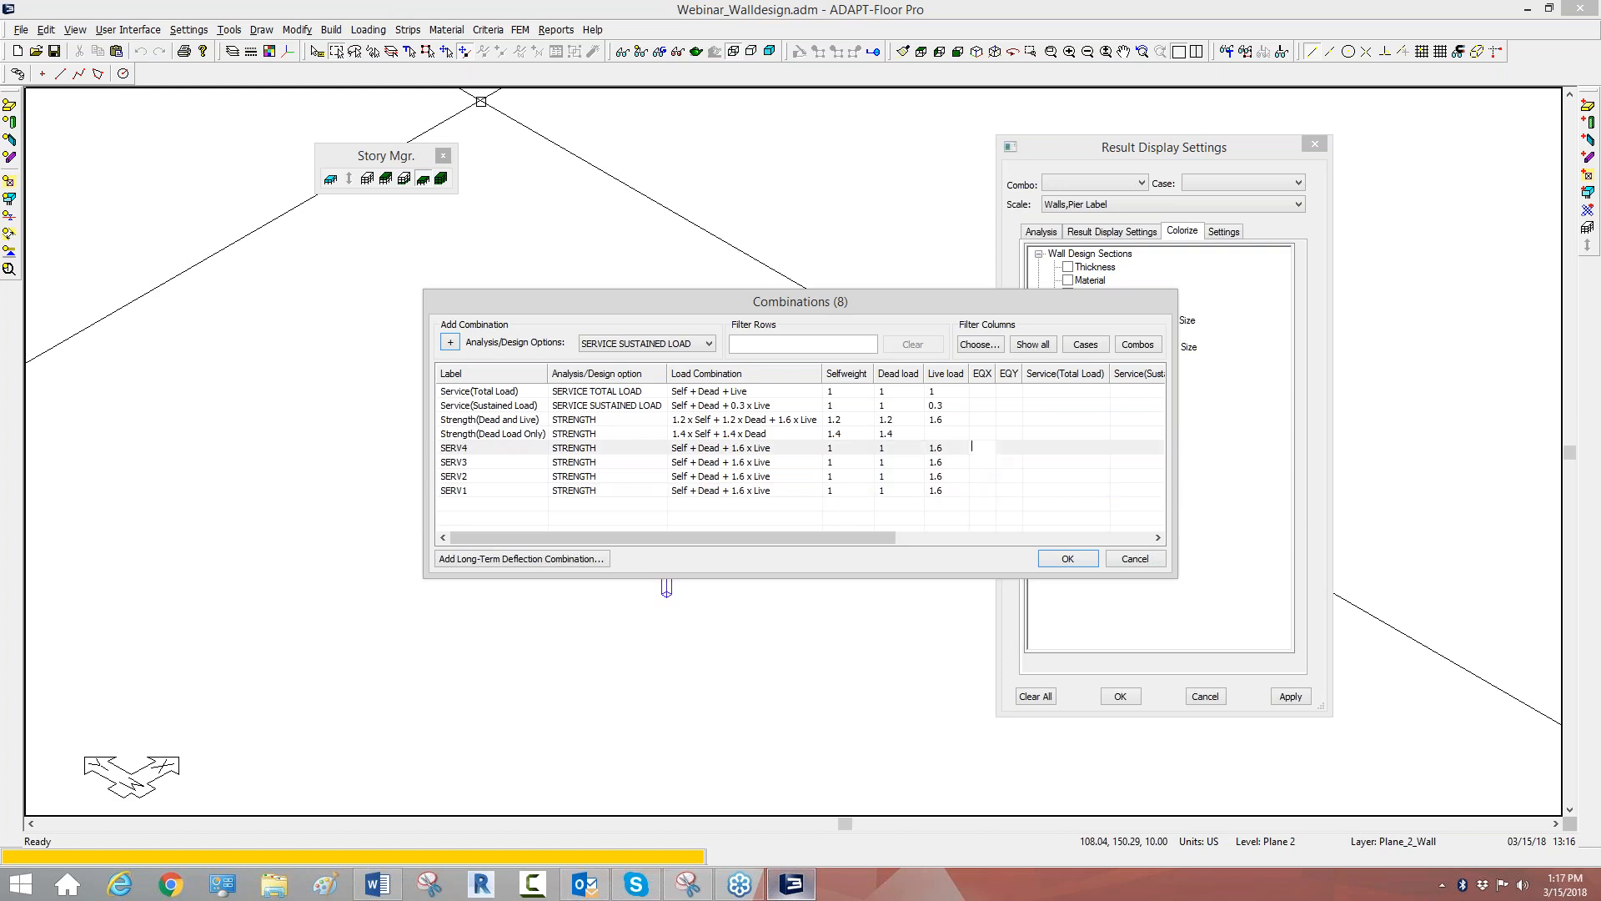
{"action": "left_click", "coordinate": [972, 461]}
{"action": "left_click", "coordinate": [973, 461]}
{"action": "left_click", "coordinate": [998, 475]}
{"action": "left_click", "coordinate": [998, 476]}
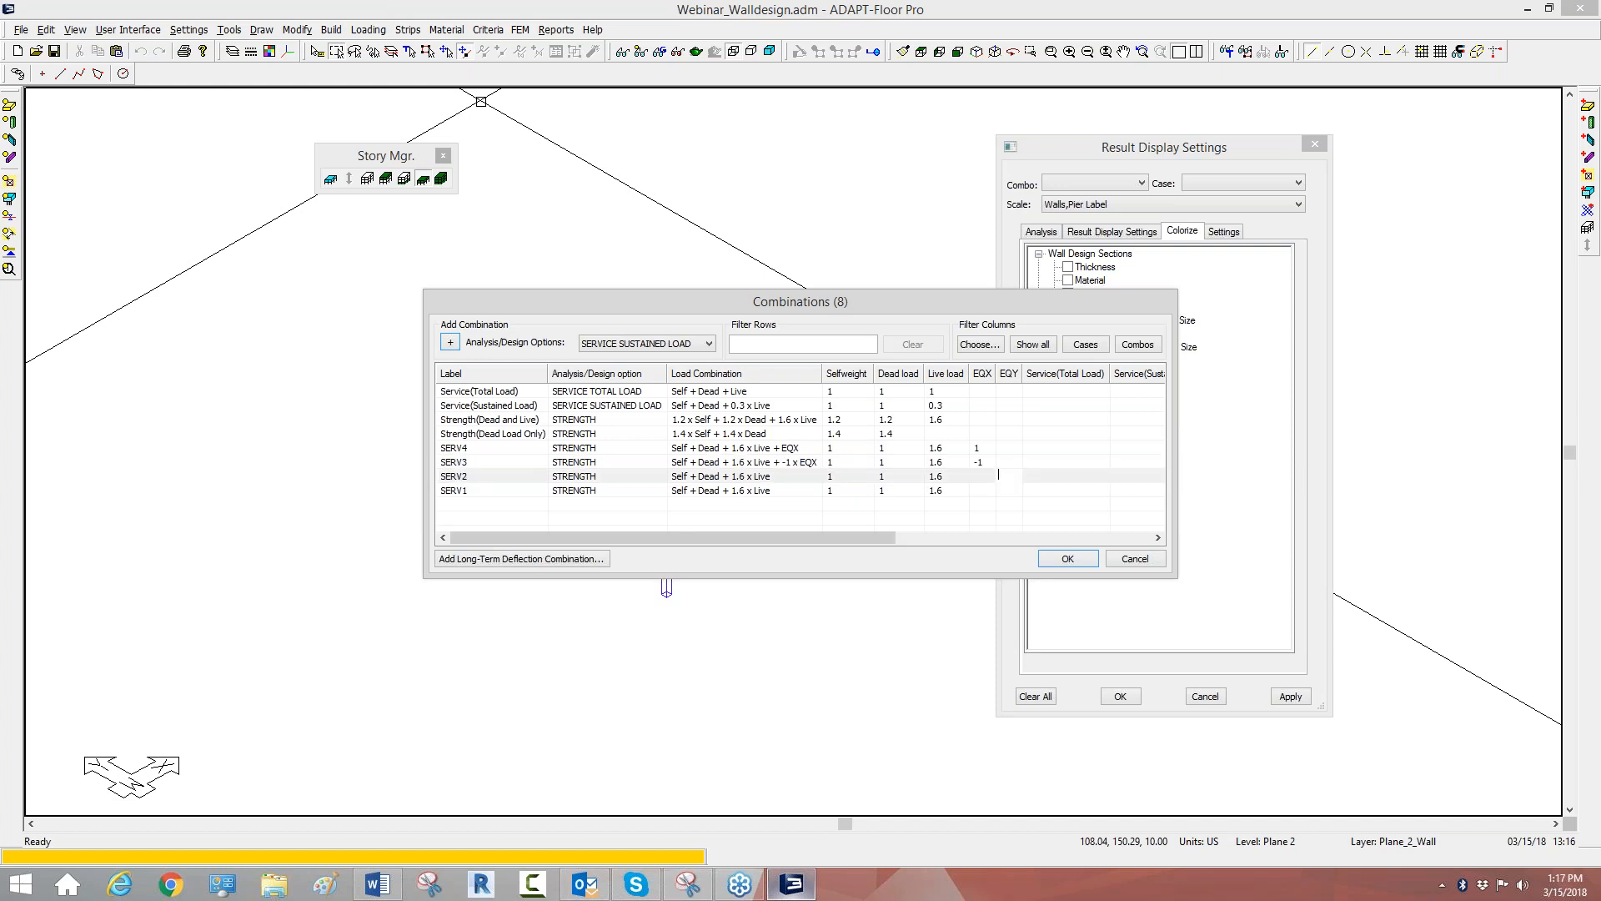
{"action": "type", "text": "1"}
{"action": "left_click", "coordinate": [1004, 488]}
{"action": "left_click", "coordinate": [1004, 488]}
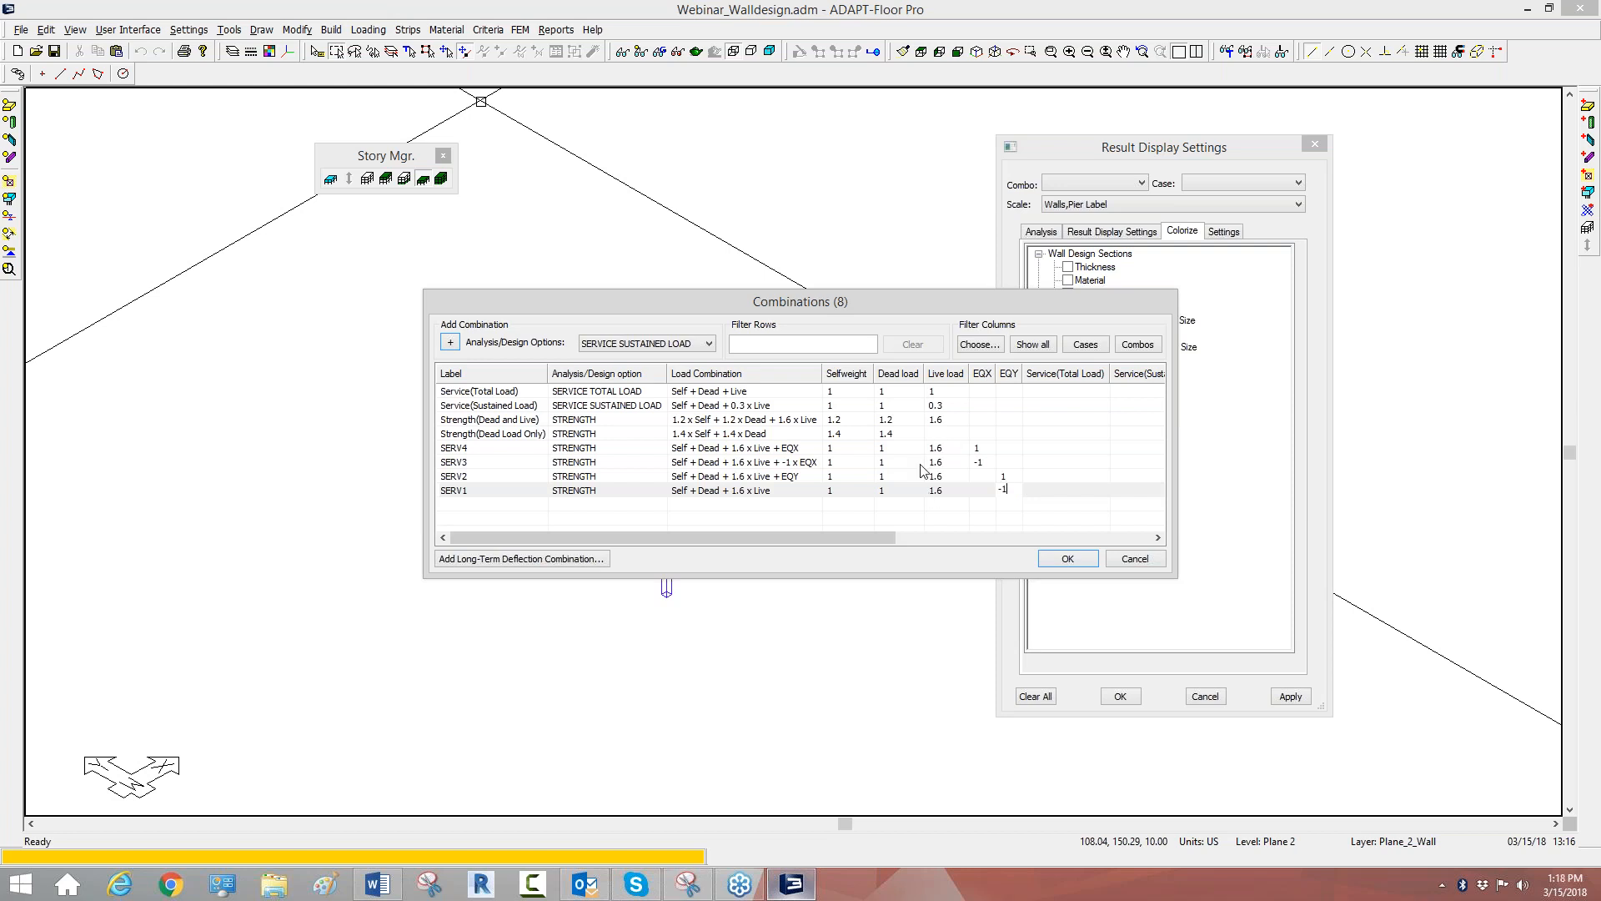
Relabel SERV4 through SERV1 as STR_EX_+, STR_EX_-, STR_EY_+ and STR_EY_-, and accept the combination table.
{"action": "left_click", "coordinate": [463, 452]}
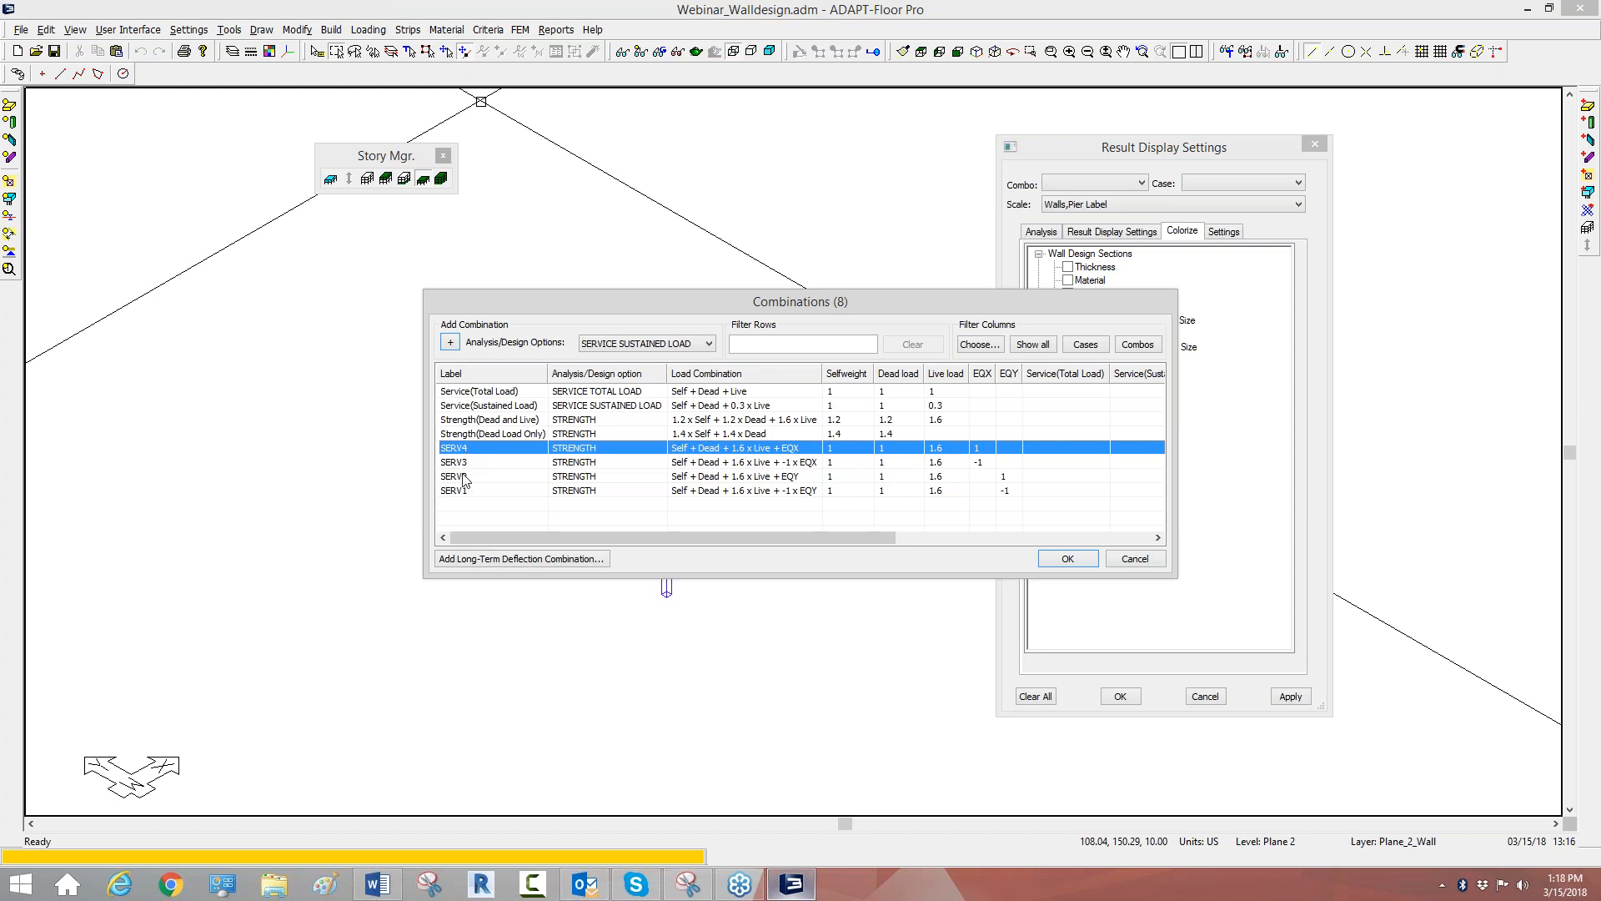
{"action": "left_click", "coordinate": [474, 453]}
{"action": "type", "text": "STR_EX_+"}
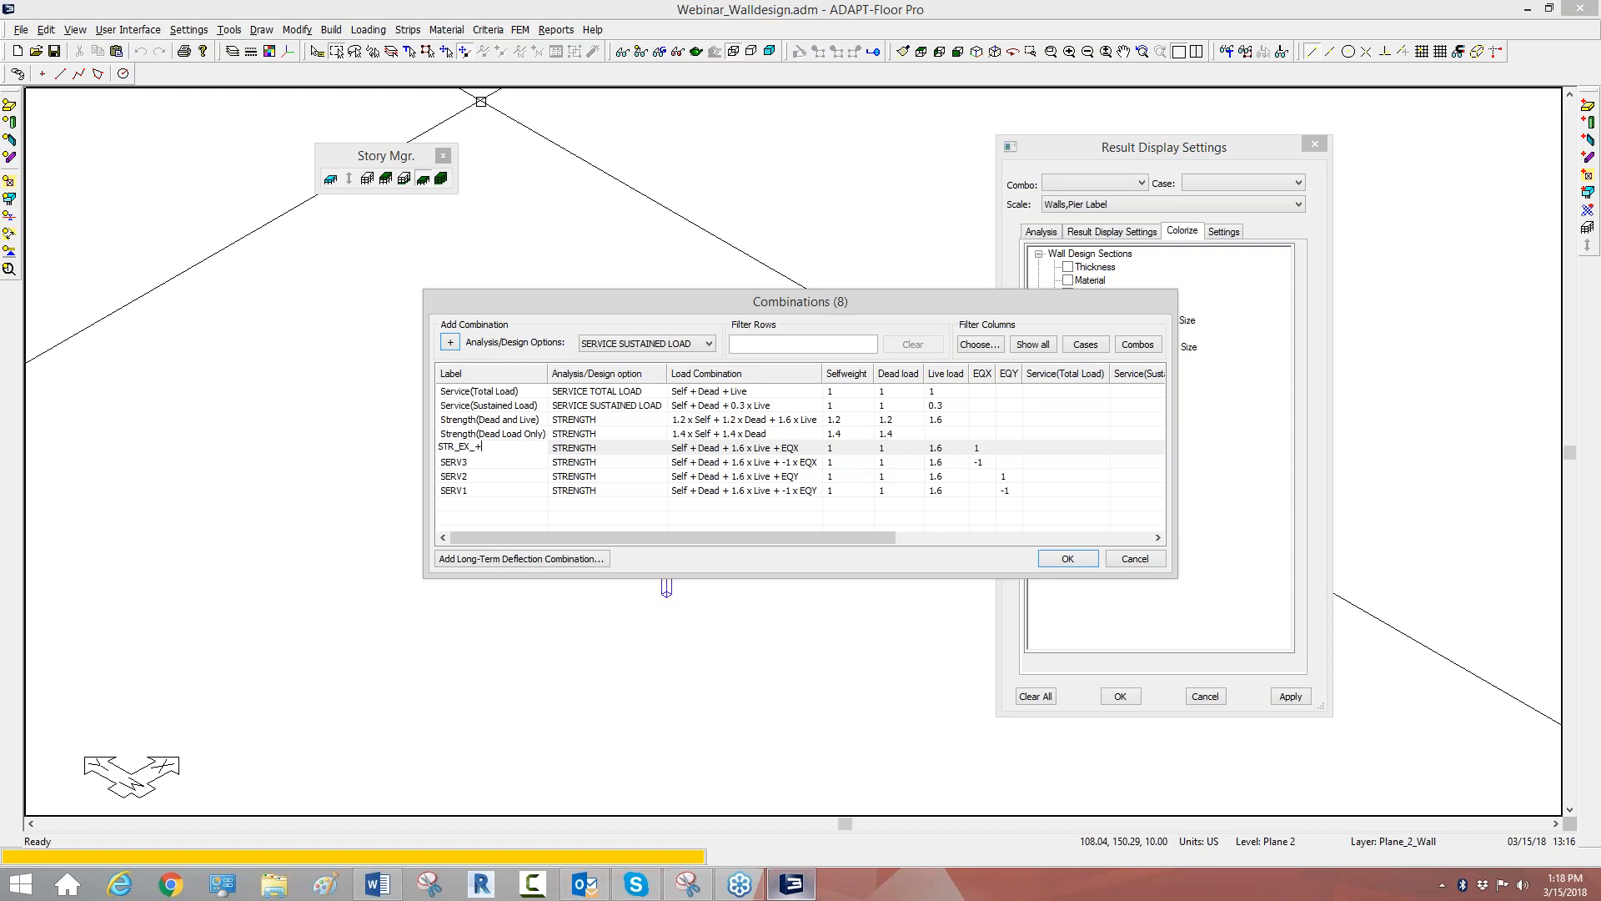
{"action": "key", "text": "Return"}
{"action": "type", "text": "STR"}
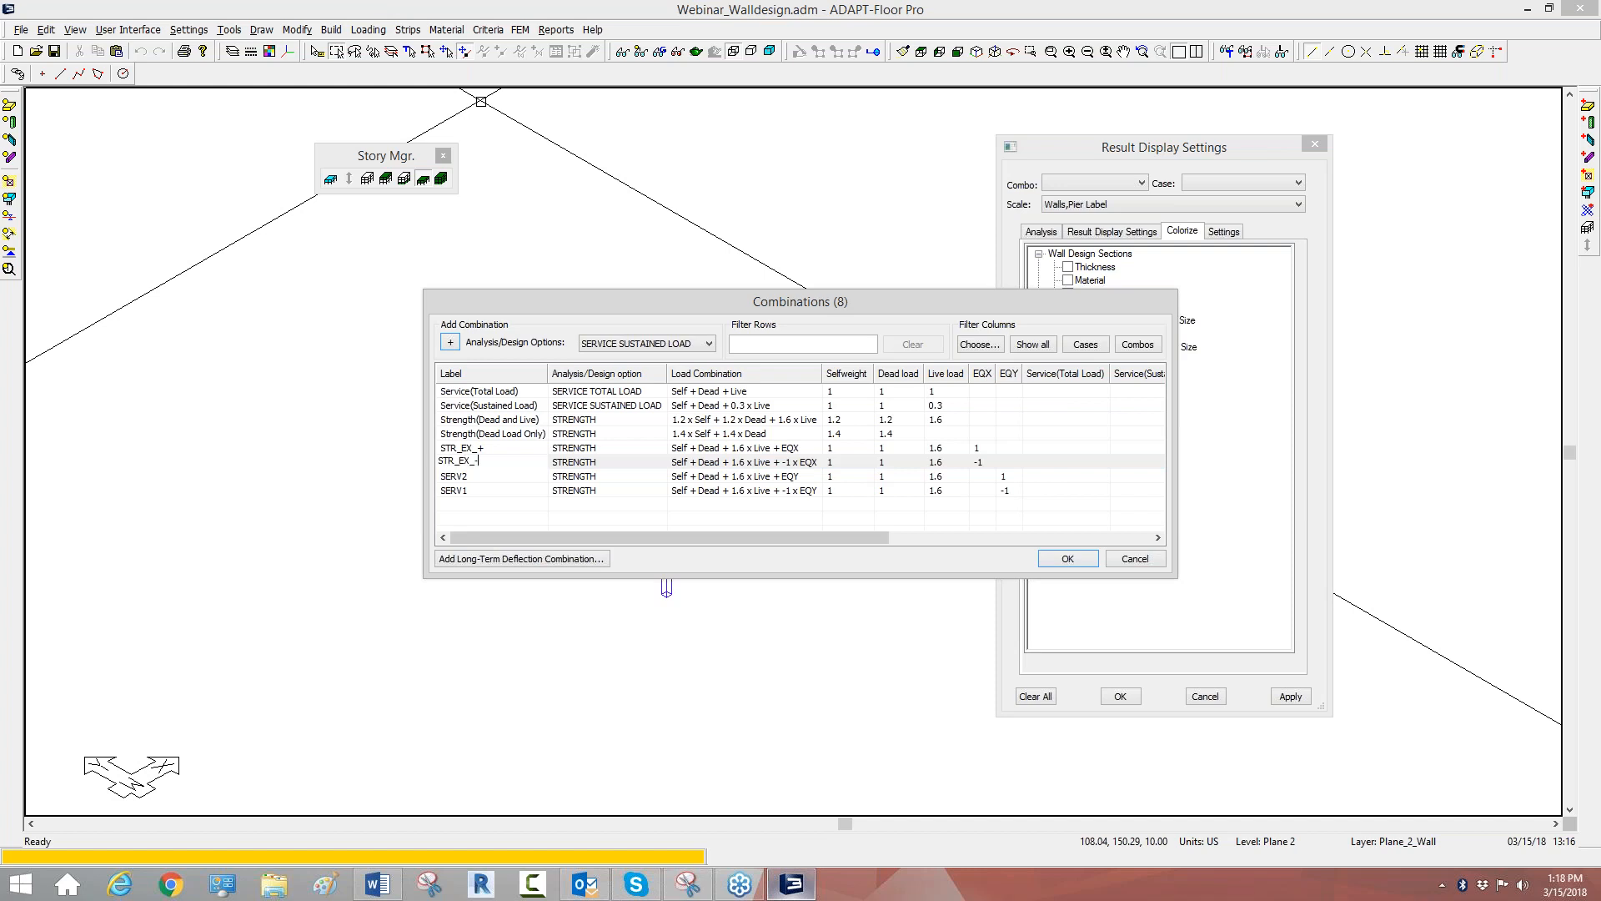
{"action": "type", "text": "_EX_-"}
{"action": "key", "text": "Return"}
{"action": "type", "text": "STR_EY_+"}
{"action": "key", "text": "Return"}
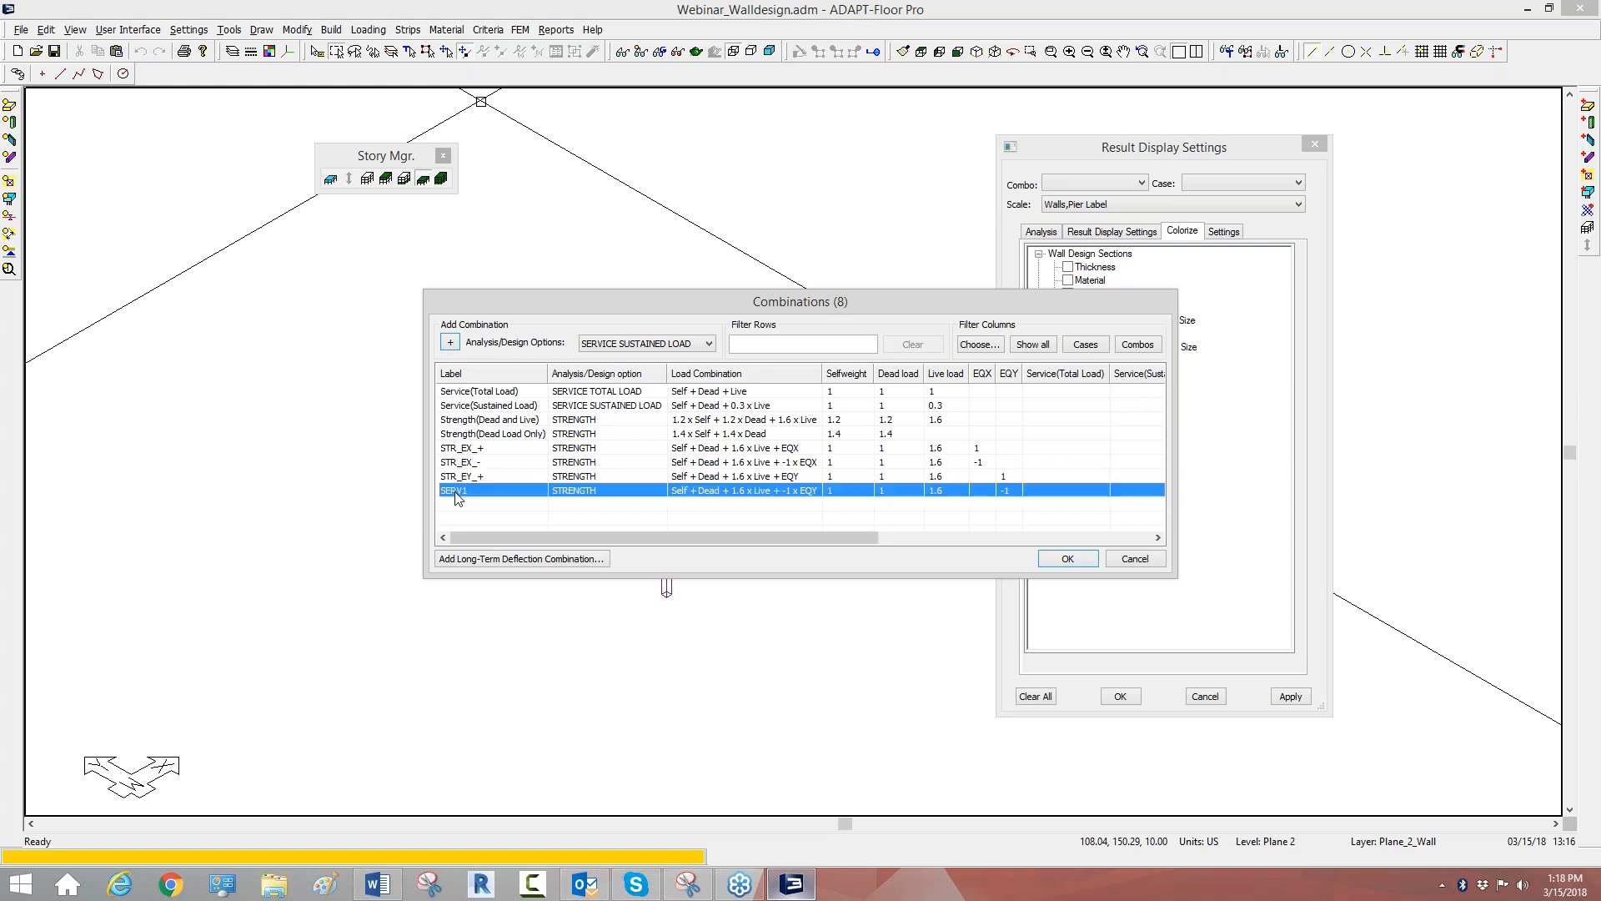
{"action": "type", "text": "STR_EY_-"}
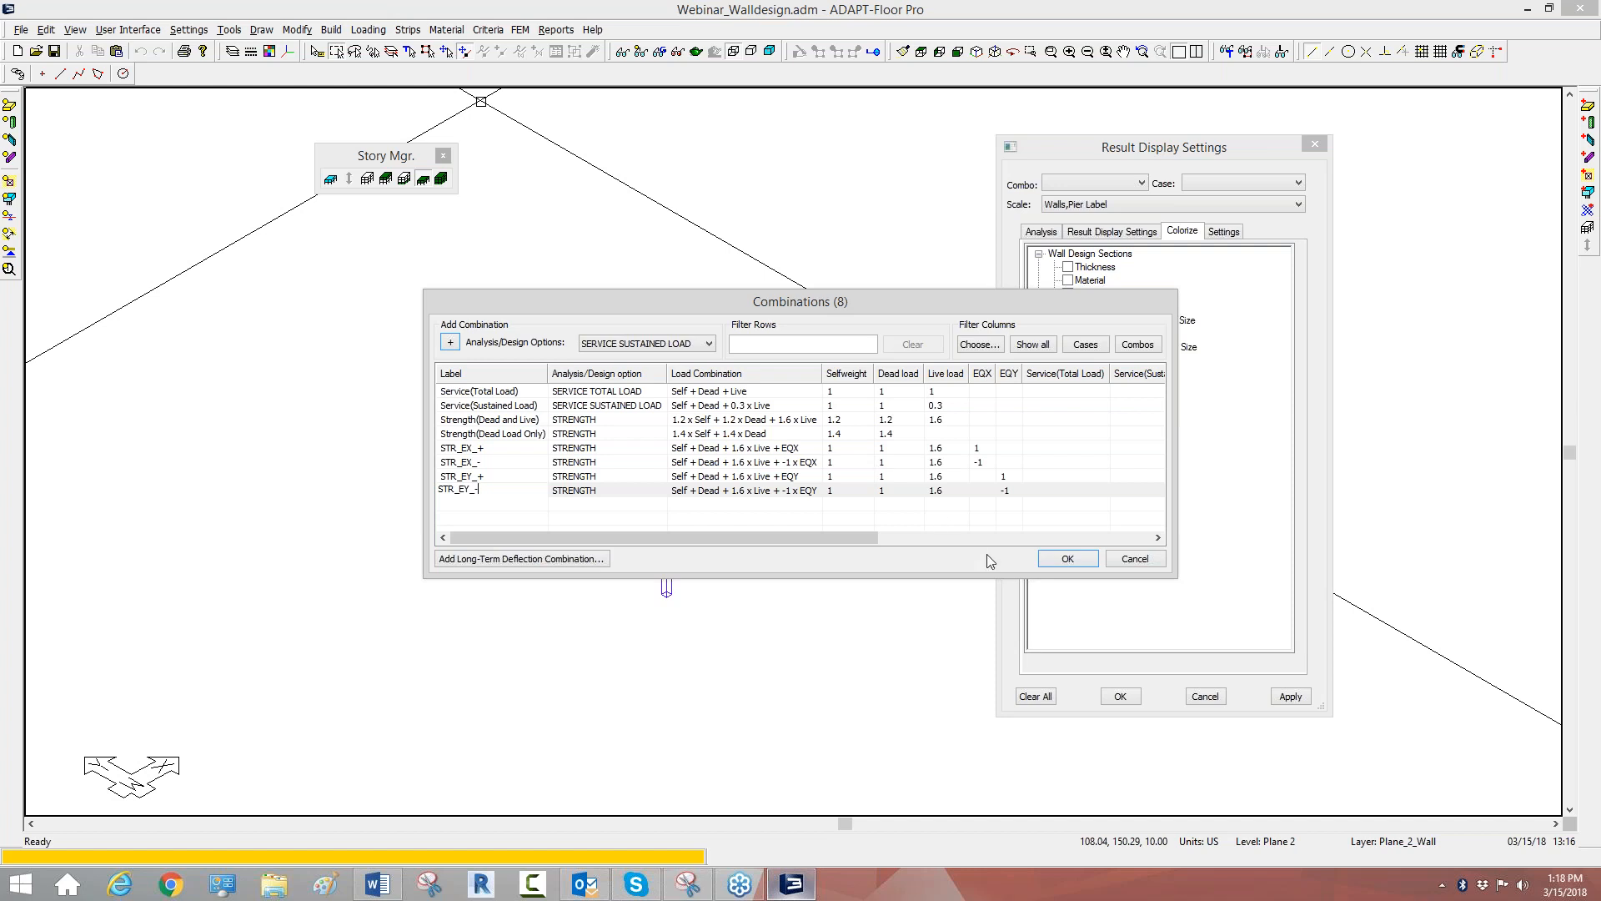
{"action": "left_click", "coordinate": [1054, 559]}
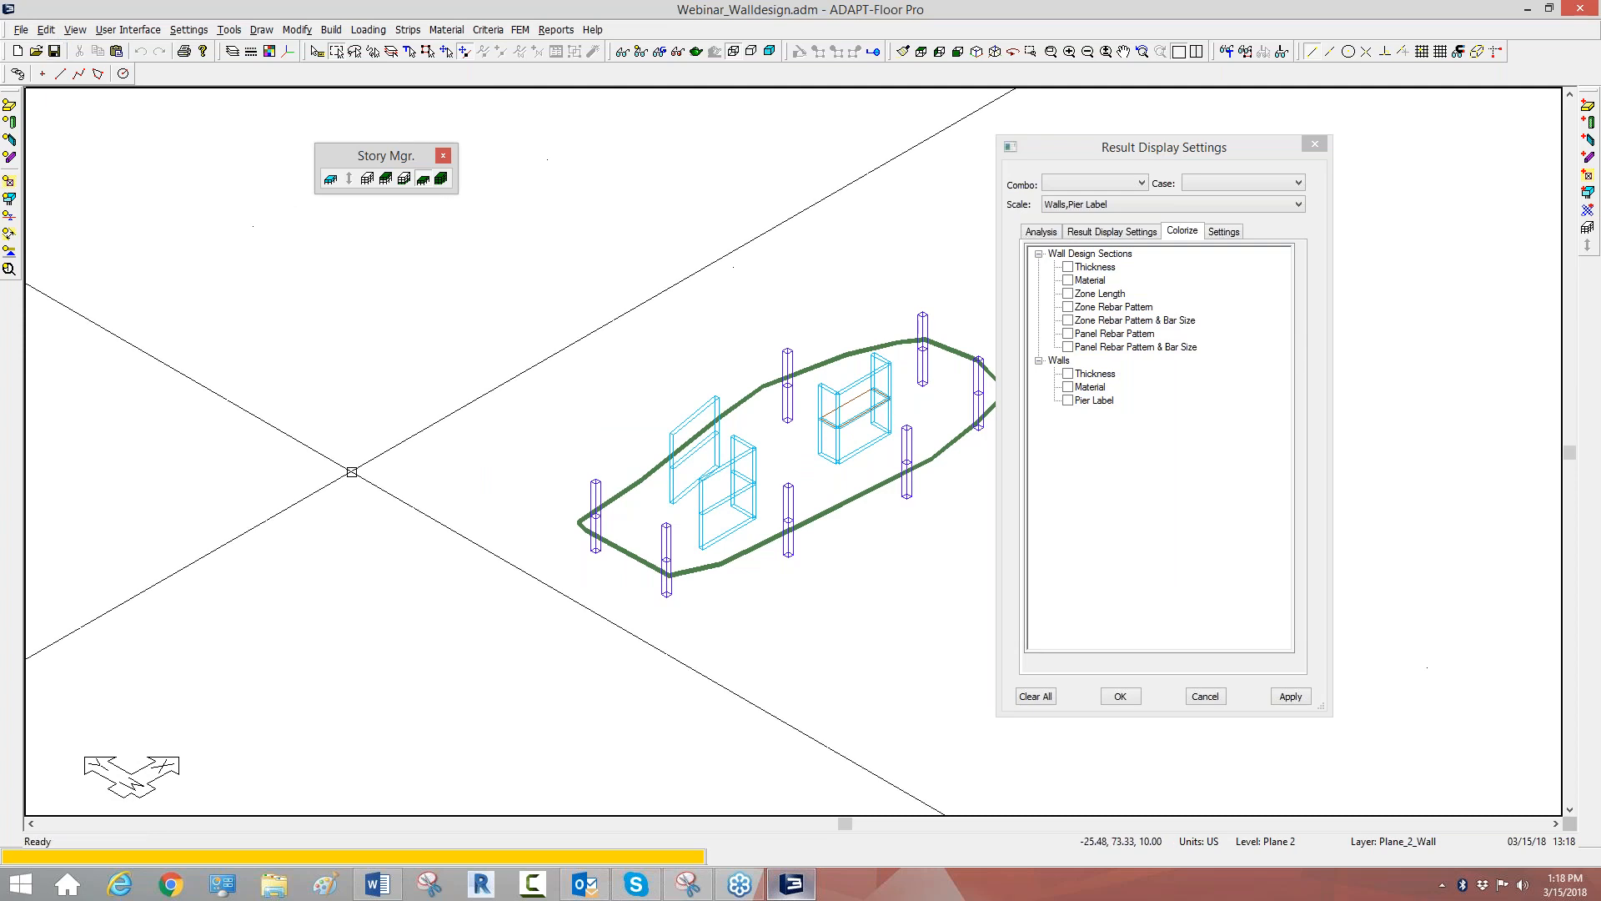
Display all stories of the building model together.
{"action": "left_click", "coordinate": [441, 179]}
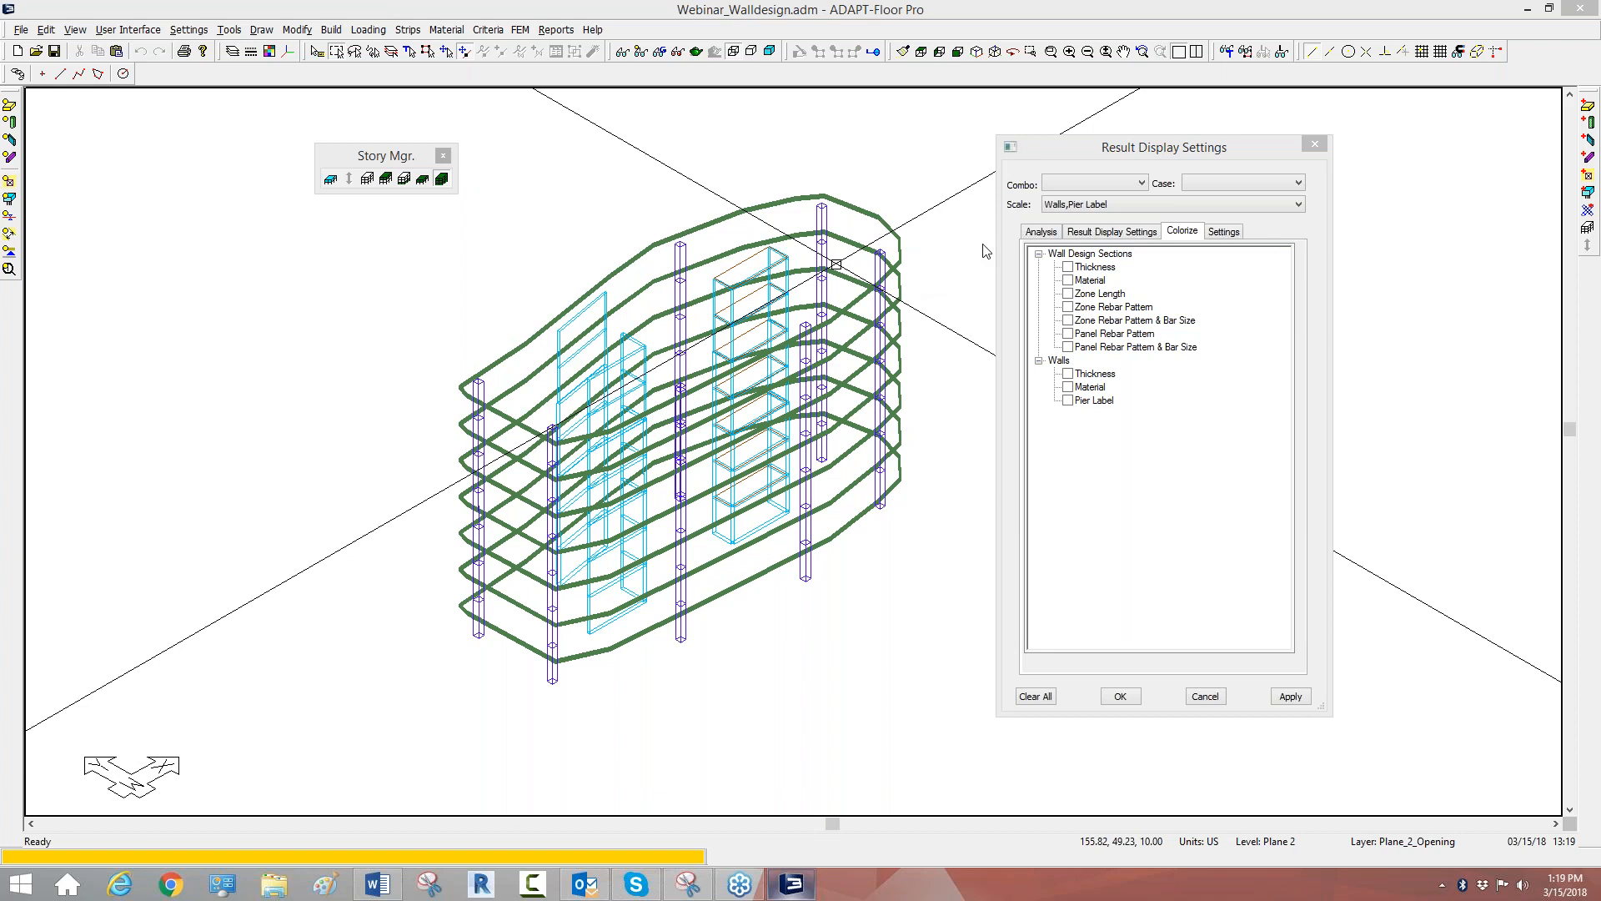
Open the ADAPT Integration Console wizard to view its modeling program choices, cancel it, and return to the ADAPT-Builder model.
{"action": "left_click", "coordinate": [1525, 11]}
{"action": "double_click", "coordinate": [1298, 38]}
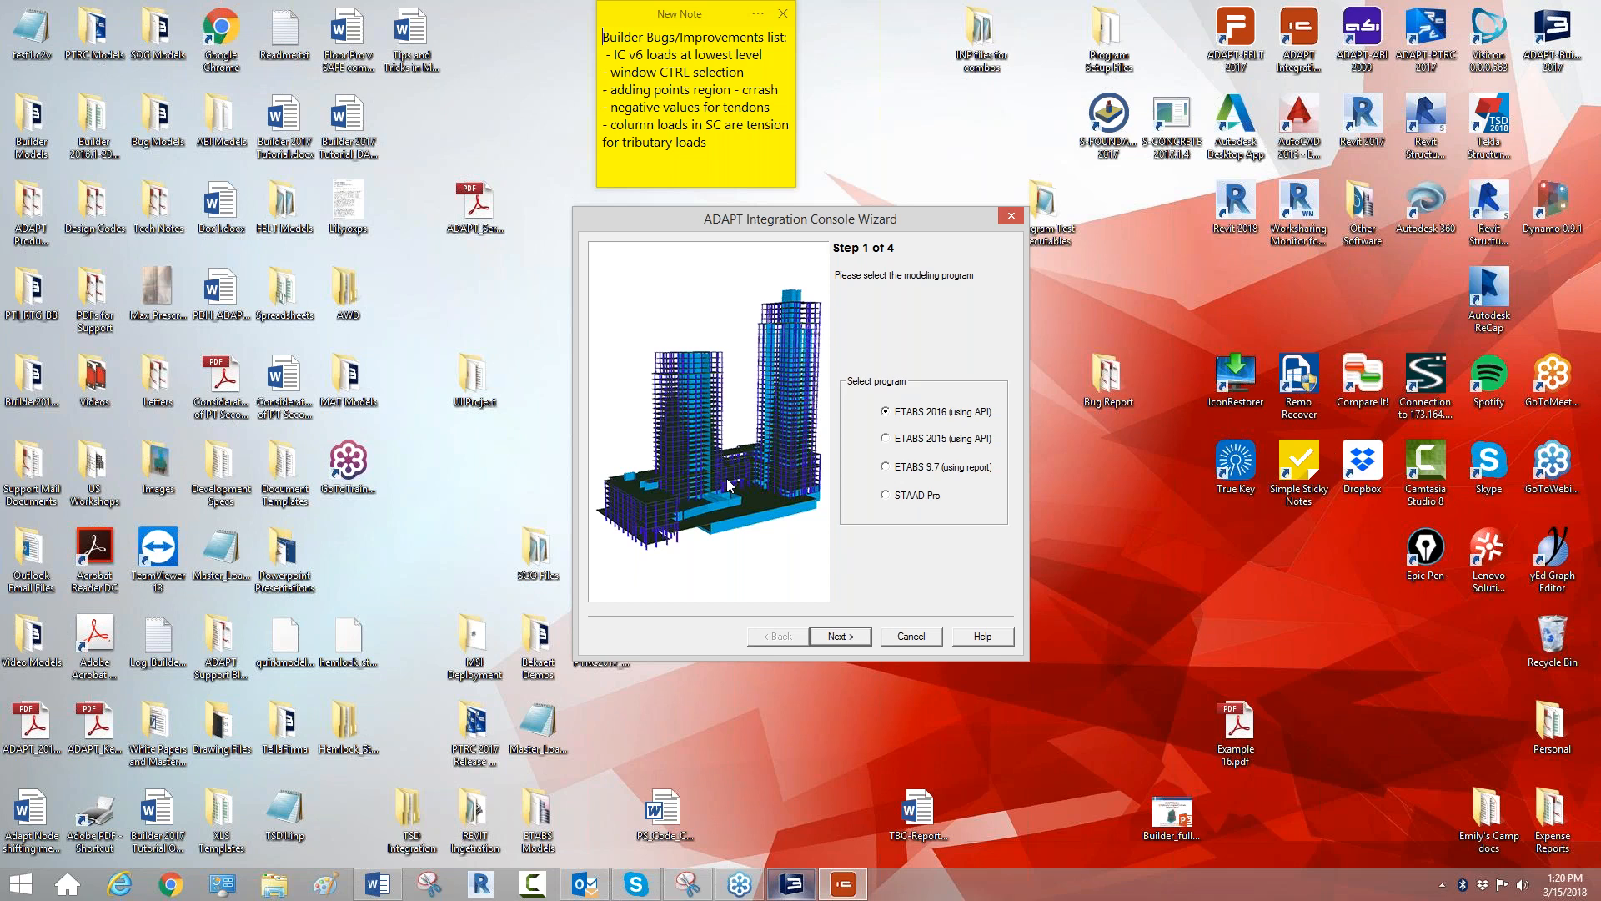
{"action": "left_click", "coordinate": [921, 639]}
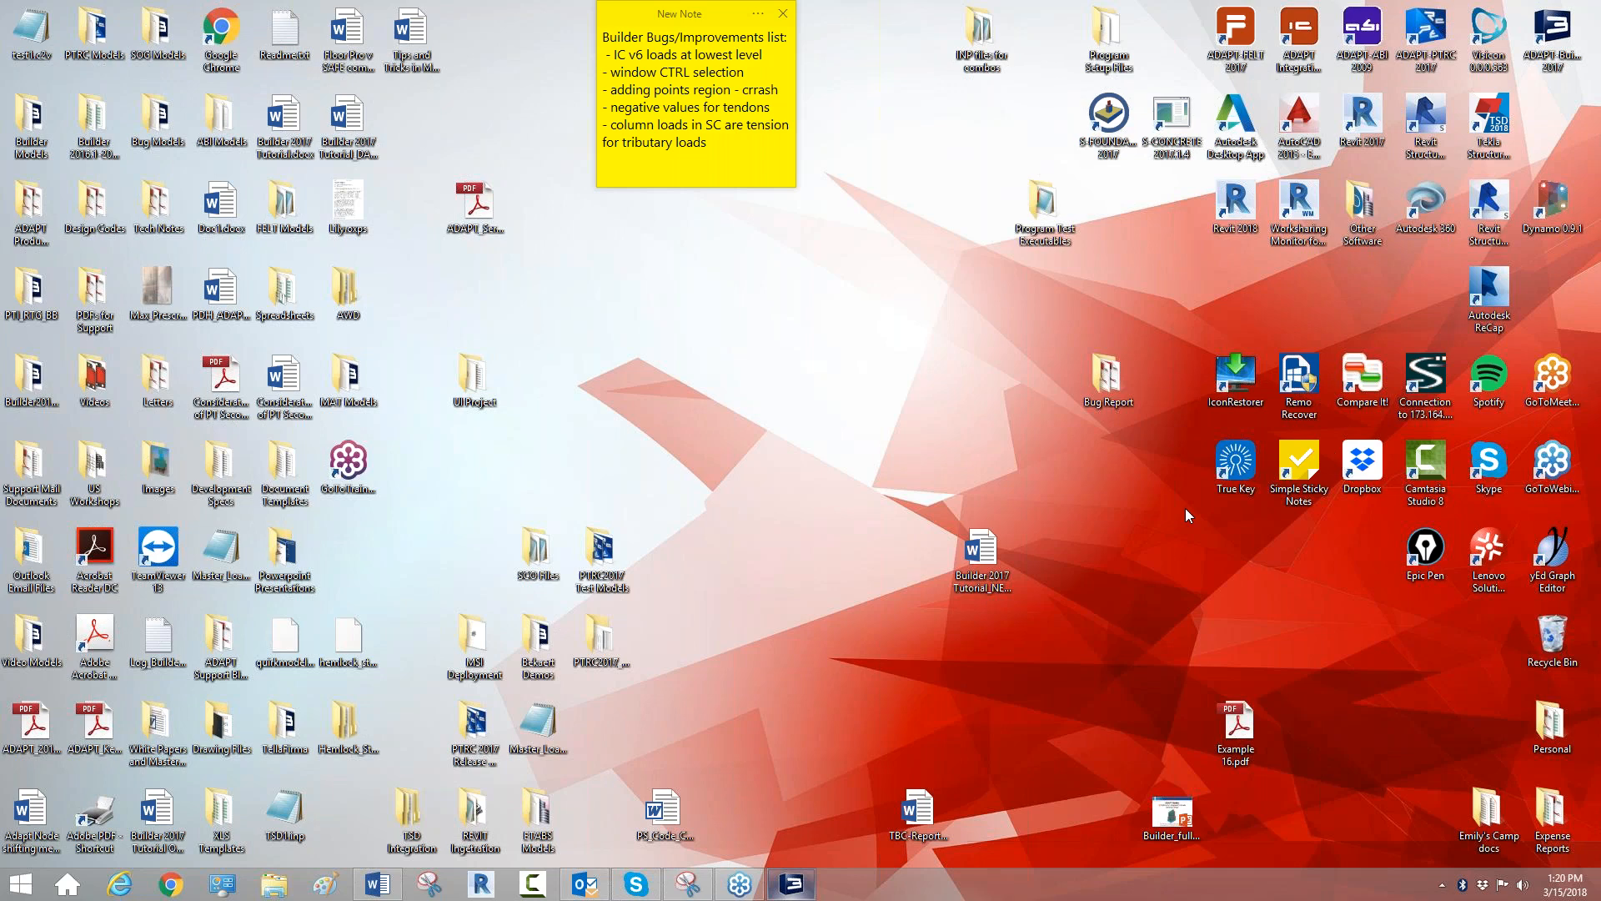
{"action": "left_click", "coordinate": [790, 883]}
Hide the slabs, openings and columns so only the walls are displayed, and view the model from the top.
{"action": "scroll", "coordinate": [792, 567], "scroll_direction": "down", "scroll_amount": 1}
{"action": "scroll", "coordinate": [703, 508], "scroll_direction": "up", "scroll_amount": 2}
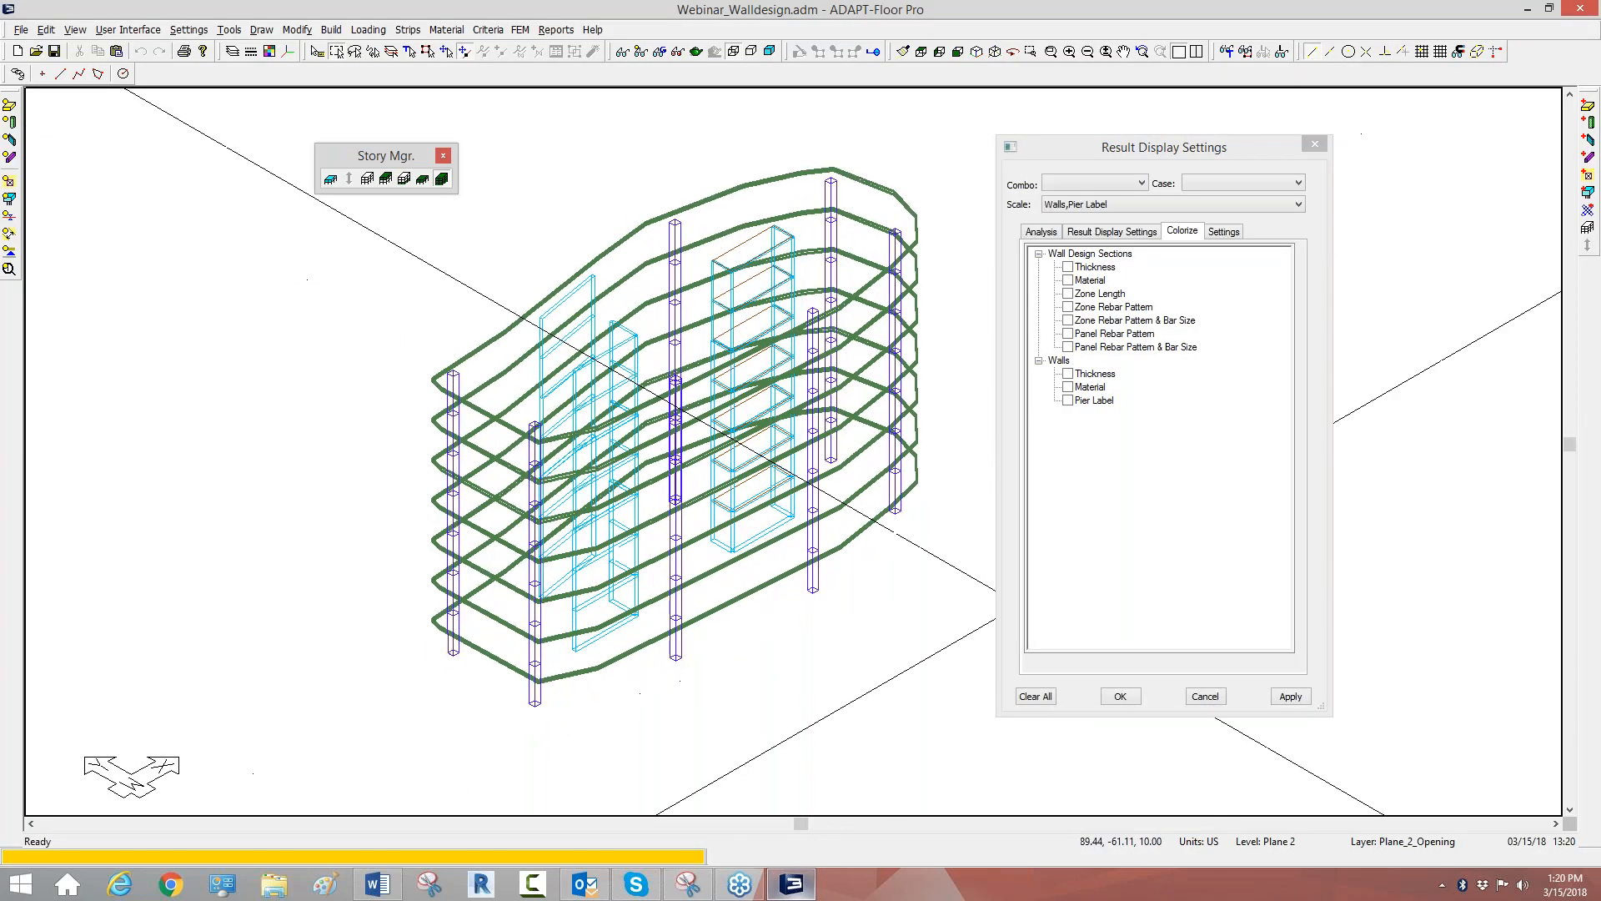
{"action": "scroll", "coordinate": [988, 621], "scroll_direction": "down", "scroll_amount": 1}
{"action": "middle_click_drag", "start_coordinate": [896, 342], "coordinate": [811, 346]}
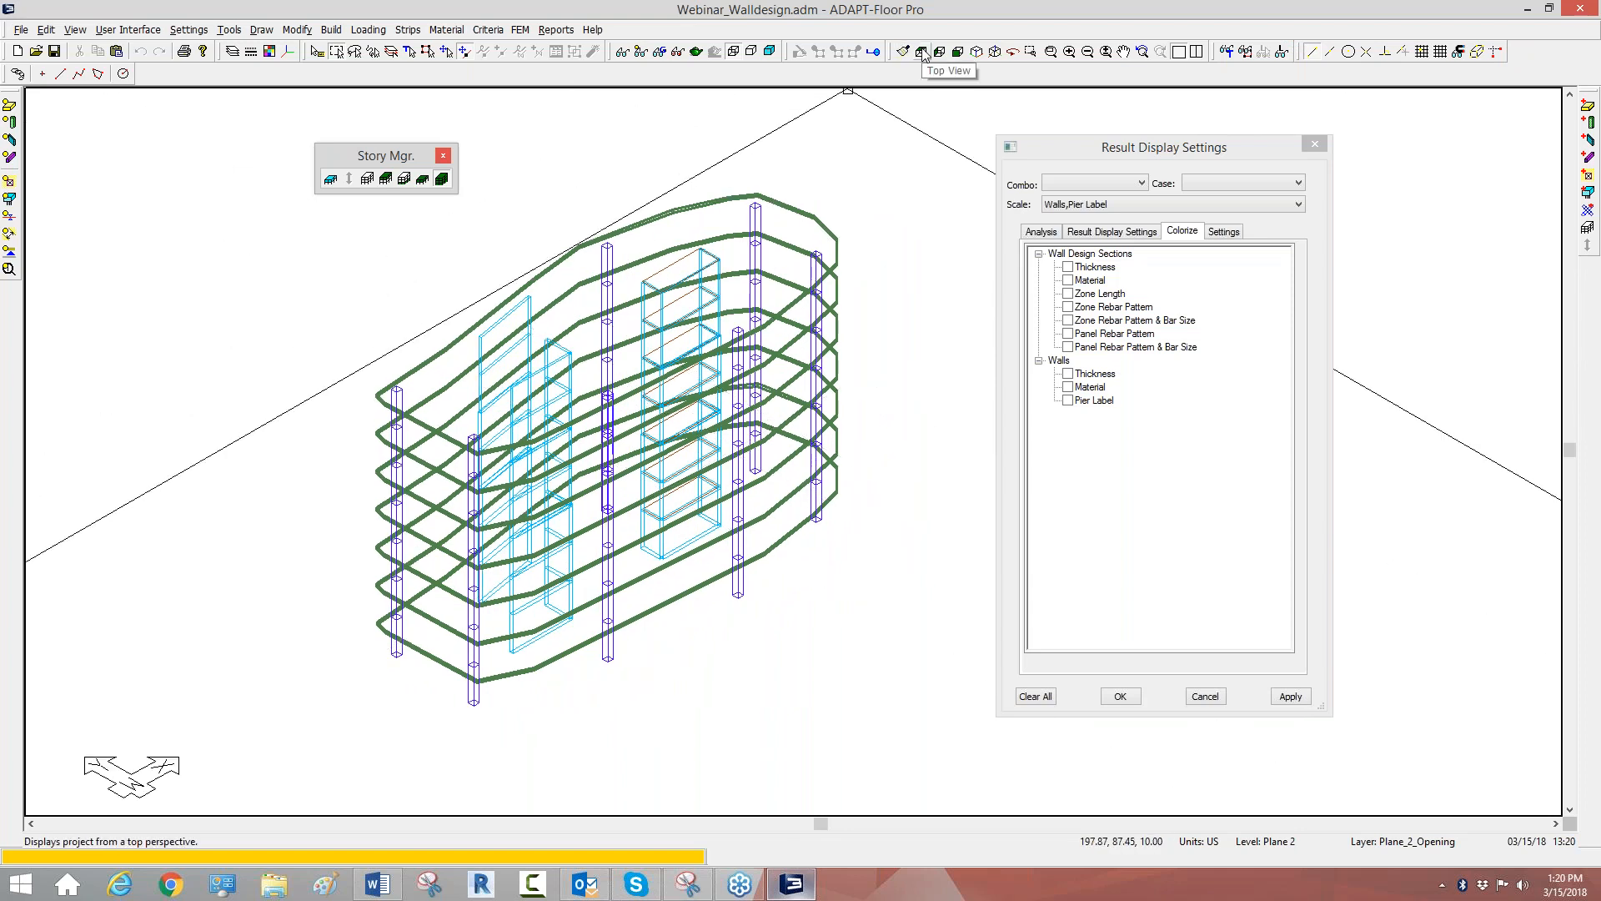
{"action": "left_click", "coordinate": [10, 106]}
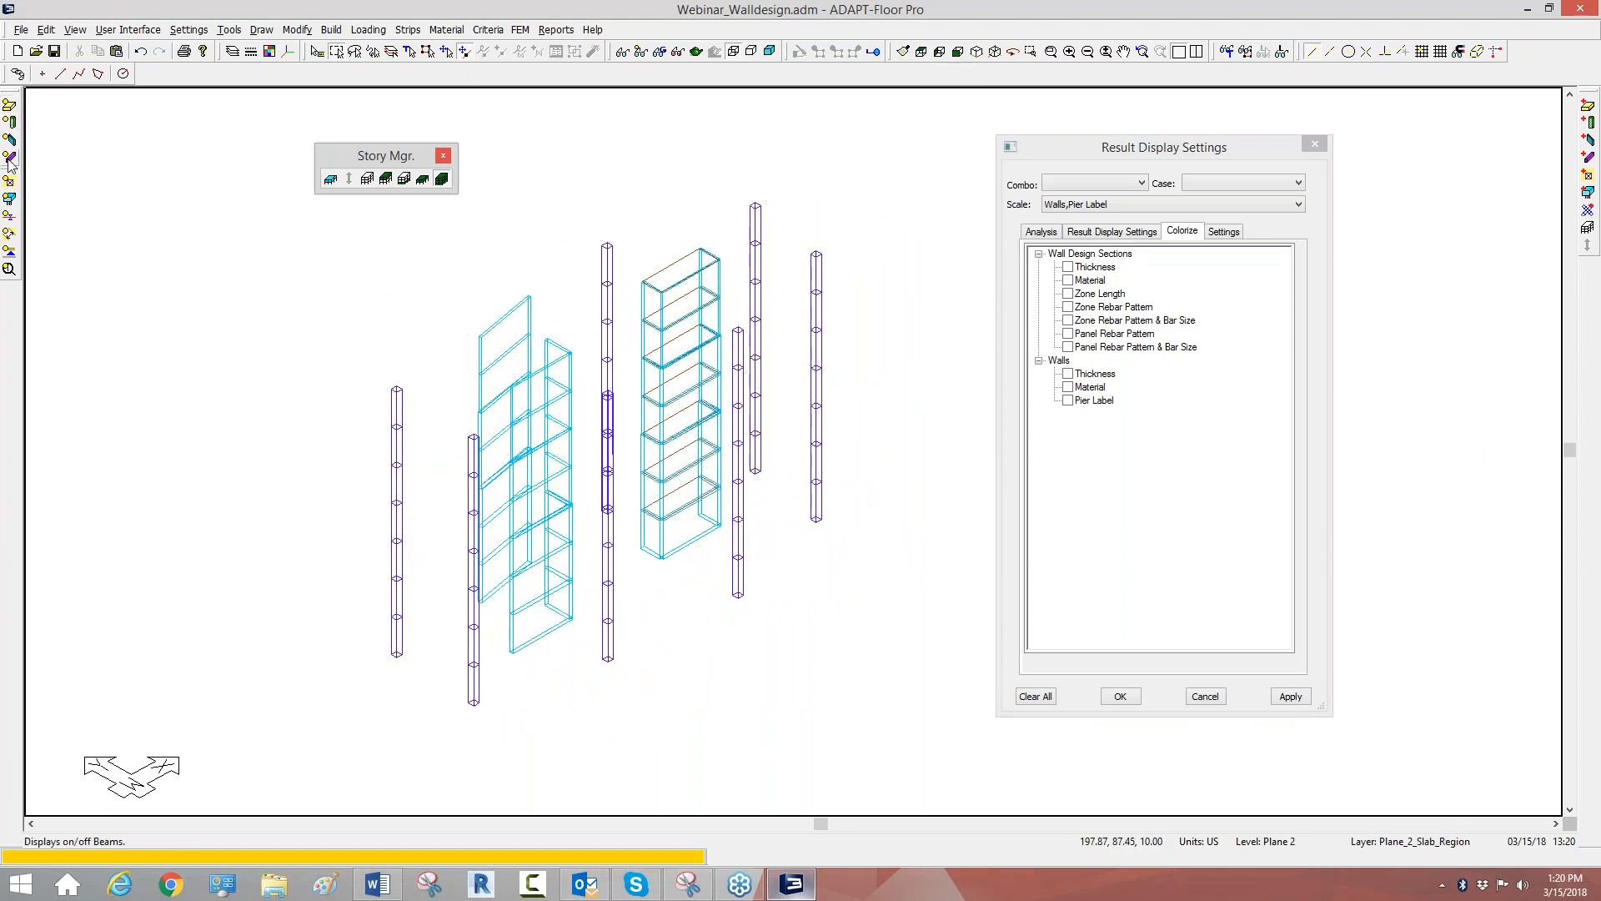
{"action": "left_click", "coordinate": [10, 183]}
{"action": "left_click", "coordinate": [9, 122]}
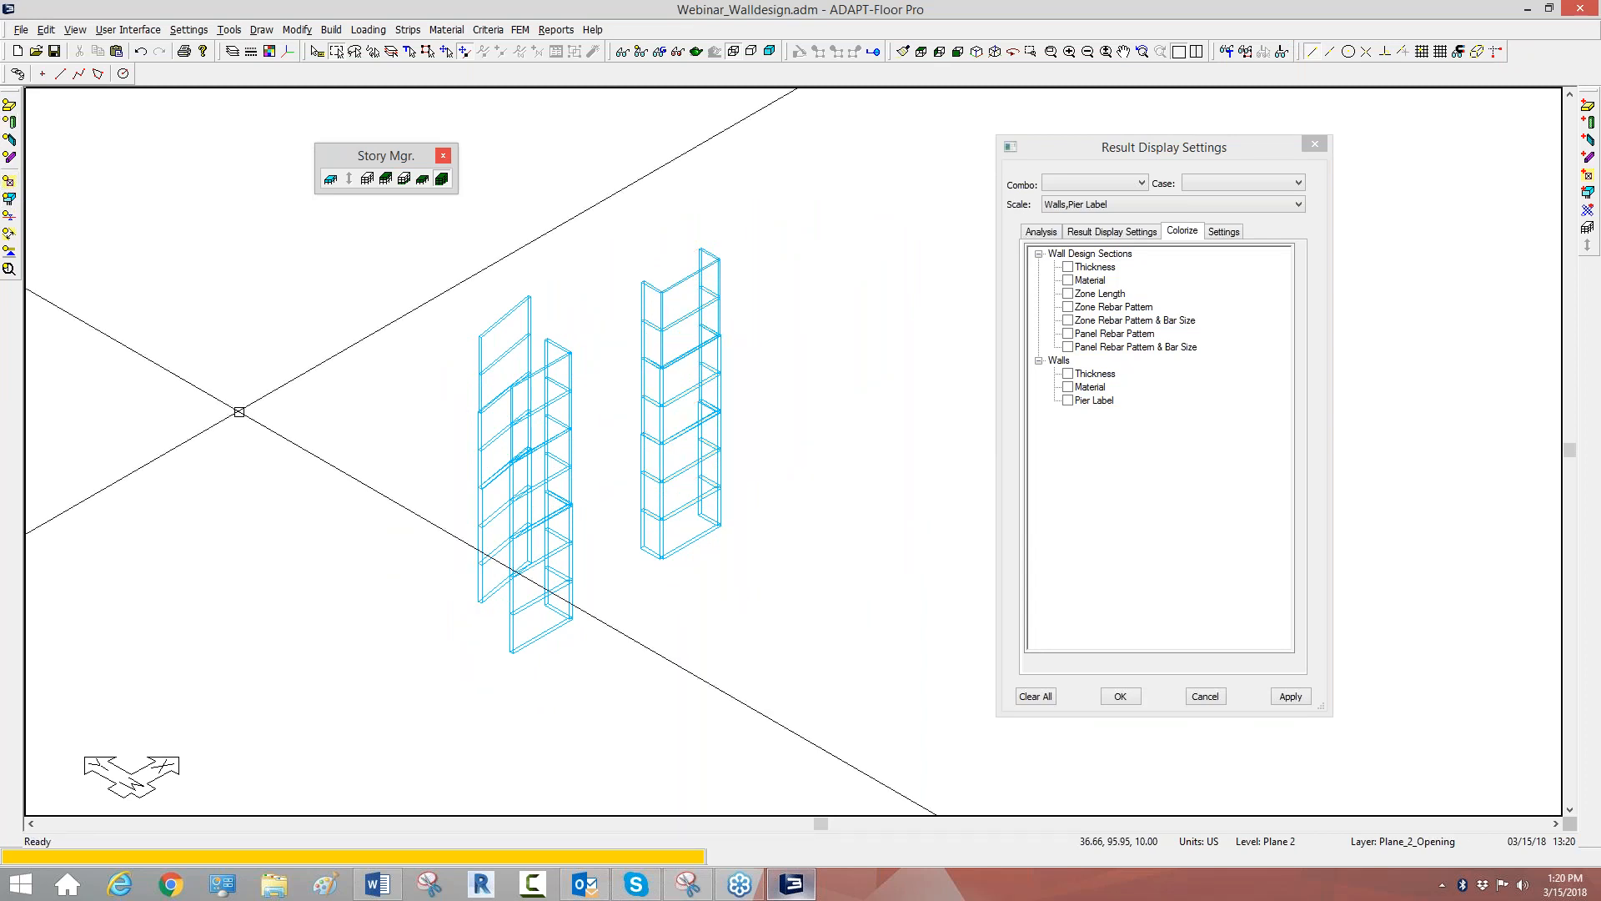
{"action": "left_click", "coordinate": [921, 51]}
{"action": "scroll", "coordinate": [823, 375], "scroll_direction": "down", "scroll_amount": 5}
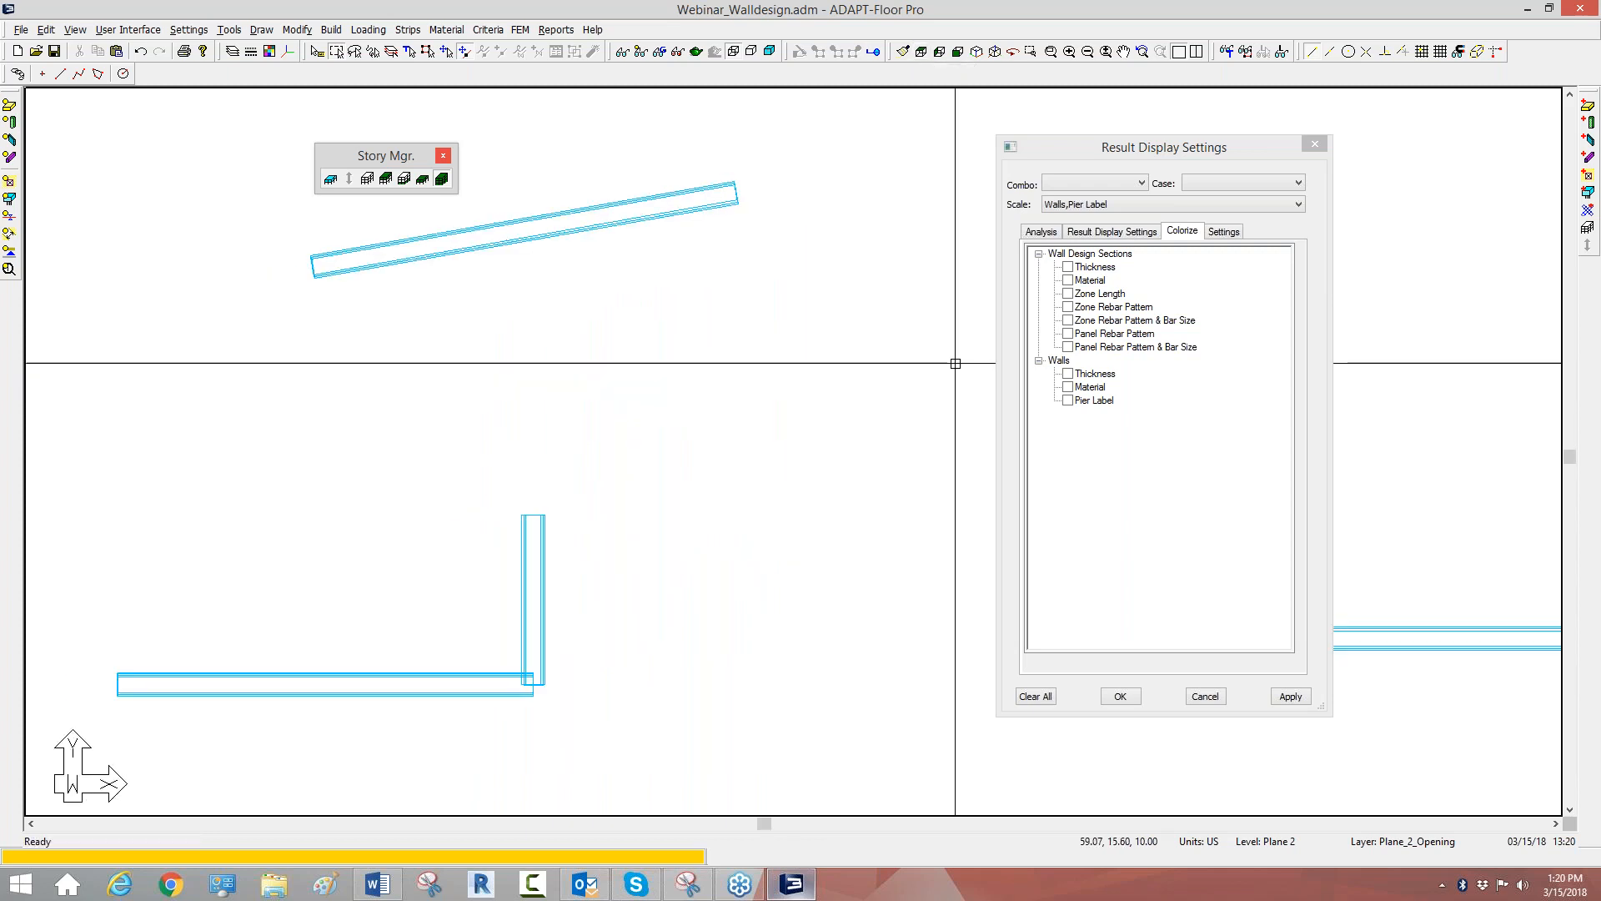
{"action": "scroll", "coordinate": [444, 386], "scroll_direction": "down", "scroll_amount": 2}
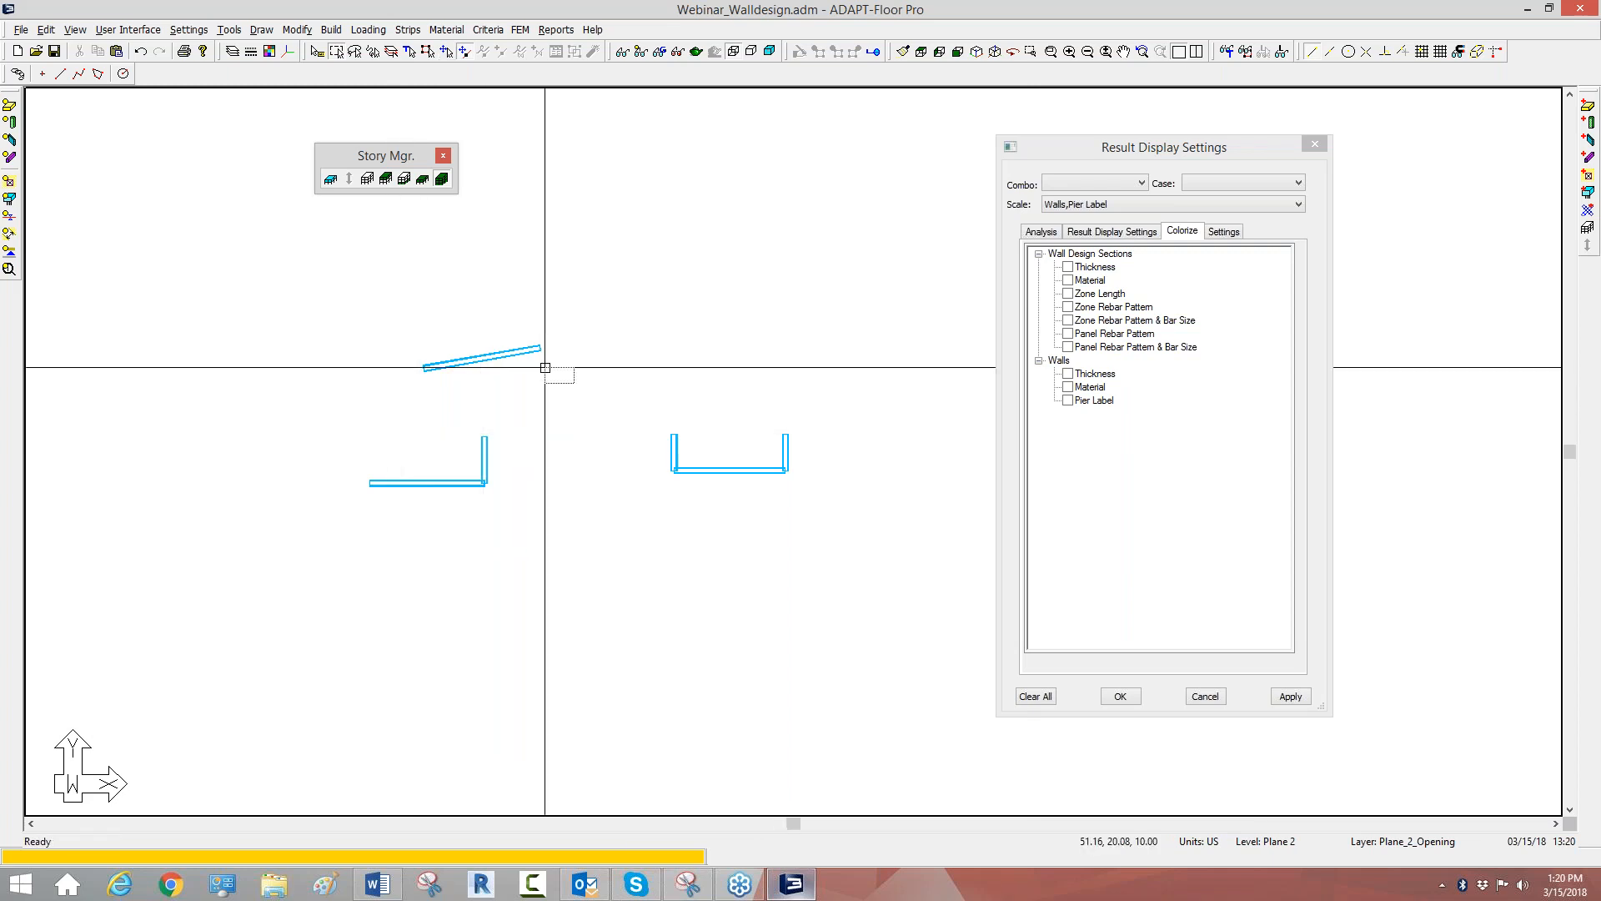
Select the slanted wall on all stories and add pier labels P2 and P3 to the pier label list.
{"action": "left_click_drag", "start_coordinate": [544, 366], "coordinate": [317, 305]}
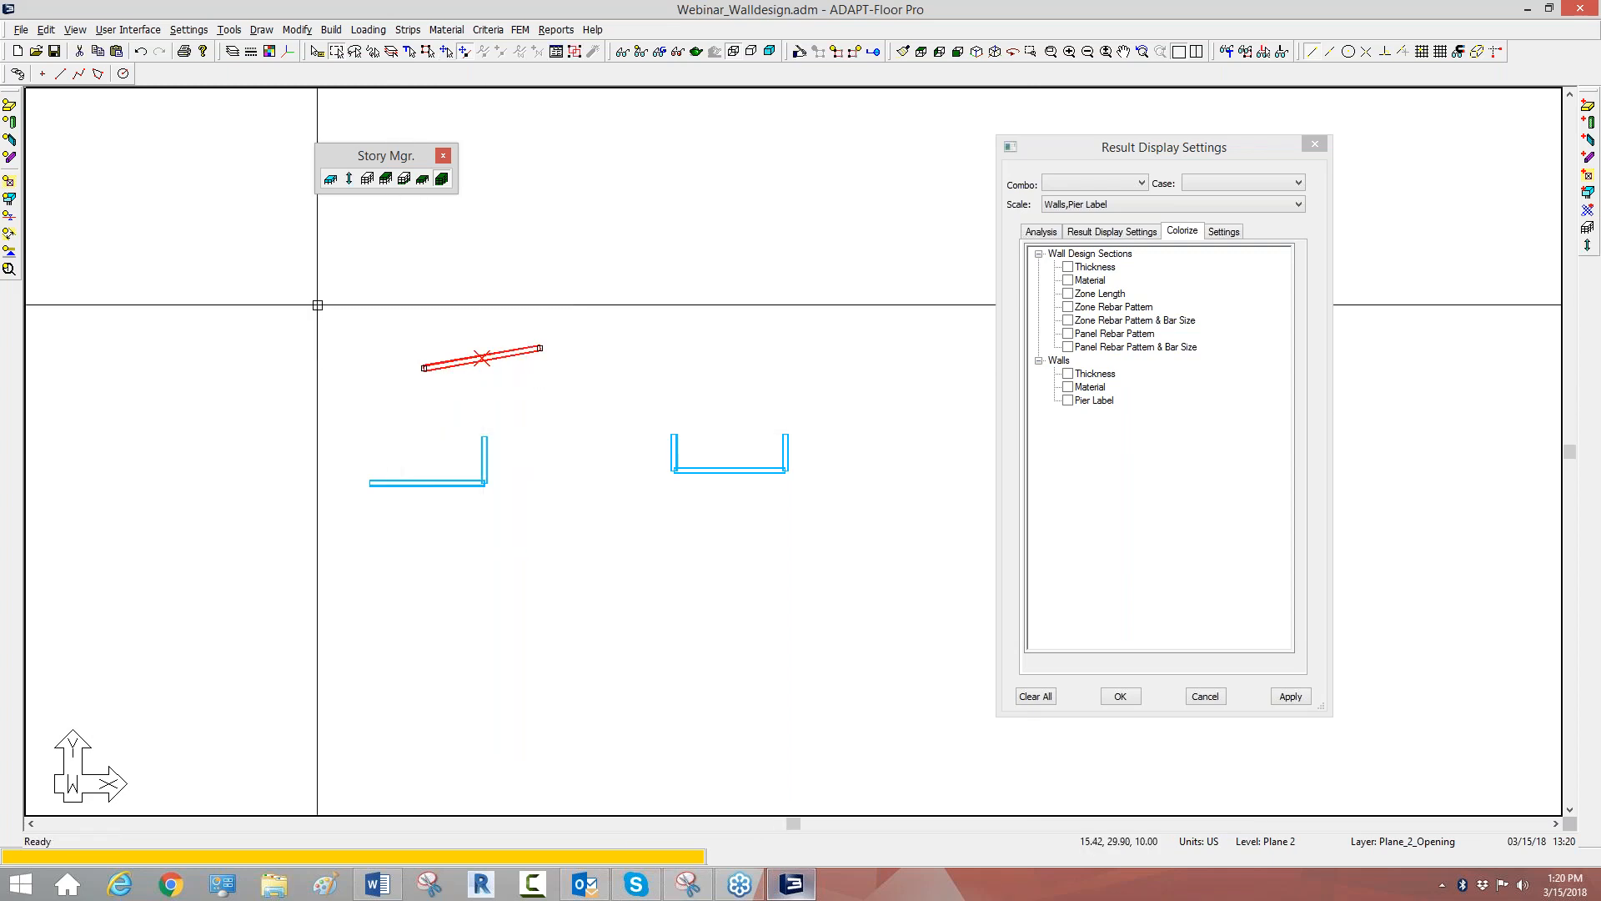
{"action": "left_click", "coordinate": [520, 29]}
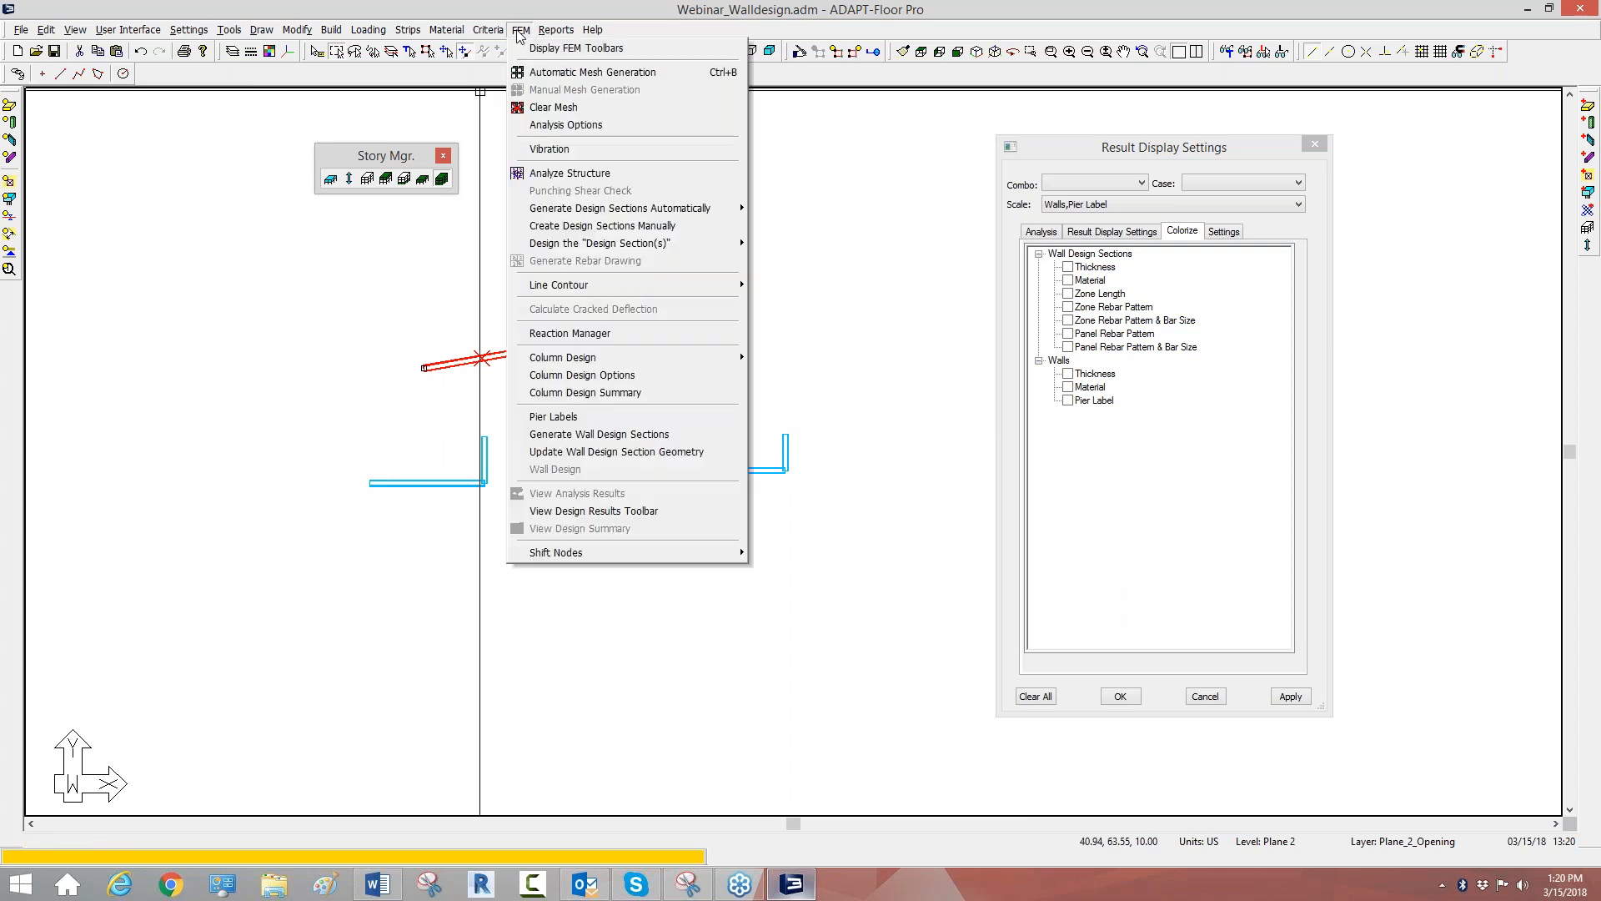
{"action": "left_click", "coordinate": [607, 419]}
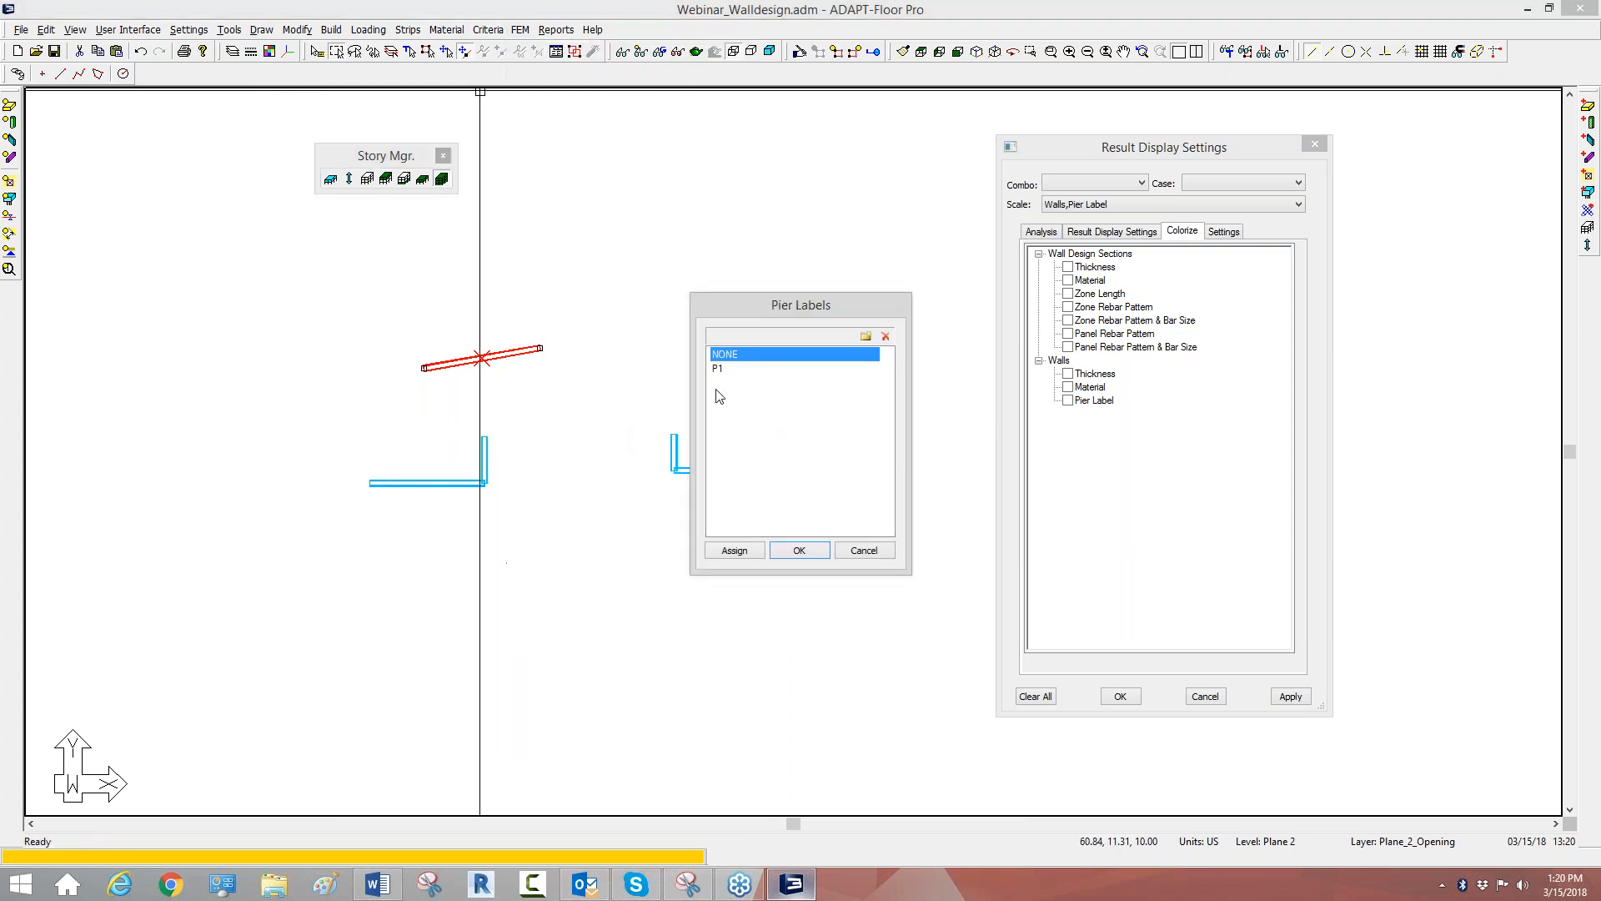
{"action": "left_click", "coordinate": [866, 338]}
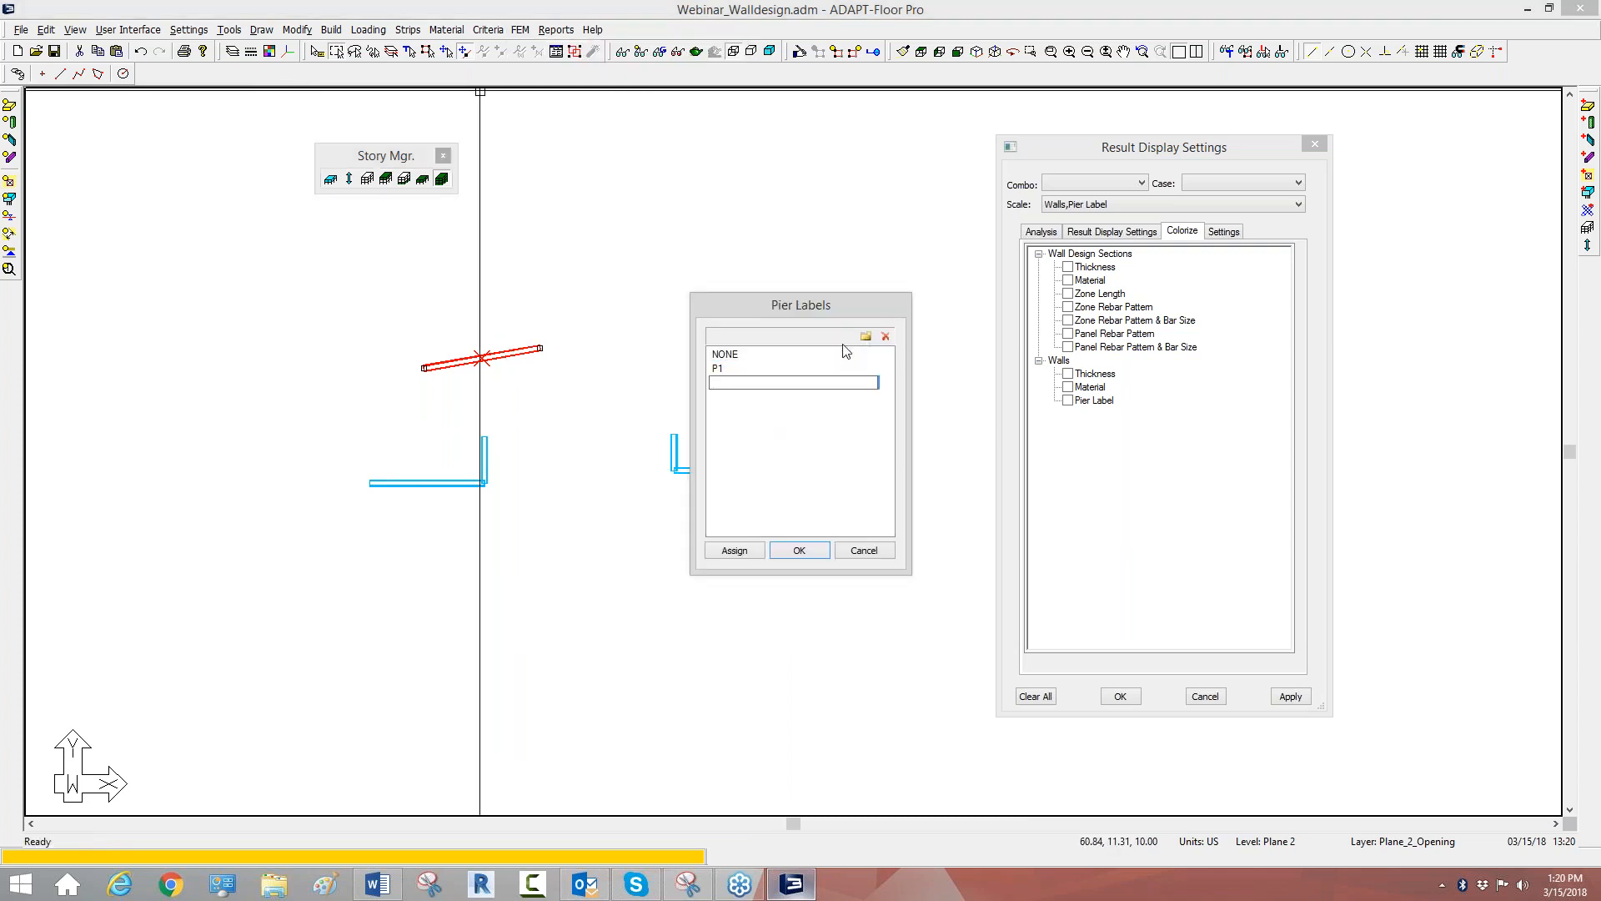
{"action": "type", "text": "P2"}
{"action": "key", "text": "Return"}
{"action": "left_click", "coordinate": [866, 337]}
{"action": "type", "text": "P3"}
{"action": "key", "text": "Return"}
Assign pier label P1 to the selected slanted wall and accept the pier labels.
{"action": "left_click", "coordinate": [722, 368]}
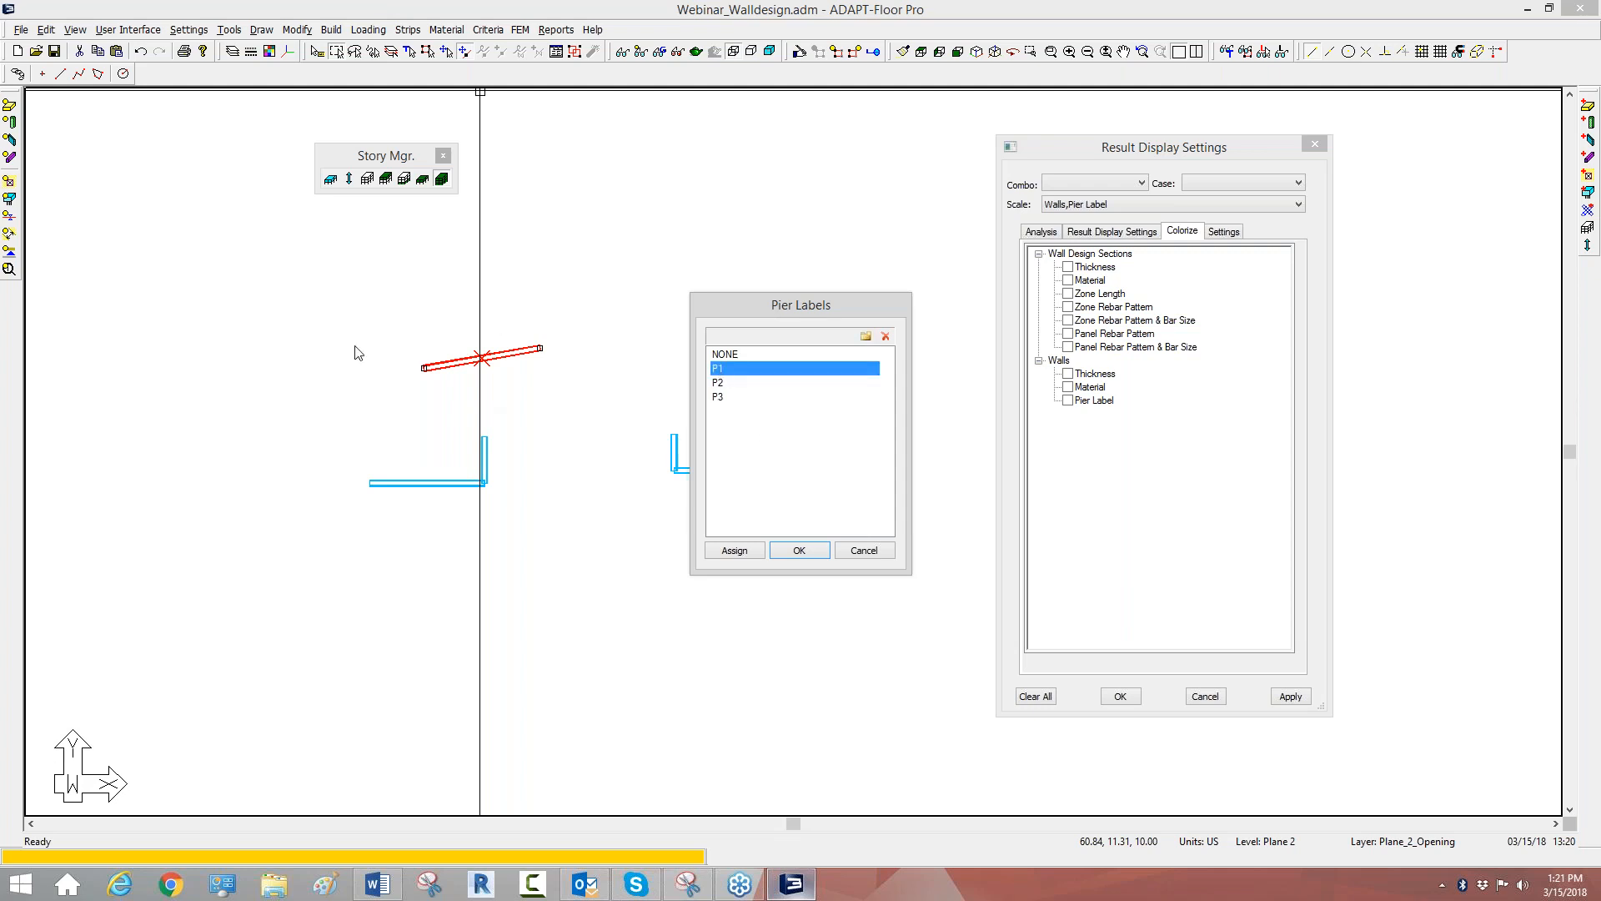
{"action": "left_click", "coordinate": [763, 551]}
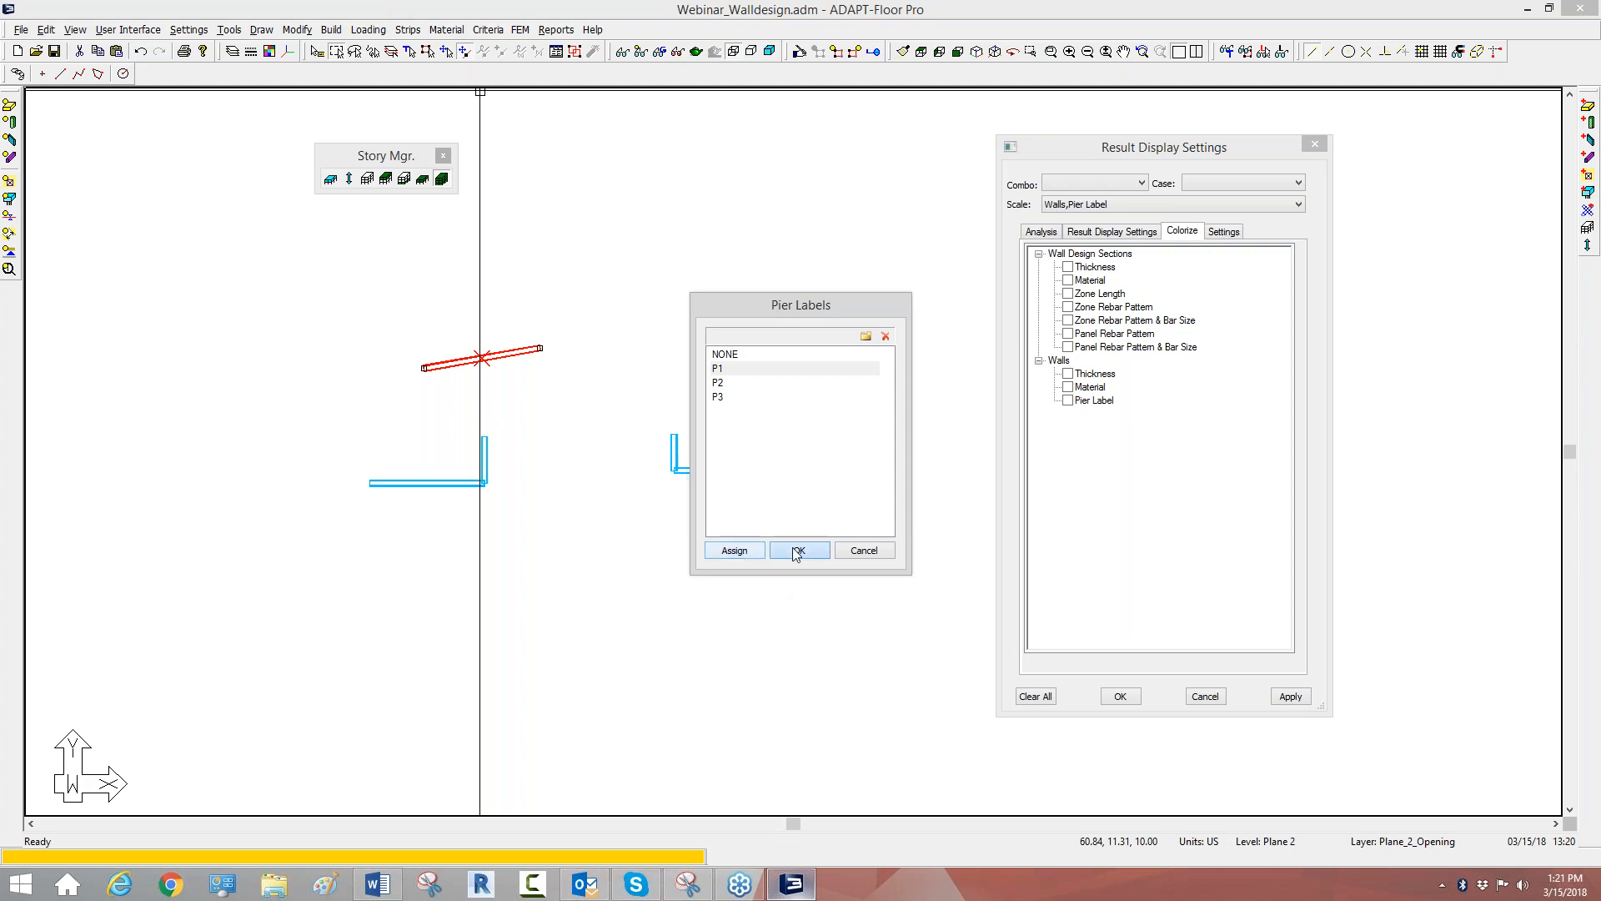
{"action": "left_click", "coordinate": [799, 550]}
Assign pier label P2 to the two walls forming the L-shaped core.
{"action": "left_click_drag", "start_coordinate": [486, 550], "coordinate": [304, 399]}
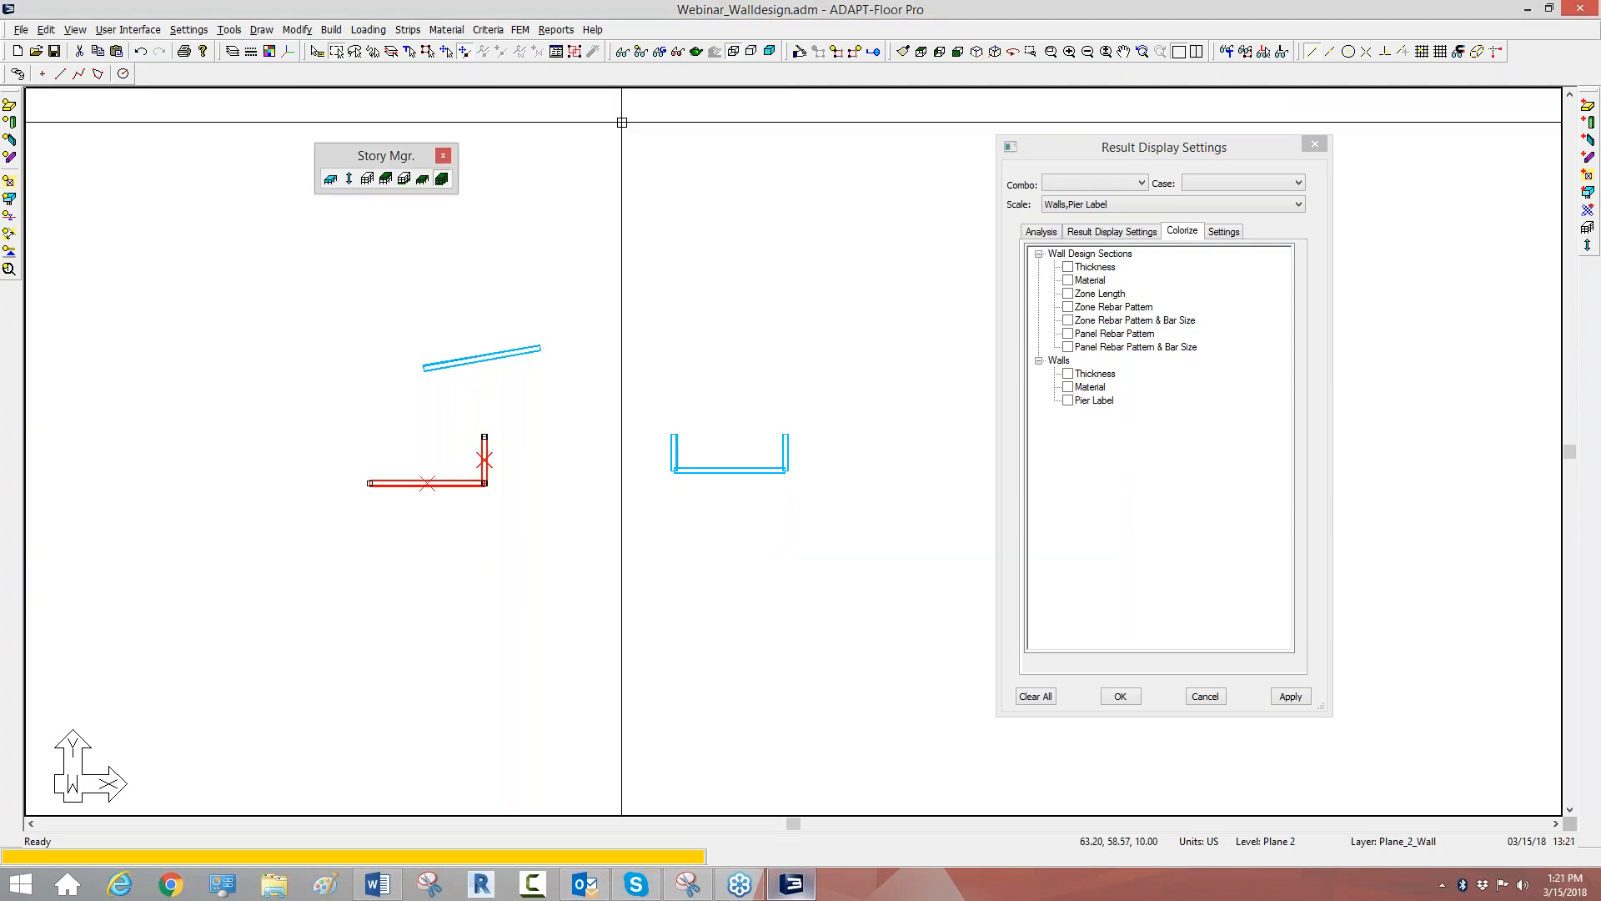
{"action": "left_click", "coordinate": [520, 30]}
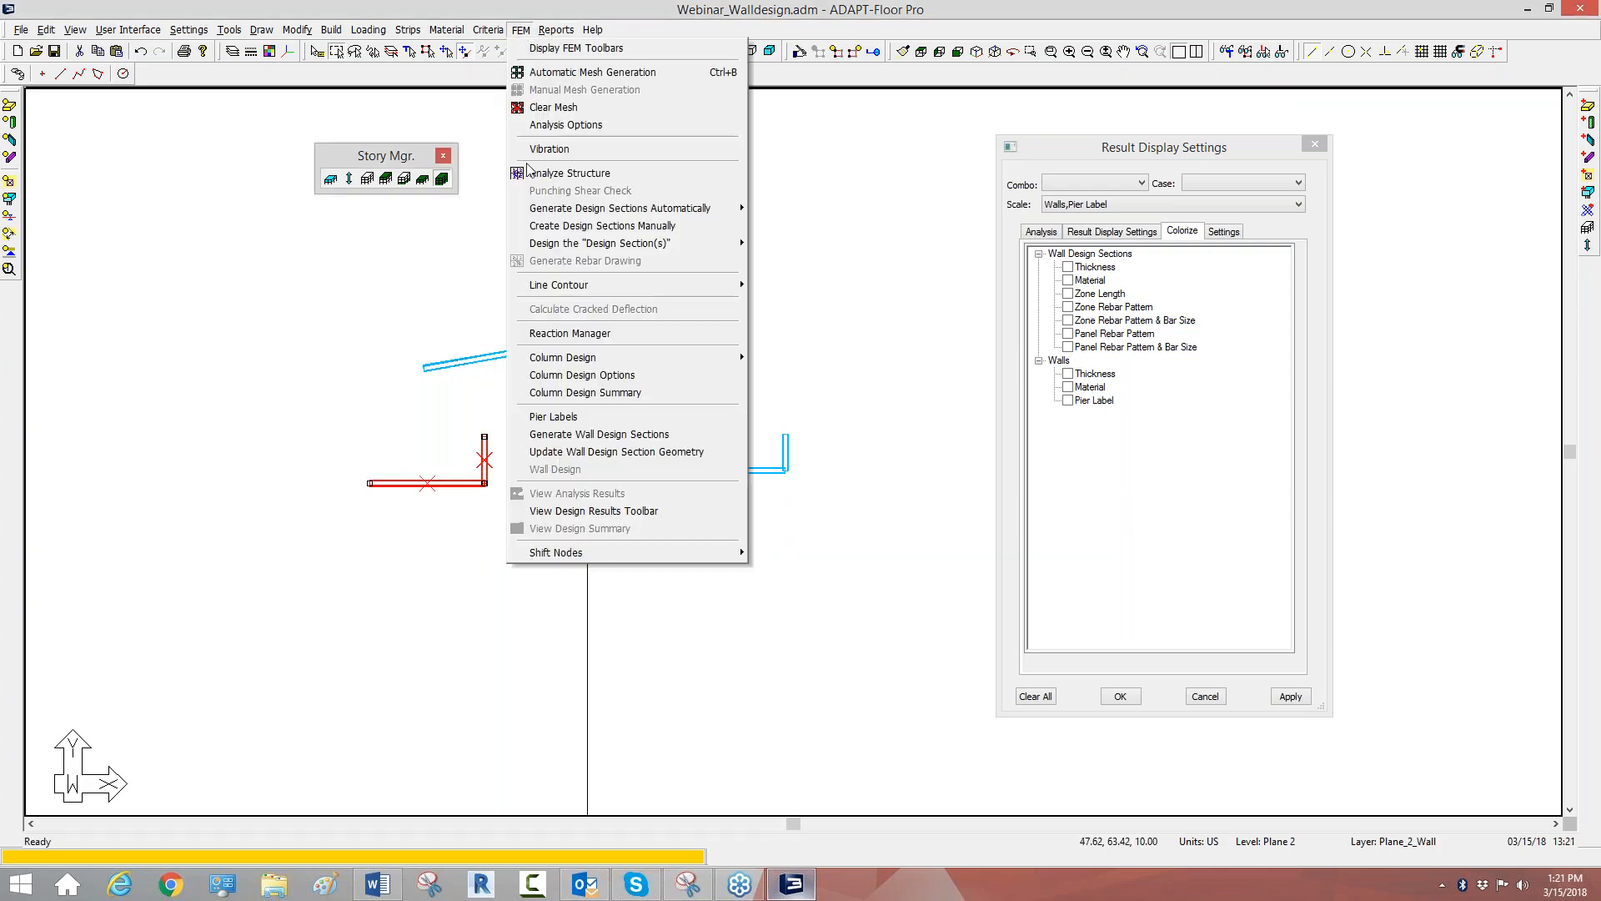
{"action": "left_click", "coordinate": [534, 419]}
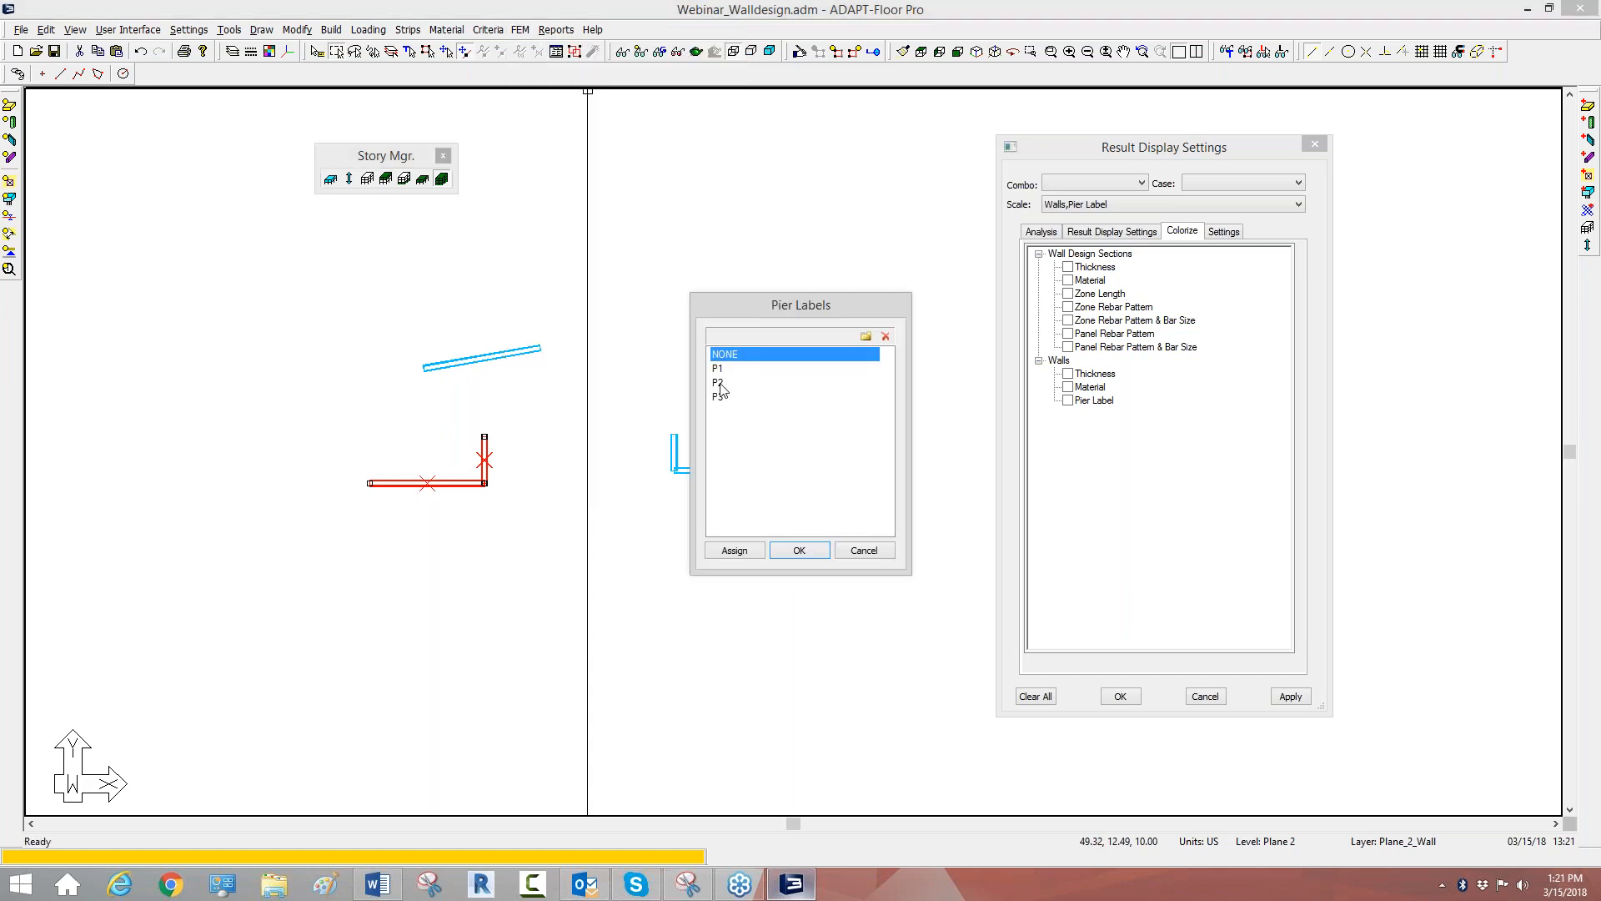
{"action": "left_click", "coordinate": [722, 383]}
{"action": "left_click", "coordinate": [740, 557]}
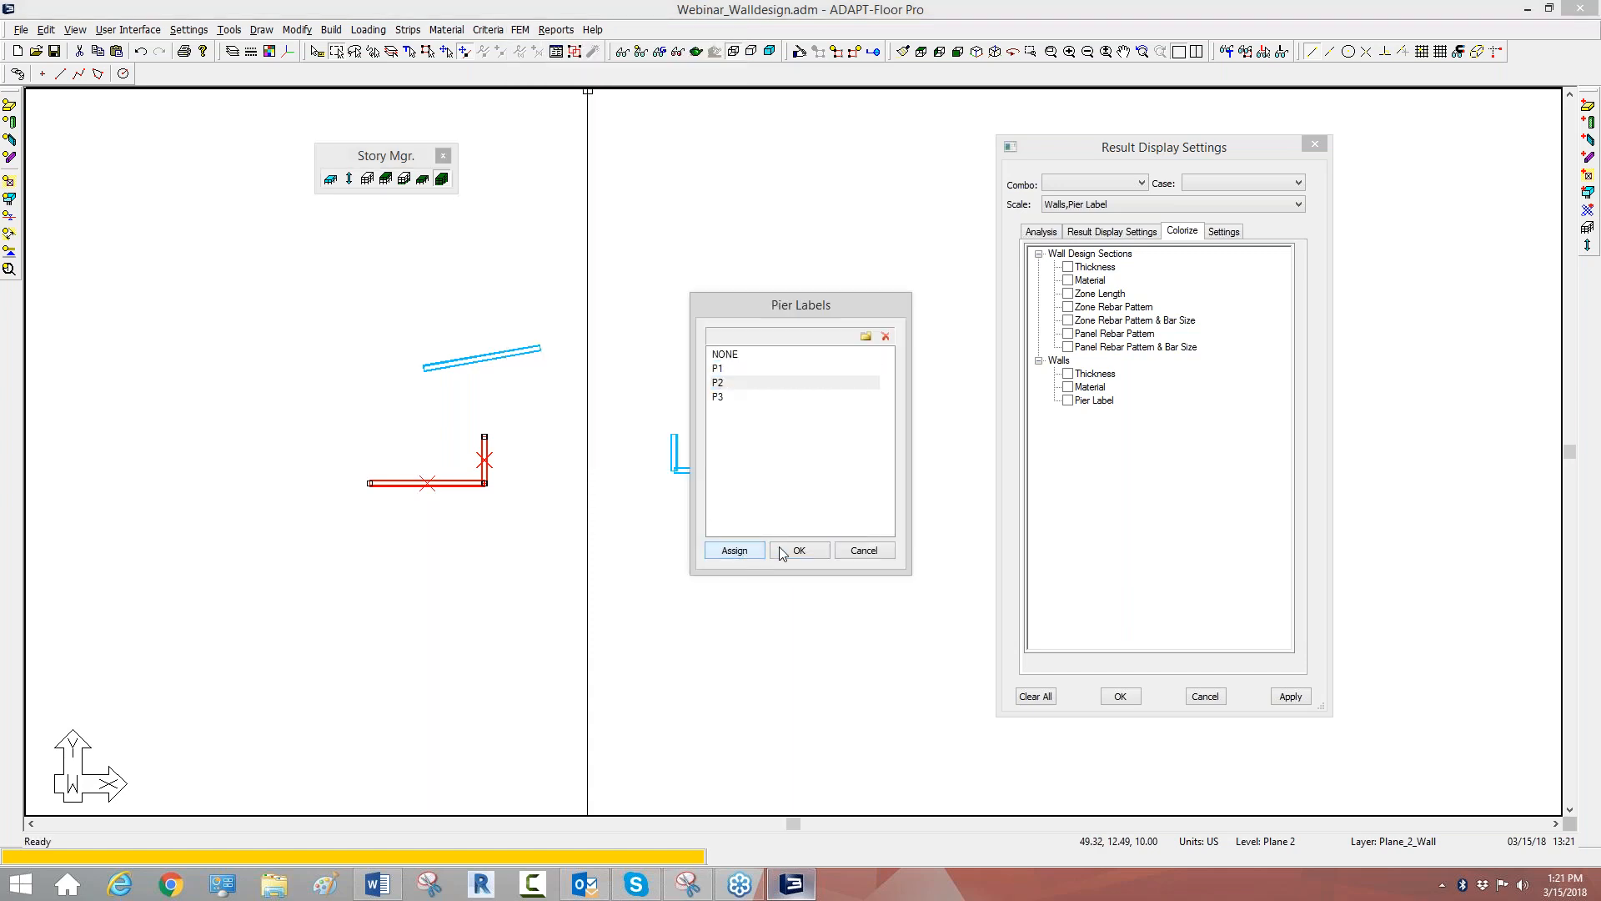
{"action": "left_click", "coordinate": [799, 550]}
Assign pier P3 to the three walls of the U-shaped core through their modified wall properties.
{"action": "left_click_drag", "start_coordinate": [818, 540], "coordinate": [699, 461]}
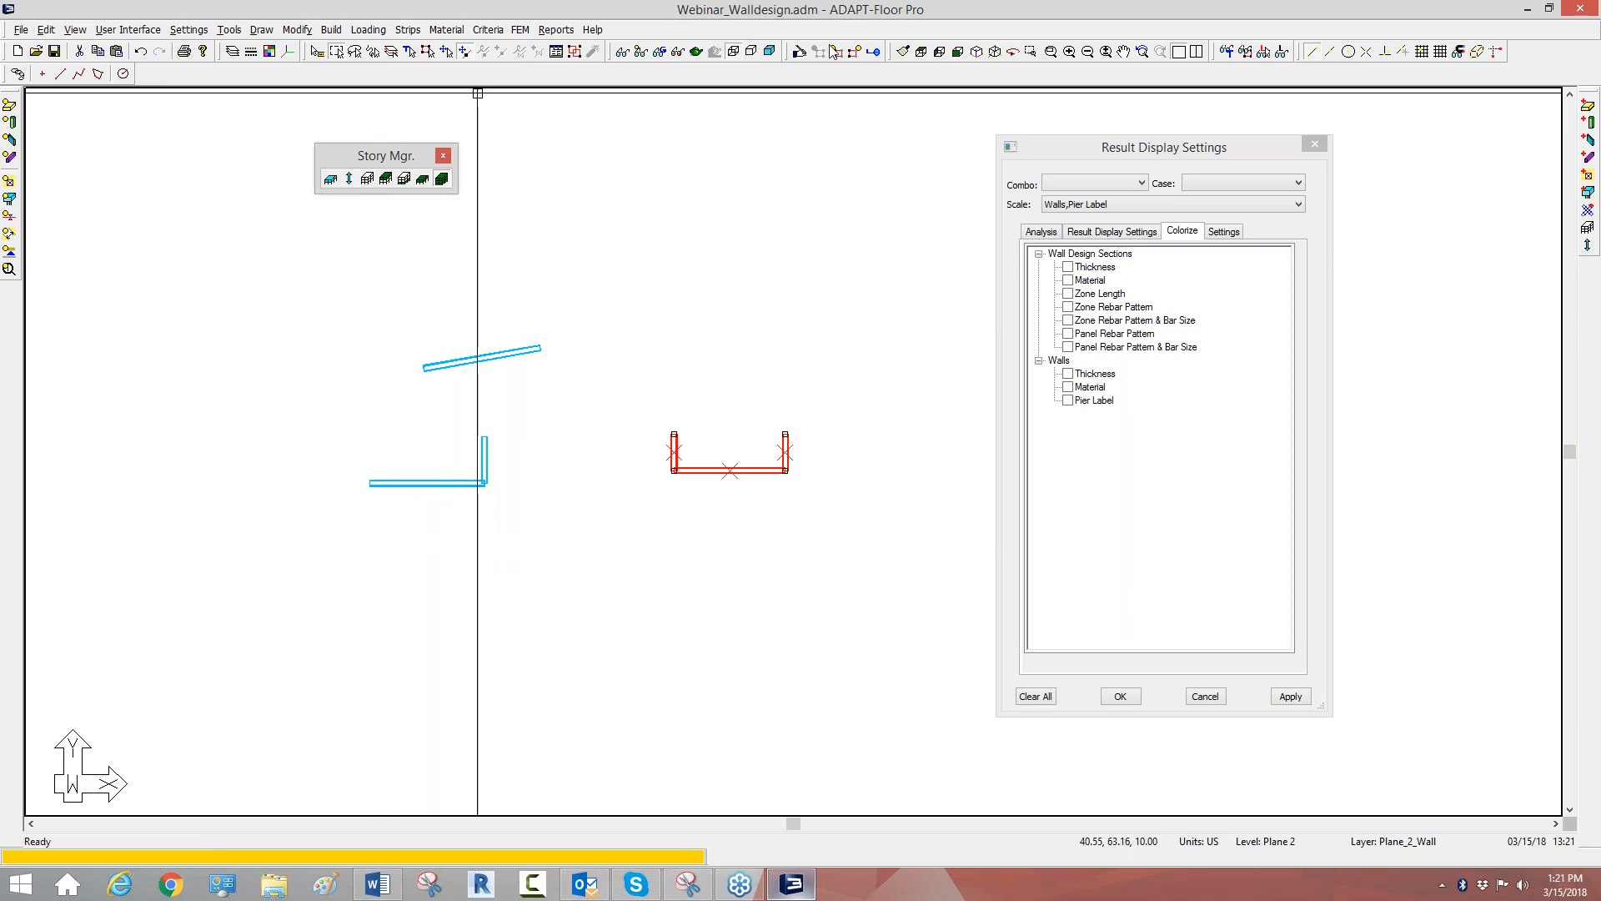
{"action": "left_click", "coordinate": [799, 52]}
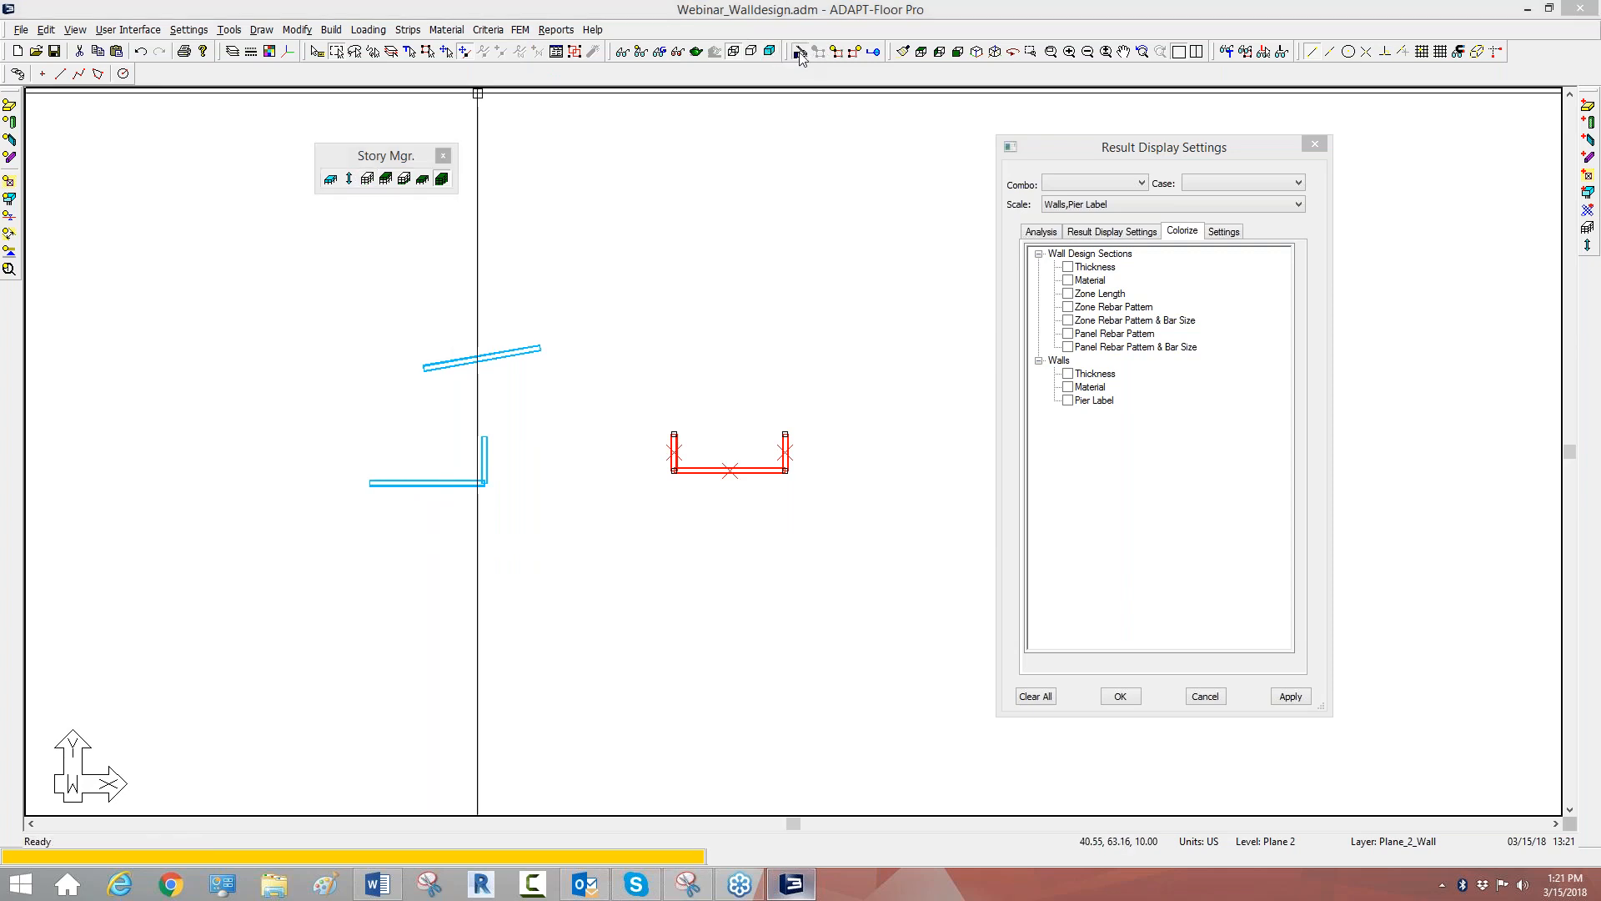
{"action": "left_click", "coordinate": [977, 198]}
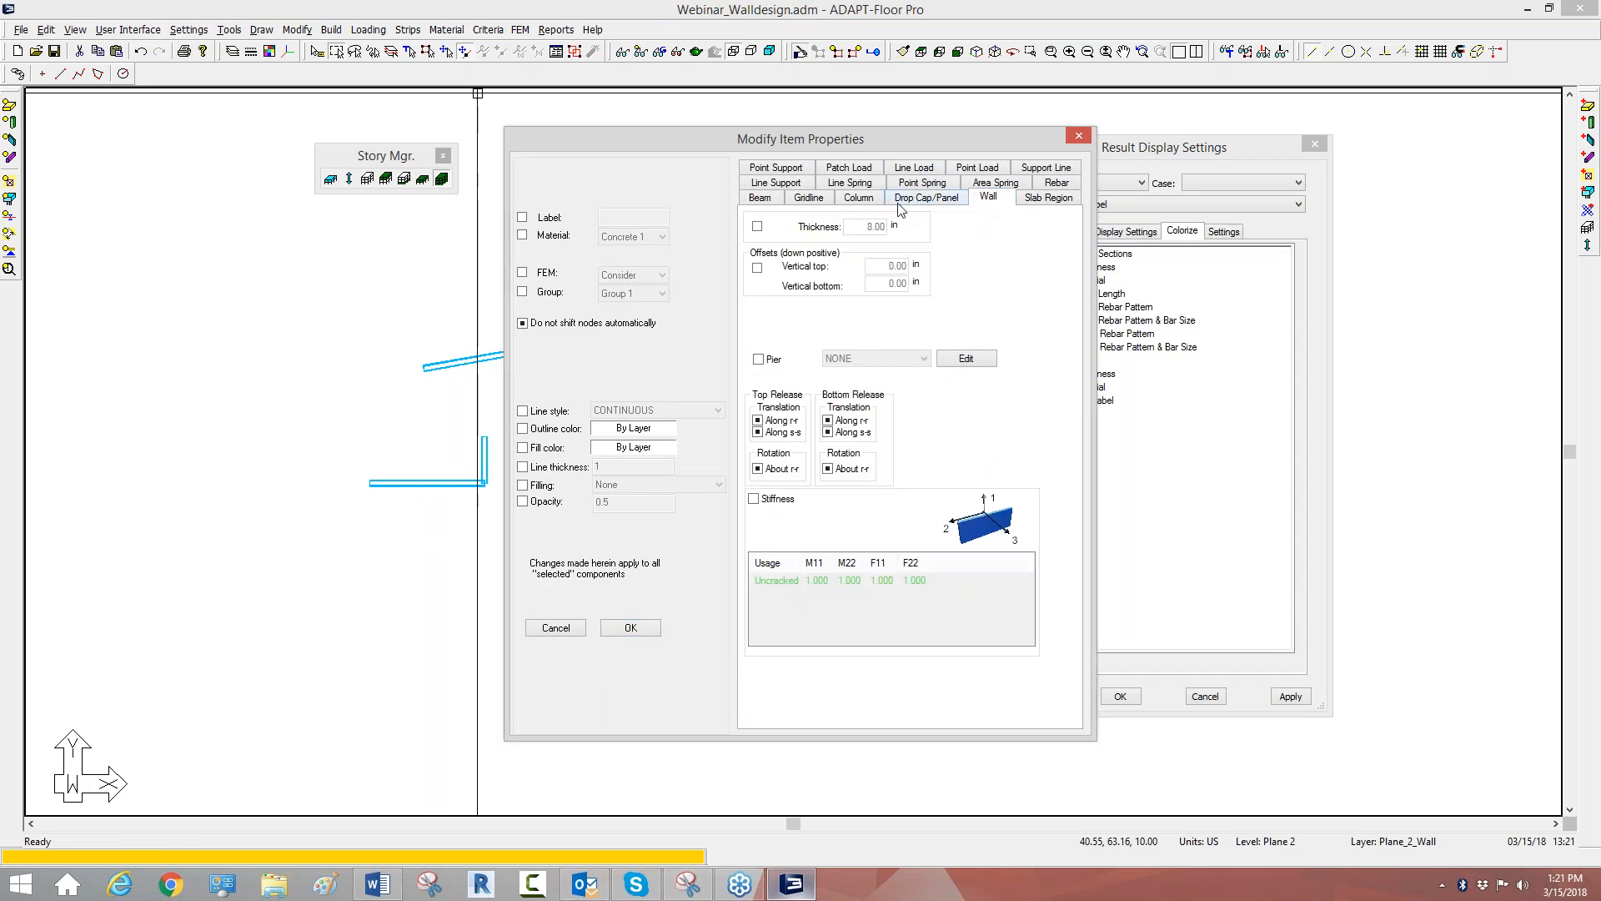
{"action": "left_click", "coordinate": [766, 360]}
{"action": "left_click", "coordinate": [850, 358]}
{"action": "left_click", "coordinate": [842, 407]}
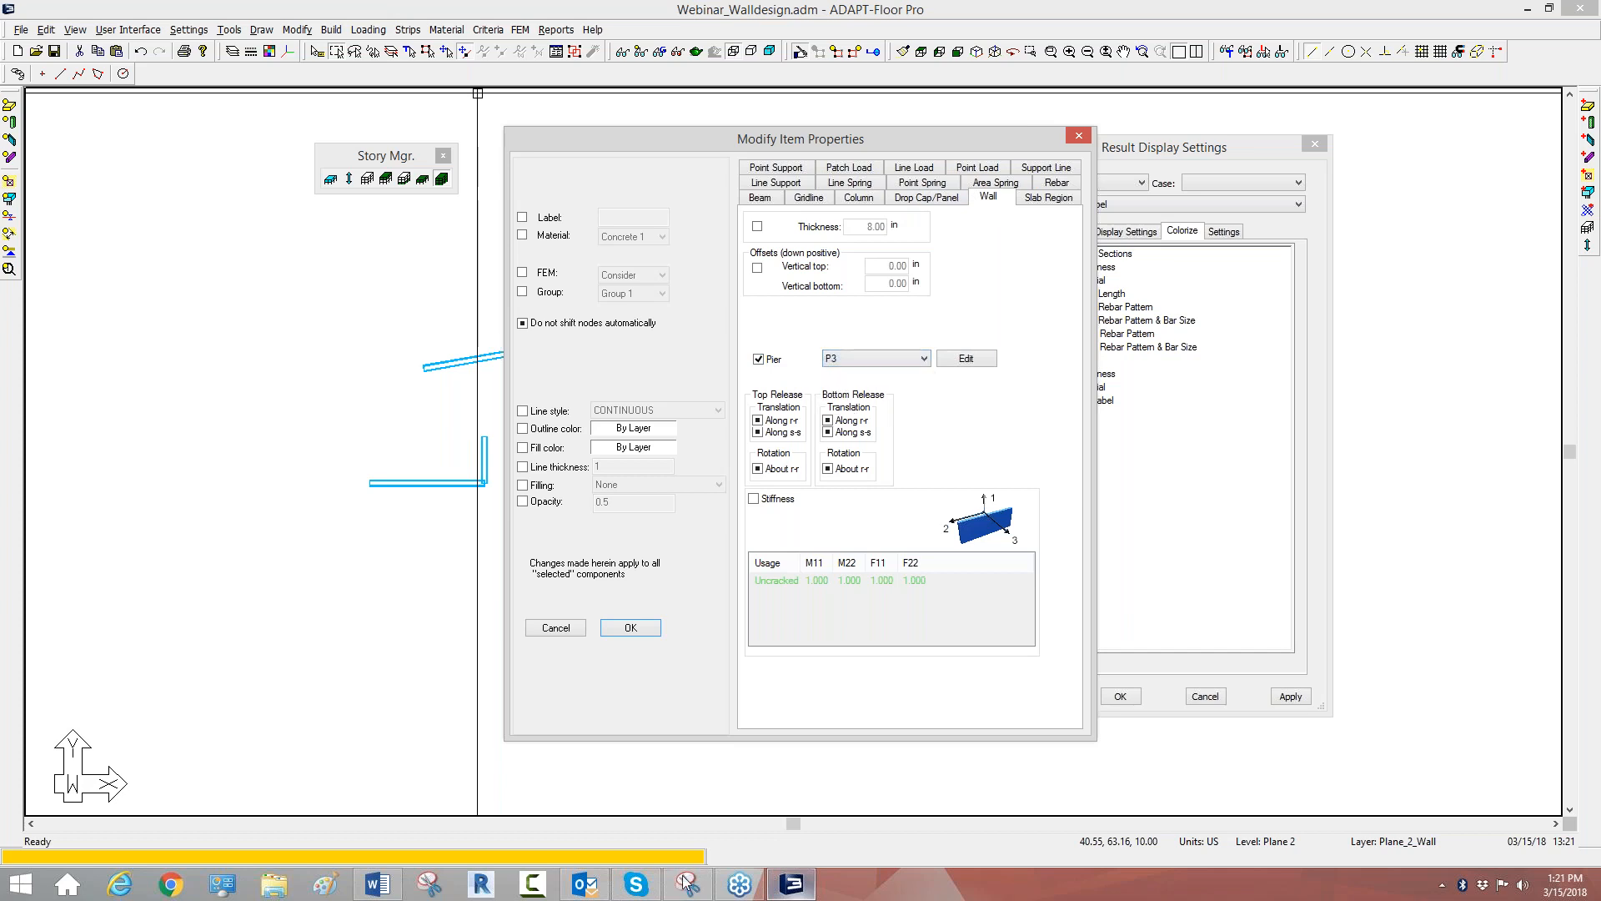
{"action": "left_click", "coordinate": [631, 628]}
{"action": "left_click", "coordinate": [644, 631]}
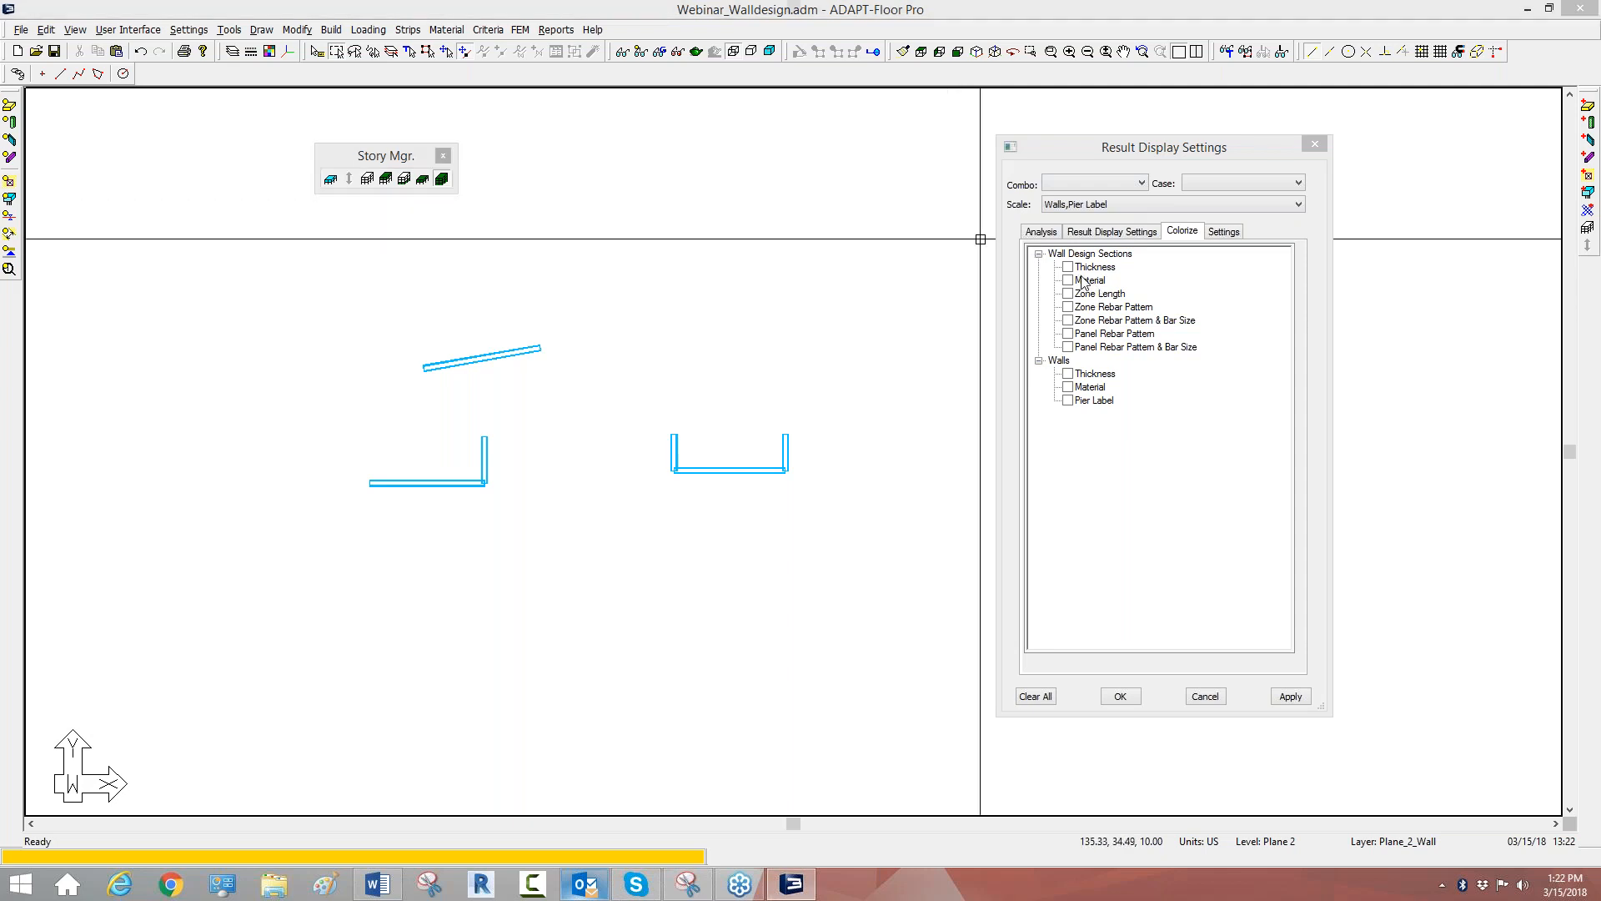
Open the Master_Loading_ACI.INP file in Notepad and examine its units, levels, materials and list of load combinations.
{"action": "left_click", "coordinate": [1523, 11]}
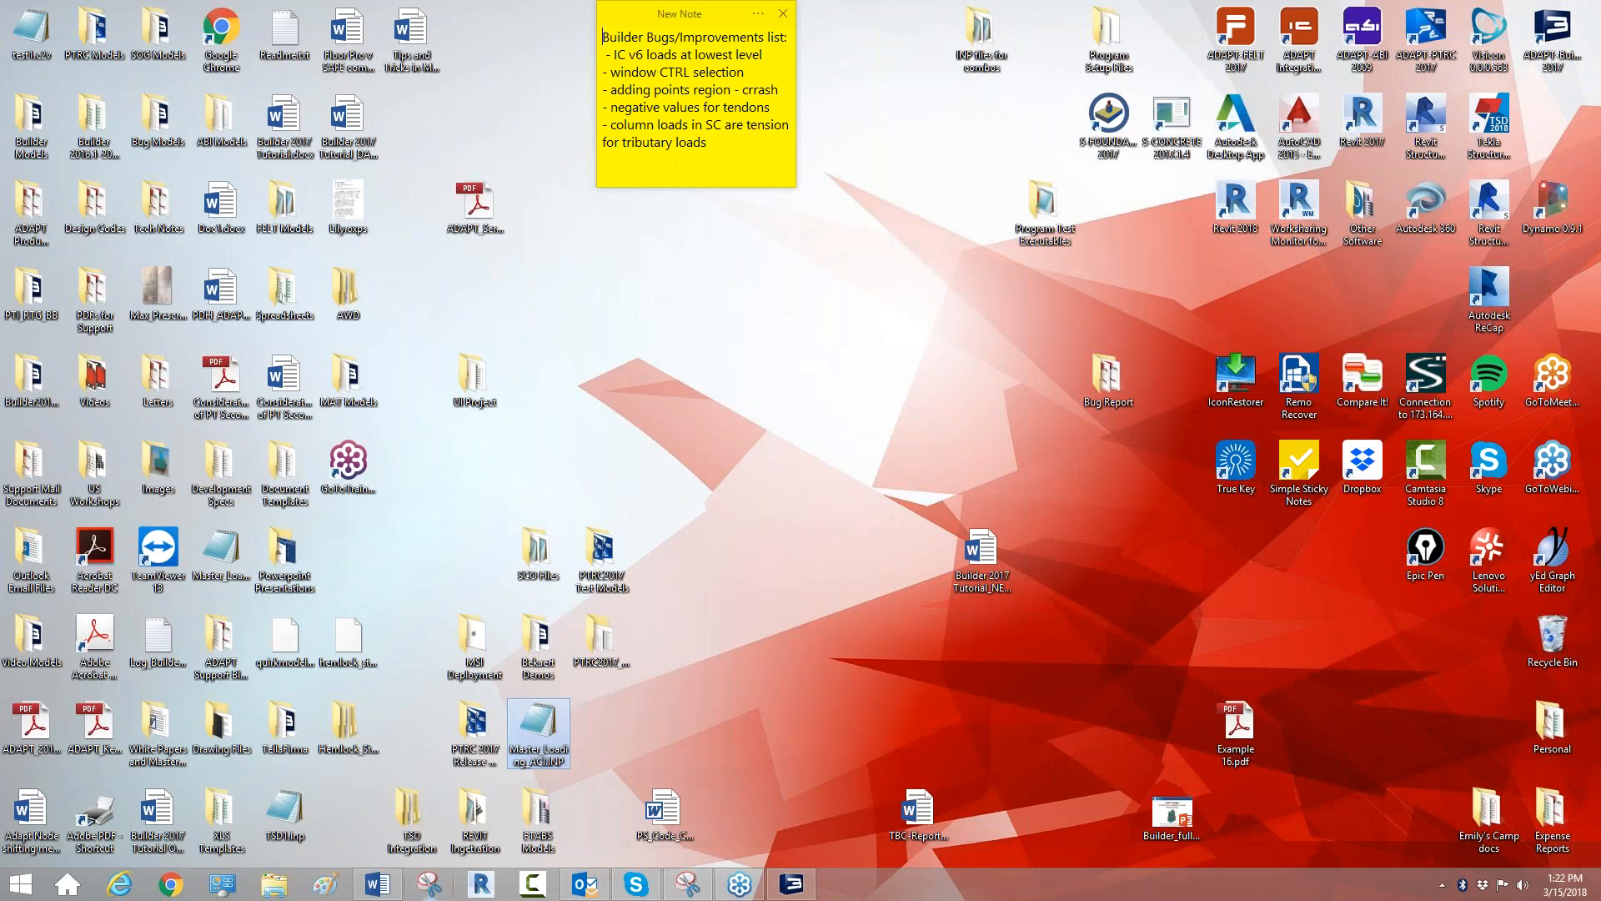
{"action": "double_click", "coordinate": [538, 730]}
{"action": "scroll", "coordinate": [554, 426], "scroll_direction": "down", "scroll_amount": 8}
{"action": "scroll", "coordinate": [554, 425], "scroll_direction": "up", "scroll_amount": 3}
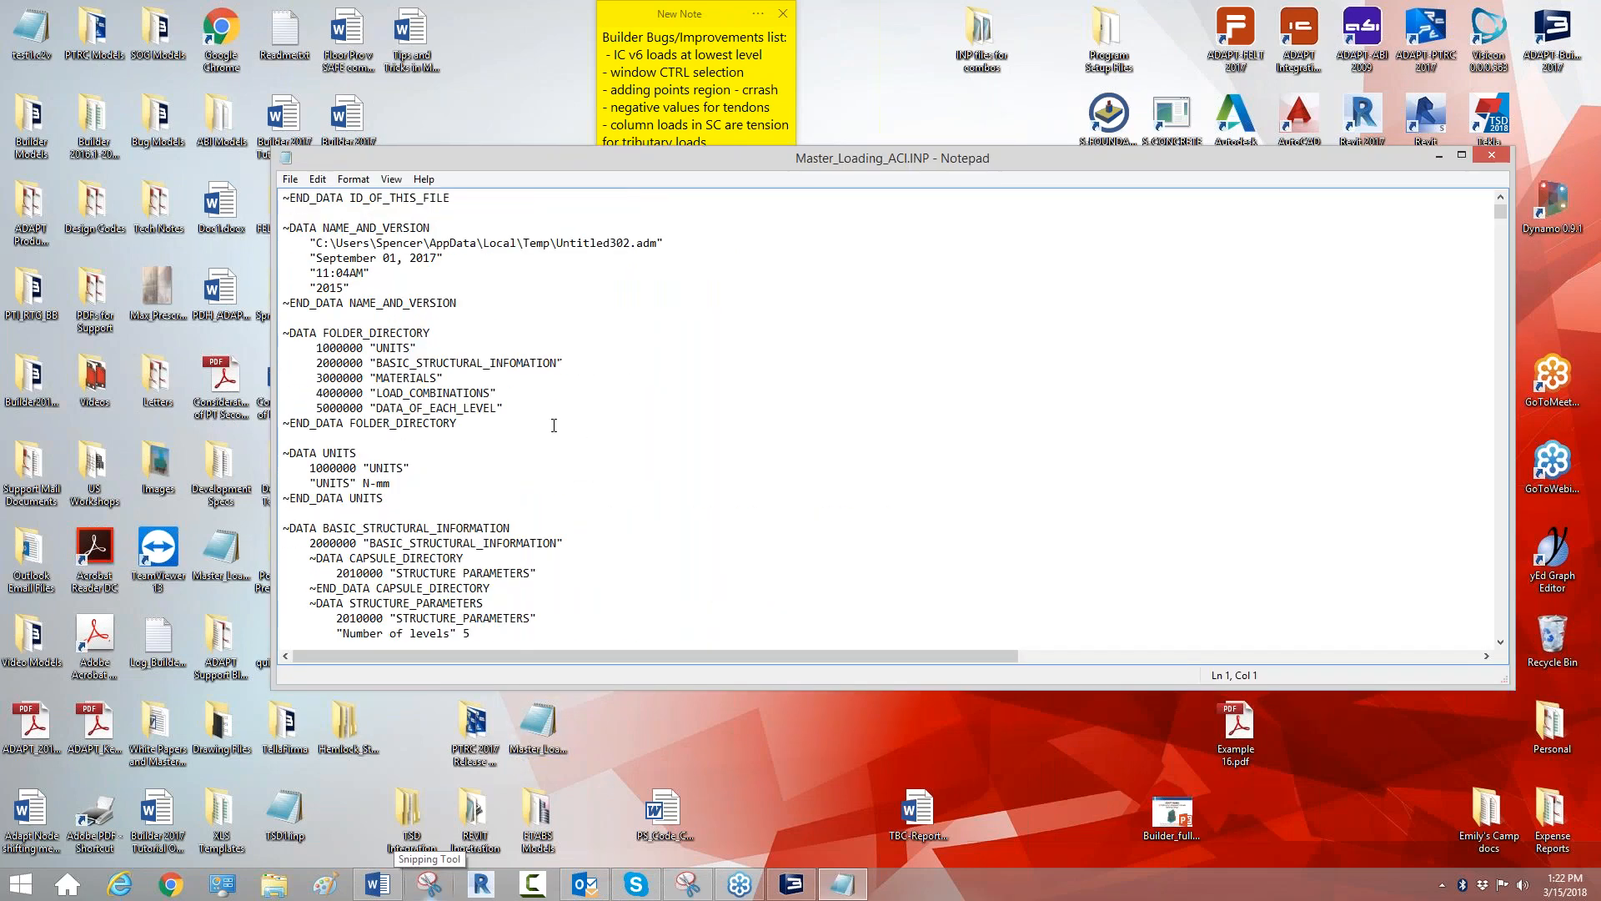
{"action": "scroll", "coordinate": [554, 425], "scroll_direction": "down", "scroll_amount": 1}
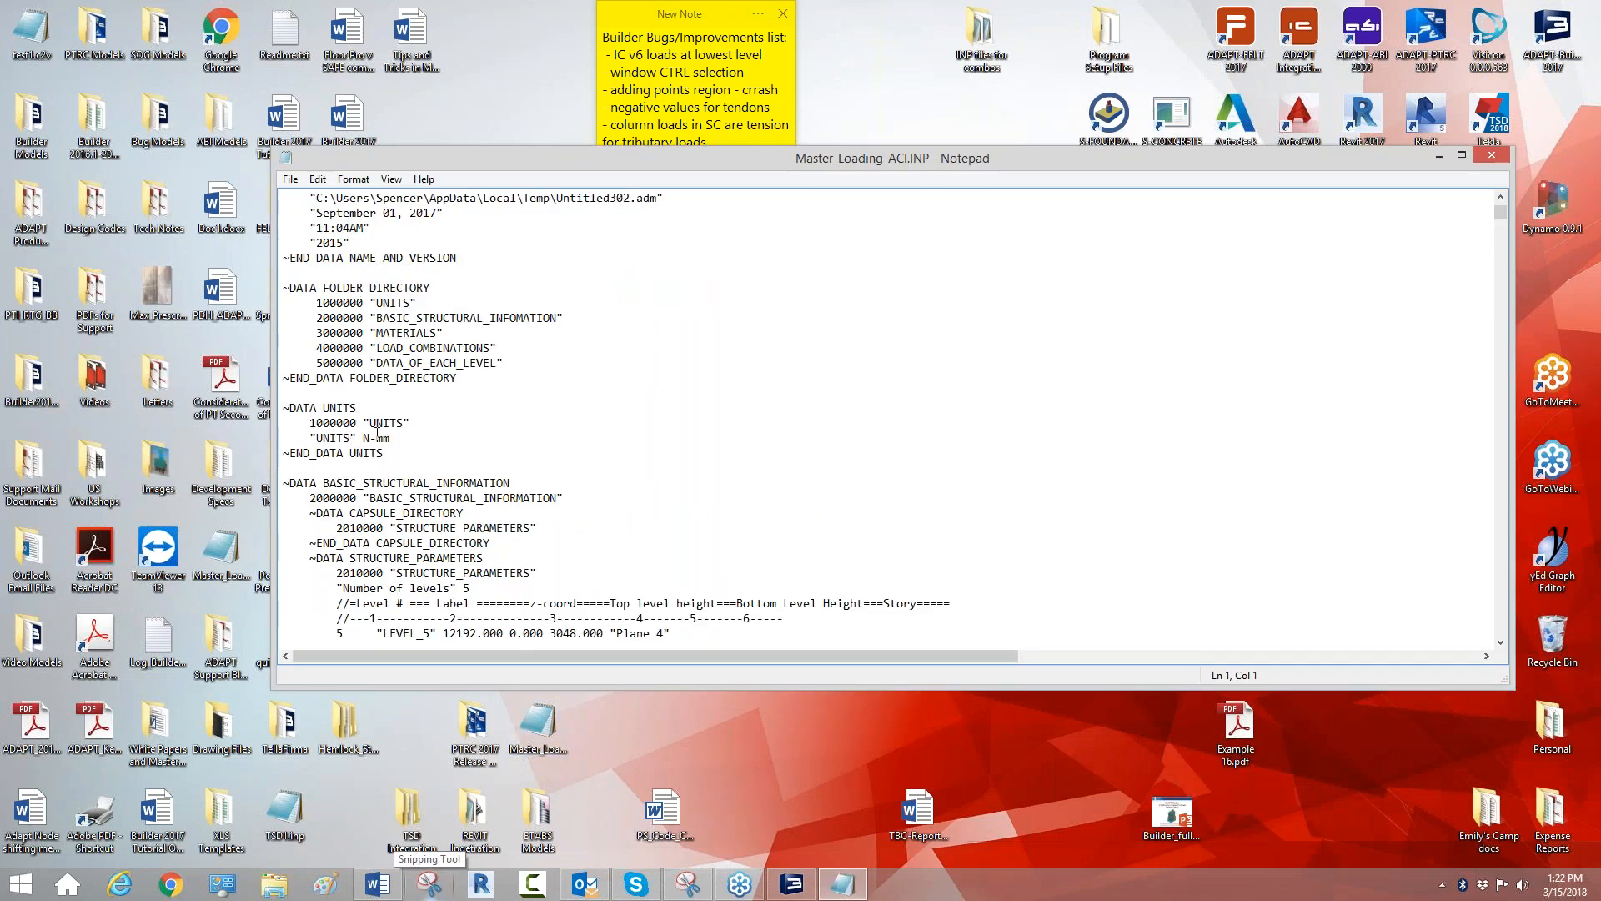
{"action": "scroll", "coordinate": [377, 433], "scroll_direction": "down", "scroll_amount": 4}
{"action": "scroll", "coordinate": [452, 494], "scroll_direction": "down", "scroll_amount": 8}
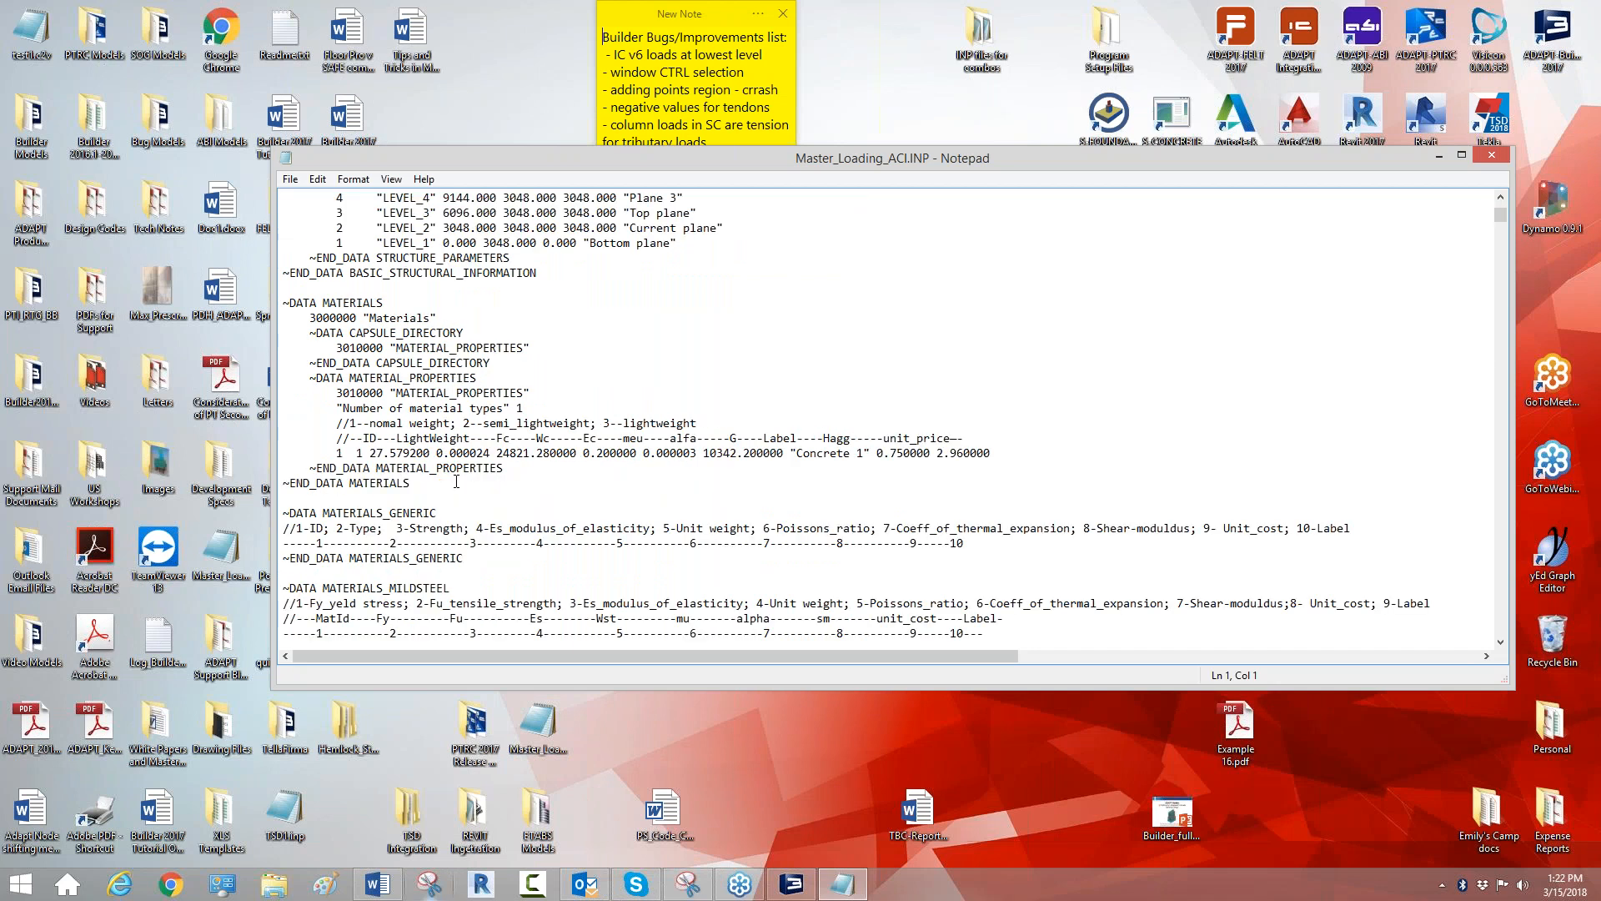
{"action": "scroll", "coordinate": [291, 408], "scroll_direction": "down", "scroll_amount": 7}
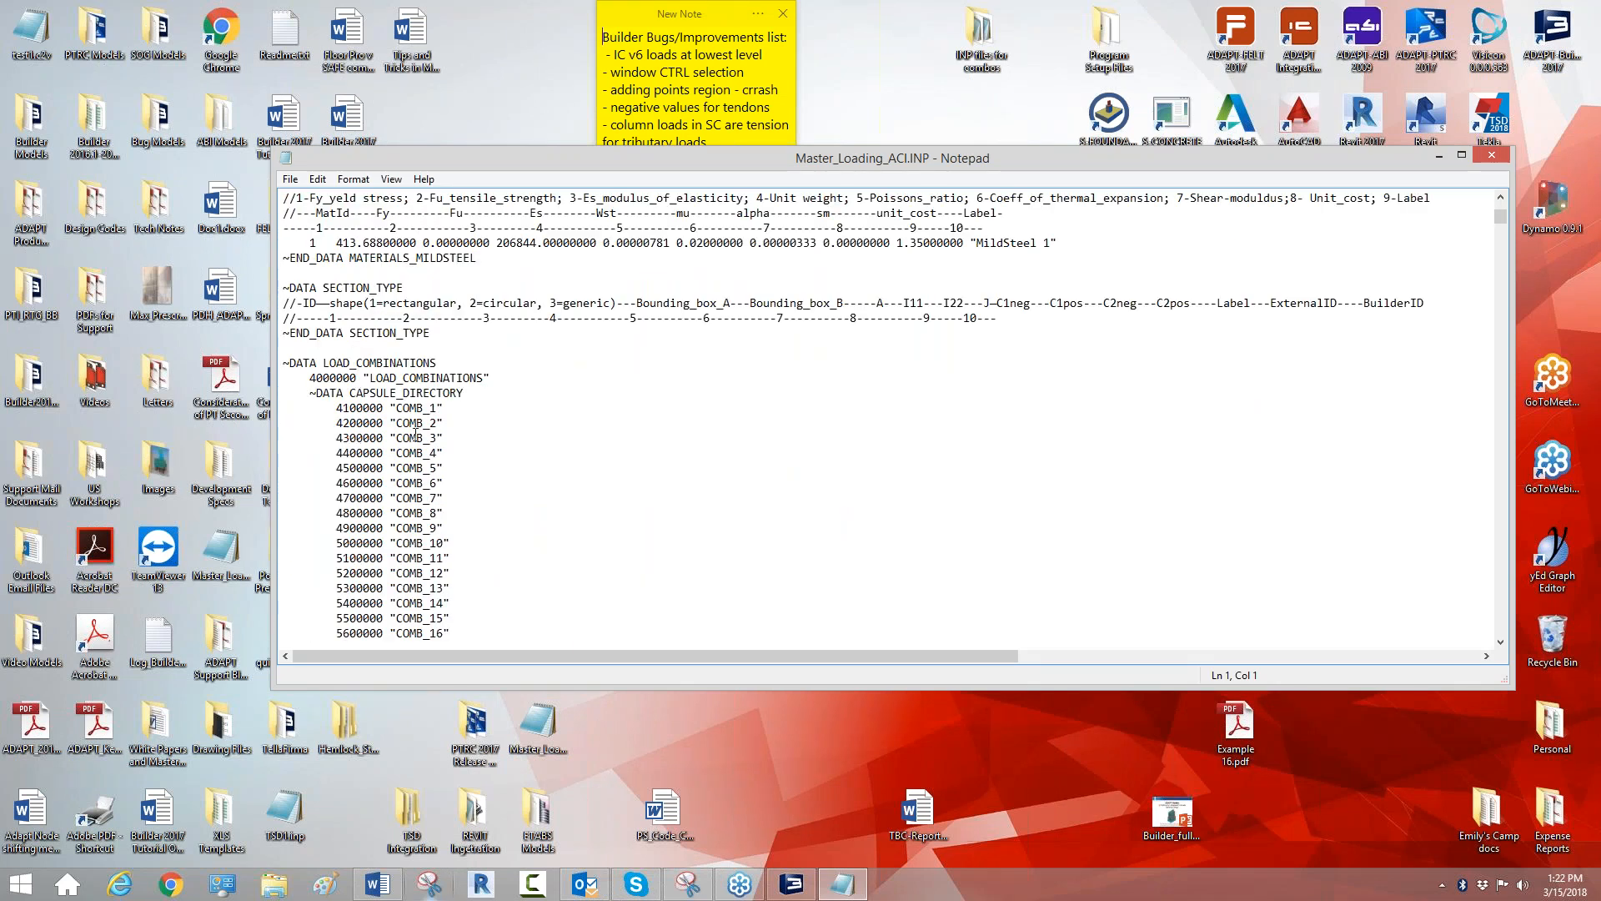
{"action": "scroll", "coordinate": [414, 431], "scroll_direction": "down", "scroll_amount": 20}
{"action": "scroll", "coordinate": [429, 423], "scroll_direction": "down", "scroll_amount": 20}
{"action": "scroll", "coordinate": [406, 263], "scroll_direction": "up", "scroll_amount": 8}
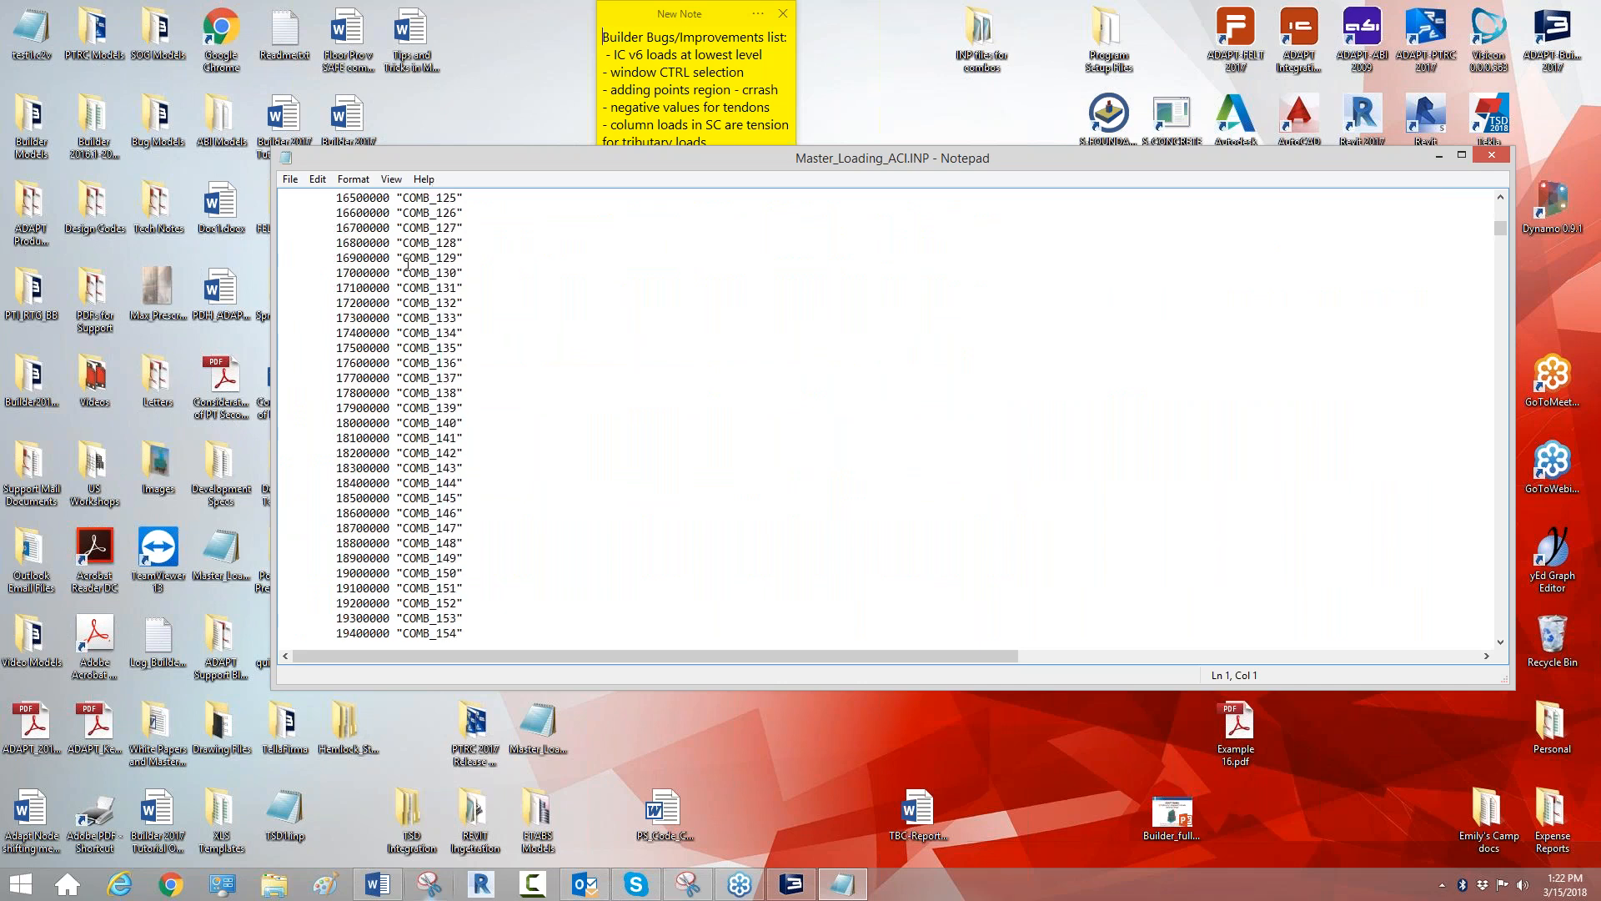
Examine the load combination definitions and their load factors in the INP file, close it, and return to the ADAPT-Builder model.
{"action": "scroll", "coordinate": [406, 263], "scroll_direction": "down", "scroll_amount": 20}
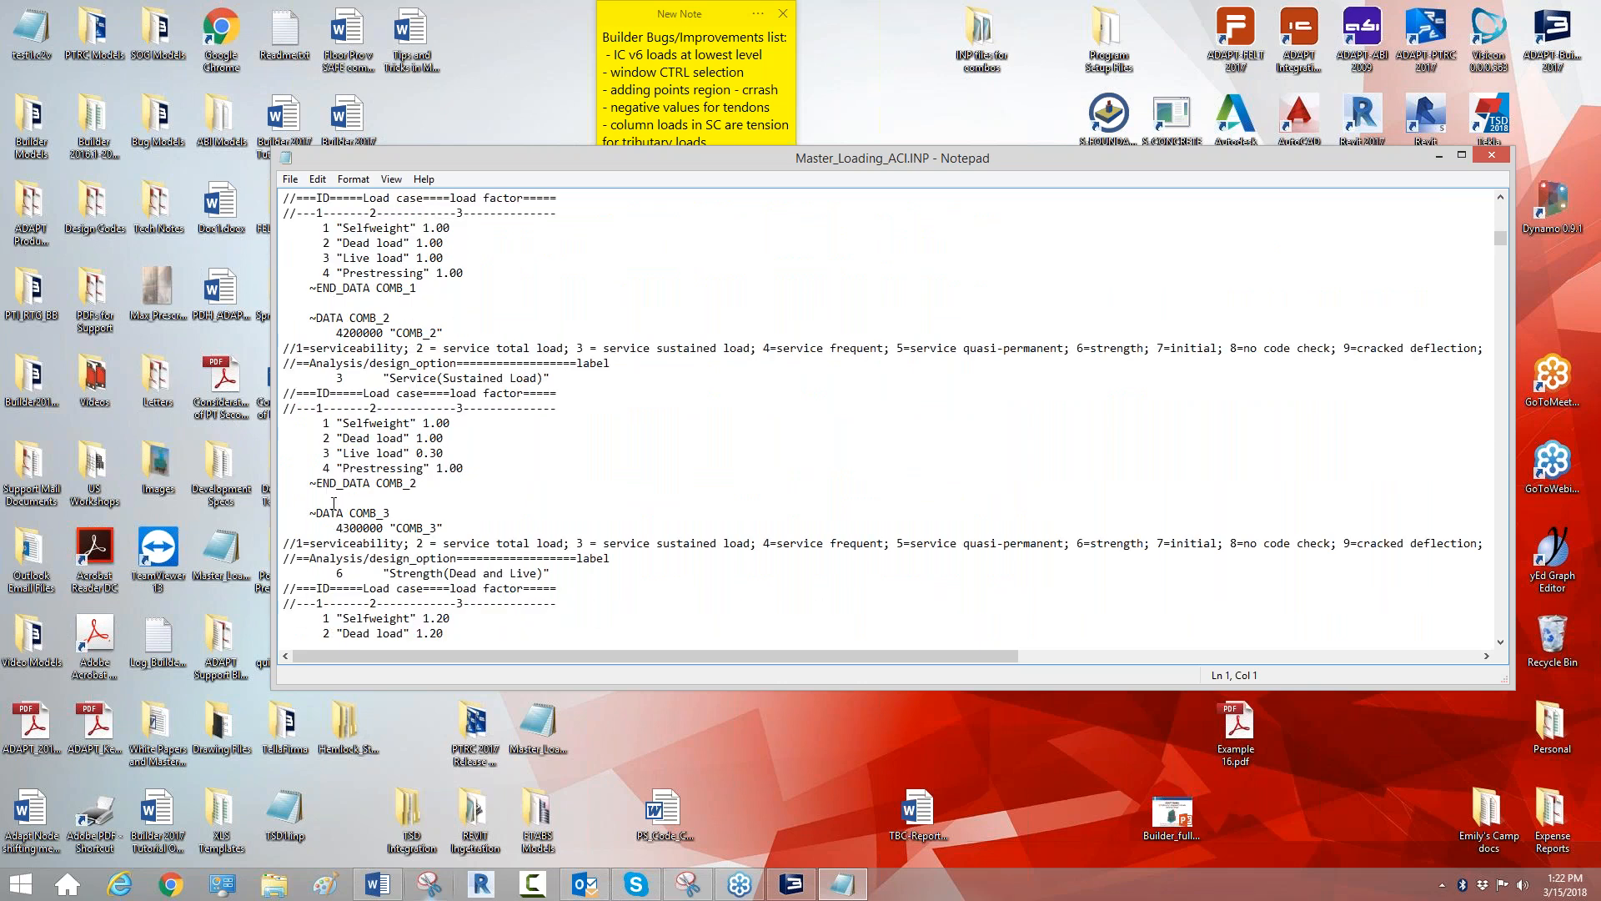
{"action": "scroll", "coordinate": [366, 429], "scroll_direction": "down", "scroll_amount": 3}
{"action": "left_click_drag", "start_coordinate": [444, 318], "coordinate": [423, 318]}
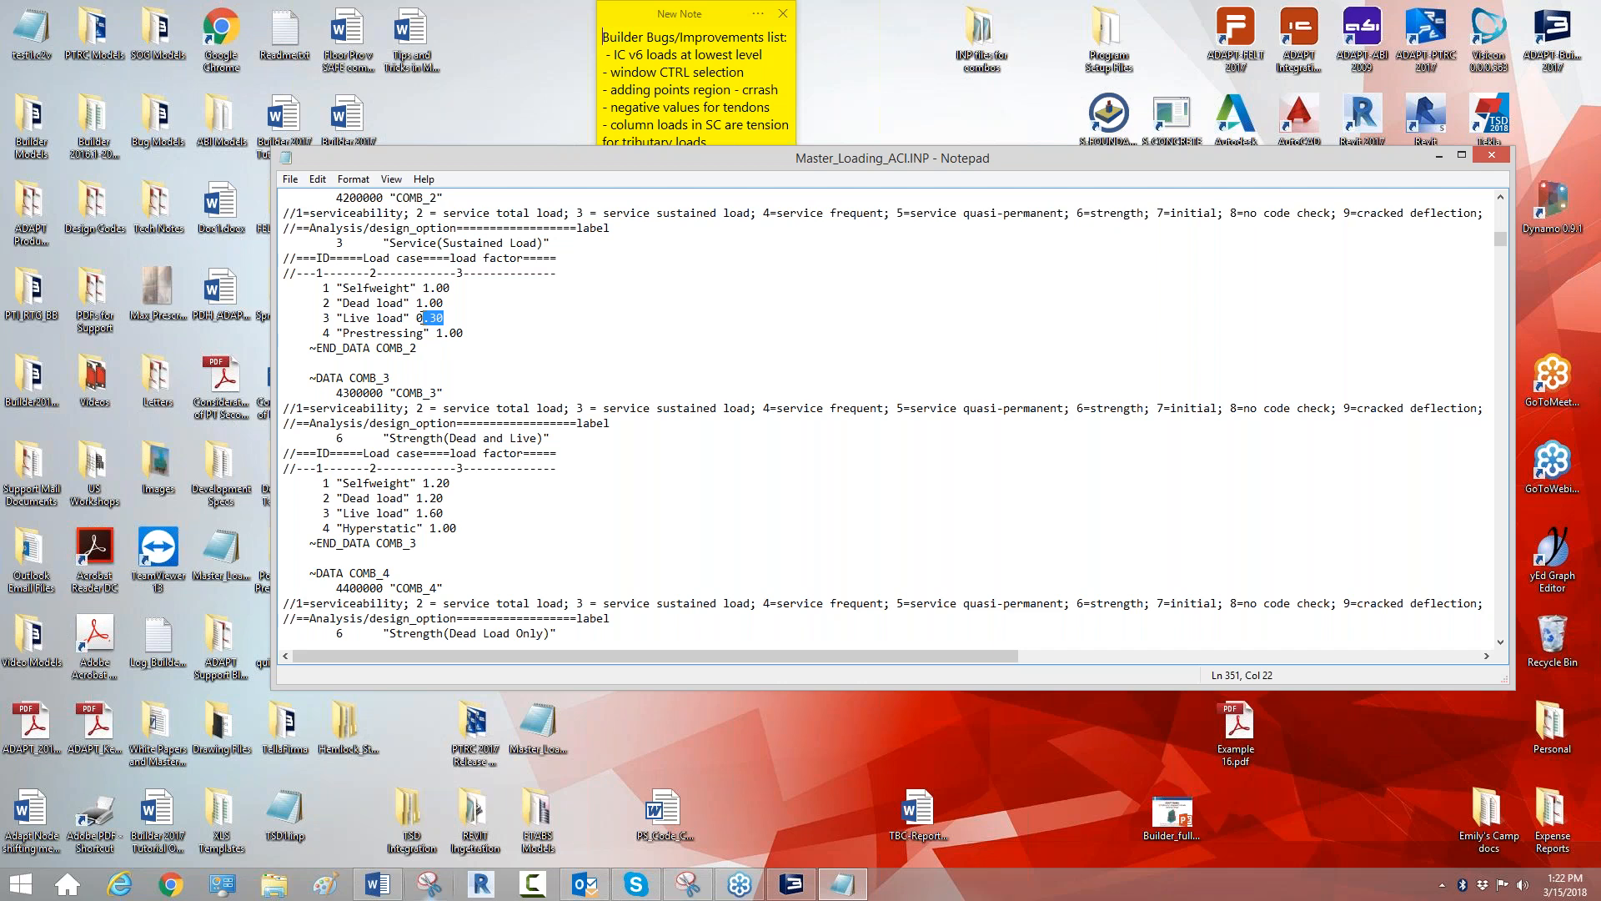
{"action": "left_click", "coordinate": [491, 329]}
{"action": "scroll", "coordinate": [491, 330], "scroll_direction": "down", "scroll_amount": 20}
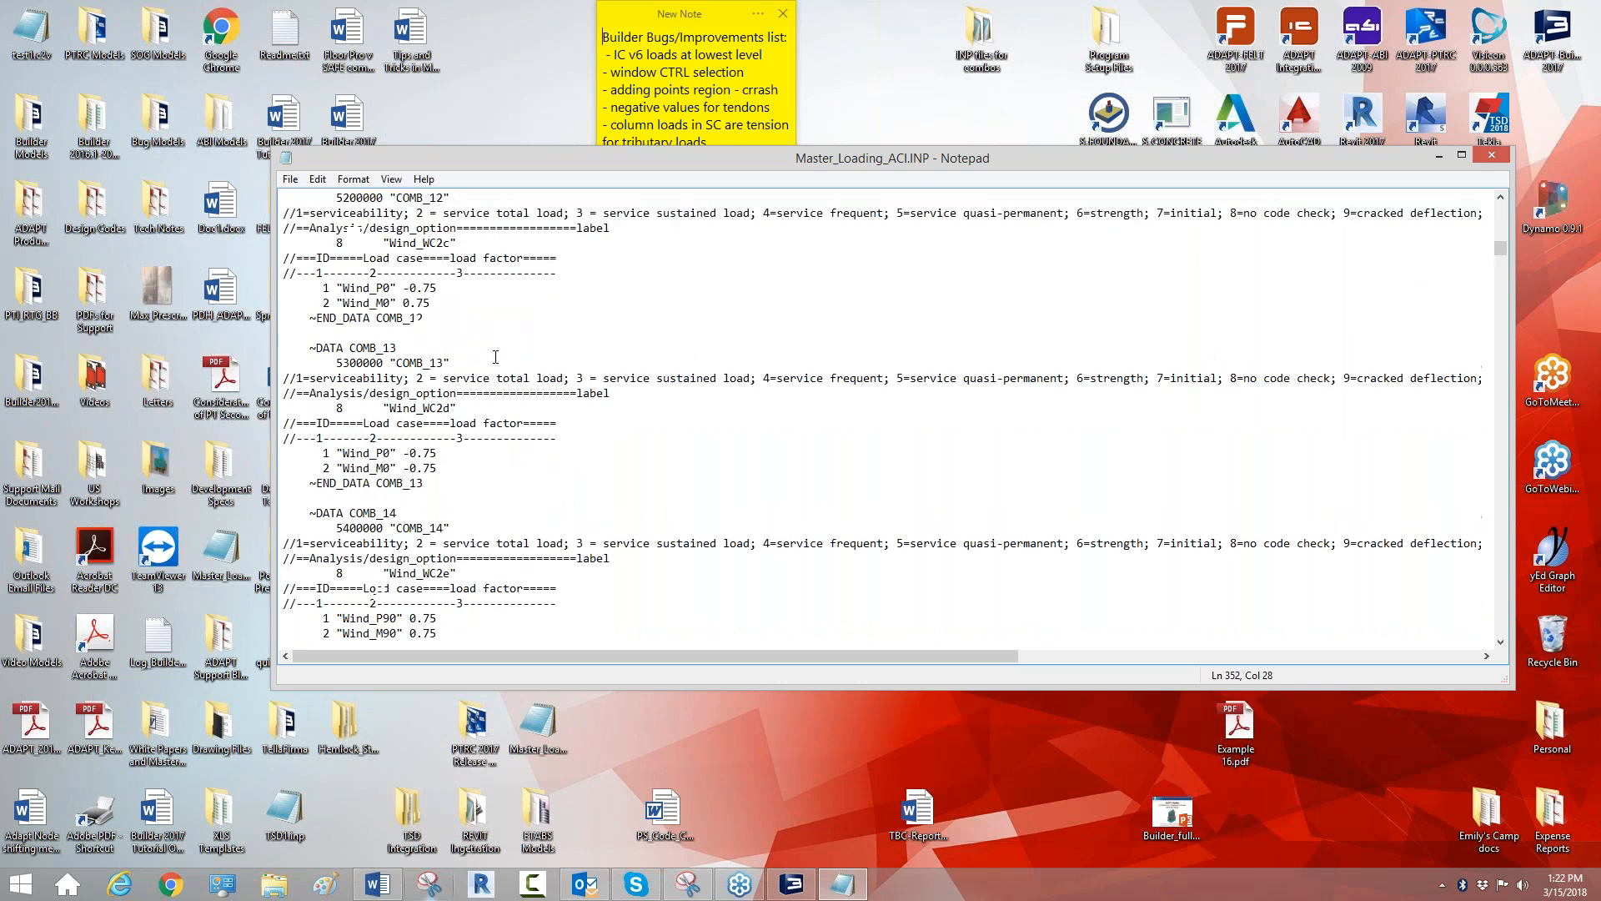
{"action": "left_click", "coordinate": [1493, 157]}
{"action": "left_click", "coordinate": [796, 886]}
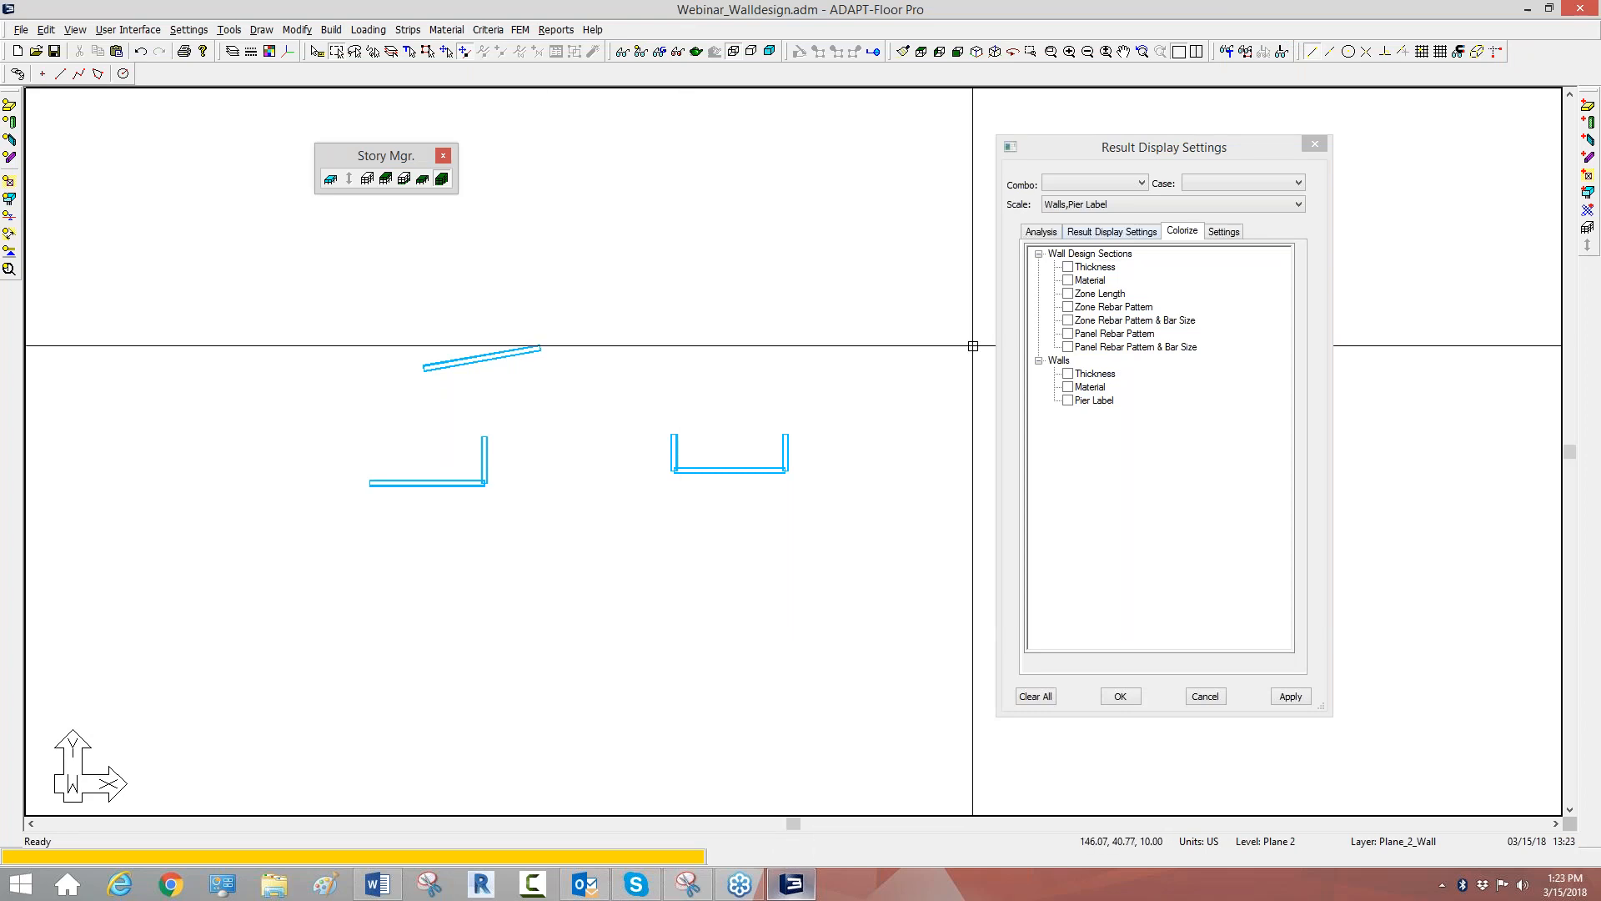
Turn on the Display Label result under Pier Actions for the pier walls.
{"action": "left_click", "coordinate": [1056, 237]}
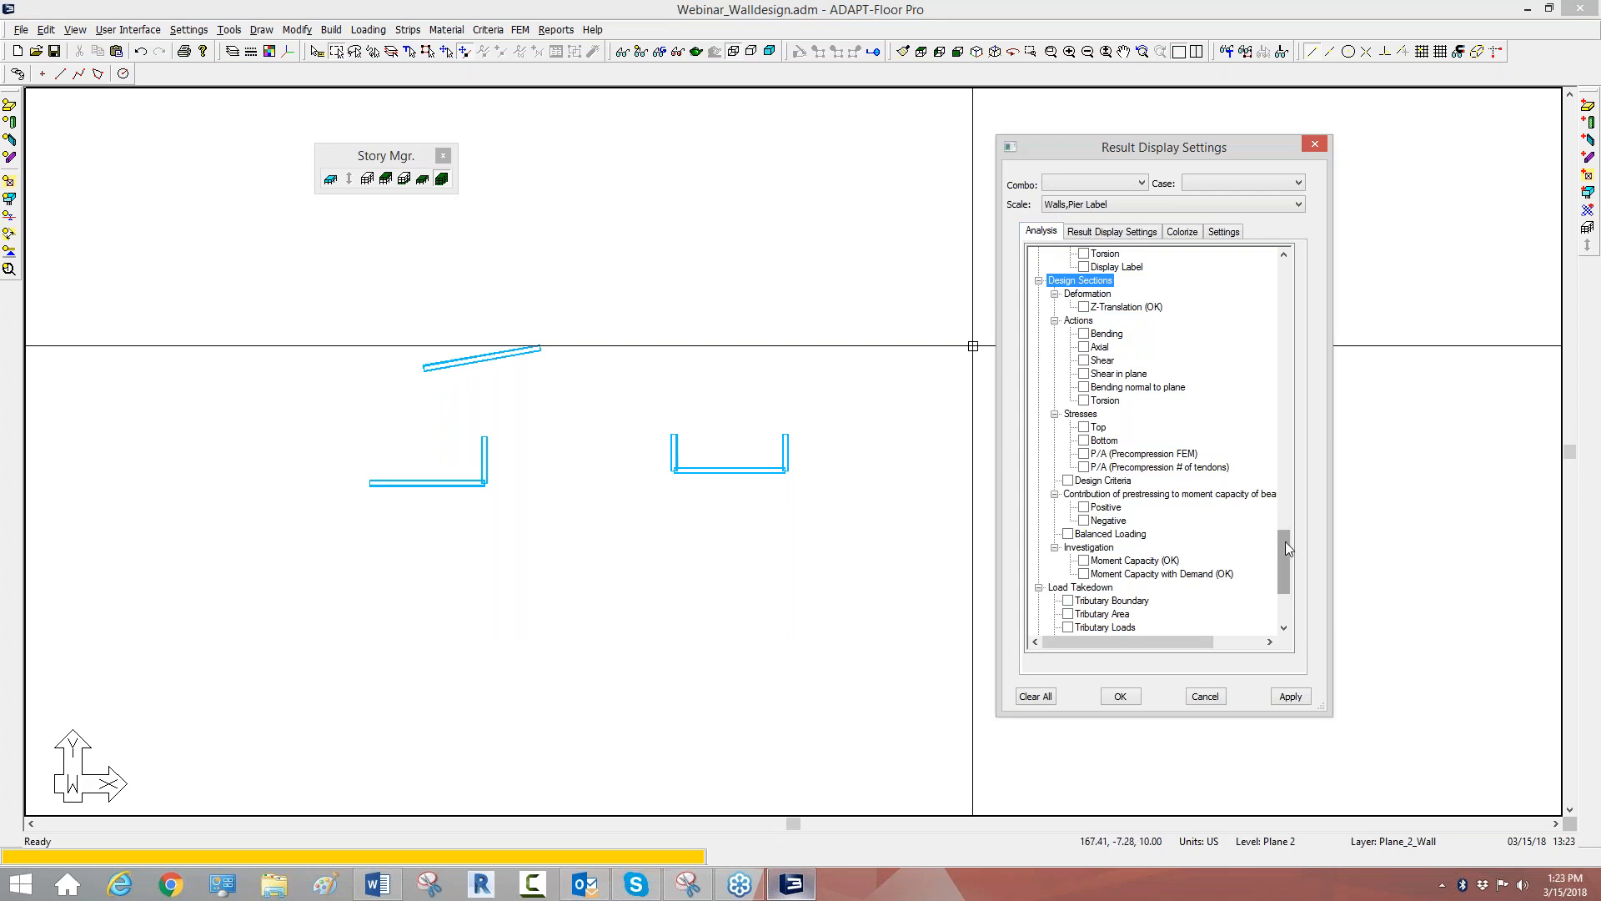
{"action": "scroll", "coordinate": [1284, 542], "scroll_direction": "down", "scroll_amount": 4}
{"action": "scroll", "coordinate": [1278, 482], "scroll_direction": "up", "scroll_amount": 13}
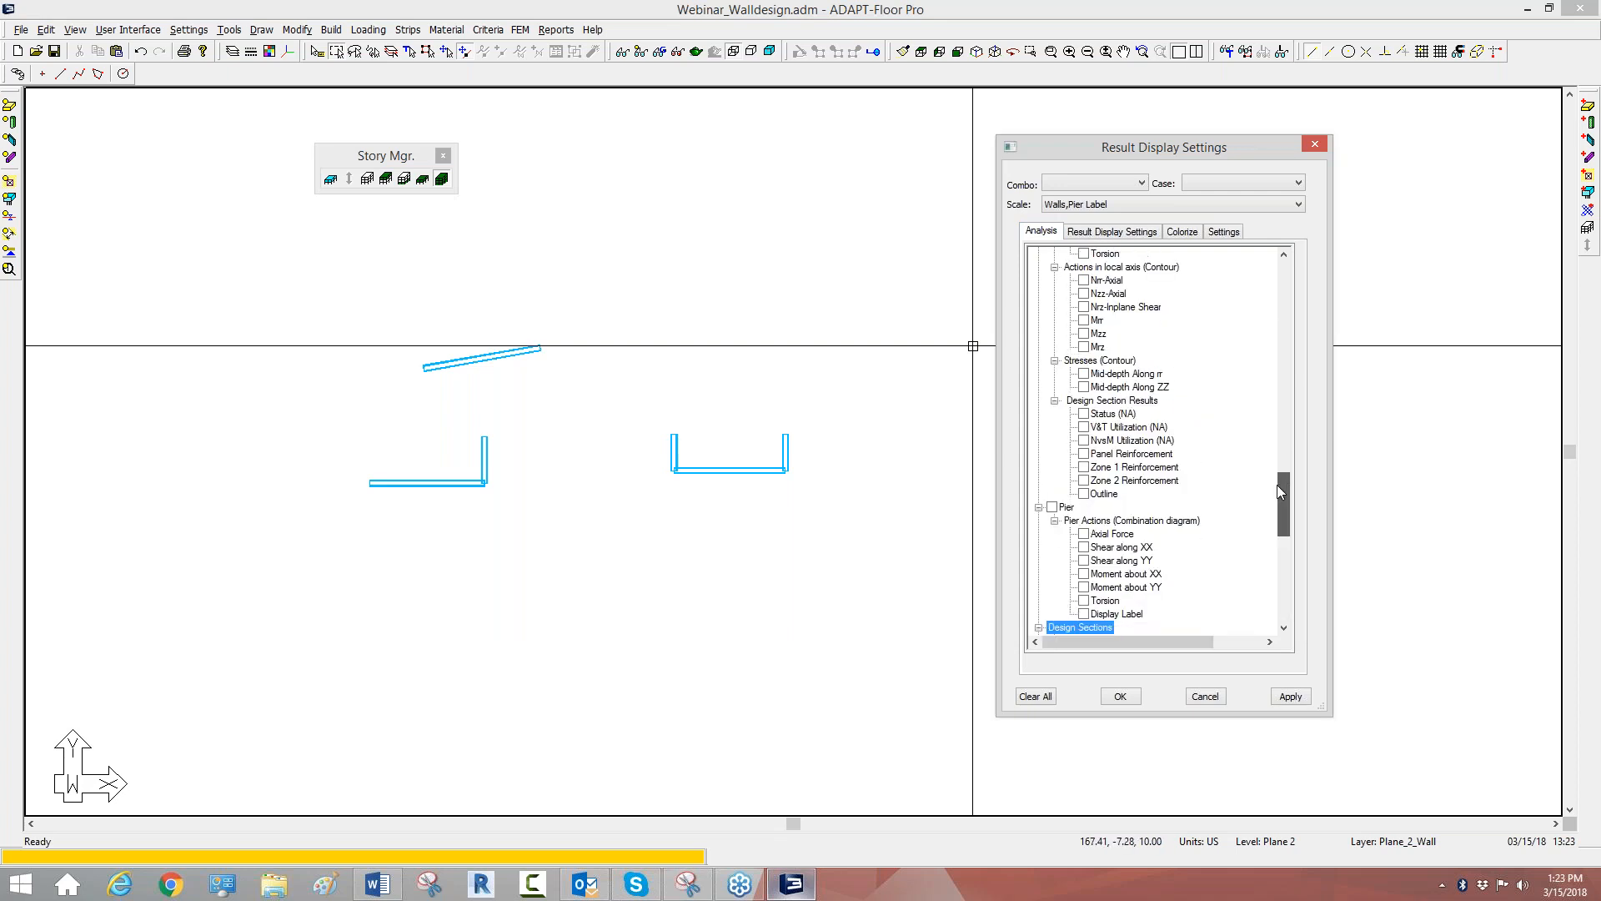
{"action": "scroll", "coordinate": [1278, 490], "scroll_direction": "down", "scroll_amount": 1}
{"action": "left_click", "coordinate": [1083, 601]}
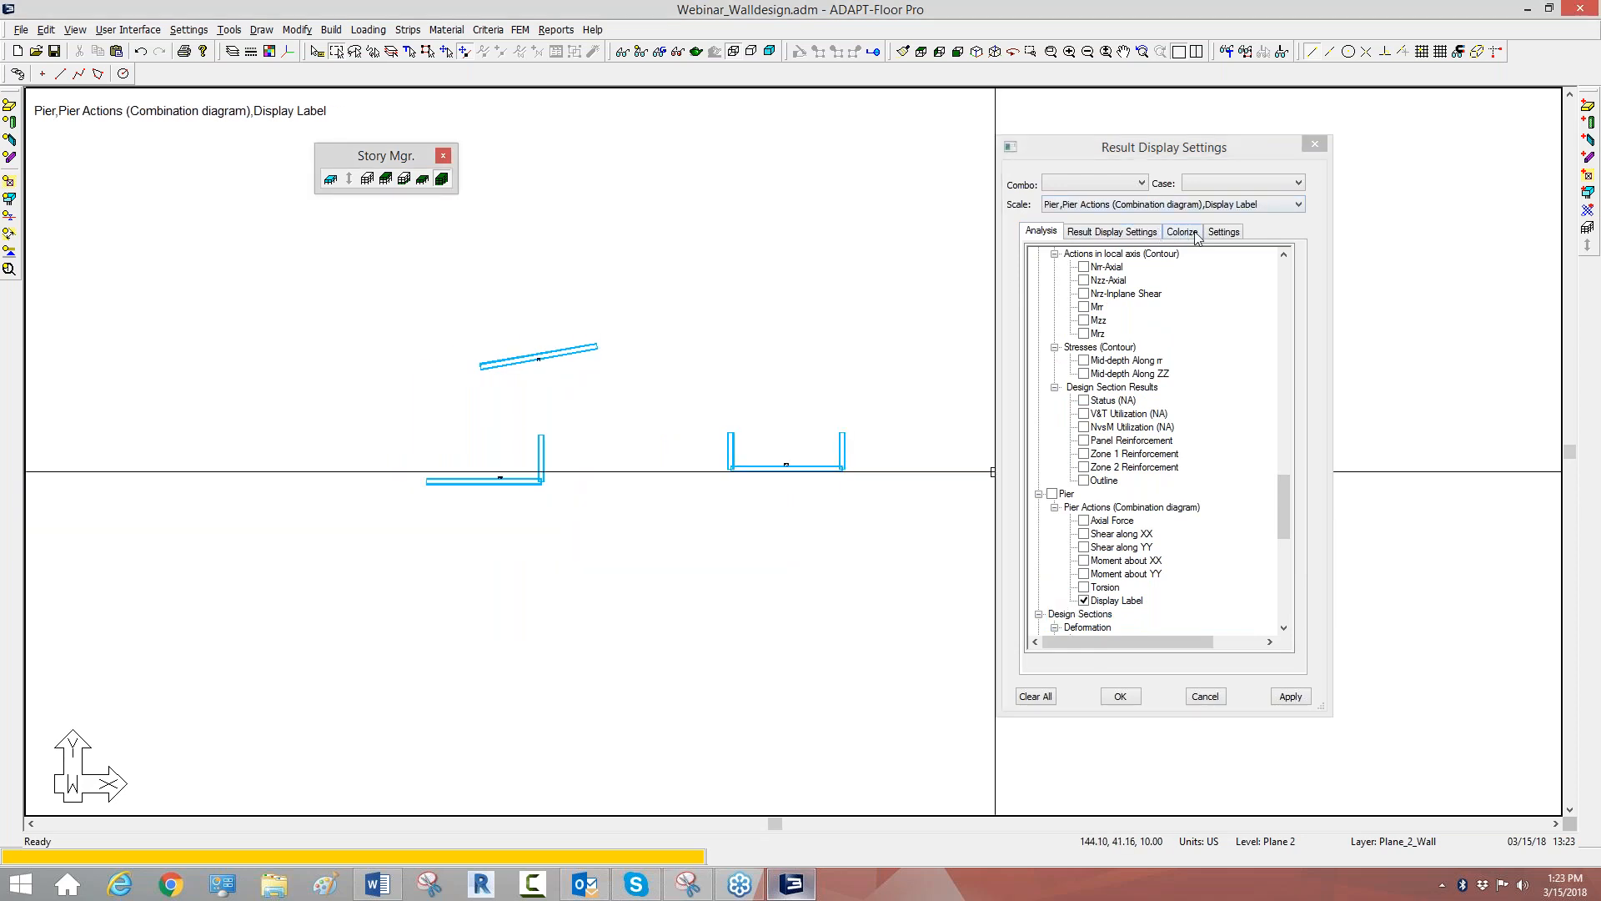
Enlarge the pier label text by setting the diagram results font height to 12 in, and finally to 24 in.
{"action": "left_click", "coordinate": [1223, 232]}
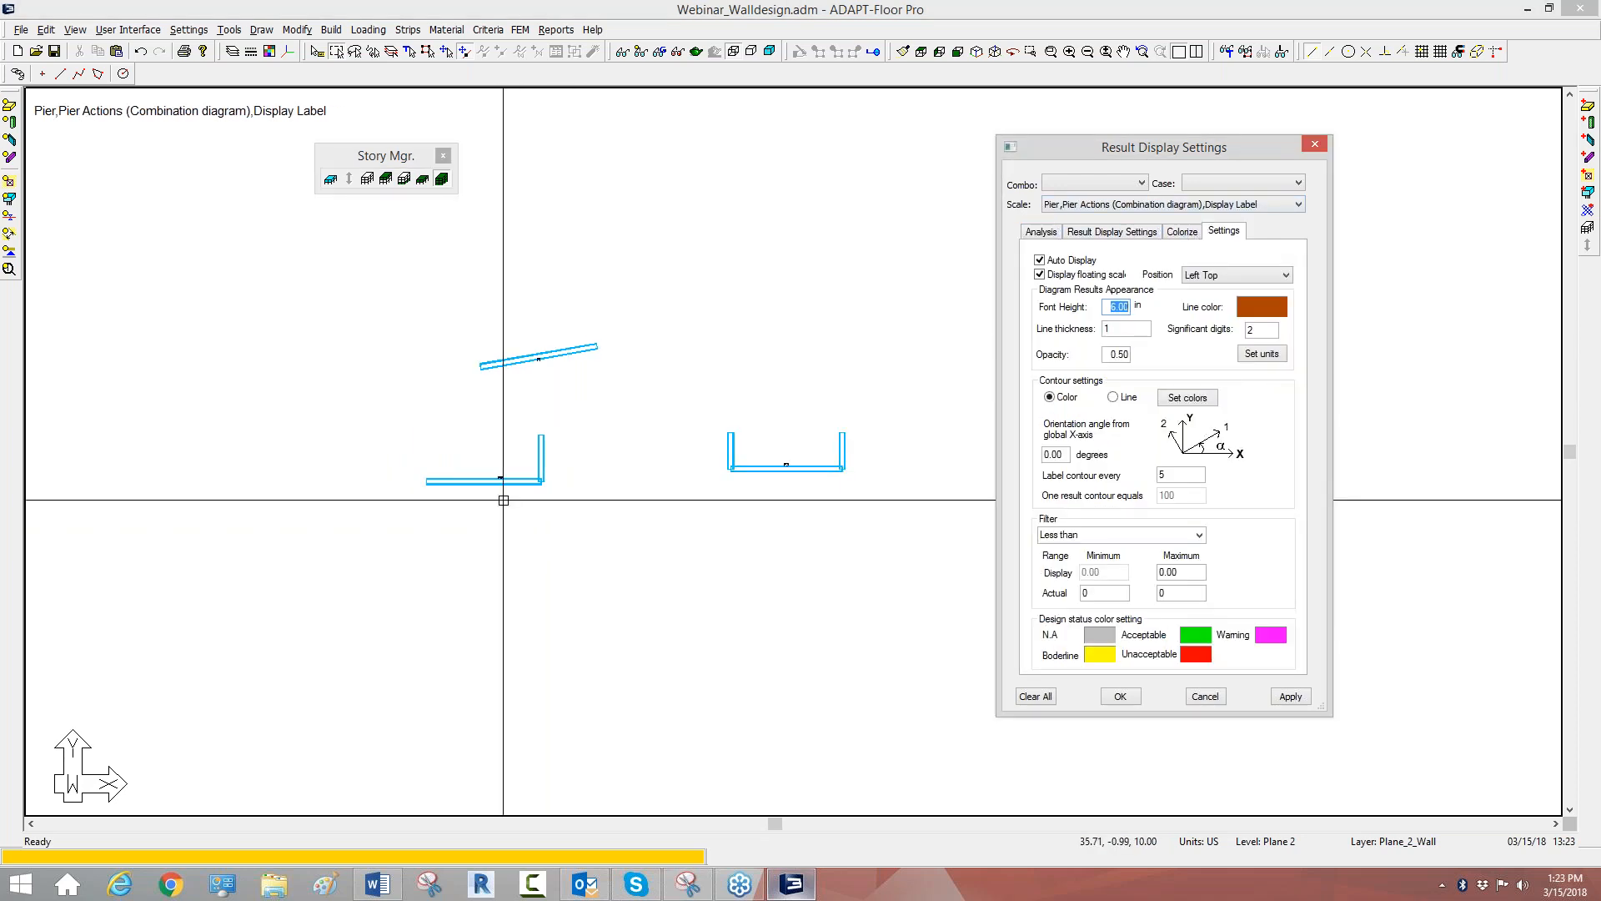
{"action": "type", "text": "12"}
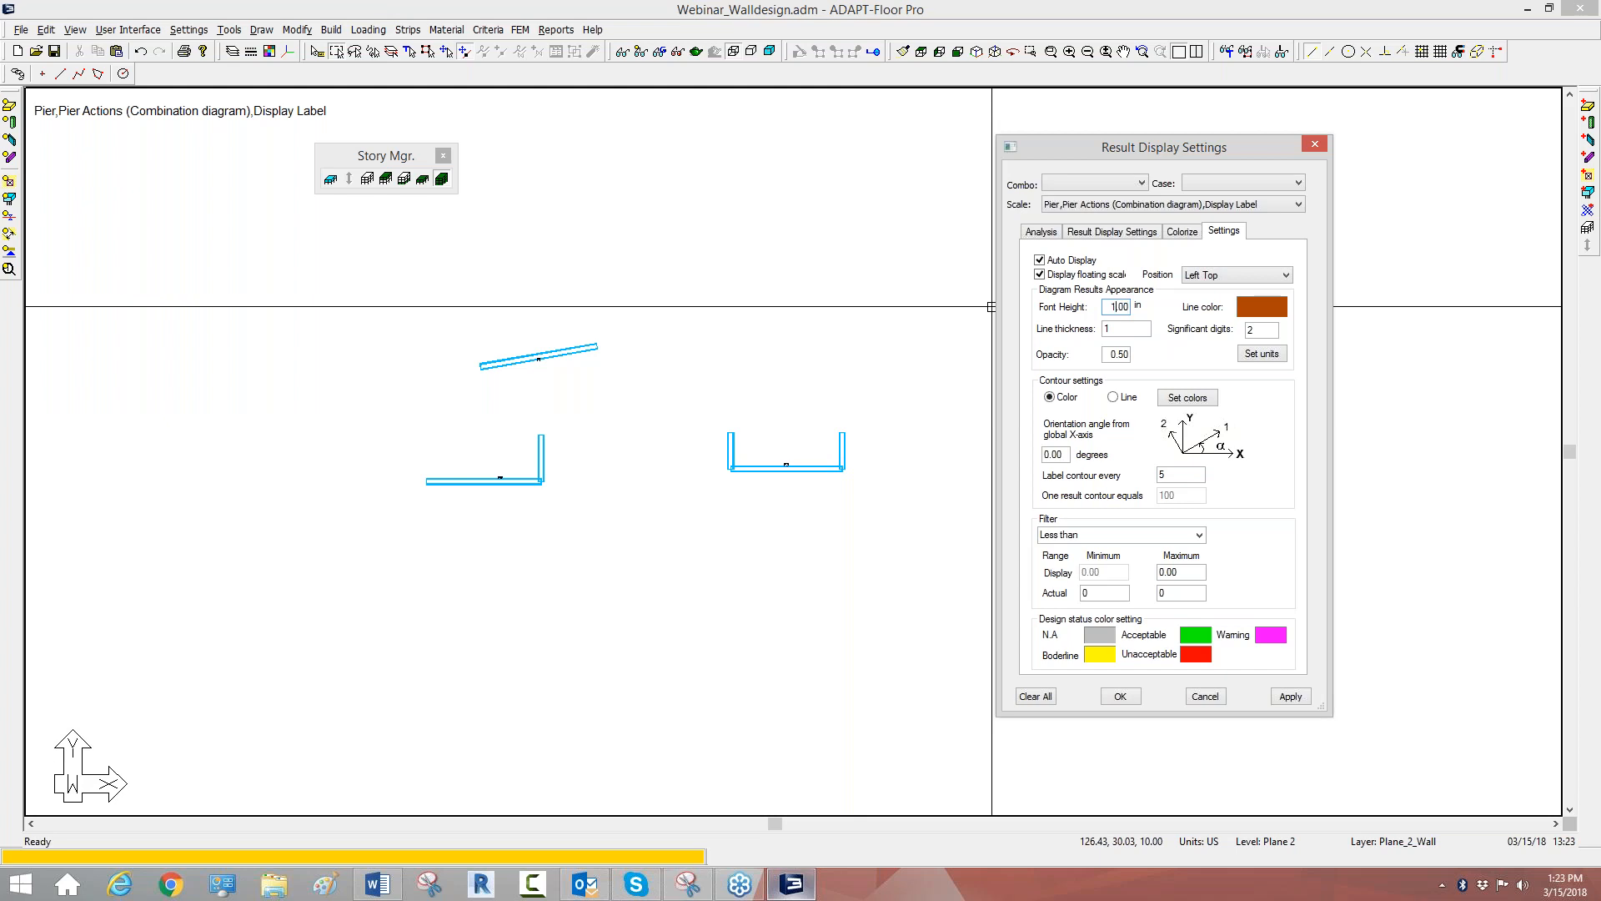
{"action": "left_click", "coordinate": [1288, 697]}
{"action": "double_click", "coordinate": [1115, 306]}
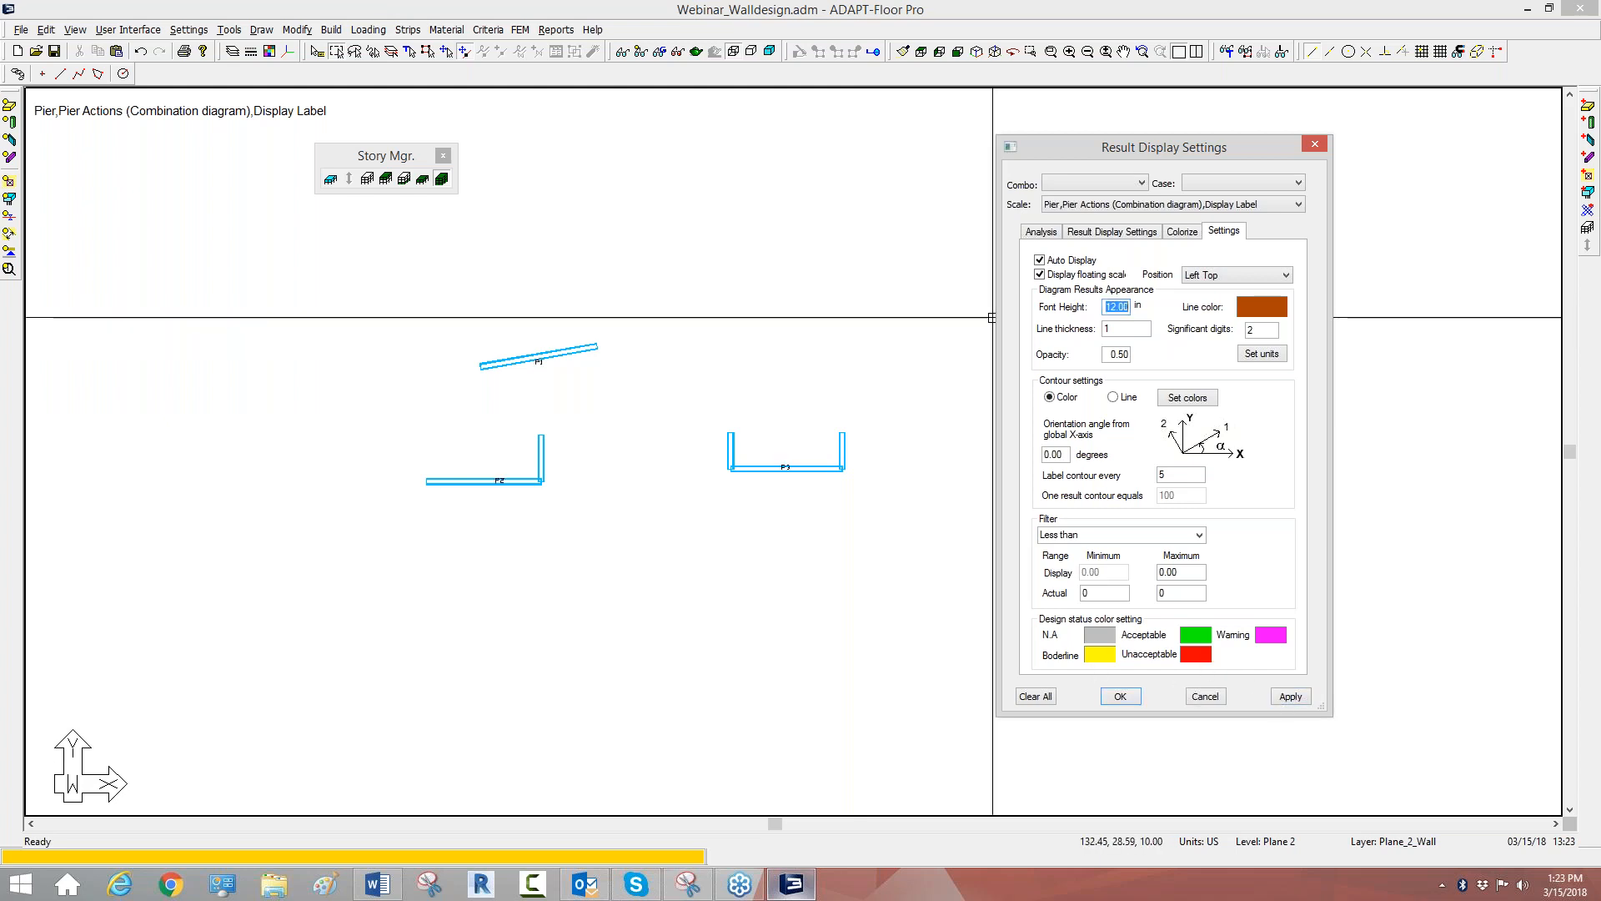
{"action": "type", "text": "24"}
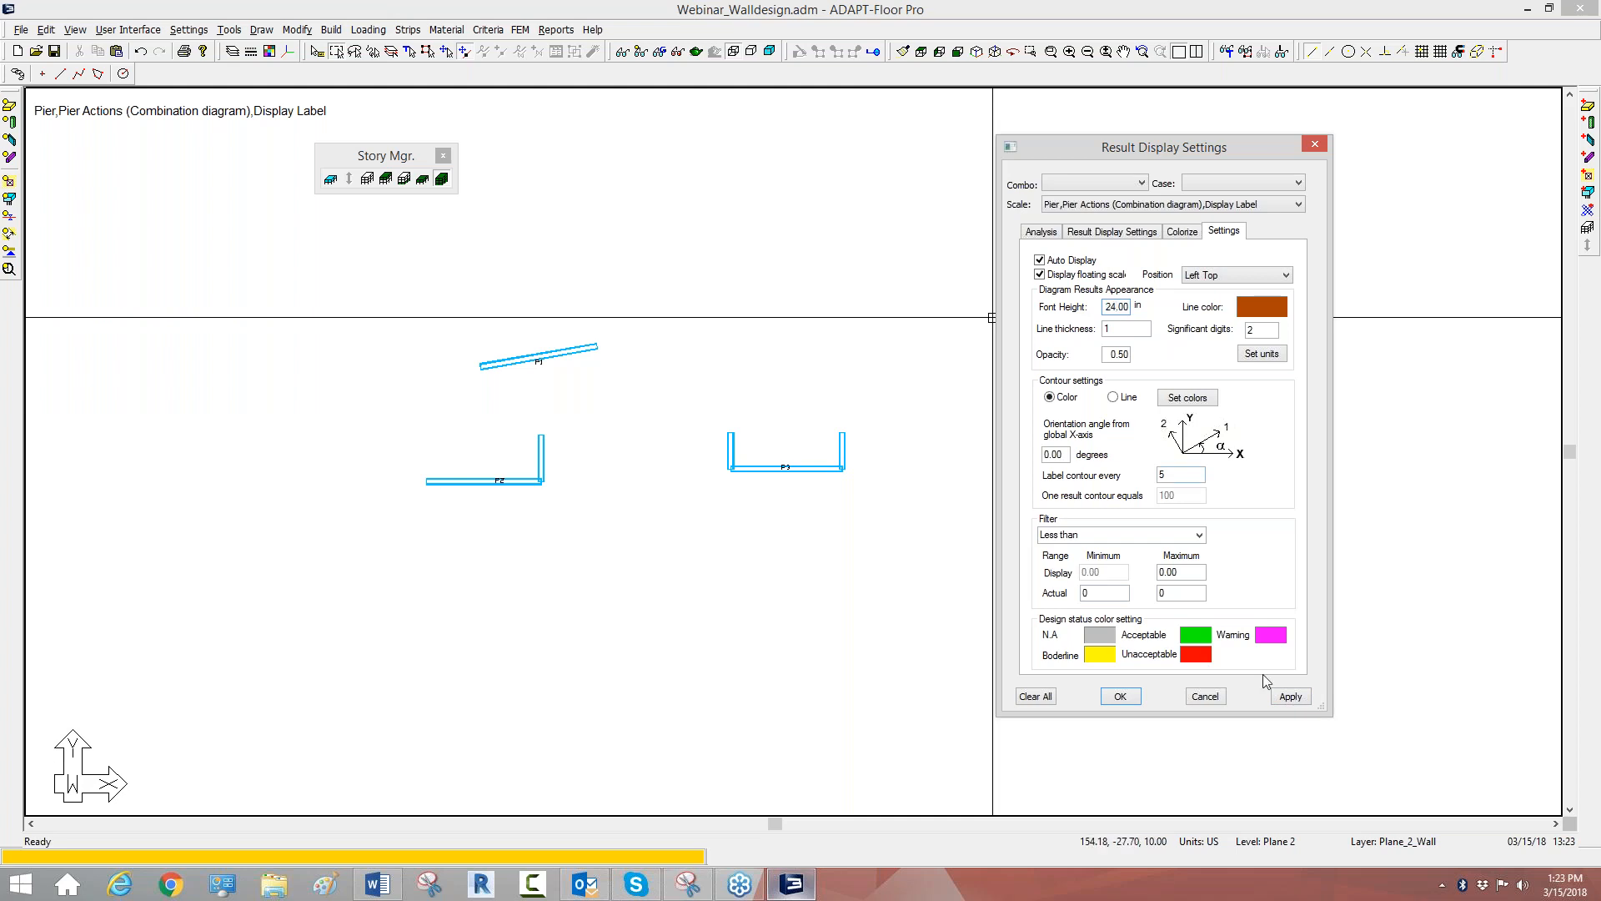
{"action": "left_click", "coordinate": [1290, 696]}
{"action": "middle_click_drag", "start_coordinate": [591, 312], "coordinate": [461, 243]}
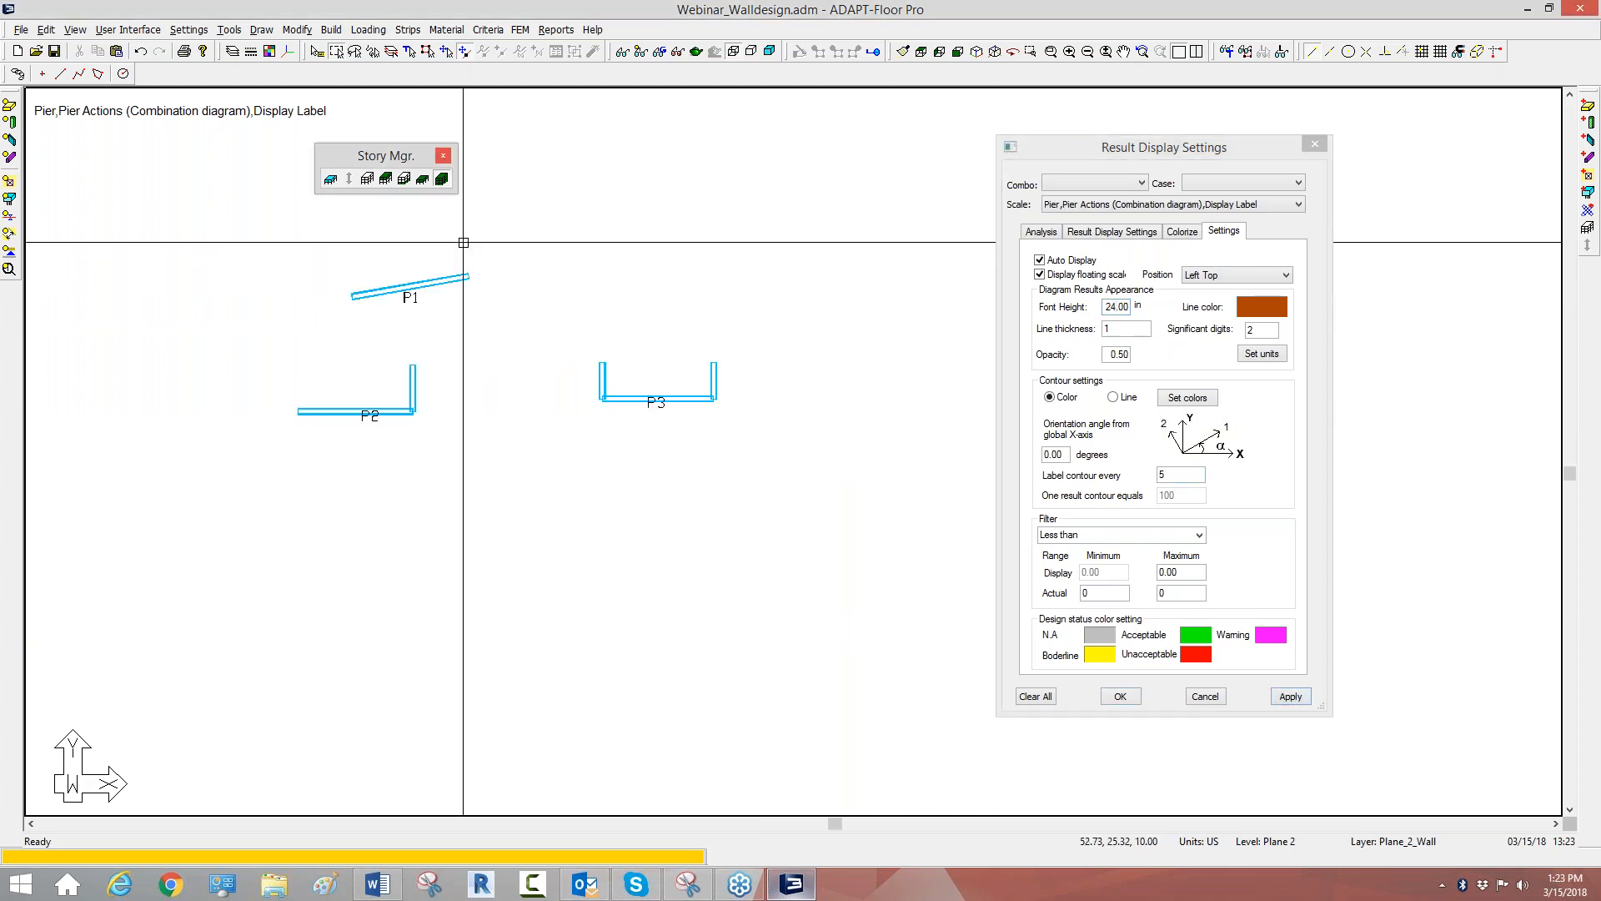
{"action": "scroll", "coordinate": [451, 245], "scroll_direction": "up", "scroll_amount": 1}
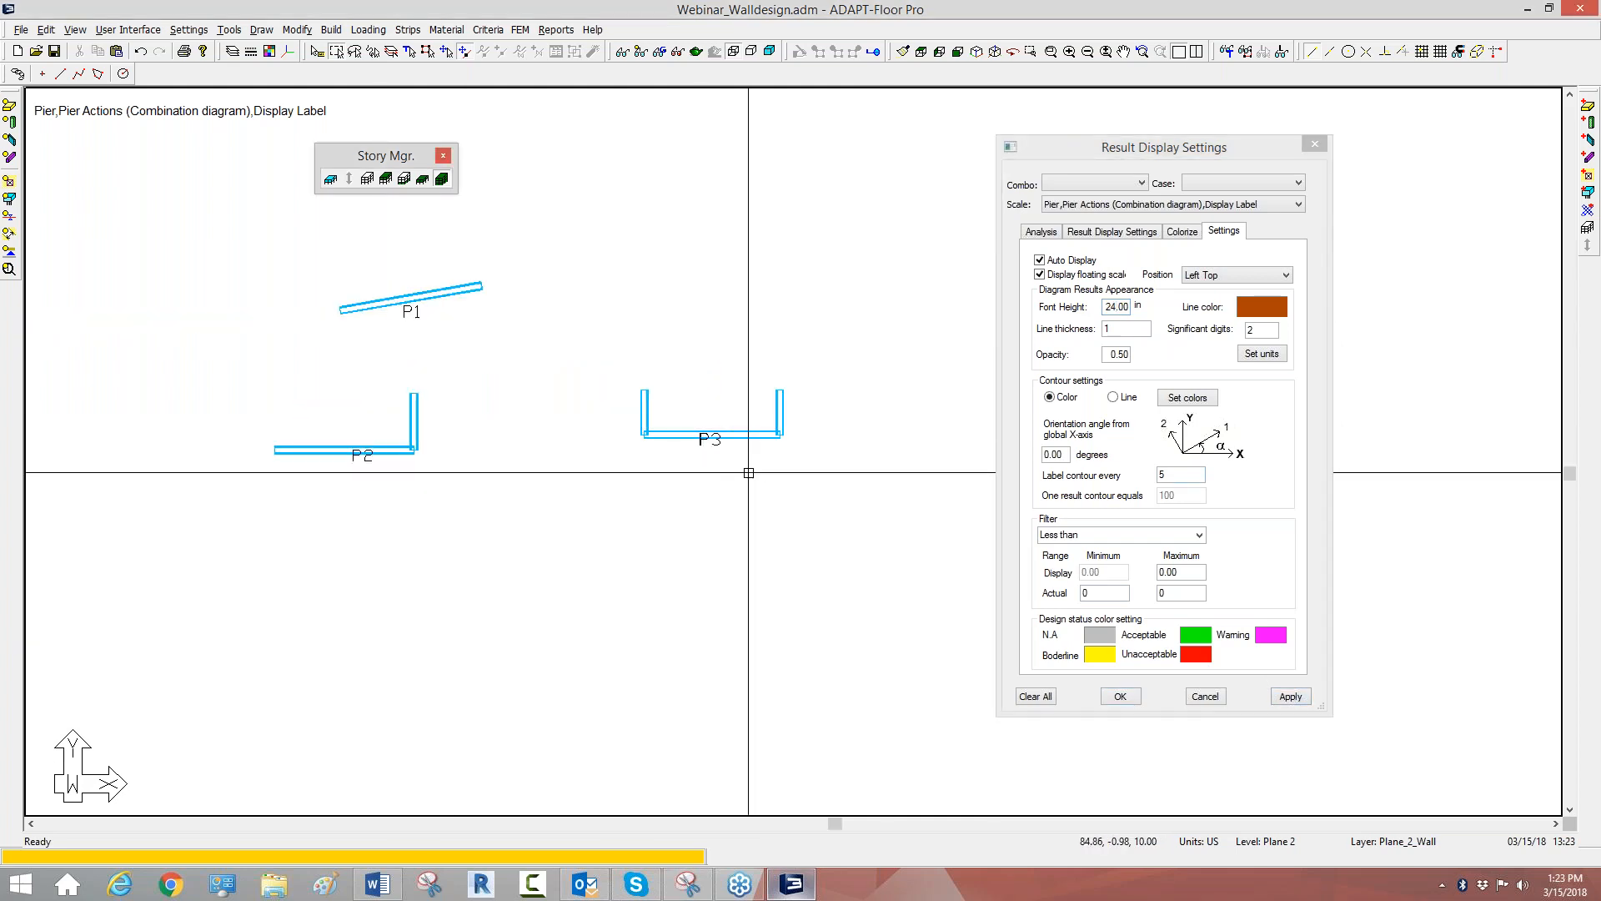
{"action": "middle_click_drag", "start_coordinate": [644, 397], "coordinate": [739, 408]}
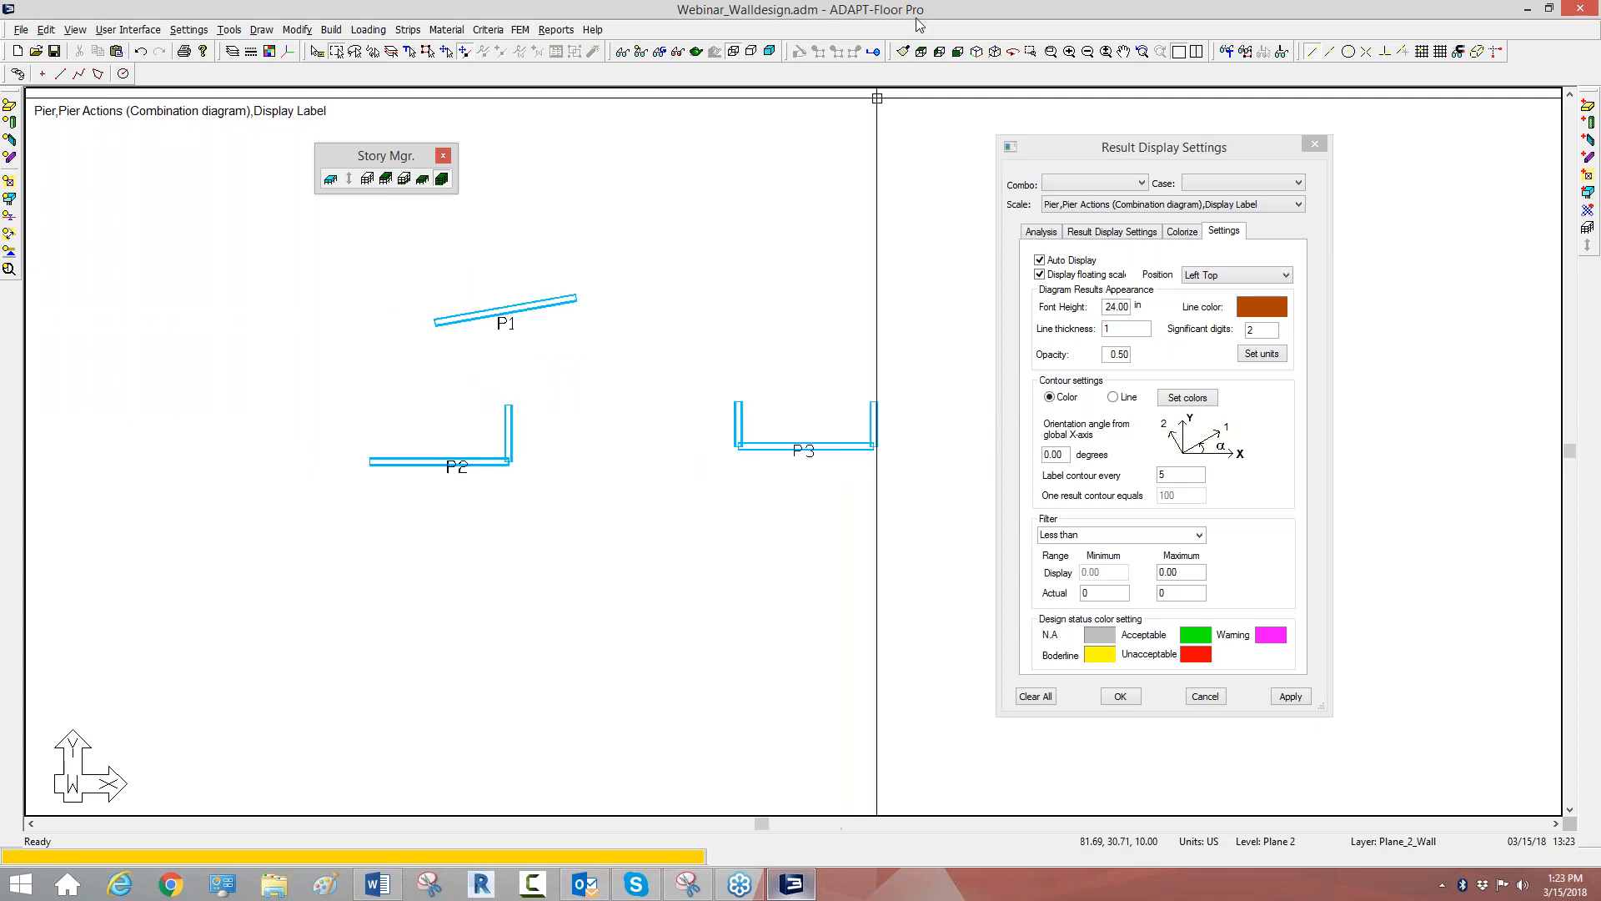
Show the walls of all stories with their pier labels in an isometric view.
{"action": "left_click", "coordinate": [977, 51]}
{"action": "middle_click_drag", "start_coordinate": [682, 303], "coordinate": [675, 300]}
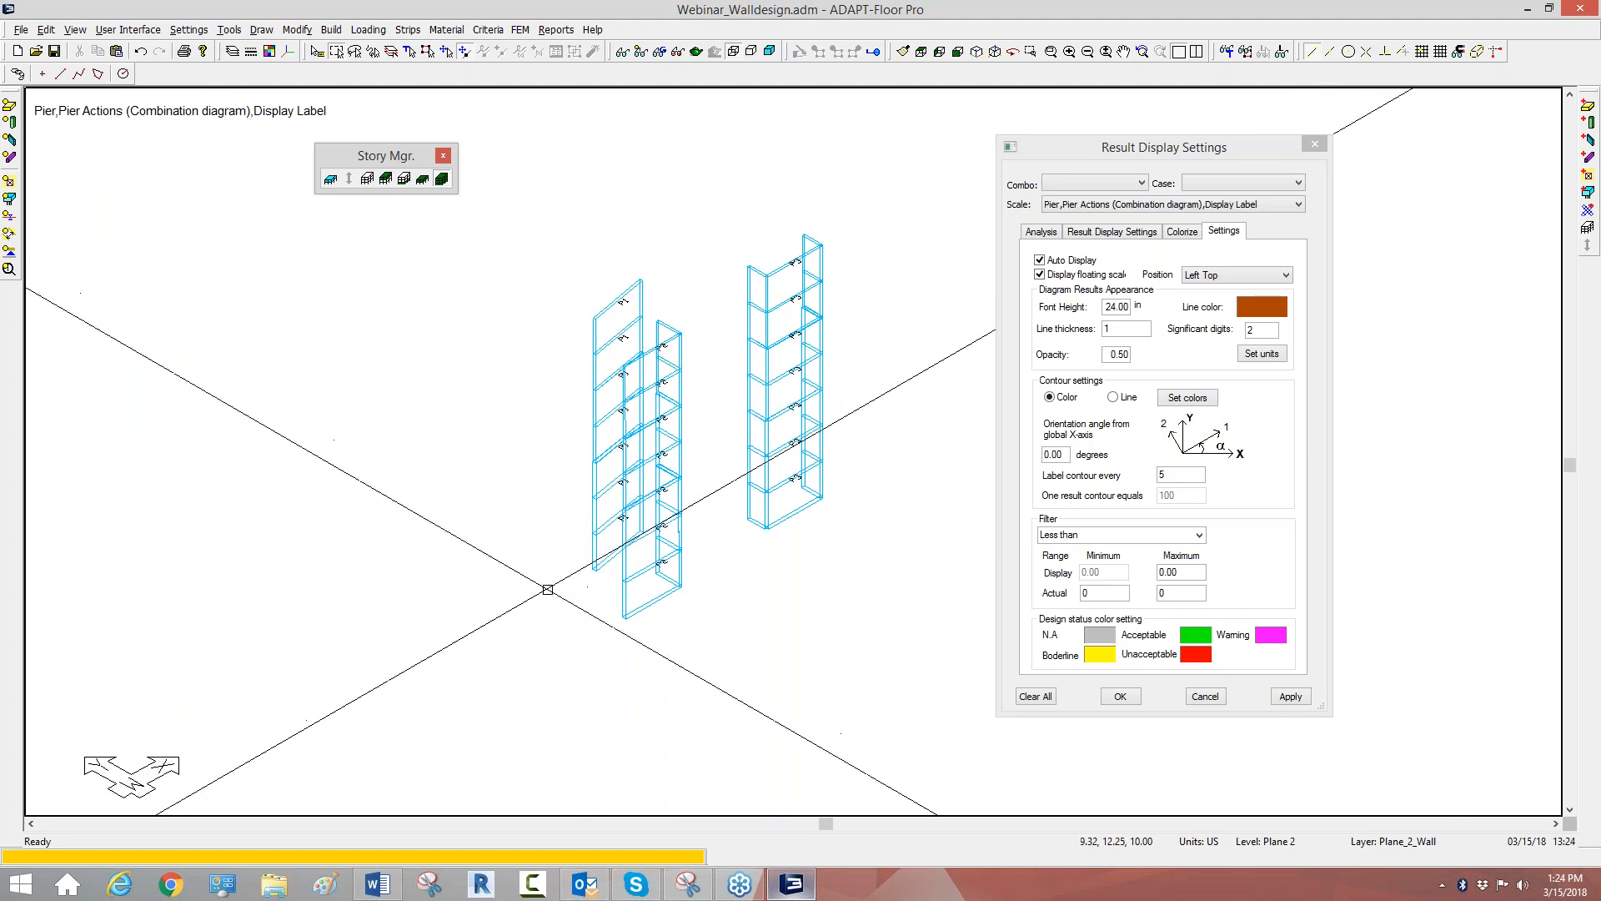
{"action": "middle_click_drag", "start_coordinate": [668, 621], "coordinate": [663, 638]}
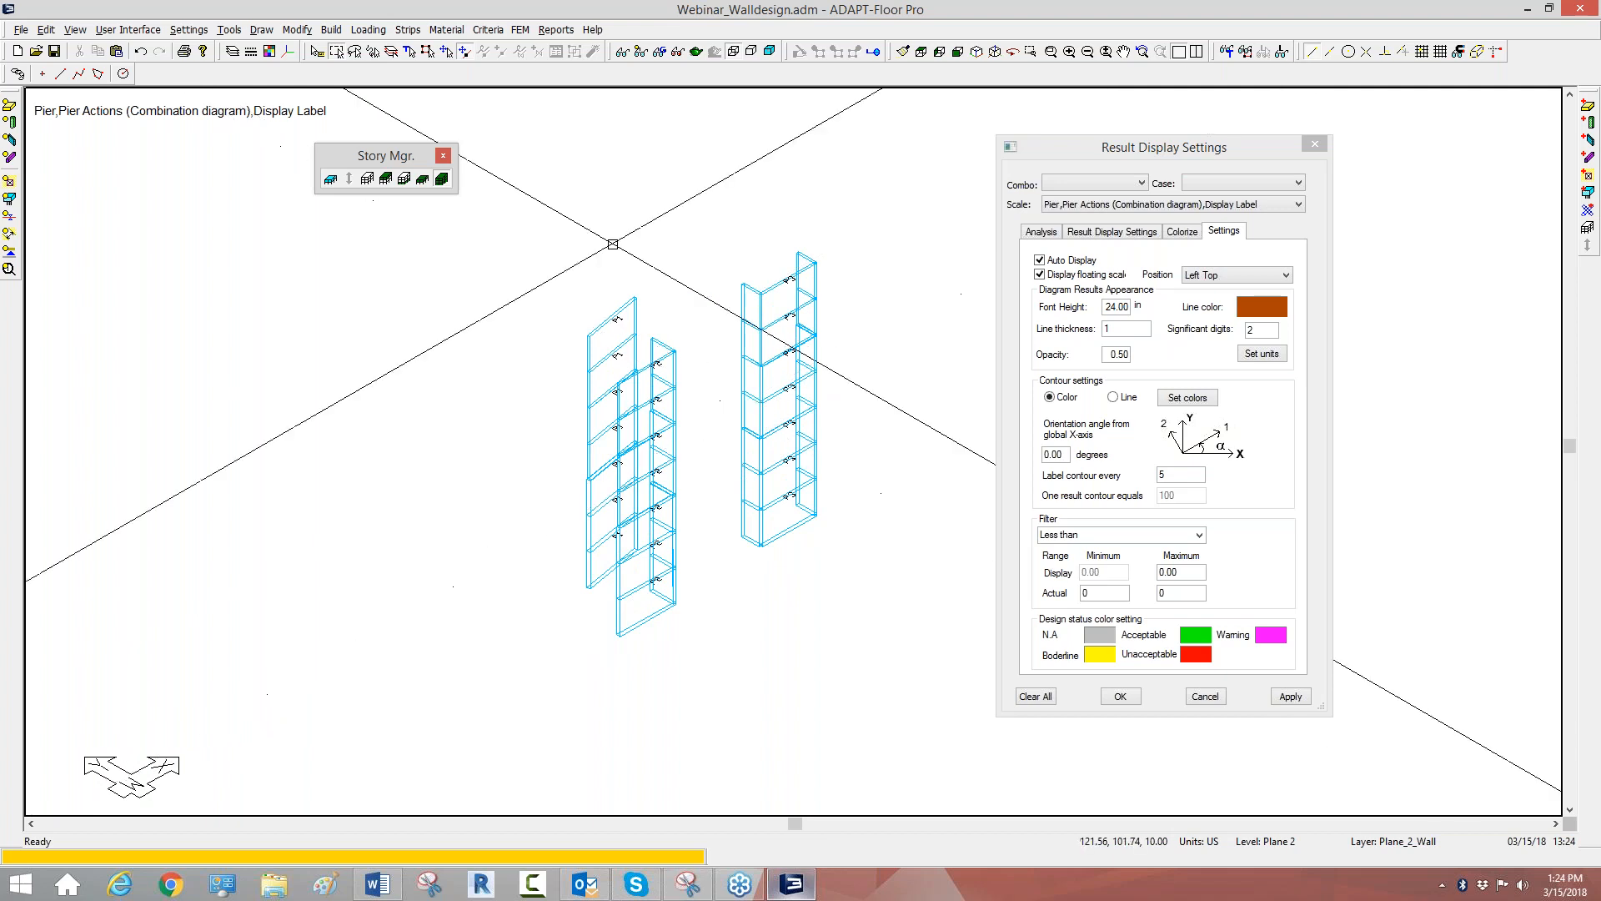
Generate the wall design sections for the pier-labeled walls and inspect them along the height of the piers.
{"action": "left_click", "coordinate": [519, 30]}
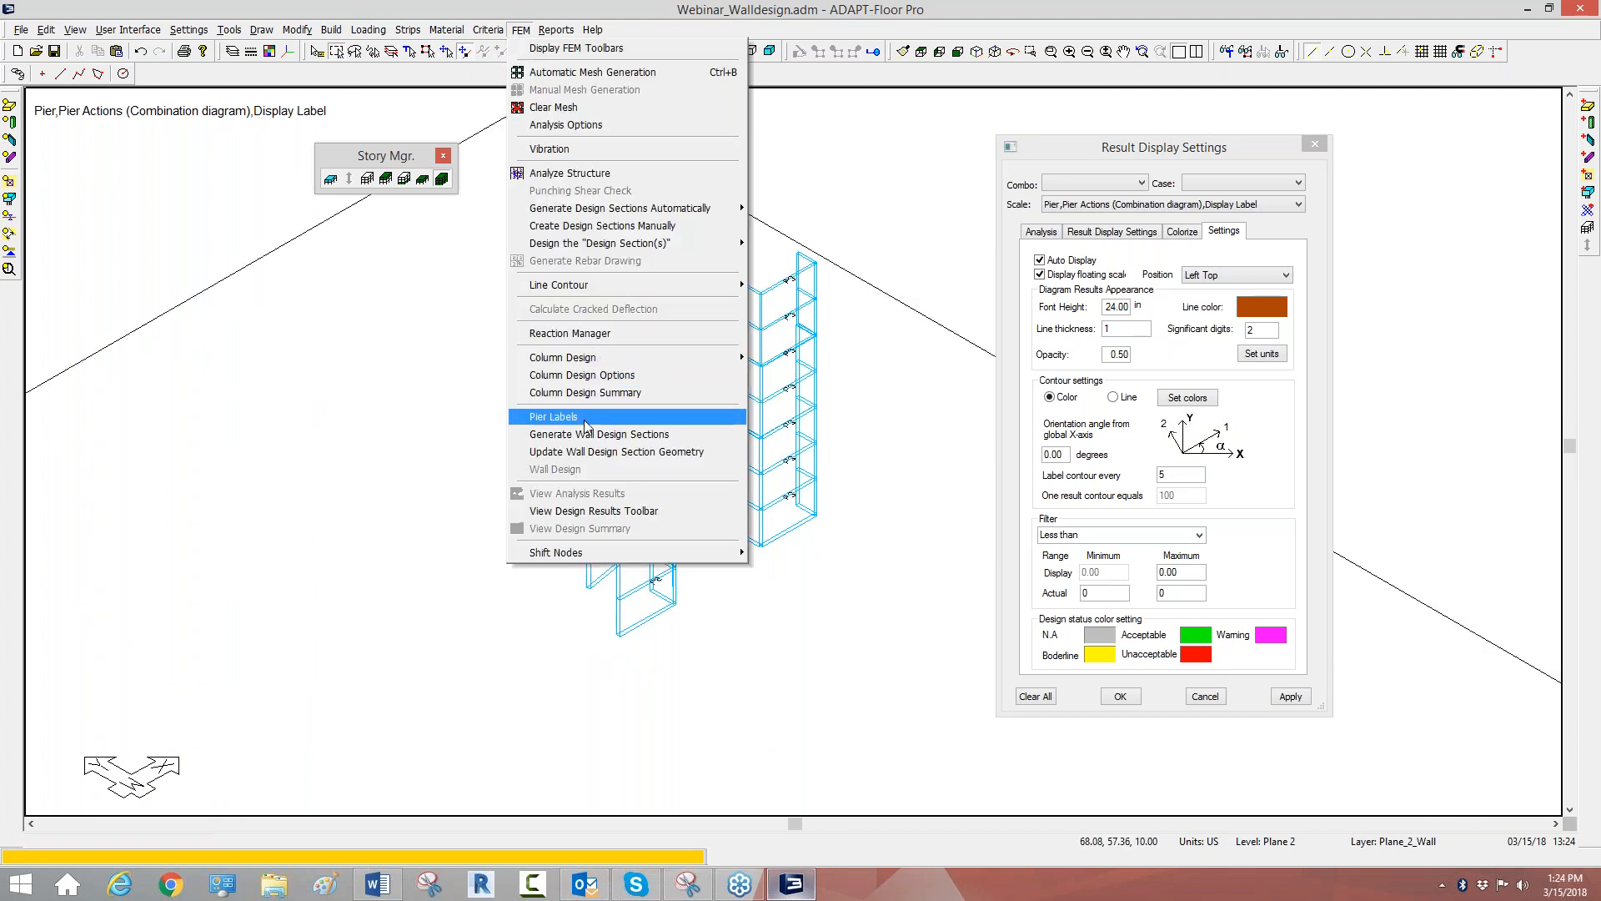
{"action": "left_click", "coordinate": [619, 435]}
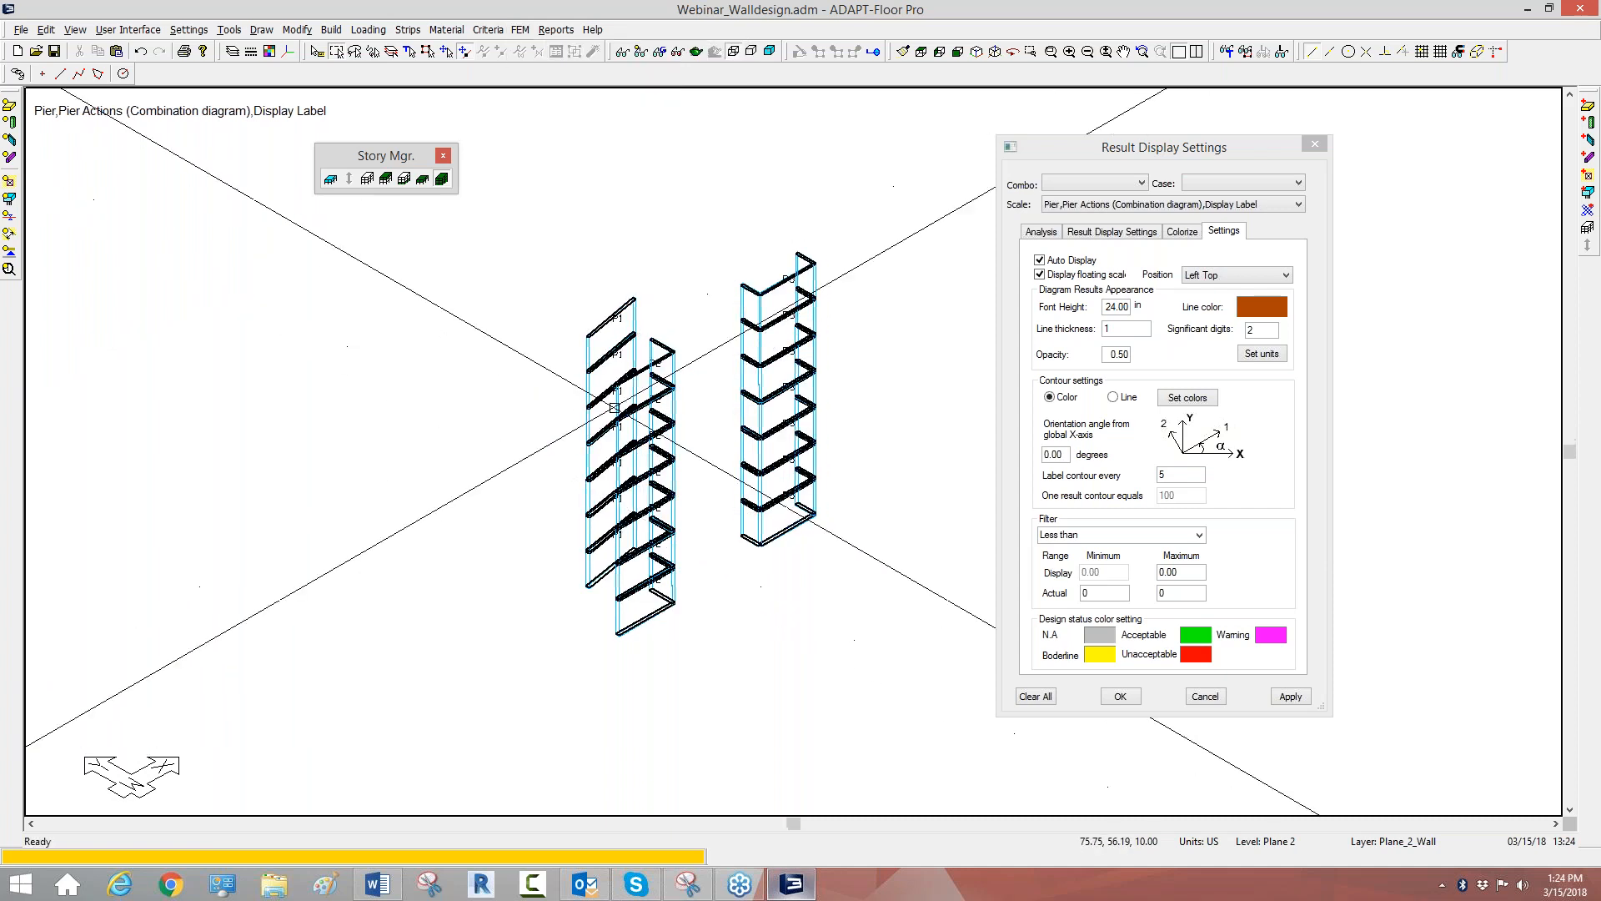
{"action": "scroll", "coordinate": [614, 407], "scroll_direction": "up", "scroll_amount": 5}
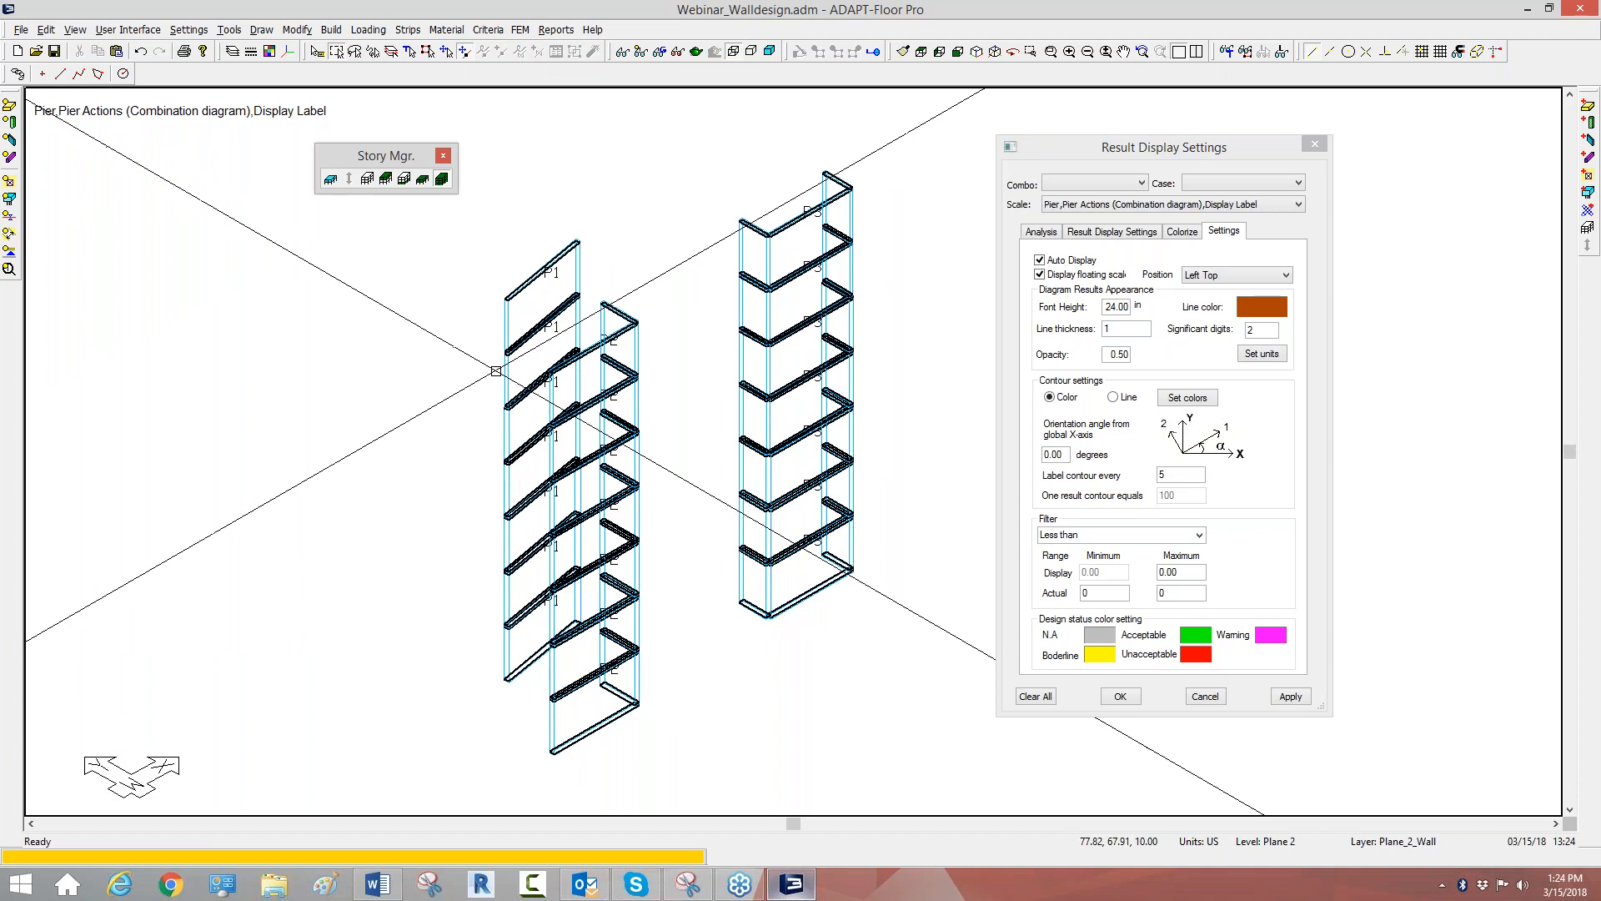
{"action": "scroll", "coordinate": [634, 574], "scroll_direction": "up", "scroll_amount": 3}
{"action": "scroll", "coordinate": [634, 574], "scroll_direction": "up", "scroll_amount": 3}
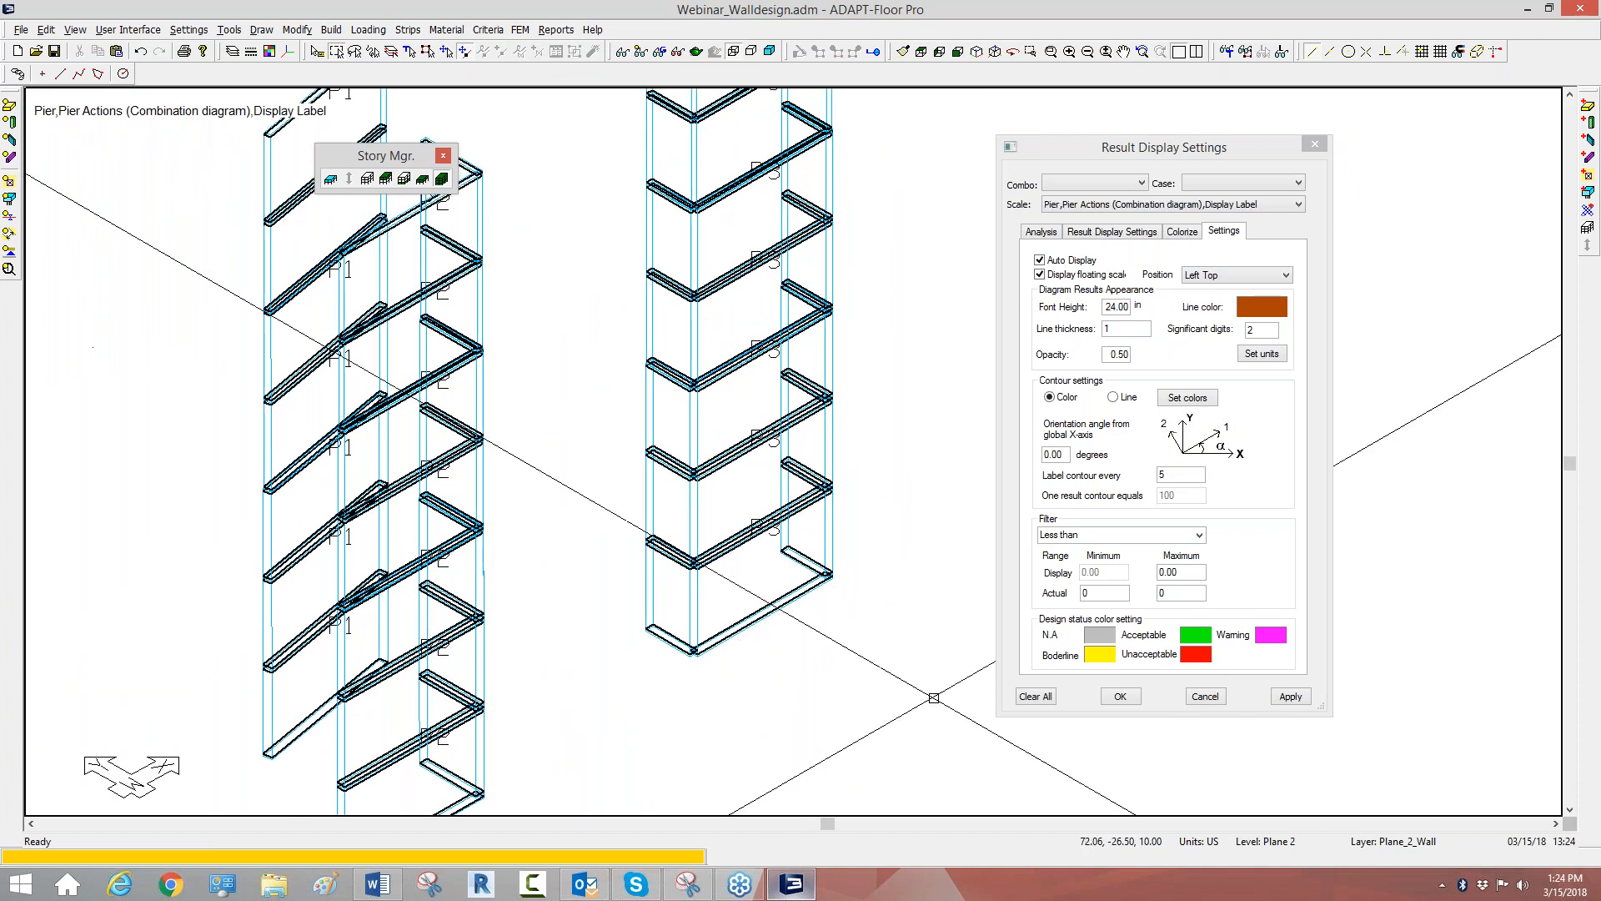
{"action": "left_click", "coordinate": [1368, 706]}
{"action": "left_click_drag", "start_coordinate": [642, 624], "coordinate": [692, 651]}
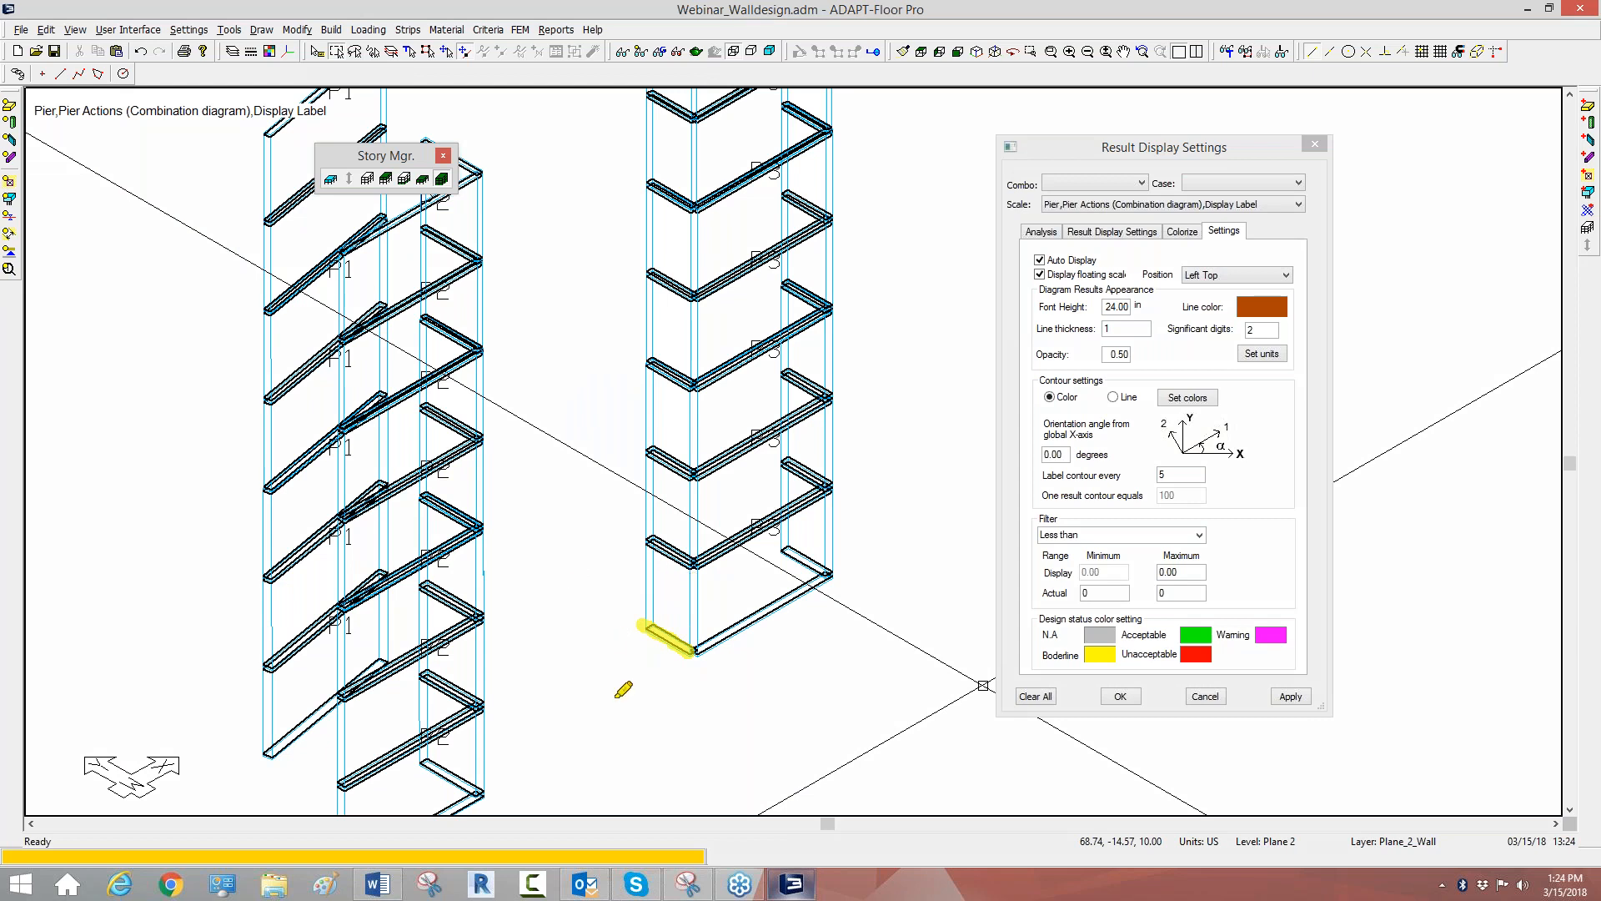
{"action": "mouse_move", "coordinate": [643, 703]}
{"action": "left_mouse_down"}
{"action": "mouse_move", "coordinate": [649, 732]}
{"action": "mouse_move", "coordinate": [680, 737]}
{"action": "mouse_move", "coordinate": [697, 699]}
{"action": "left_mouse_up"}
{"action": "mouse_move", "coordinate": [727, 692]}
{"action": "left_mouse_down"}
{"action": "mouse_move", "coordinate": [767, 702]}
{"action": "mouse_move", "coordinate": [788, 733]}
{"action": "mouse_move", "coordinate": [824, 715]}
{"action": "mouse_move", "coordinate": [840, 734]}
{"action": "mouse_move", "coordinate": [857, 701]}
{"action": "mouse_move", "coordinate": [847, 732]}
{"action": "mouse_move", "coordinate": [908, 711]}
{"action": "mouse_move", "coordinate": [932, 726]}
{"action": "mouse_move", "coordinate": [941, 701]}
{"action": "mouse_move", "coordinate": [938, 720]}
{"action": "left_mouse_up"}
{"action": "left_click_drag", "start_coordinate": [654, 633], "coordinate": [663, 640]}
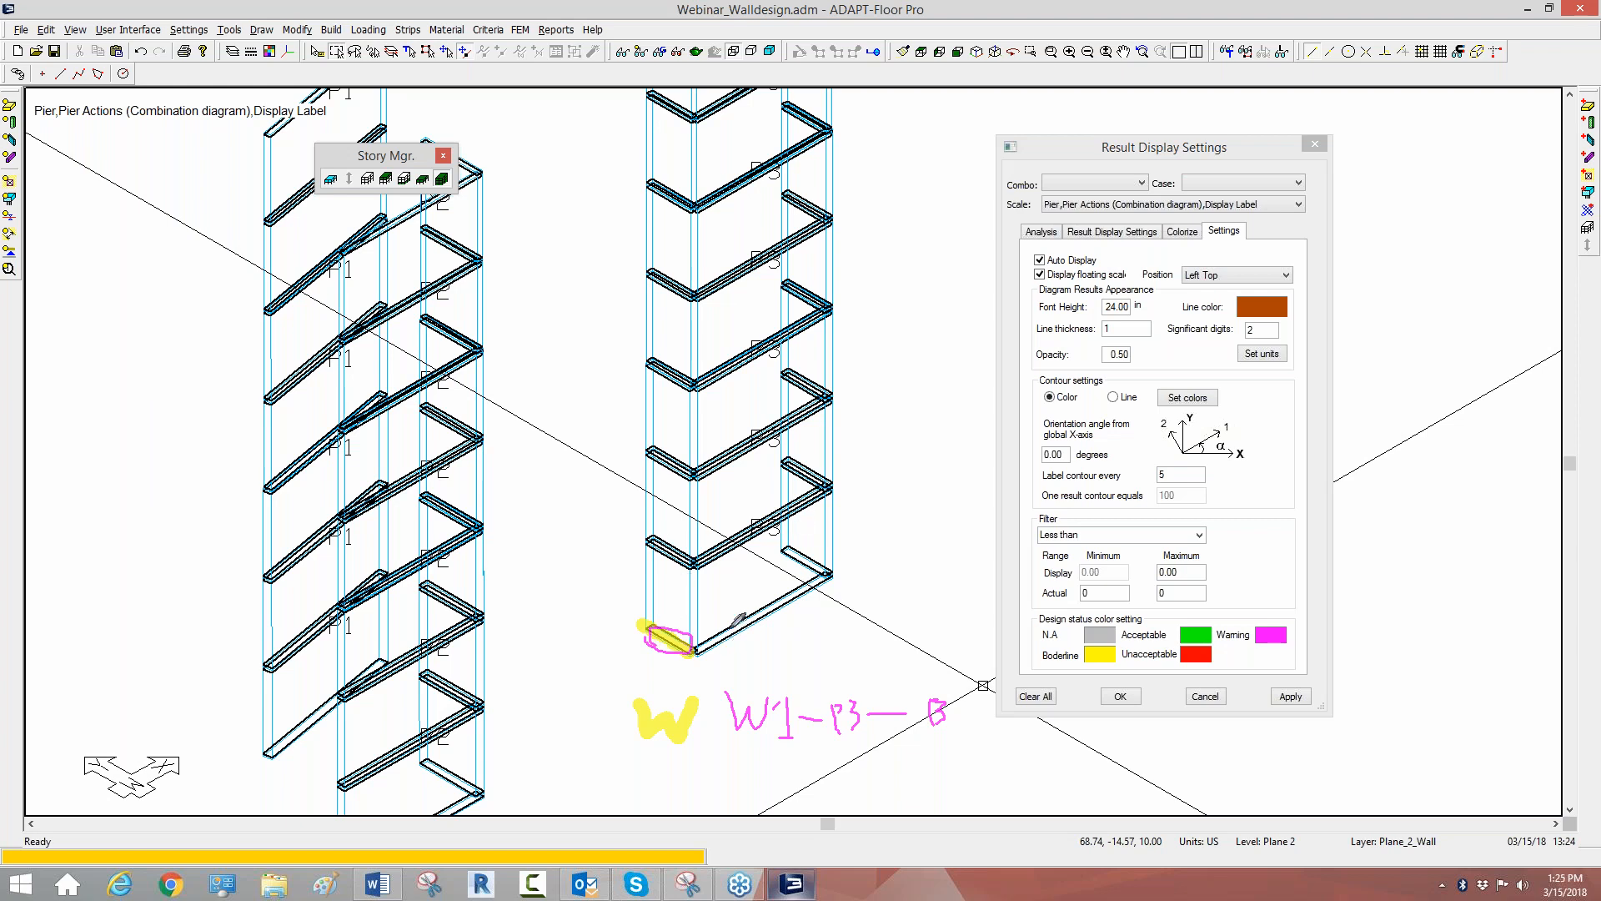
{"action": "mouse_move", "coordinate": [696, 648]}
{"action": "left_mouse_down"}
{"action": "mouse_move", "coordinate": [839, 573]}
{"action": "mouse_move", "coordinate": [777, 554]}
{"action": "left_mouse_up"}
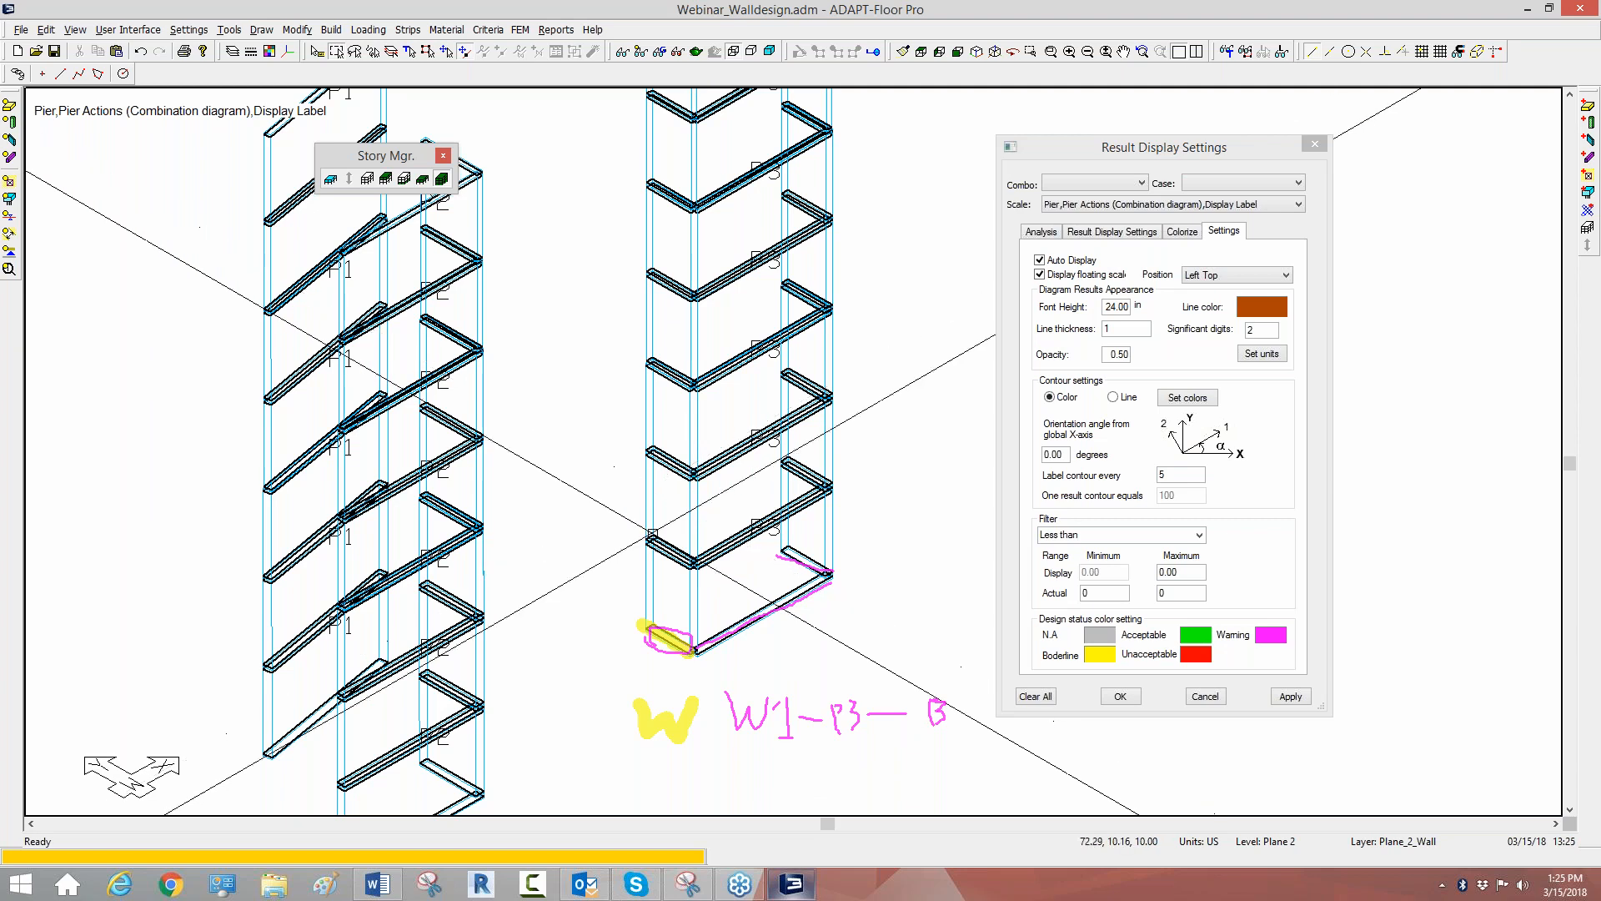
Check the wall number and label in the properties of the short P3 core wall at the lowest two stories.
{"action": "double_click", "coordinate": [672, 554]}
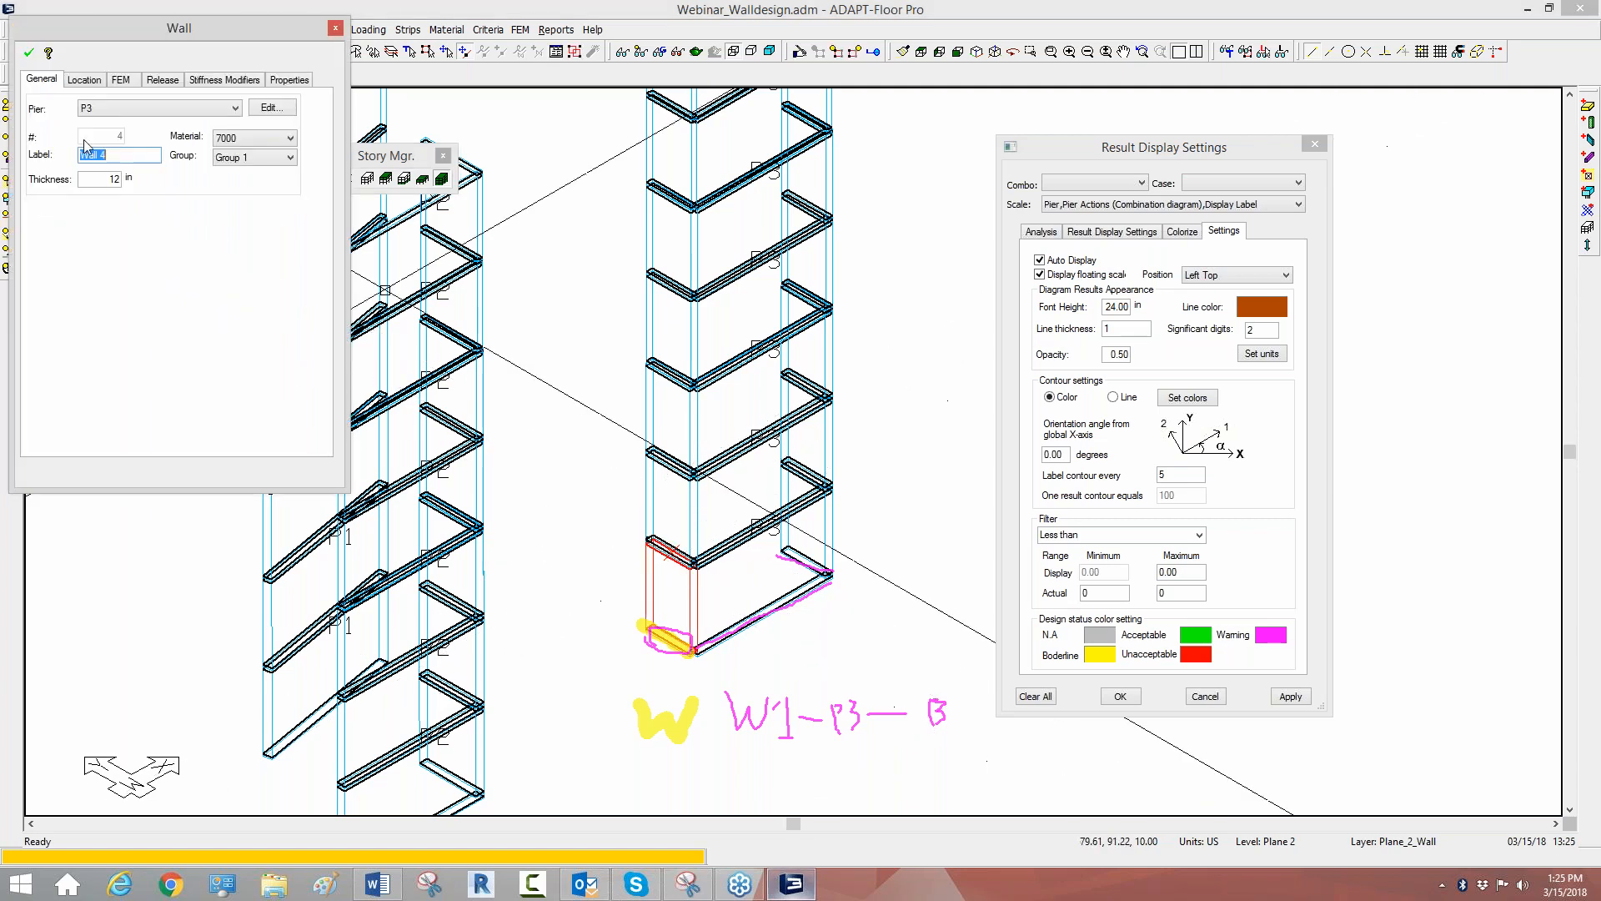
{"action": "left_click", "coordinate": [647, 495]}
{"action": "double_click", "coordinate": [646, 495]}
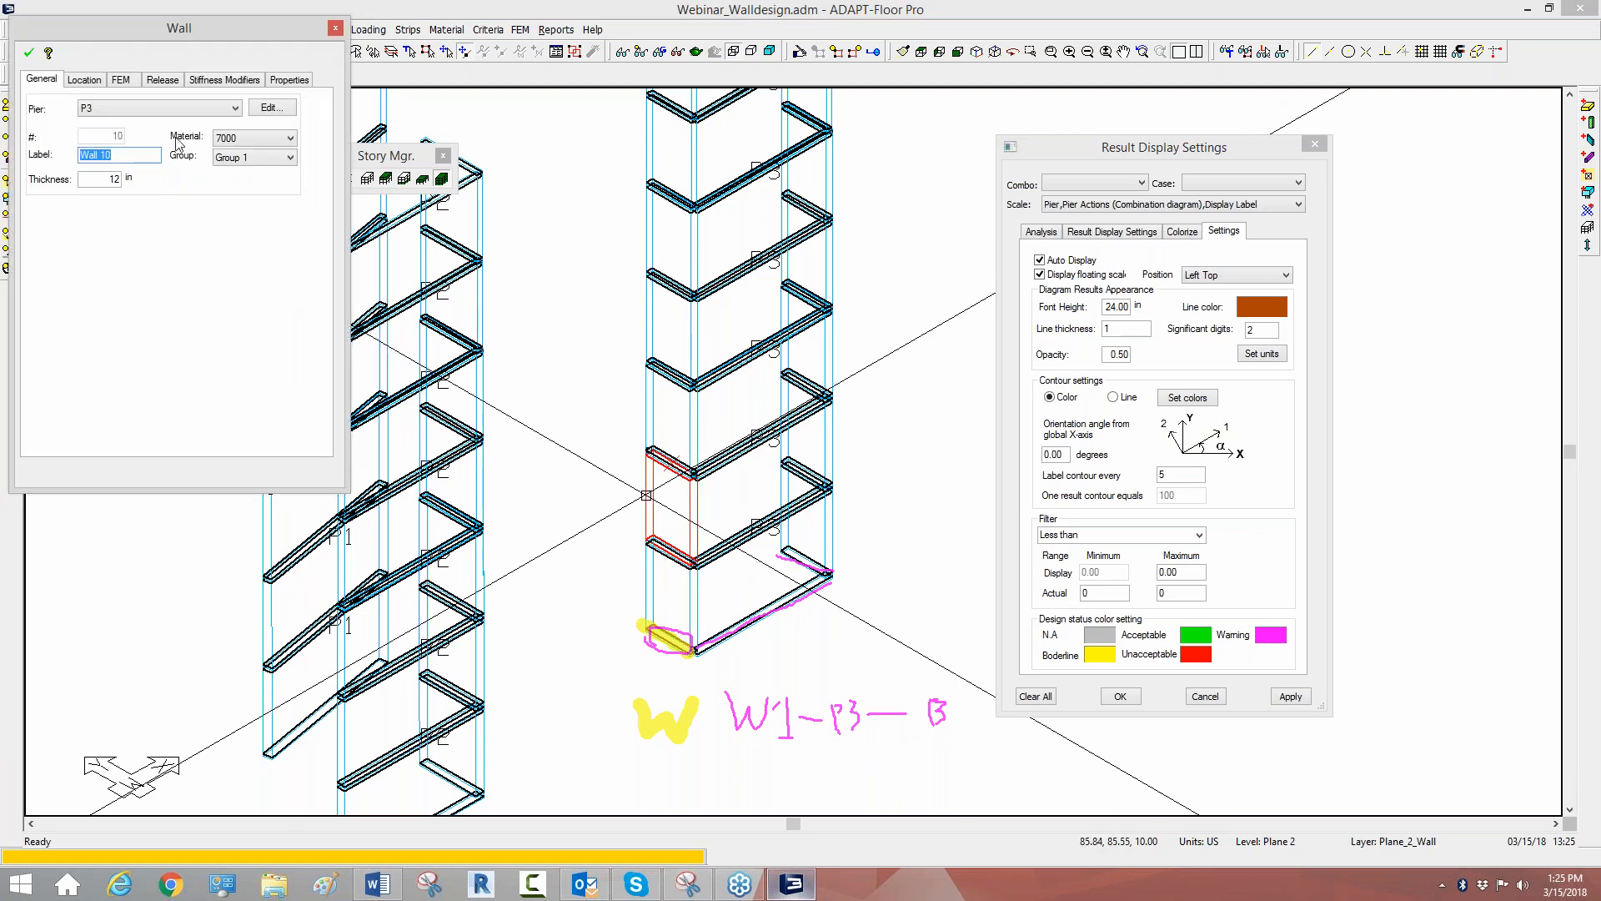
{"action": "left_click", "coordinate": [538, 301]}
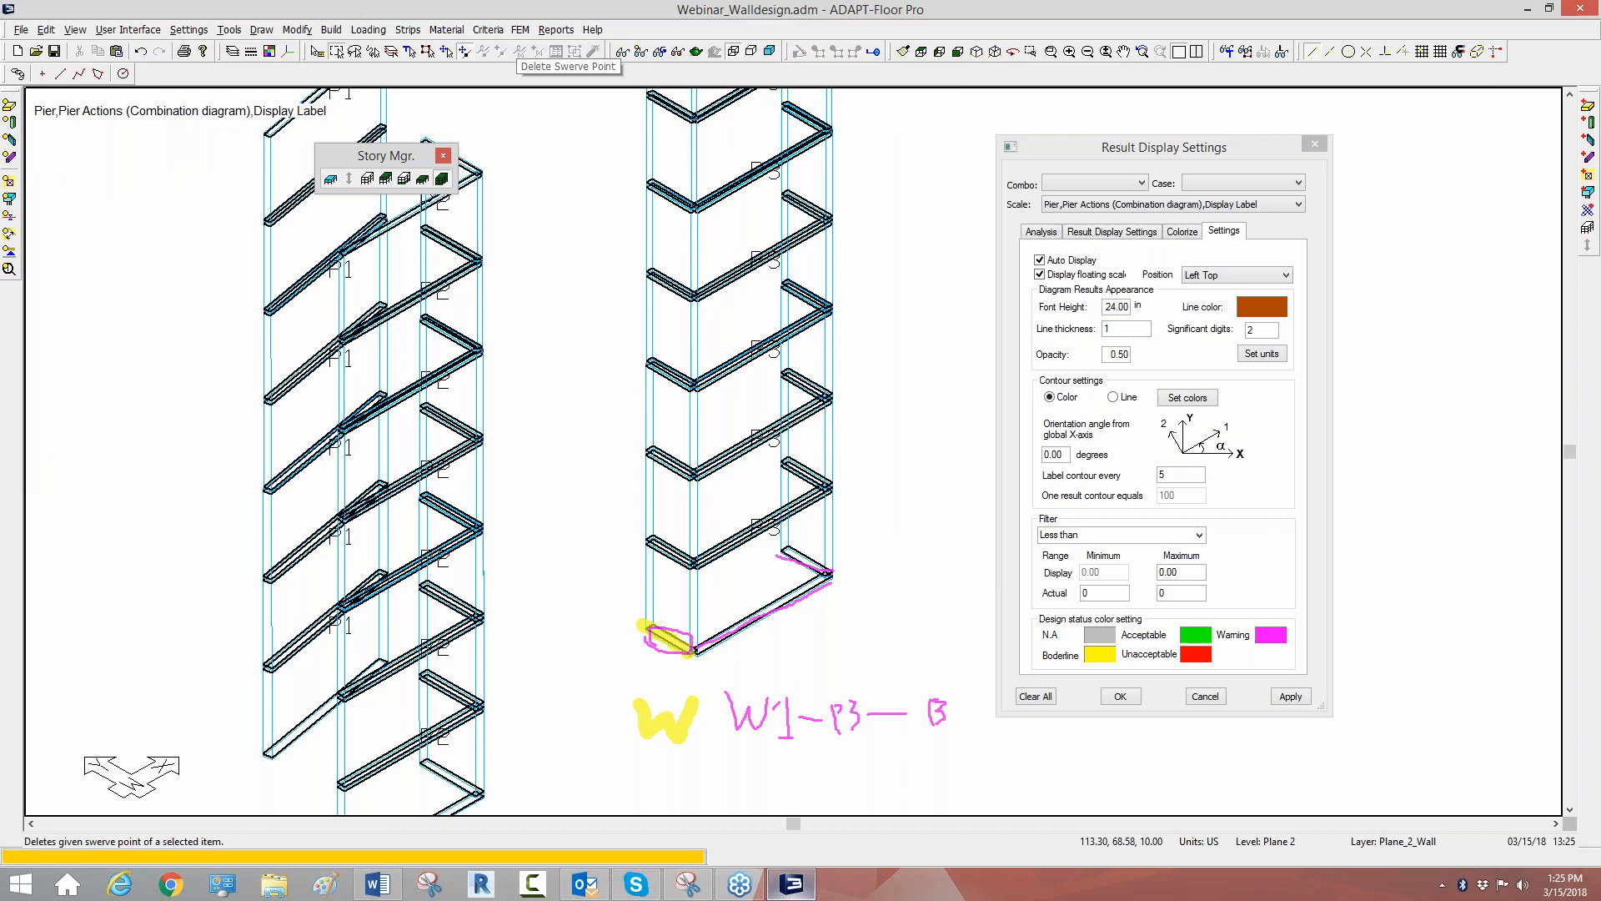
Open the Wall Design tool and place its window clear of the walls in the model.
{"action": "left_click", "coordinate": [521, 30]}
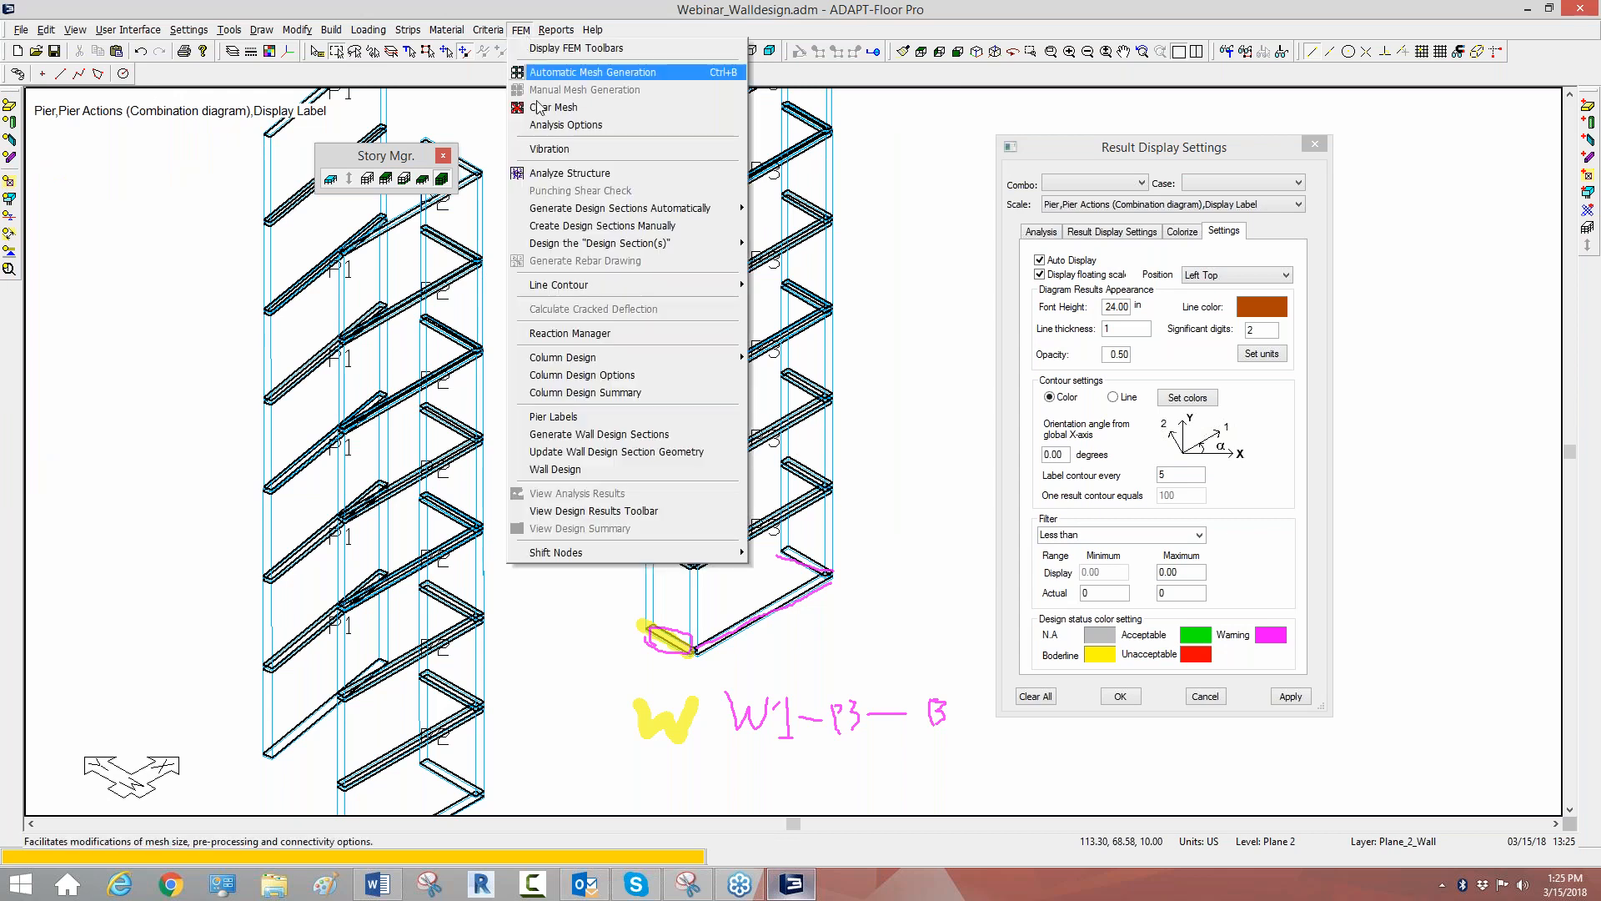
{"action": "left_click", "coordinate": [581, 471]}
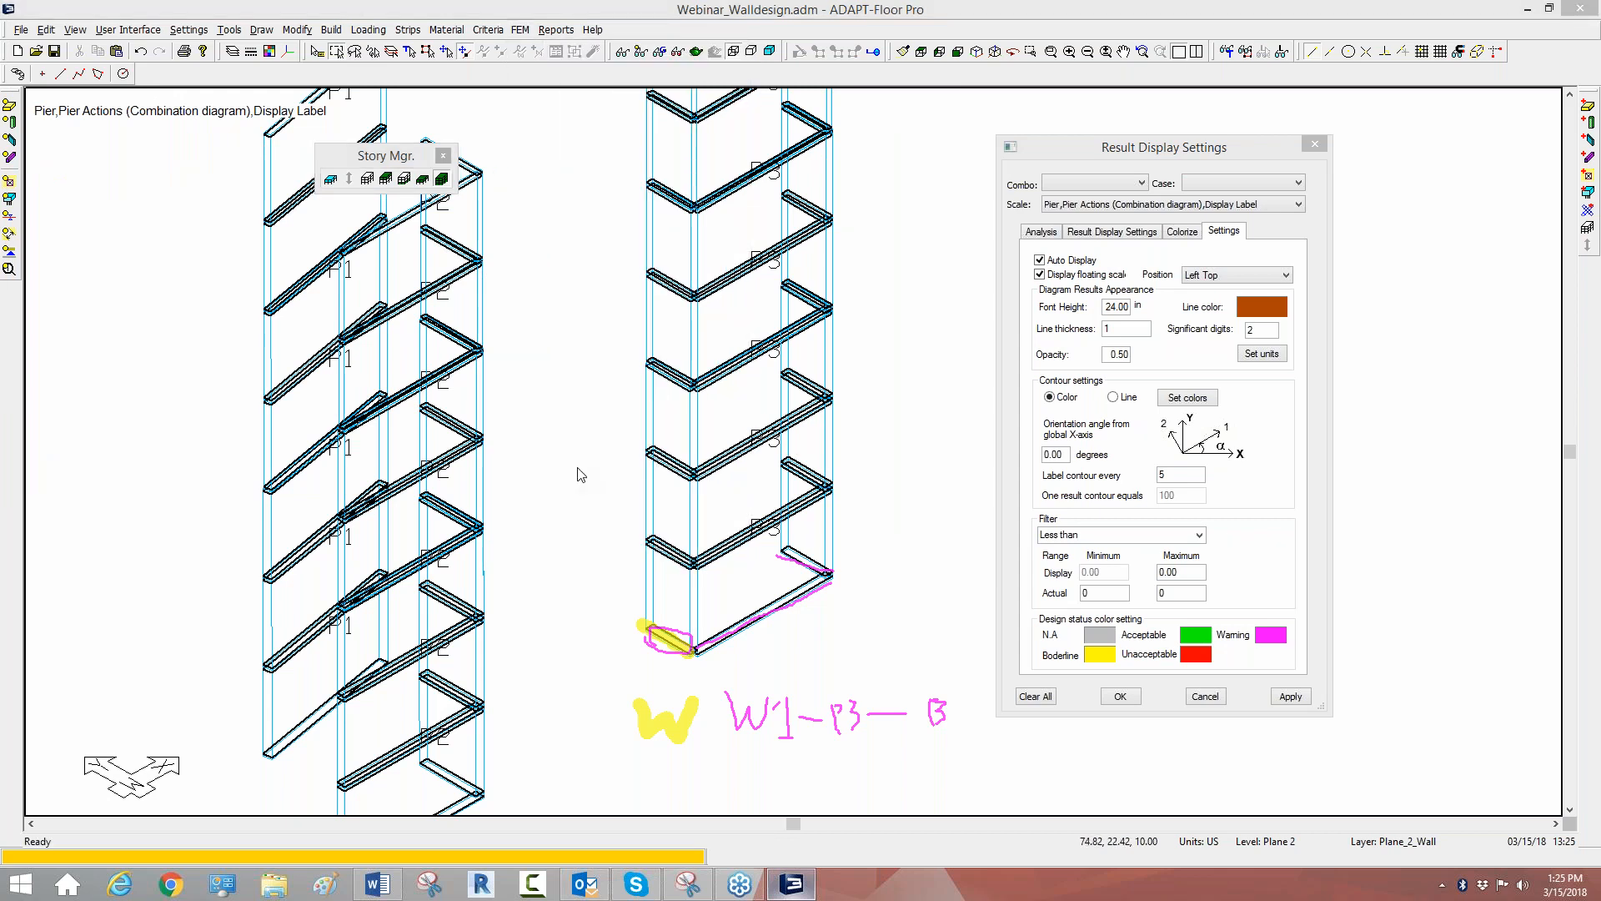
{"action": "left_click_drag", "start_coordinate": [631, 153], "coordinate": [1093, 107]}
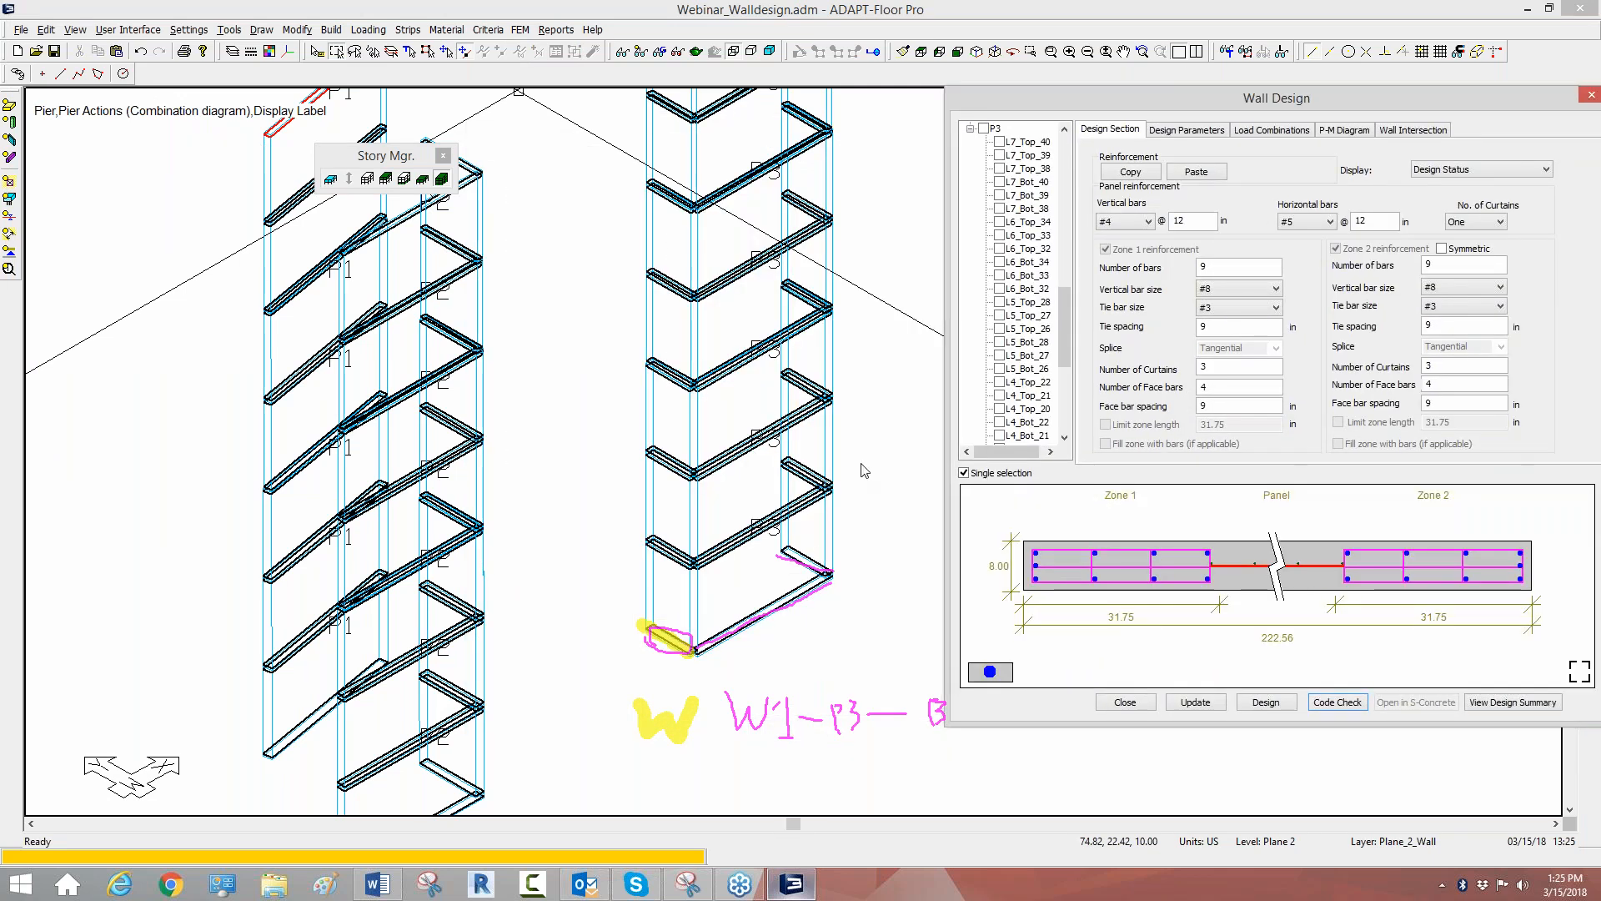
Clear section L4_Top_22 of pier P3 and display sections L1_Bot_4, L1_Bot_3 and L1_Bot_2 one at a time.
{"action": "left_click_drag", "start_coordinate": [1064, 345], "coordinate": [1056, 425]}
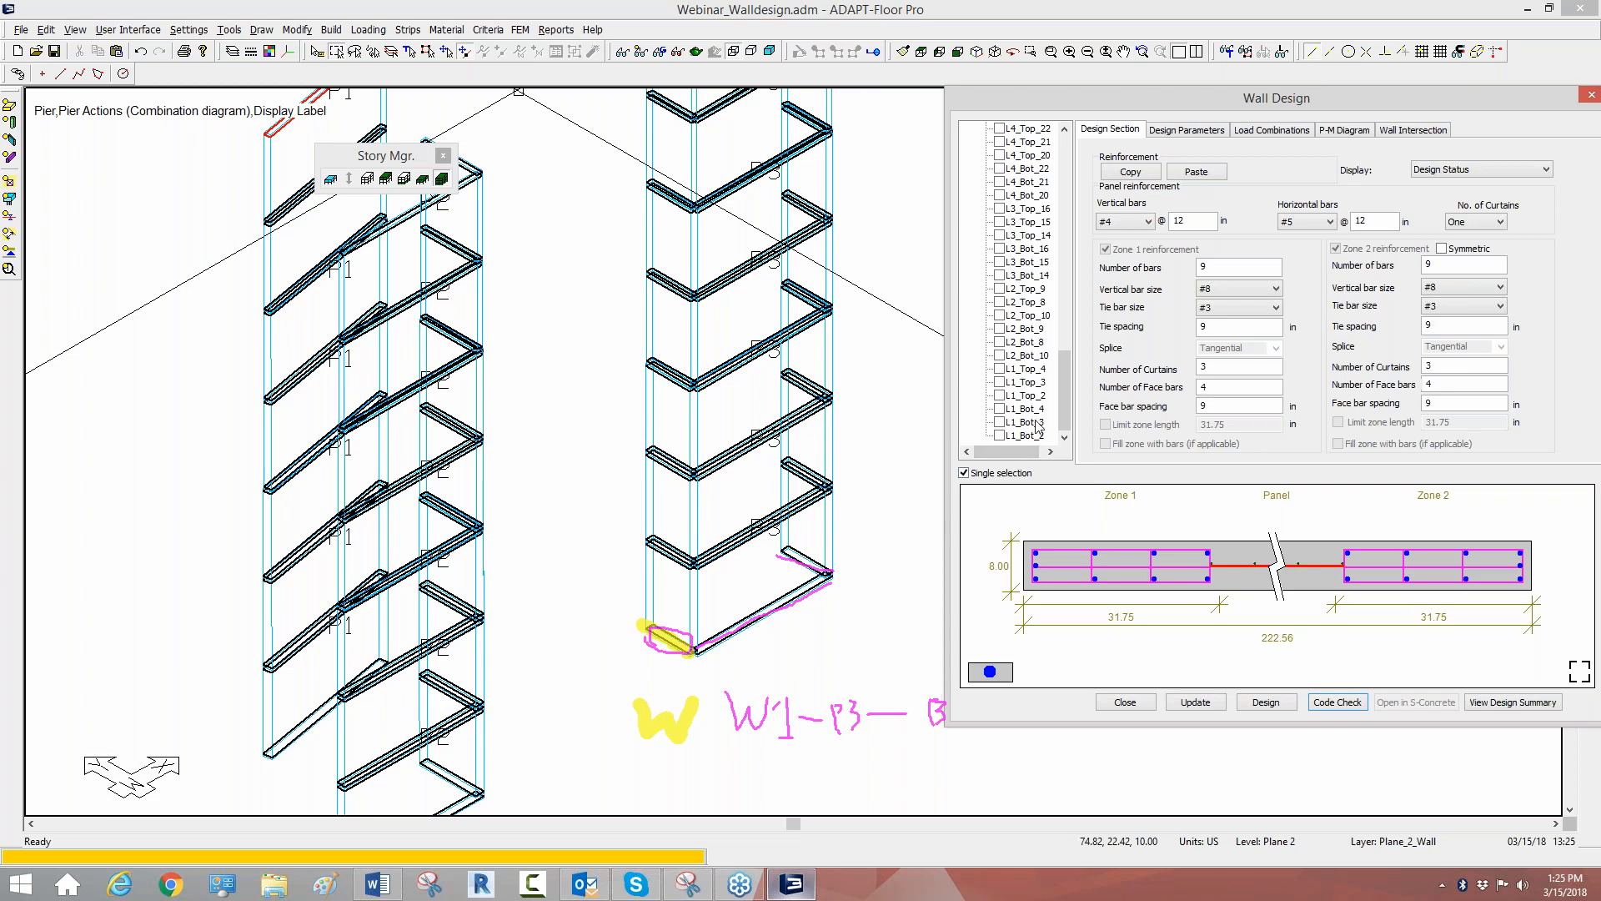
{"action": "left_click", "coordinate": [1000, 410]}
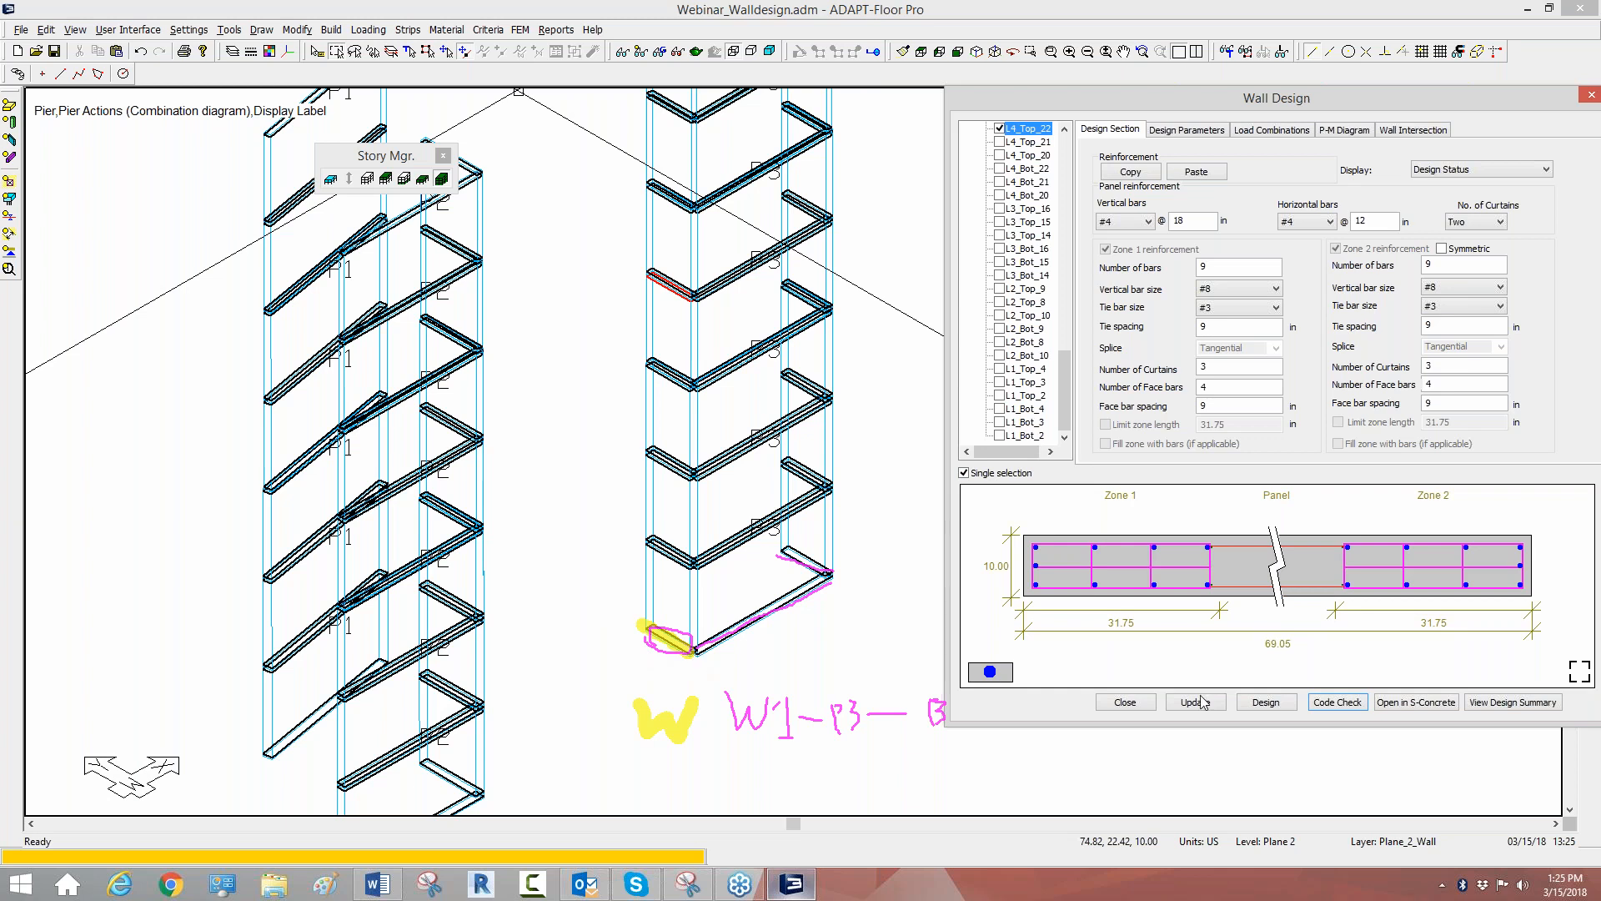
{"action": "left_click", "coordinate": [1358, 749]}
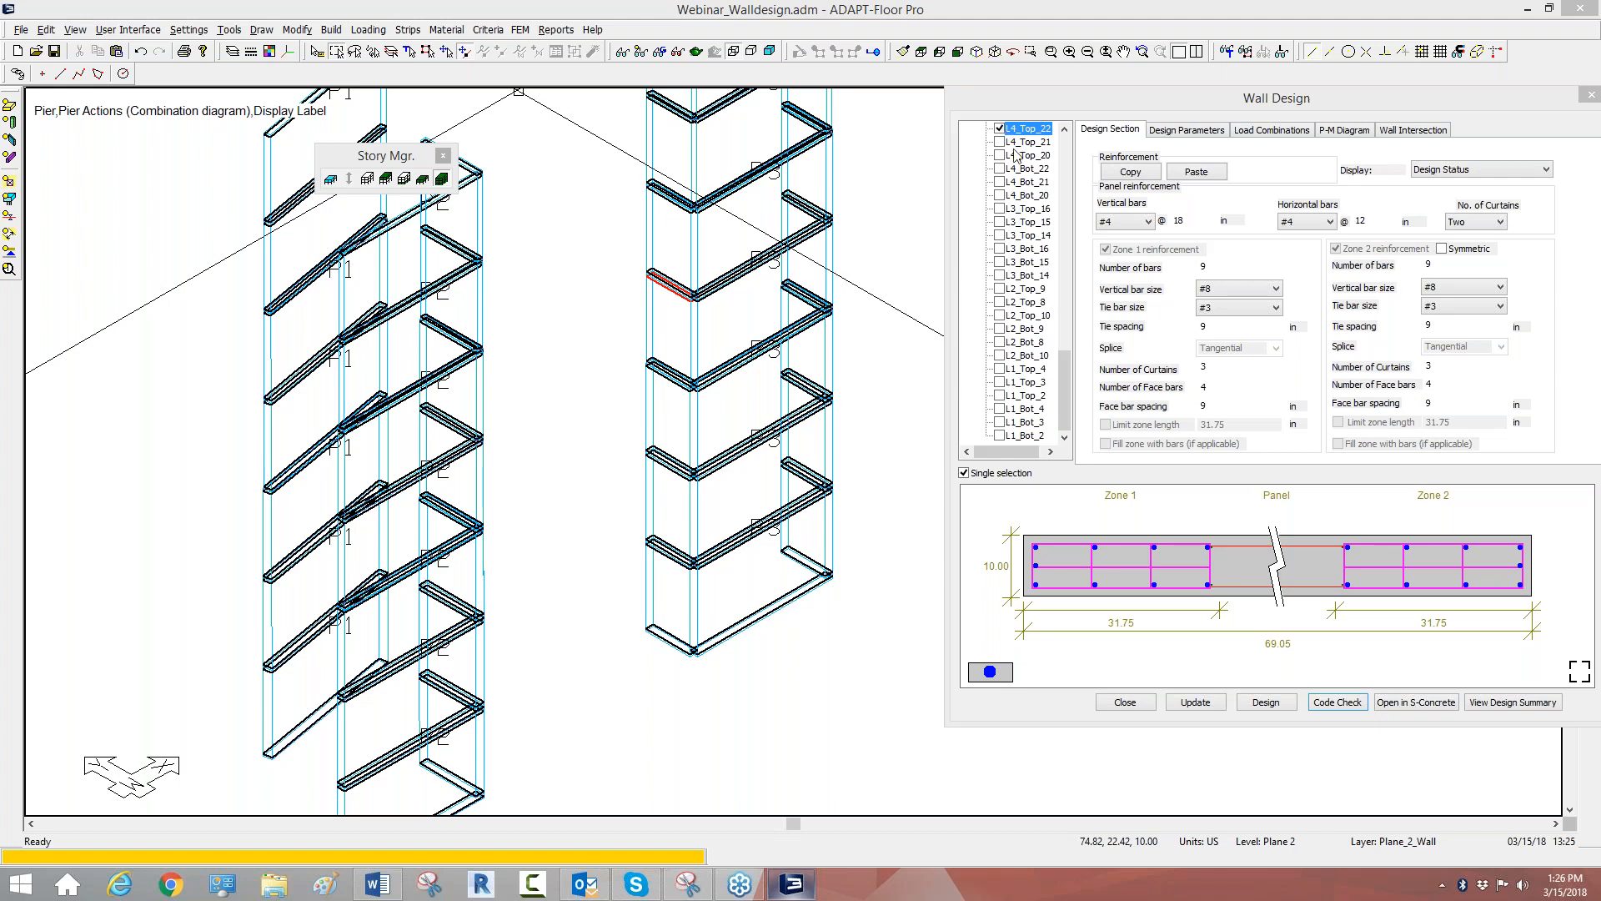
{"action": "left_click", "coordinate": [1000, 129]}
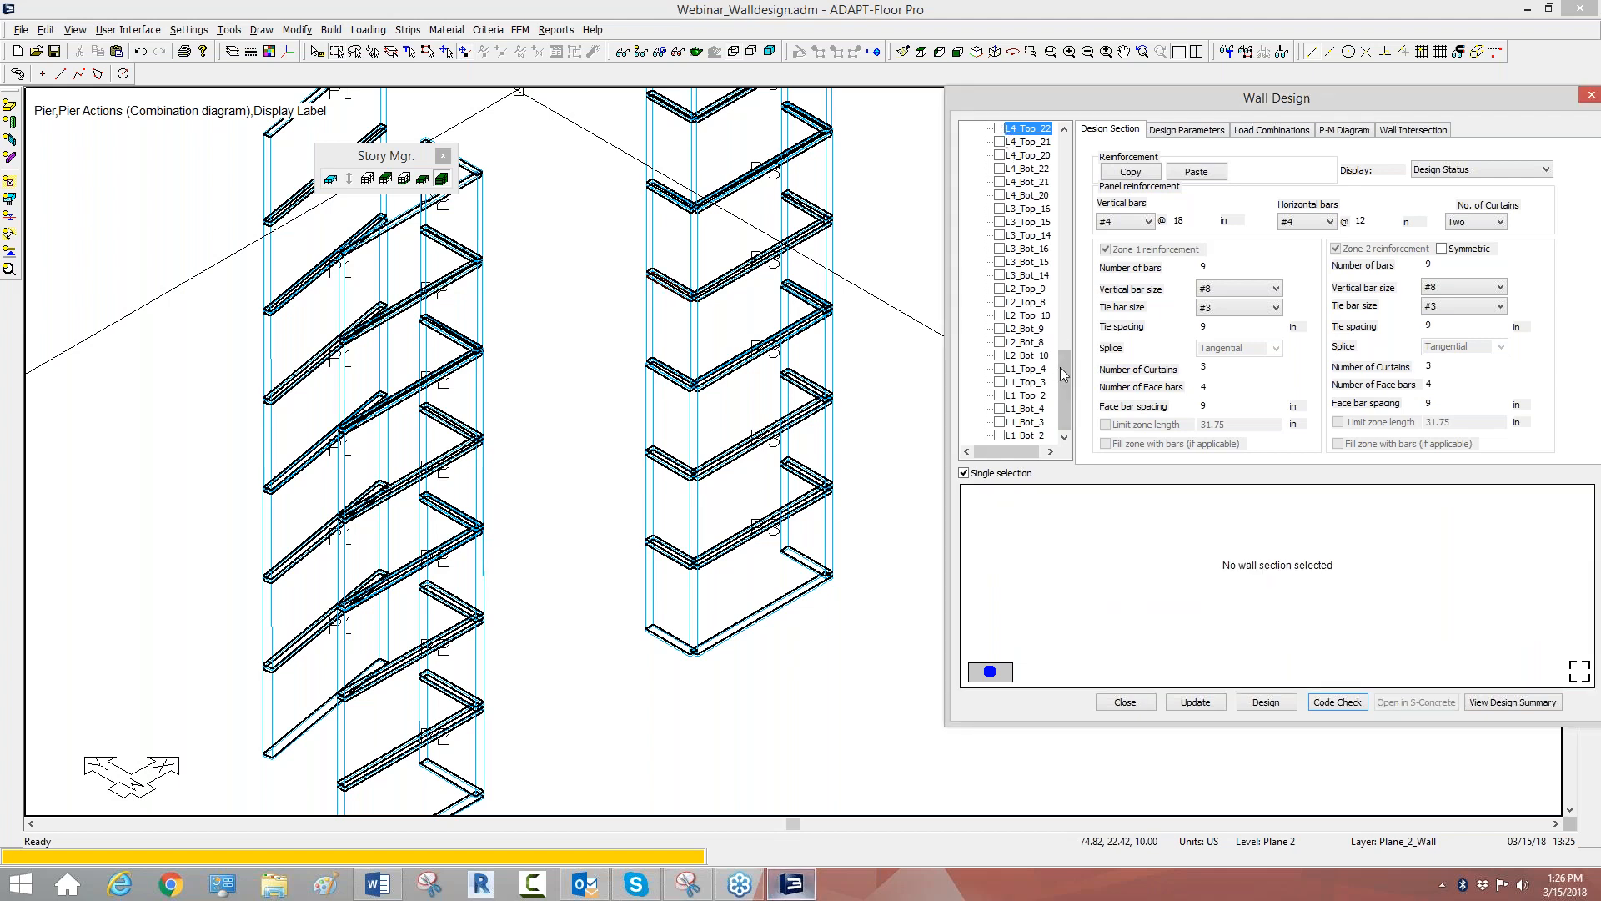
{"action": "left_click", "coordinate": [999, 408]}
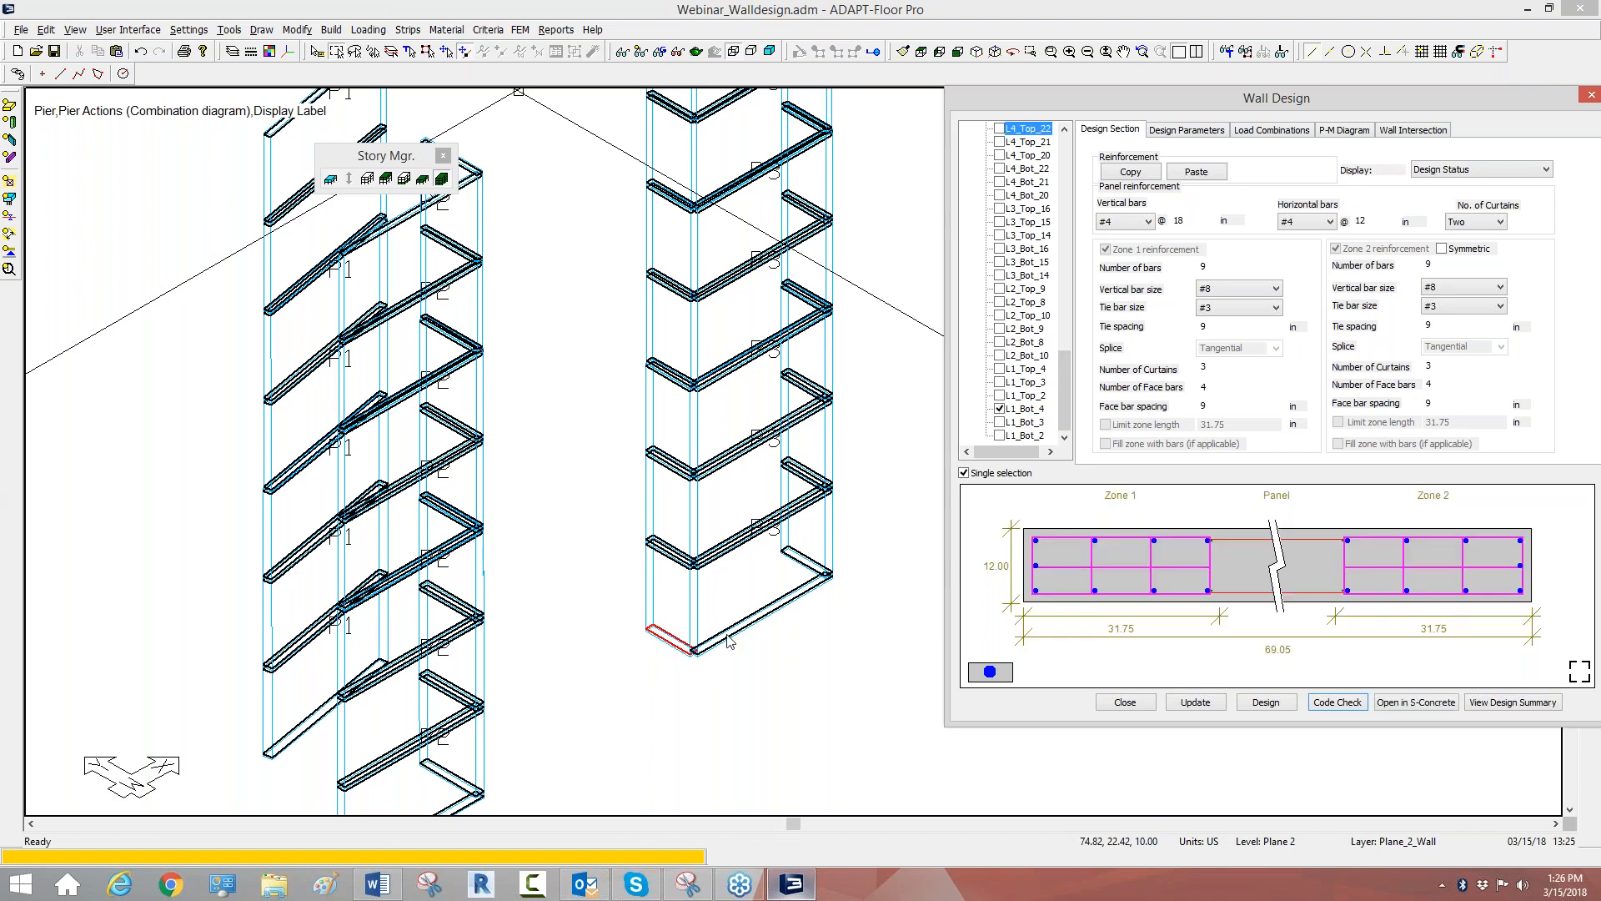
{"action": "left_click", "coordinate": [1000, 422]}
{"action": "left_click", "coordinate": [1000, 435]}
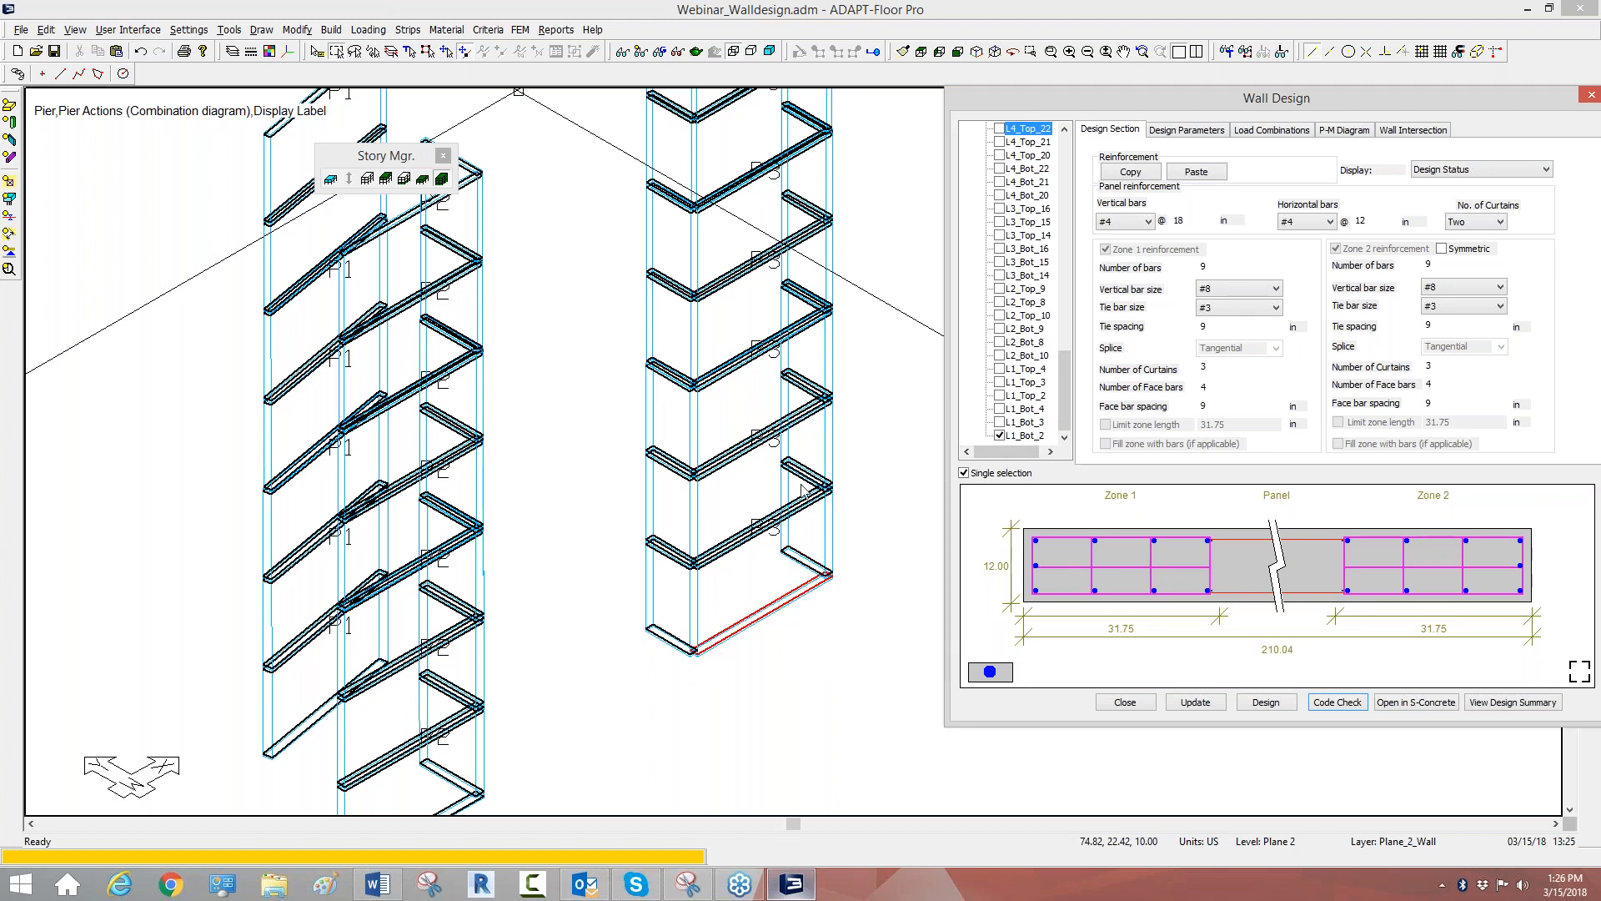
Display pier P3's first-level top sections L1_Top_4, L1_Top_3 and L1_Top_2 one at a time.
{"action": "left_click", "coordinate": [1000, 370]}
{"action": "left_click", "coordinate": [1000, 383]}
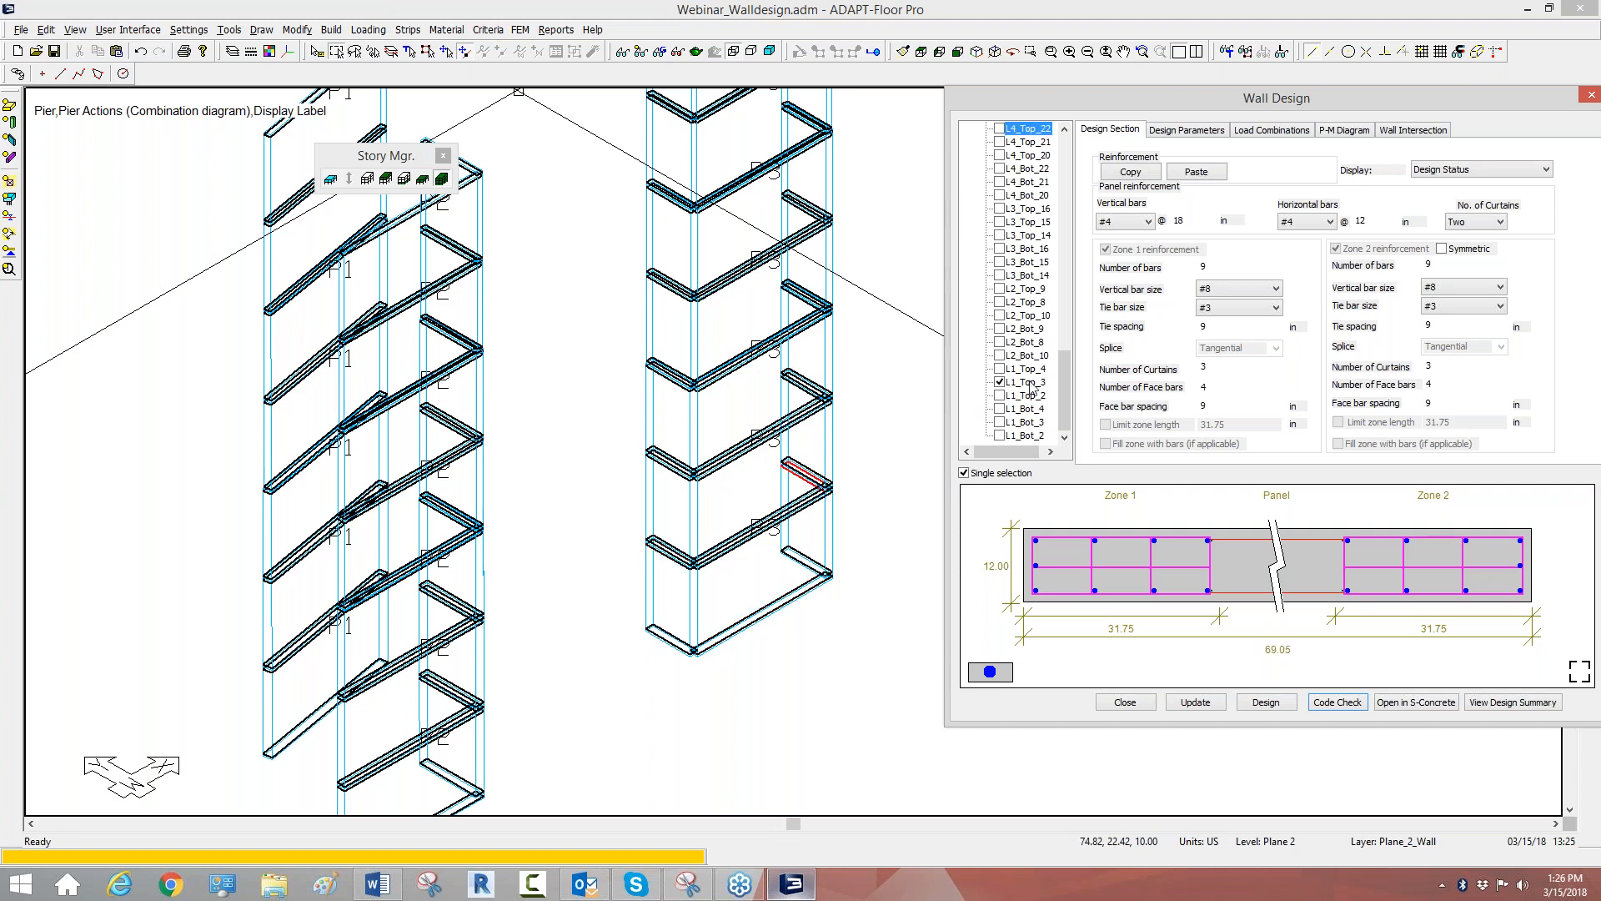
{"action": "left_click", "coordinate": [1000, 396]}
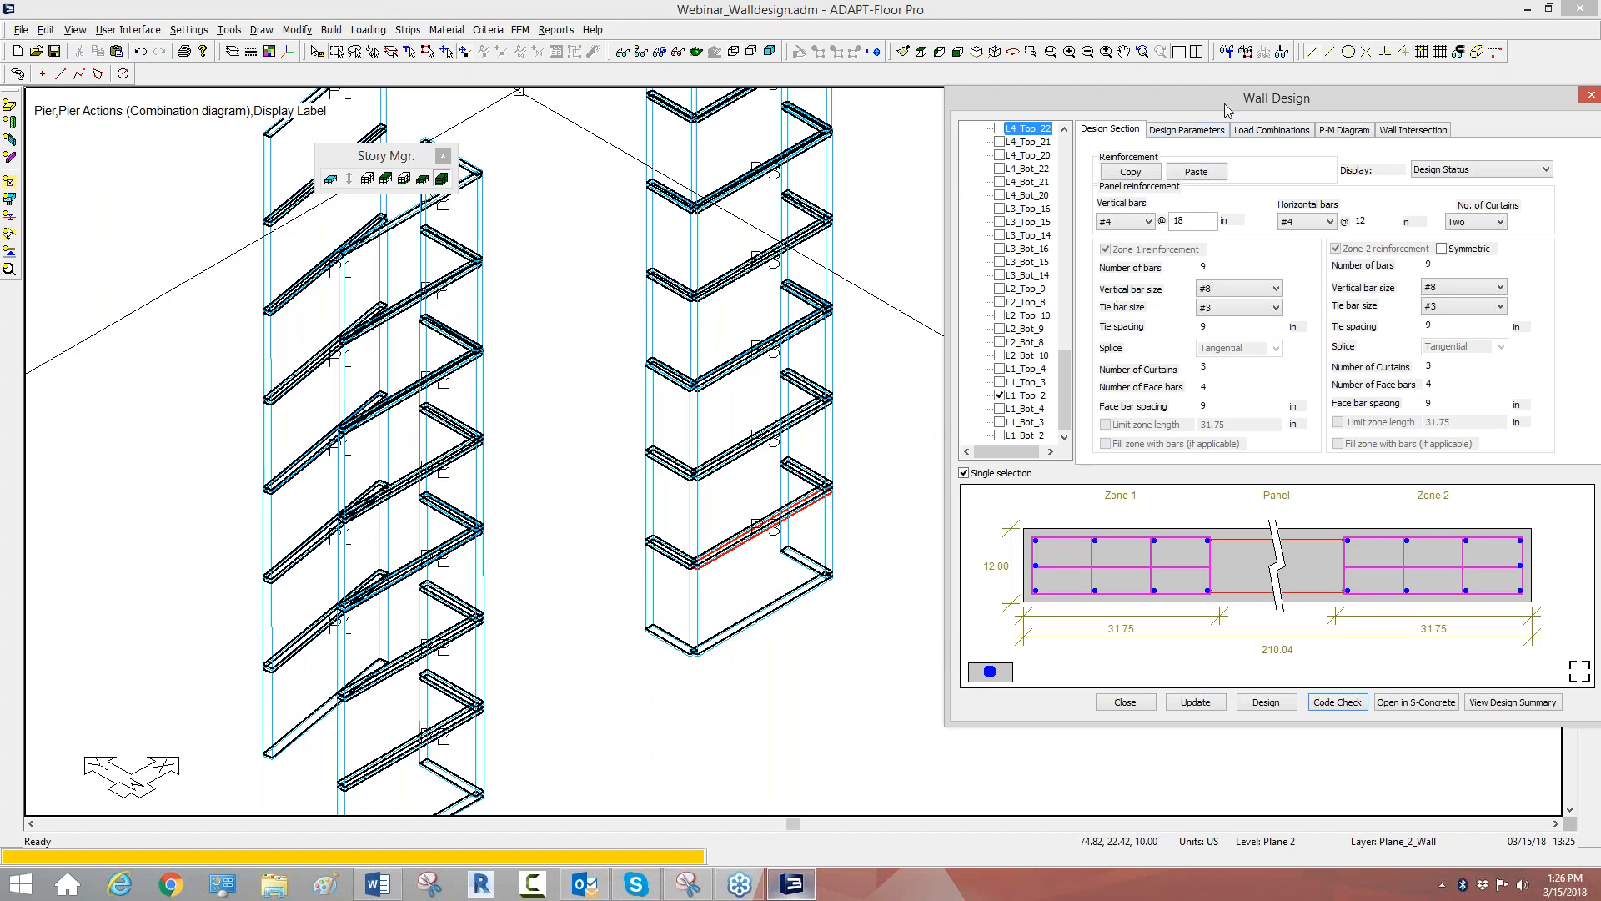
Collapse the section lists of piers P2 and P3 in the Wall Design window and turn off single selection.
{"action": "left_click_drag", "start_coordinate": [1144, 102], "coordinate": [885, 149]}
{"action": "left_click_drag", "start_coordinate": [727, 444], "coordinate": [697, 250]}
{"action": "scroll", "coordinate": [699, 252], "scroll_direction": "up", "scroll_amount": 3}
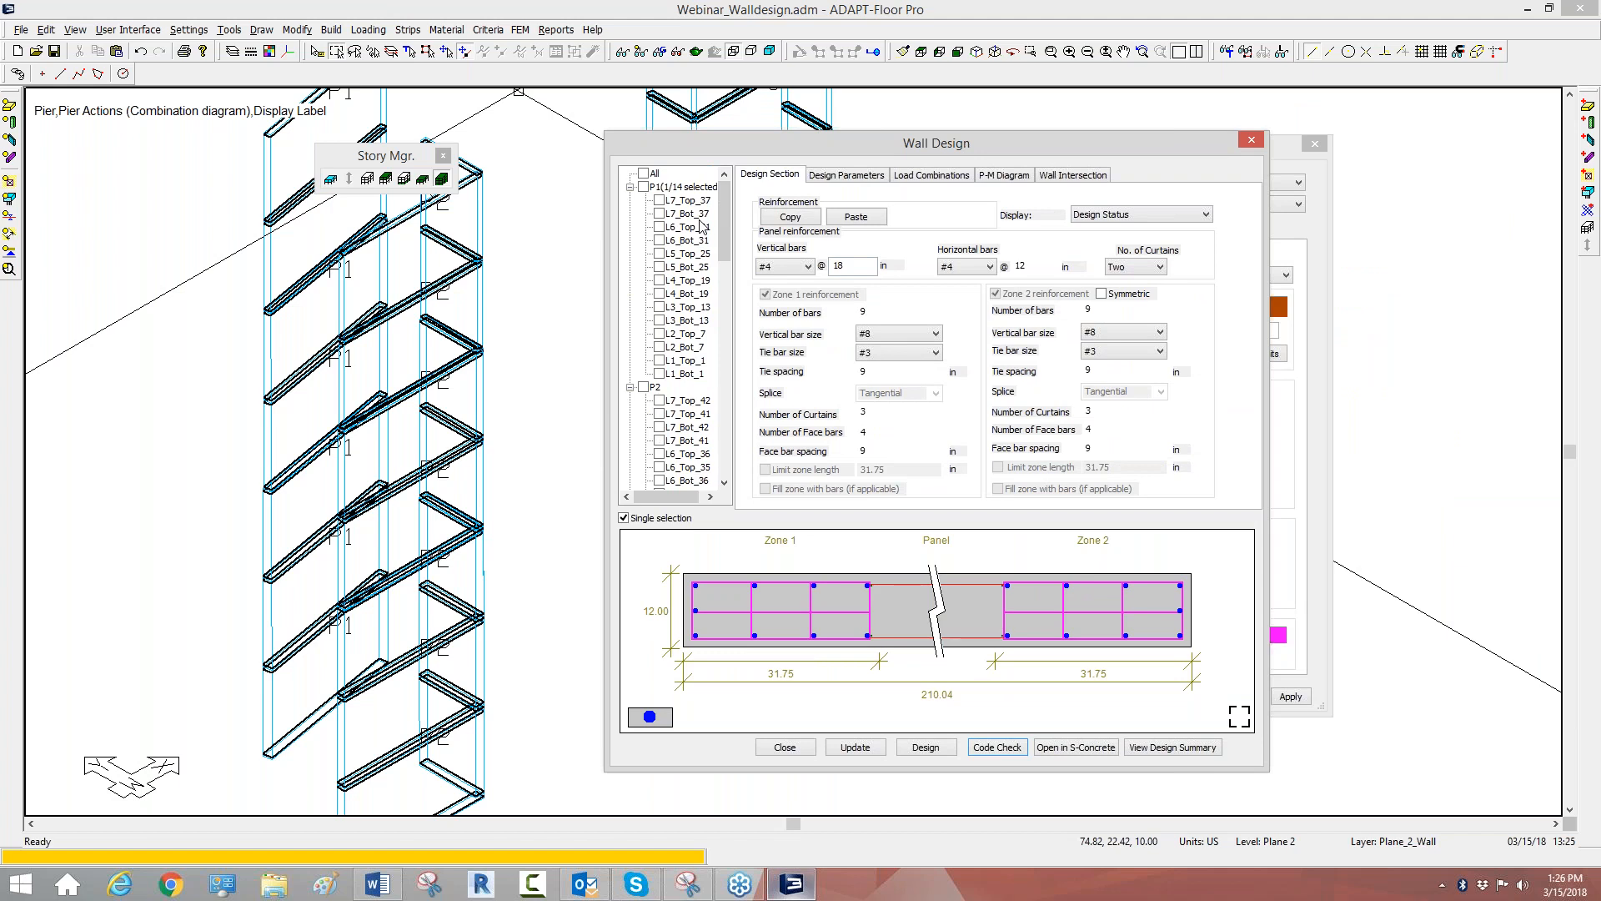
{"action": "left_click", "coordinate": [630, 388]}
{"action": "left_click", "coordinate": [631, 401]}
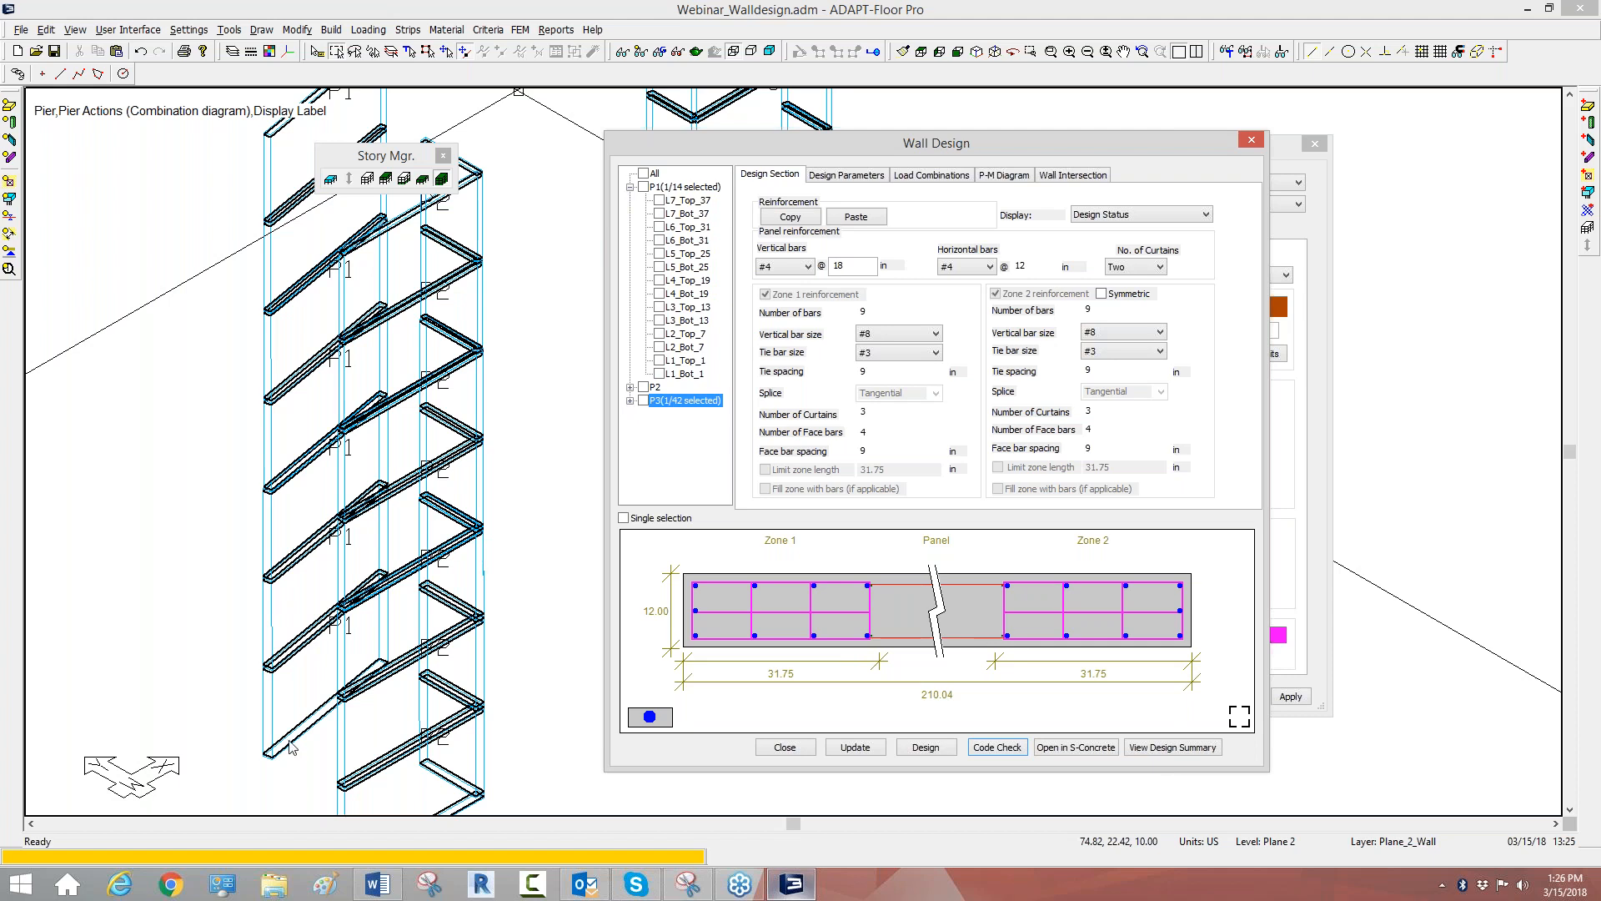
Select section L1_Bot_1 of pier P1 and clear the section still selected in pier P3.
{"action": "left_click", "coordinate": [659, 374]}
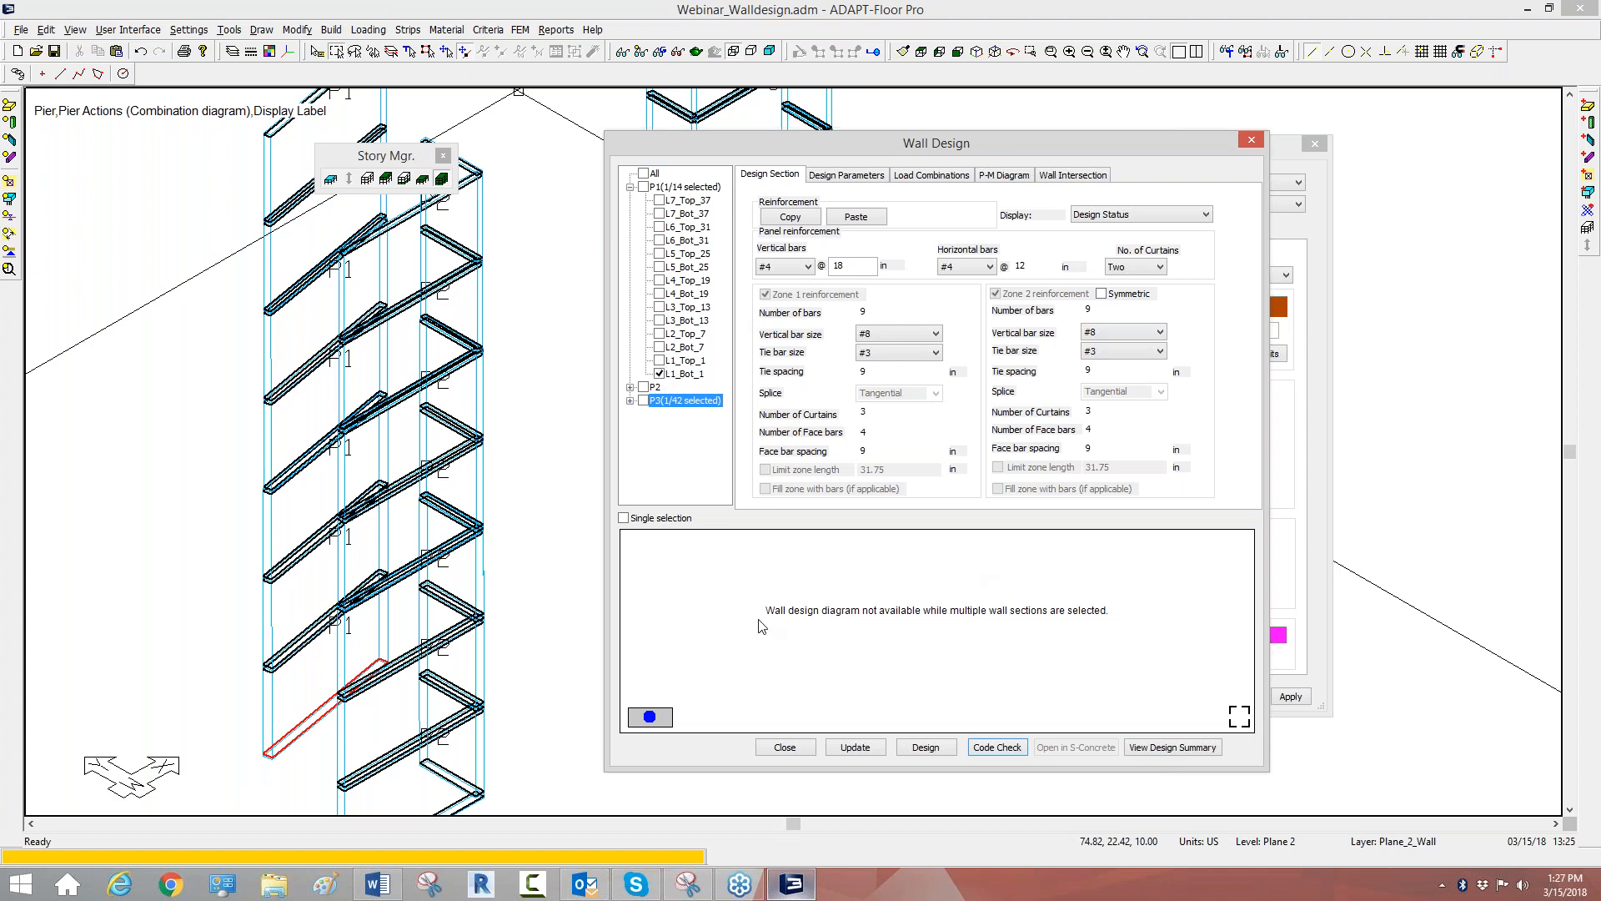
{"action": "left_click", "coordinate": [632, 387]}
{"action": "mouse_move", "coordinate": [718, 288]}
{"action": "left_mouse_down"}
{"action": "mouse_move", "coordinate": [717, 326]}
{"action": "mouse_move", "coordinate": [714, 182]}
{"action": "mouse_move", "coordinate": [723, 450]}
{"action": "mouse_move", "coordinate": [722, 208]}
{"action": "left_mouse_up"}
{"action": "left_click", "coordinate": [628, 481]}
{"action": "left_click", "coordinate": [660, 440]}
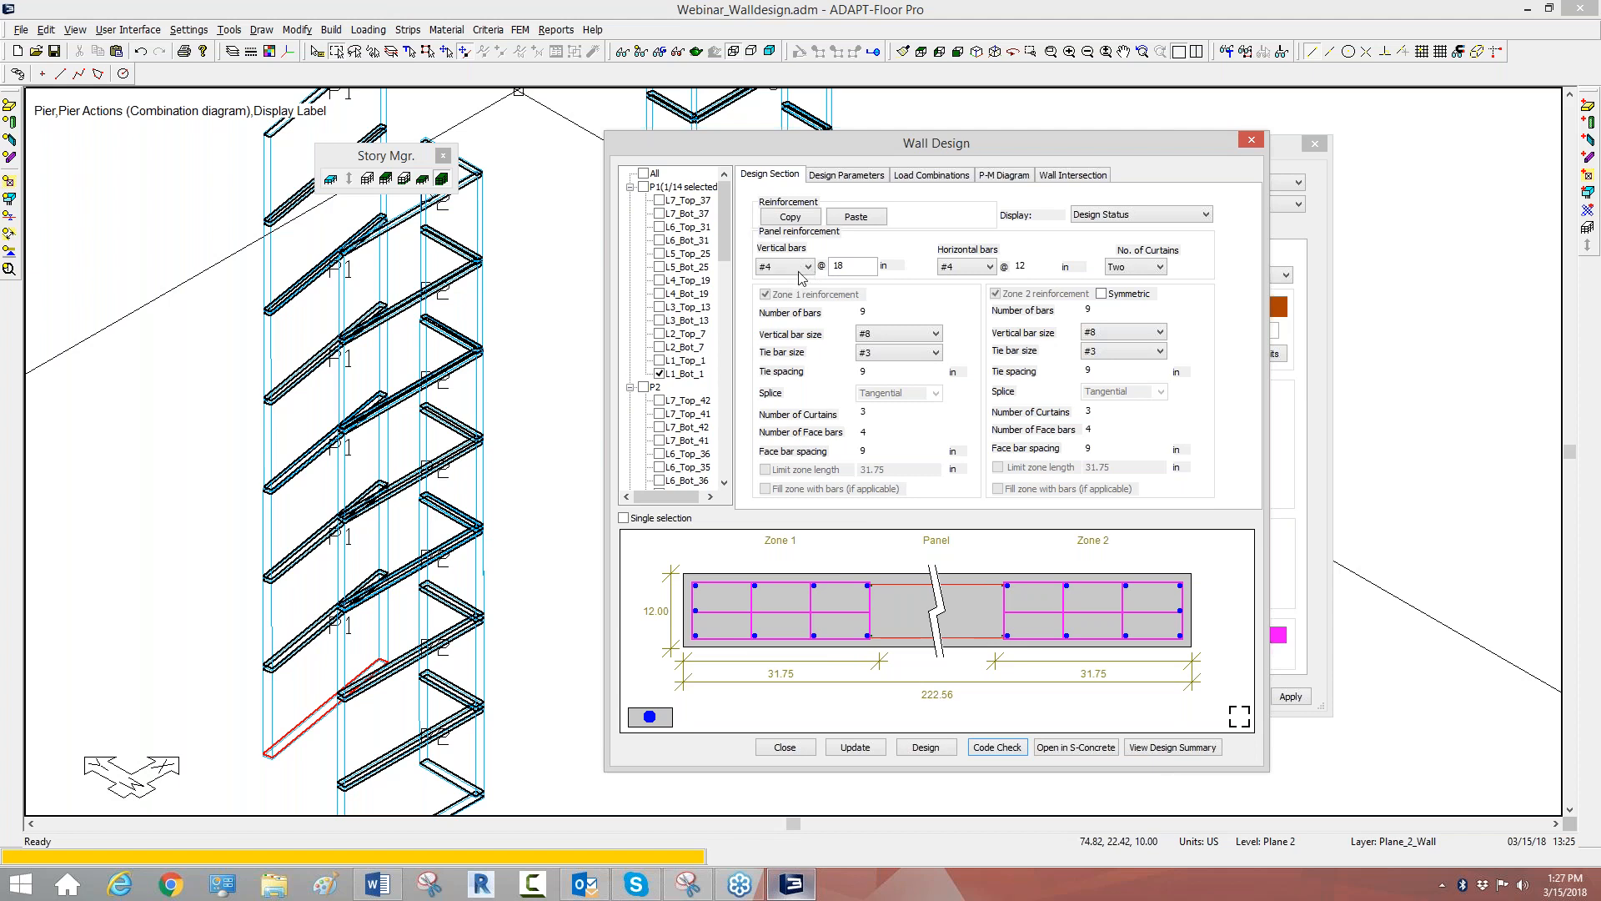
Set the panel reinforcement to #5 vertical bars at 12 in and #5 horizontal bars.
{"action": "double_click", "coordinate": [849, 273]}
{"action": "type", "text": "12"}
{"action": "left_click", "coordinate": [992, 265]}
{"action": "left_click", "coordinate": [958, 302]}
{"action": "left_click", "coordinate": [788, 266]}
{"action": "left_click", "coordinate": [771, 310]}
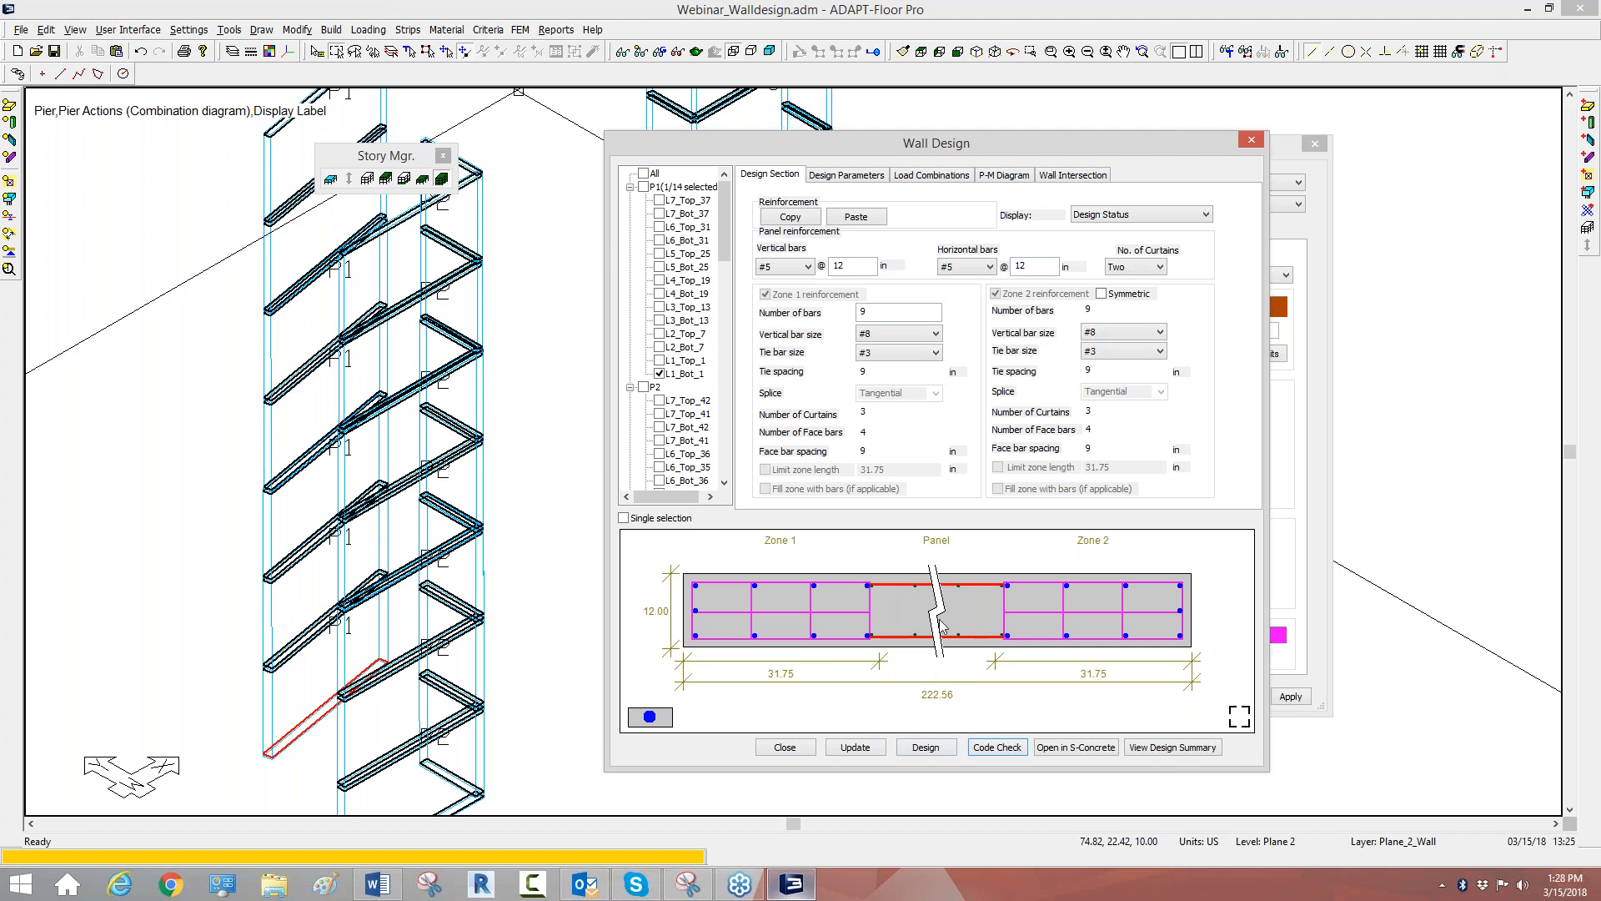
Try zero curtains for the panel reinforcement and restore two curtains.
{"action": "left_click", "coordinate": [1158, 268]}
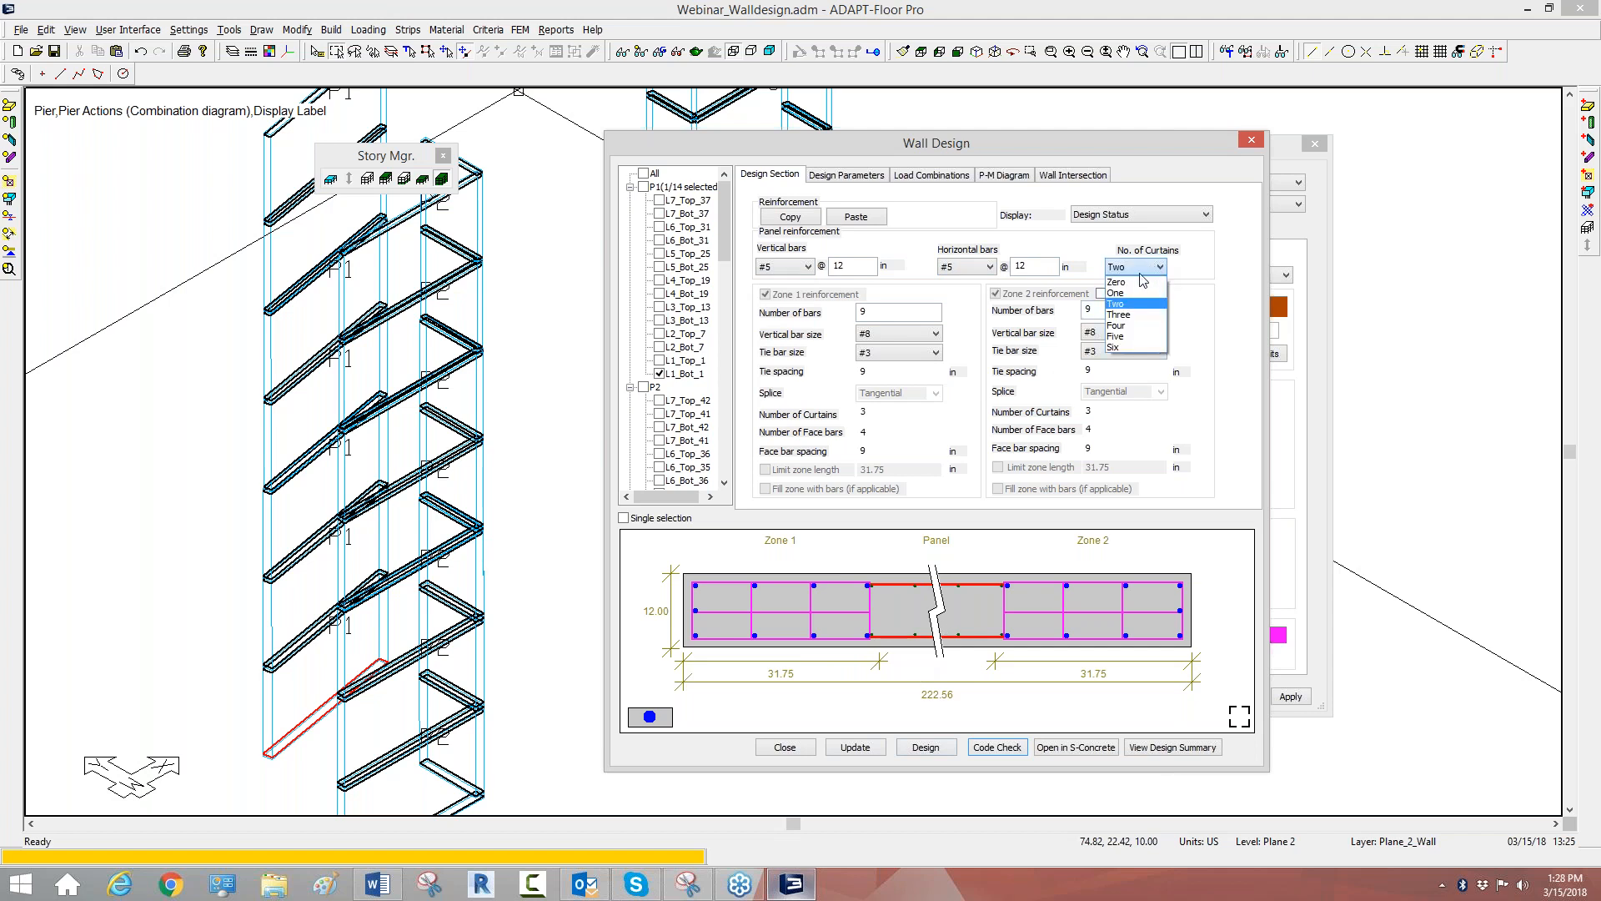
{"action": "left_click", "coordinate": [1137, 283]}
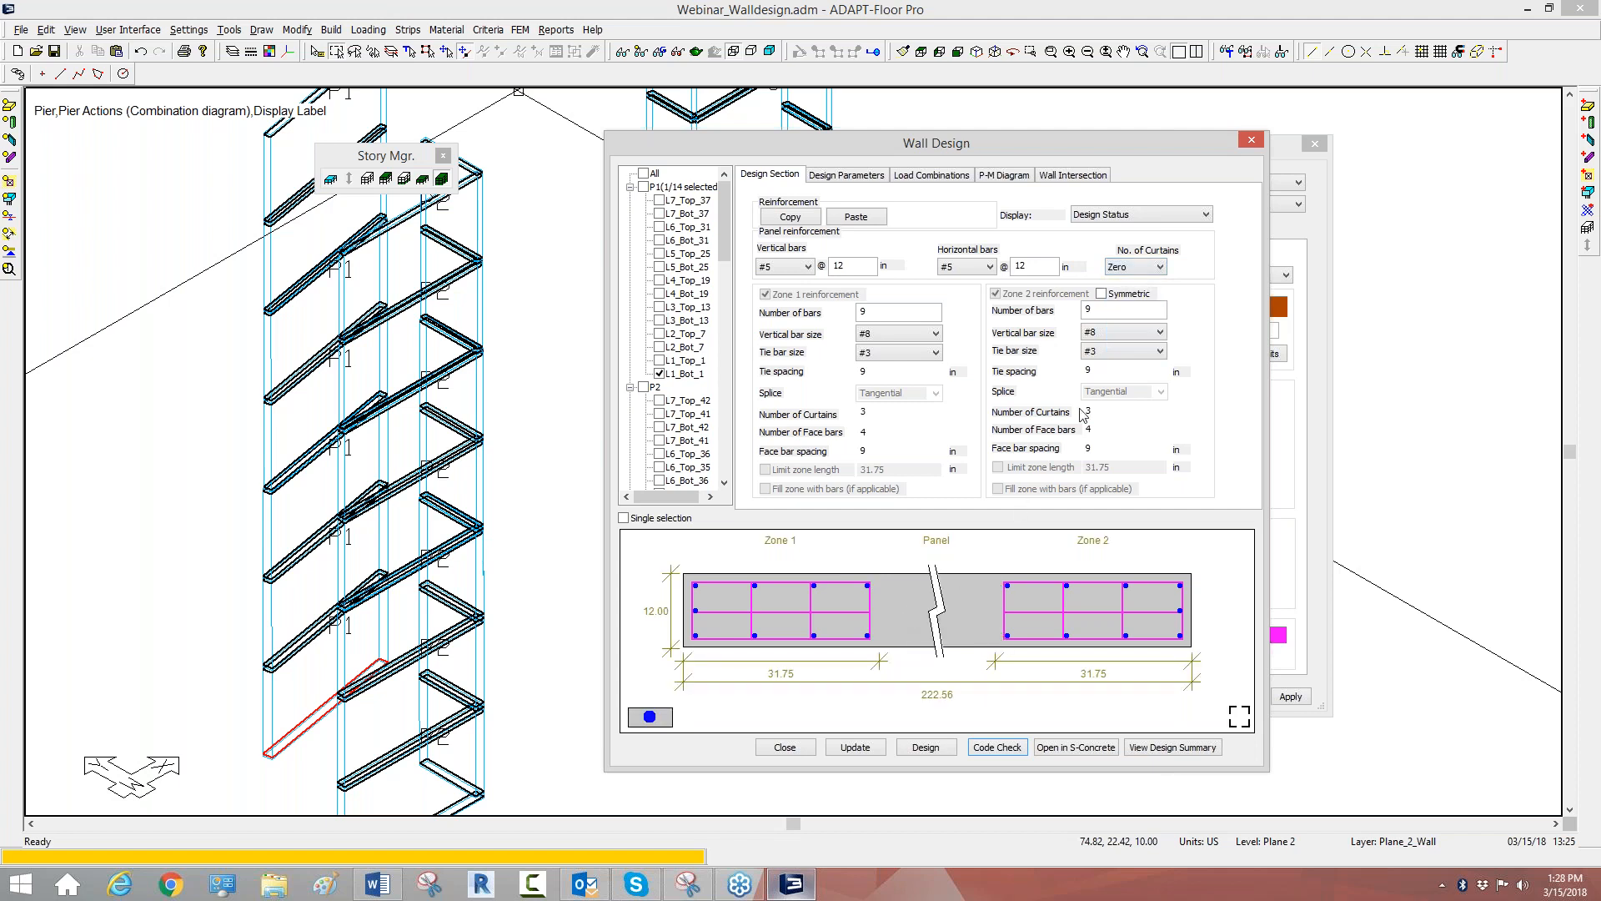
{"action": "left_click", "coordinate": [1137, 268]}
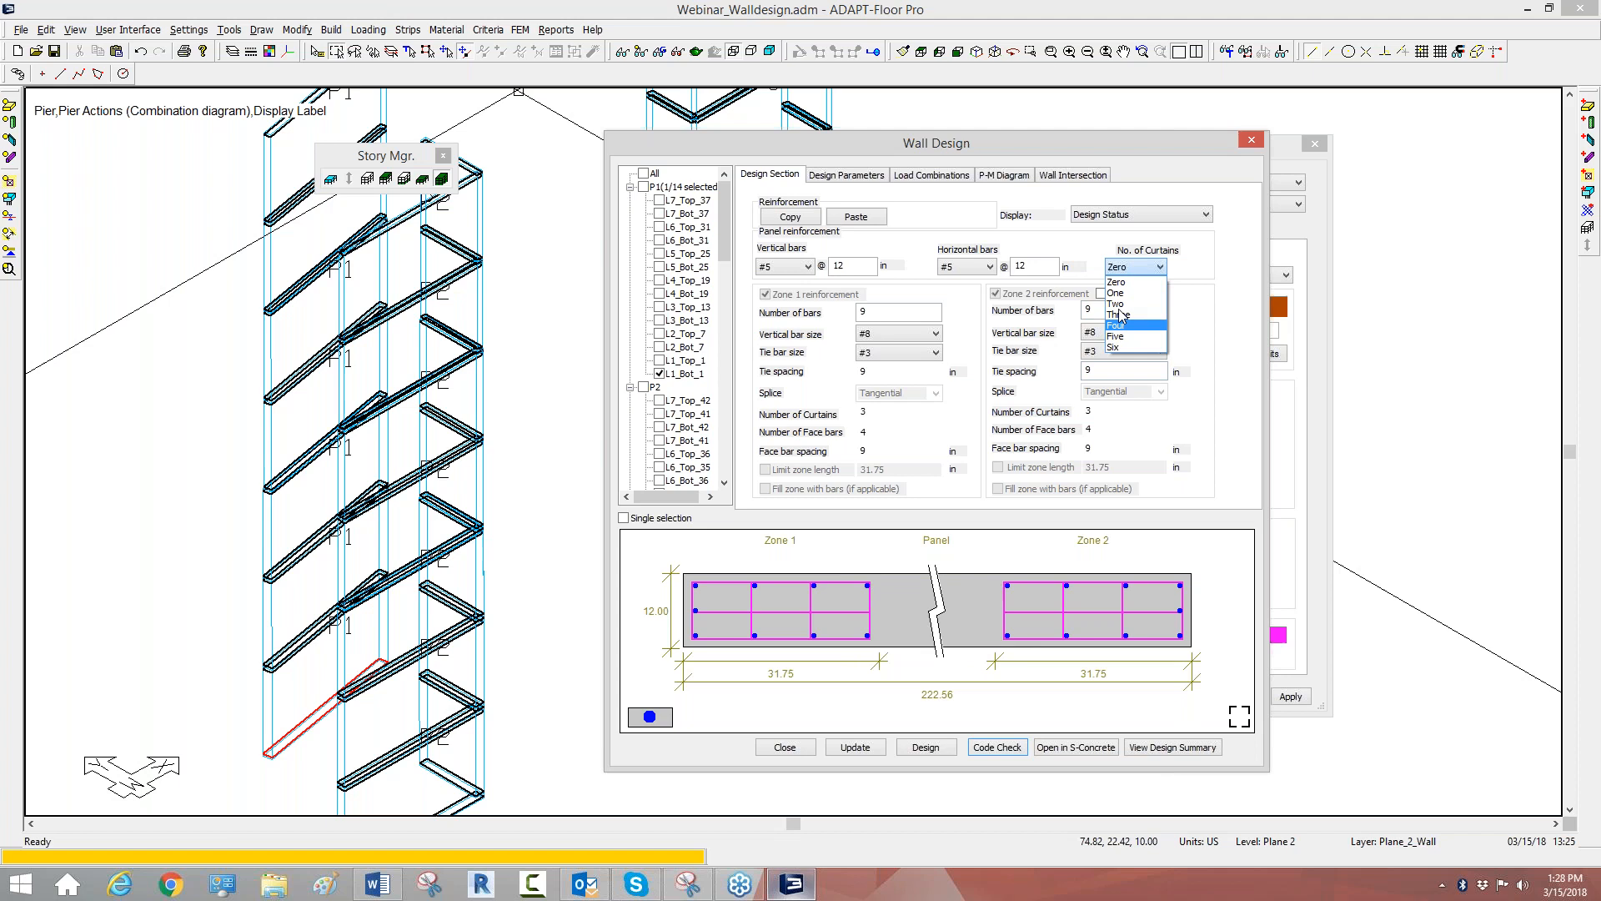
{"action": "left_click", "coordinate": [1119, 303]}
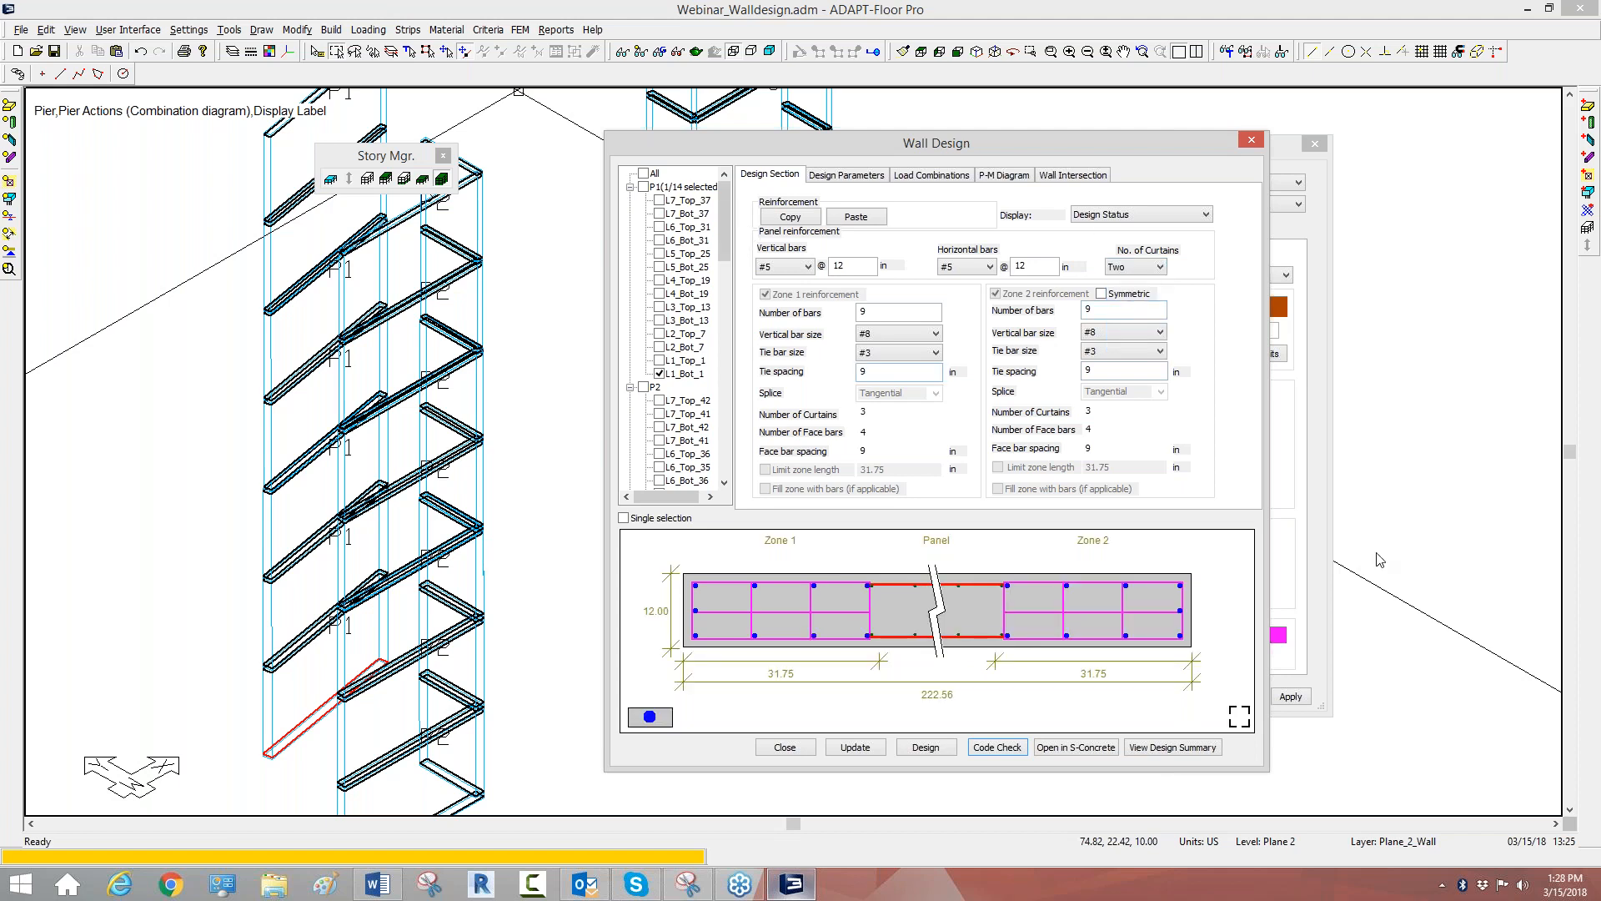
{"action": "left_click", "coordinate": [1328, 674]}
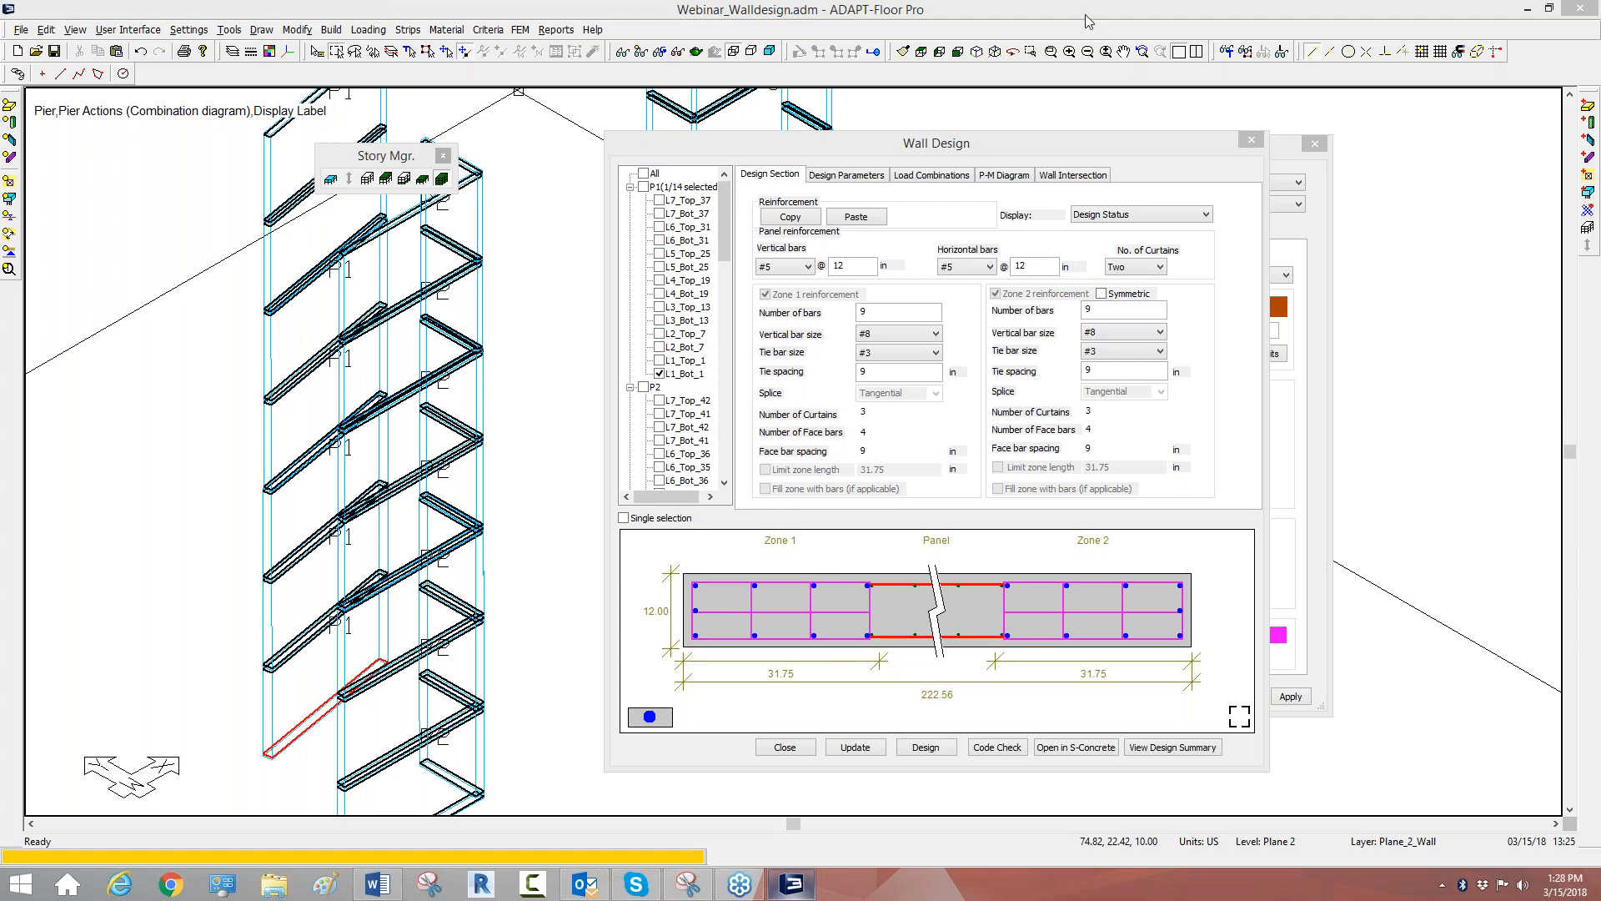
Open the section's design parameters, try S-CONCRETE as the design tool and restore ADAPT Wall.
{"action": "left_click", "coordinate": [843, 174]}
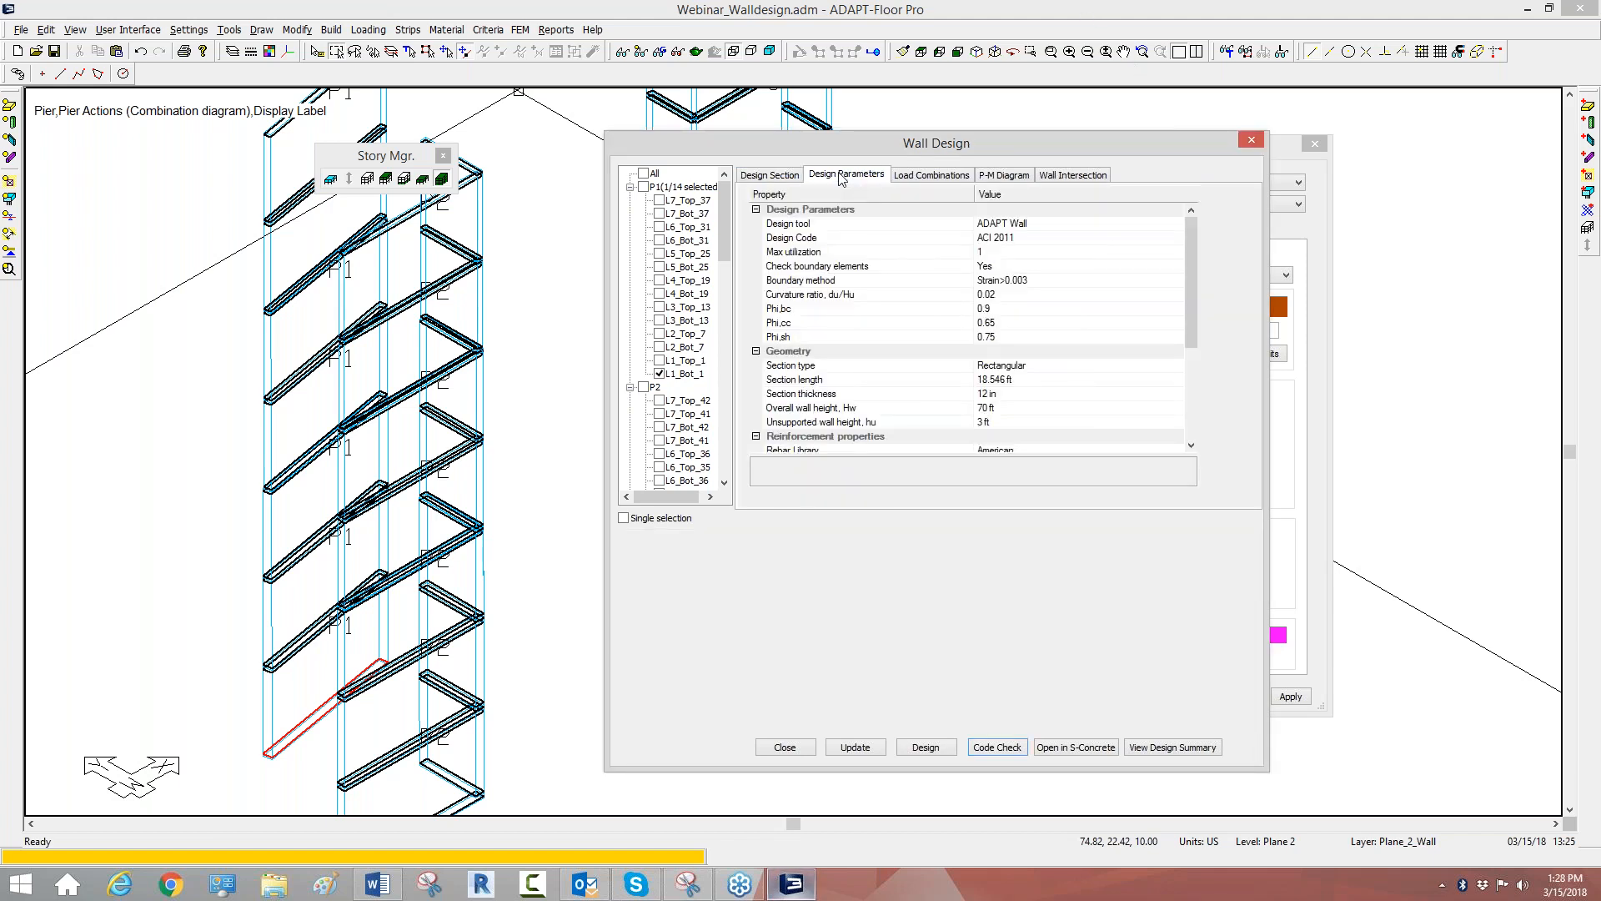
{"action": "left_click", "coordinate": [1005, 225]}
{"action": "left_click", "coordinate": [1005, 224]}
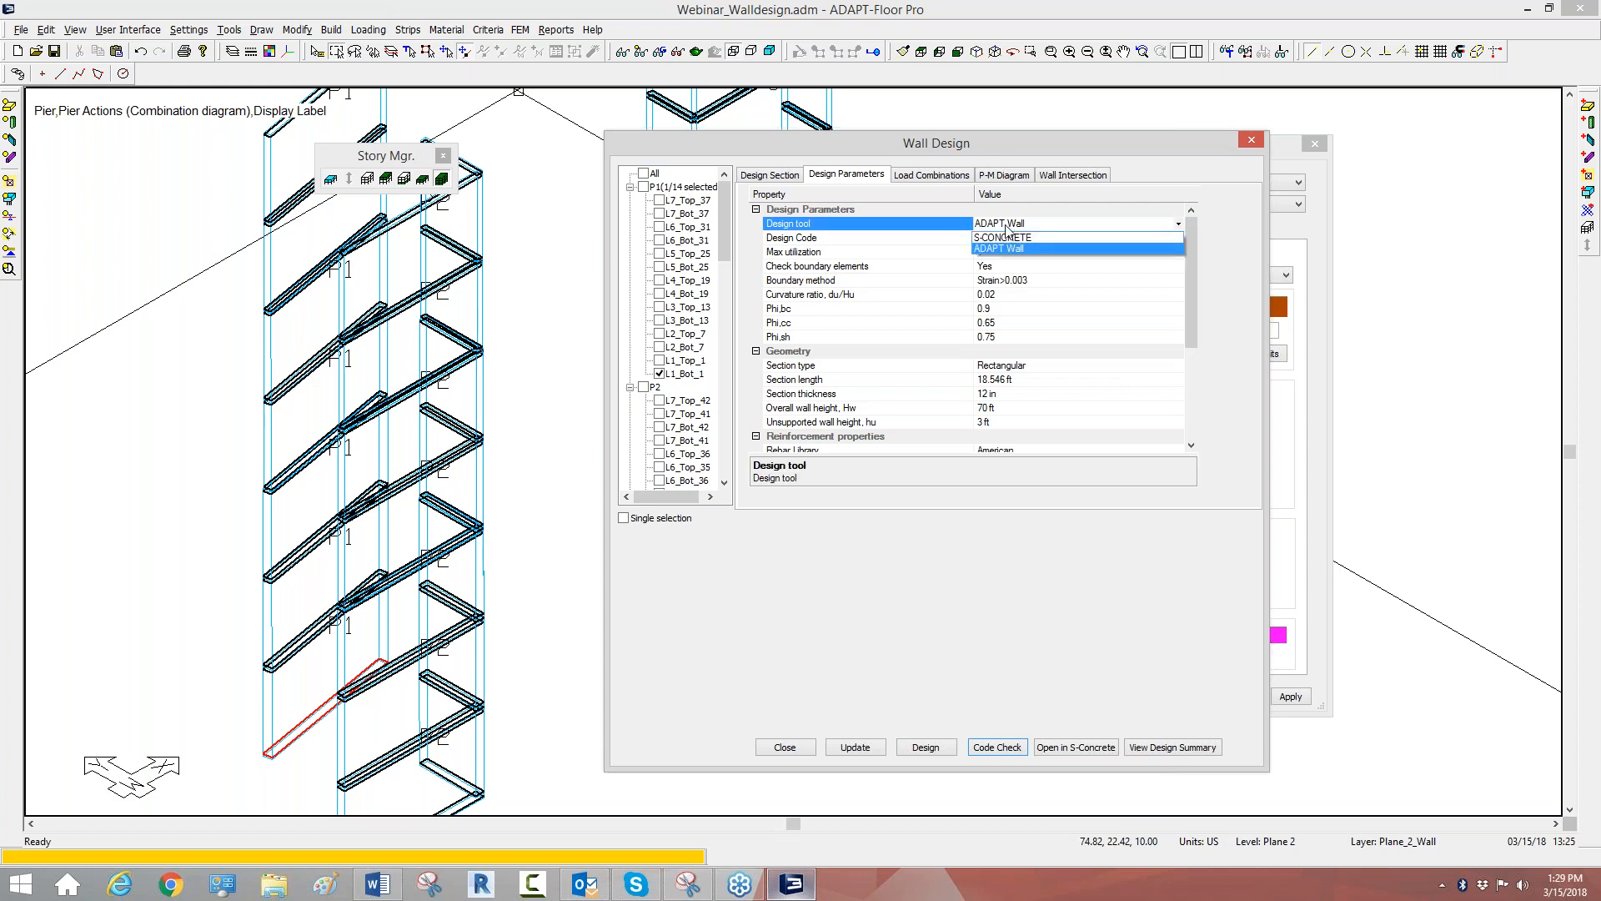
{"action": "left_click", "coordinate": [998, 239]}
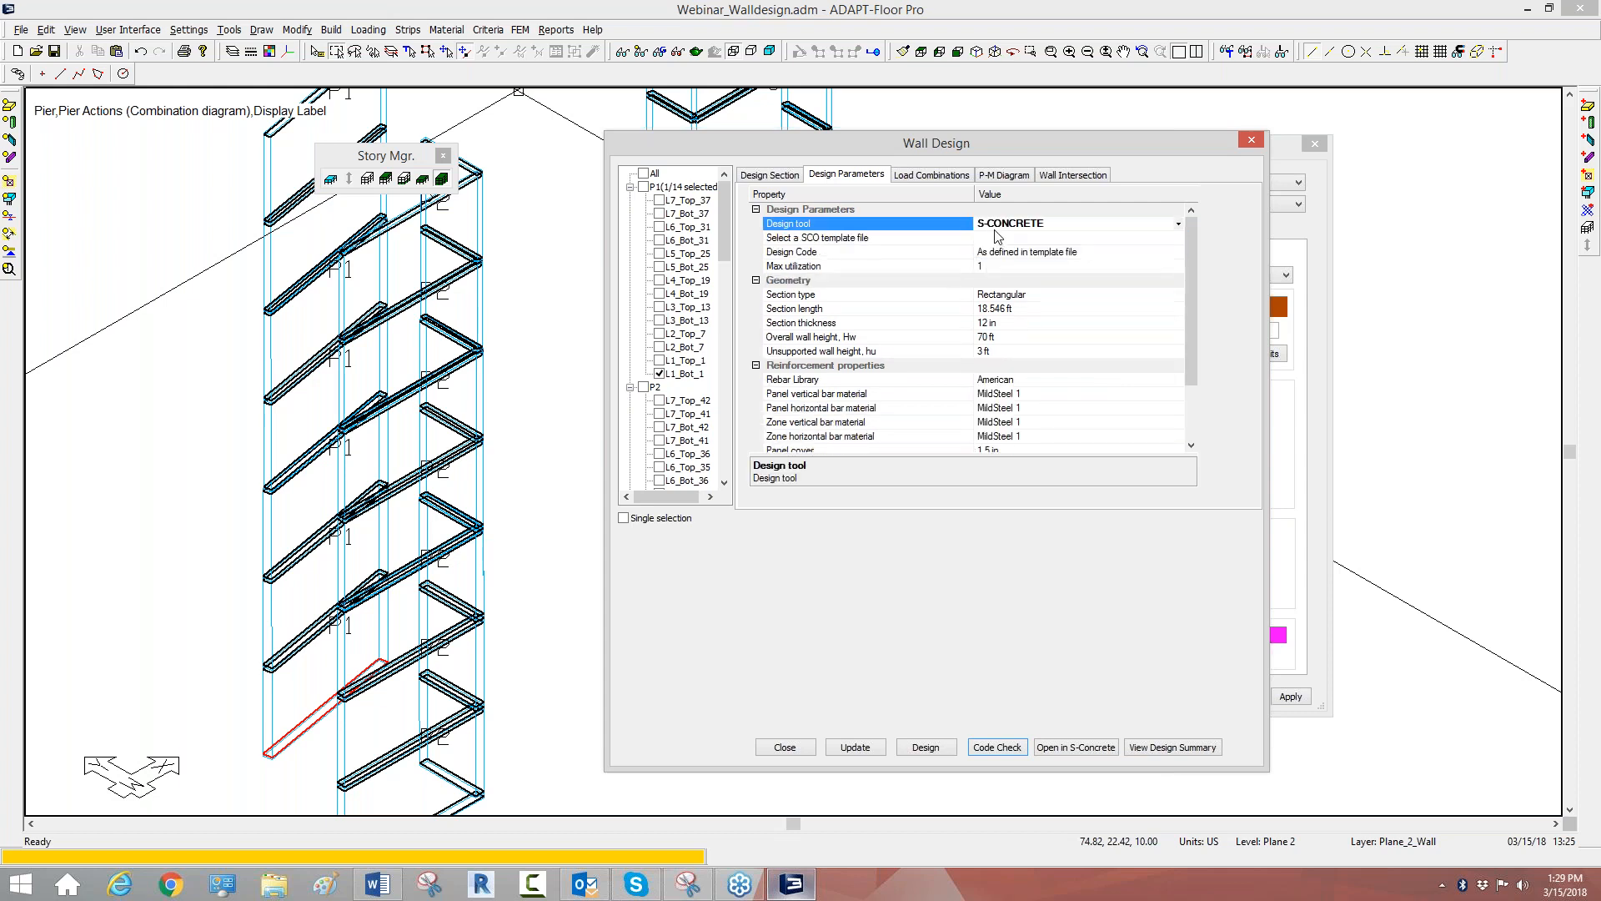
{"action": "left_click", "coordinate": [1032, 227]}
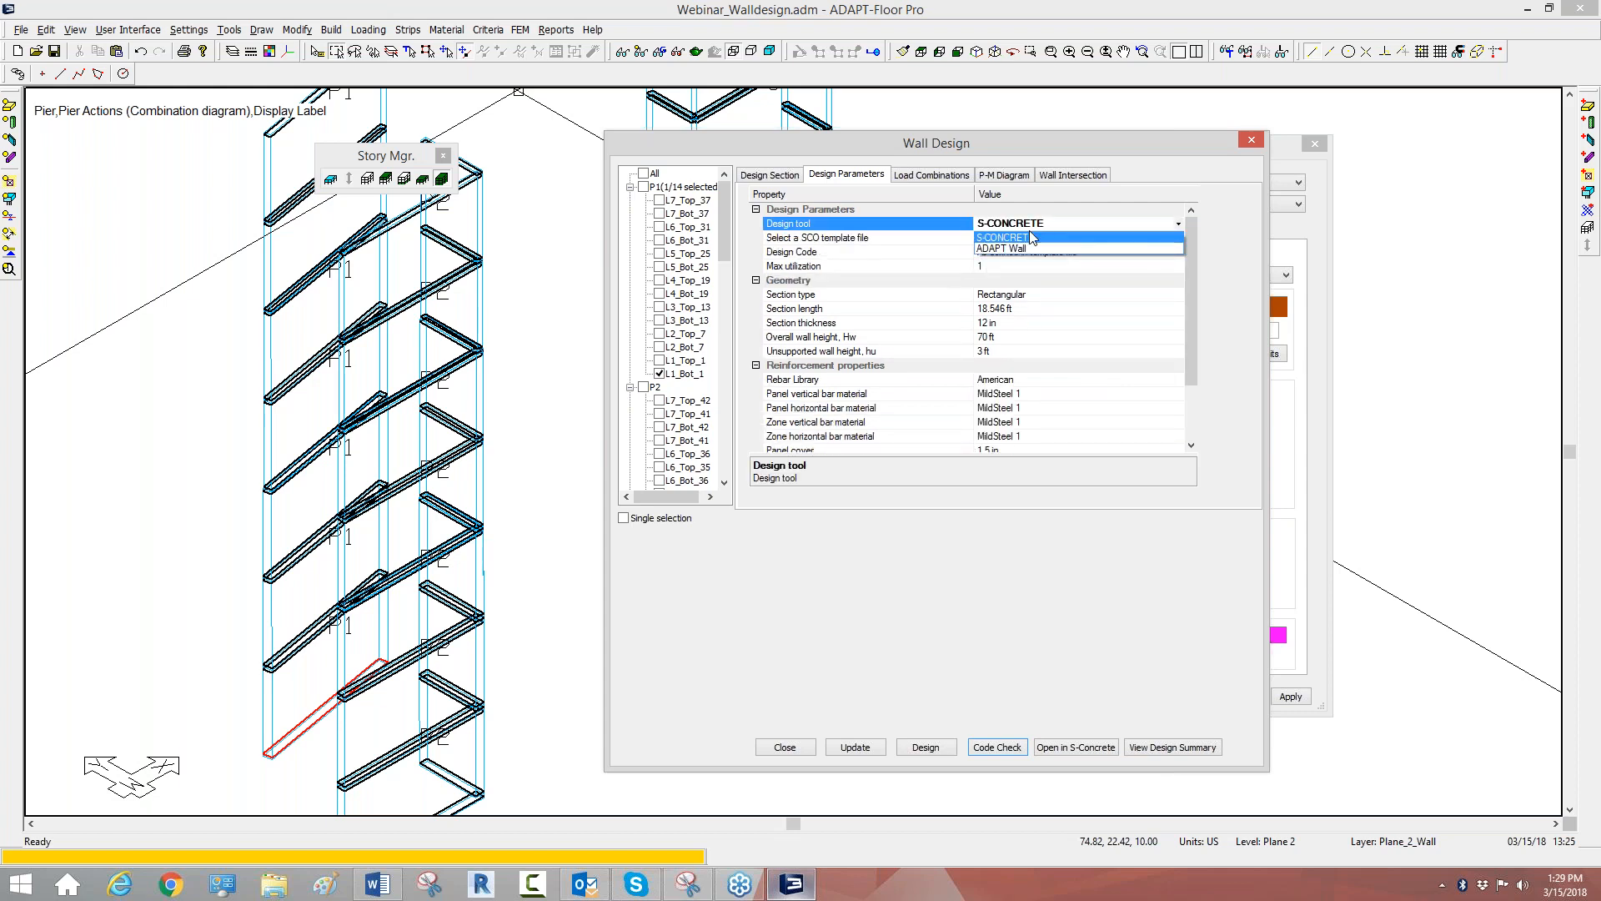
{"action": "left_click", "coordinate": [1028, 249]}
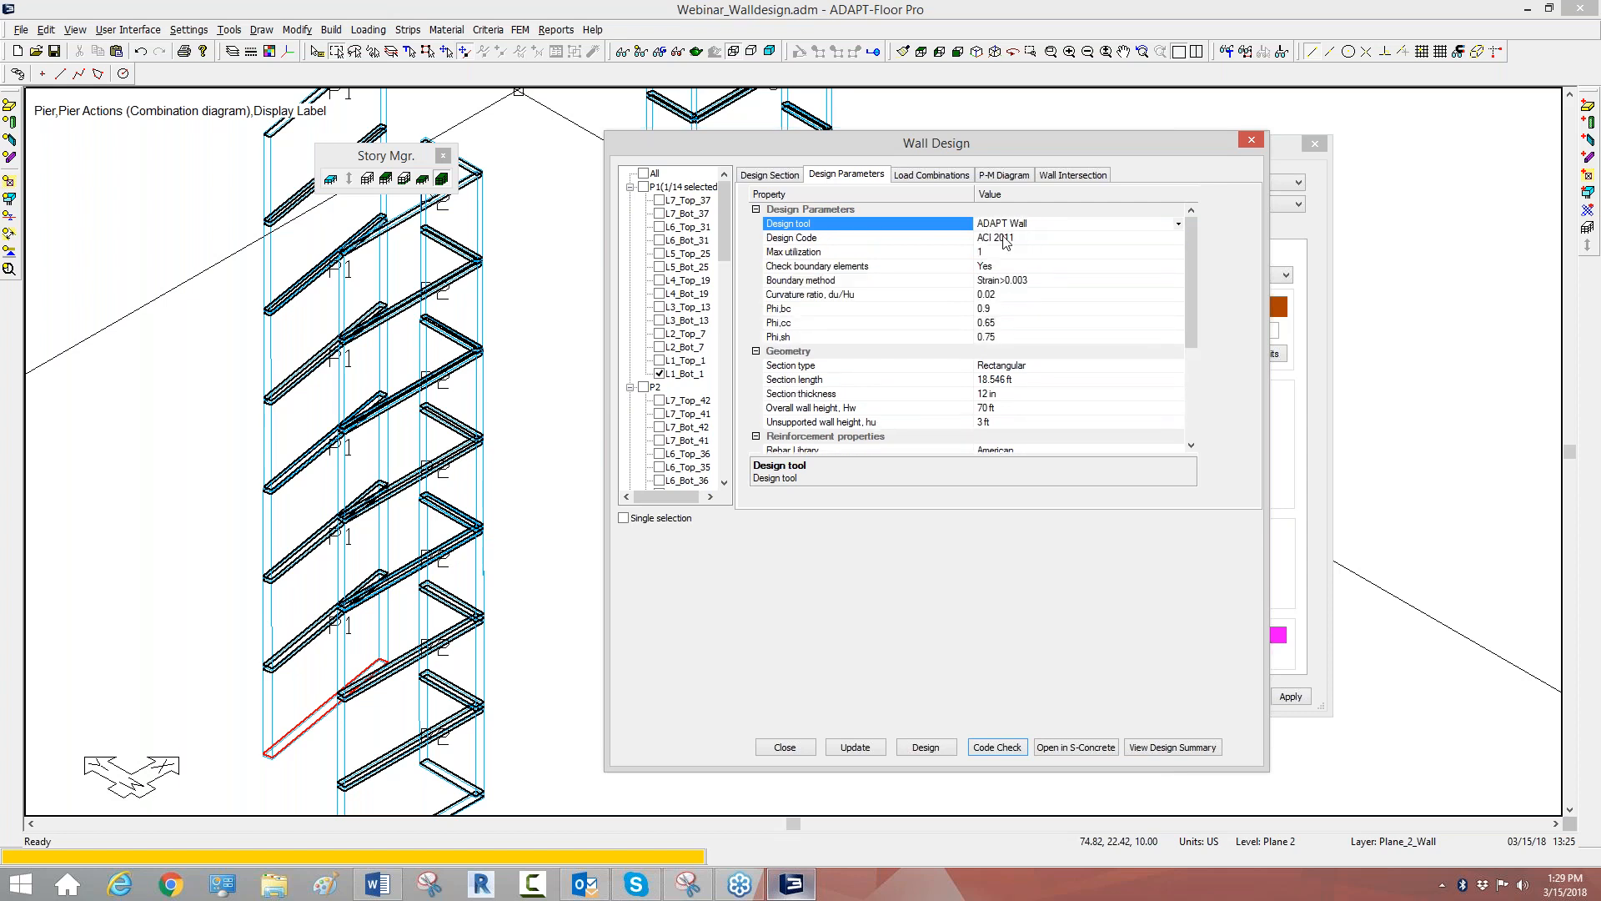
{"action": "left_click", "coordinate": [1022, 225]}
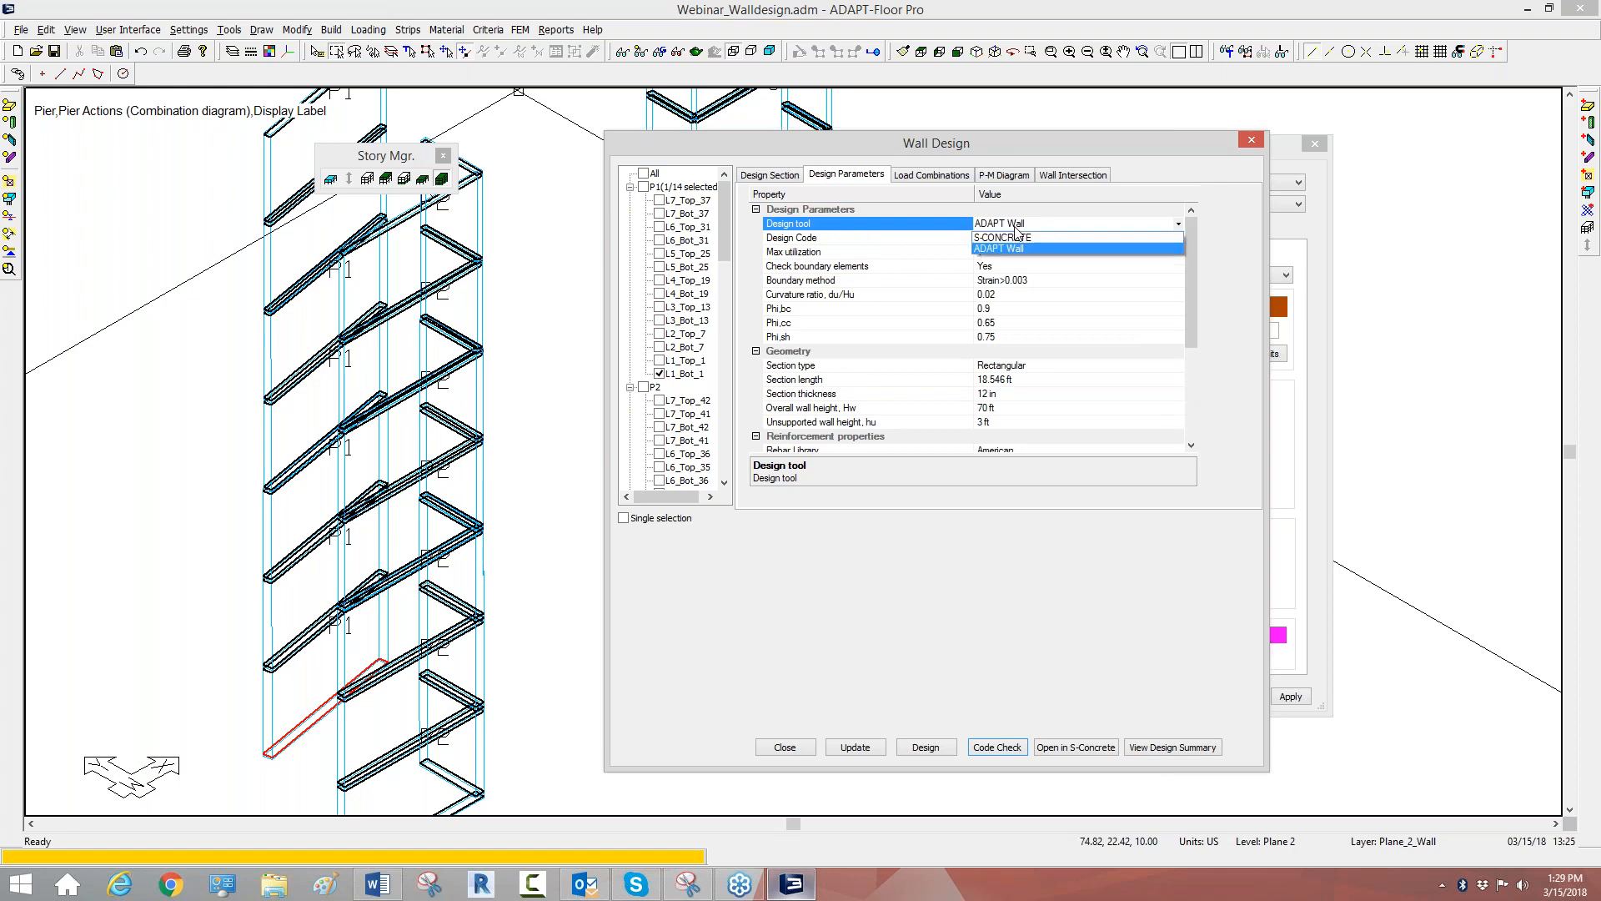
{"action": "left_click", "coordinate": [1014, 238]}
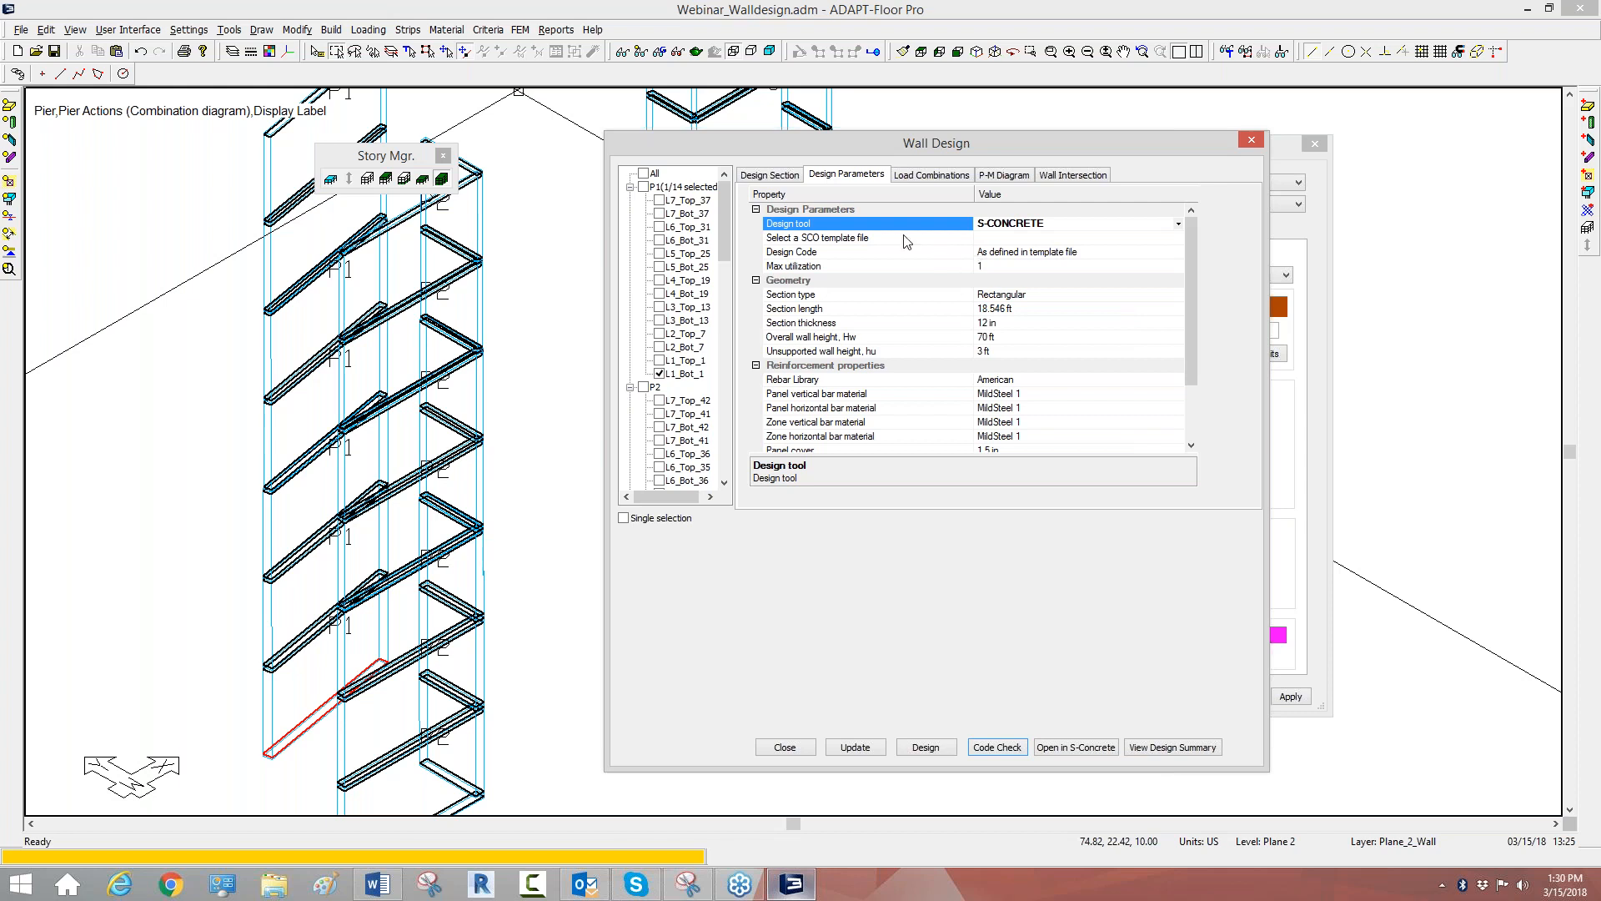
{"action": "left_click", "coordinate": [1016, 226]}
{"action": "left_click", "coordinate": [1016, 248]}
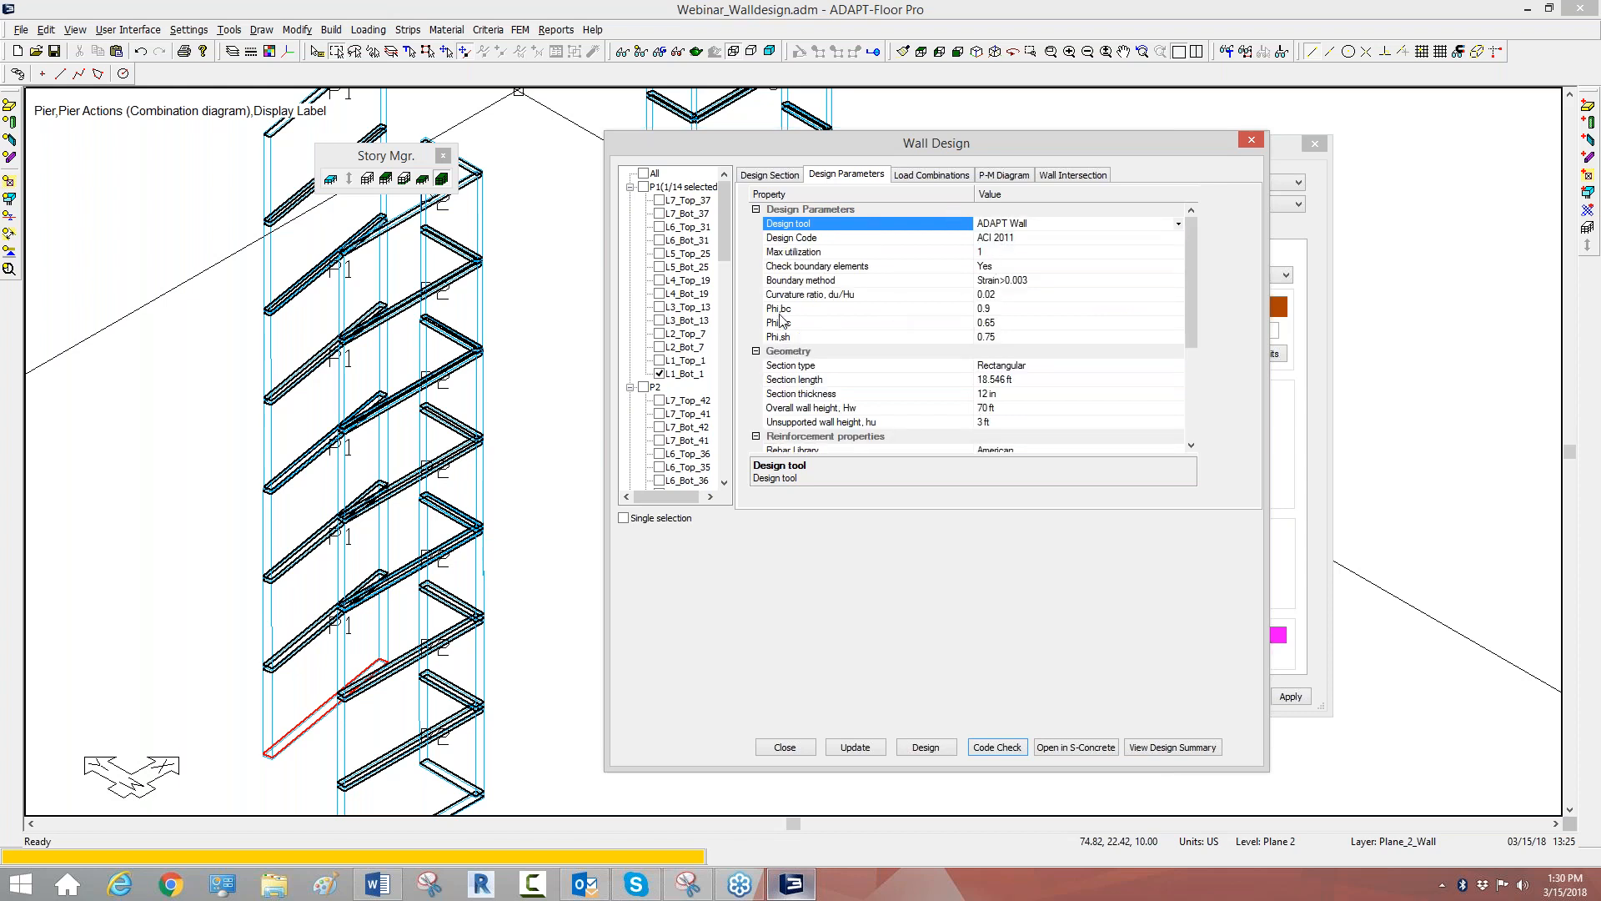
Set the boundary element check to No in the design parameters and return to the design section view.
{"action": "left_click", "coordinate": [1000, 266]}
{"action": "left_click", "coordinate": [991, 293]}
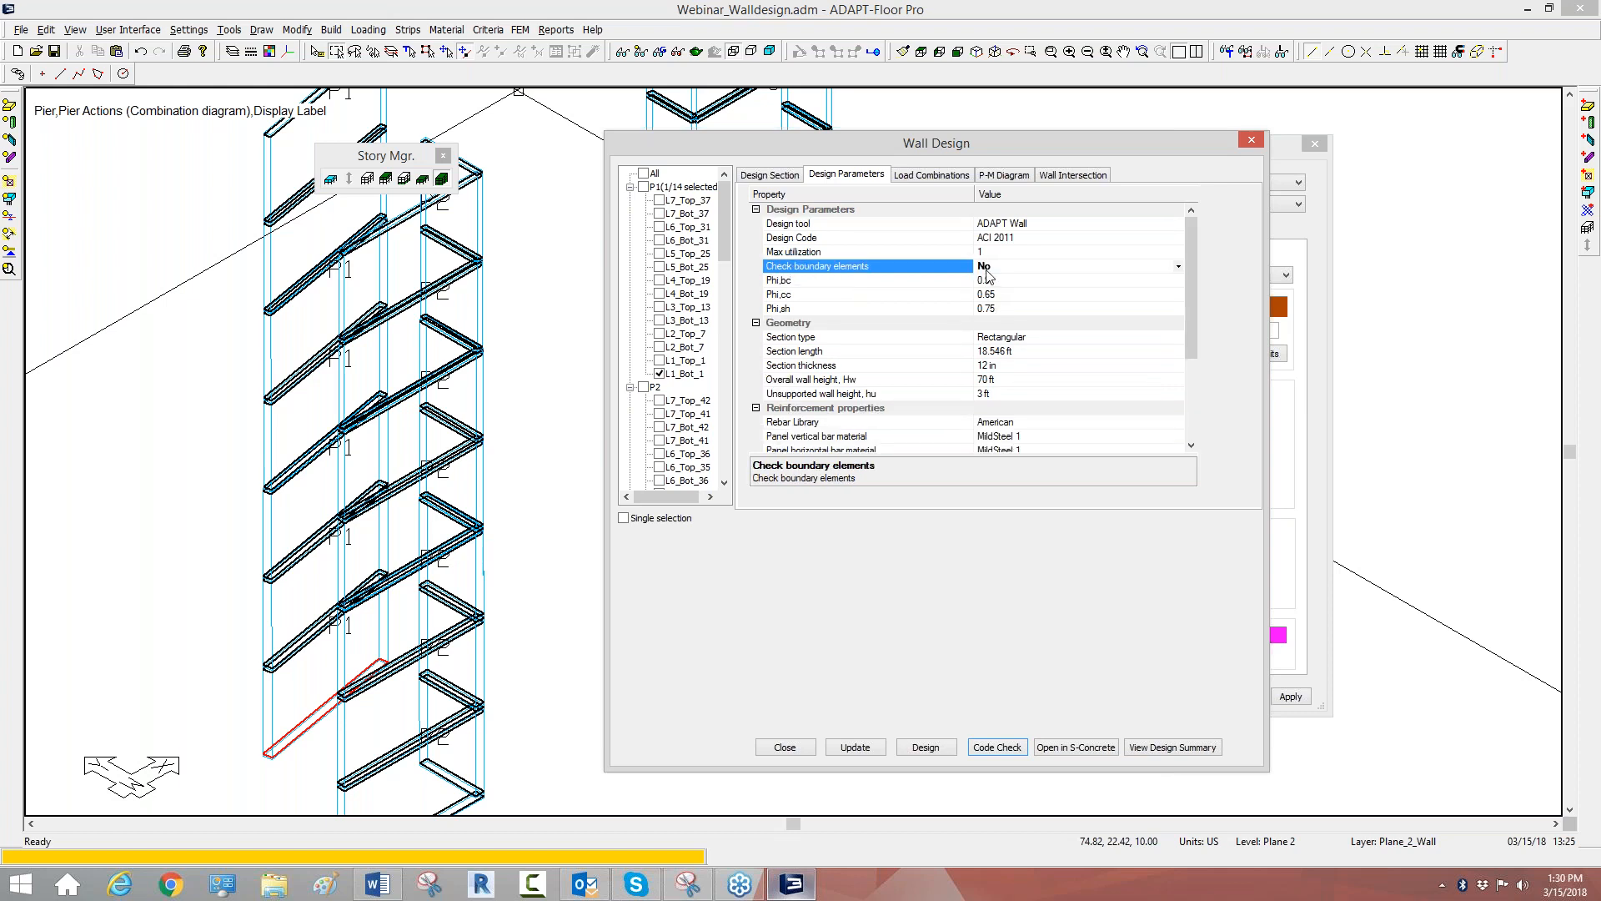
{"action": "left_click", "coordinate": [753, 177]}
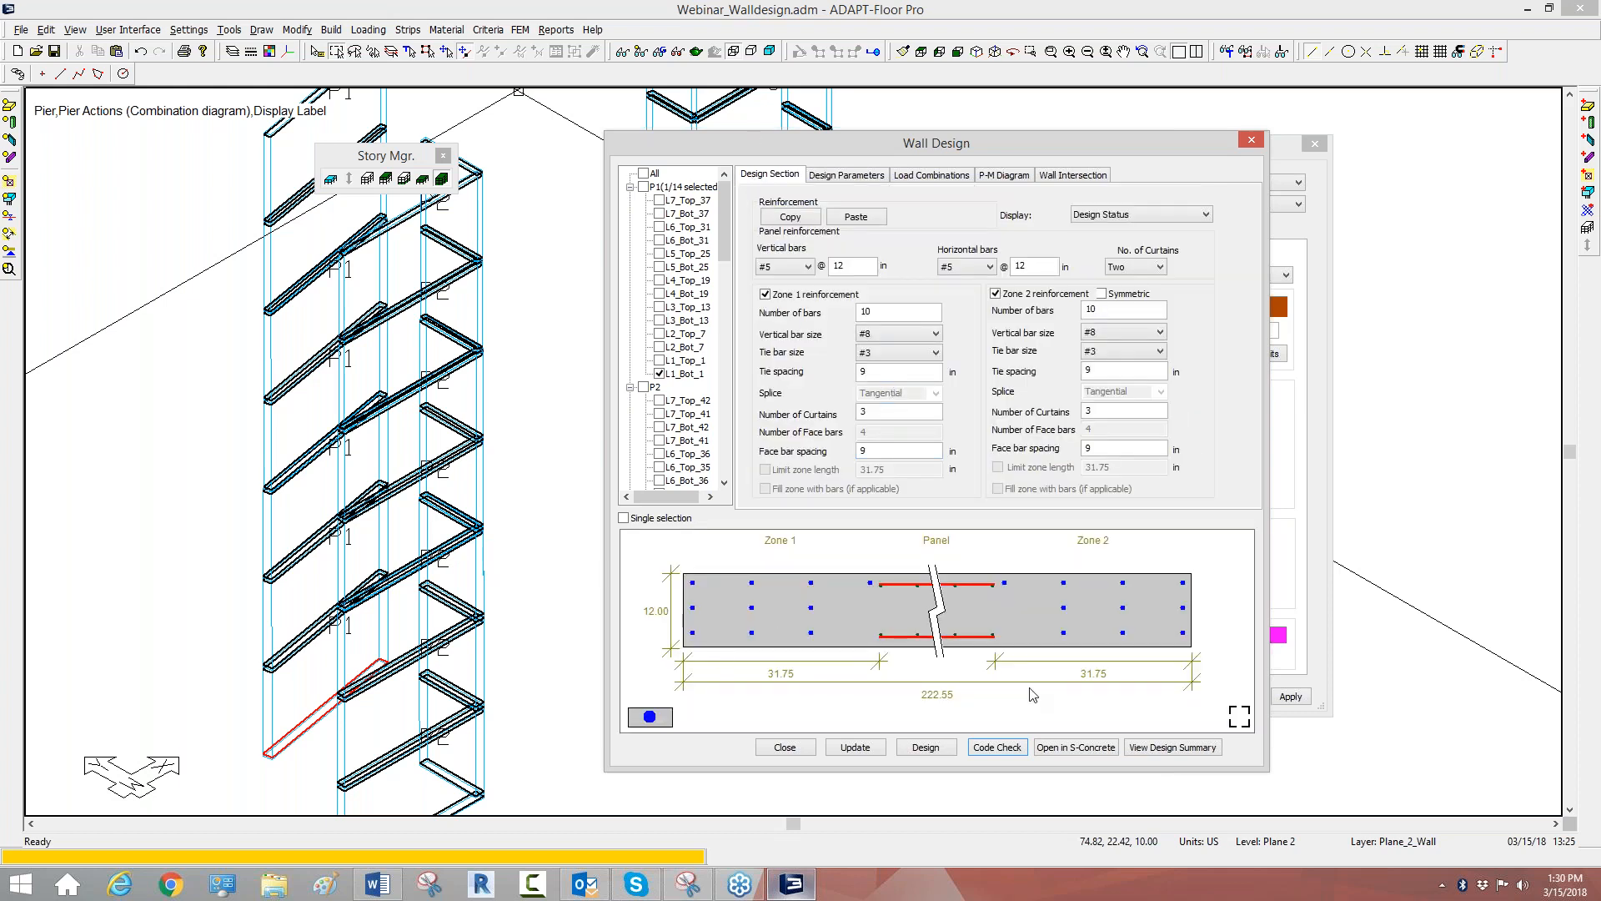
Try the section without zone 1 and zone 2 reinforcement and re-enable both zones.
{"action": "left_click", "coordinate": [768, 295]}
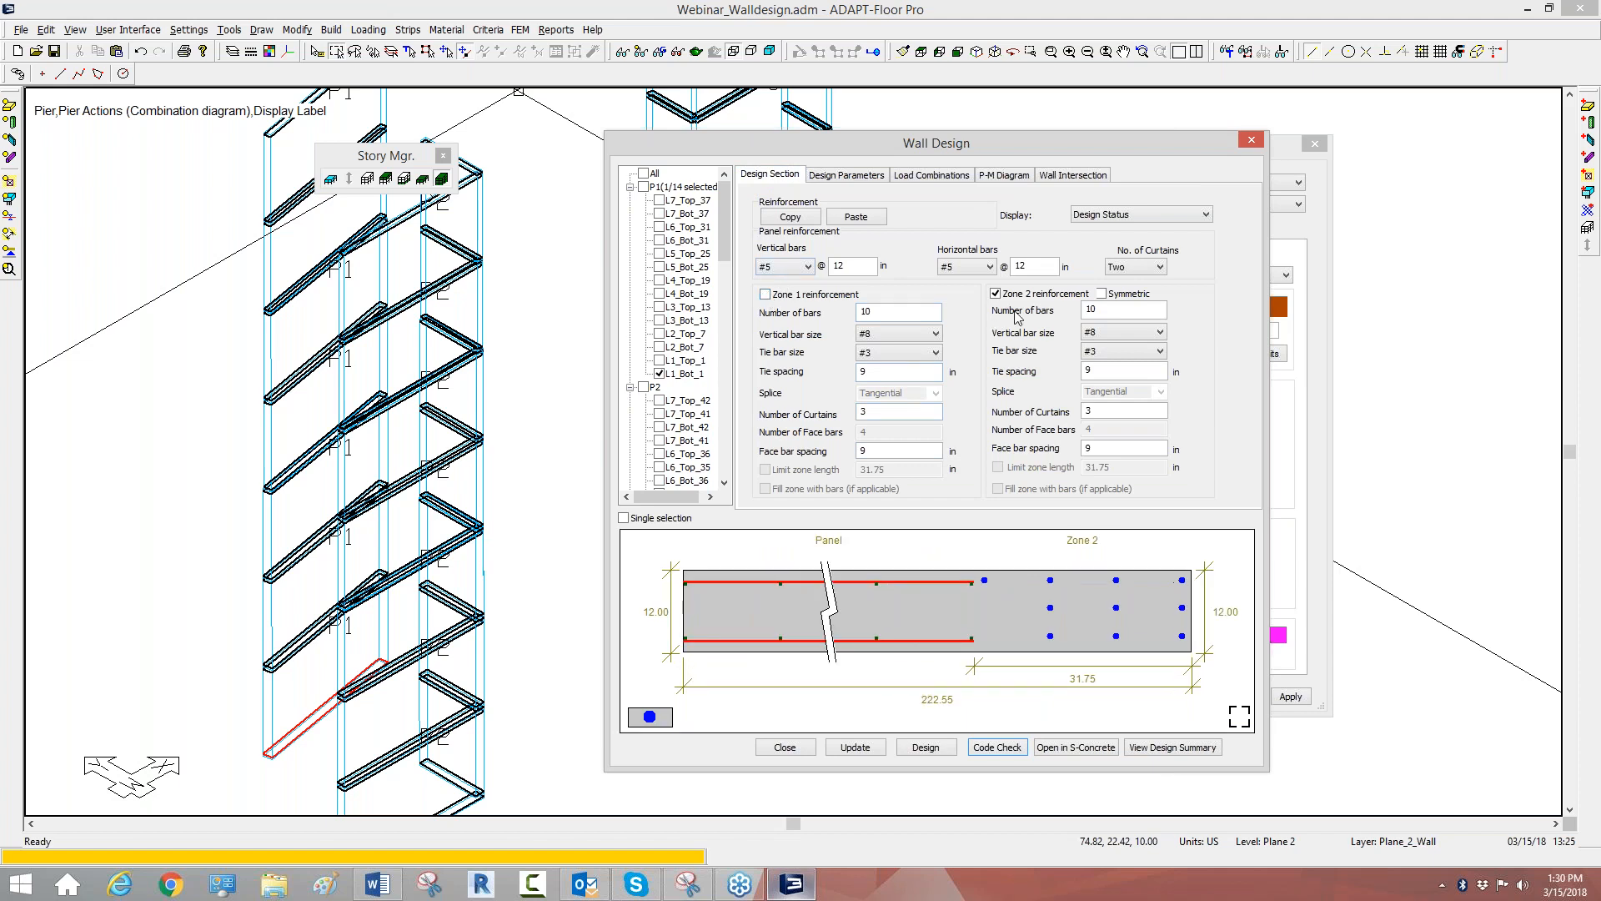
{"action": "left_click", "coordinate": [996, 293]}
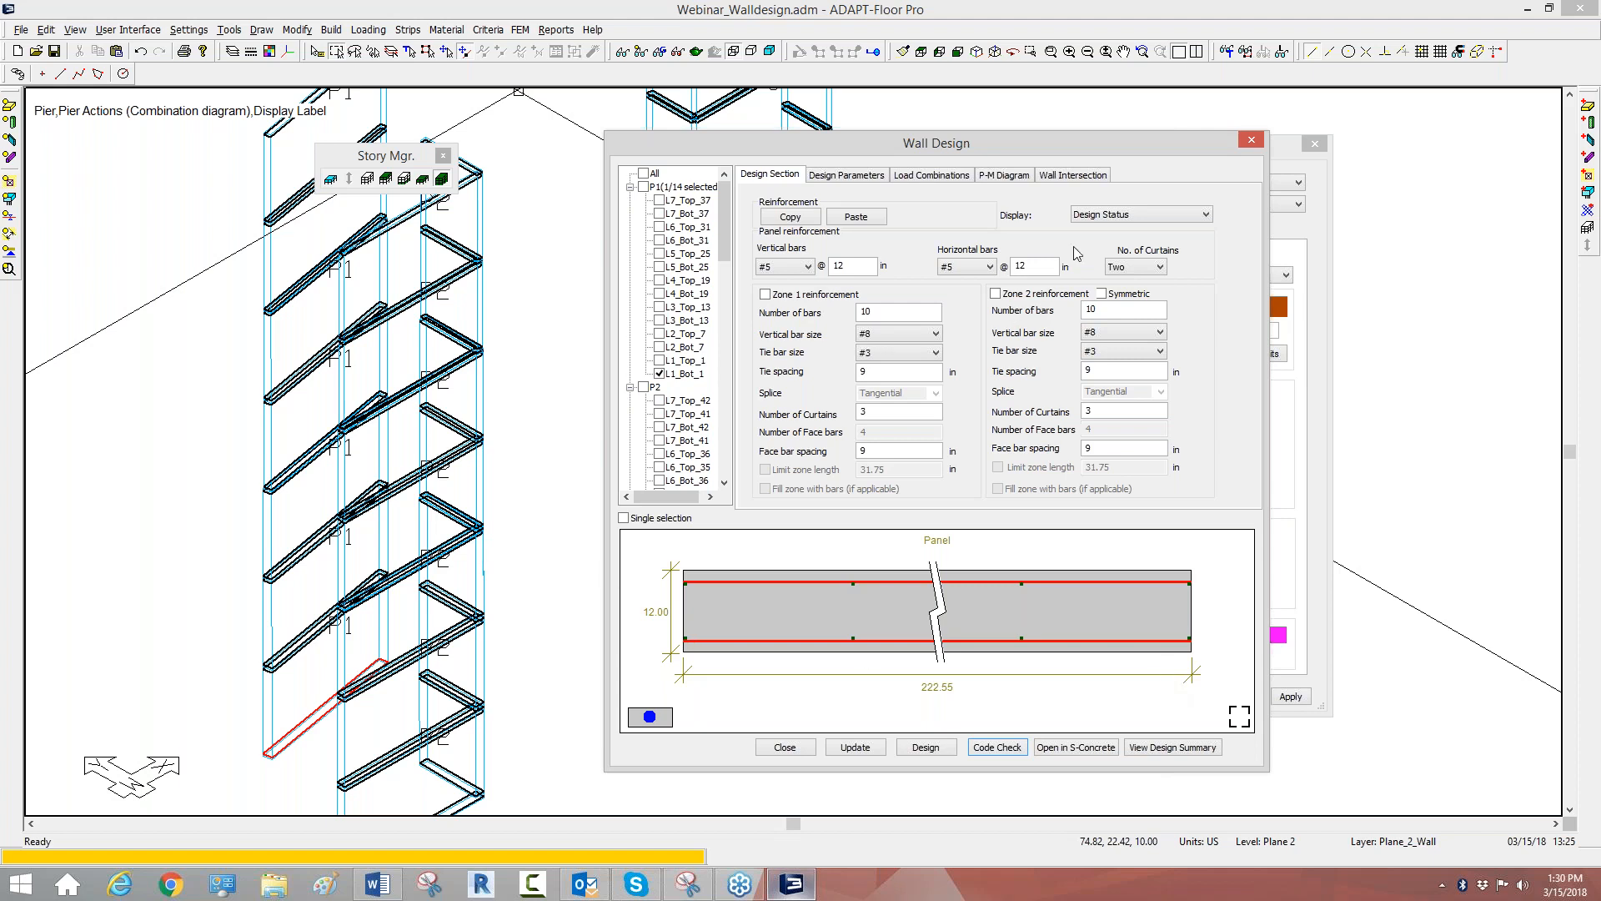
{"action": "left_click", "coordinate": [798, 296]}
{"action": "left_click", "coordinate": [1012, 300]}
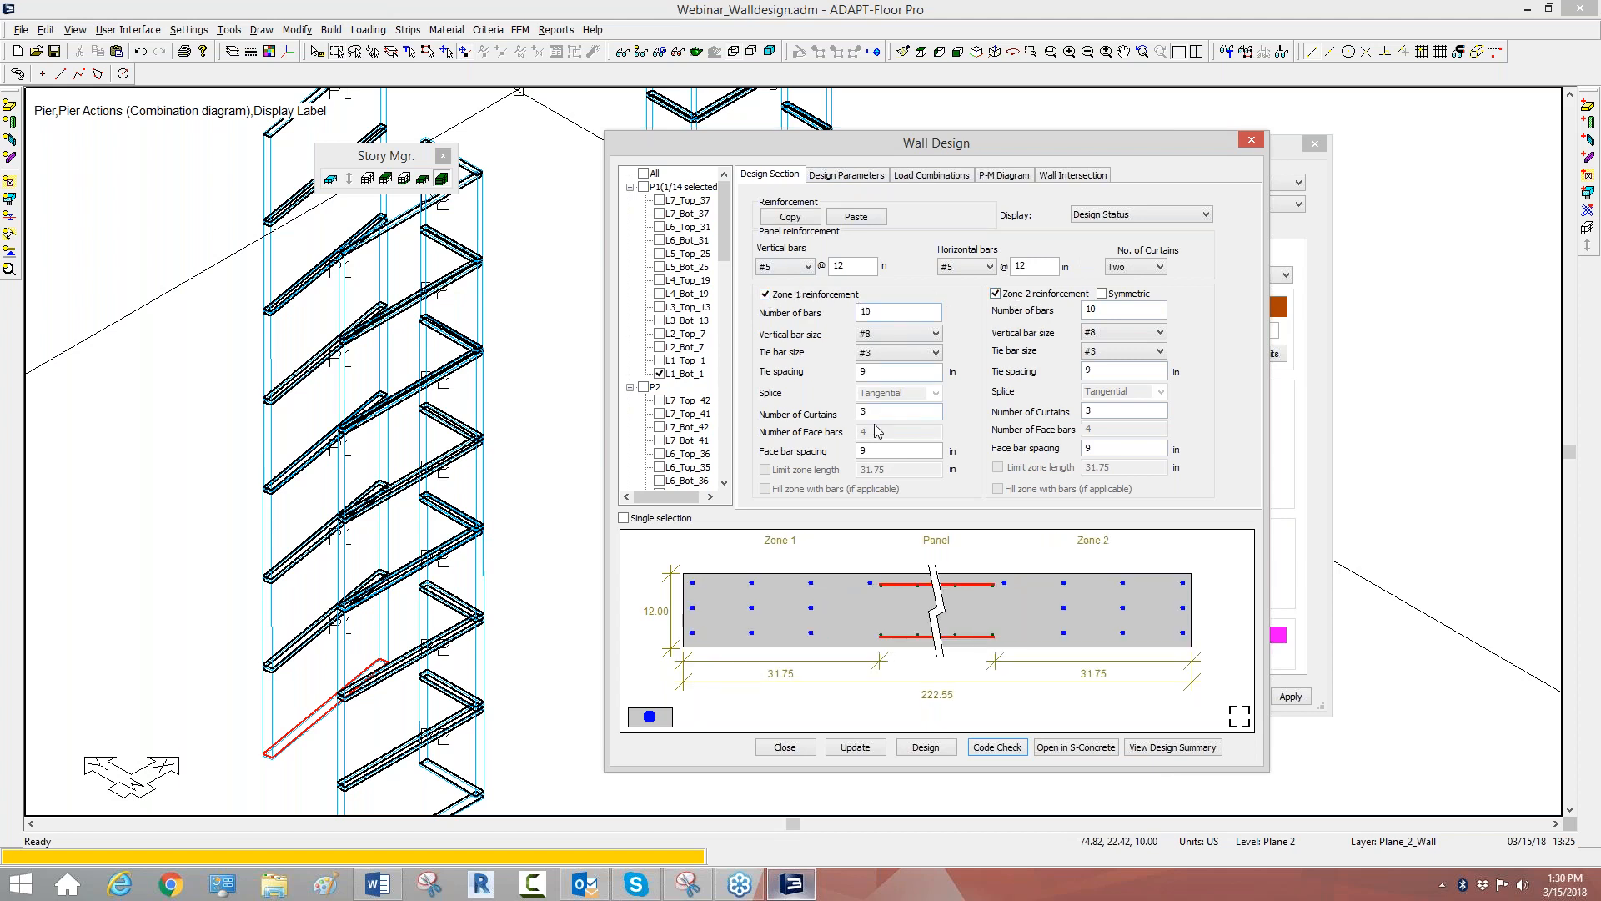
{"action": "double_click", "coordinate": [861, 412]}
{"action": "double_click", "coordinate": [878, 451]}
{"action": "left_click", "coordinate": [1336, 656]}
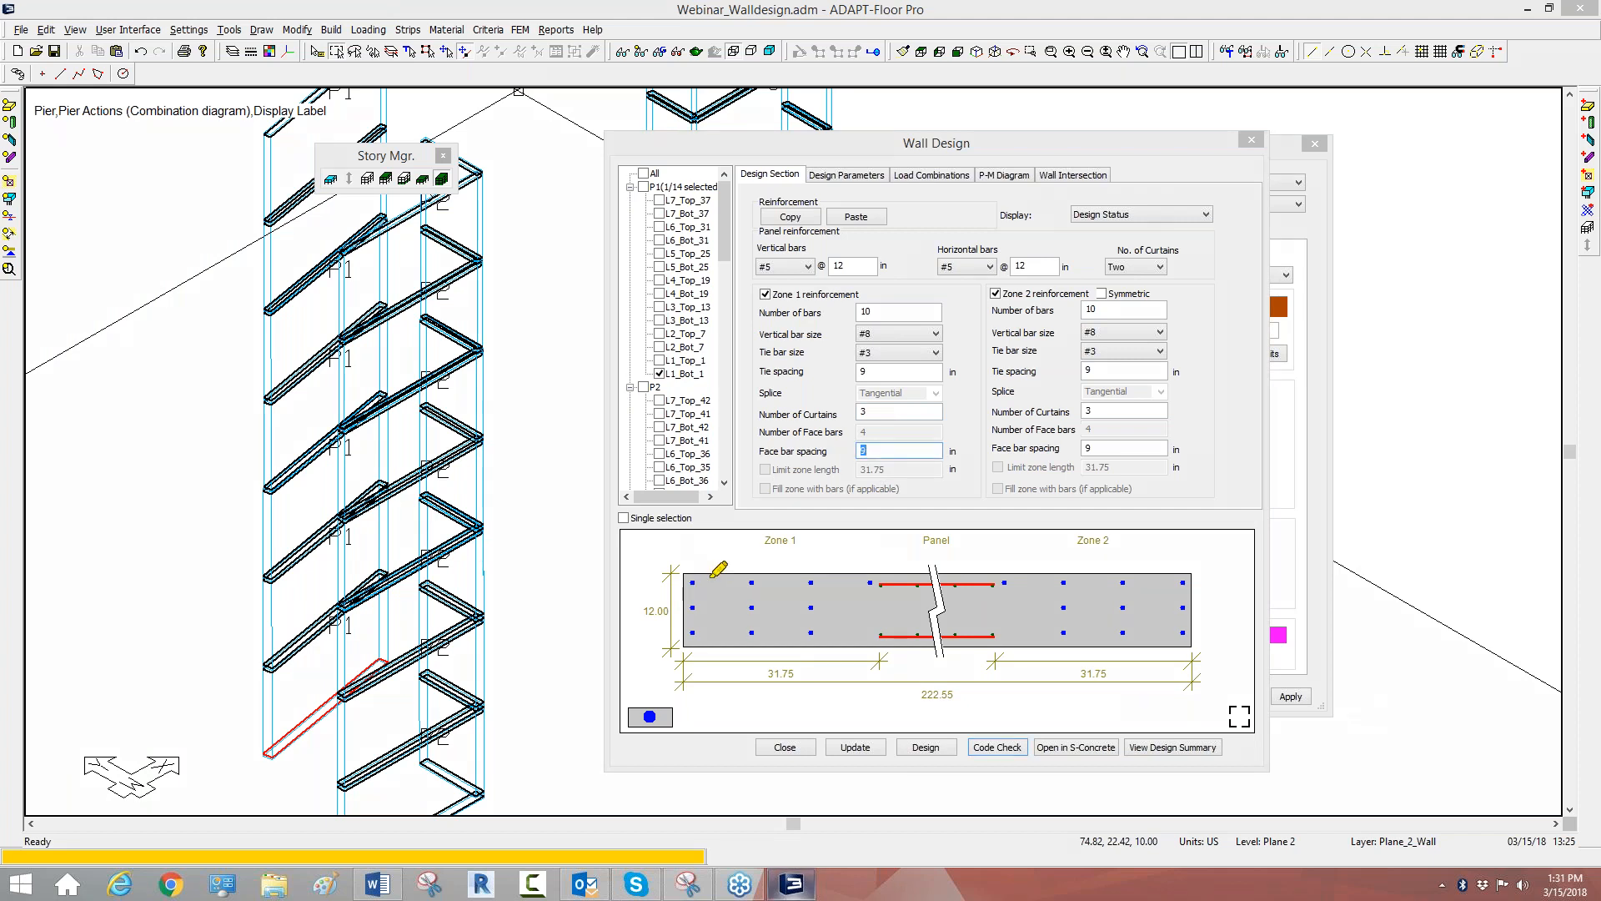
{"action": "left_click_drag", "start_coordinate": [696, 554], "coordinate": [695, 665]}
{"action": "left_click_drag", "start_coordinate": [742, 547], "coordinate": [753, 670]}
{"action": "left_click", "coordinate": [802, 562]}
{"action": "left_click_drag", "start_coordinate": [807, 591], "coordinate": [808, 679]}
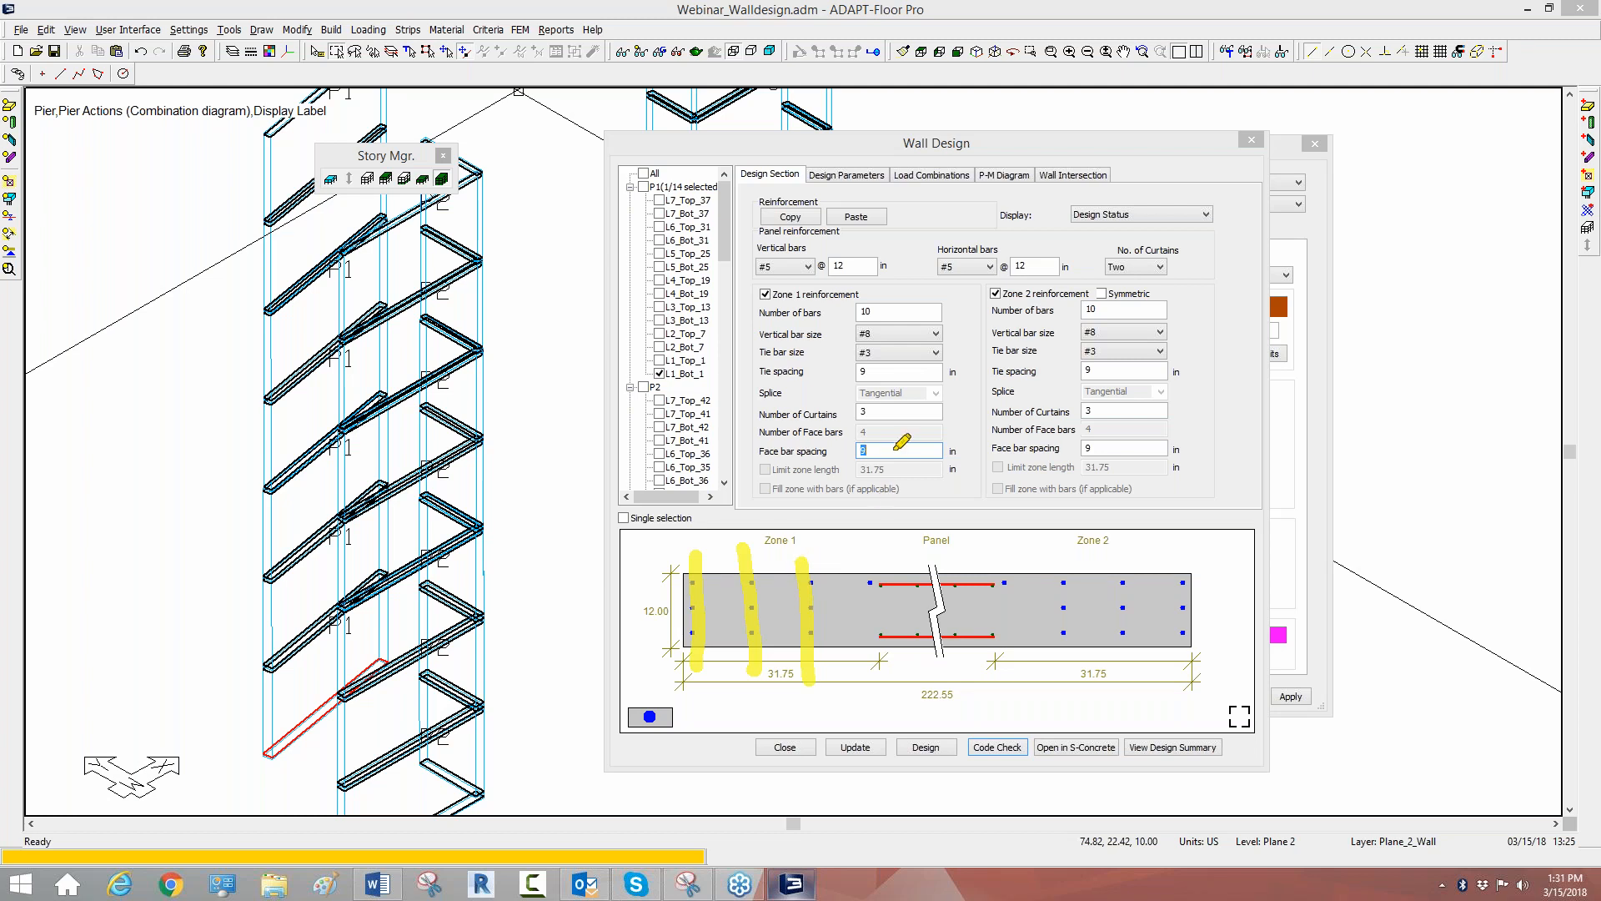
Set the reinforcement cover to 2 in in the design parameters and display the section's reinforcement layout.
{"action": "left_click", "coordinate": [876, 178]}
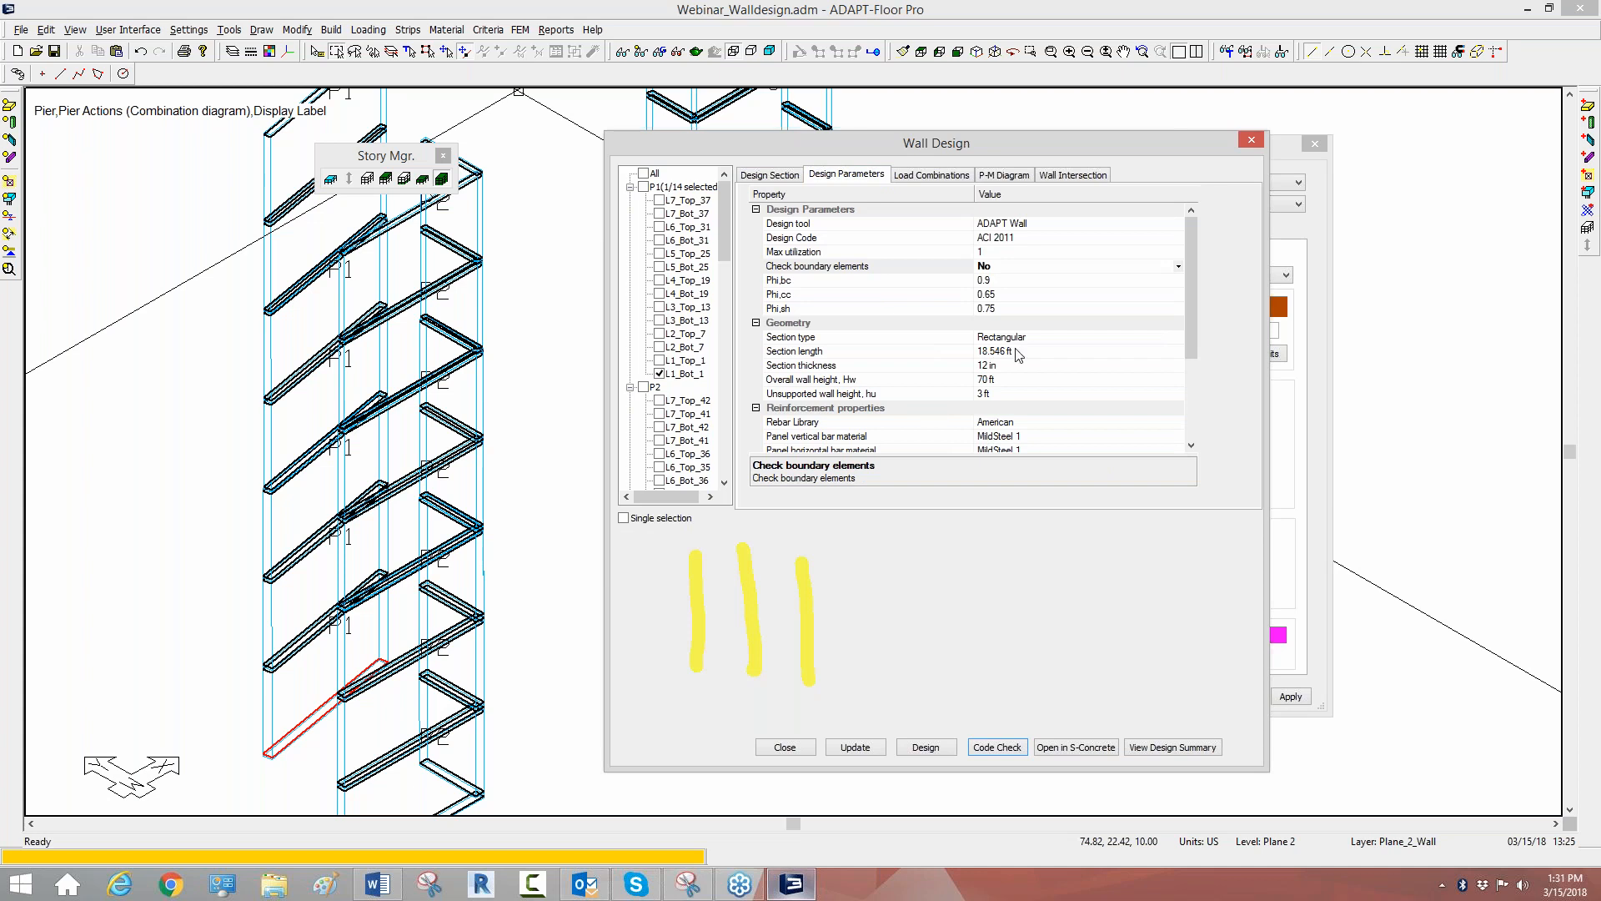
{"action": "left_click_drag", "start_coordinate": [1190, 306], "coordinate": [1182, 374]}
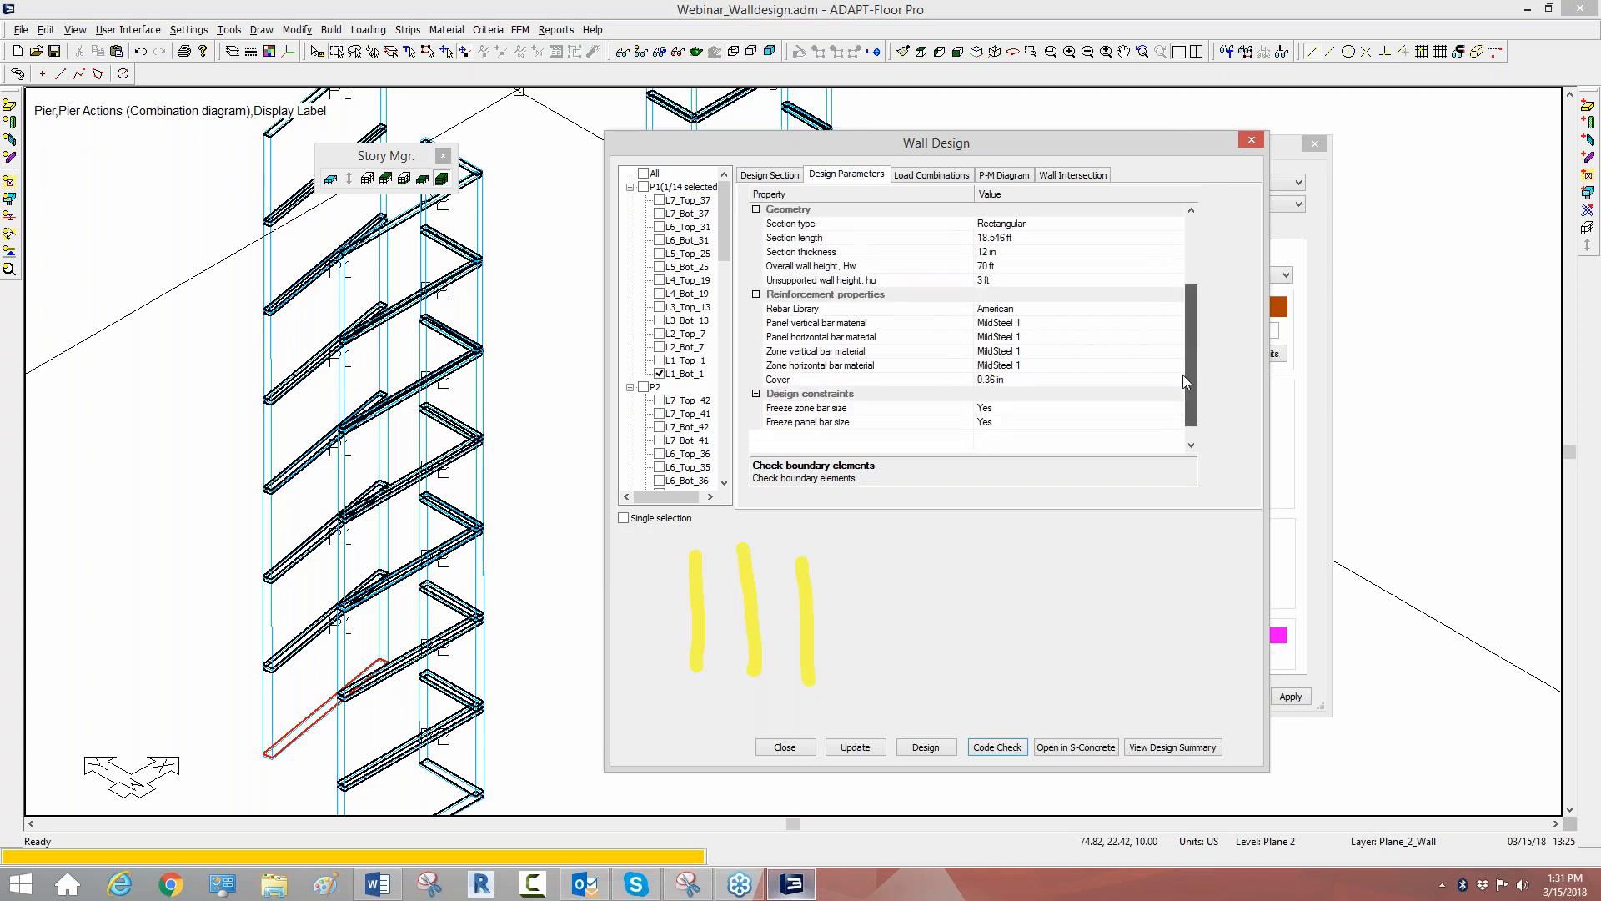
{"action": "left_click", "coordinate": [988, 381]}
{"action": "type", "text": "1"}
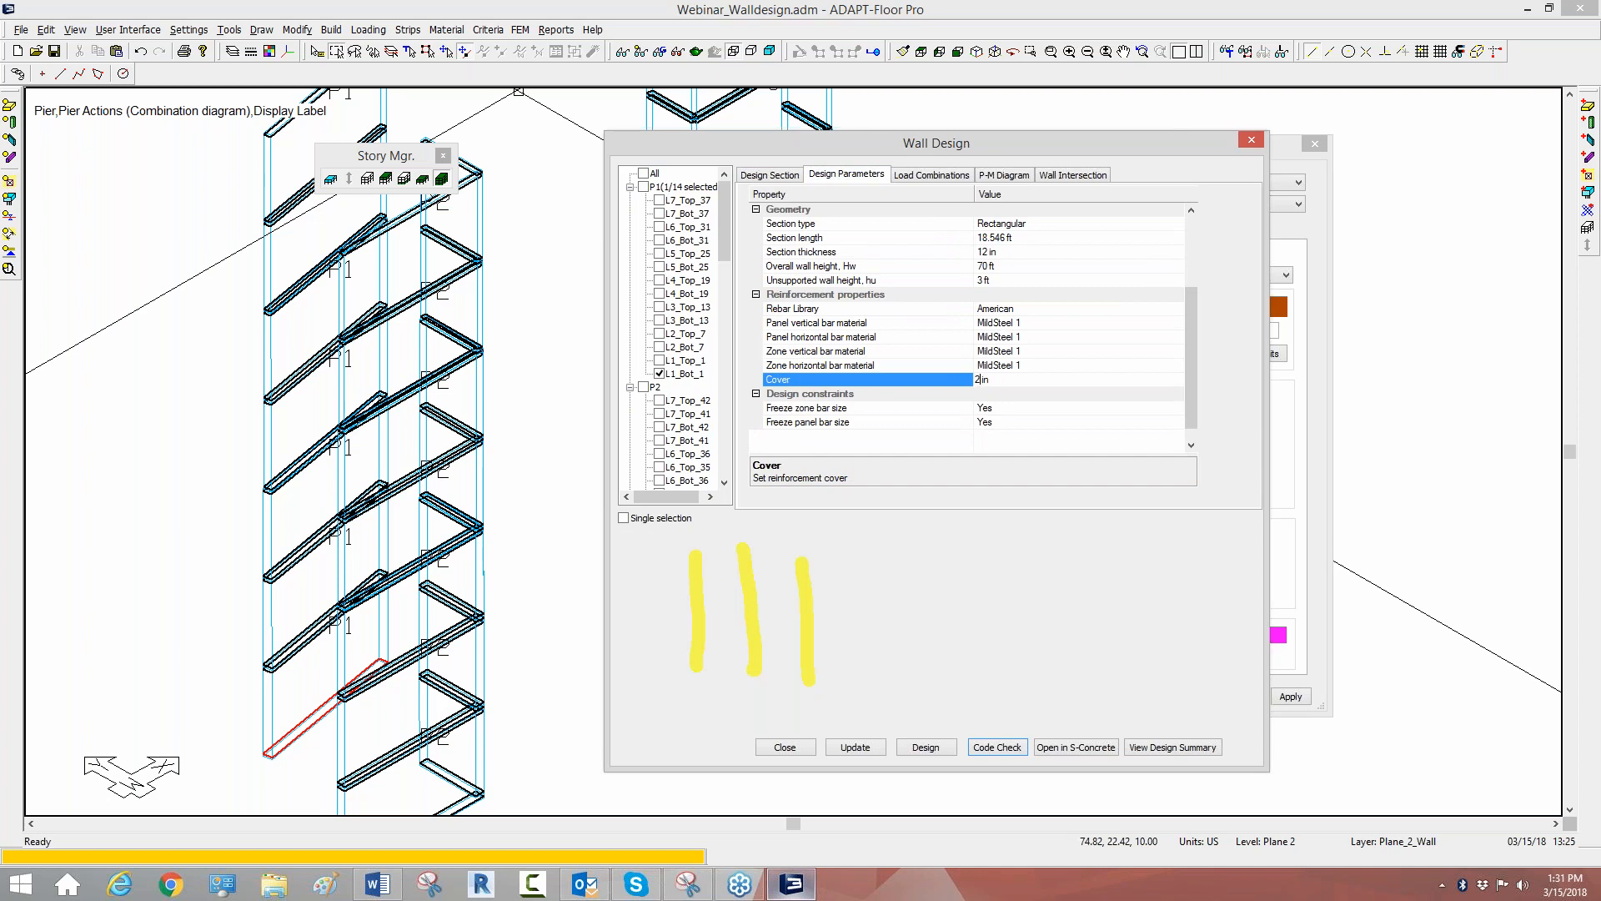
{"action": "left_click", "coordinate": [1020, 366]}
{"action": "left_click", "coordinate": [782, 177]}
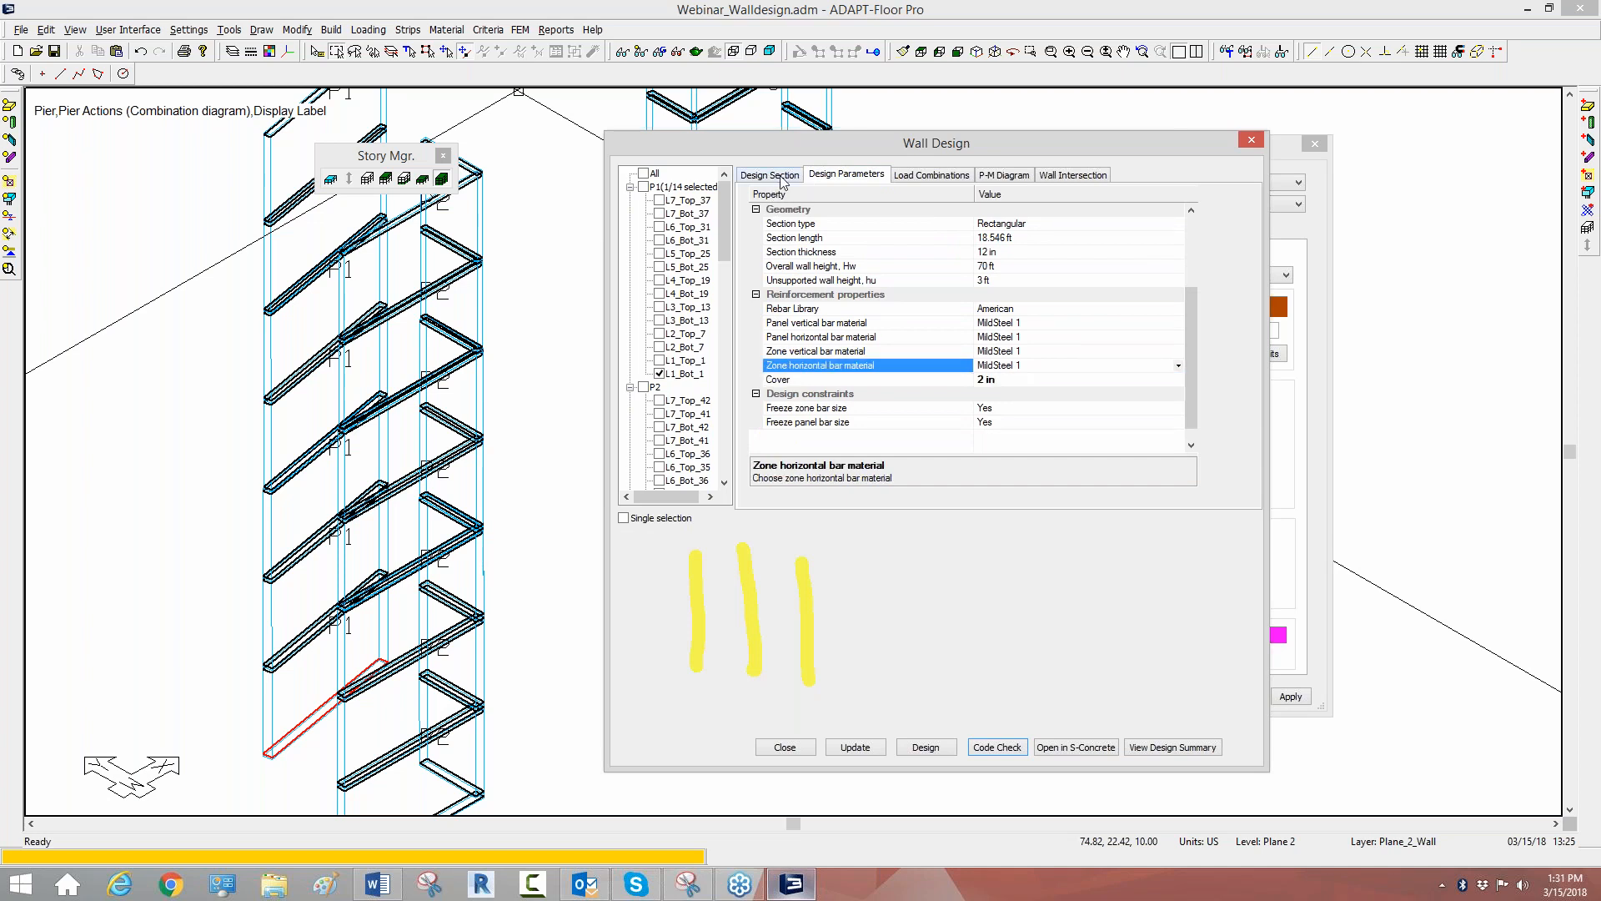
{"action": "left_click", "coordinate": [785, 177]}
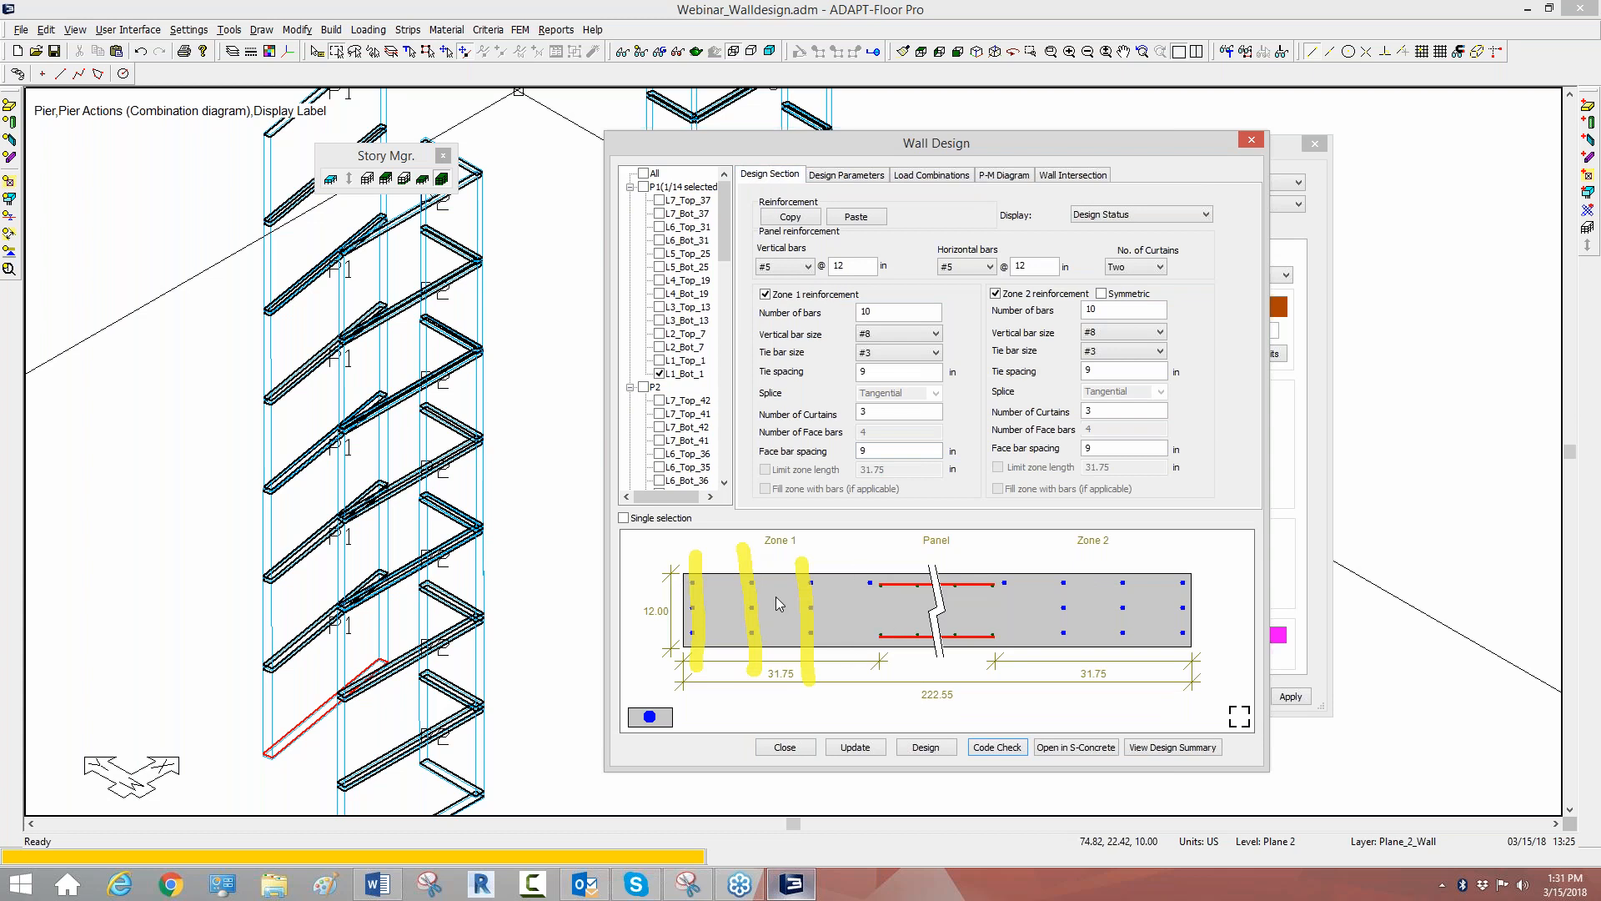
Choose S-CONCRETE as the section's design tool in the design parameters and return to the design section view.
{"action": "left_click", "coordinate": [852, 175]}
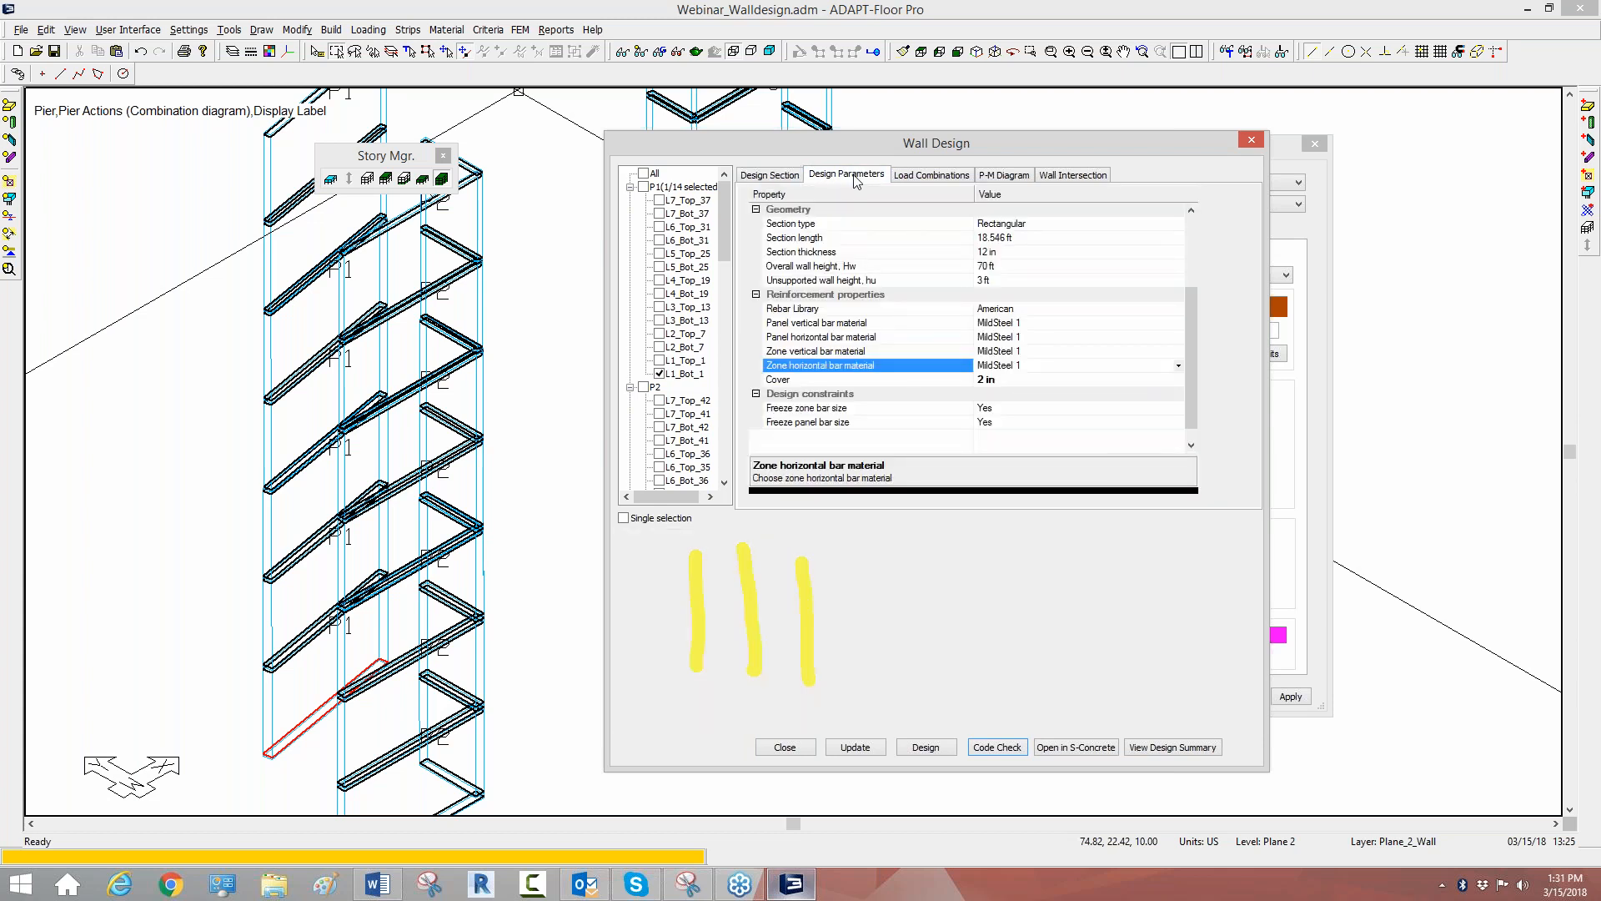
{"action": "left_click_drag", "start_coordinate": [1191, 320], "coordinate": [1181, 246]}
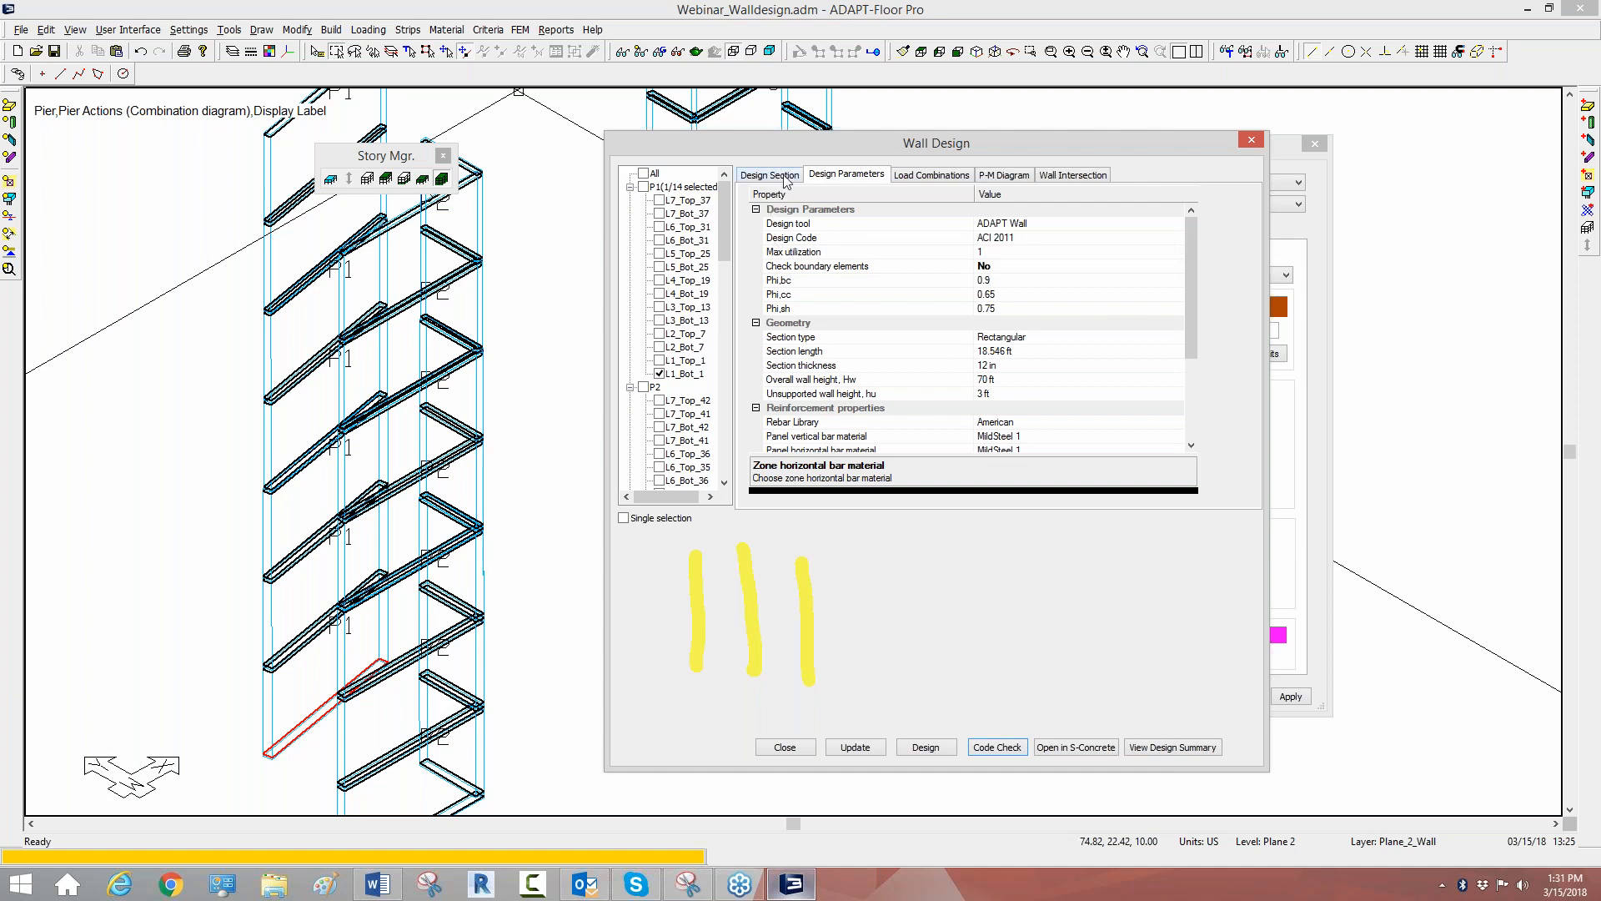
{"action": "left_click", "coordinate": [1327, 673]}
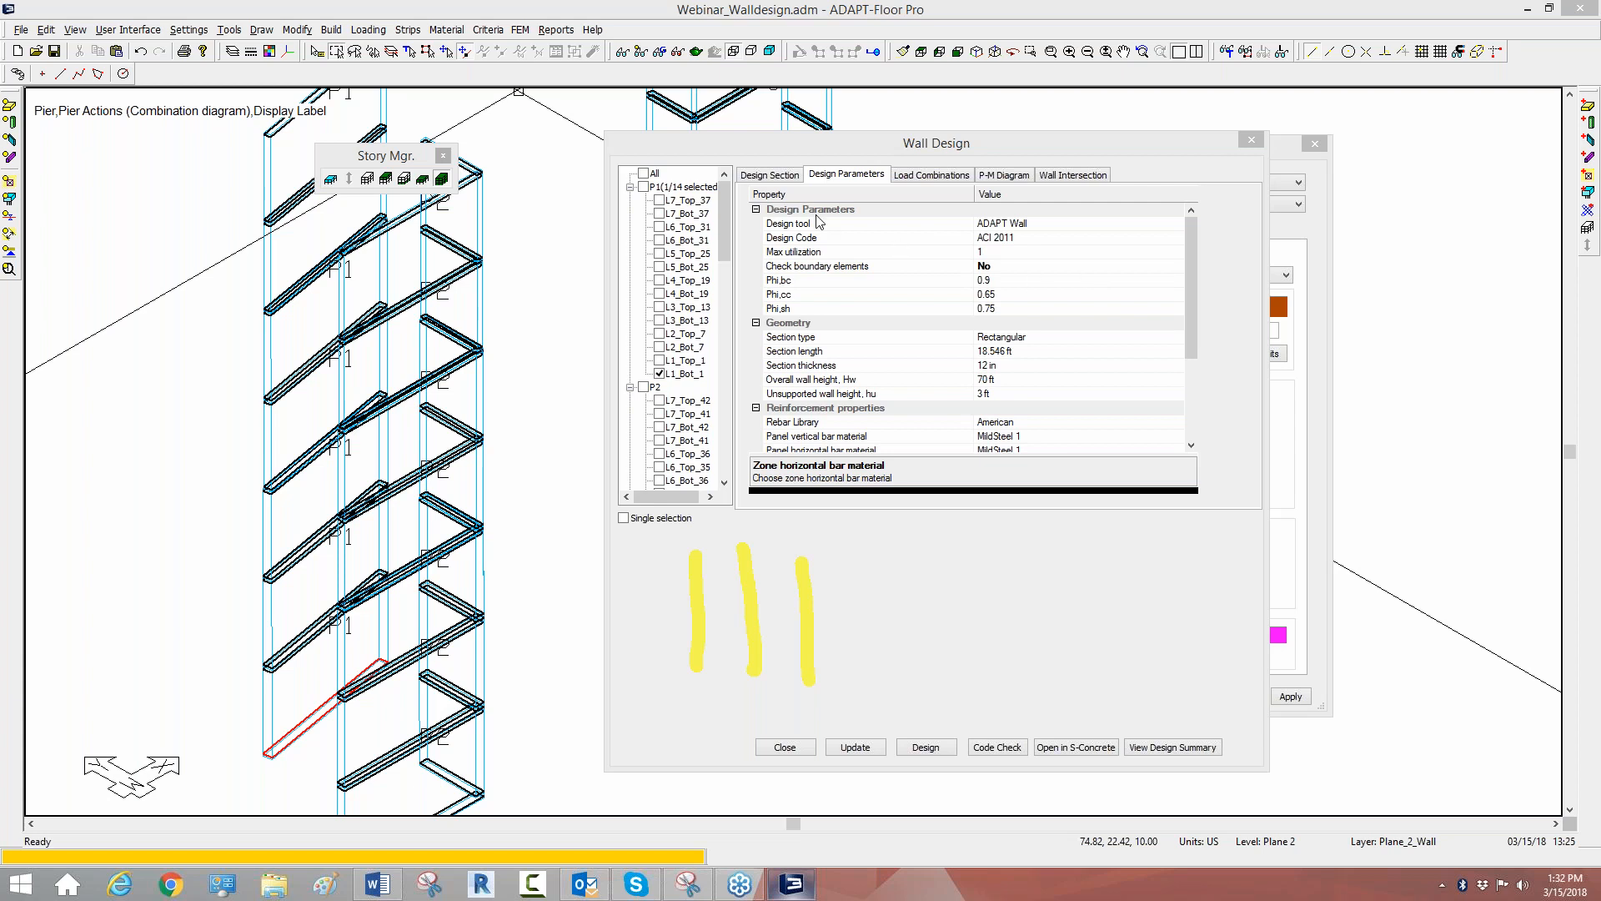
{"action": "left_click", "coordinate": [999, 224]}
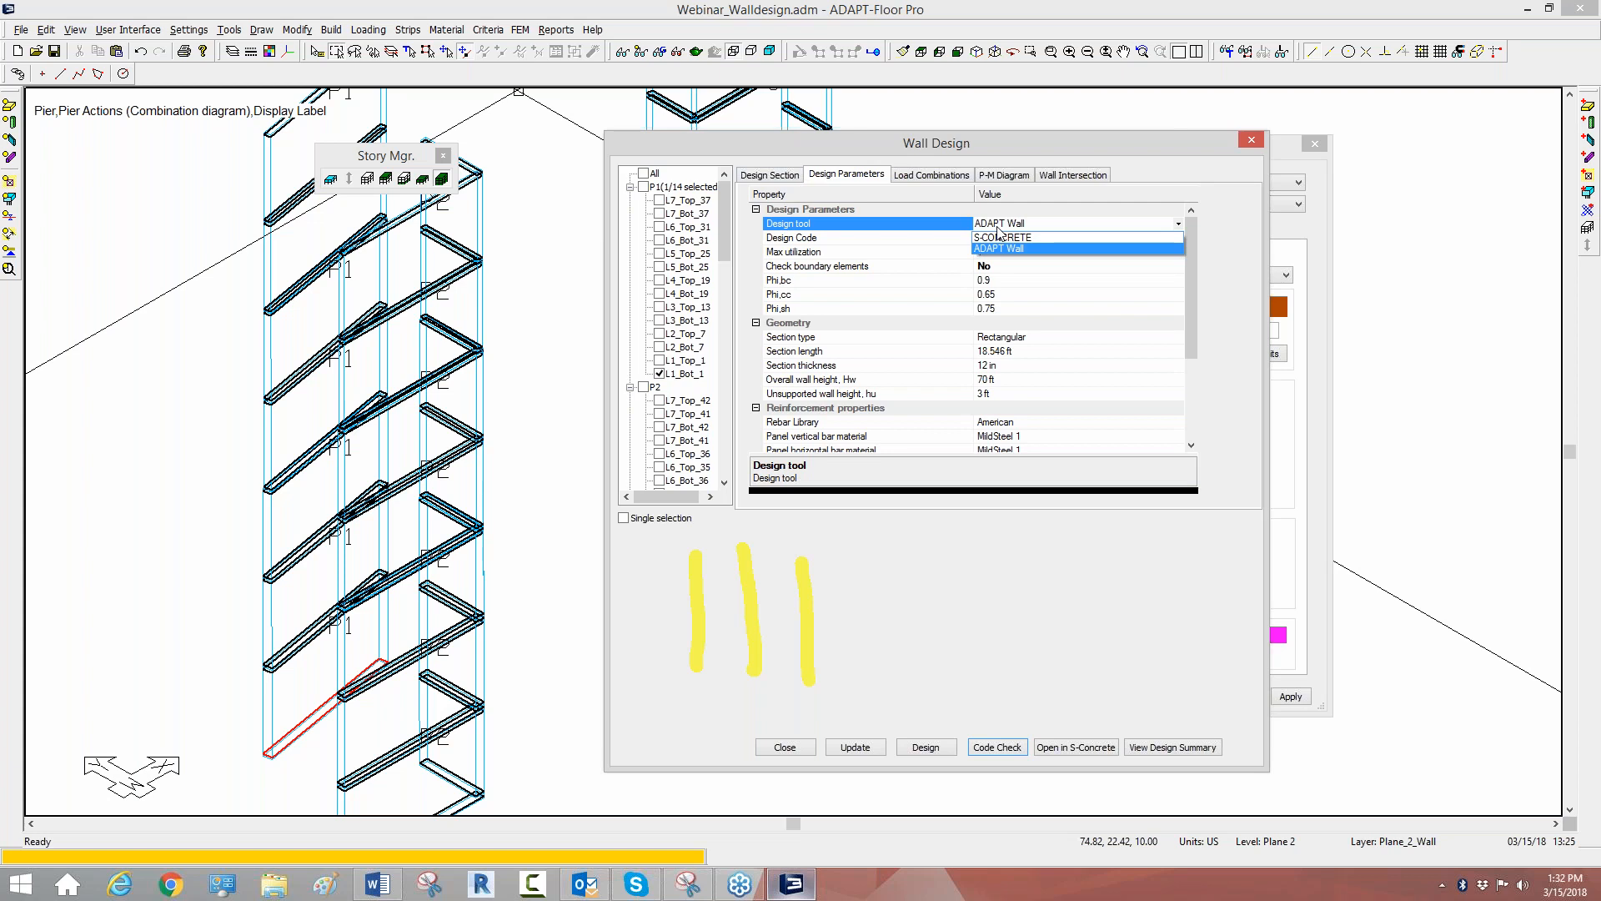
{"action": "left_click", "coordinate": [1000, 234]}
{"action": "left_click", "coordinate": [785, 177]}
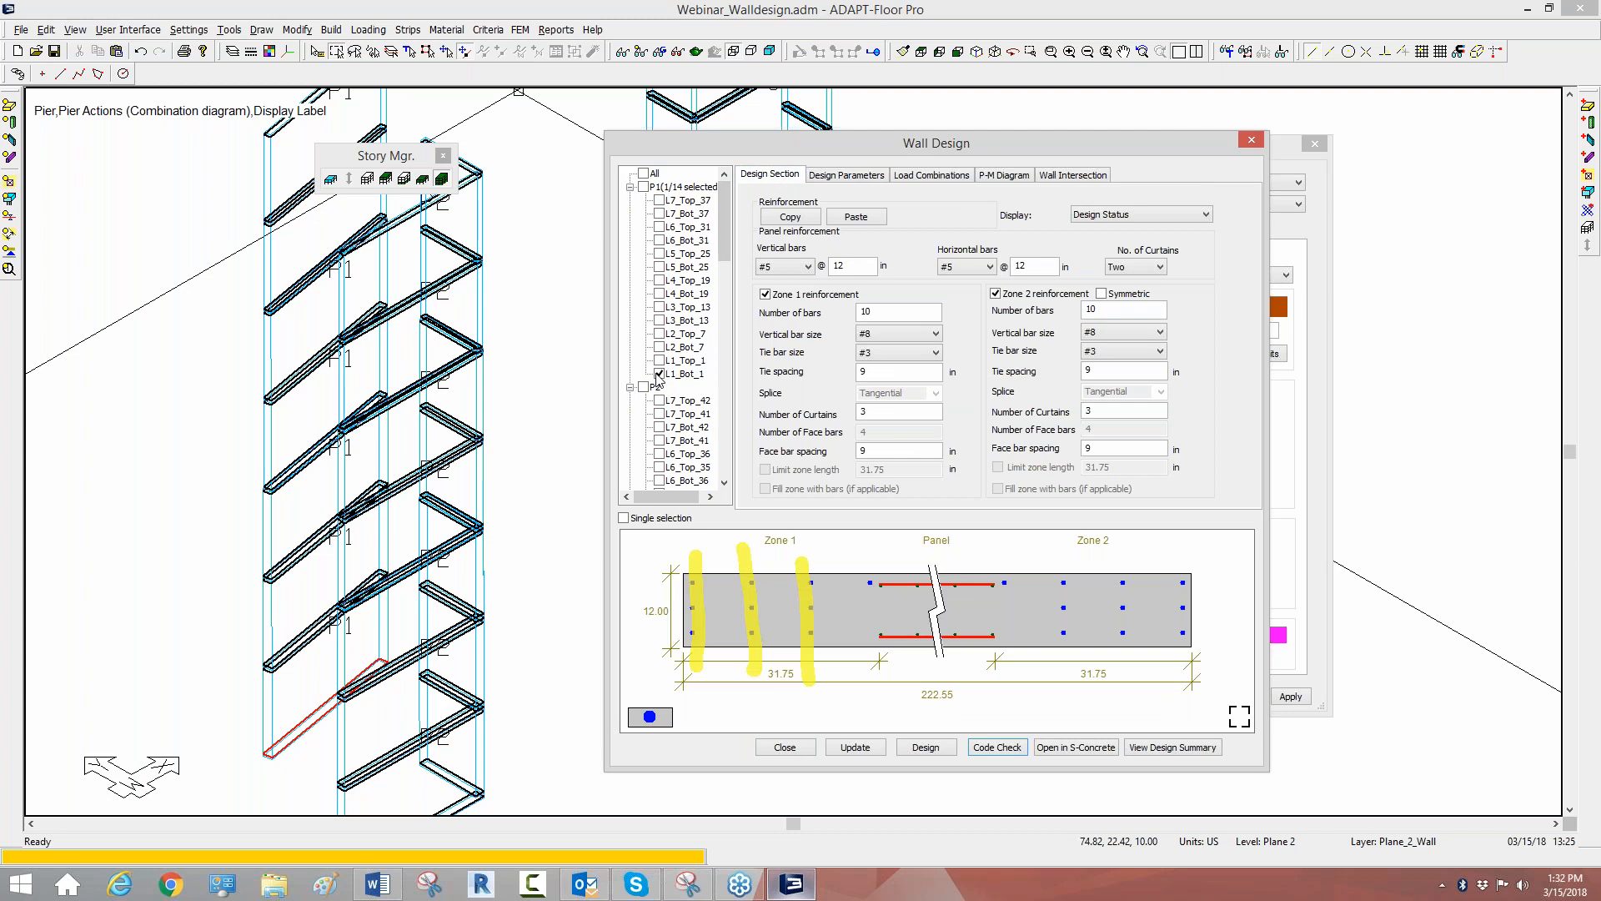
Clear section L1_Bot_1 of pier P1 and close the Wall Design window.
{"action": "left_click", "coordinate": [659, 374]}
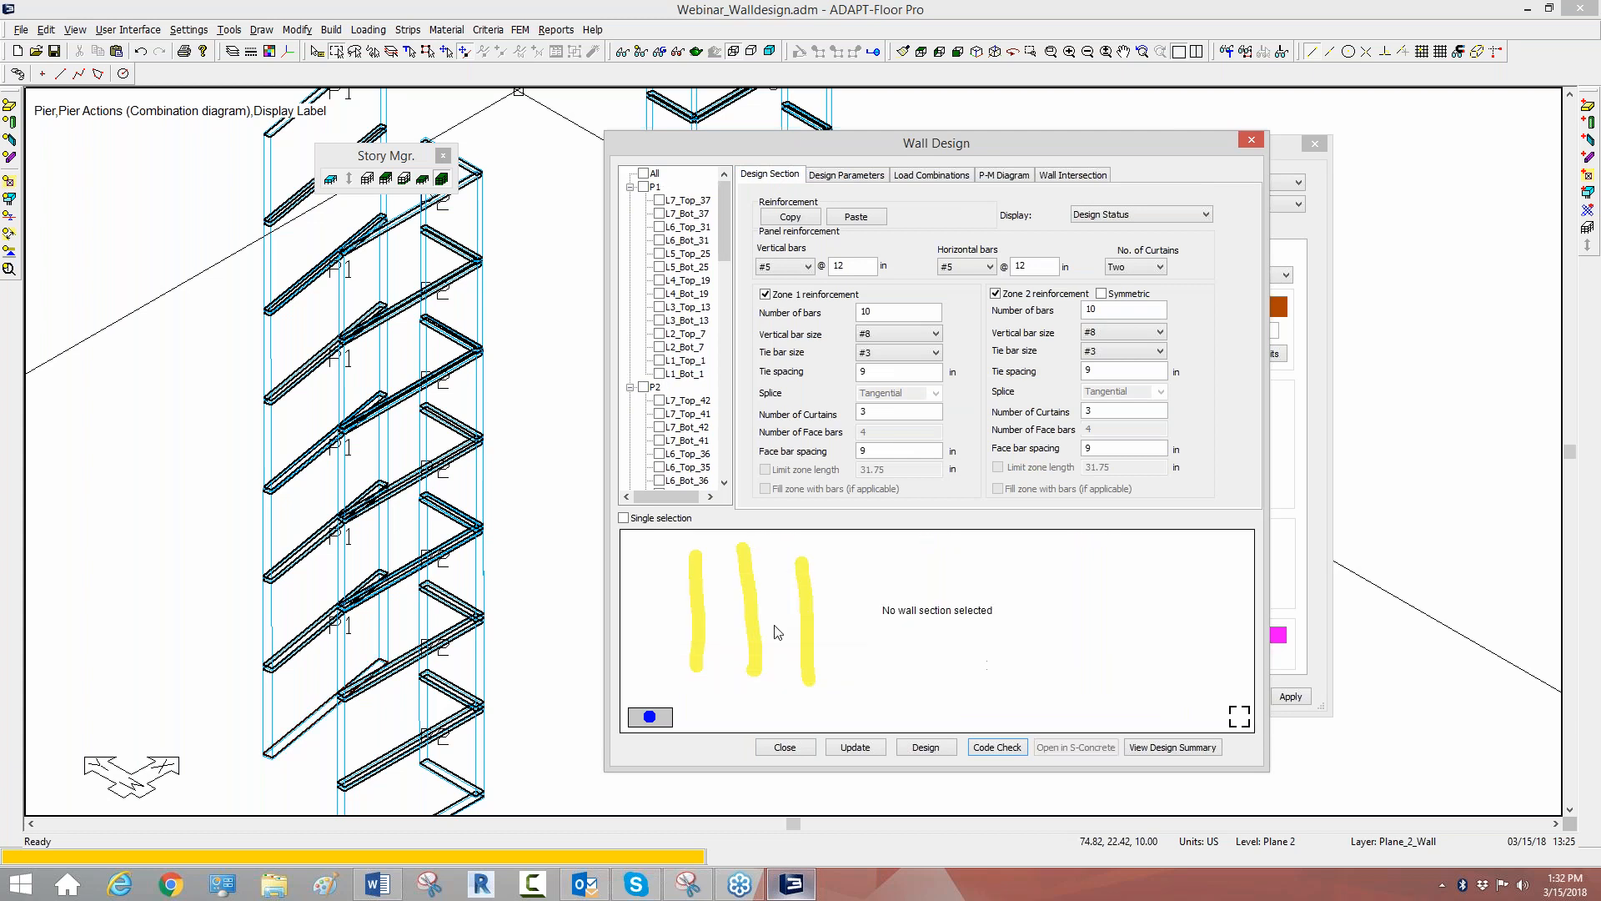
{"action": "left_click", "coordinate": [785, 747]}
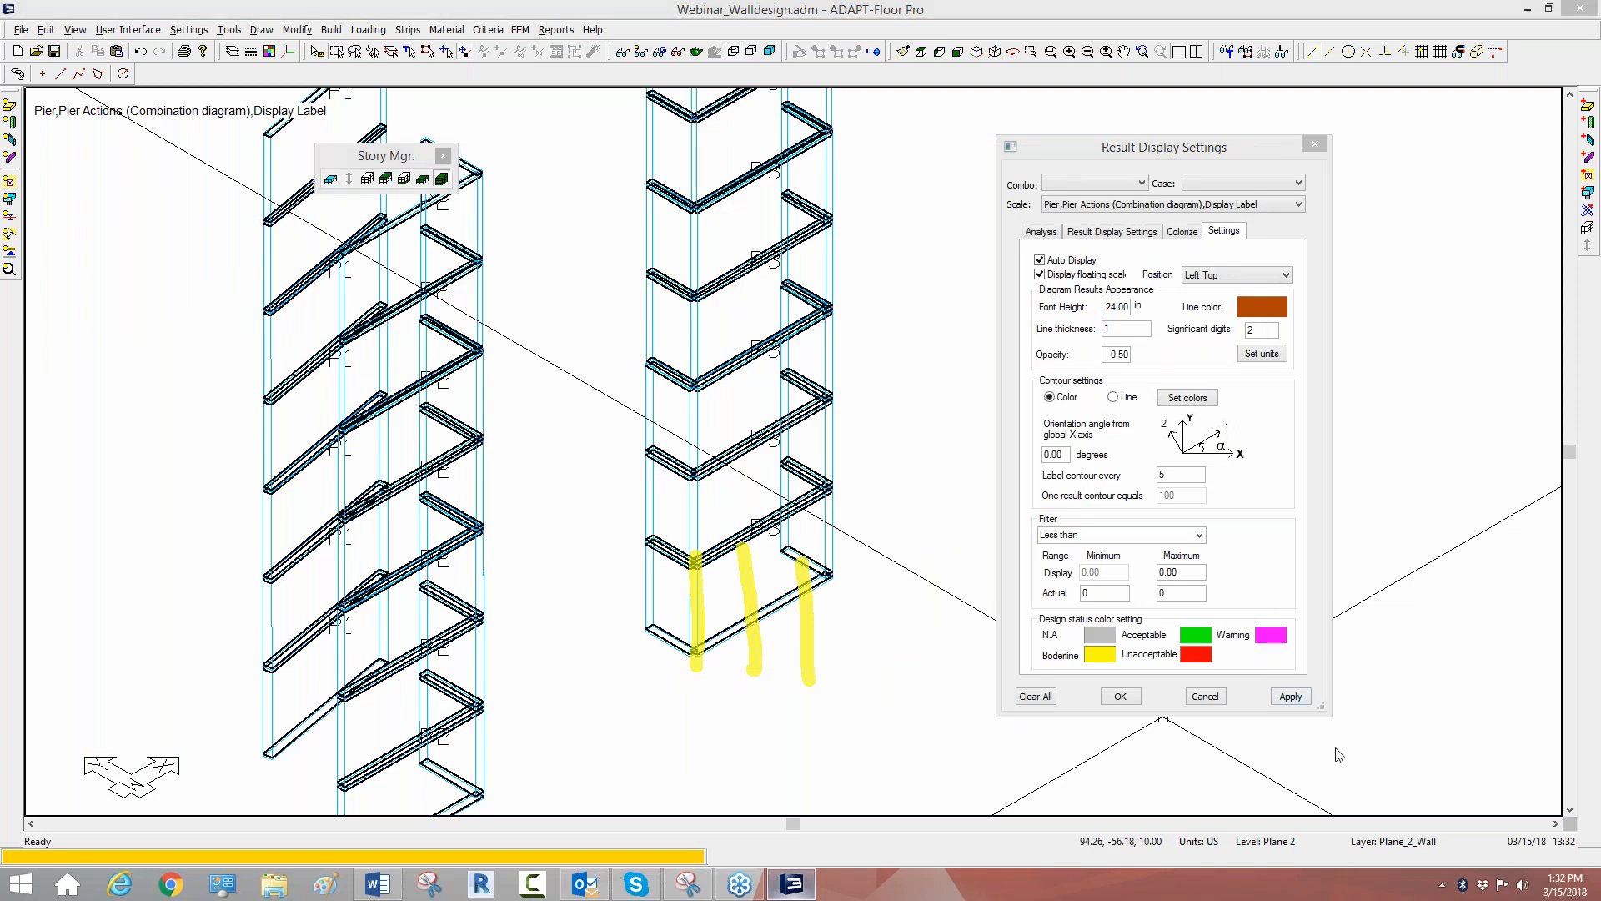
Save the wall design model, minimize its window and launch S-CONCRETE from the desktop.
{"action": "left_click", "coordinate": [55, 52]}
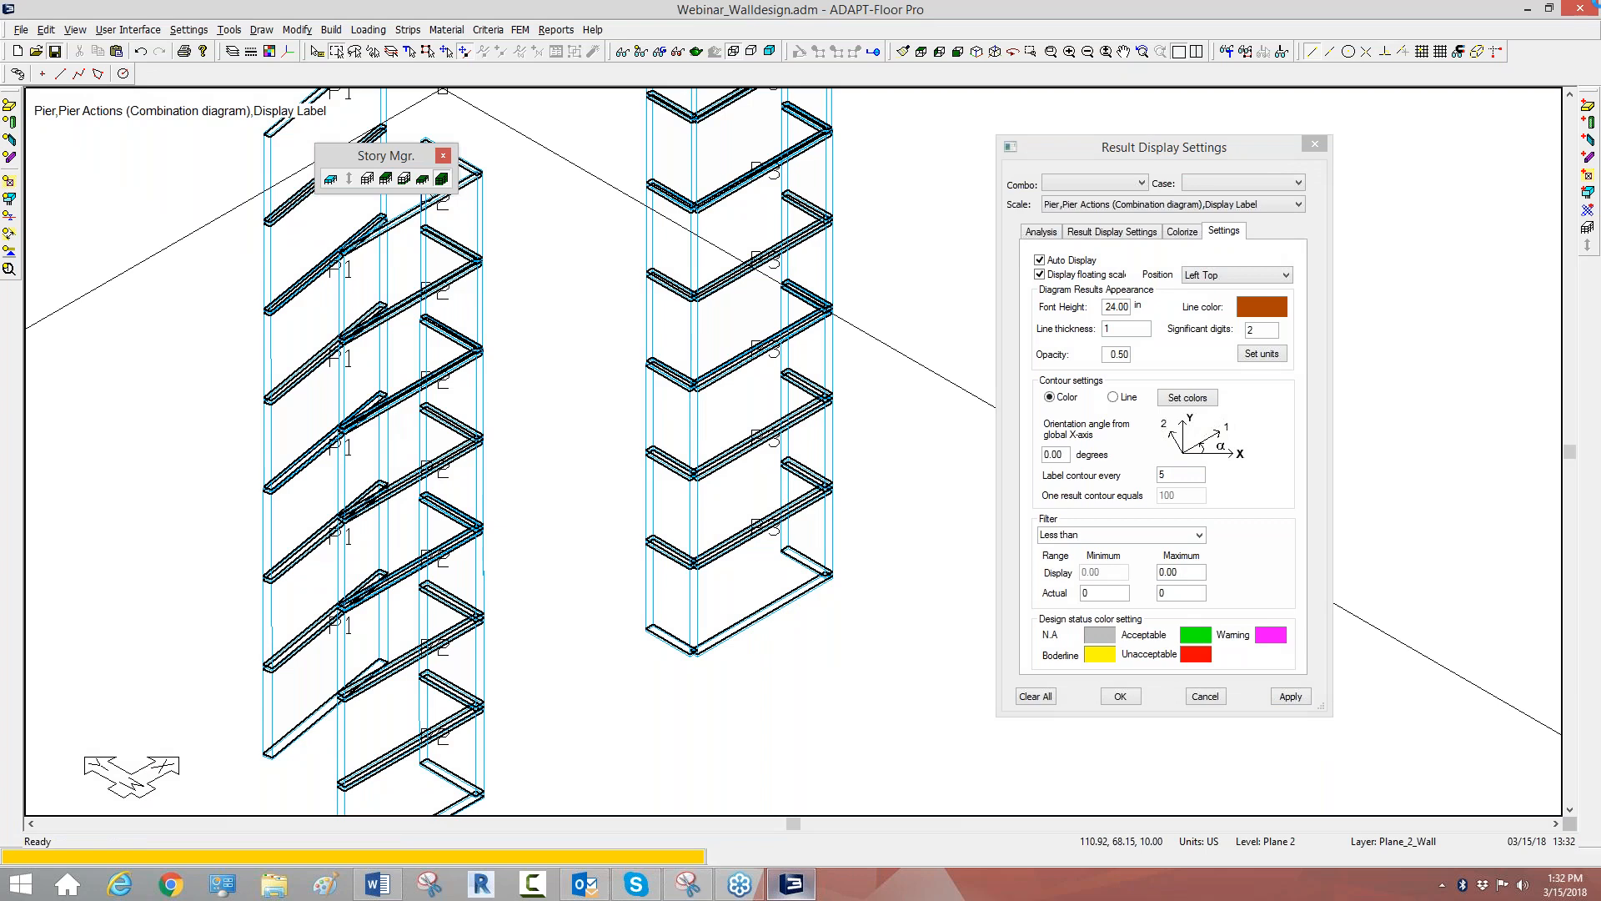
{"action": "left_click", "coordinate": [1528, 9]}
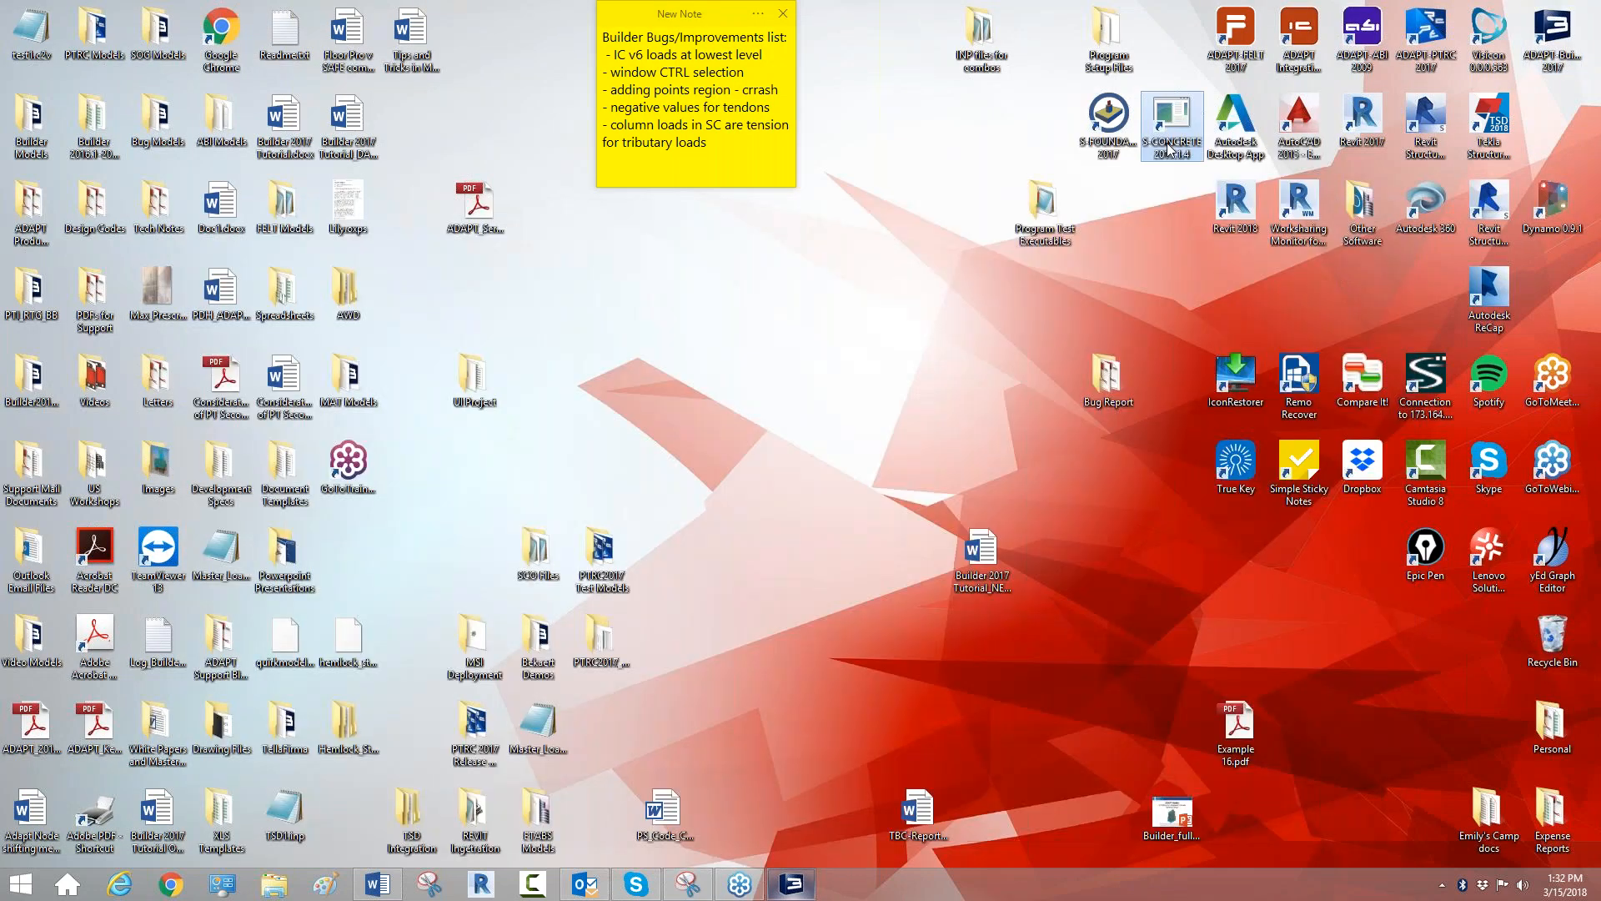
{"action": "double_click", "coordinate": [1168, 149]}
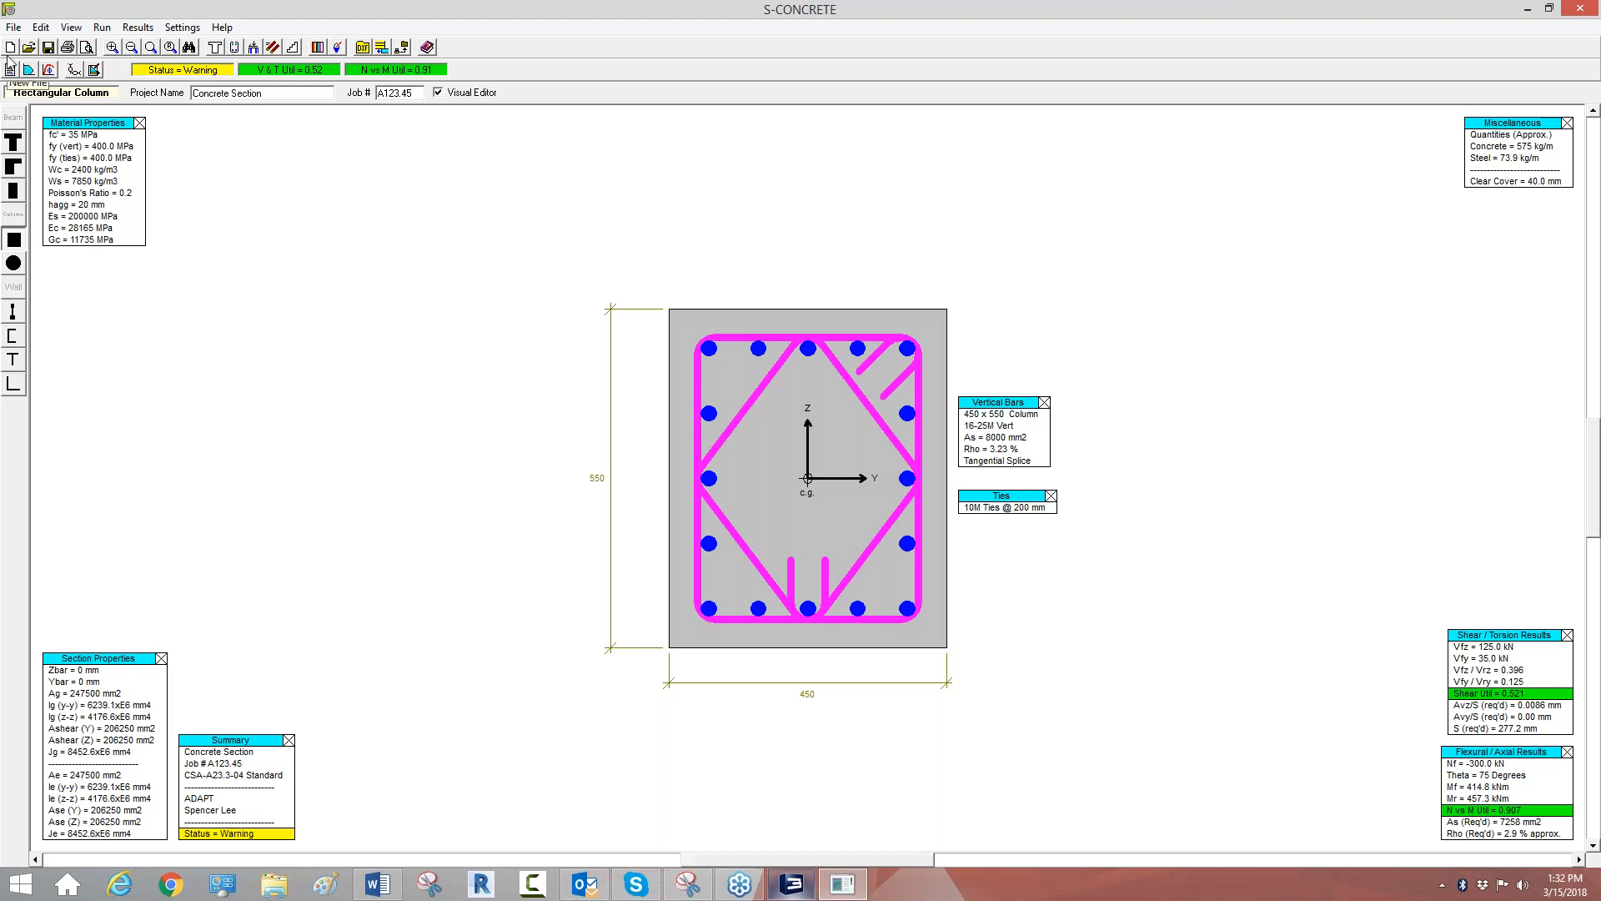
Display the default C-shape wall section, then switch the section type to I-shape wall.
{"action": "left_click", "coordinate": [12, 336]}
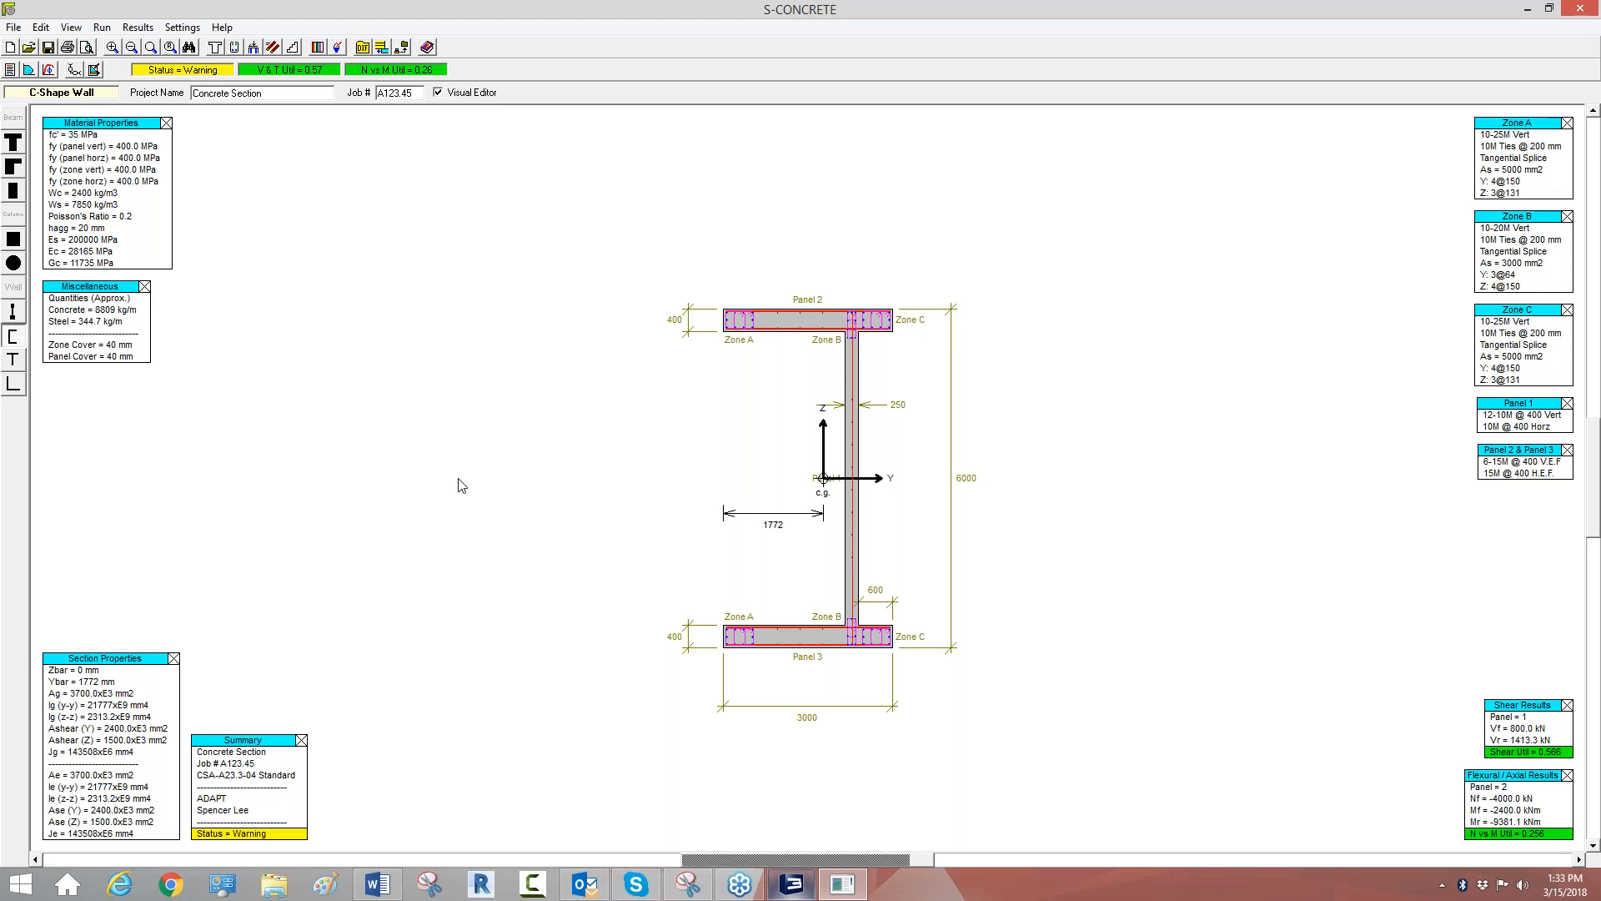
{"action": "left_click", "coordinate": [13, 312]}
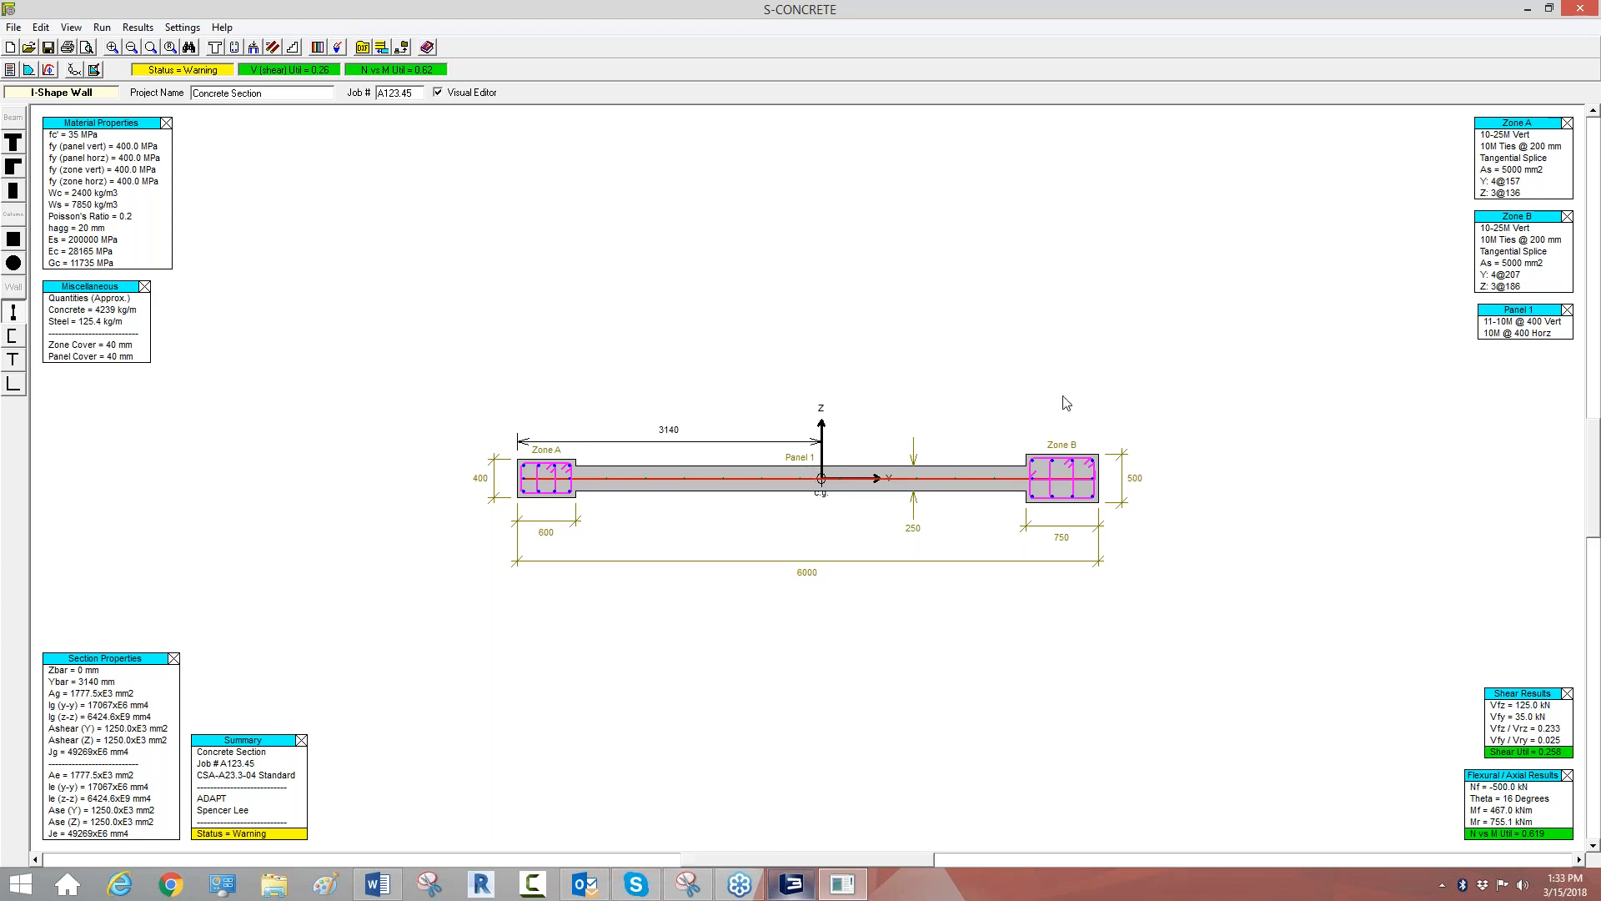
In the I-shape wall's section properties, set the design code to ACI 2008 and the seismic design category to D,E,F.
{"action": "left_click", "coordinate": [41, 27]}
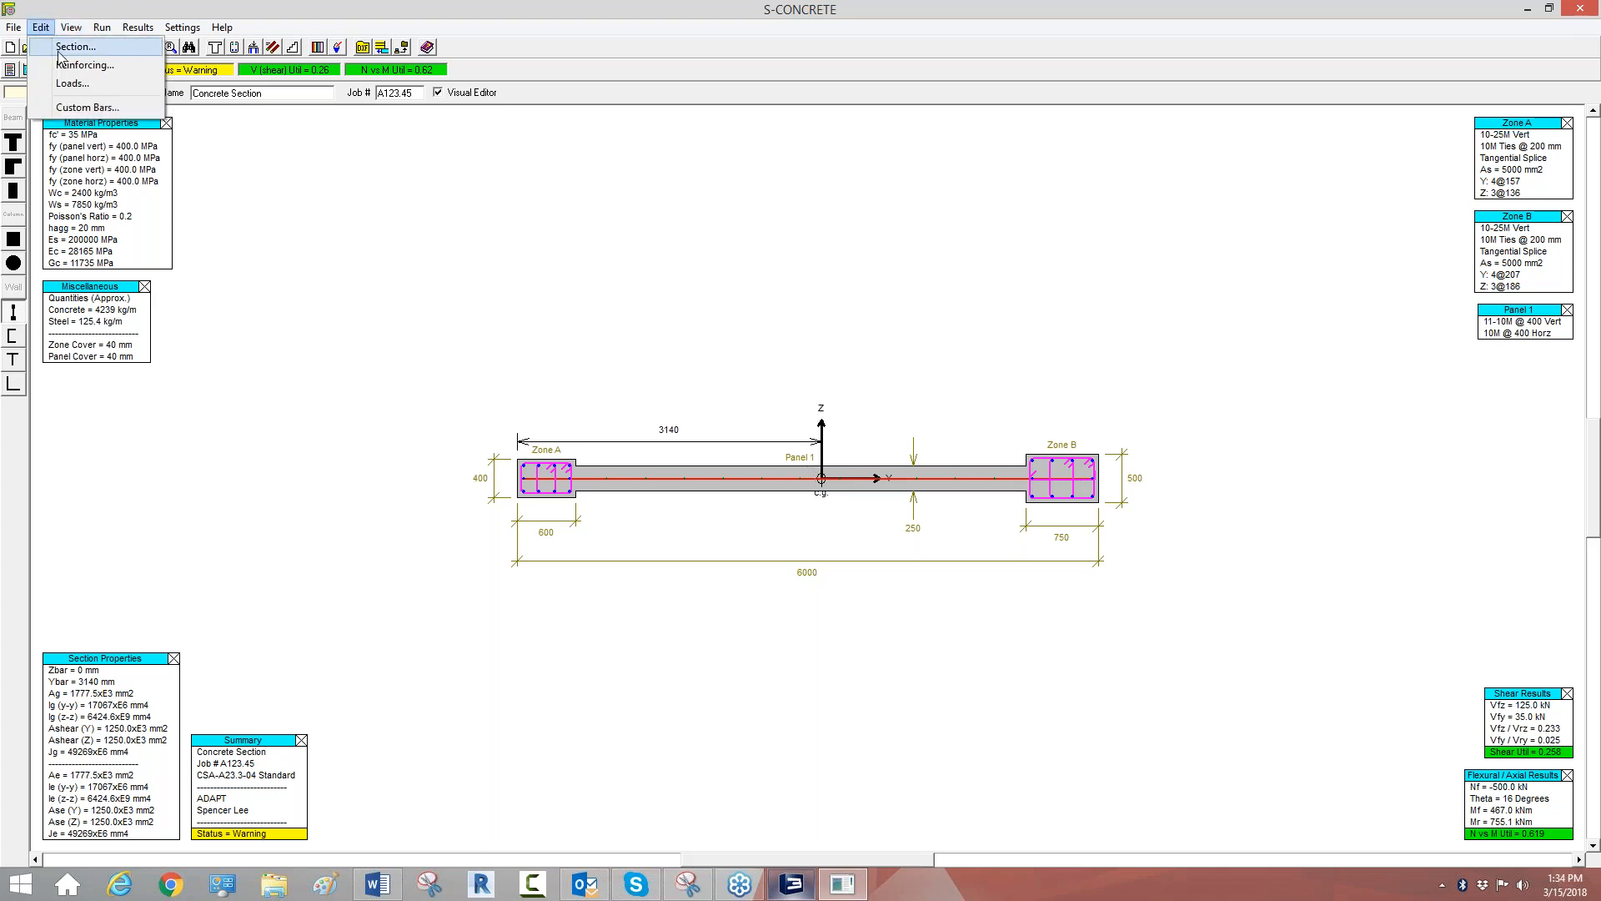
{"action": "left_click", "coordinate": [57, 43]}
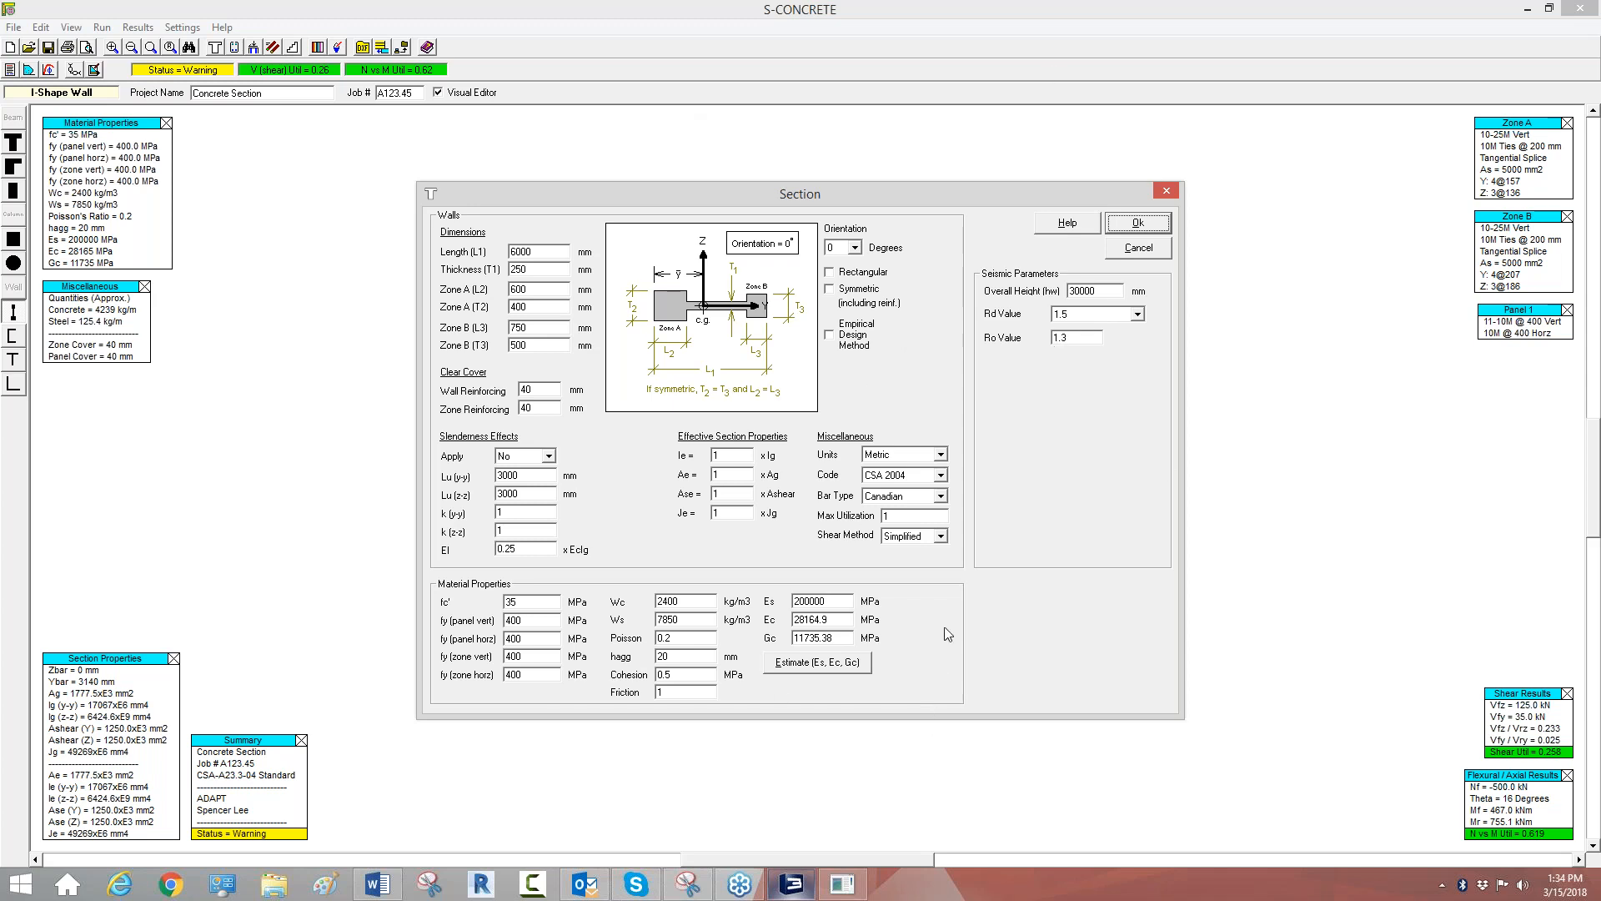
{"action": "left_click", "coordinate": [940, 475]}
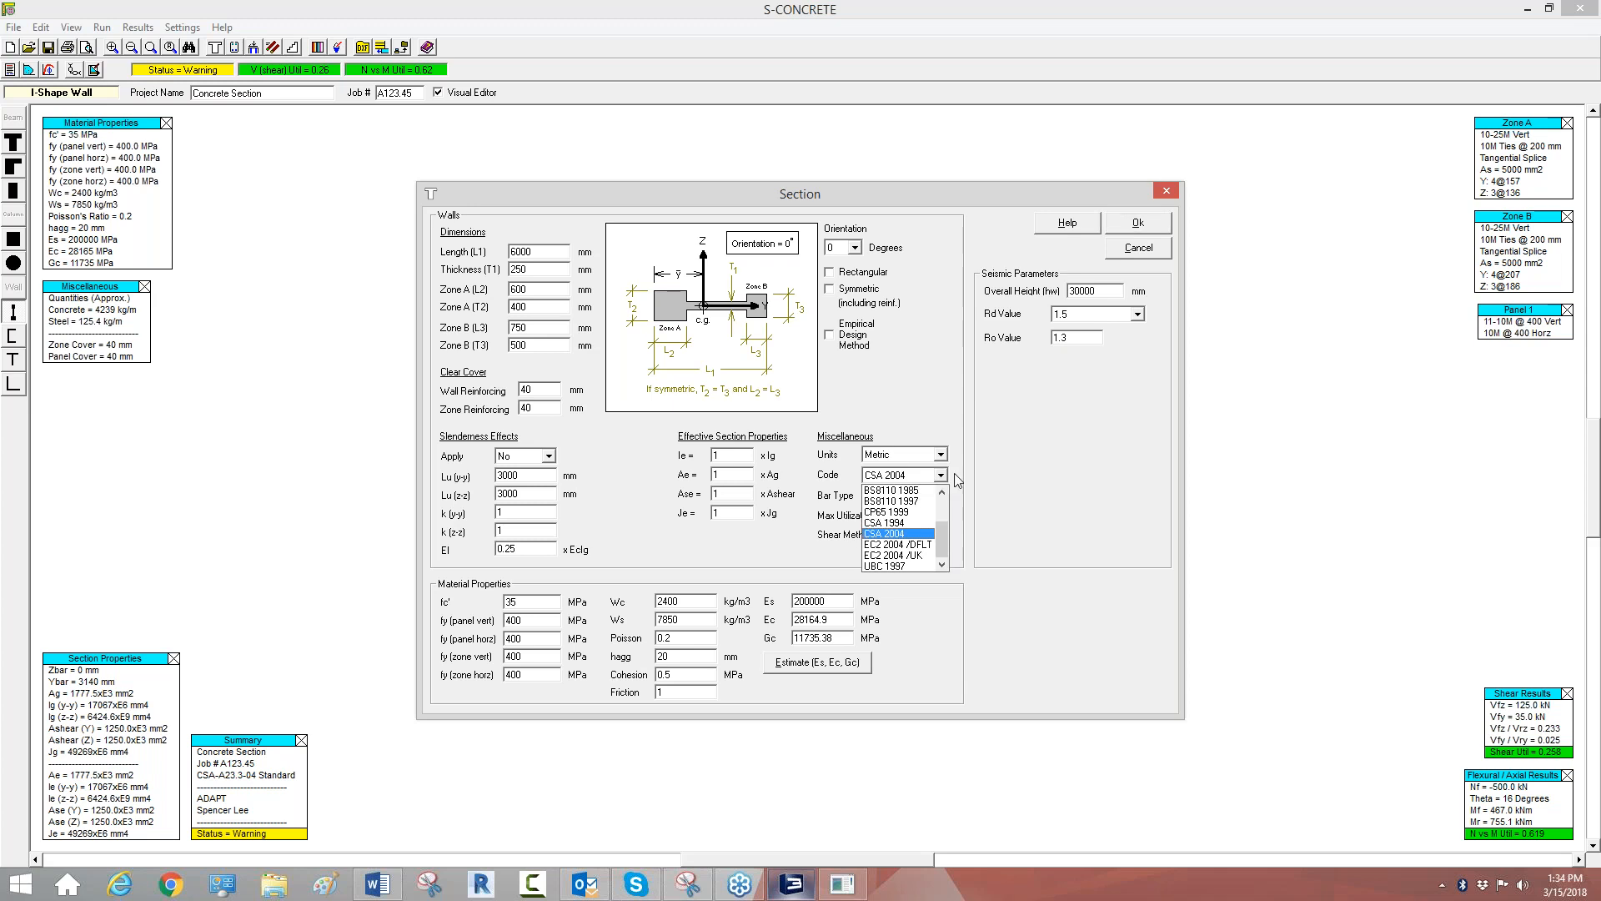
{"action": "left_click", "coordinate": [942, 491]}
{"action": "left_click", "coordinate": [942, 491]}
{"action": "left_click", "coordinate": [942, 492]}
{"action": "left_click", "coordinate": [942, 491]}
{"action": "left_click", "coordinate": [941, 492]}
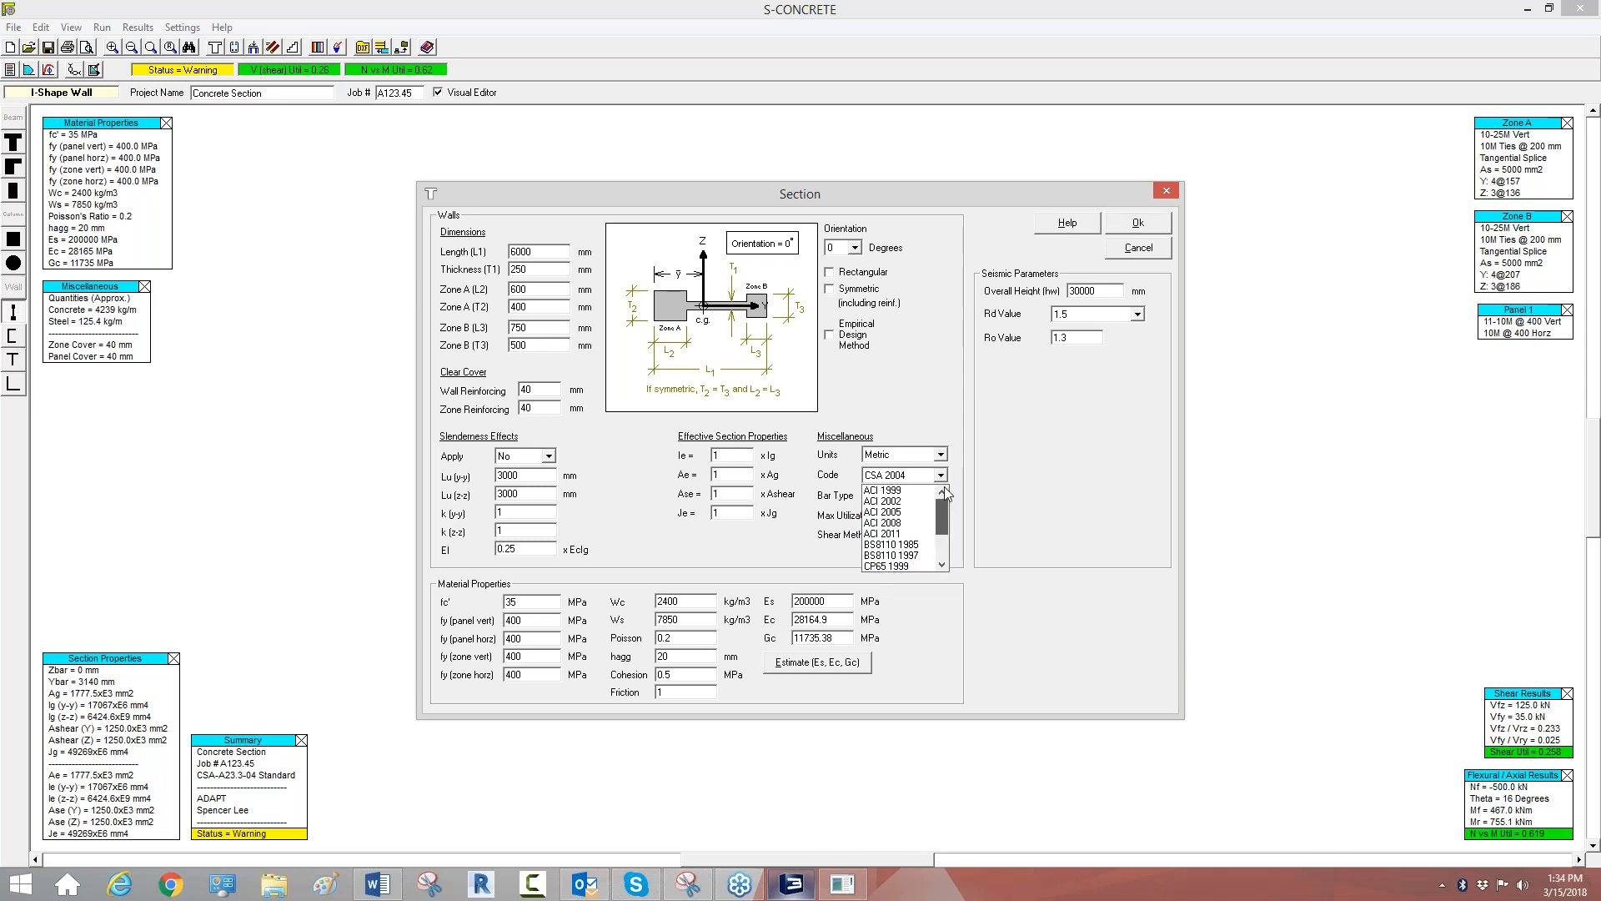
{"action": "left_click", "coordinate": [884, 523]}
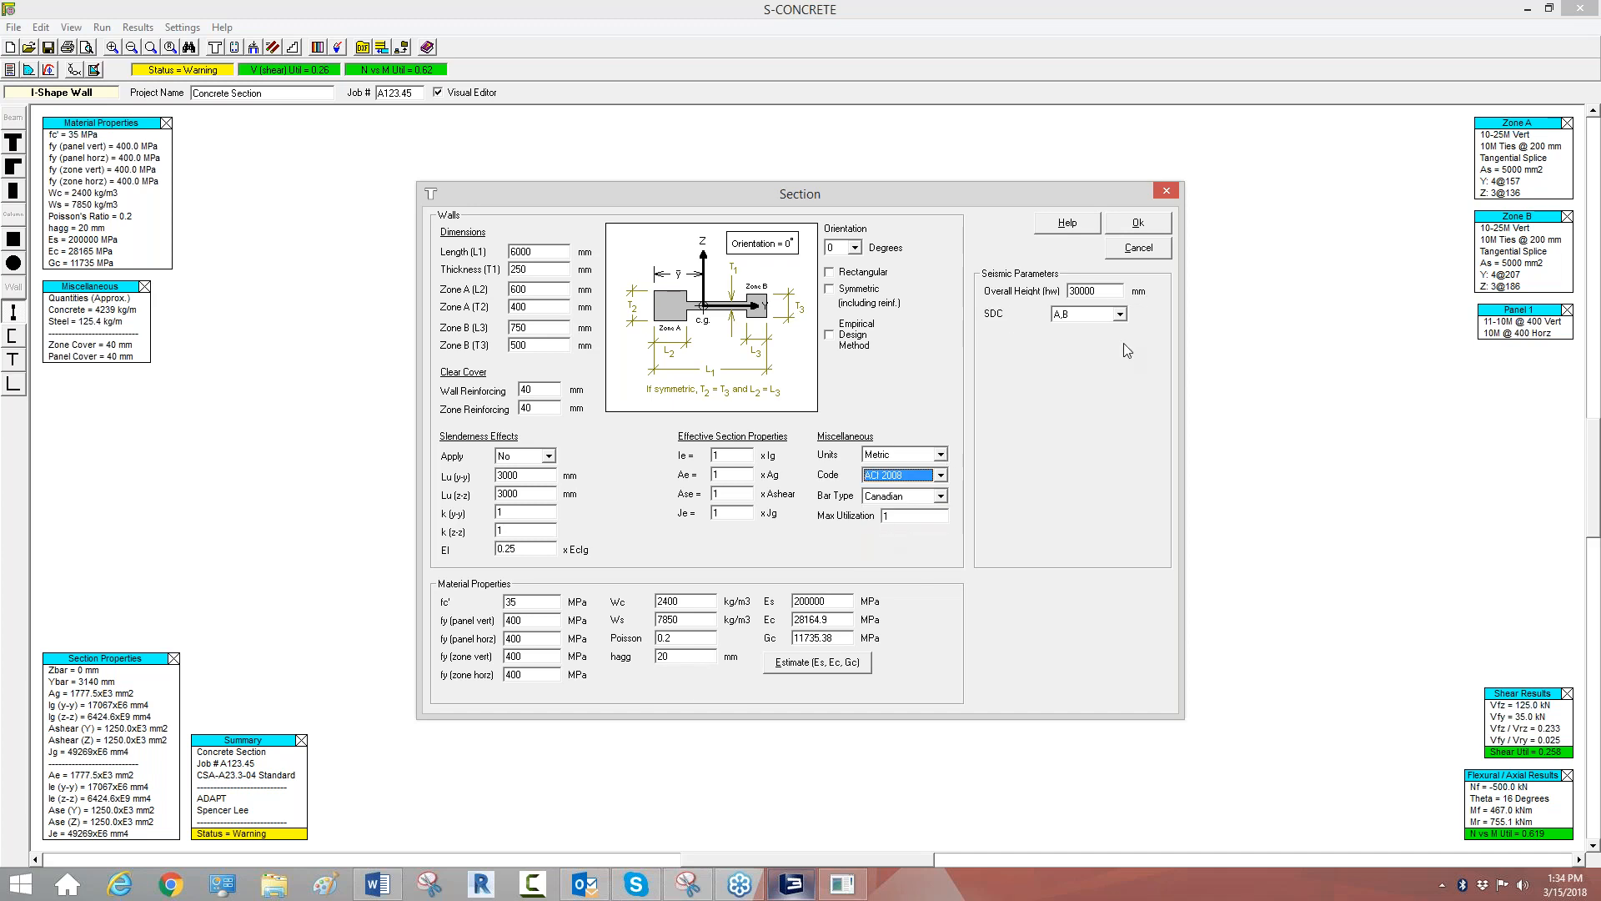
{"action": "left_click", "coordinate": [1076, 315]}
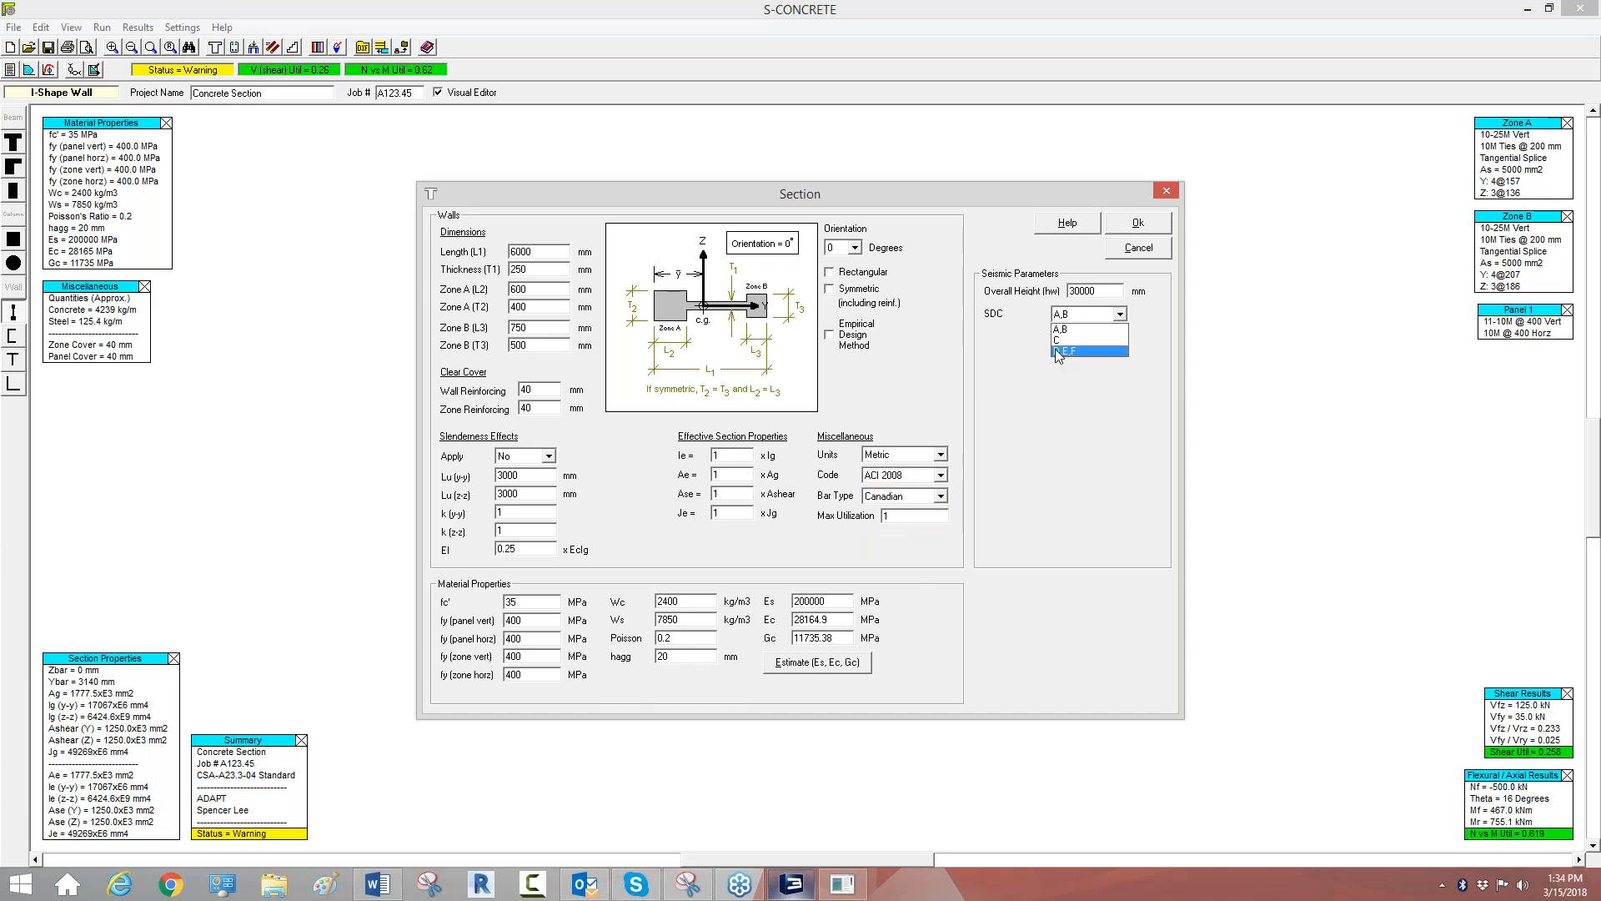
{"action": "left_click", "coordinate": [1059, 351]}
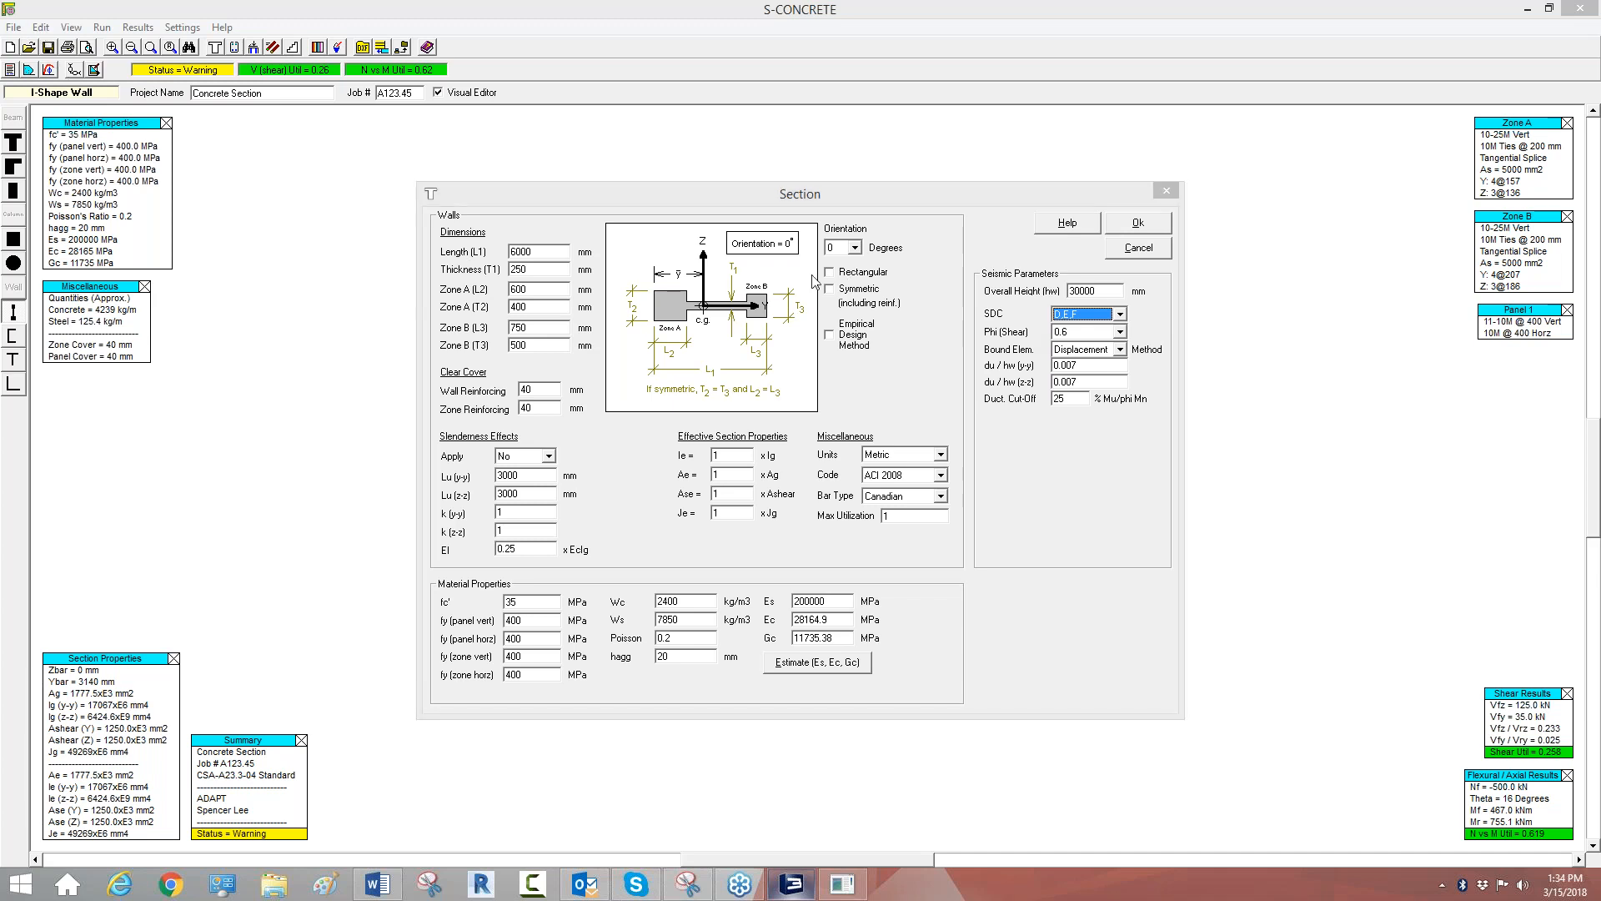
Apply the section settings, and review the Zone A and Zone B wall reinforcing.
{"action": "left_click", "coordinate": [1141, 226]}
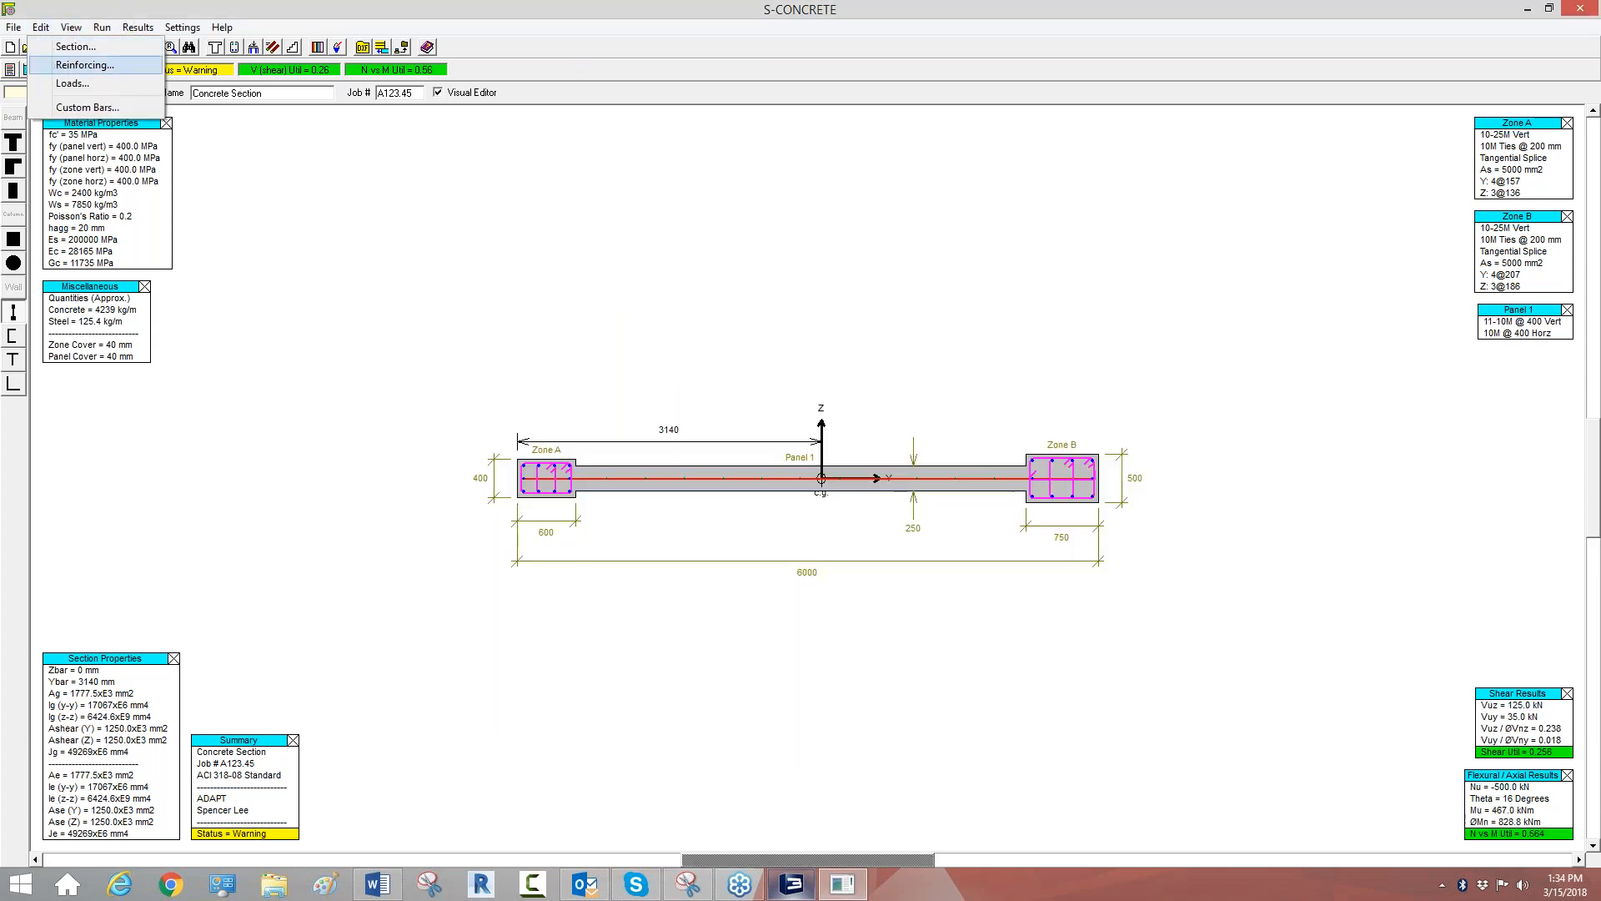
{"action": "left_click", "coordinate": [80, 65]}
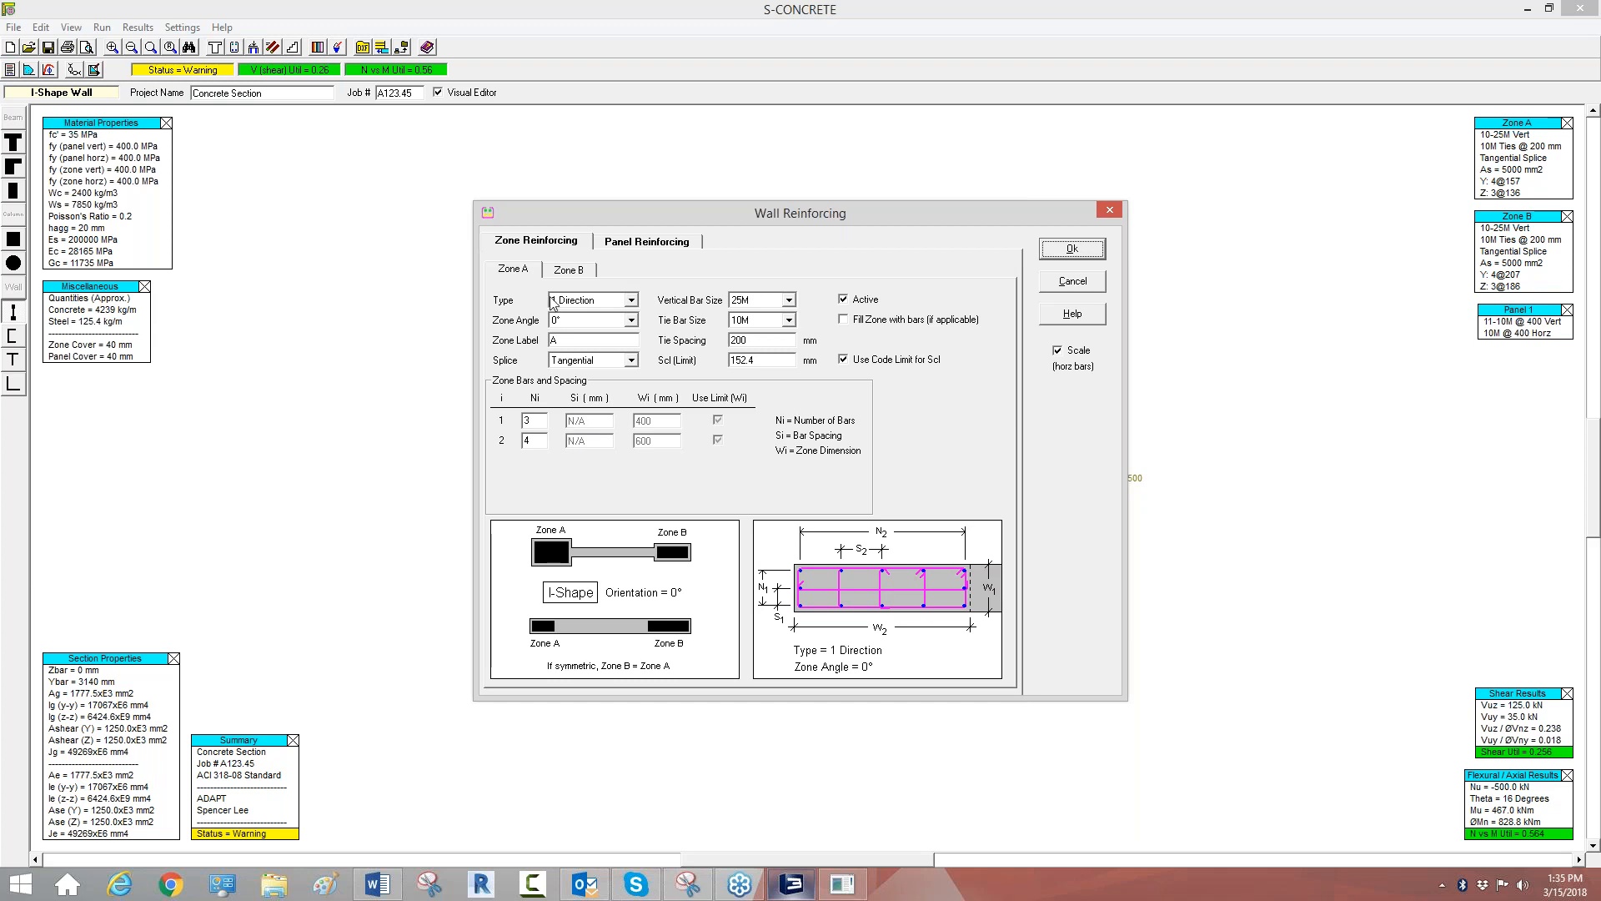
{"action": "left_click", "coordinate": [564, 270]}
{"action": "left_click", "coordinate": [514, 269]}
{"action": "left_click", "coordinate": [570, 272]}
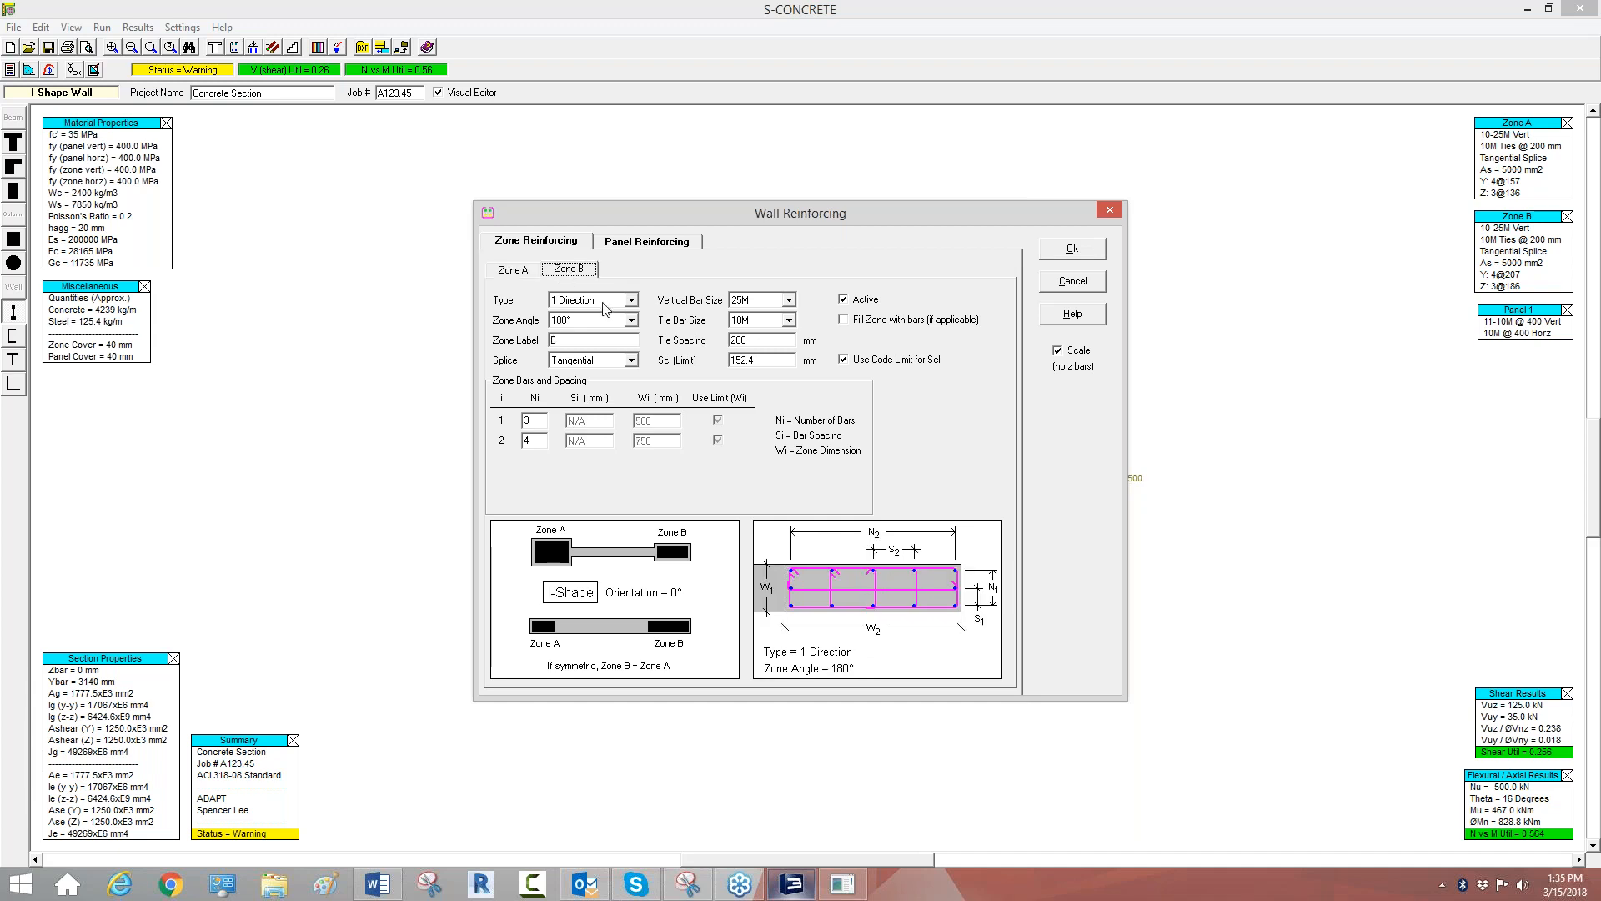
{"action": "left_click", "coordinate": [1335, 675]}
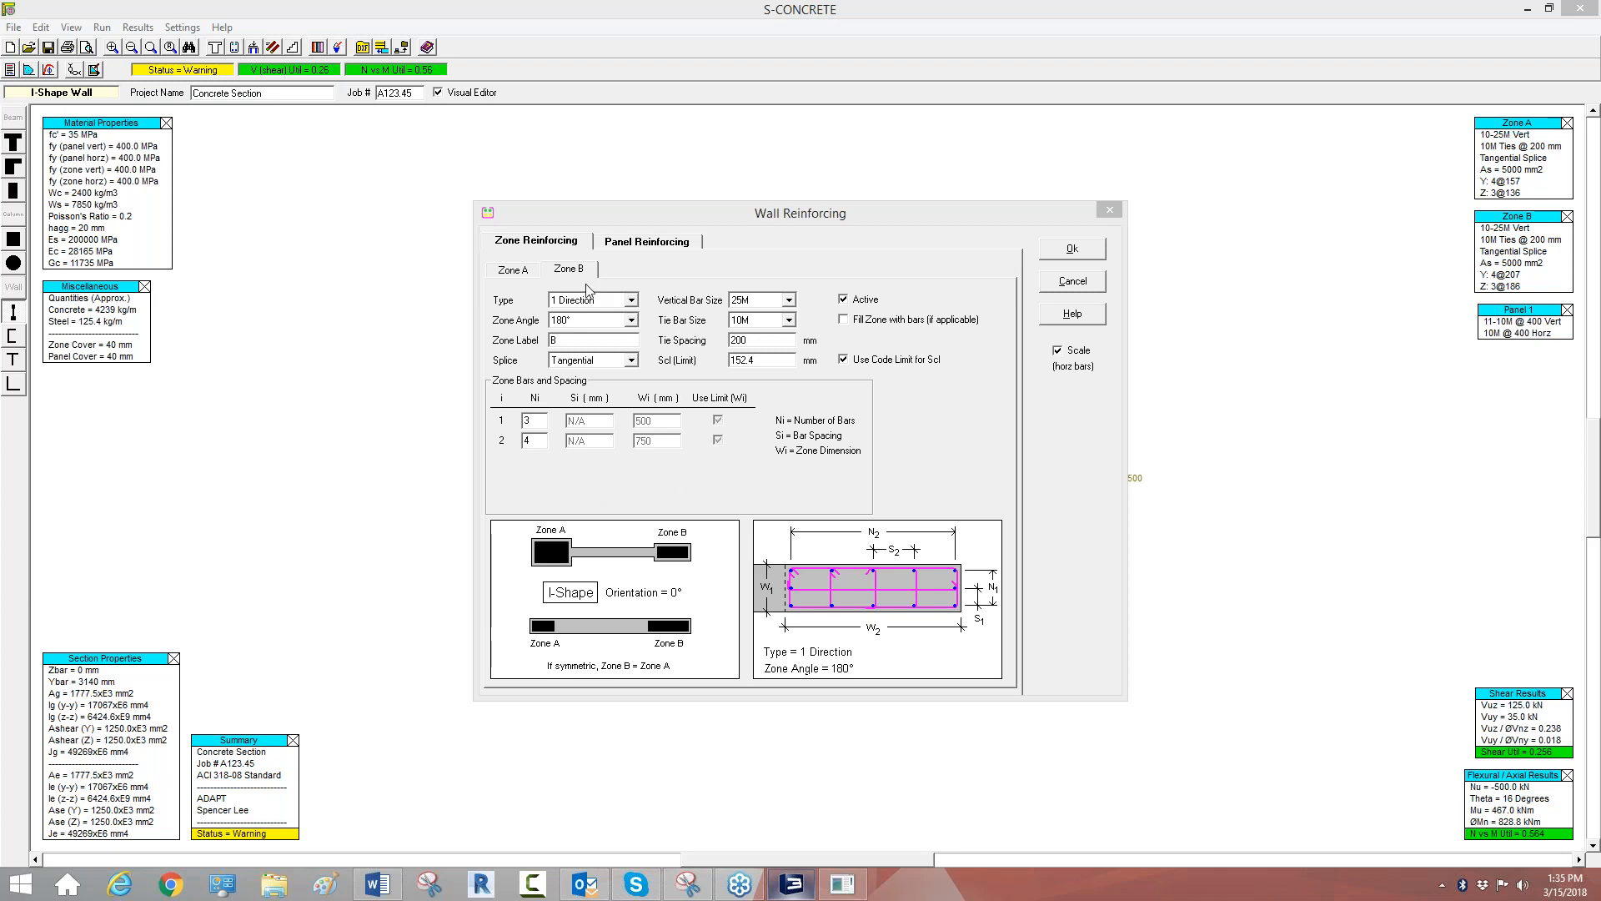
{"action": "left_click", "coordinate": [44, 32]}
{"action": "left_click", "coordinate": [1070, 251]}
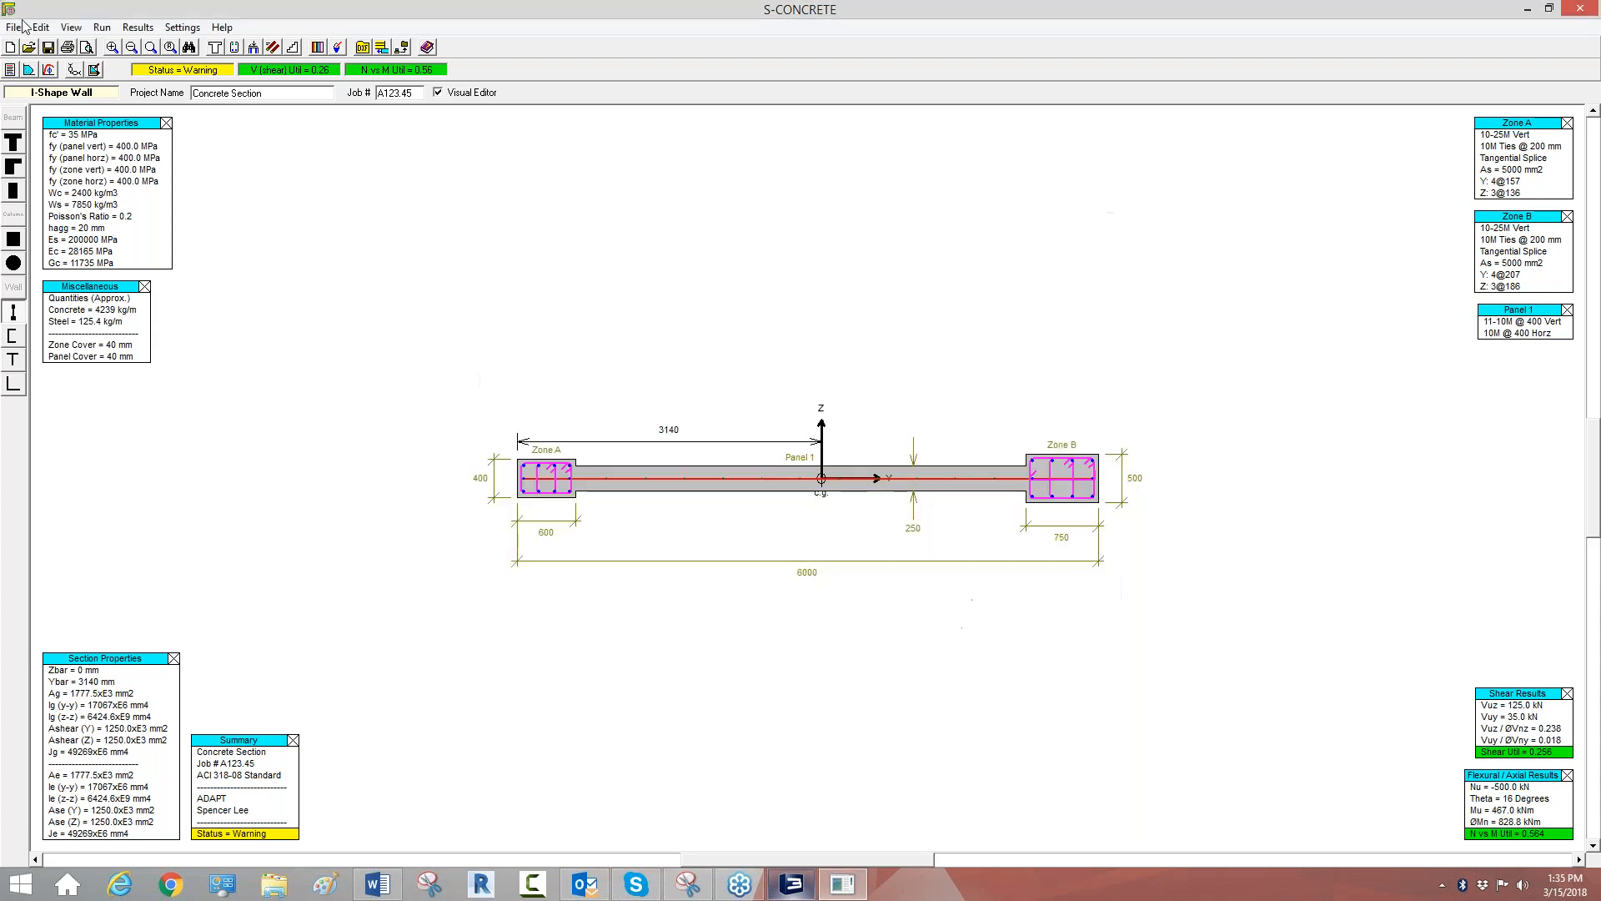
Reopen the section settings and look through the available design codes, from the ACI editions to UBC 1997.
{"action": "left_click", "coordinate": [40, 27]}
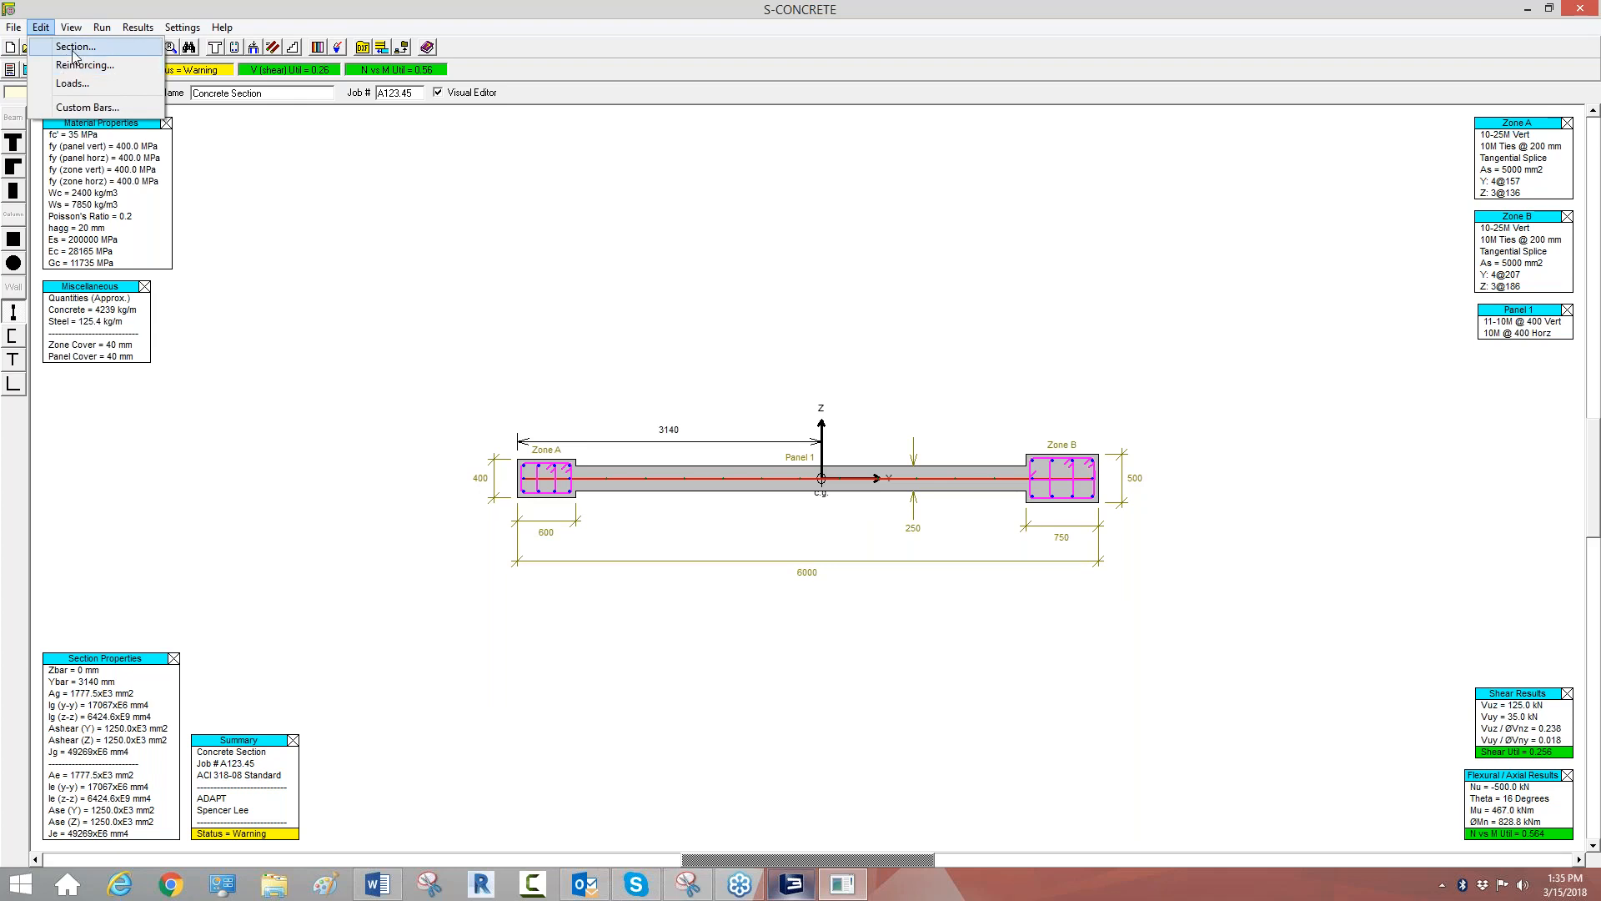
{"action": "left_click", "coordinate": [74, 46]}
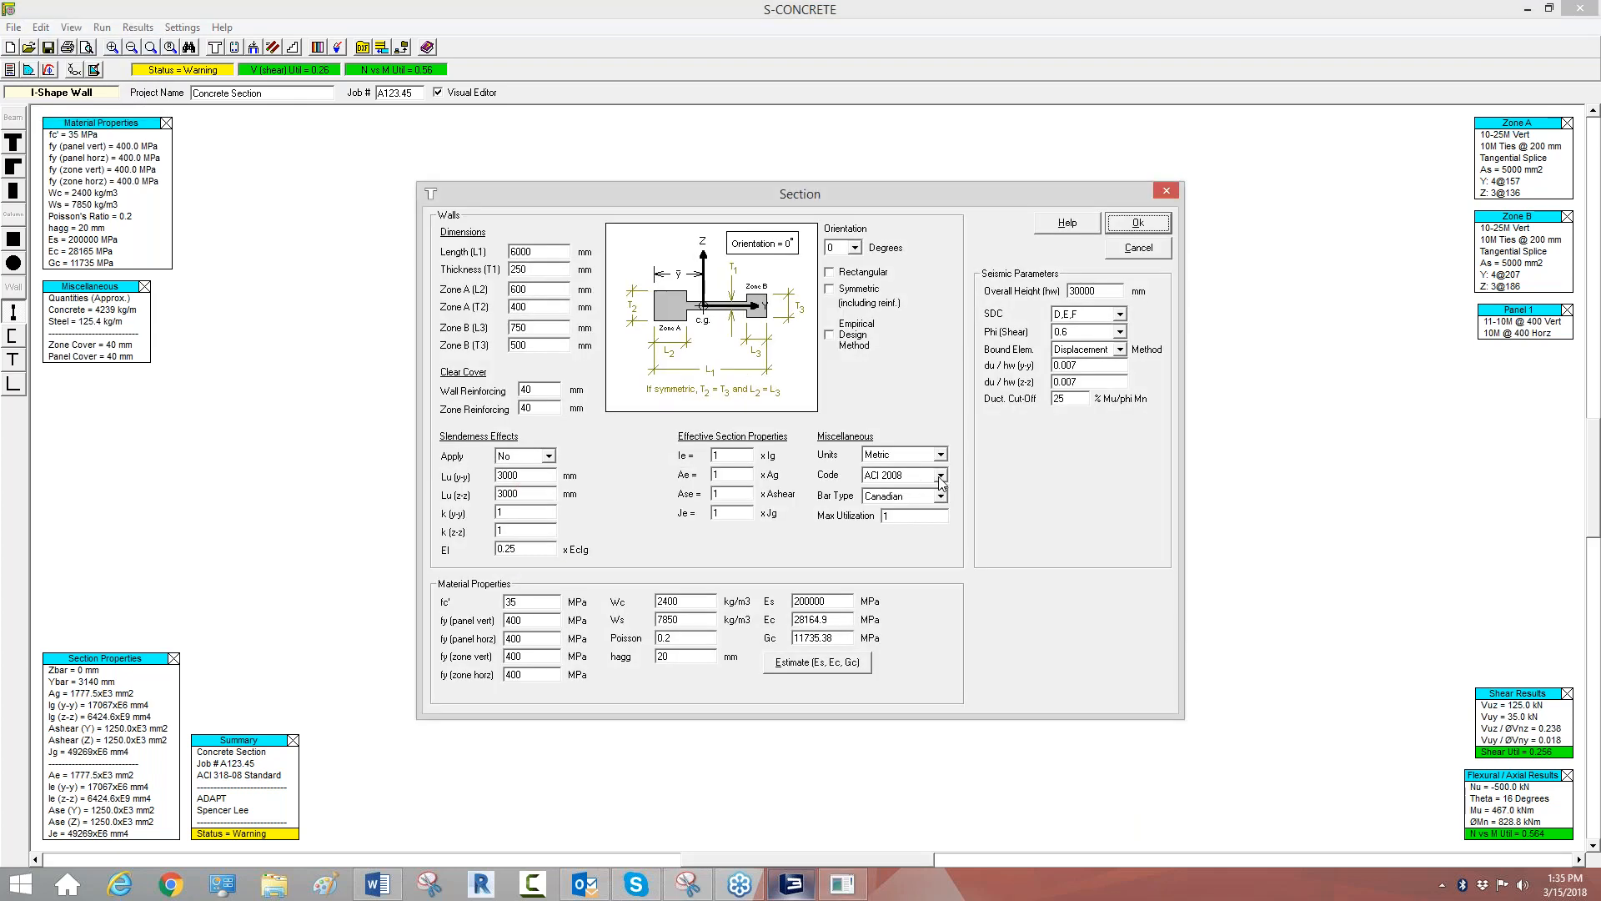
{"action": "left_click", "coordinate": [940, 475]}
{"action": "scroll", "coordinate": [946, 540], "scroll_direction": "down", "scroll_amount": 1}
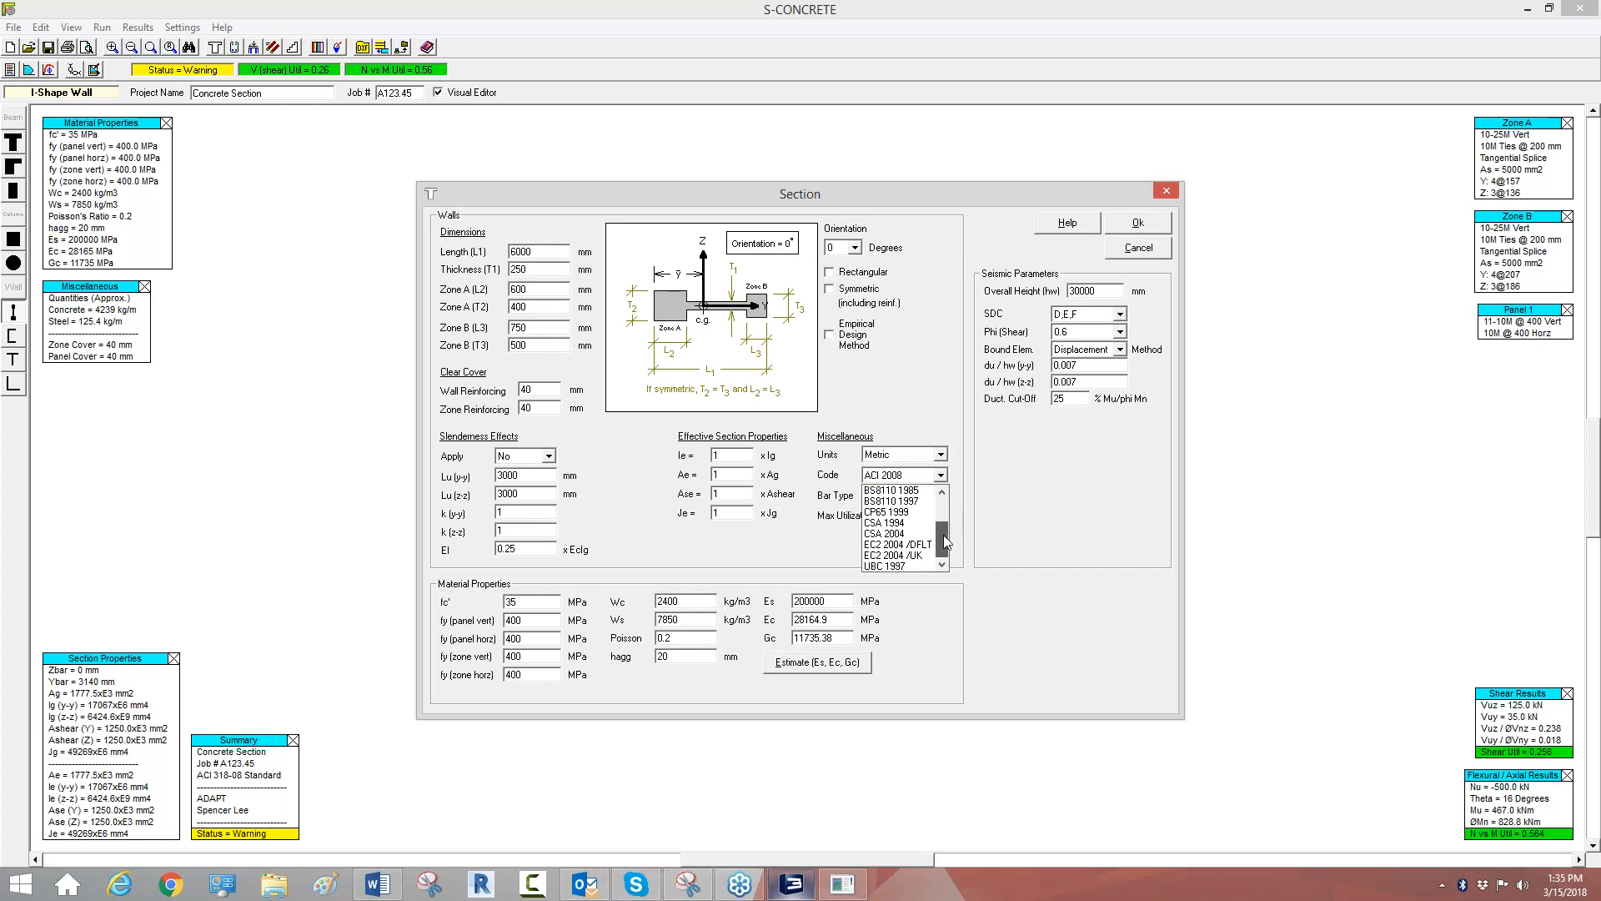
{"action": "scroll", "coordinate": [945, 513], "scroll_direction": "up", "scroll_amount": 2}
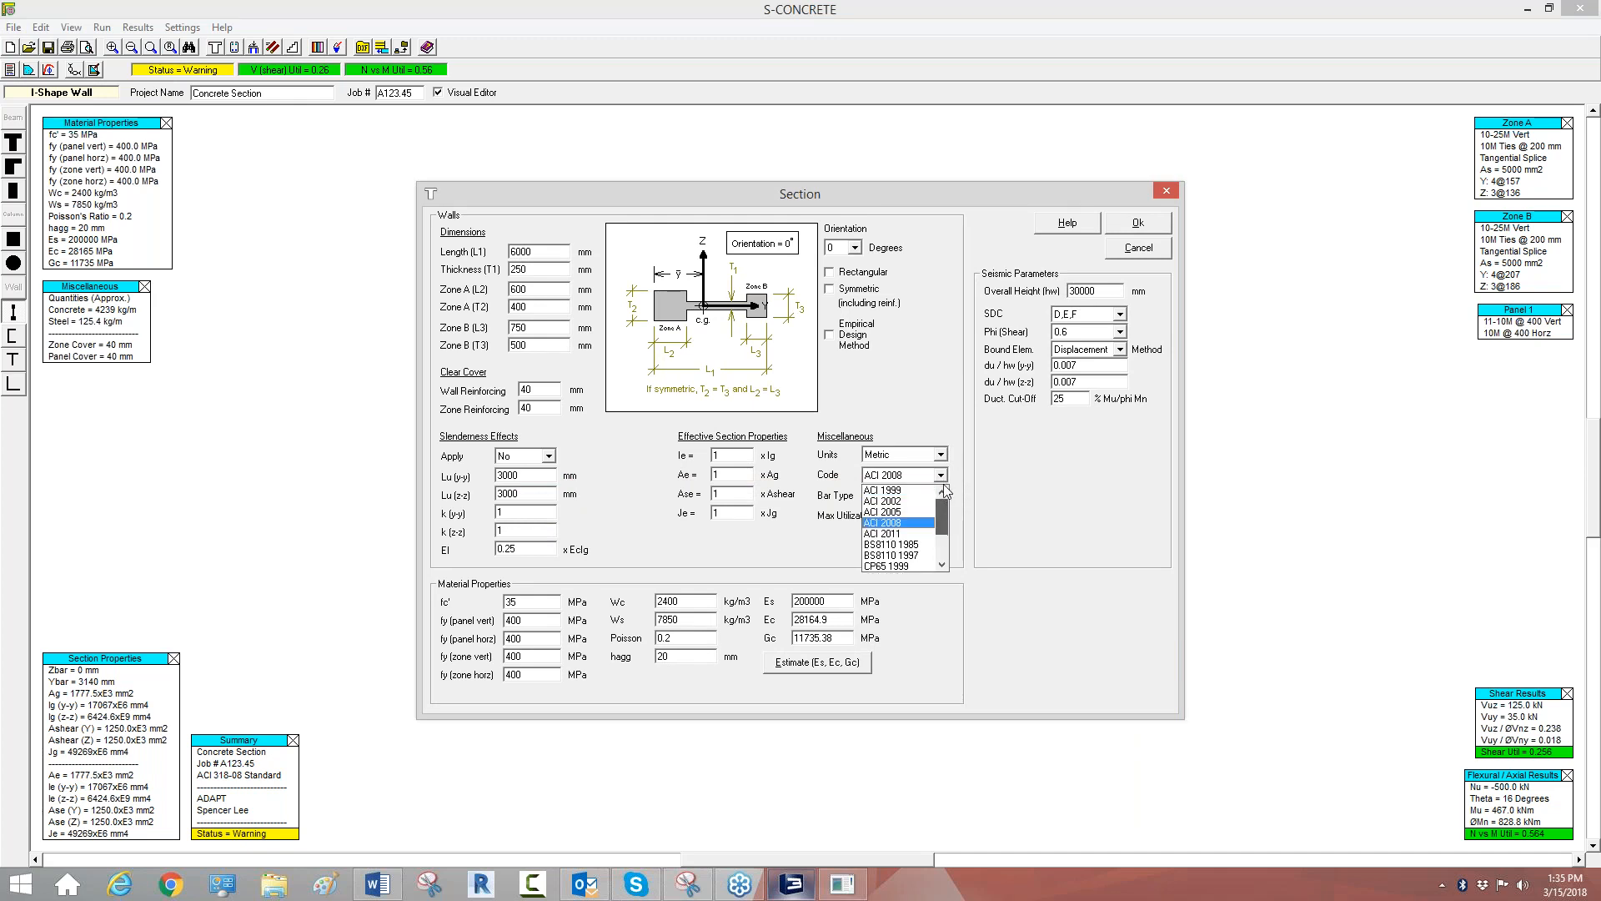
{"action": "left_click_drag", "start_coordinate": [945, 519], "coordinate": [945, 540]}
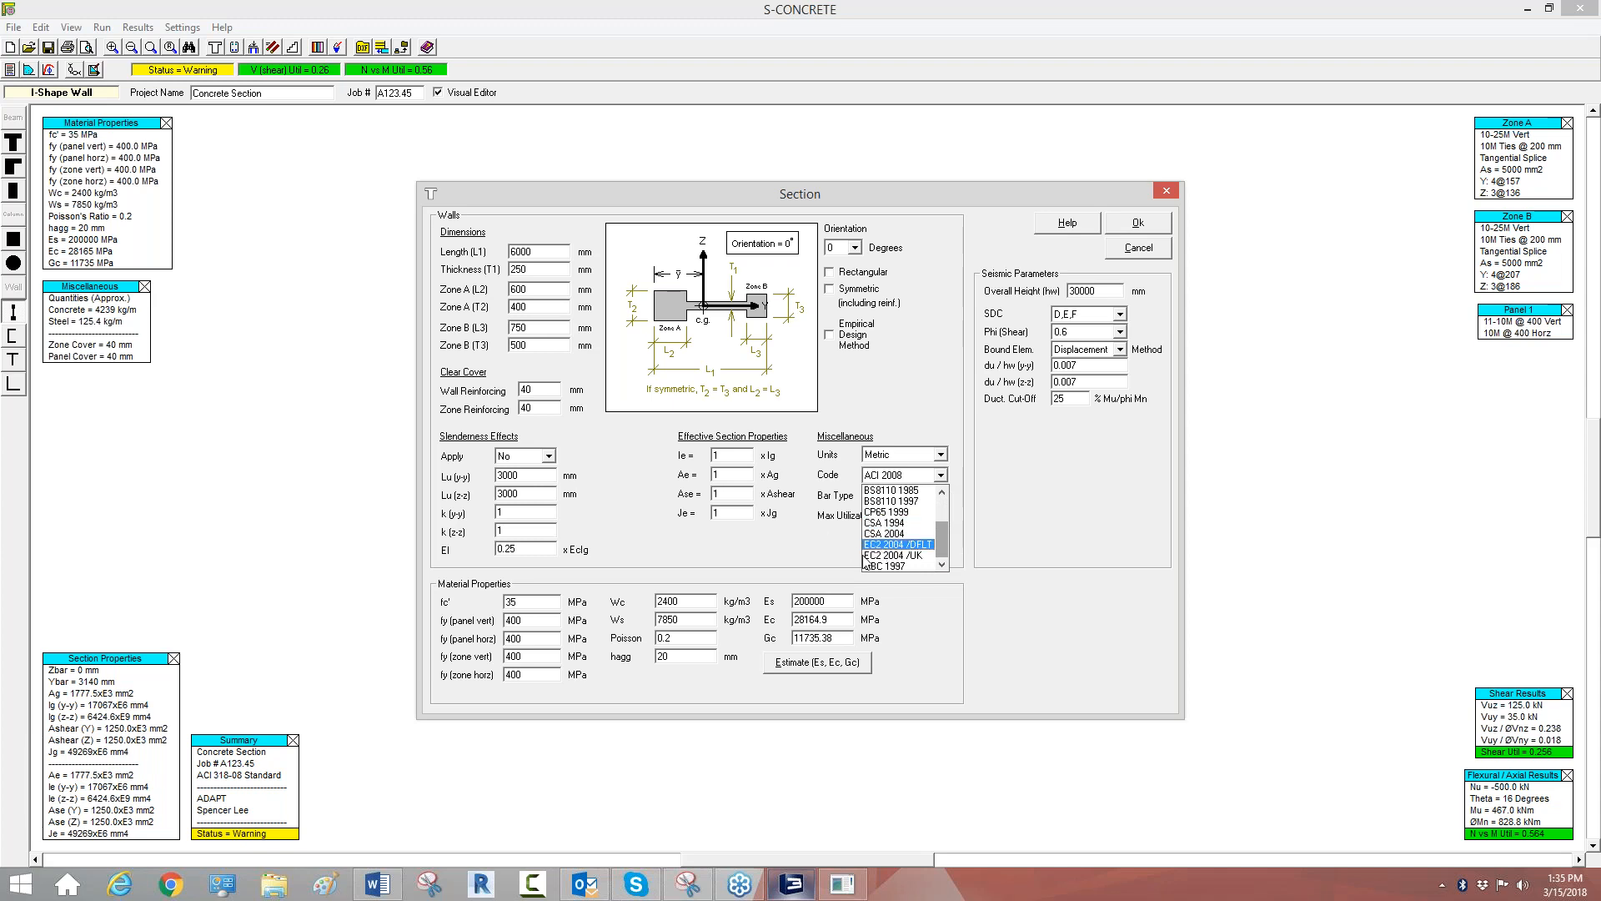
{"action": "left_click_drag", "start_coordinate": [941, 529], "coordinate": [940, 509]}
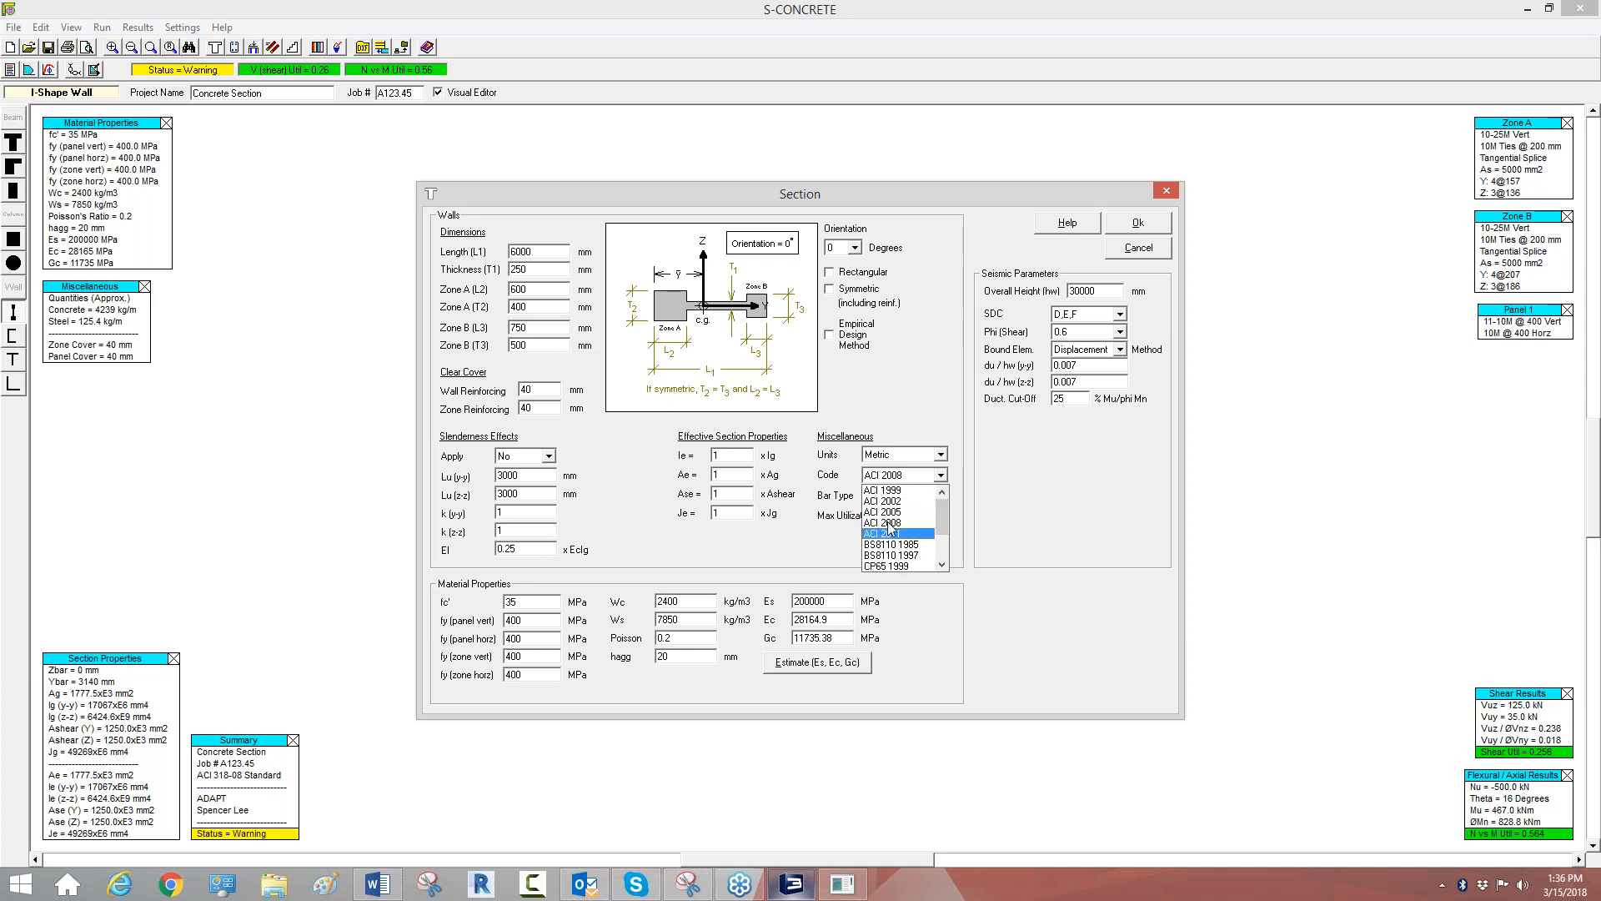
{"action": "left_click_drag", "start_coordinate": [942, 517], "coordinate": [943, 542]}
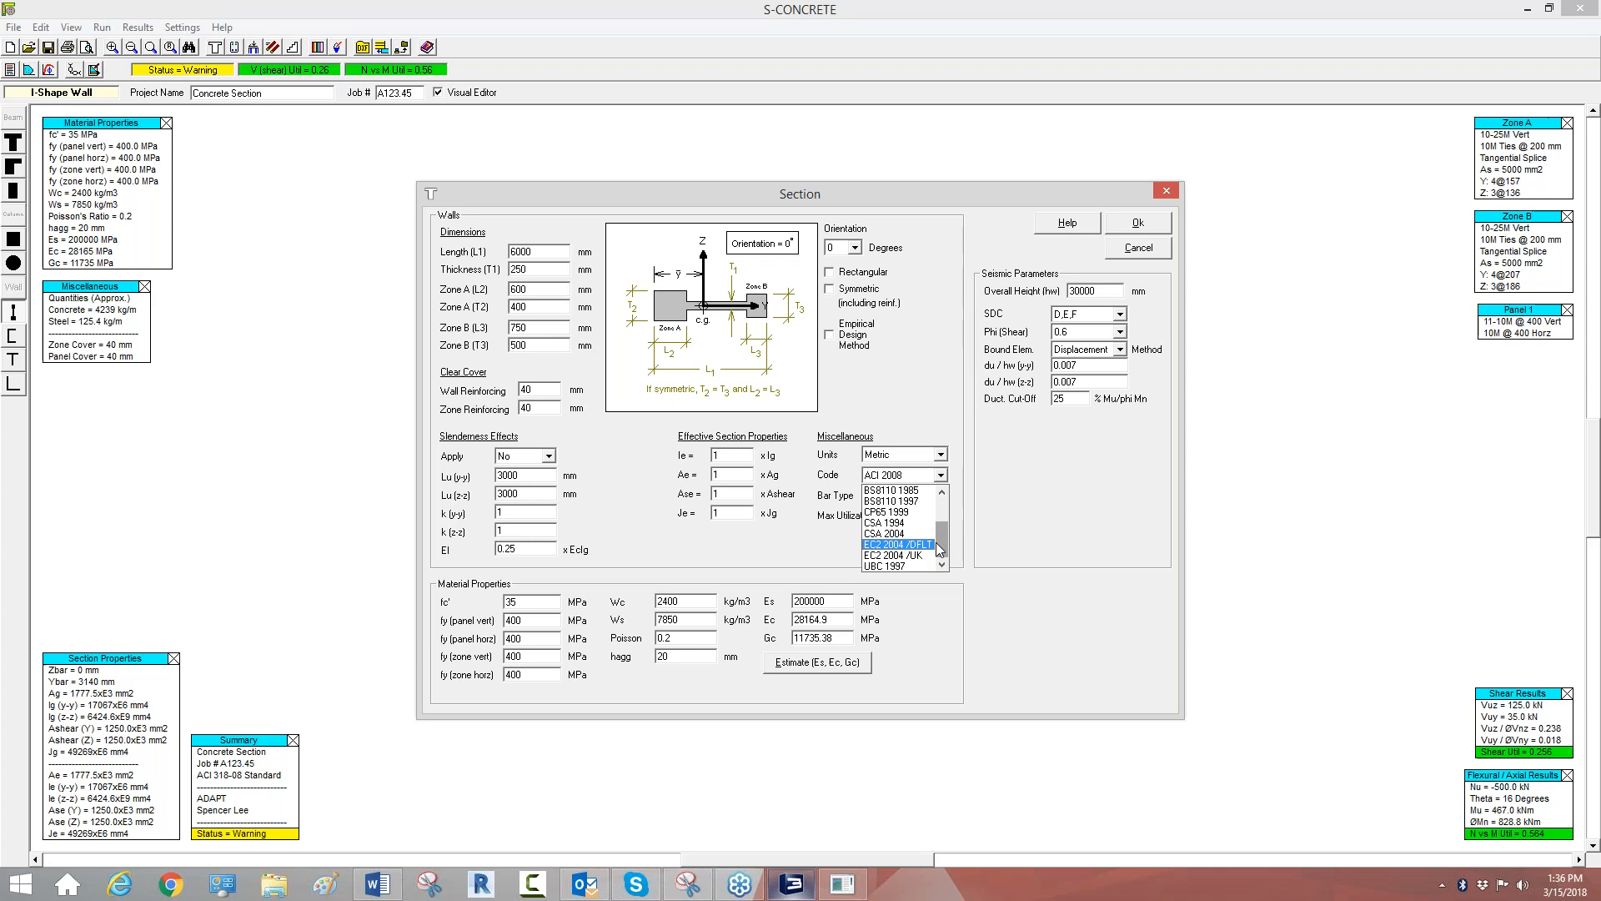
{"action": "left_click", "coordinate": [933, 458]}
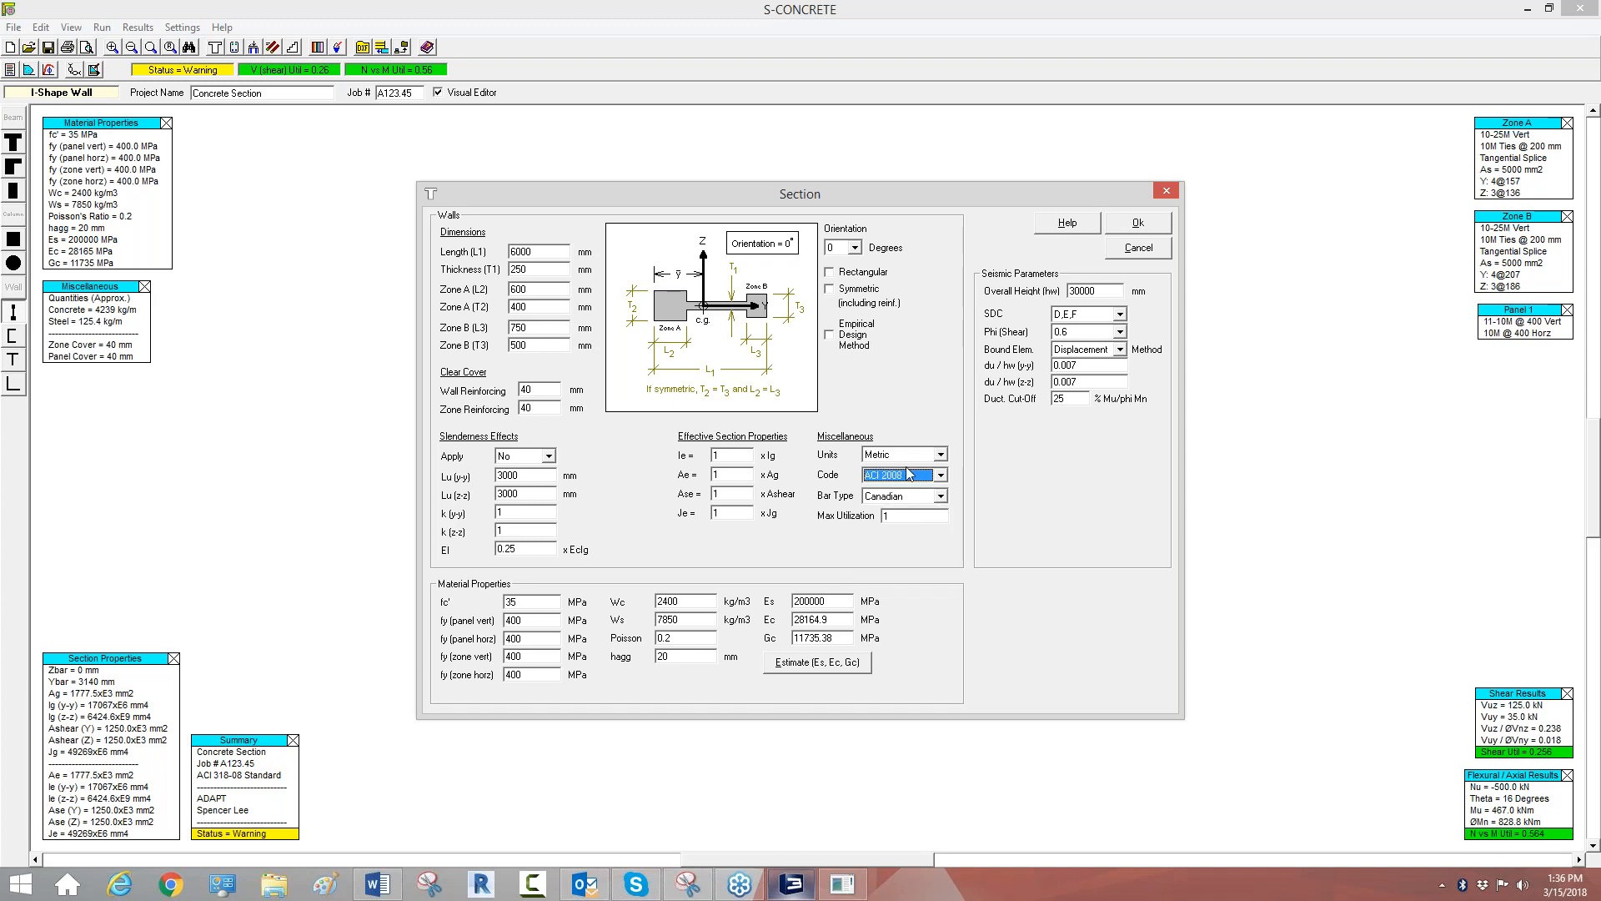
Set the section's units to US/Imperial and apply the section settings.
{"action": "left_click", "coordinate": [933, 458]}
{"action": "left_click", "coordinate": [899, 486]}
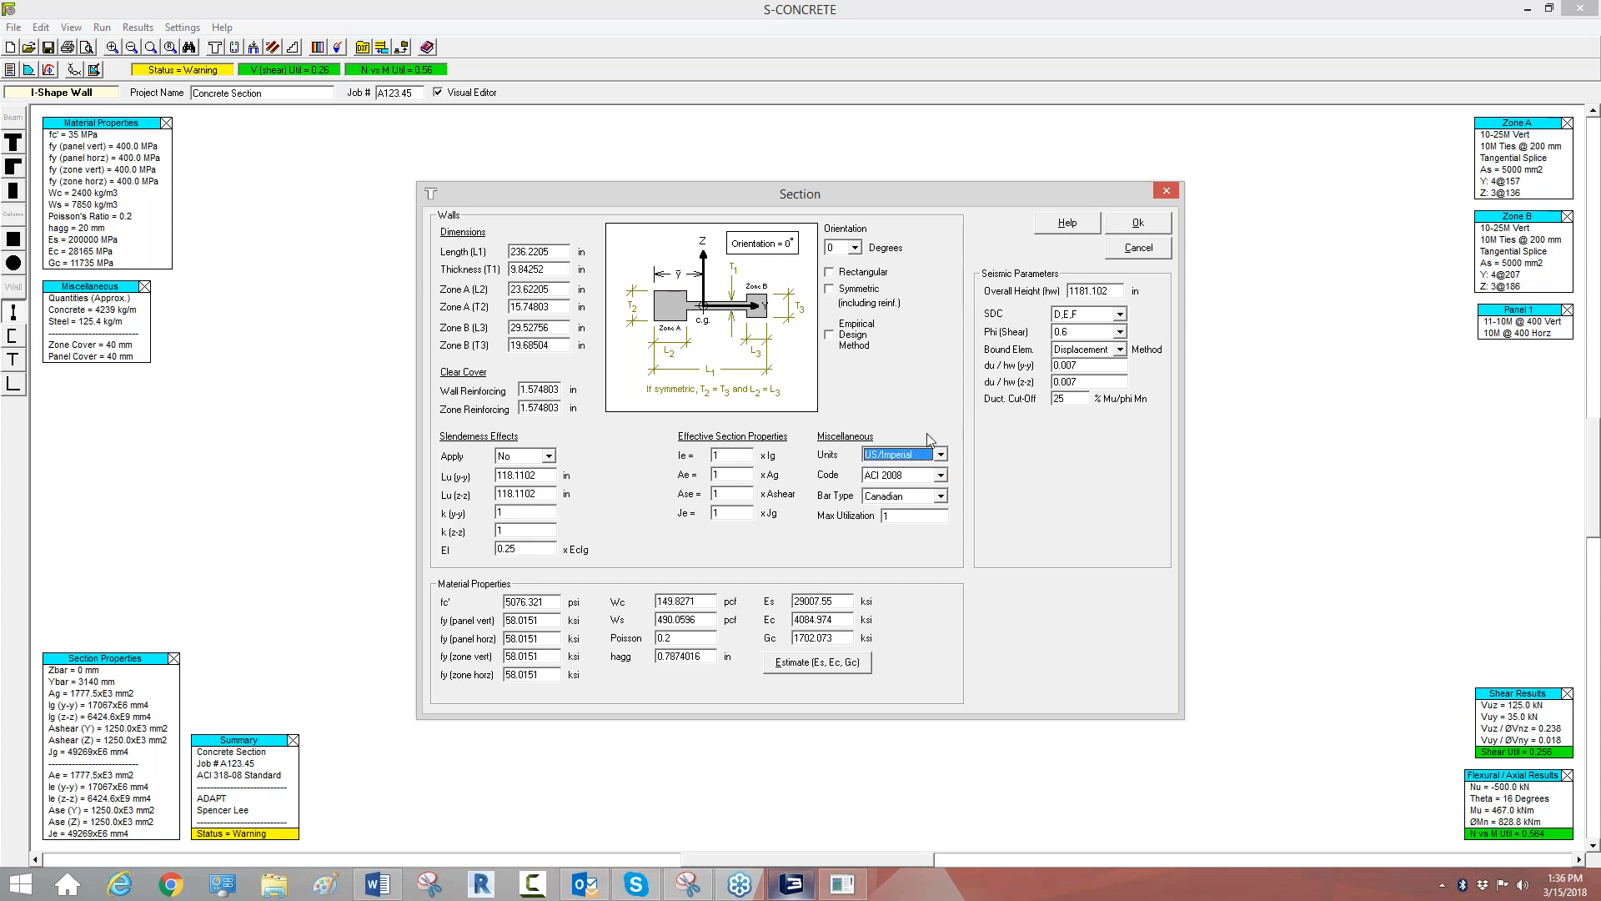
{"action": "left_click", "coordinate": [1136, 224]}
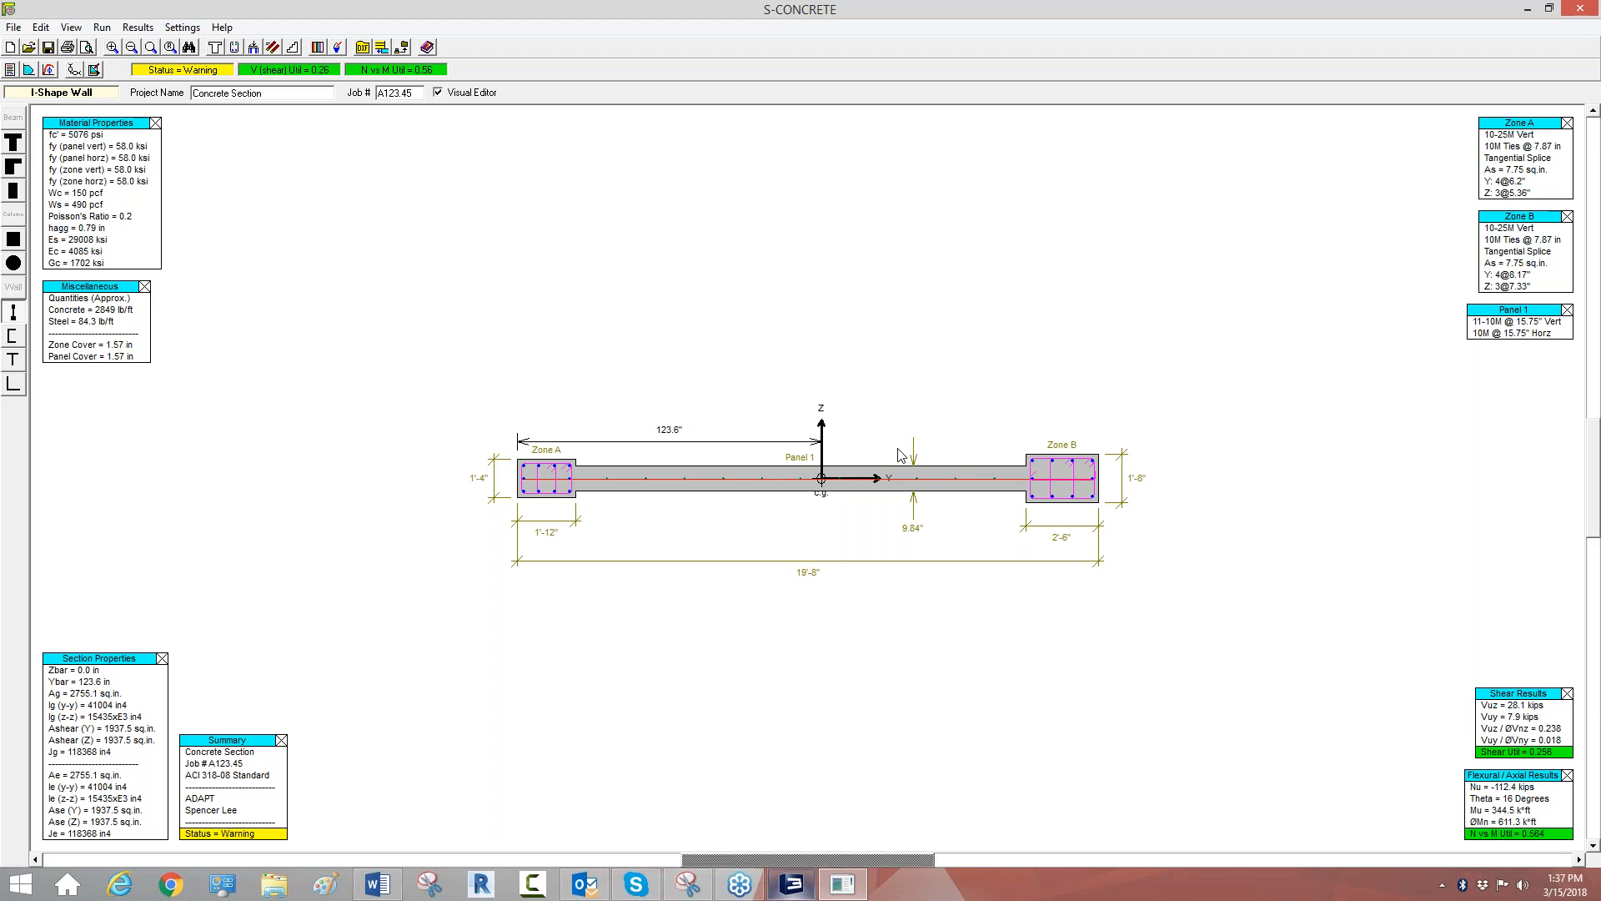
Save the wall section as Webinar in the SCO Files folder and switch to ADAPT-Floor Pro.
{"action": "left_click", "coordinate": [13, 27]}
{"action": "left_click", "coordinate": [40, 108]}
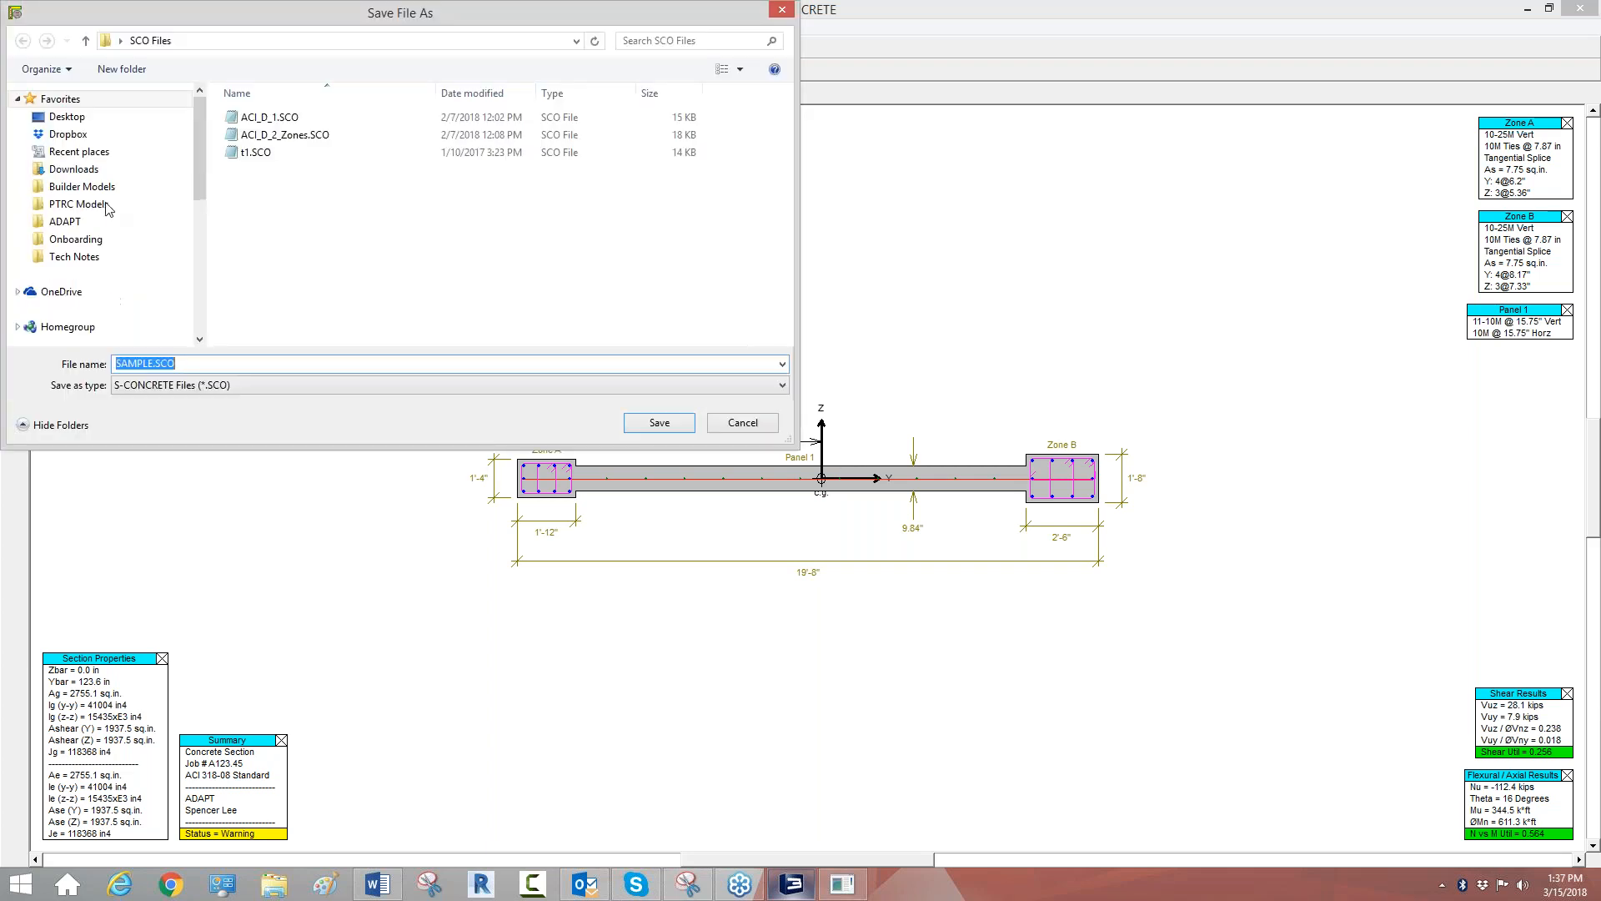
{"action": "type", "text": "Webinar"}
{"action": "left_click", "coordinate": [643, 424]}
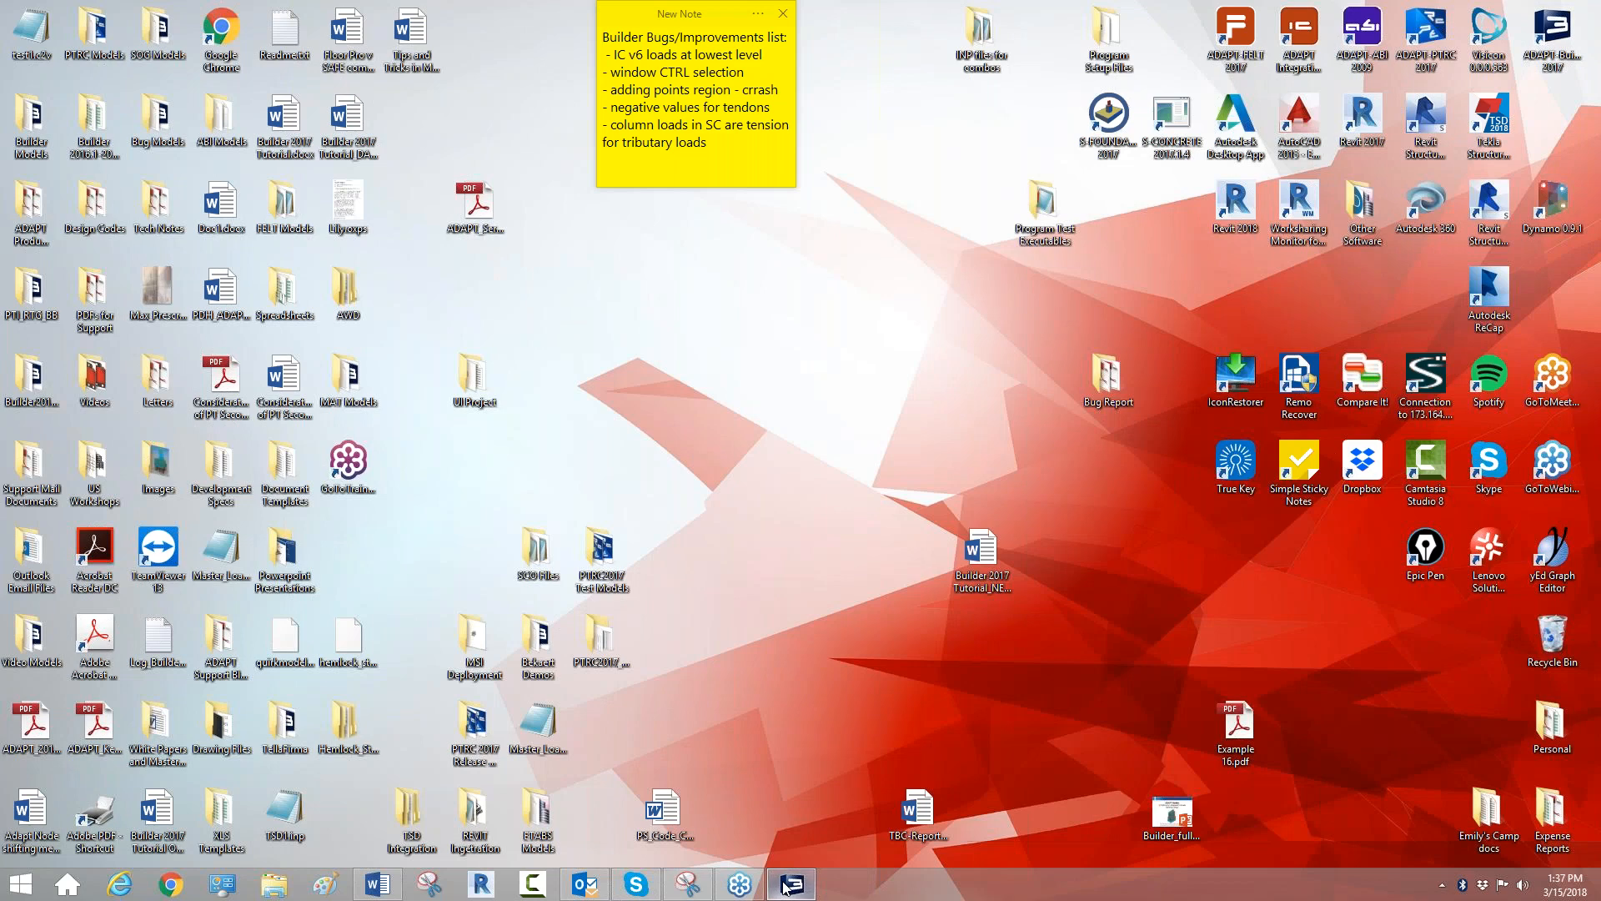
{"action": "left_click", "coordinate": [788, 884]}
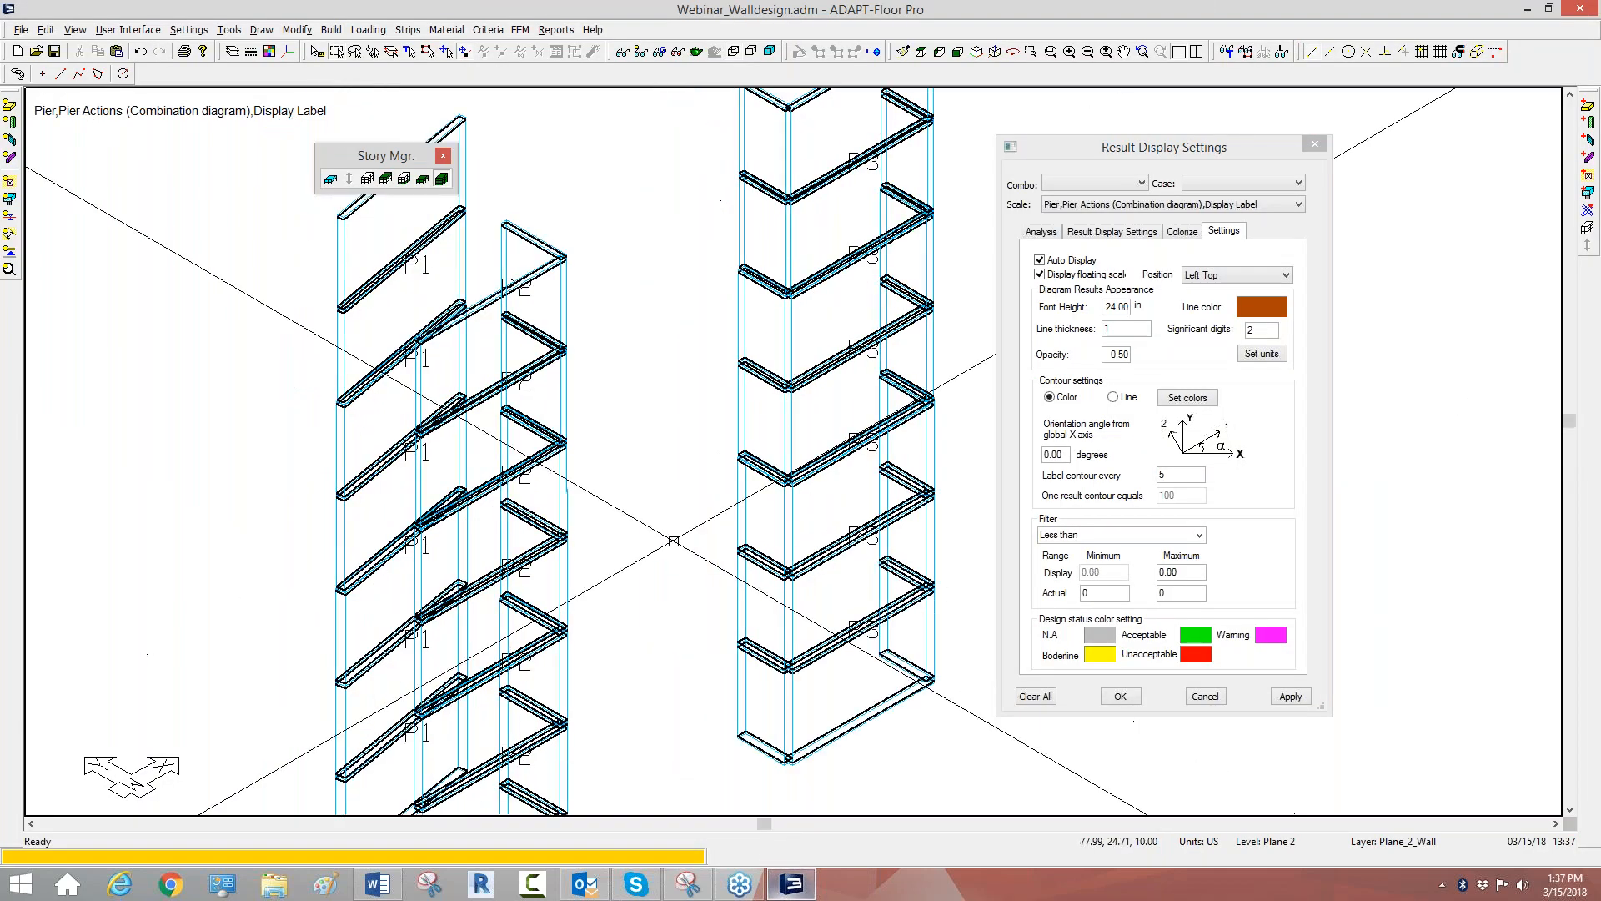
{"action": "left_click", "coordinate": [520, 30]}
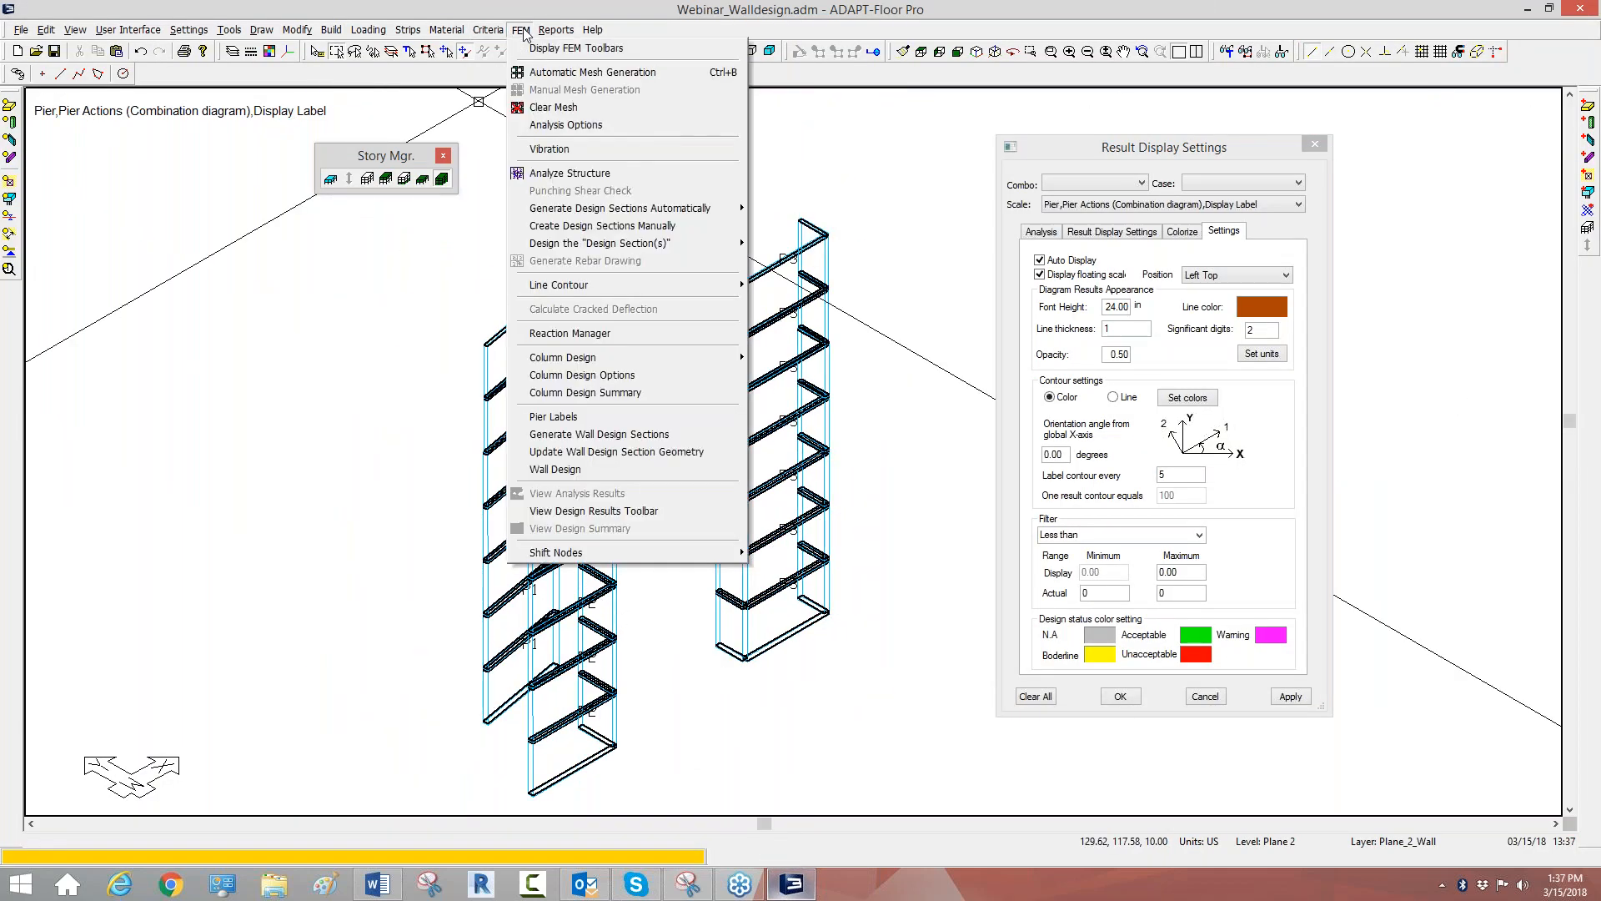
{"action": "left_click", "coordinate": [534, 386]}
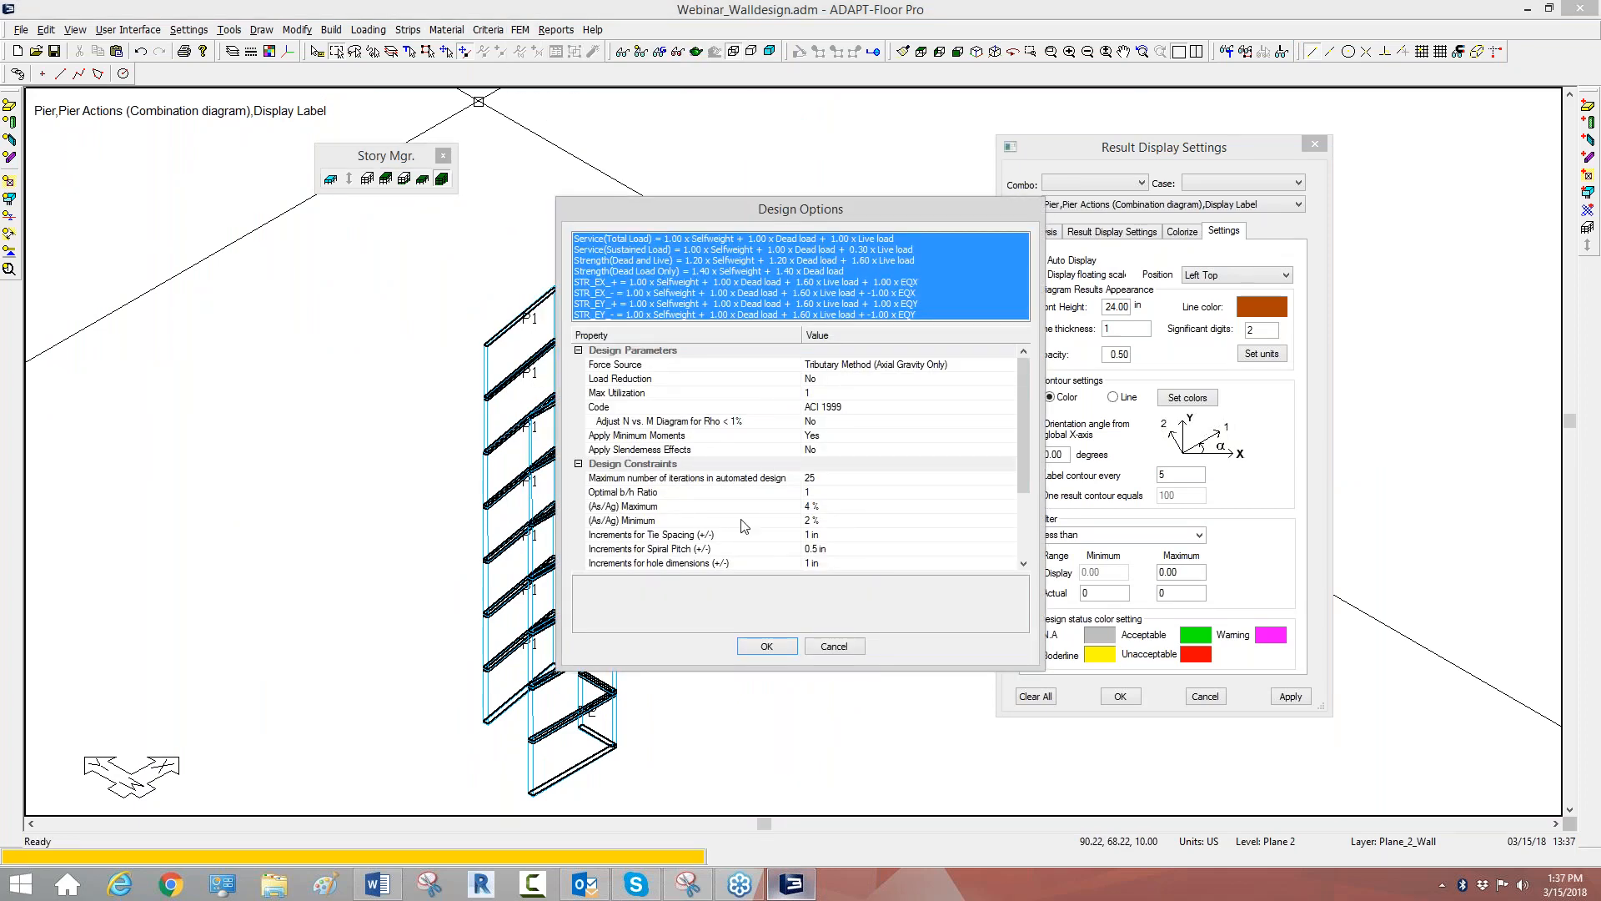
{"action": "left_click", "coordinate": [776, 653]}
Open Wall Design and set the design tool to S-CONCRETE in the design parameters.
{"action": "left_click", "coordinate": [520, 30]}
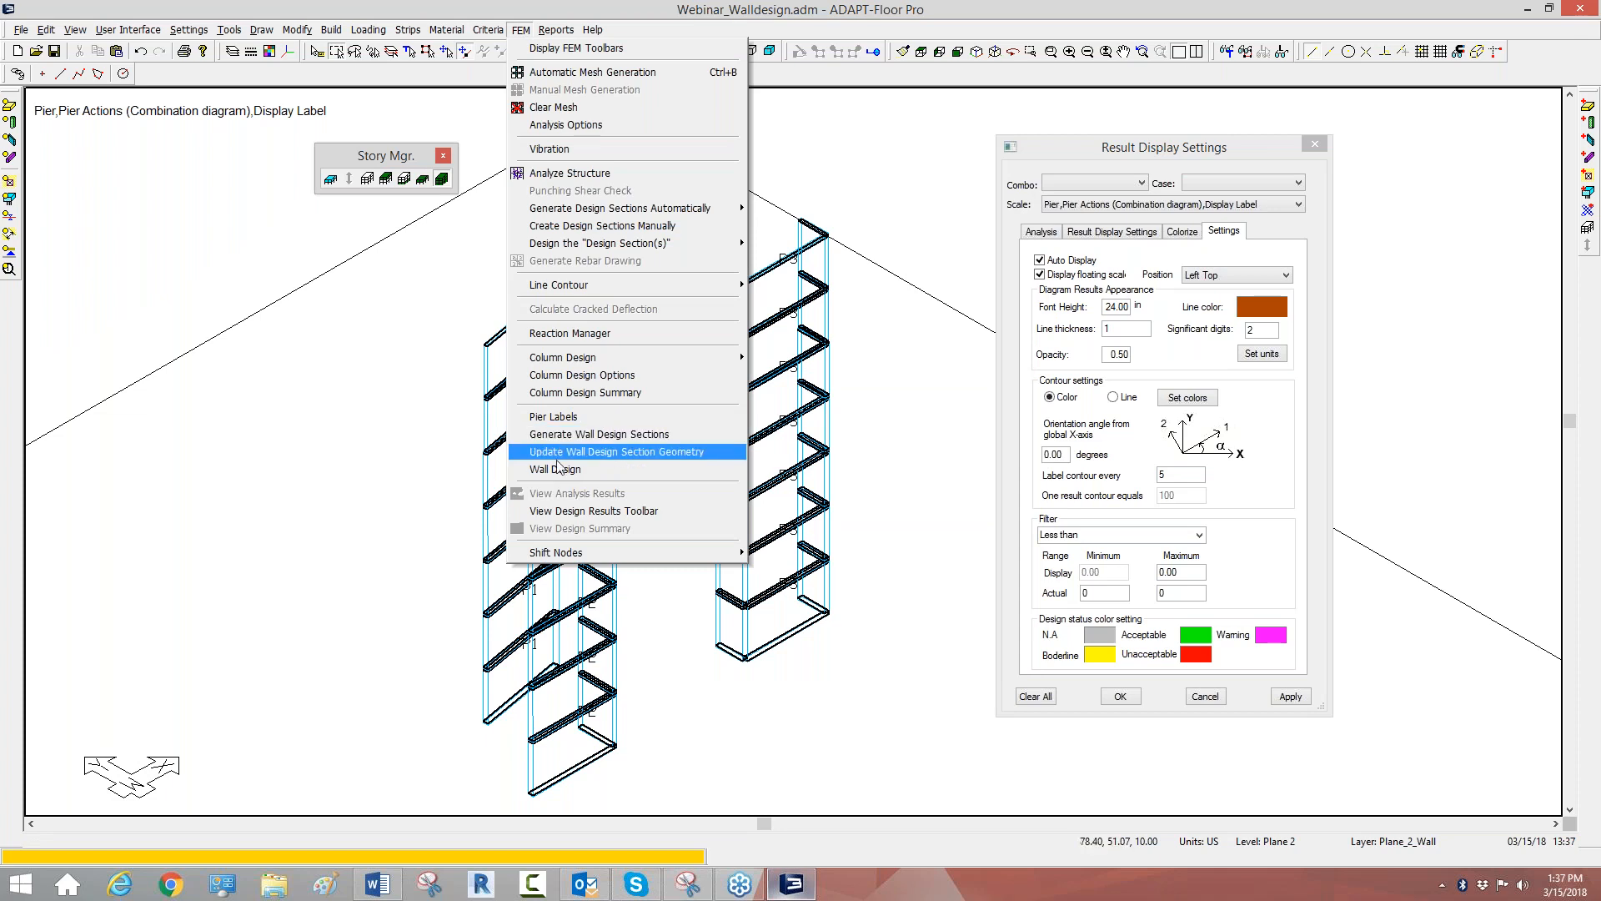
{"action": "left_click", "coordinate": [557, 469]}
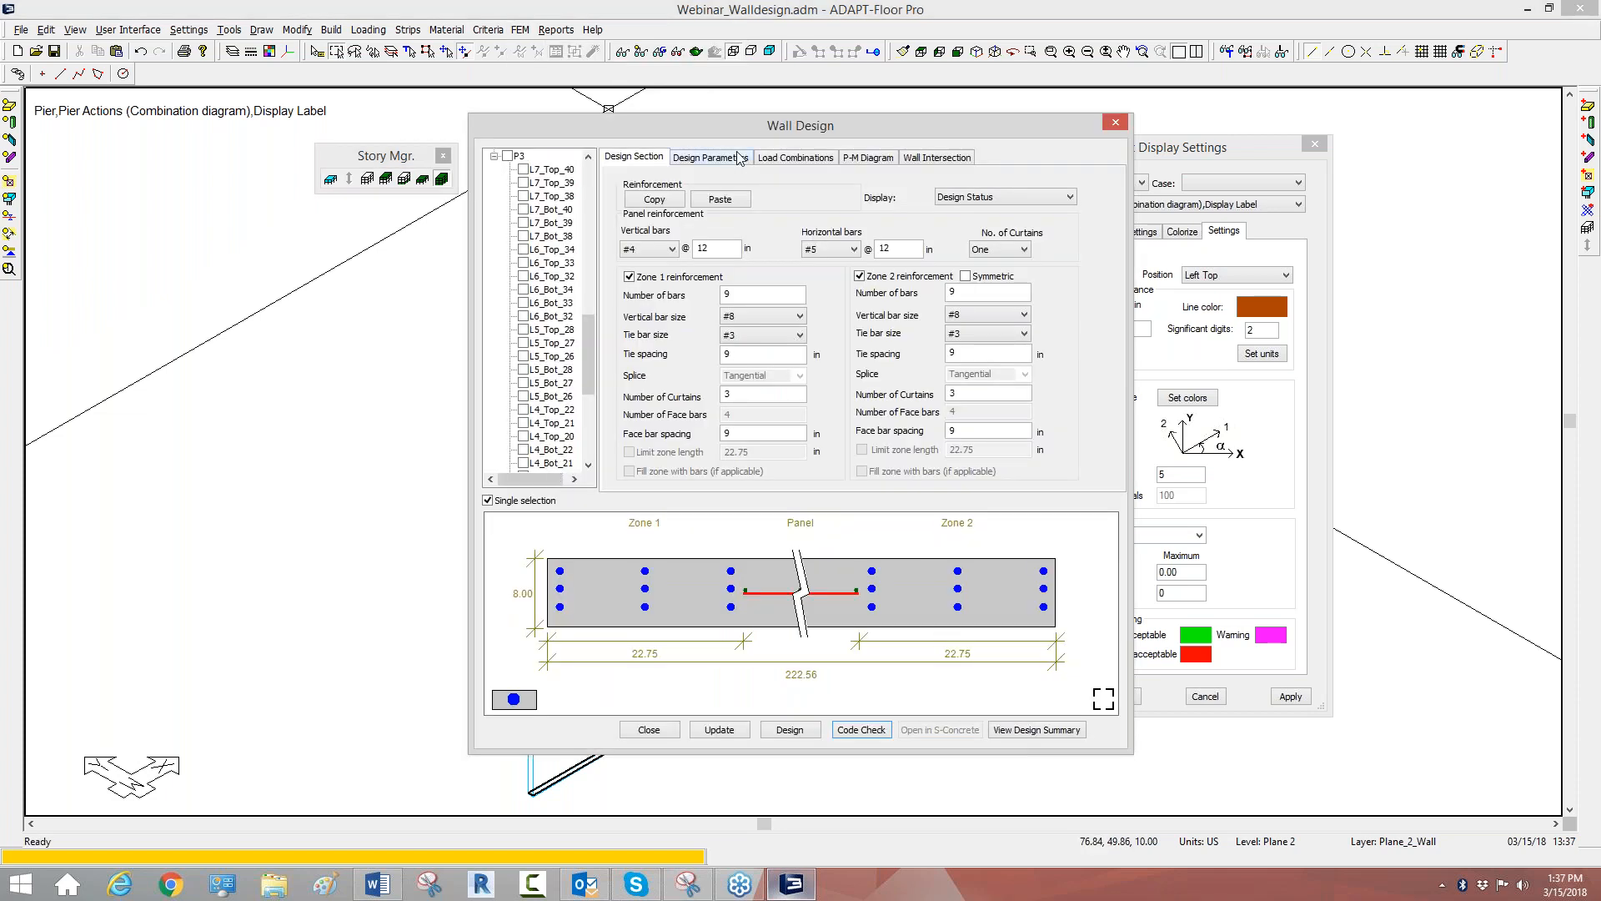
{"action": "left_click", "coordinate": [739, 158]}
{"action": "left_click", "coordinate": [861, 208]}
{"action": "left_click", "coordinate": [860, 208]}
{"action": "left_click", "coordinate": [862, 222]}
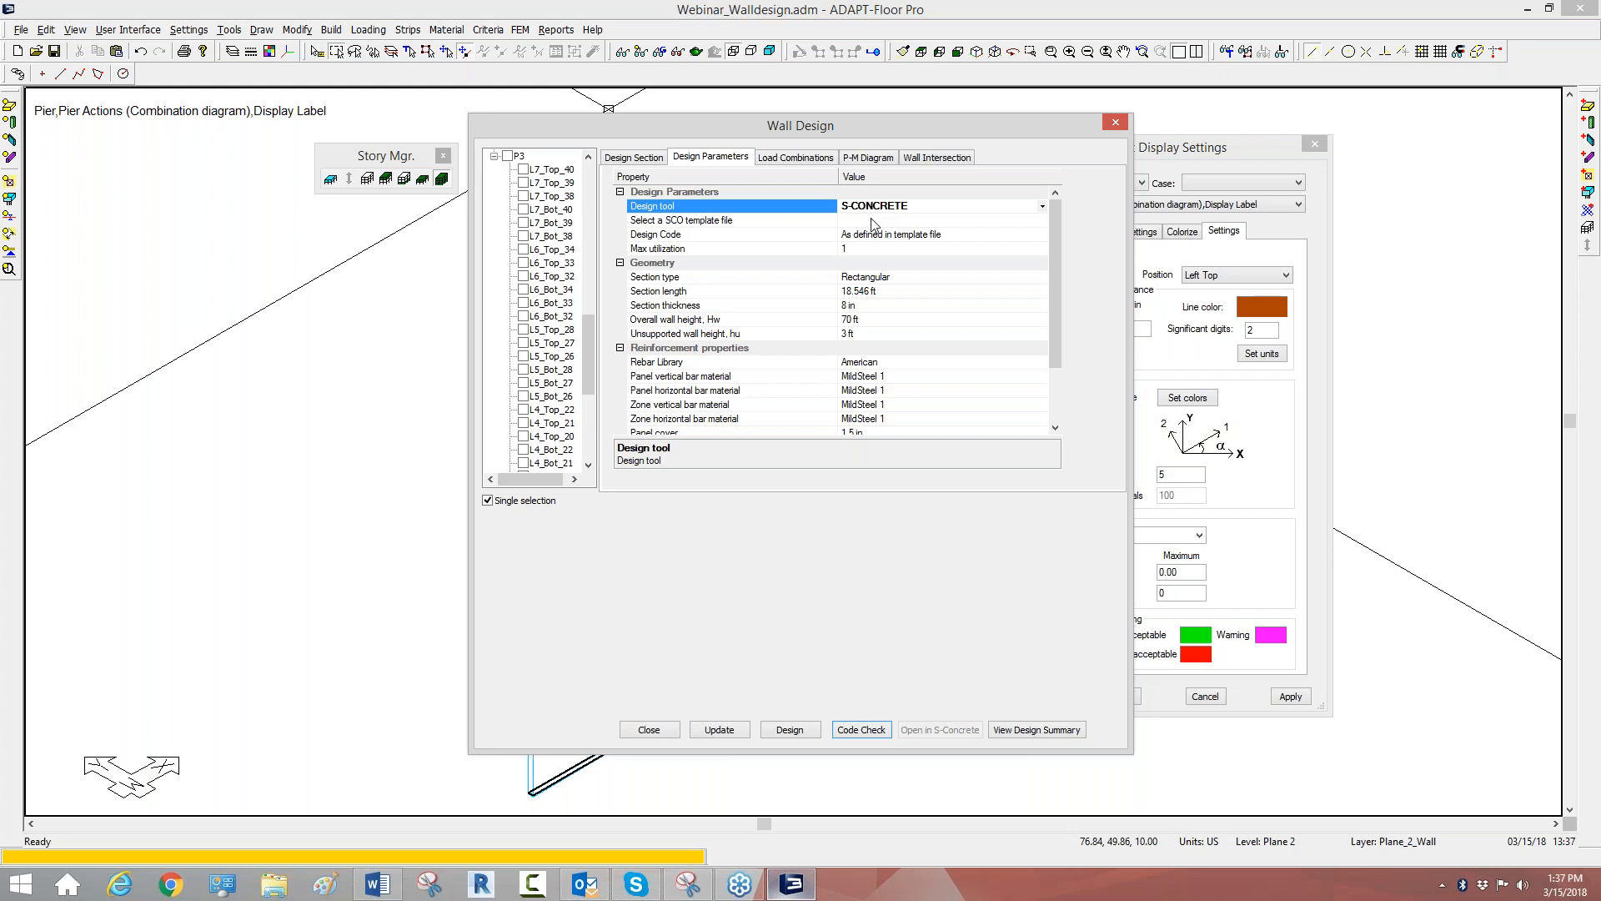
Choose Webinar.SCO from the SCO Files folder on the Desktop as the wall's SCO template file.
{"action": "left_click", "coordinate": [847, 220]}
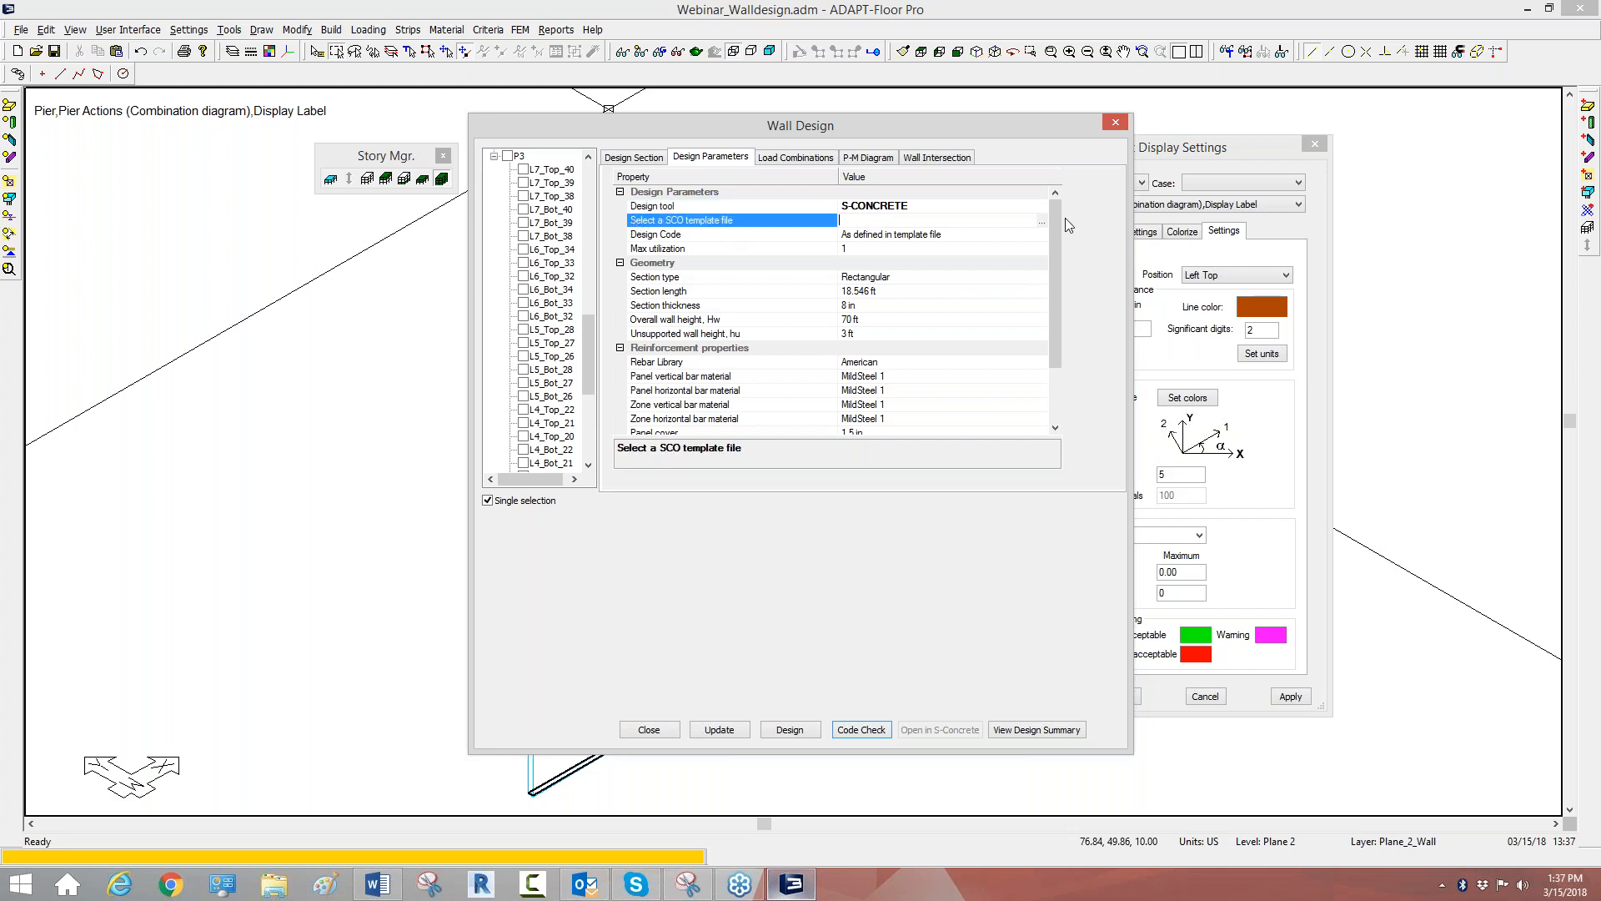
{"action": "left_click", "coordinate": [1042, 220]}
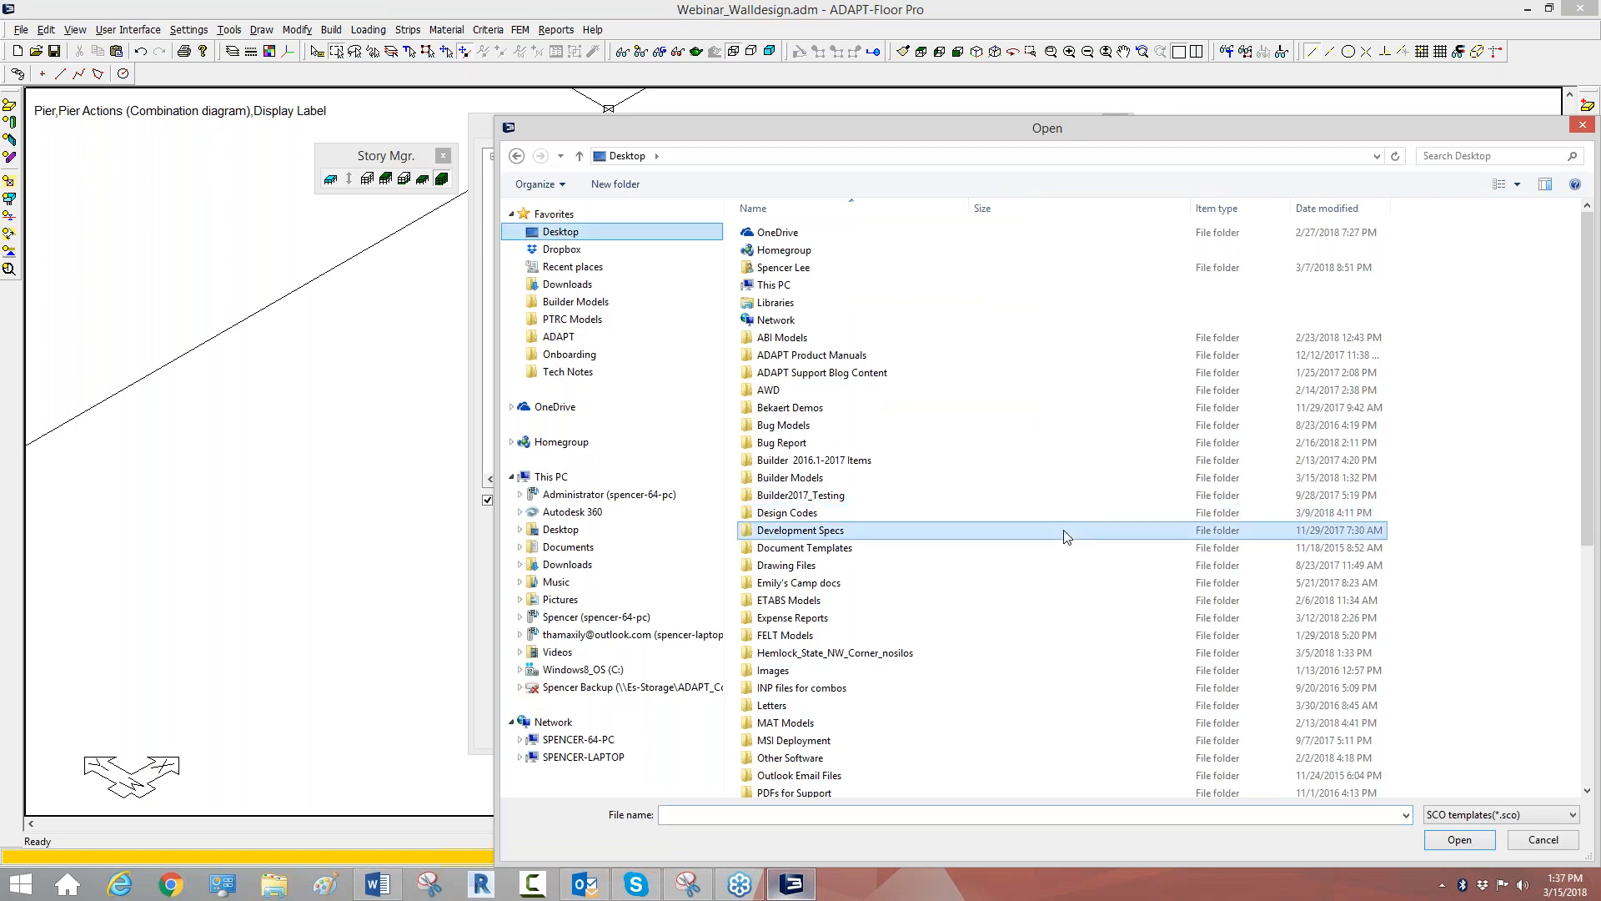
{"action": "scroll", "coordinate": [1063, 529], "scroll_direction": "down", "scroll_amount": 7}
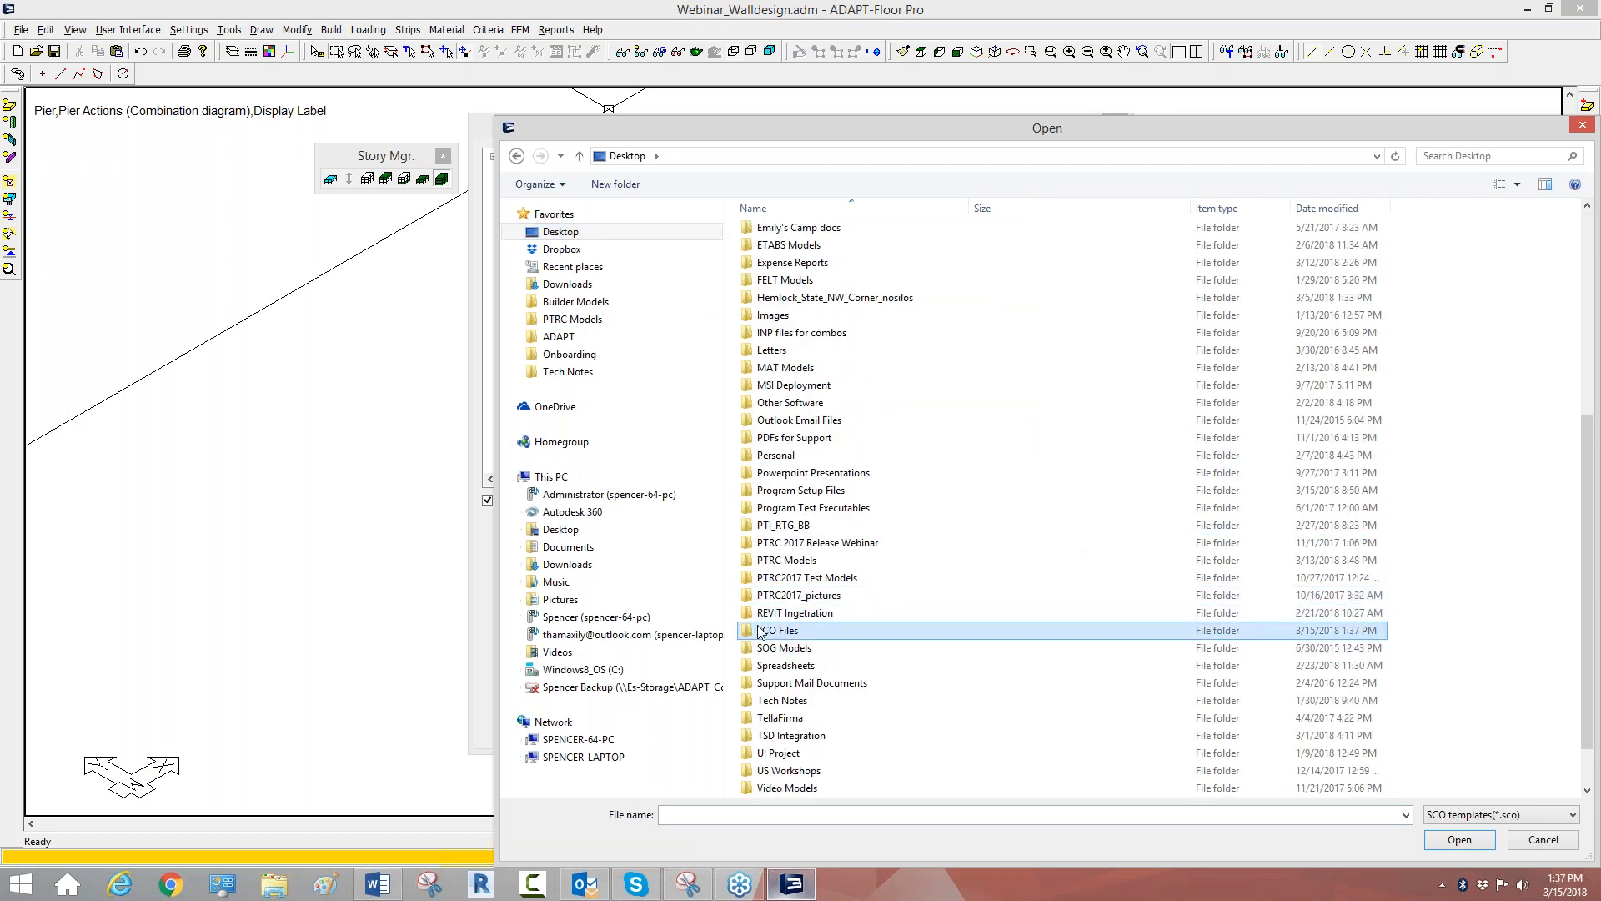
{"action": "double_click", "coordinate": [767, 630]}
{"action": "left_click", "coordinate": [783, 288]}
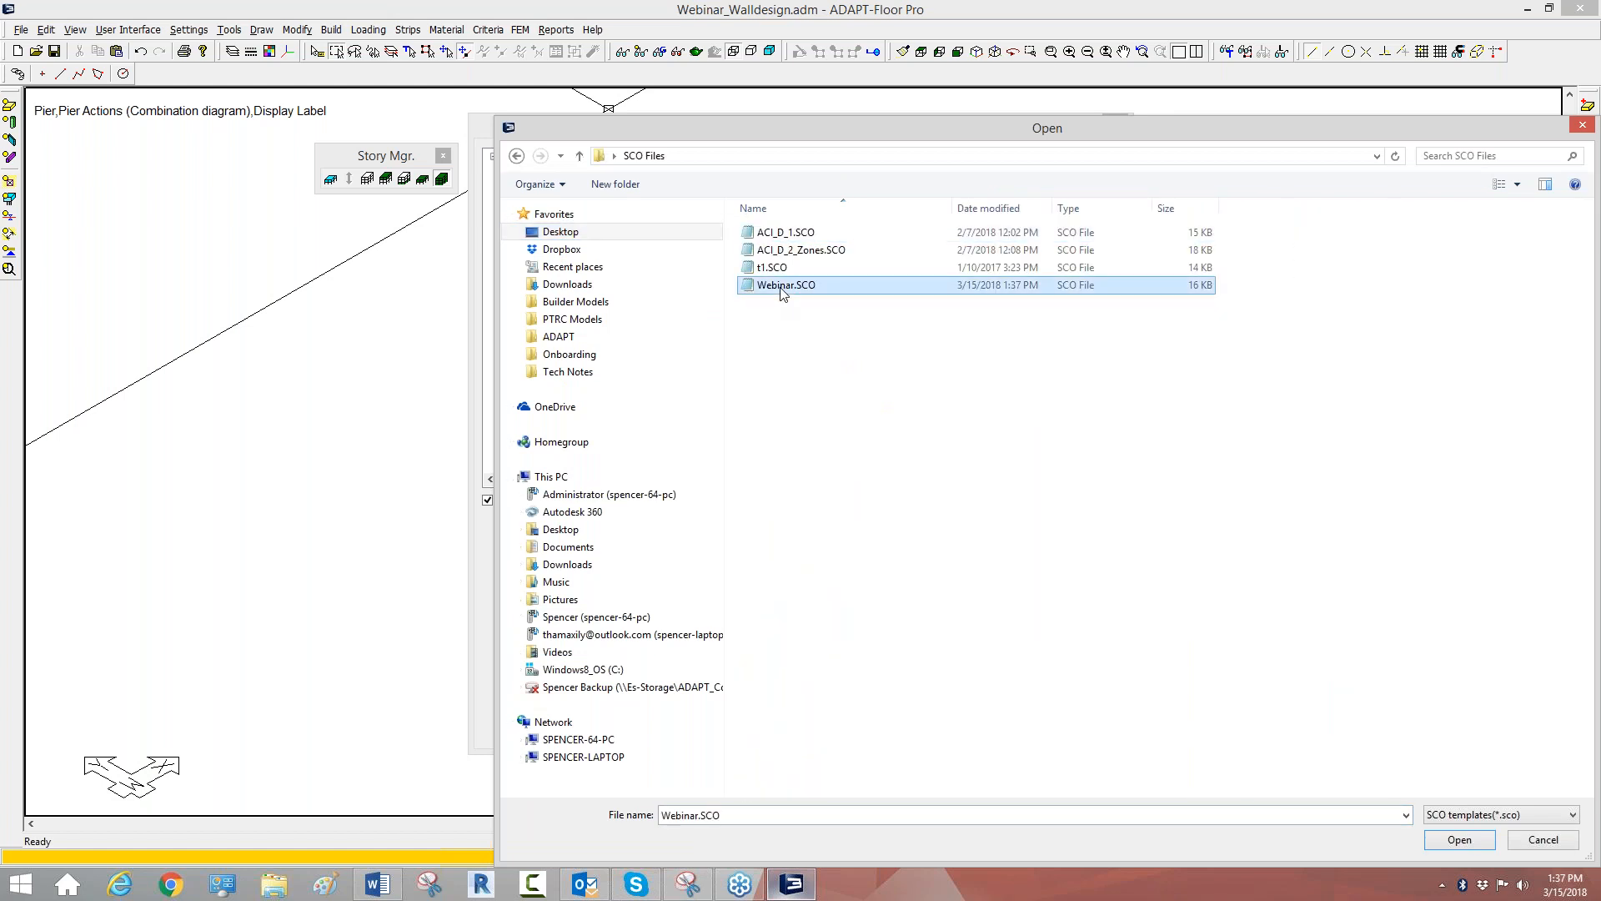
{"action": "double_click", "coordinate": [783, 288]}
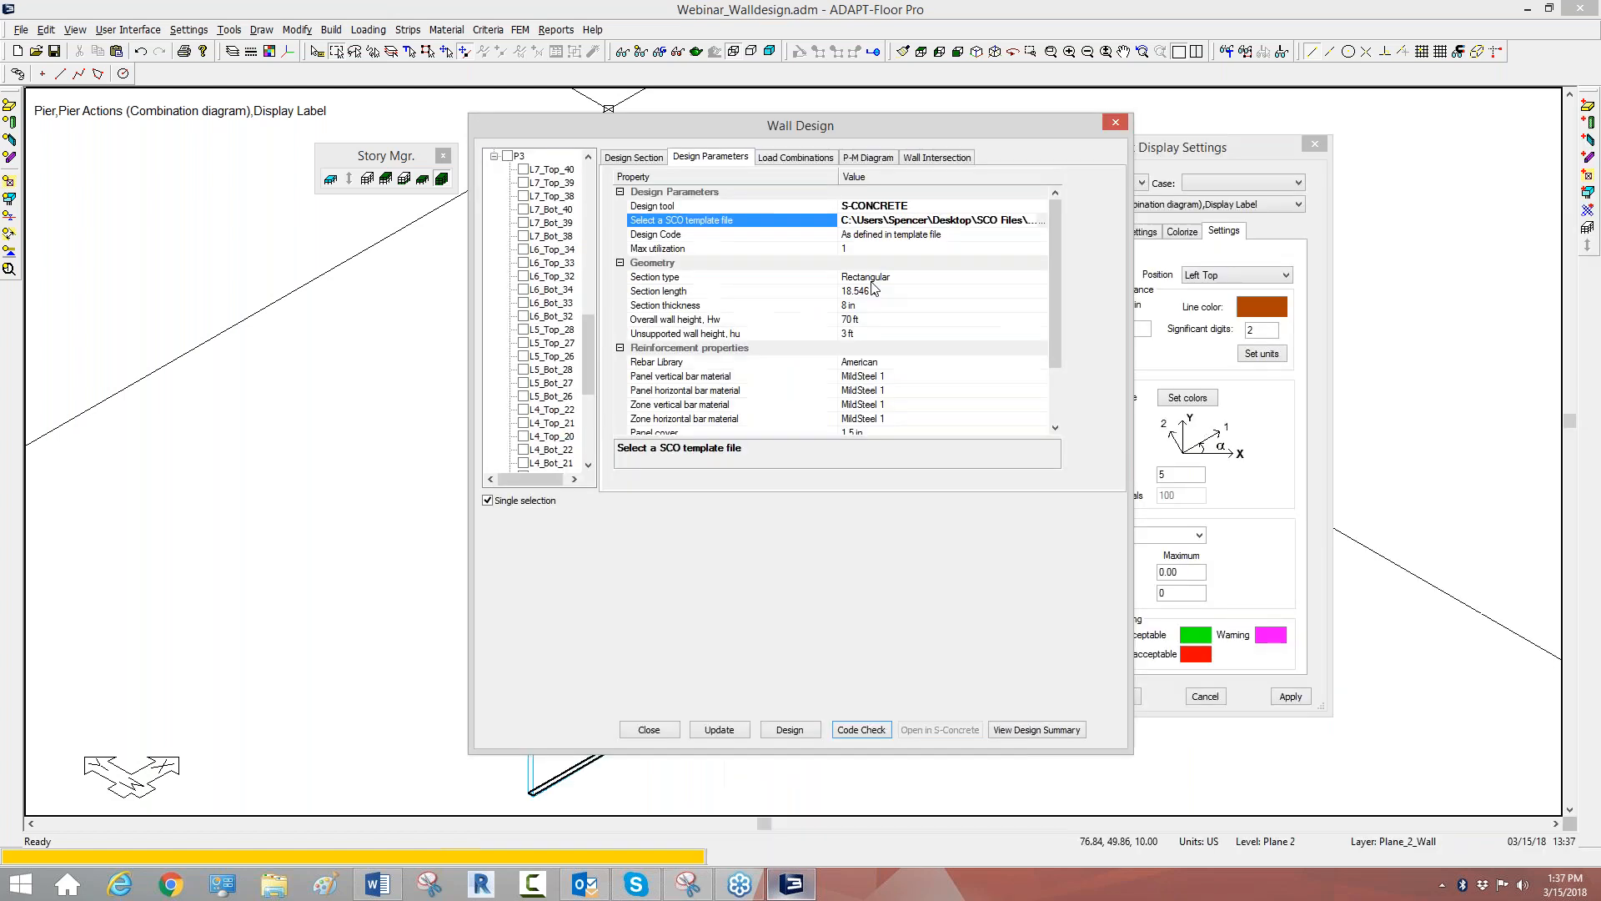
Check the design code and max utilization parameters, and set the wall's section type to I-Section.
{"action": "left_click", "coordinate": [889, 237]}
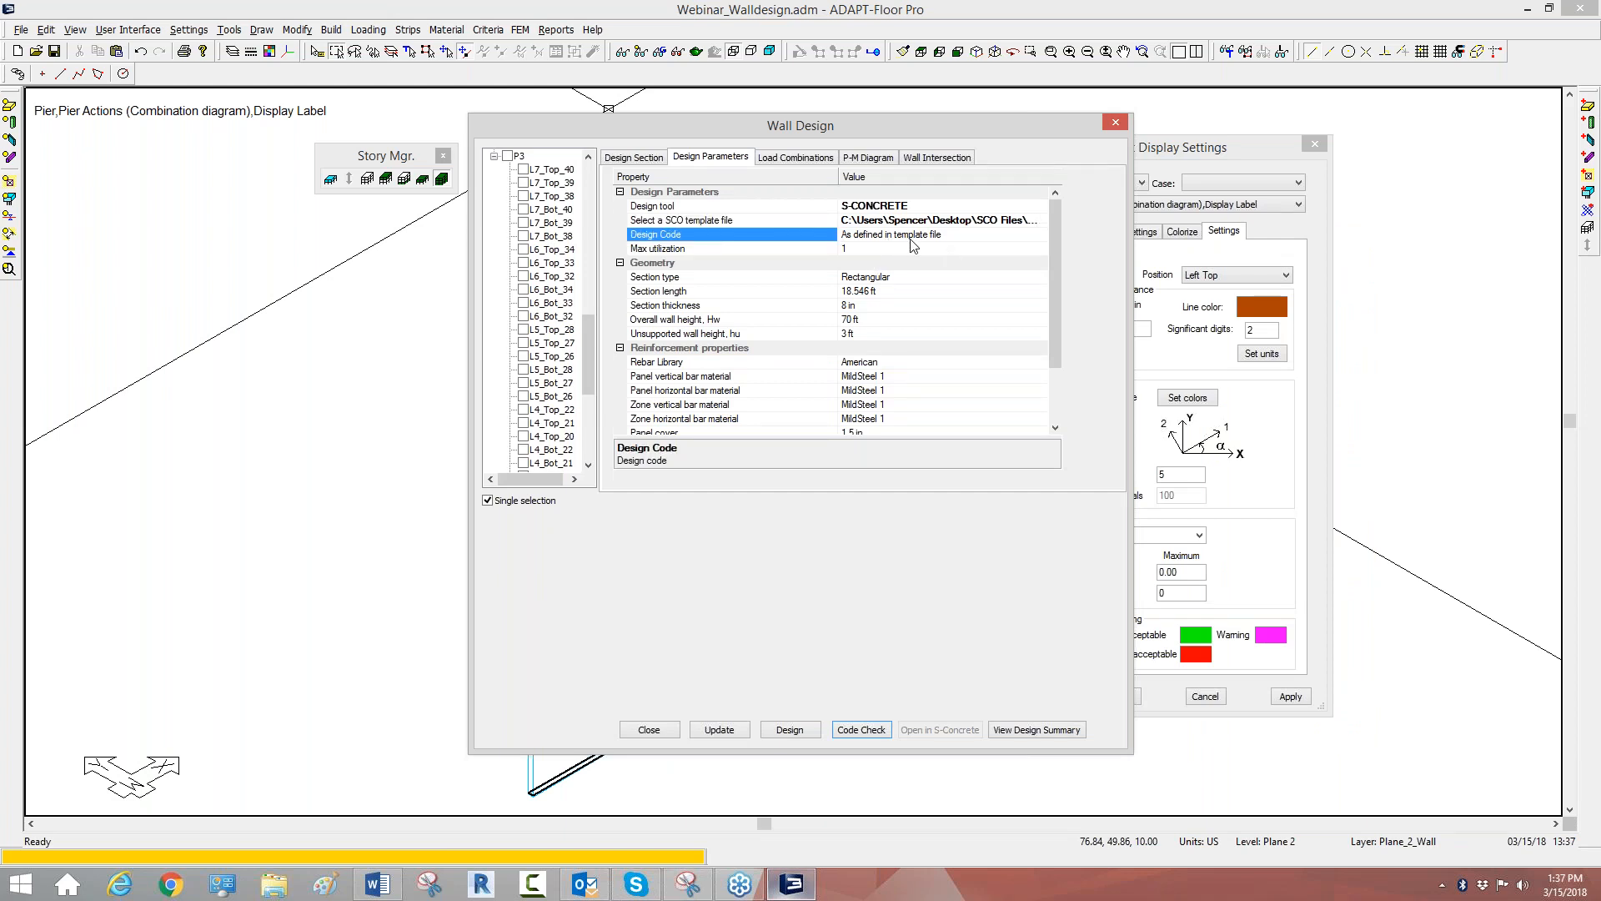
{"action": "left_click", "coordinate": [846, 249]}
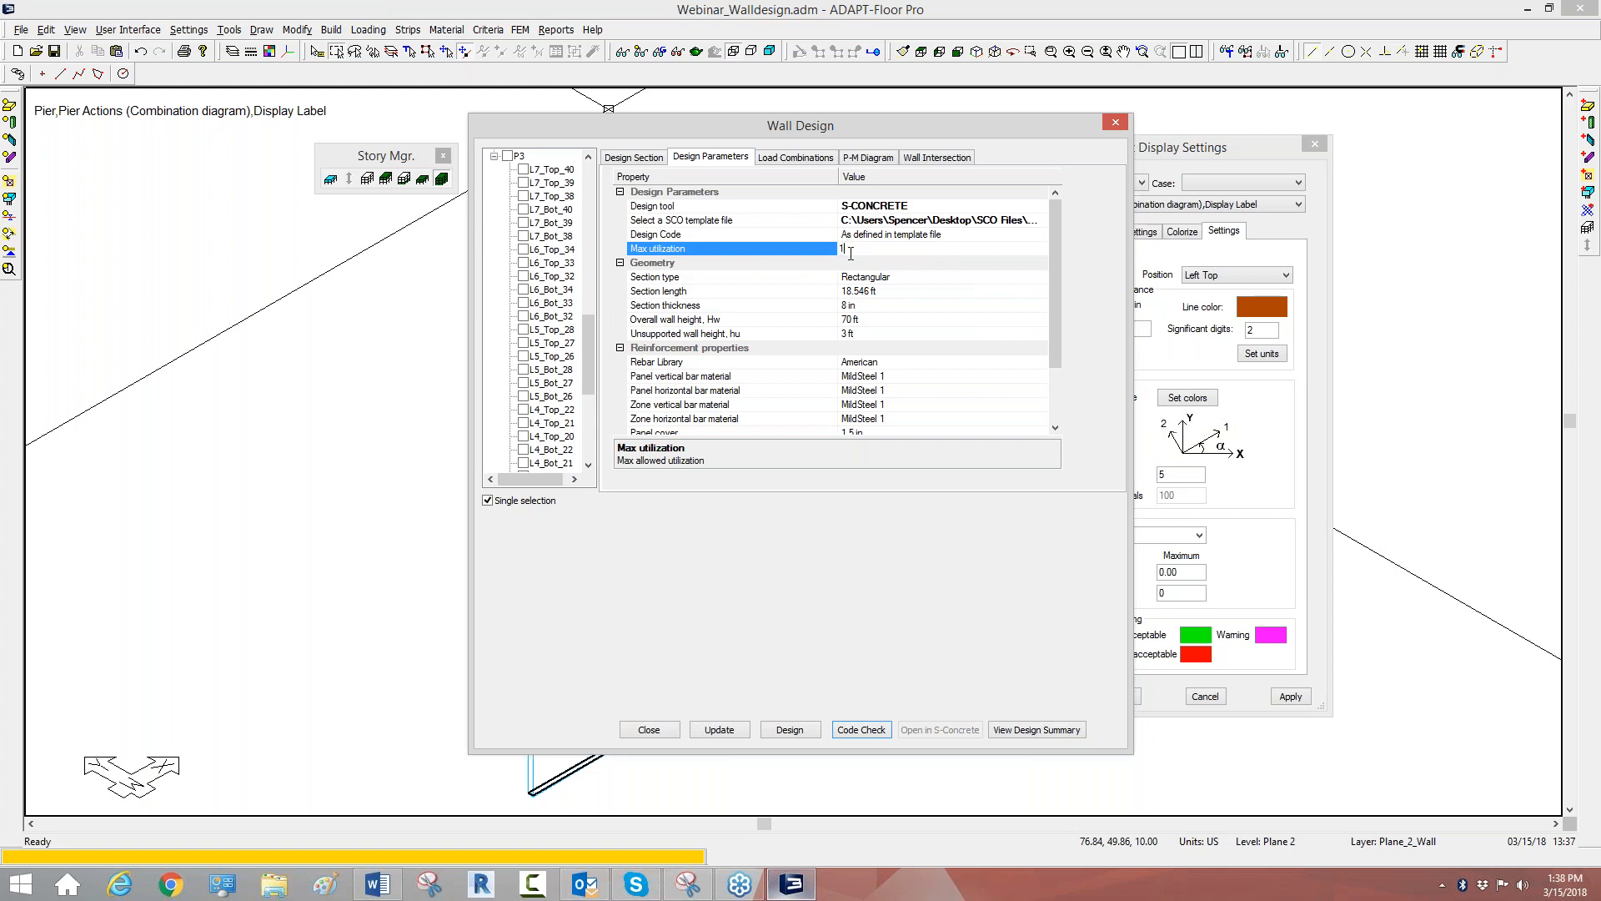
{"action": "left_click", "coordinate": [880, 277]}
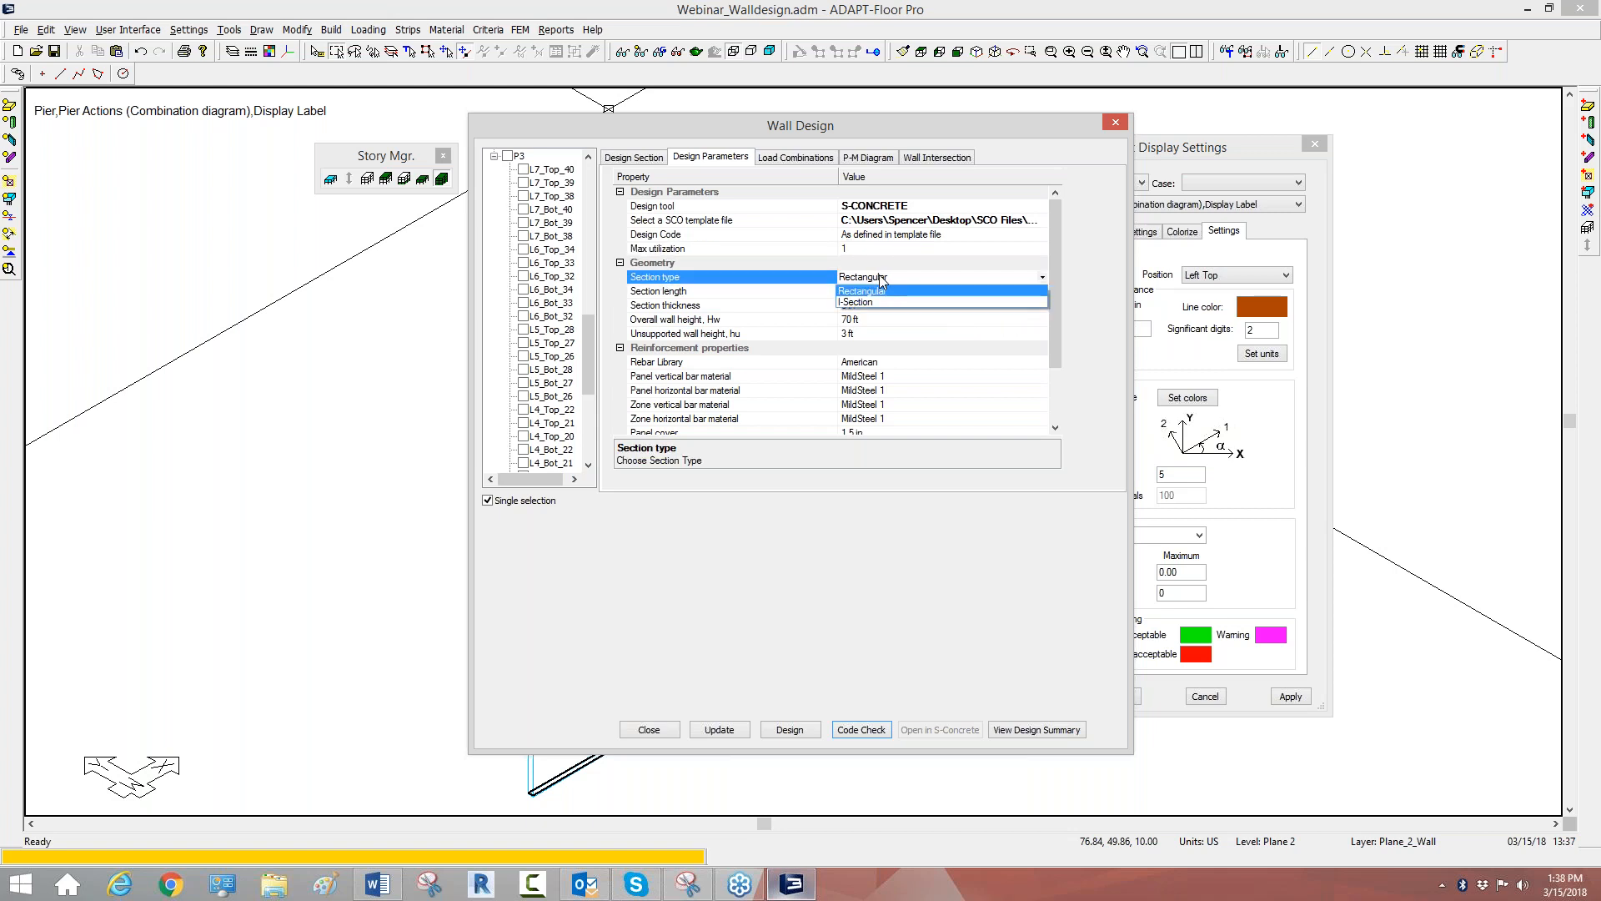
{"action": "left_click", "coordinate": [864, 303]}
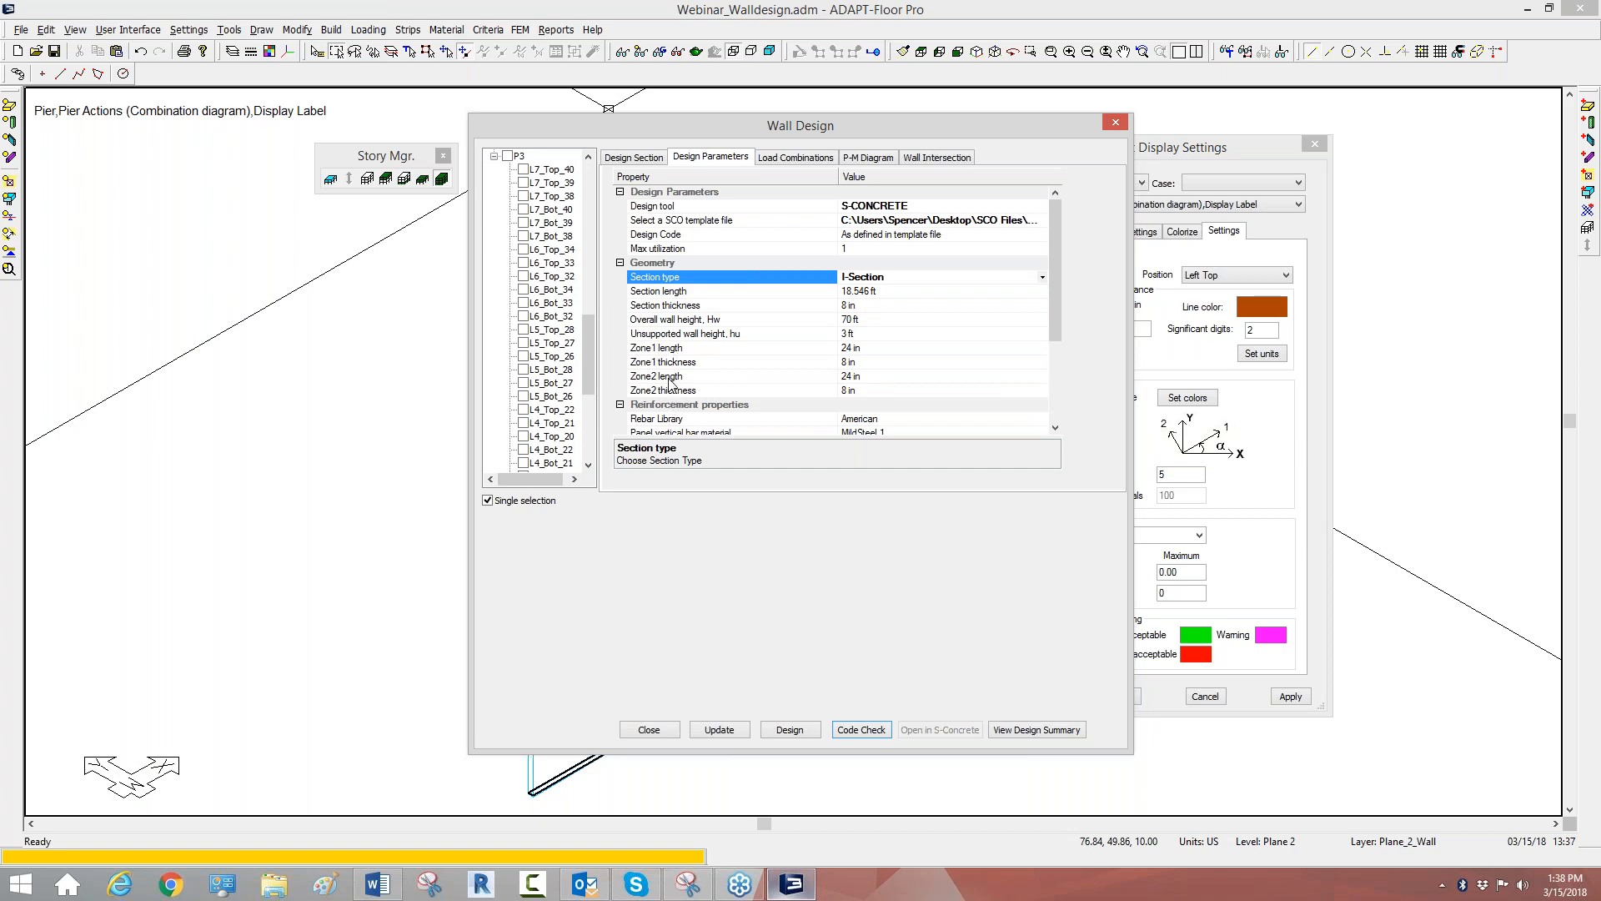
Examine the Zone 1 and Zone 2 length and thickness parameters of the I-section wall.
{"action": "mouse_move", "coordinate": [1055, 277]}
{"action": "left_mouse_down"}
{"action": "mouse_move", "coordinate": [1053, 327]}
{"action": "mouse_move", "coordinate": [1054, 278]}
{"action": "left_mouse_up"}
{"action": "left_click", "coordinate": [845, 348]}
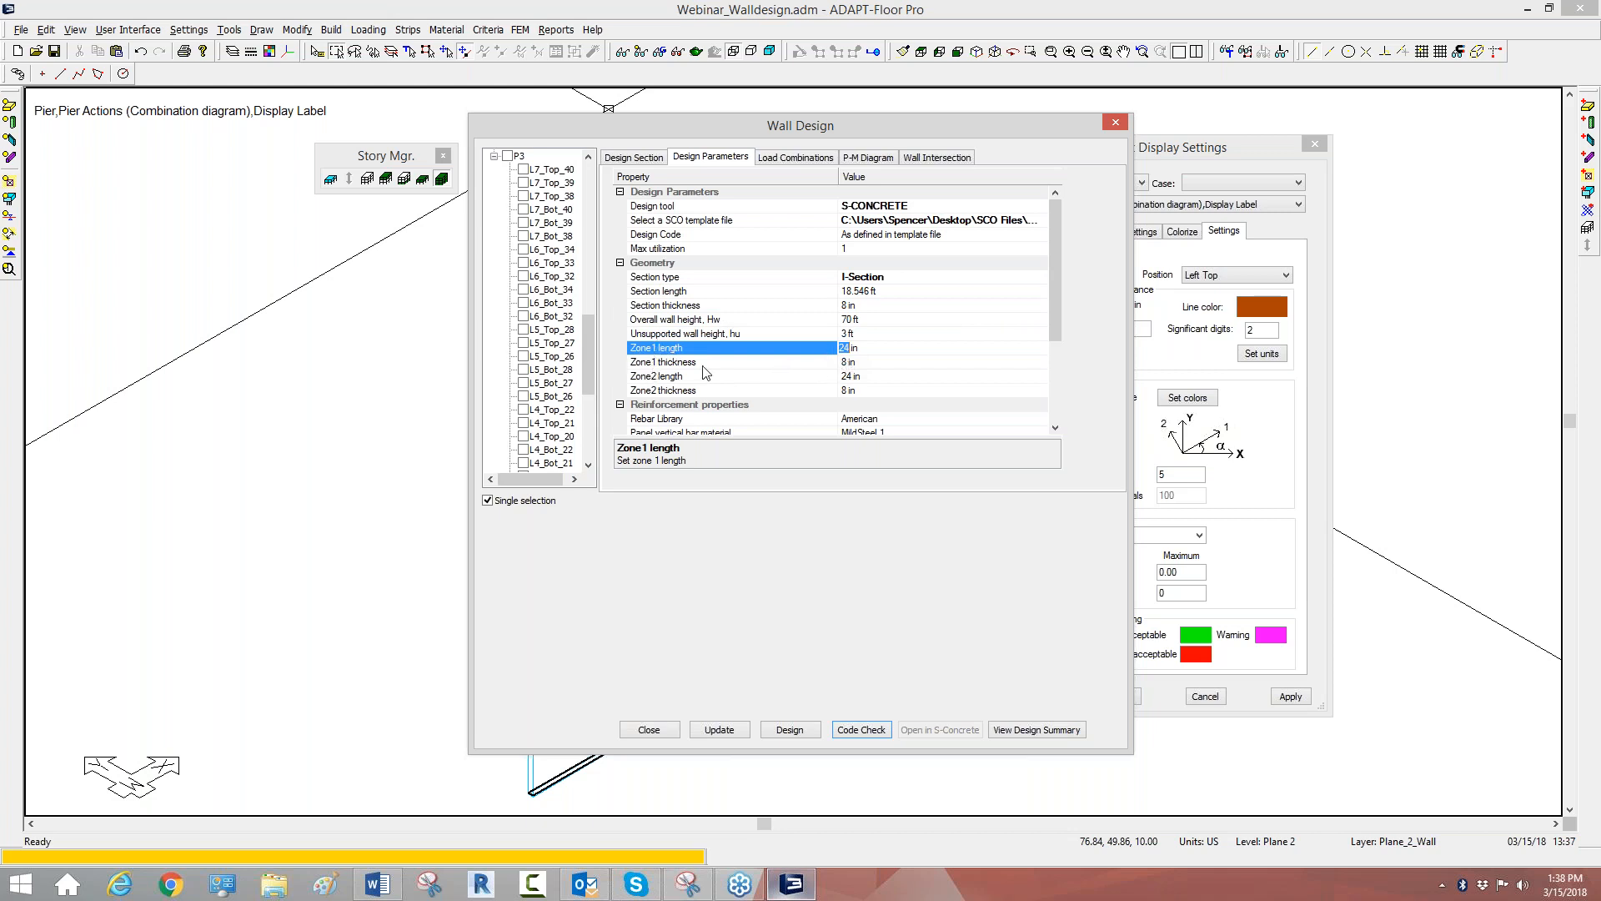
{"action": "left_click", "coordinate": [672, 377]}
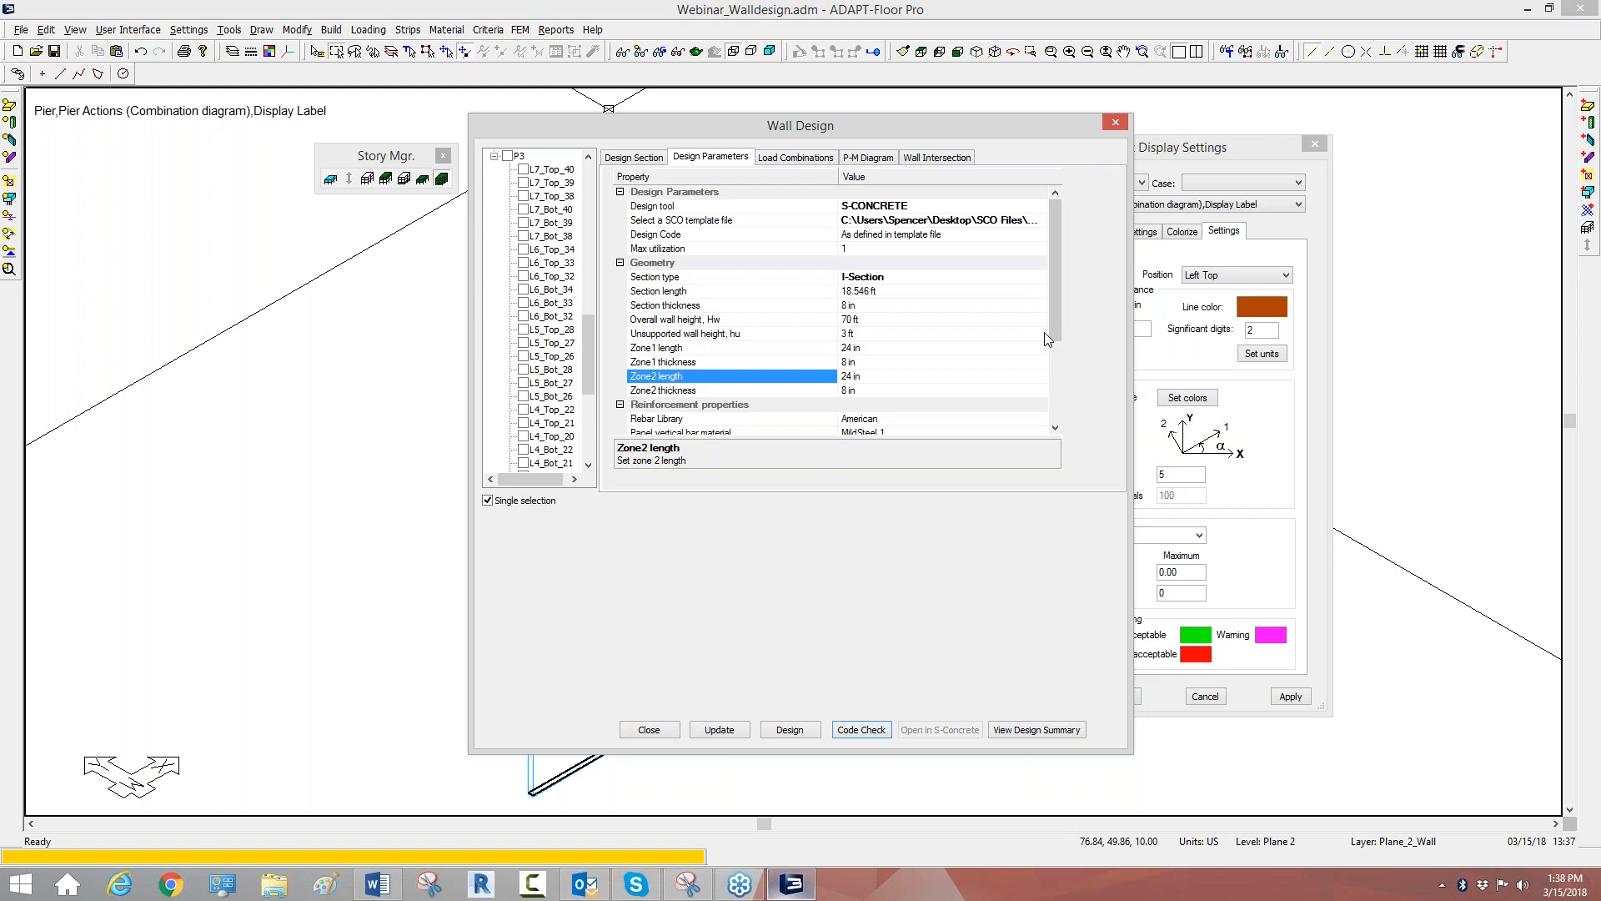
{"action": "left_click_drag", "start_coordinate": [1053, 328], "coordinate": [1052, 344]}
{"action": "left_click", "coordinate": [851, 362]}
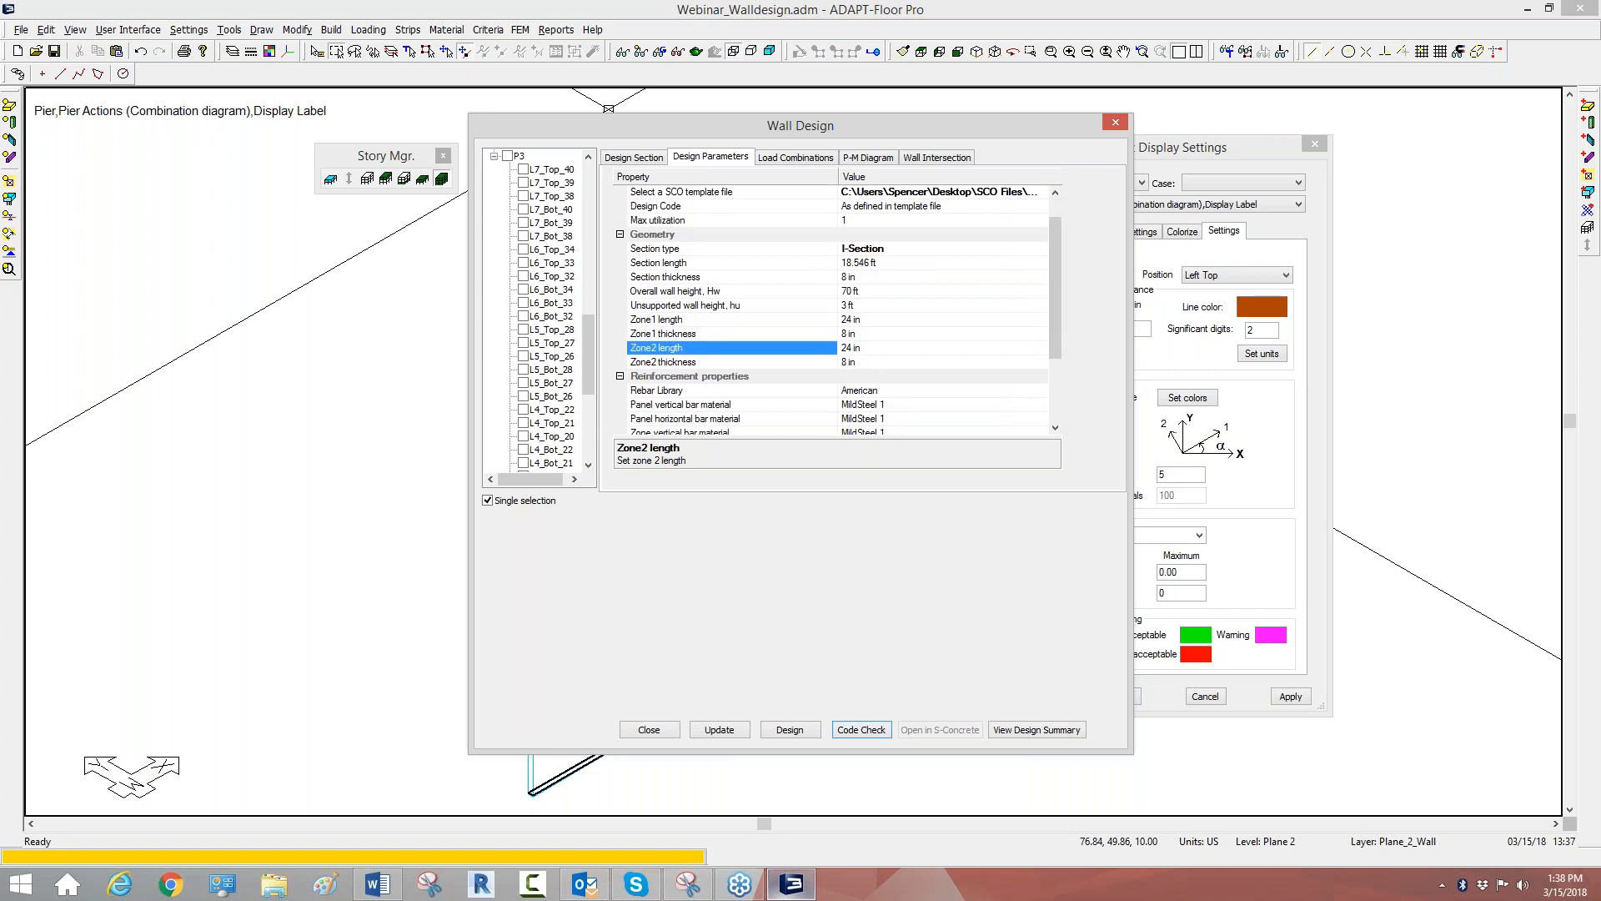
Examine the wall's overall and unsupported heights, reinforcement properties and design constraints in the design parameters.
{"action": "left_click", "coordinate": [648, 291]}
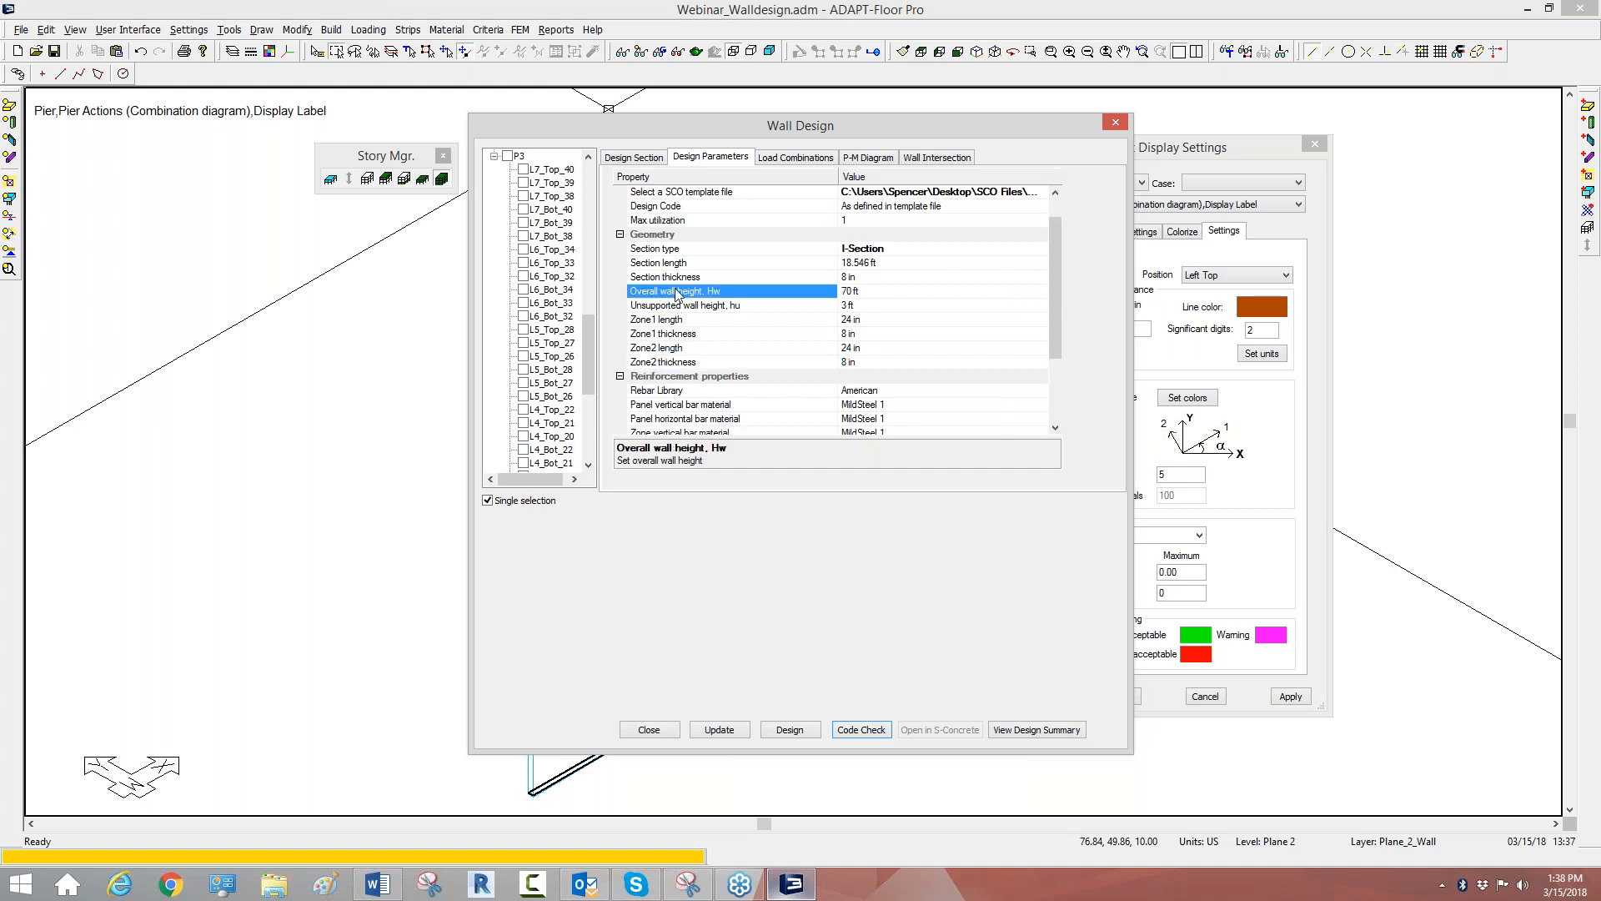
{"action": "left_click", "coordinate": [846, 294]}
{"action": "left_click", "coordinate": [723, 306]}
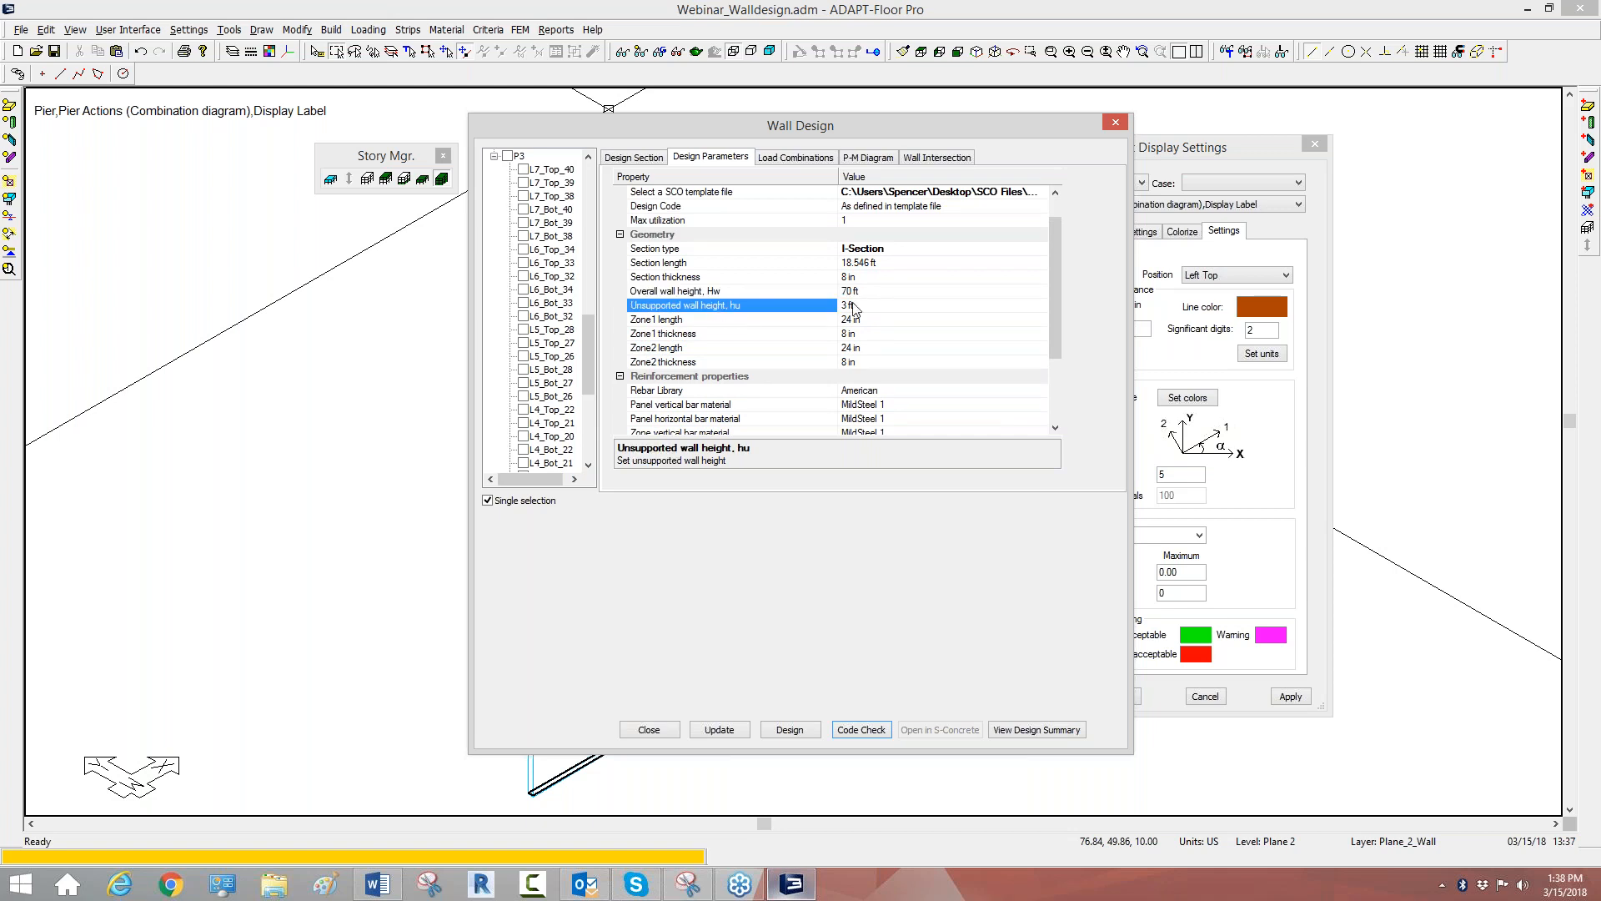
{"action": "left_click", "coordinate": [849, 305]}
{"action": "left_click_drag", "start_coordinate": [1058, 257], "coordinate": [1055, 319]}
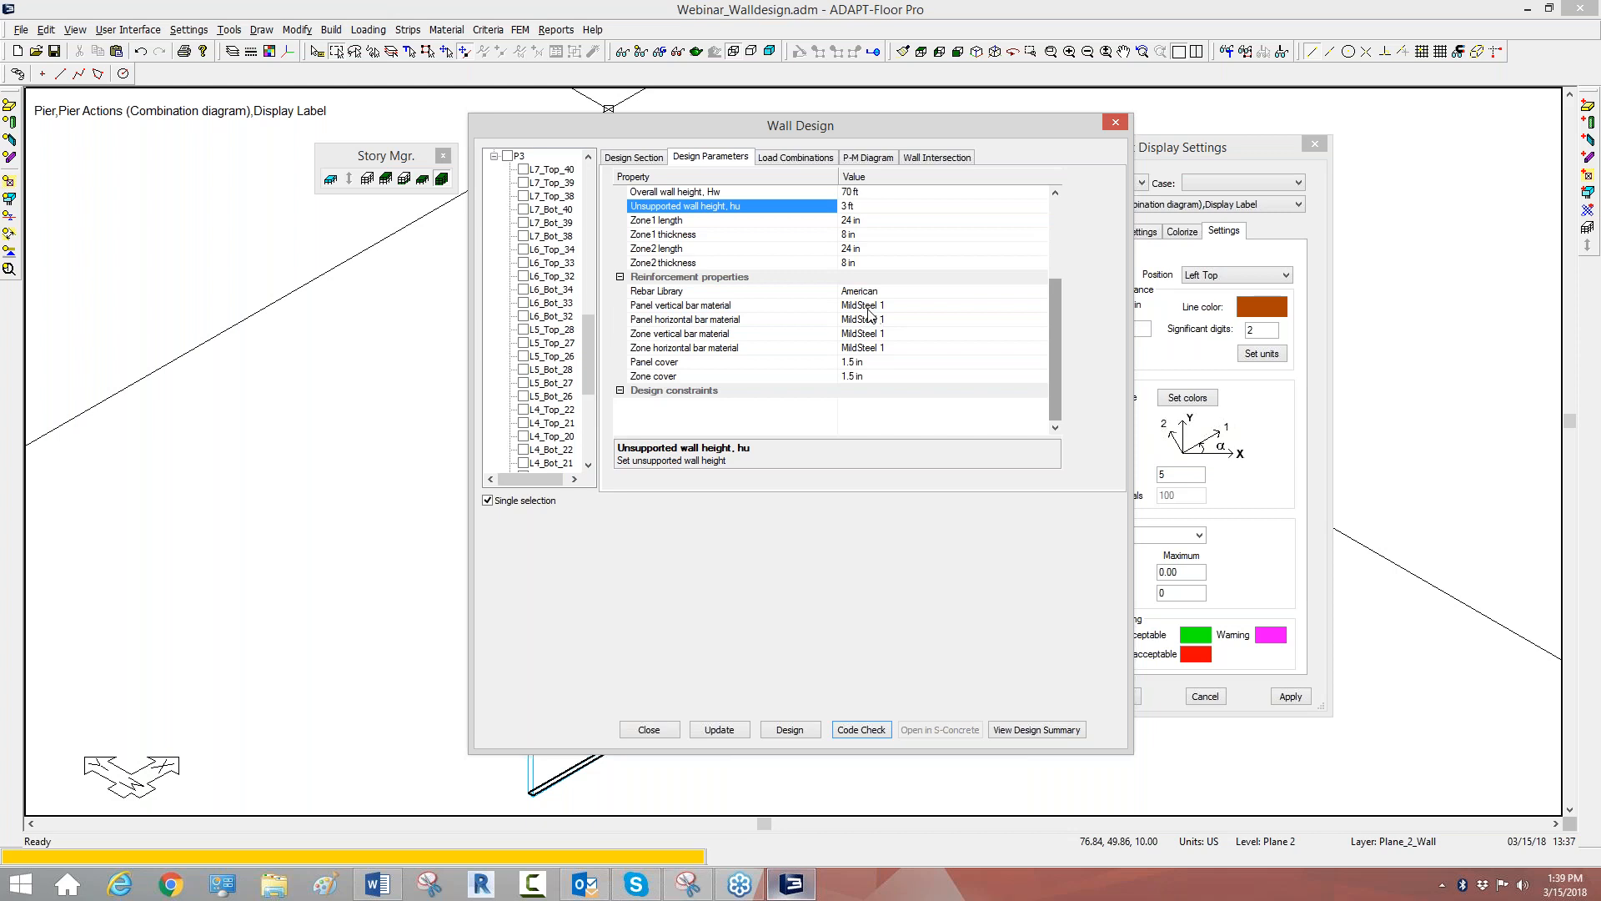
{"action": "left_click", "coordinate": [621, 392]}
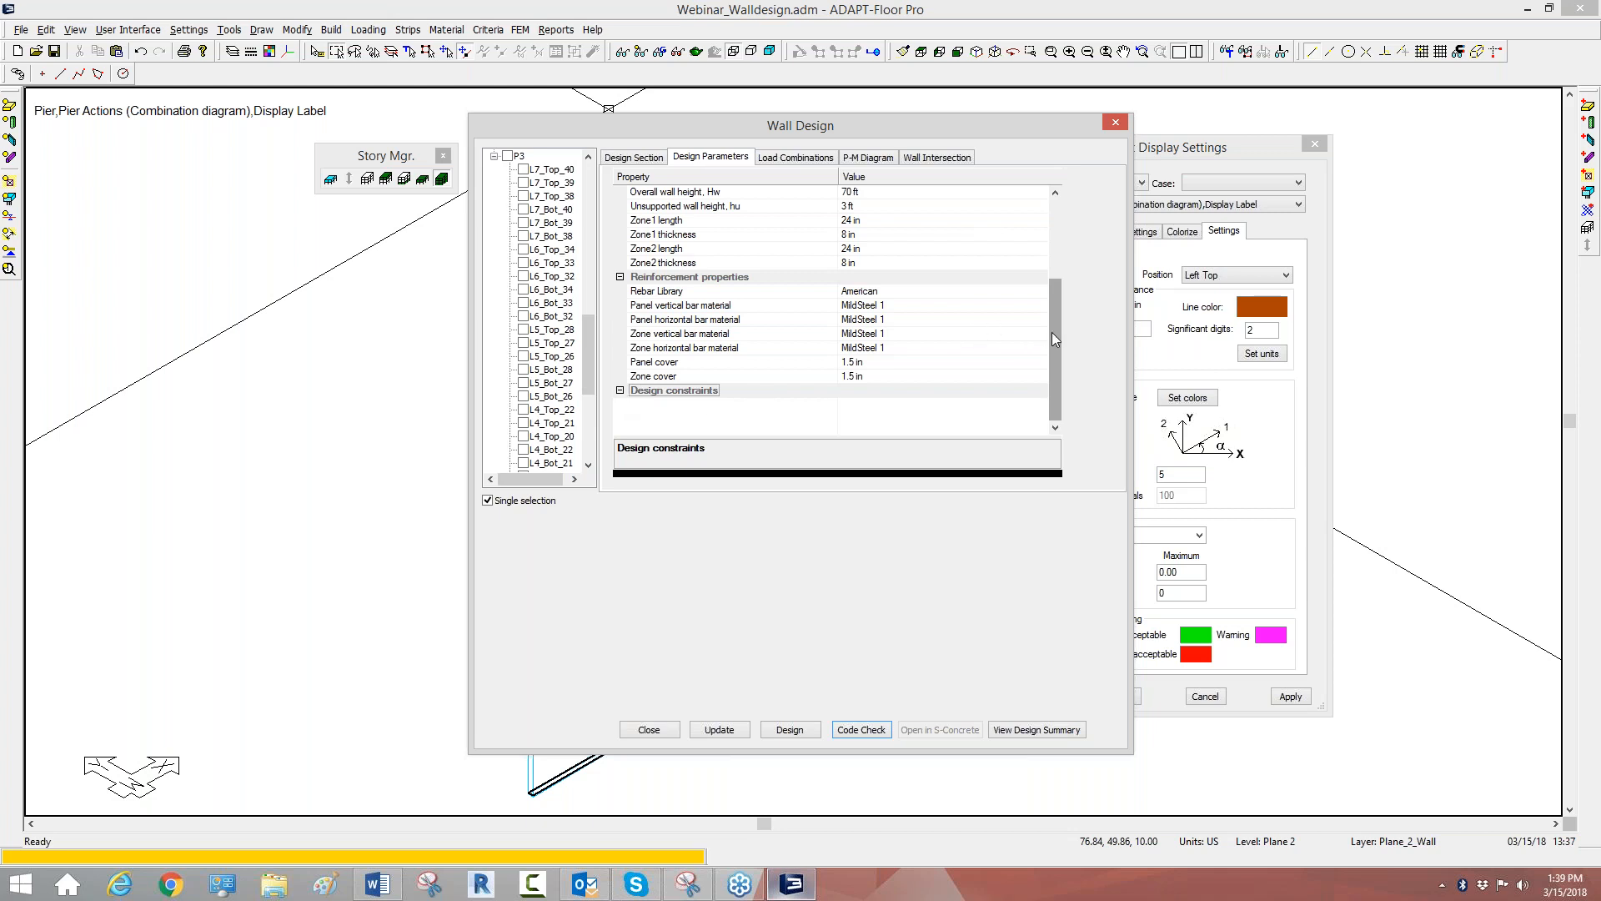
{"action": "left_click_drag", "start_coordinate": [1054, 339], "coordinate": [982, 252]}
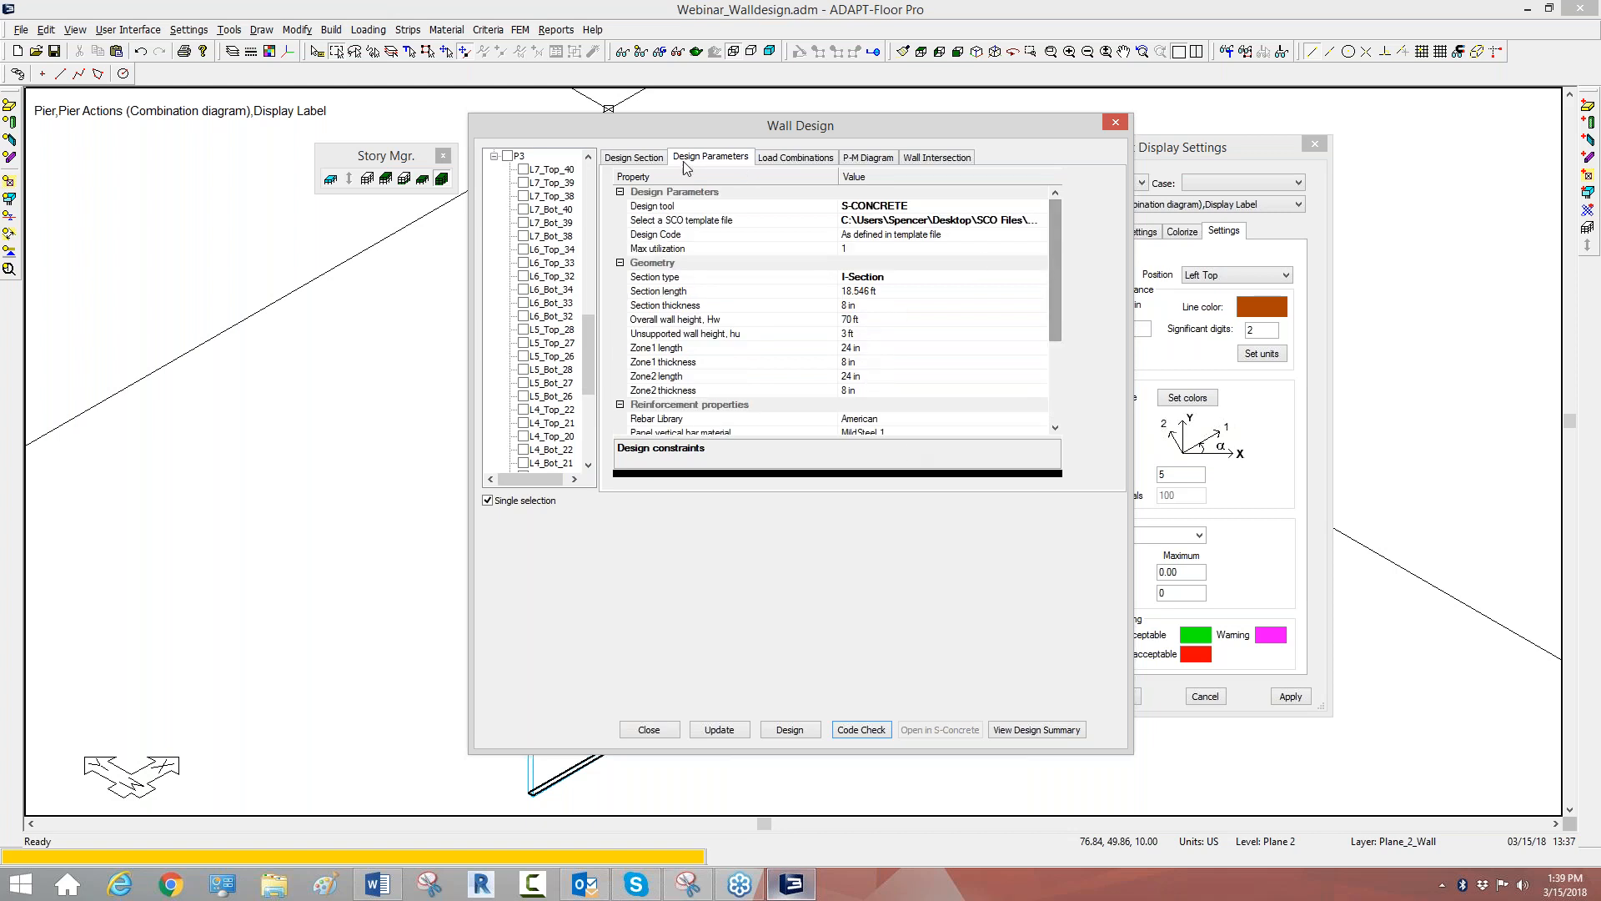
Show the wall's design section, update the wall design and close Wall Design.
{"action": "left_click", "coordinate": [649, 159]}
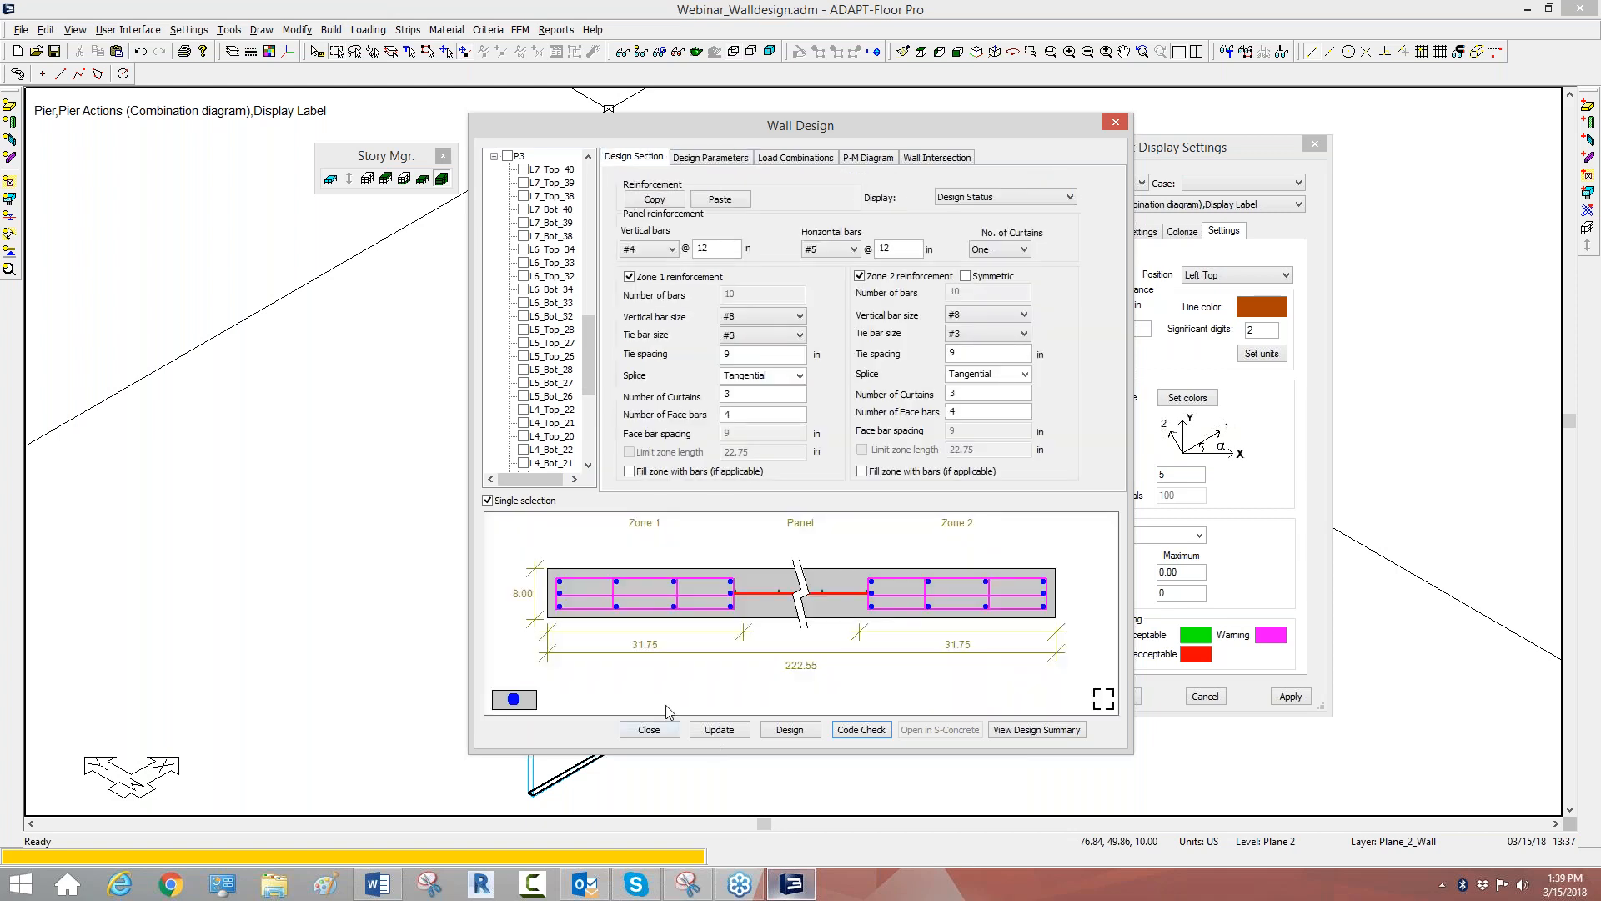
{"action": "left_click", "coordinate": [737, 732]}
{"action": "left_click", "coordinate": [649, 730]}
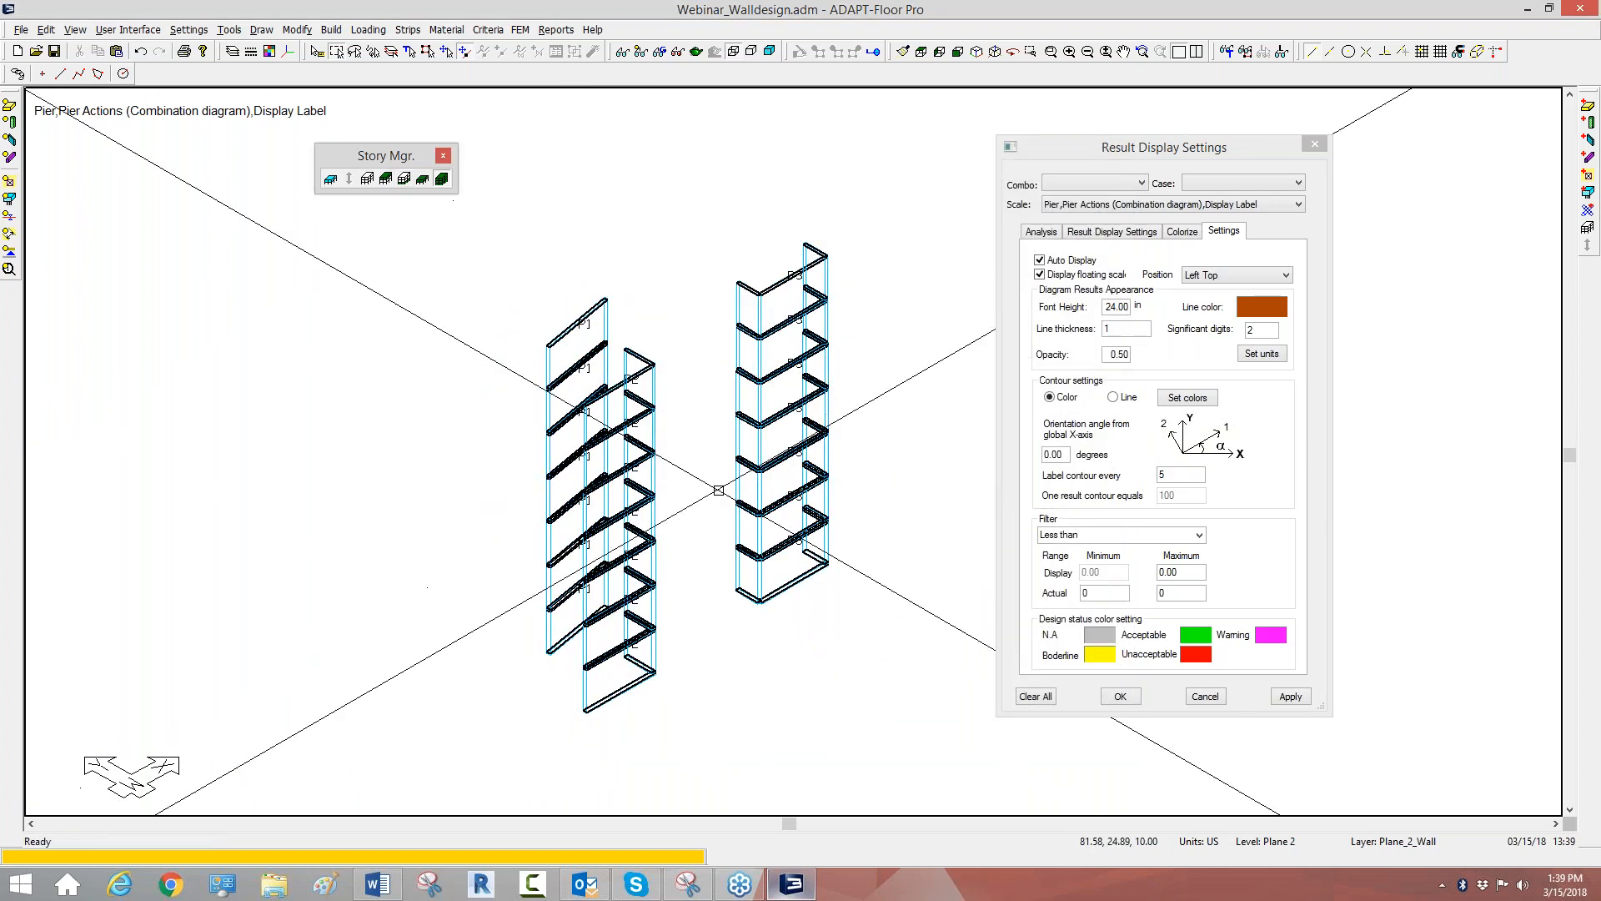
Display the slabs and columns with the walls, and generate the automatic mesh with a 5 ft cell size and automatic node shifting up to 1.5 ft.
{"action": "scroll", "coordinate": [718, 489], "scroll_direction": "down", "scroll_amount": 2}
{"action": "scroll", "coordinate": [490, 511], "scroll_direction": "up", "scroll_amount": 3}
{"action": "scroll", "coordinate": [524, 492], "scroll_direction": "down", "scroll_amount": 2}
{"action": "scroll", "coordinate": [525, 492], "scroll_direction": "up", "scroll_amount": 1}
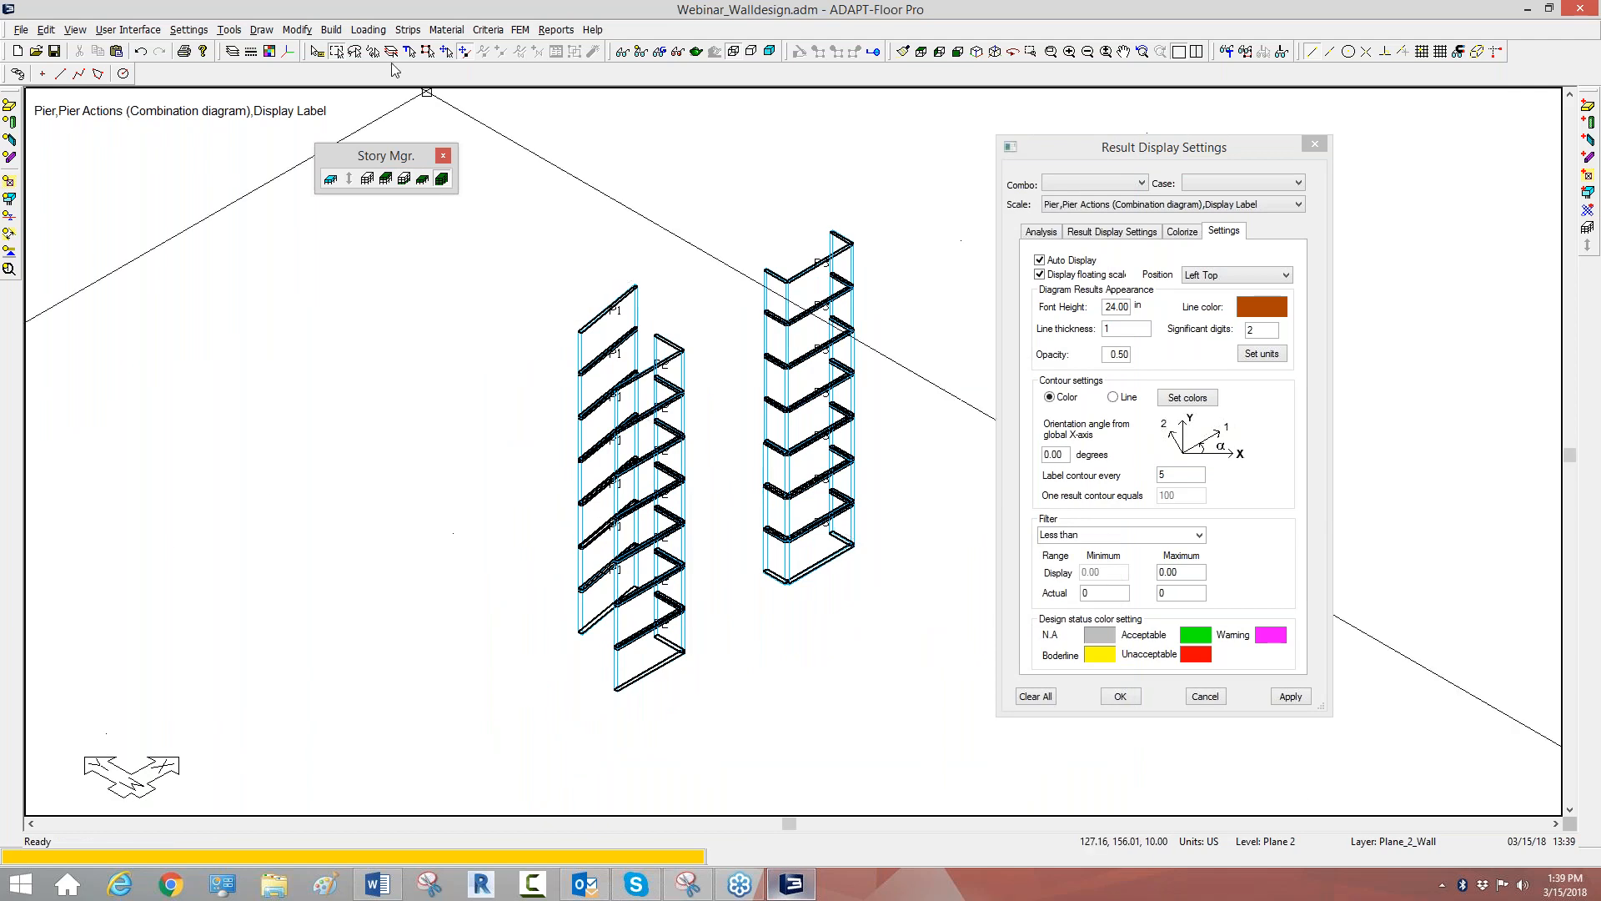
{"action": "left_click", "coordinate": [640, 51]}
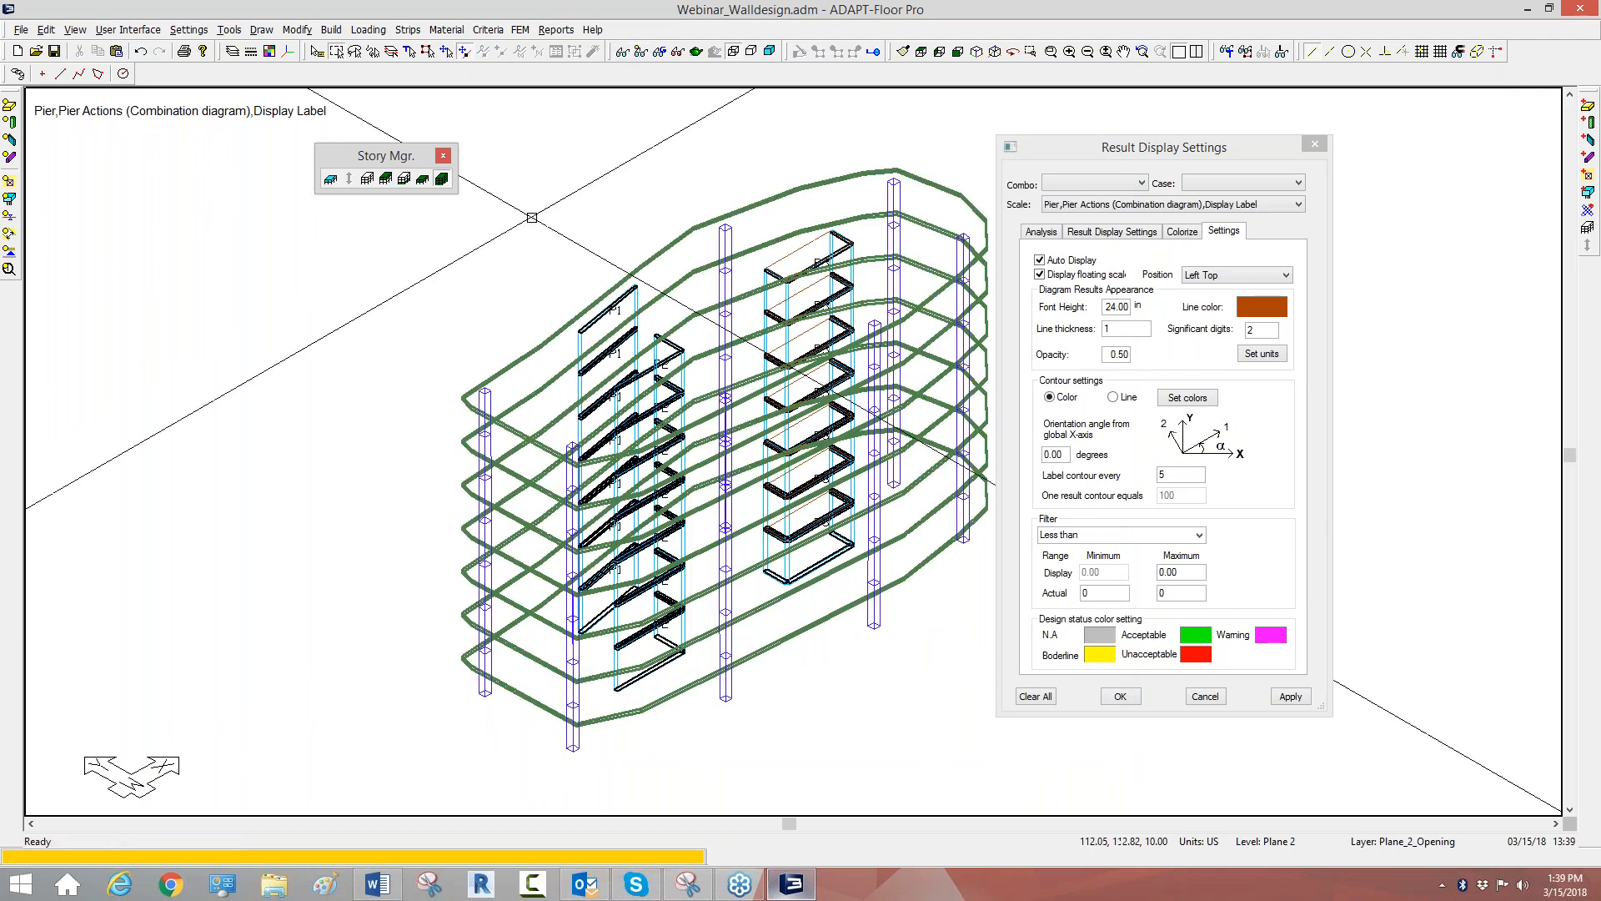
{"action": "left_click", "coordinate": [520, 29]}
{"action": "left_click", "coordinate": [542, 73]}
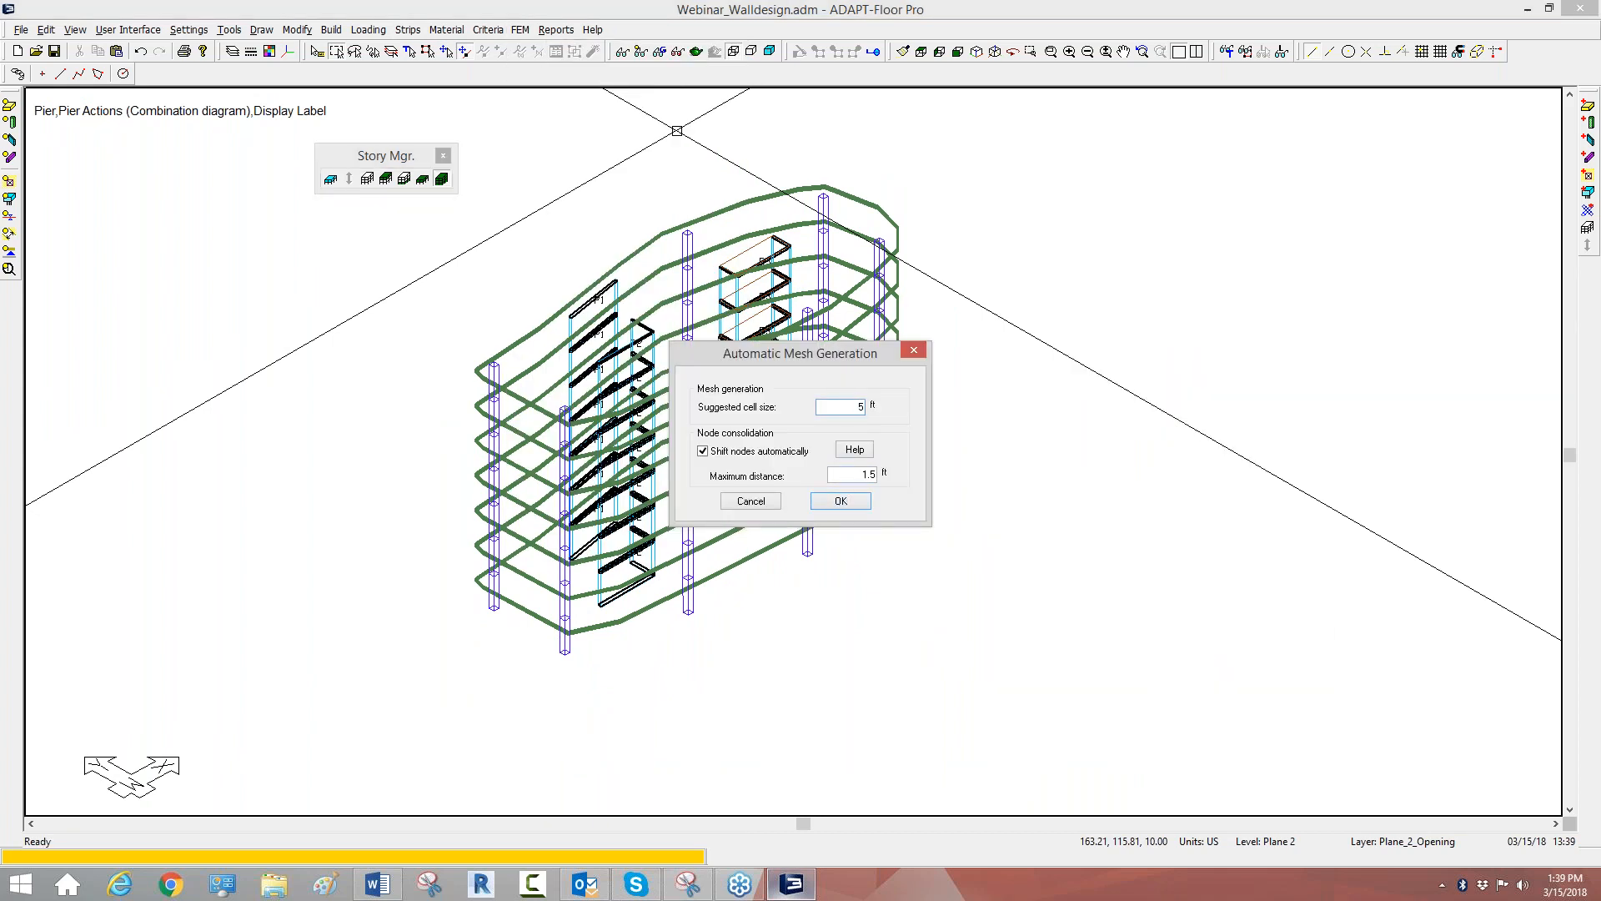
{"action": "left_click", "coordinate": [842, 501]}
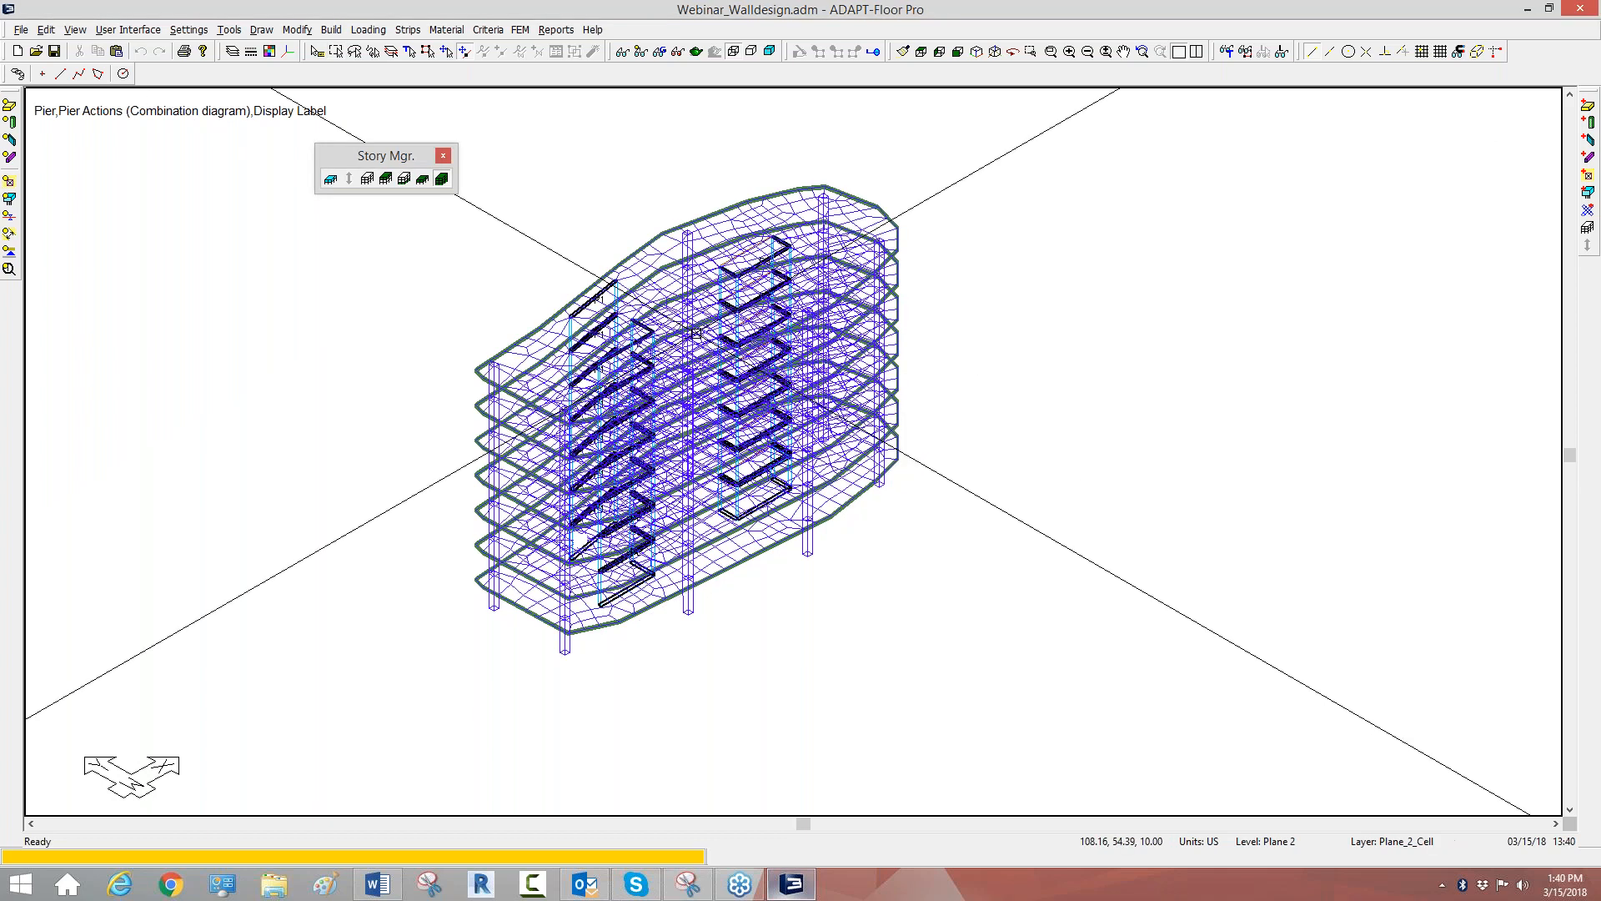
Analyze the structure for all eight load combinations with uncracked stiffness, and save the solution.
{"action": "left_click", "coordinate": [520, 29]}
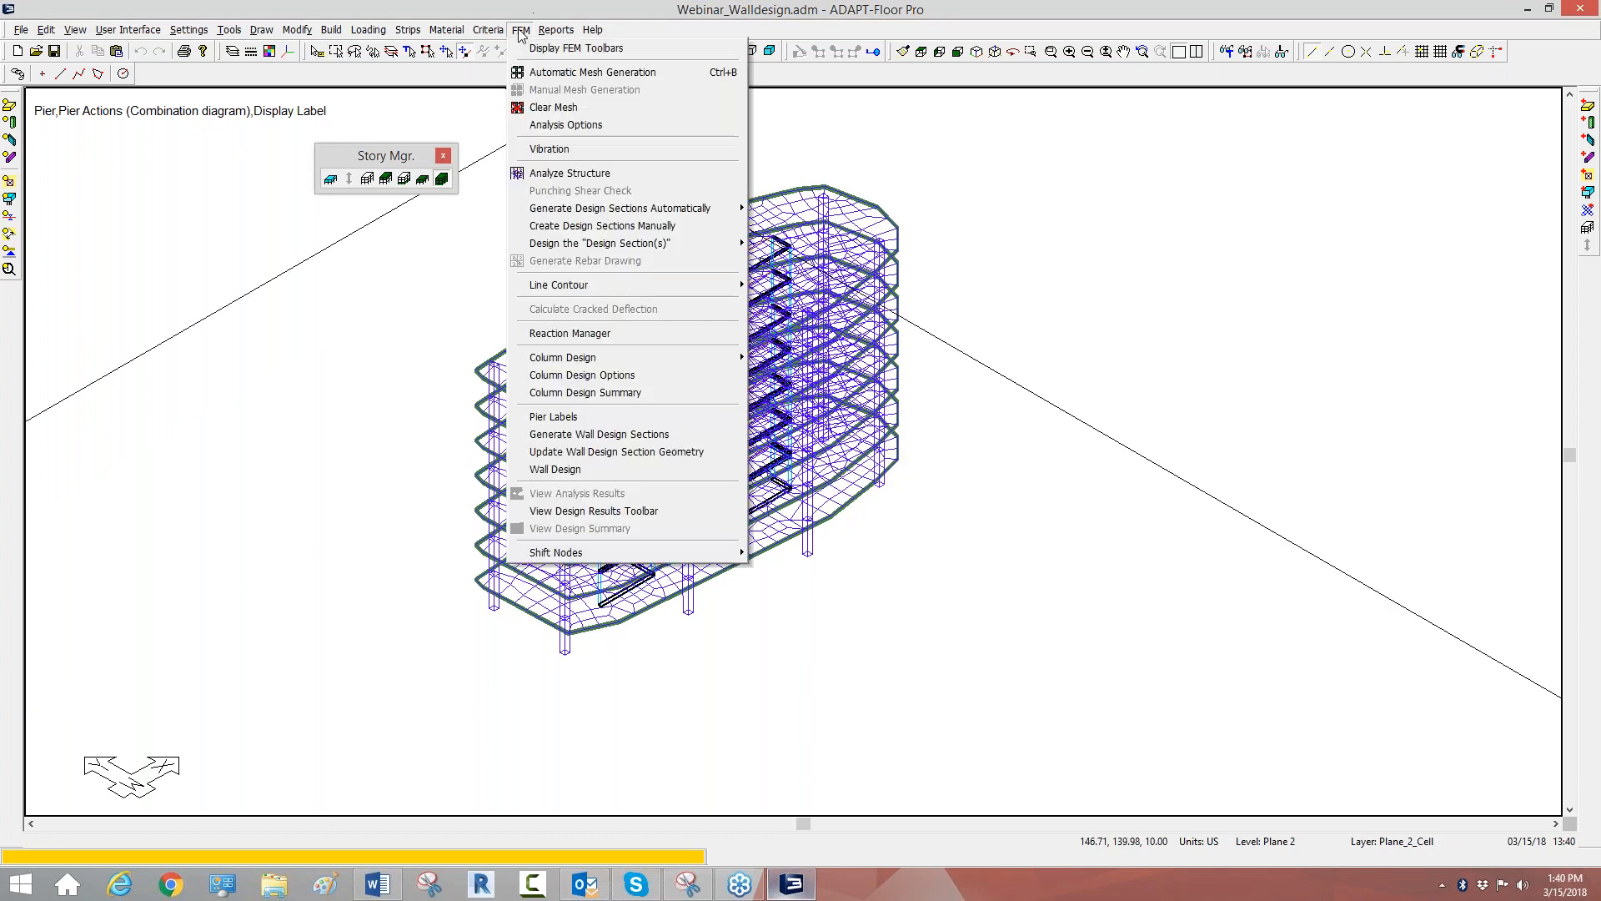
{"action": "left_click", "coordinate": [544, 173]}
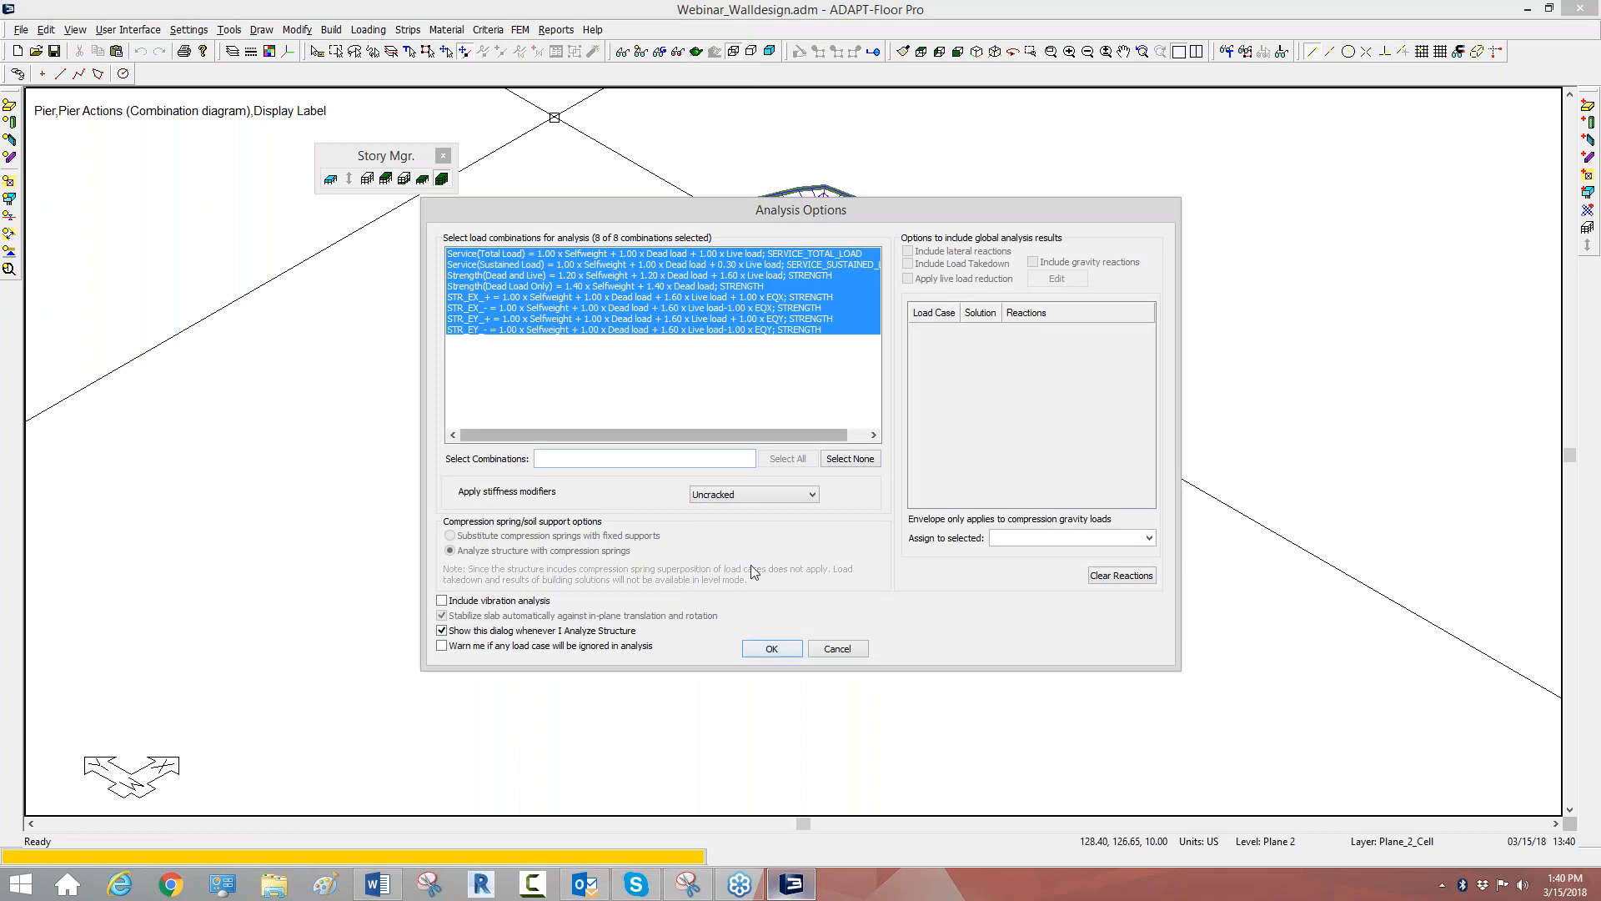
{"action": "left_click", "coordinate": [784, 647]}
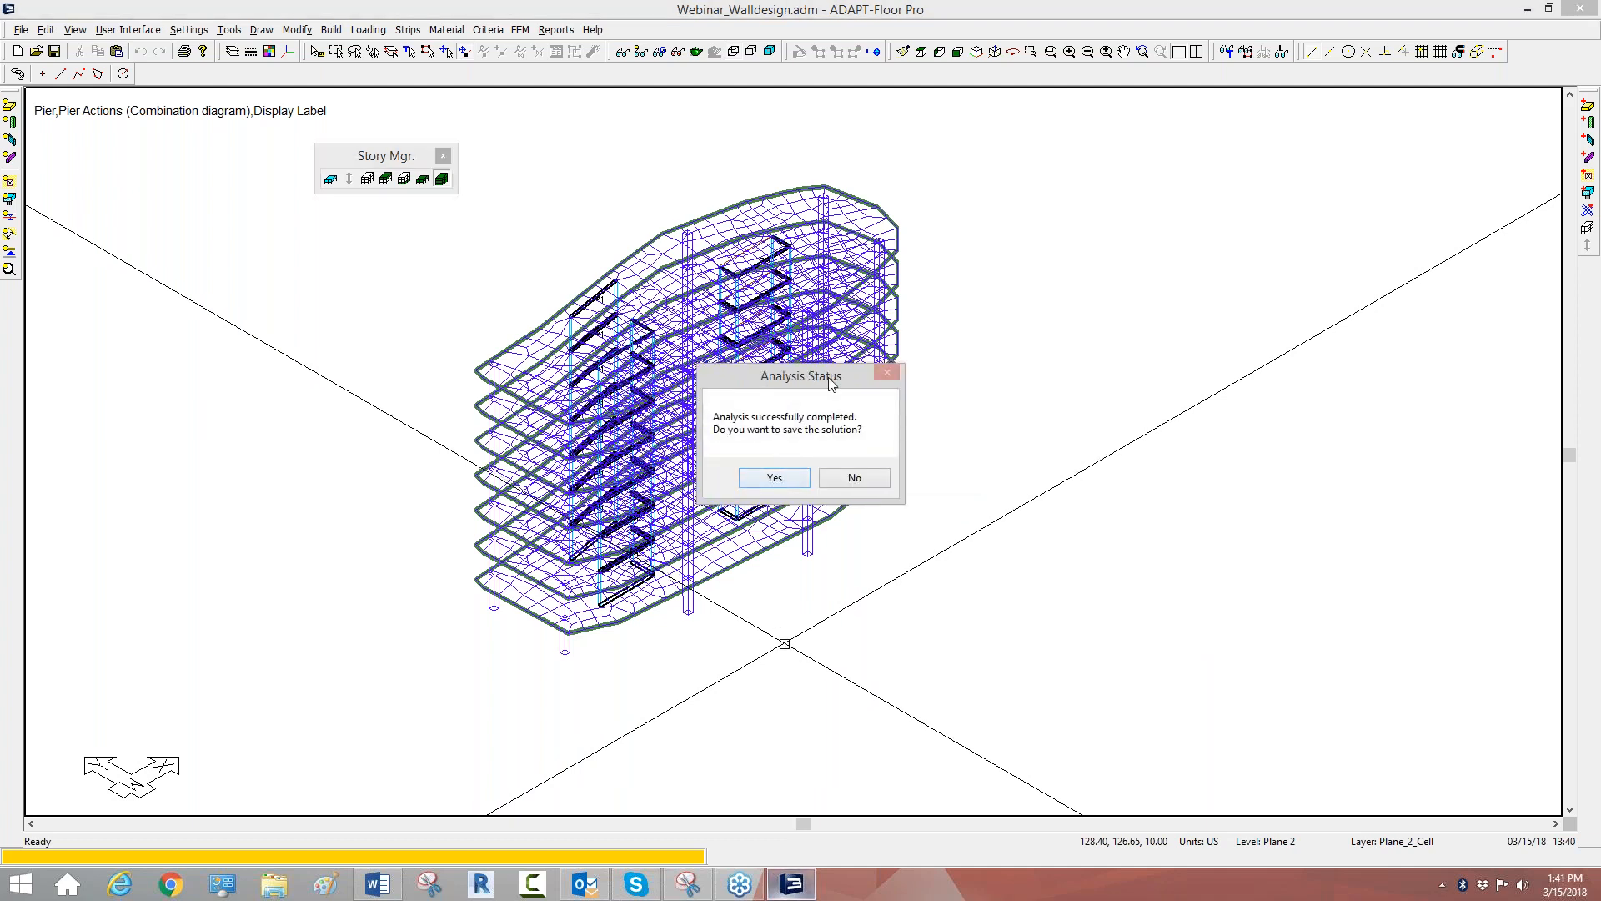
{"action": "left_click", "coordinate": [764, 482]}
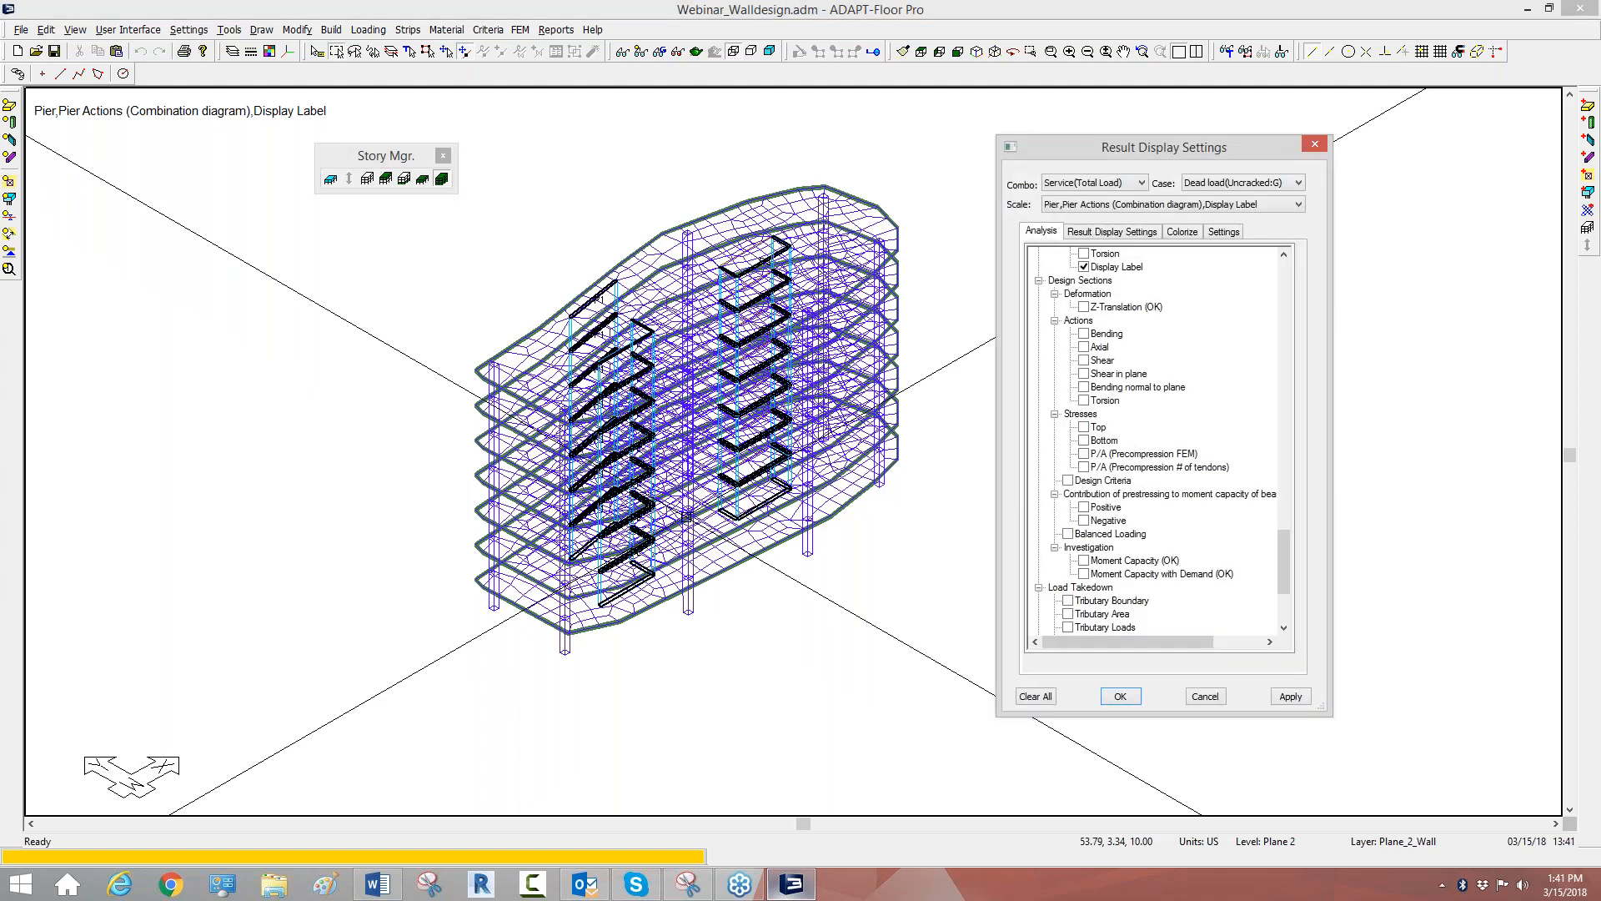
Hide the mesh, turn off the design section outlines and pier labels, and display the Axial Force pier action for Service(Total Load).
{"action": "left_click", "coordinate": [641, 51]}
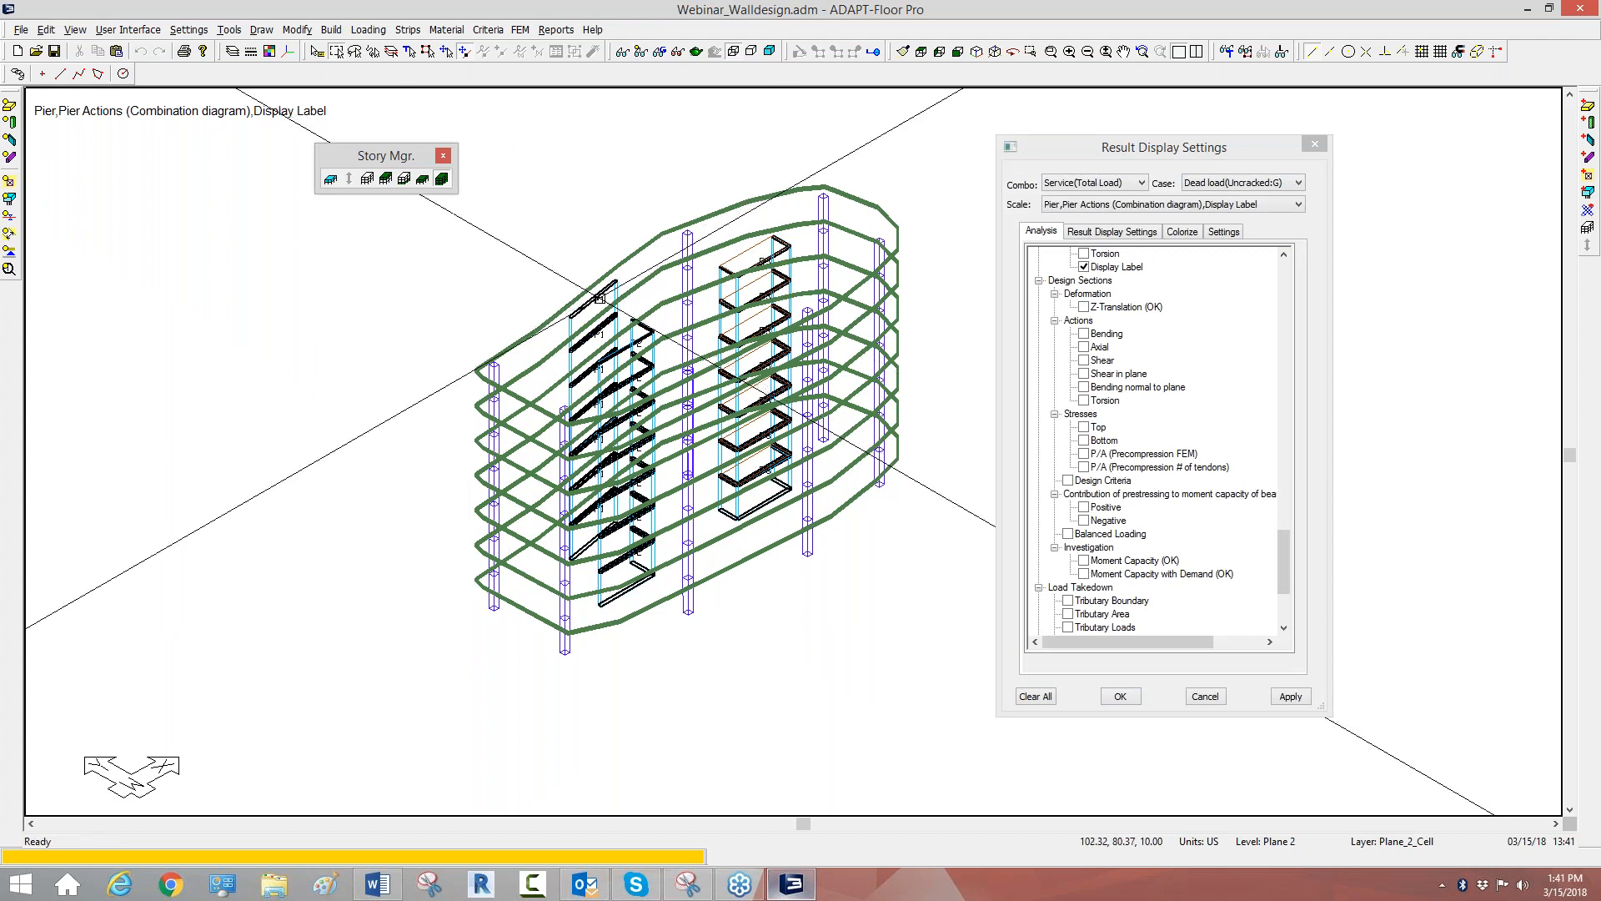
{"action": "left_click_drag", "start_coordinate": [1279, 551], "coordinate": [1283, 514]}
{"action": "left_click", "coordinate": [1084, 374]}
{"action": "left_click", "coordinate": [1084, 494]}
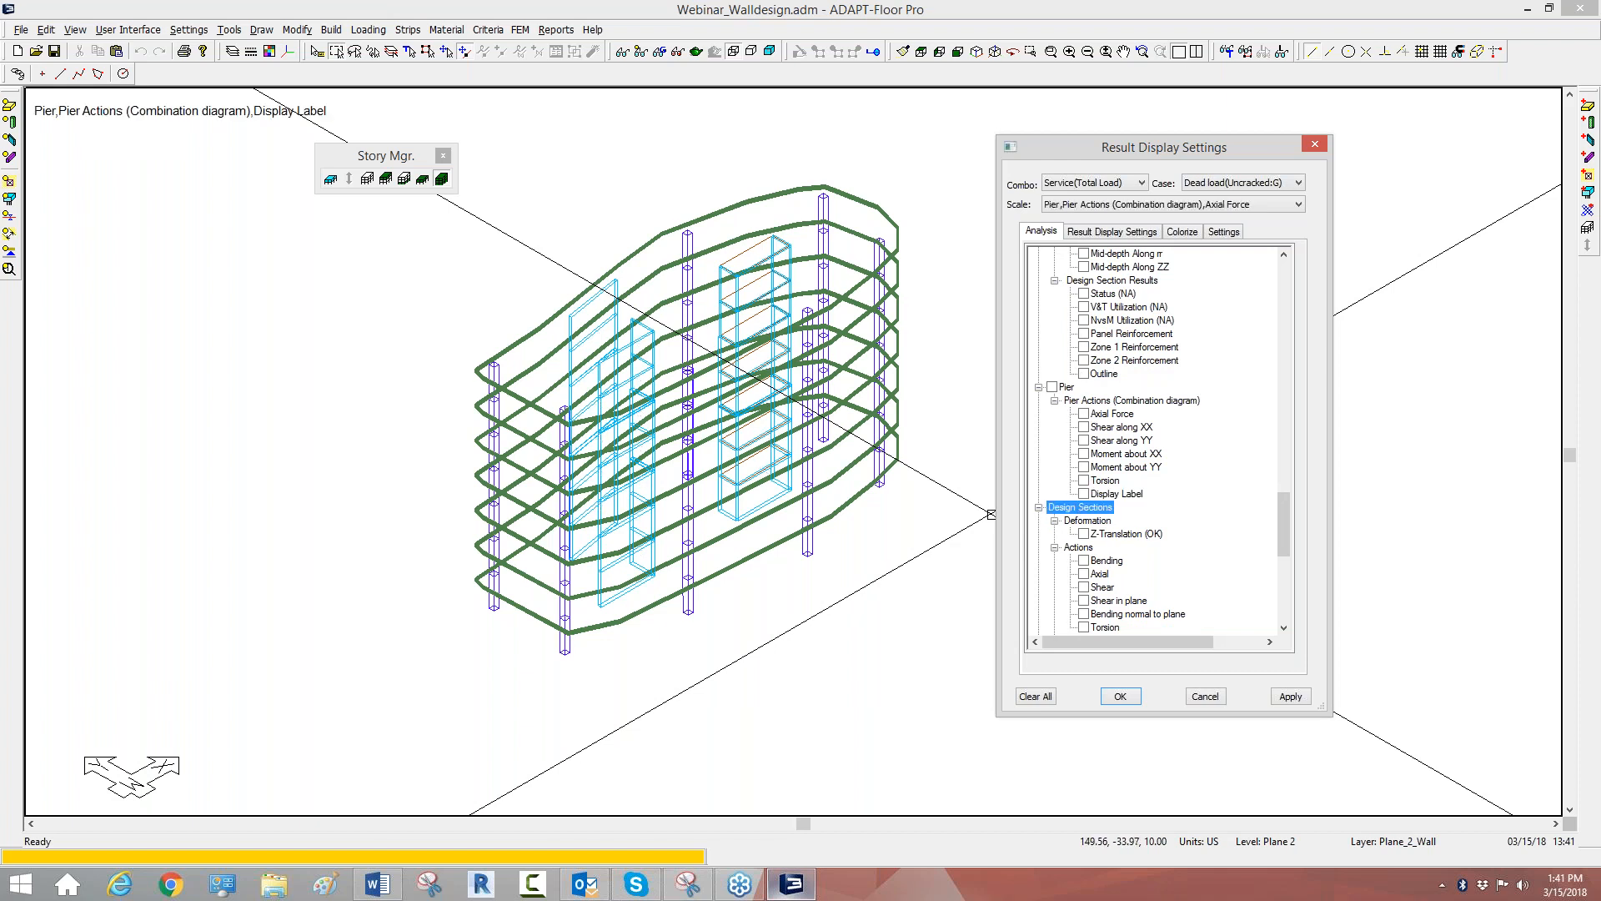
{"action": "left_click", "coordinate": [1084, 414]}
{"action": "scroll", "coordinate": [679, 507], "scroll_direction": "up", "scroll_amount": 2}
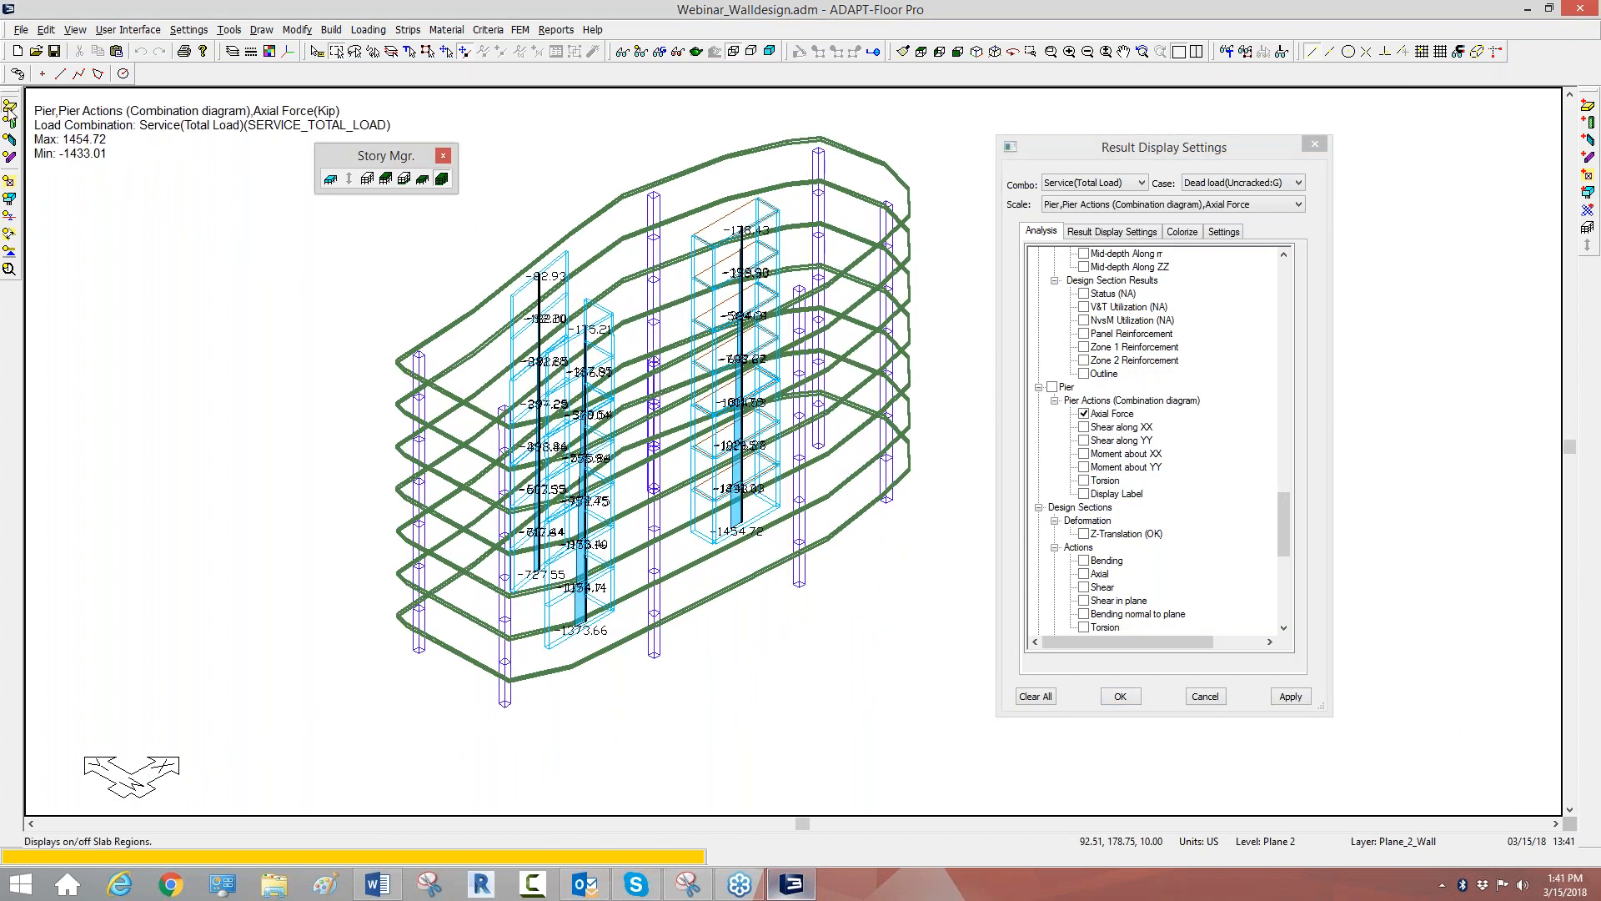
Hide the slab regions, columns and openings so that only the walls and pier diagrams are displayed.
{"action": "left_click", "coordinate": [9, 106]}
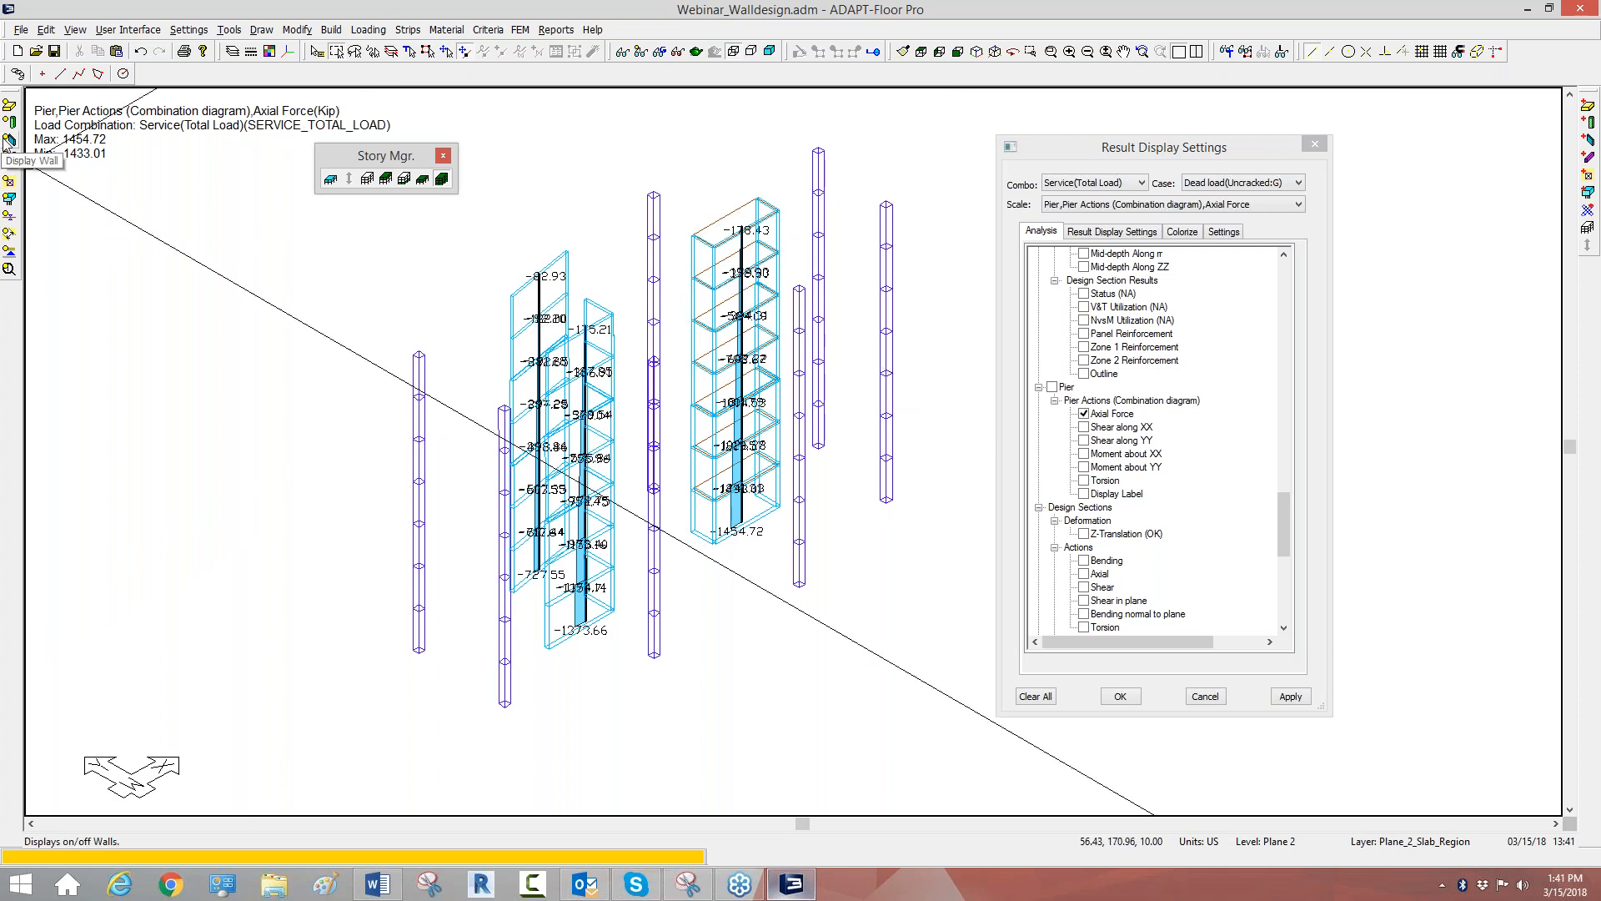
{"action": "left_click", "coordinate": [9, 139]}
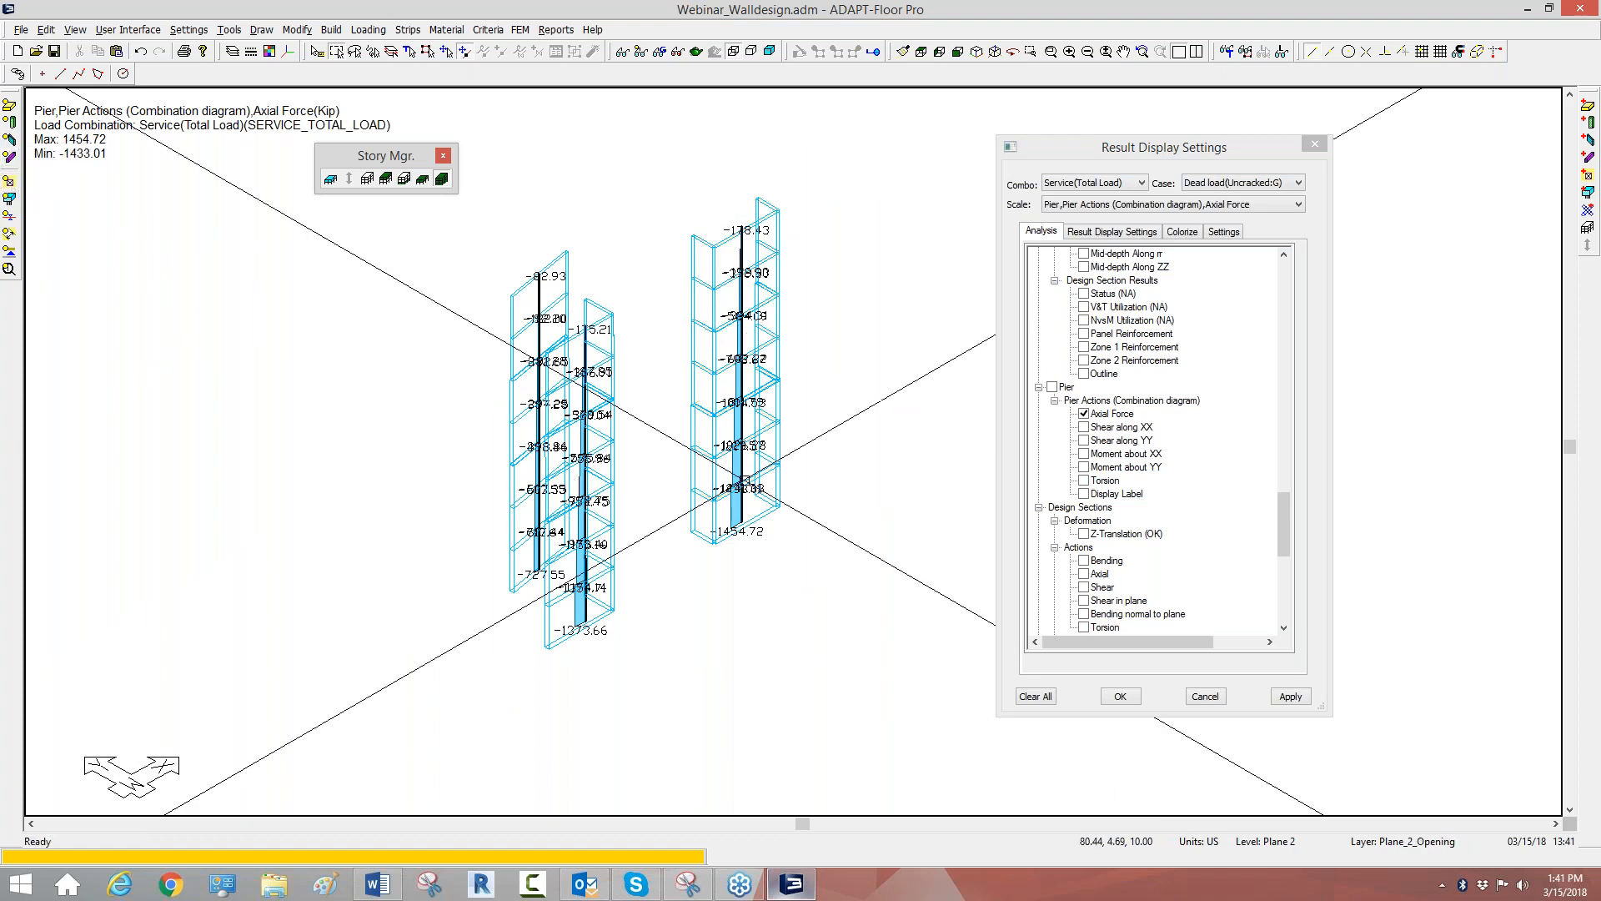
{"action": "scroll", "coordinate": [697, 347], "scroll_direction": "up", "scroll_amount": 3}
{"action": "scroll", "coordinate": [704, 359], "scroll_direction": "down", "scroll_amount": 2}
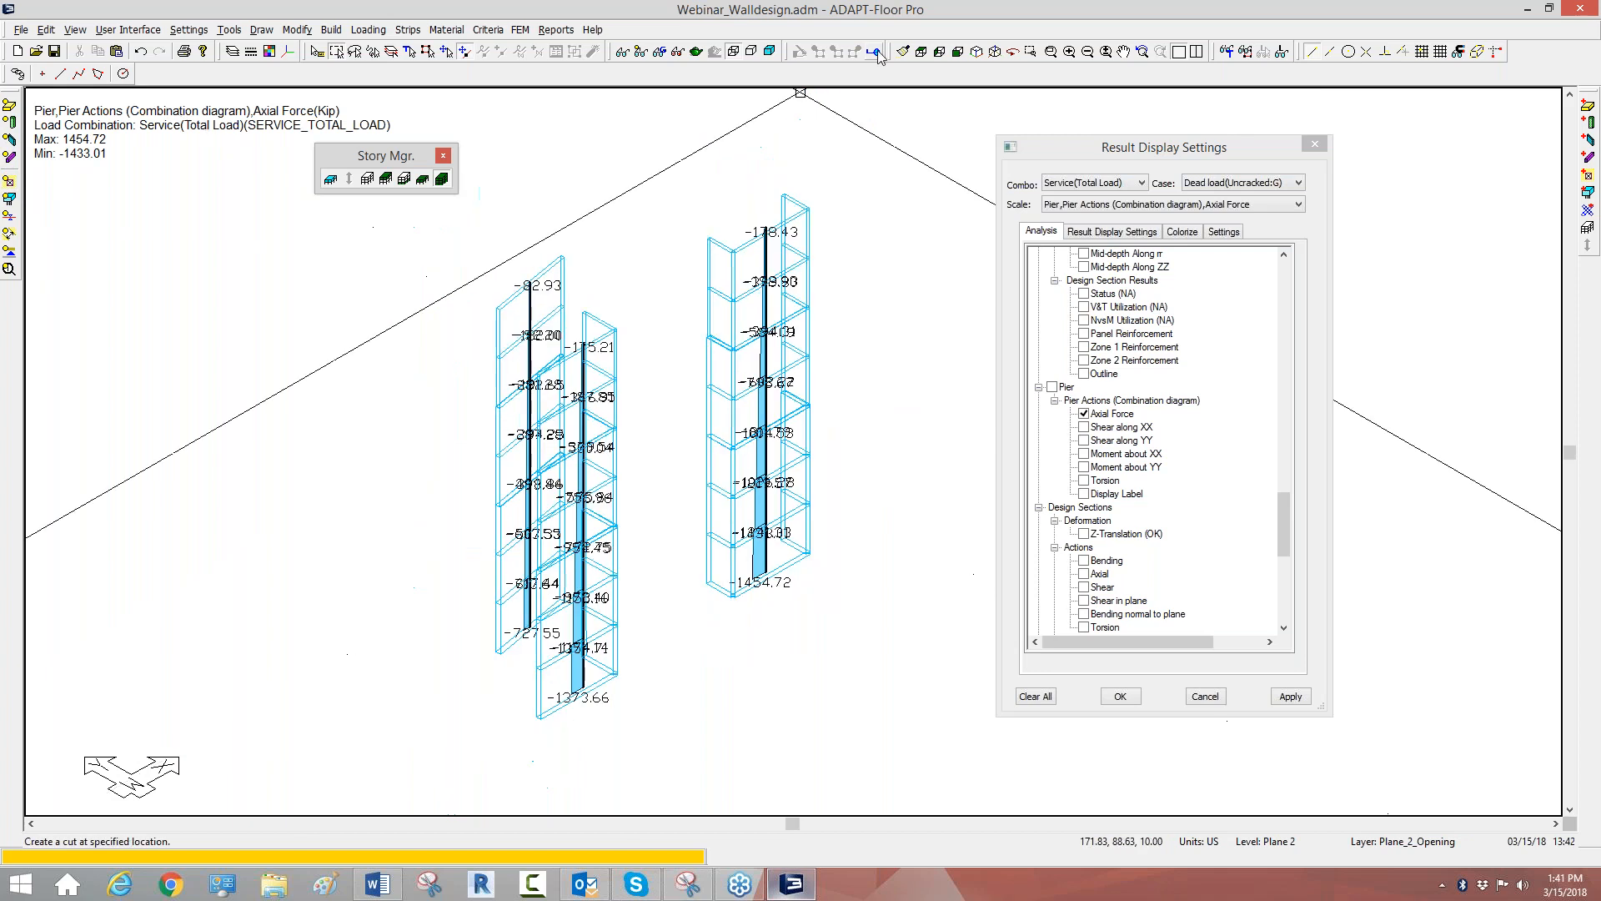
Examine the pier axial force diagrams in plan view, refreshing the Axial Force display.
{"action": "left_click", "coordinate": [921, 52]}
{"action": "middle_click_drag", "start_coordinate": [851, 483], "coordinate": [622, 250]}
{"action": "scroll", "coordinate": [744, 538], "scroll_direction": "up", "scroll_amount": 1}
{"action": "scroll", "coordinate": [787, 596], "scroll_direction": "up", "scroll_amount": 3}
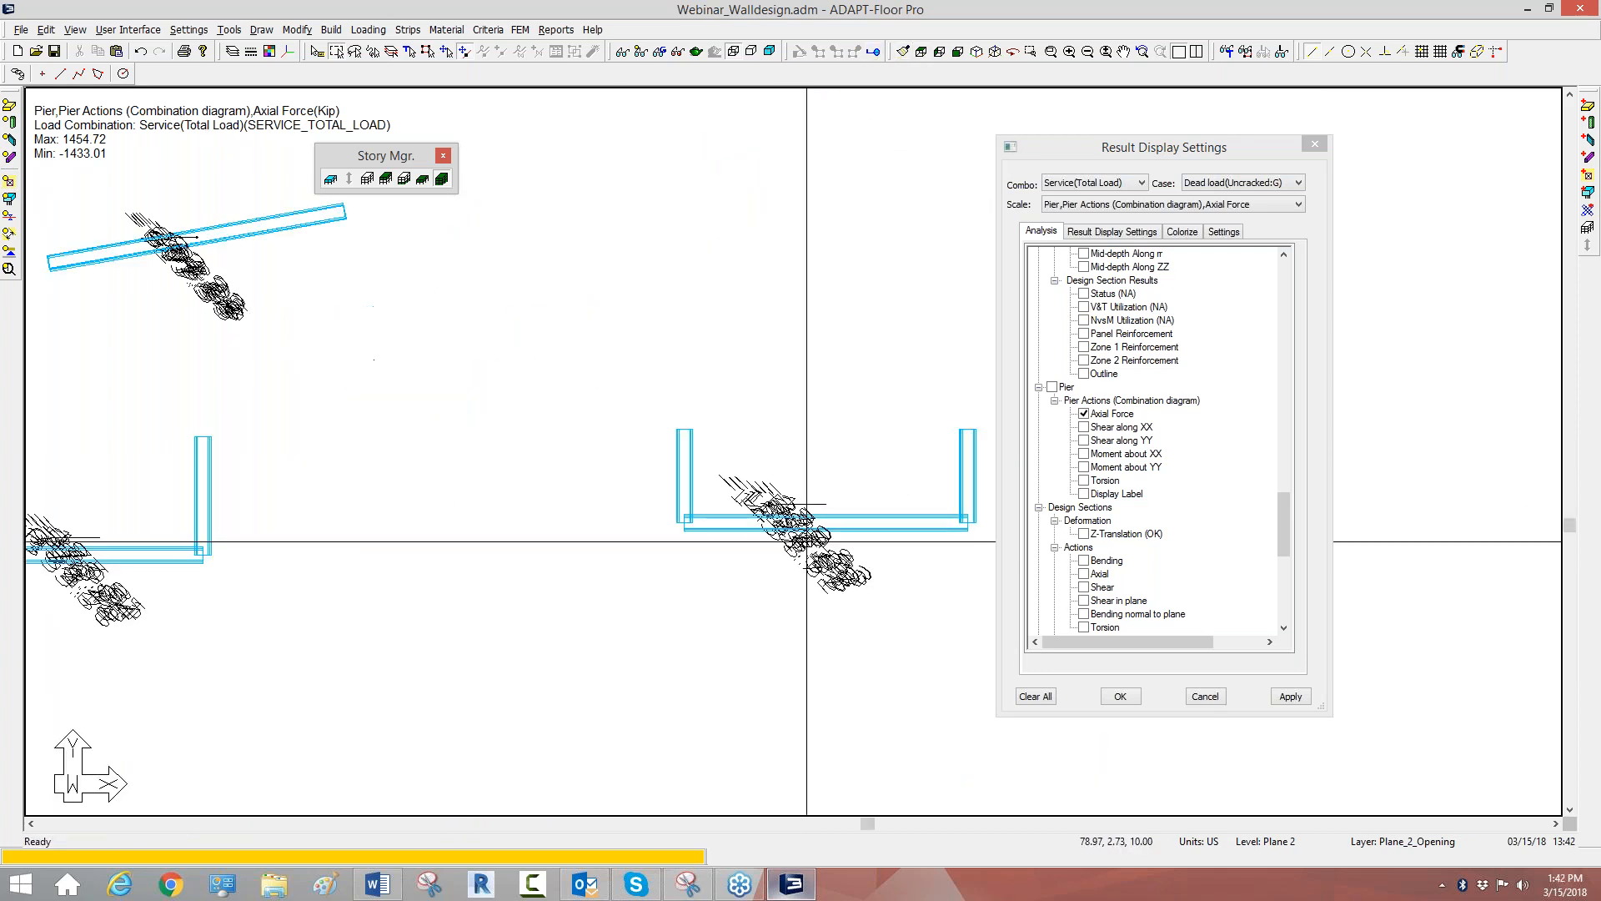
{"action": "left_click", "coordinate": [1085, 414]}
{"action": "left_click", "coordinate": [1085, 414]}
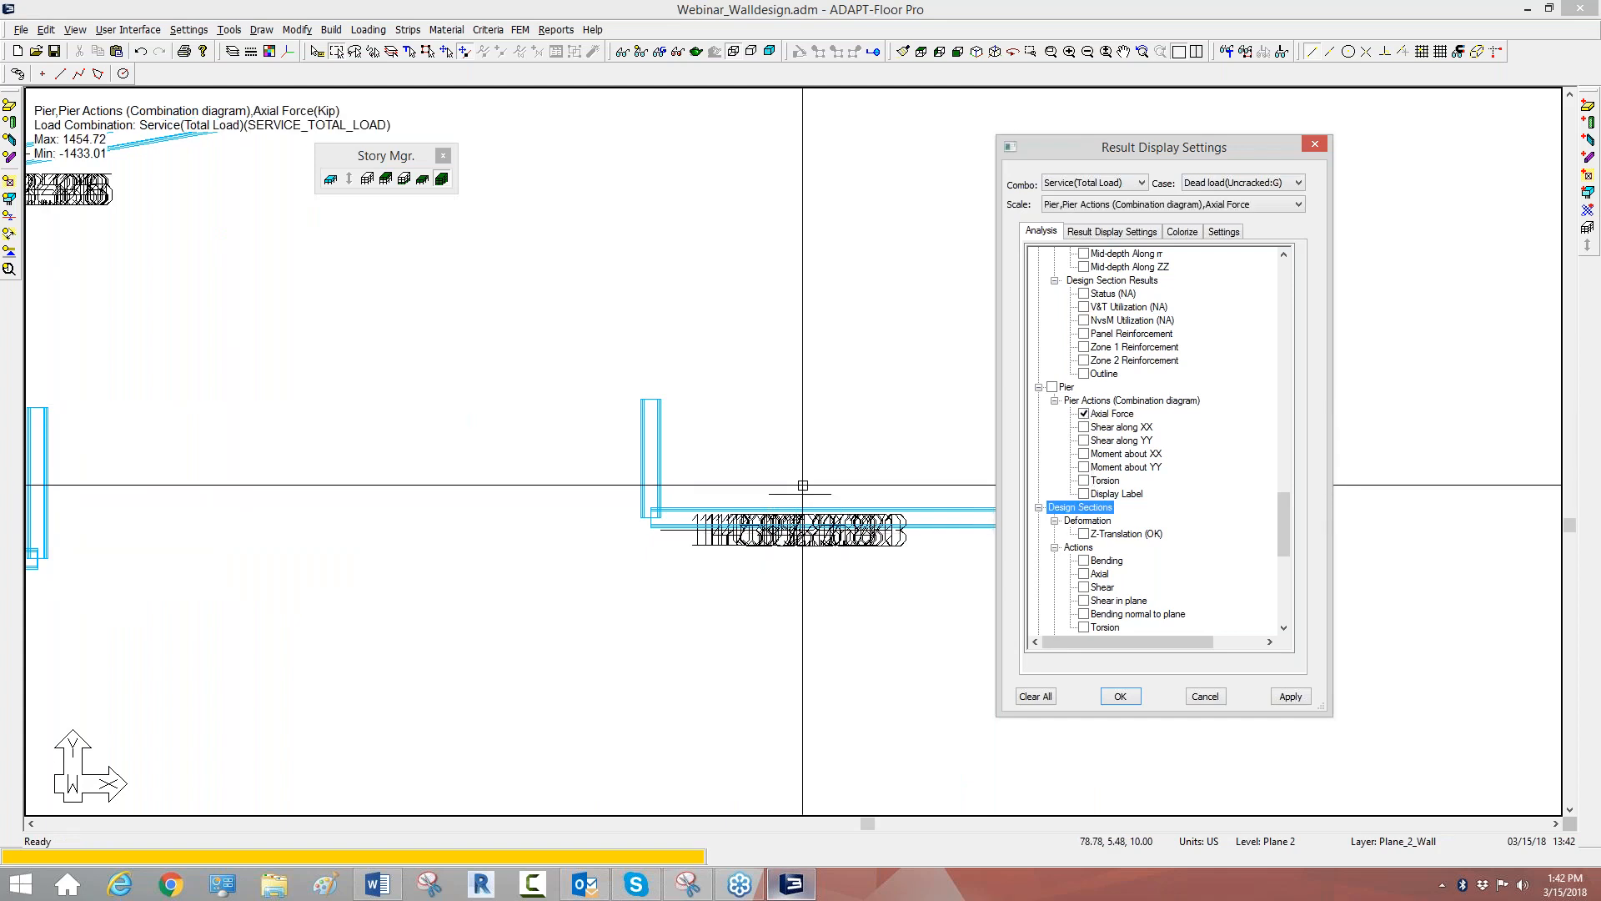
{"action": "middle_click_drag", "start_coordinate": [765, 467], "coordinate": [711, 433]}
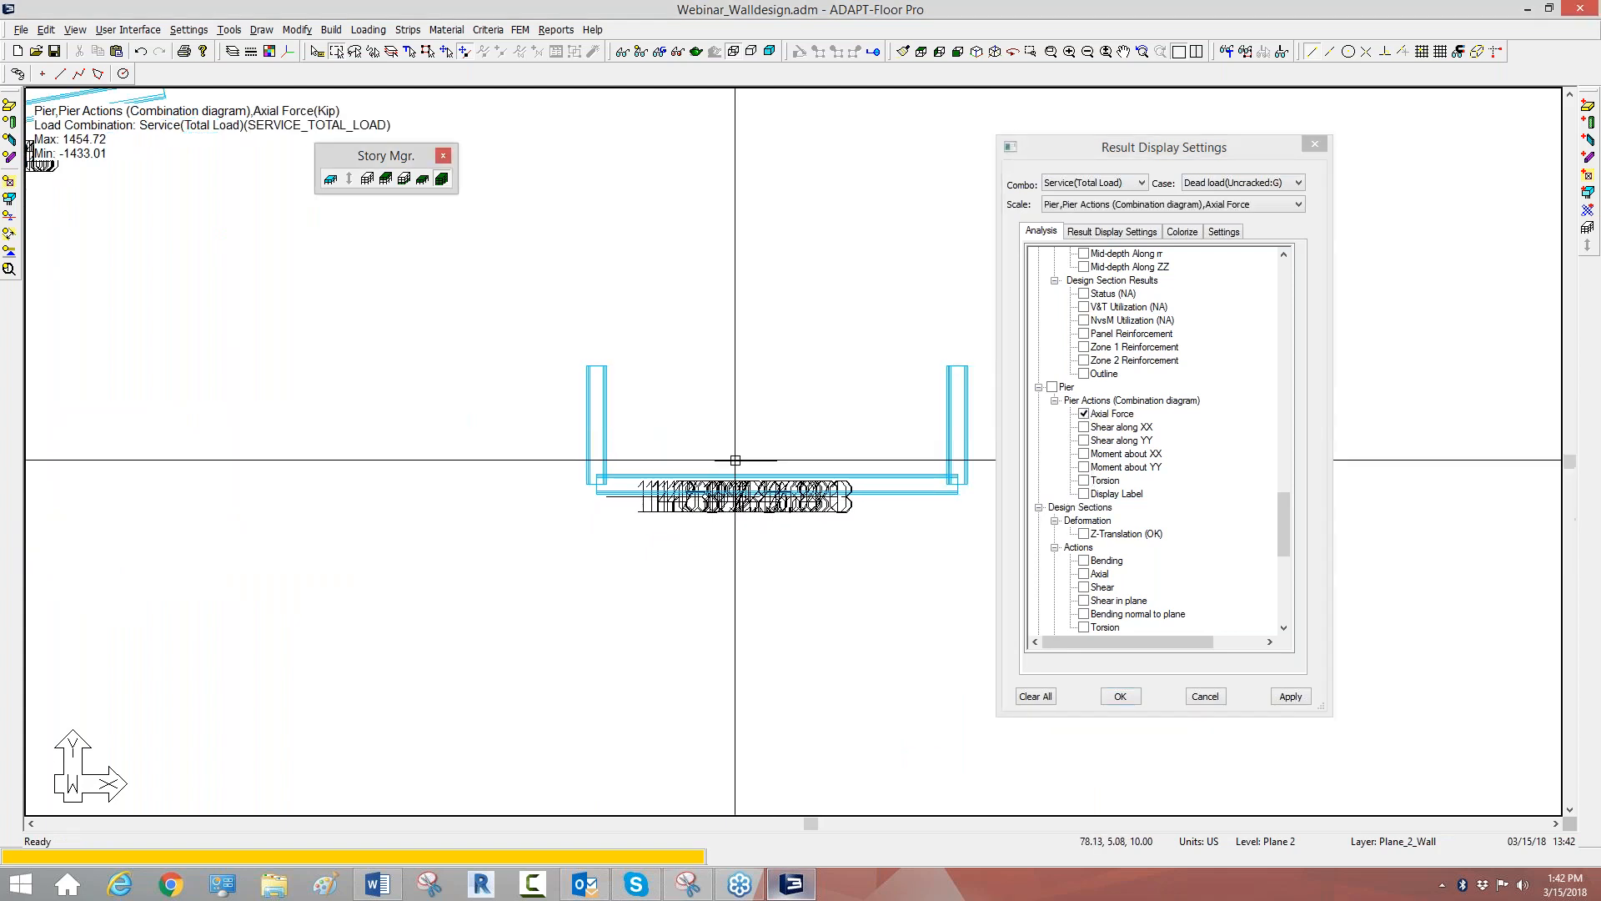
{"action": "scroll", "coordinate": [803, 474], "scroll_direction": "down", "scroll_amount": 1}
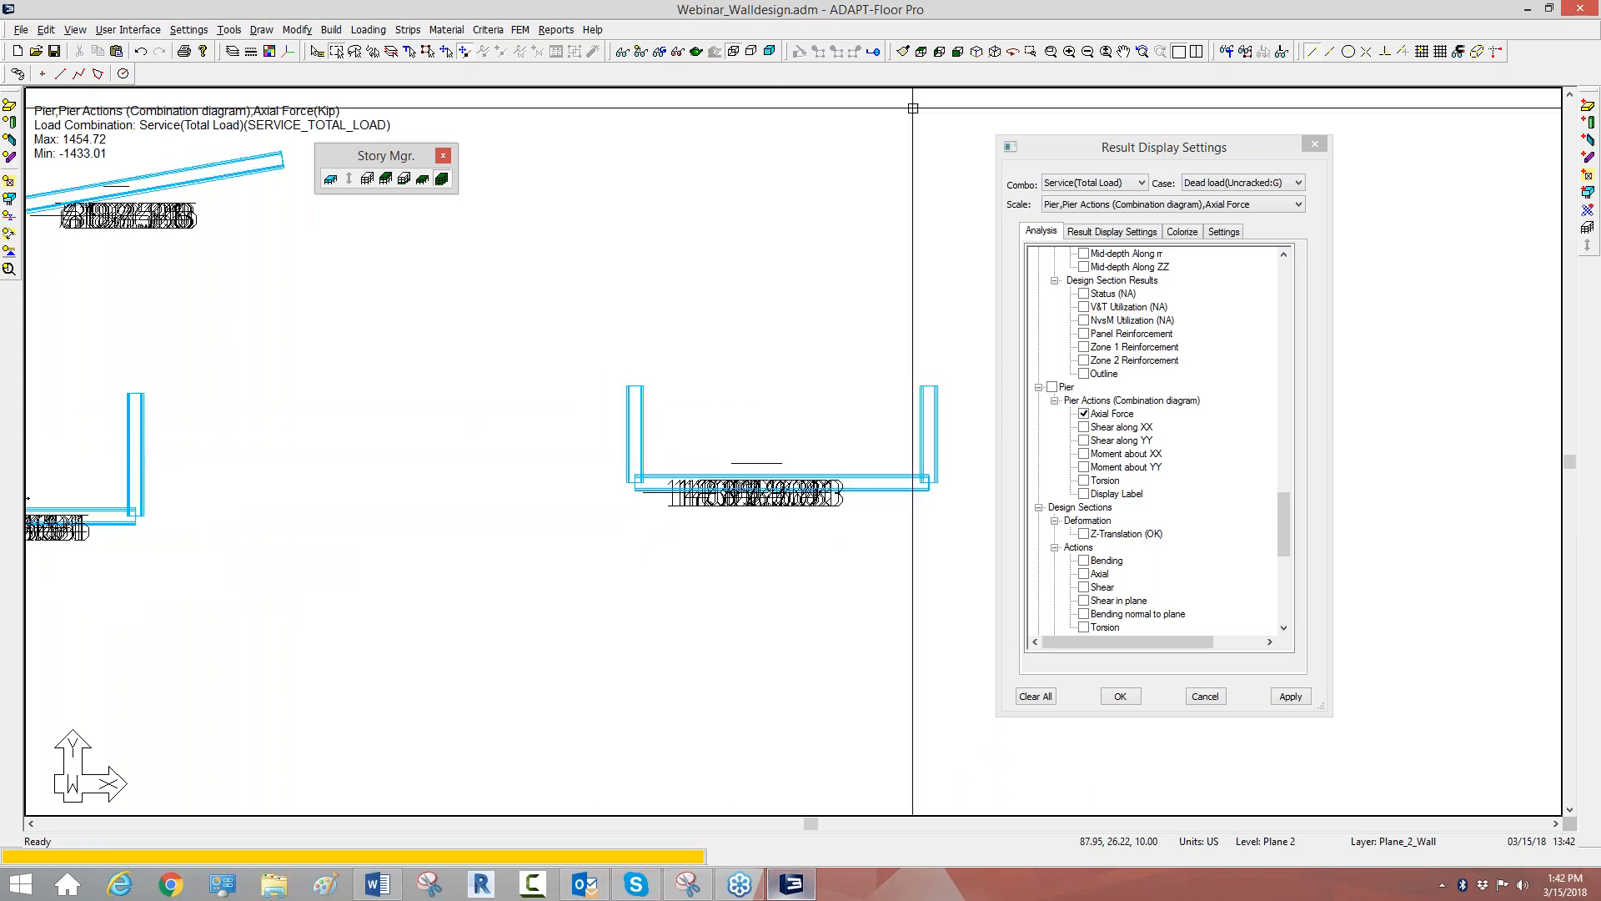
Return to the isometric view and review the pier diagrams for Shear along XX and YY and Moment about XX and YY.
{"action": "left_click", "coordinate": [977, 54]}
{"action": "scroll", "coordinate": [741, 426], "scroll_direction": "up", "scroll_amount": 2}
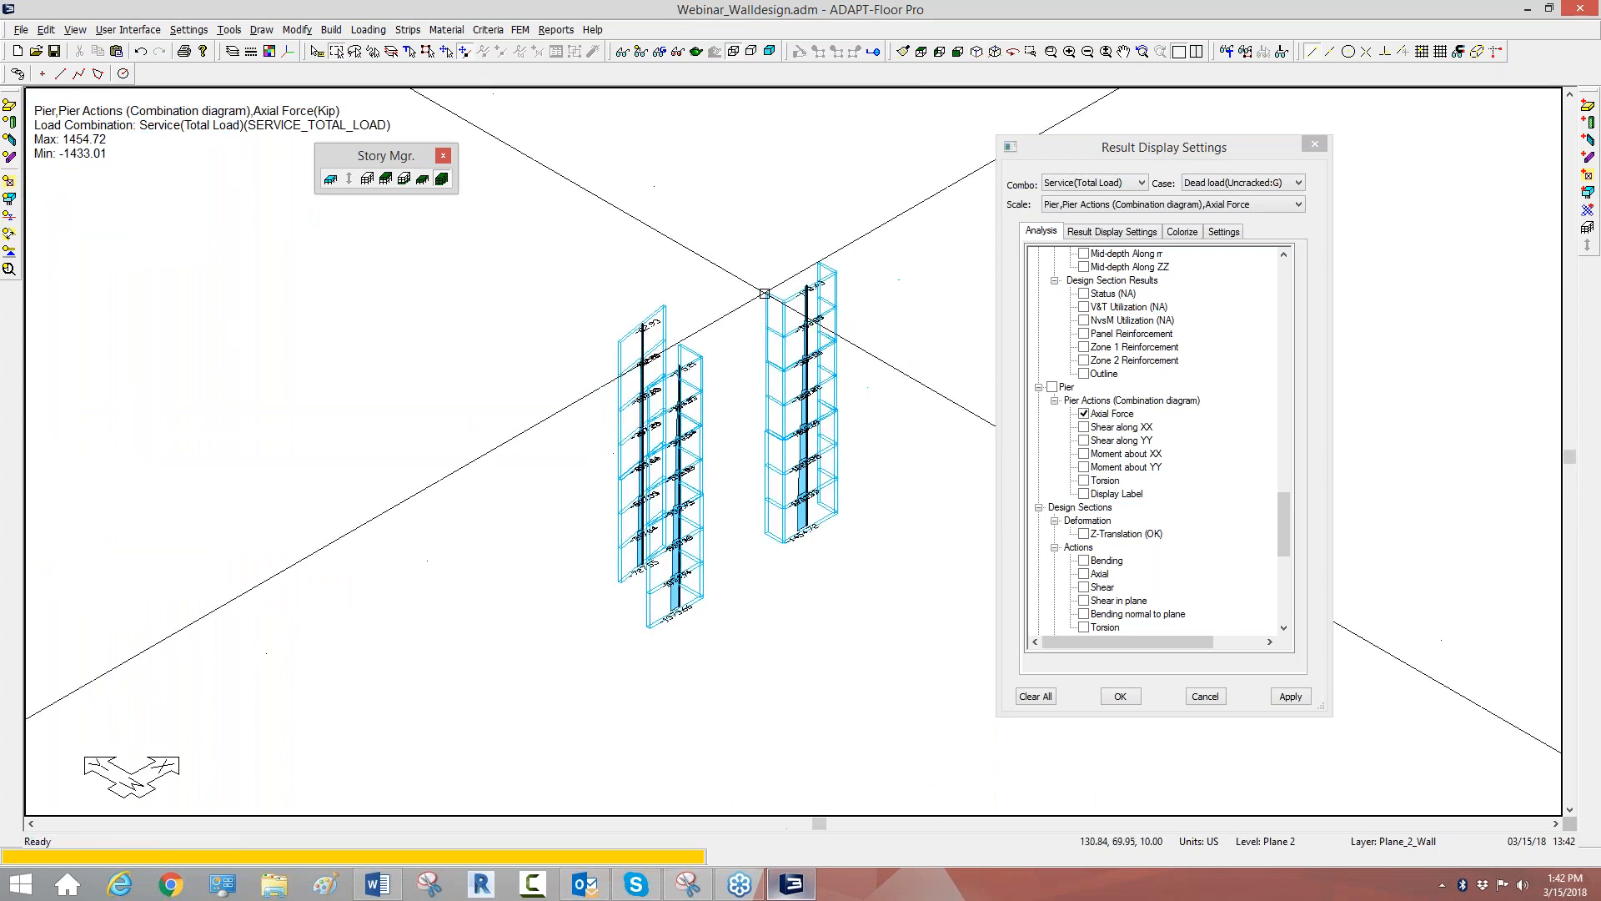
{"action": "scroll", "coordinate": [741, 426], "scroll_direction": "up", "scroll_amount": 1}
{"action": "left_click", "coordinate": [1083, 412]}
{"action": "left_click", "coordinate": [1083, 426]}
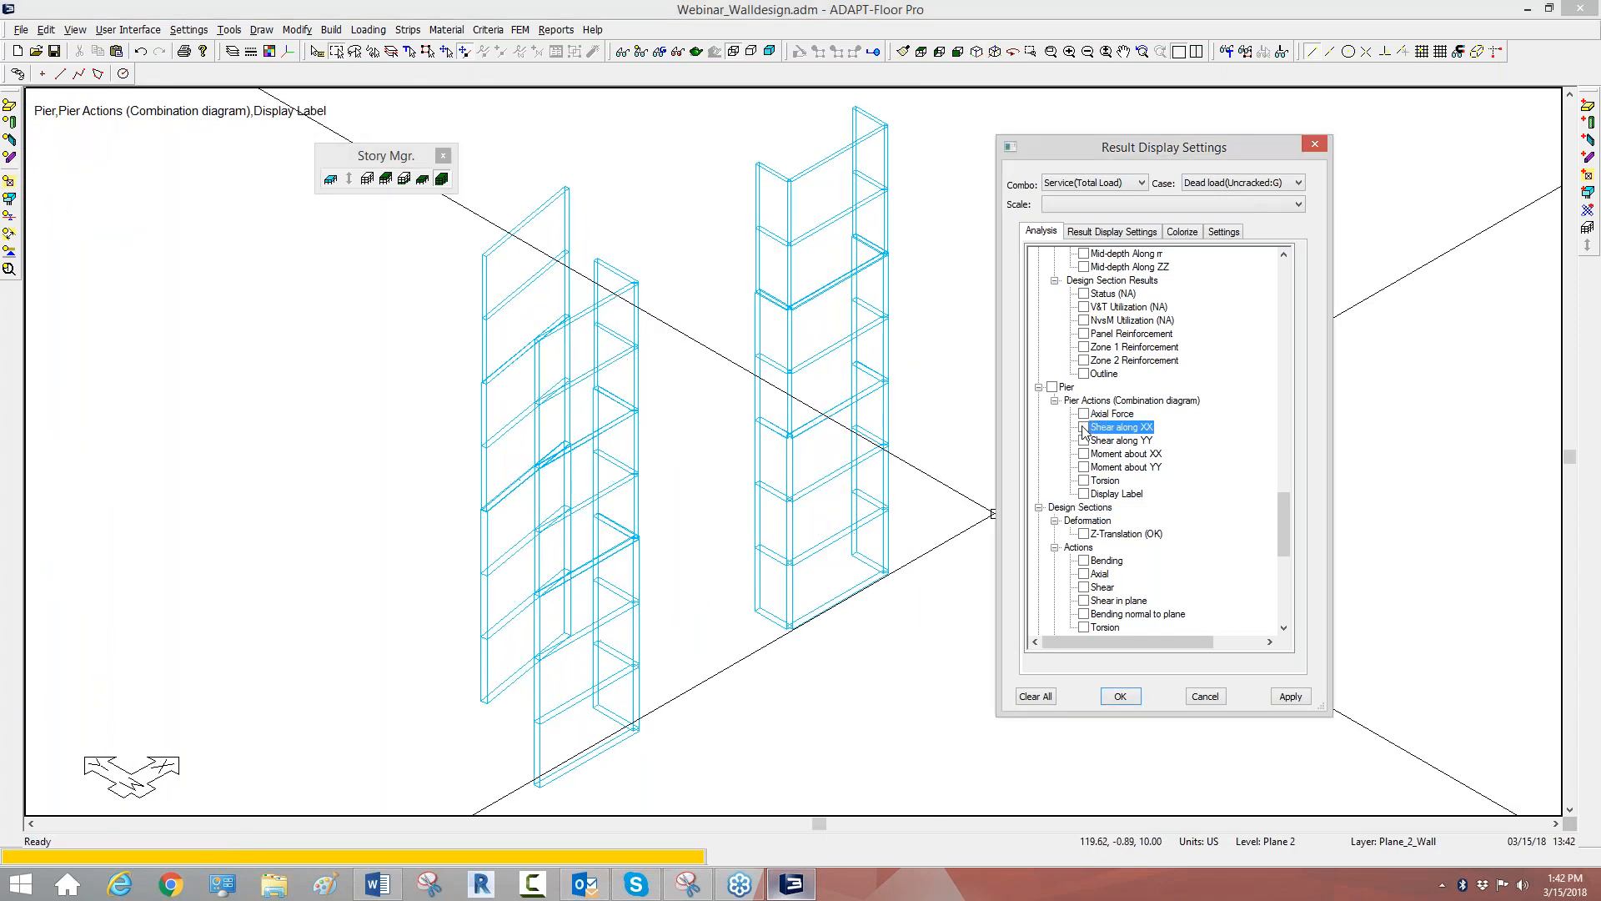
{"action": "left_click", "coordinate": [1083, 440]}
{"action": "left_click", "coordinate": [1083, 454]}
{"action": "left_click", "coordinate": [1083, 467]}
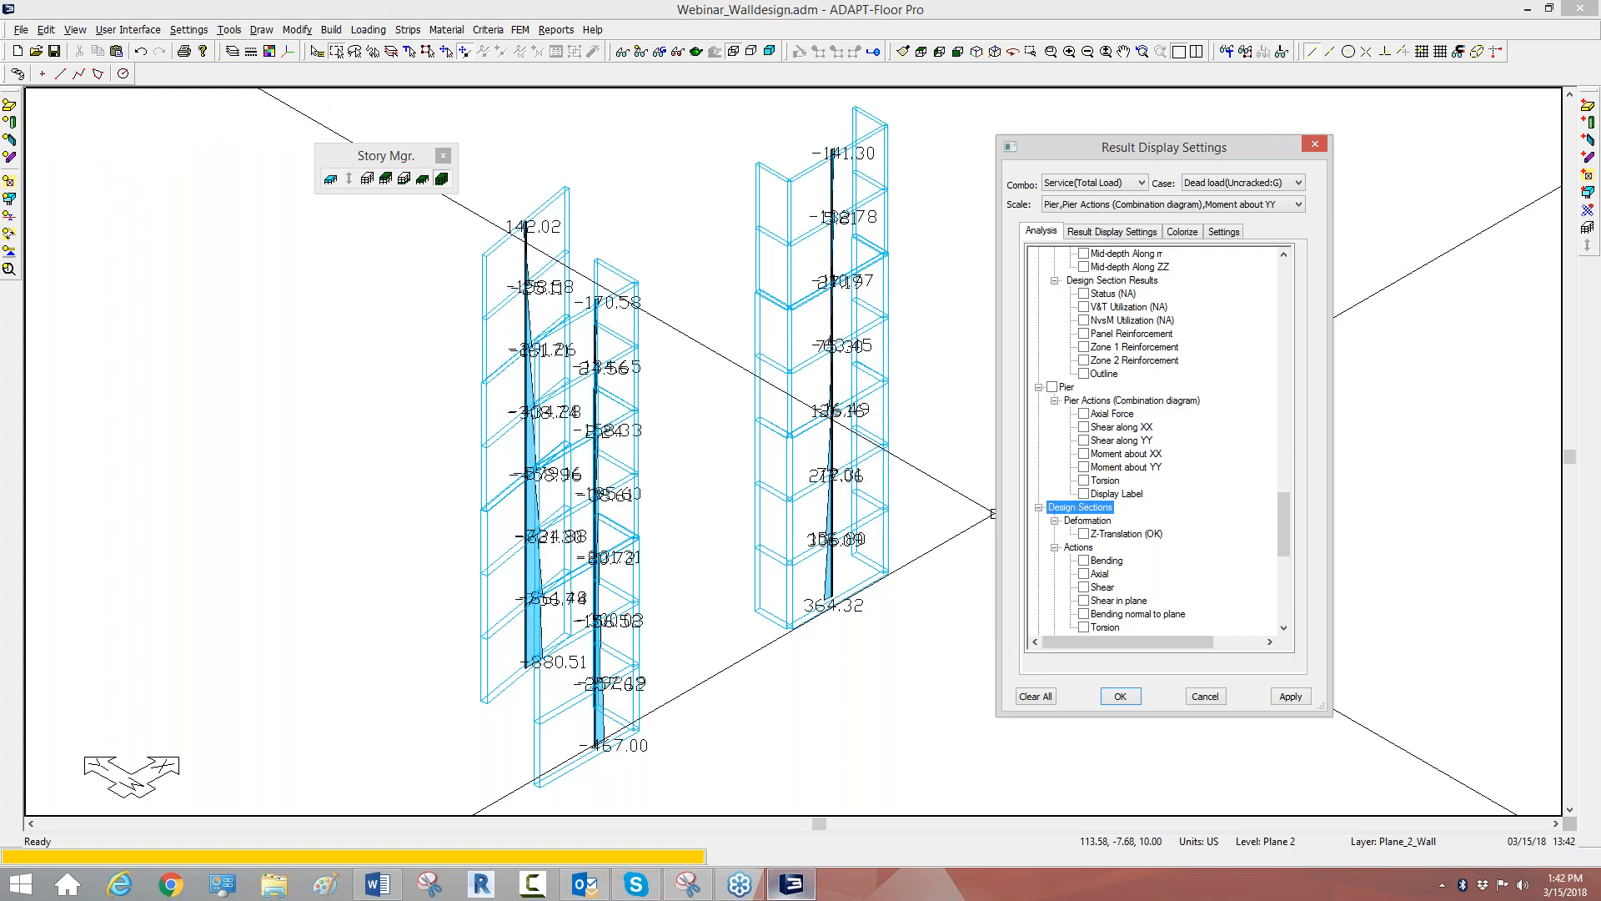
{"action": "scroll", "coordinate": [628, 527], "scroll_direction": "down", "scroll_amount": 2}
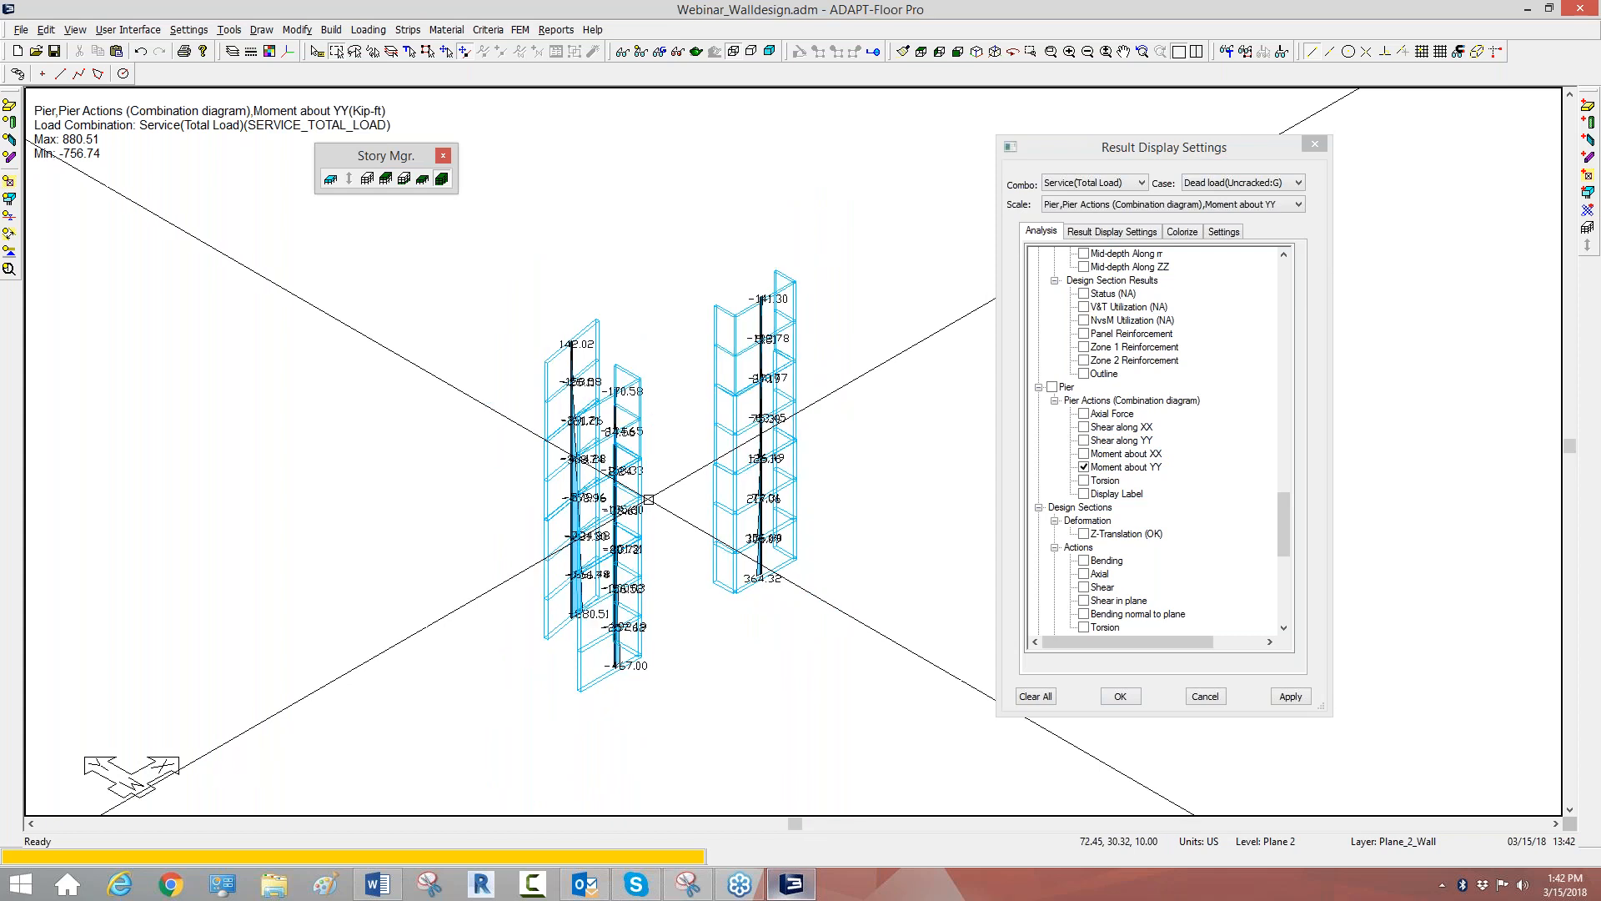
{"action": "scroll", "coordinate": [747, 588], "scroll_direction": "up", "scroll_amount": 1}
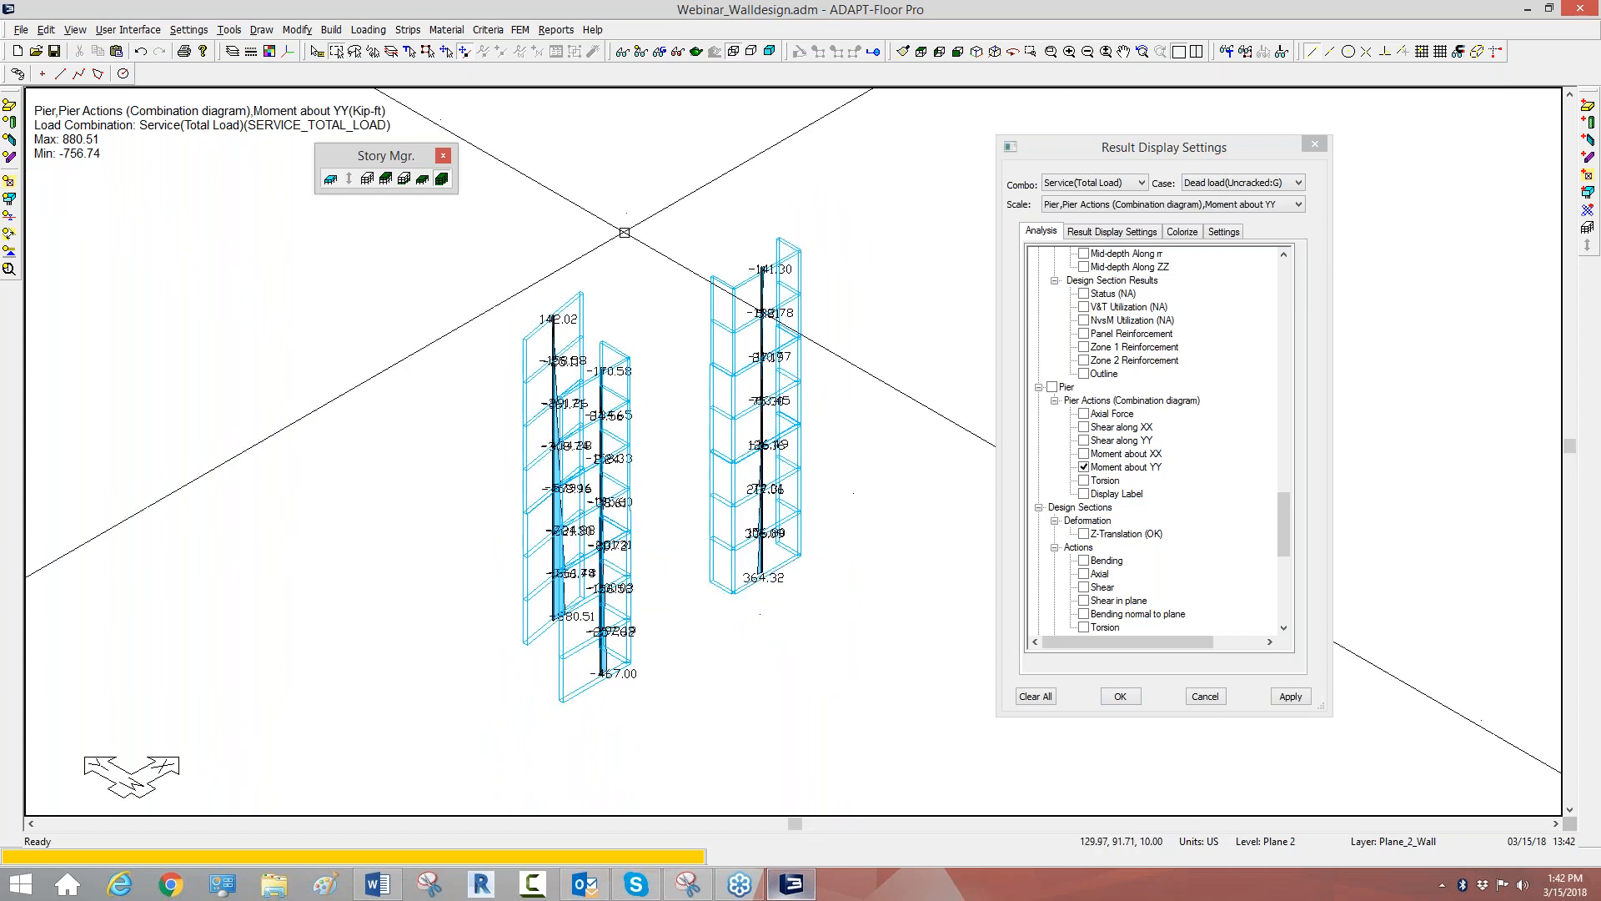
{"action": "middle_click_drag", "start_coordinate": [639, 274], "coordinate": [663, 264]}
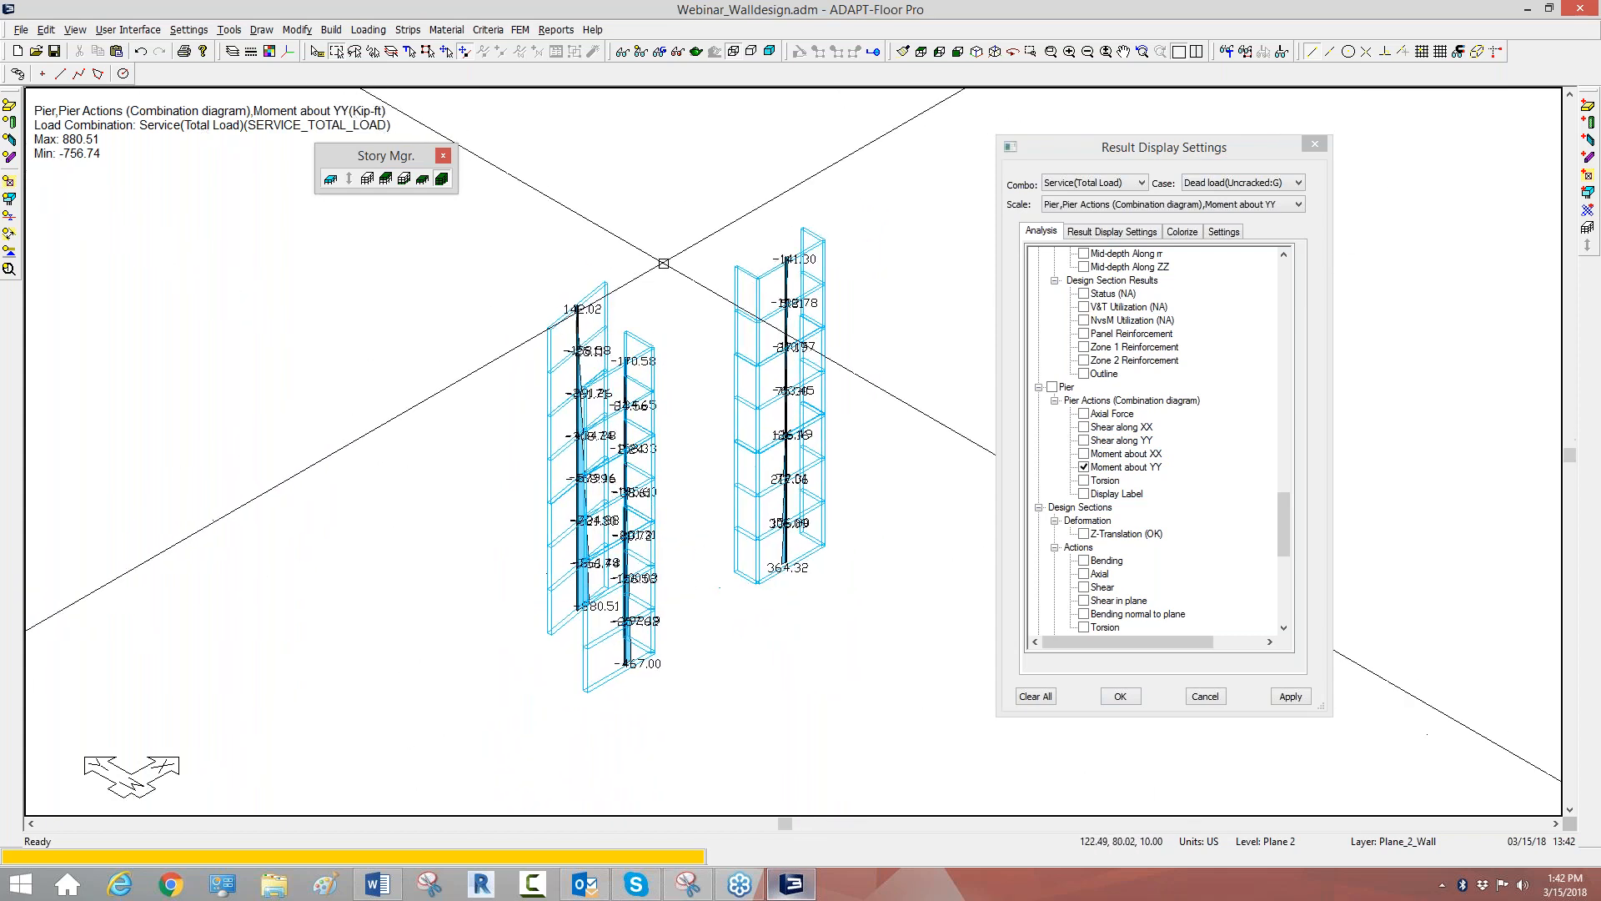
Generate the Wall Design Sections XLS report for only the Strength(Dead and Live) combination with a 0 degree local axis, and open it.
{"action": "left_click", "coordinate": [557, 31]}
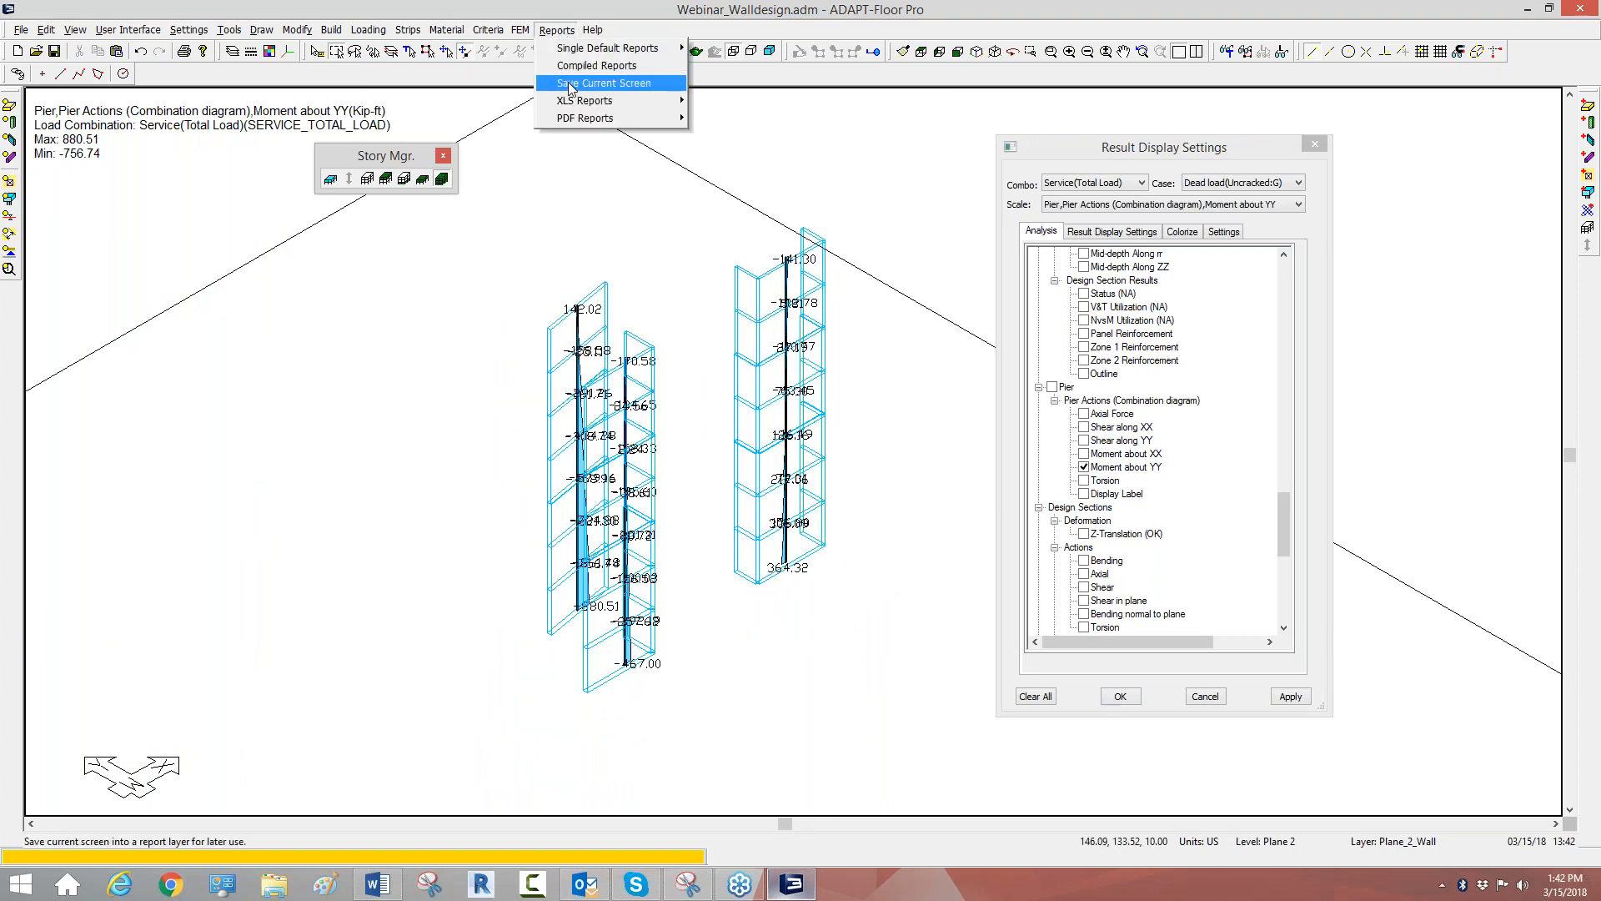
{"action": "mouse_move", "coordinate": [592, 102]}
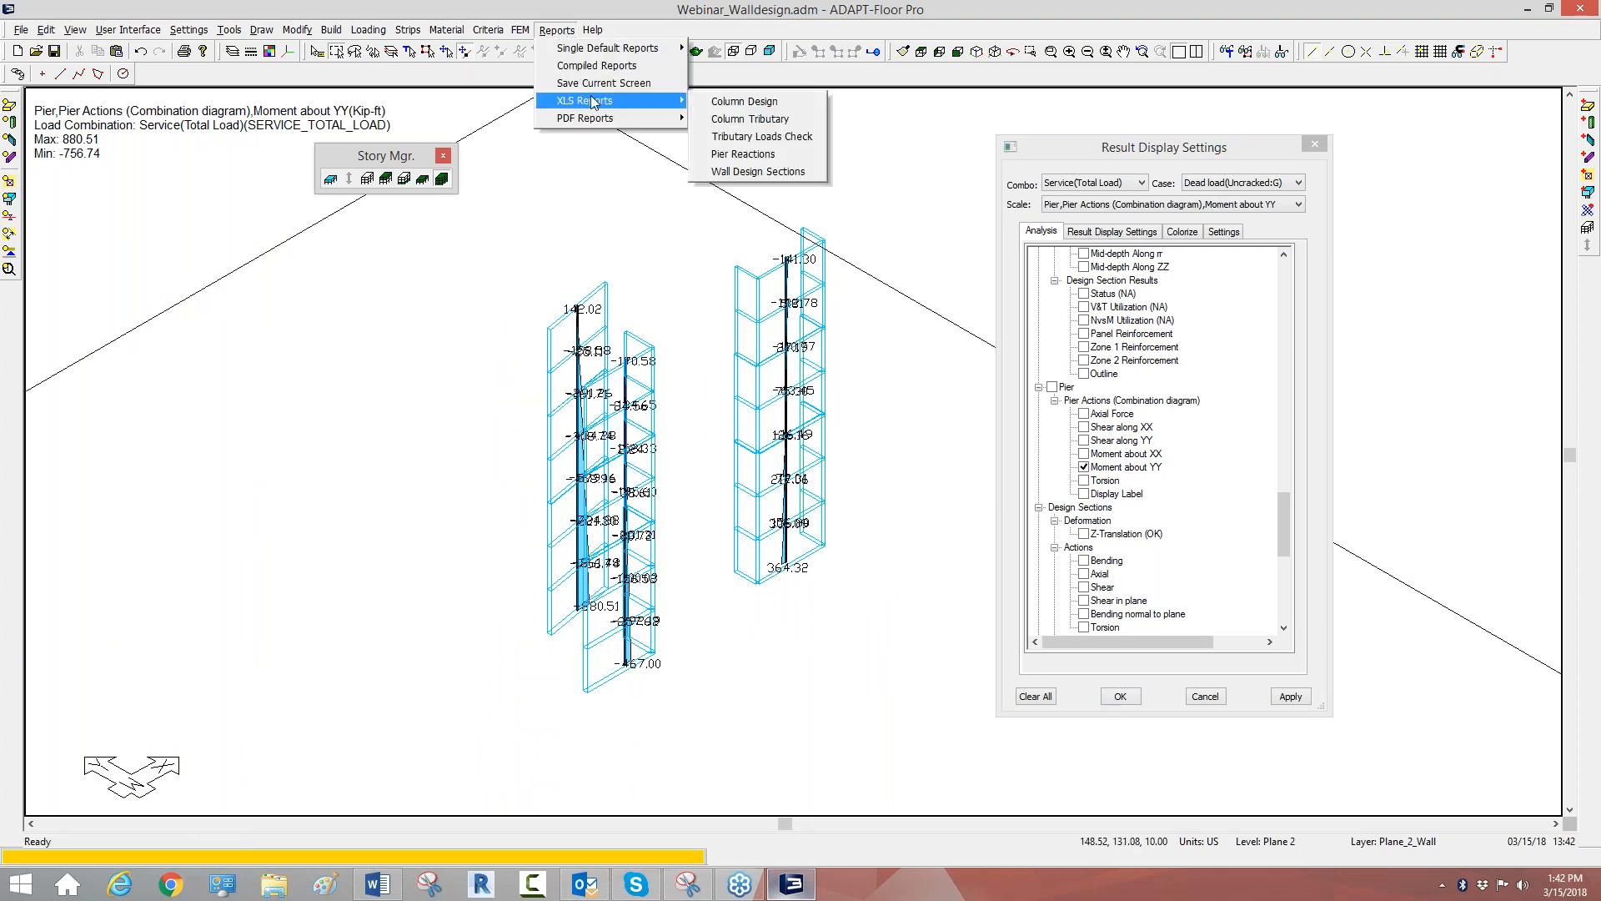
{"action": "left_click", "coordinate": [734, 170]}
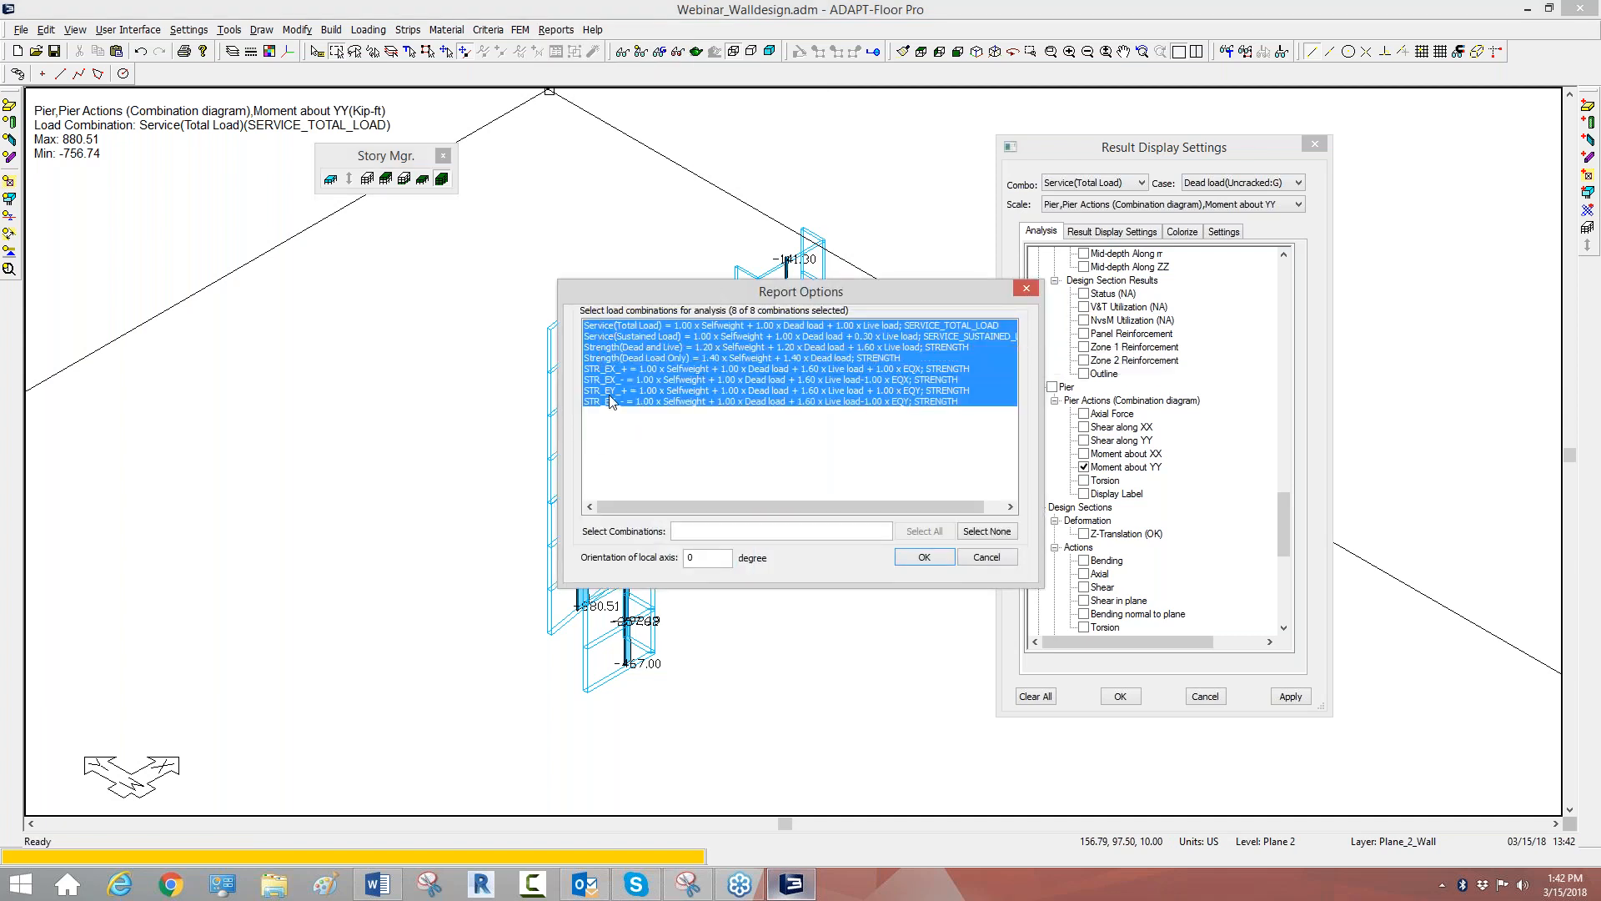
{"action": "left_click", "coordinate": [621, 348]}
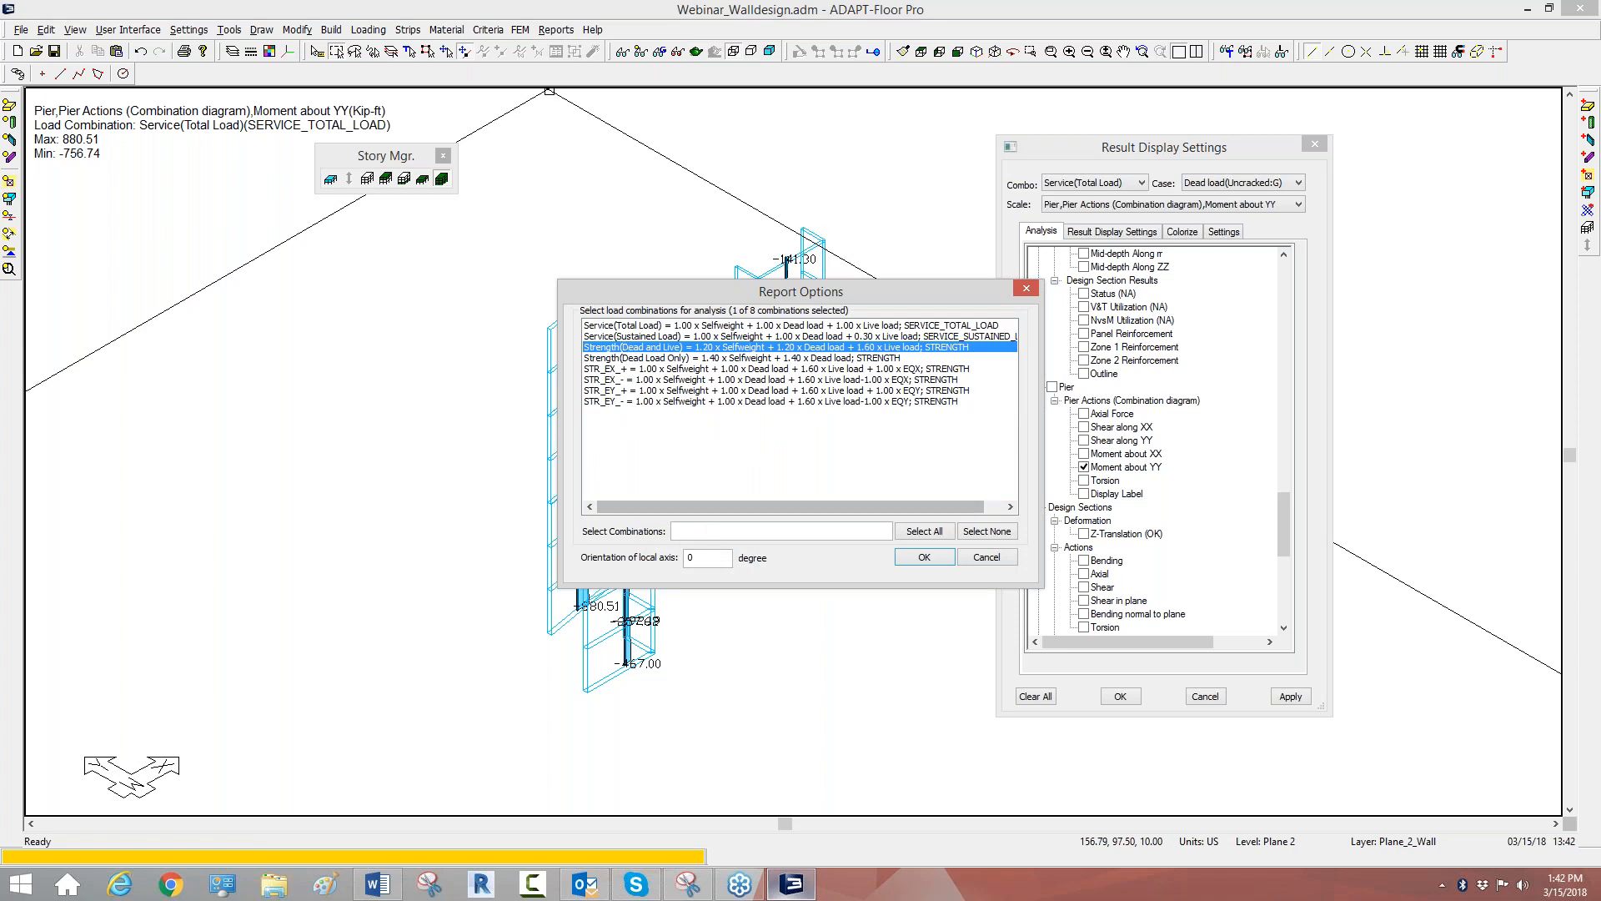
{"action": "left_click_drag", "start_coordinate": [708, 556], "coordinate": [680, 561]}
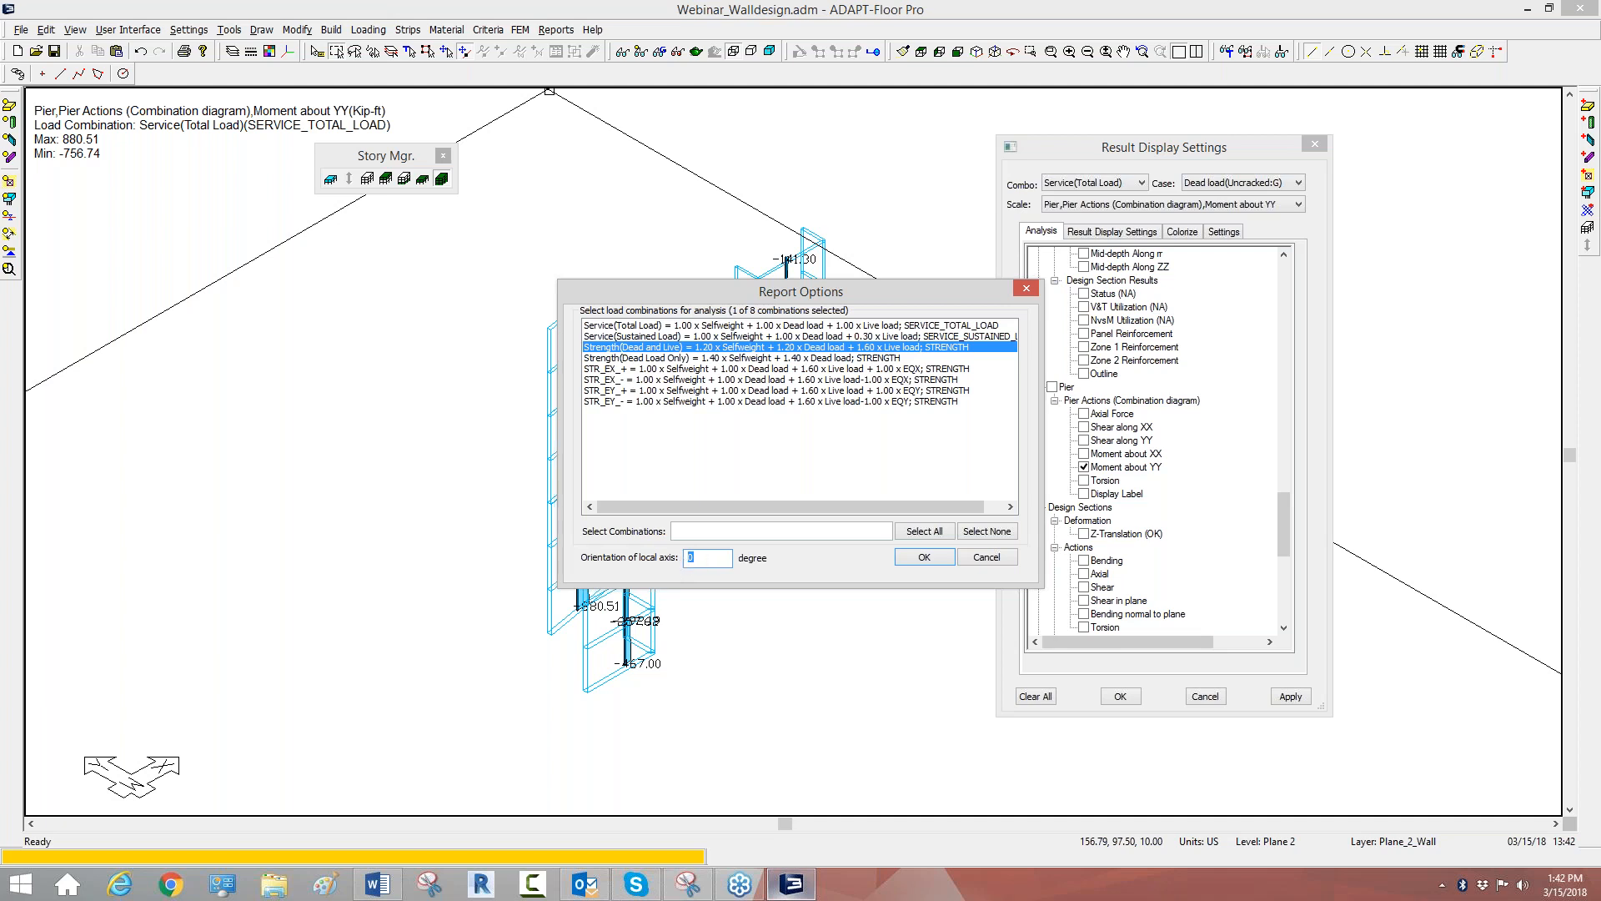
{"action": "left_click", "coordinate": [924, 557]}
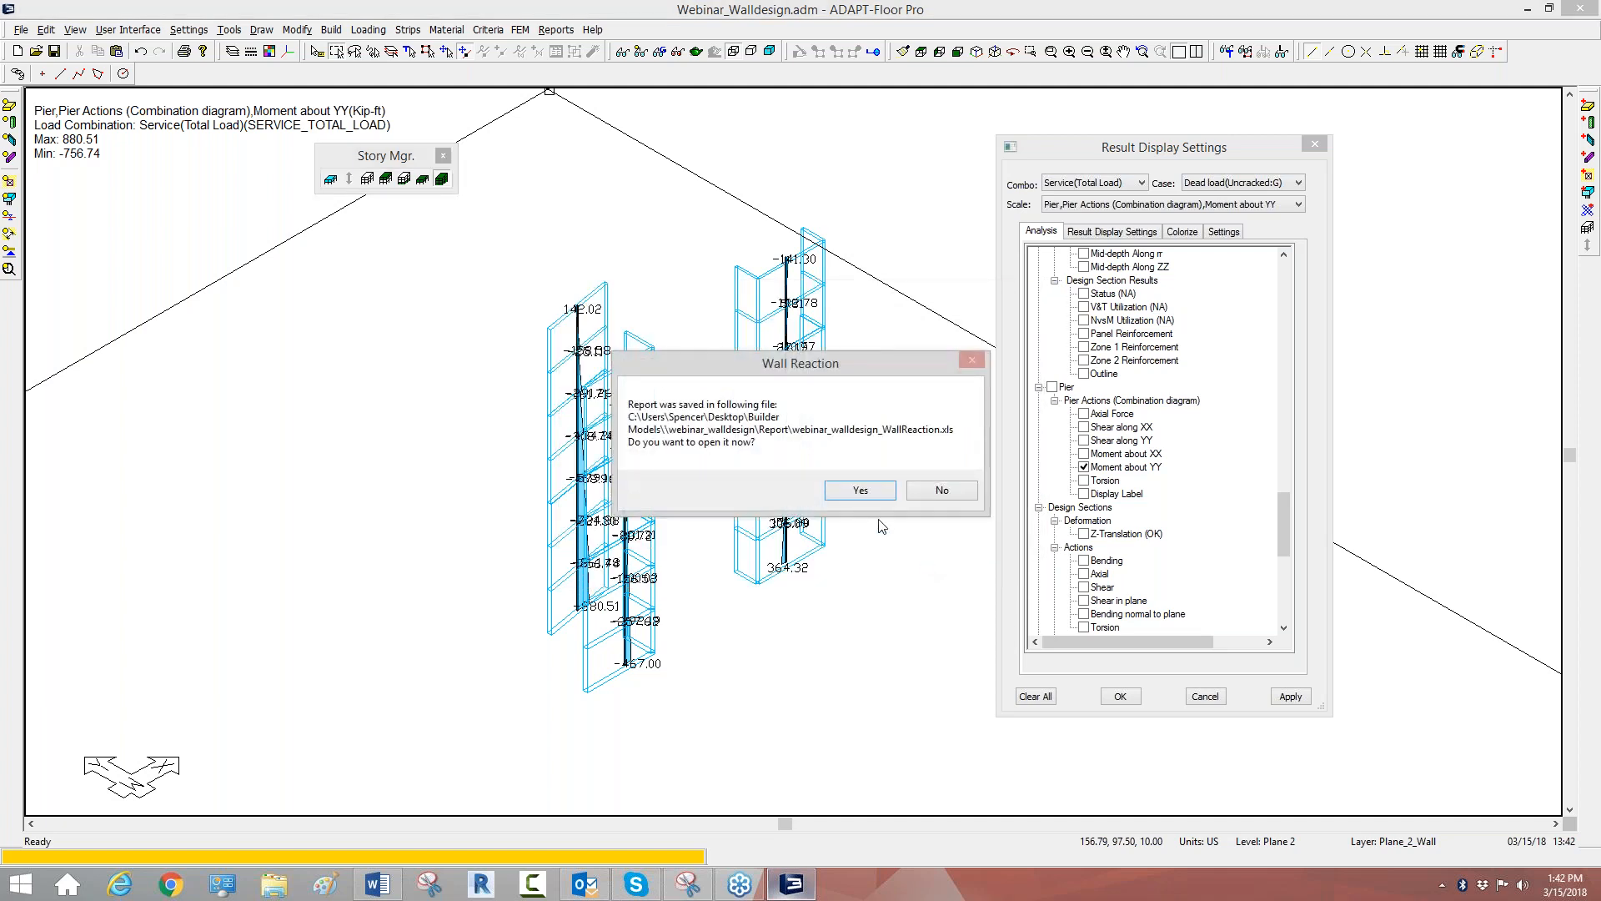
{"action": "left_click", "coordinate": [861, 489]}
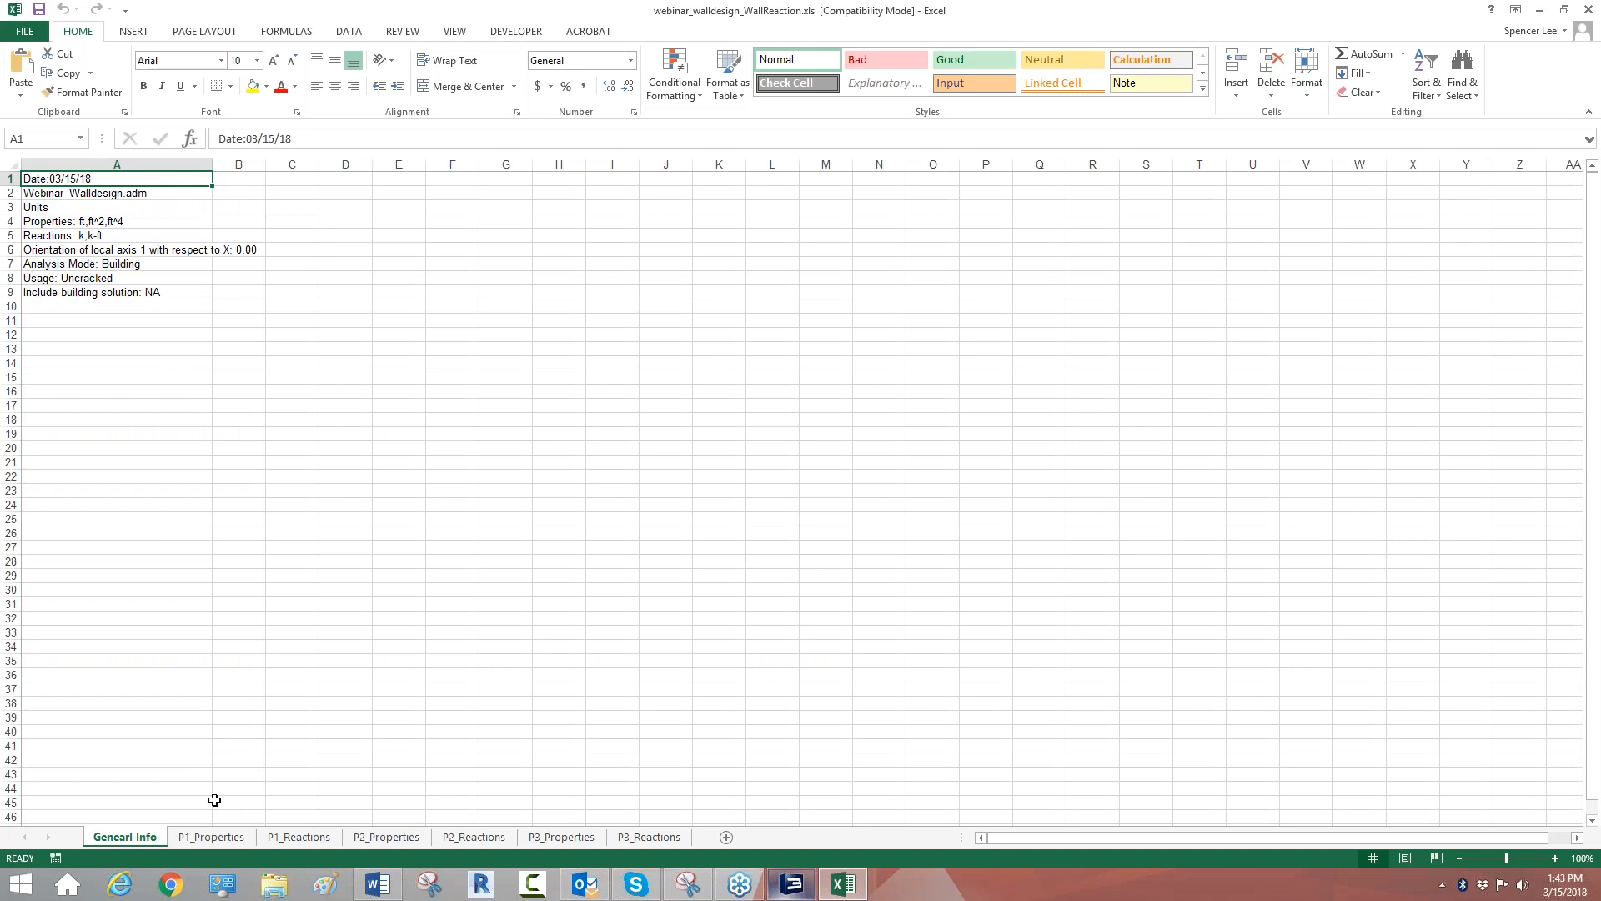
Review the properties and reactions sheets for piers P1, P2 and P3 in the report workbook, and close it.
{"action": "left_click", "coordinate": [219, 838]}
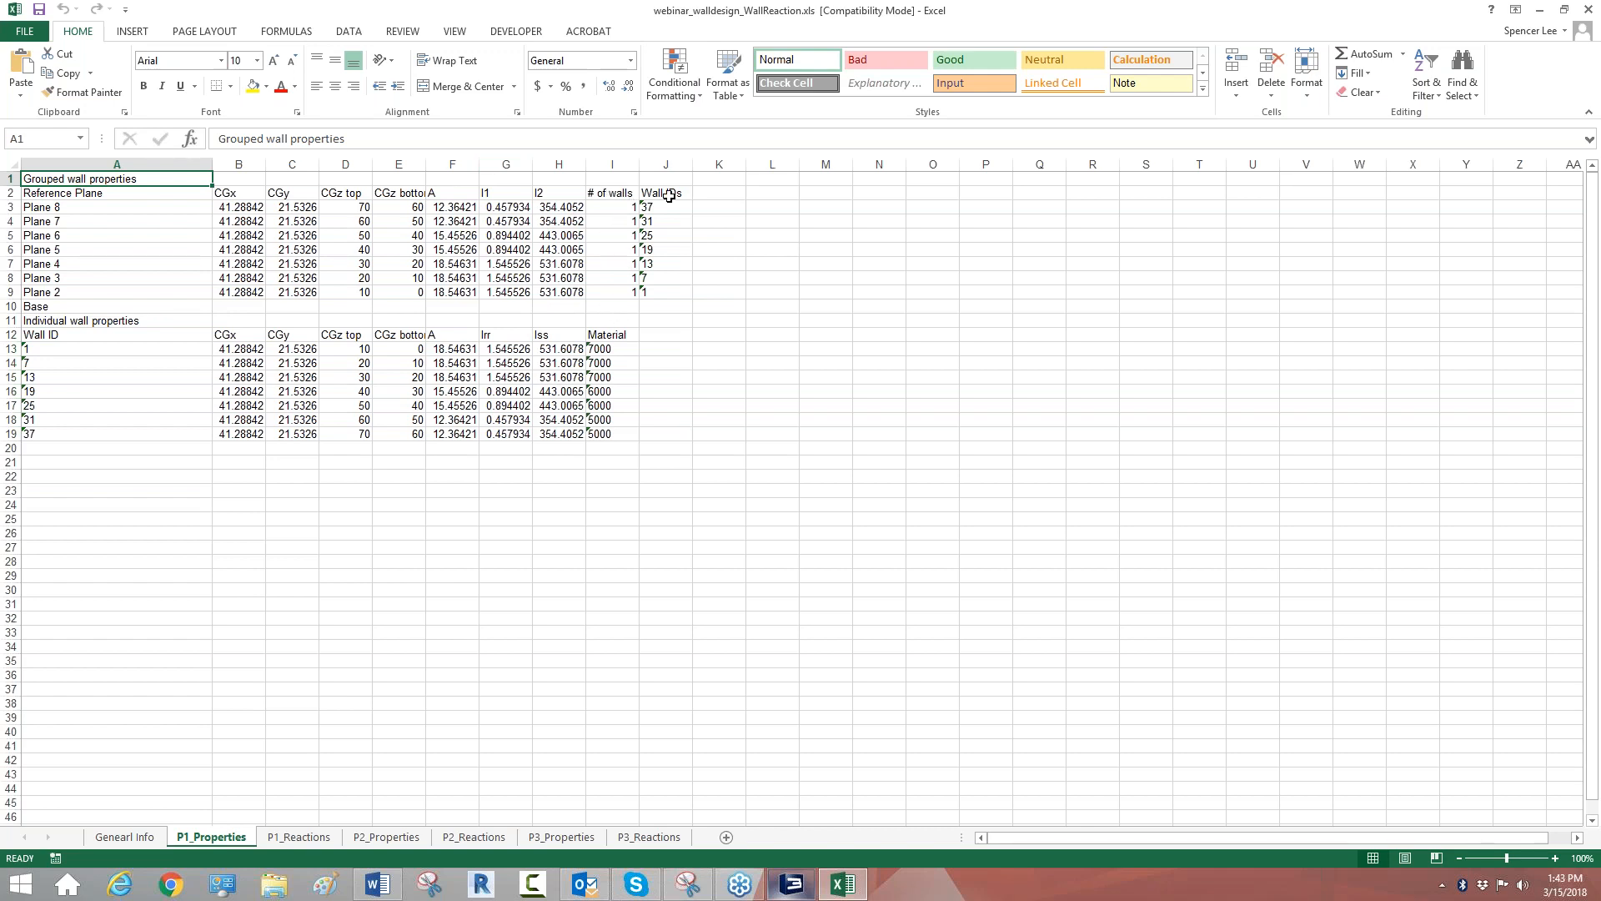
{"action": "left_click_drag", "start_coordinate": [663, 206], "coordinate": [667, 294]}
{"action": "left_click", "coordinate": [717, 451]}
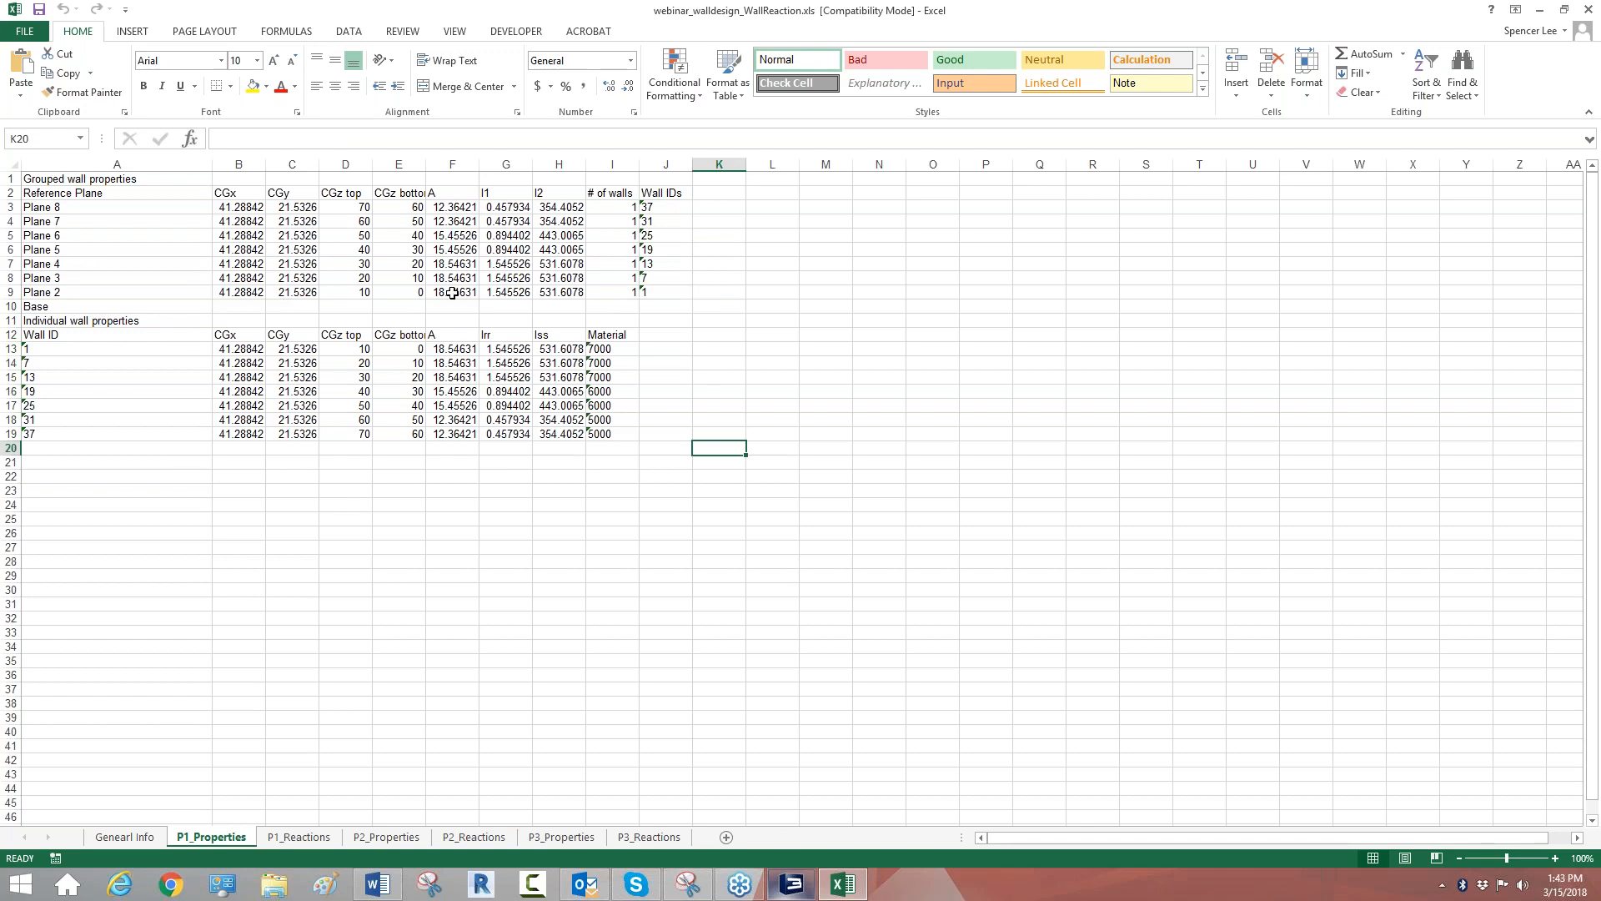
{"action": "left_click", "coordinate": [310, 840]}
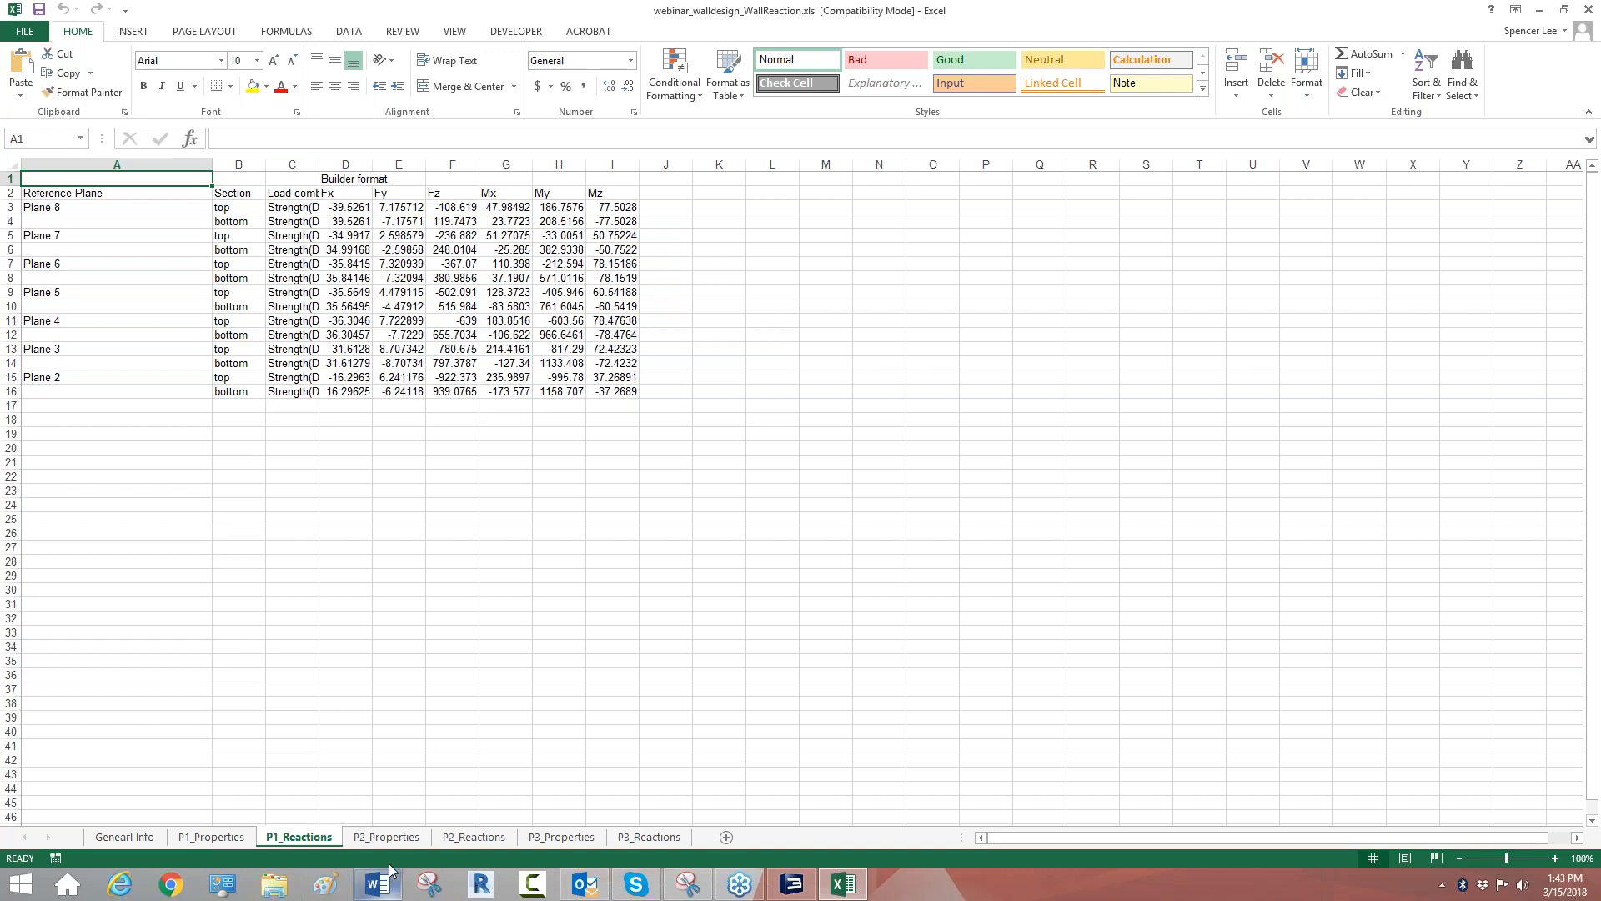
{"action": "left_click", "coordinate": [392, 837]}
{"action": "left_click", "coordinate": [474, 837]}
{"action": "left_click", "coordinate": [575, 837]}
{"action": "left_click", "coordinate": [627, 840]}
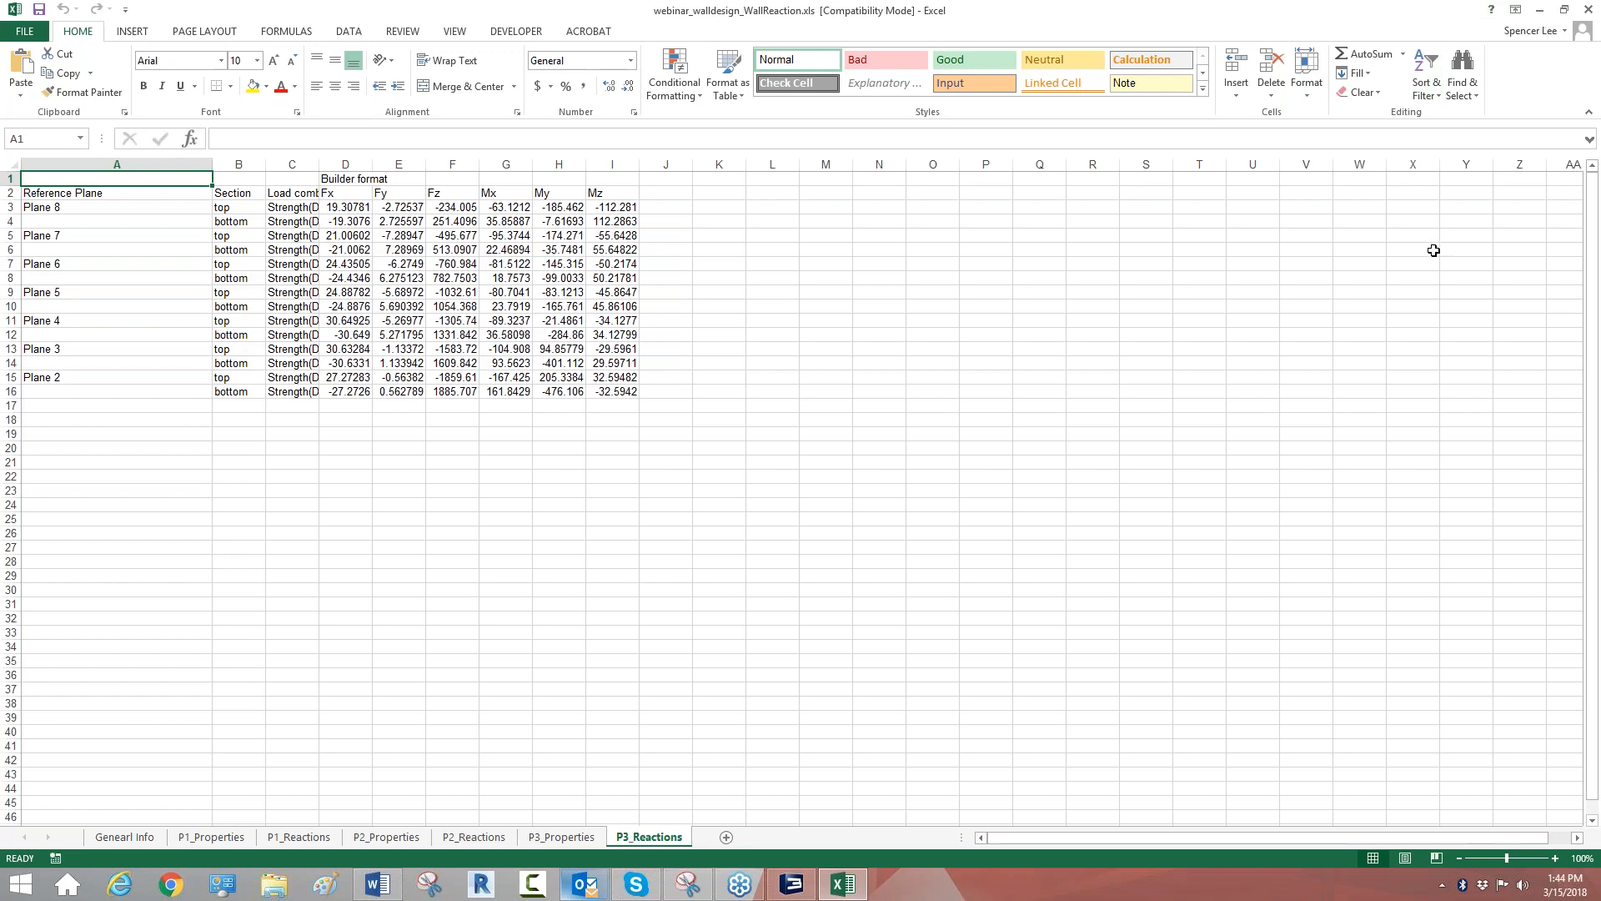
{"action": "left_click", "coordinate": [1586, 13]}
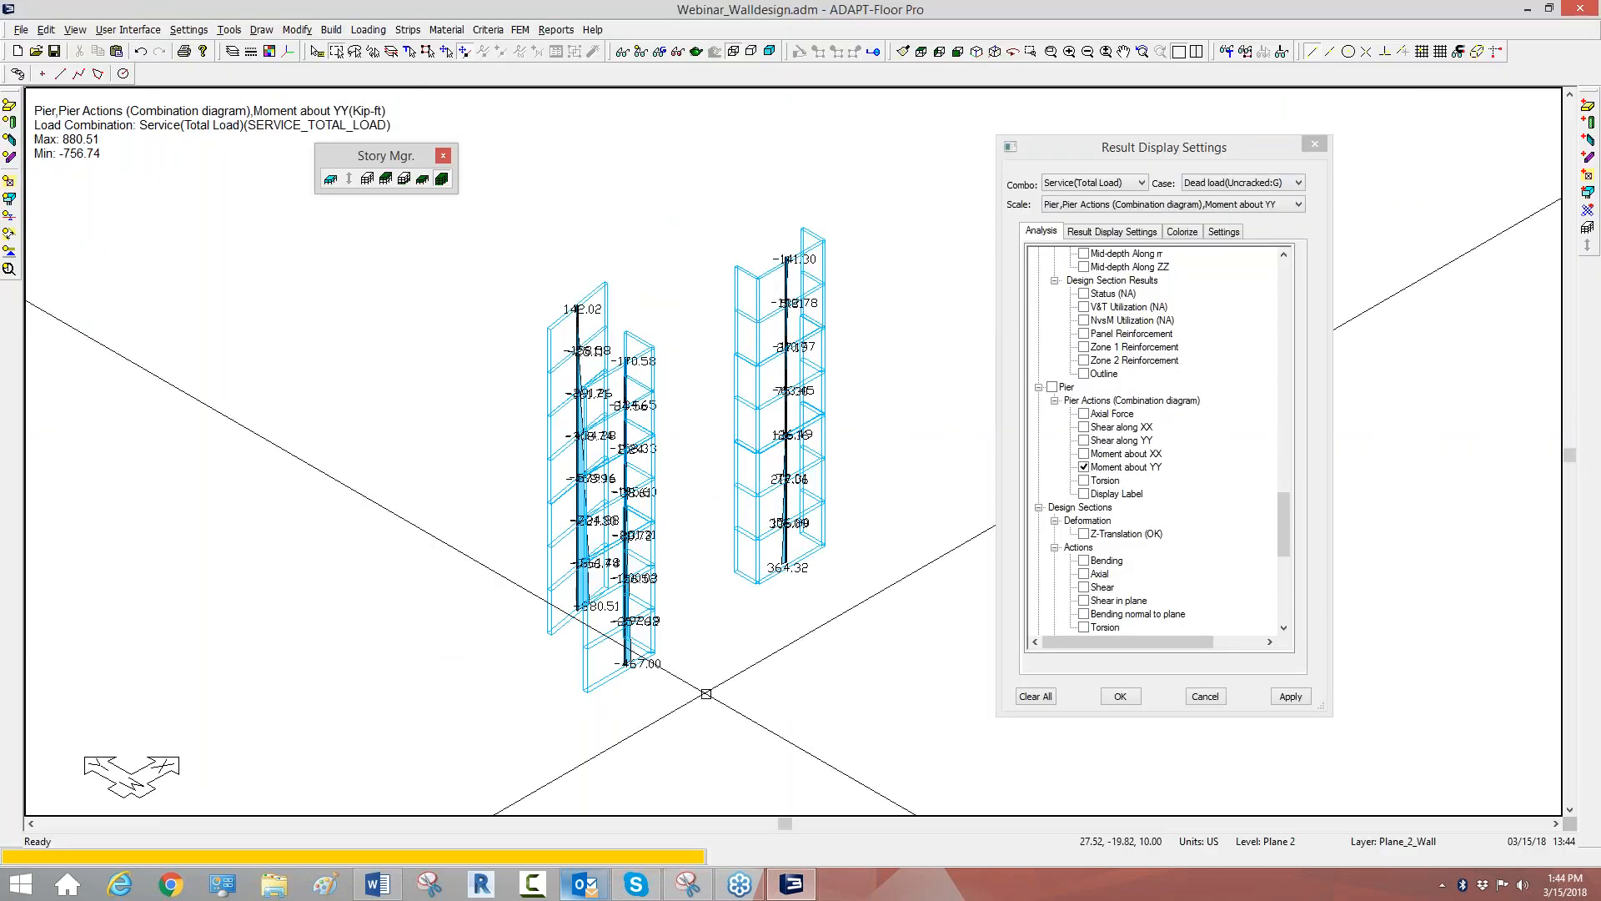
Turn off the Moment about YY pier diagram and leave the pier display labels off.
{"action": "middle_click_drag", "start_coordinate": [706, 694], "coordinate": [716, 676]}
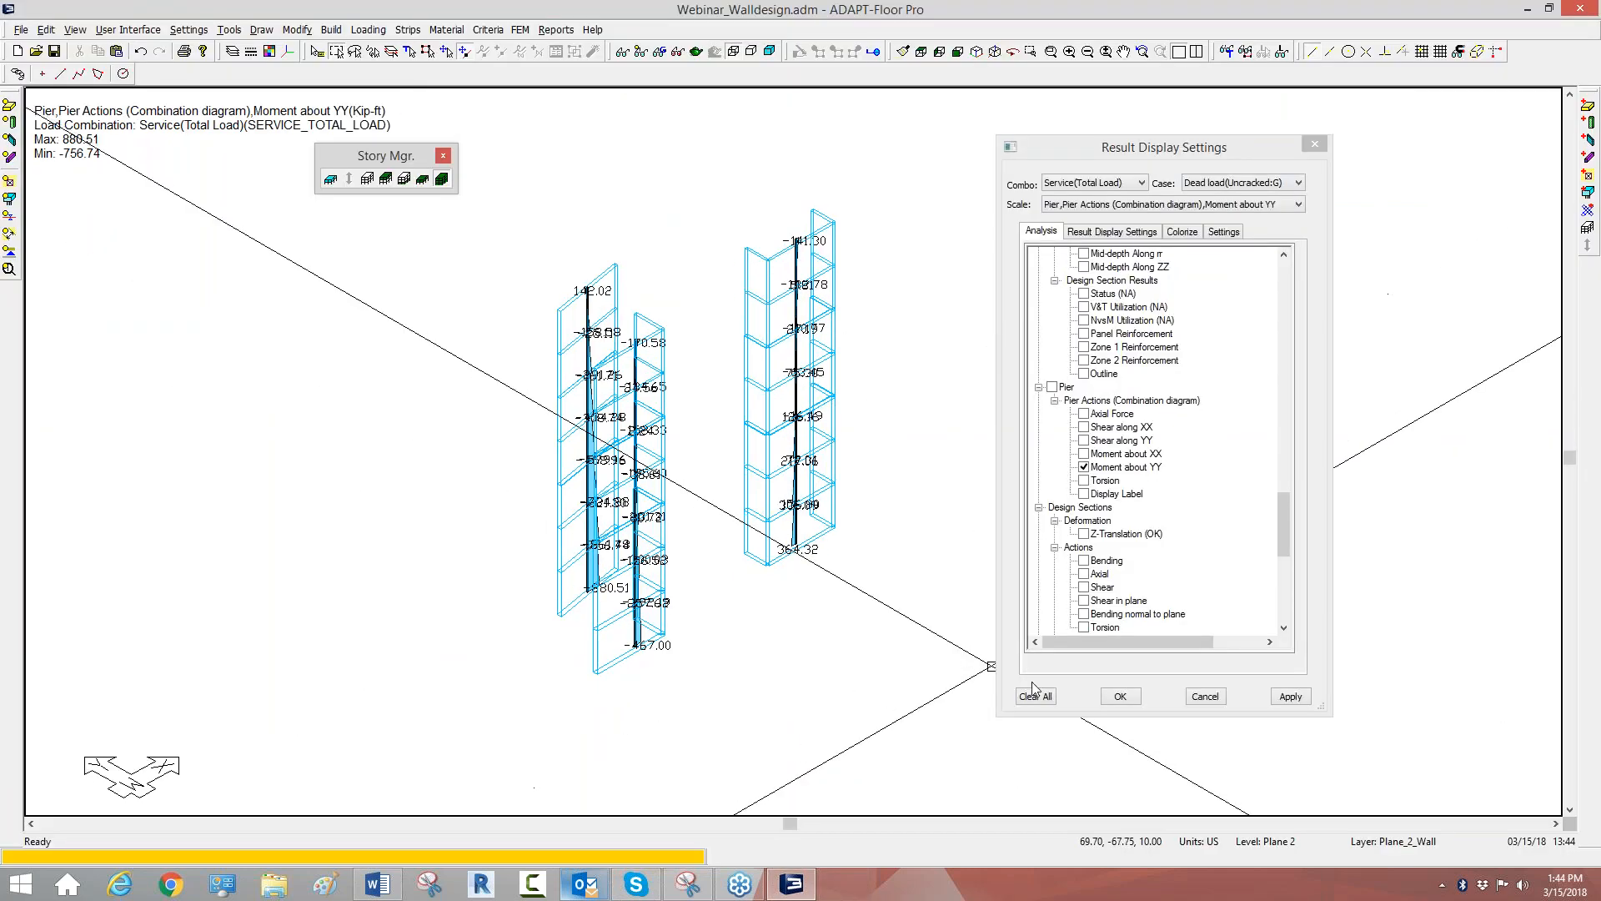
{"action": "left_click", "coordinate": [1084, 466]}
{"action": "left_click", "coordinate": [1084, 494]}
{"action": "left_click", "coordinate": [1084, 493]}
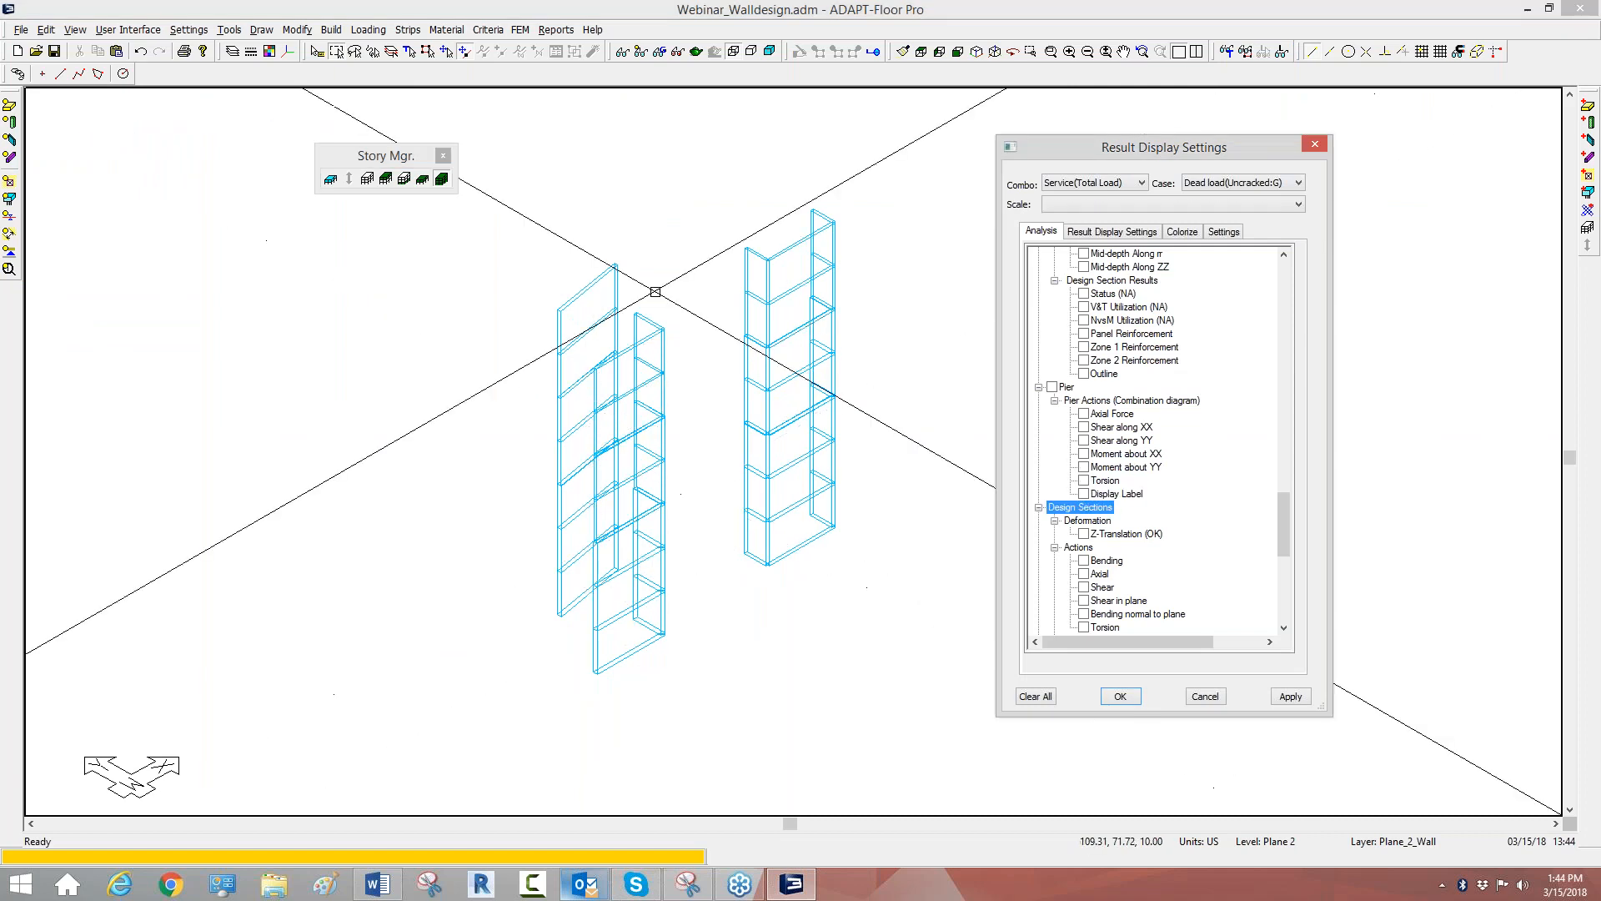
Open Wall Design, collapse piers P2 and P3, and select sections L1_Bot_1, L1_Top_1, L2_Bot_7 and L2_Top_7 of pier P1.
{"action": "left_click", "coordinate": [520, 30]}
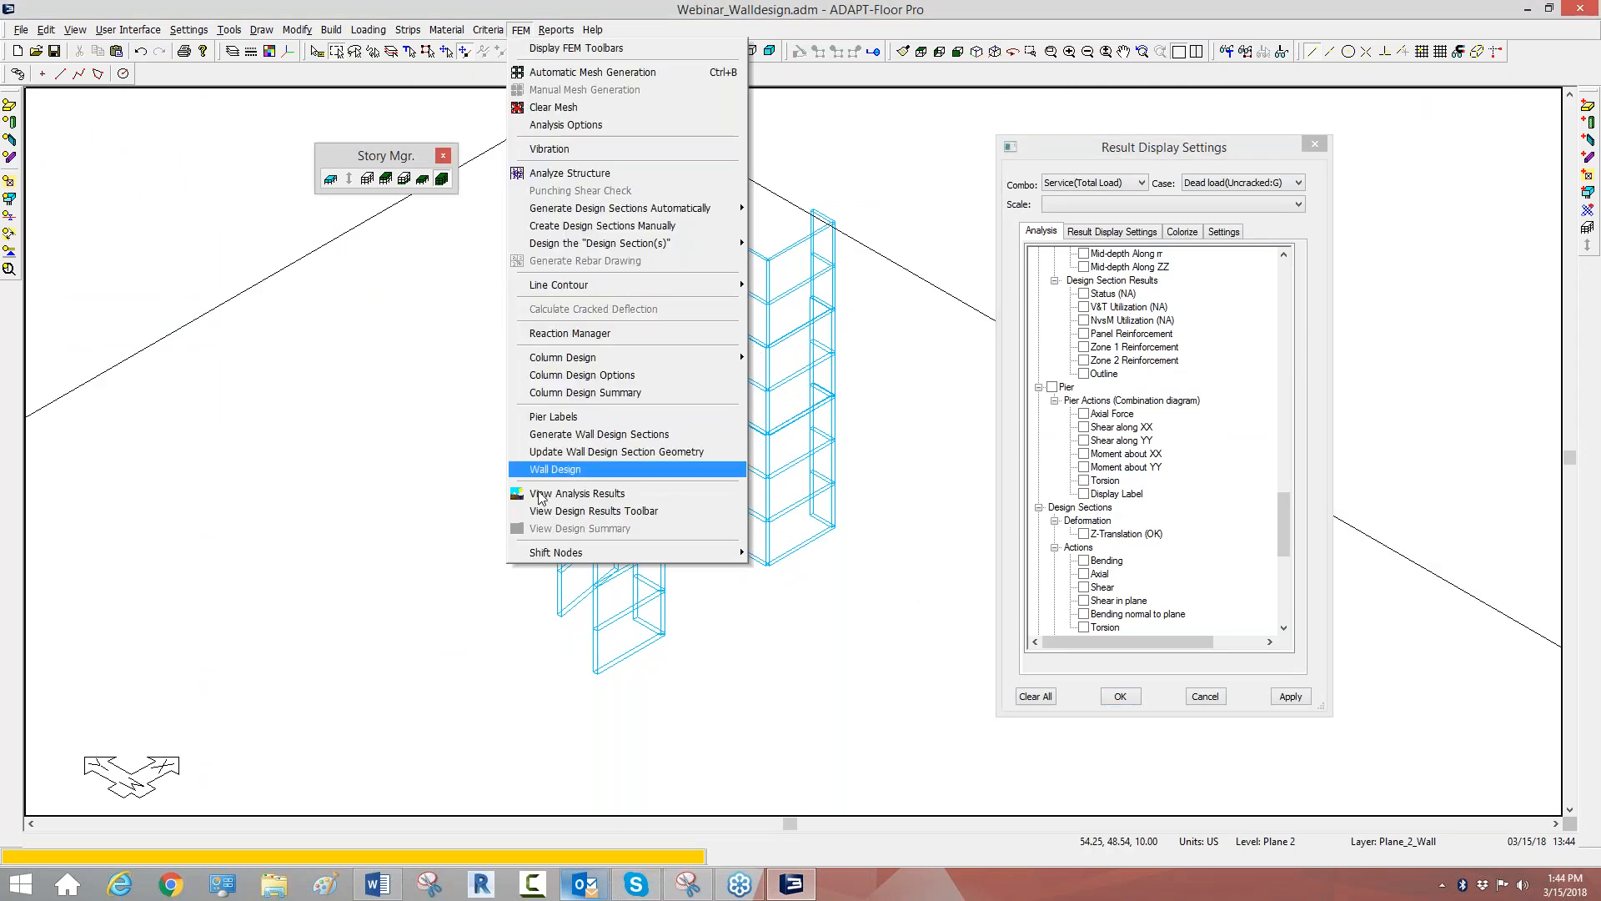
{"action": "left_click", "coordinate": [571, 471]}
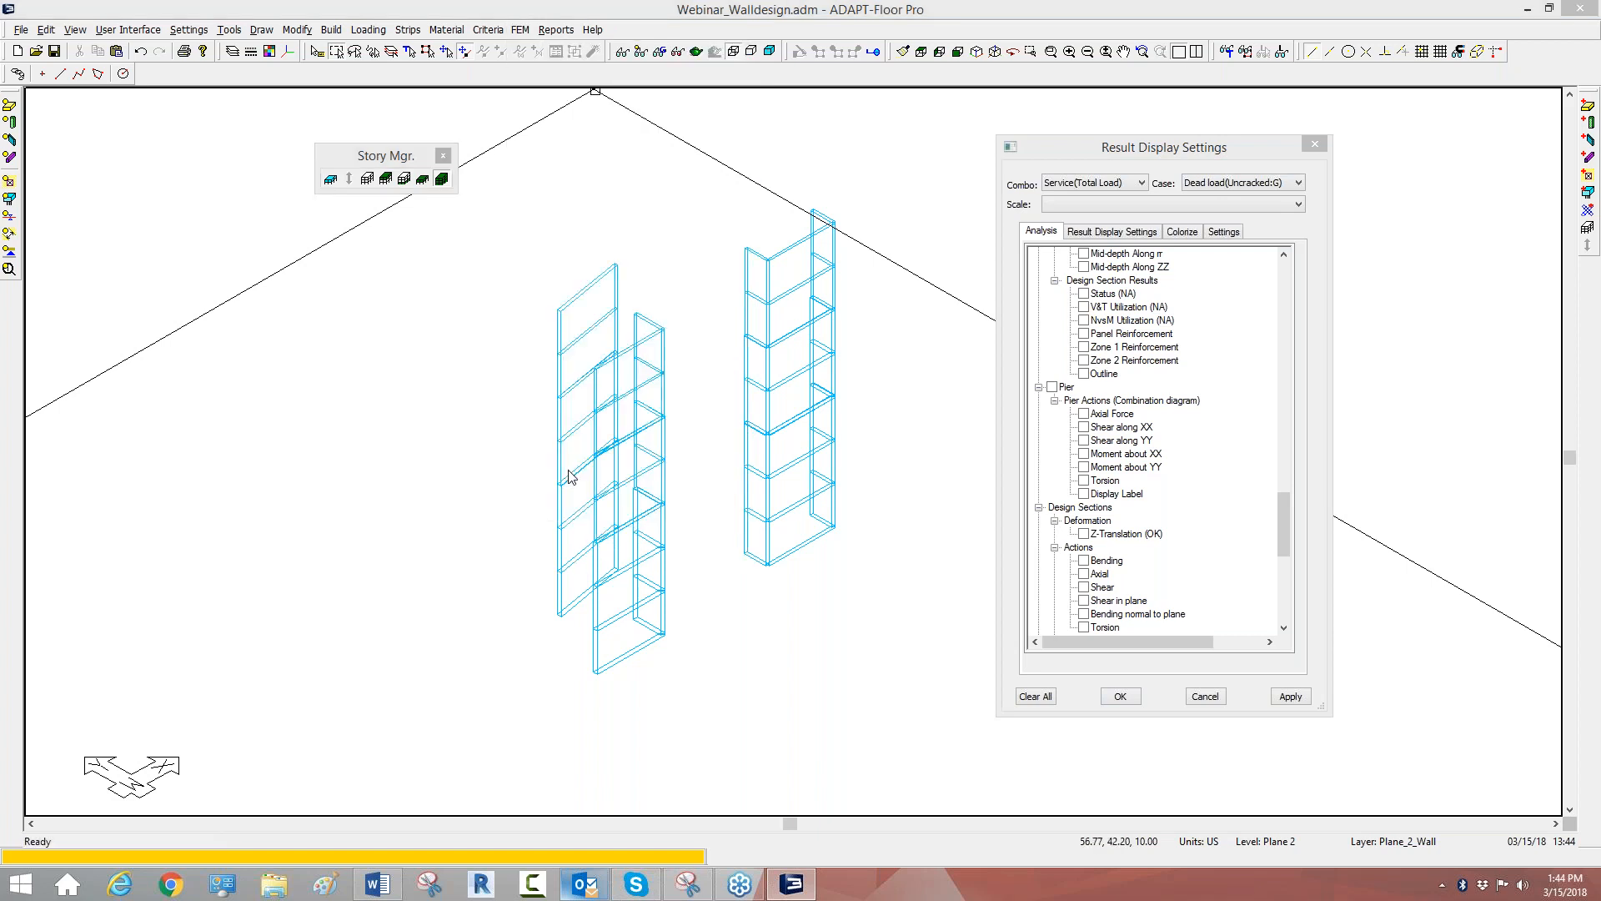
{"action": "left_click_drag", "start_coordinate": [590, 327], "coordinate": [589, 181]}
{"action": "left_click", "coordinate": [524, 183]}
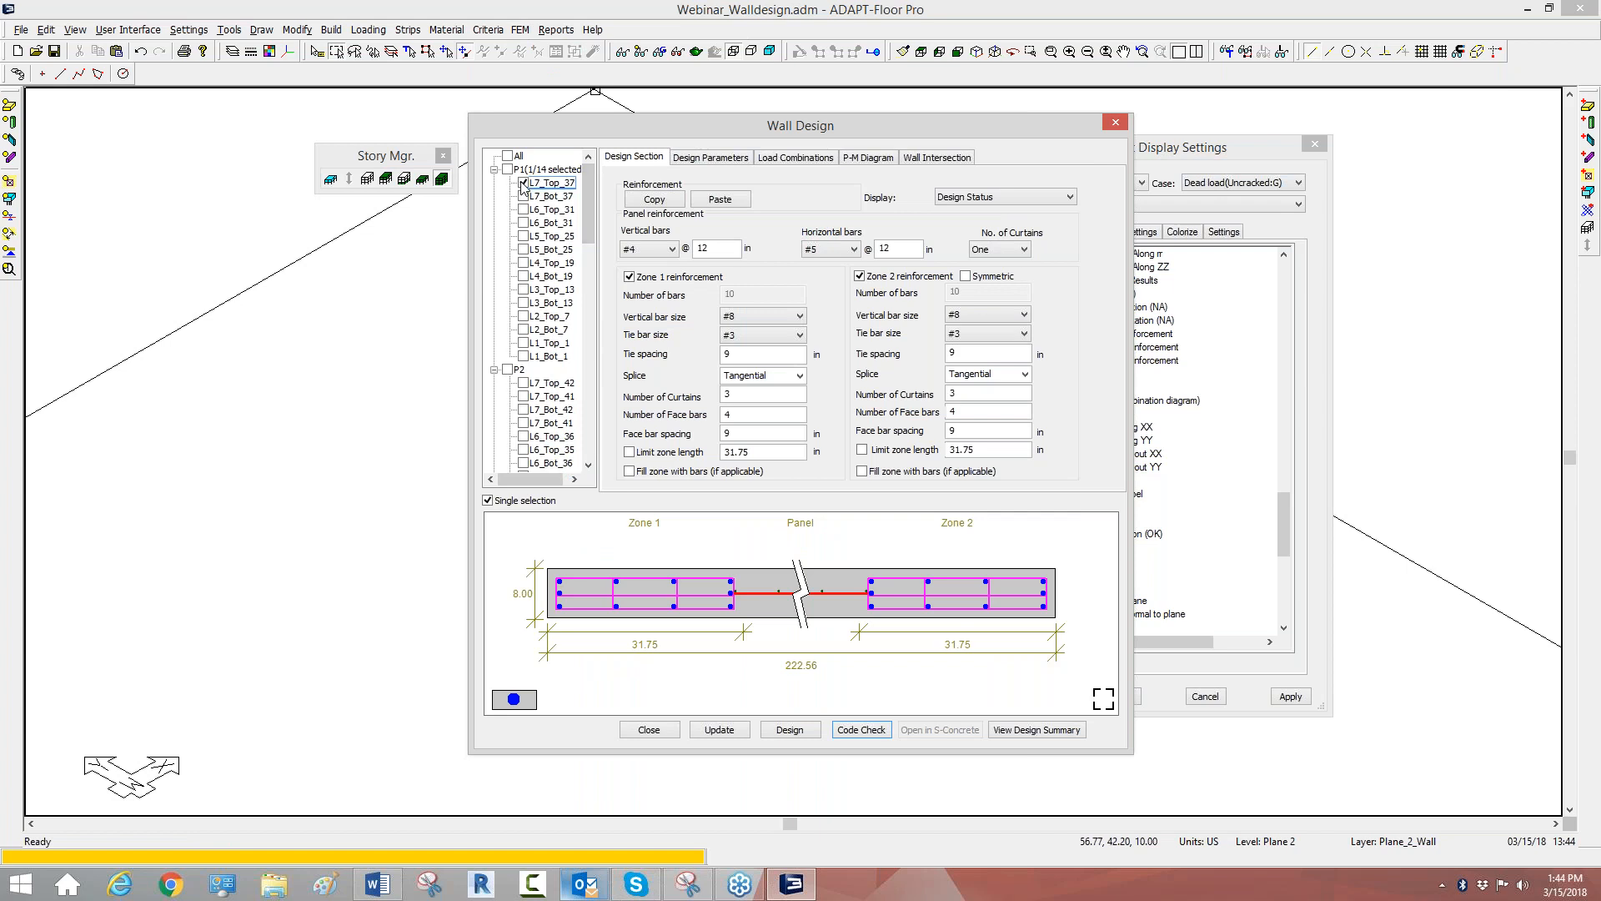
{"action": "left_click", "coordinate": [523, 183]}
{"action": "left_click", "coordinate": [493, 369]}
{"action": "left_click", "coordinate": [494, 382]}
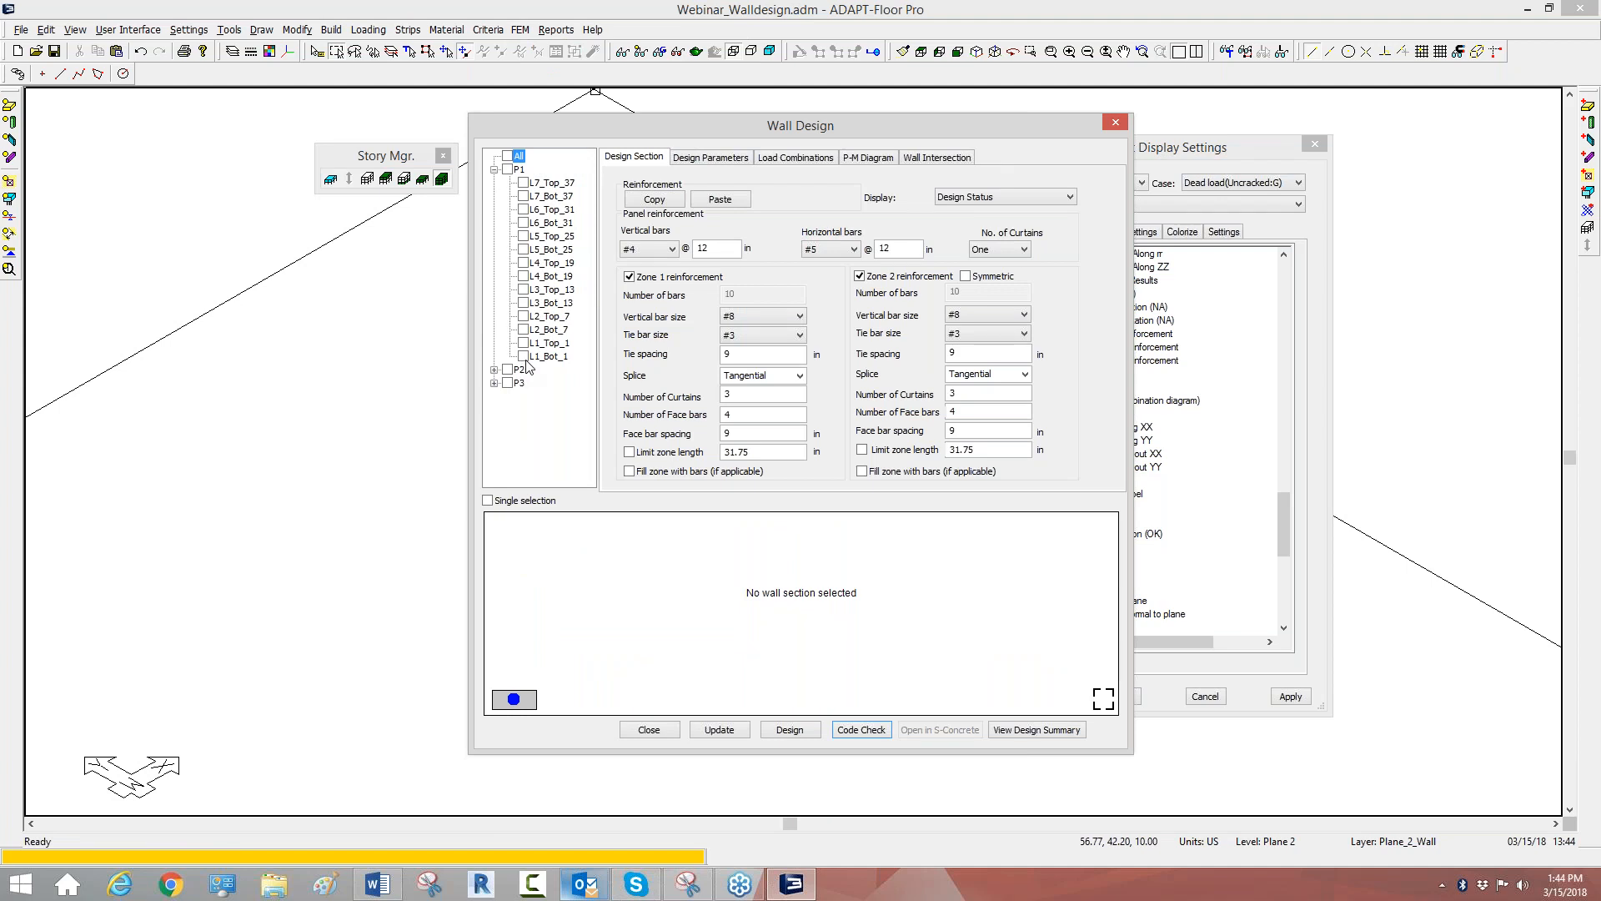
{"action": "left_click", "coordinate": [524, 357]}
{"action": "left_click", "coordinate": [523, 342]}
{"action": "left_click", "coordinate": [524, 330]}
{"action": "left_click", "coordinate": [524, 316]}
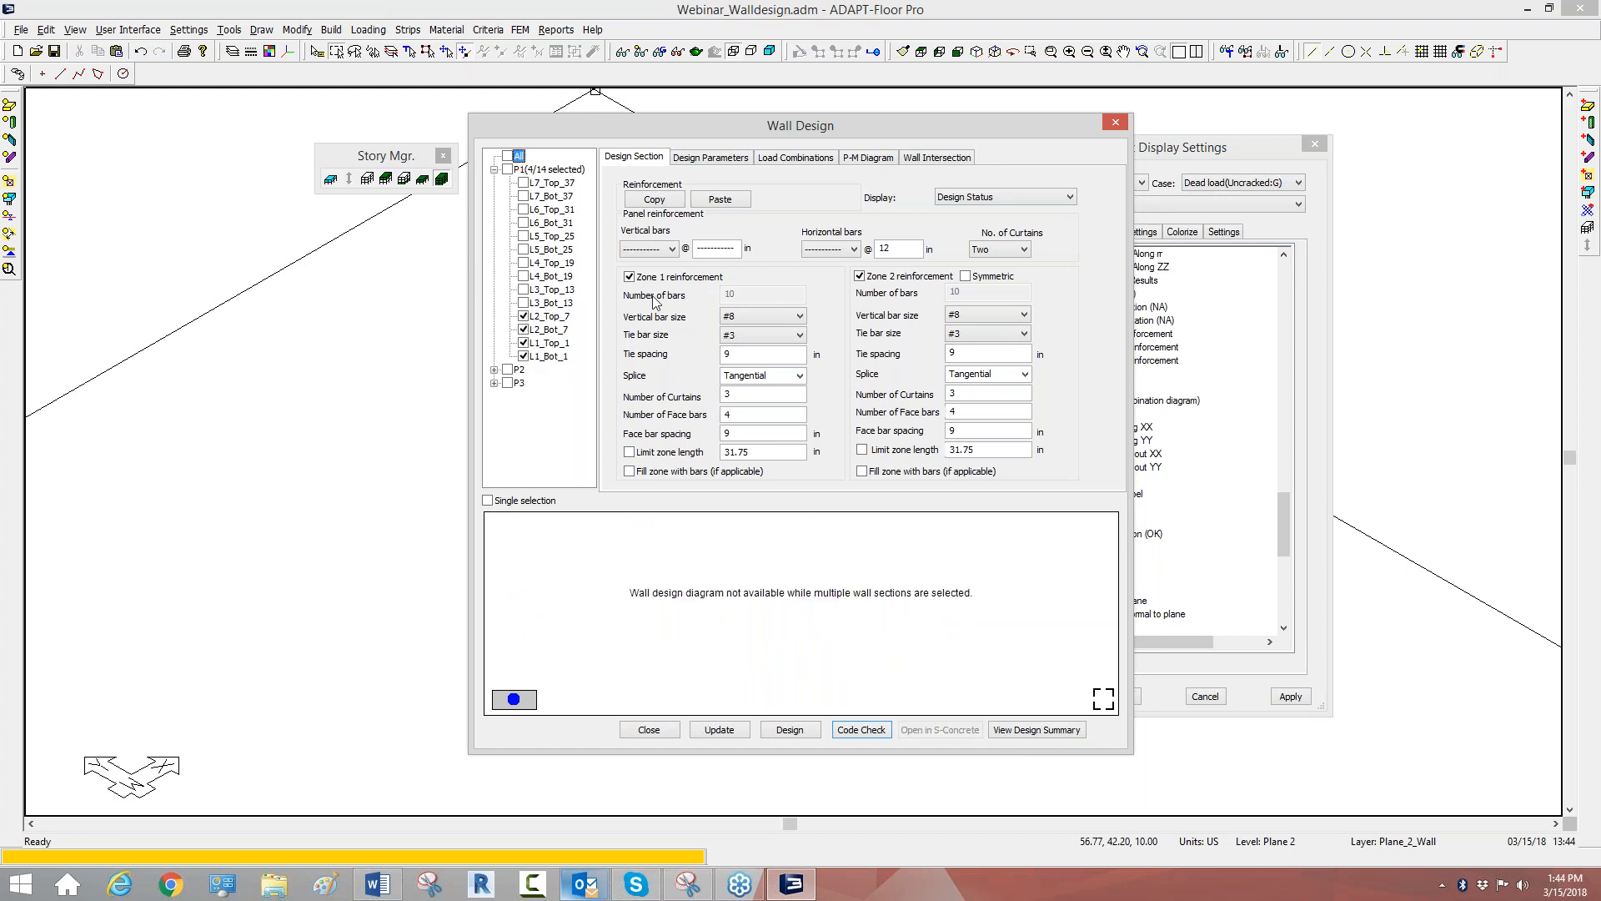
Set the selected sections' panel reinforcement to #5 vertical bars at 12 in and #5 horizontal bars, and update them.
{"action": "left_click", "coordinate": [671, 249]}
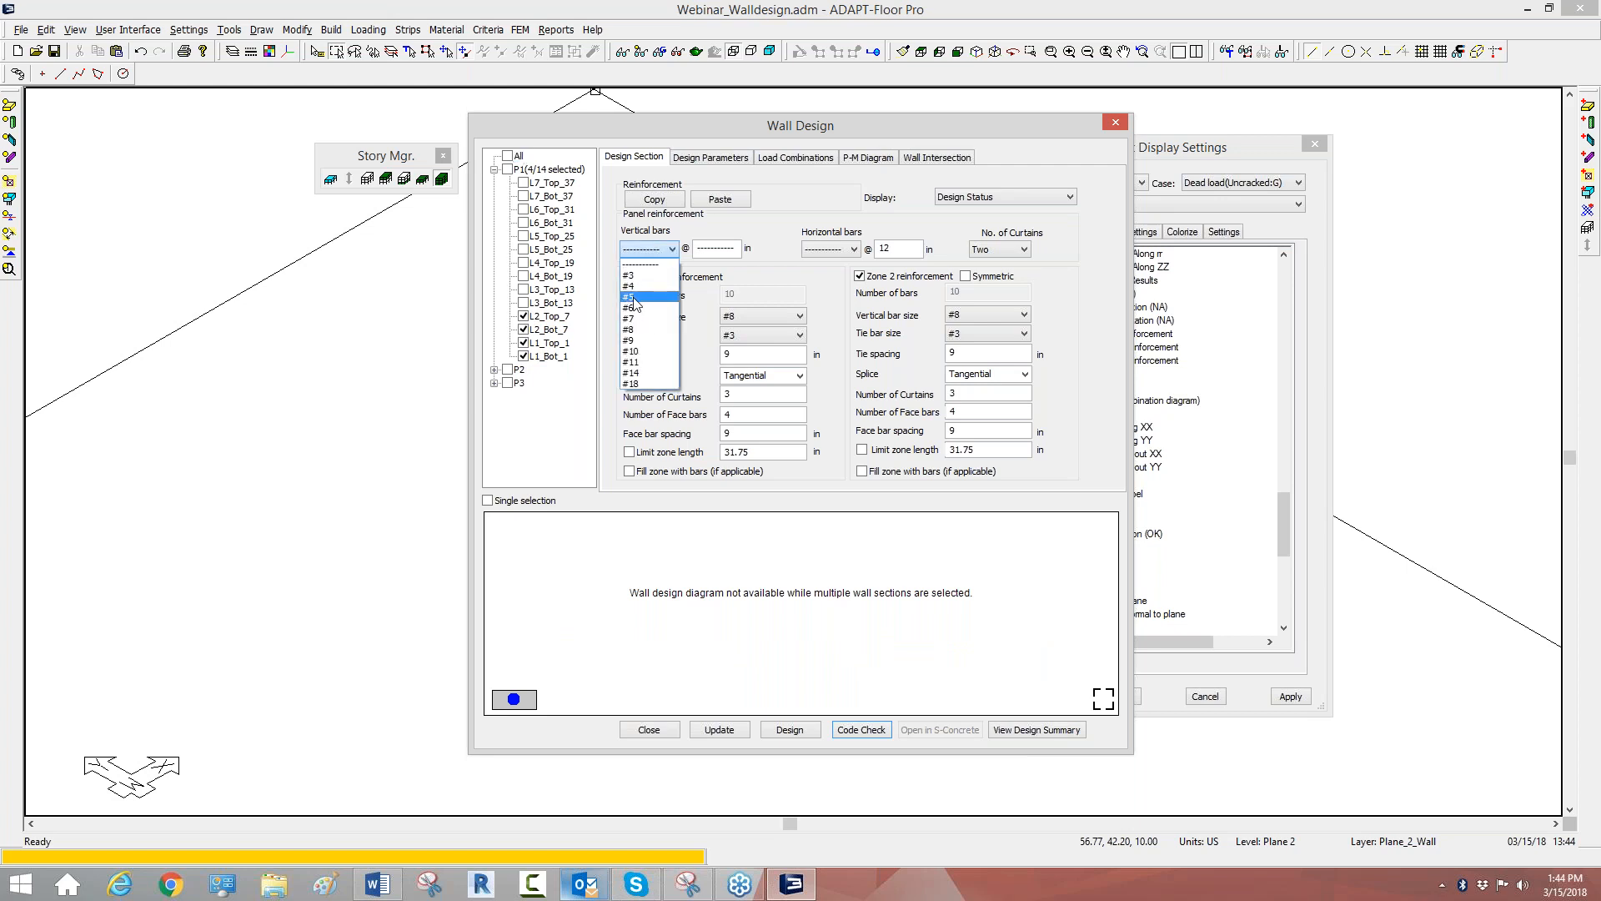
{"action": "left_click", "coordinate": [634, 297]}
{"action": "left_click", "coordinate": [725, 251]}
{"action": "double_click", "coordinate": [725, 250]}
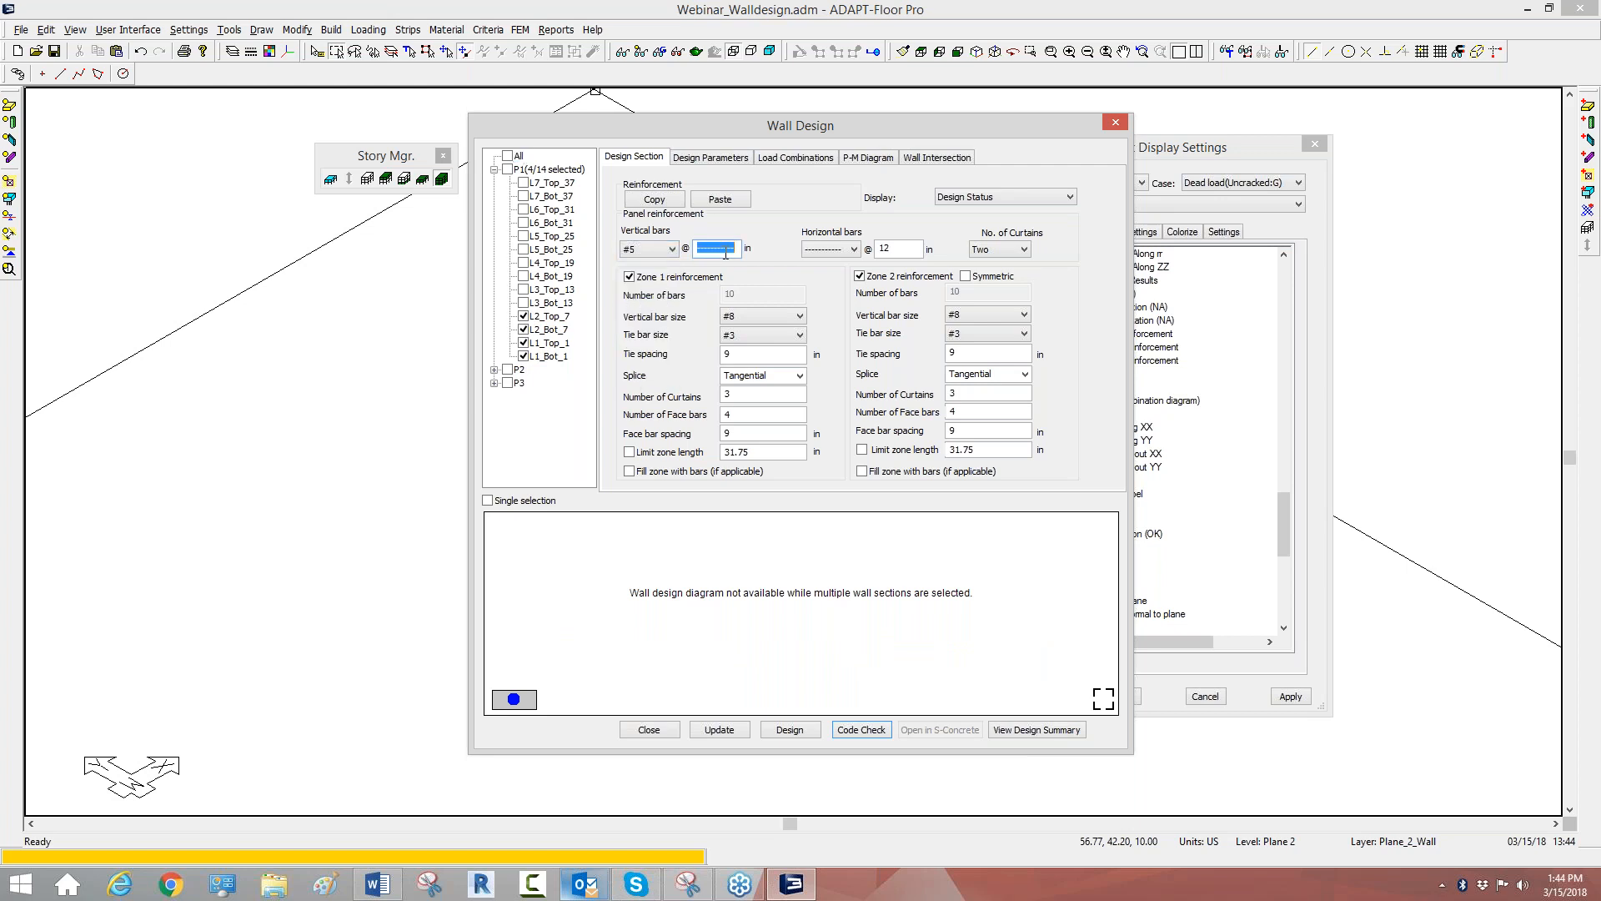
{"action": "type", "text": "12"}
{"action": "left_click", "coordinate": [819, 249]}
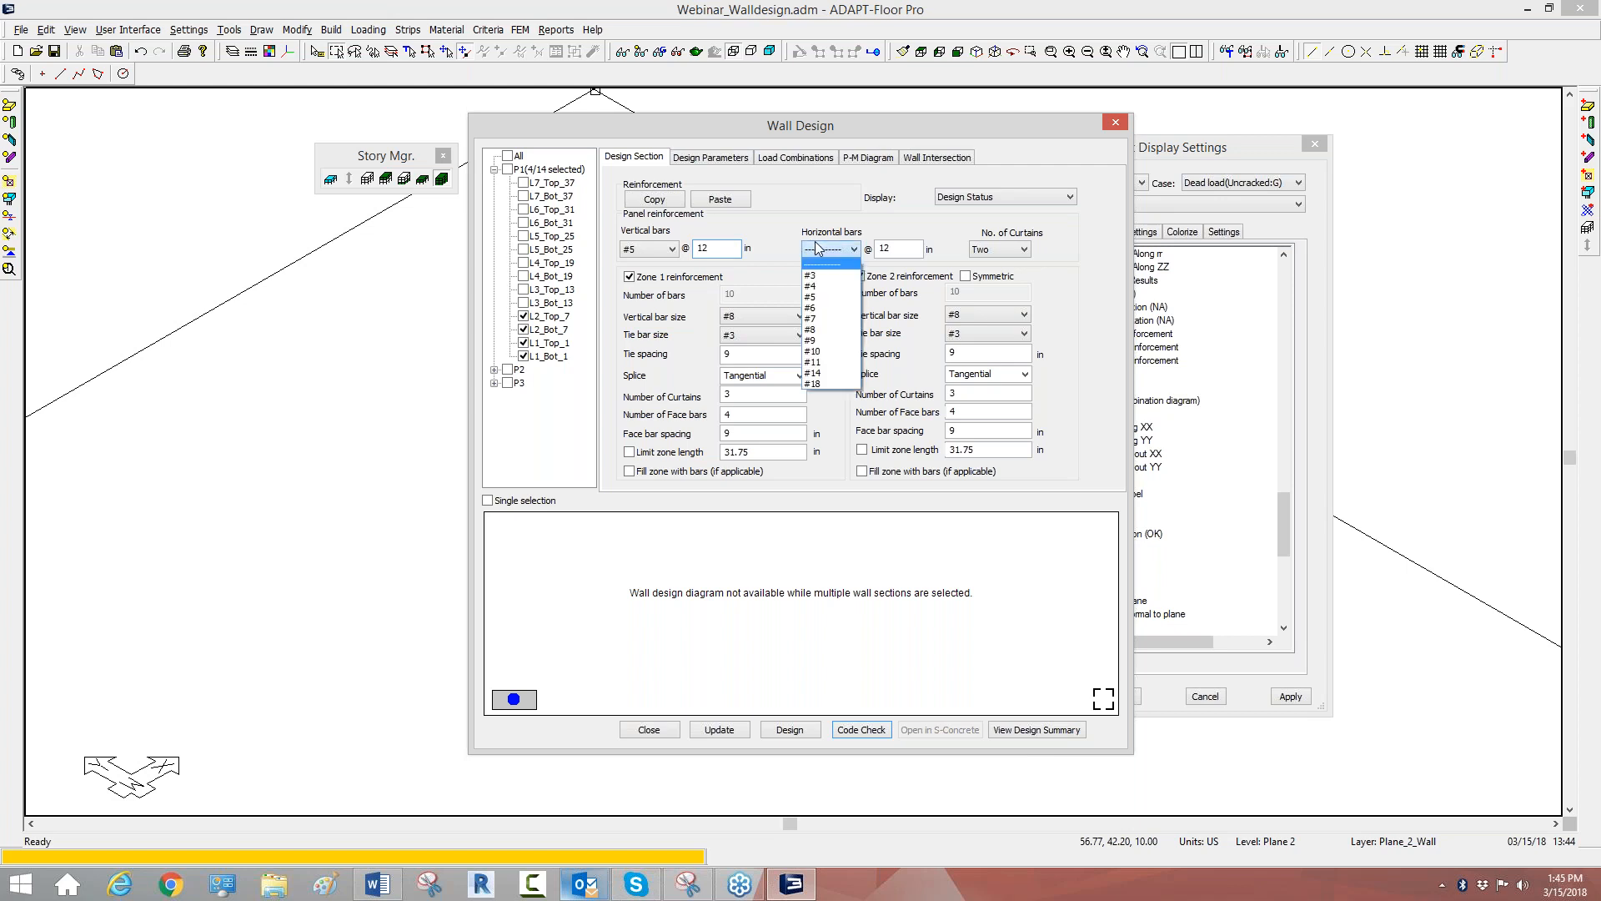
{"action": "left_click", "coordinate": [812, 297]}
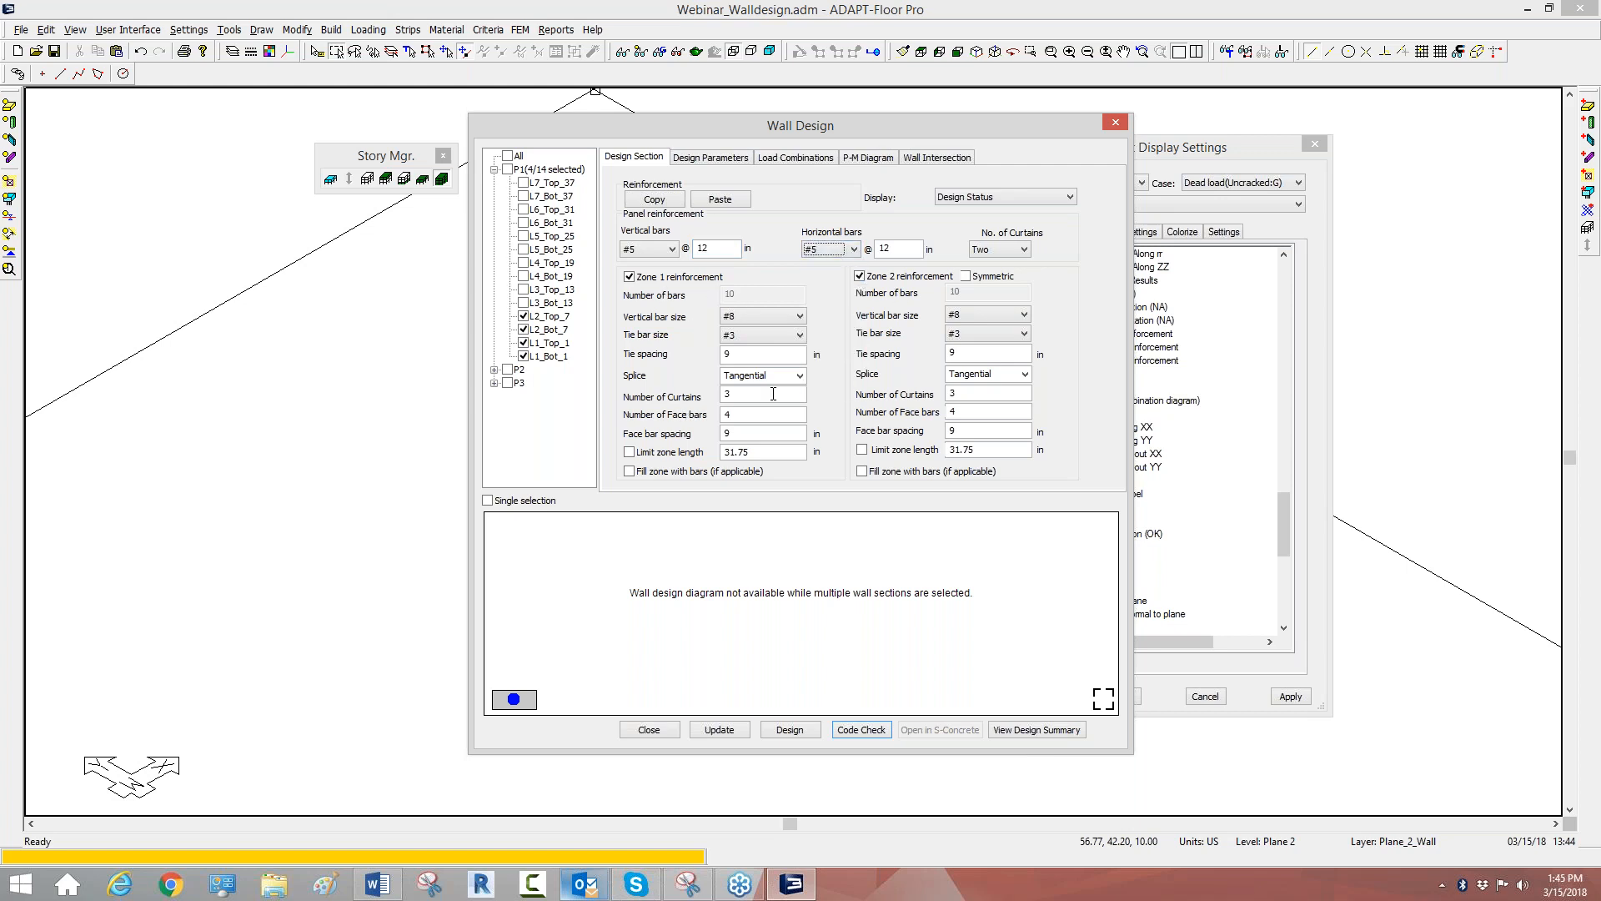
{"action": "left_click", "coordinate": [715, 729]}
With single selection enabled, copy the reinforcement of section L2_Top_7 to L3_Bot_13 in pier P1 and update it.
{"action": "left_click", "coordinate": [523, 303]}
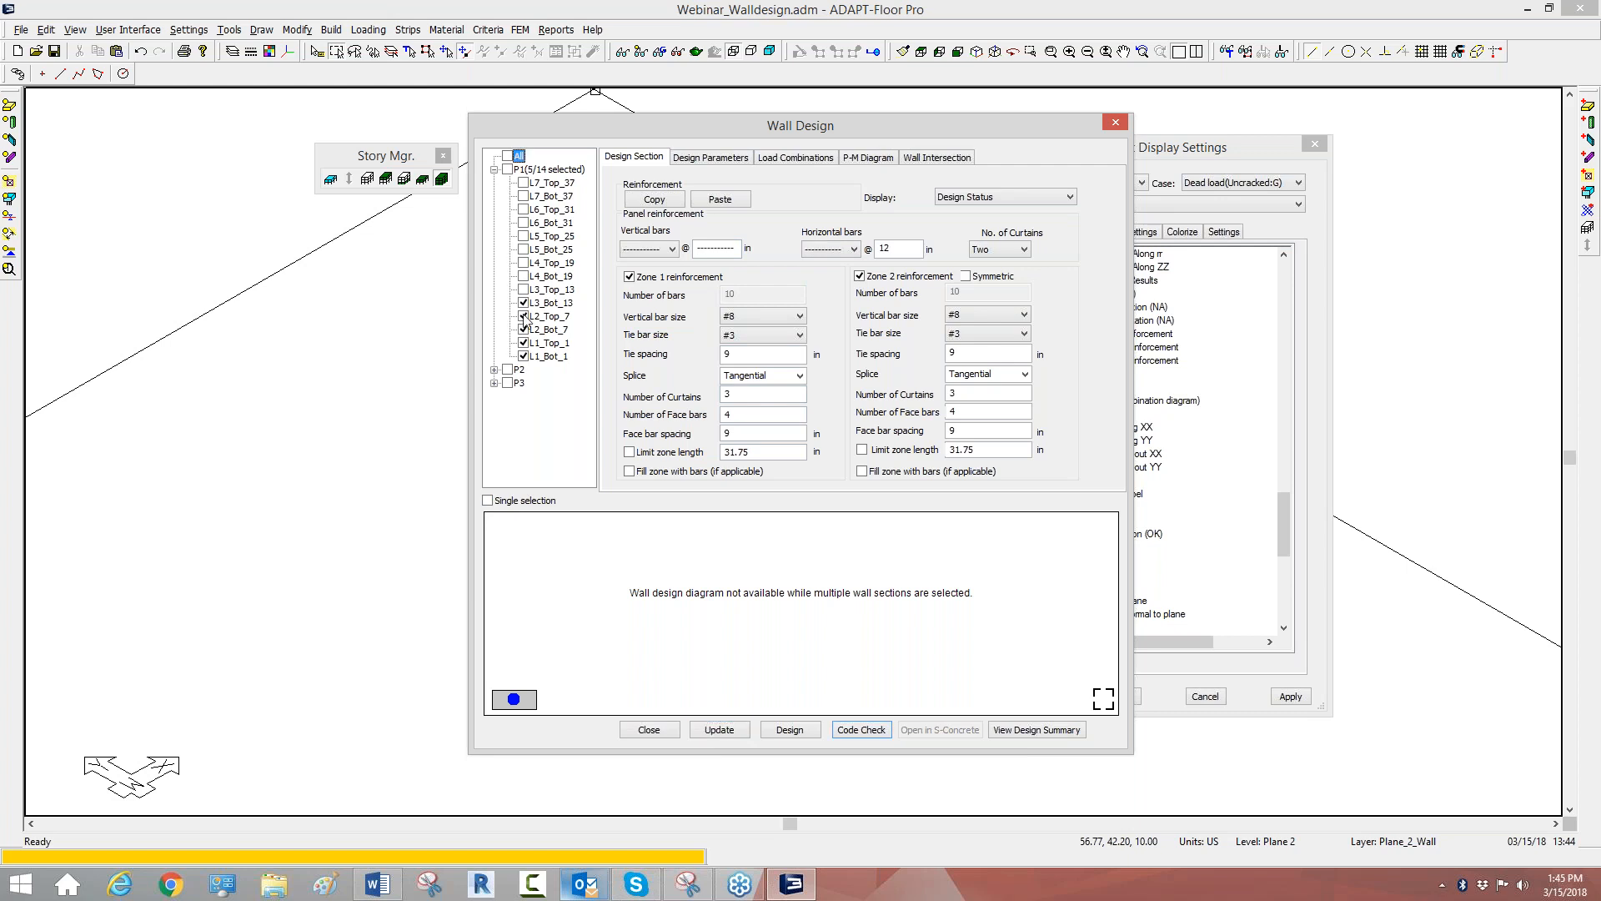
{"action": "left_click", "coordinate": [488, 500]}
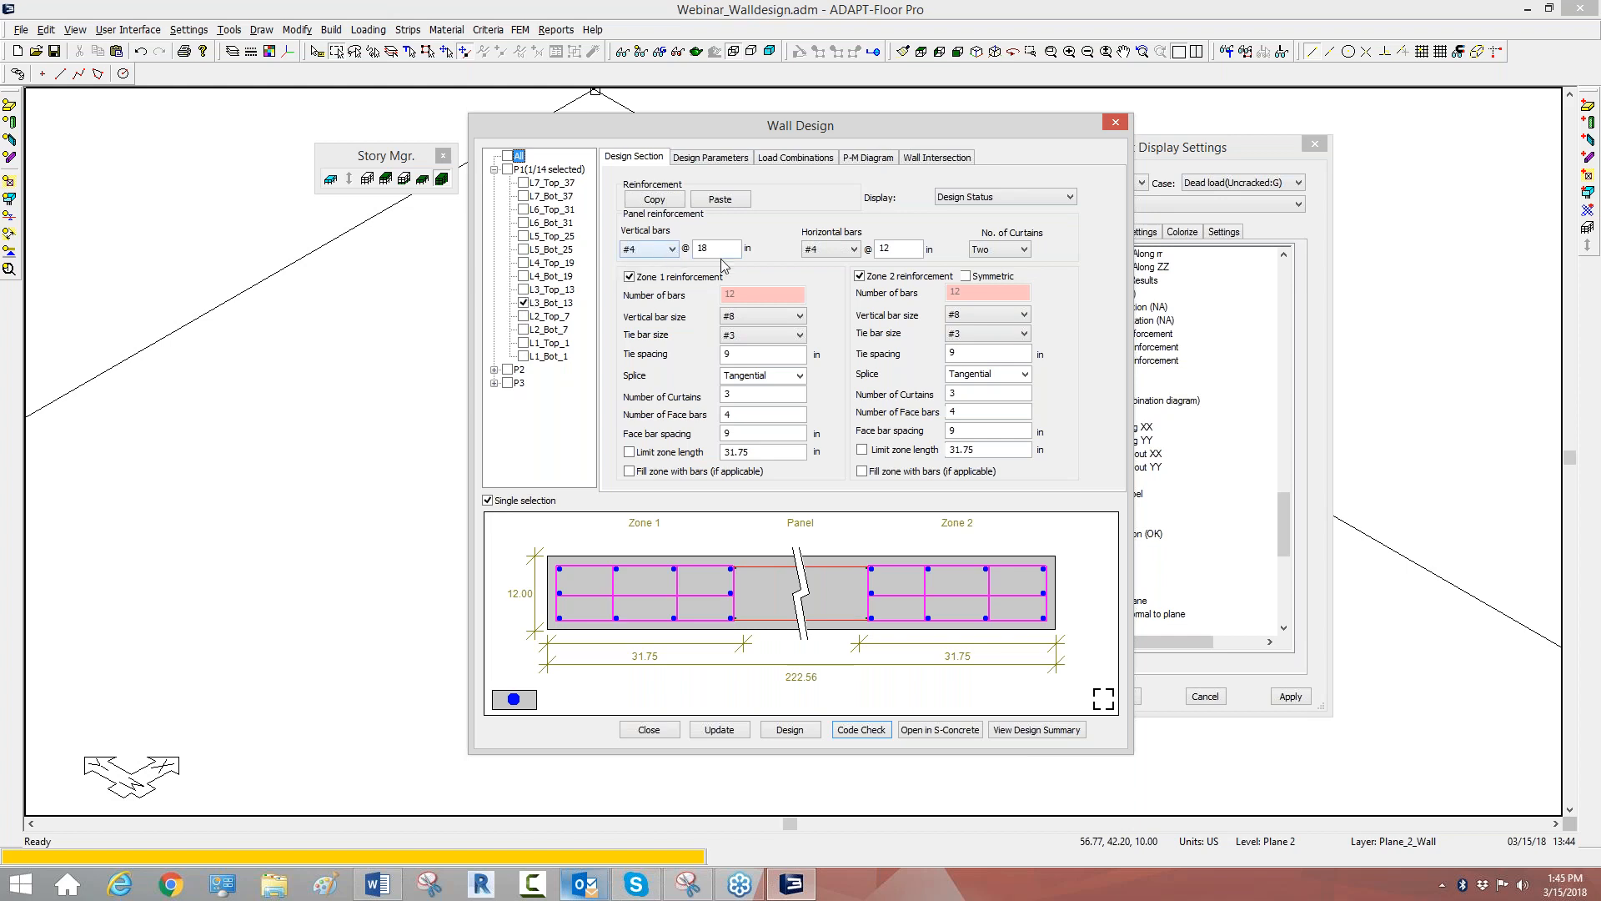
{"action": "left_click", "coordinate": [523, 317]}
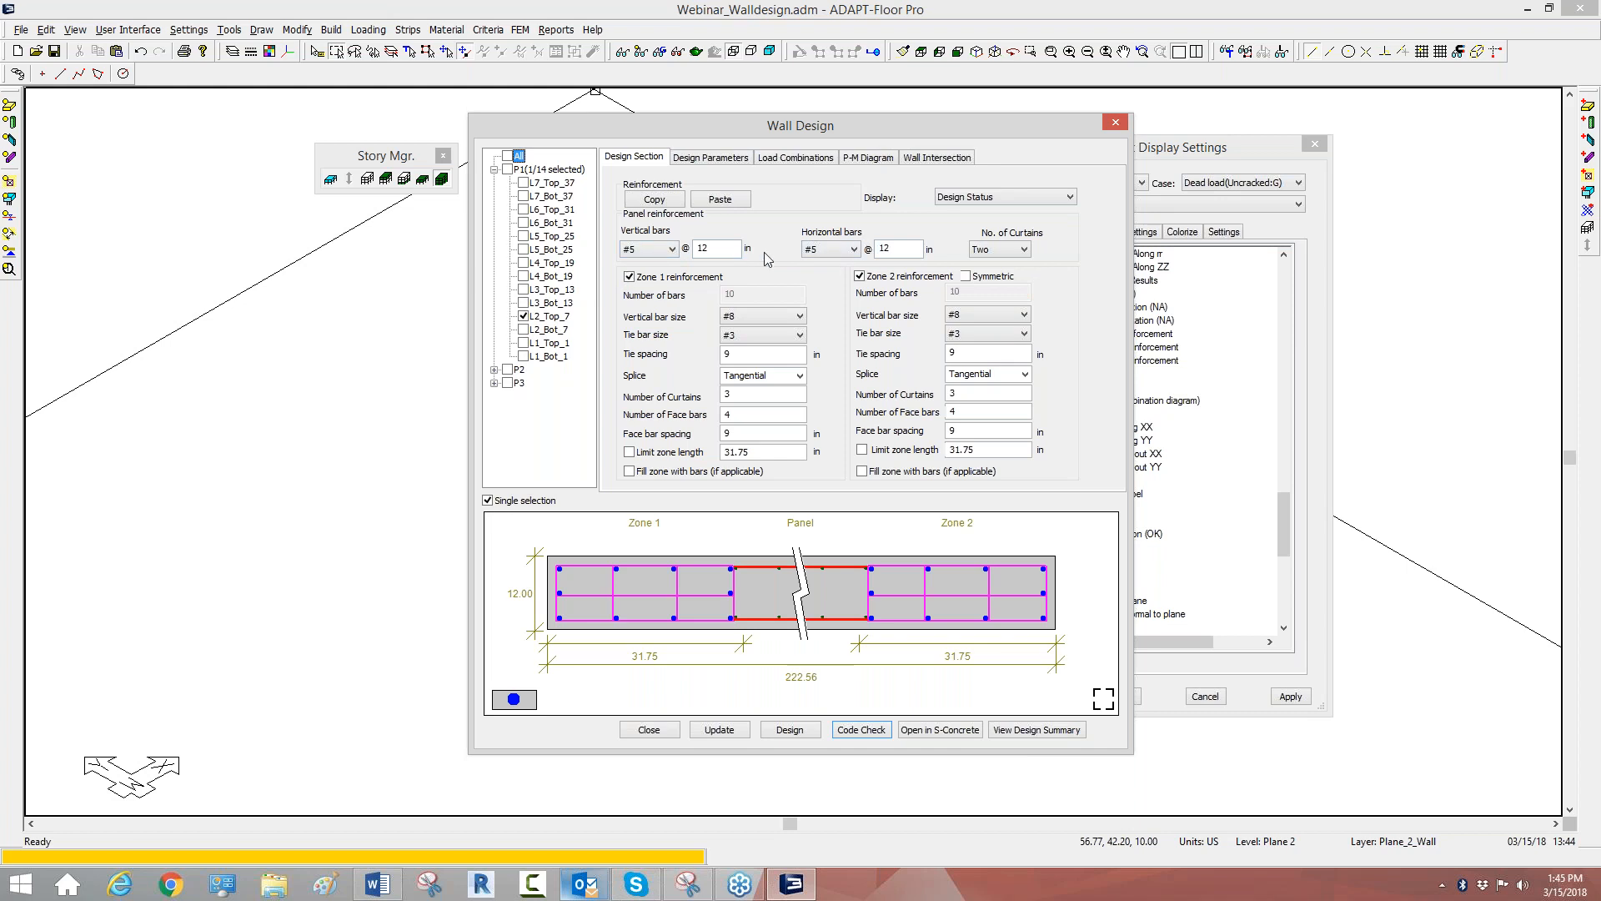
{"action": "left_click", "coordinate": [523, 316]}
{"action": "left_click", "coordinate": [524, 318]}
{"action": "left_click", "coordinate": [642, 202]}
{"action": "left_click", "coordinate": [524, 302]}
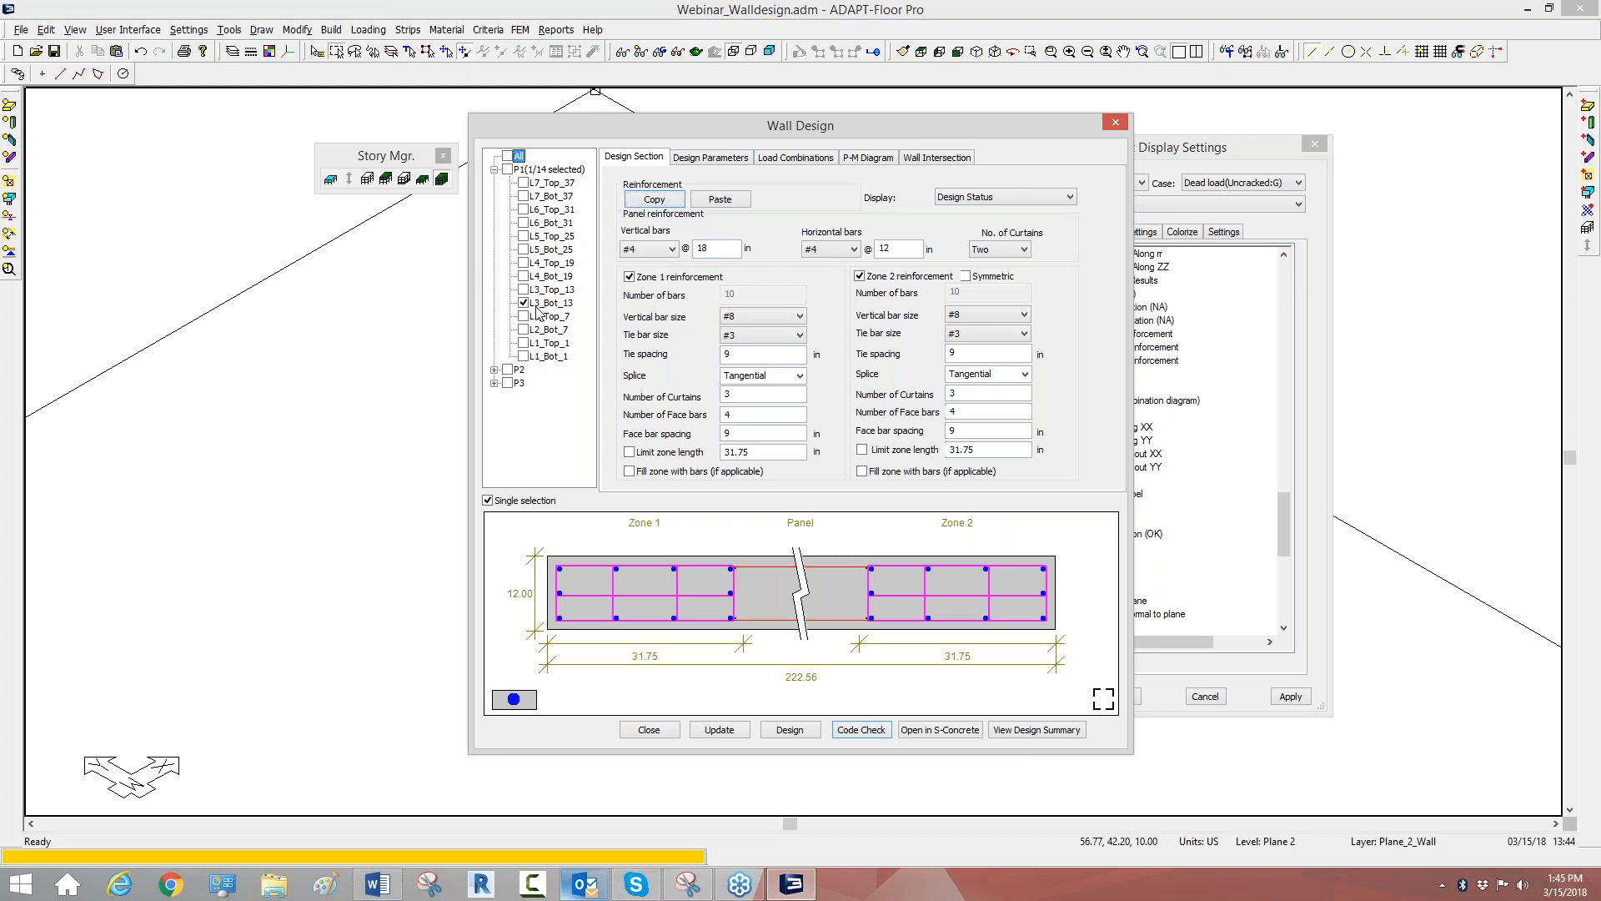
{"action": "left_click", "coordinate": [722, 200]}
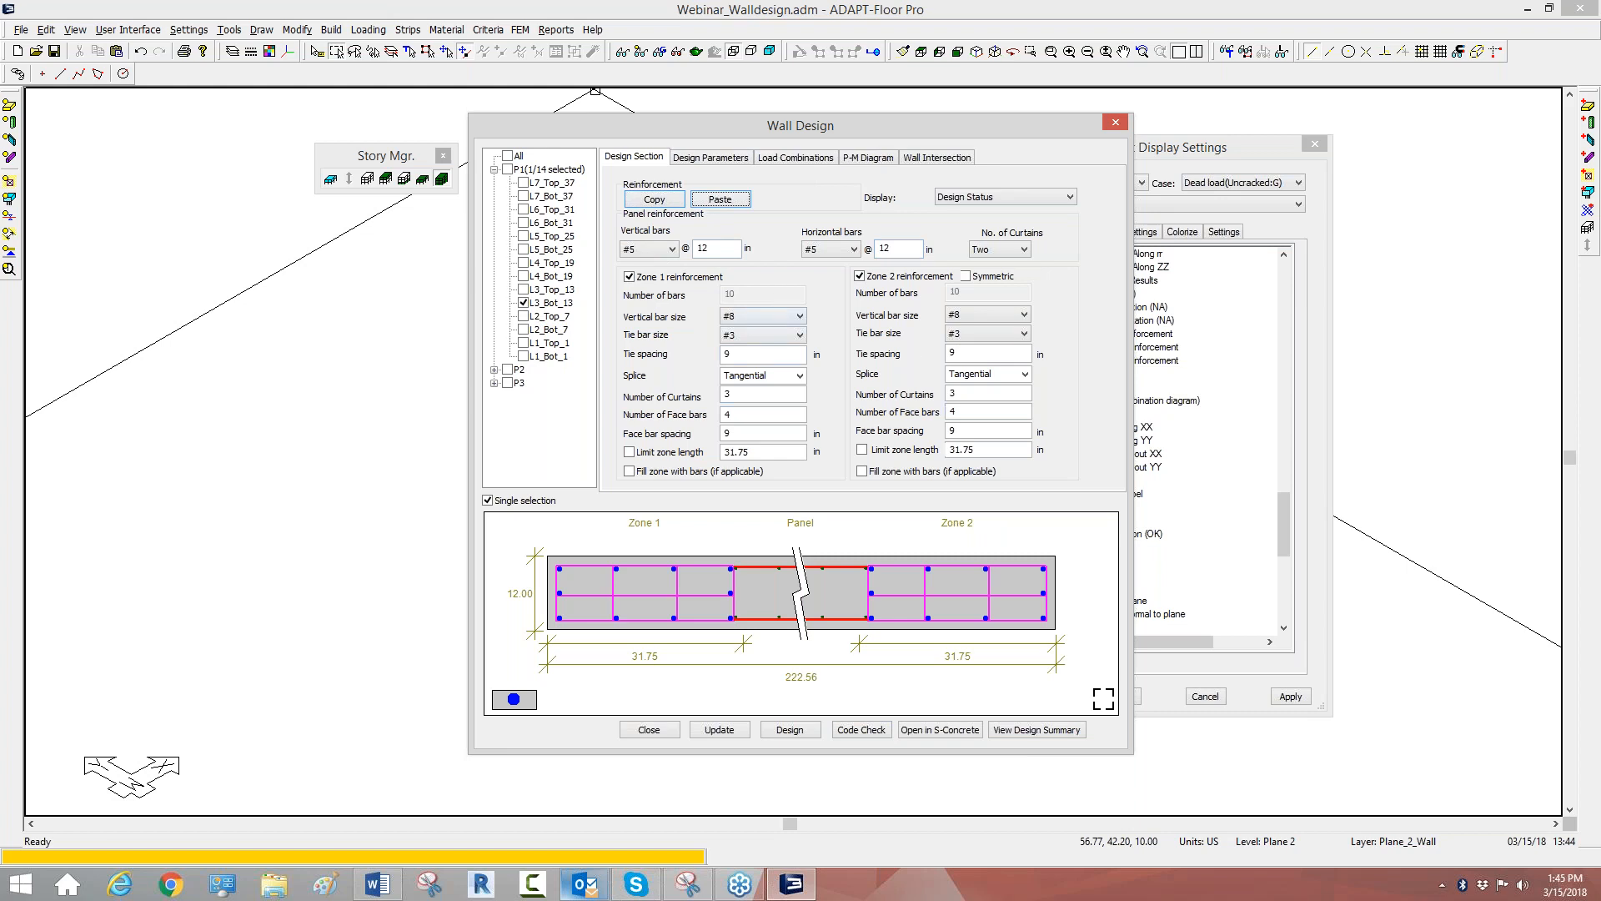
{"action": "left_click", "coordinate": [730, 731]}
Select section L1_Bot_1 and review its design parameters and load combinations, keeping the Dead load solution at Uncracked:G.
{"action": "left_click", "coordinate": [527, 356]}
{"action": "left_click", "coordinate": [717, 156]}
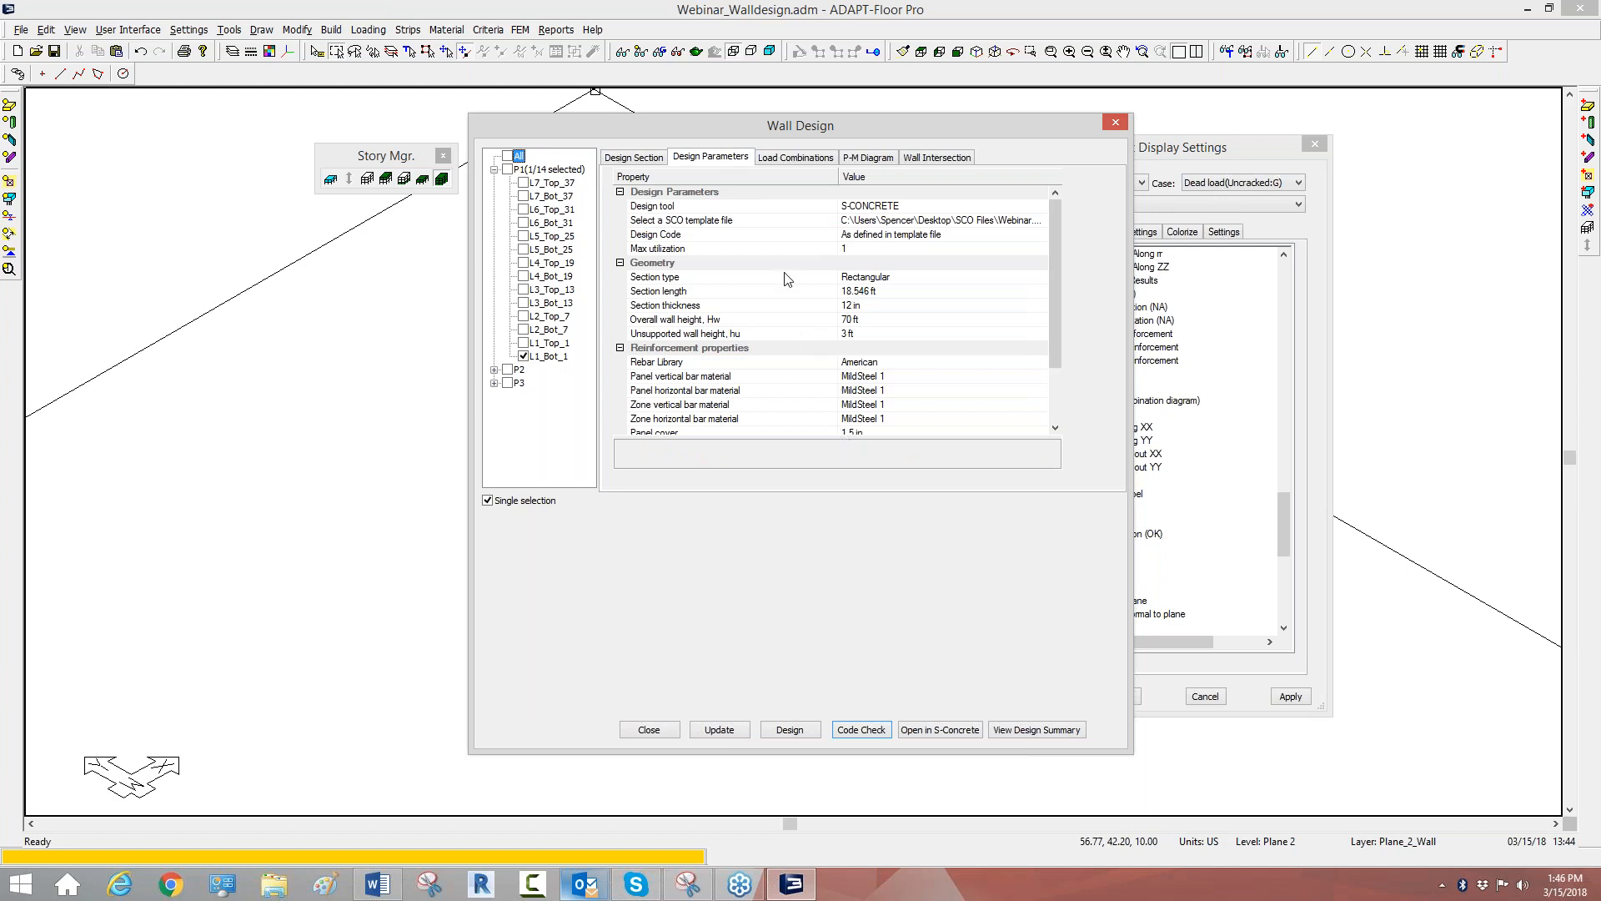
{"action": "left_click", "coordinate": [802, 163]}
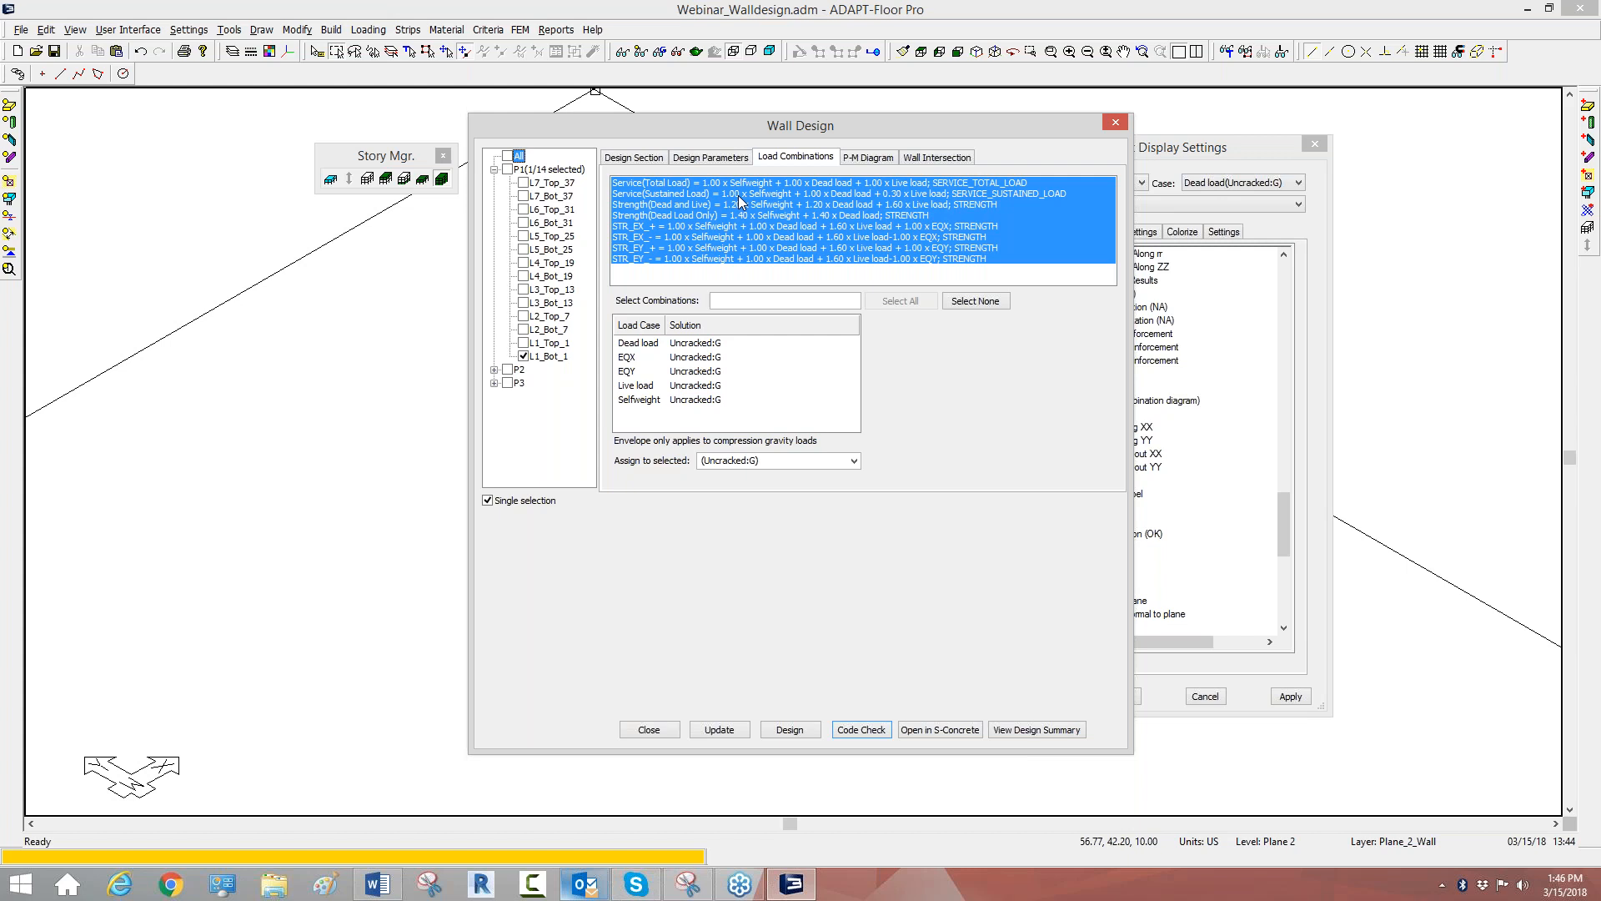
{"action": "left_click", "coordinate": [653, 342]}
{"action": "left_click", "coordinate": [682, 345]}
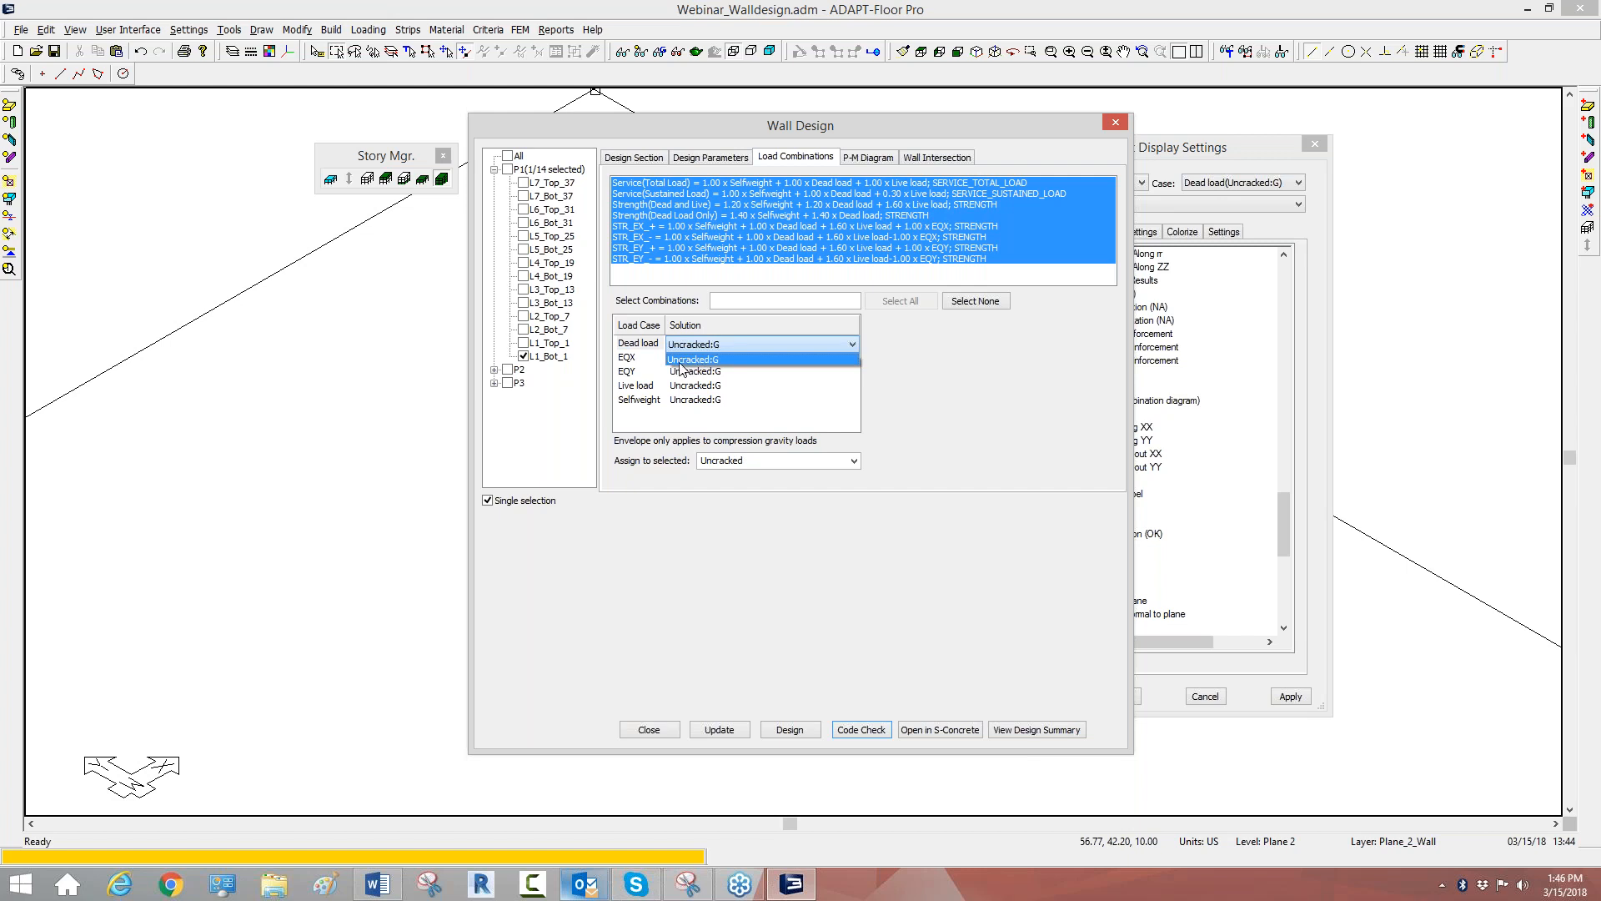
{"action": "left_click", "coordinate": [680, 360]}
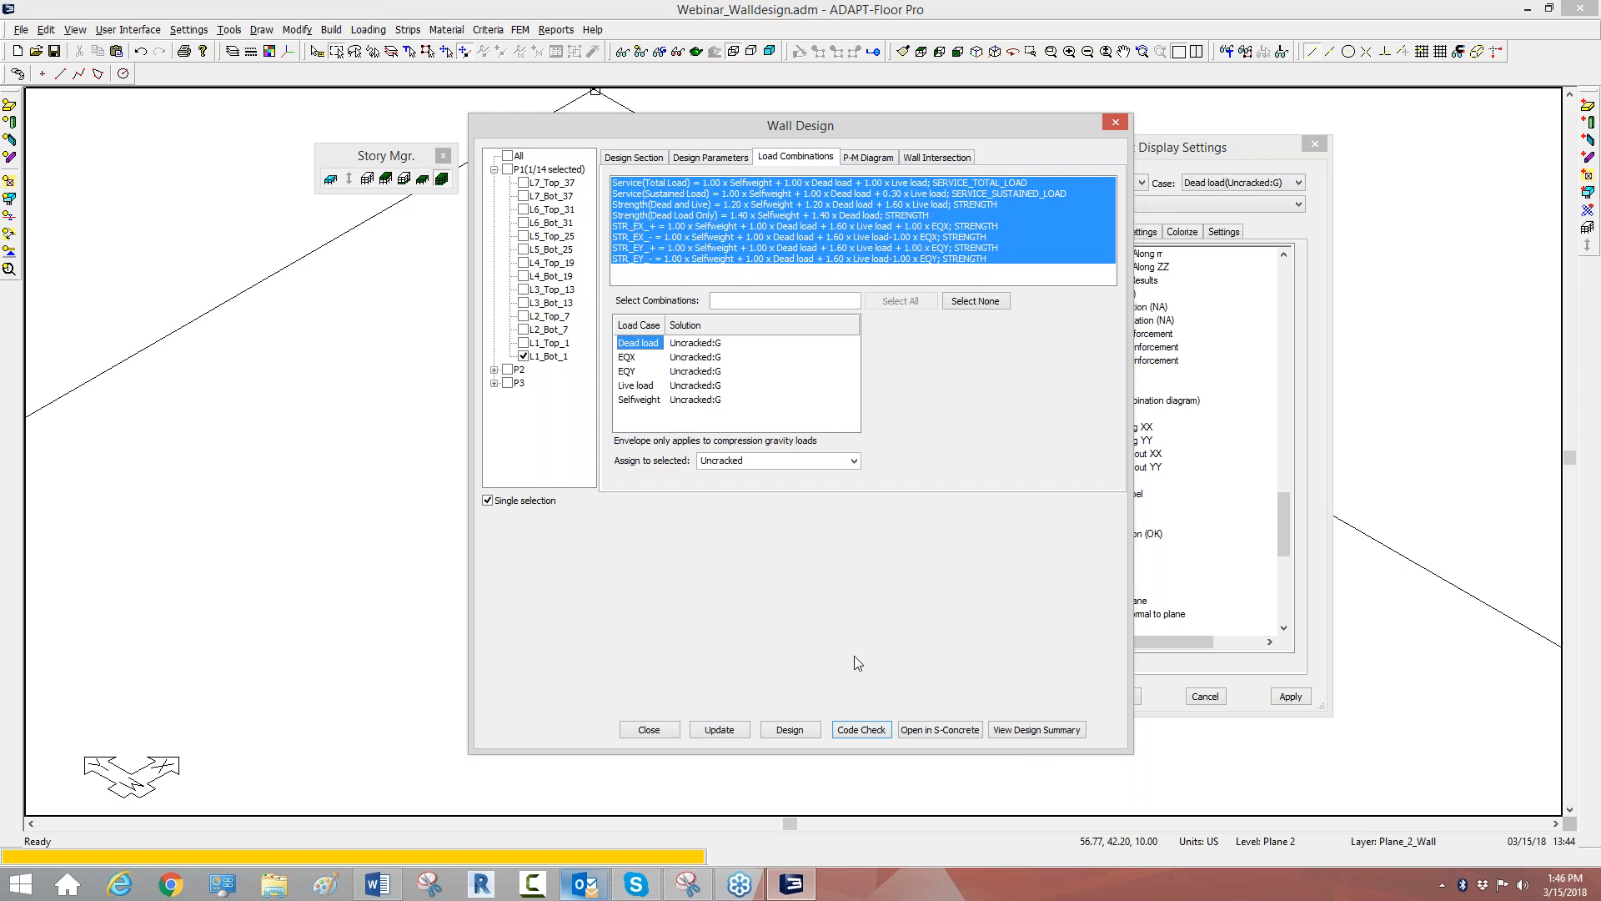
View the P-M diagram and wall intersection information for section L1_Bot_1.
{"action": "left_click", "coordinate": [853, 724]}
{"action": "left_click", "coordinate": [872, 158]}
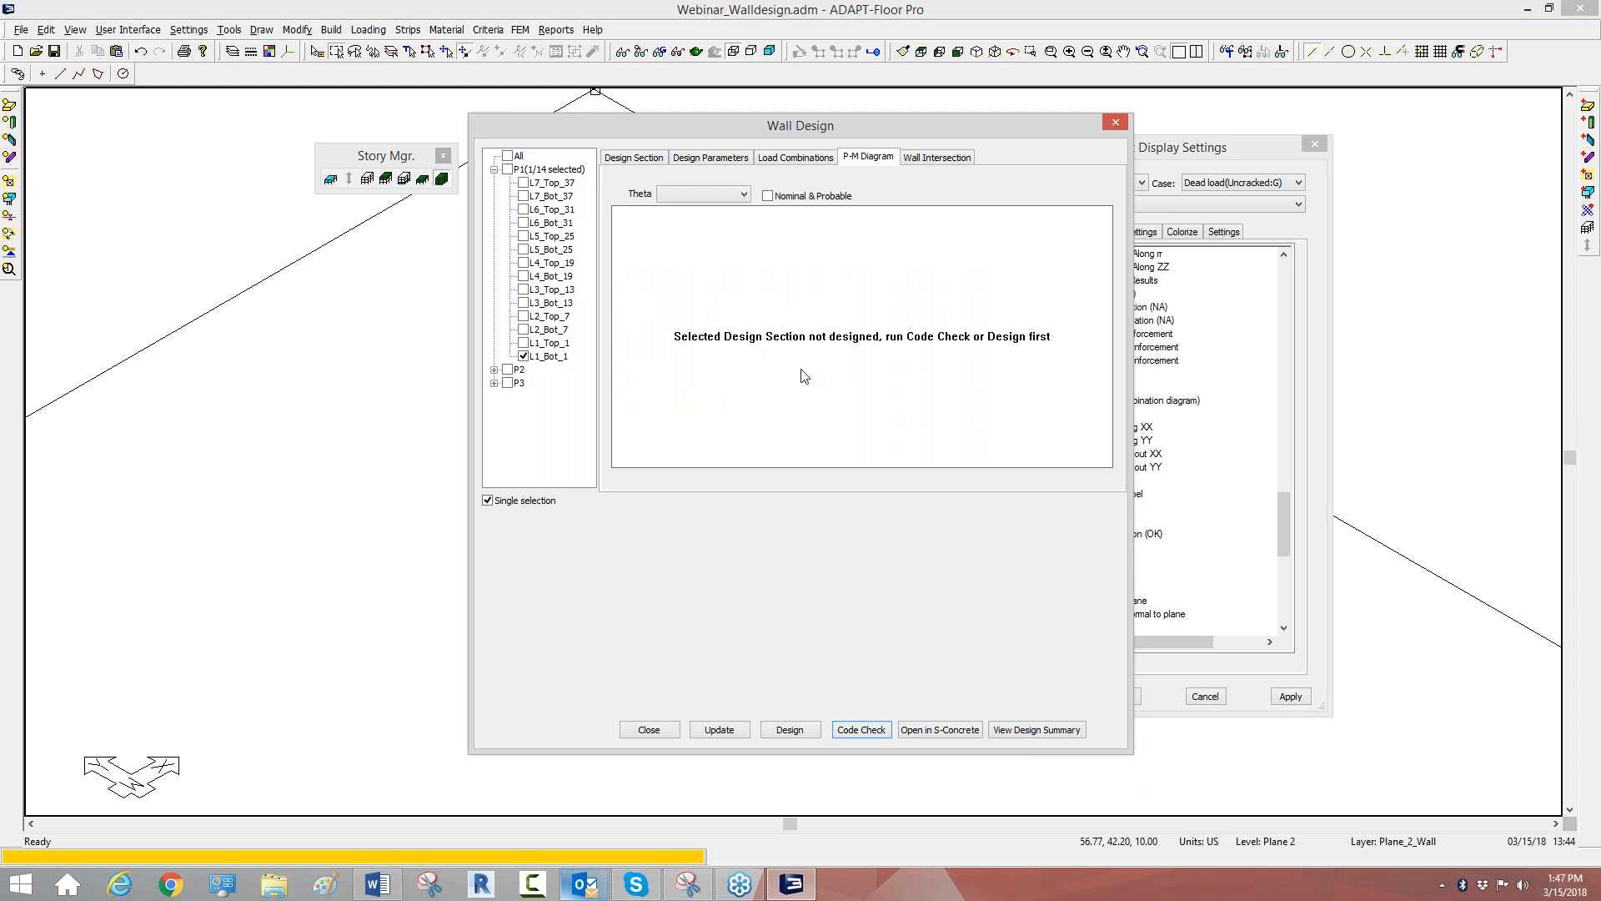
{"action": "left_click", "coordinate": [920, 159]}
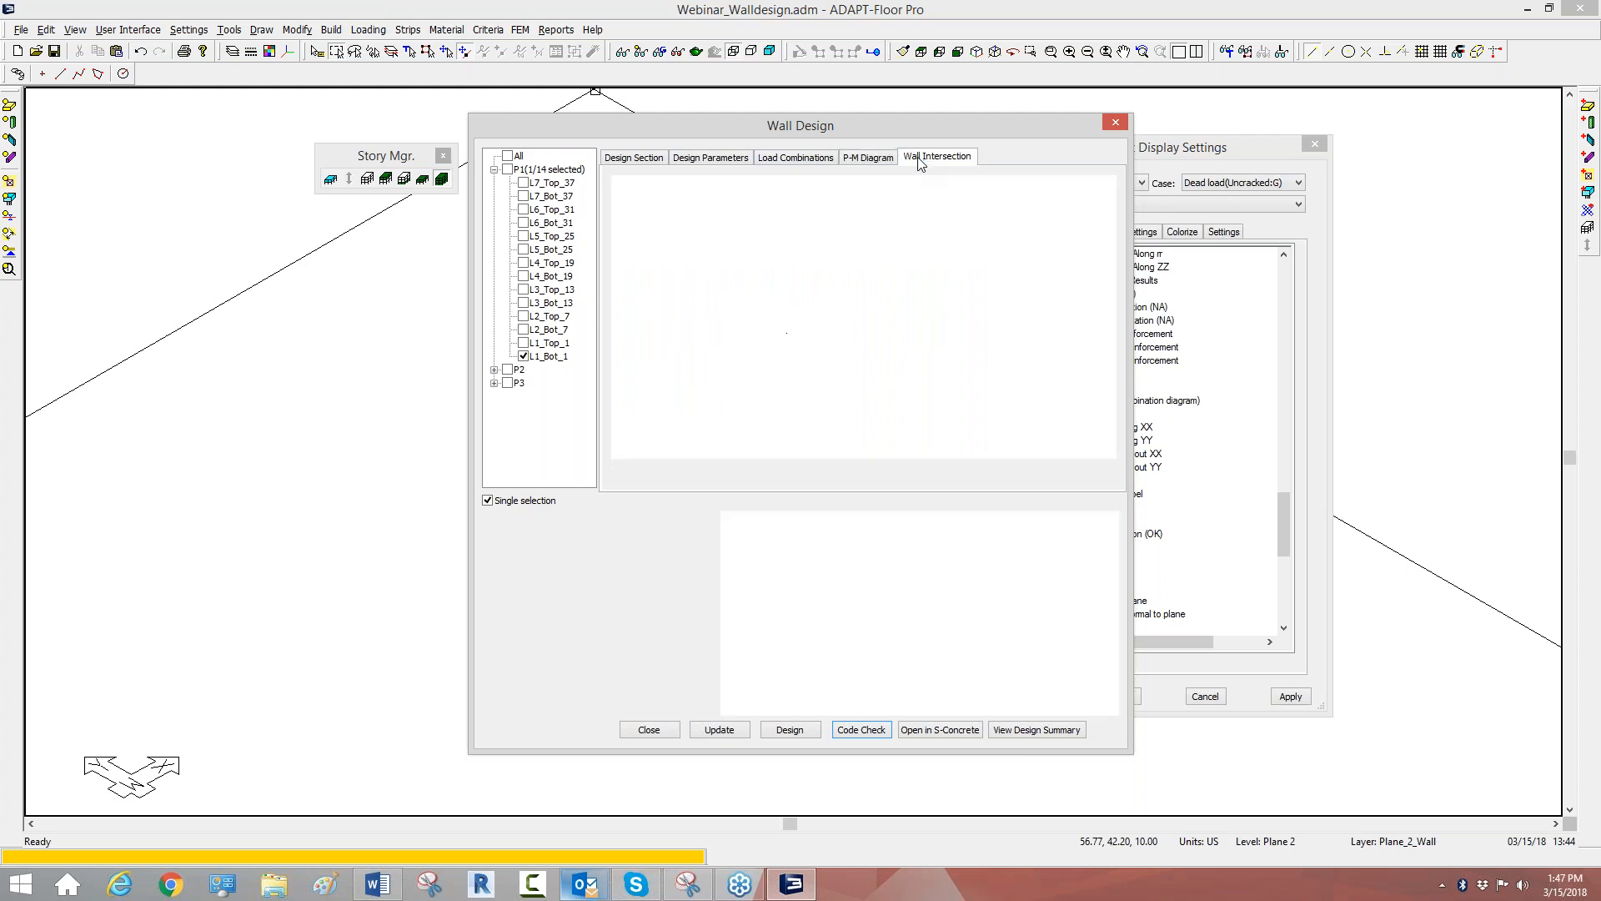
{"action": "left_click", "coordinate": [874, 159]}
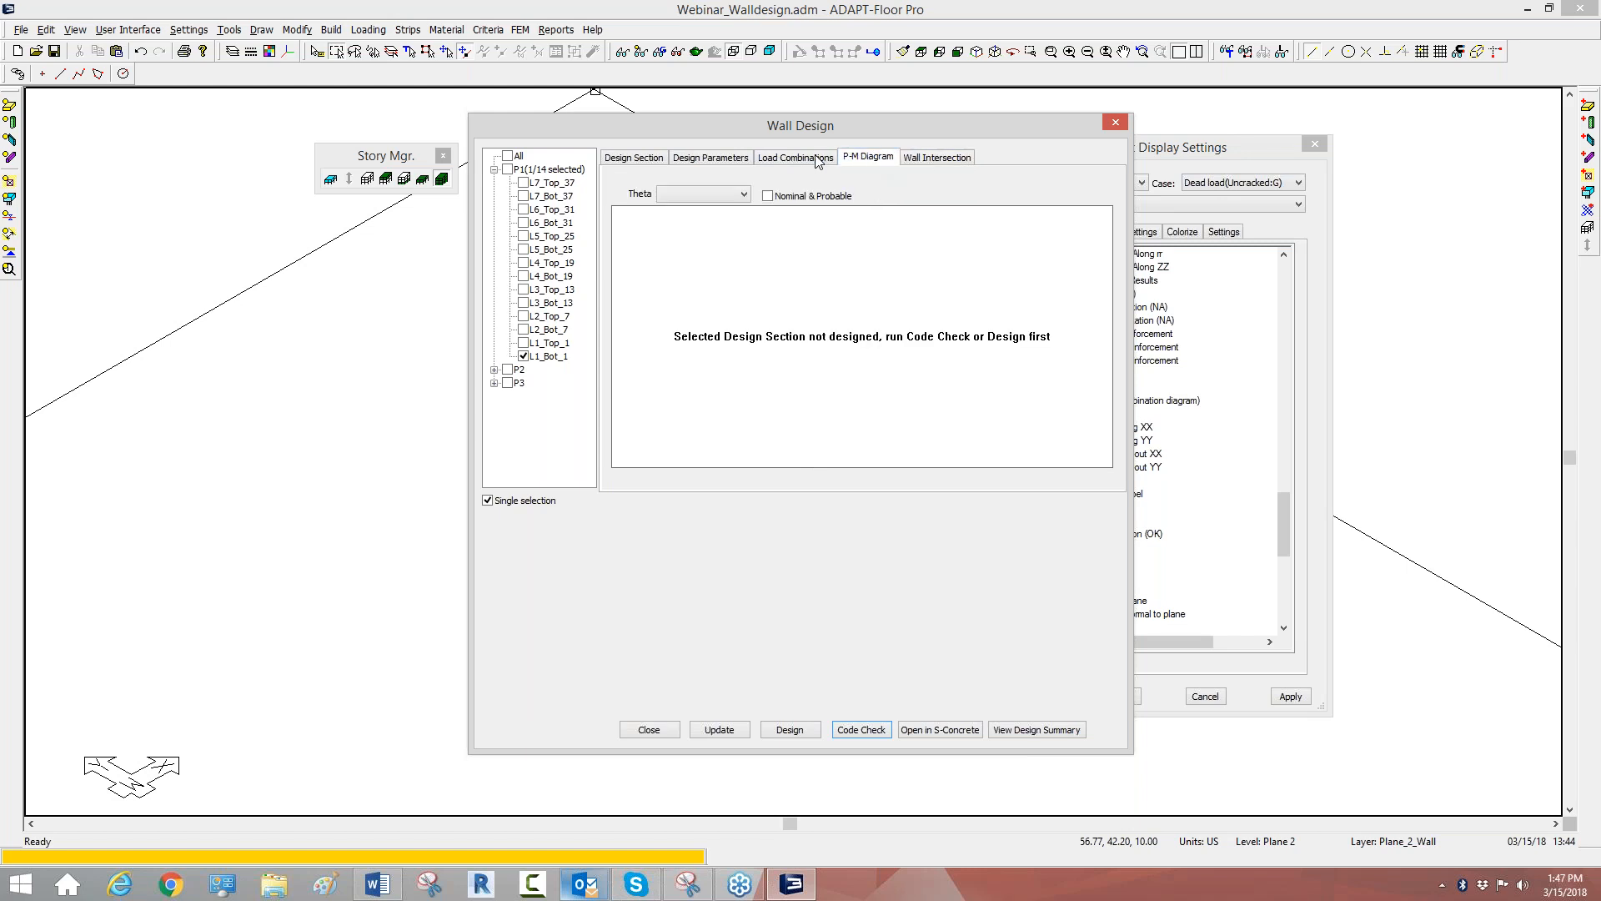
Run a code check on section L1_Bot_1 in pier P1 with its current reinforcement.
{"action": "left_click", "coordinate": [662, 158]}
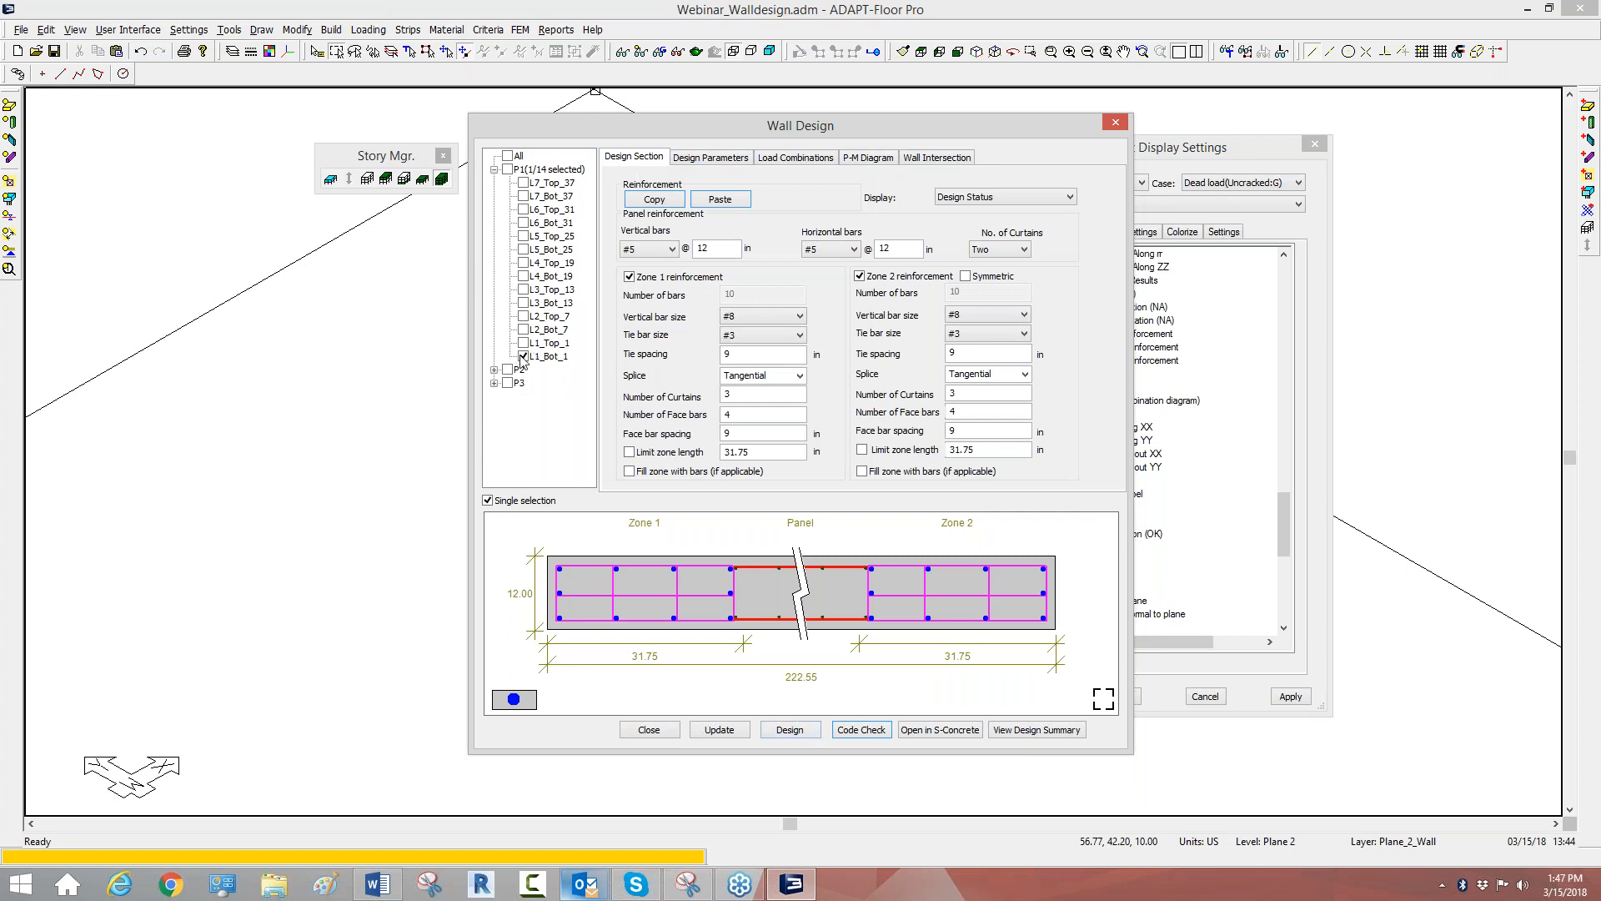
{"action": "left_click", "coordinate": [864, 730]}
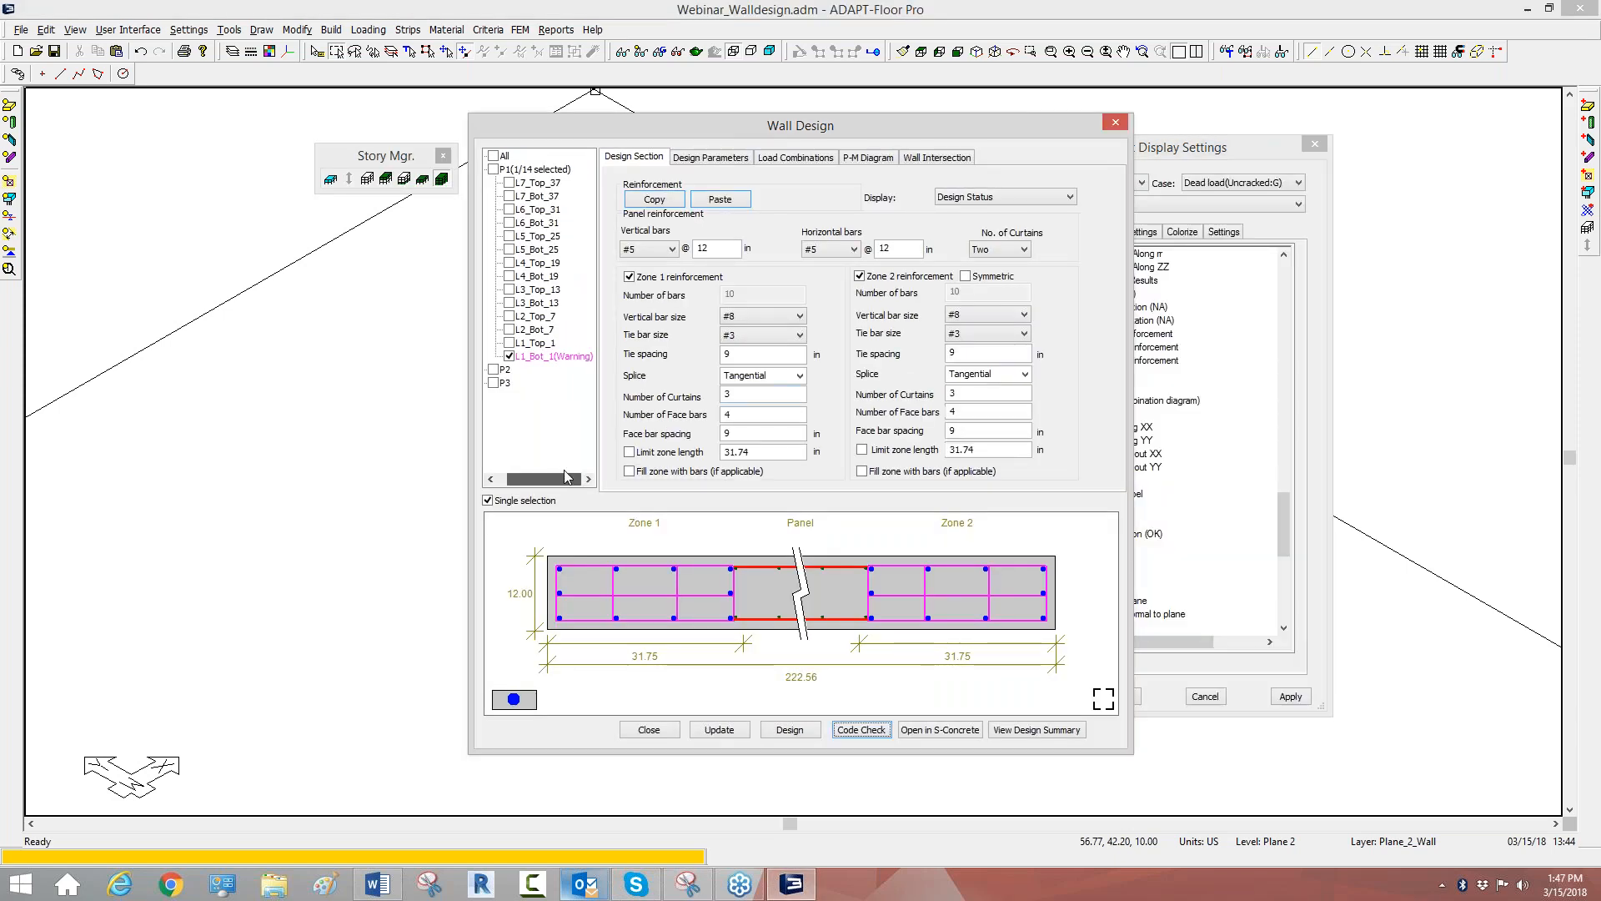
{"action": "left_click_drag", "start_coordinate": [523, 463], "coordinate": [531, 464]}
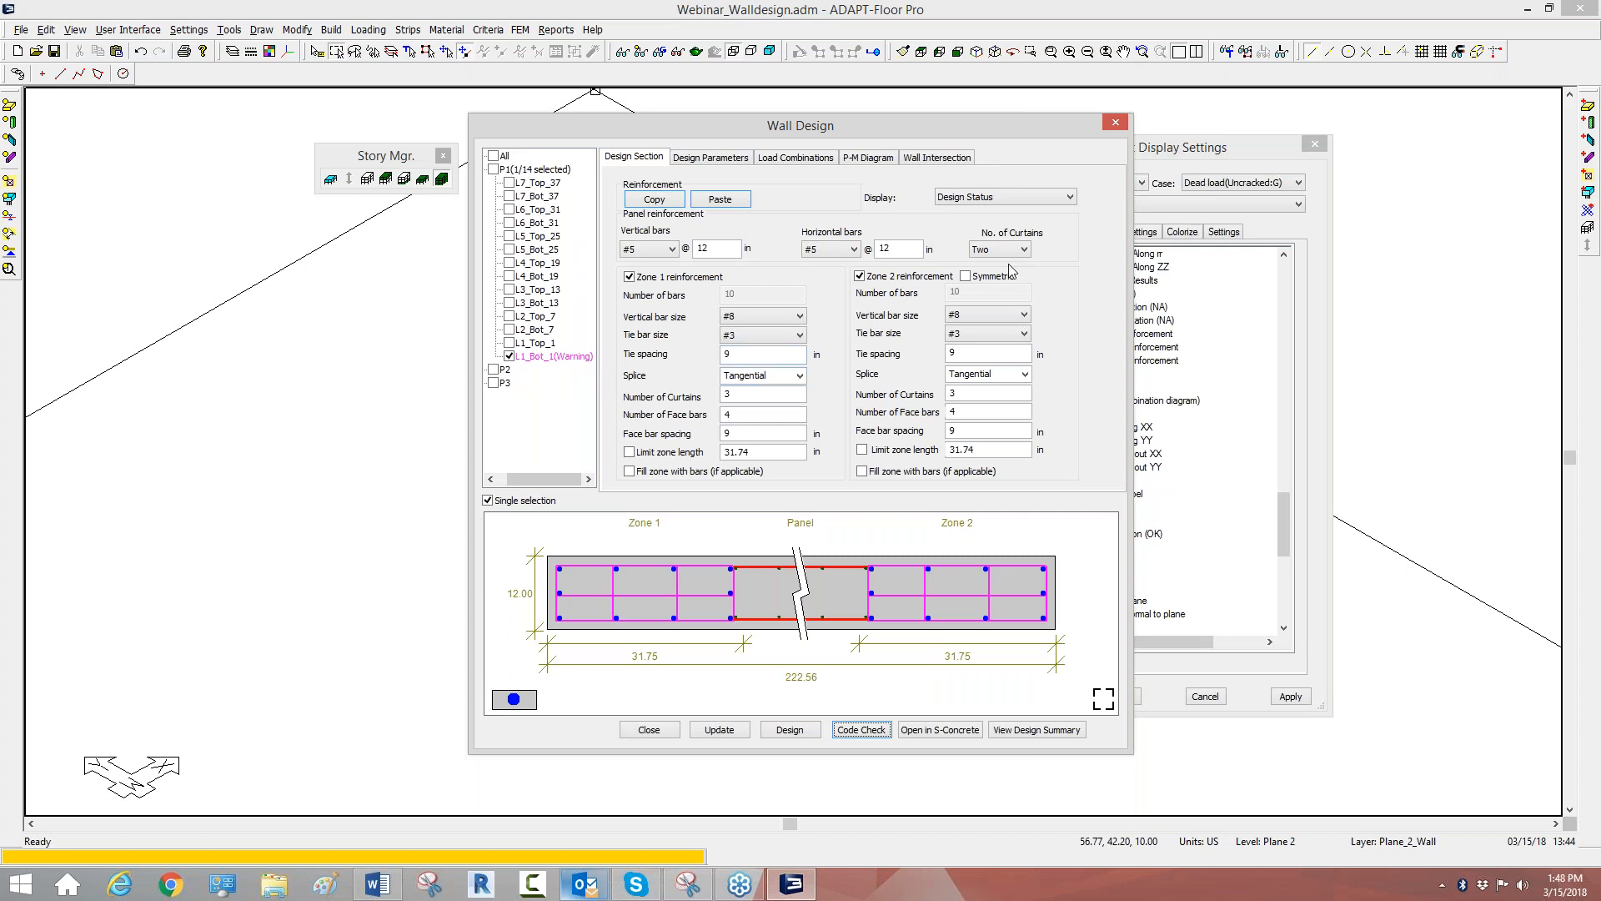
Check the V&T Utilization and NvsM Utilization results for section L1_Bot_1, and return the display to Design Status.
{"action": "left_click", "coordinate": [1059, 201]}
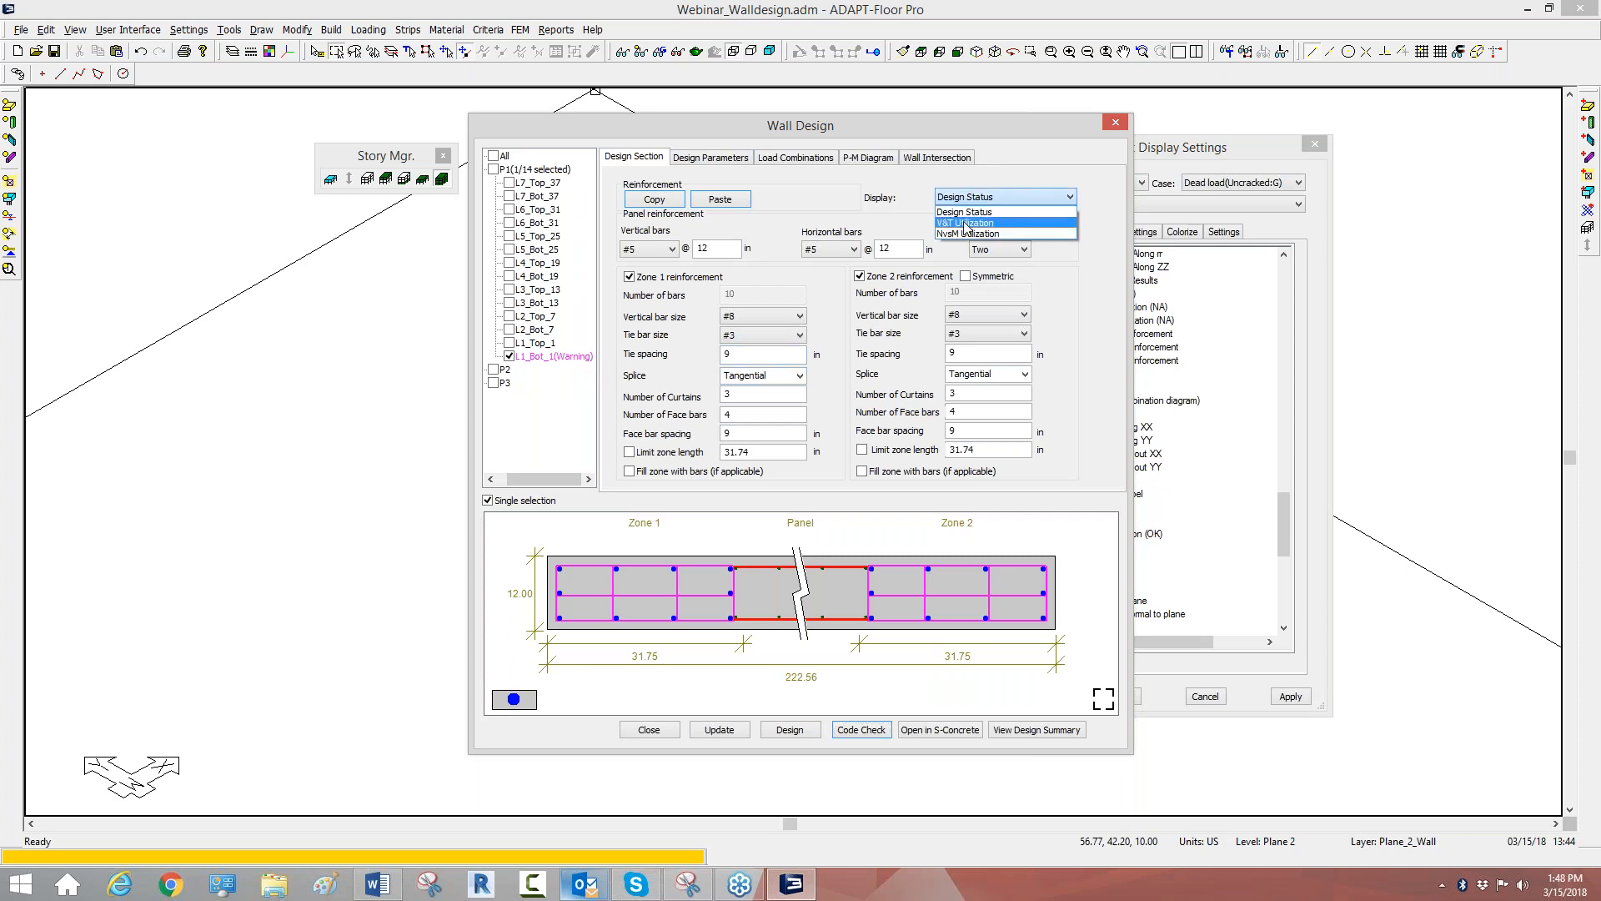
{"action": "left_click", "coordinate": [966, 225]}
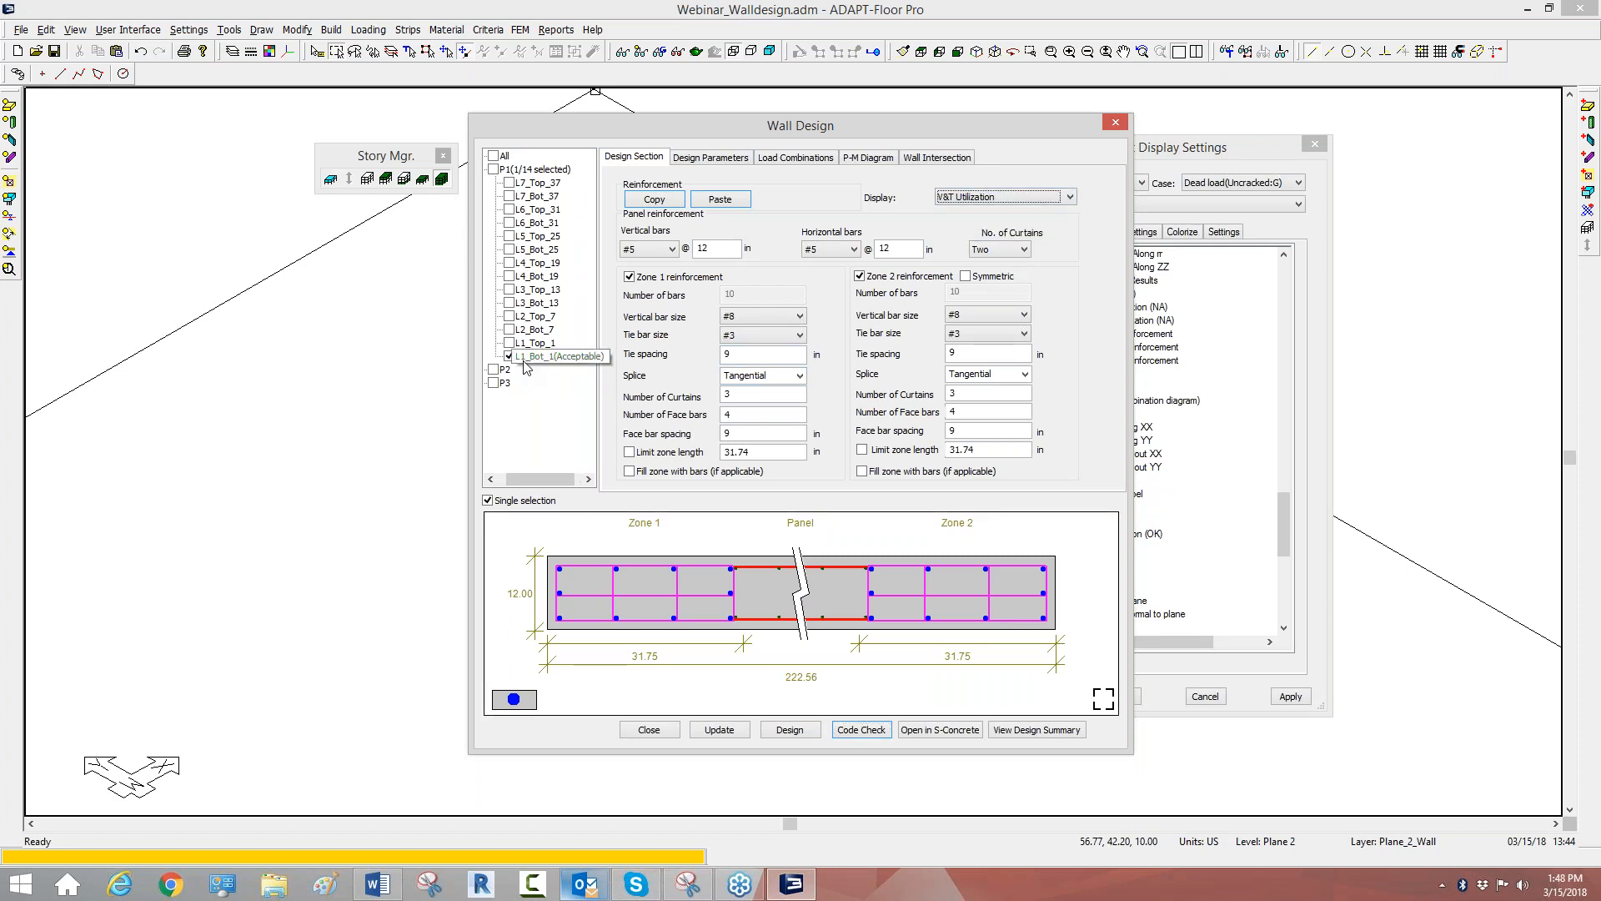
{"action": "left_click", "coordinate": [967, 198]}
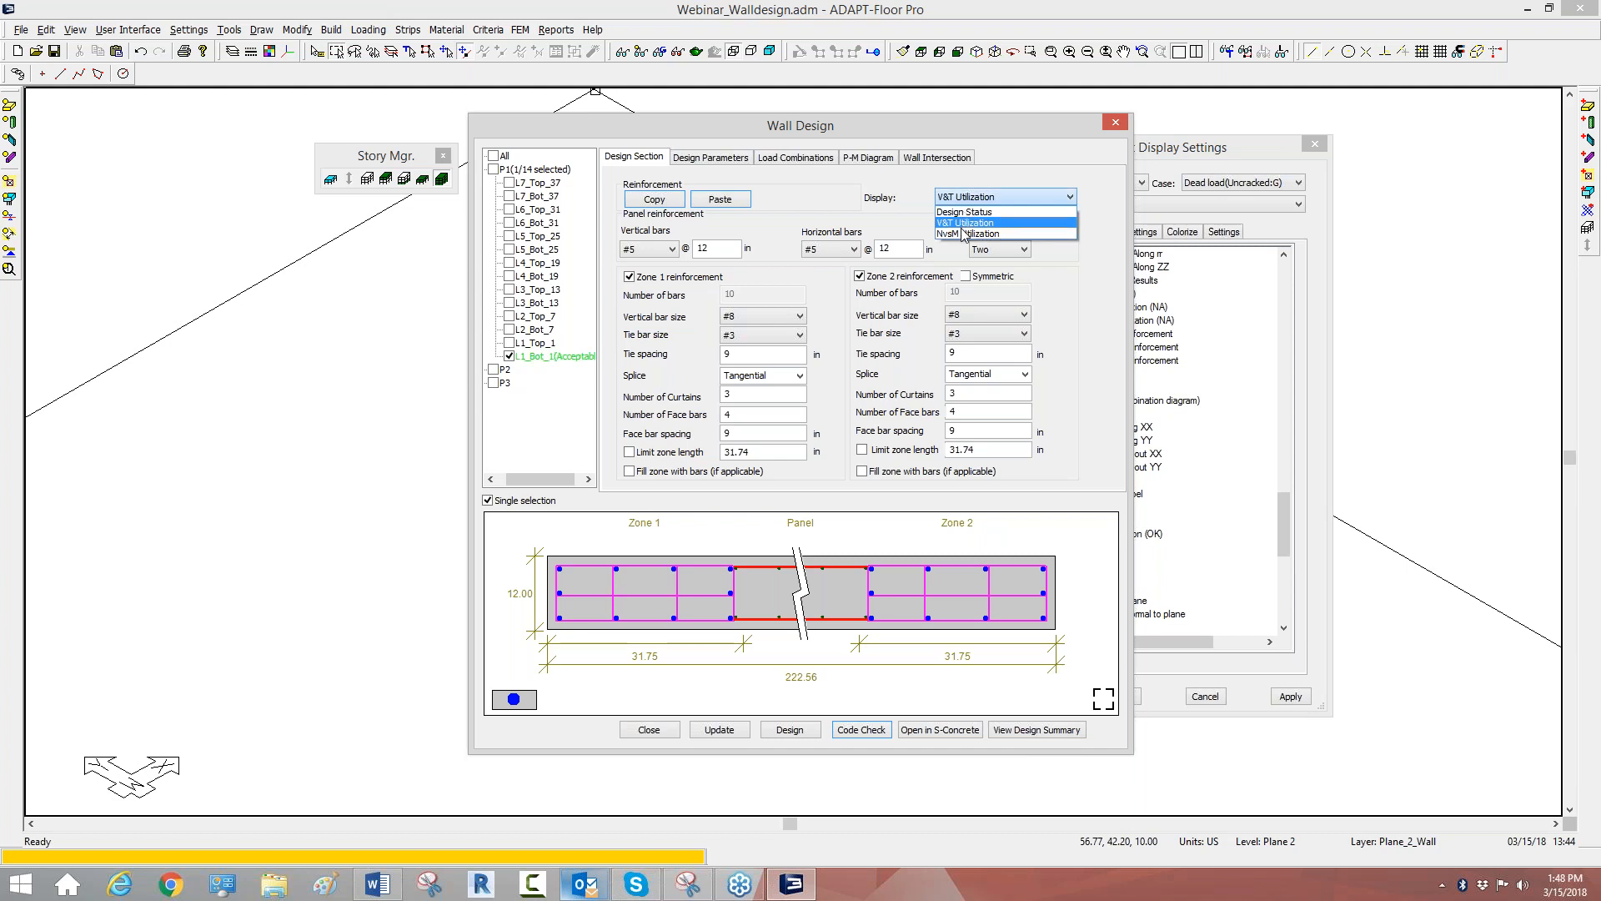
{"action": "left_click", "coordinate": [964, 234]}
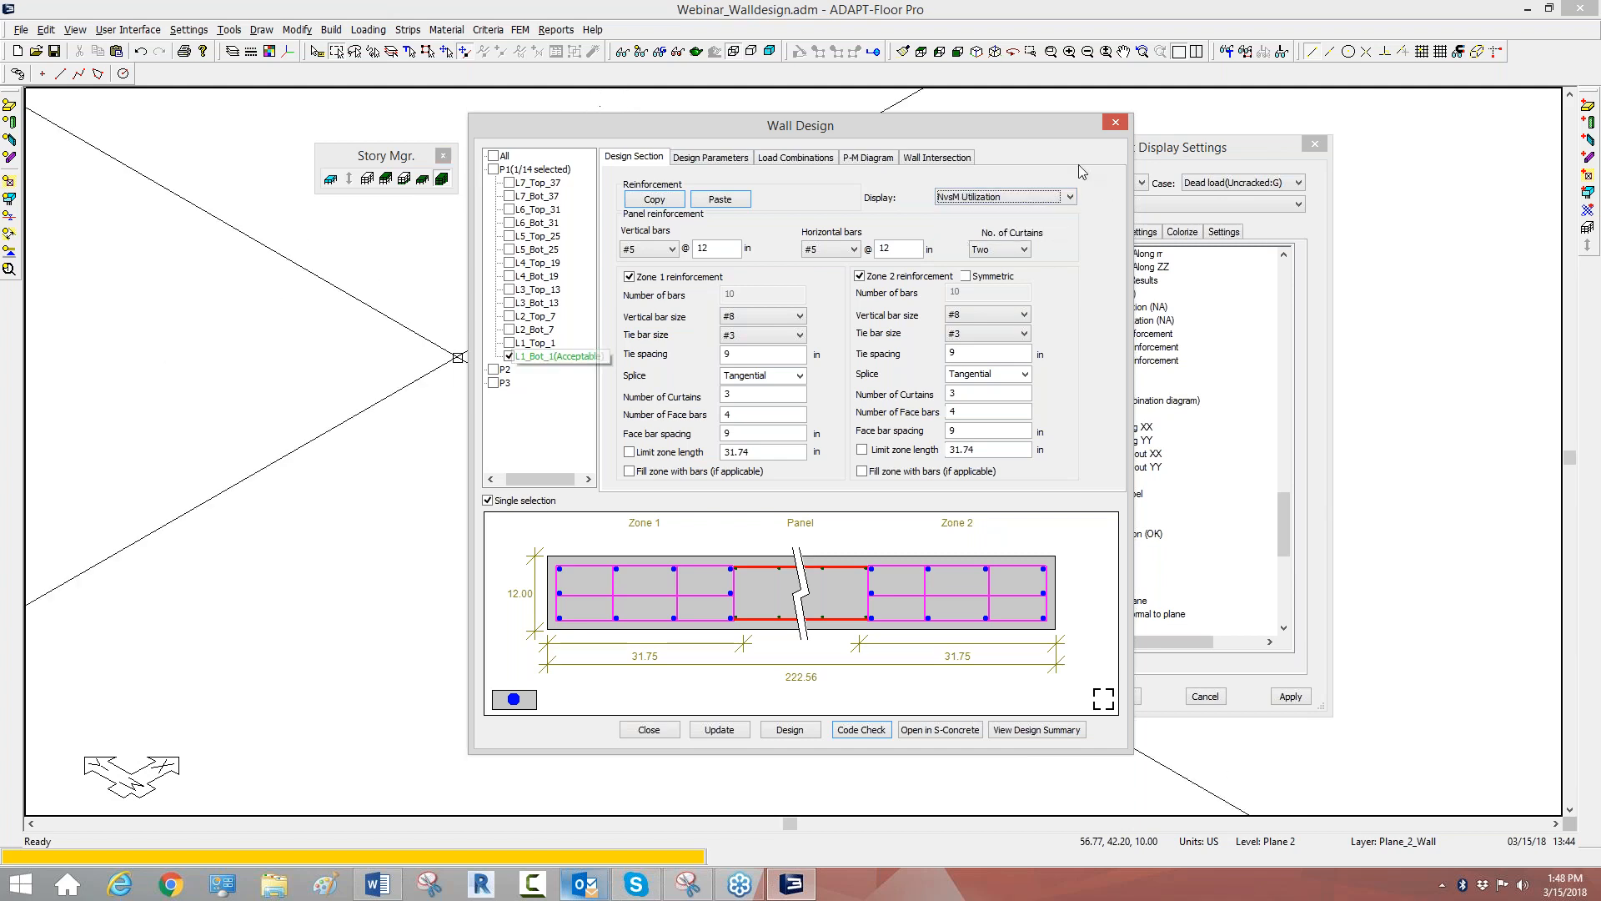
{"action": "left_click", "coordinate": [1022, 199]}
{"action": "left_click", "coordinate": [972, 211]}
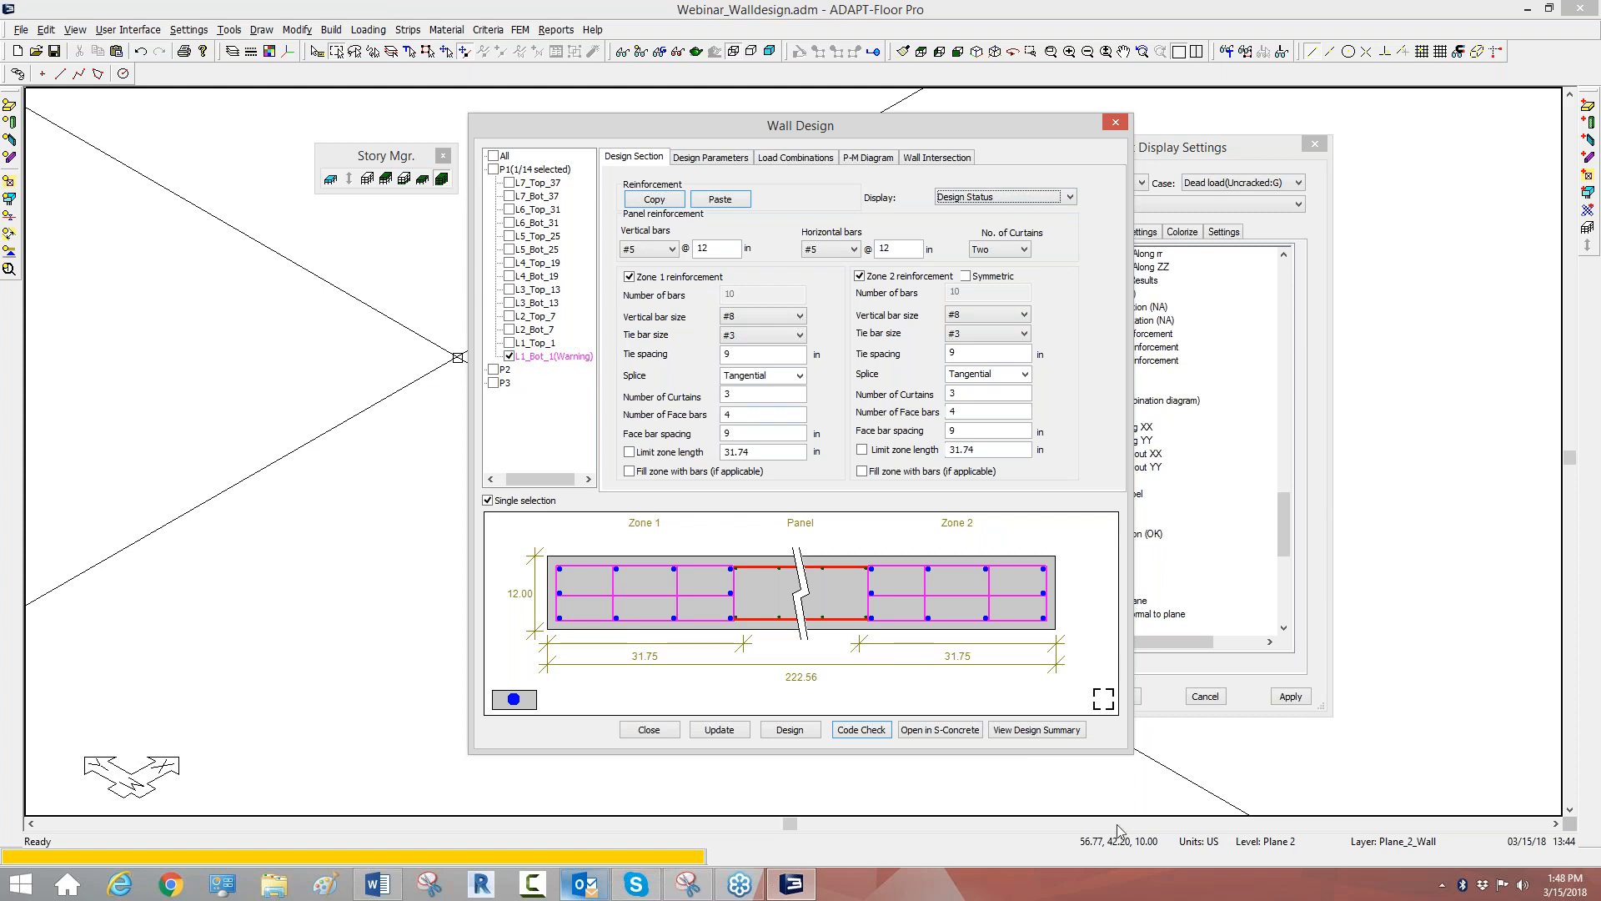
Review the code check summary for L1_Bot_1, including zone reinforcing and the list of messages, and close the report.
{"action": "left_click", "coordinate": [1060, 733]}
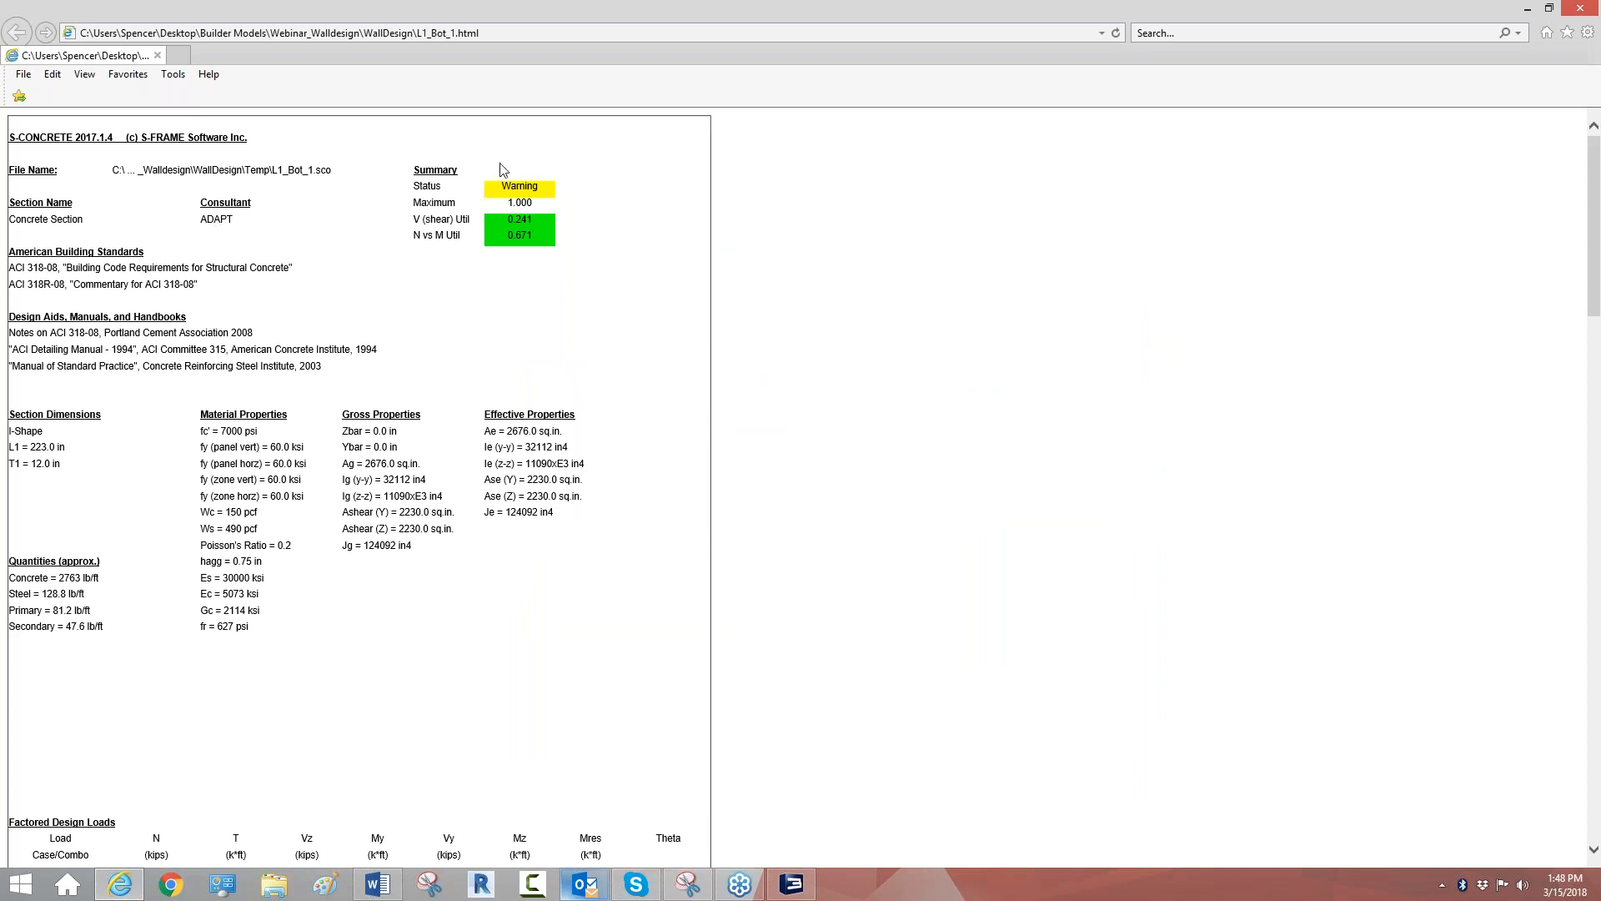
{"action": "scroll", "coordinate": [484, 375], "scroll_direction": "down", "scroll_amount": 10}
{"action": "scroll", "coordinate": [366, 458], "scroll_direction": "down", "scroll_amount": 5}
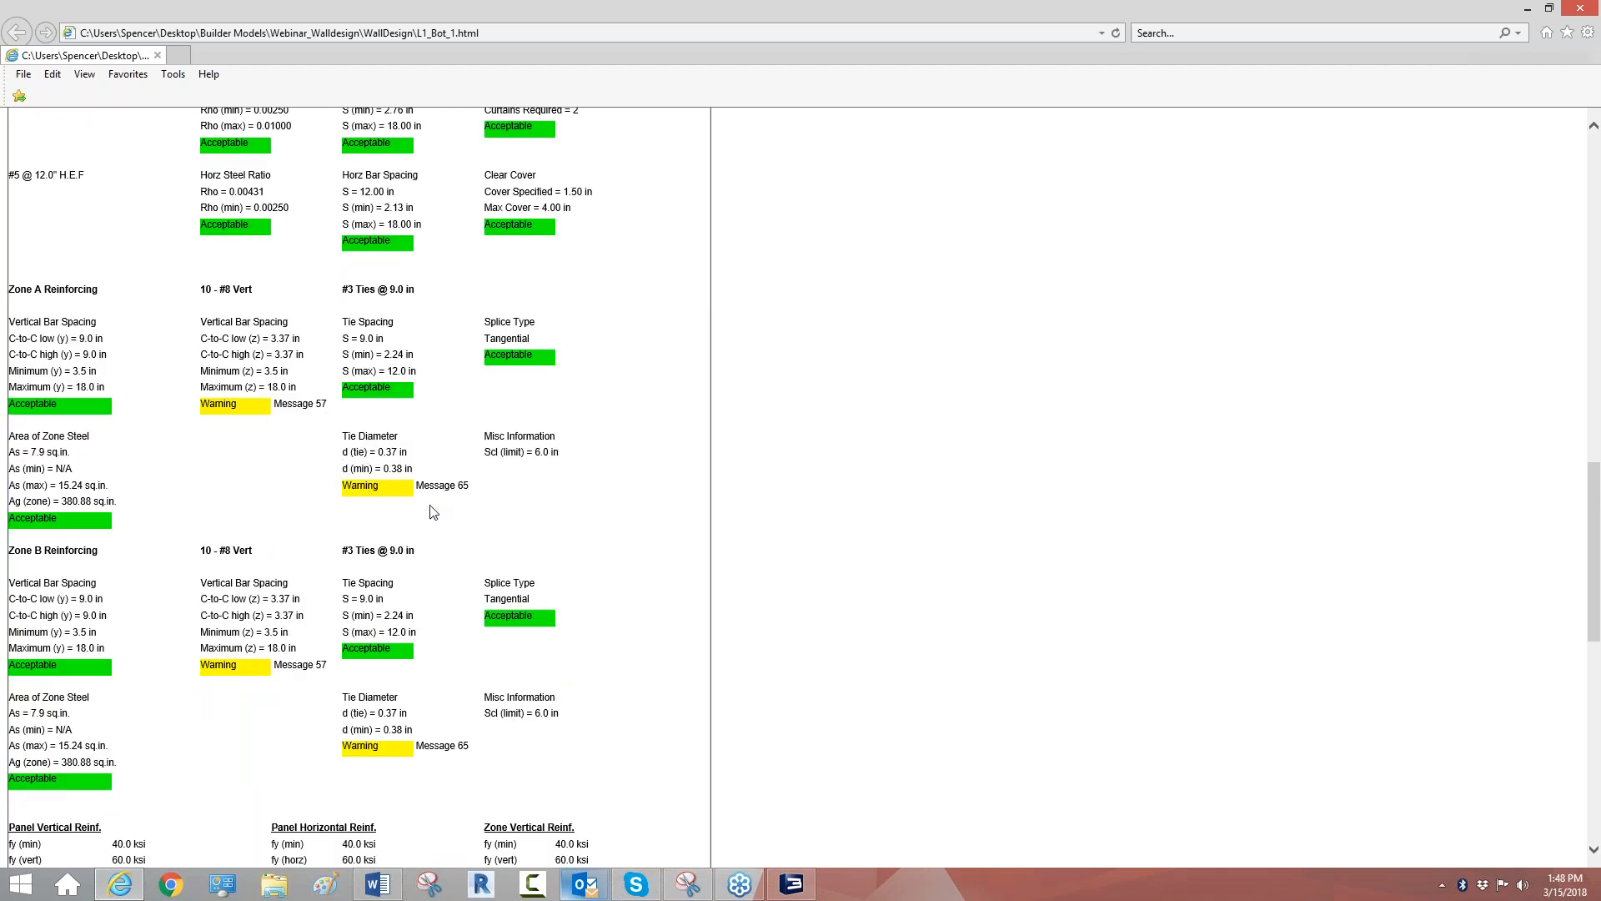
{"action": "scroll", "coordinate": [461, 504], "scroll_direction": "down", "scroll_amount": 10}
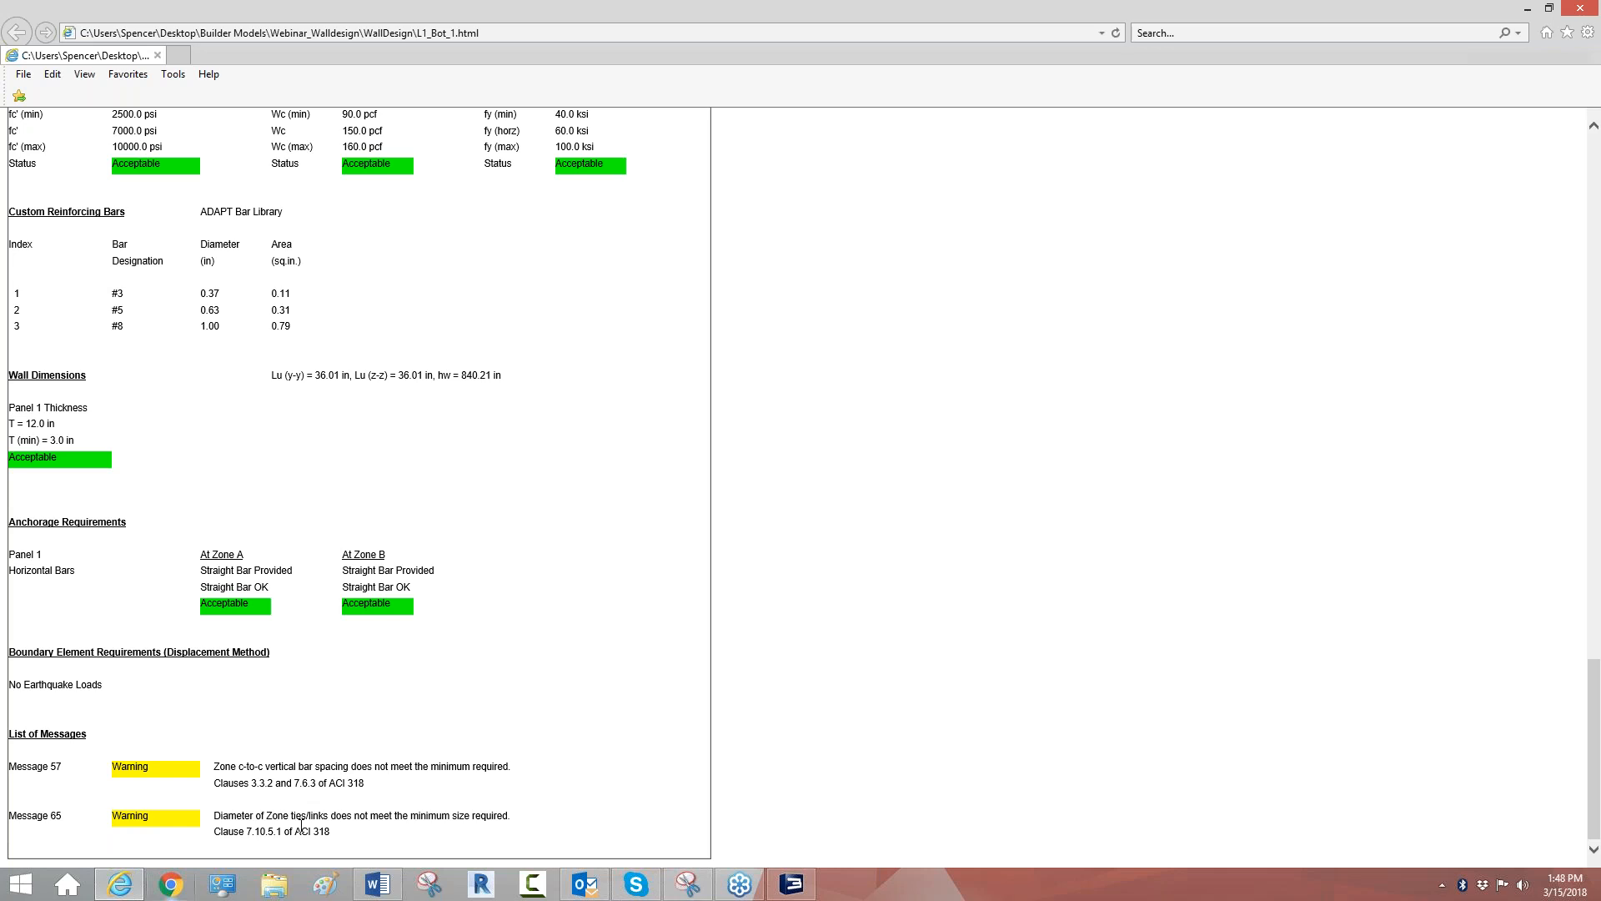
{"action": "scroll", "coordinate": [302, 826], "scroll_direction": "up", "scroll_amount": 15}
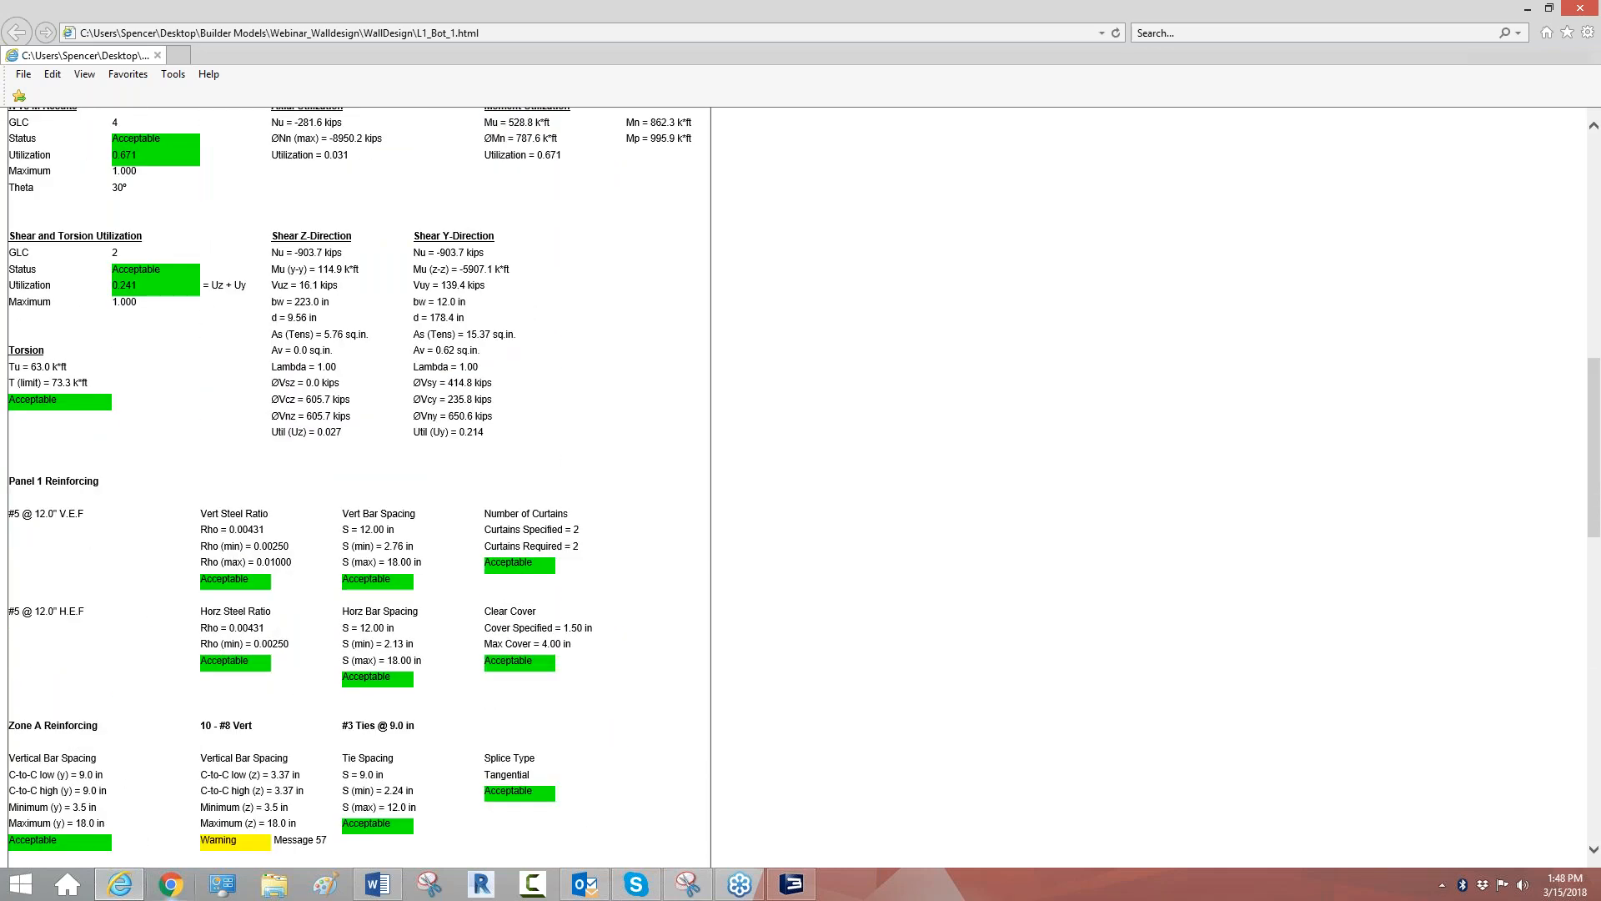
{"action": "scroll", "coordinate": [302, 826], "scroll_direction": "up", "scroll_amount": 10}
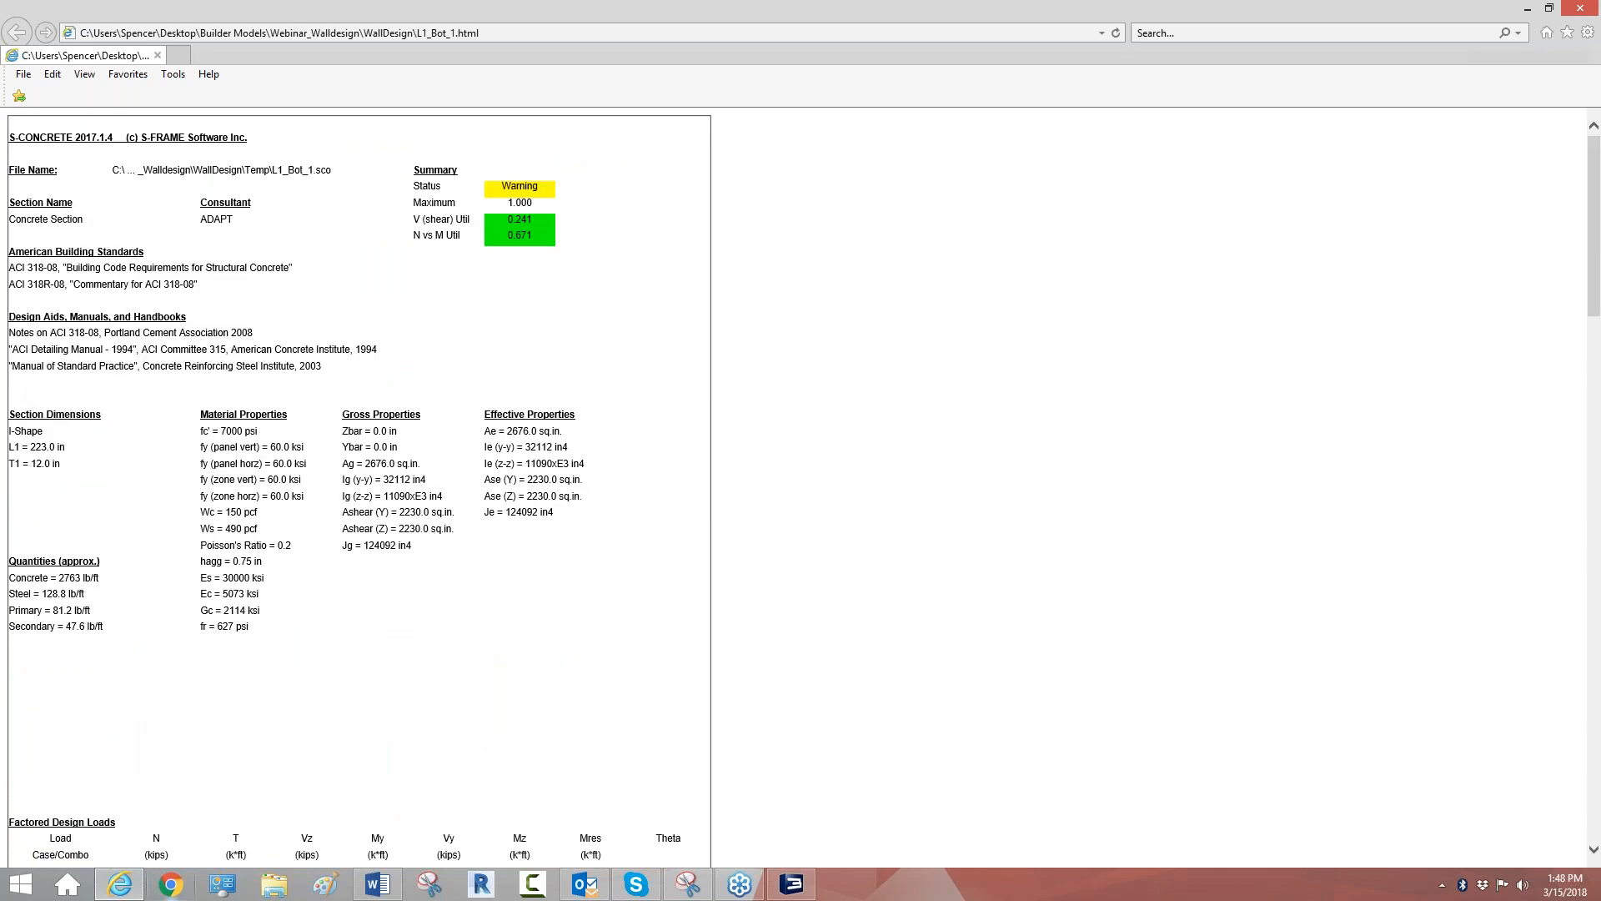
{"action": "left_click", "coordinate": [158, 56]}
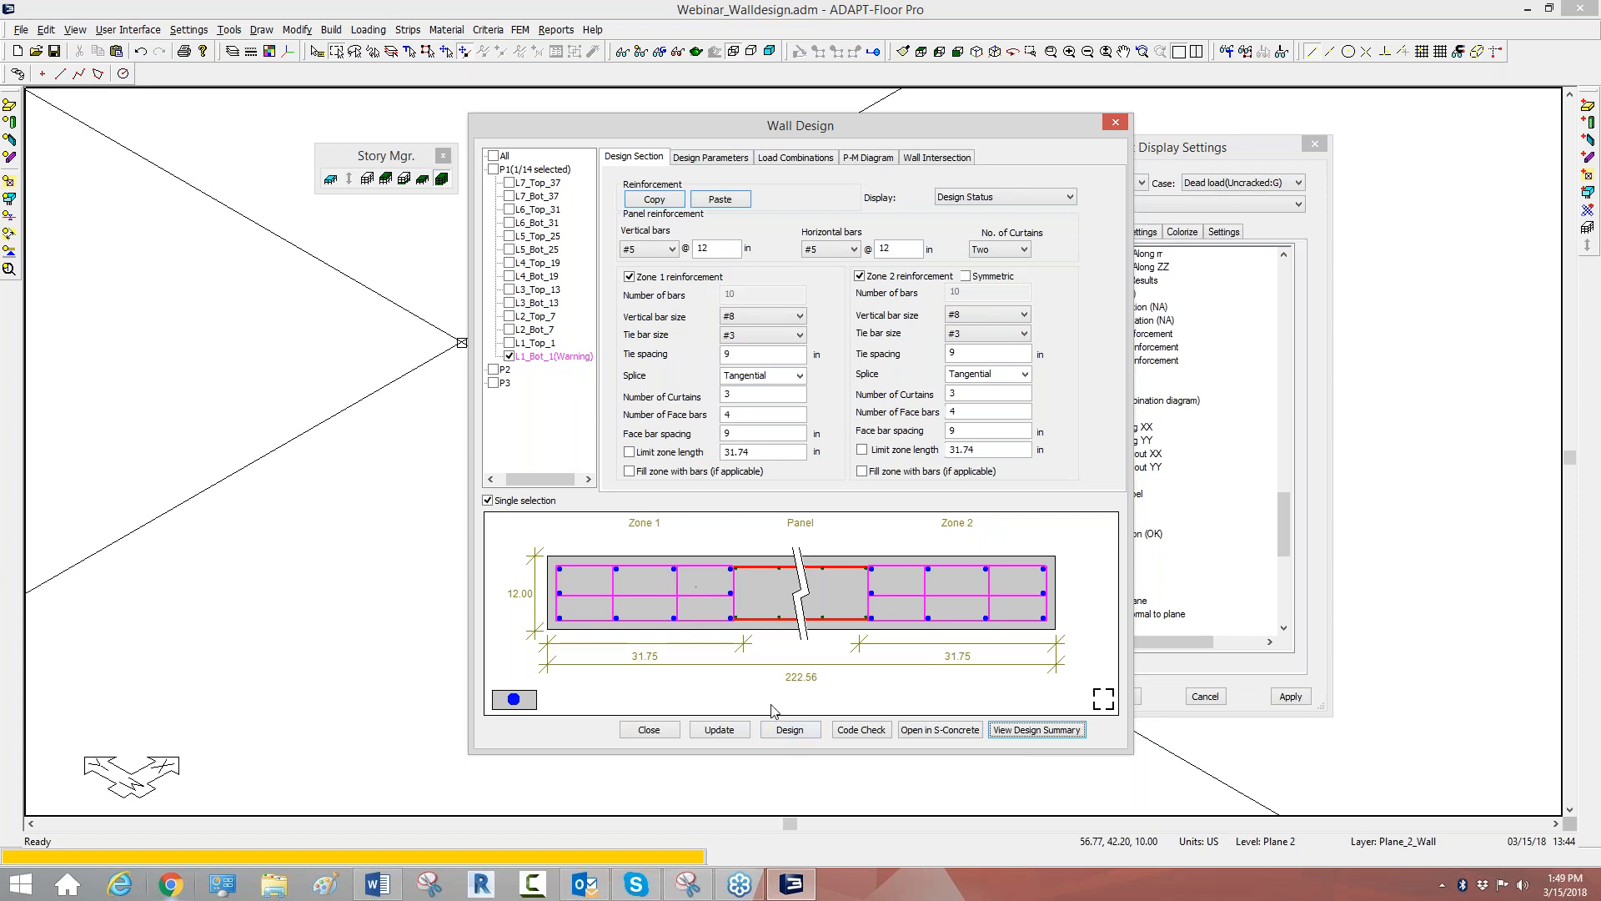
Run the automatic design for section L1_Bot_1 and review its design summary report through the list of messages.
{"action": "left_click", "coordinate": [788, 732]}
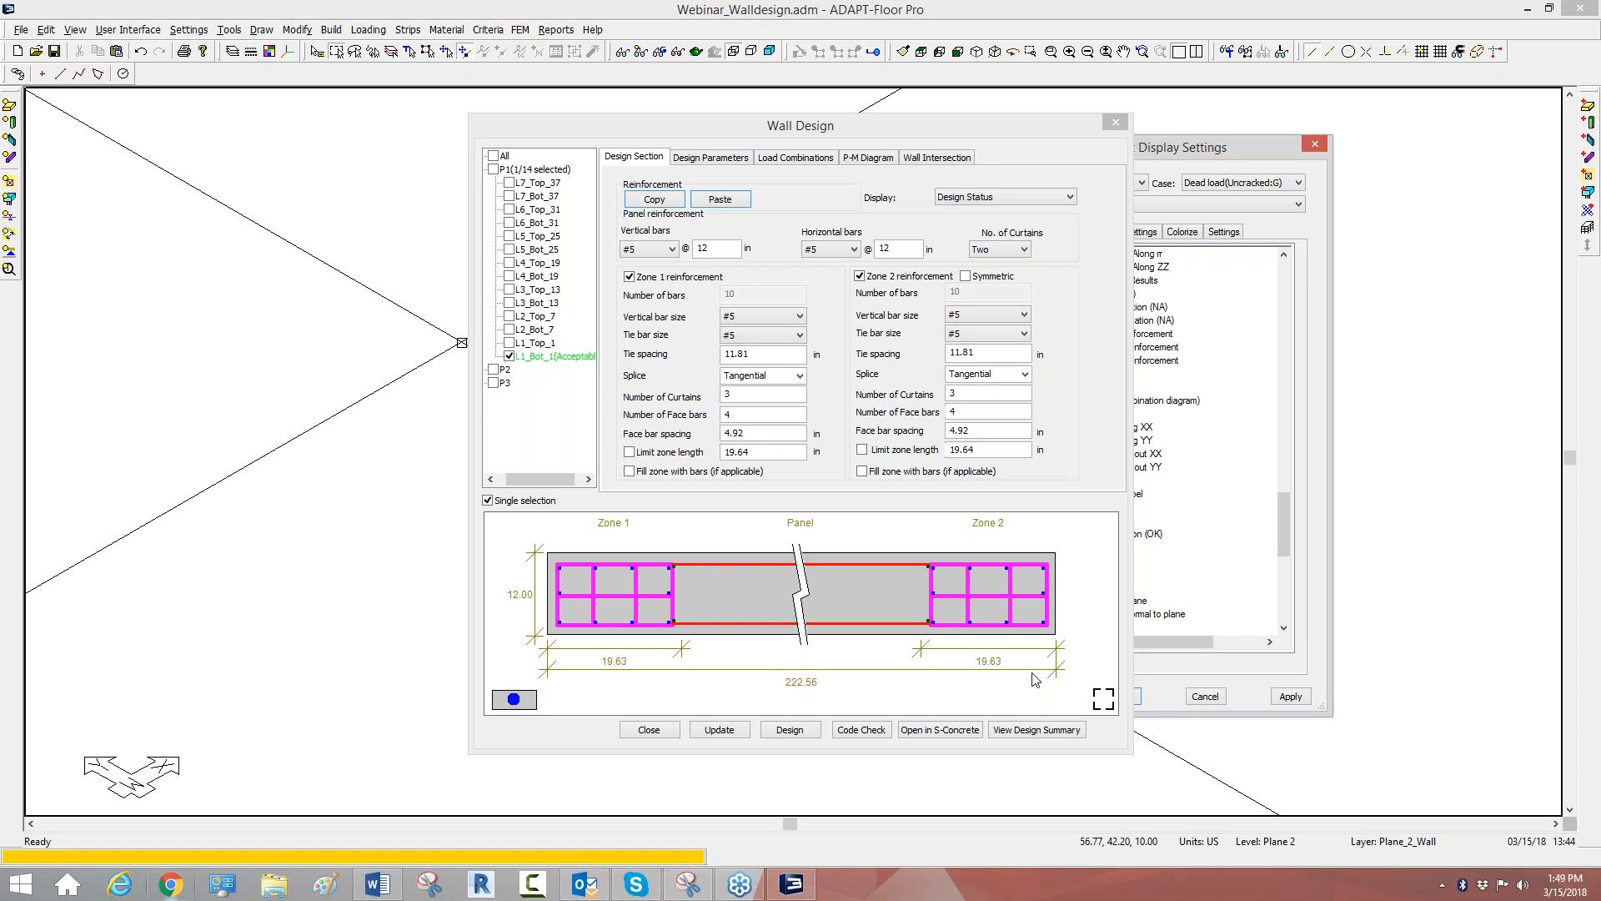
{"action": "left_click", "coordinate": [1041, 730]}
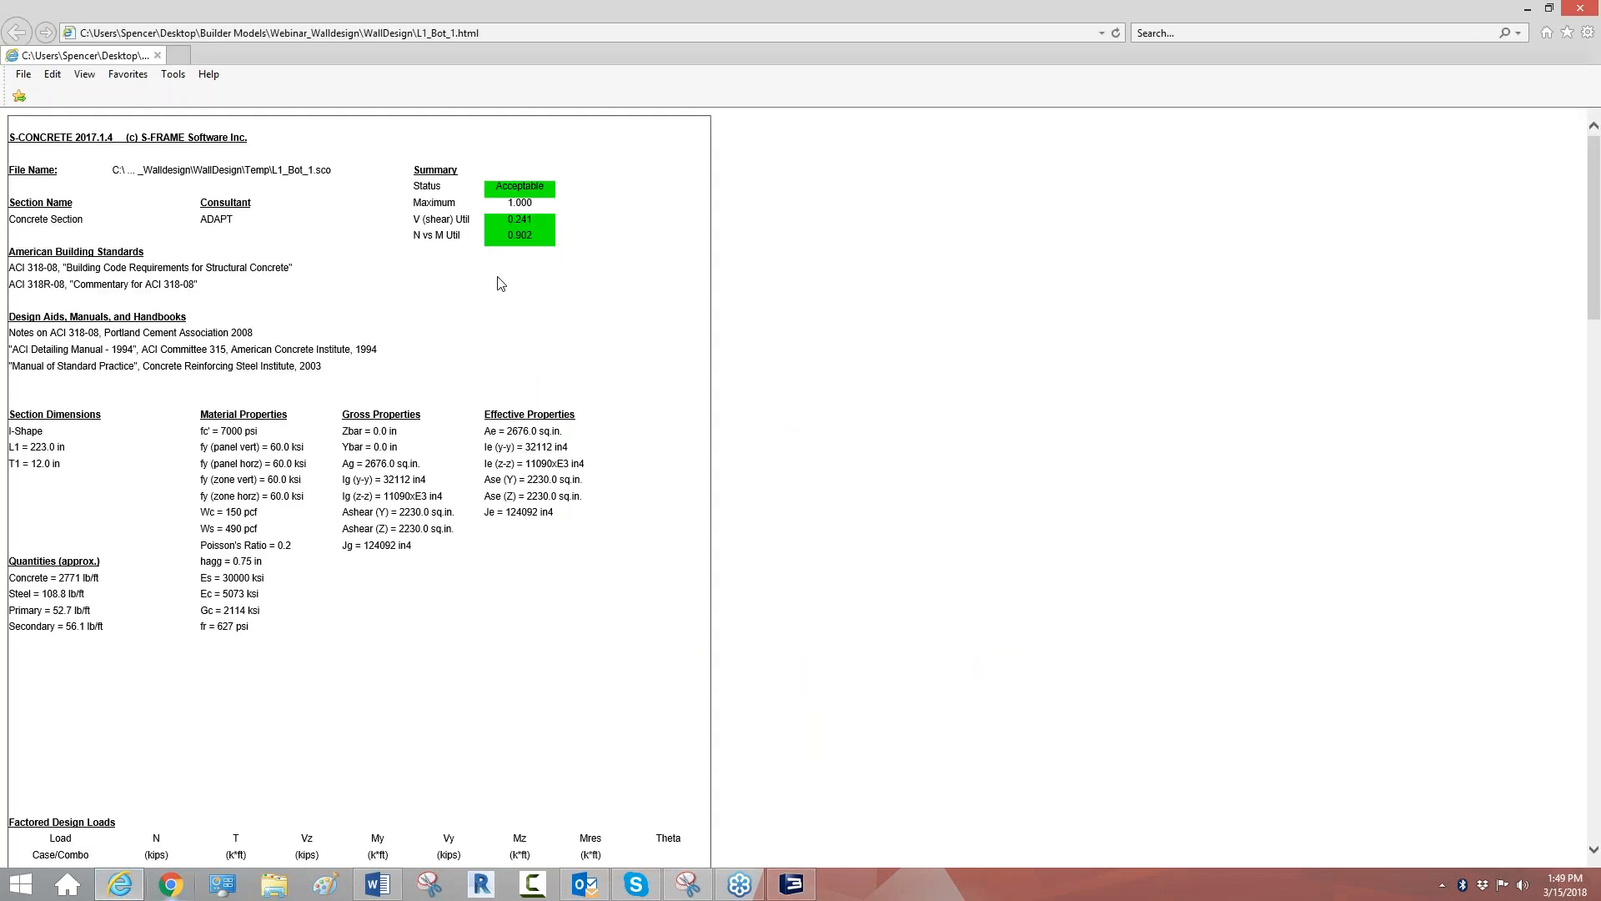
{"action": "scroll", "coordinate": [457, 308], "scroll_direction": "down", "scroll_amount": 20}
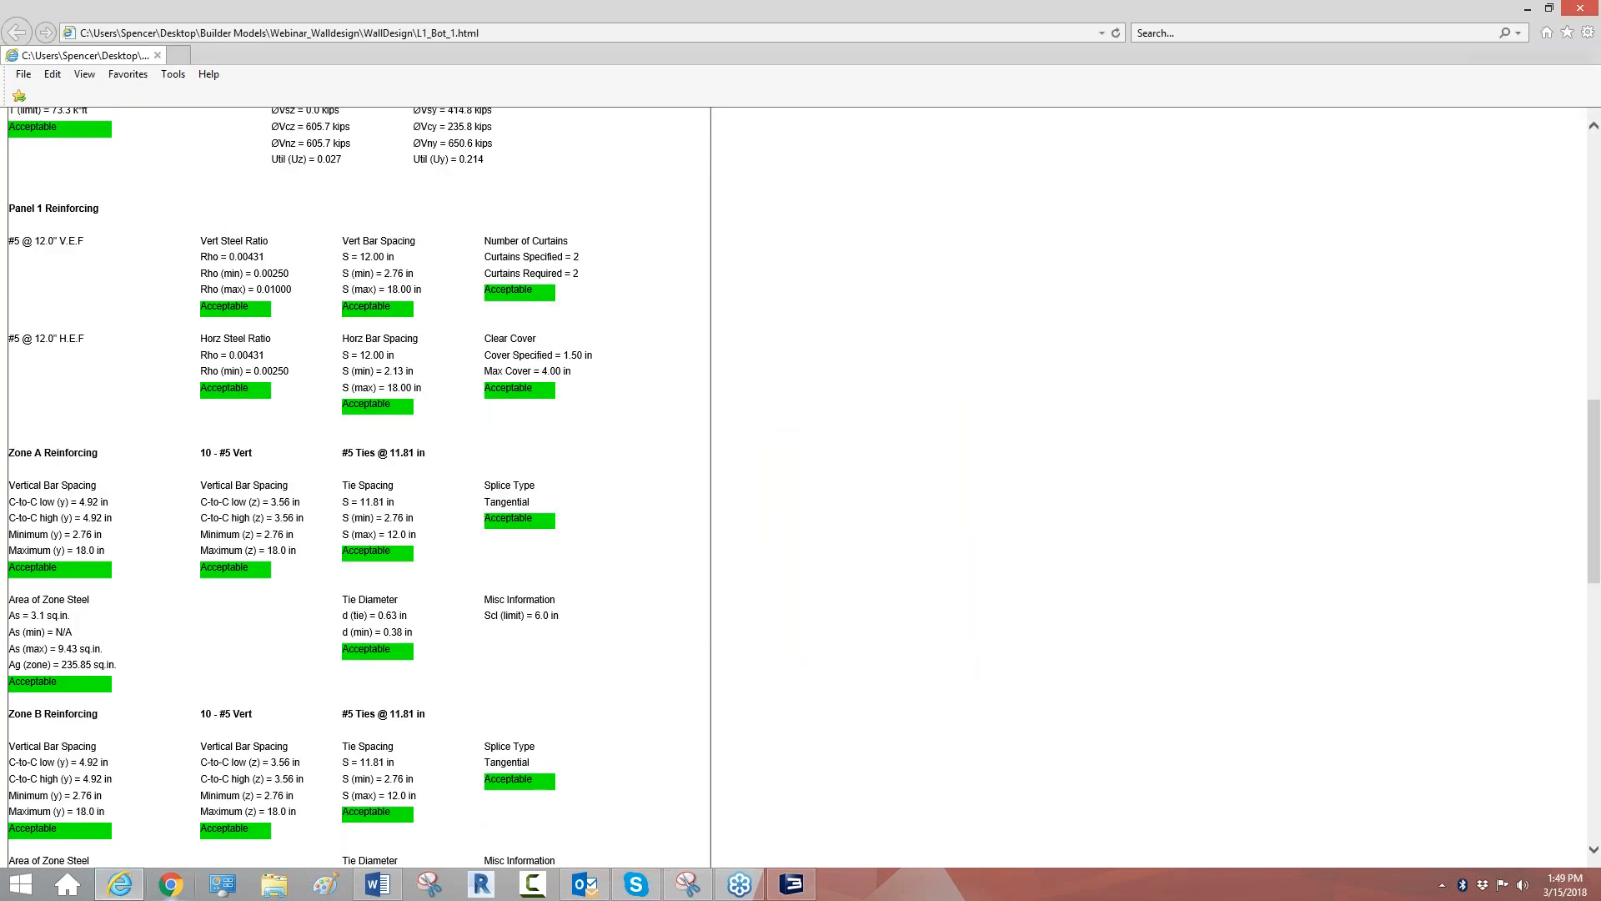
{"action": "scroll", "coordinate": [457, 308], "scroll_direction": "down", "scroll_amount": 4}
{"action": "scroll", "coordinate": [457, 308], "scroll_direction": "up", "scroll_amount": 5}
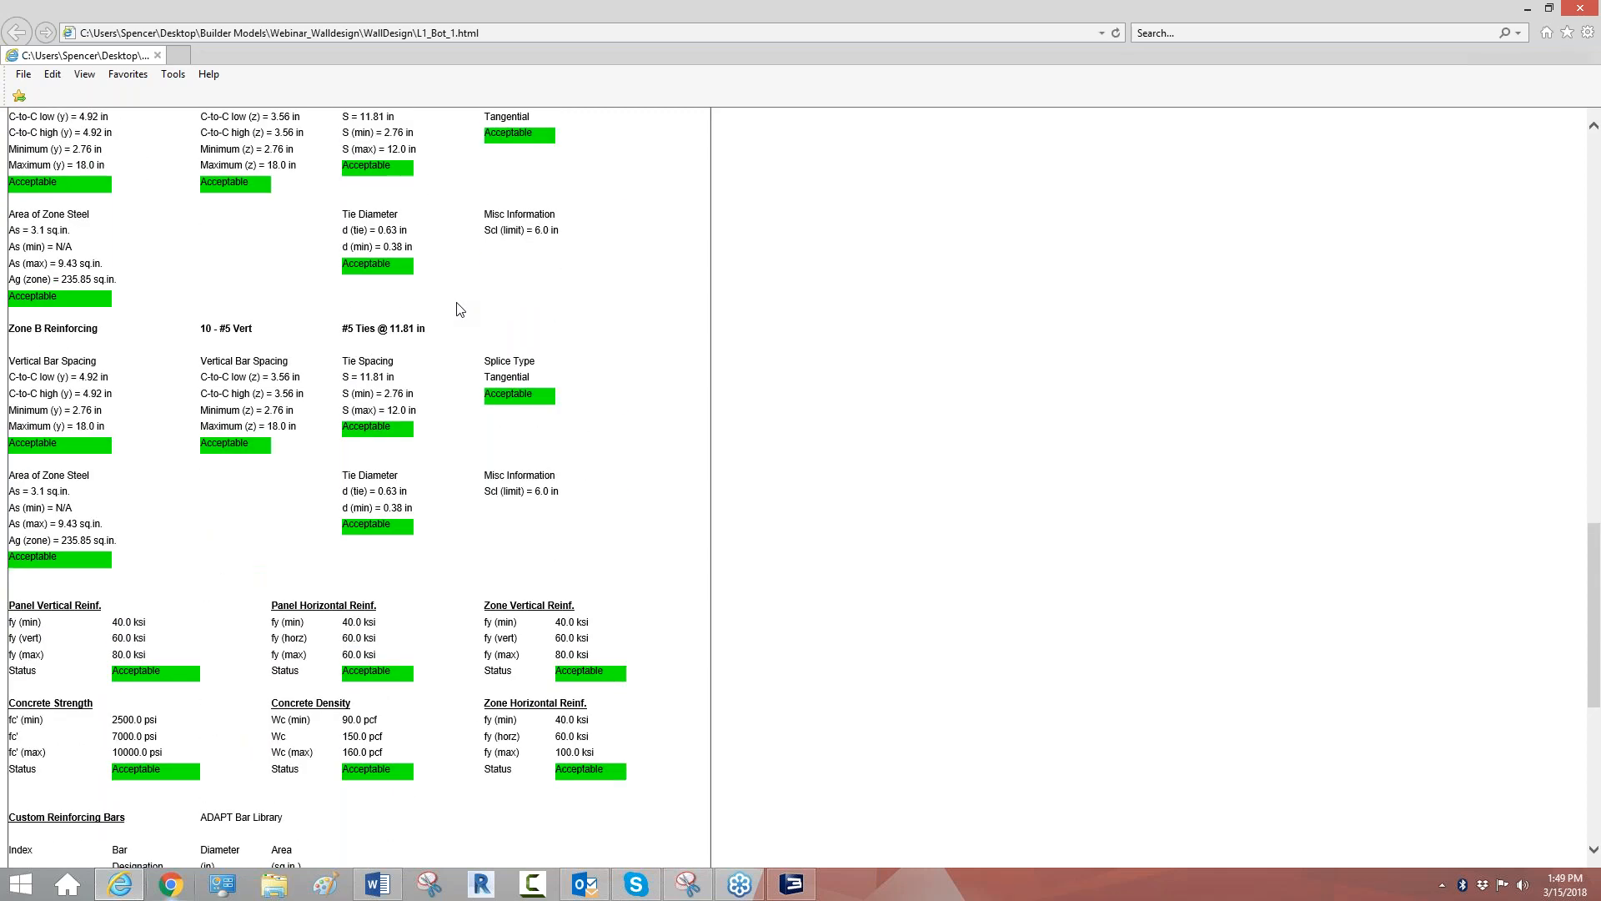
{"action": "scroll", "coordinate": [464, 314], "scroll_direction": "down", "scroll_amount": 3}
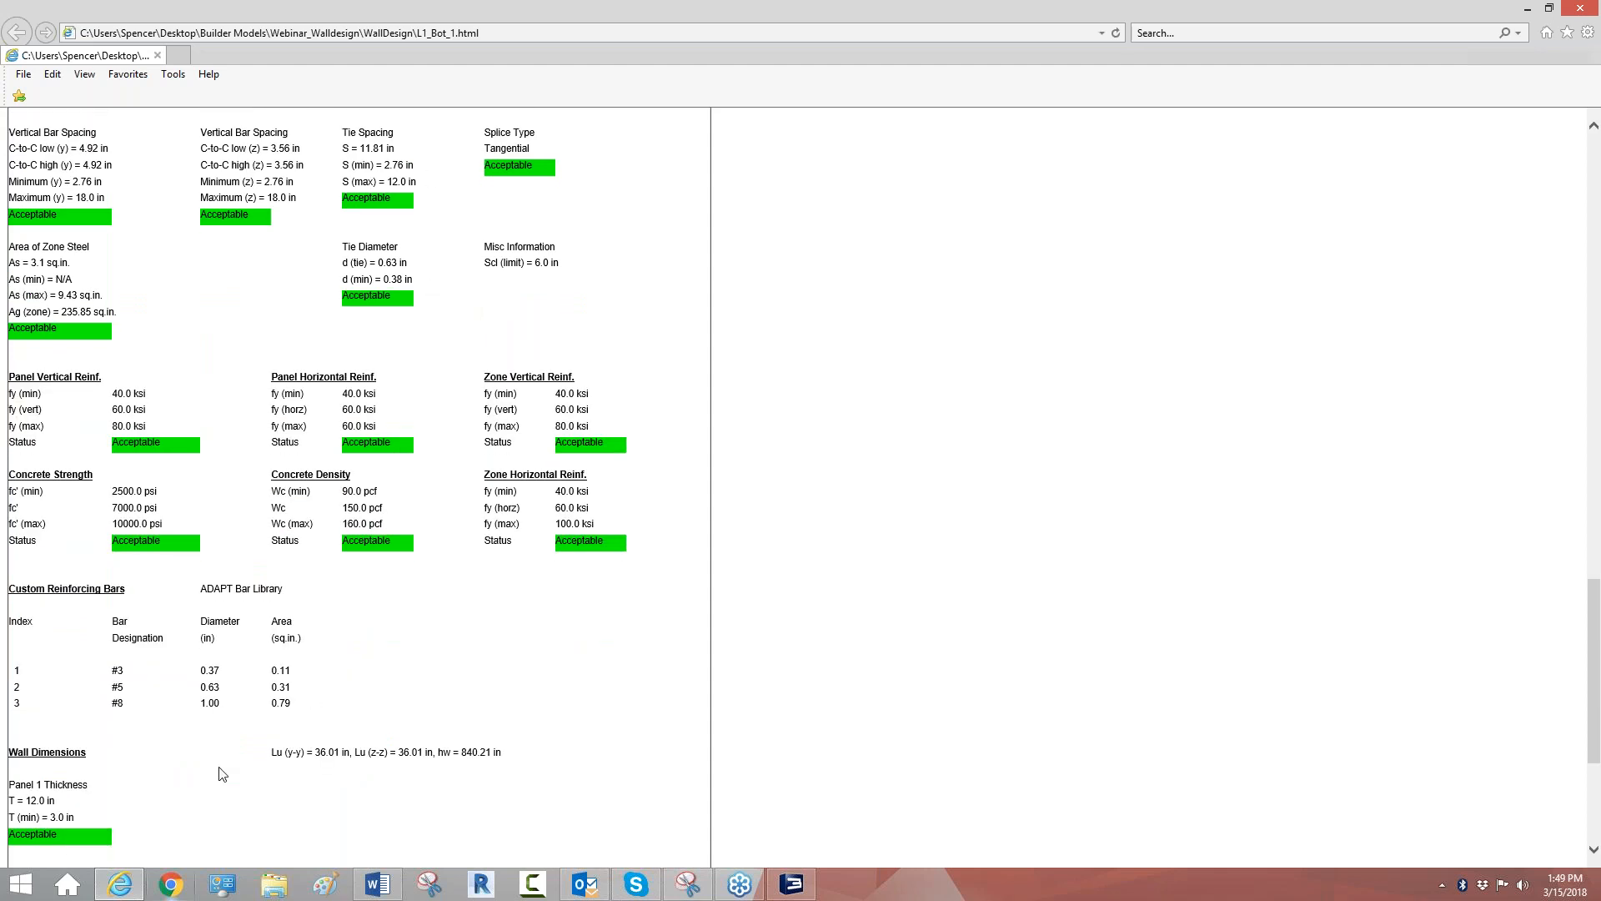
{"action": "scroll", "coordinate": [233, 757], "scroll_direction": "down", "scroll_amount": 4}
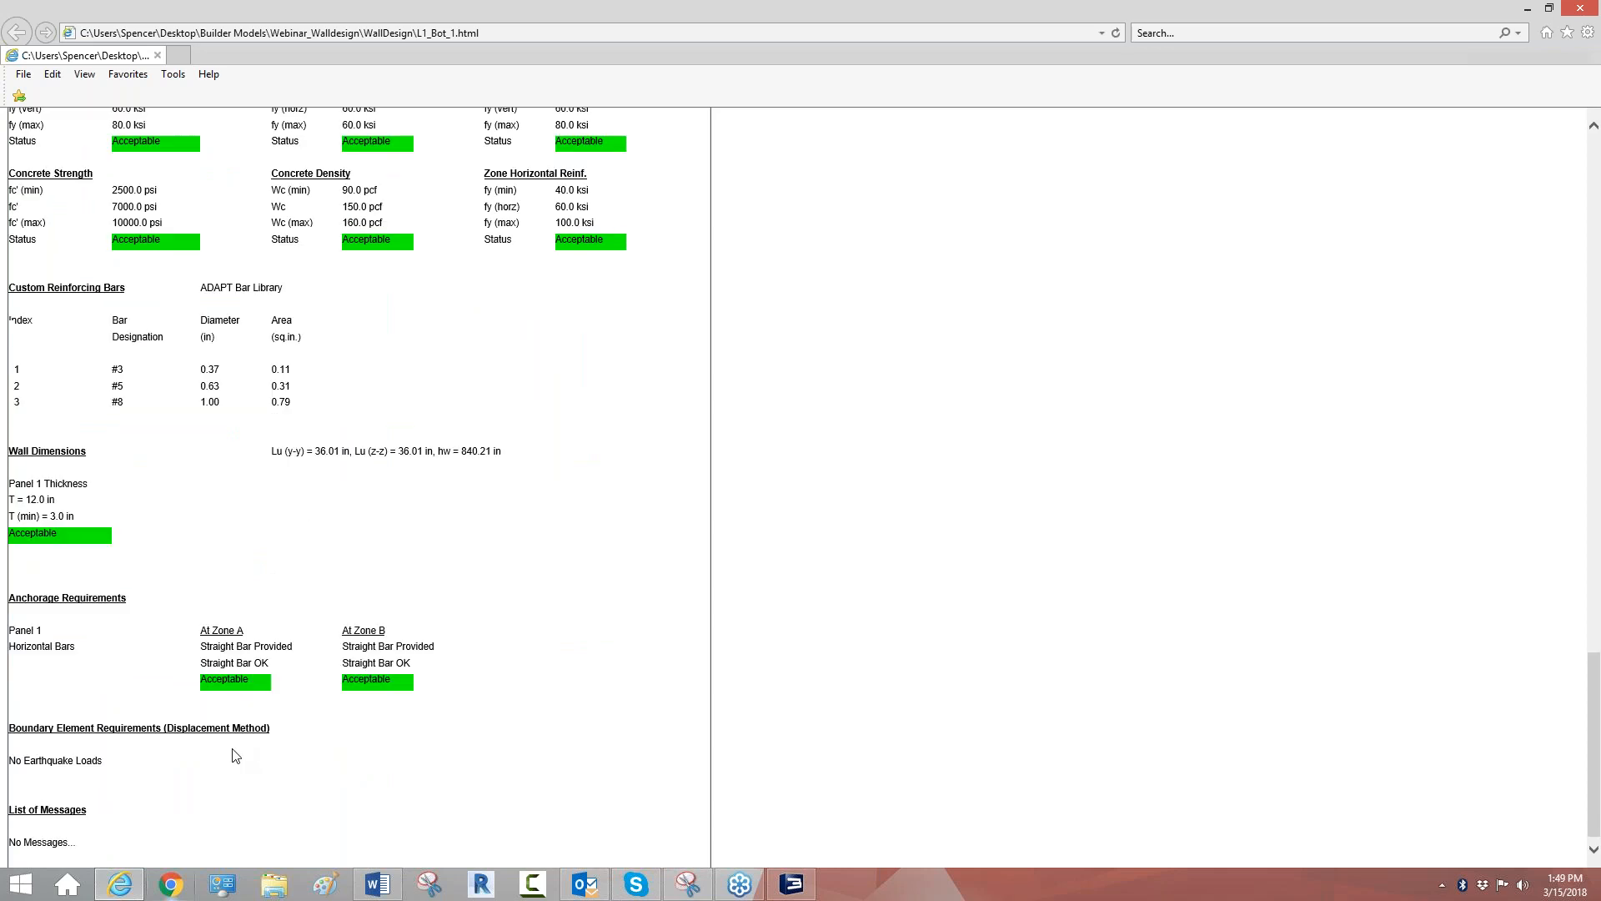
{"action": "scroll", "coordinate": [236, 756], "scroll_direction": "up", "scroll_amount": 20}
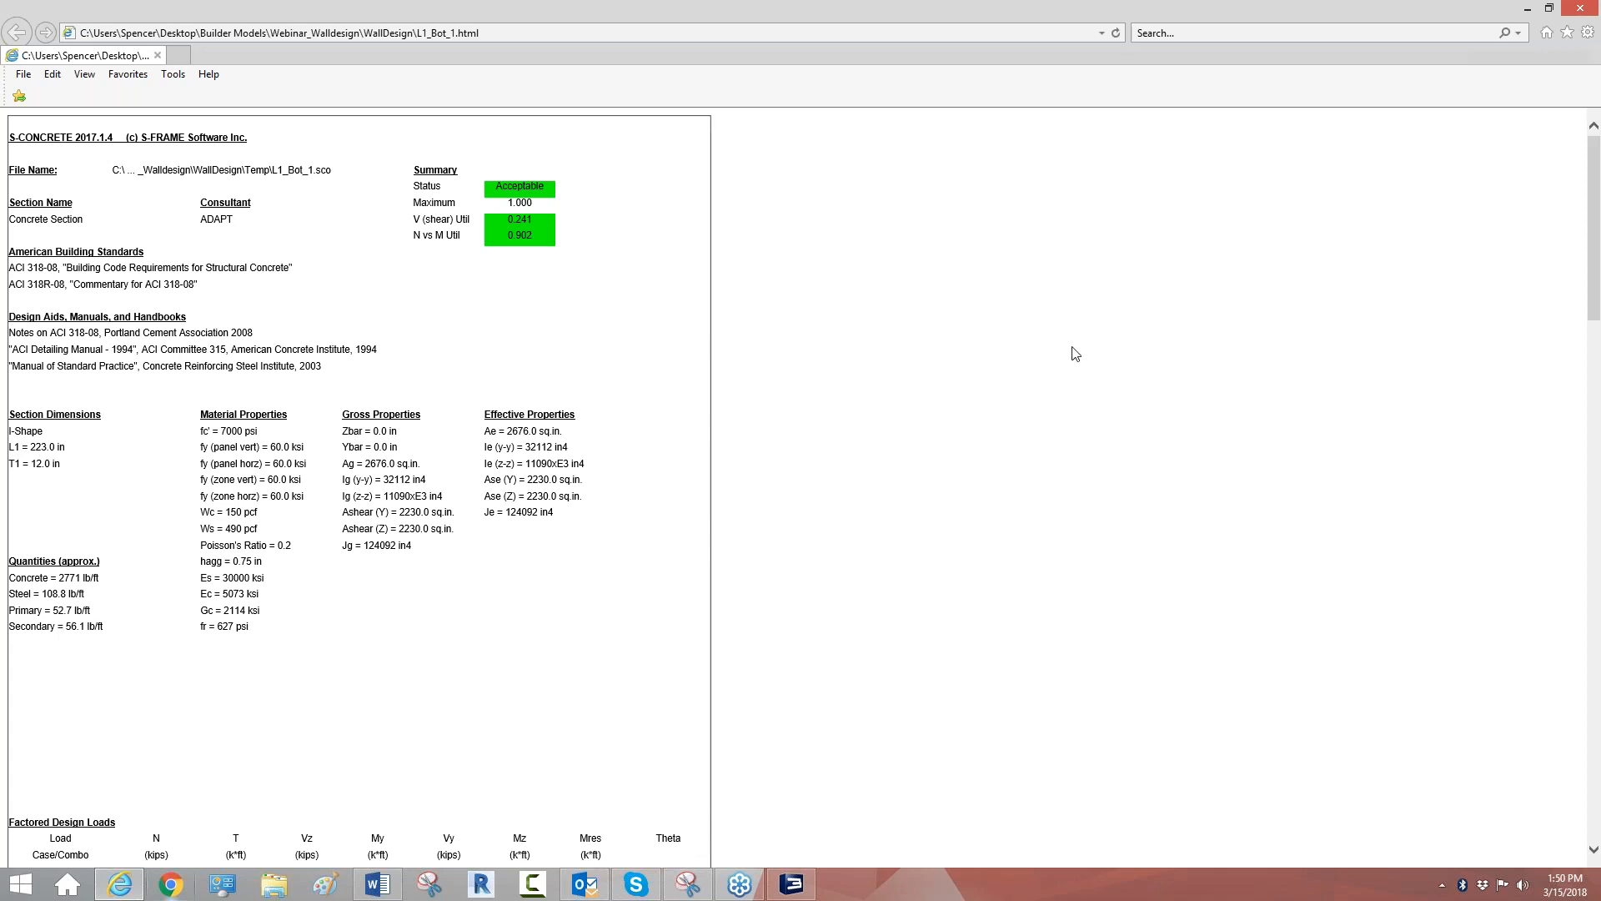
{"action": "left_click", "coordinate": [1580, 8]}
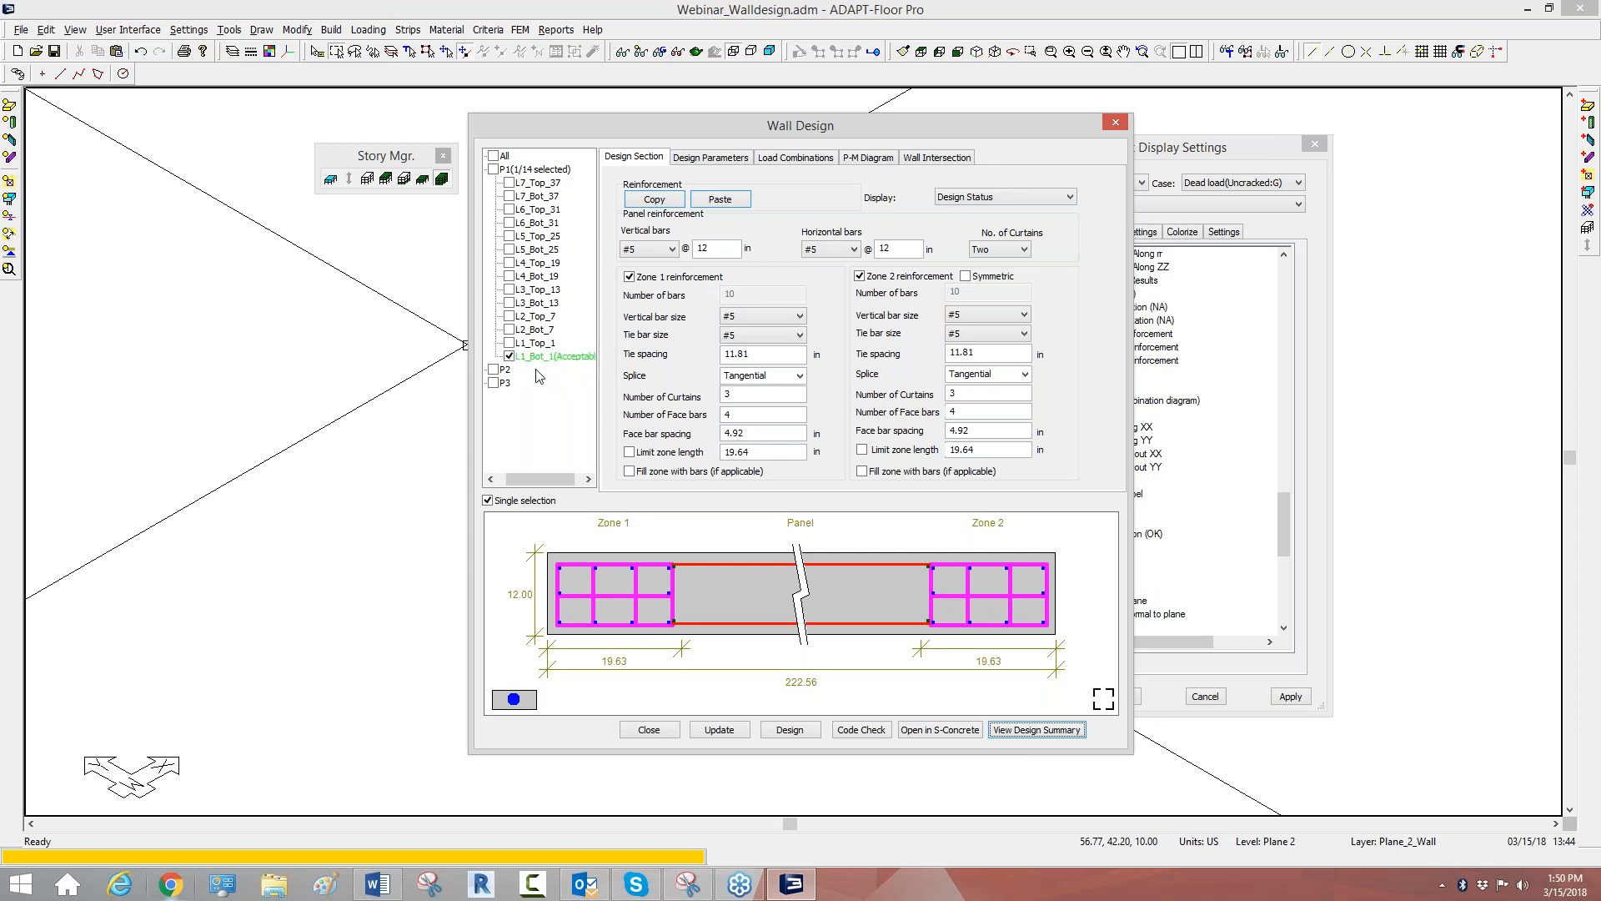
Examine the P-M diagram for L1_Bot_1 with nominal and probable curves shown, including the 30-degree theta angle.
{"action": "left_click", "coordinate": [872, 160]}
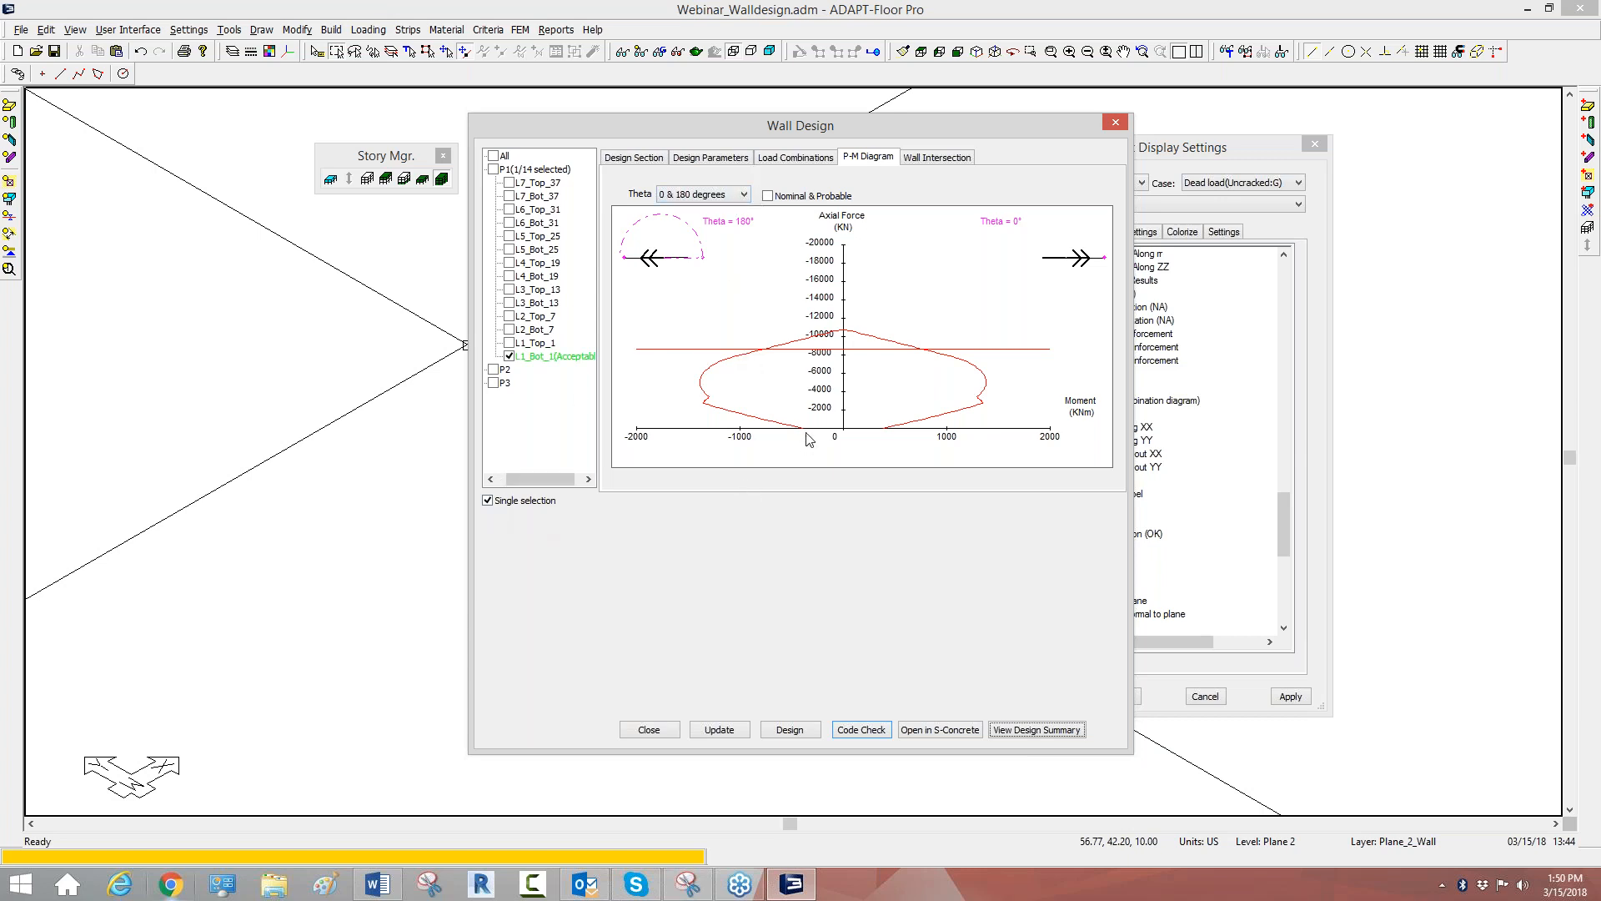
{"action": "left_click", "coordinate": [768, 196]}
{"action": "left_click", "coordinate": [765, 193]}
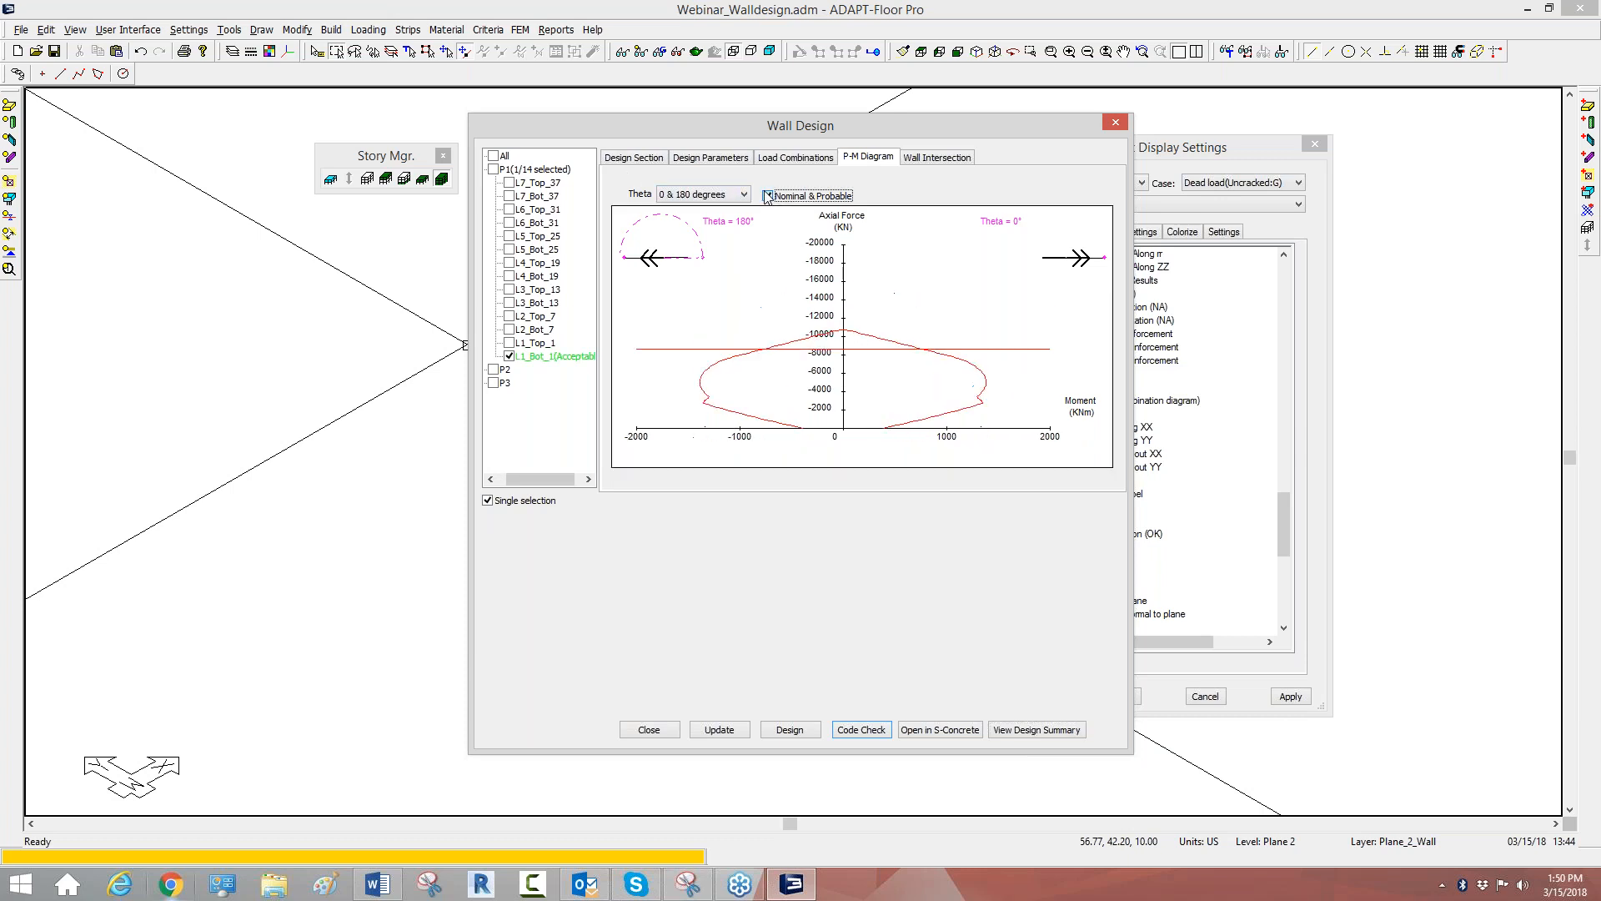
{"action": "left_click", "coordinate": [767, 196]}
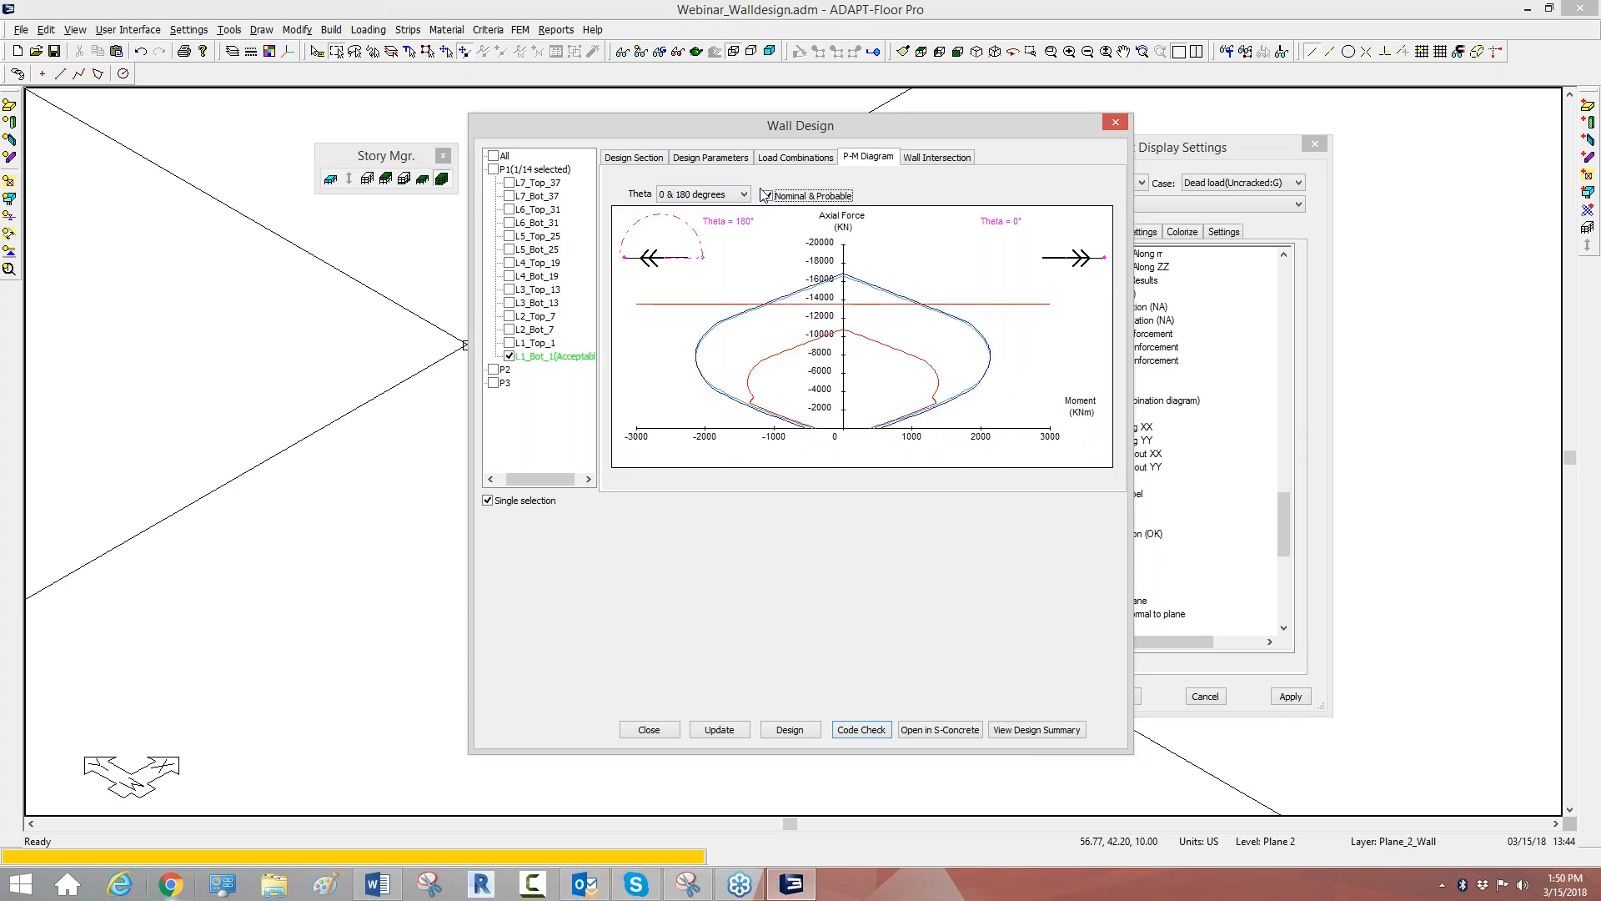
{"action": "left_click", "coordinate": [715, 195]}
{"action": "left_click", "coordinate": [716, 195]}
{"action": "left_click", "coordinate": [717, 196]}
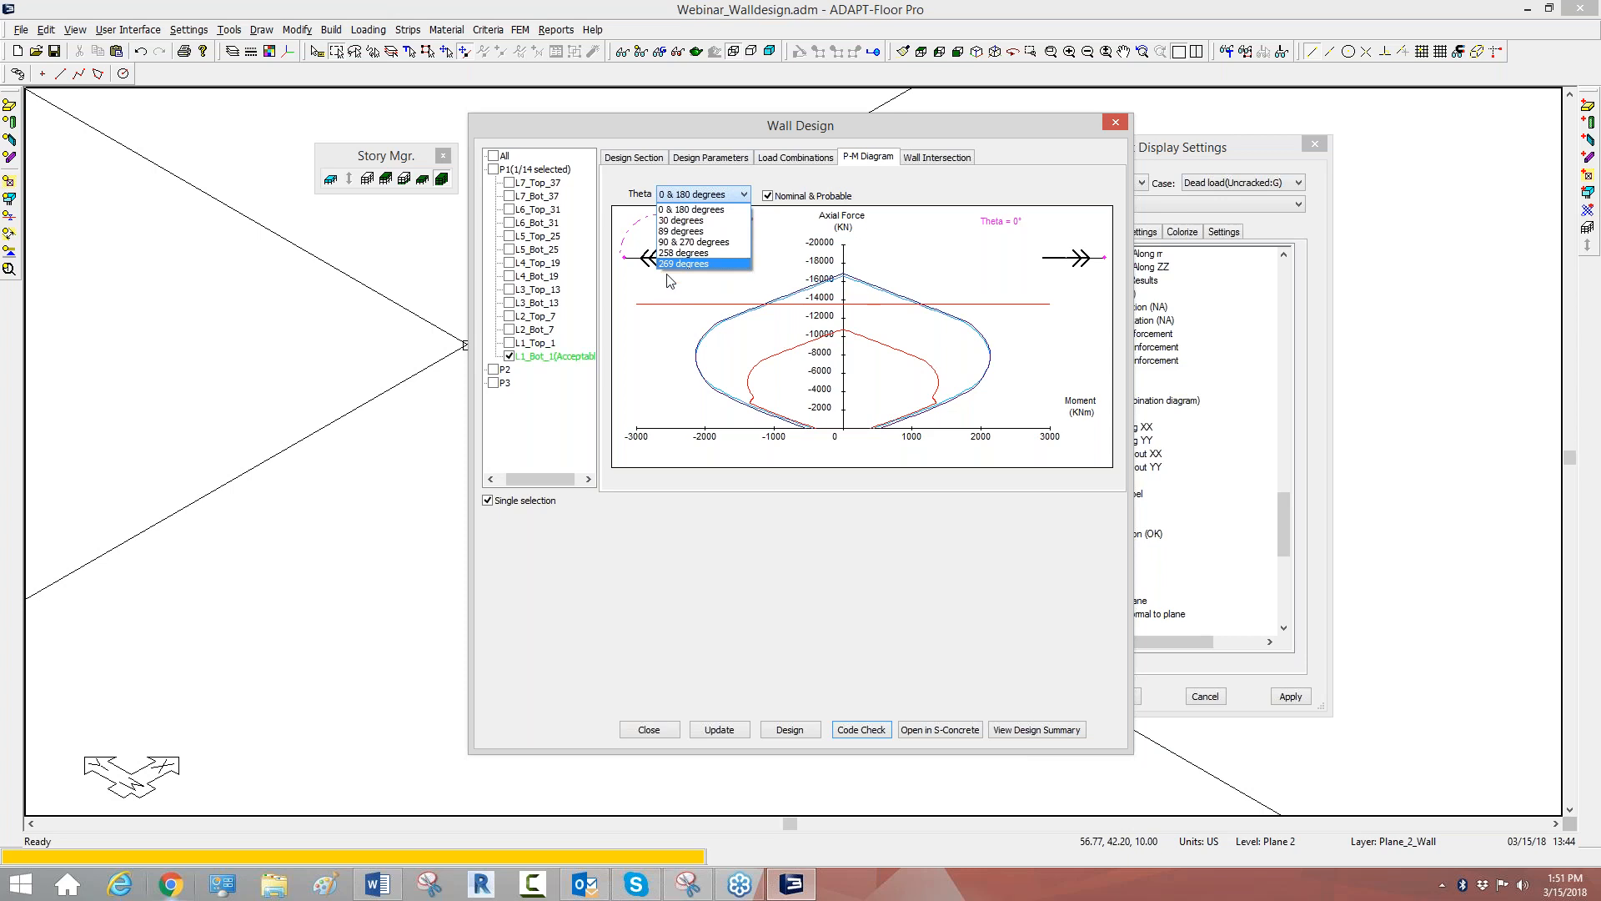
{"action": "left_click", "coordinate": [681, 220]}
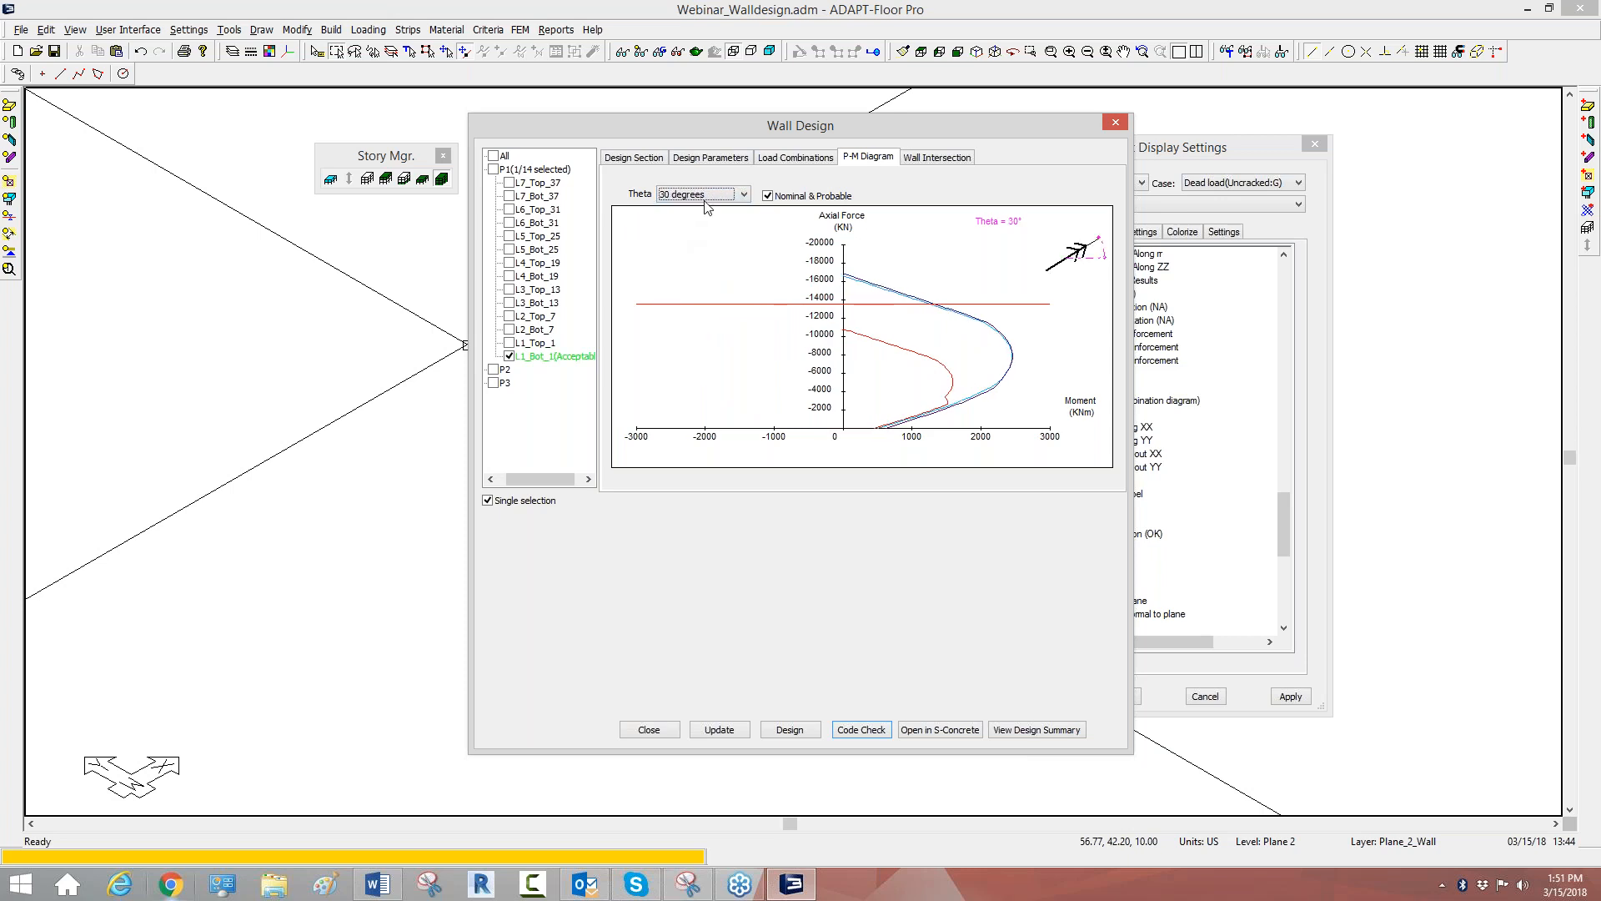
{"action": "left_click", "coordinate": [738, 195]}
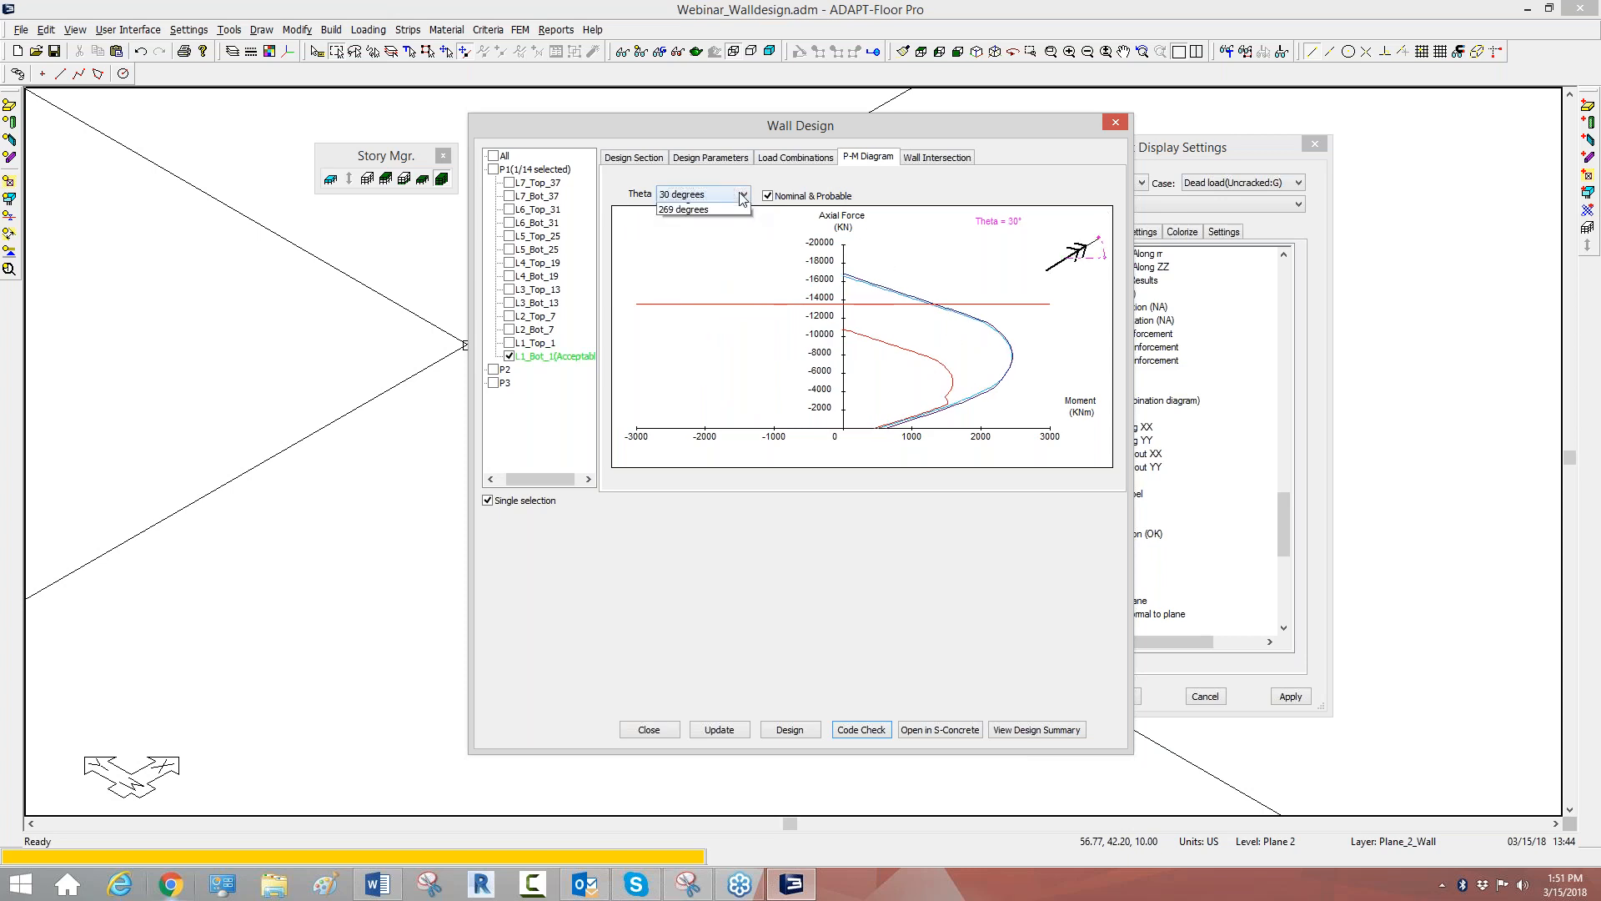
{"action": "left_click", "coordinate": [691, 209]}
Change the design tool for section L1_Bot_1 to ADAPT Wall in its design parameters.
{"action": "left_click", "coordinate": [711, 157]}
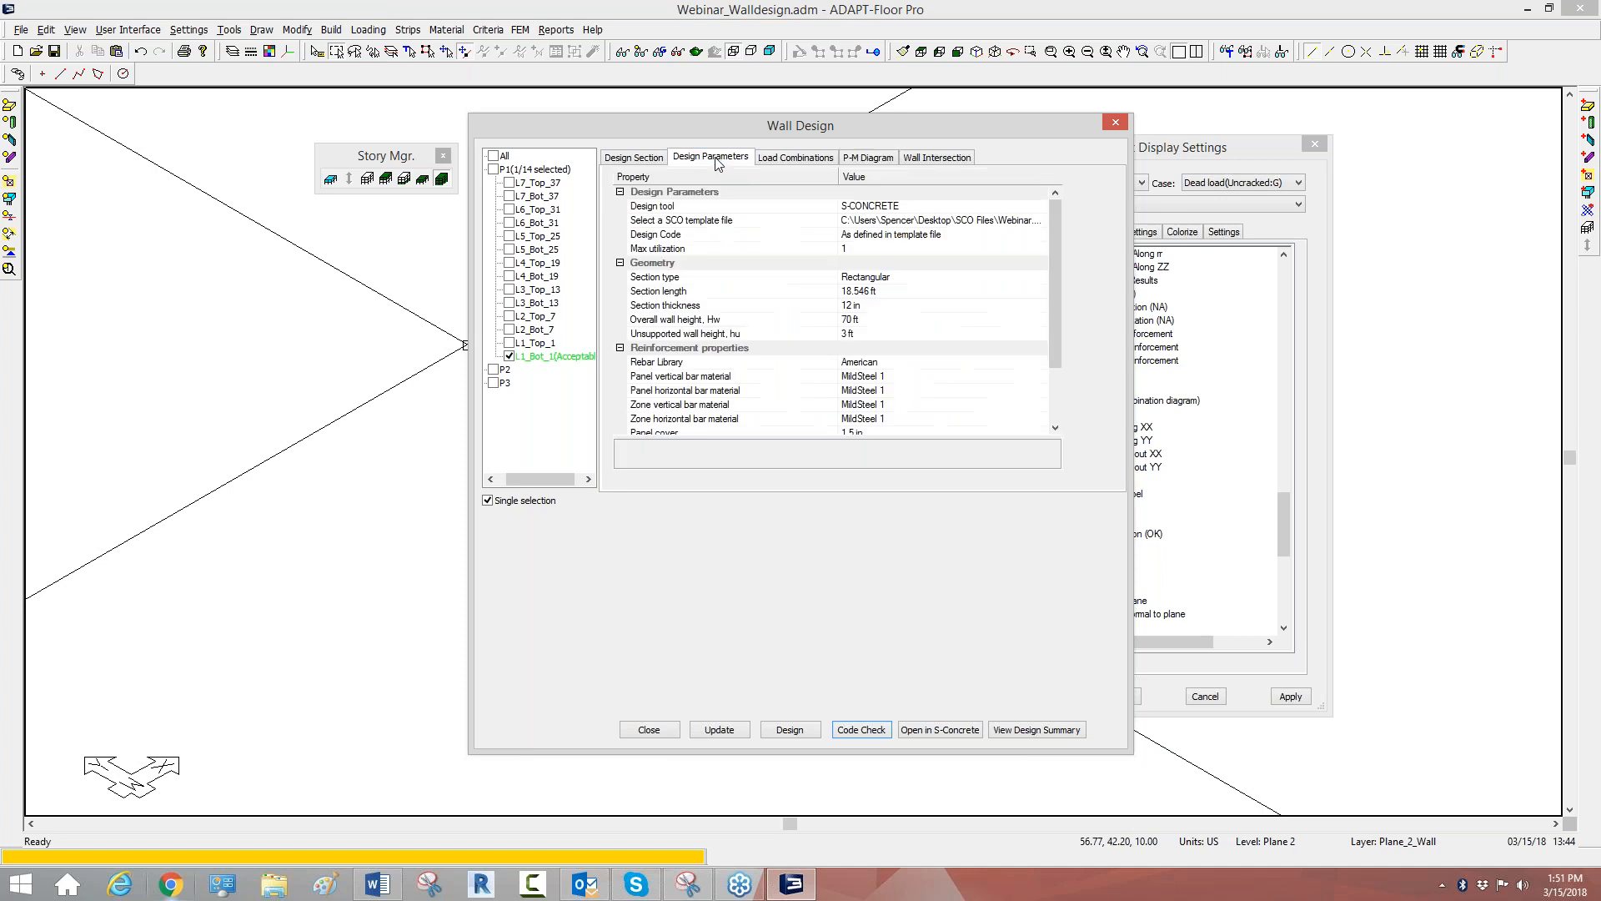
{"action": "left_click", "coordinate": [877, 214]}
{"action": "left_click", "coordinate": [867, 237]}
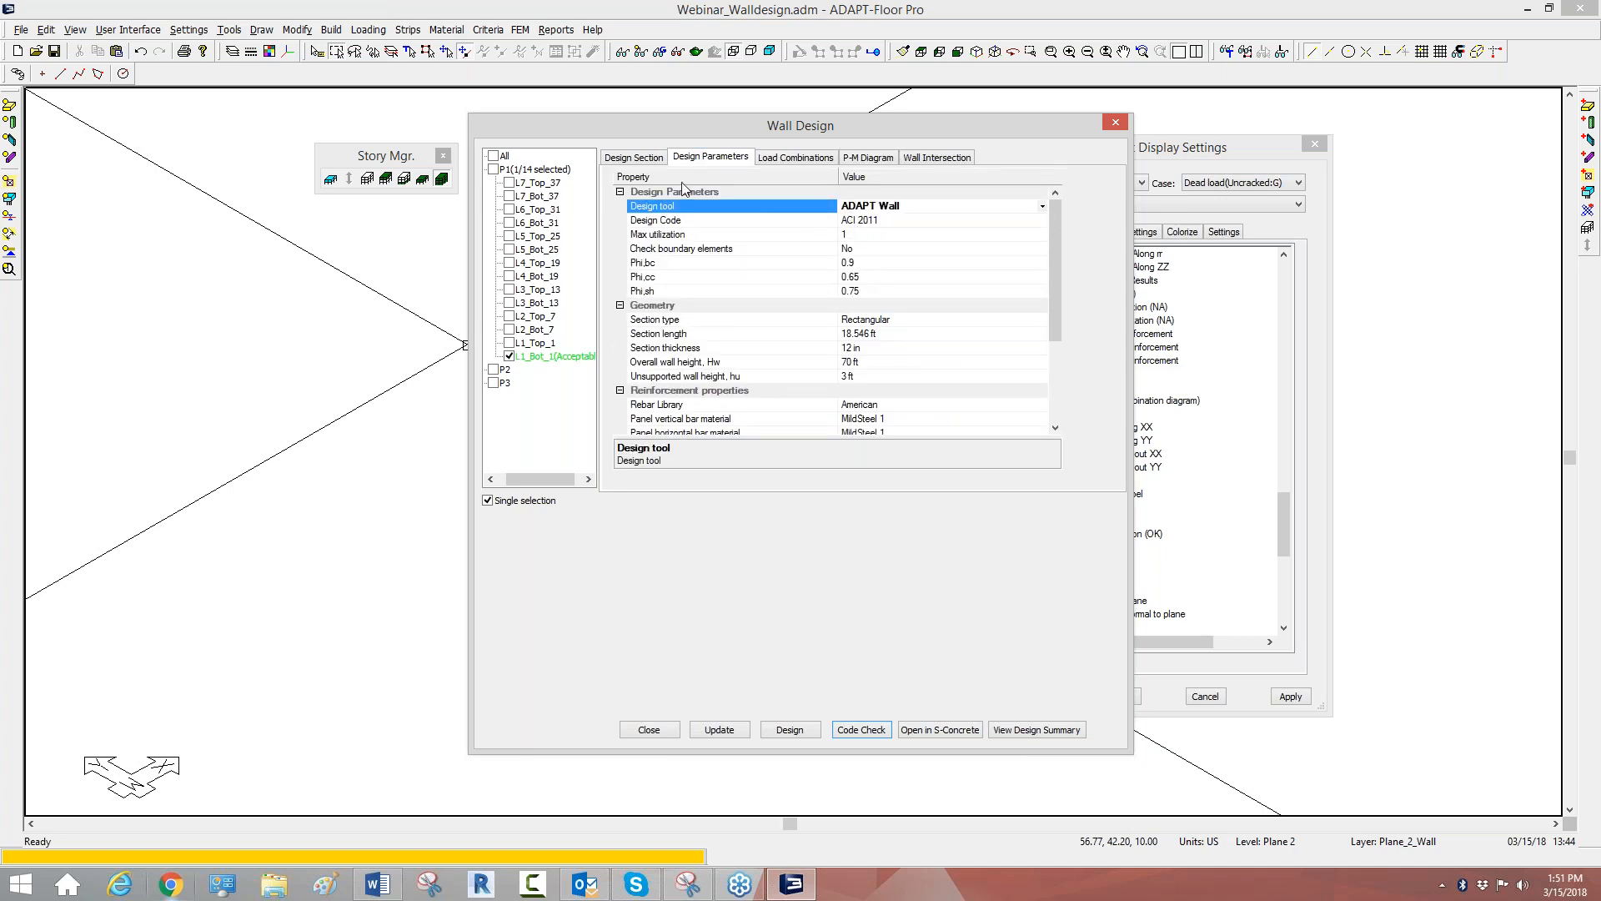
Run a code check on section L1_Bot_1 with the ADAPT Wall tool and review its design summary.
{"action": "left_click", "coordinate": [639, 161]}
{"action": "left_click", "coordinate": [509, 357]}
{"action": "left_click", "coordinate": [508, 356]}
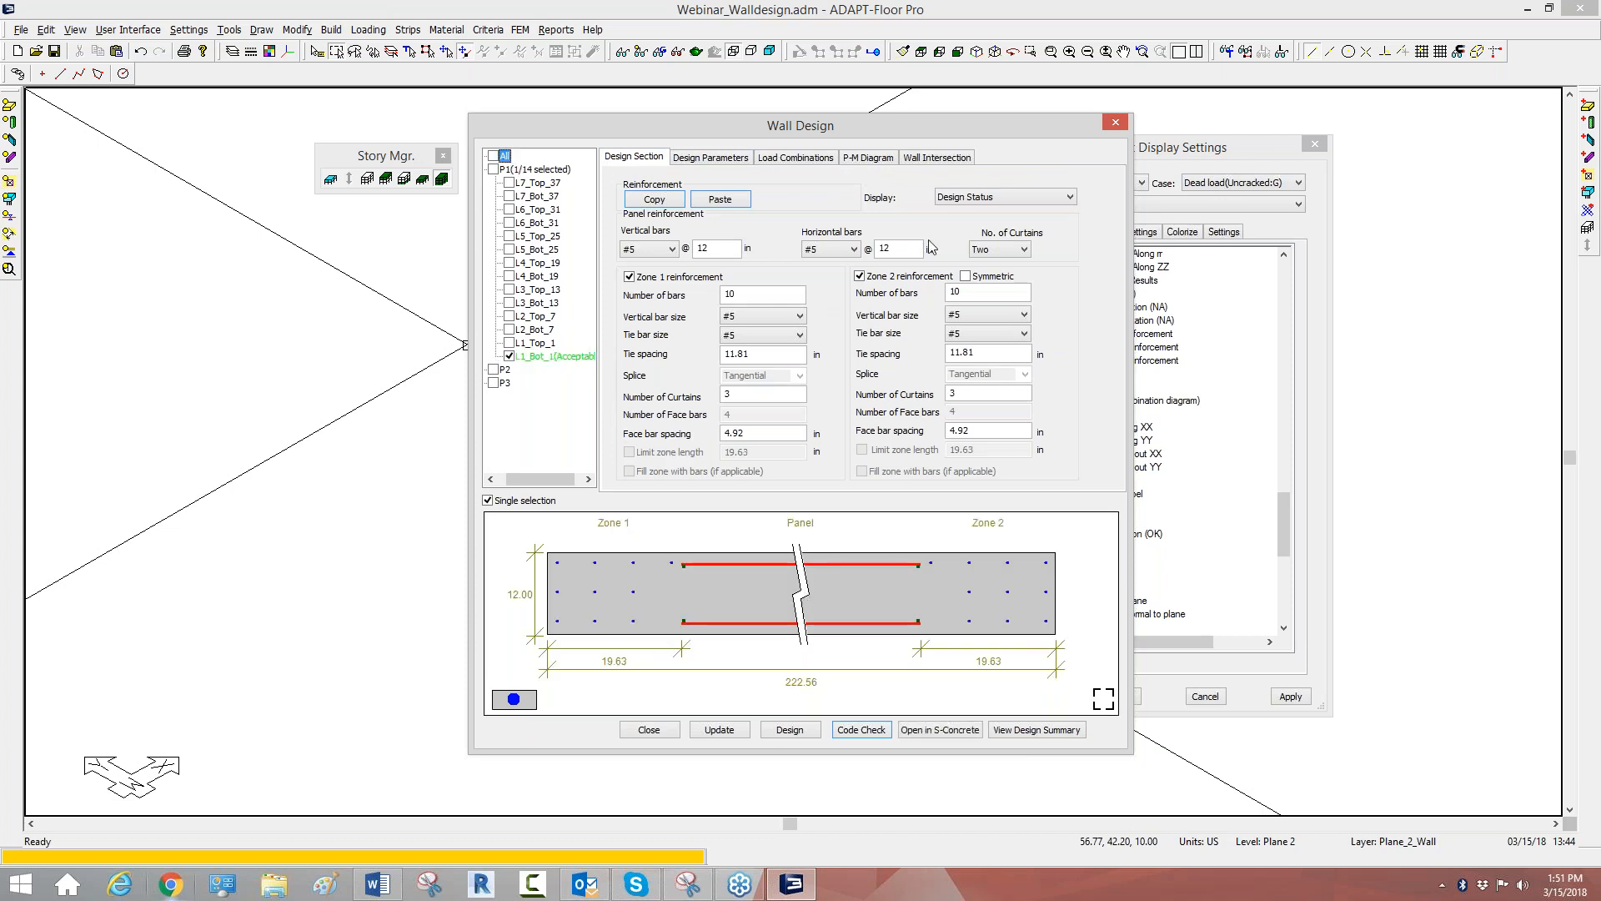
{"action": "left_click", "coordinate": [859, 731]}
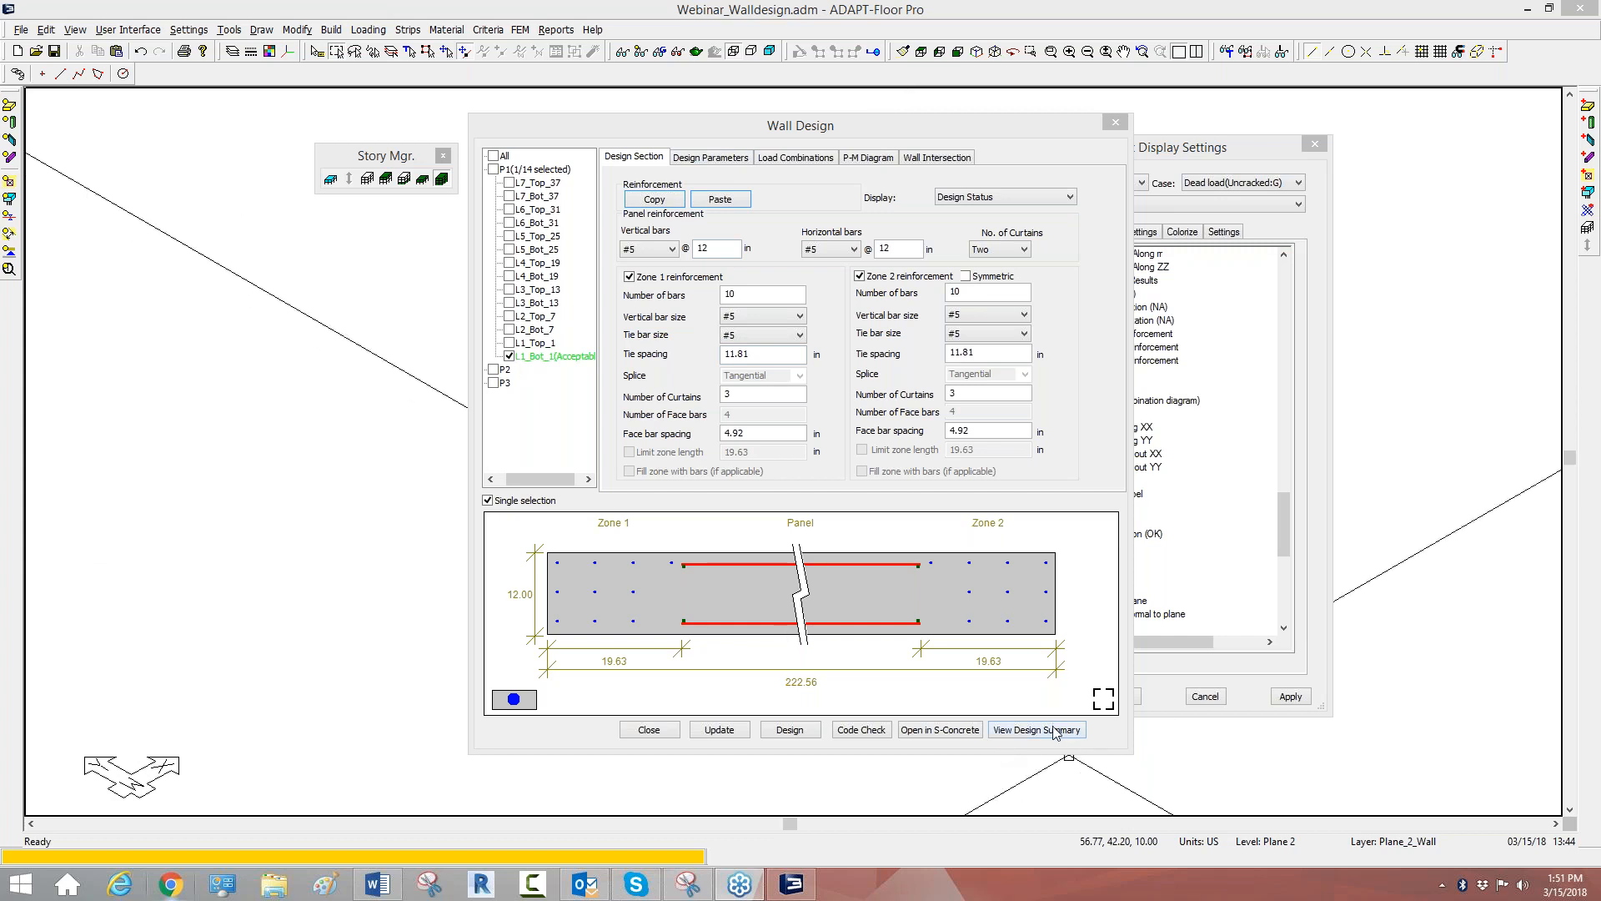
{"action": "left_click", "coordinate": [1054, 730]}
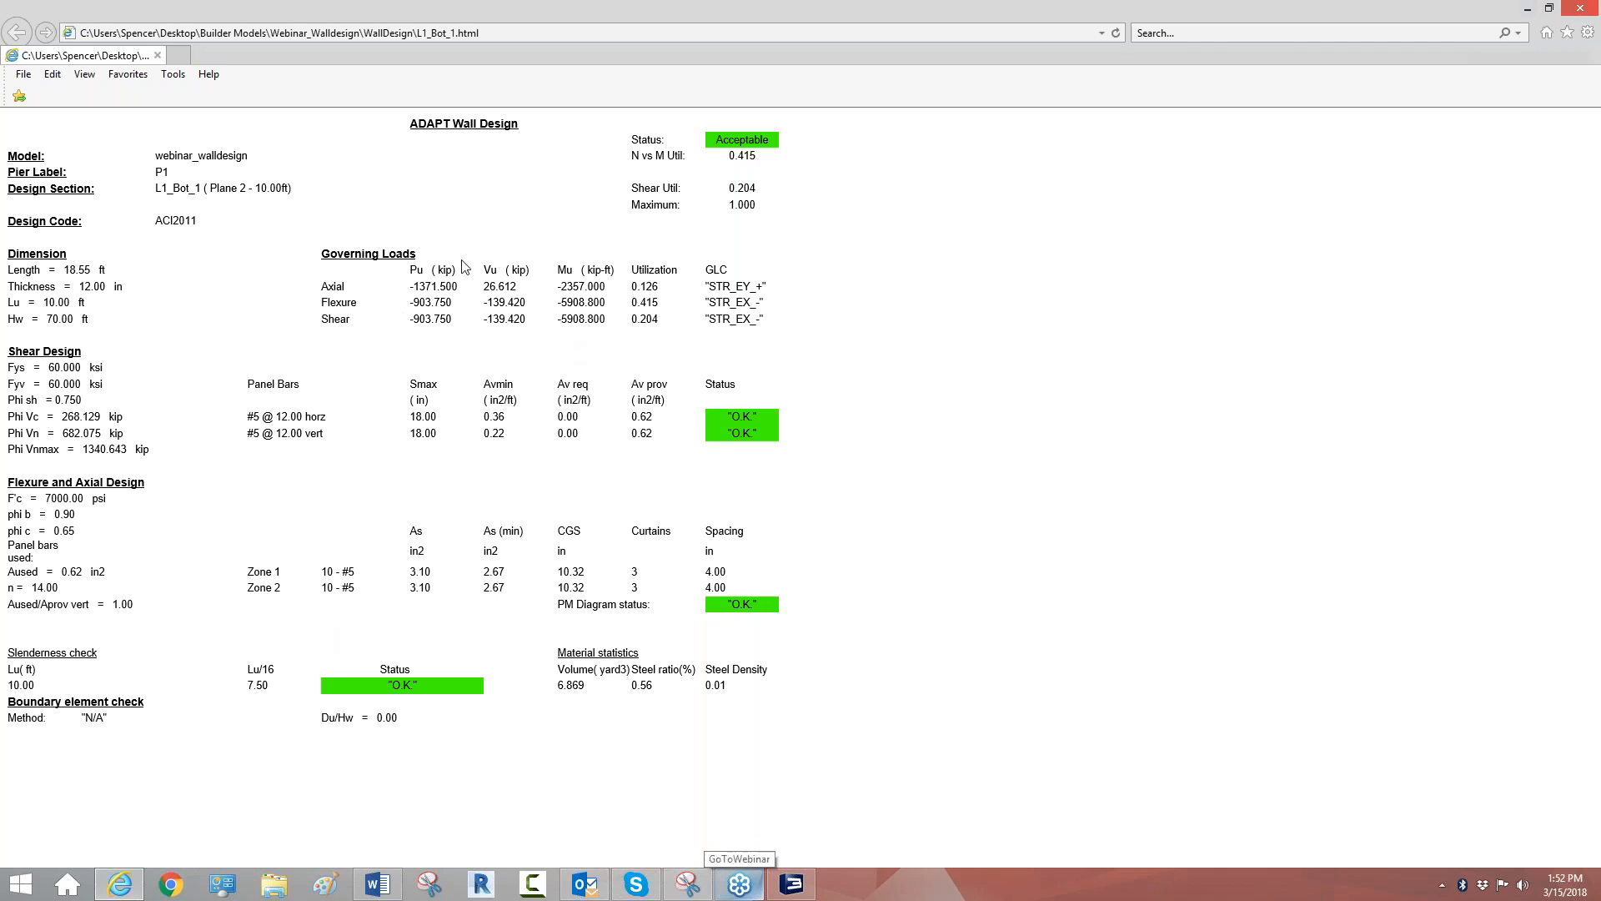
{"action": "left_click", "coordinate": [157, 56]}
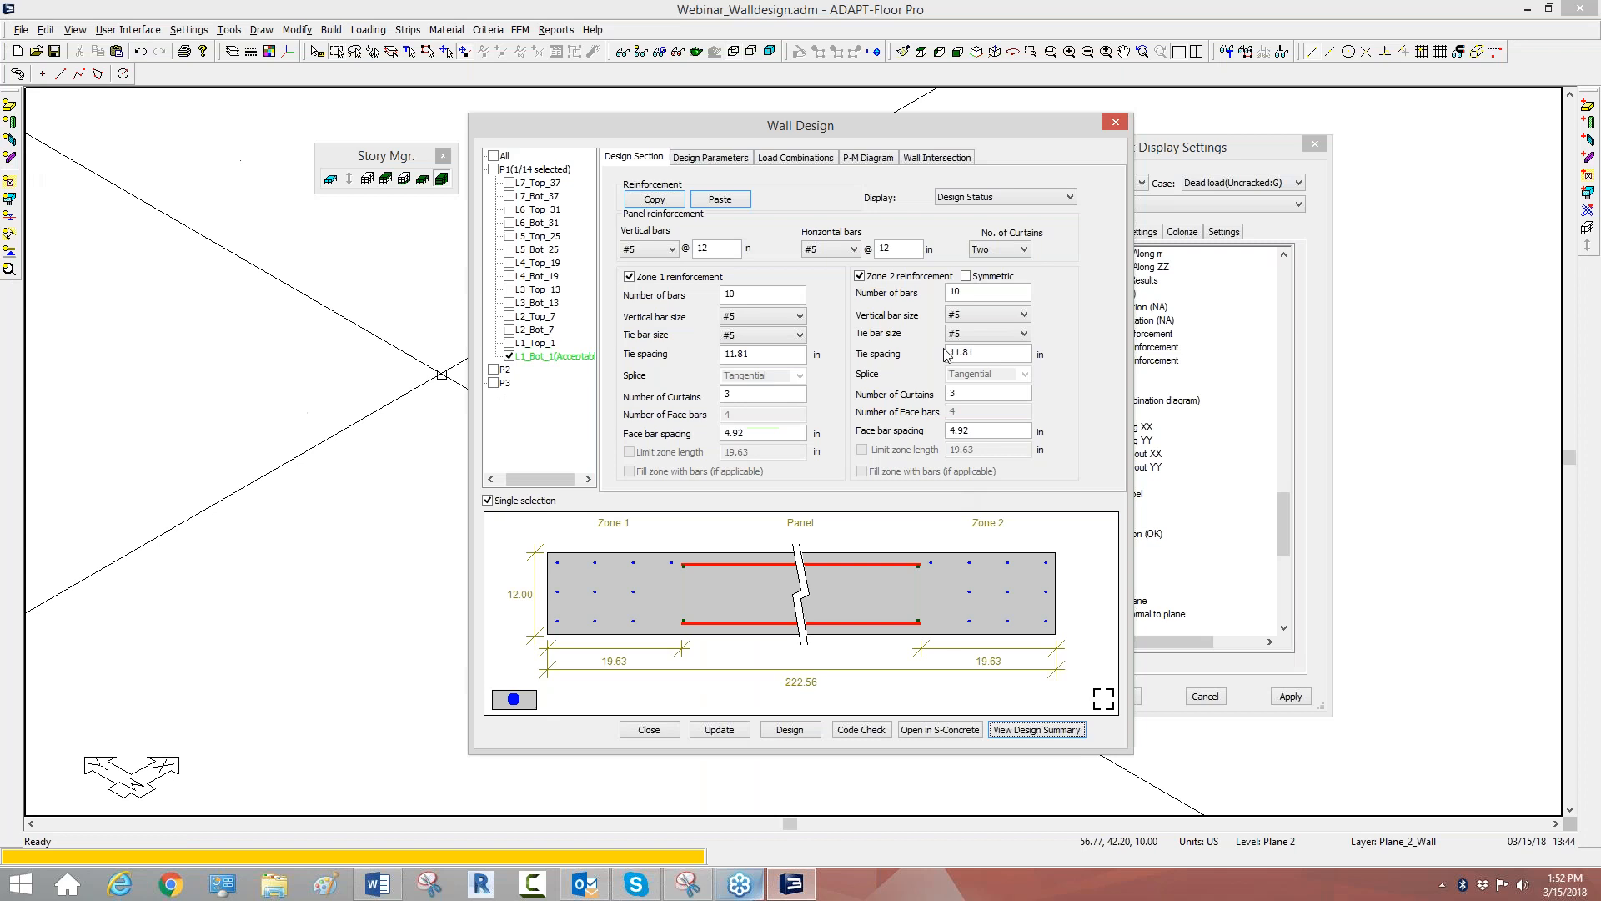
Review the design parameters and section reinforcement of L1_Bot_1, and show the load cases on its P-M diagram.
{"action": "left_click", "coordinate": [741, 161]}
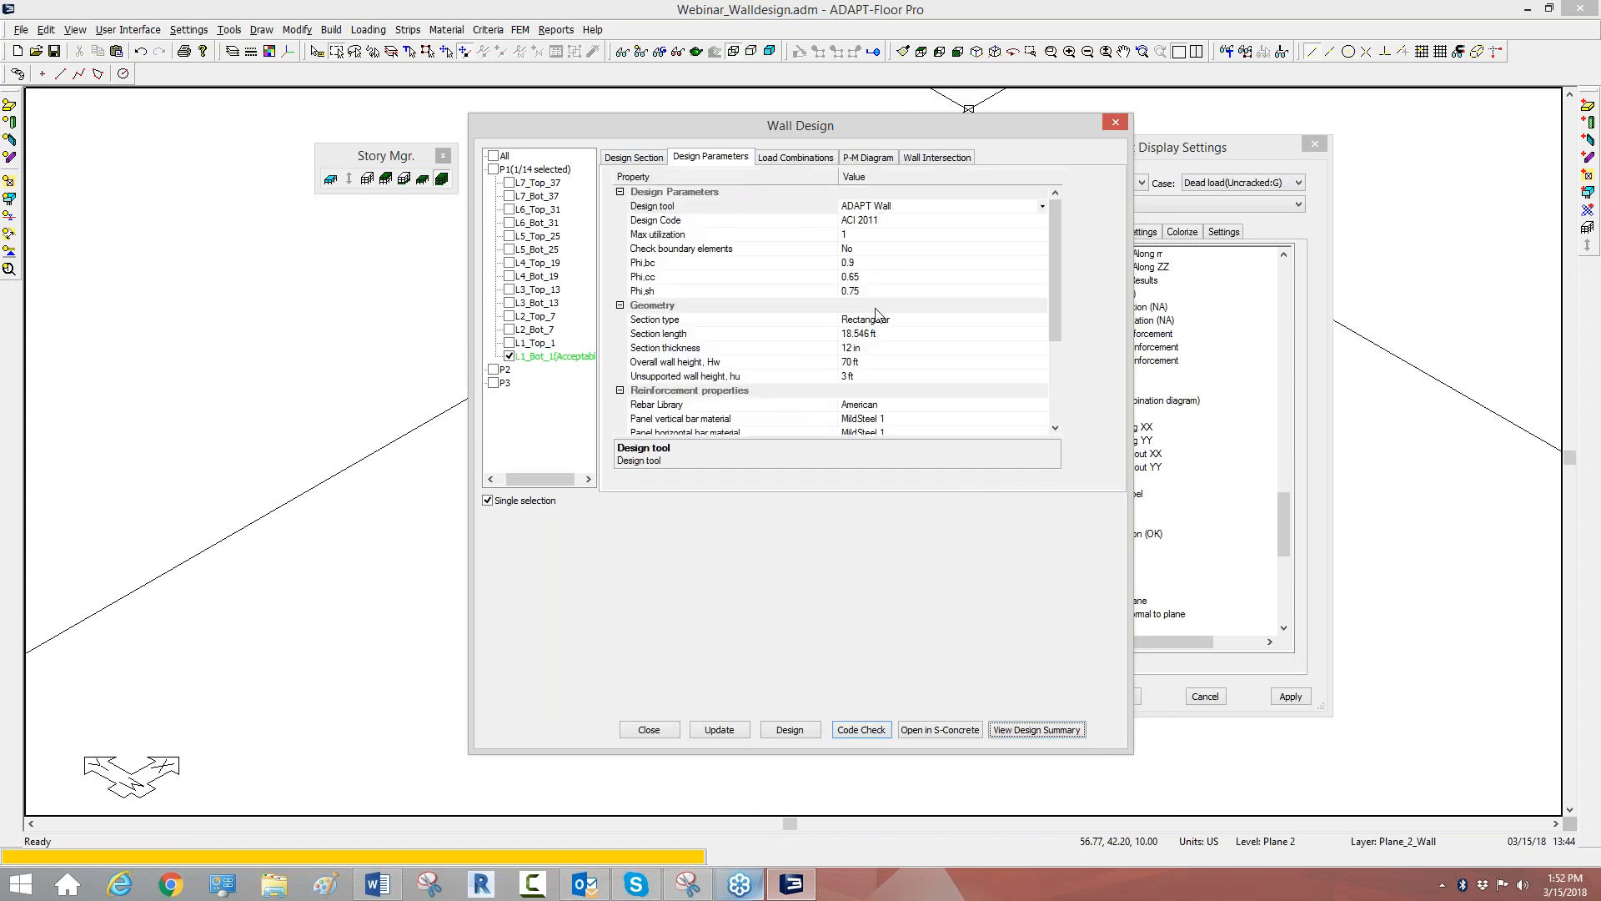
{"action": "left_click", "coordinate": [664, 164]}
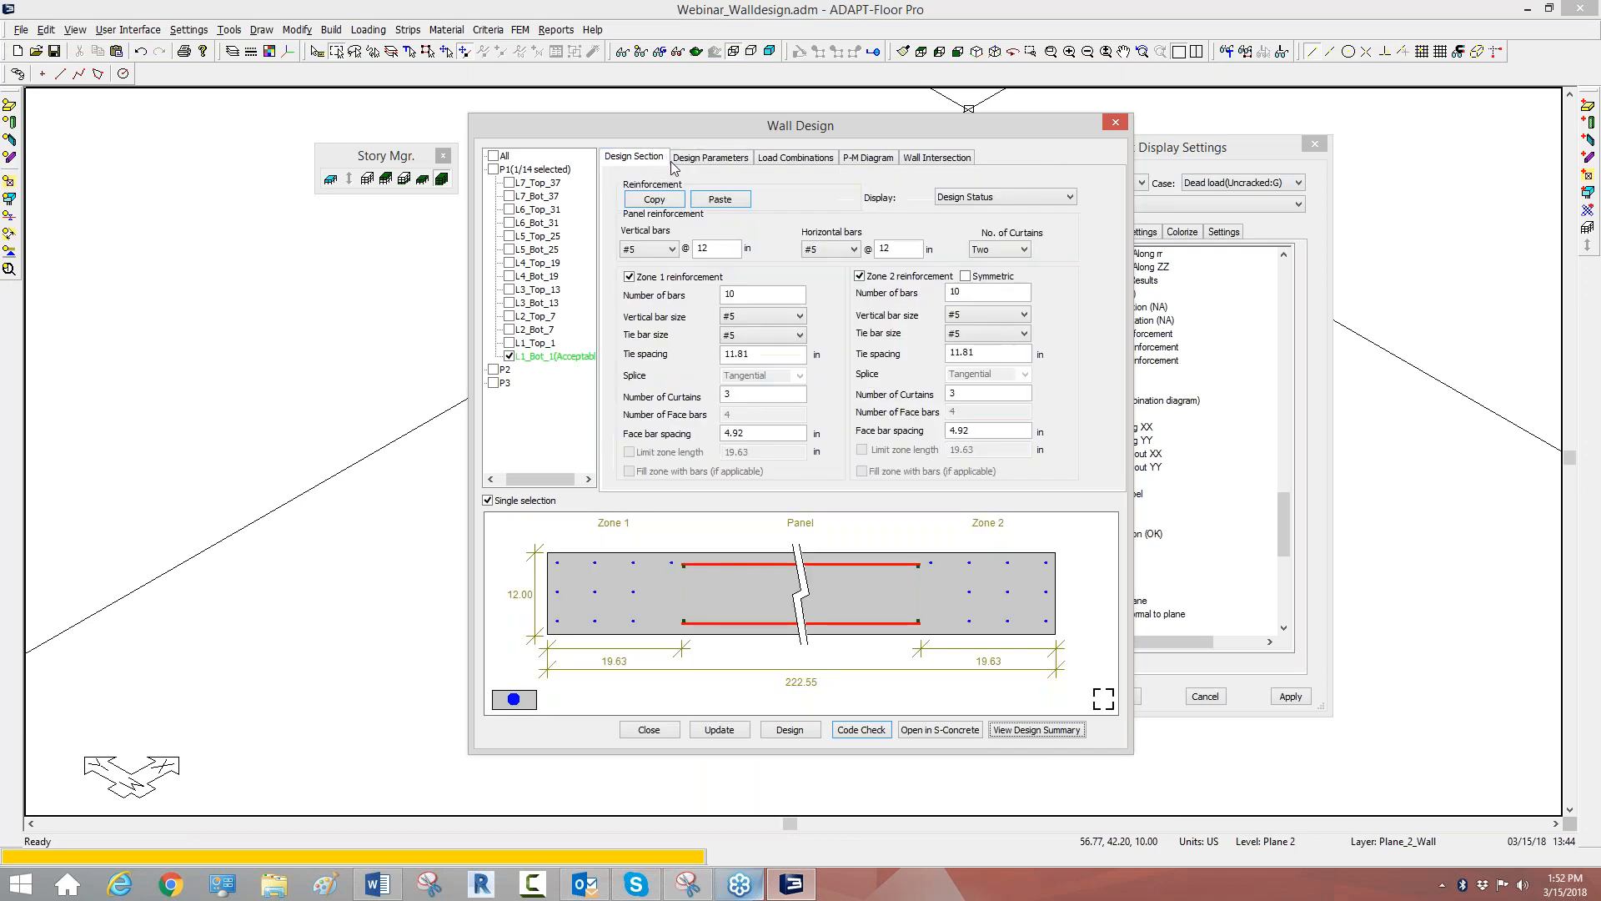
{"action": "left_click", "coordinate": [713, 157]}
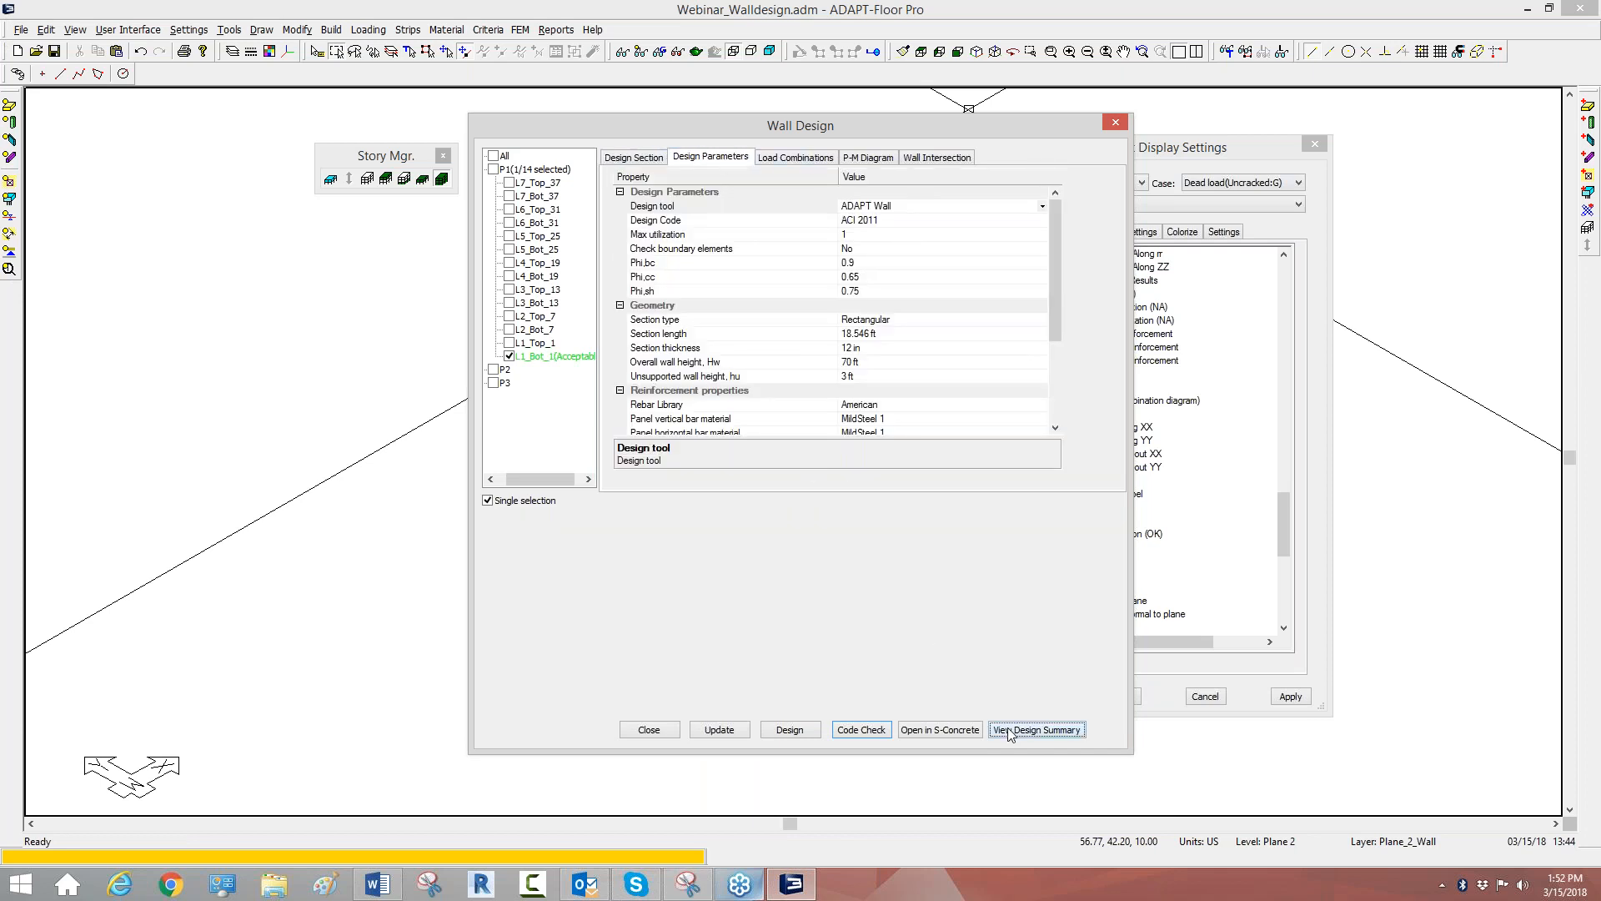
{"action": "left_click", "coordinate": [867, 157]}
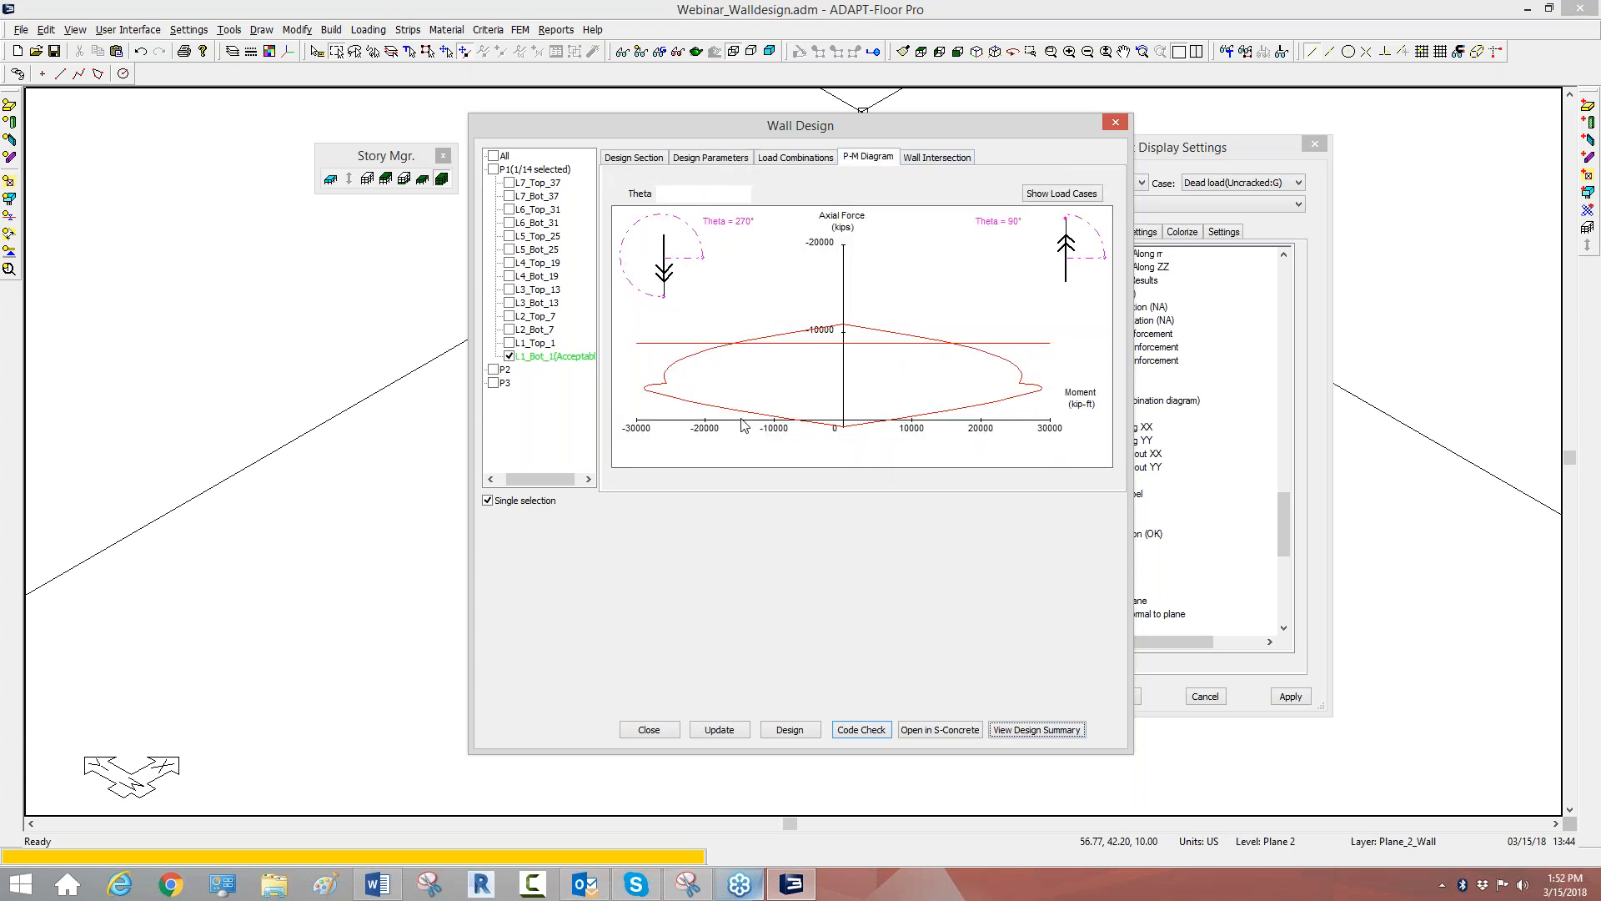
{"action": "left_click", "coordinate": [1044, 195]}
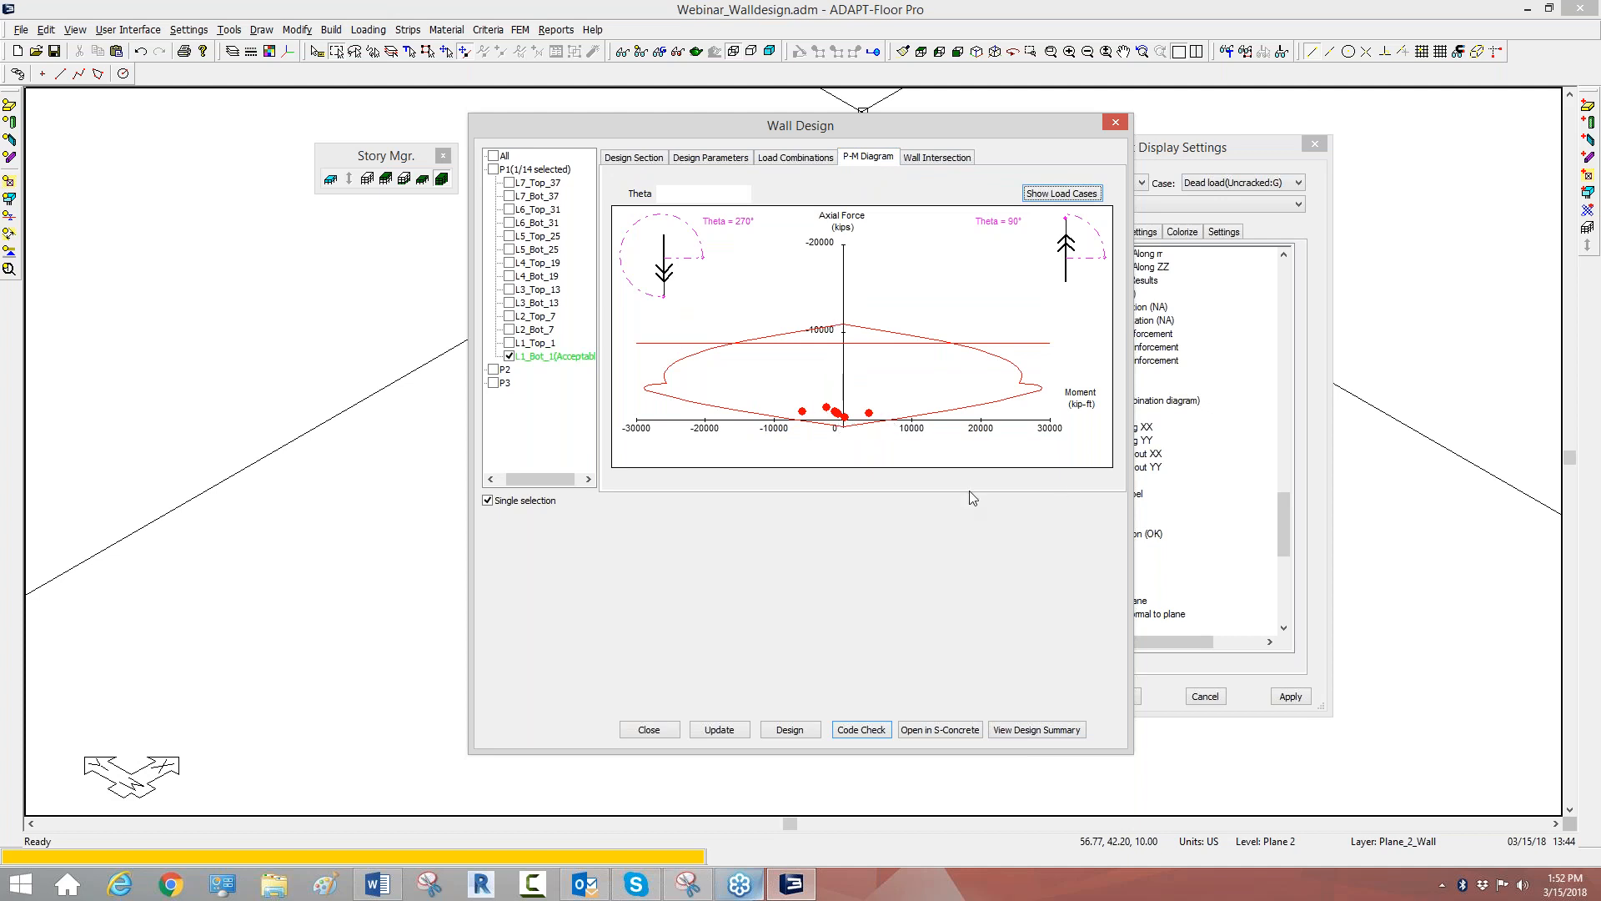
Examine the wall intersection reinforcement of L1_Bot_1, and of pier P2 section L3_Bot_17 at Zone 1 and Zone 2.
{"action": "left_click", "coordinate": [938, 158]}
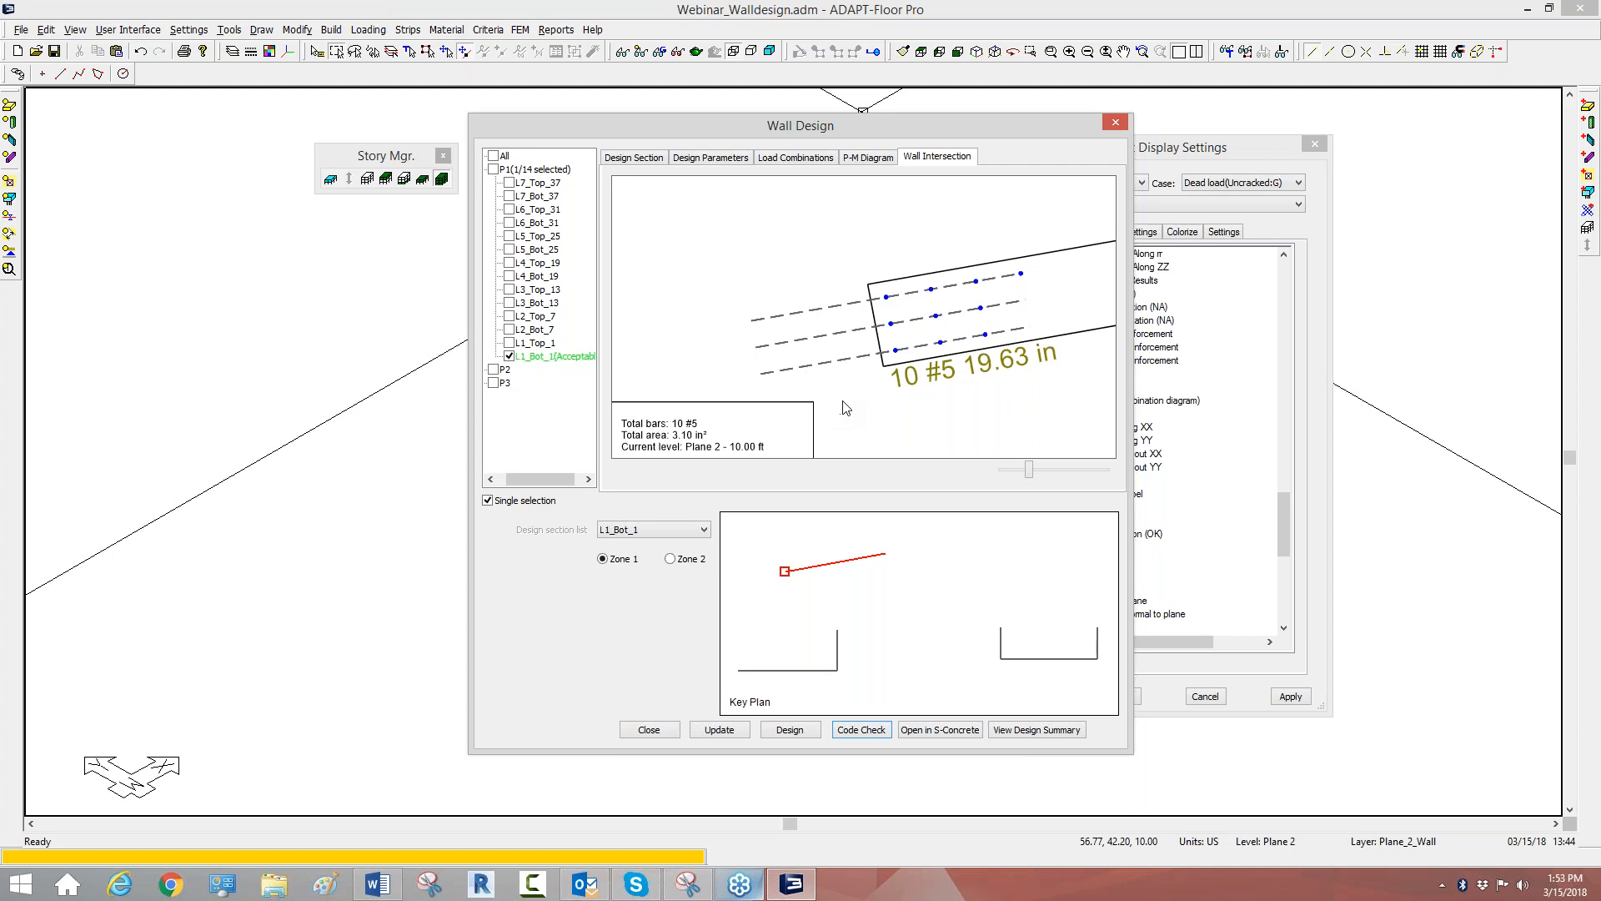
{"action": "left_click", "coordinate": [491, 369]}
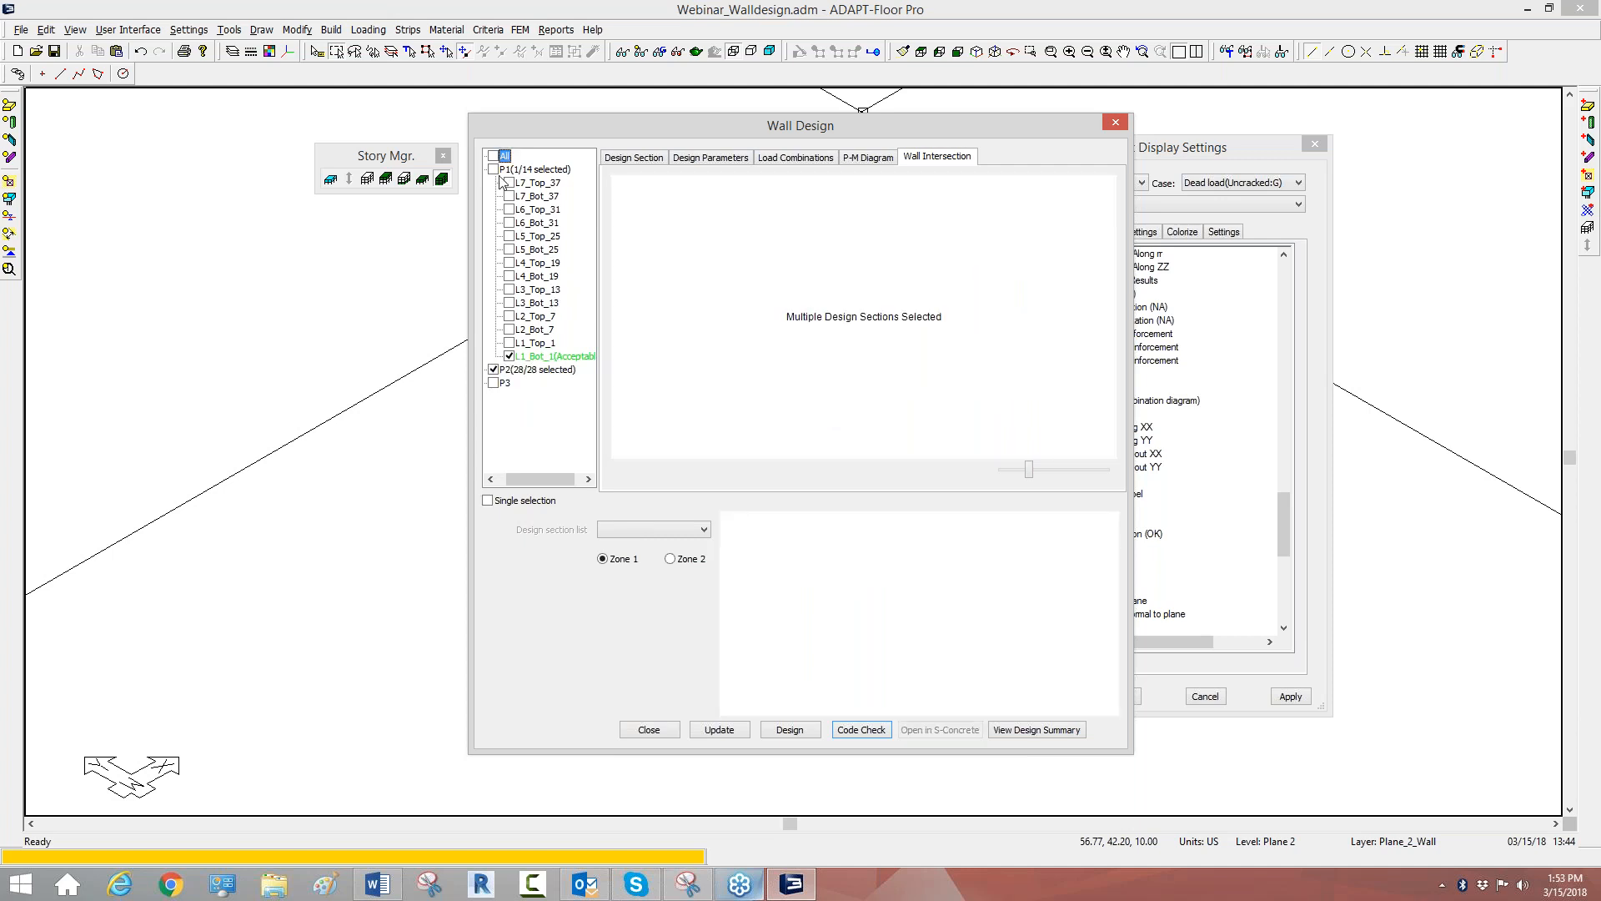
{"action": "left_click", "coordinate": [509, 356]}
{"action": "left_click", "coordinate": [494, 369]}
{"action": "left_click", "coordinate": [492, 371]}
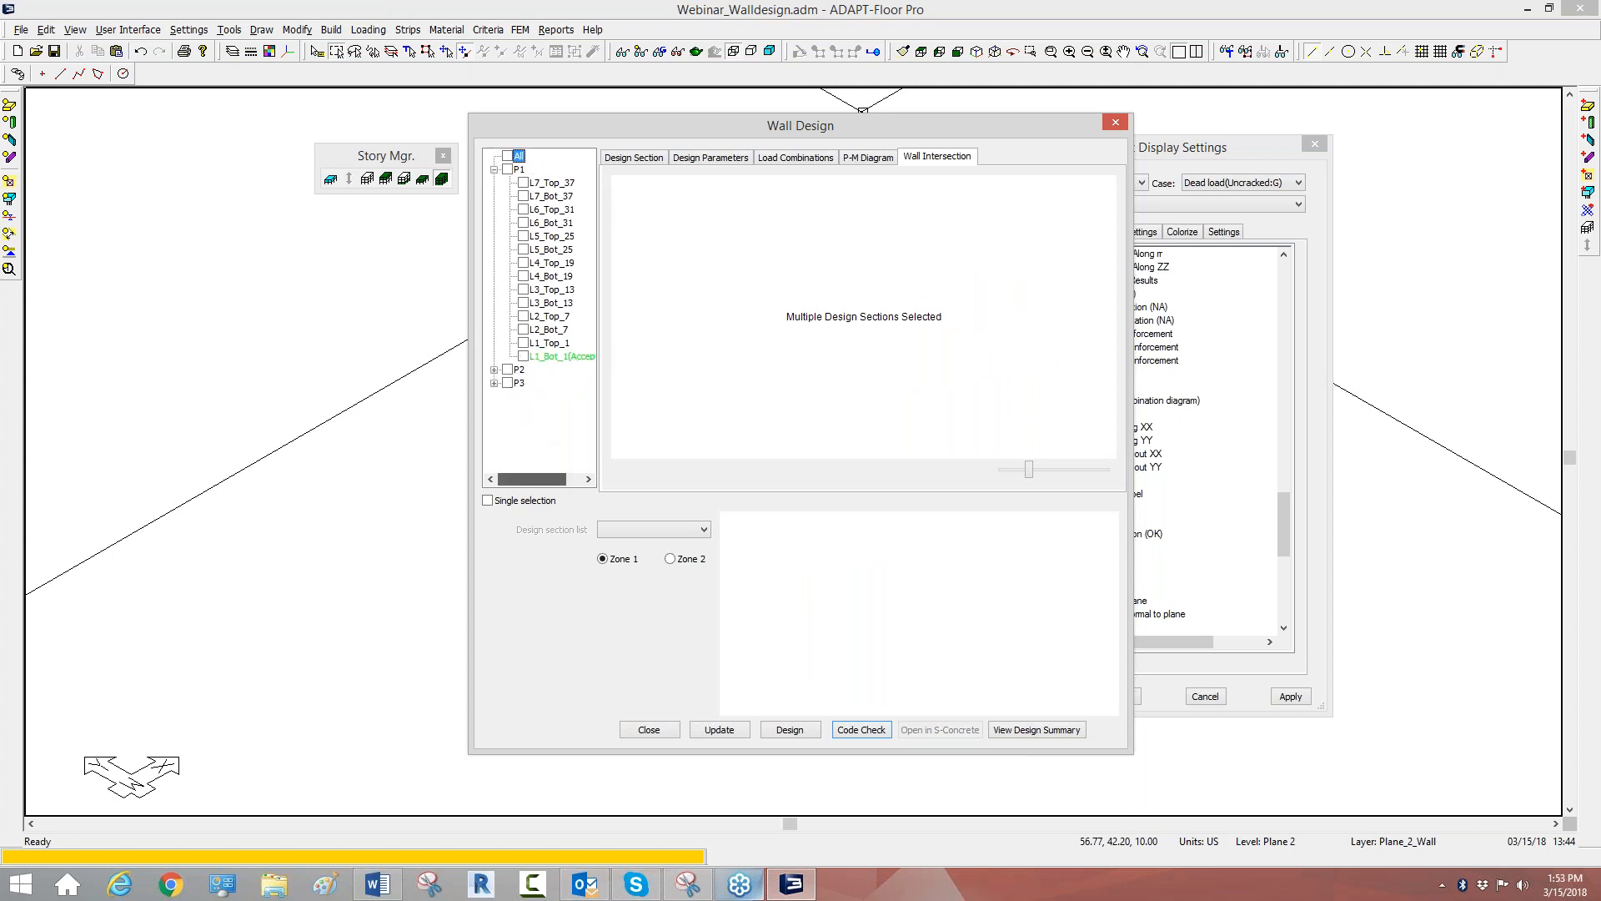
{"action": "left_click", "coordinate": [524, 423]}
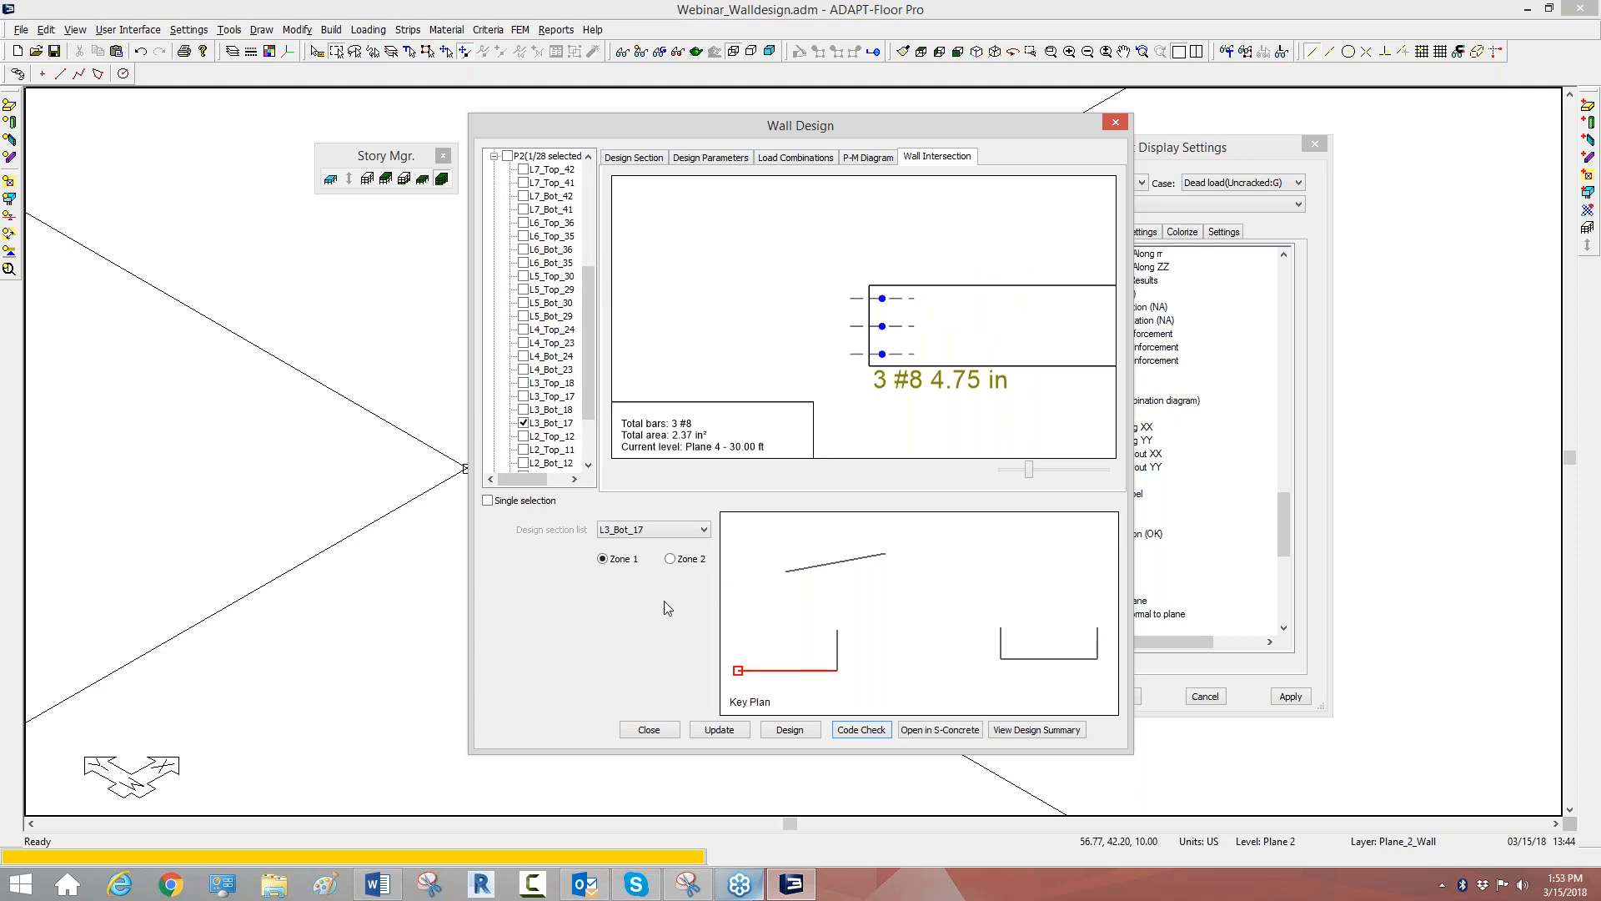
{"action": "left_click", "coordinate": [672, 559]}
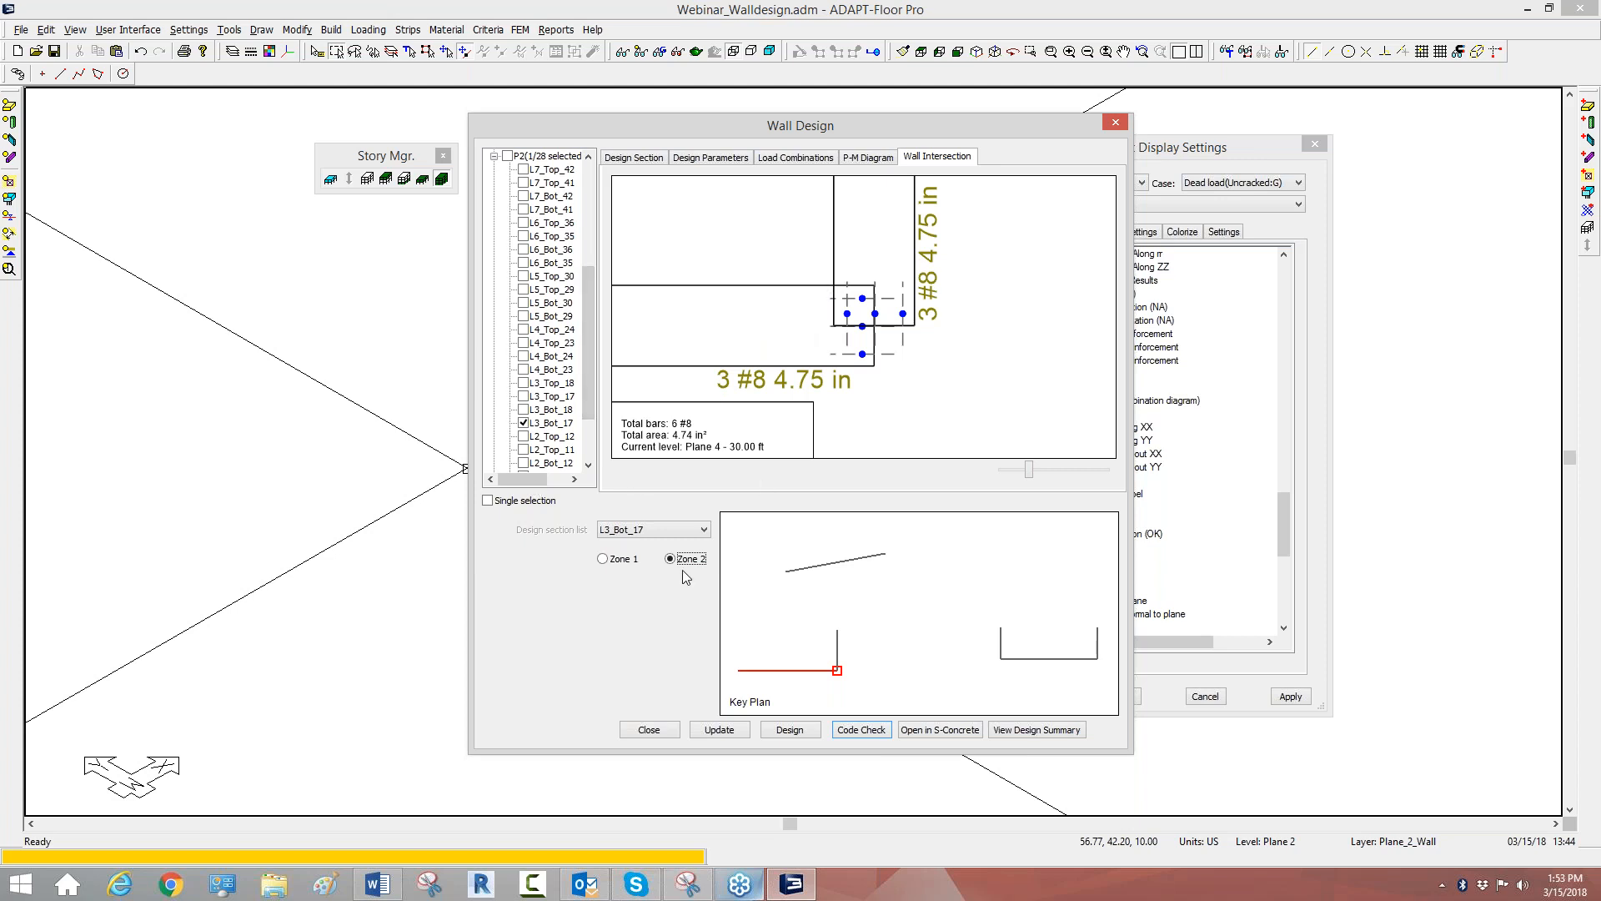
Examine the wall intersection reinforcement of section L3_Bot_14 at both Zone 1 and Zone 2.
{"action": "left_click", "coordinate": [698, 531]}
{"action": "left_click", "coordinate": [649, 556]}
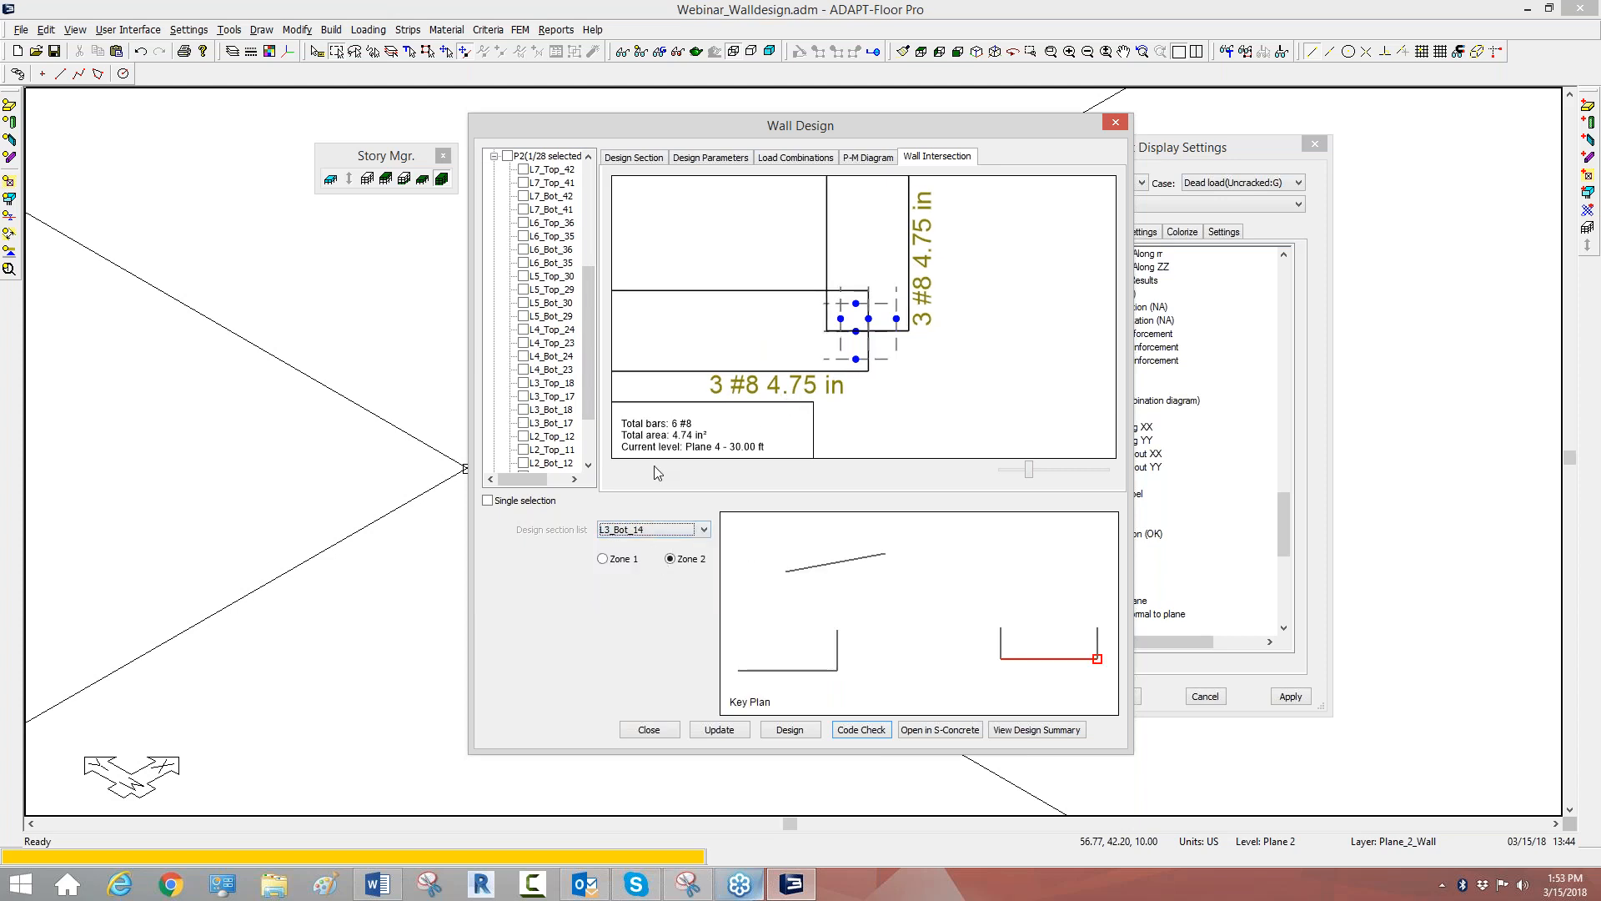
{"action": "left_click", "coordinate": [618, 561]}
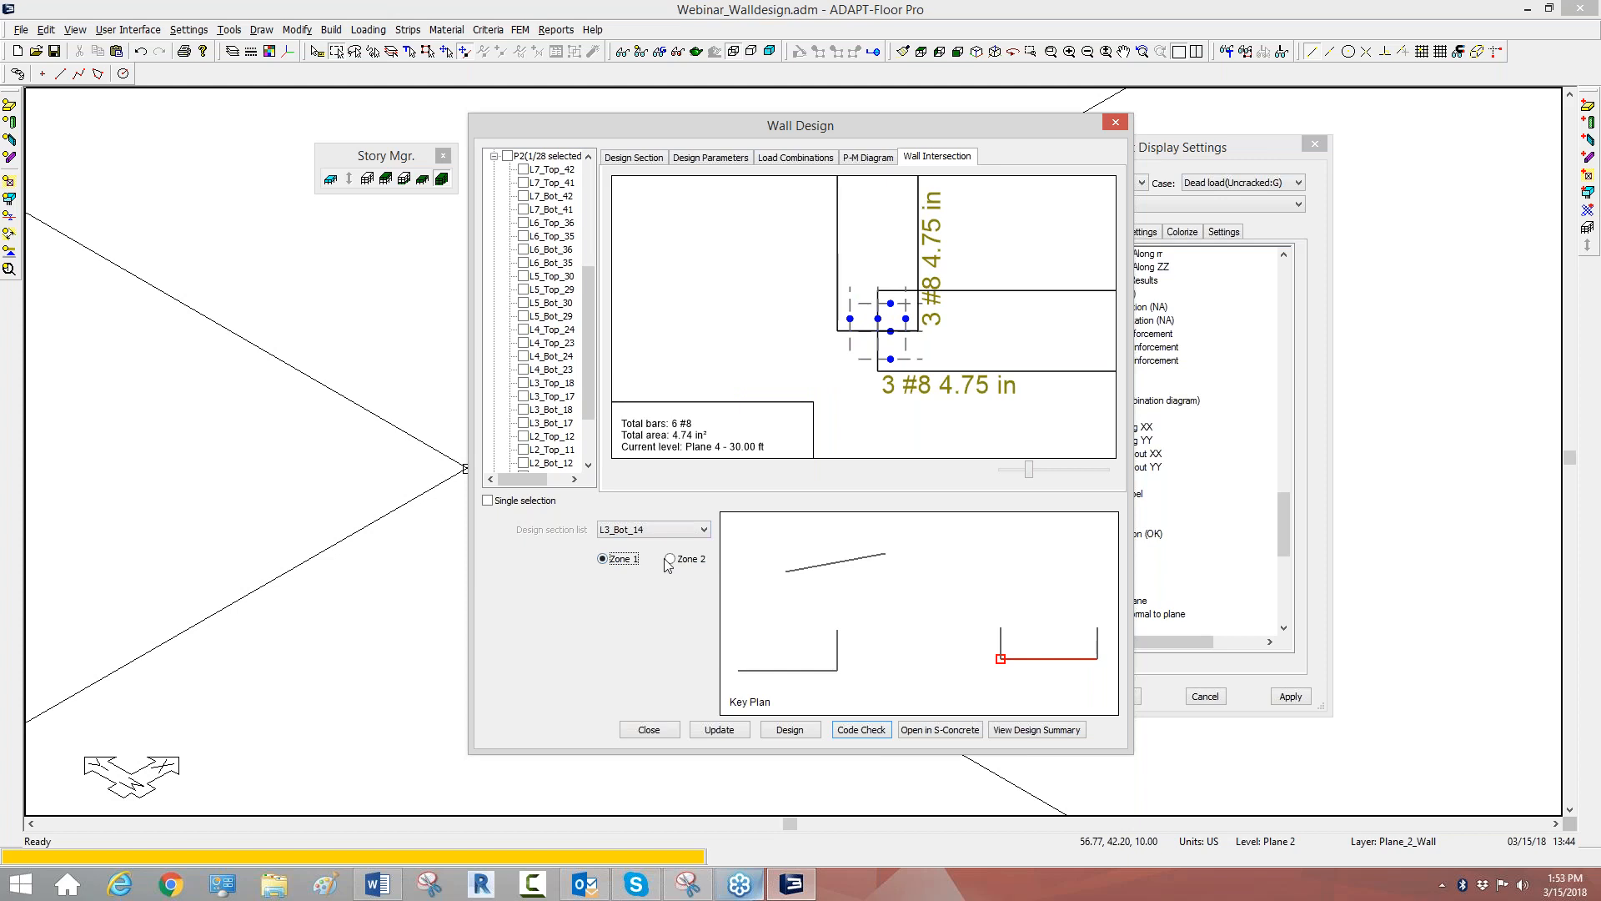
{"action": "left_click", "coordinate": [672, 560]}
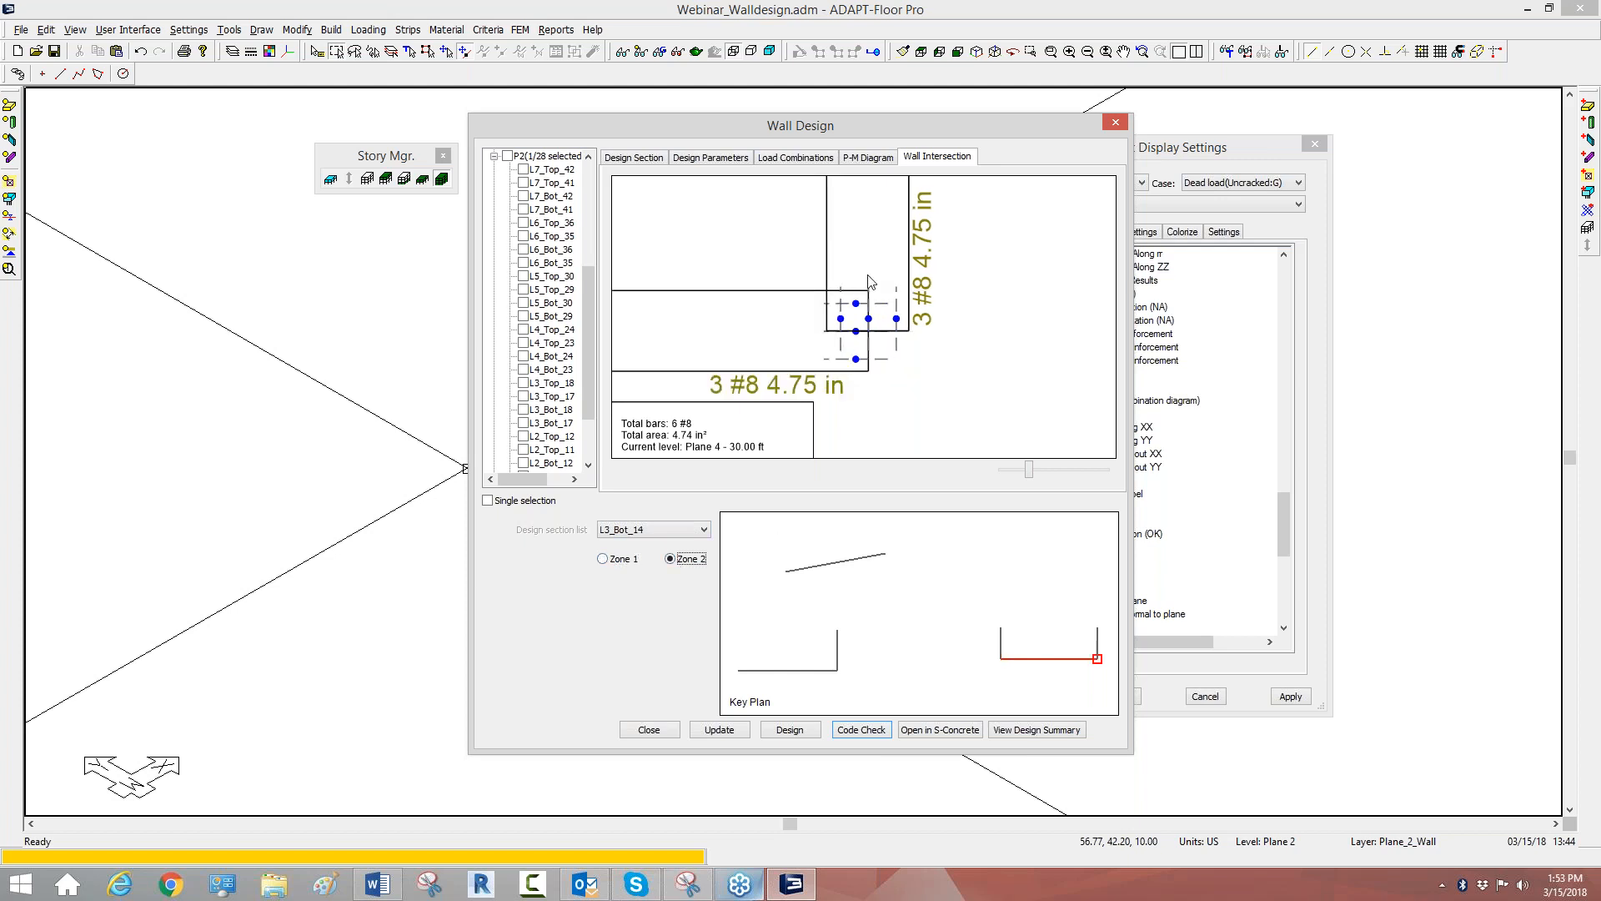
{"action": "left_click_drag", "start_coordinate": [588, 350], "coordinate": [588, 242]}
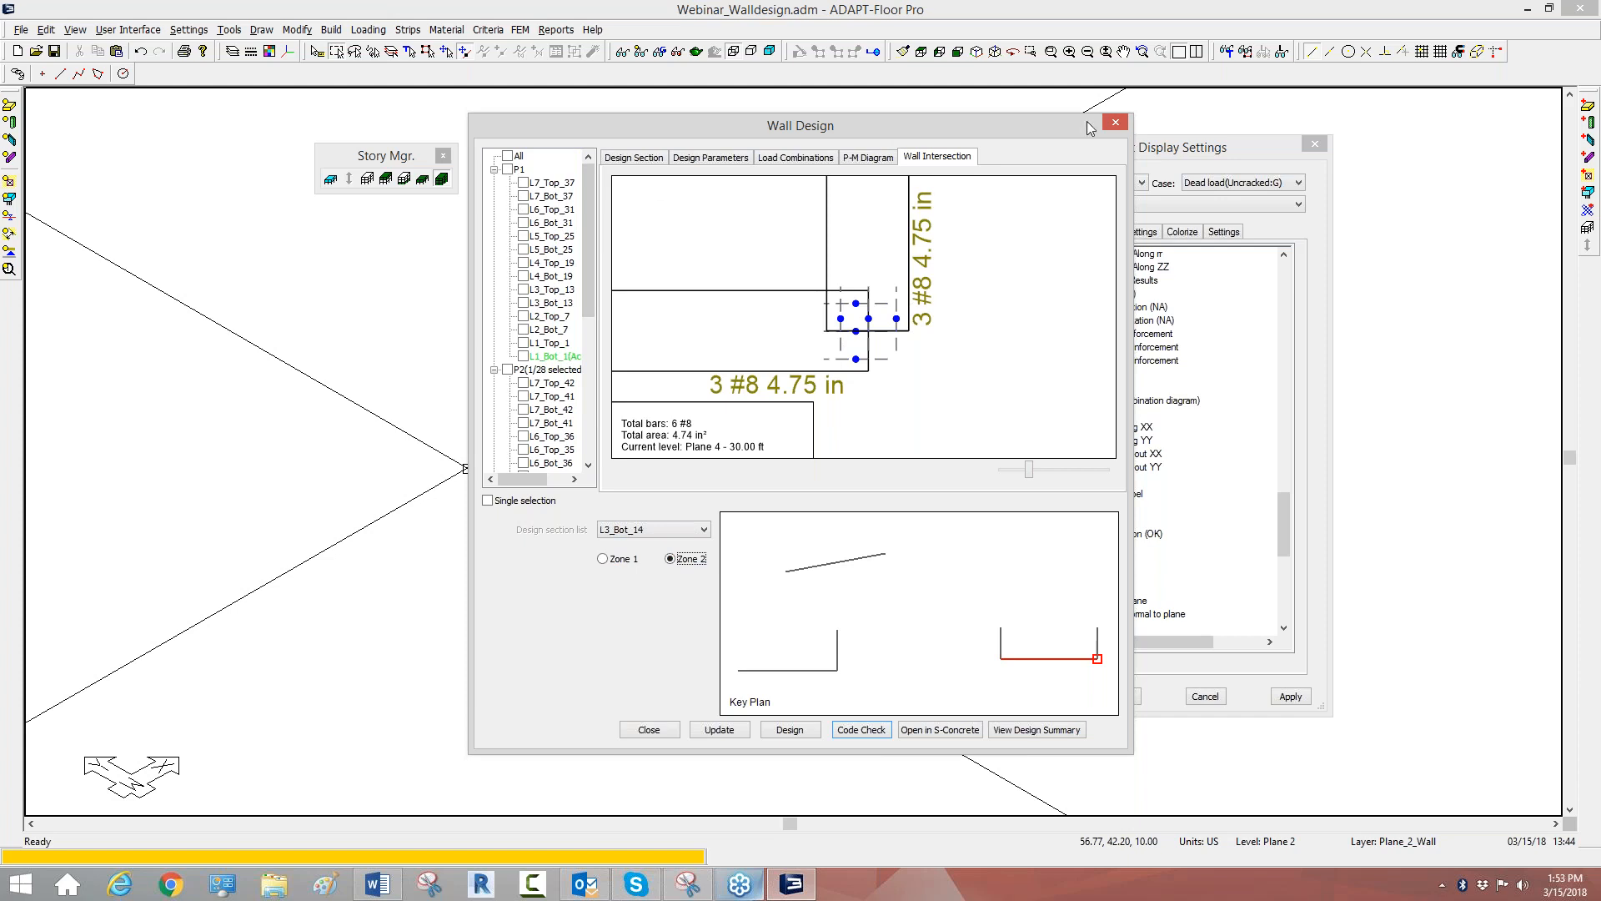
Close the Wall Design dialog and display the Status design section results on the 3D wall model.
{"action": "left_click", "coordinate": [1116, 123]}
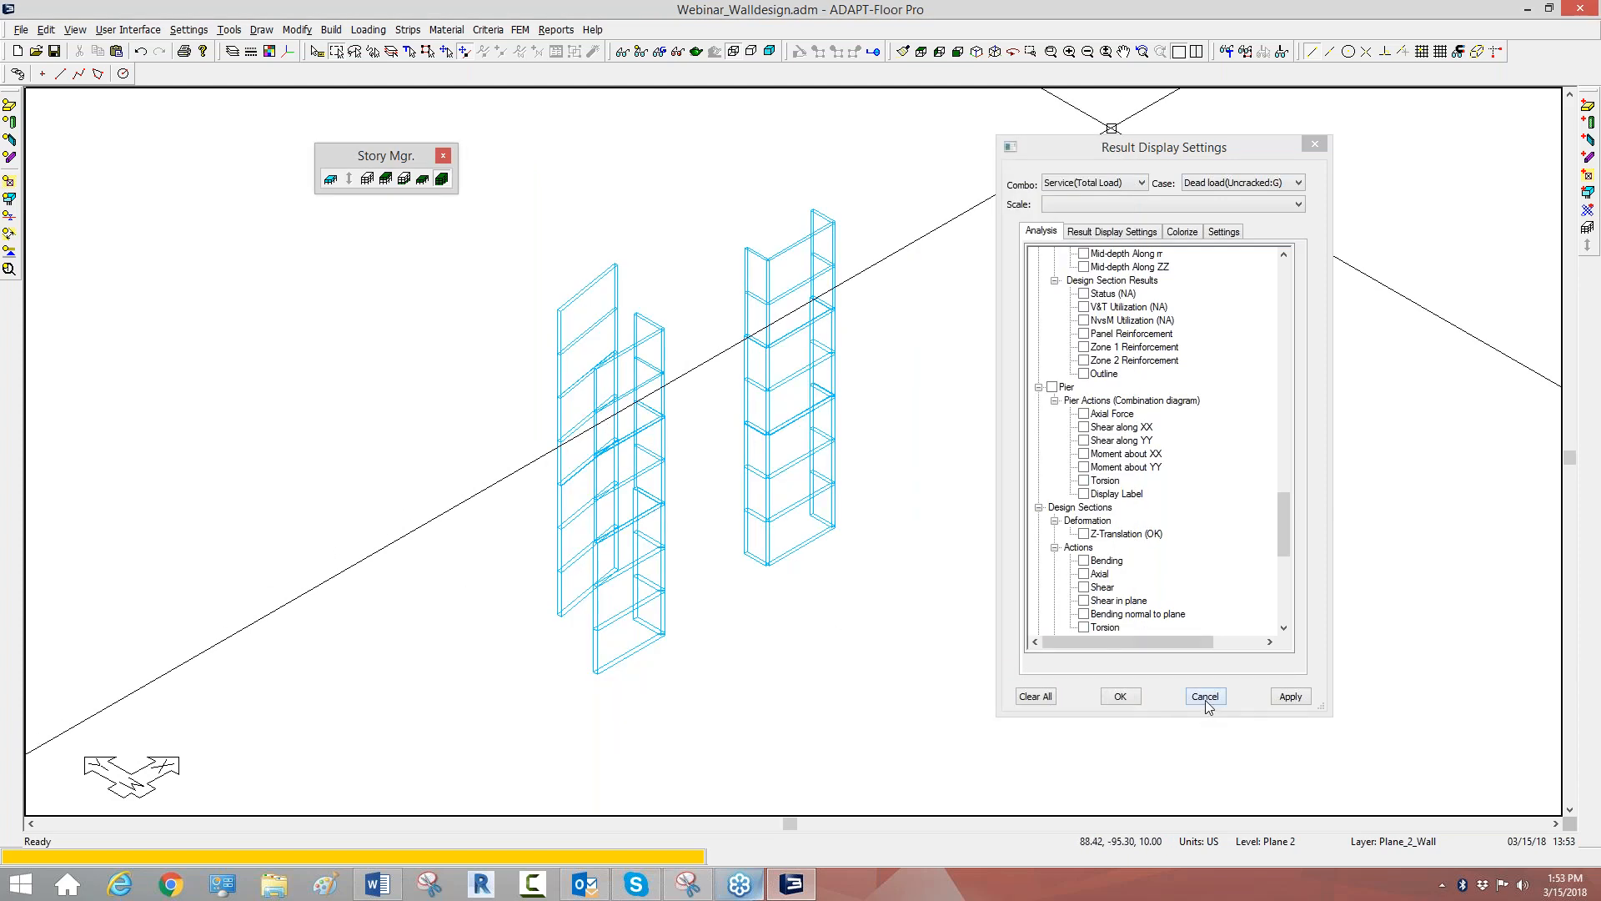
{"action": "left_click", "coordinate": [1204, 697]}
{"action": "mouse_move", "coordinate": [819, 352]}
{"action": "middle_mouse_down"}
{"action": "mouse_move", "coordinate": [750, 358]}
{"action": "mouse_move", "coordinate": [795, 340]}
{"action": "middle_mouse_up"}
{"action": "left_click", "coordinate": [677, 55]}
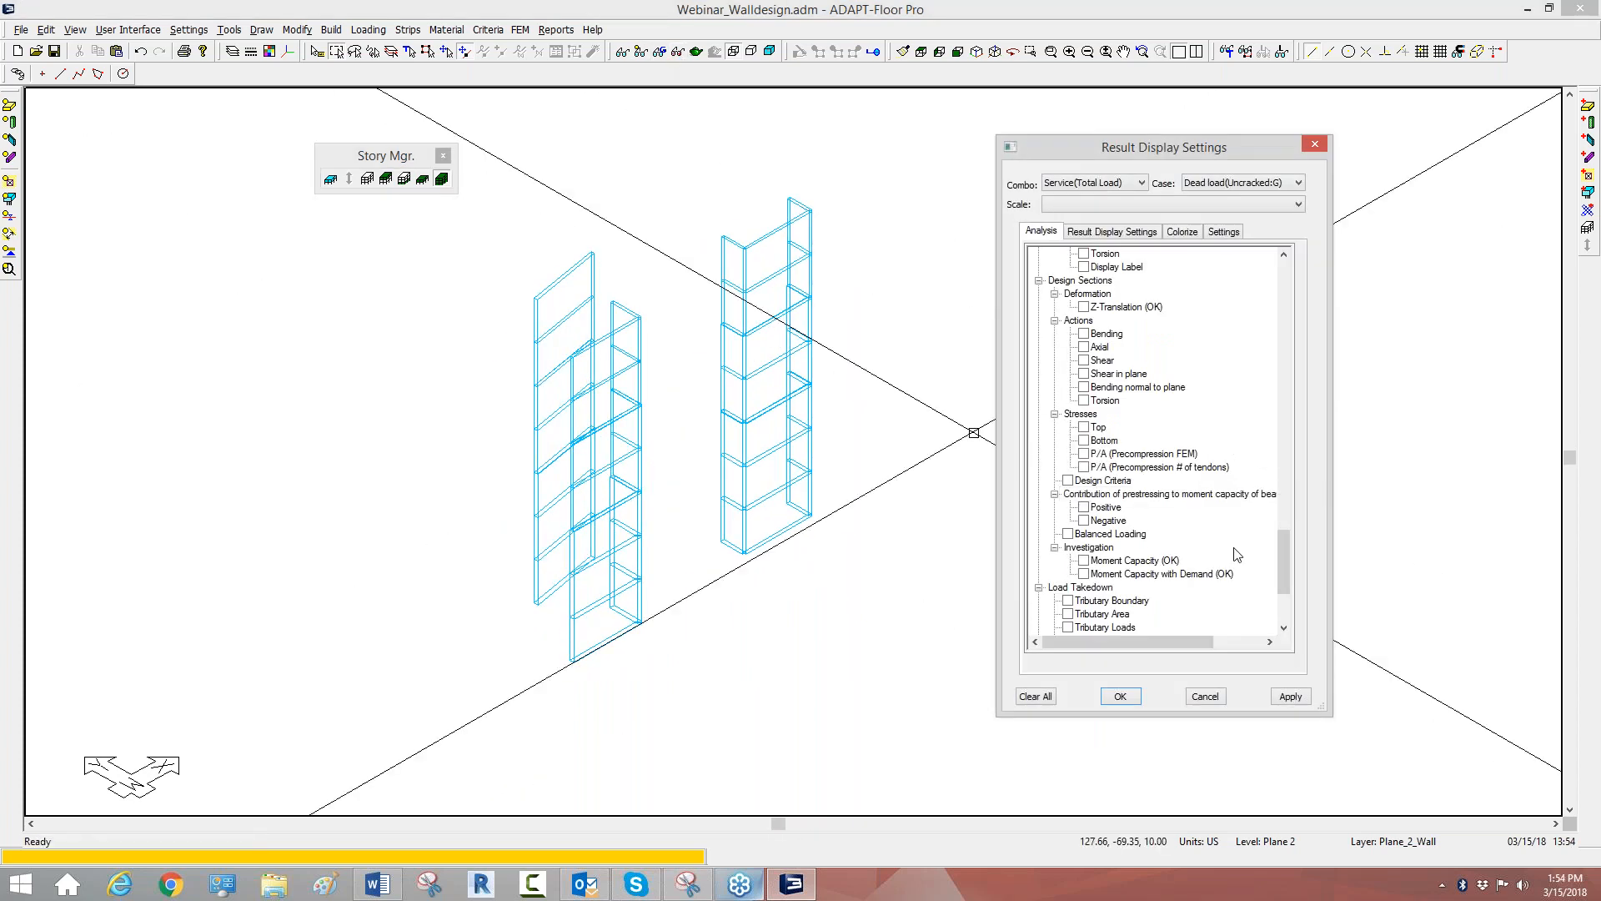
{"action": "left_click_drag", "start_coordinate": [1288, 552], "coordinate": [1278, 492]}
{"action": "left_click", "coordinate": [1083, 427]}
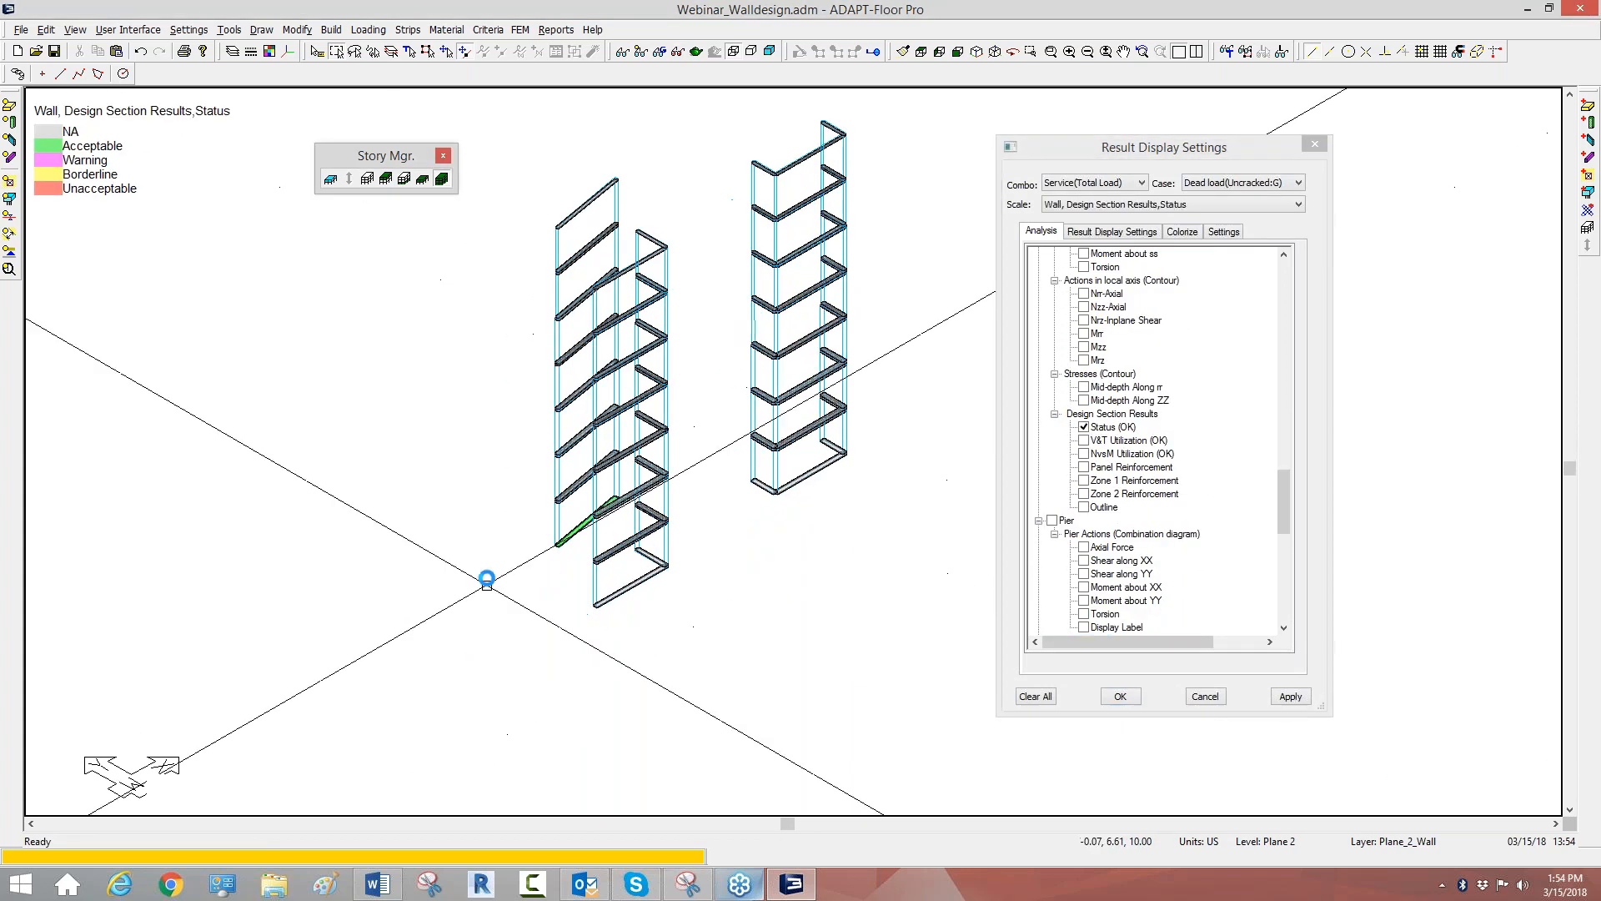
{"action": "scroll", "coordinate": [487, 579], "scroll_direction": "up", "scroll_amount": 5}
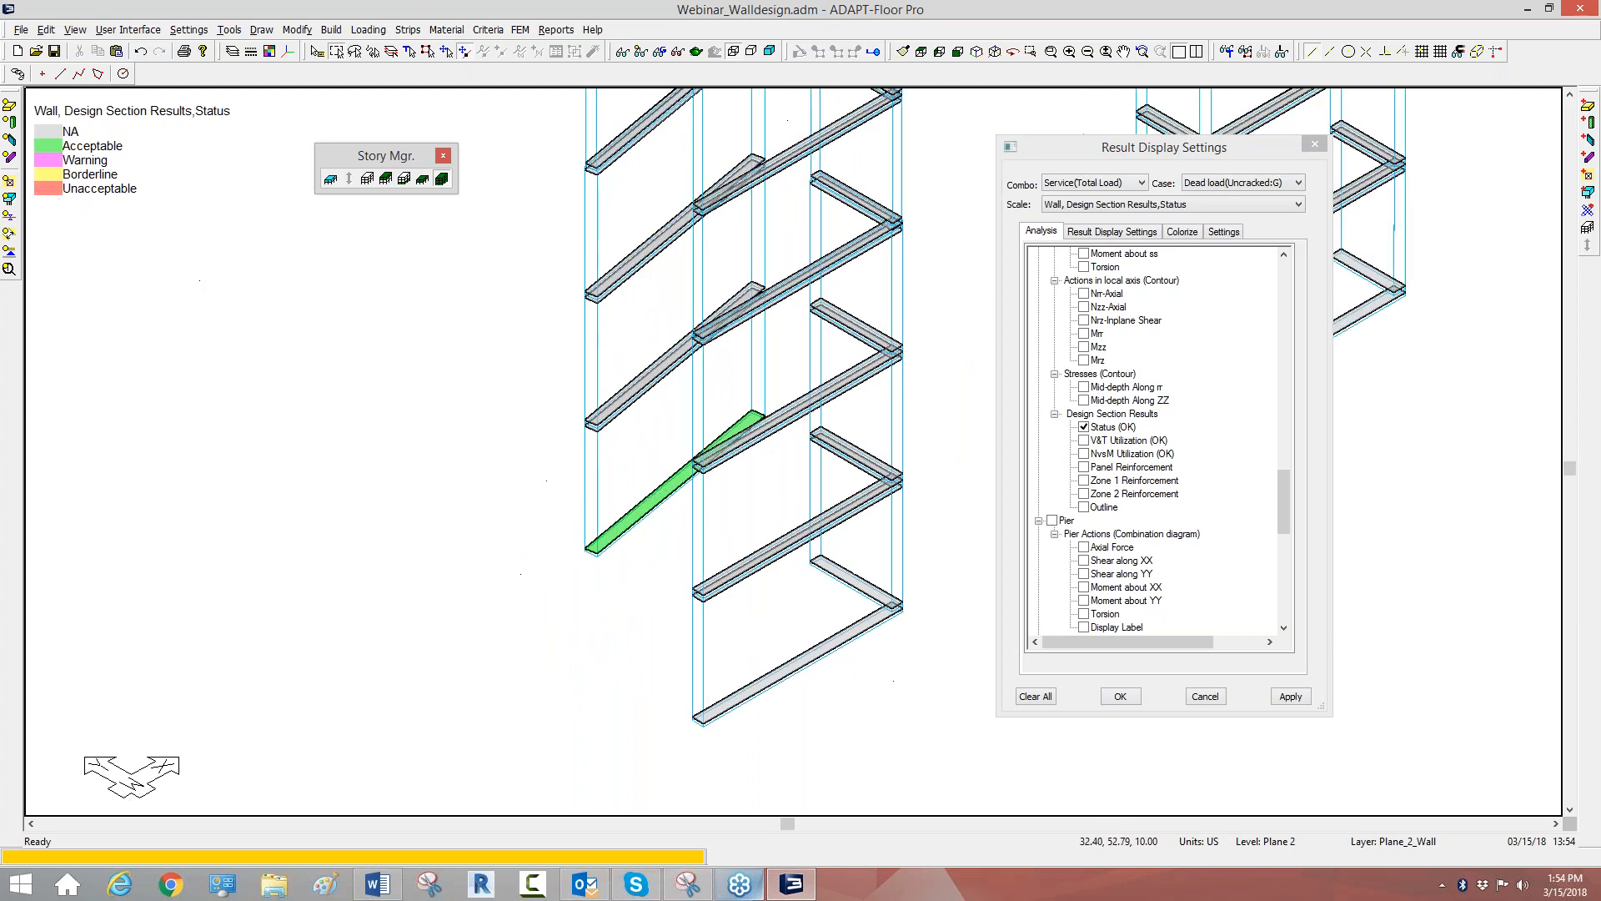
{"action": "scroll", "coordinate": [647, 539], "scroll_direction": "up", "scroll_amount": 1}
{"action": "middle_click_drag", "start_coordinate": [639, 559], "coordinate": [613, 609]}
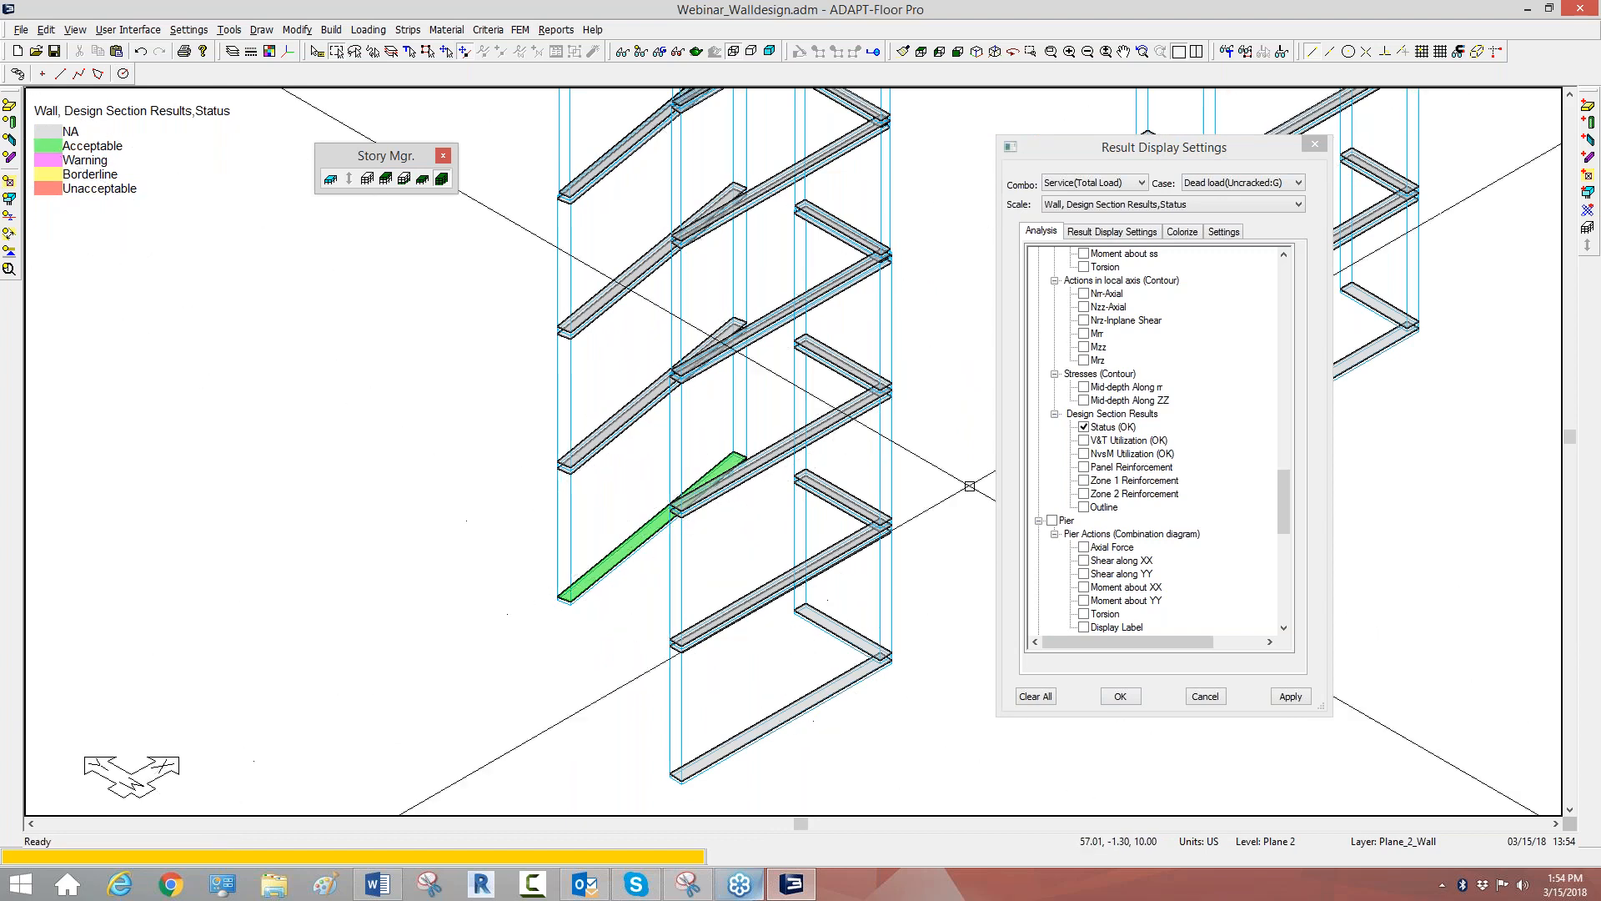
Display the V&T utilization, followed by the NvsM utilization combined with the panel reinforcement labels on all wall sections.
{"action": "left_click", "coordinate": [1084, 441]}
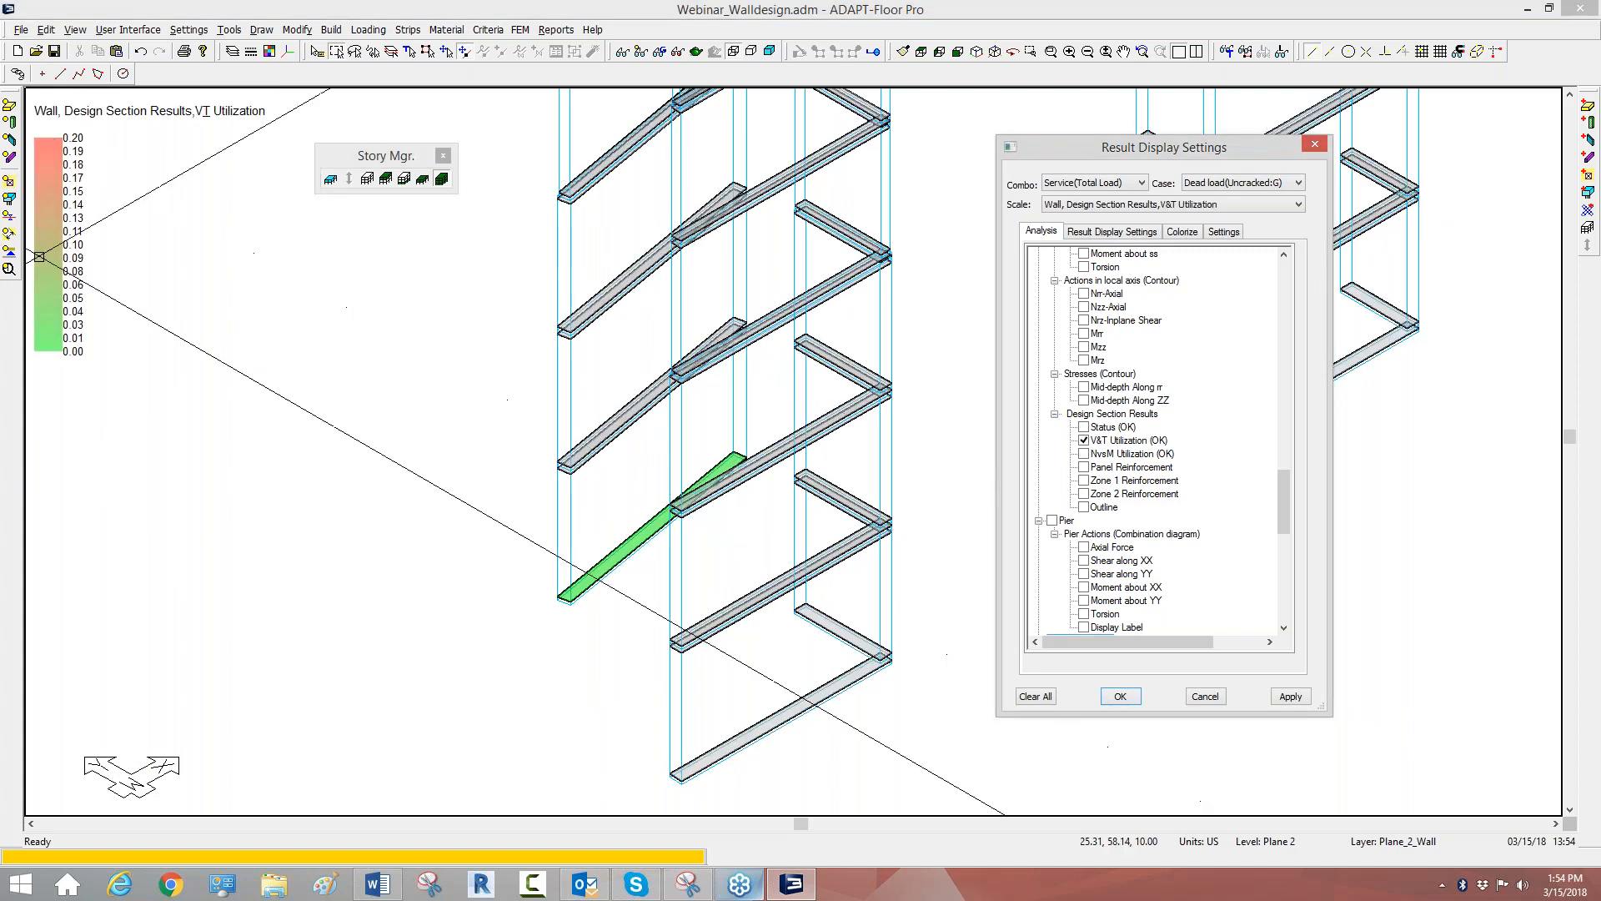
{"action": "left_click", "coordinate": [1084, 454]}
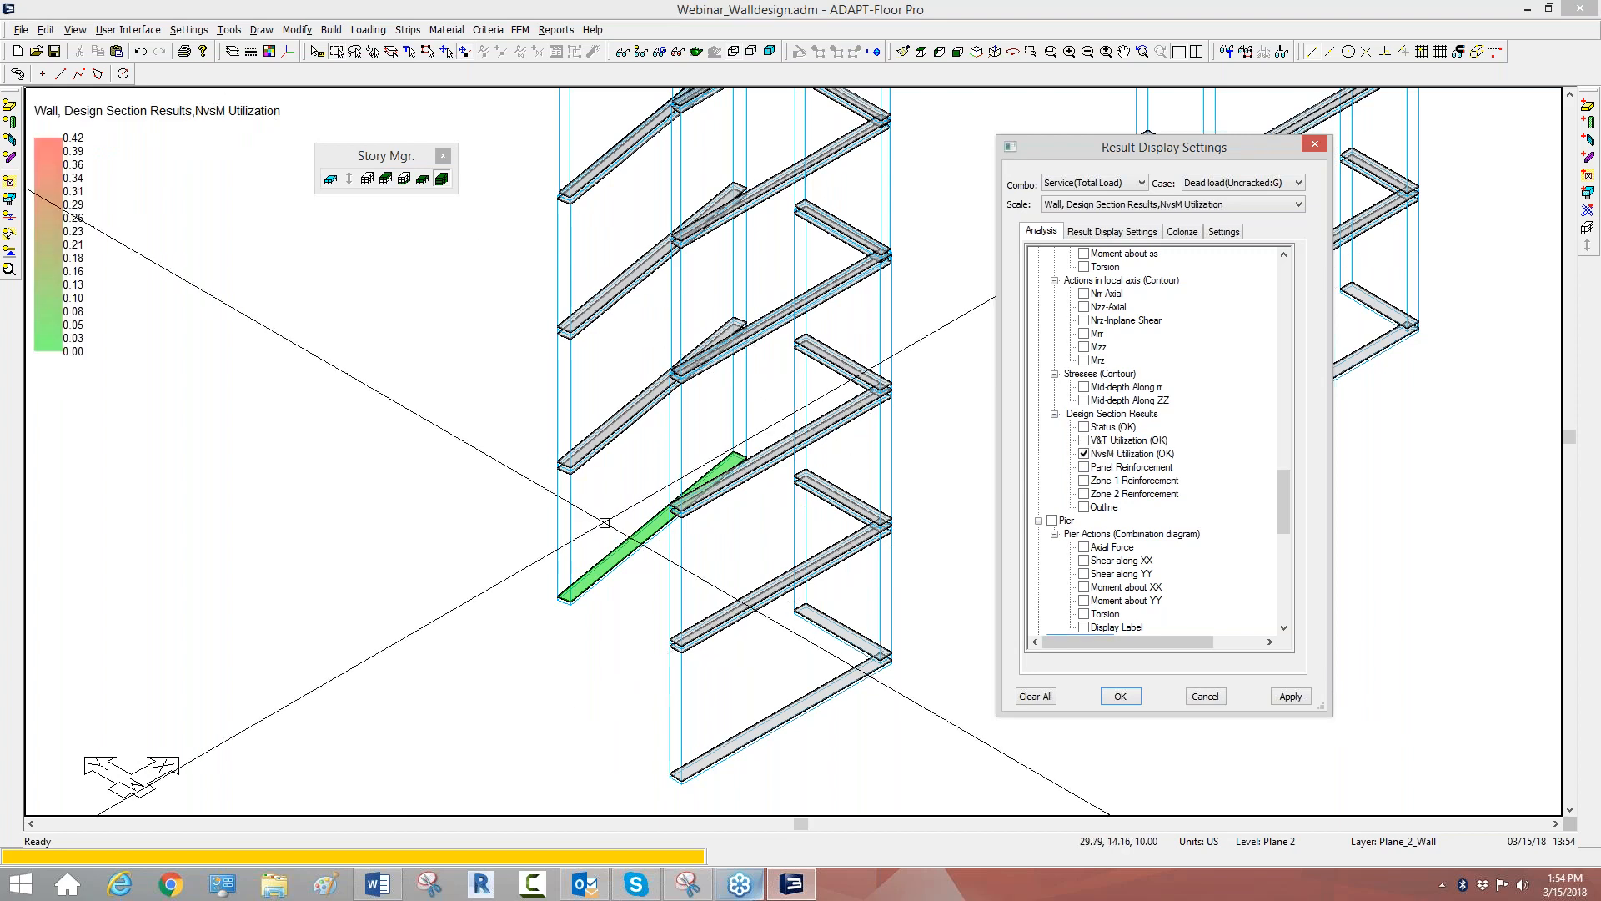
{"action": "left_click", "coordinate": [1084, 467]}
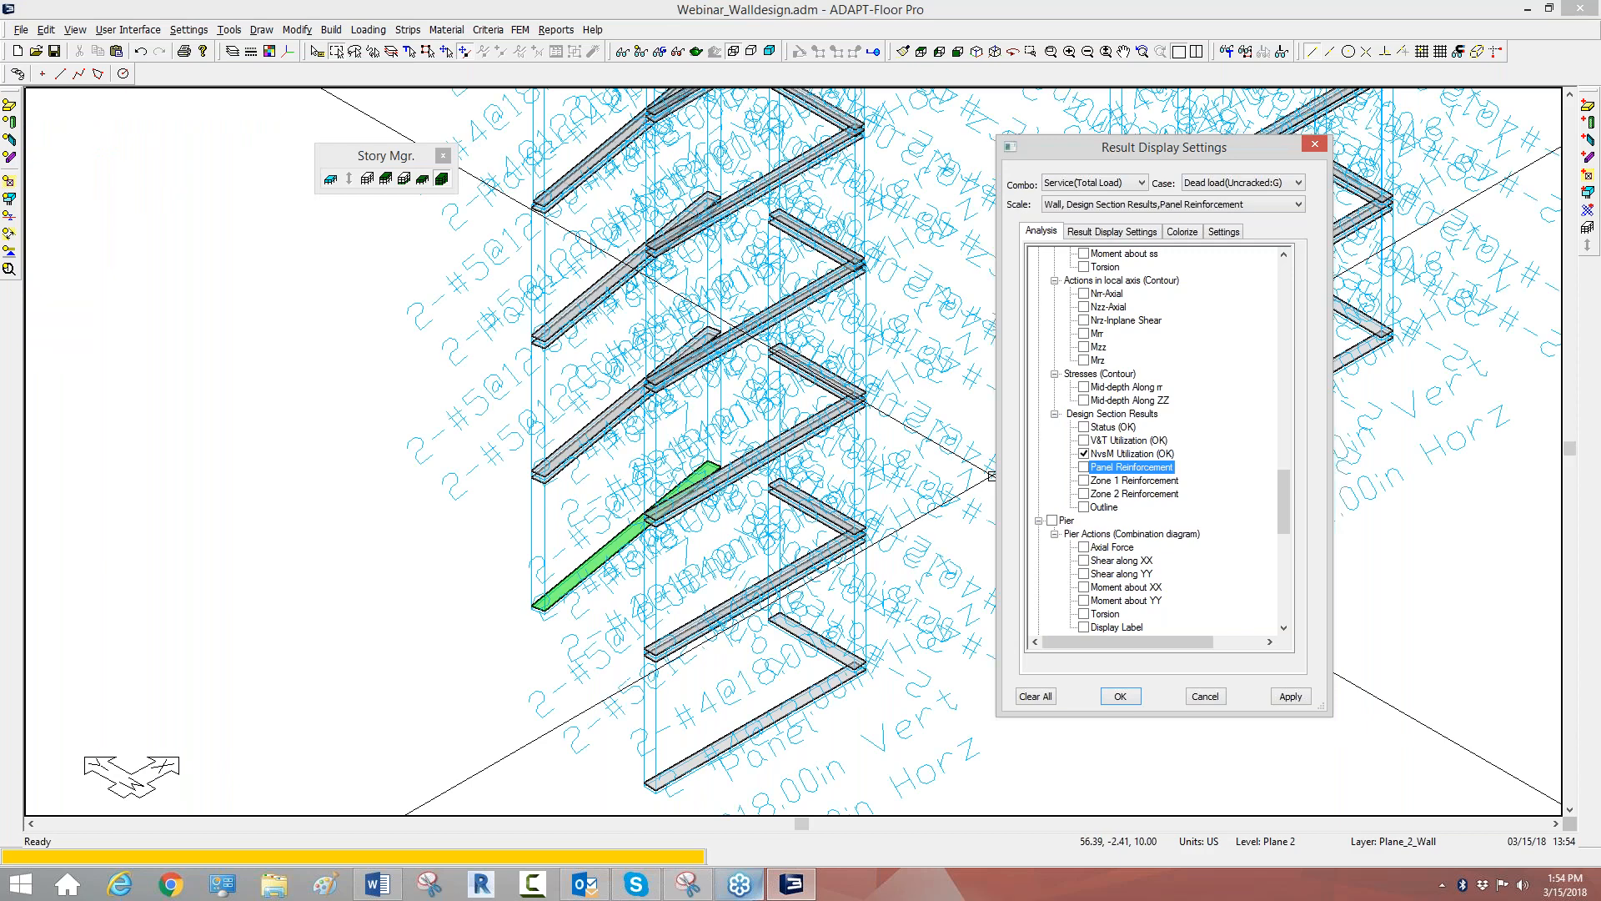
{"action": "middle_click_drag", "start_coordinate": [867, 526], "coordinate": [697, 574]}
{"action": "scroll", "coordinate": [794, 568], "scroll_direction": "down", "scroll_amount": 3}
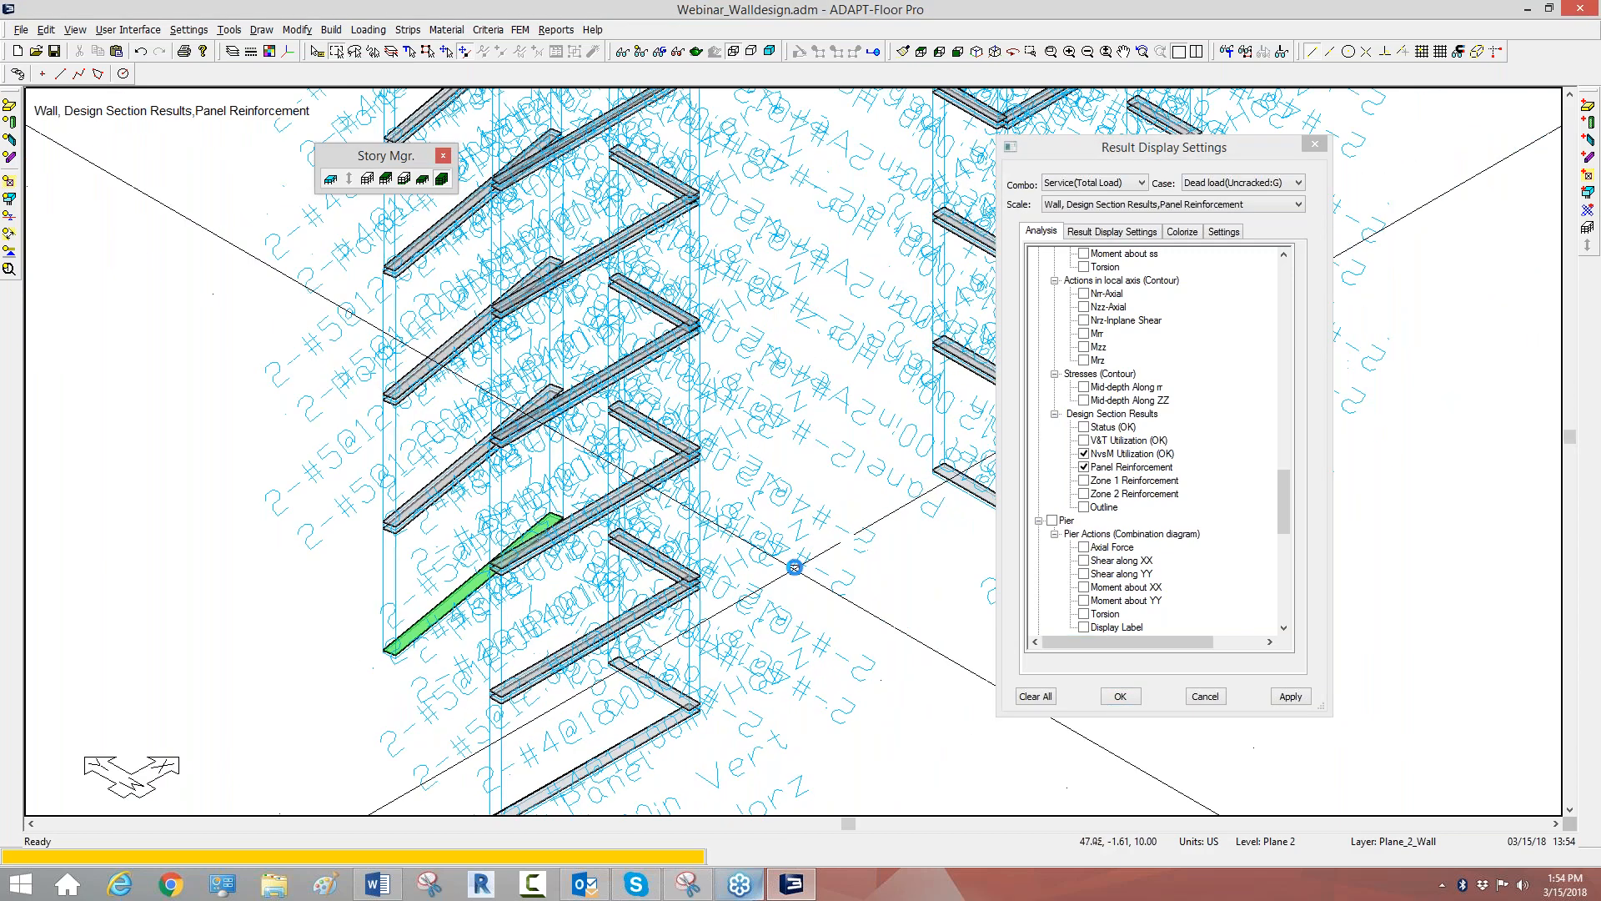
{"action": "scroll", "coordinate": [795, 571], "scroll_direction": "down", "scroll_amount": 1}
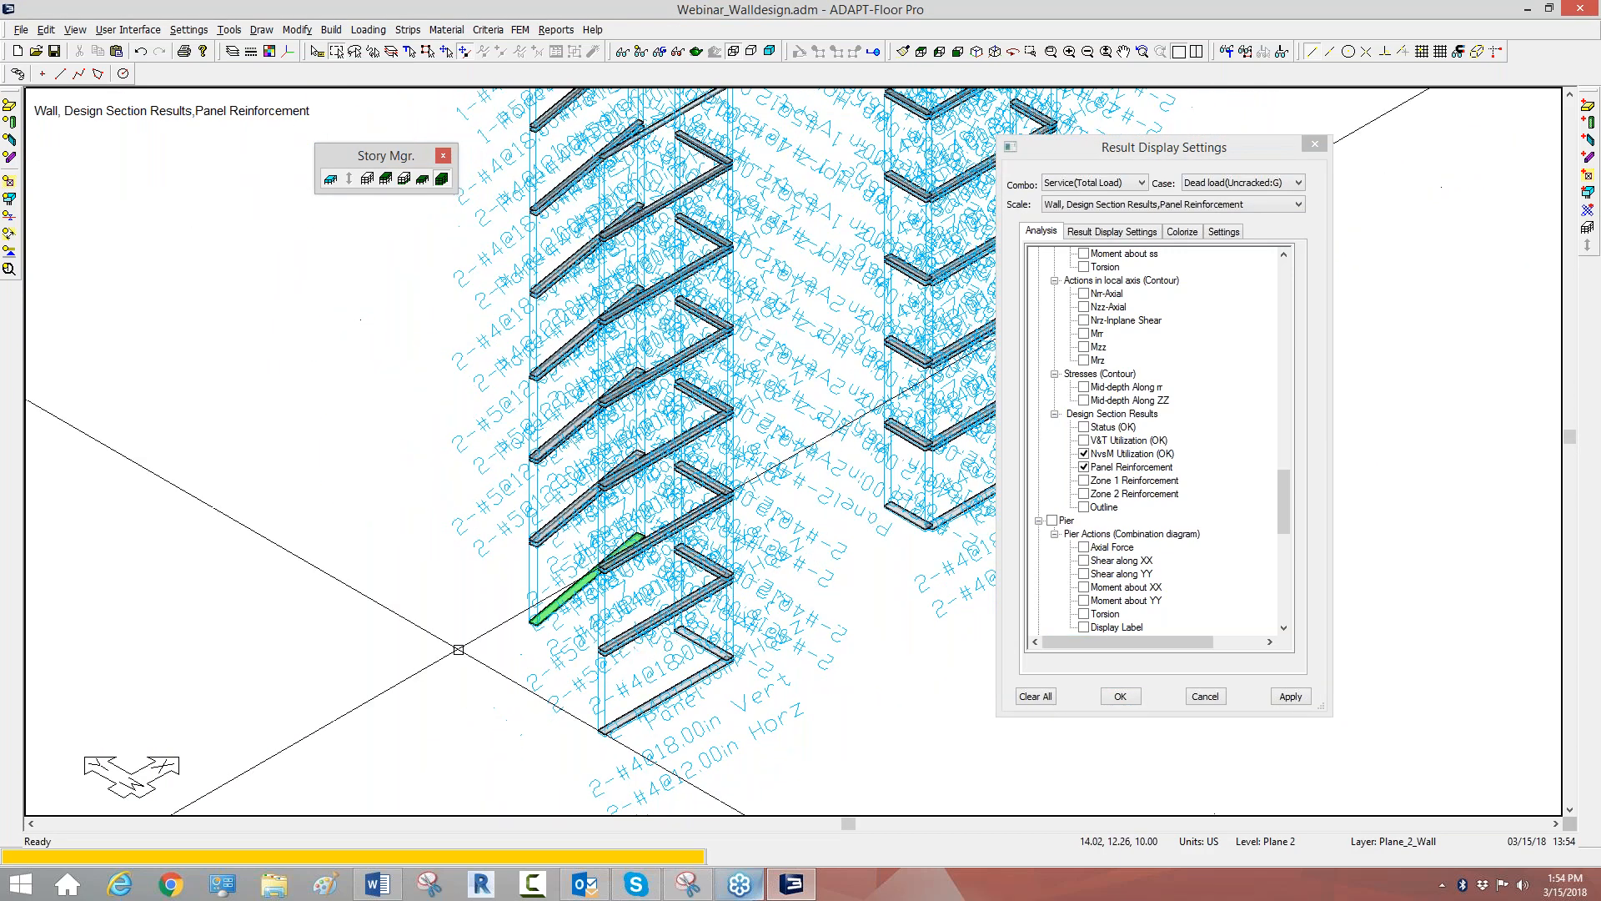
{"action": "scroll", "coordinate": [458, 649], "scroll_direction": "up", "scroll_amount": 4}
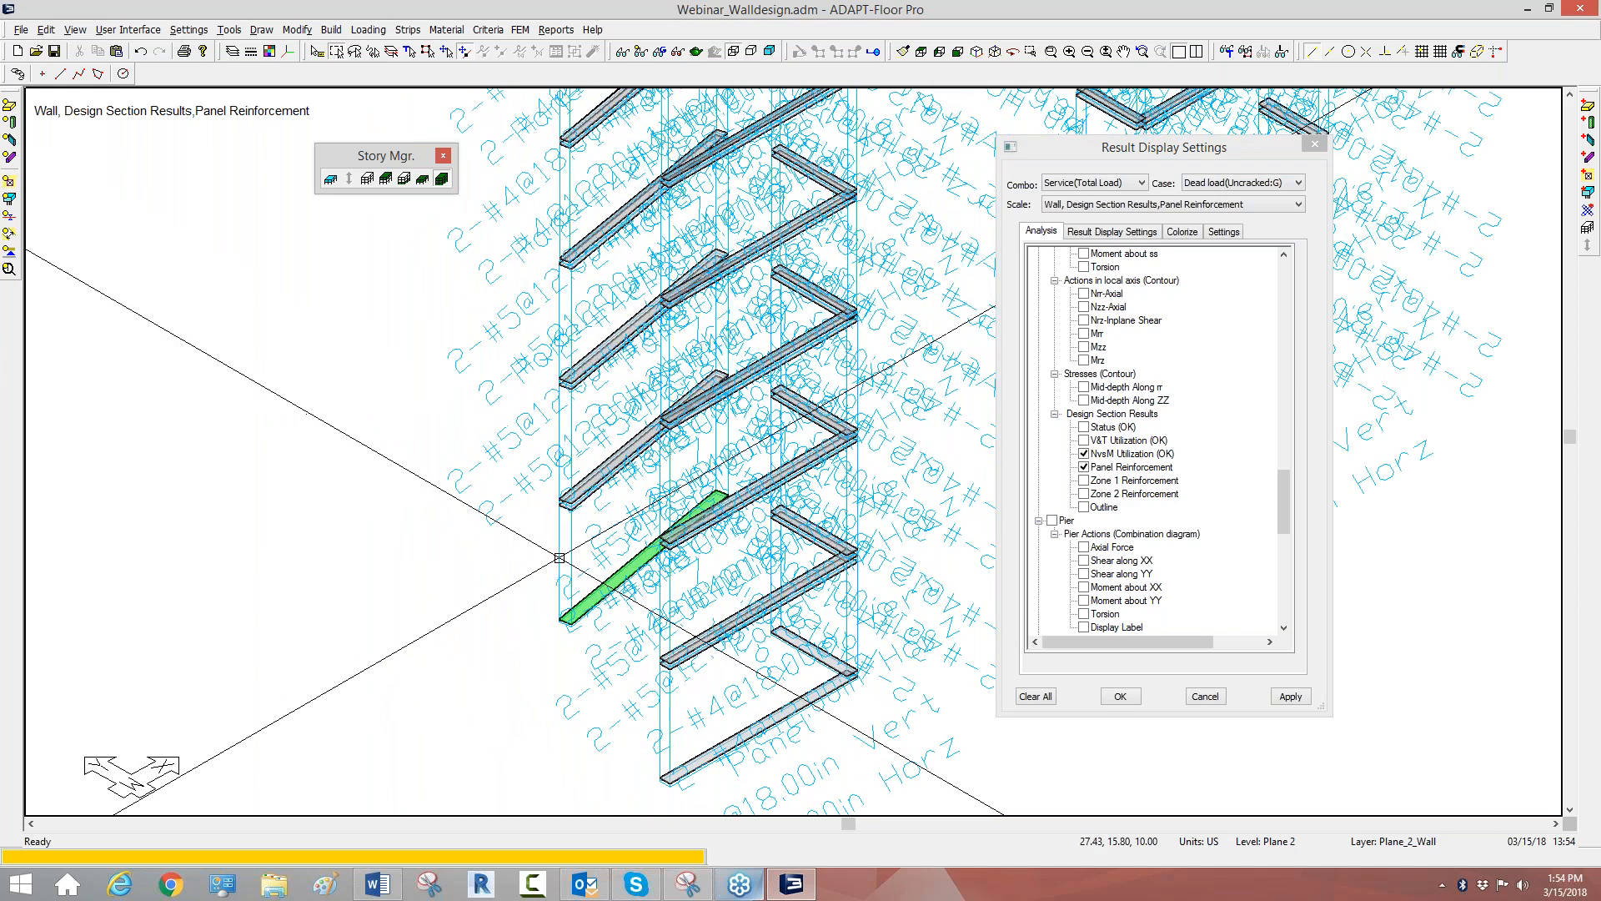
Set the font height of the diagram results to 6.00 in and apply it to the model.
{"action": "left_click", "coordinate": [1224, 231]}
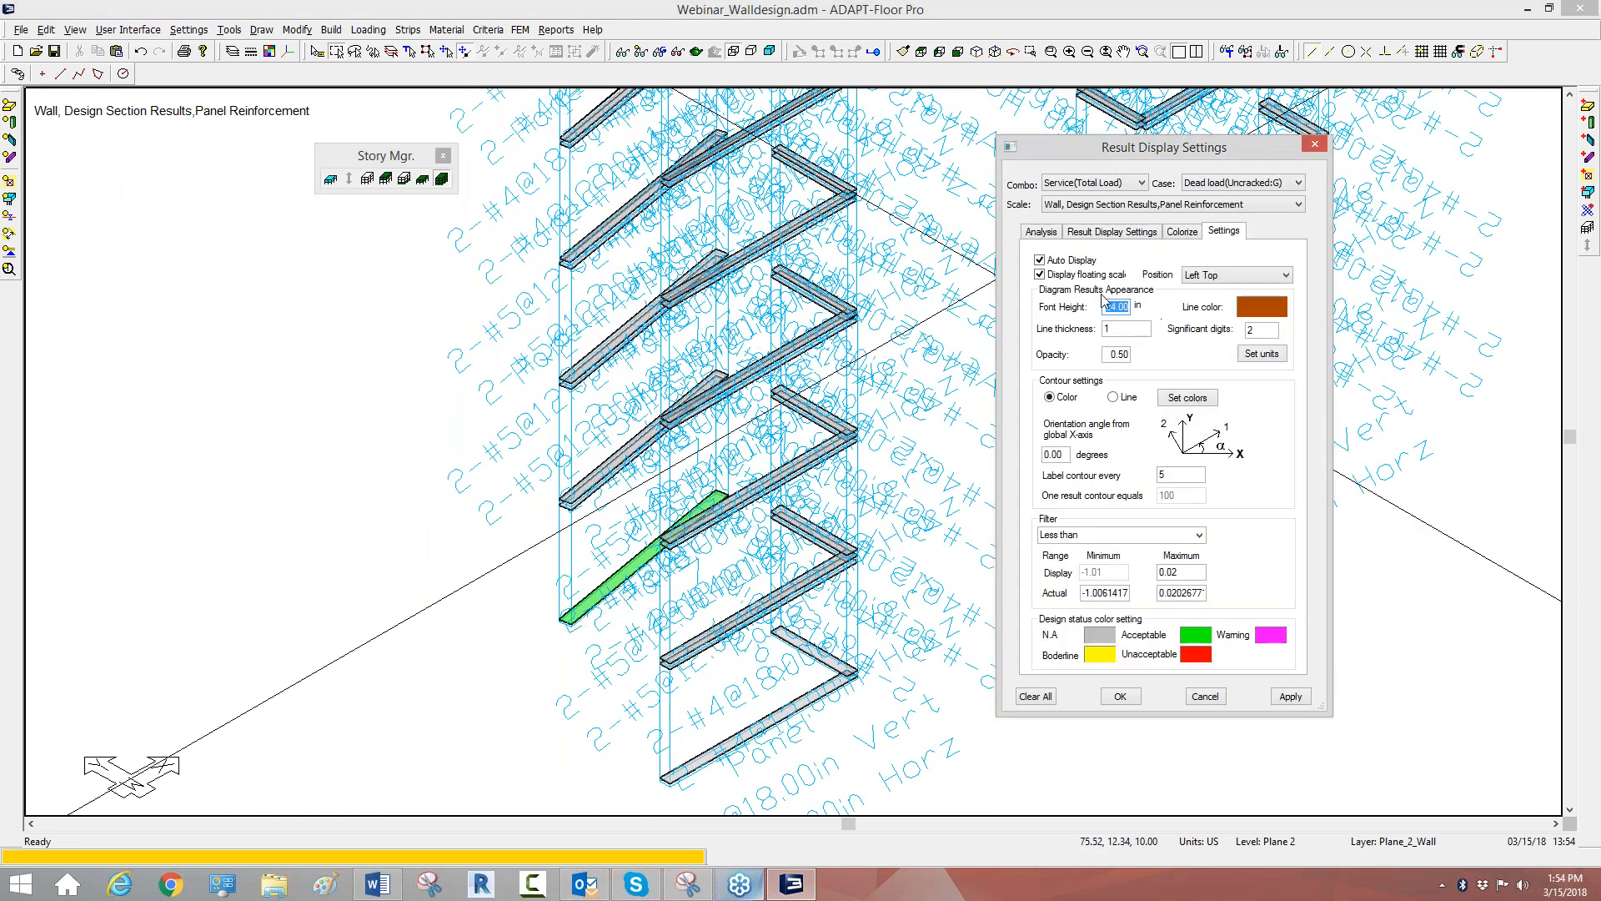
{"action": "type", "text": "6.00"}
{"action": "left_click", "coordinate": [1290, 696]}
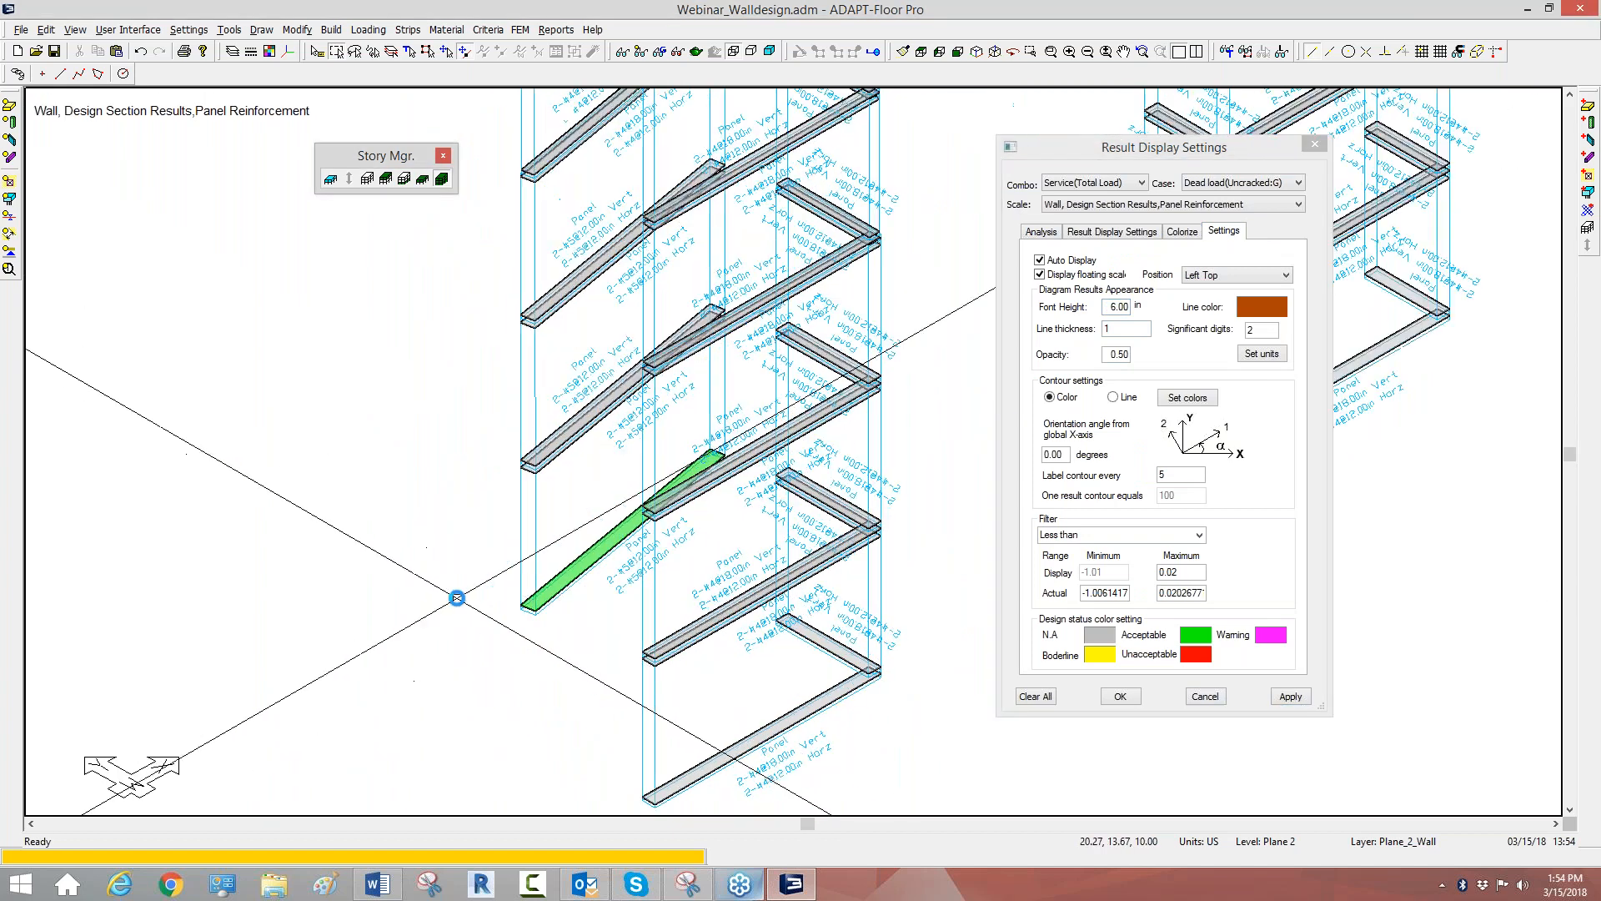
{"action": "scroll", "coordinate": [536, 504], "scroll_direction": "up", "scroll_amount": 2}
Isolate the face of the angled wall containing the checked bottom section and show it in X-Z elevation view.
{"action": "left_click", "coordinate": [542, 507]}
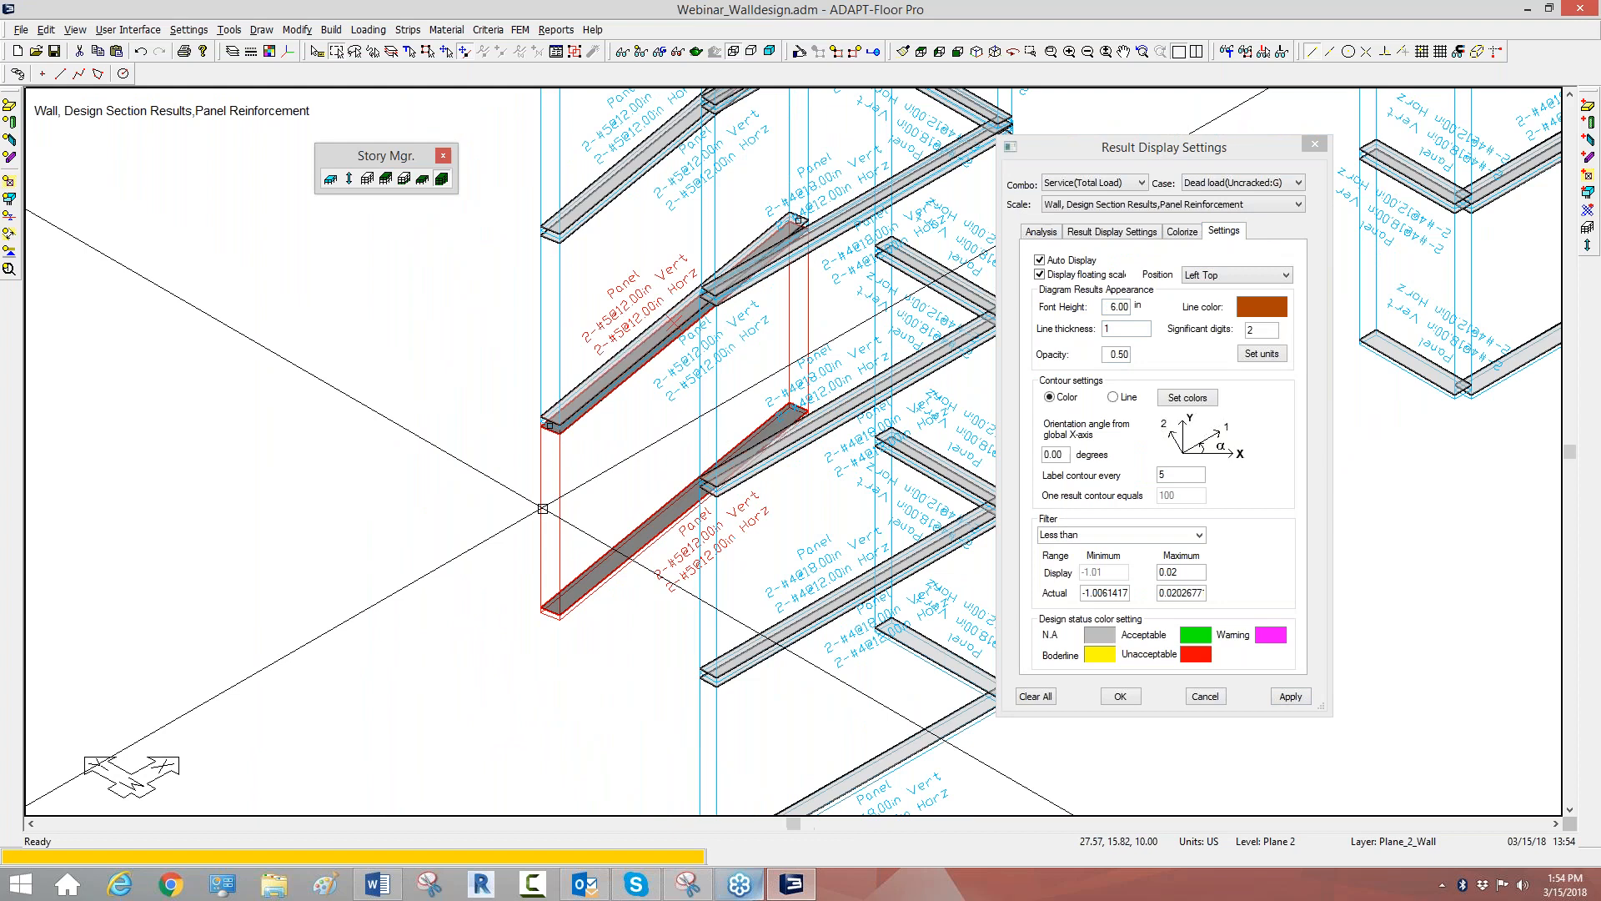
{"action": "right_click", "coordinate": [542, 507]}
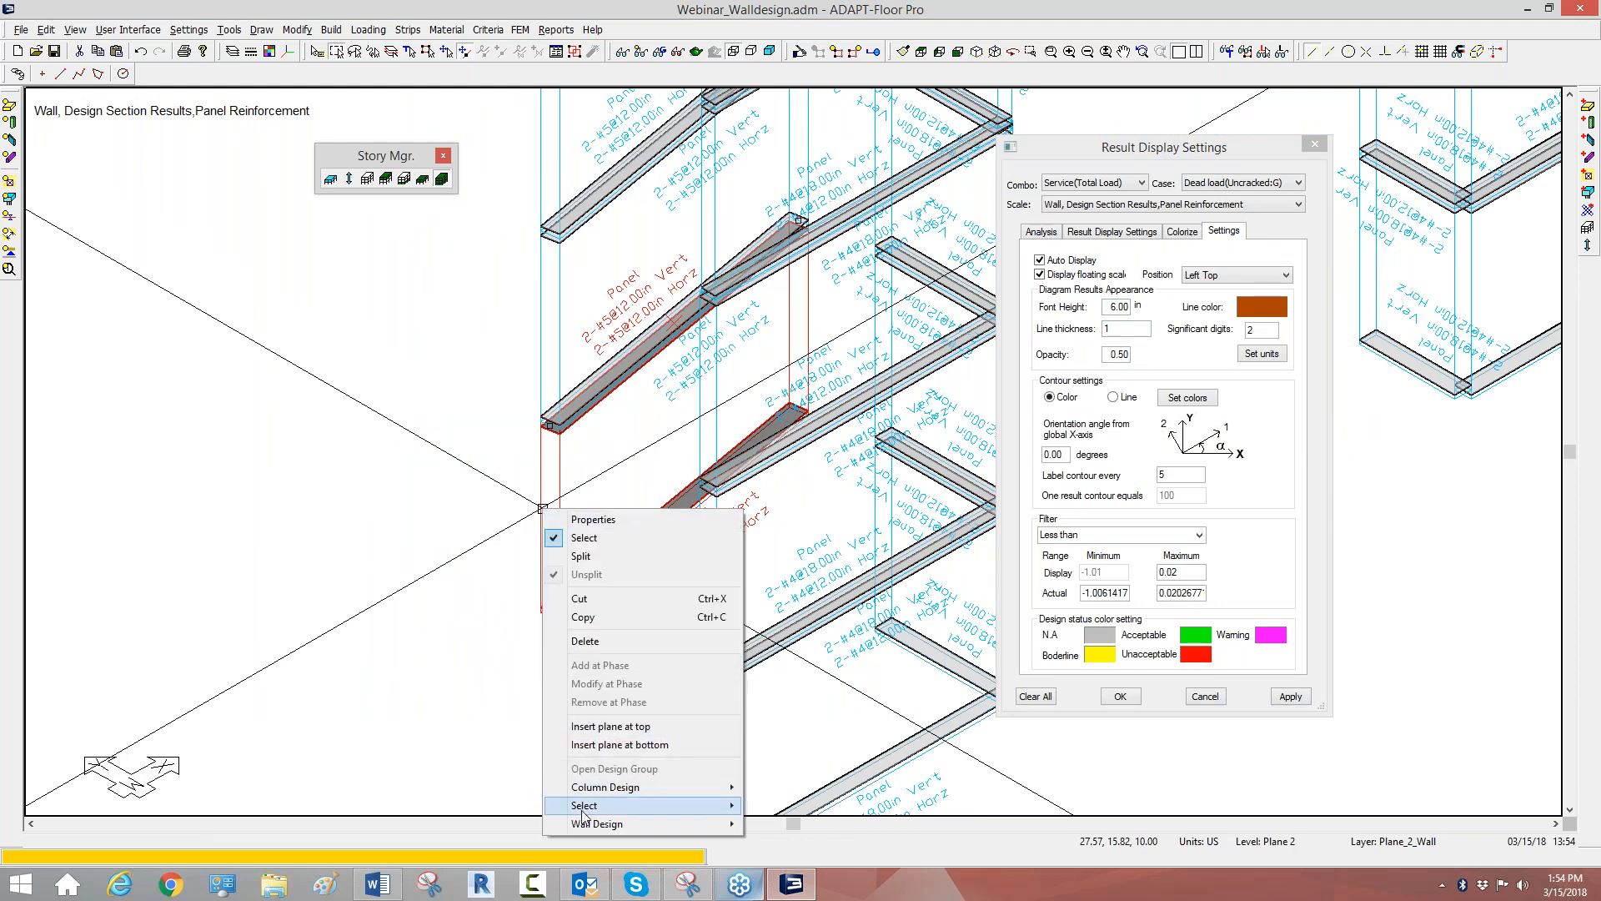
{"action": "mouse_move", "coordinate": [584, 824]}
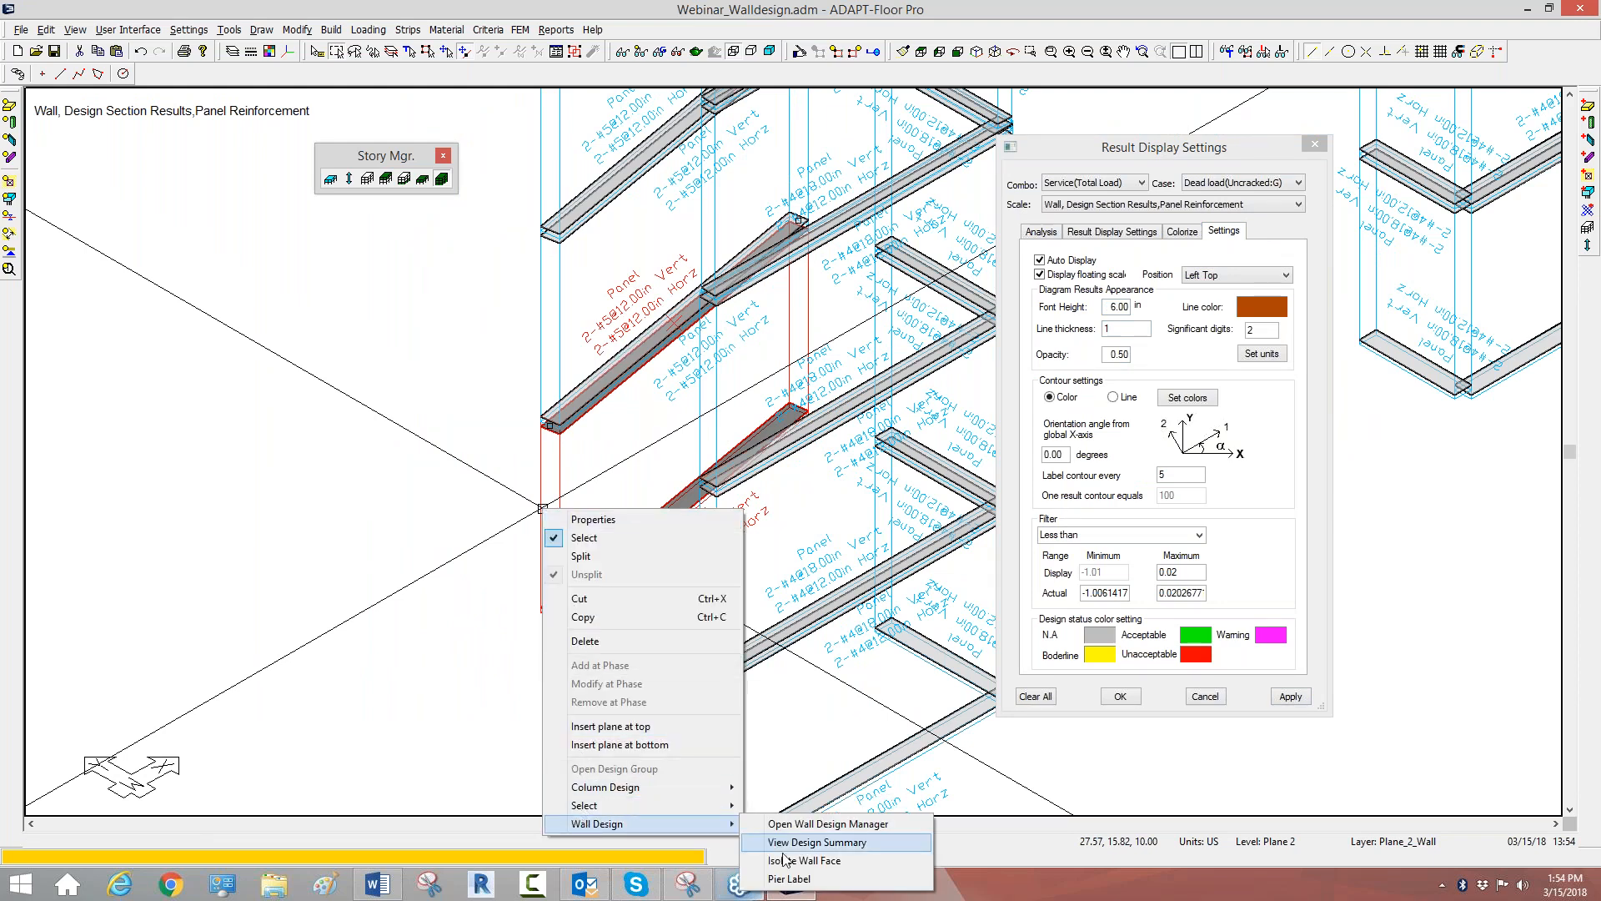
{"action": "left_click", "coordinate": [784, 861]}
{"action": "scroll", "coordinate": [671, 738], "scroll_direction": "down", "scroll_amount": 3}
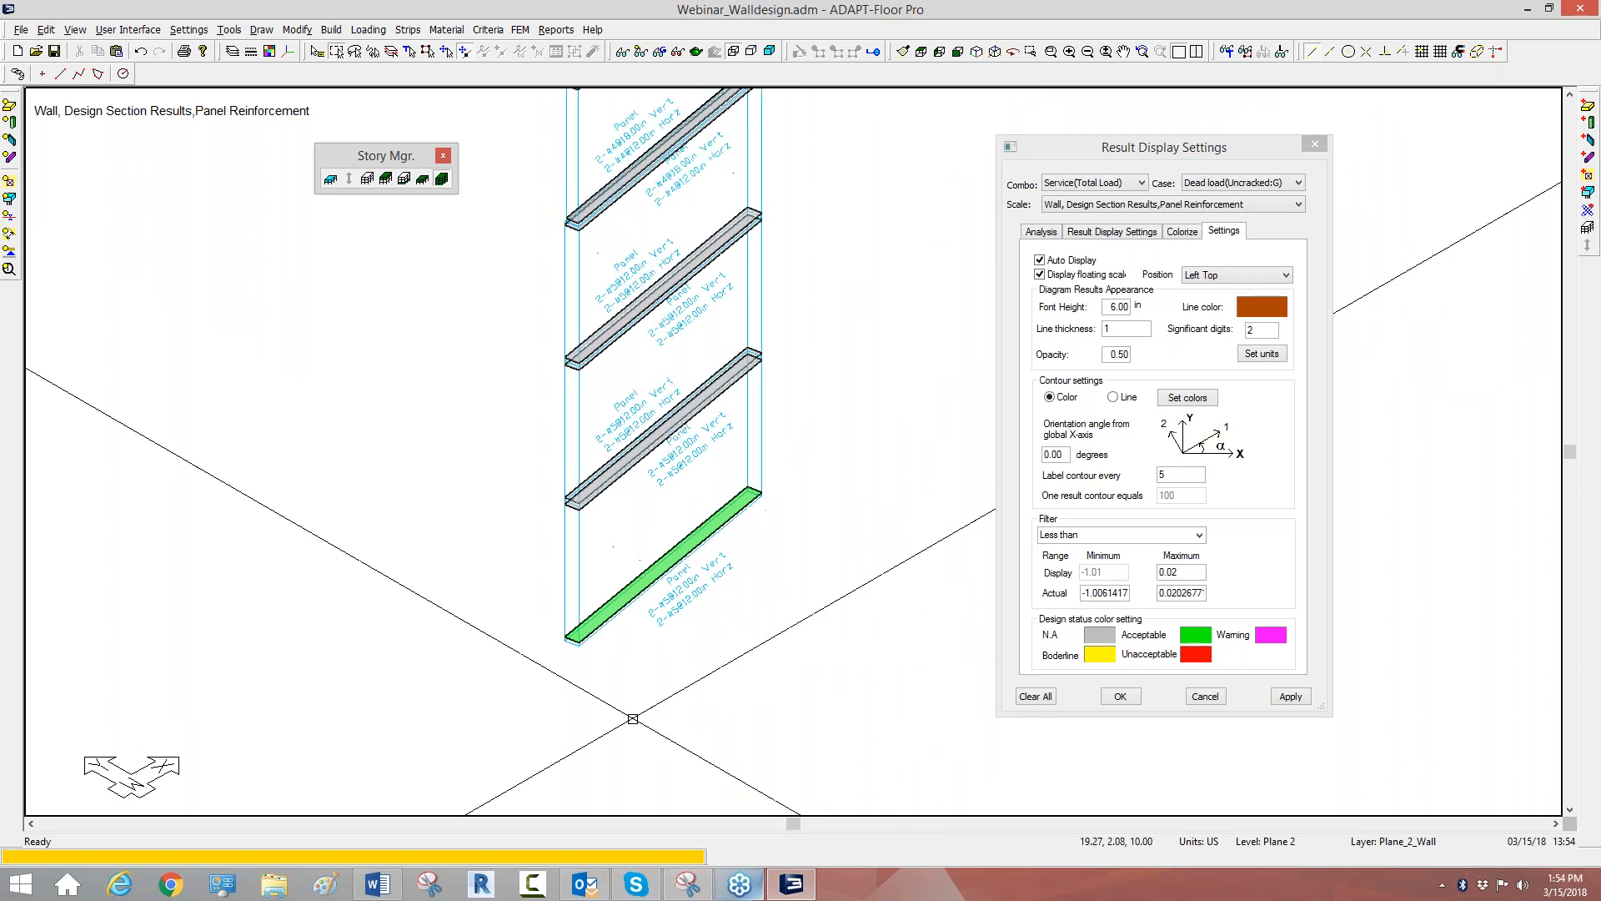
{"action": "scroll", "coordinate": [632, 718], "scroll_direction": "up", "scroll_amount": 1}
{"action": "left_click", "coordinate": [939, 51]}
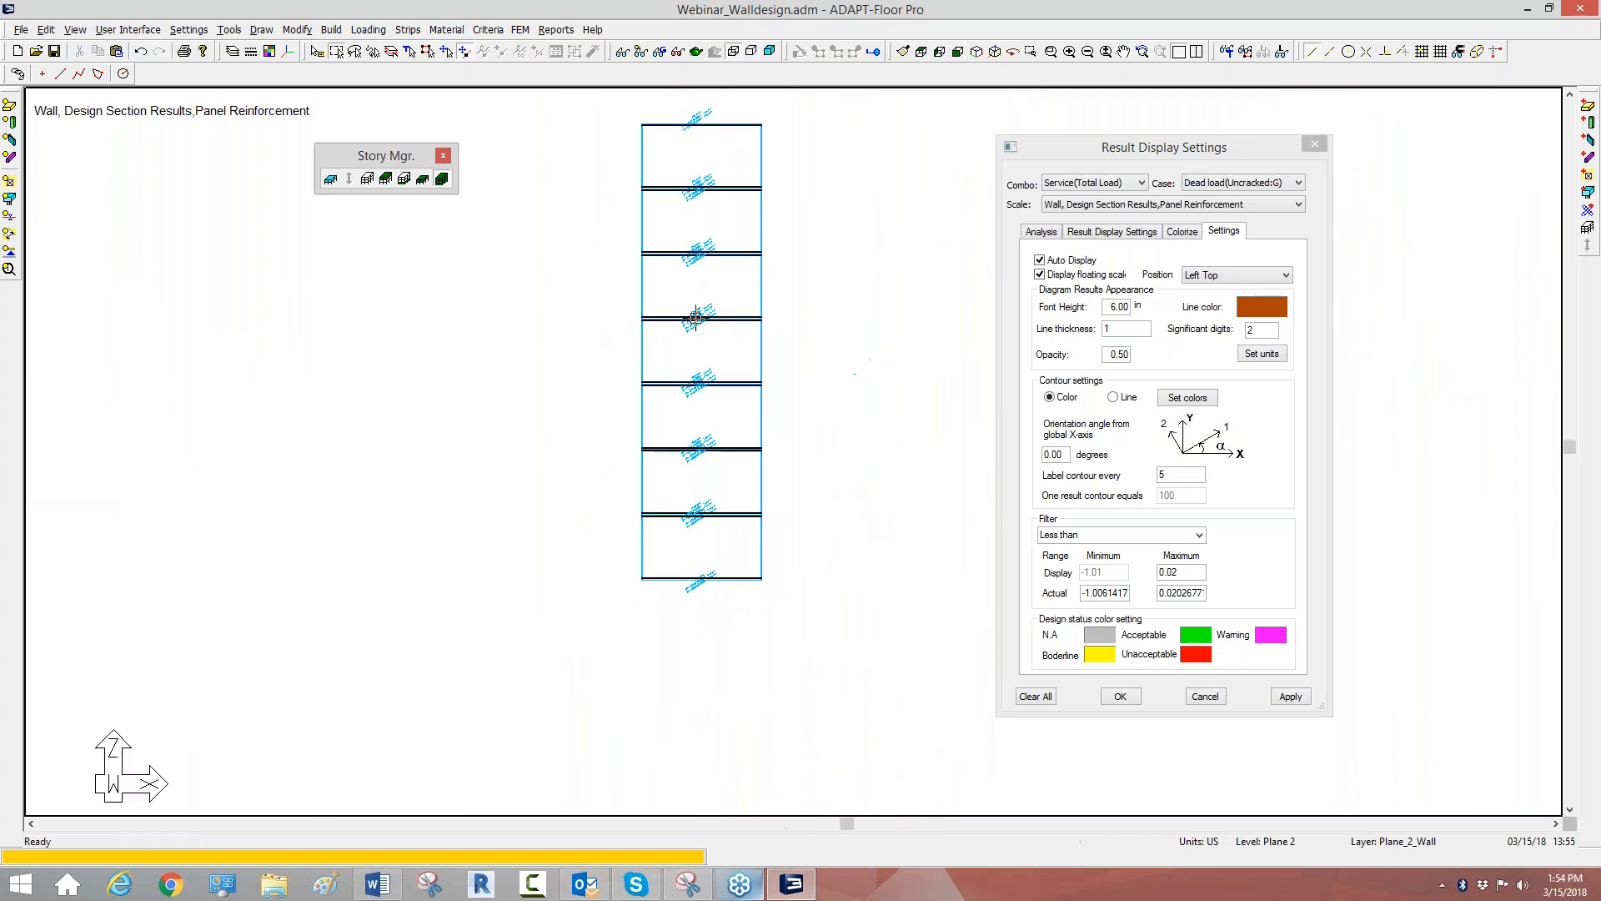
{"action": "scroll", "coordinate": [687, 561], "scroll_direction": "up", "scroll_amount": 3}
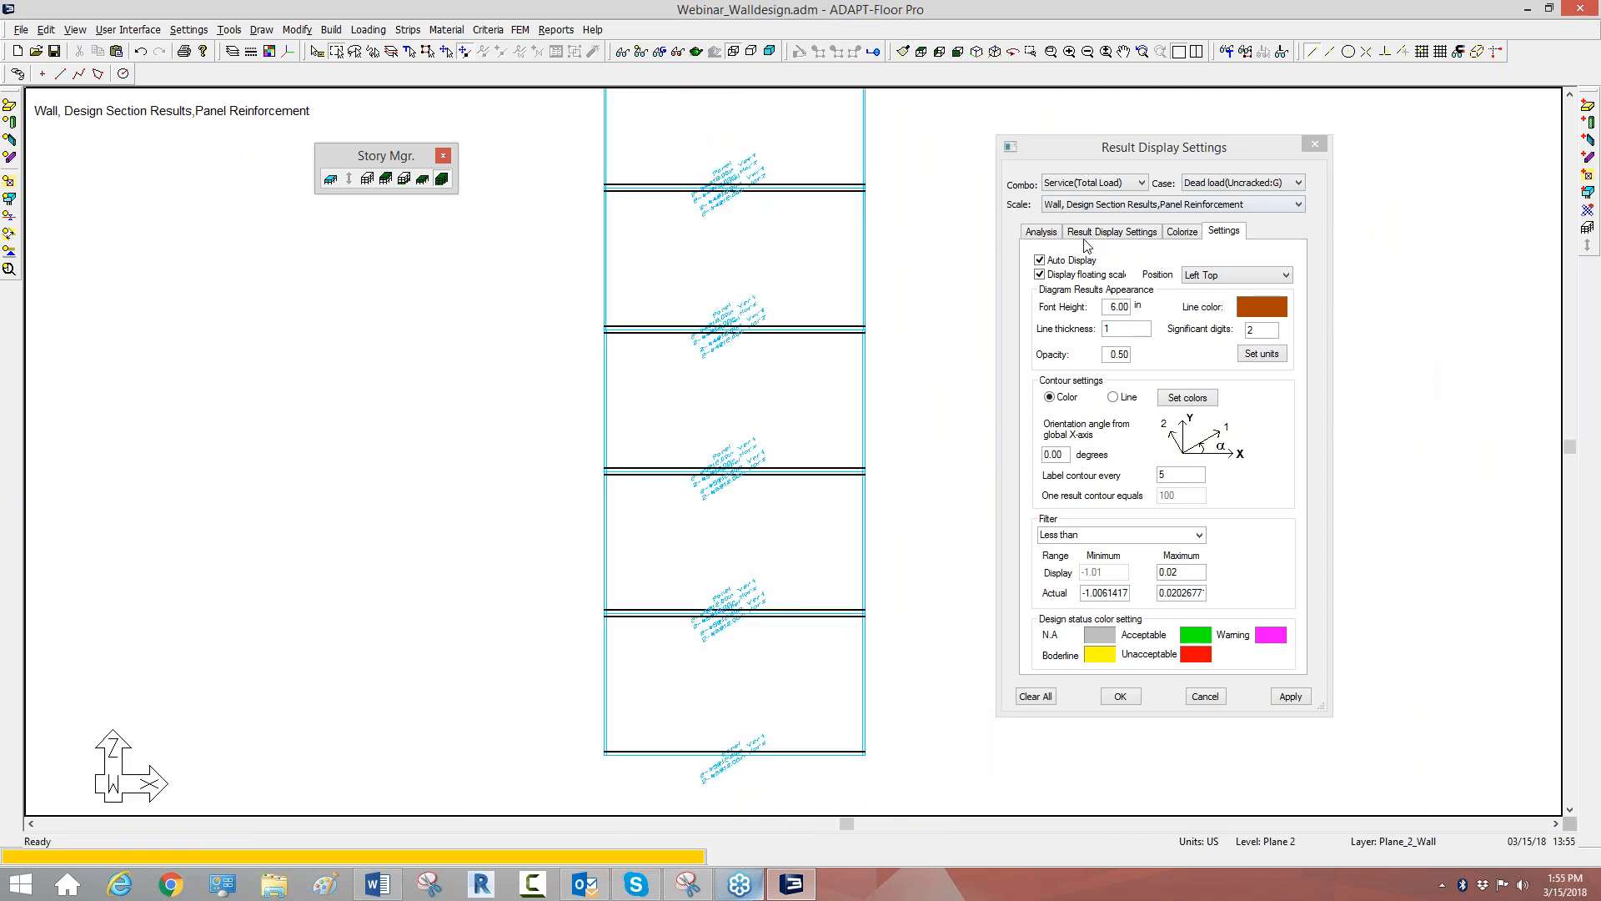
Switch the panel reinforcement results off and on again to redraw the labels aligned with the elevation view.
{"action": "left_click", "coordinate": [1038, 233]}
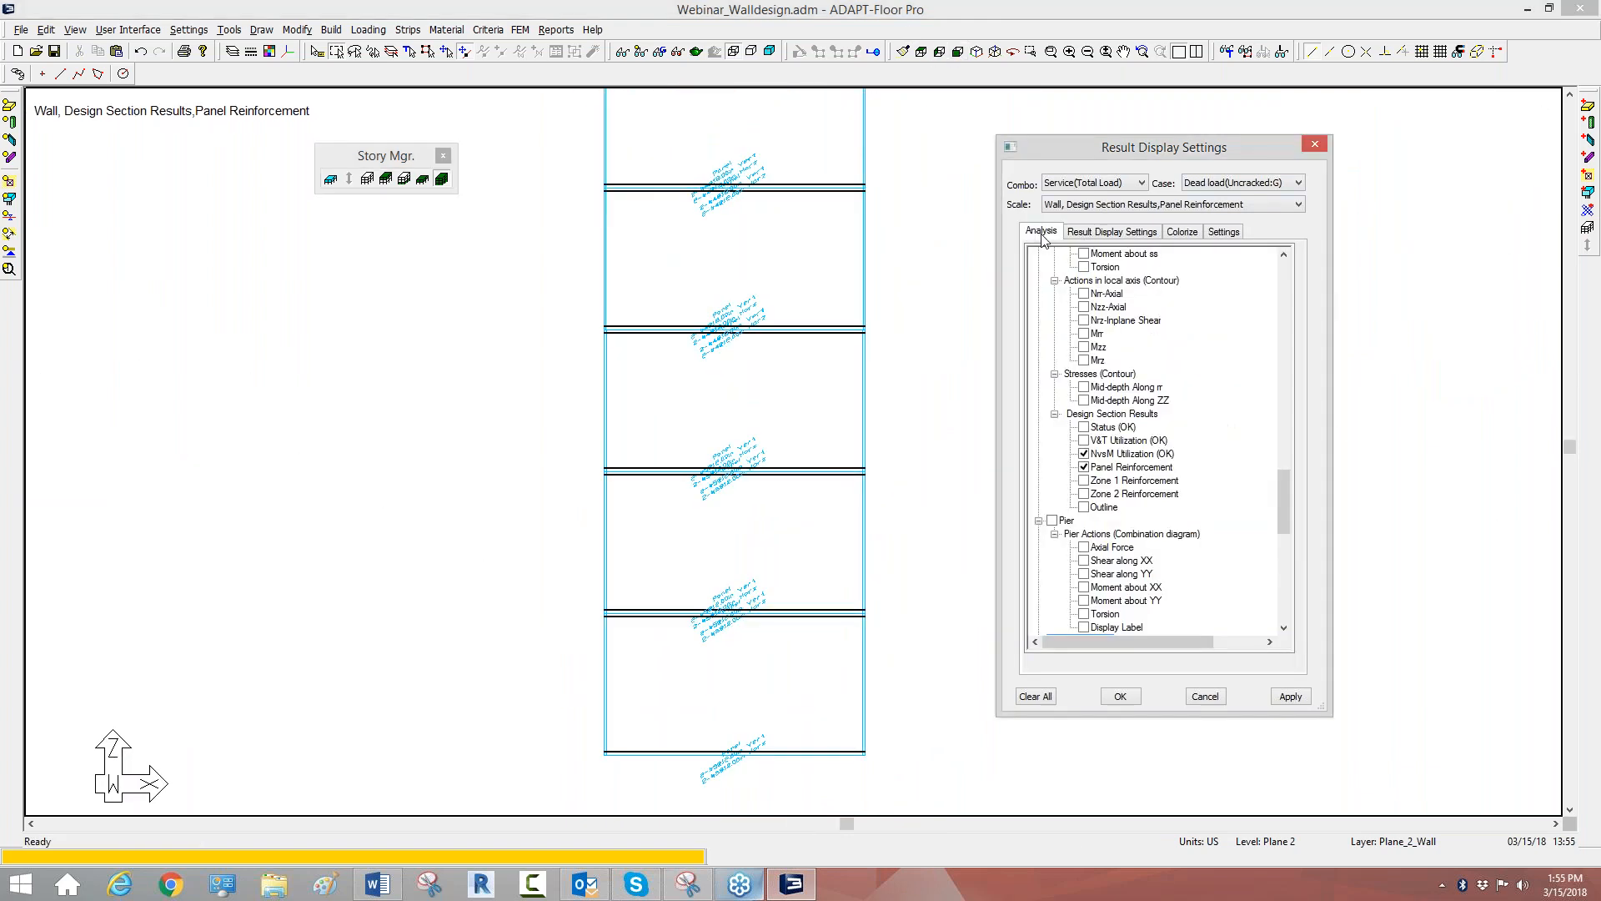
{"action": "left_click", "coordinate": [1084, 467]}
{"action": "left_click", "coordinate": [1083, 467]}
{"action": "middle_click_drag", "start_coordinate": [744, 557], "coordinate": [778, 429]}
{"action": "scroll", "coordinate": [777, 428], "scroll_direction": "up", "scroll_amount": 3}
{"action": "scroll", "coordinate": [739, 650], "scroll_direction": "down", "scroll_amount": 2}
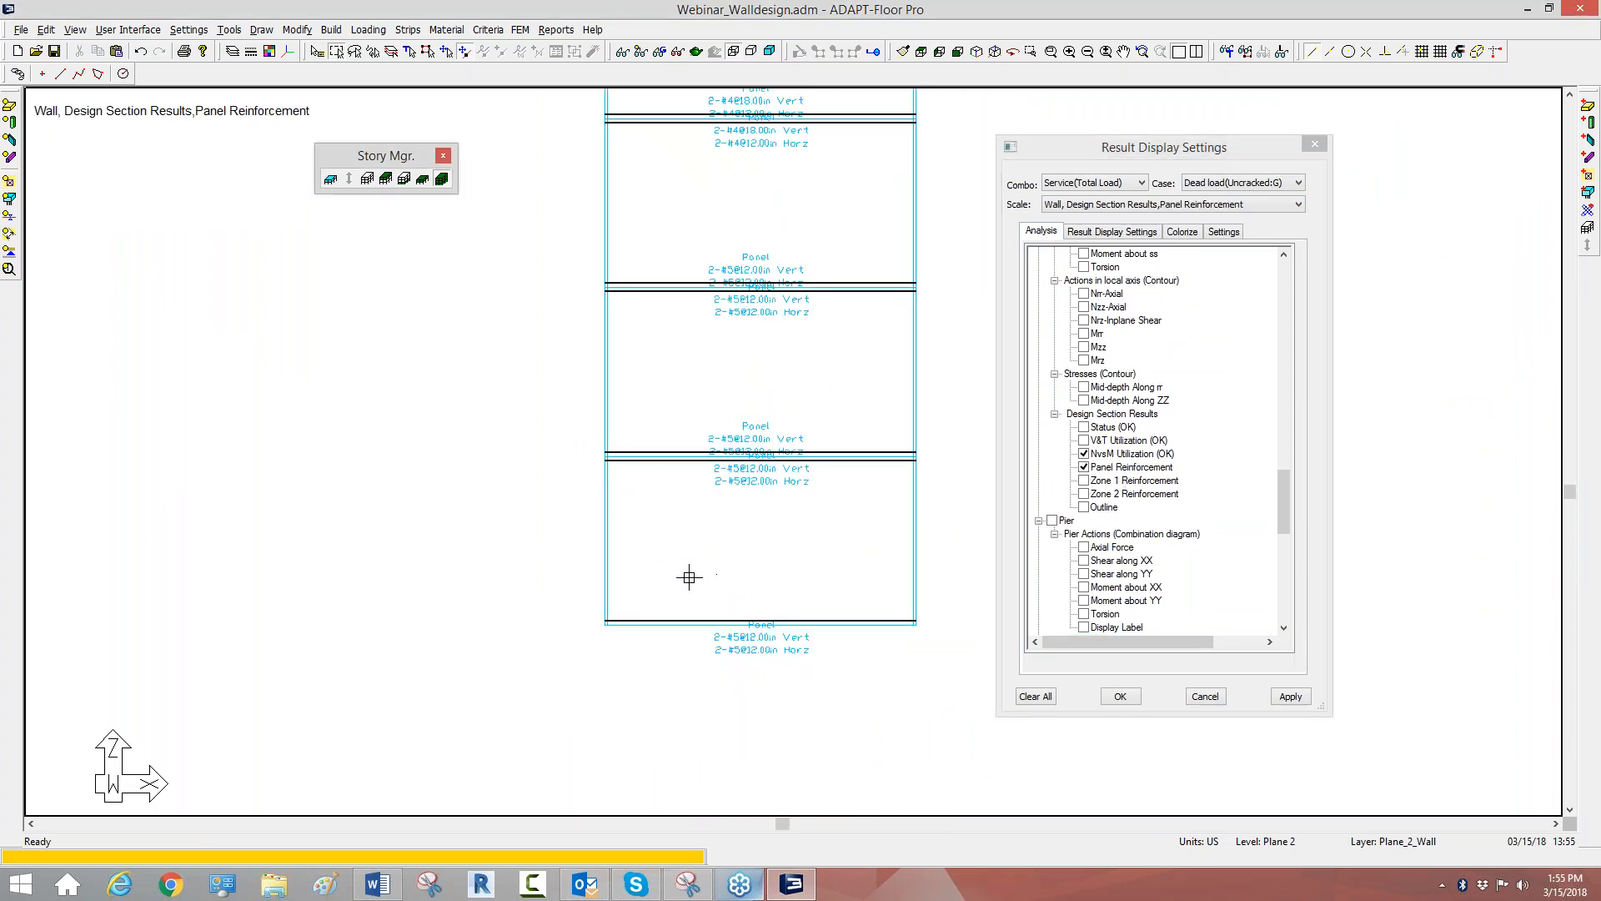
Isolate the lowest wall panel of the displayed wall face so that only its design sections are shown.
{"action": "scroll", "coordinate": [689, 577], "scroll_direction": "down", "scroll_amount": 1}
{"action": "left_click", "coordinate": [742, 482]}
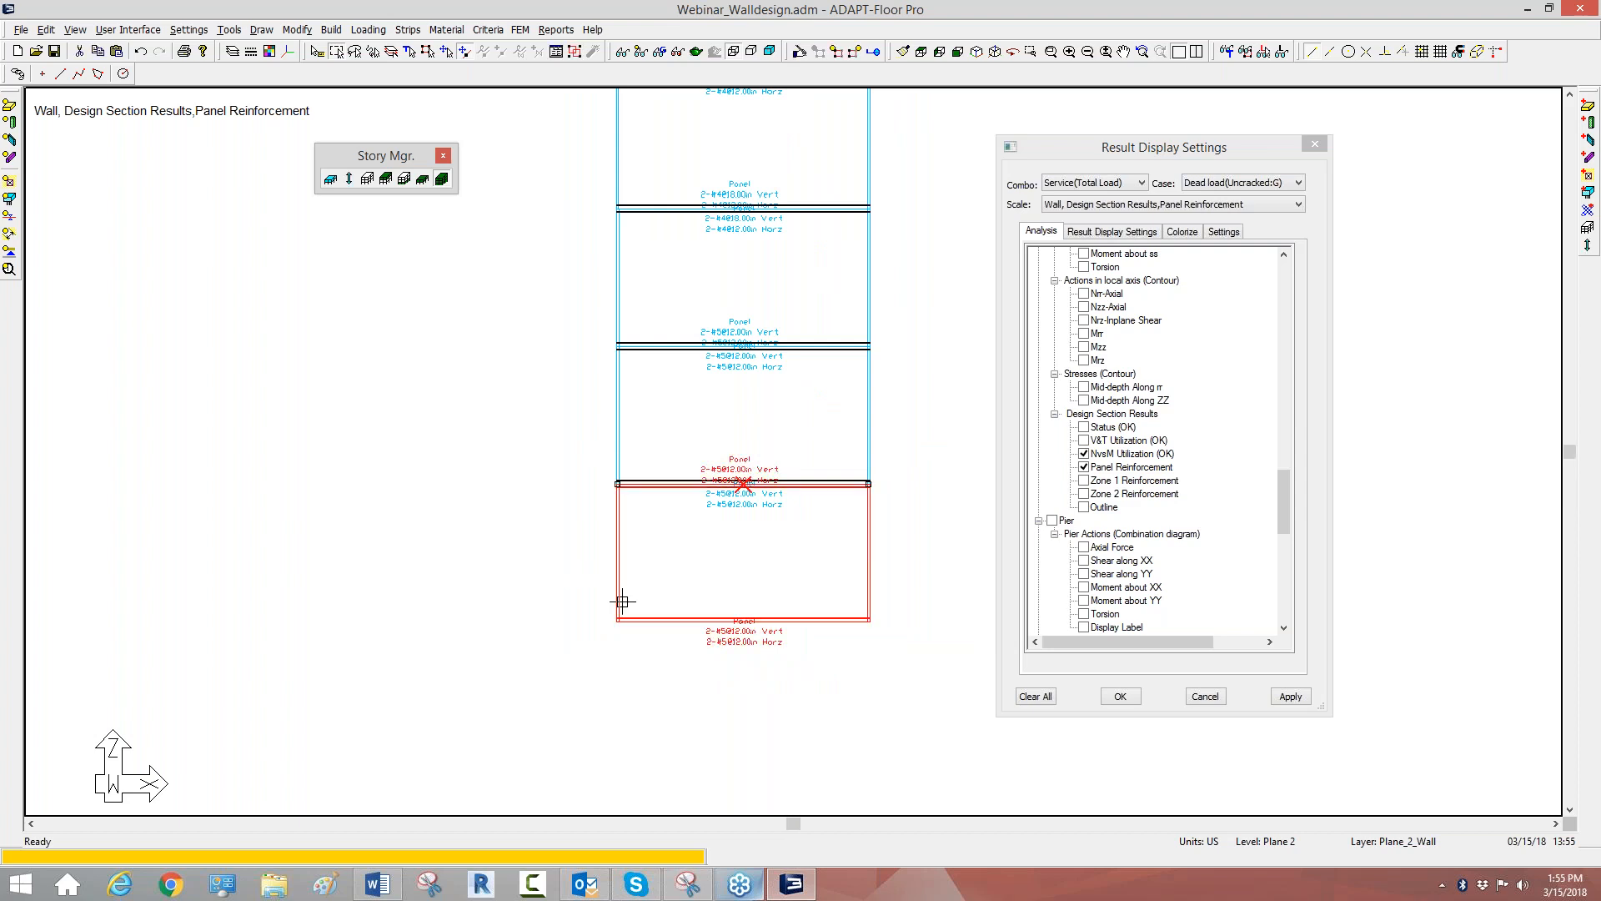
{"action": "left_click", "coordinate": [841, 57]}
{"action": "left_click", "coordinate": [747, 436]}
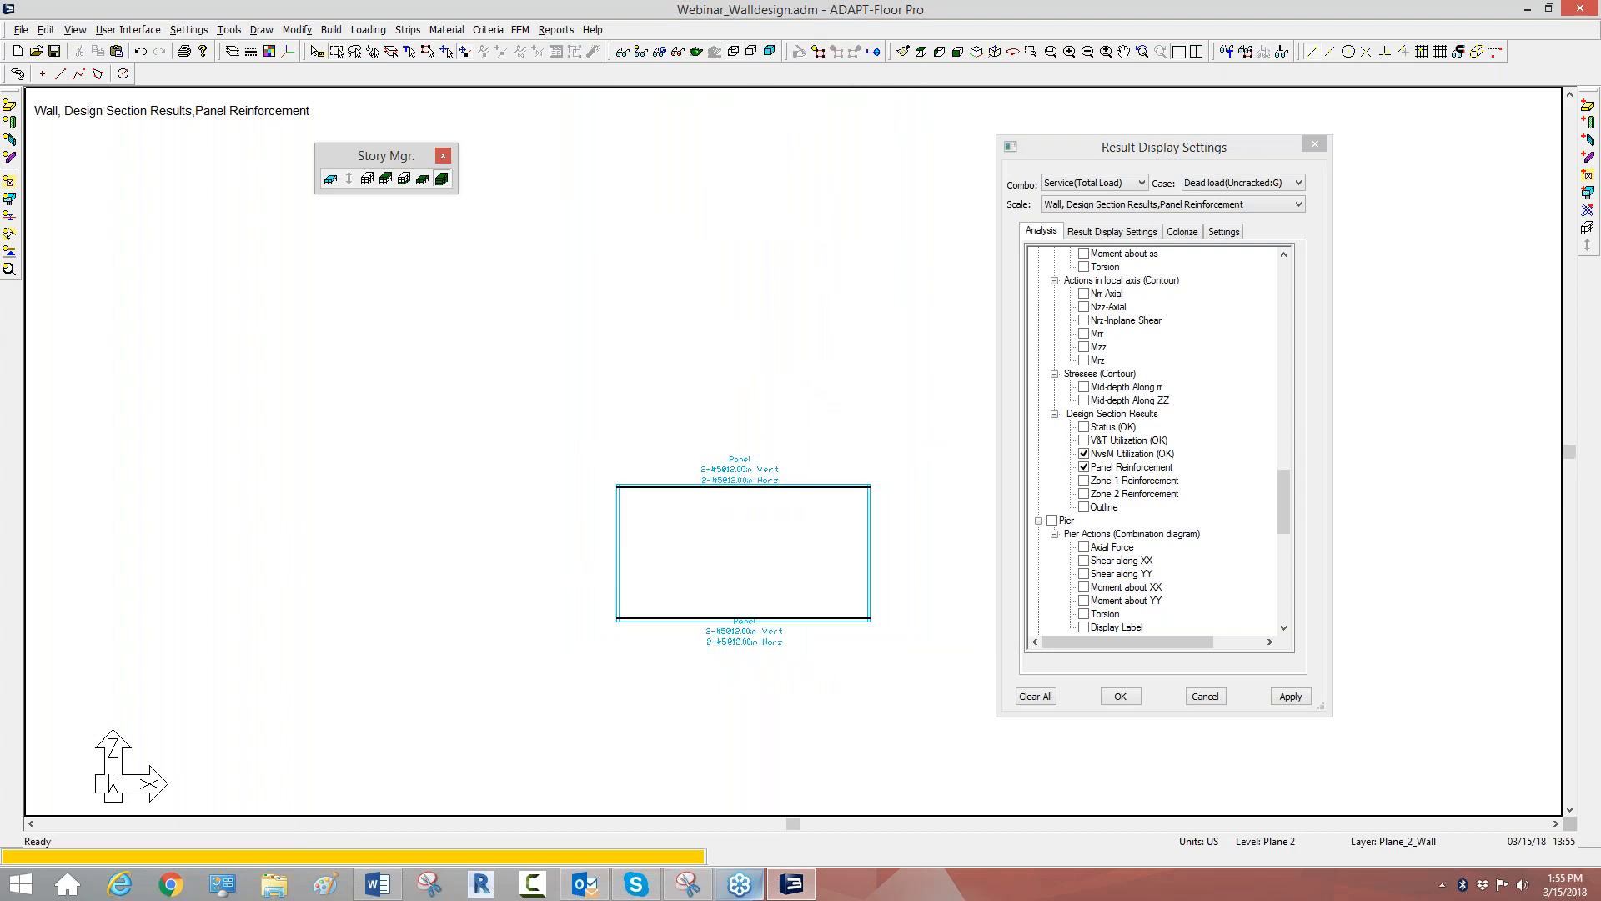
{"action": "scroll", "coordinate": [717, 560], "scroll_direction": "down", "scroll_amount": 1}
{"action": "middle_click_drag", "start_coordinate": [720, 553], "coordinate": [706, 403]}
{"action": "scroll", "coordinate": [706, 403], "scroll_direction": "up", "scroll_amount": 10}
{"action": "scroll", "coordinate": [636, 372], "scroll_direction": "down", "scroll_amount": 3}
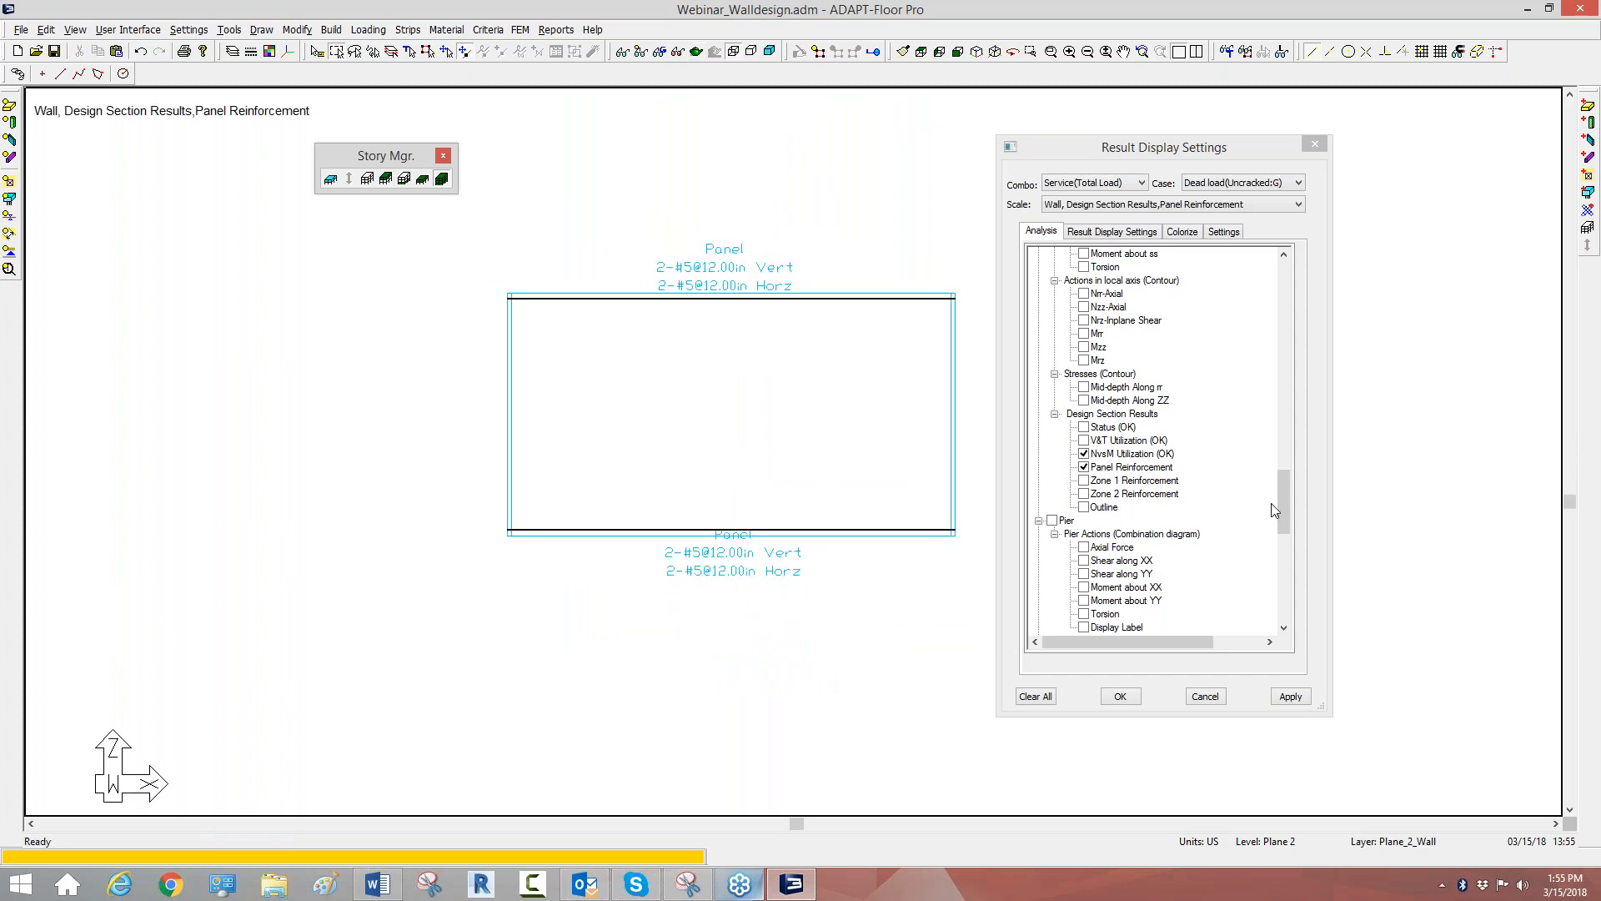
Turn off the NvsM utilization results for the isolated wall panel while keeping the panel reinforcement labels.
{"action": "mouse_move", "coordinate": [1284, 505]}
{"action": "left_mouse_down"}
{"action": "mouse_move", "coordinate": [1283, 549]}
{"action": "mouse_move", "coordinate": [1290, 502]}
{"action": "left_mouse_up"}
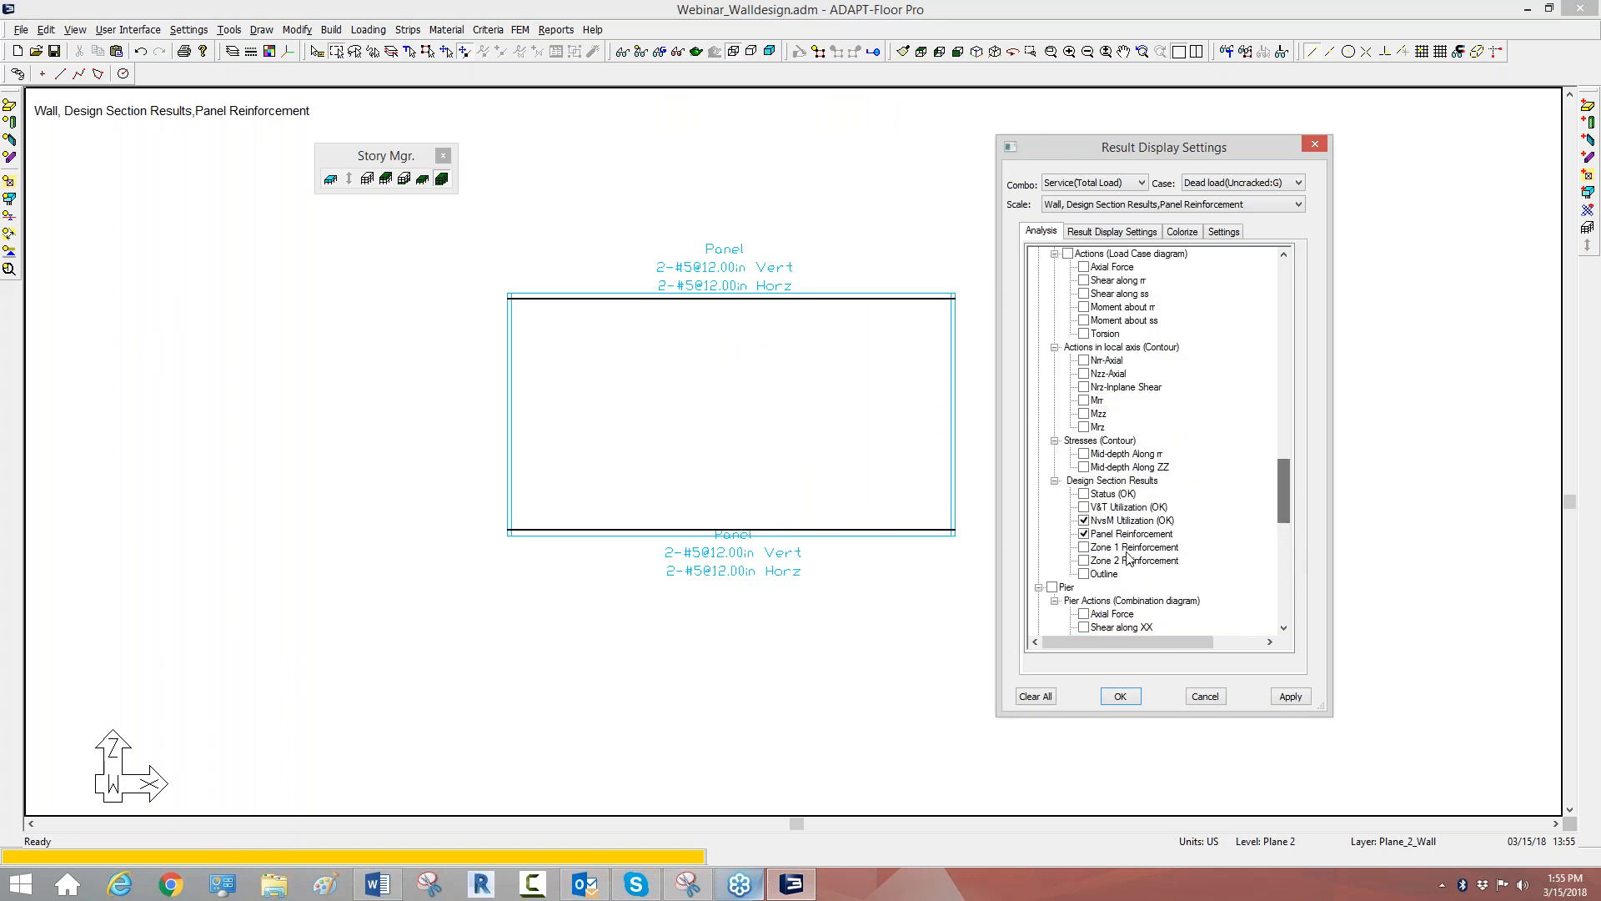
{"action": "left_click", "coordinate": [1085, 574]}
{"action": "left_click", "coordinate": [1085, 573]}
{"action": "middle_click_drag", "start_coordinate": [809, 393], "coordinate": [751, 354]}
{"action": "scroll", "coordinate": [767, 376], "scroll_direction": "up", "scroll_amount": 1}
{"action": "scroll", "coordinate": [780, 392], "scroll_direction": "down", "scroll_amount": 1}
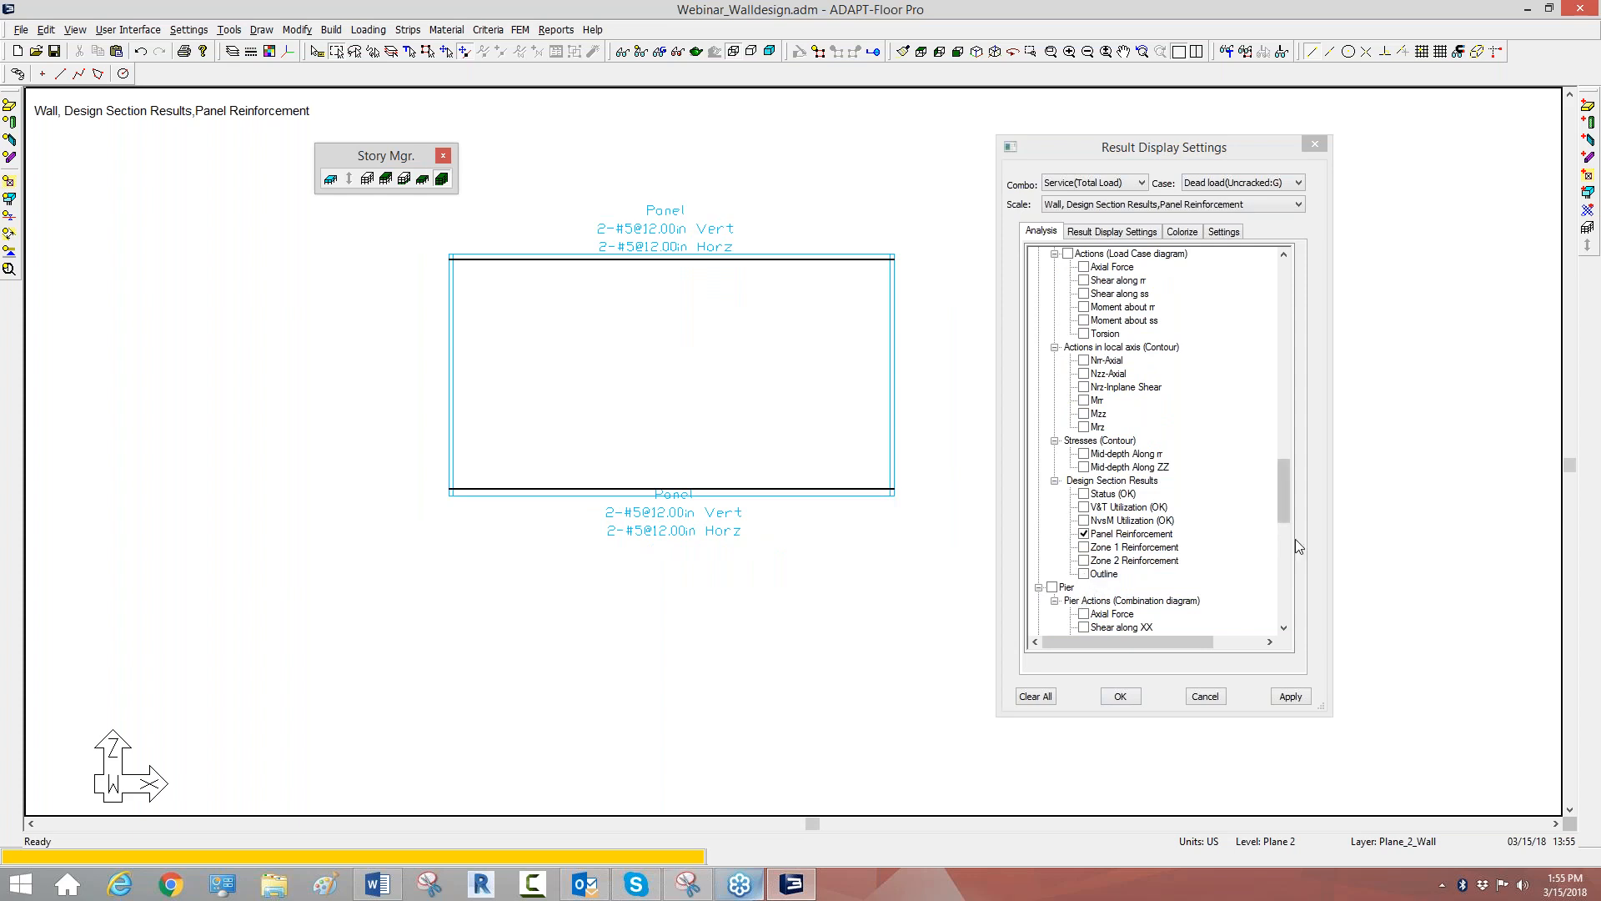
Add the Zone 1 and Zone 2 Reinforcement labels to the isolated wall panel.
{"action": "mouse_move", "coordinate": [1288, 497]}
{"action": "left_mouse_down"}
{"action": "mouse_move", "coordinate": [1286, 458]}
{"action": "mouse_move", "coordinate": [1281, 512]}
{"action": "left_mouse_up"}
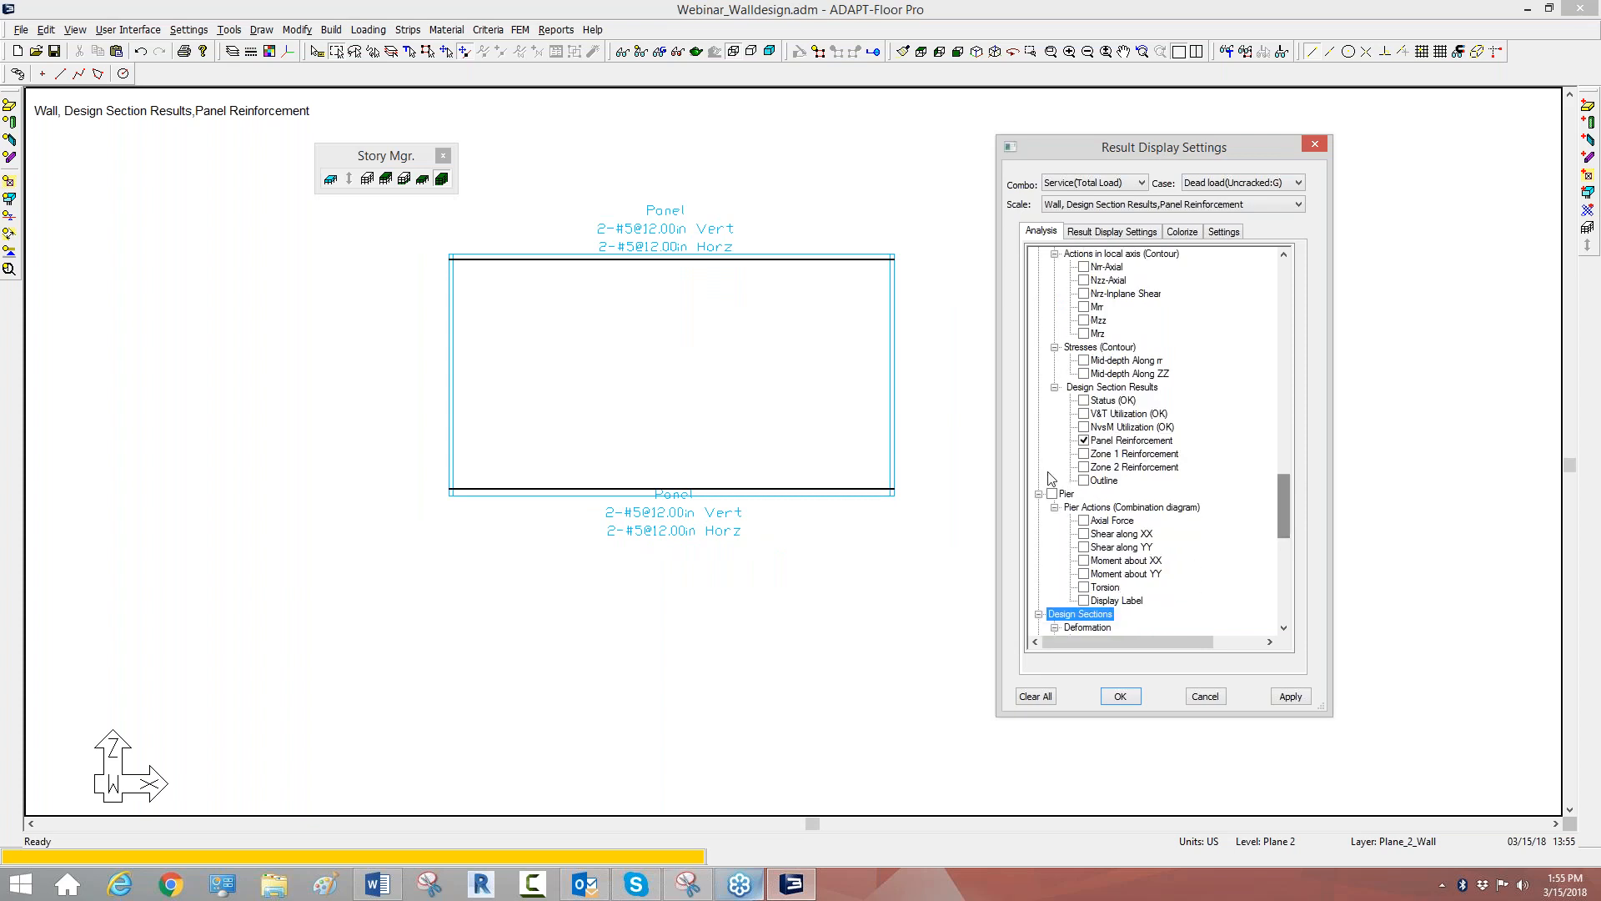
{"action": "left_click", "coordinate": [1084, 481]}
{"action": "left_click", "coordinate": [1084, 481]}
{"action": "left_click", "coordinate": [1086, 454]}
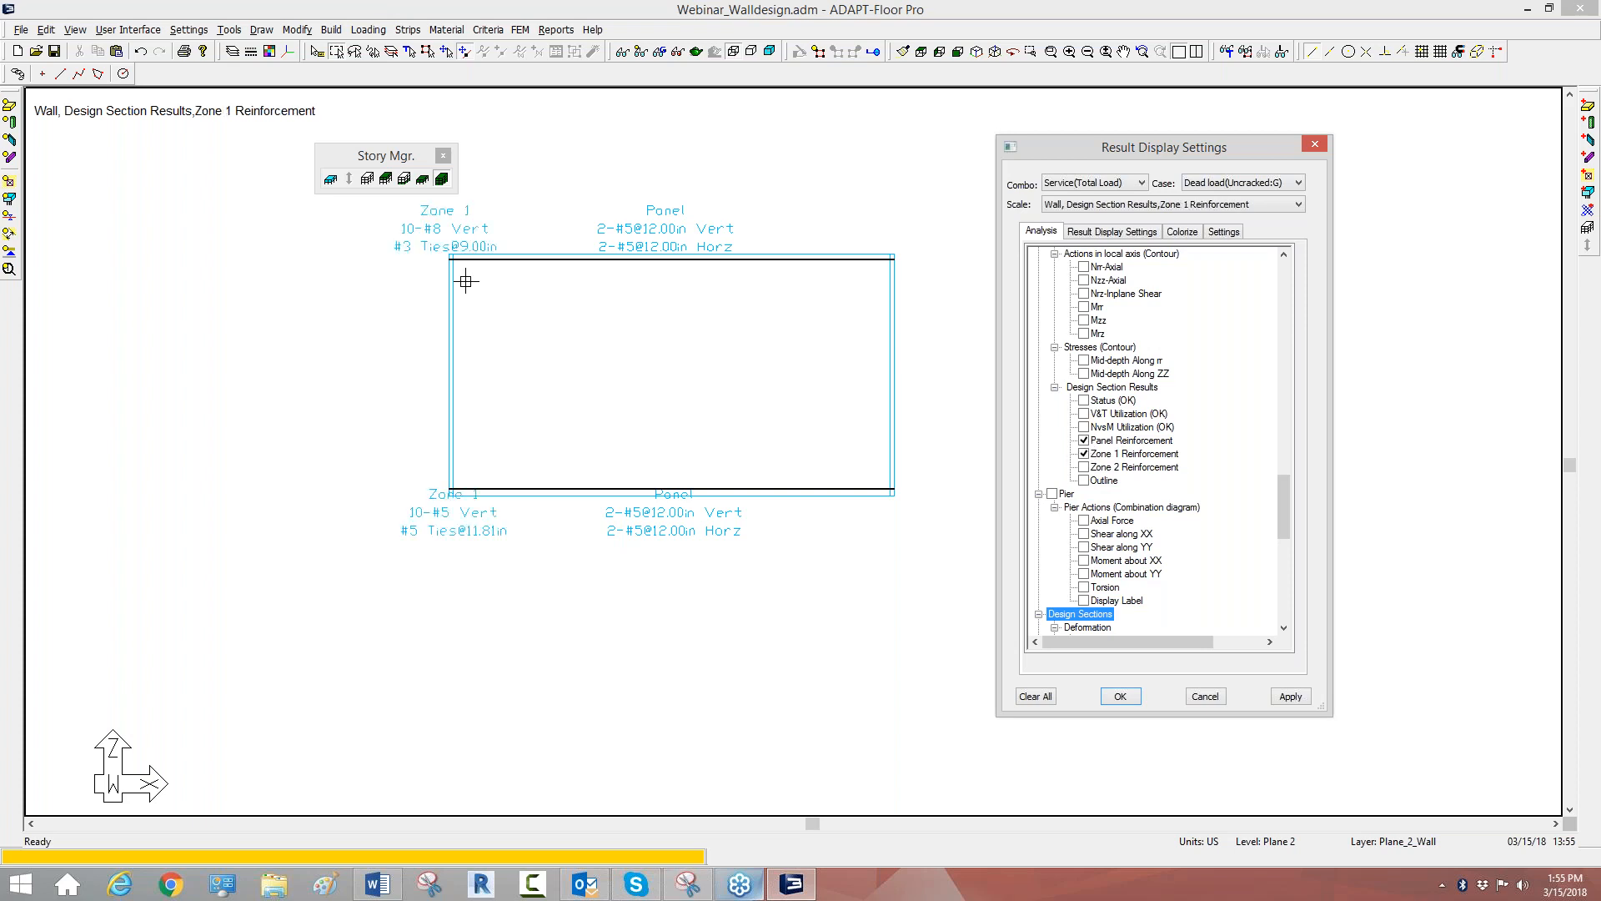
{"action": "left_click", "coordinate": [1083, 468]}
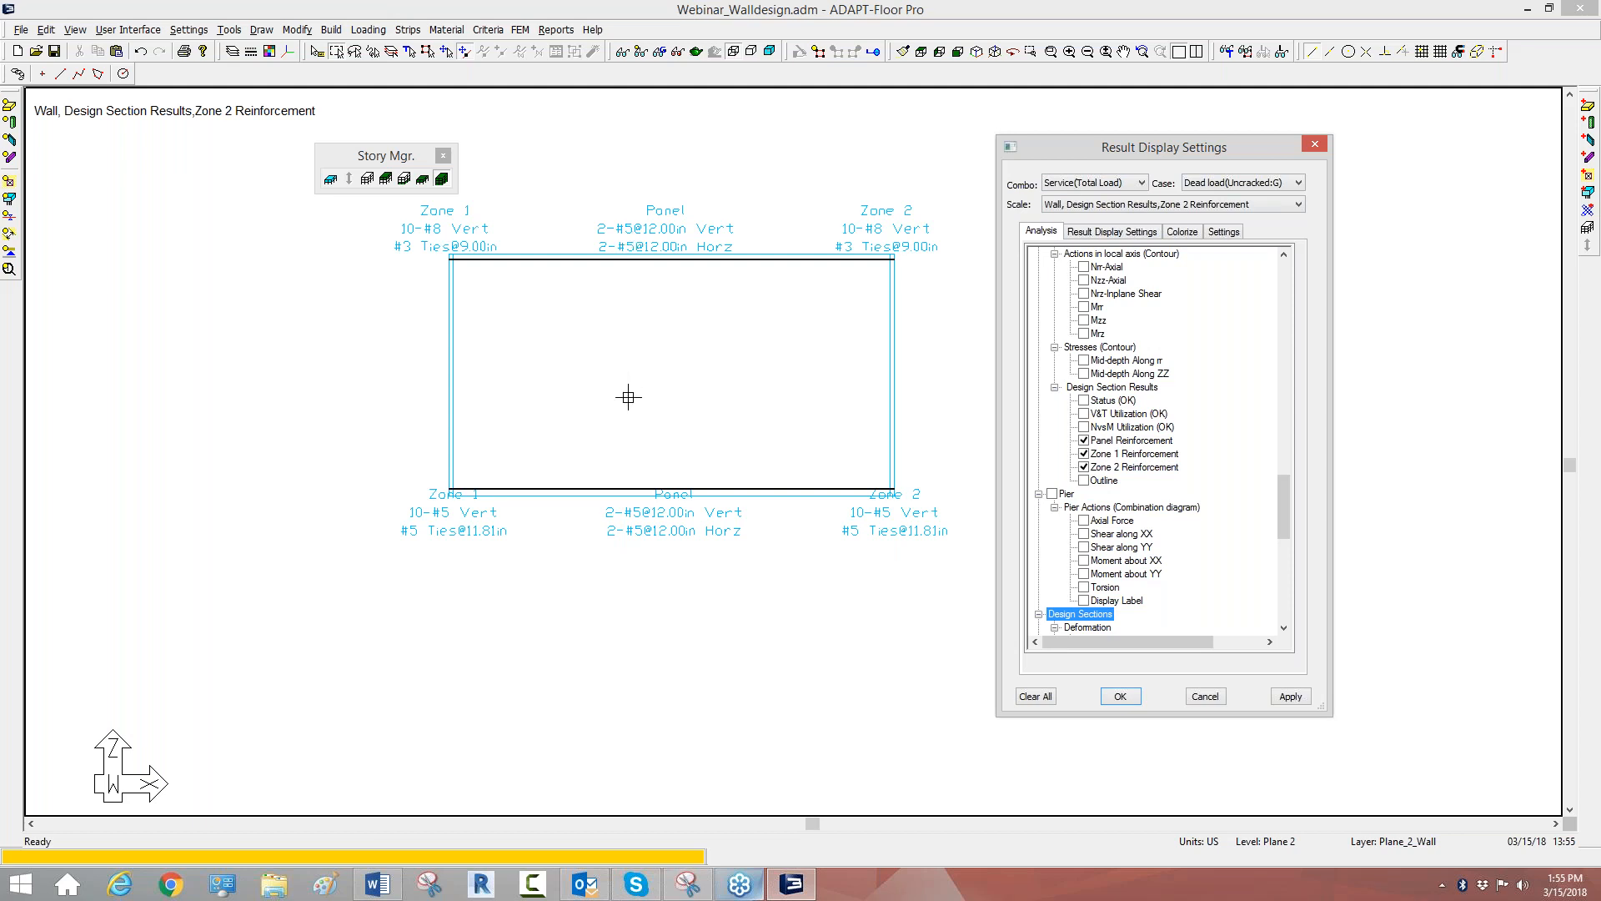
Set the Reinforcement Display of the wall design sections to Area and apply it.
{"action": "left_click", "coordinate": [1135, 236]}
{"action": "scroll", "coordinate": [1281, 333], "scroll_direction": "down", "scroll_amount": 1}
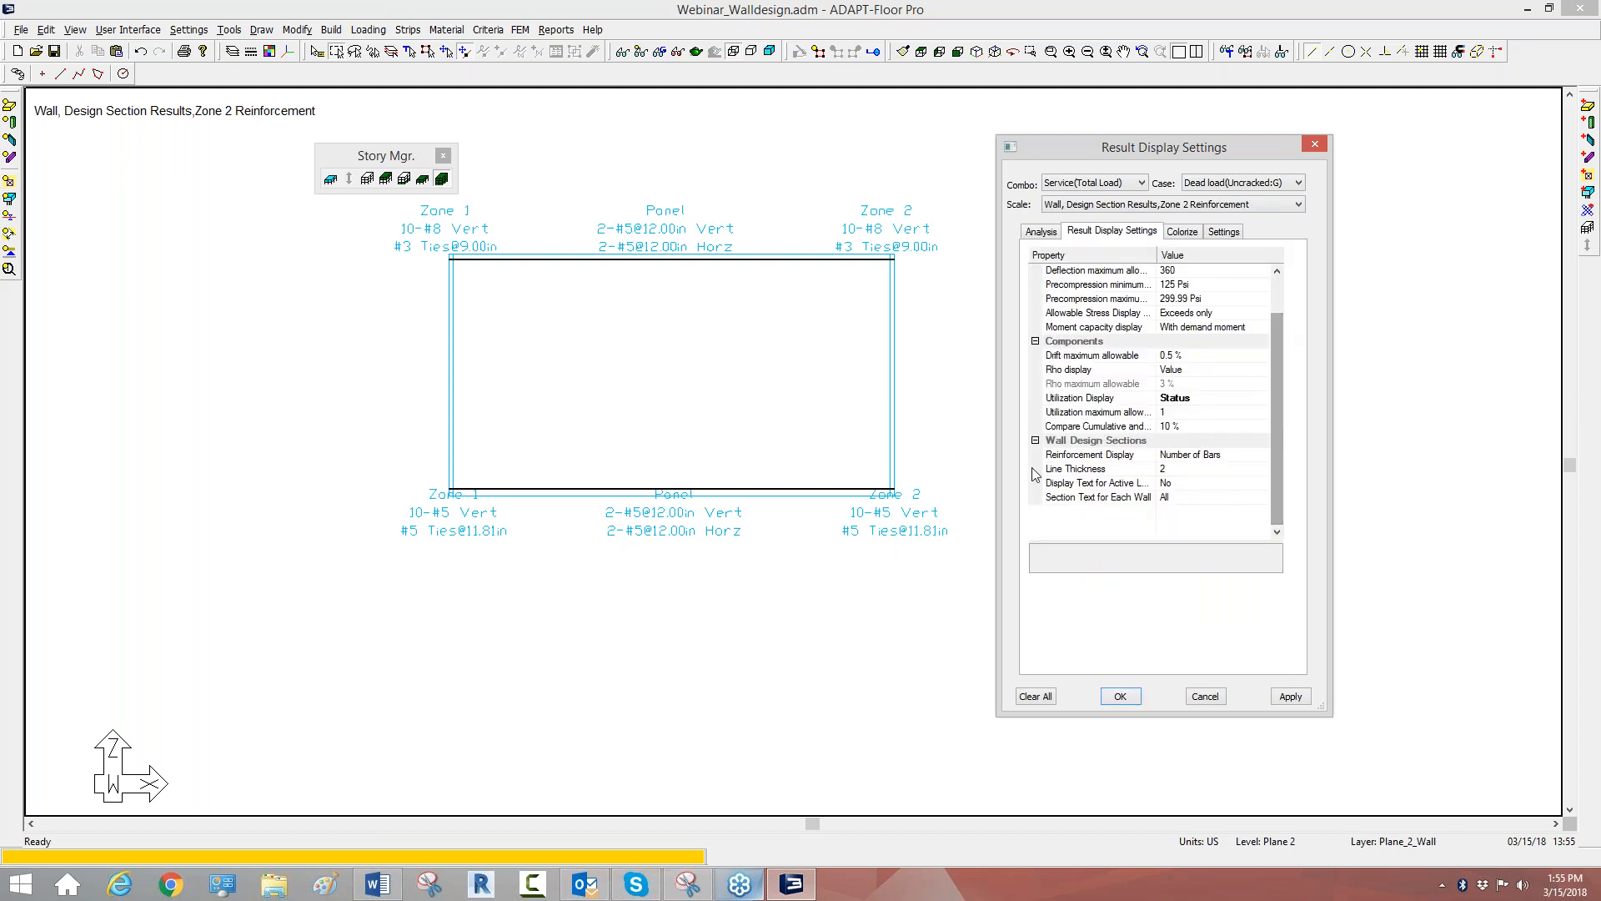
{"action": "left_click", "coordinate": [1224, 459]}
{"action": "left_click", "coordinate": [1176, 488]}
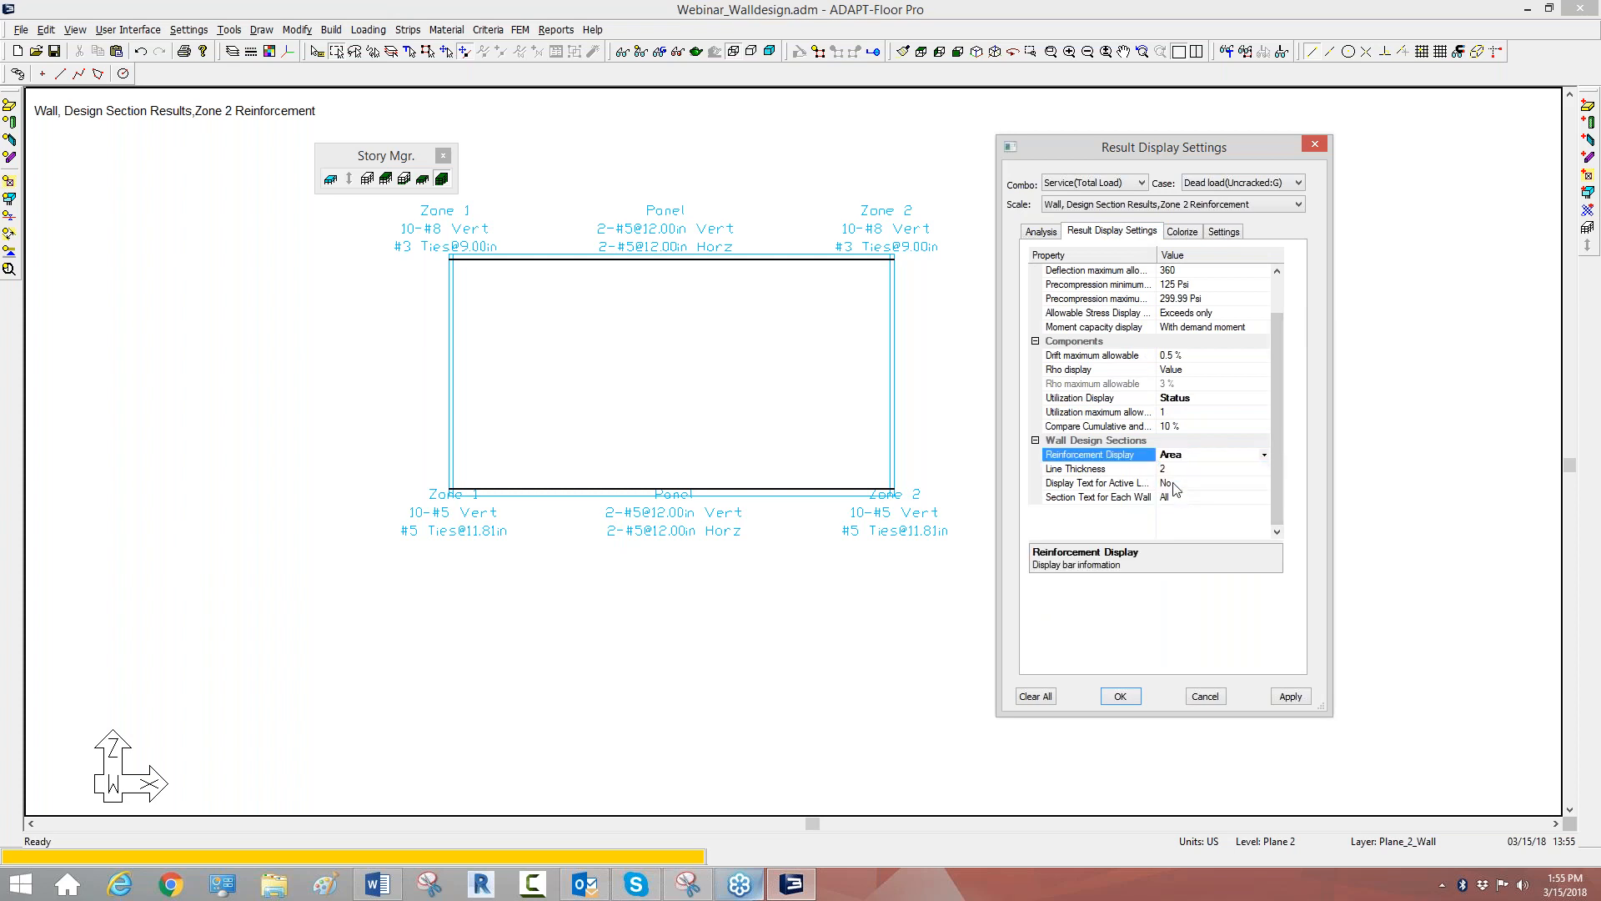
{"action": "left_click", "coordinate": [1278, 693]}
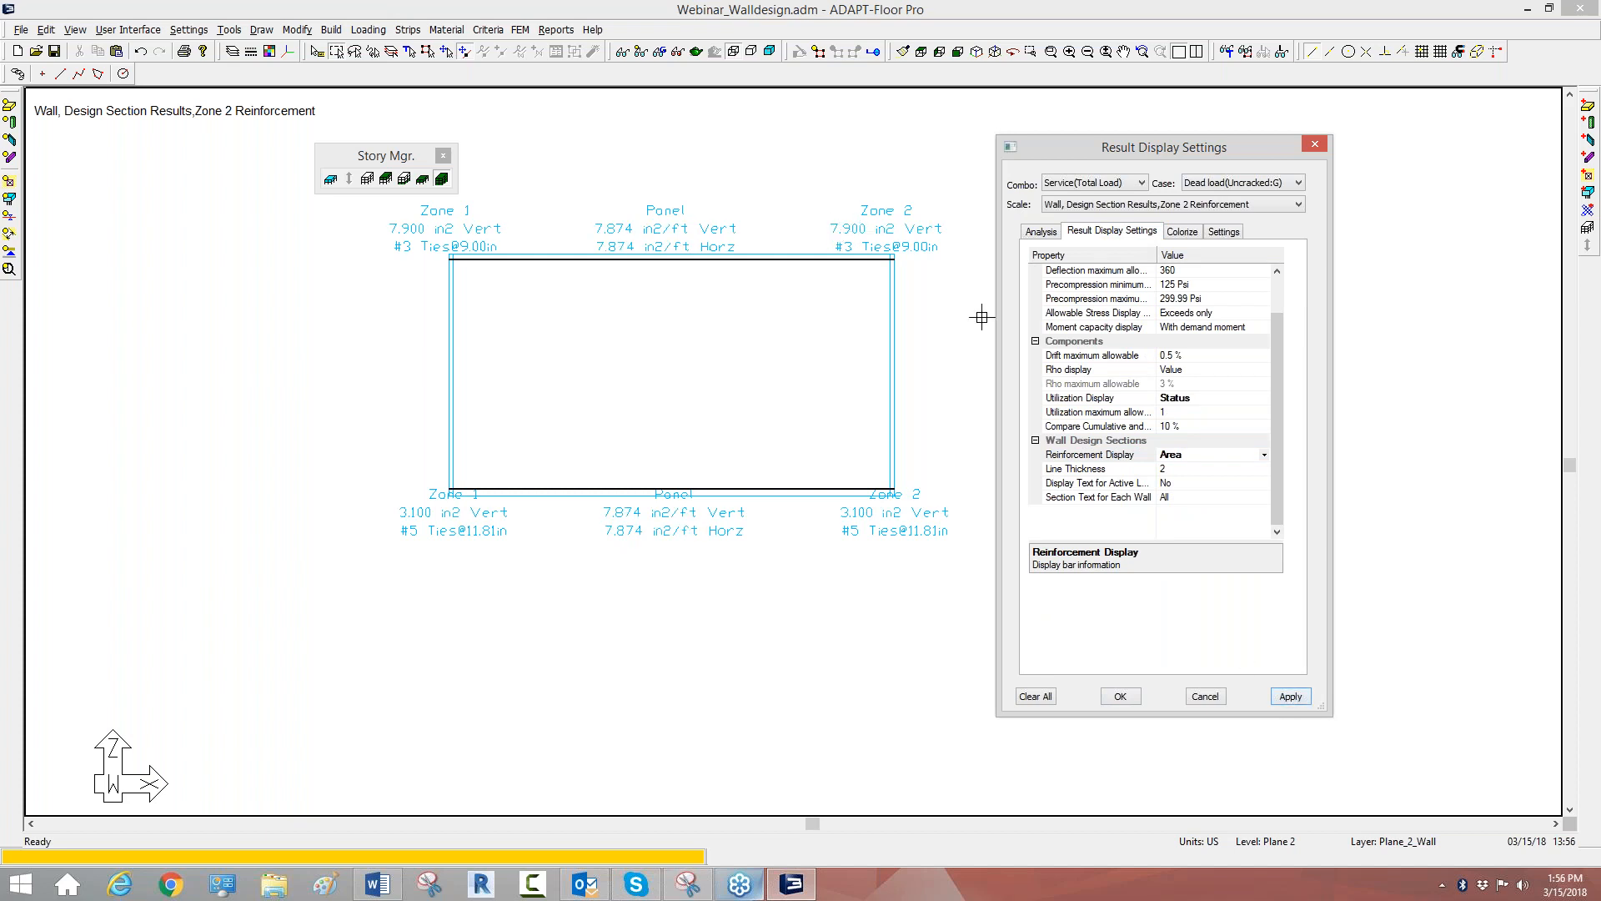
Set the Reinforcement Display of the wall design sections to Rho and apply it.
{"action": "left_click", "coordinate": [1179, 455]}
{"action": "left_click", "coordinate": [1170, 490]}
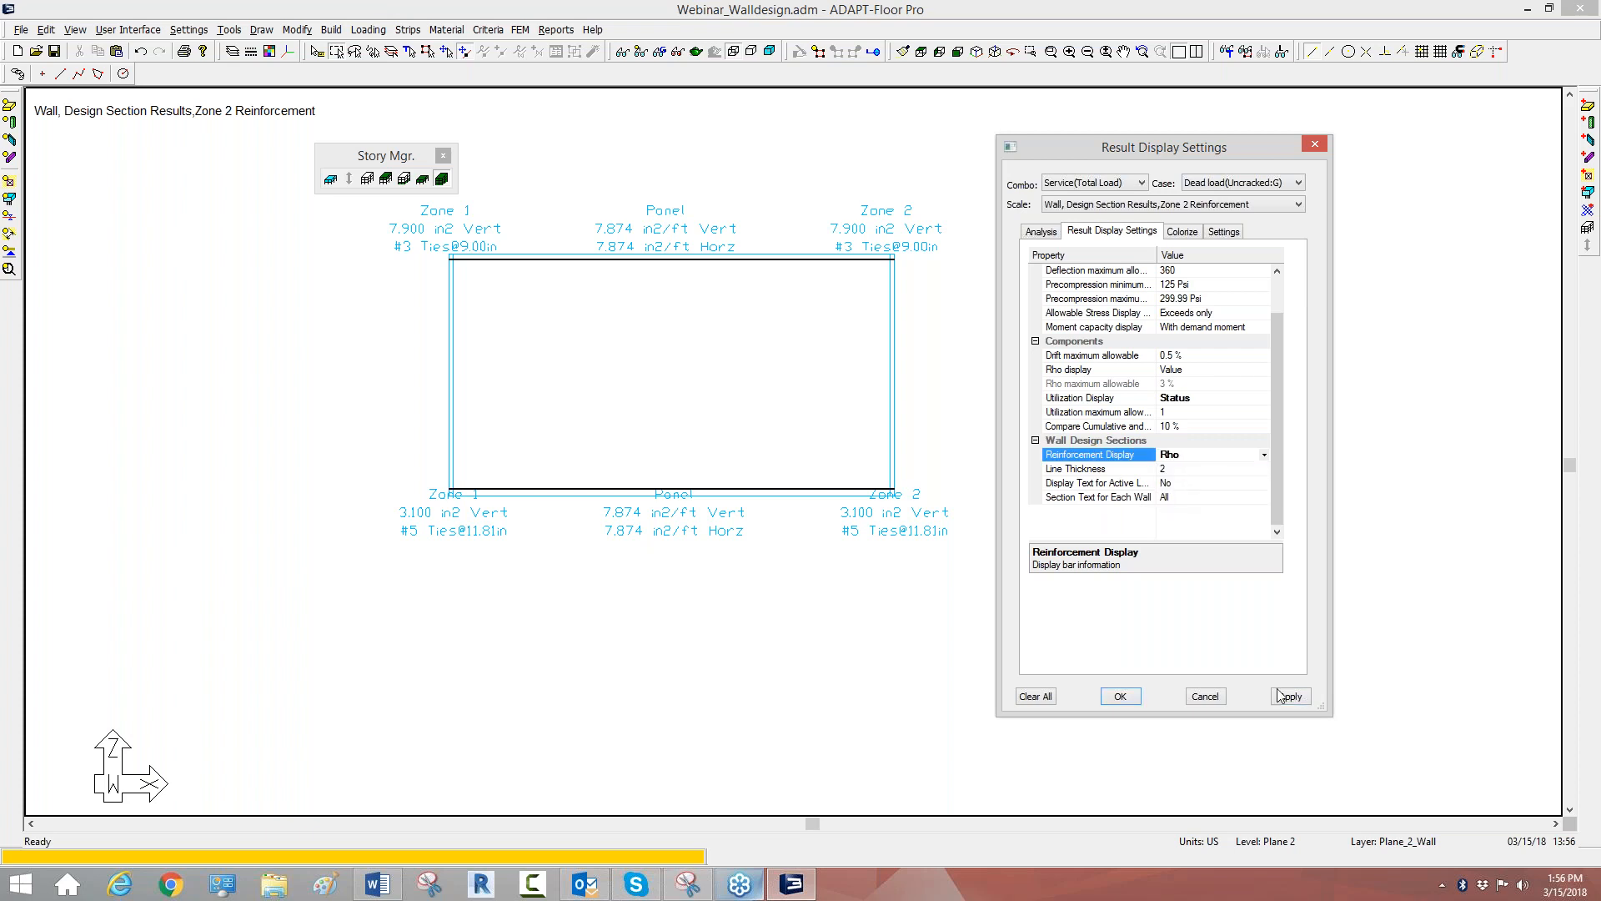
{"action": "left_click", "coordinate": [1291, 697]}
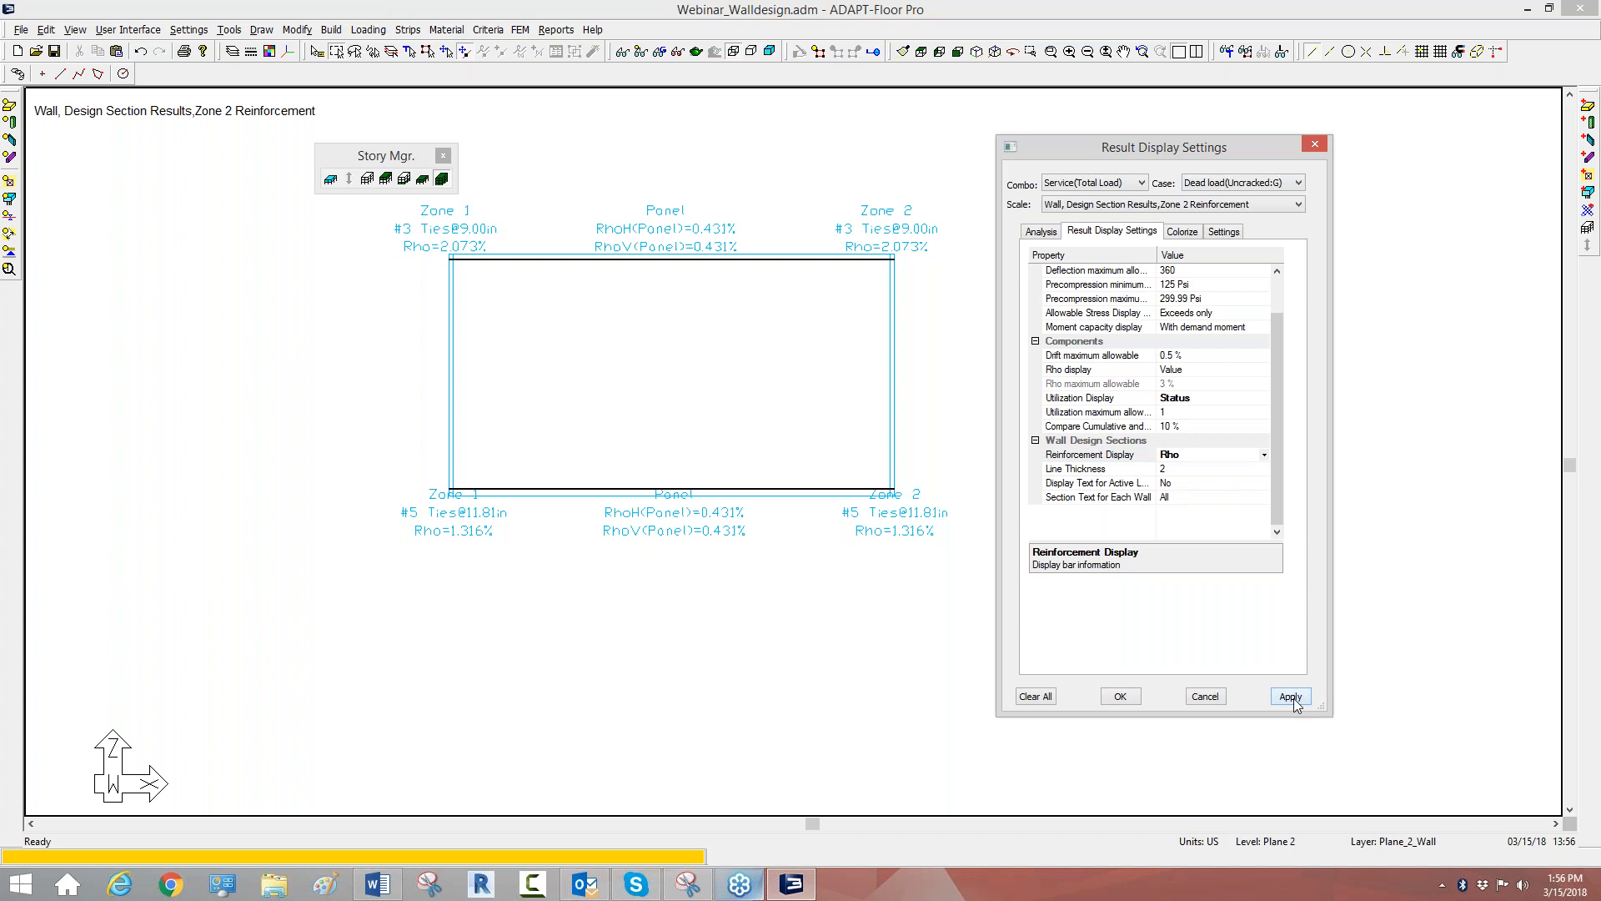
Set Display Text for Active Level to Yes for the wall design sections and apply it.
{"action": "left_click", "coordinate": [1176, 483]}
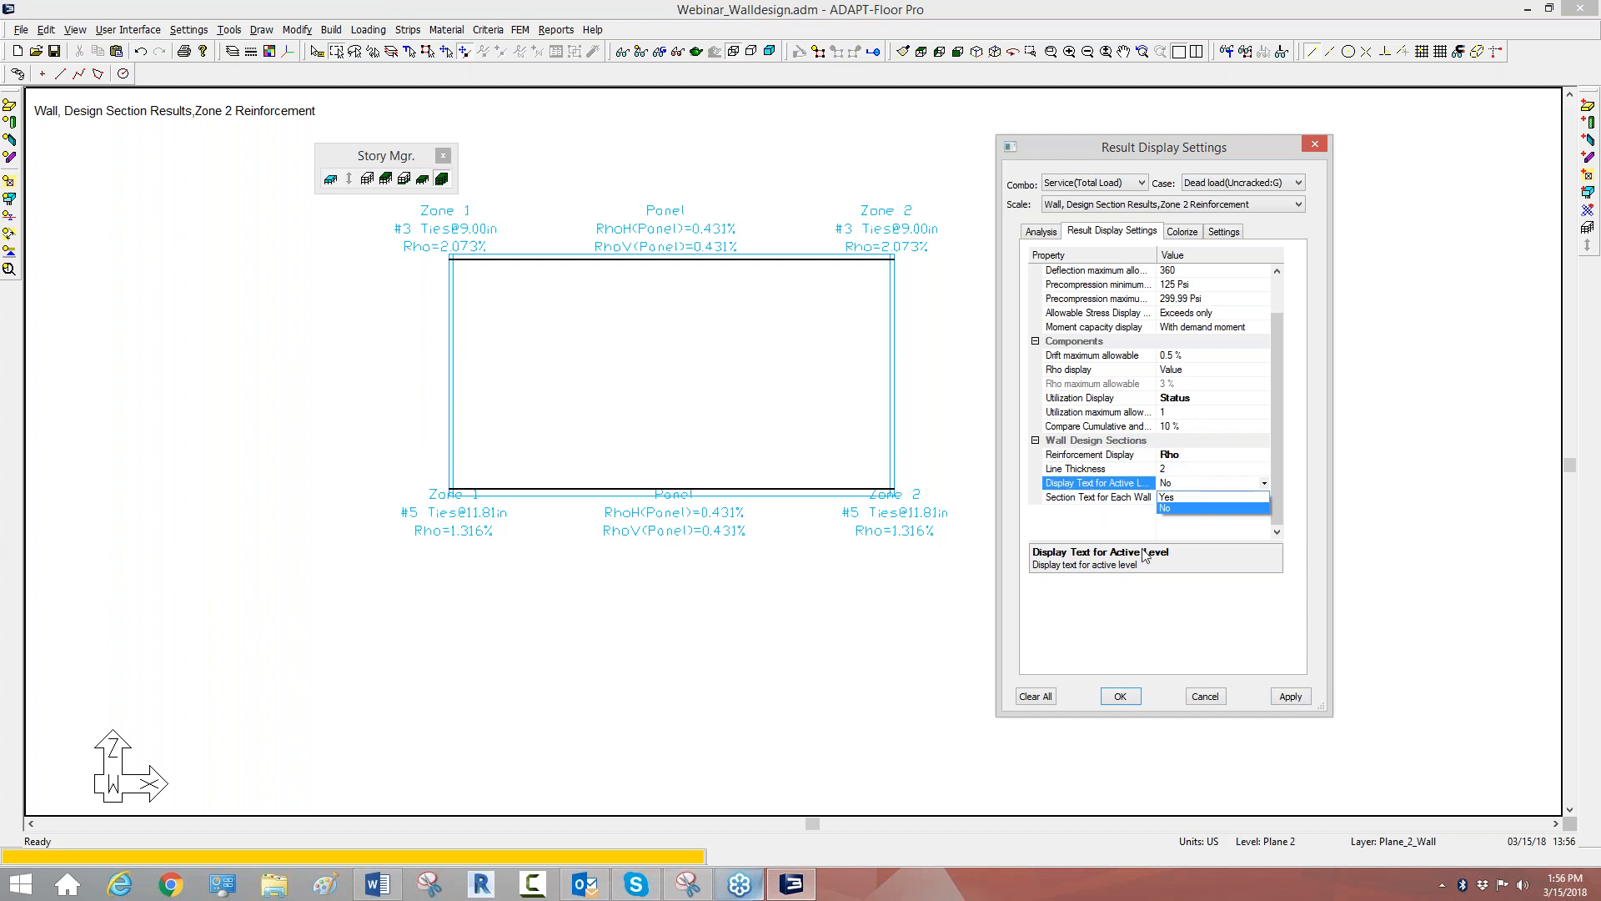
{"action": "left_click", "coordinate": [1176, 497]}
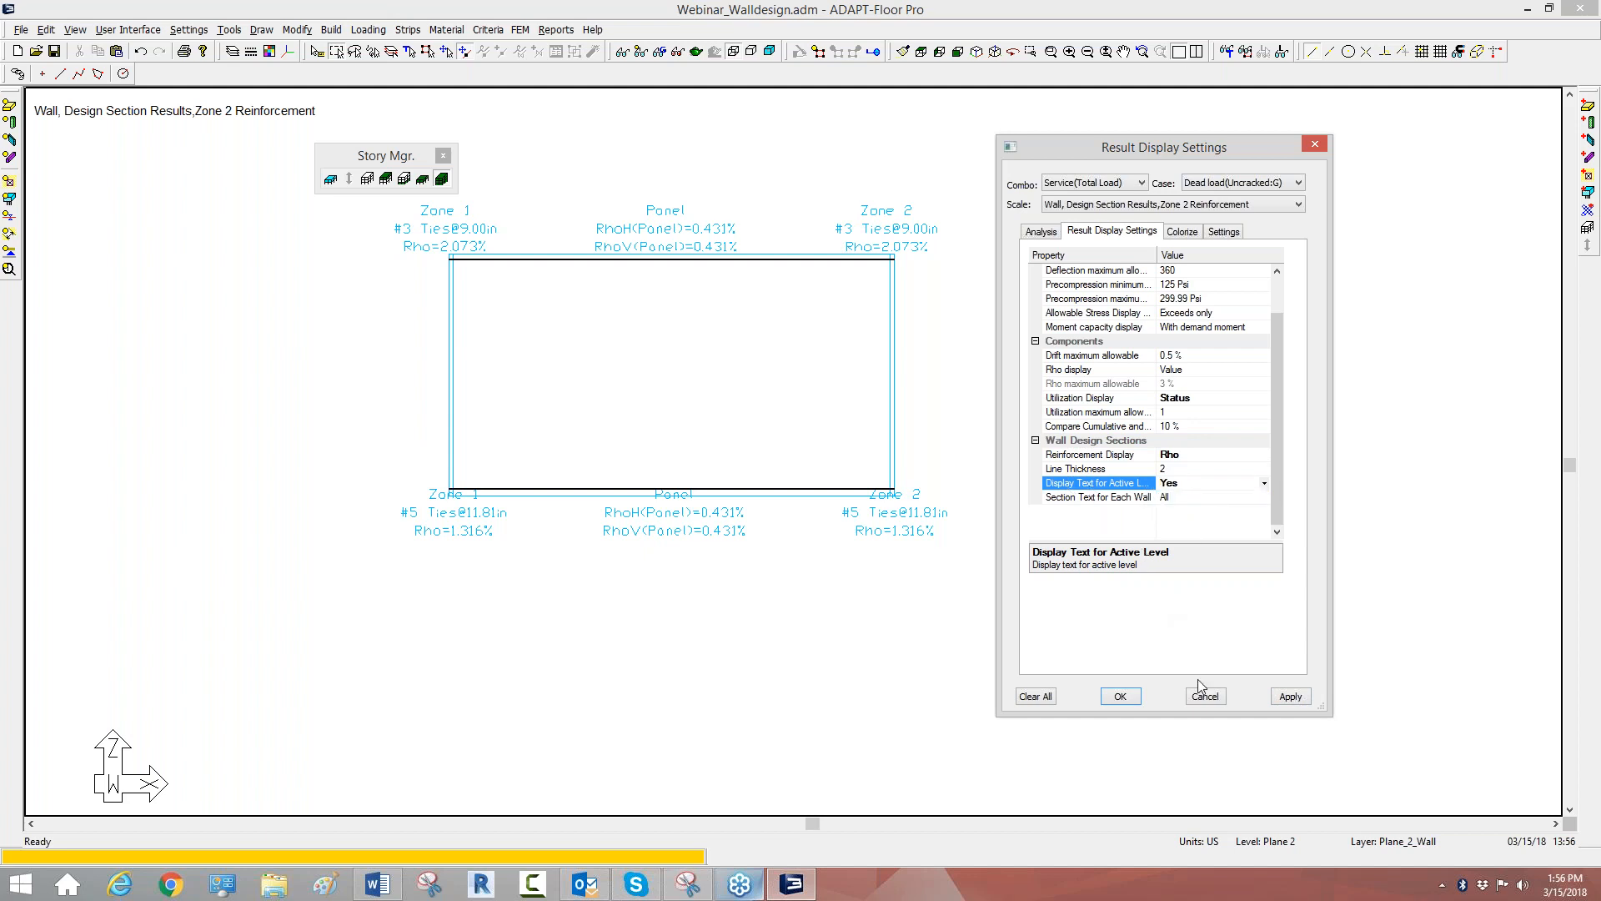
{"action": "left_click", "coordinate": [1288, 697]}
{"action": "left_click", "coordinate": [1191, 486]}
{"action": "left_click", "coordinate": [1191, 485]}
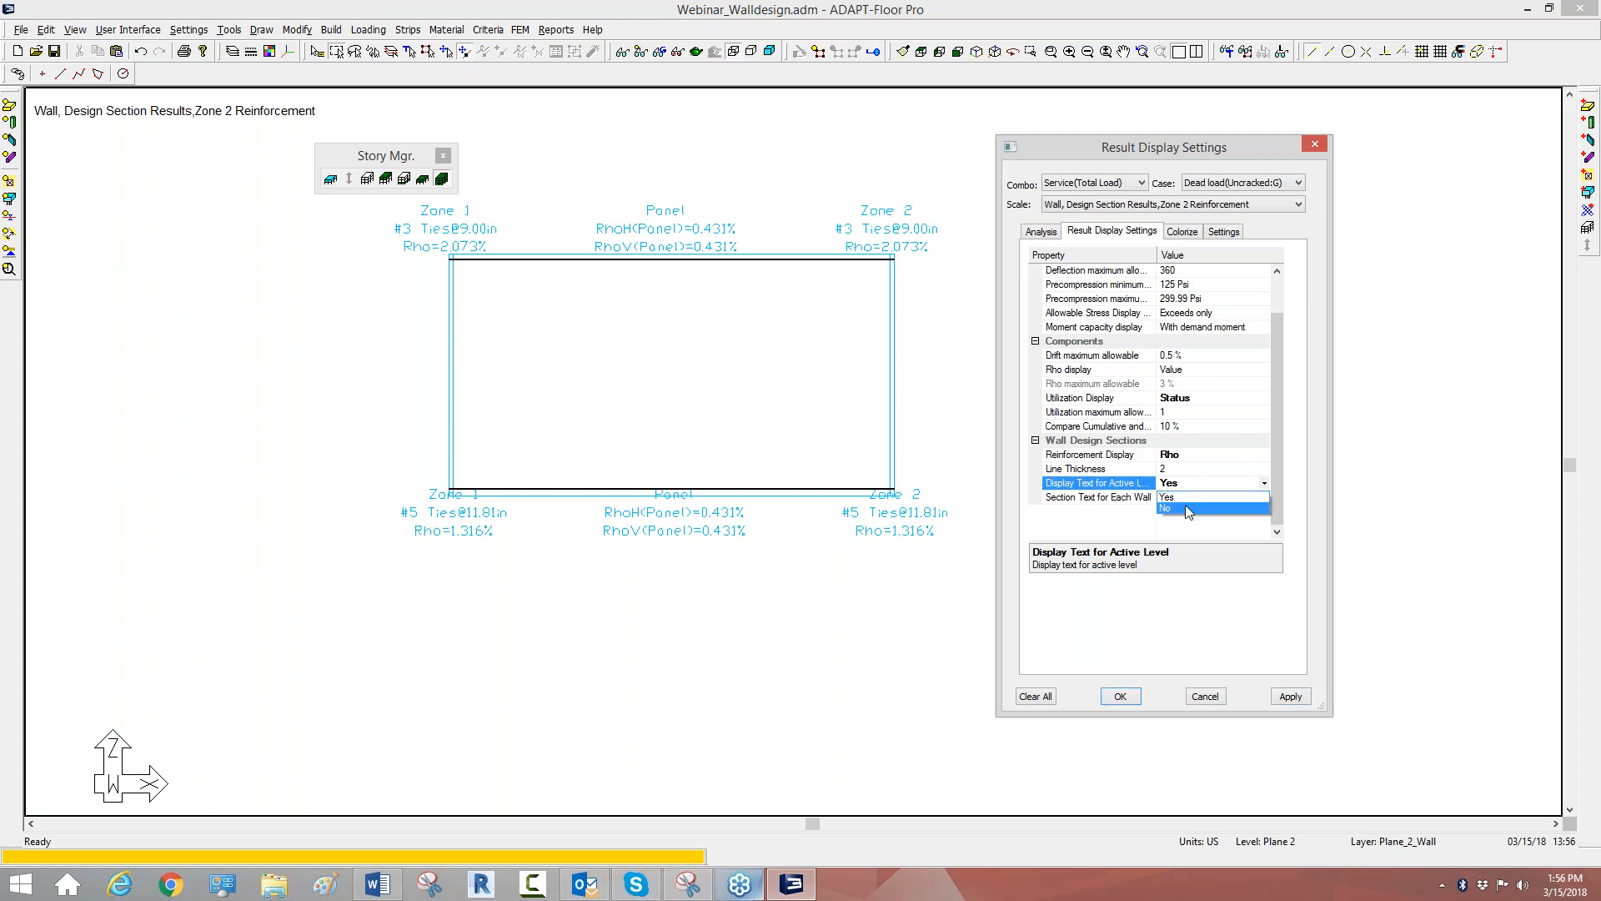
{"action": "left_click", "coordinate": [714, 351]}
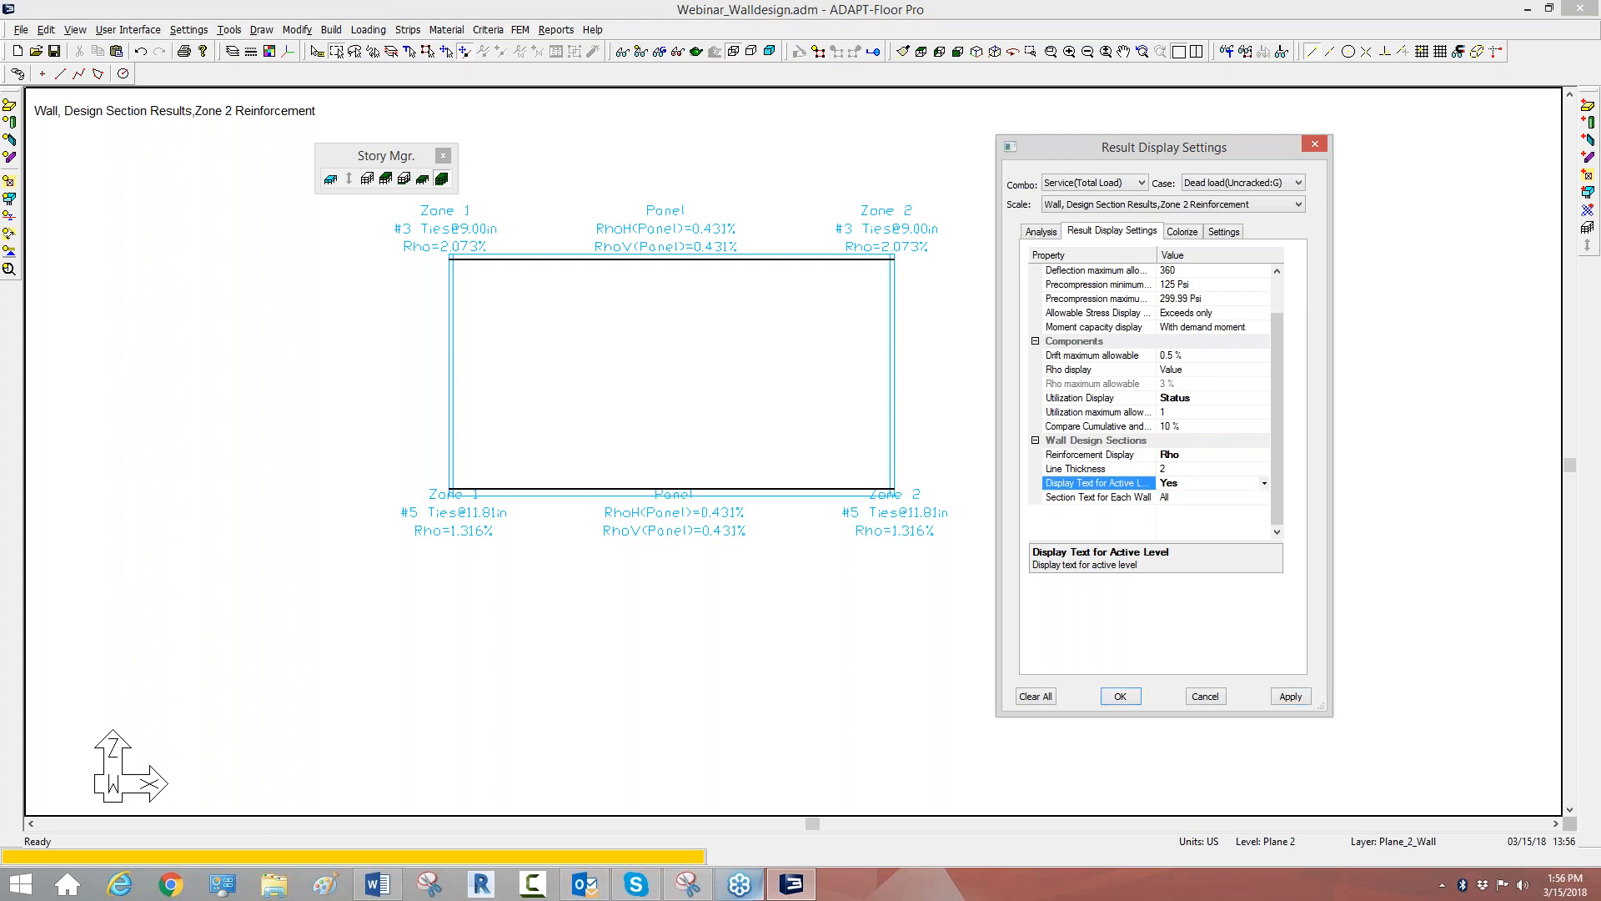
Show the entire model again, turn all layers off, and restore the default display in isometric view.
{"action": "left_click", "coordinate": [819, 52]}
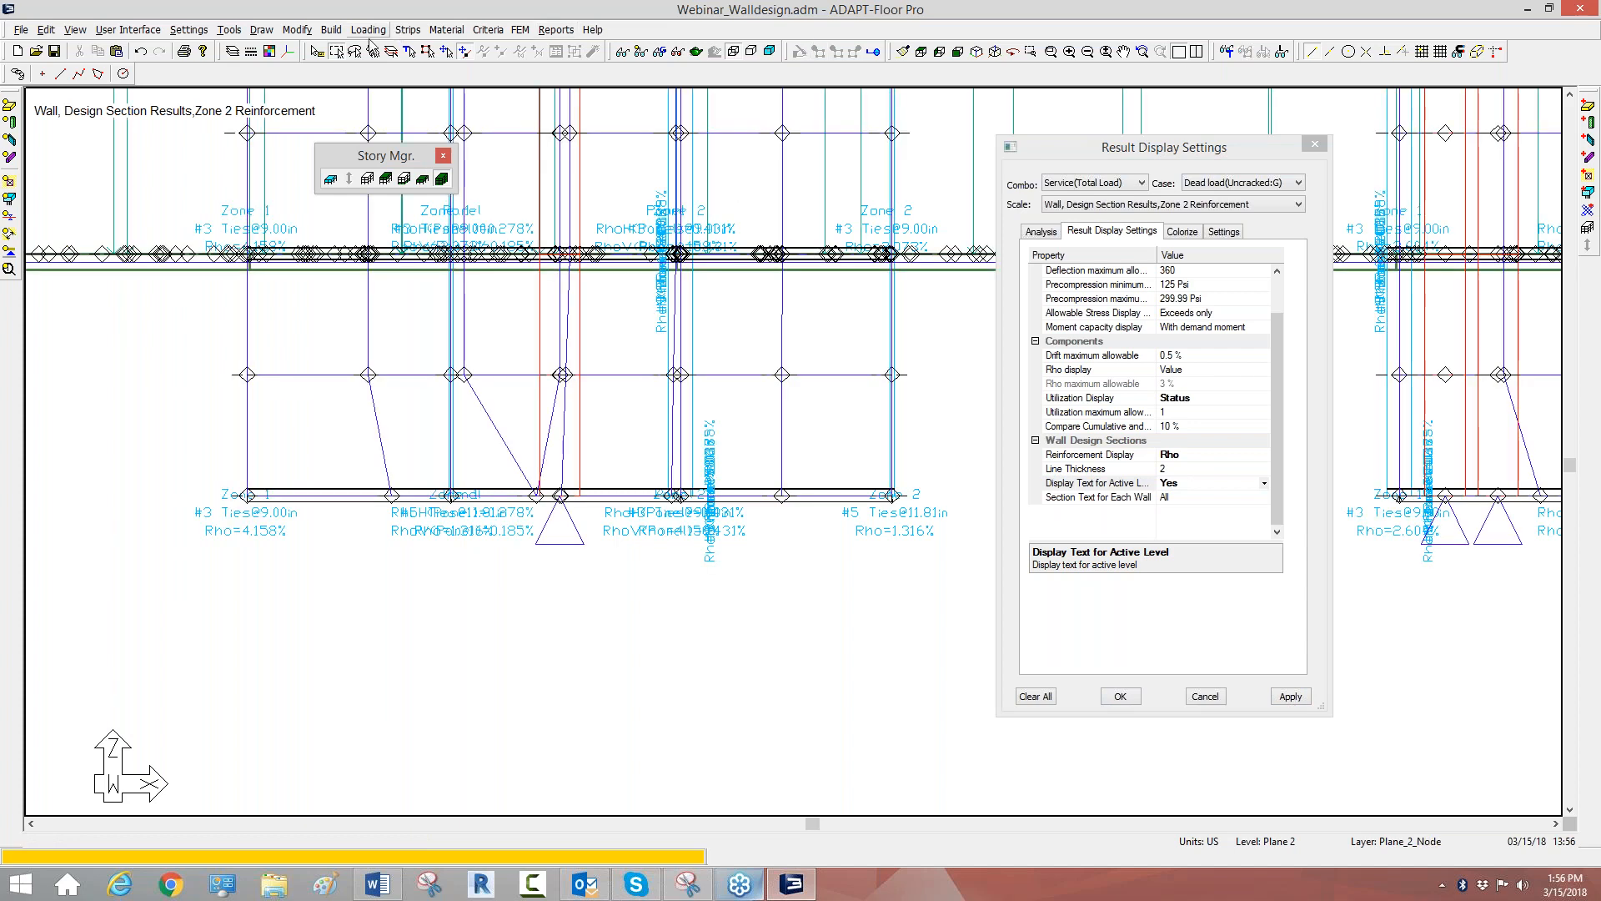
{"action": "left_click", "coordinate": [232, 51]}
{"action": "left_click", "coordinate": [904, 432]}
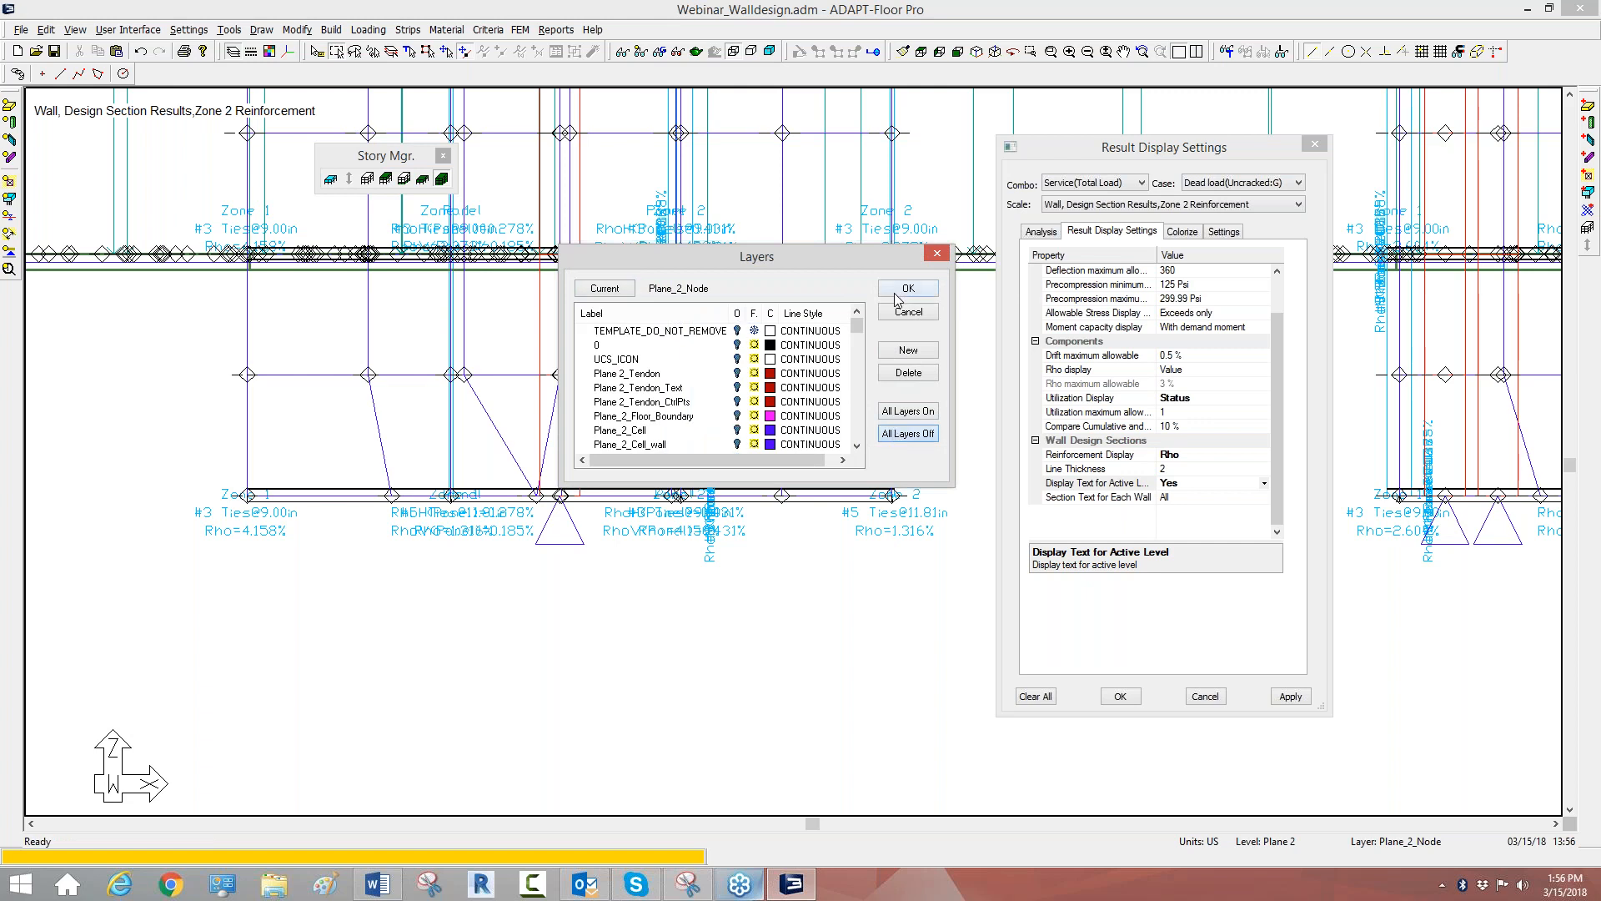
{"action": "left_click", "coordinate": [907, 287]}
{"action": "left_click", "coordinate": [640, 51]}
{"action": "middle_click_drag", "start_coordinate": [730, 298], "coordinate": [818, 448]}
{"action": "scroll", "coordinate": [818, 448], "scroll_direction": "down", "scroll_amount": 2}
{"action": "left_click", "coordinate": [976, 52]}
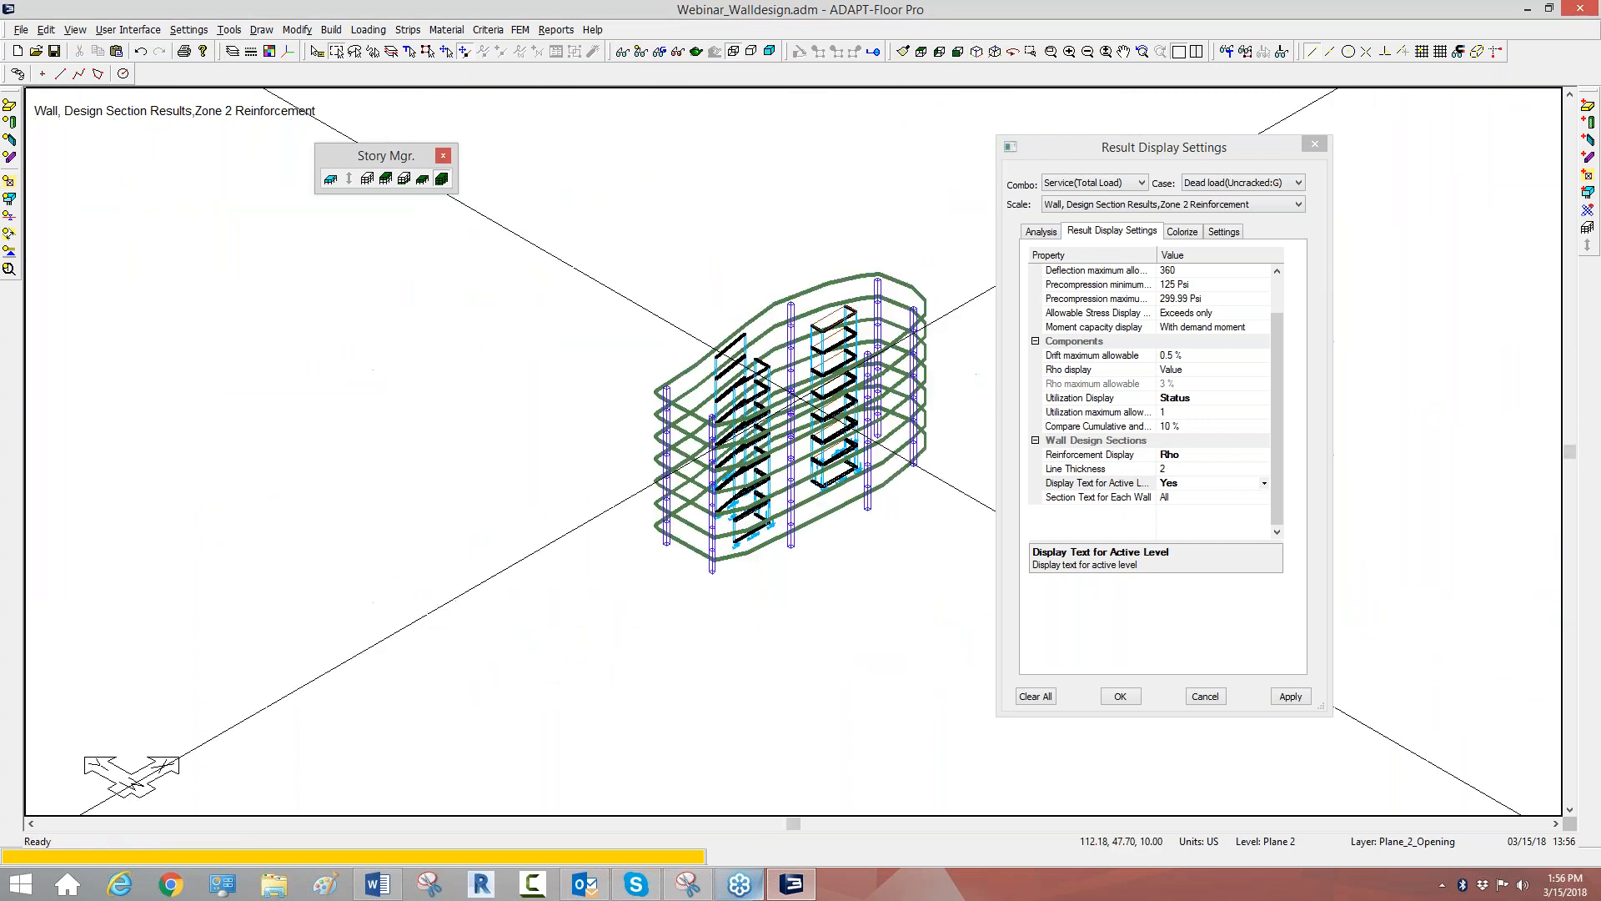
{"action": "scroll", "coordinate": [709, 595], "scroll_direction": "up", "scroll_amount": 6}
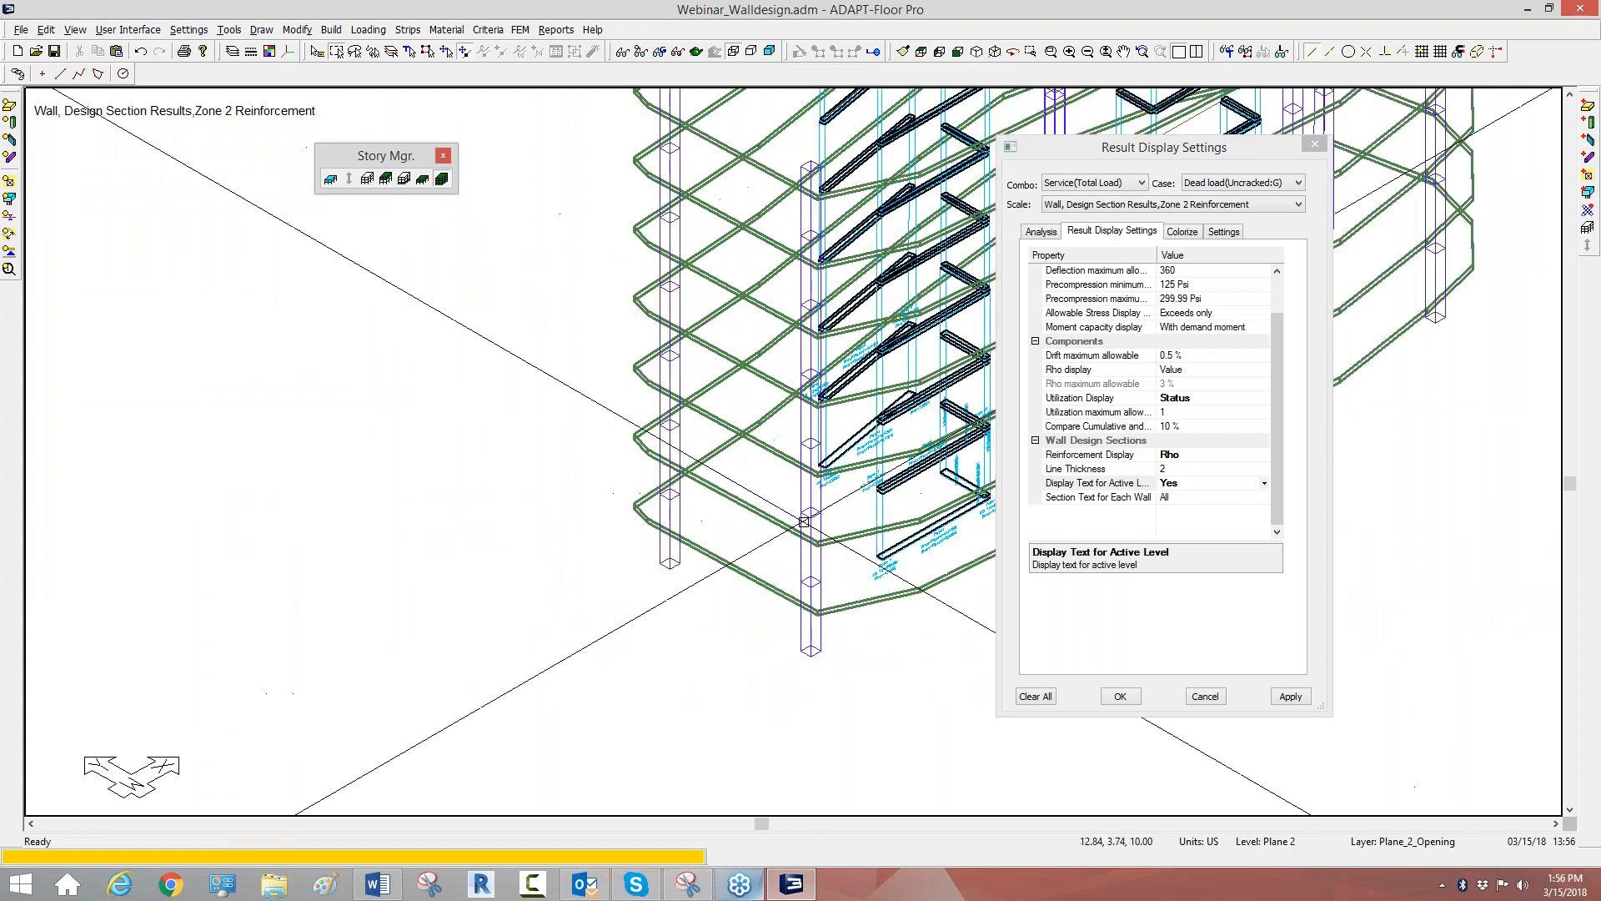
{"action": "scroll", "coordinate": [841, 507], "scroll_direction": "up", "scroll_amount": 1}
{"action": "middle_click_drag", "start_coordinate": [840, 507], "coordinate": [461, 628]}
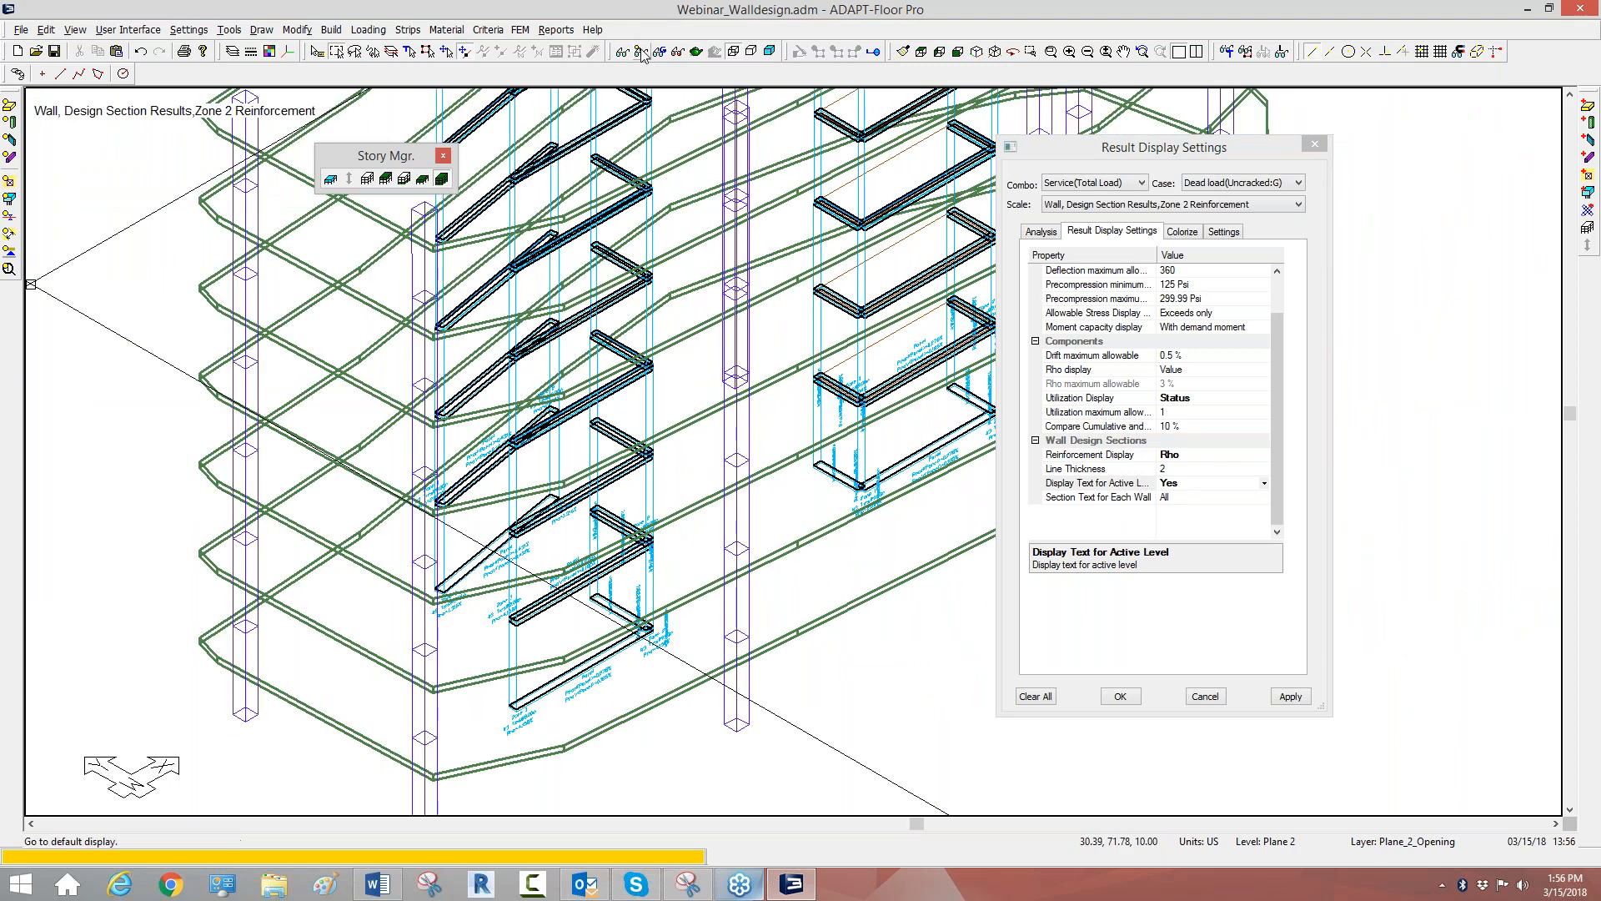
Select the angled wall at the lowest level and isolate its wall face.
{"action": "middle_click_drag", "start_coordinate": [476, 559], "coordinate": [617, 595]}
{"action": "scroll", "coordinate": [595, 754], "scroll_direction": "up", "scroll_amount": 2}
{"action": "scroll", "coordinate": [632, 738], "scroll_direction": "up", "scroll_amount": 2}
{"action": "left_click", "coordinate": [644, 600]}
{"action": "right_click", "coordinate": [644, 601]}
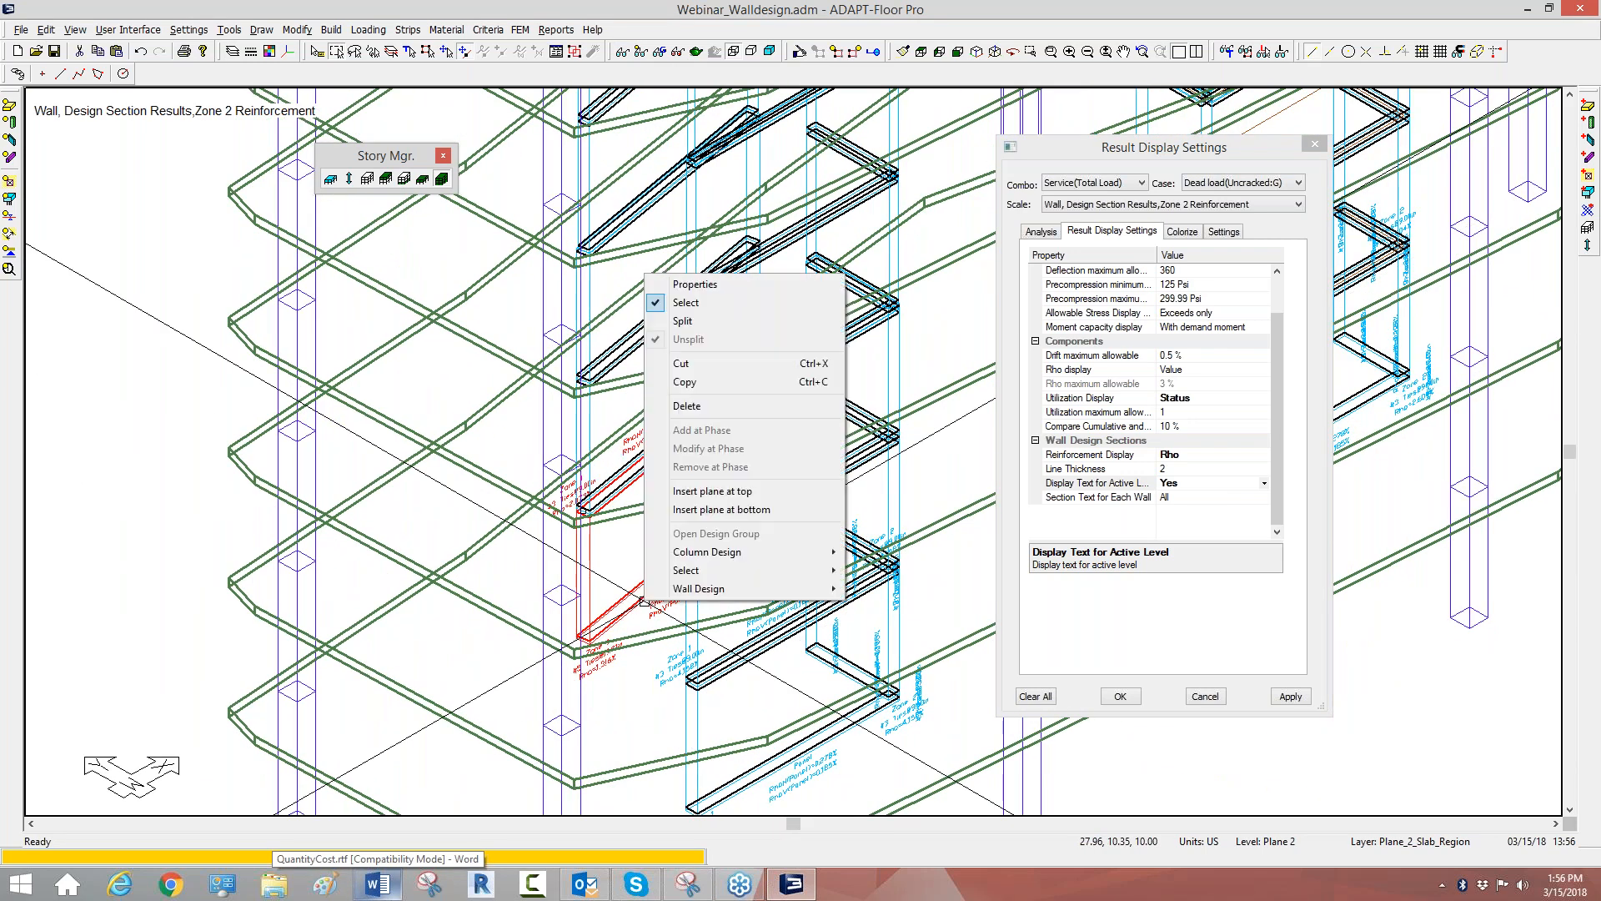
{"action": "mouse_move", "coordinate": [717, 589]}
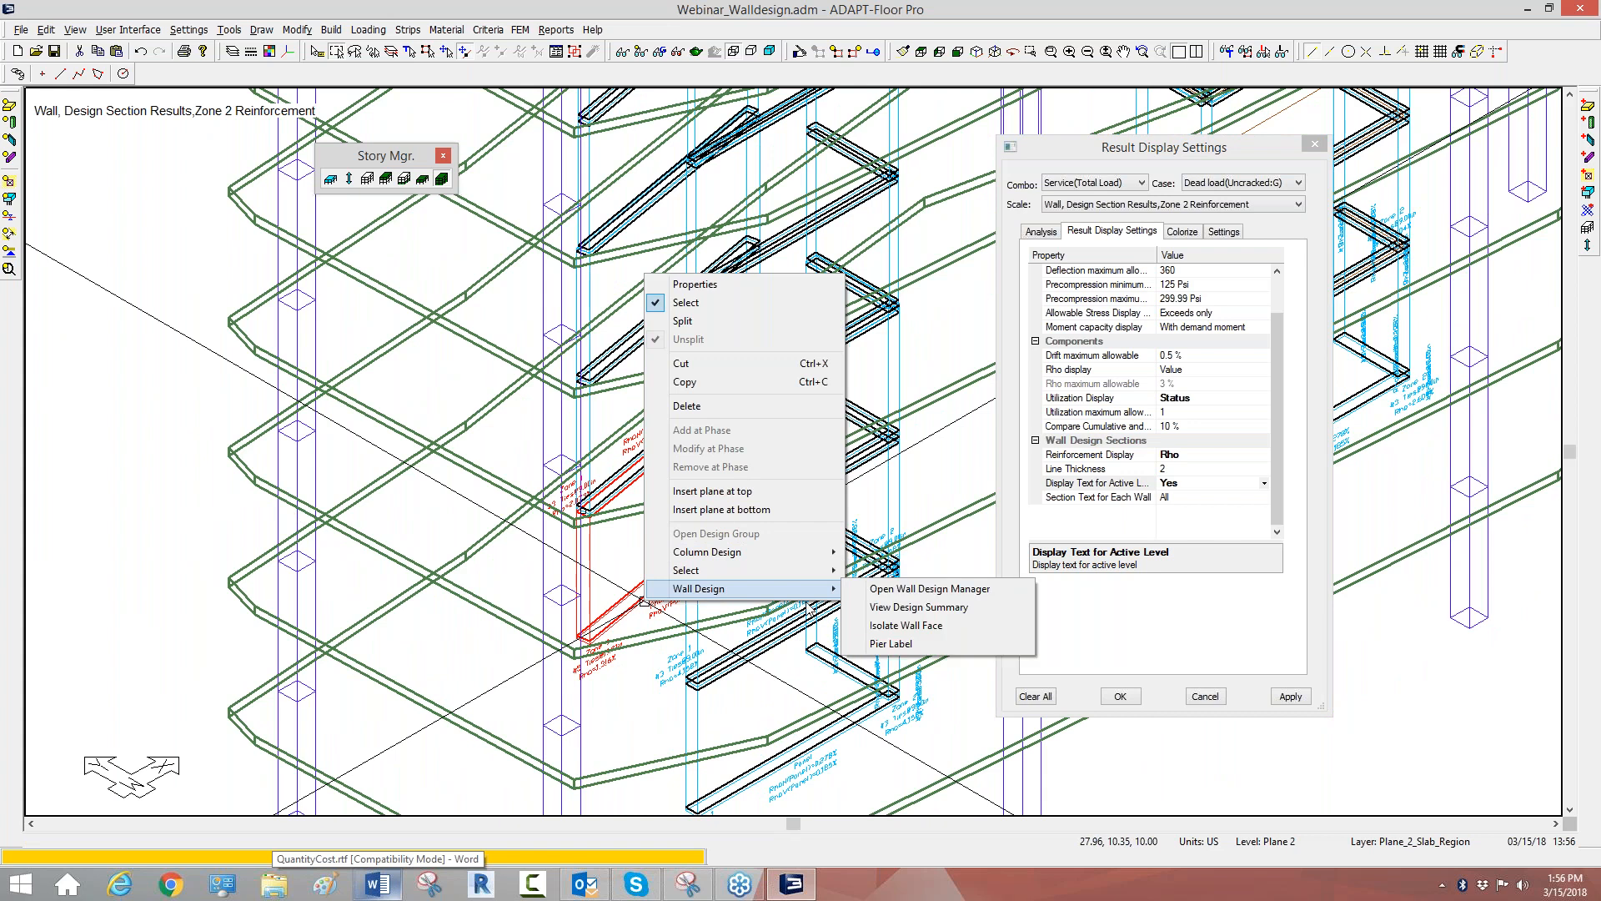
{"action": "left_click", "coordinate": [893, 628]}
{"action": "scroll", "coordinate": [821, 380], "scroll_direction": "down", "scroll_amount": 3}
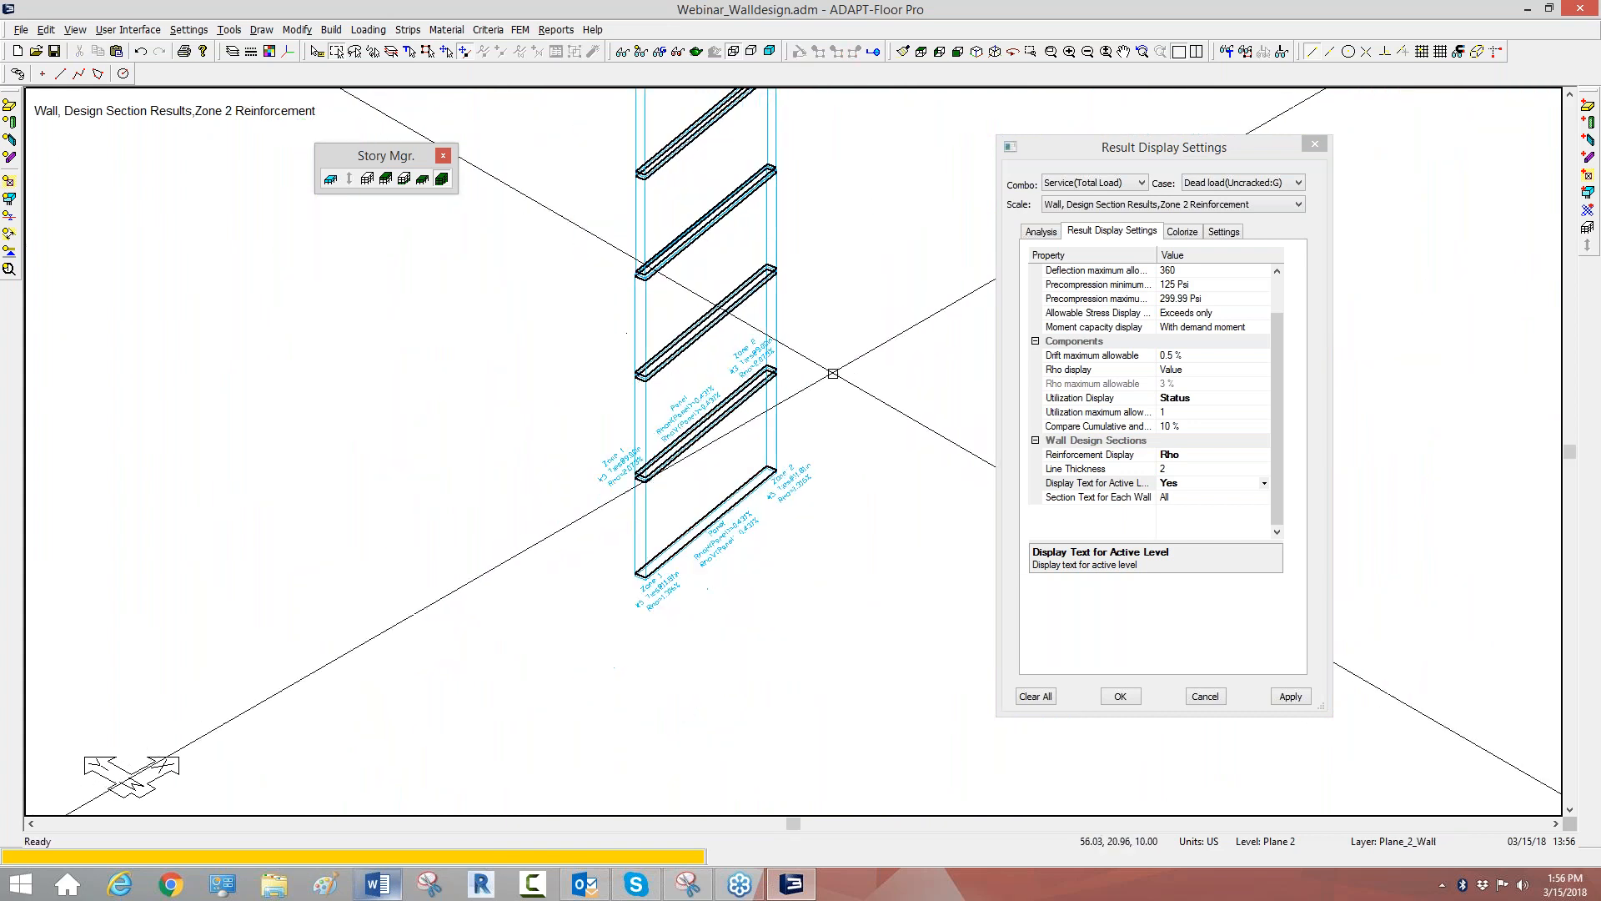
Show the isolated wall face in X-Z elevation and toggle the panel reinforcement results to realign the labels.
{"action": "left_click", "coordinate": [959, 52]}
{"action": "middle_click_drag", "start_coordinate": [839, 361], "coordinate": [708, 368]}
{"action": "scroll", "coordinate": [708, 392], "scroll_direction": "up", "scroll_amount": 3}
{"action": "scroll", "coordinate": [665, 636], "scroll_direction": "up", "scroll_amount": 3}
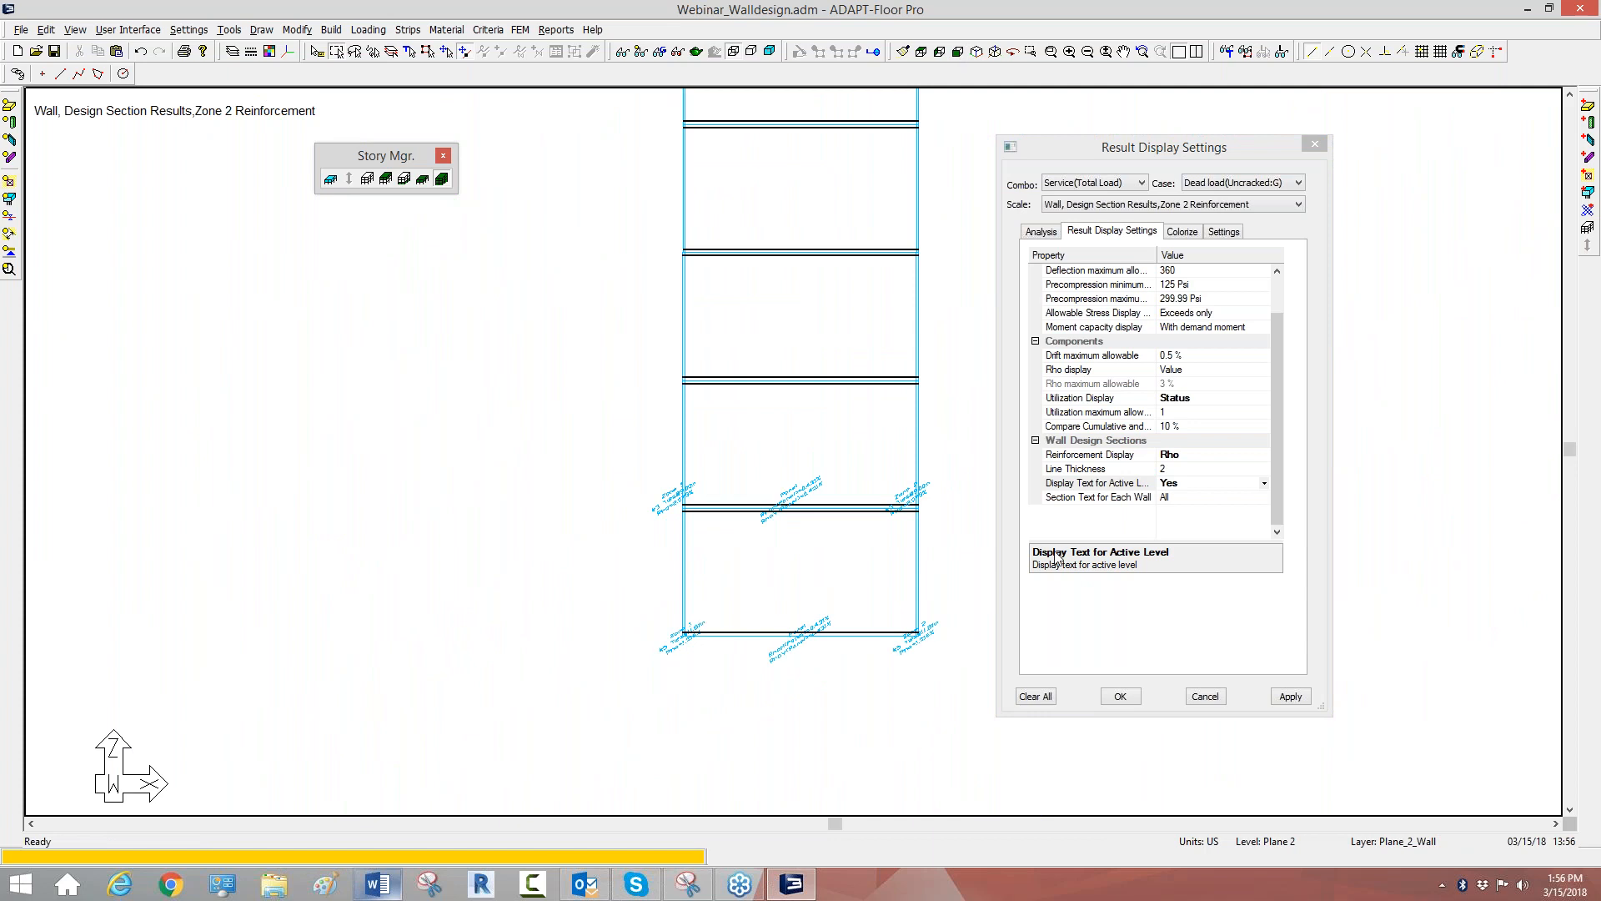
{"action": "left_click", "coordinate": [1041, 232]}
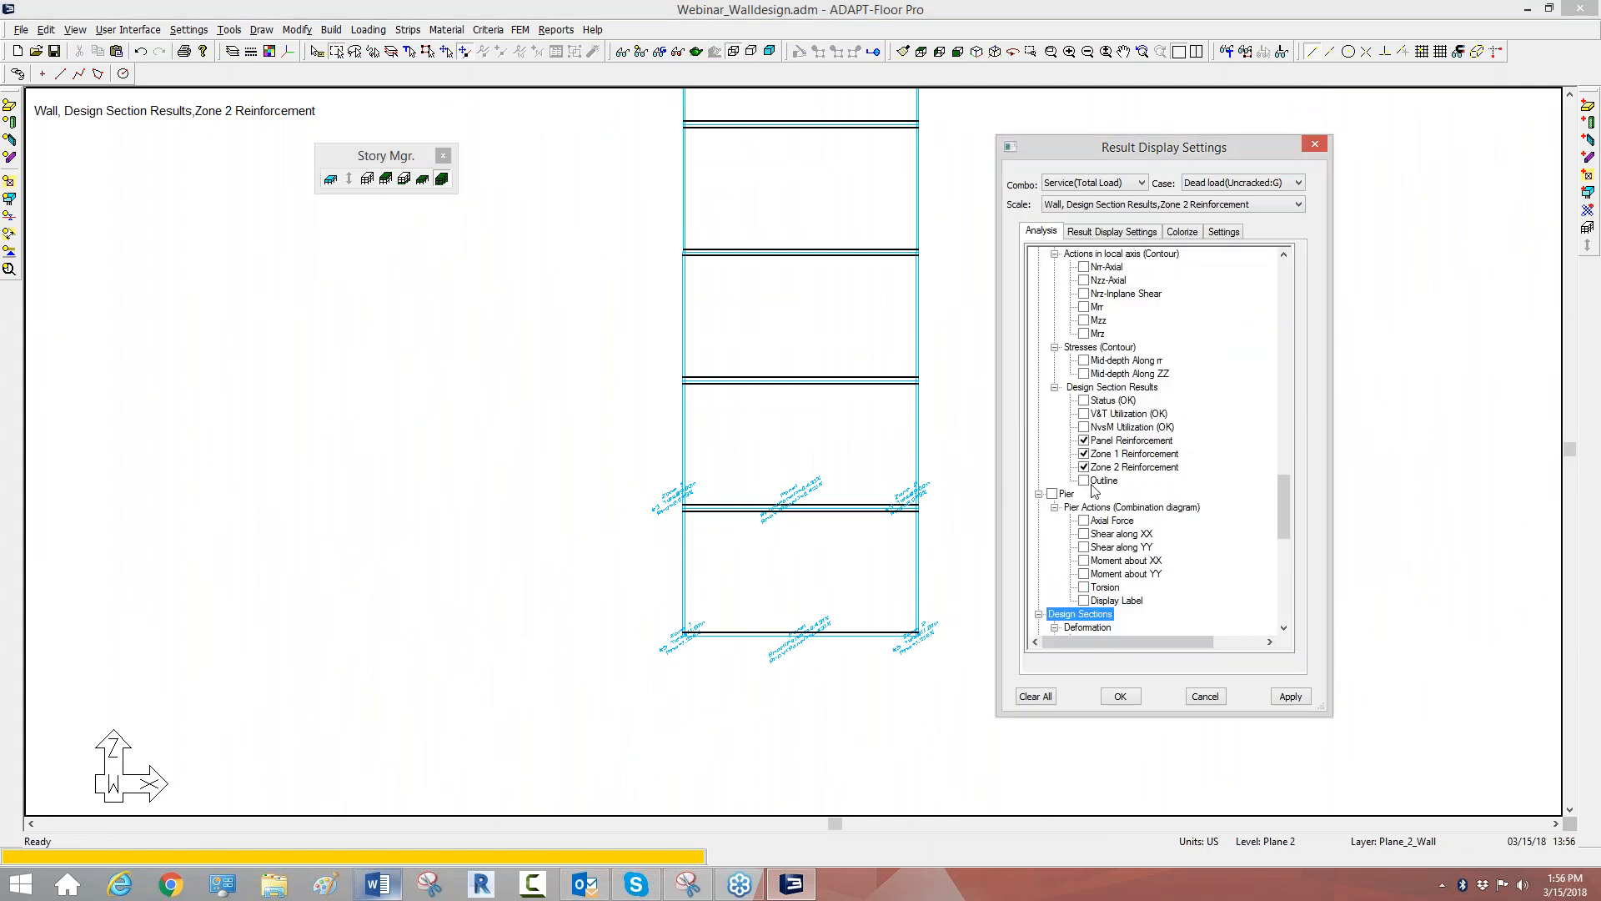
{"action": "left_click", "coordinate": [1084, 441]}
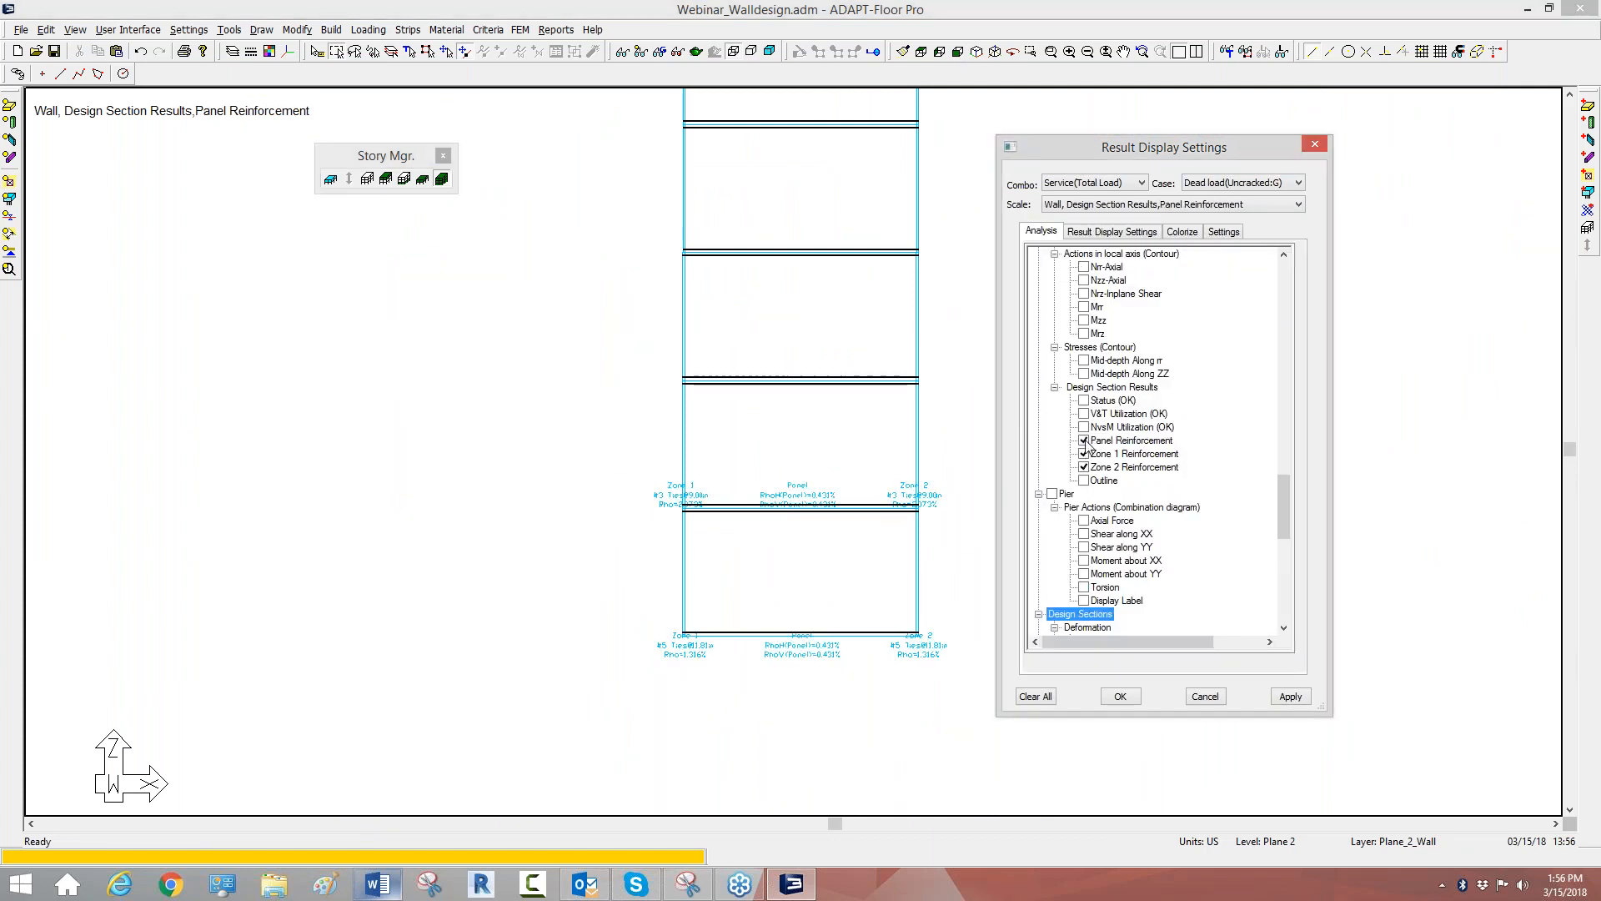
Set Display Text for Active Level to No and apply it to the isolated wall face.
{"action": "left_click", "coordinate": [1102, 232]}
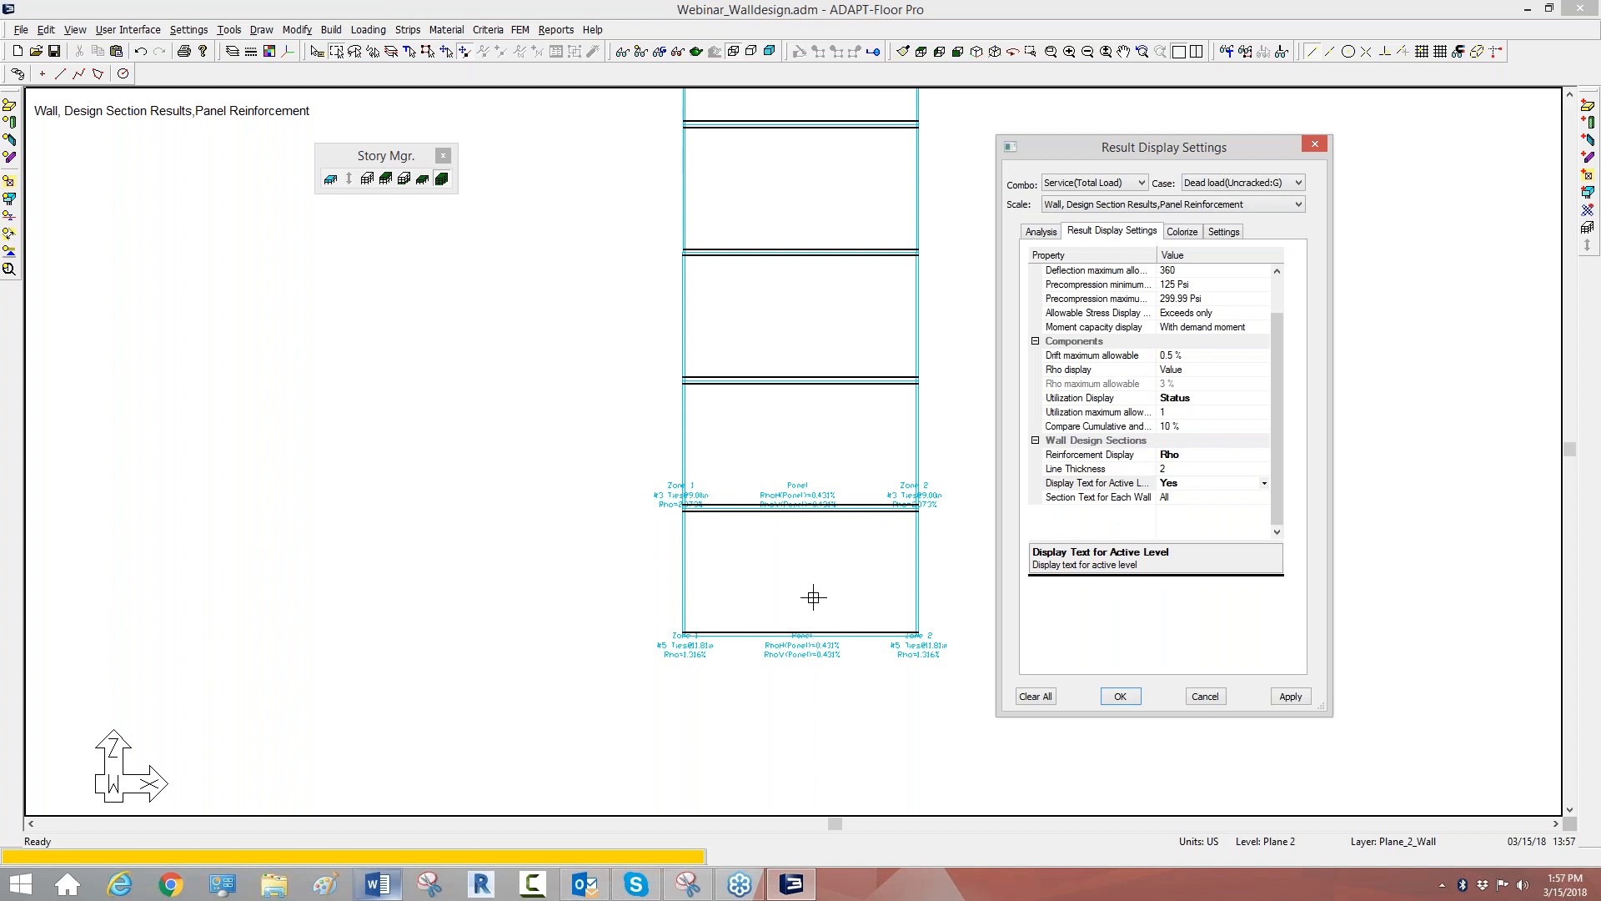
{"action": "left_click", "coordinate": [1168, 483]}
{"action": "left_click", "coordinate": [1168, 483]}
{"action": "left_click", "coordinate": [1171, 508]}
{"action": "left_click", "coordinate": [1290, 697]}
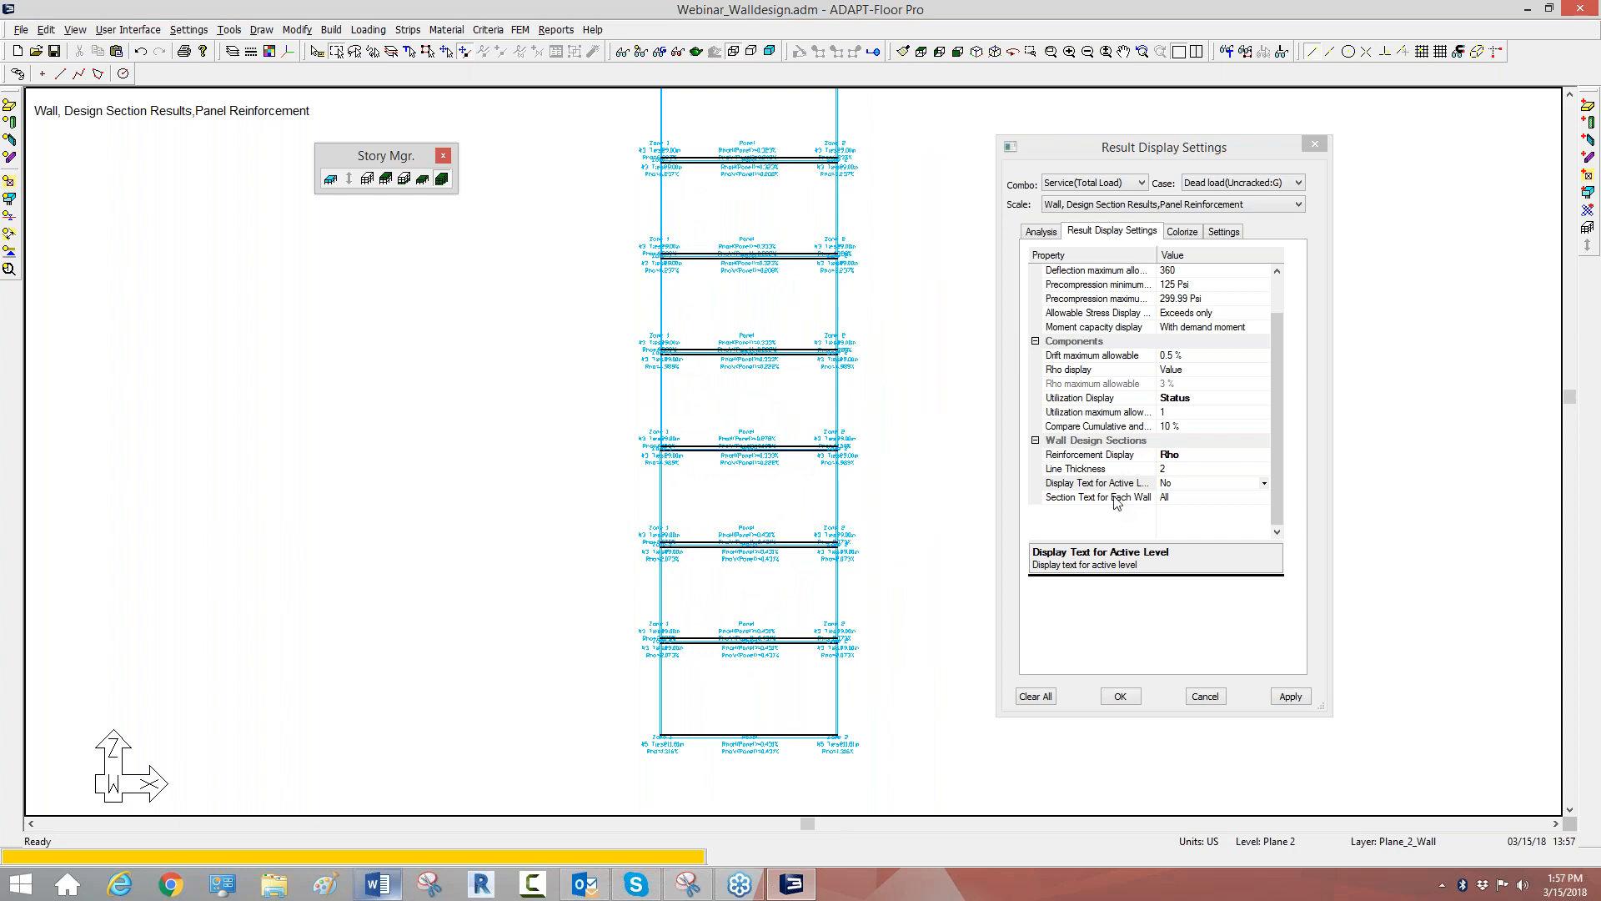
Set Section Text for Each Wall to Top and apply it.
{"action": "left_click", "coordinate": [1167, 500]}
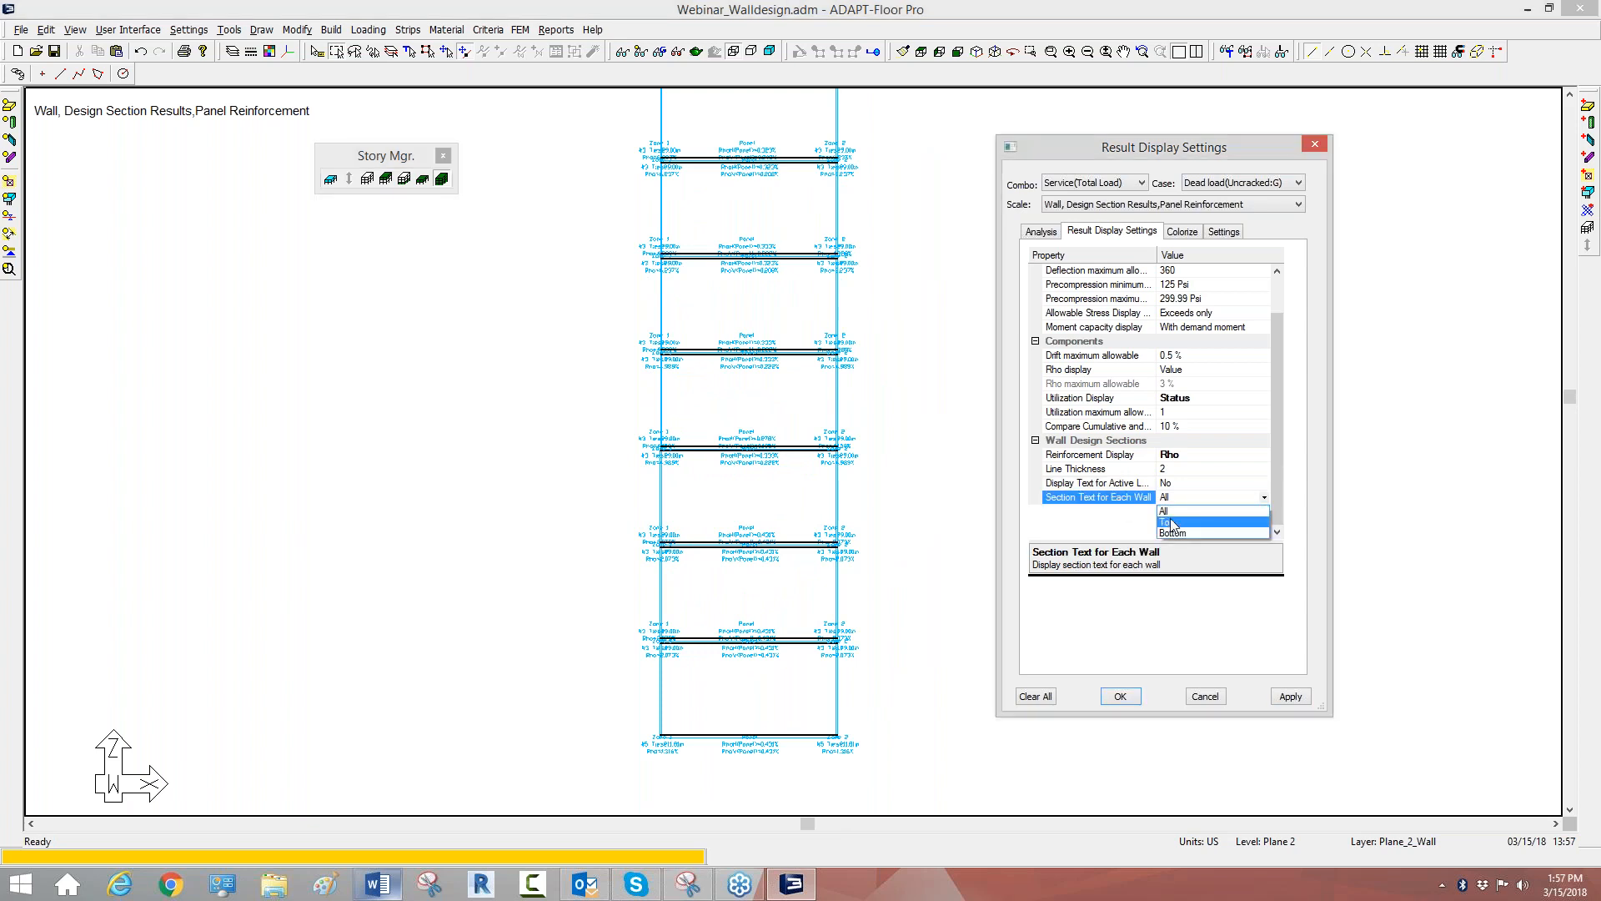
{"action": "left_click", "coordinate": [1173, 523]}
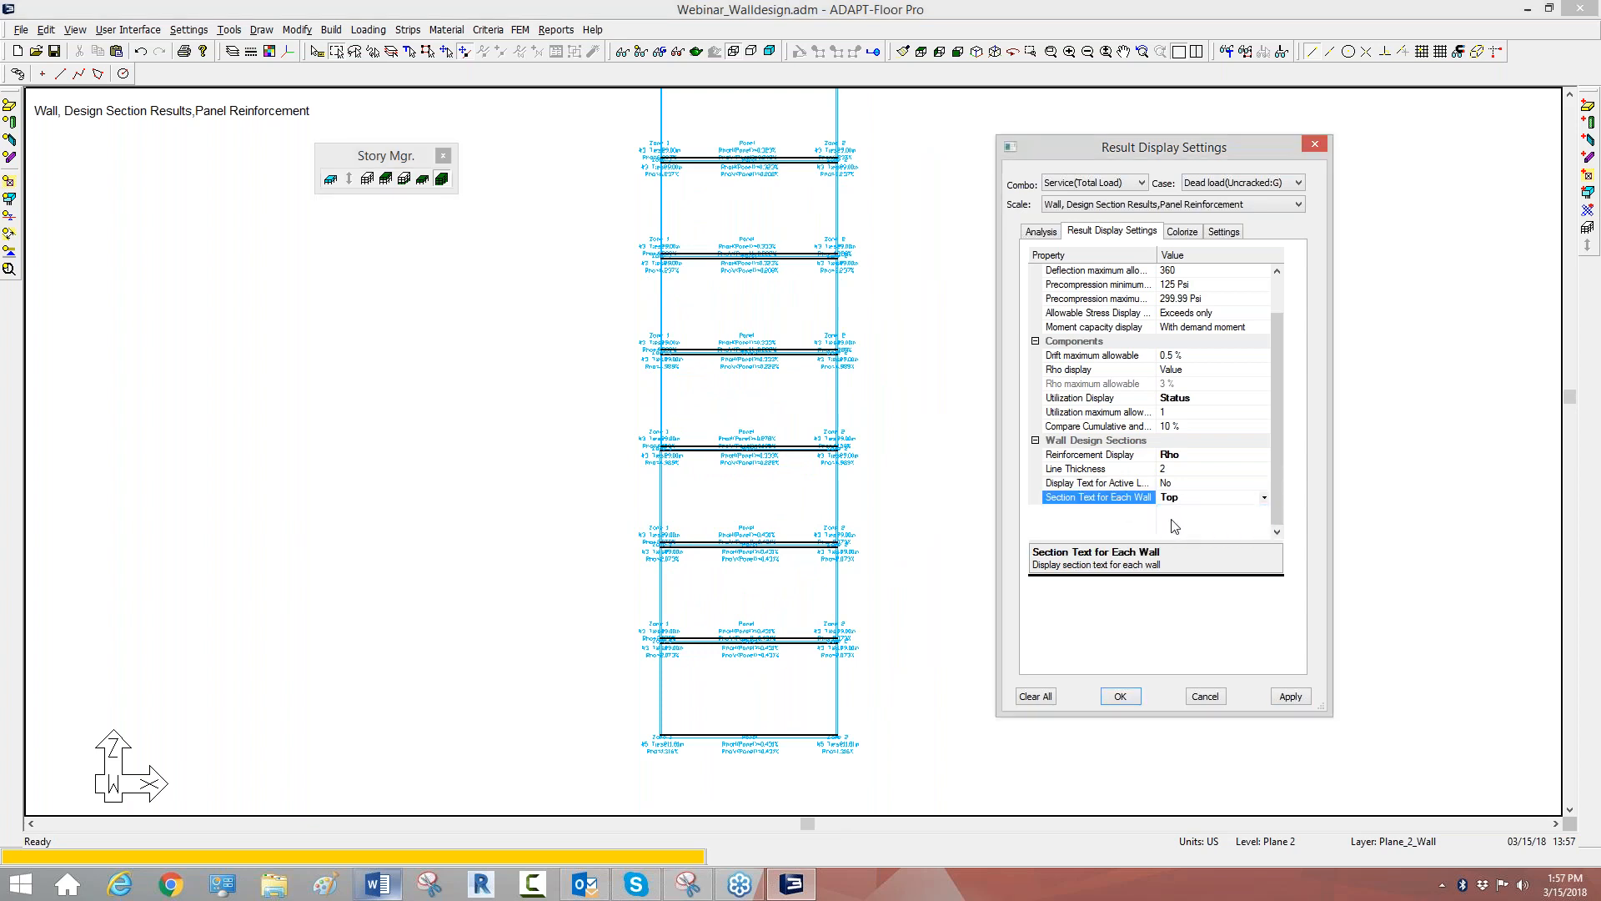
{"action": "left_click", "coordinate": [1289, 697]}
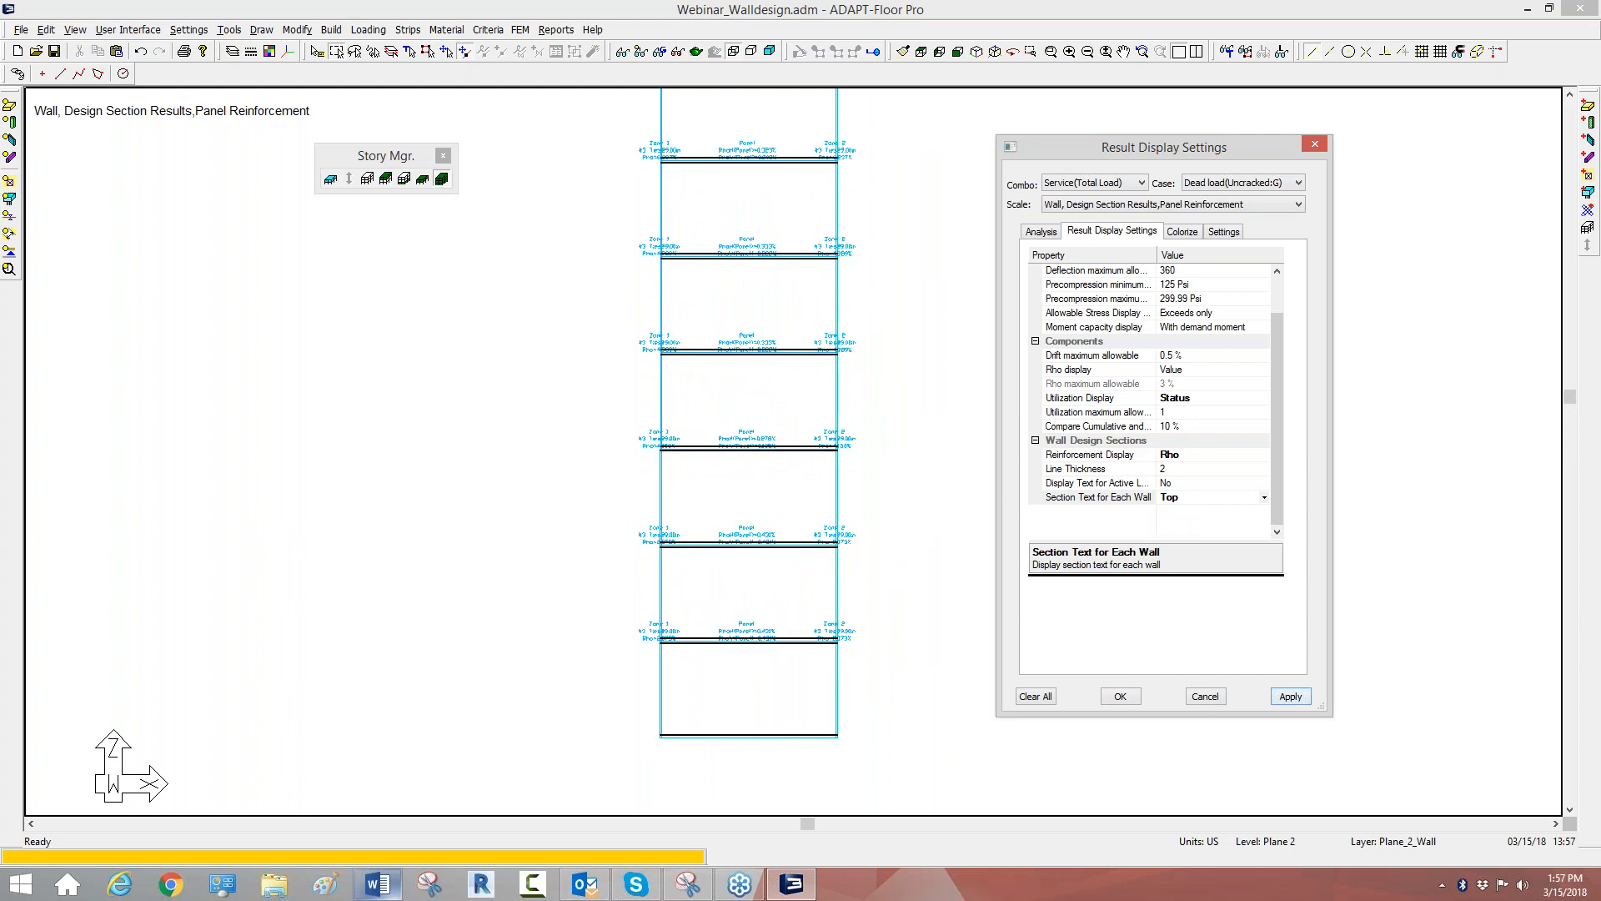
Set Section Text for Each Wall to Bottom and apply it.
{"action": "left_click", "coordinate": [1188, 498]}
{"action": "left_click", "coordinate": [1188, 524]}
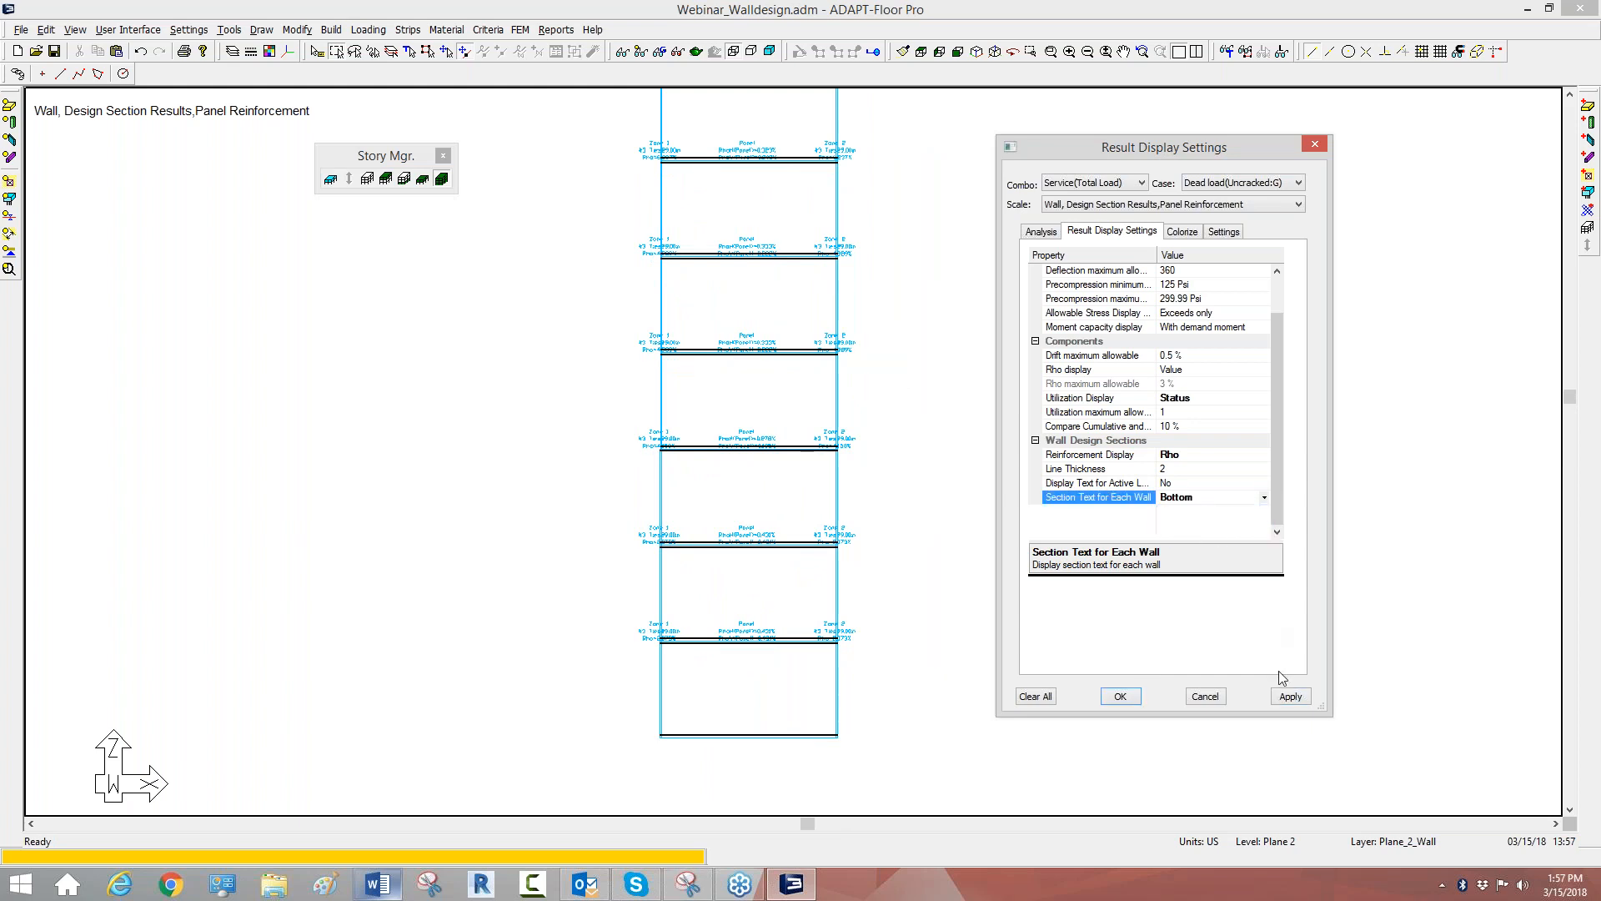
{"action": "left_click", "coordinate": [1289, 696]}
{"action": "scroll", "coordinate": [707, 398], "scroll_direction": "down", "scroll_amount": 2}
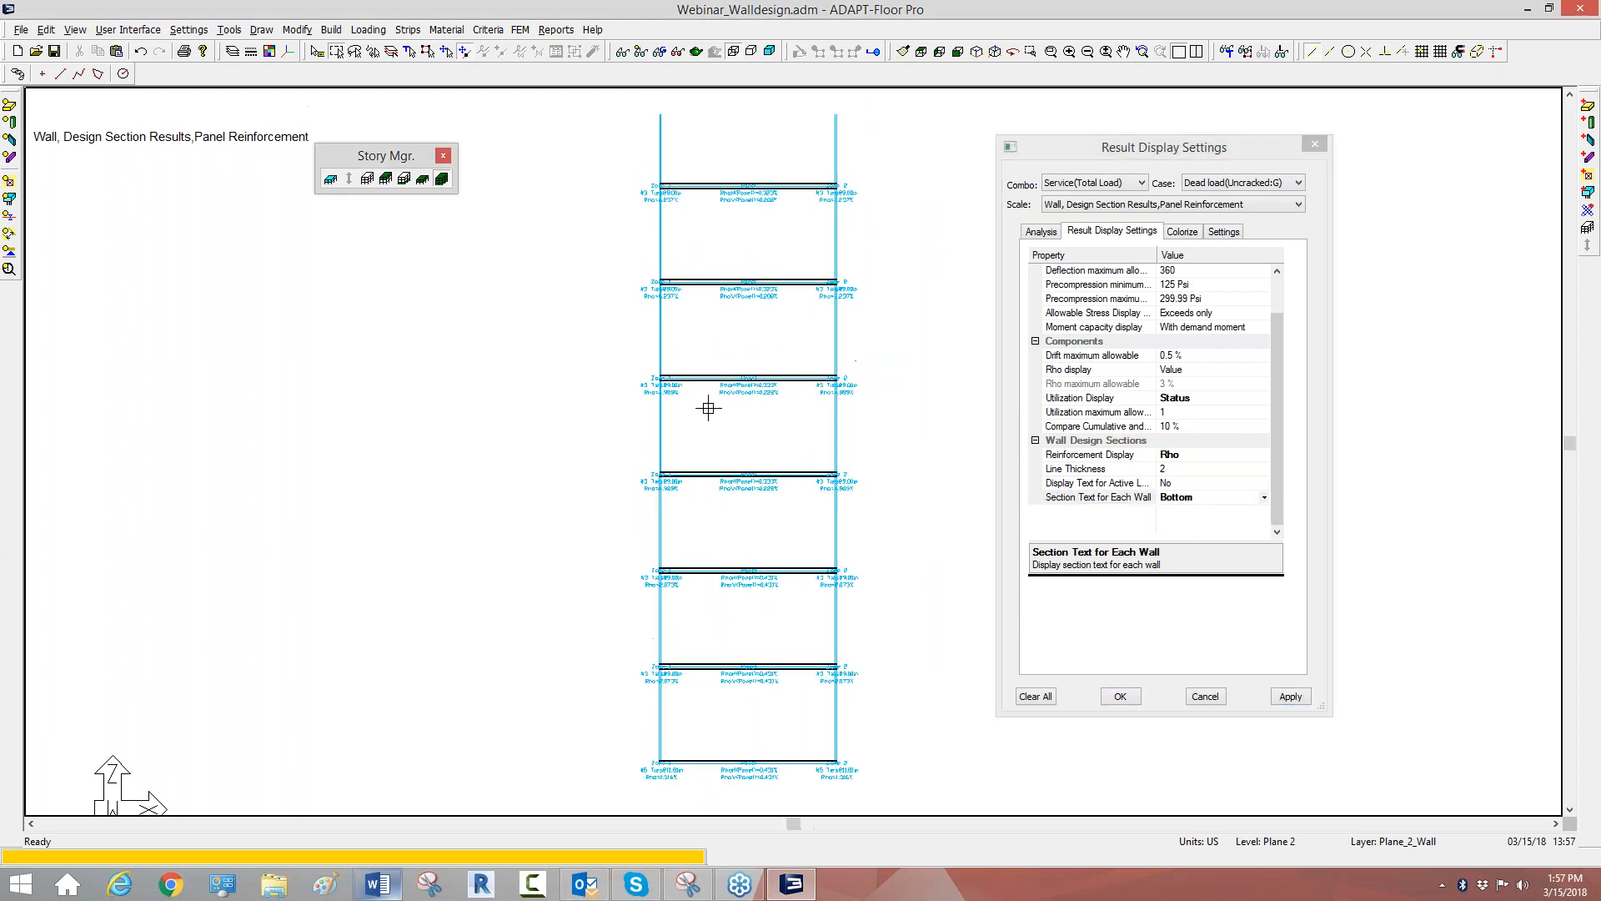
Colorize the wall design sections by Thickness and show the isolated wall stack in isometric view.
{"action": "scroll", "coordinate": [674, 383], "scroll_direction": "up", "scroll_amount": 6}
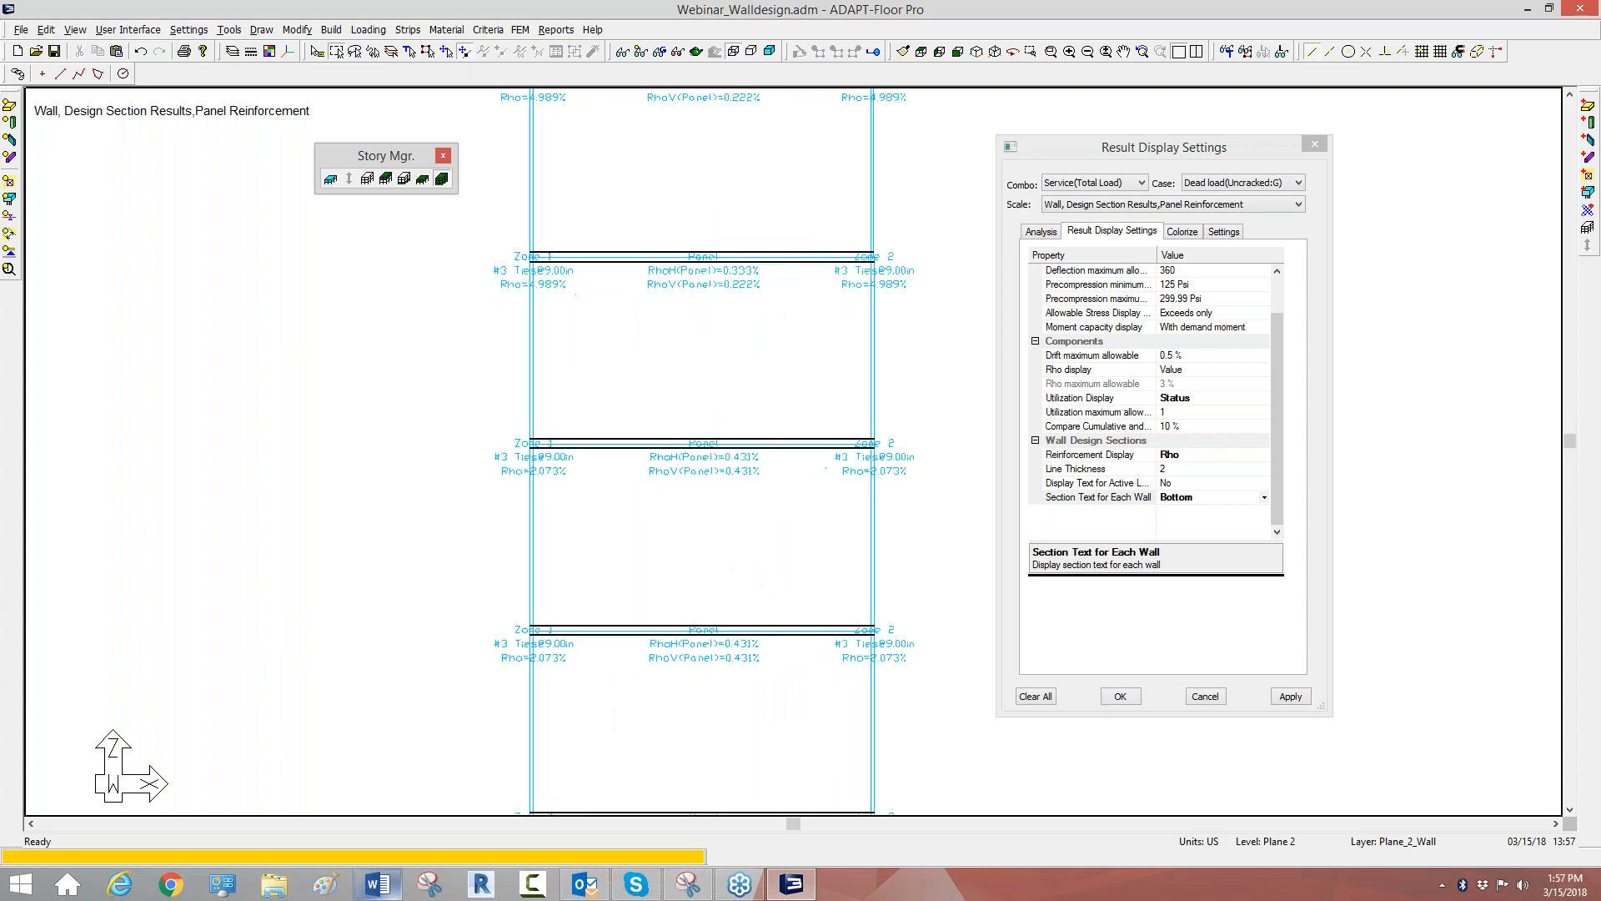
{"action": "scroll", "coordinate": [674, 383], "scroll_direction": "down", "scroll_amount": 1}
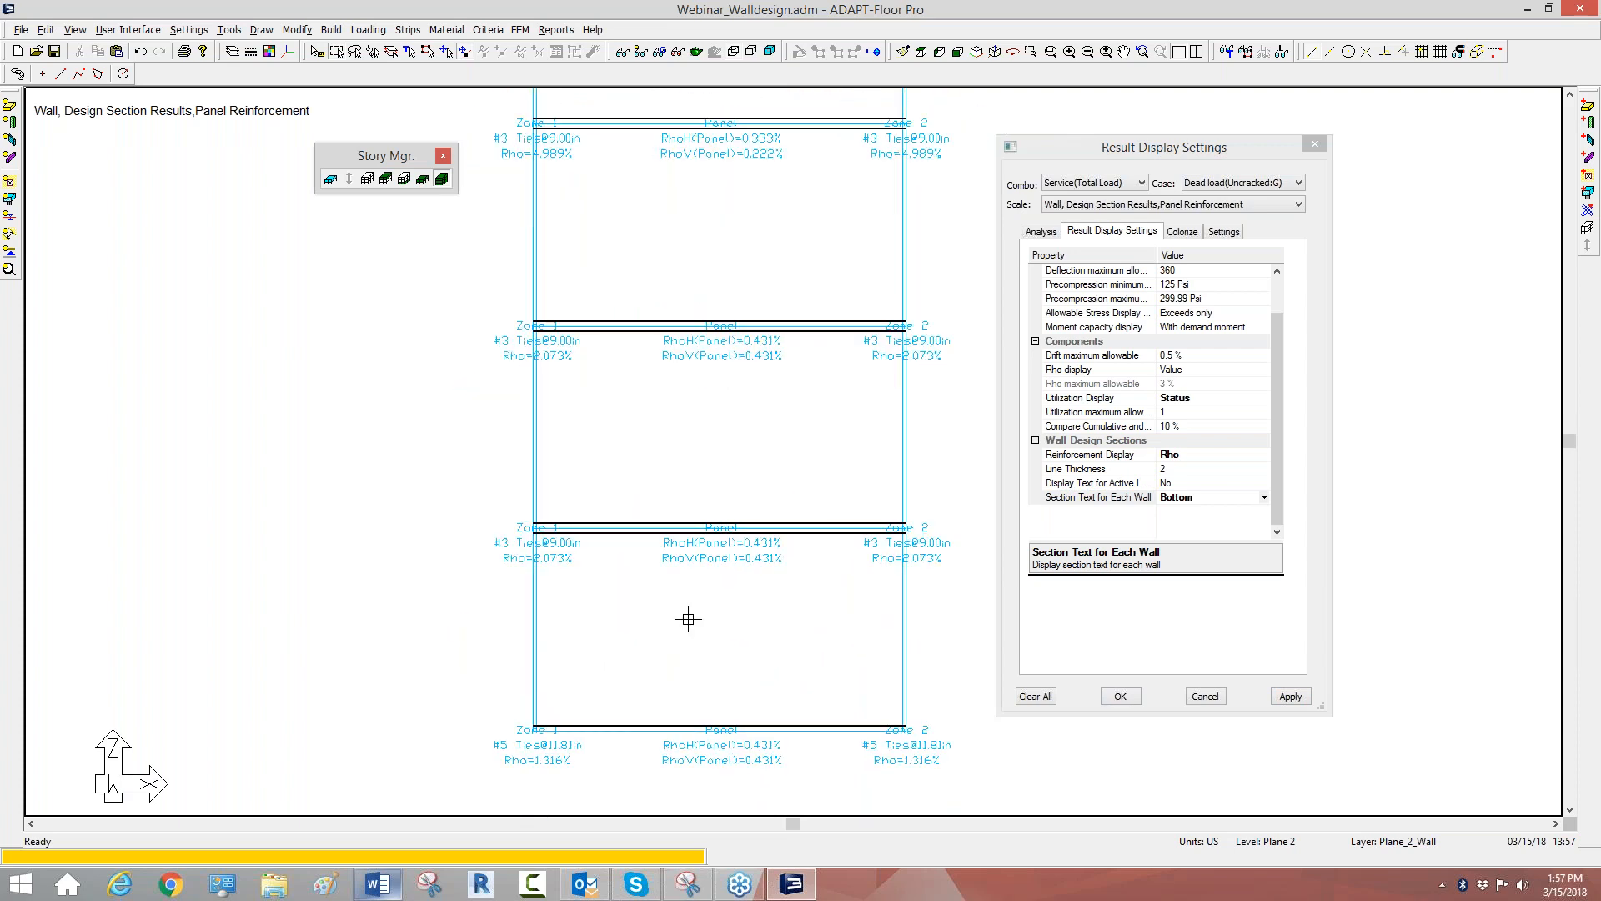
{"action": "scroll", "coordinate": [678, 551], "scroll_direction": "up", "scroll_amount": 2}
{"action": "scroll", "coordinate": [843, 615], "scroll_direction": "down", "scroll_amount": 5}
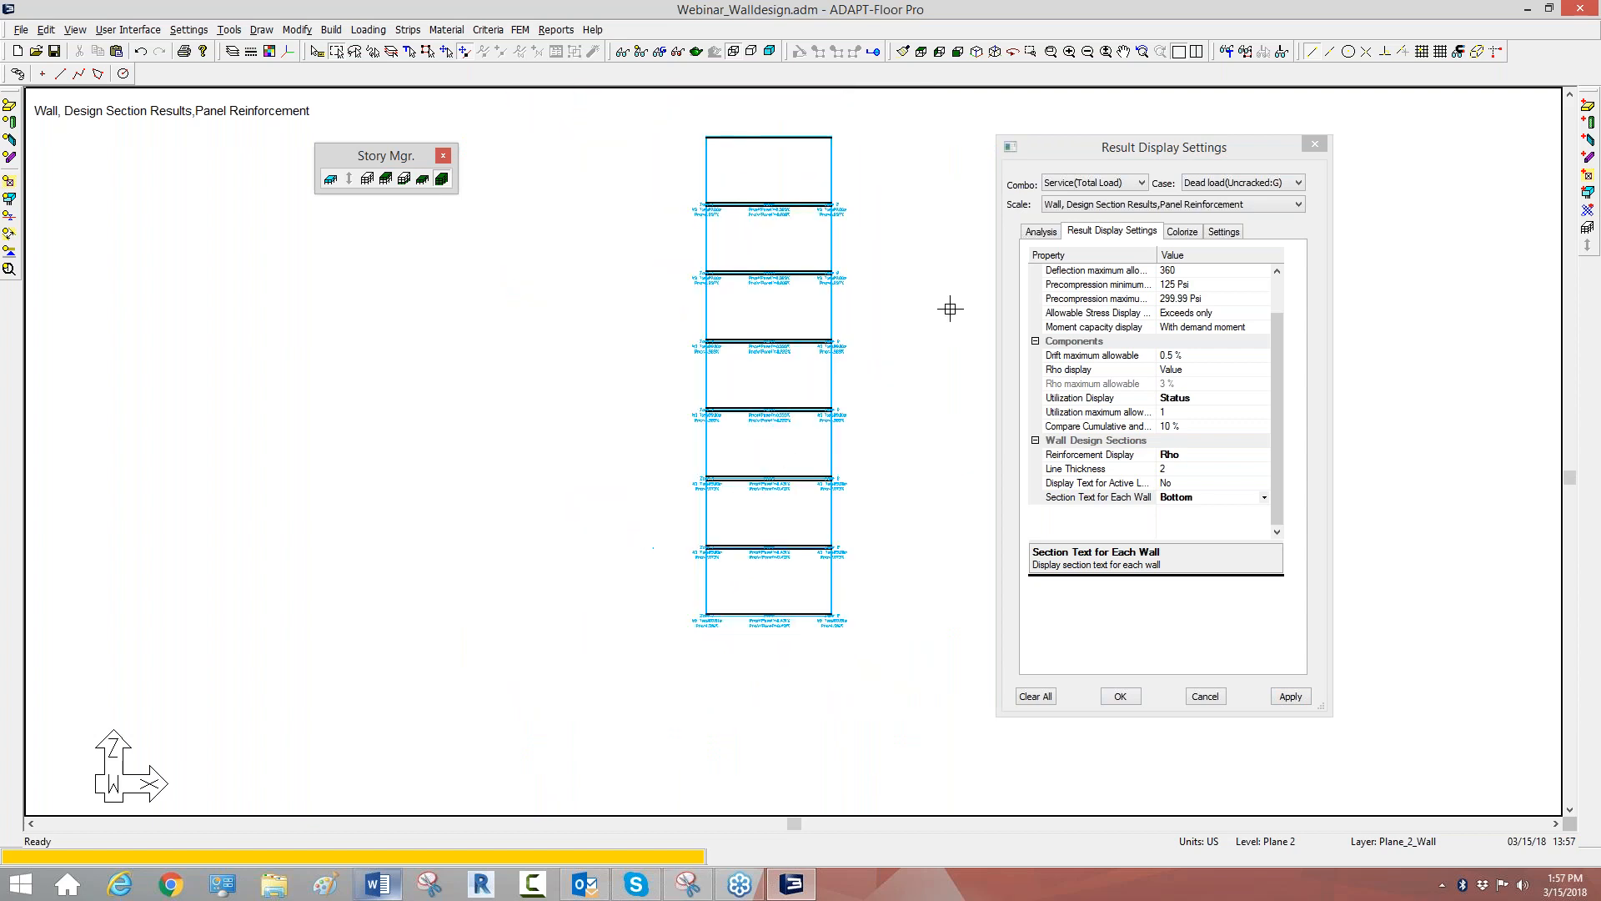
{"action": "scroll", "coordinate": [950, 310], "scroll_direction": "up", "scroll_amount": 1}
{"action": "left_click", "coordinate": [1177, 232]}
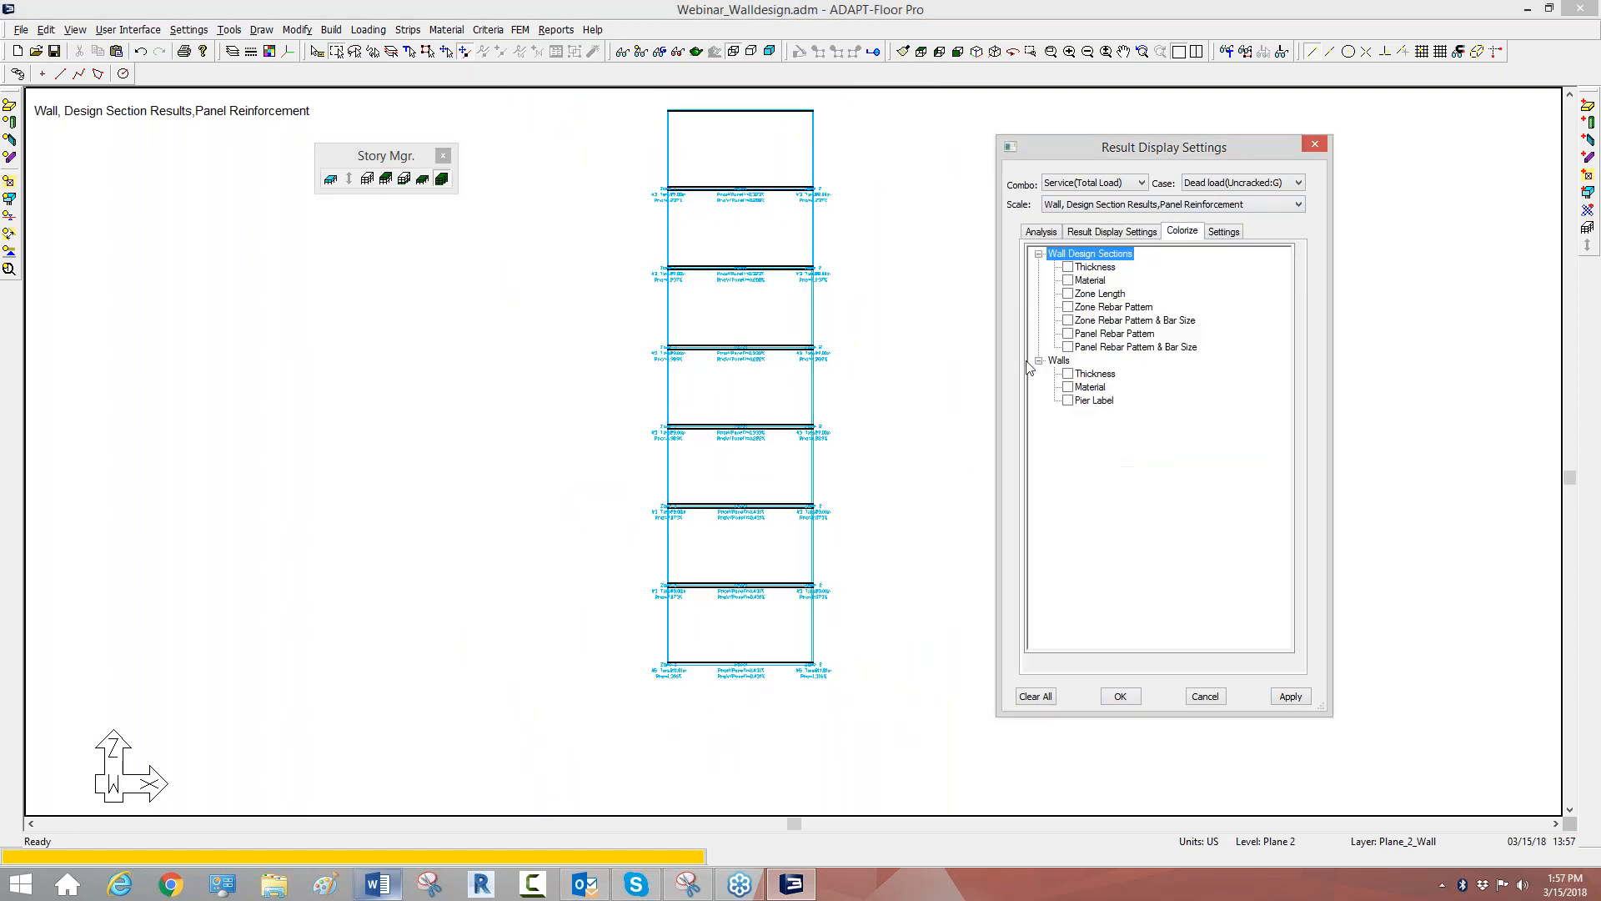
{"action": "left_click", "coordinate": [1068, 268]}
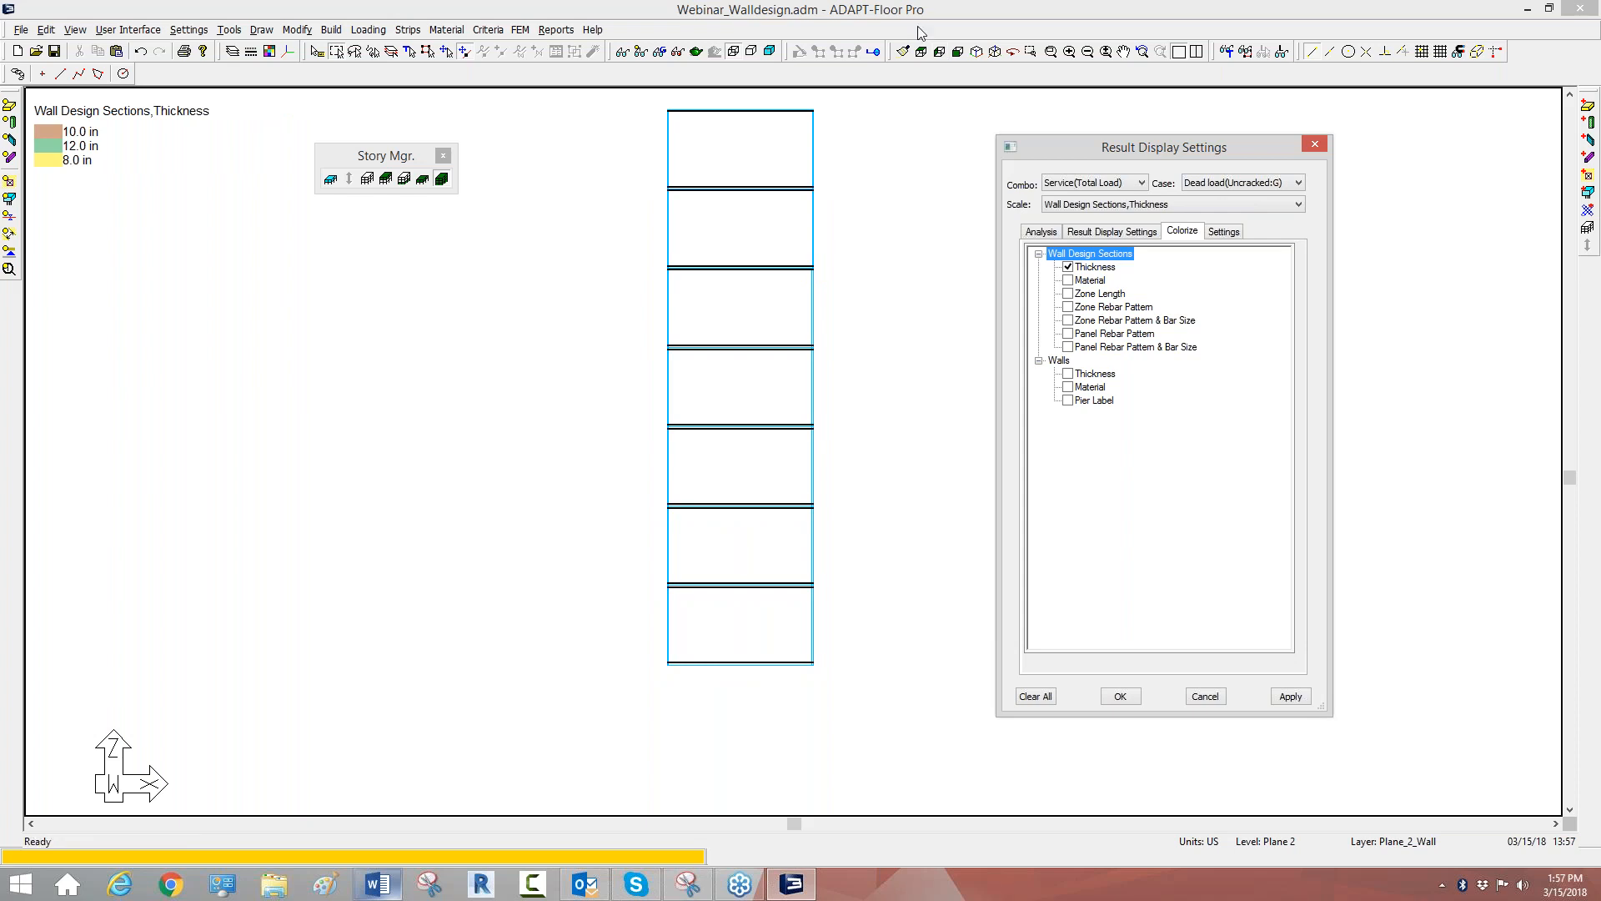
{"action": "left_click", "coordinate": [961, 49]}
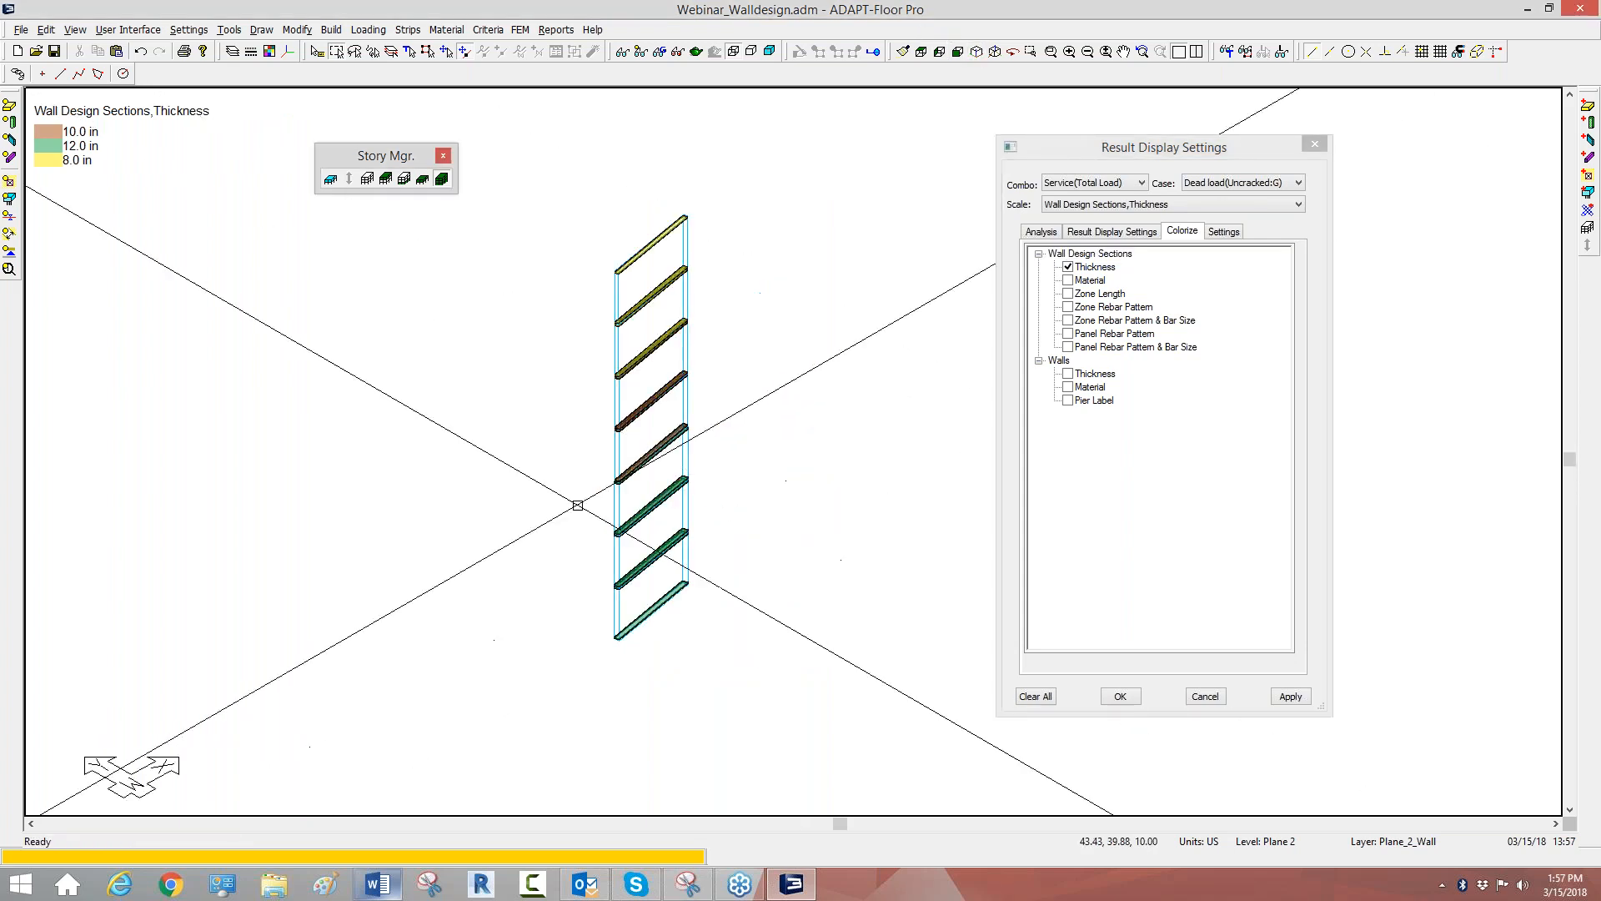
{"action": "scroll", "coordinate": [465, 419], "scroll_direction": "up", "scroll_amount": 3}
{"action": "scroll", "coordinate": [608, 737], "scroll_direction": "down", "scroll_amount": 1}
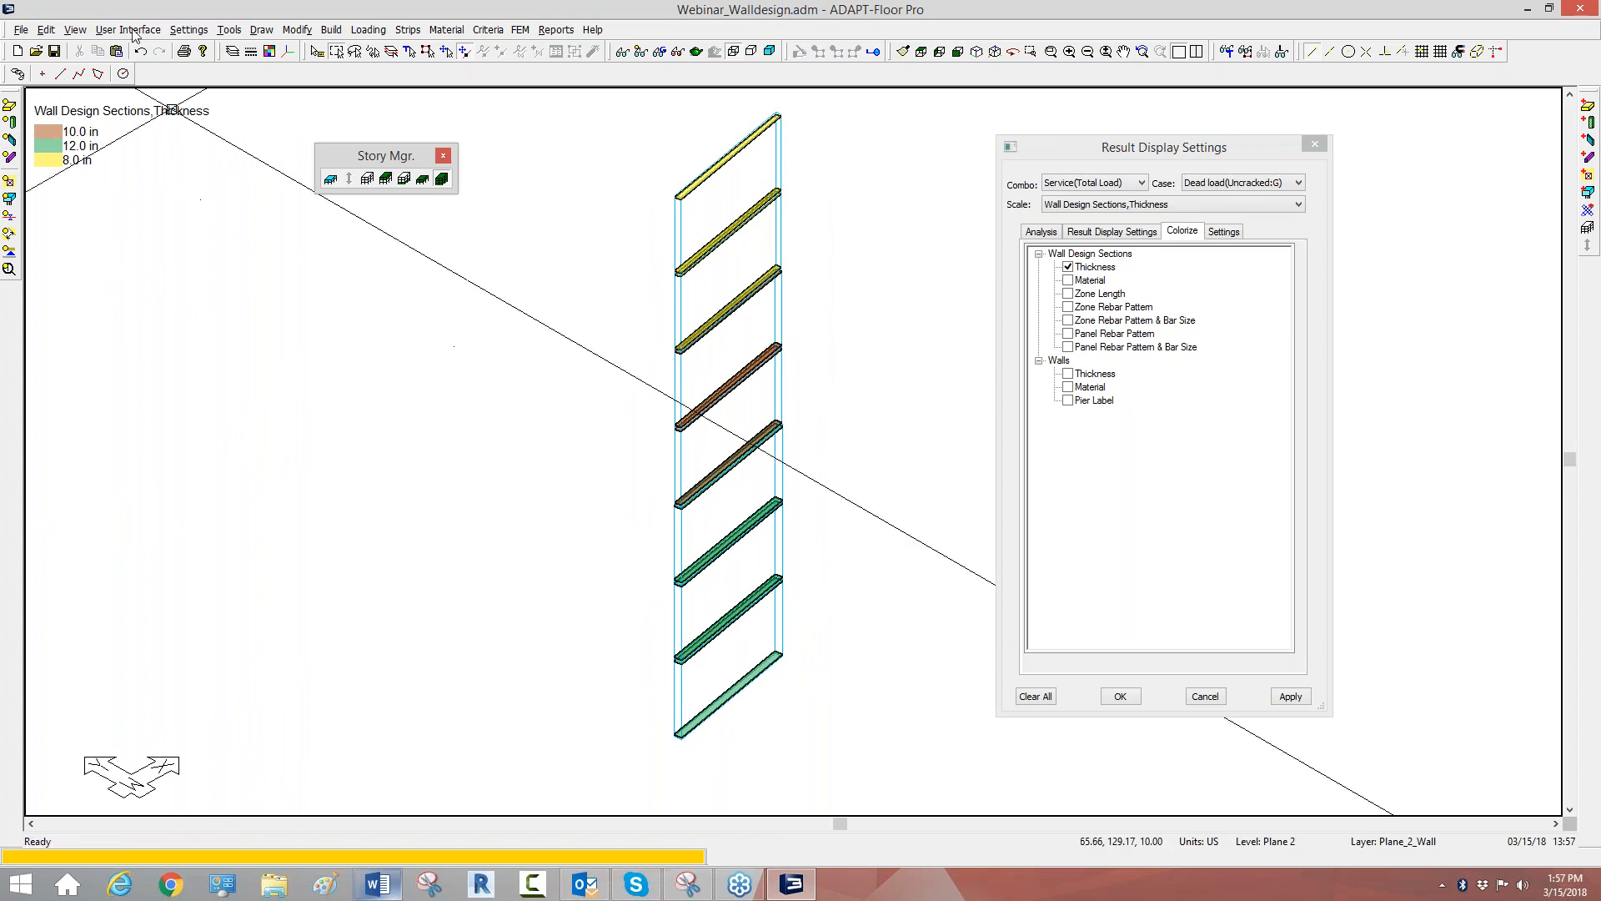
Colorize the wall design sections by Zone Length, the zone rebar options and Panel Rebar Pattern, ending with Panel Rebar Pattern & Bar Size.
{"action": "left_click", "coordinate": [1068, 280]}
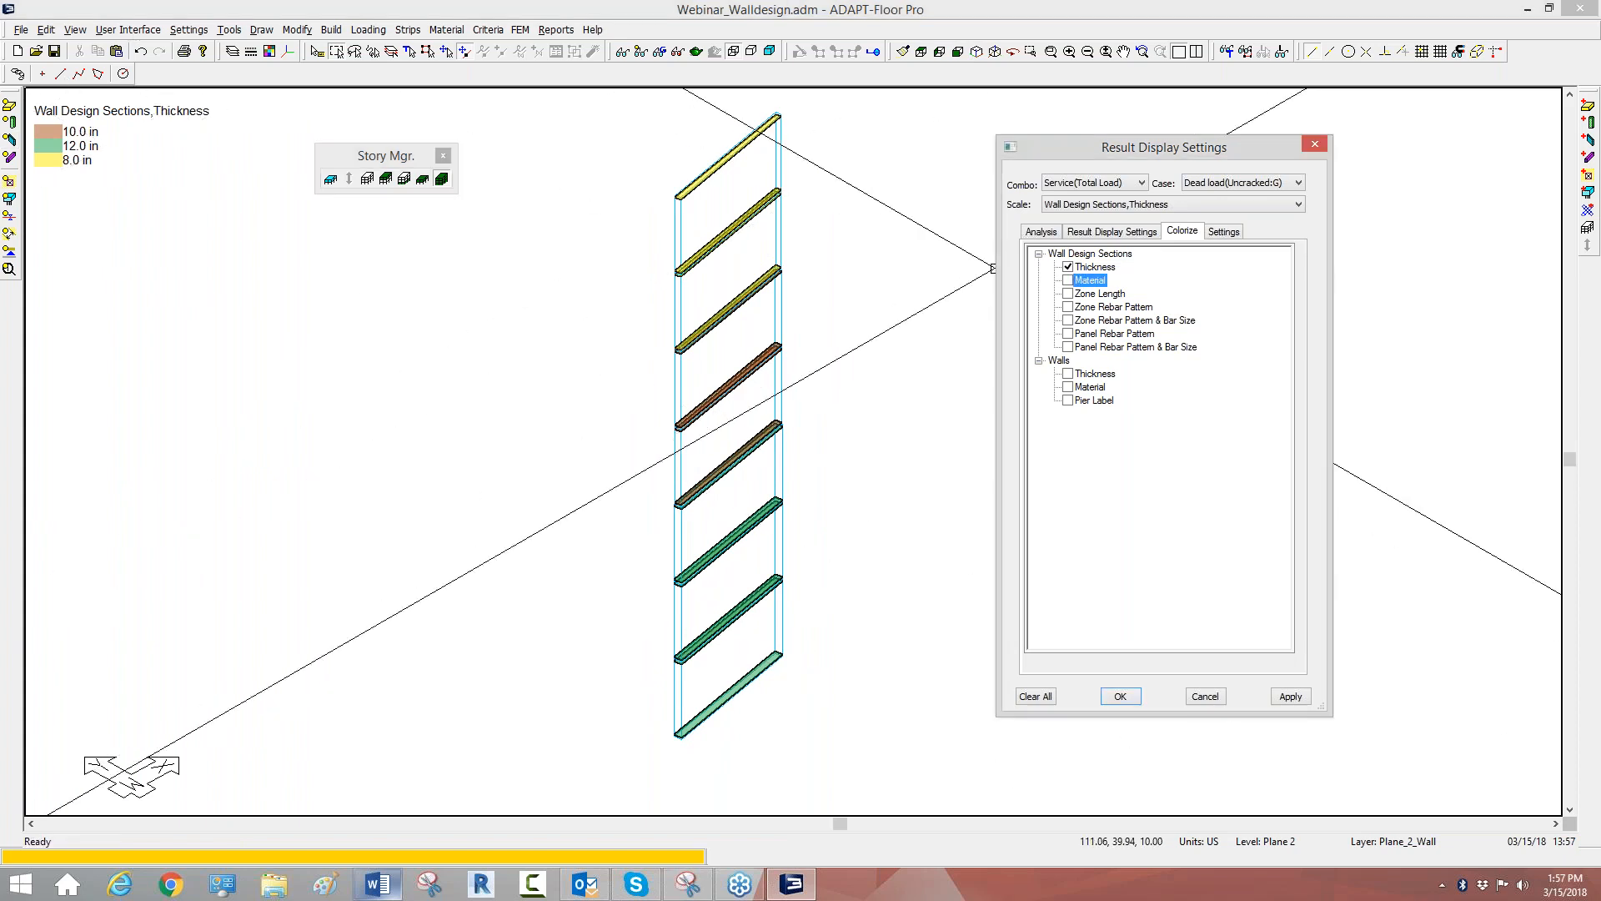
{"action": "left_click", "coordinate": [1068, 294]}
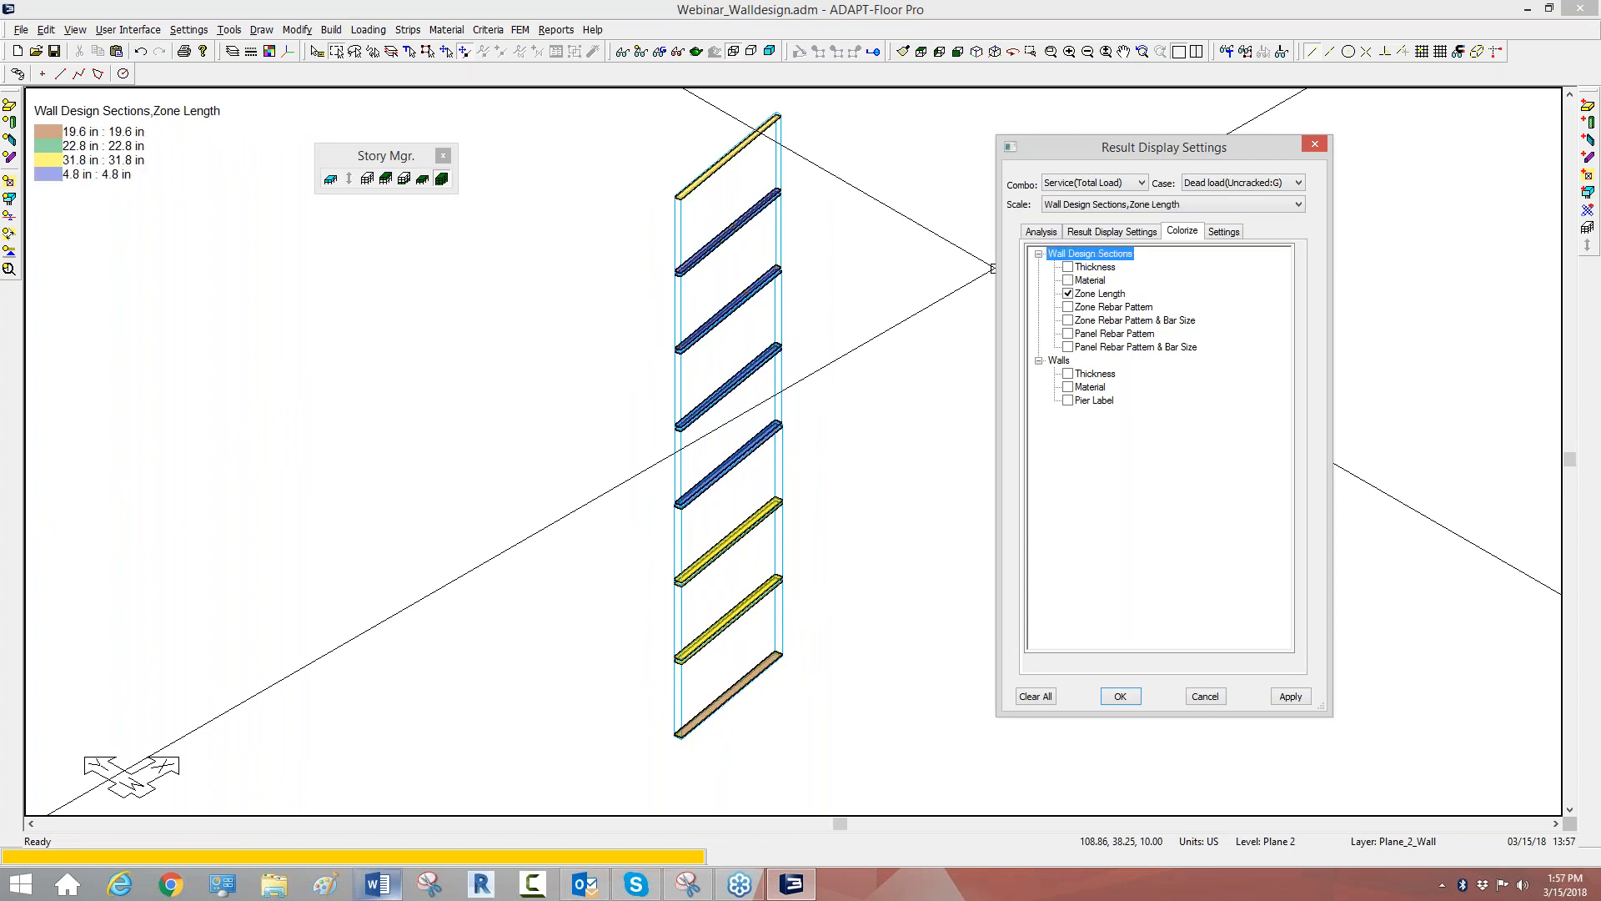
{"action": "left_click", "coordinate": [1068, 307]}
{"action": "left_click", "coordinate": [1069, 320]}
{"action": "left_click", "coordinate": [1068, 333]}
{"action": "left_click", "coordinate": [1068, 346]}
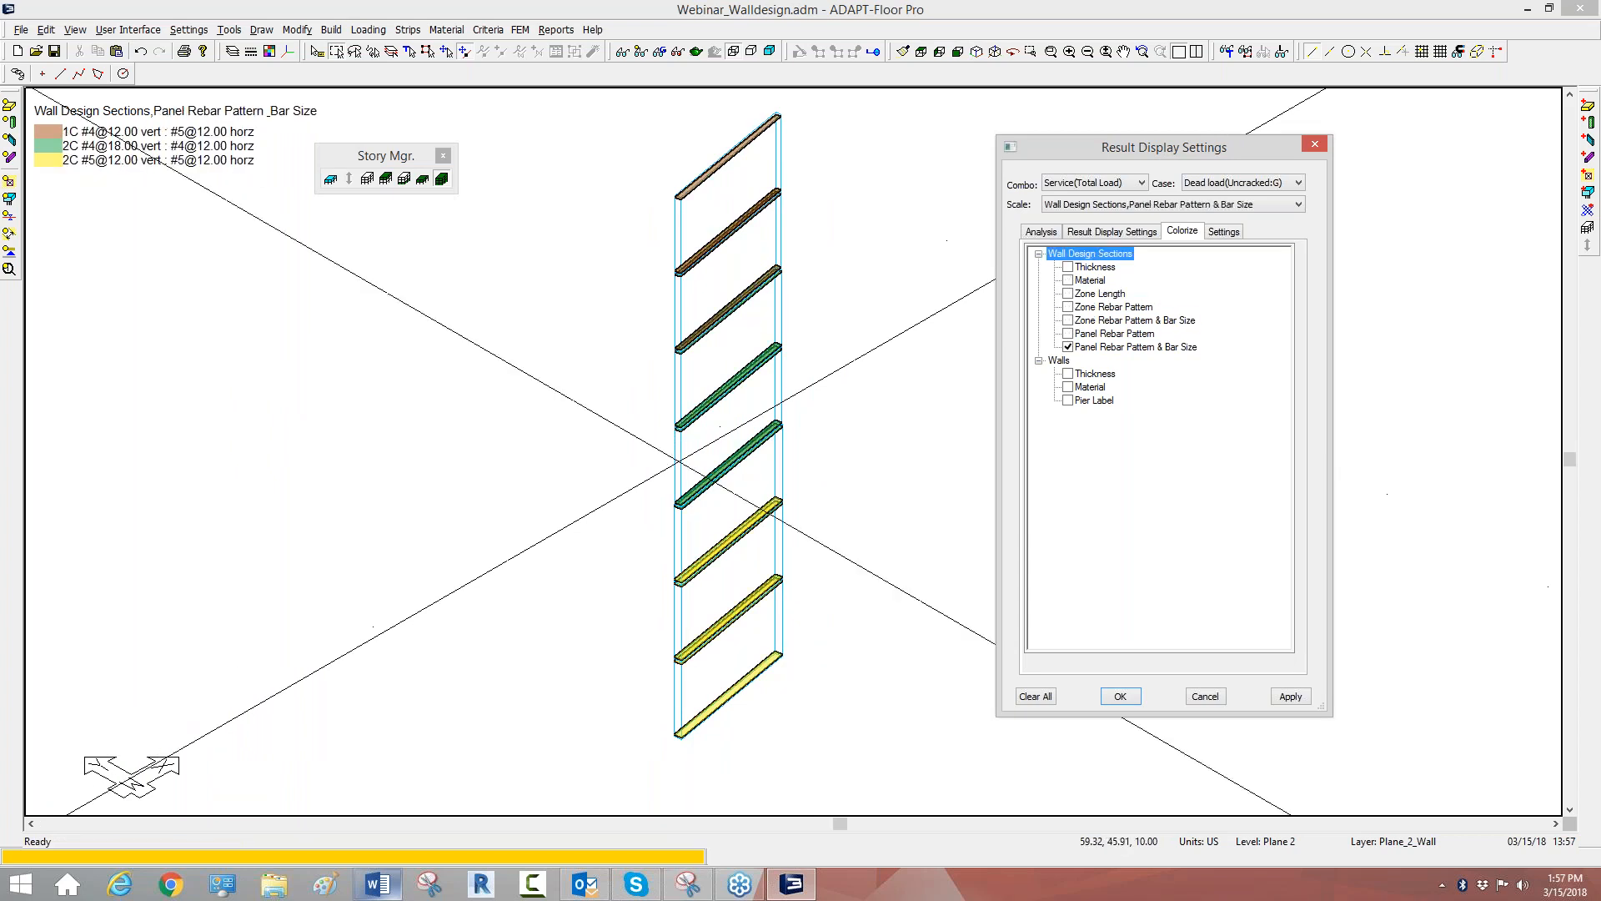
{"action": "scroll", "coordinate": [786, 460], "scroll_direction": "down", "scroll_amount": 3}
{"action": "scroll", "coordinate": [699, 490], "scroll_direction": "up", "scroll_amount": 5}
{"action": "scroll", "coordinate": [695, 493], "scroll_direction": "down", "scroll_amount": 3}
{"action": "scroll", "coordinate": [598, 386], "scroll_direction": "up", "scroll_amount": 1}
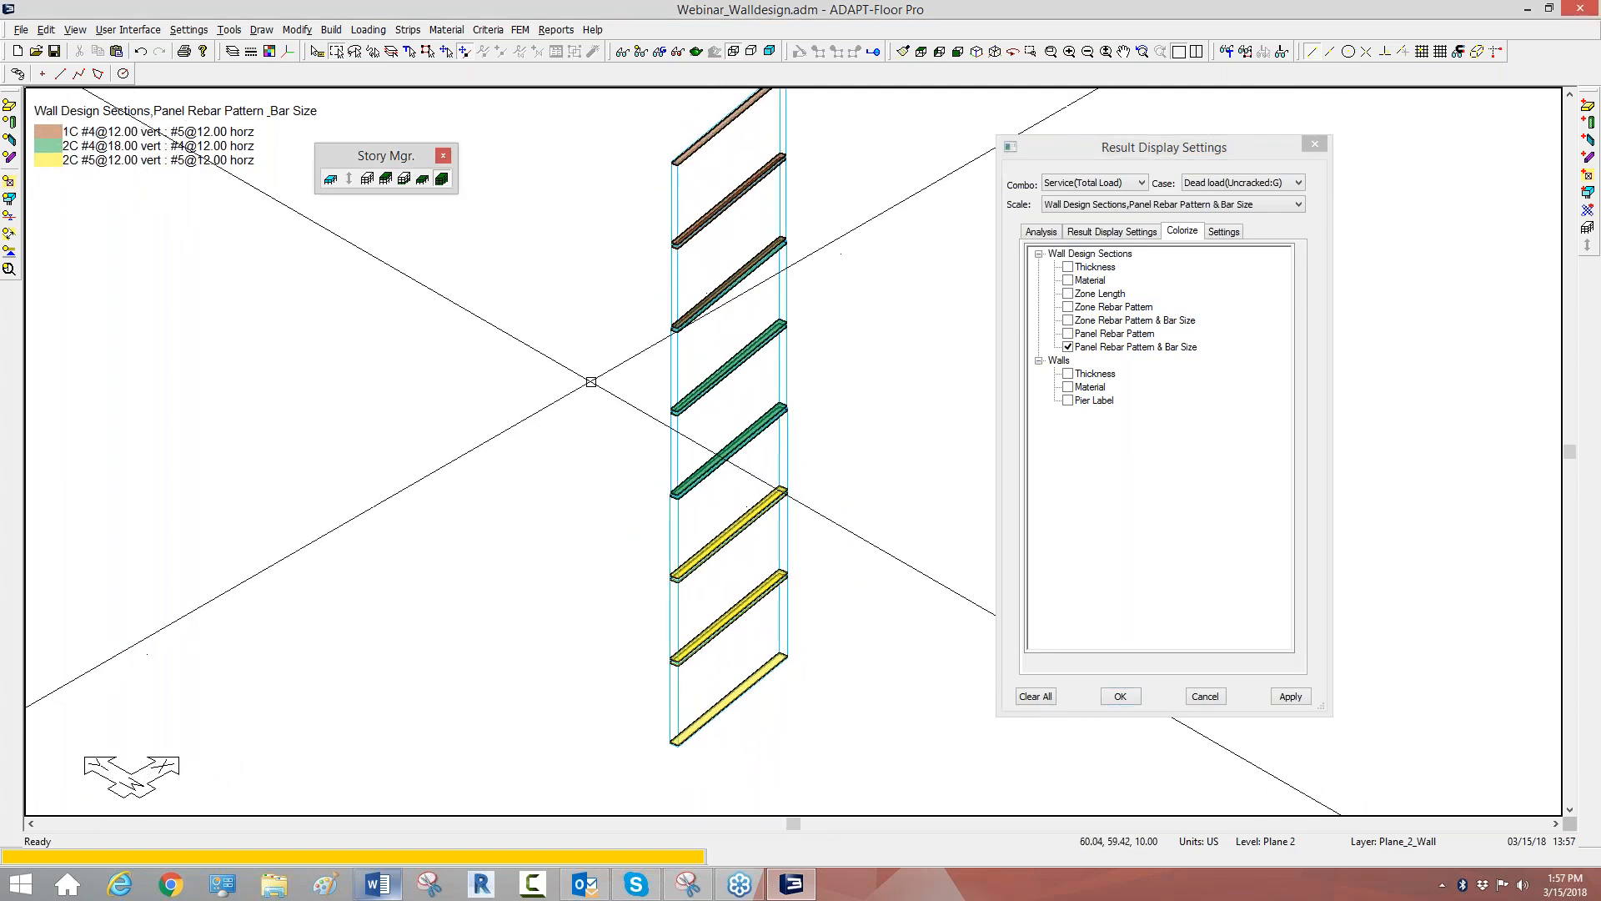
{"action": "middle_click_drag", "start_coordinate": [658, 272], "coordinate": [658, 304]}
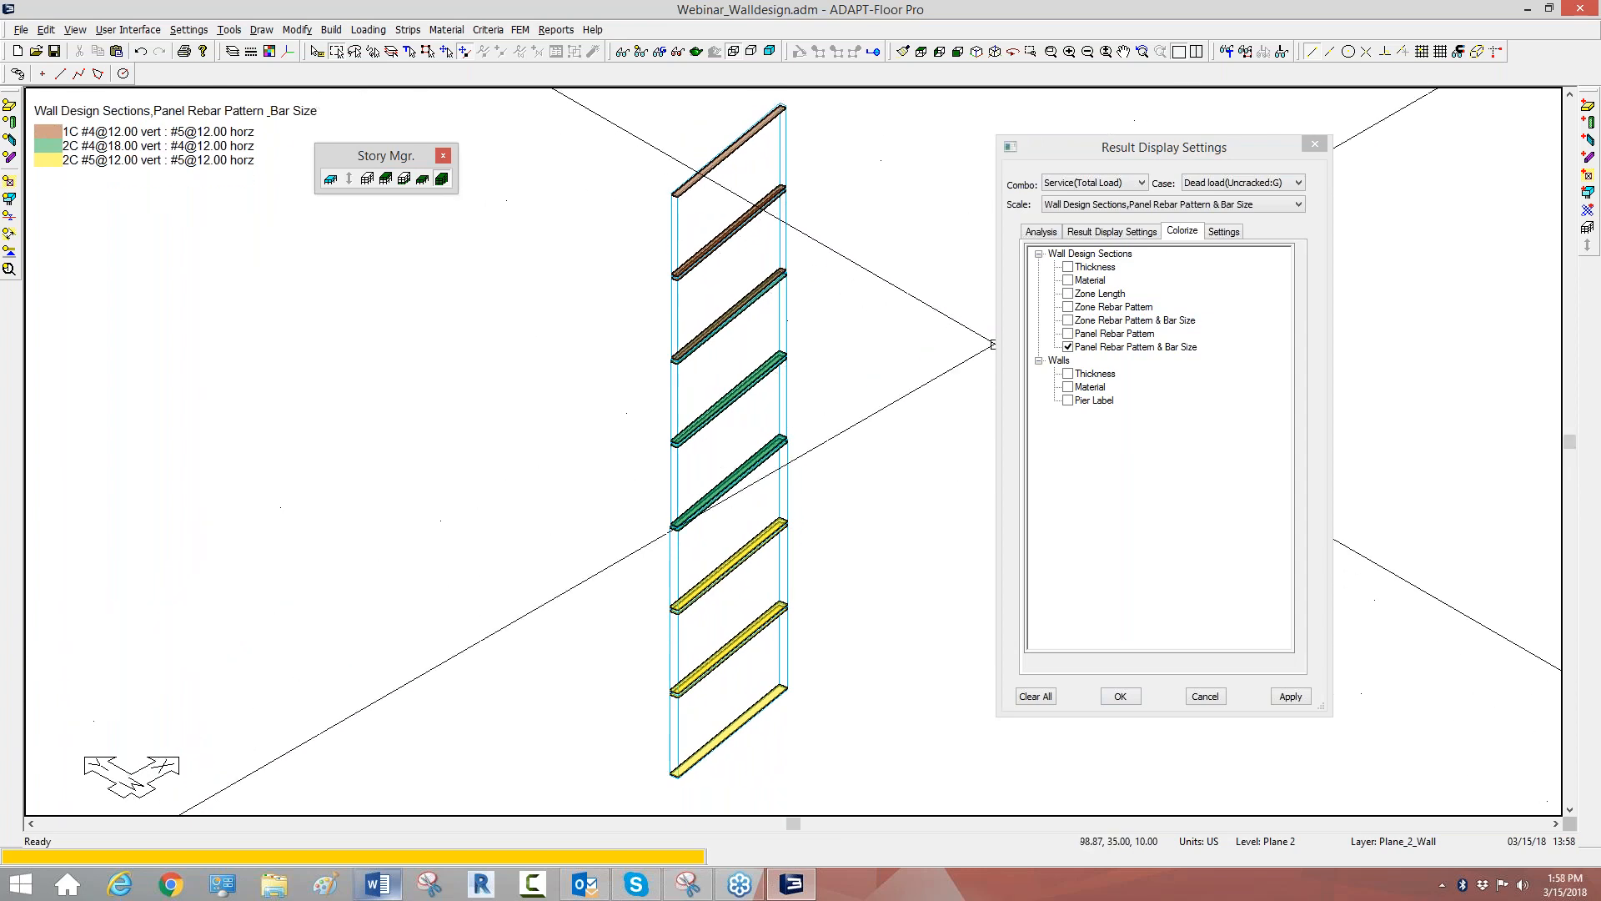
Turn off the Panel Rebar Pattern & Bar Size colorization and increase the thickness of Wall 7, the second-lowest wall.
{"action": "left_click", "coordinate": [1068, 347]}
{"action": "left_click", "coordinate": [1068, 347]}
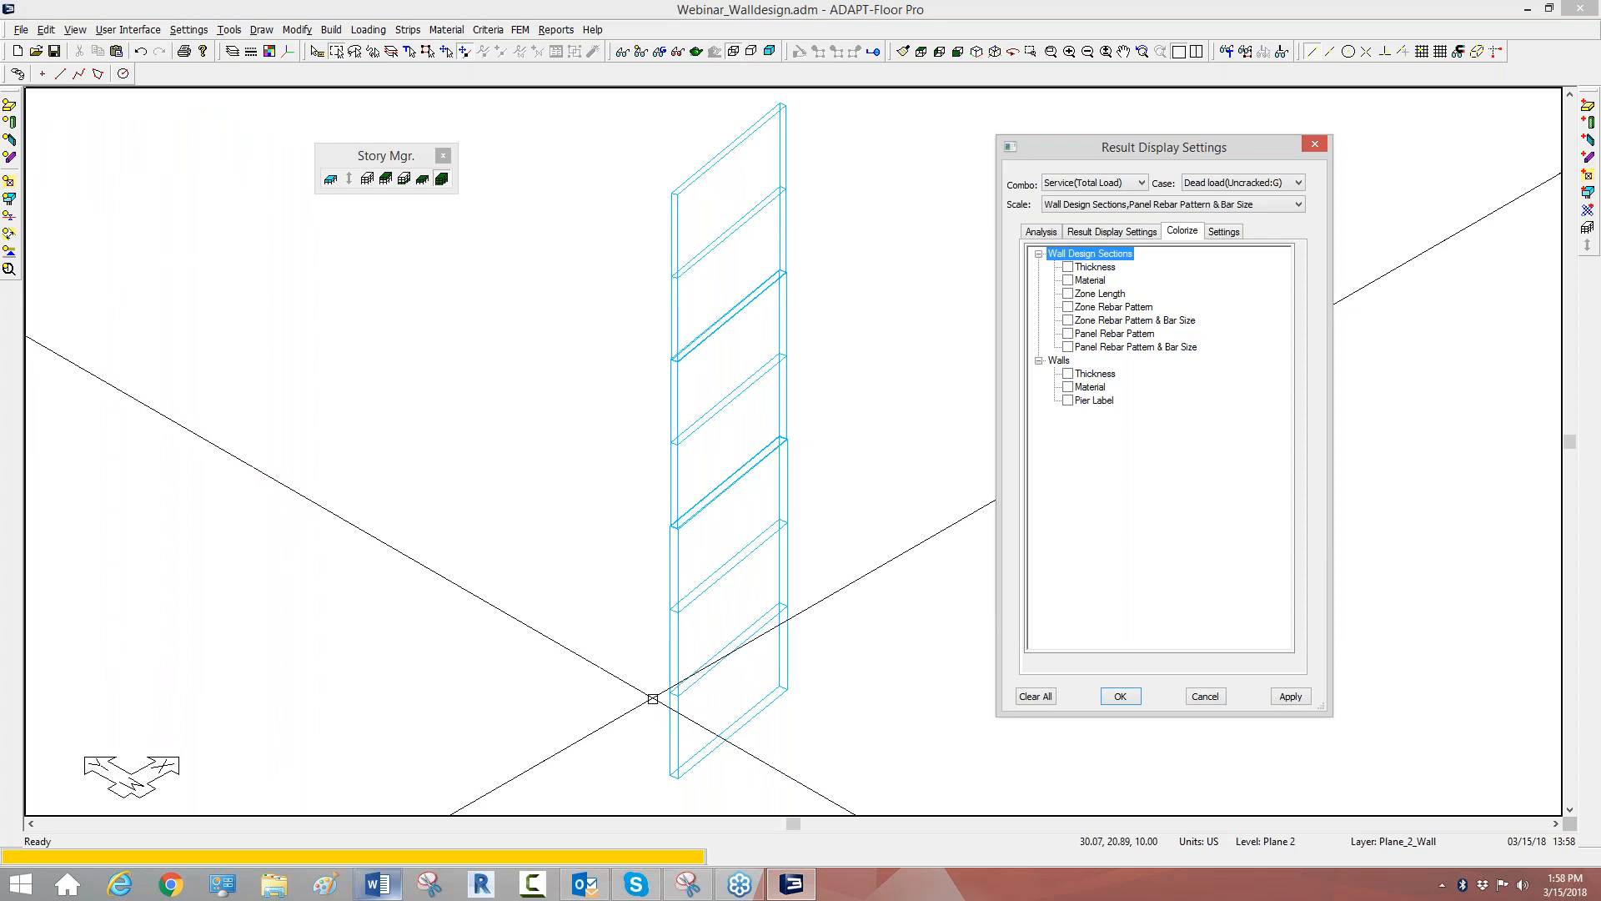
{"action": "double_click", "coordinate": [672, 663]}
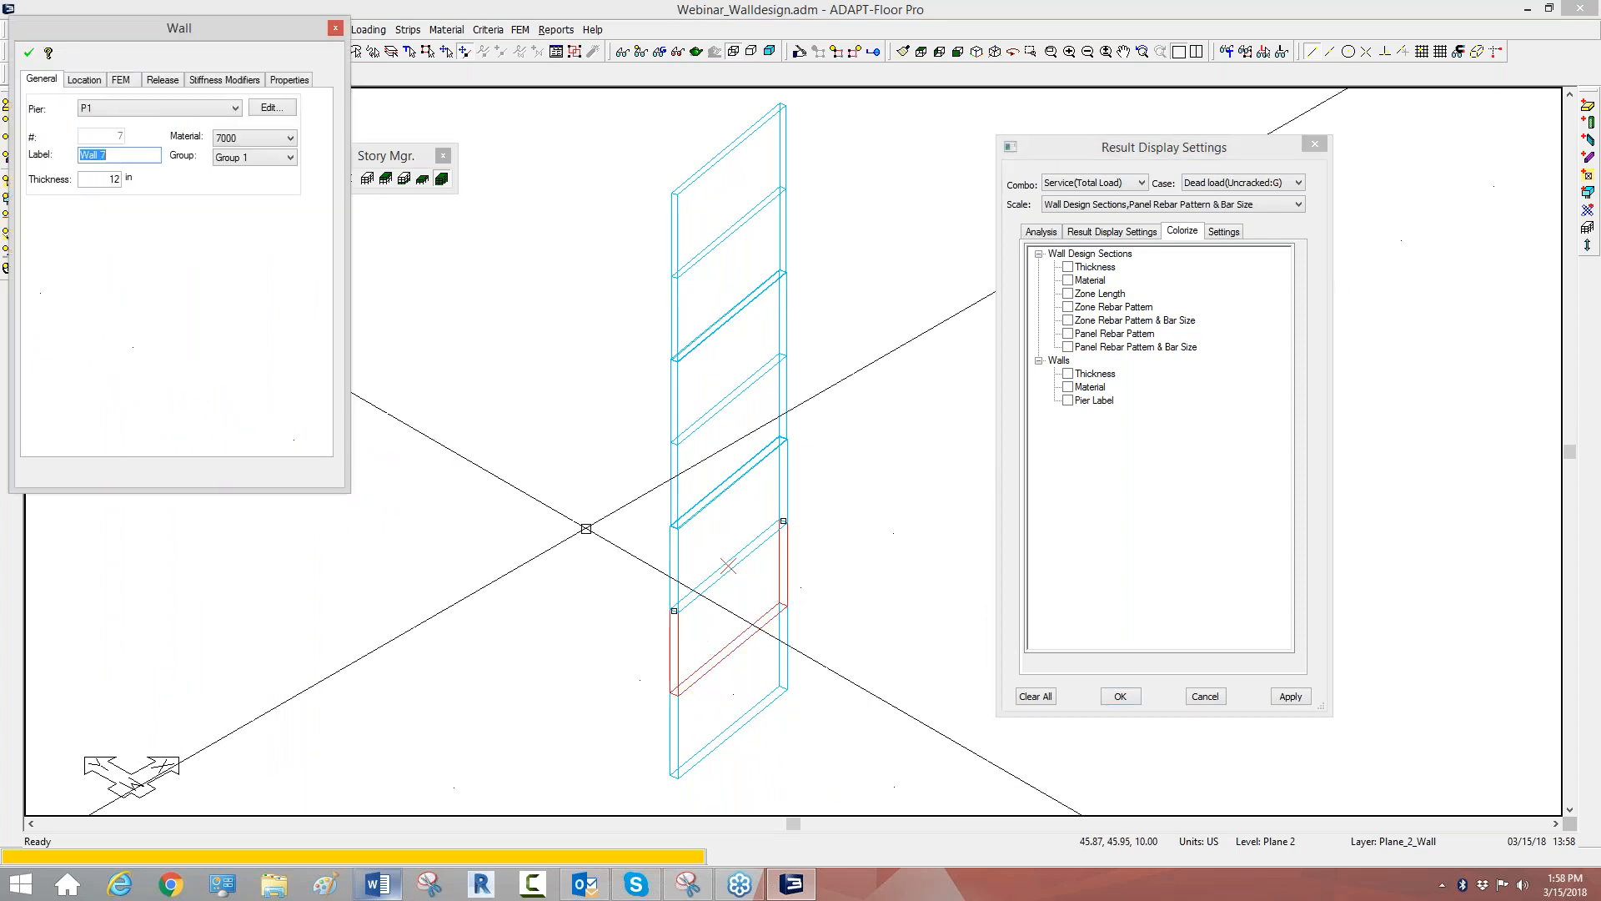
{"action": "double_click", "coordinate": [110, 179]}
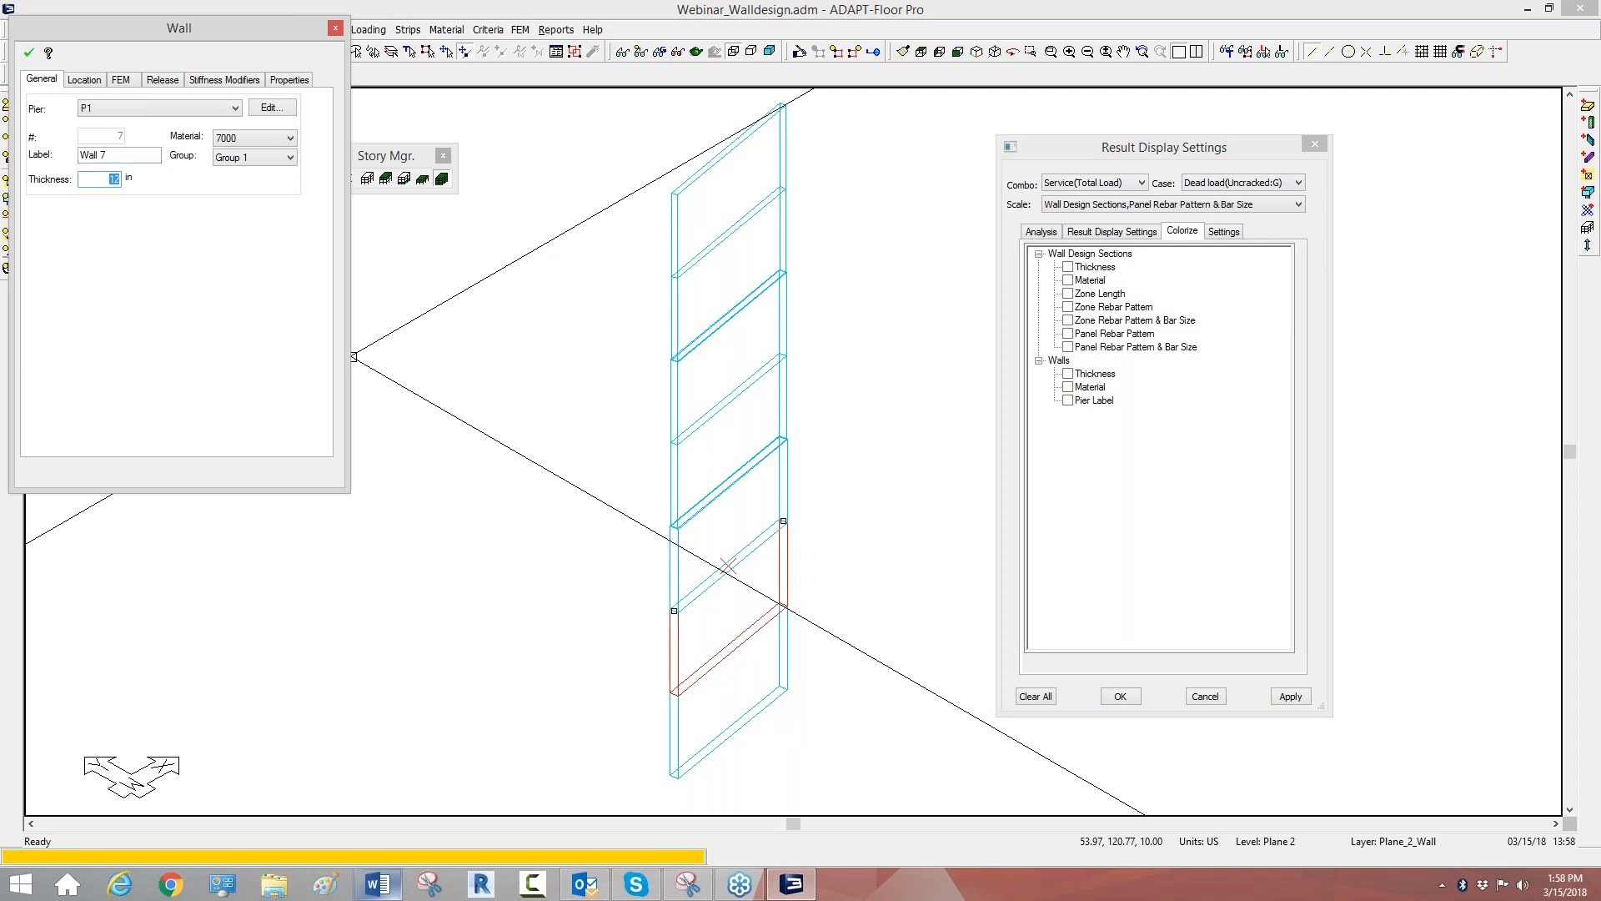
{"action": "left_click", "coordinate": [29, 54]}
Set the thickness of the lowest wall in the stack to 16 in.
{"action": "double_click", "coordinate": [674, 719]}
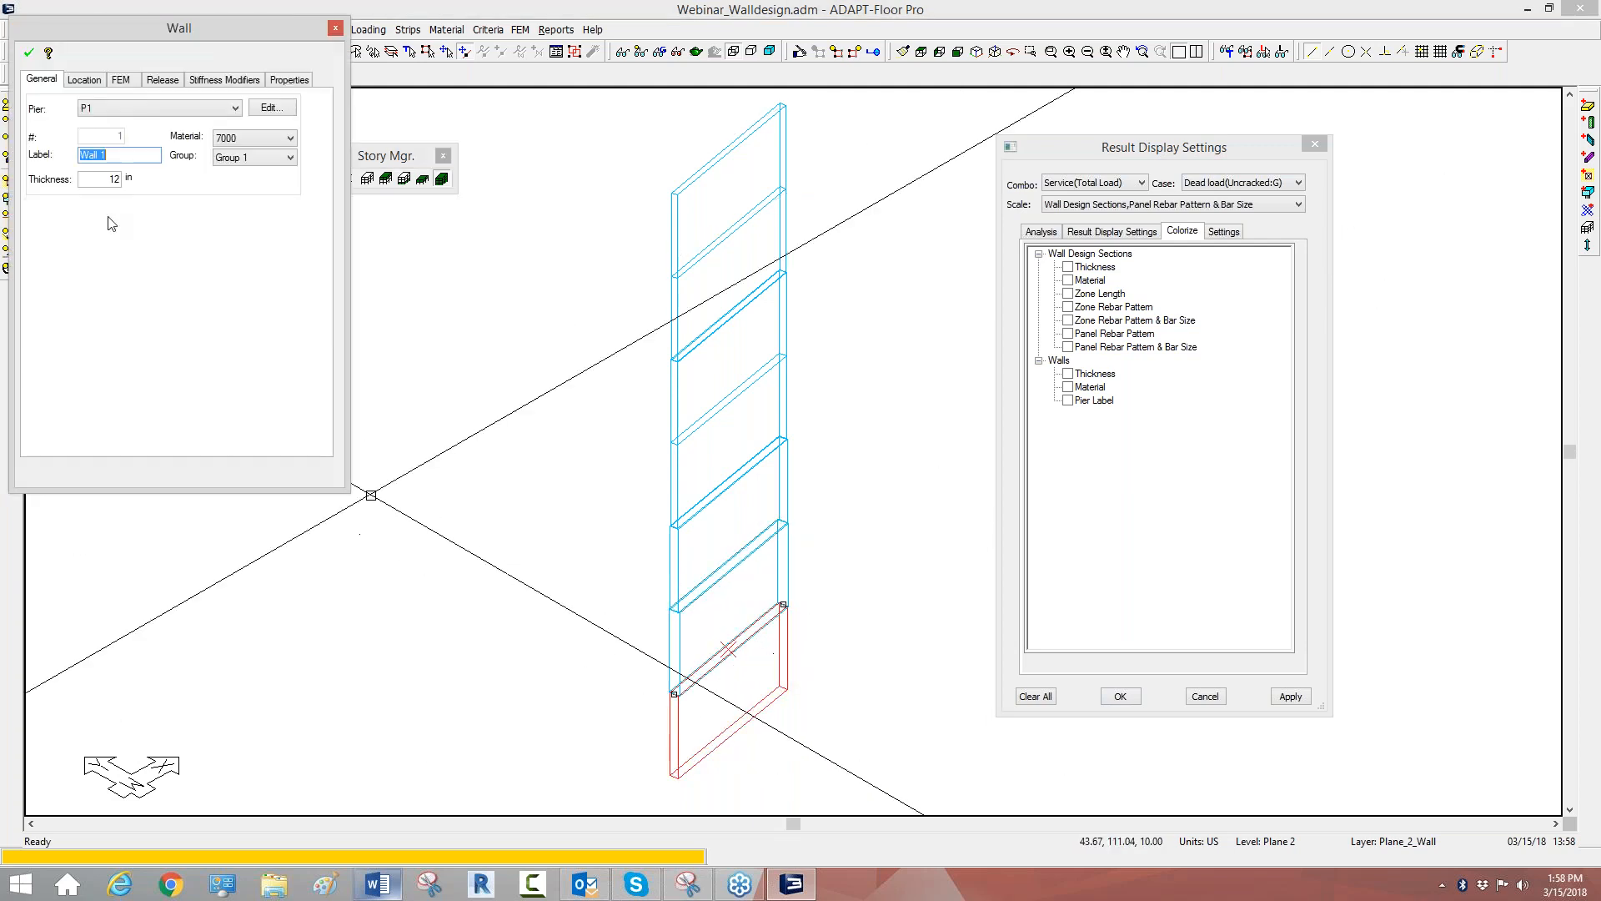
{"action": "double_click", "coordinate": [110, 178]}
{"action": "type", "text": "16"}
{"action": "left_click", "coordinate": [30, 54]}
{"action": "left_click", "coordinate": [511, 396]}
Check the section thickness of L1_Bot_1 in the Wall Design parameters and close Wall Design.
{"action": "middle_click_drag", "start_coordinate": [427, 411], "coordinate": [461, 317]}
{"action": "left_click", "coordinate": [521, 30]}
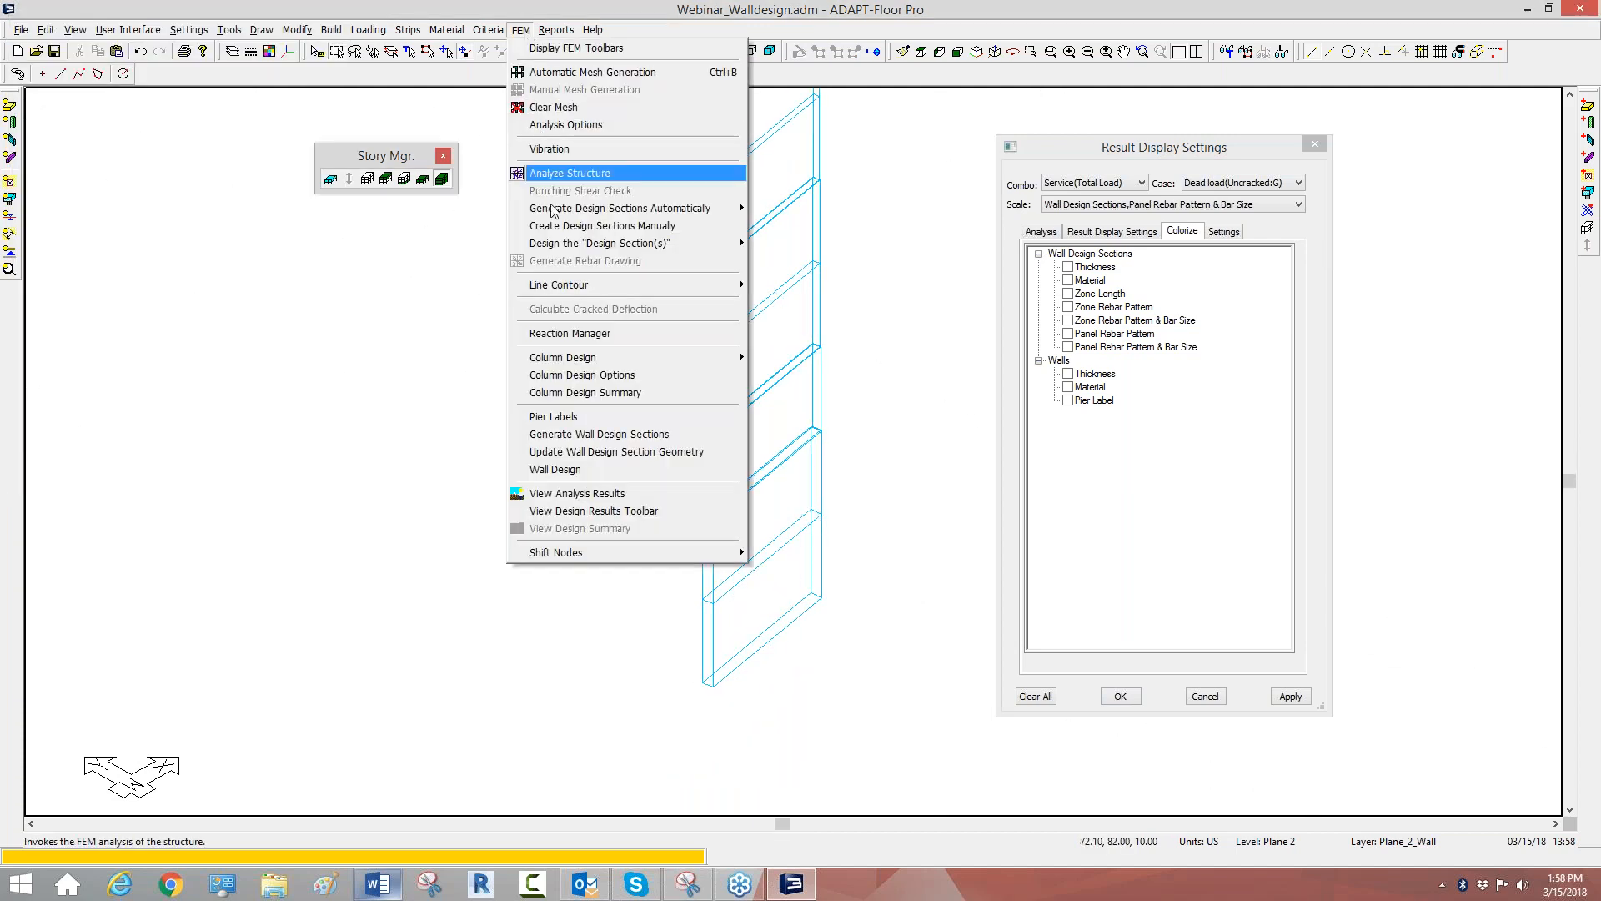
{"action": "left_click", "coordinate": [559, 469]}
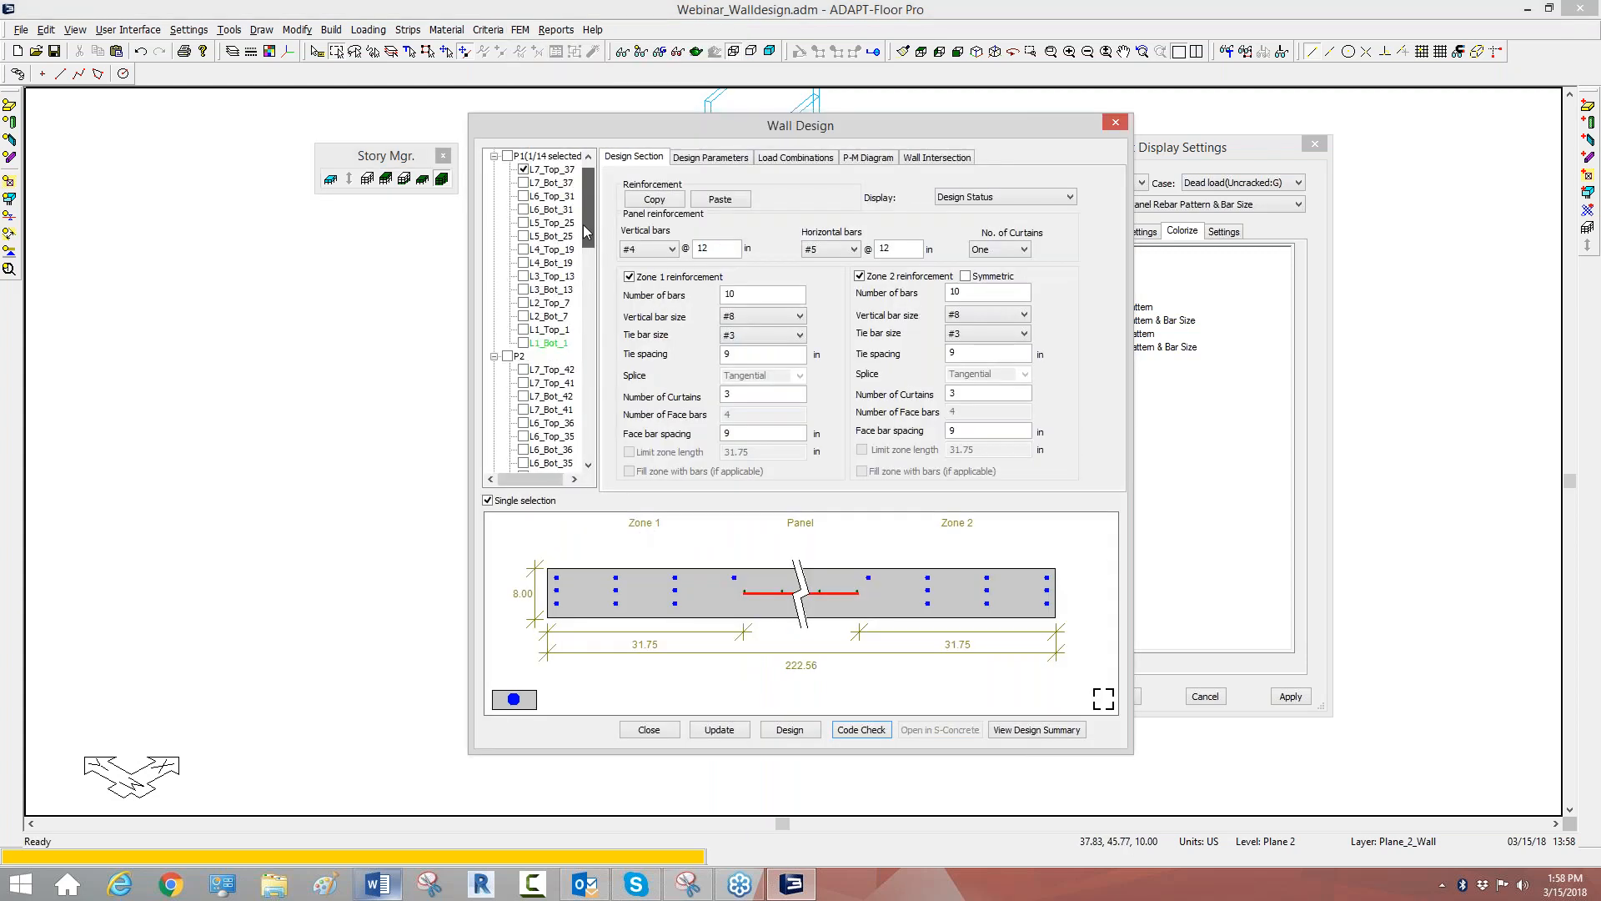
{"action": "left_click", "coordinate": [523, 356]}
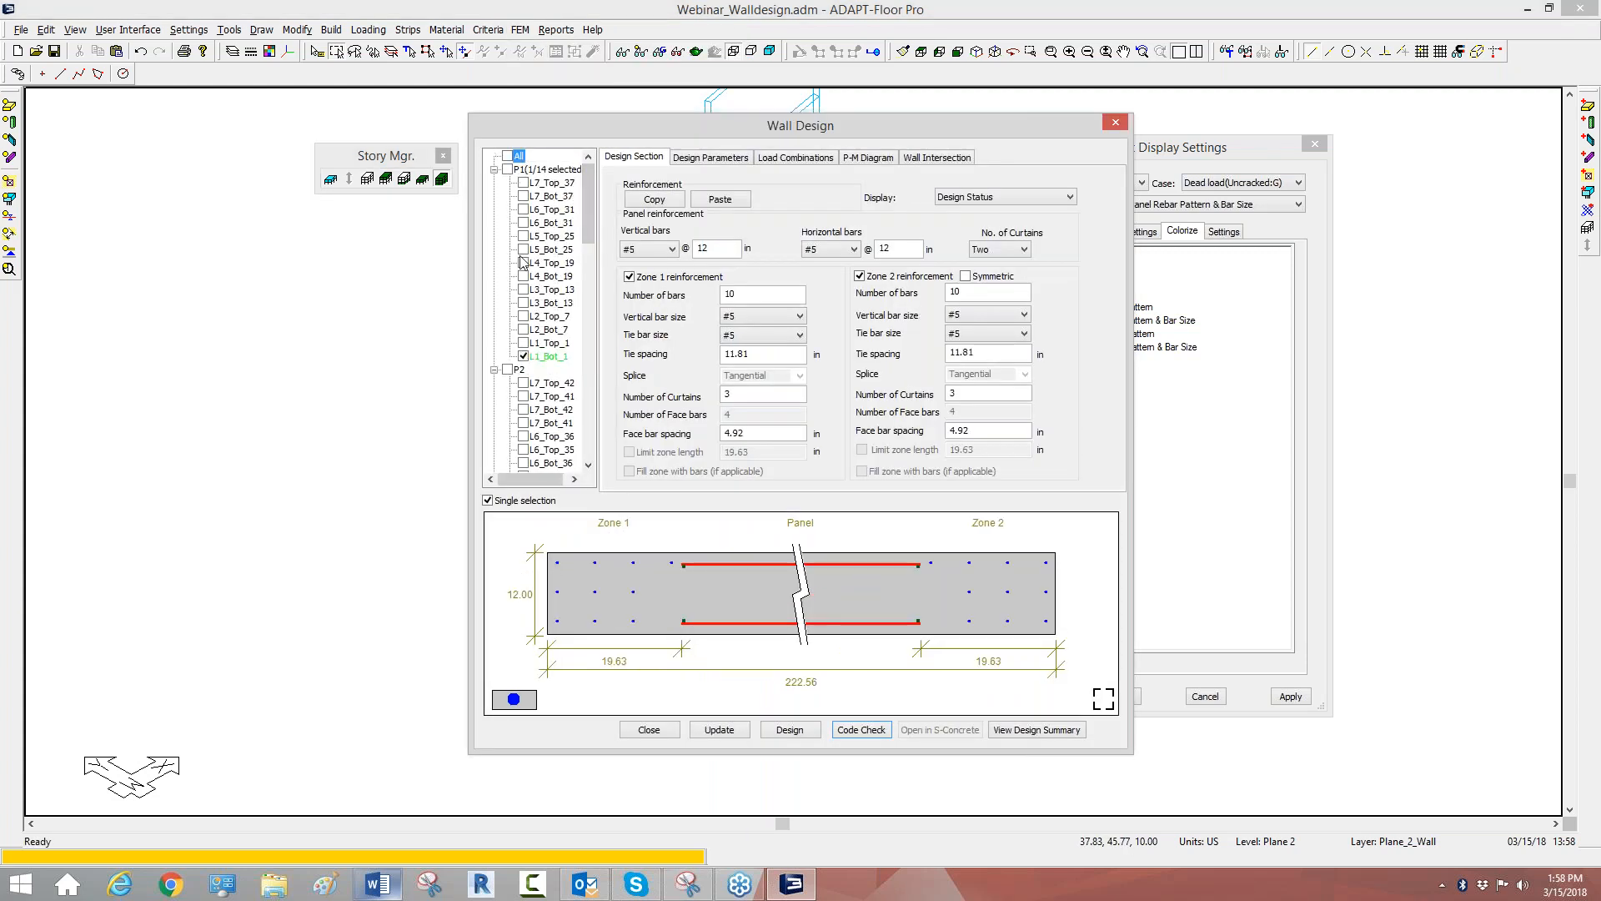
{"action": "left_click_drag", "start_coordinate": [562, 125], "coordinate": [1022, 99]}
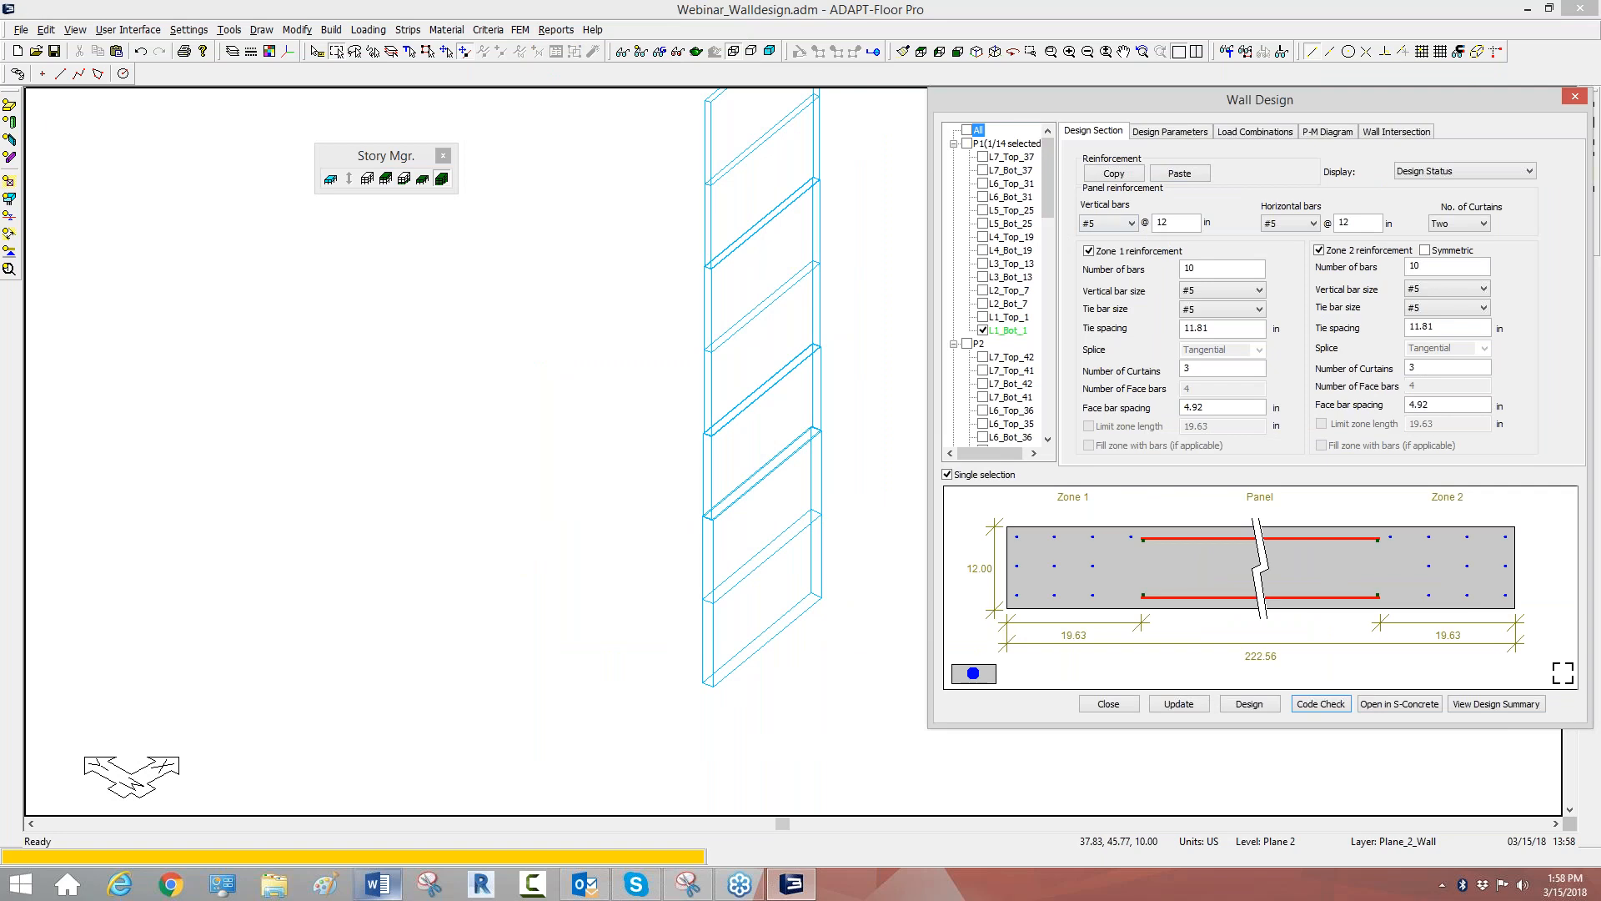
{"action": "left_click_drag", "start_coordinate": [1180, 98], "coordinate": [1120, 97]}
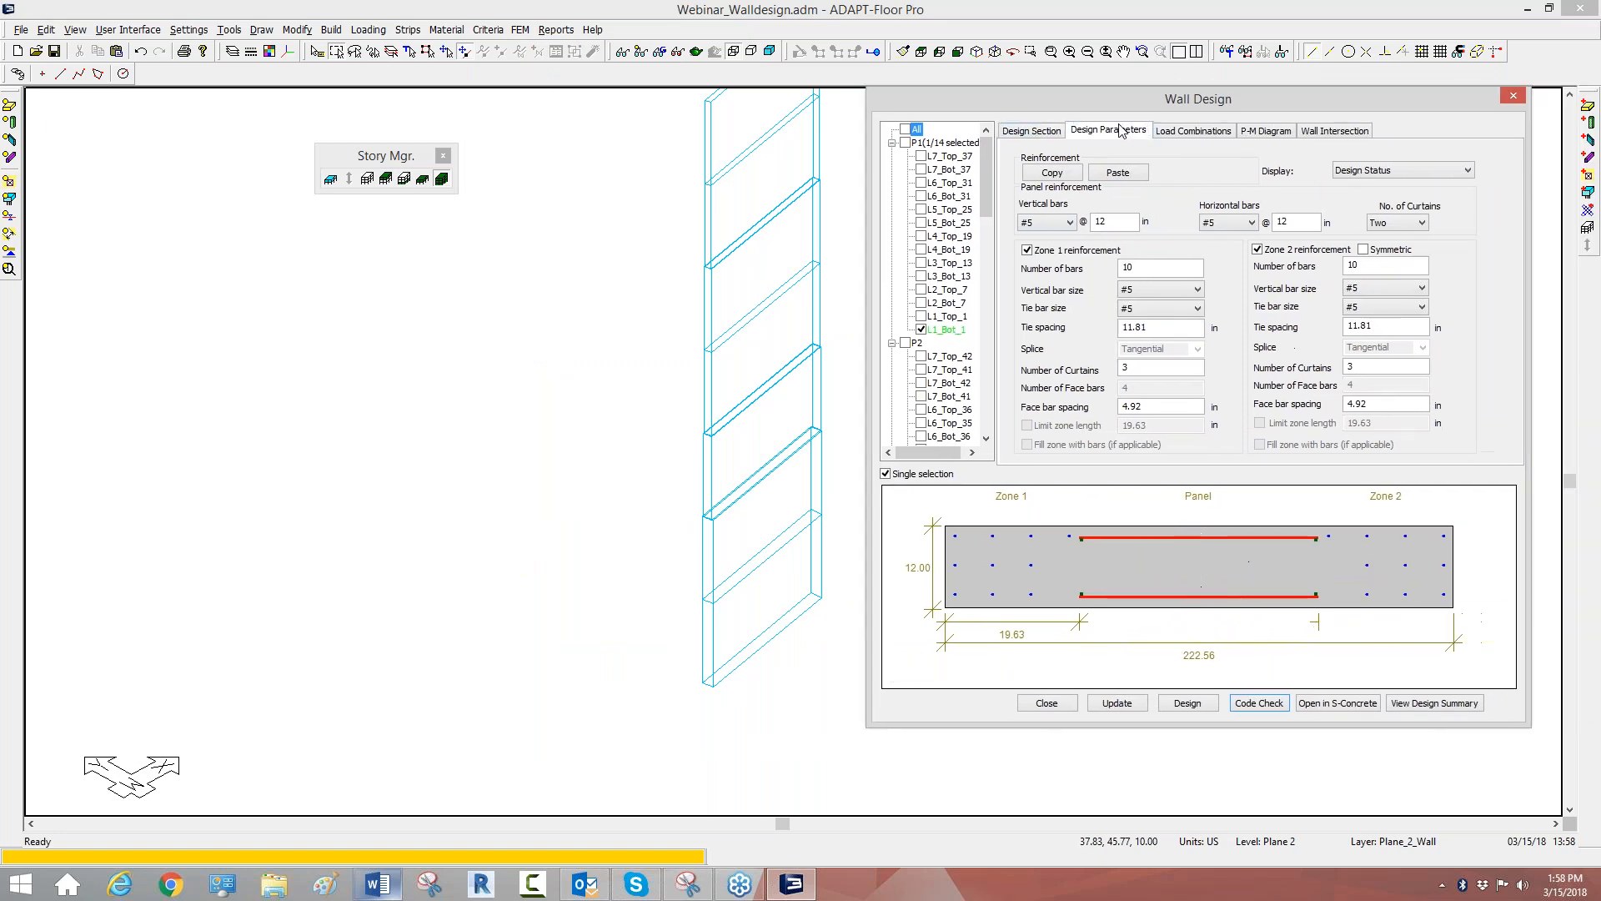
{"action": "left_click", "coordinate": [1108, 129]}
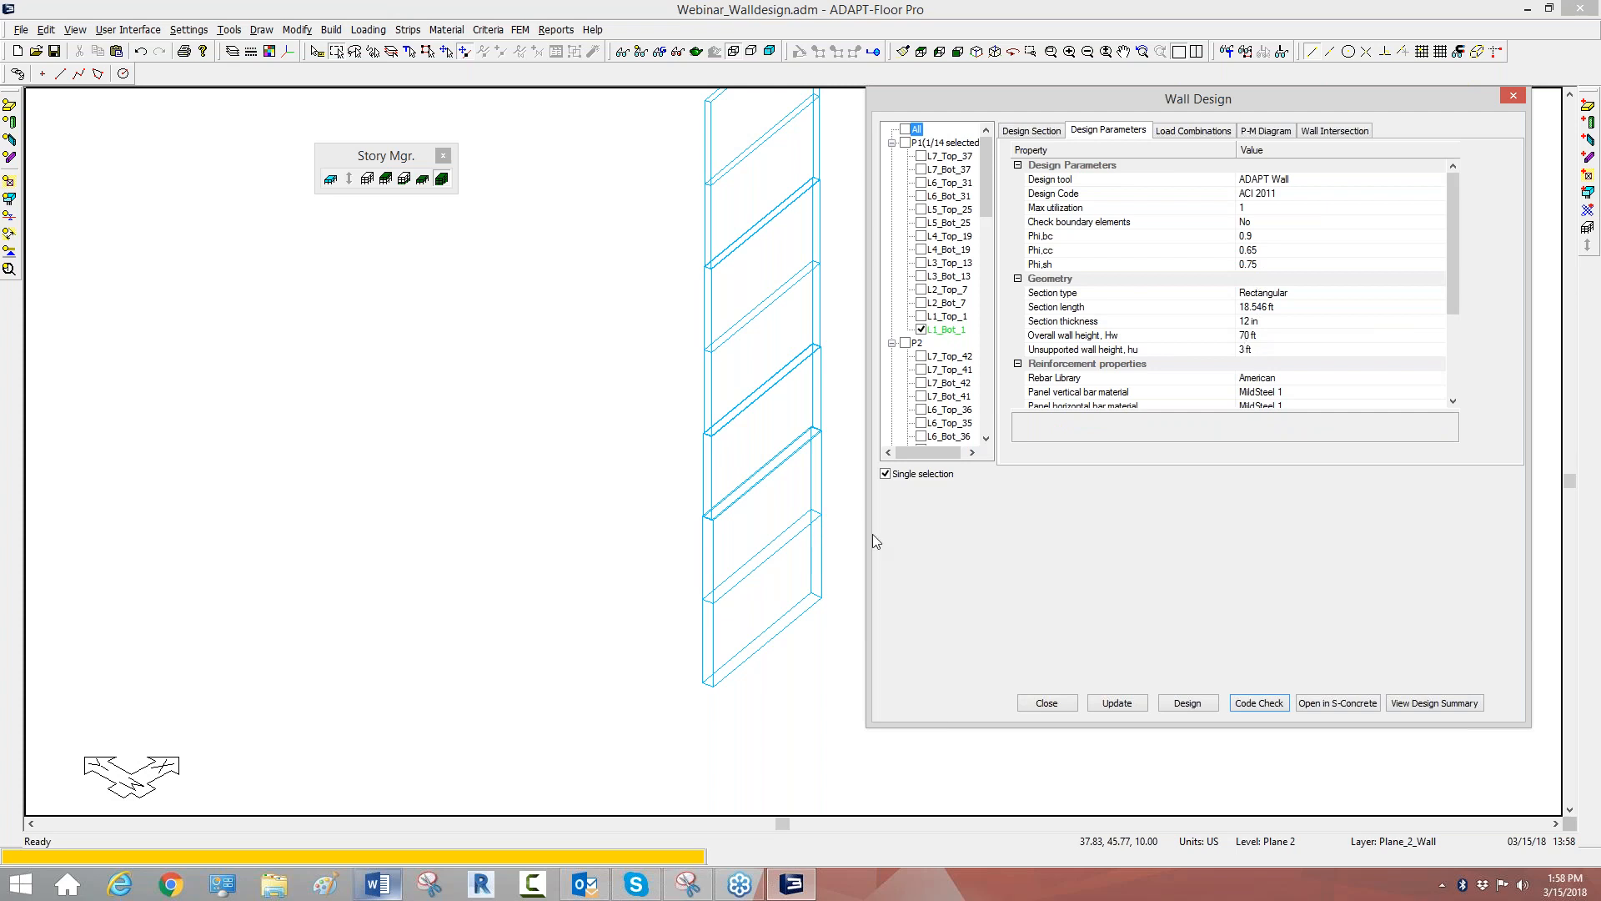
{"action": "left_click_drag", "start_coordinate": [1389, 105], "coordinate": [1182, 136]}
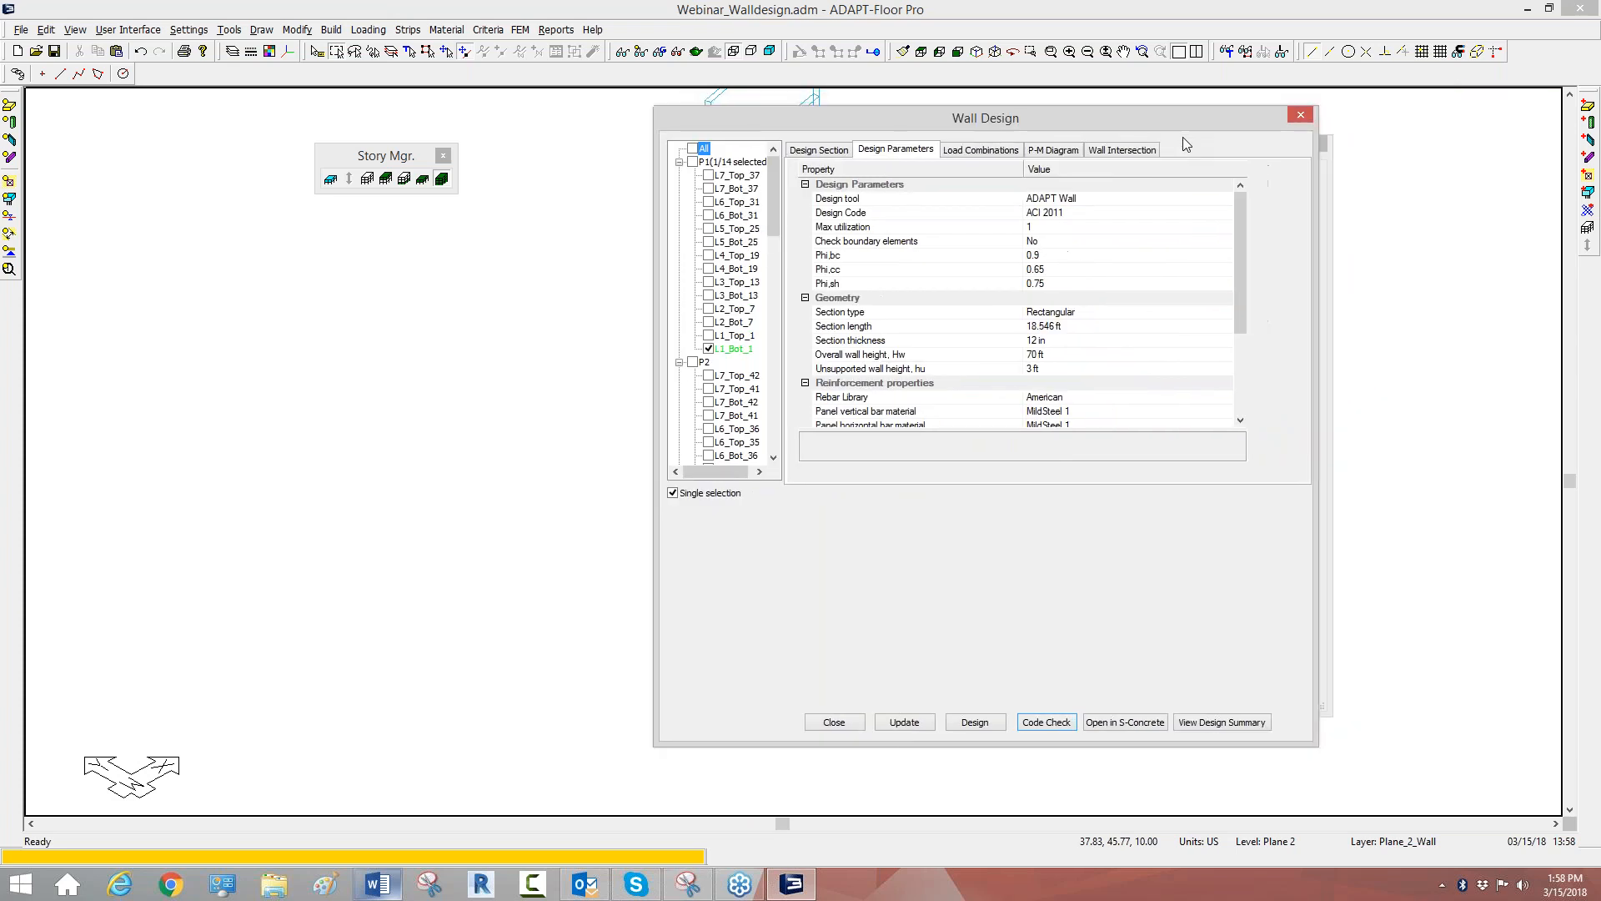
{"action": "left_click", "coordinate": [834, 721]}
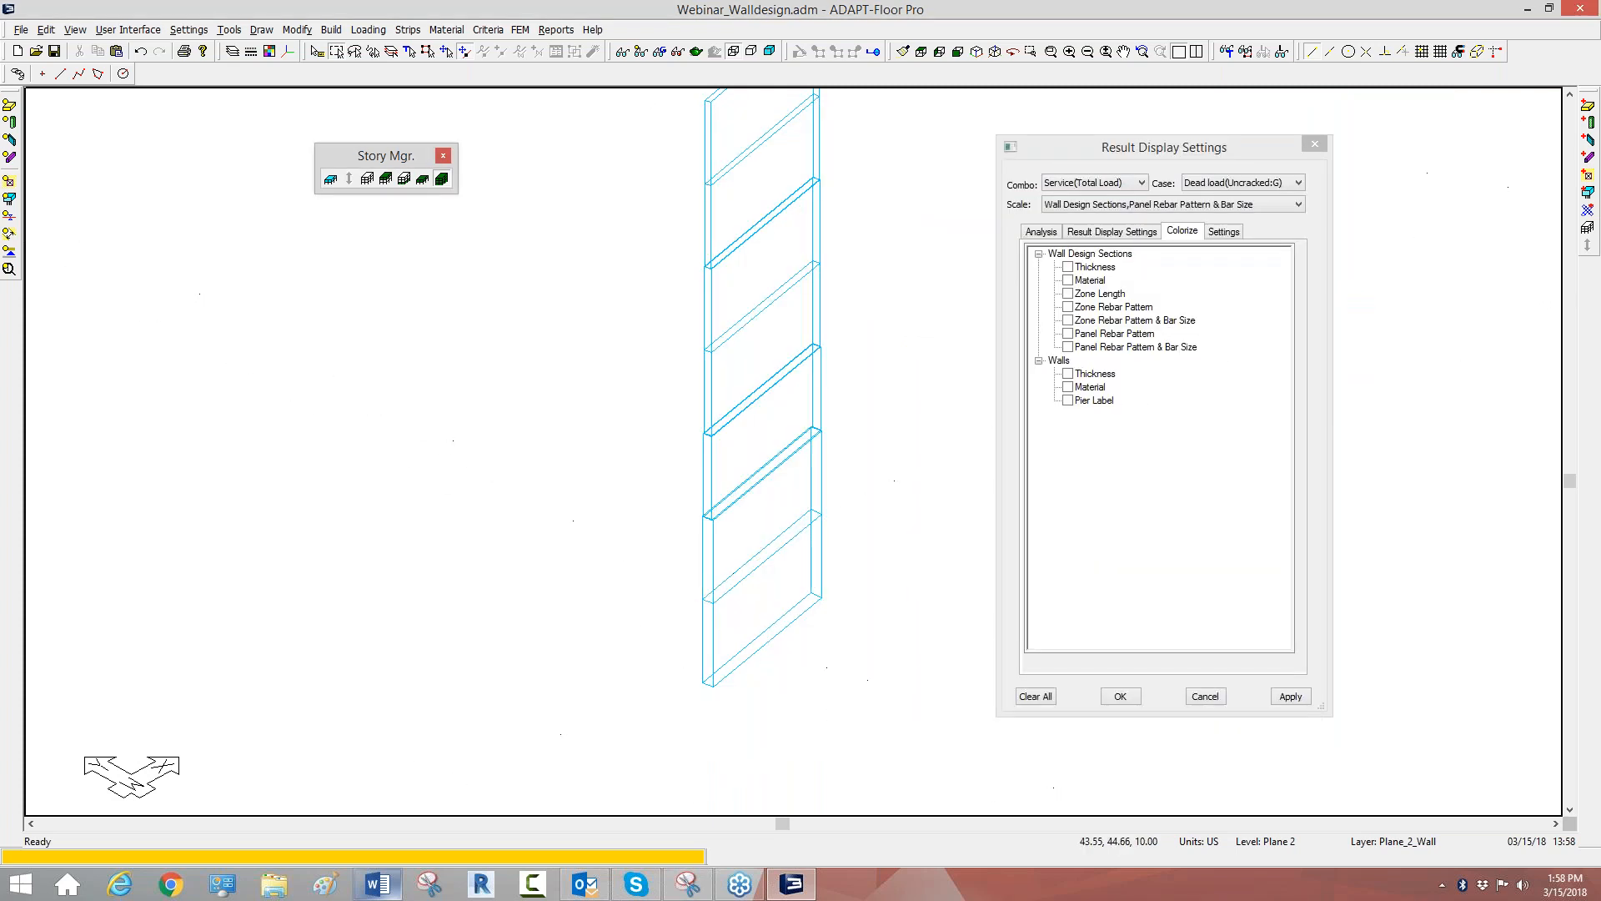
Update the wall design section geometry and review the design parameters of section L1_Bot_1 in Wall Design.
{"action": "left_click", "coordinate": [522, 31]}
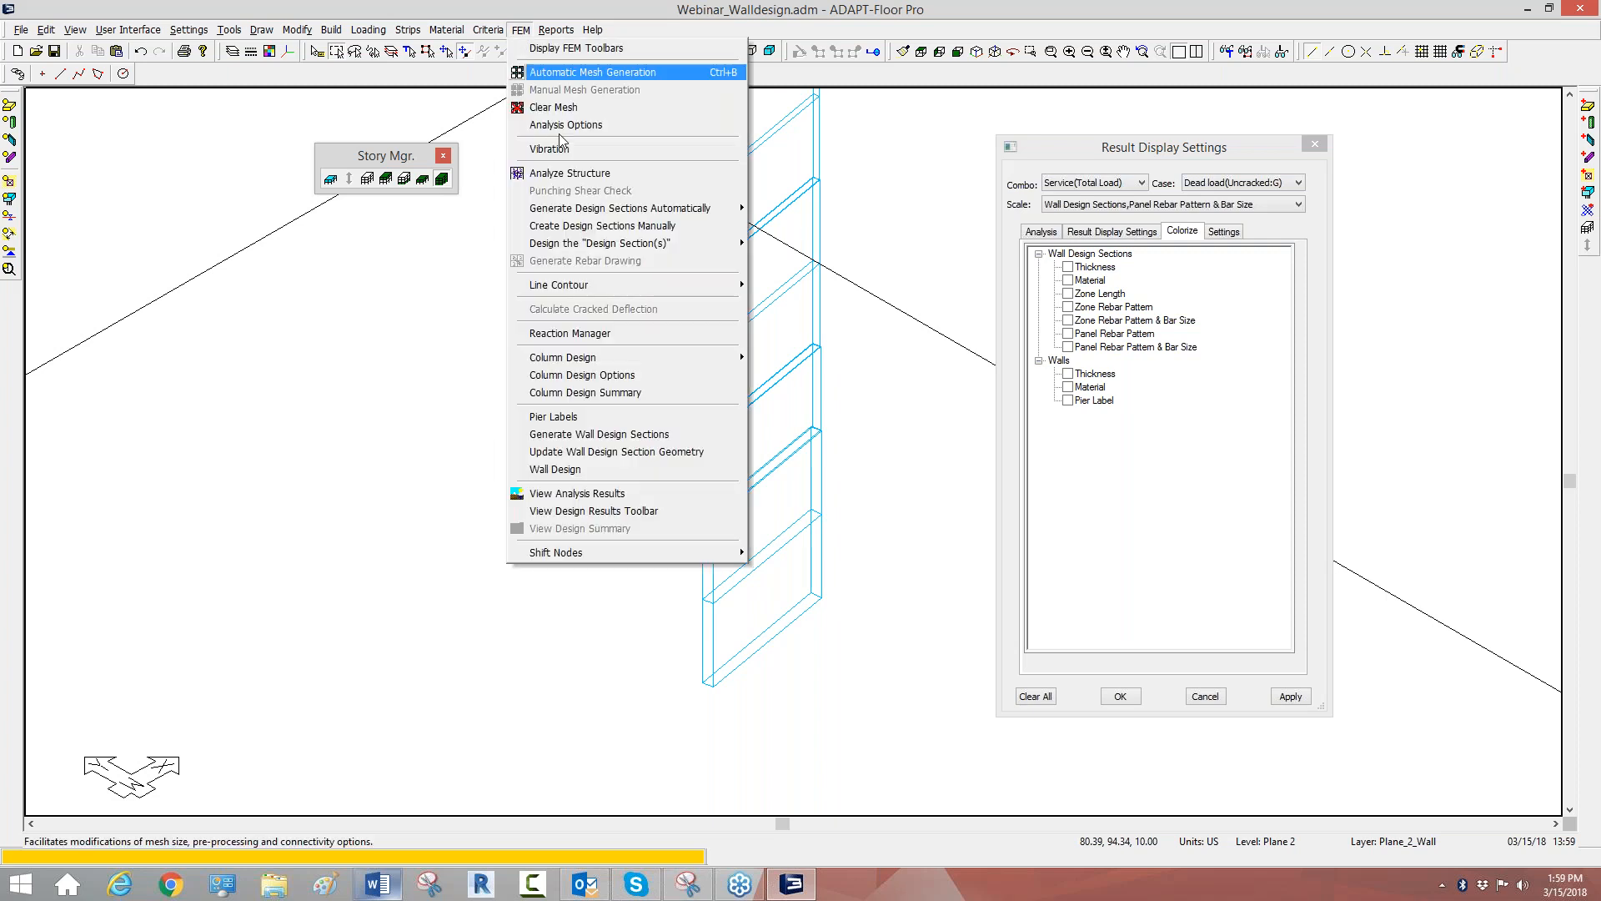
{"action": "left_click", "coordinate": [610, 452]}
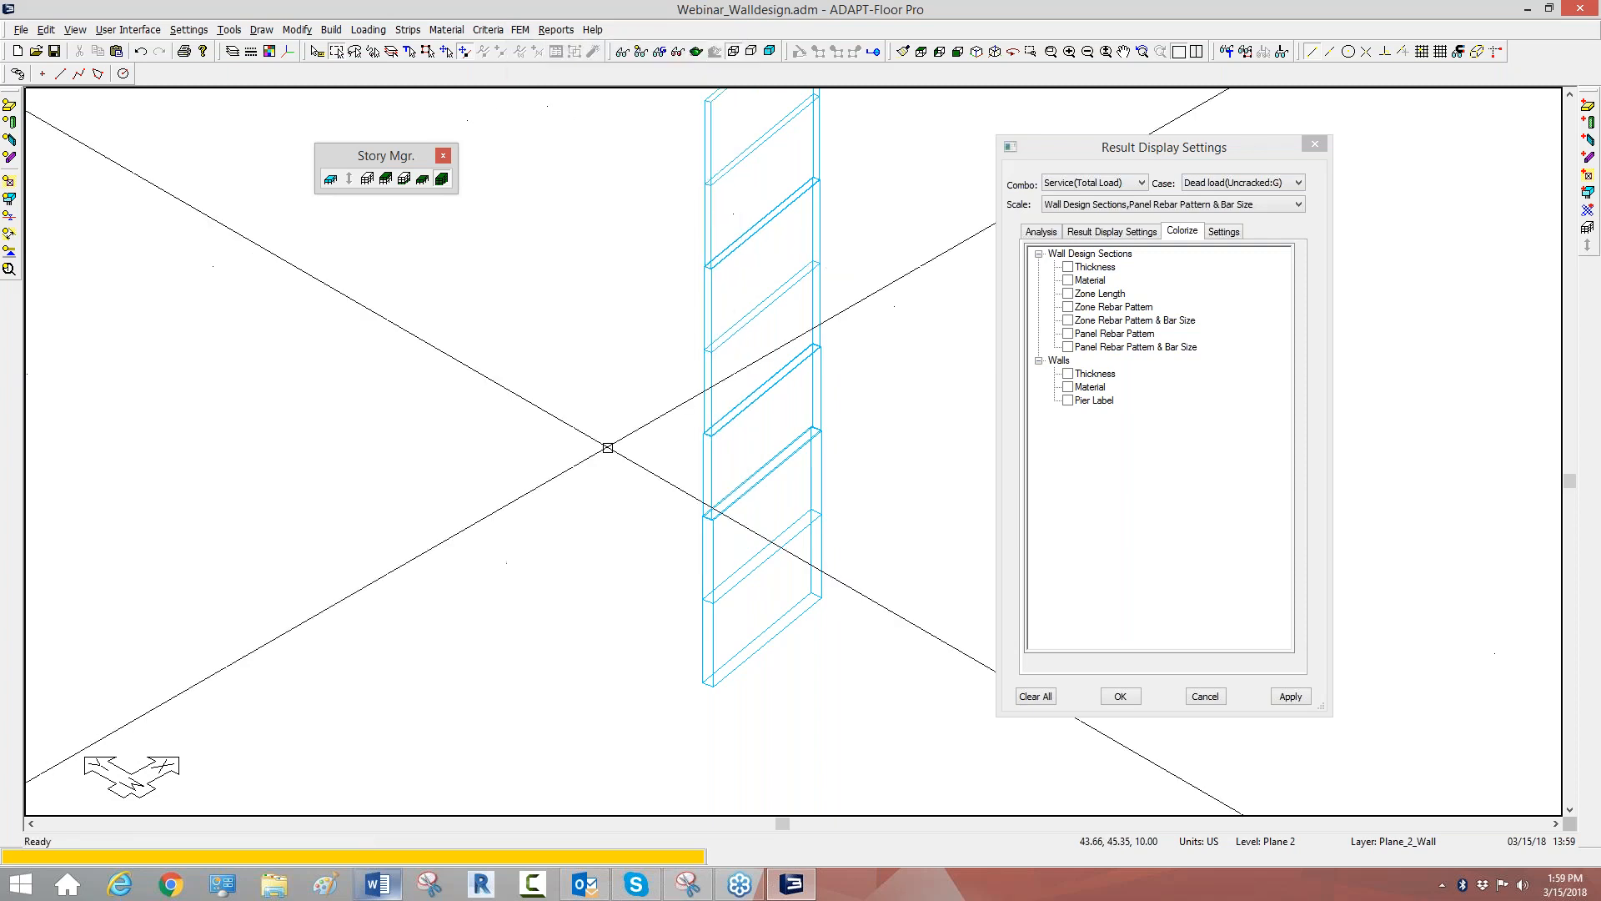
{"action": "left_click", "coordinate": [522, 30]}
{"action": "left_click", "coordinate": [574, 469]}
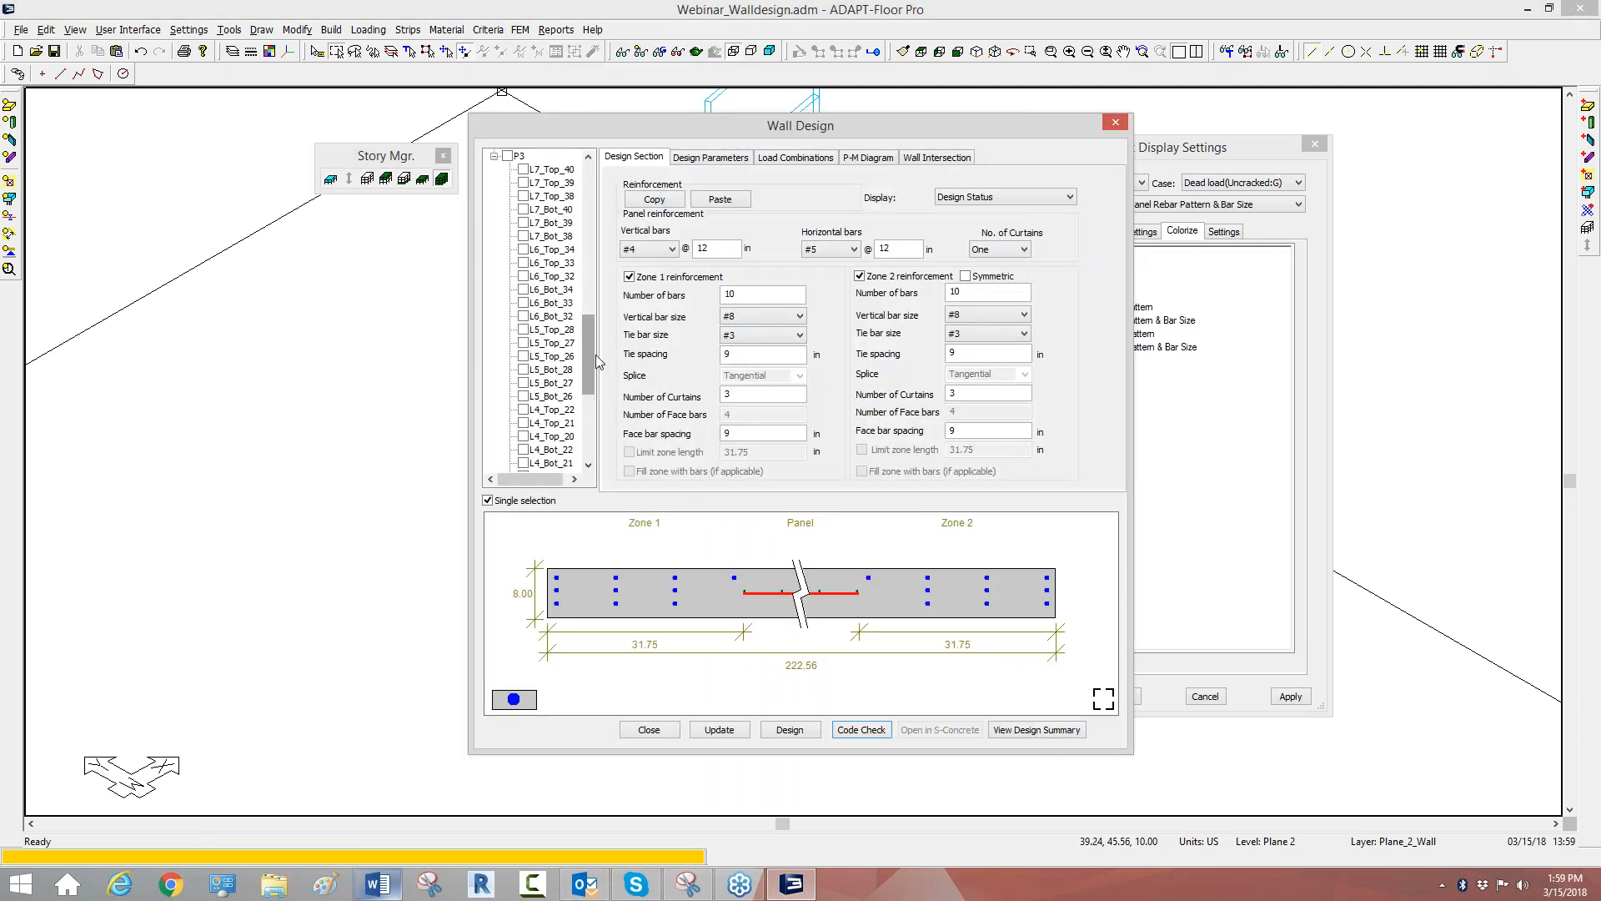
{"action": "left_click_drag", "start_coordinate": [591, 359], "coordinate": [602, 190]}
{"action": "left_click", "coordinate": [524, 356]}
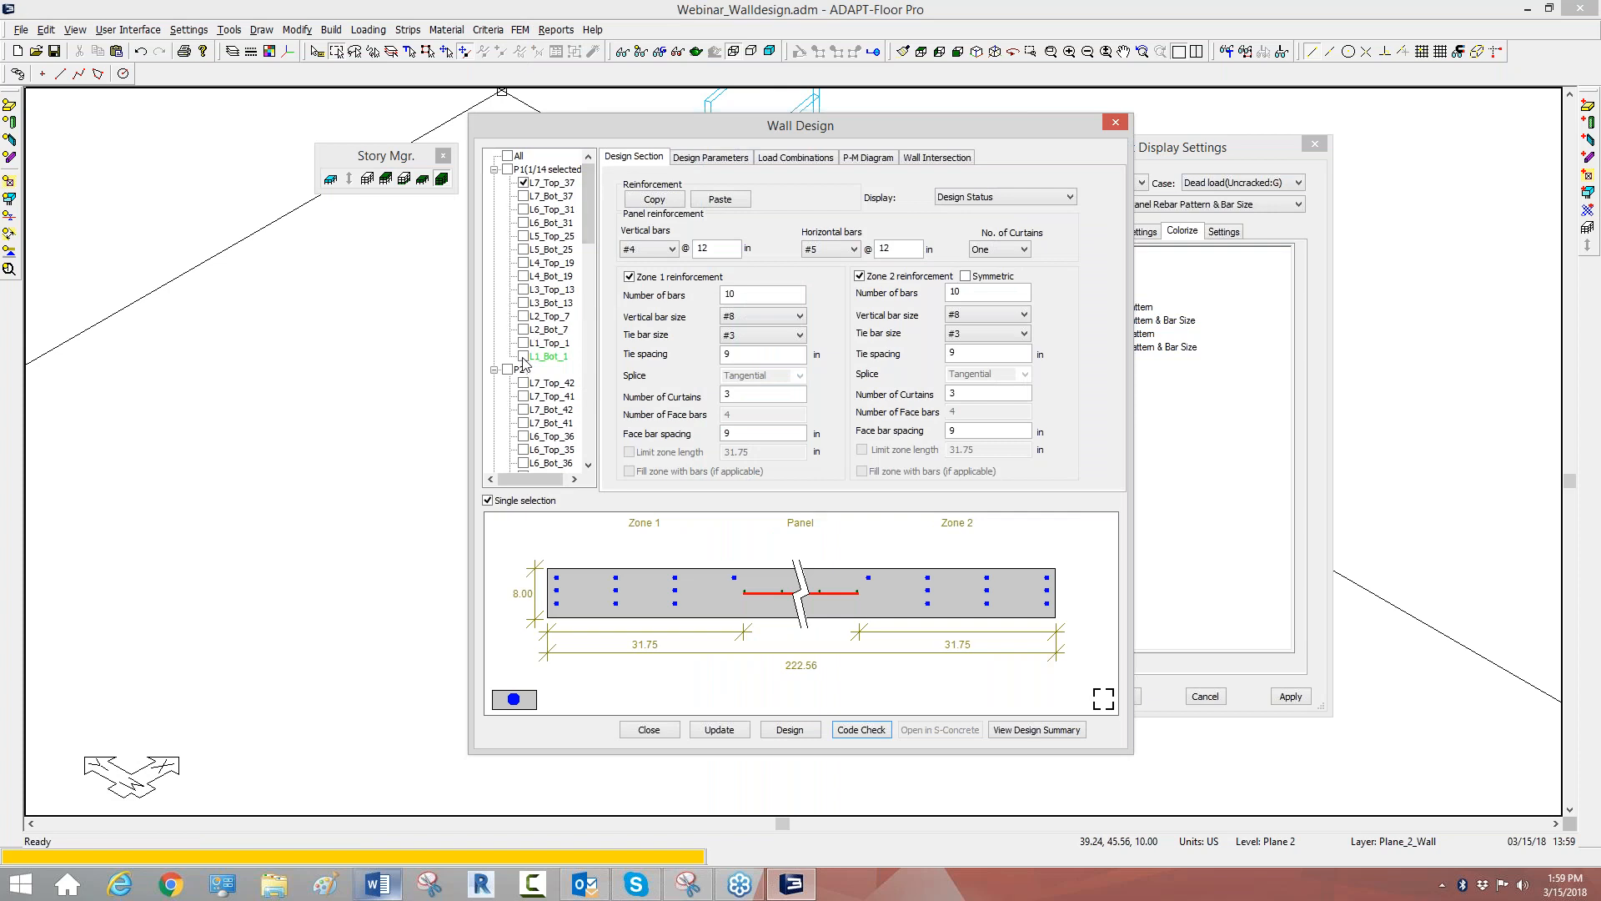
{"action": "left_click", "coordinate": [730, 158]}
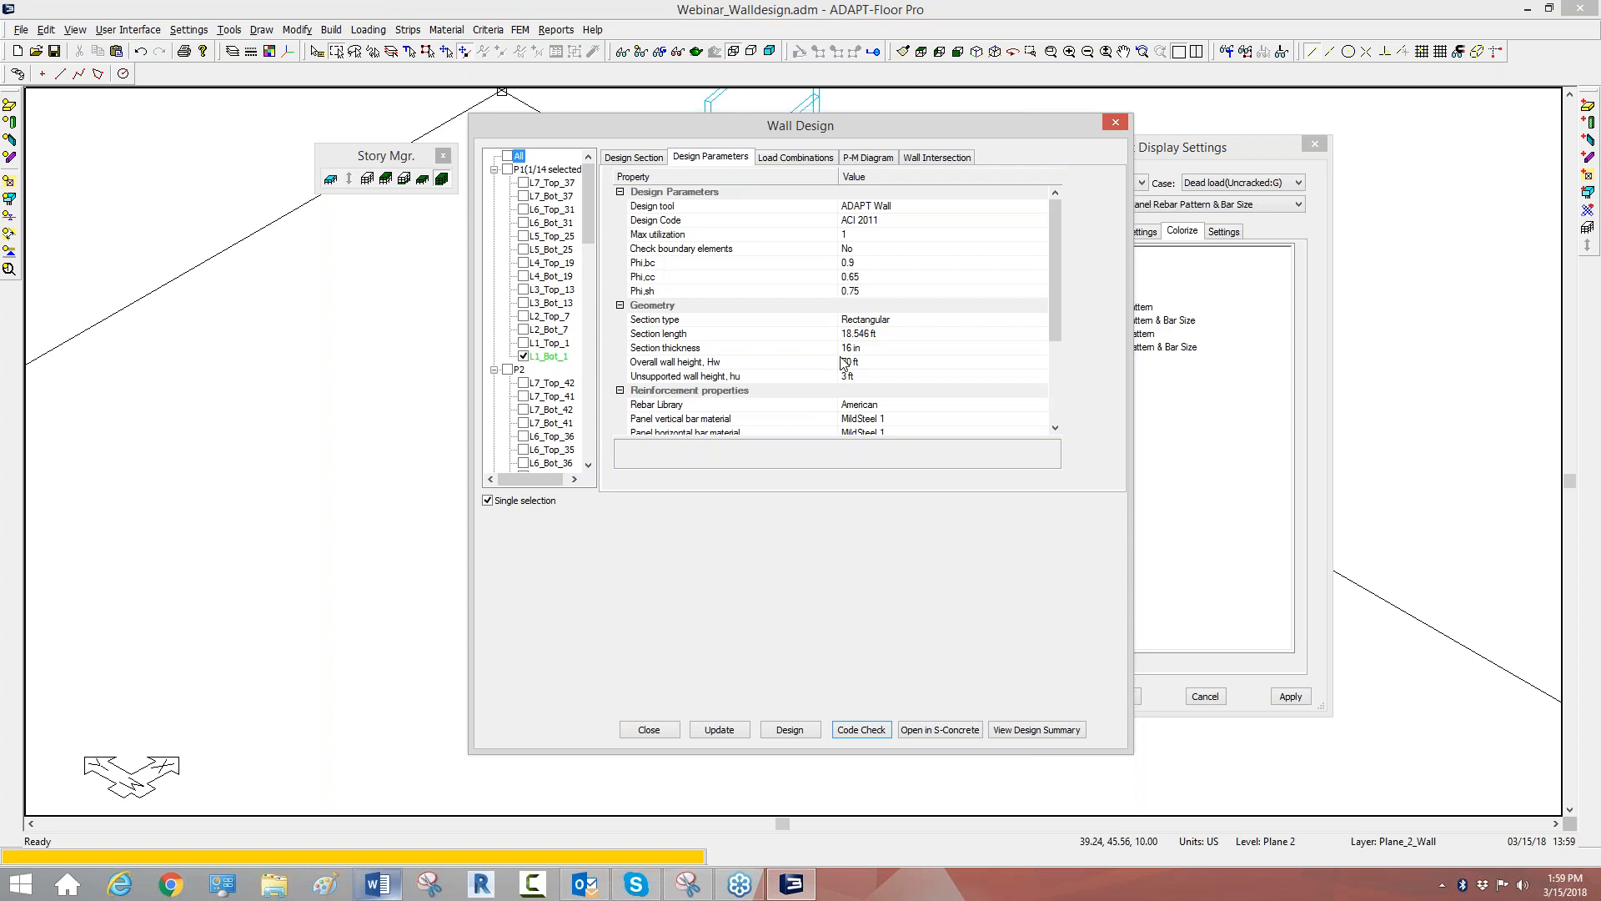
{"action": "left_click_drag", "start_coordinate": [1053, 274], "coordinate": [1048, 189]}
{"action": "left_click_drag", "start_coordinate": [1052, 227], "coordinate": [1053, 308]}
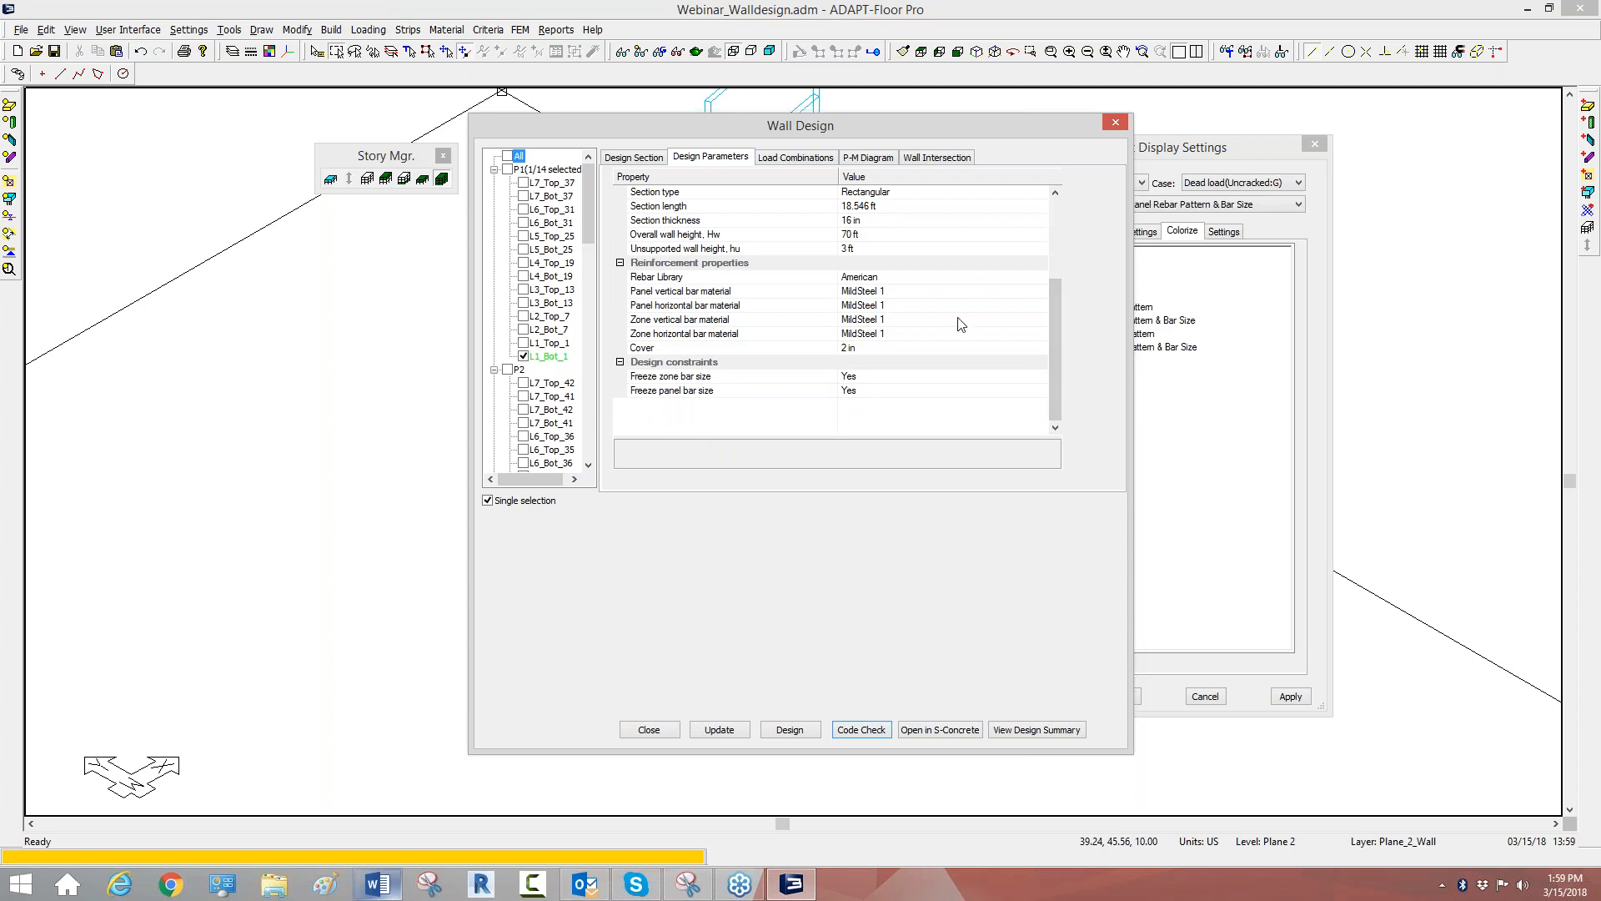
{"action": "left_click_drag", "start_coordinate": [1054, 334], "coordinate": [1044, 235]}
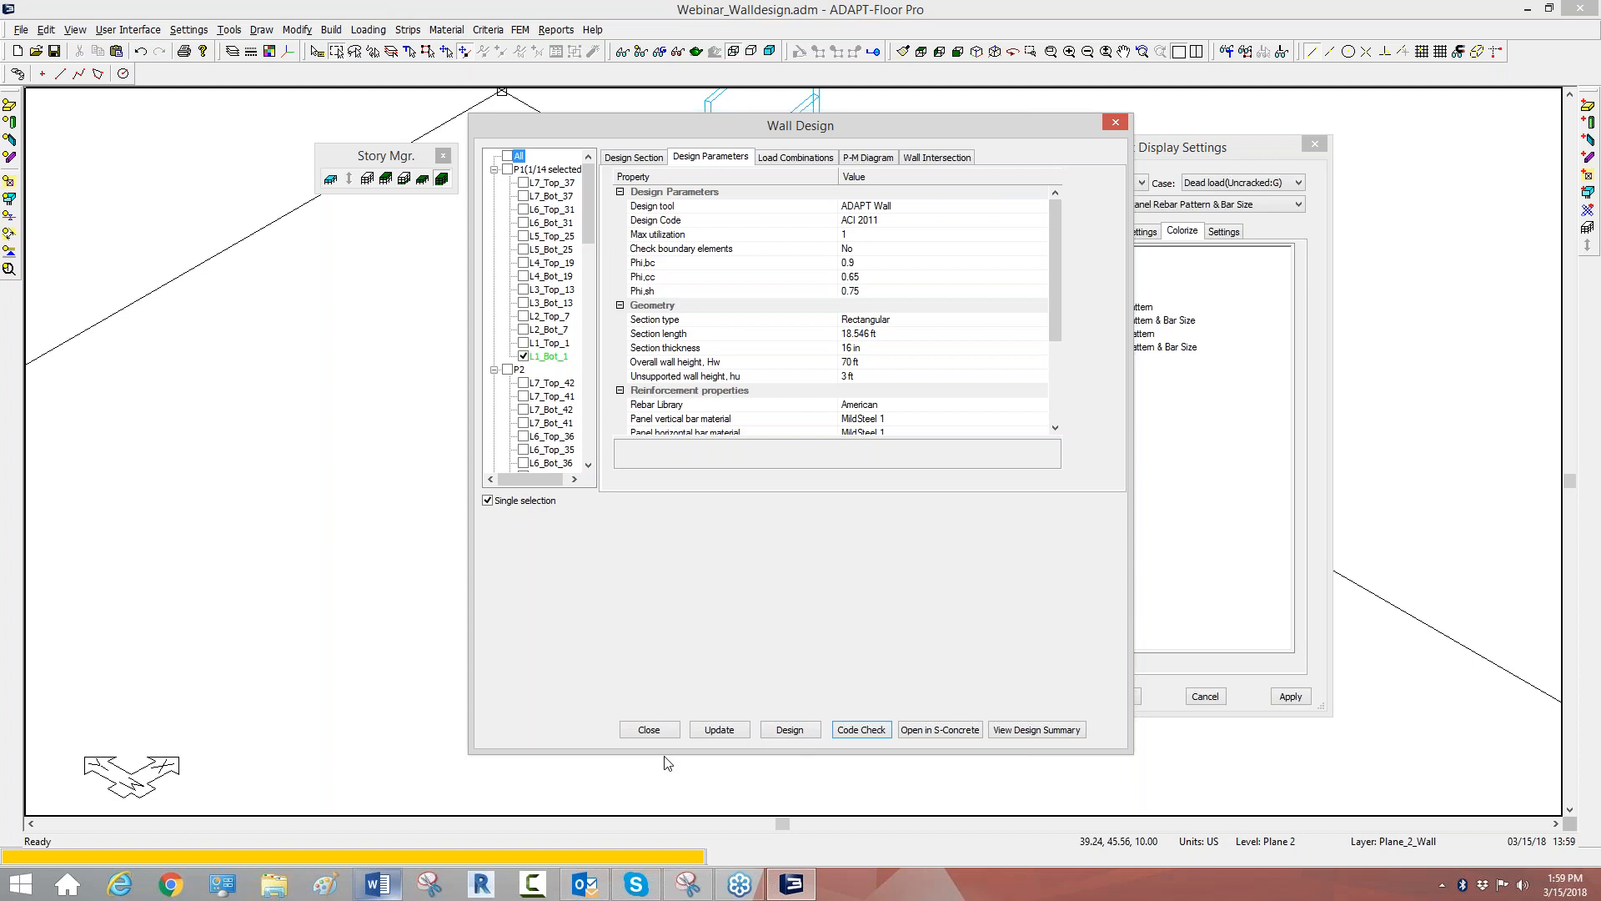
{"action": "left_click", "coordinate": [650, 729]}
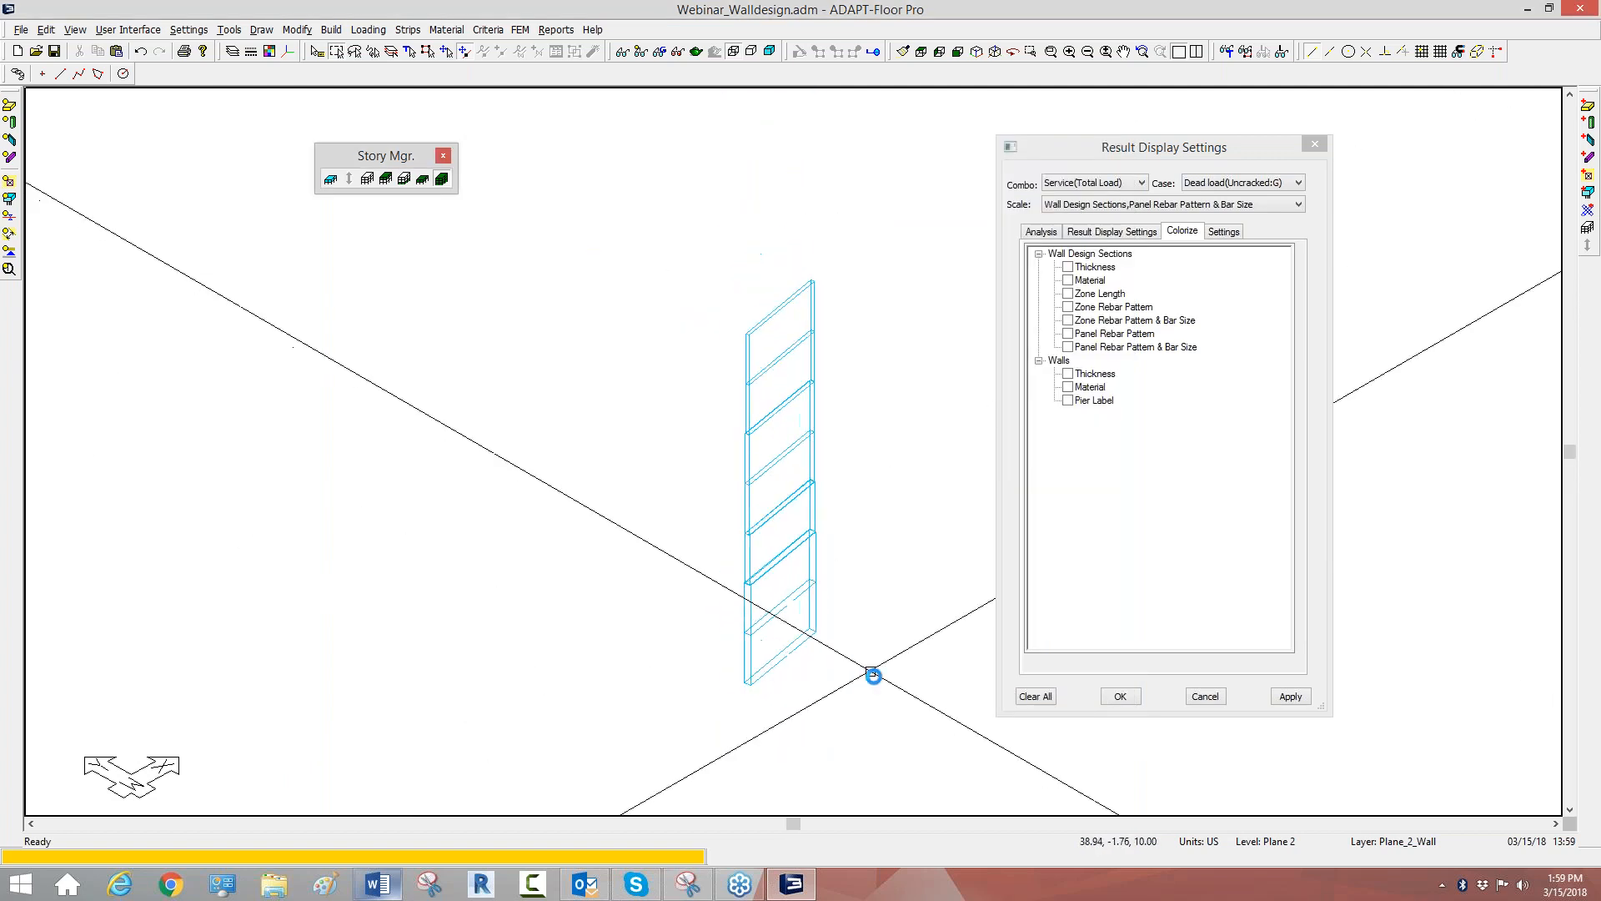
Export the Wall Design Sections XLS report and open the generated workbook in Excel.
{"action": "scroll", "coordinate": [854, 376], "scroll_direction": "up", "scroll_amount": 2}
{"action": "scroll", "coordinate": [654, 361], "scroll_direction": "down", "scroll_amount": 3}
{"action": "scroll", "coordinate": [698, 468], "scroll_direction": "up", "scroll_amount": 2}
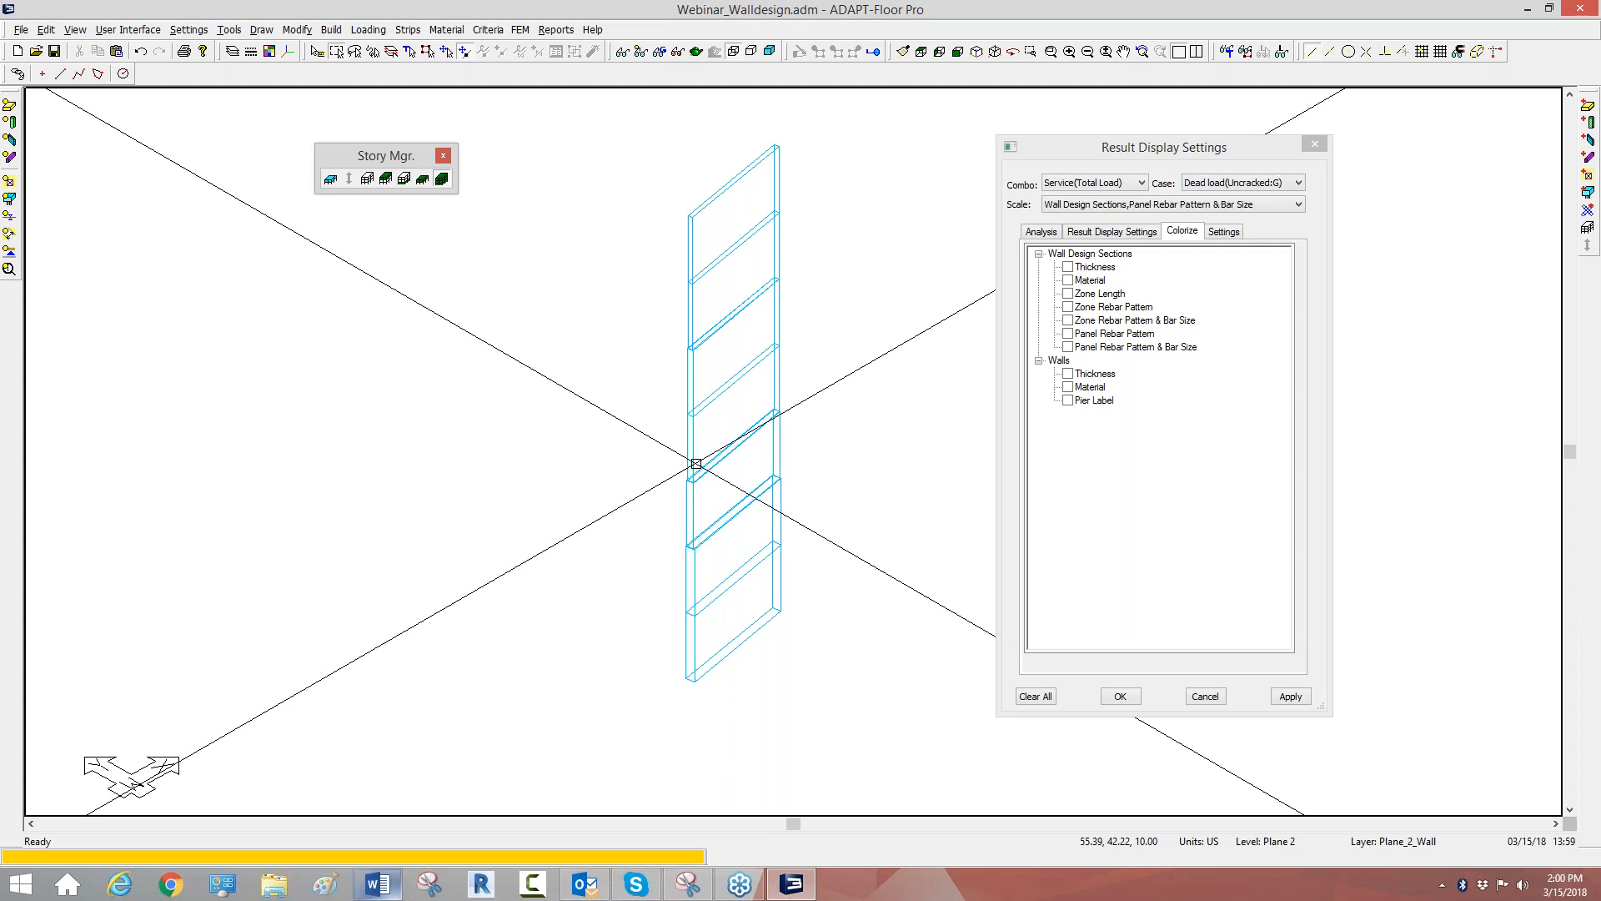
{"action": "left_click", "coordinate": [557, 31]}
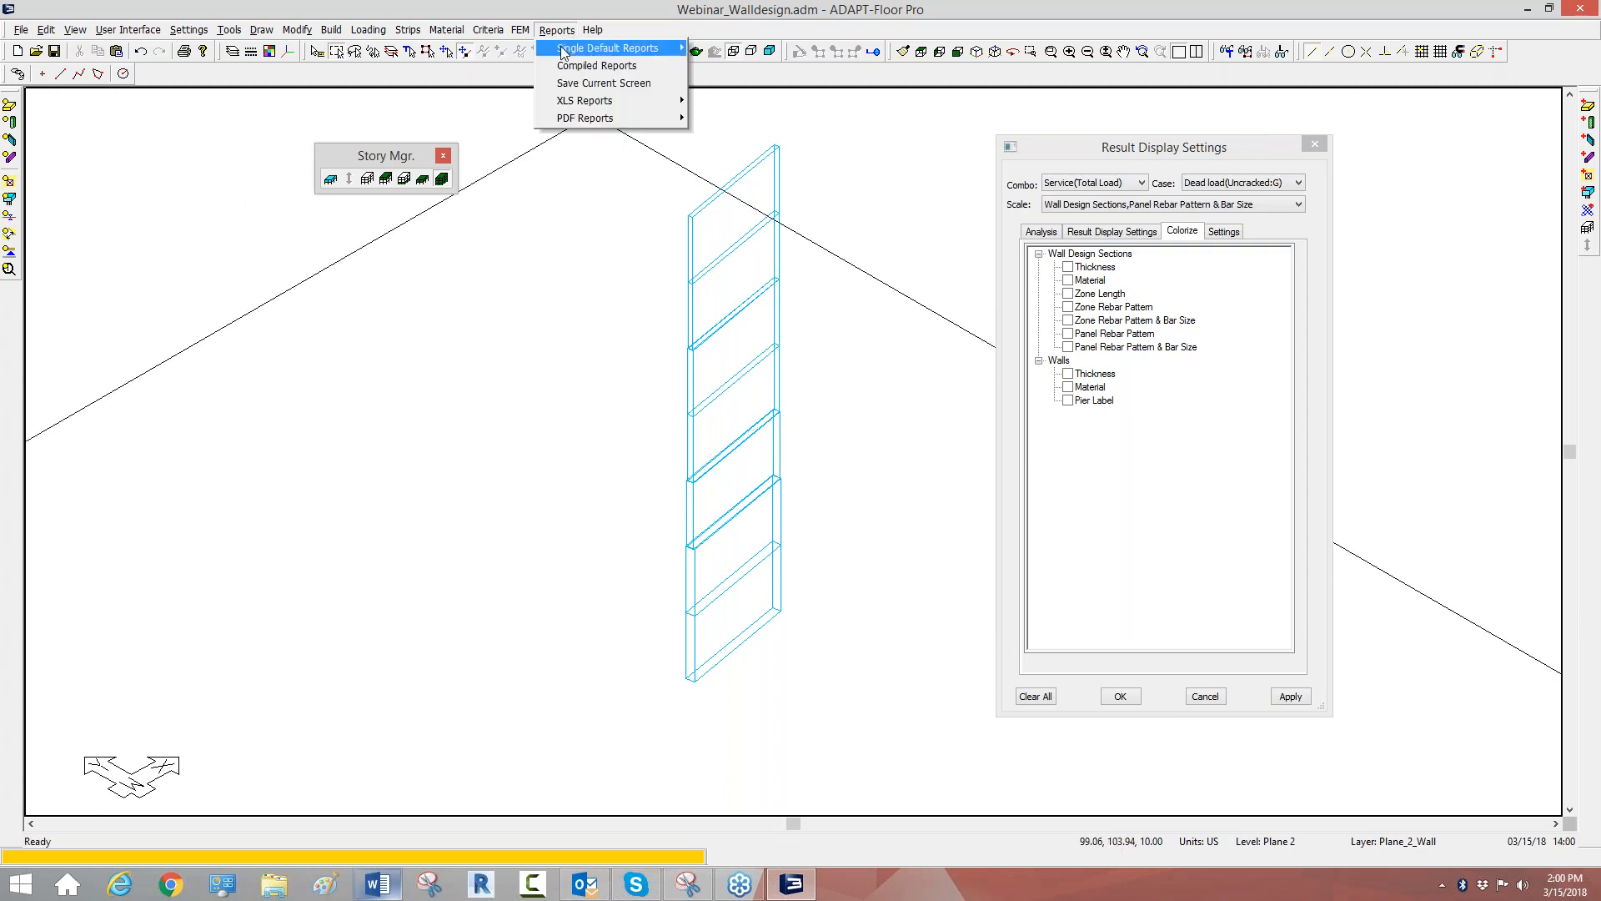
{"action": "mouse_move", "coordinate": [572, 102]}
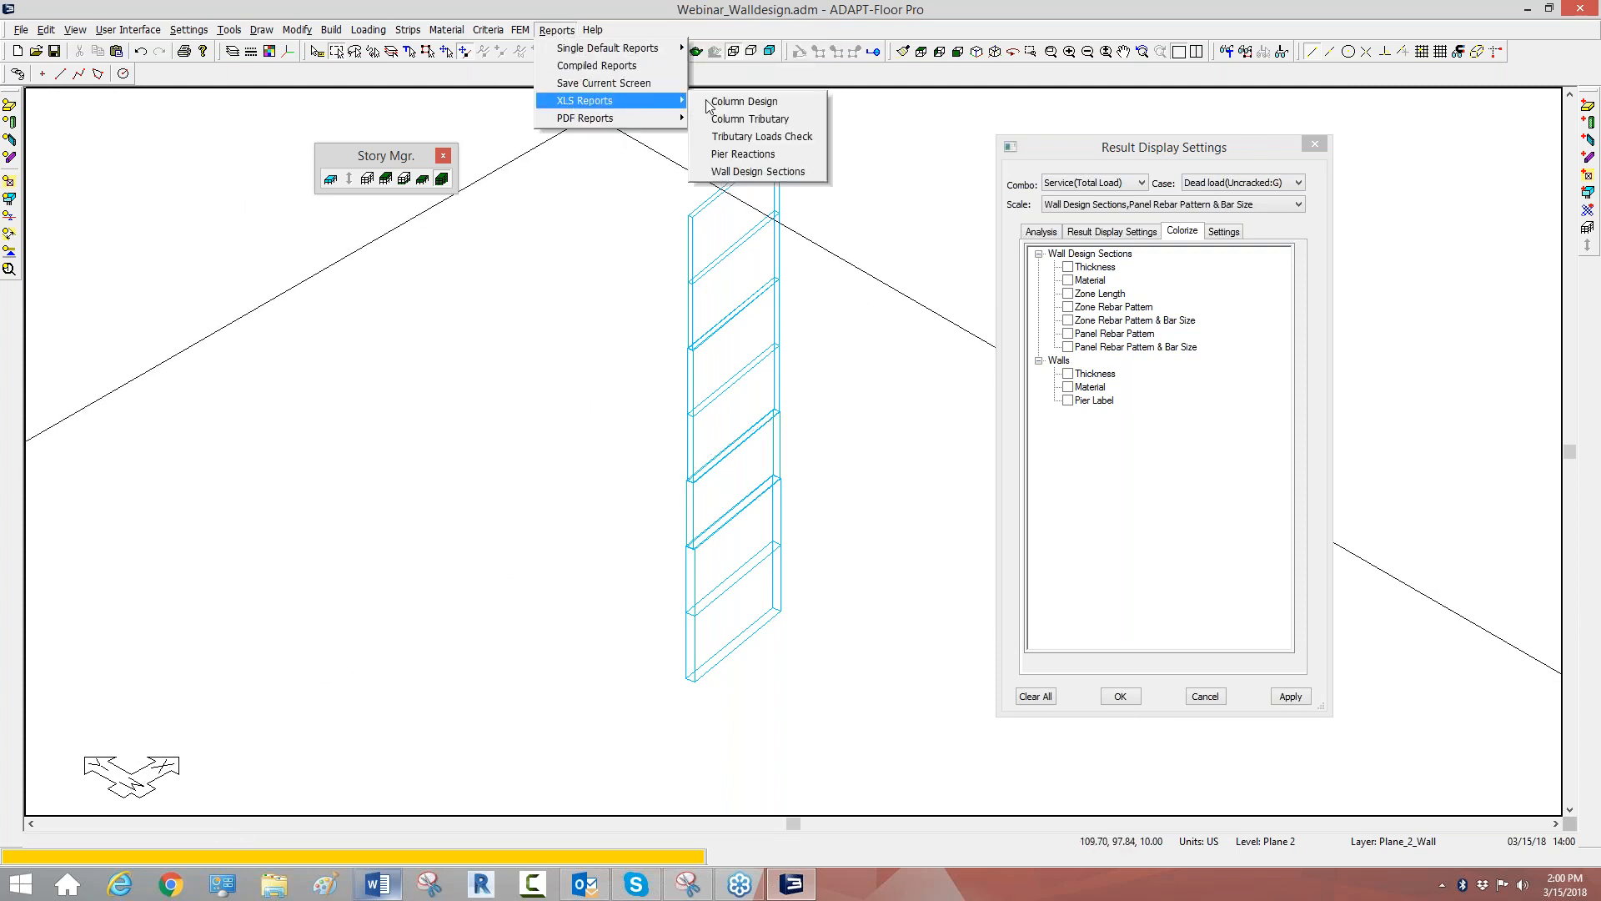
{"action": "left_click", "coordinate": [744, 172]}
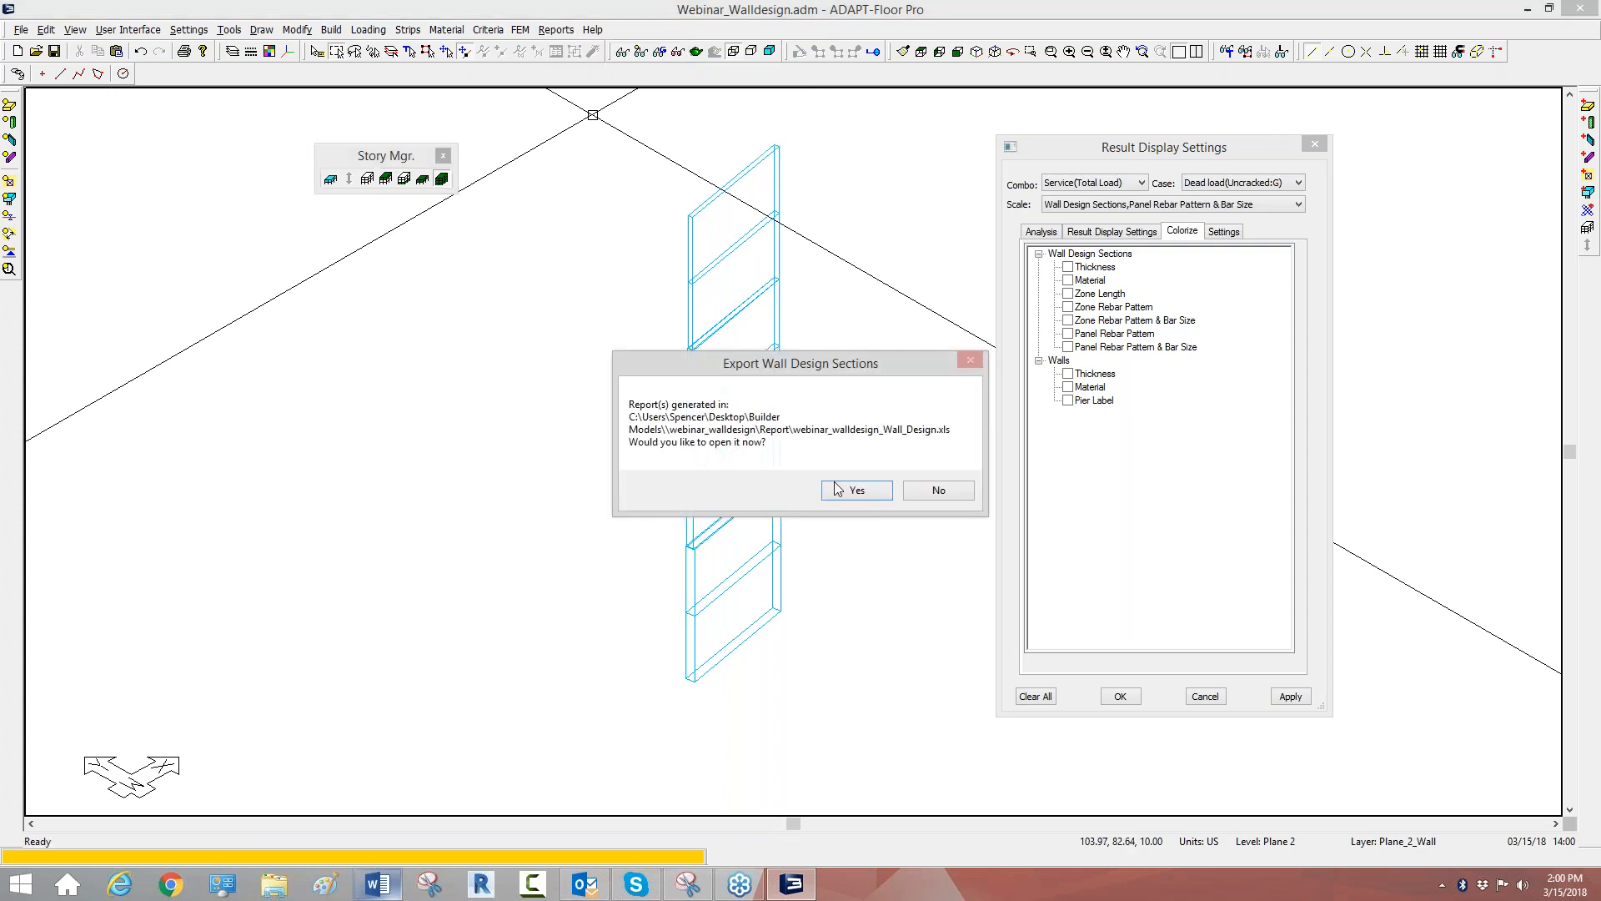
{"action": "left_click", "coordinate": [838, 490]}
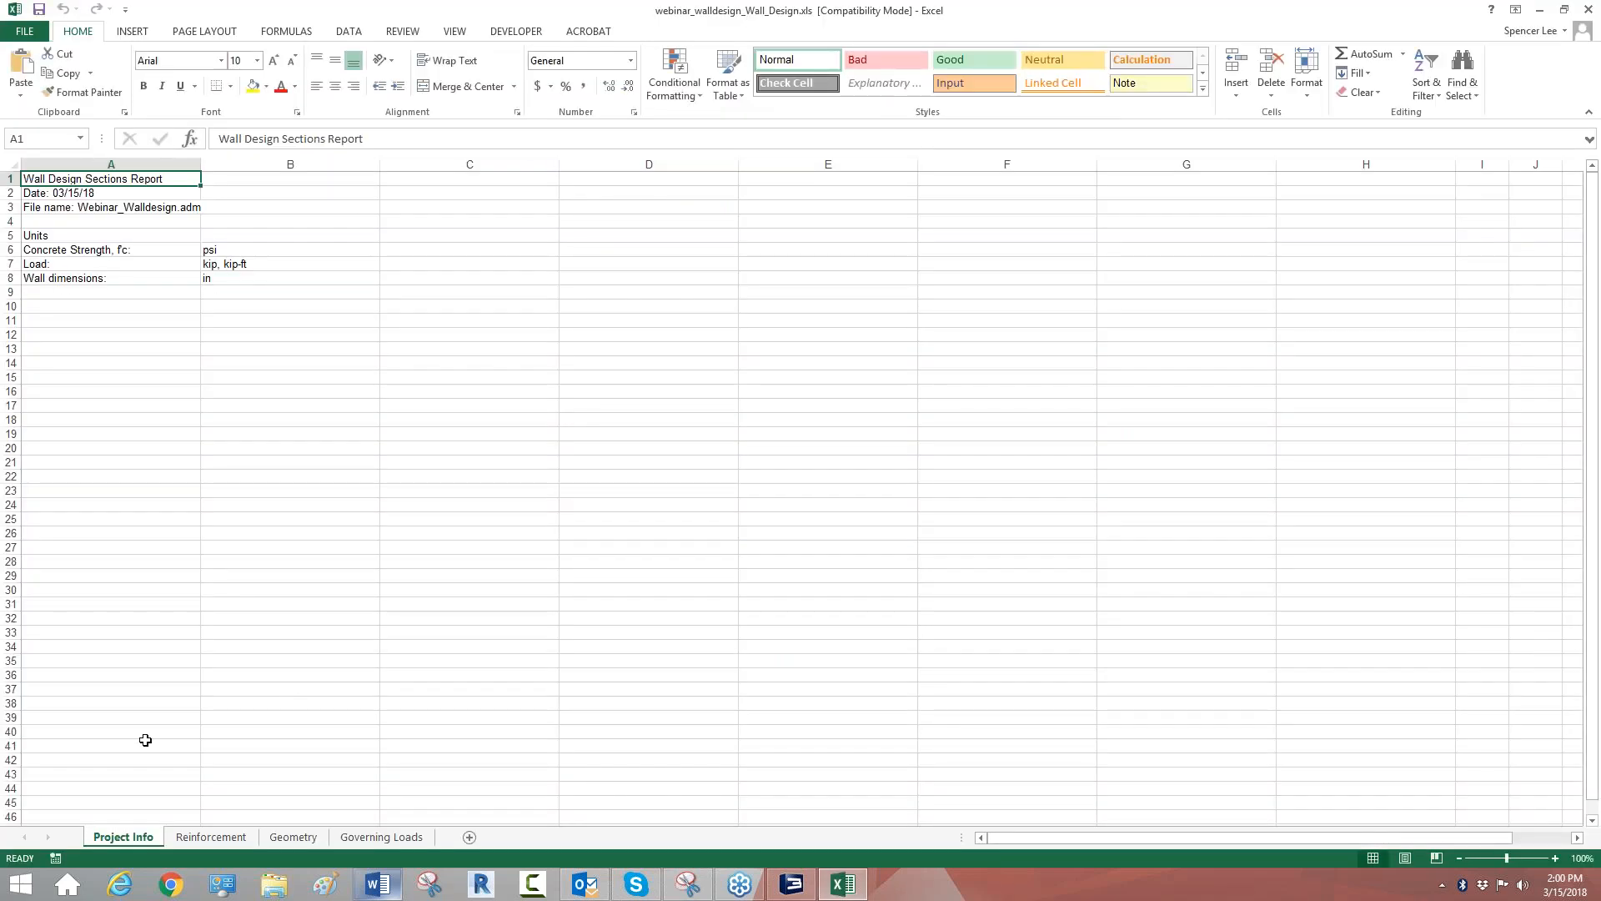
Review the Reinforcement sheet, including the status of section L1_Bot_1, and the Geometry sheet for all wall design sections.
{"action": "left_click", "coordinate": [204, 838]}
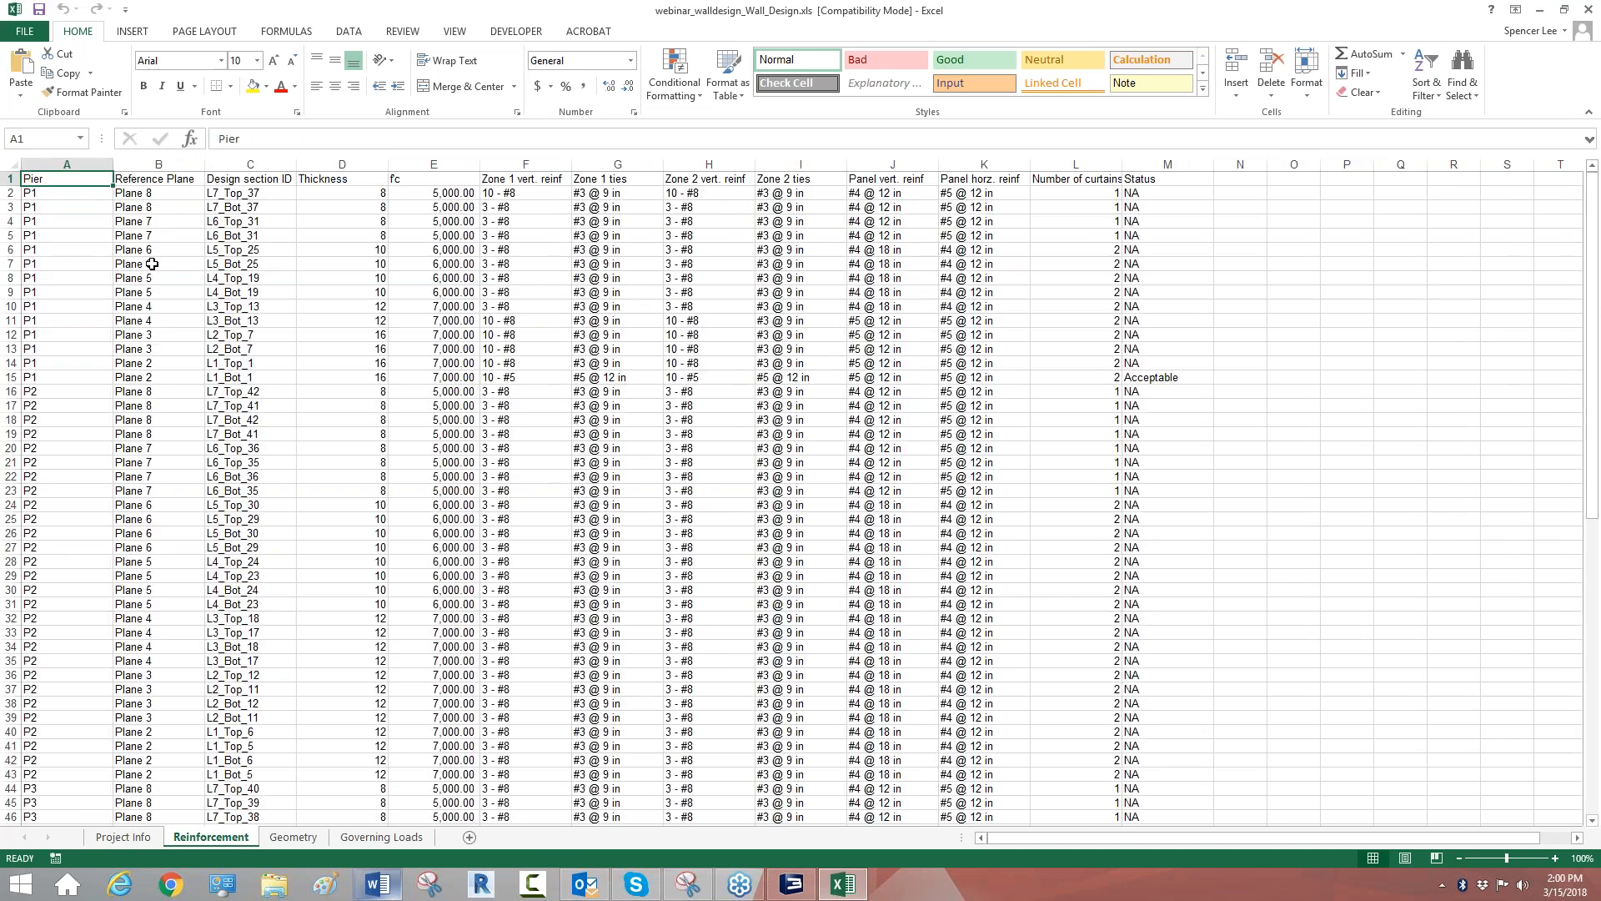
{"action": "scroll", "coordinate": [69, 207], "scroll_direction": "down", "scroll_amount": 2}
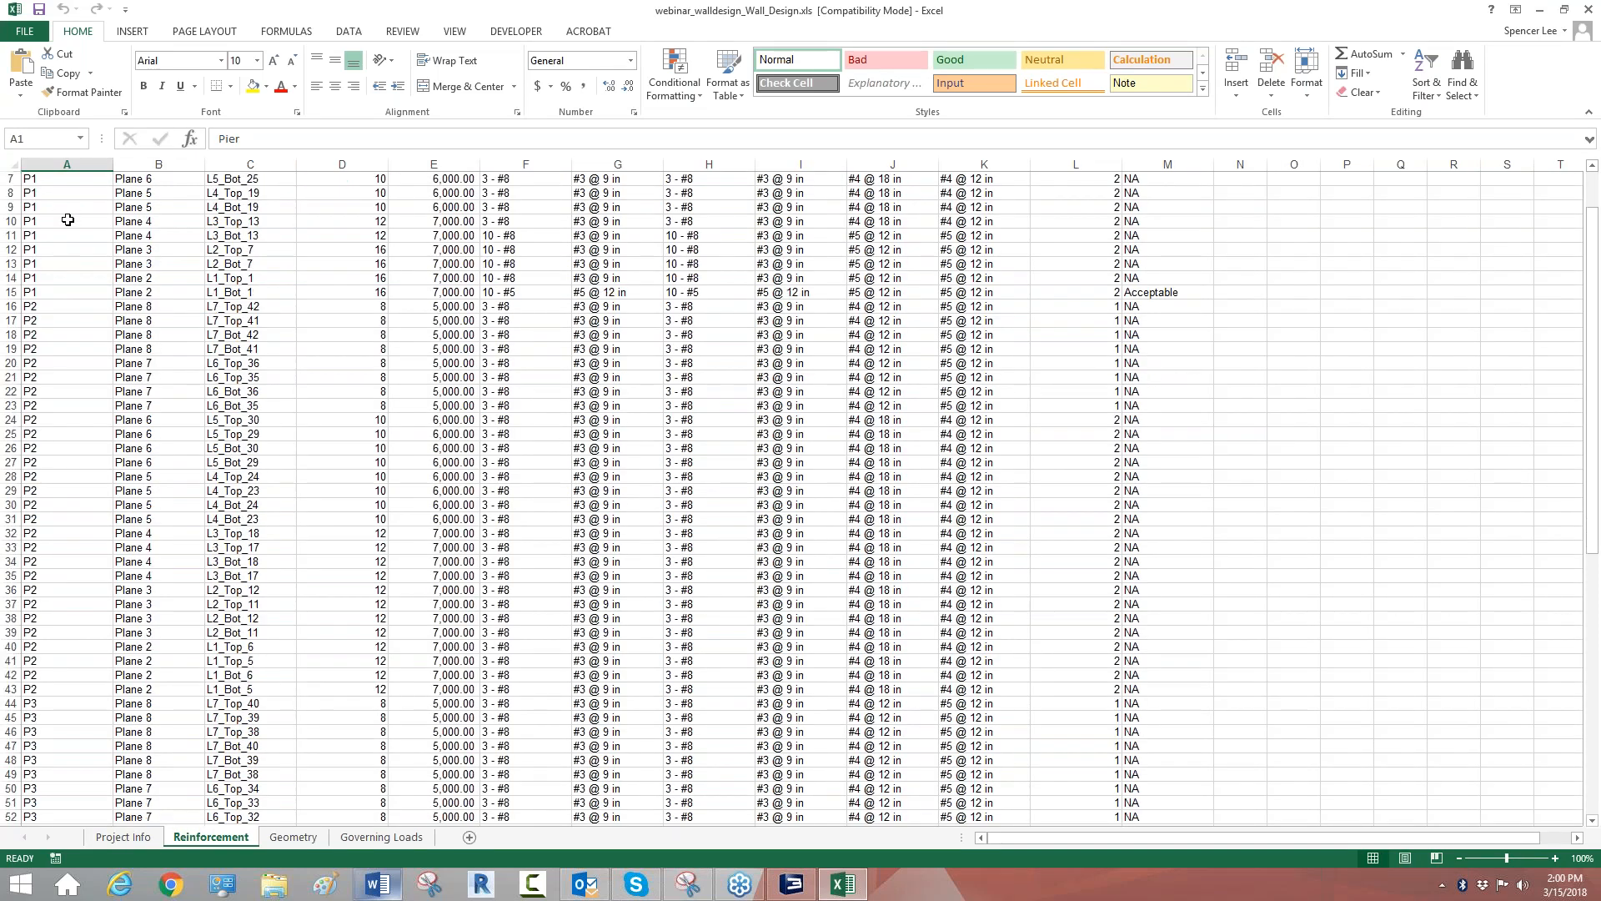
{"action": "scroll", "coordinate": [94, 291], "scroll_direction": "up", "scroll_amount": 2}
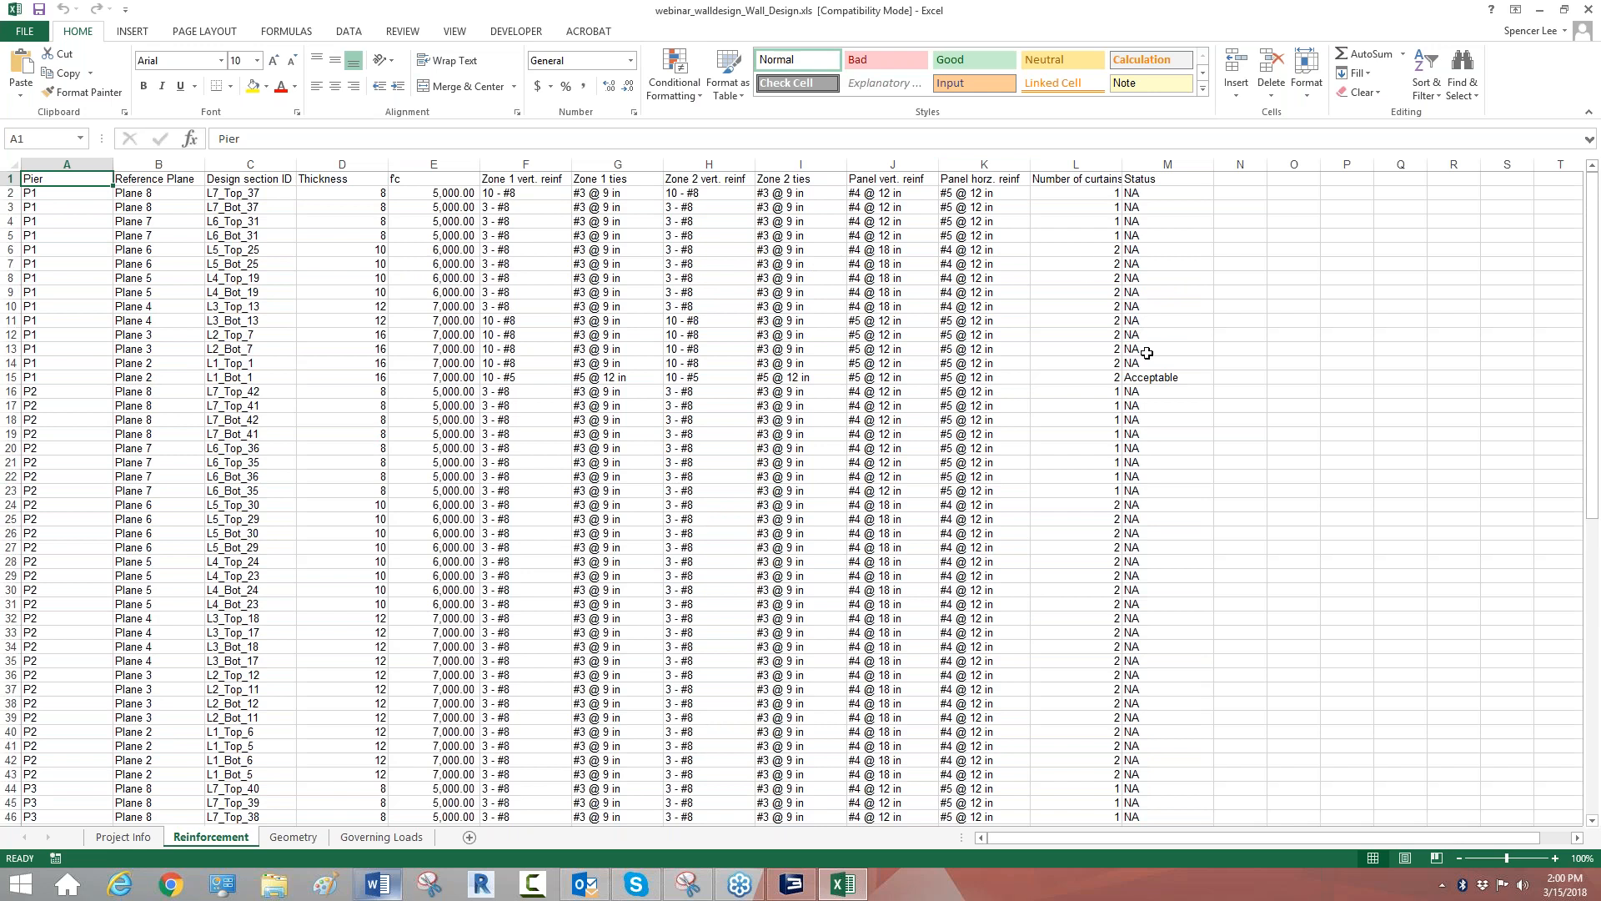
{"action": "left_click", "coordinate": [1148, 377]}
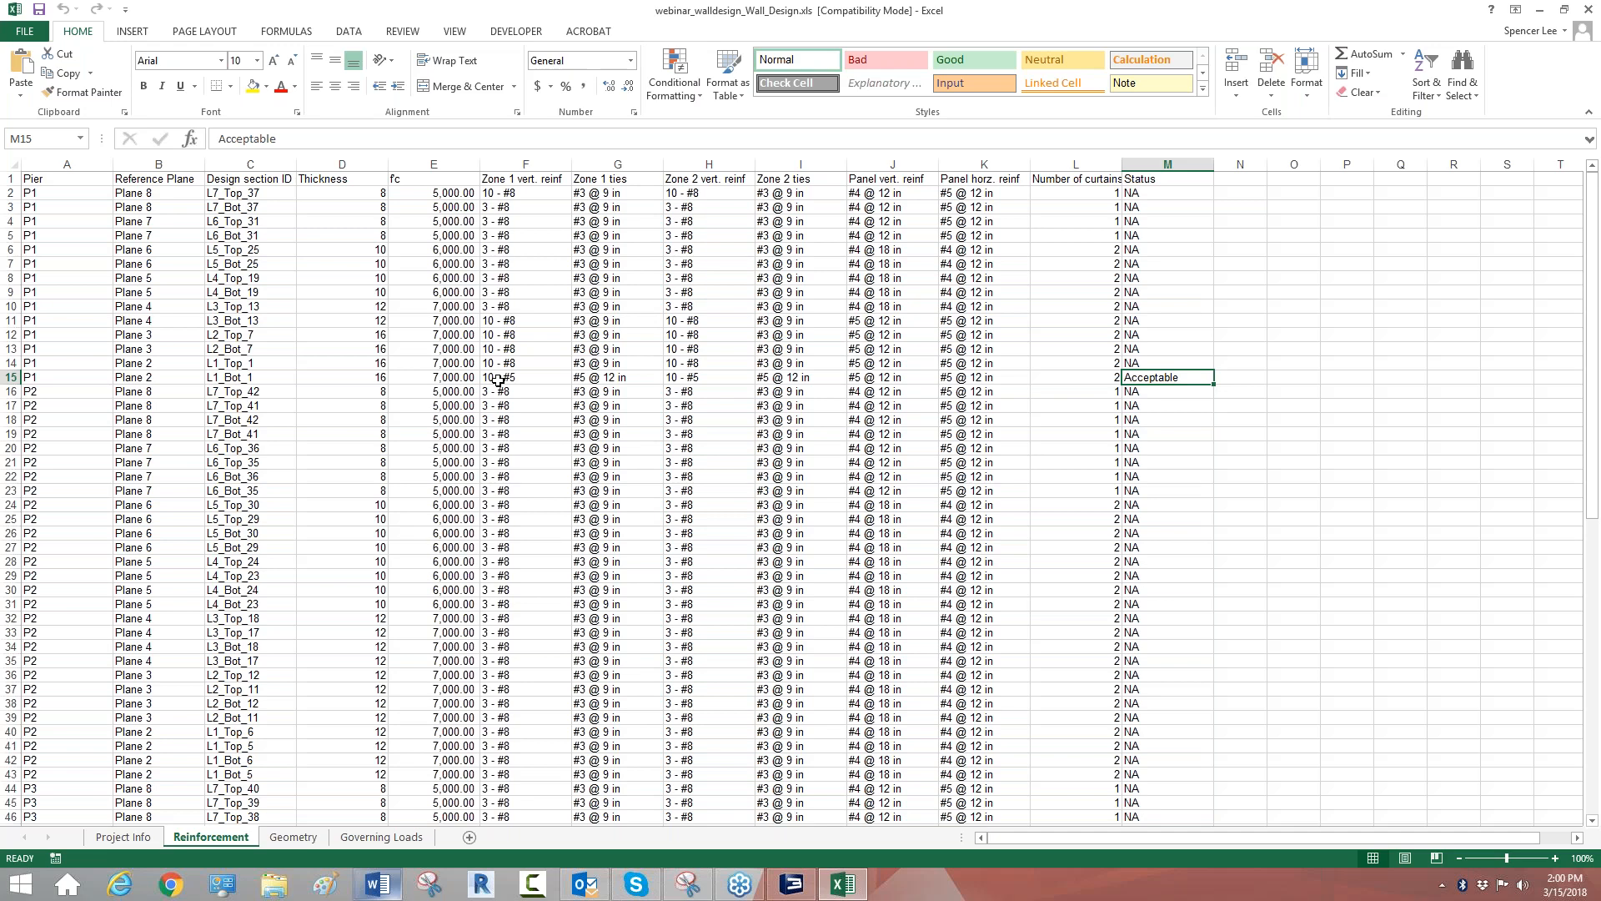
{"action": "scroll", "coordinate": [498, 379], "scroll_direction": "down", "scroll_amount": 19}
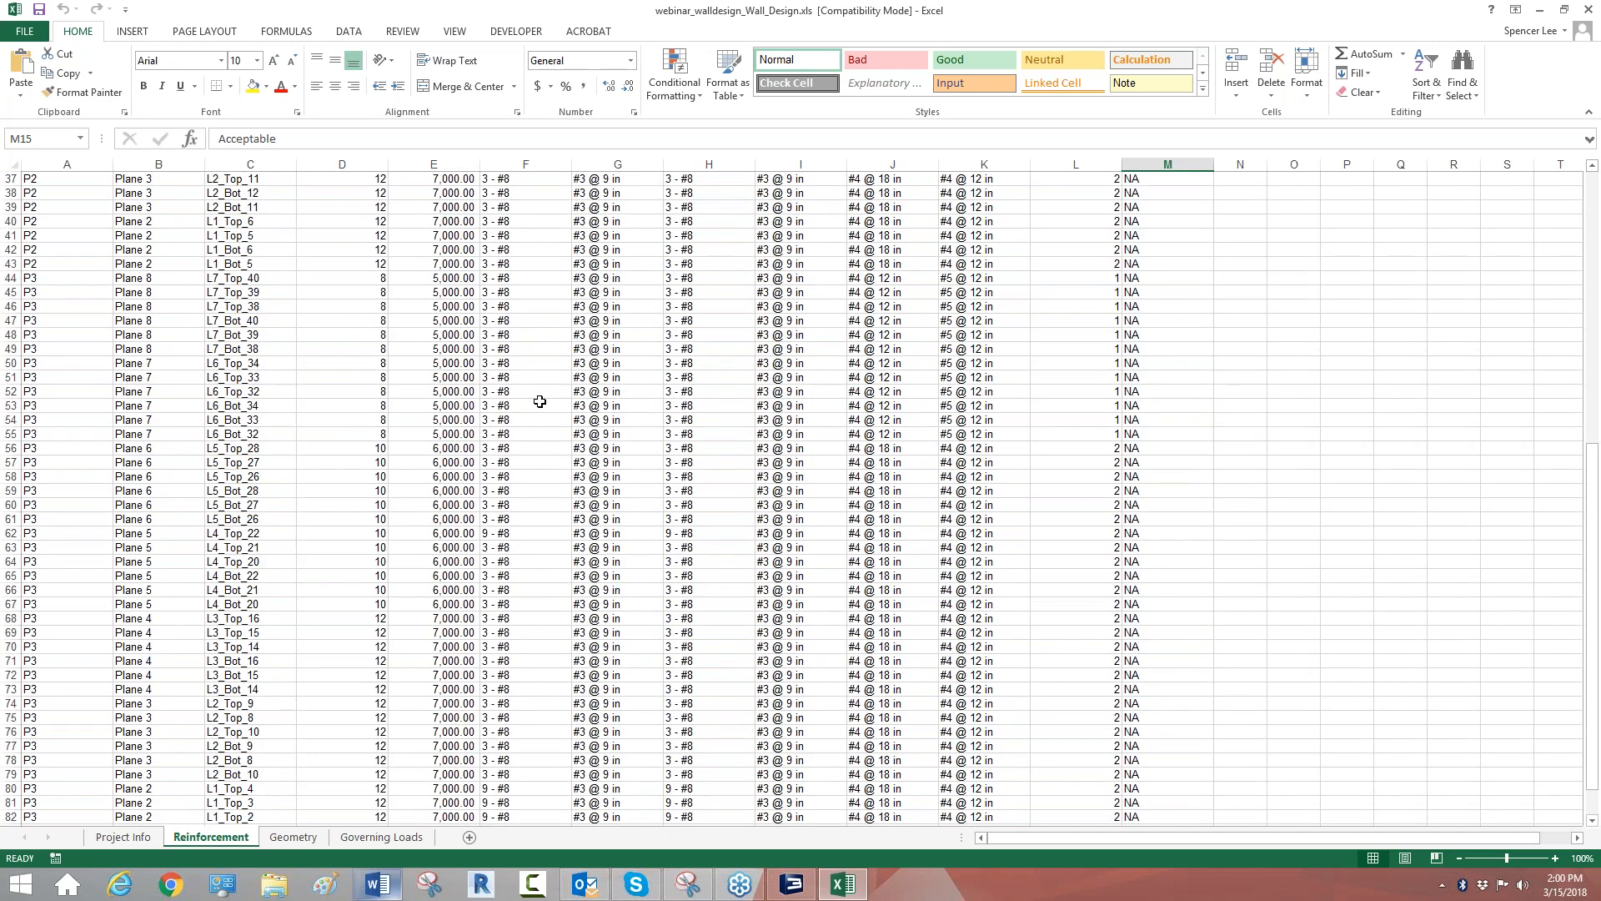
{"action": "left_click", "coordinate": [293, 837]}
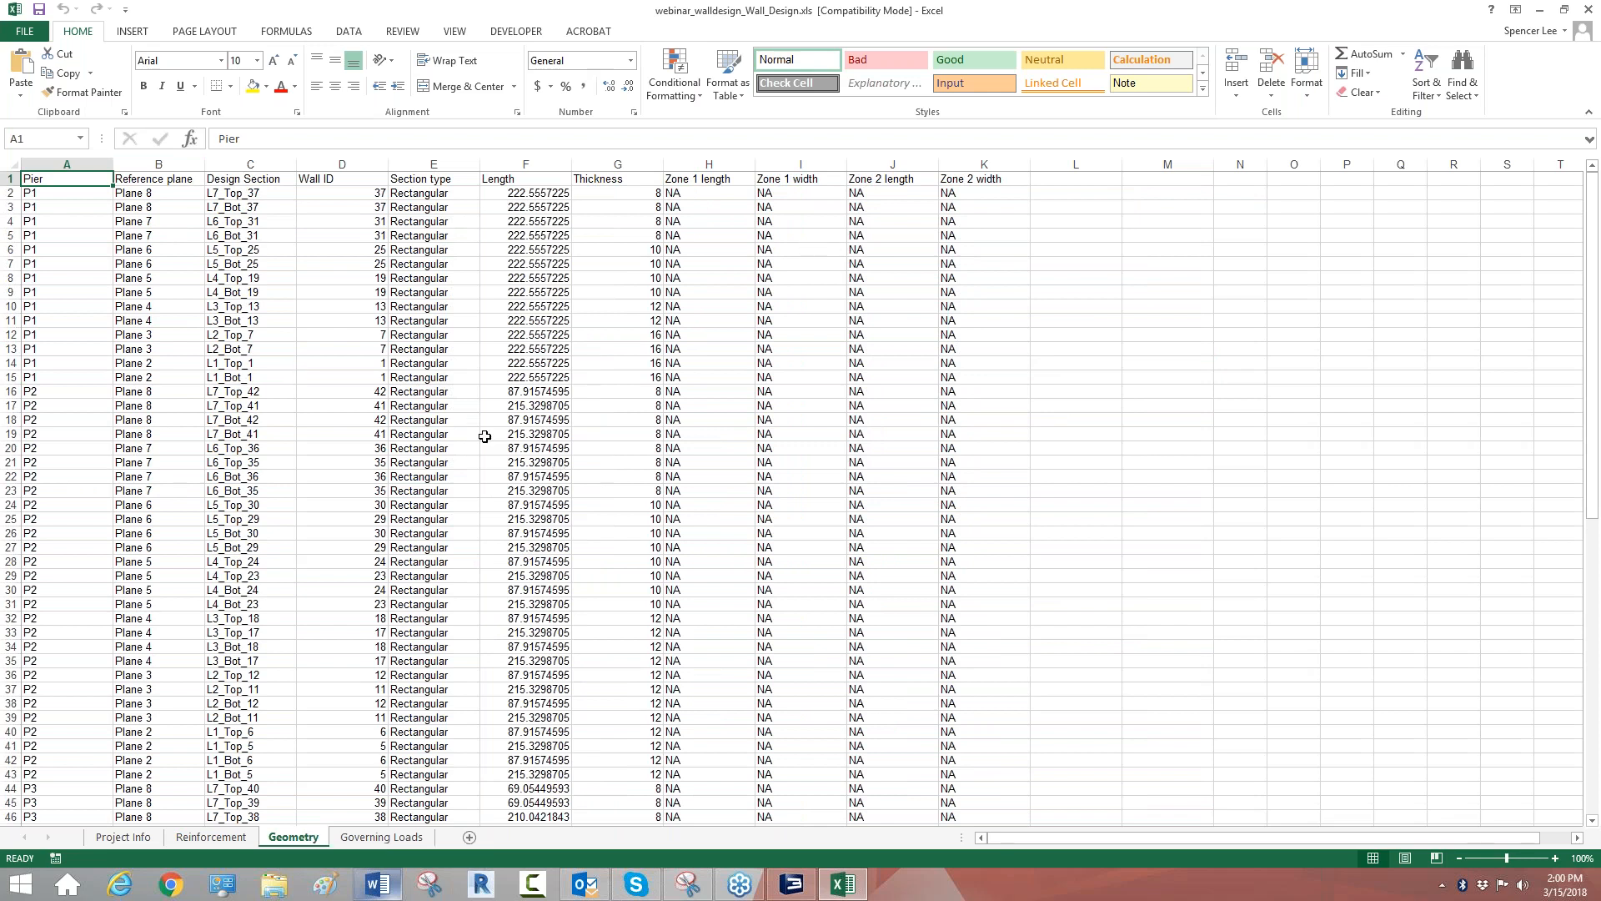
{"action": "scroll", "coordinate": [704, 569], "scroll_direction": "down", "scroll_amount": 9}
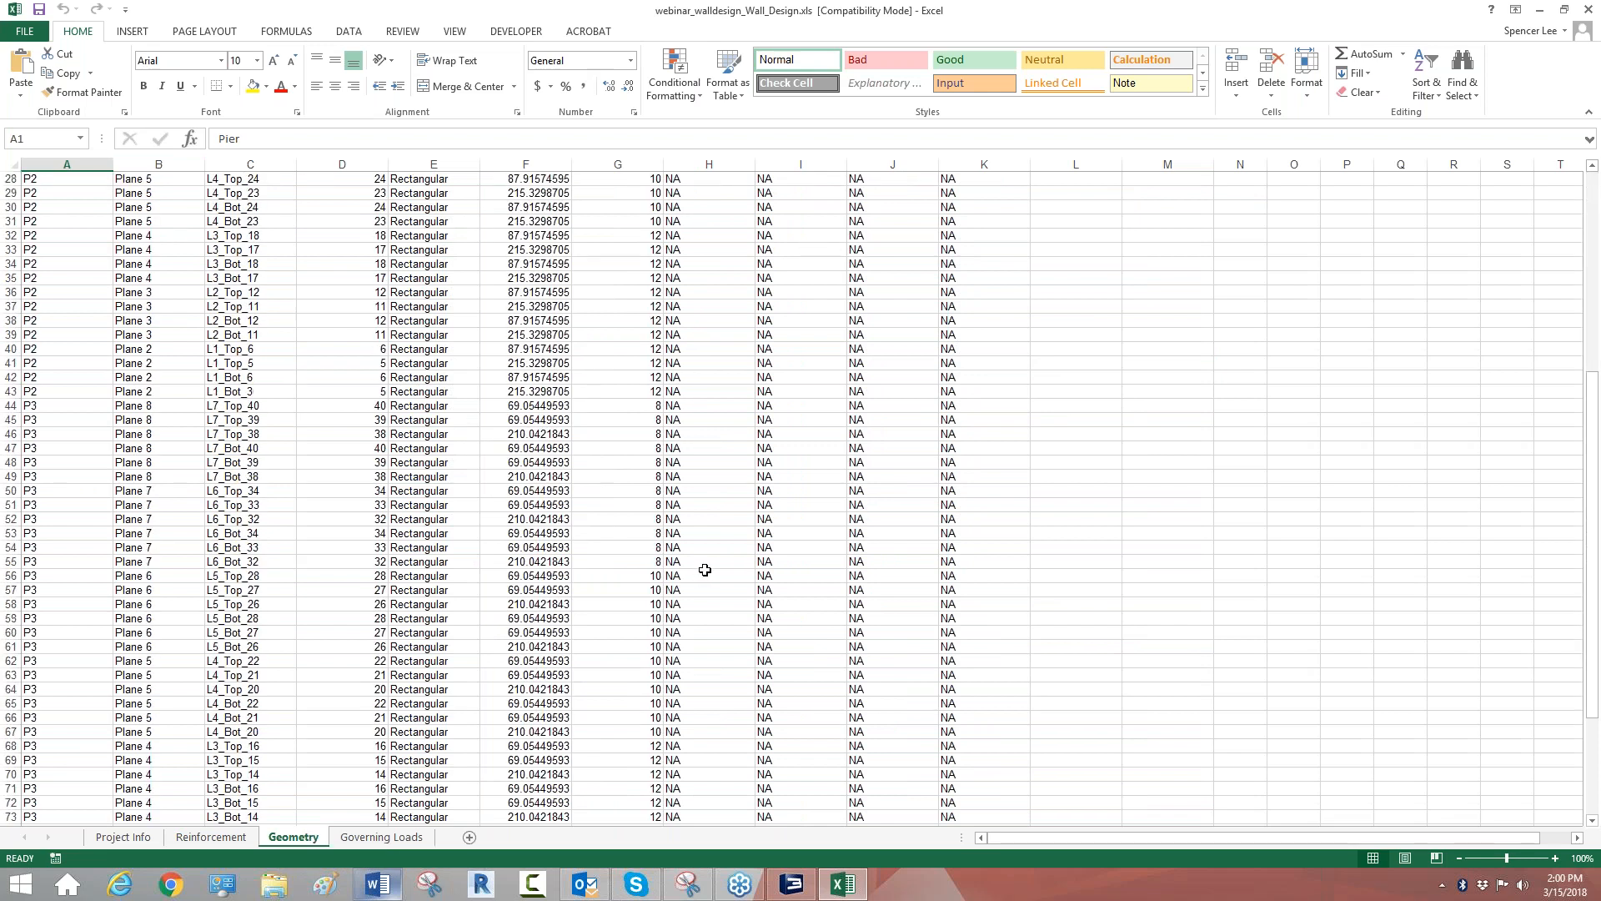
{"action": "scroll", "coordinate": [715, 554], "scroll_direction": "down", "scroll_amount": 10}
Examine the governing loads and utilizations of section L1_Bot_1 on the Governing Loads sheet and close the workbook.
{"action": "left_click", "coordinate": [420, 838]}
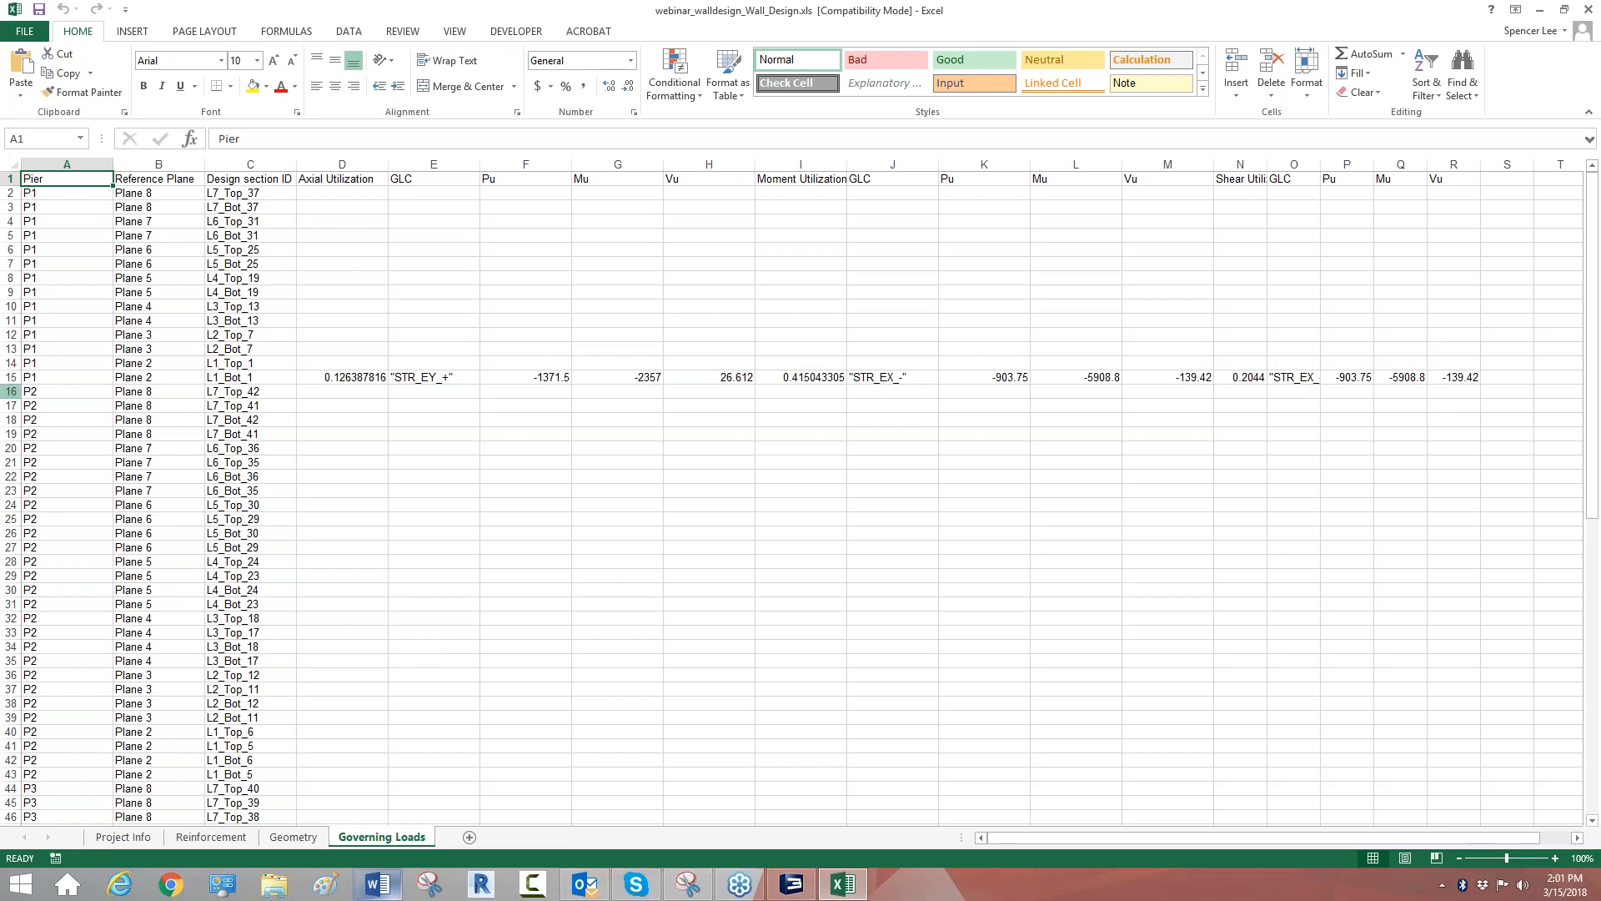
{"action": "left_click", "coordinate": [11, 376]}
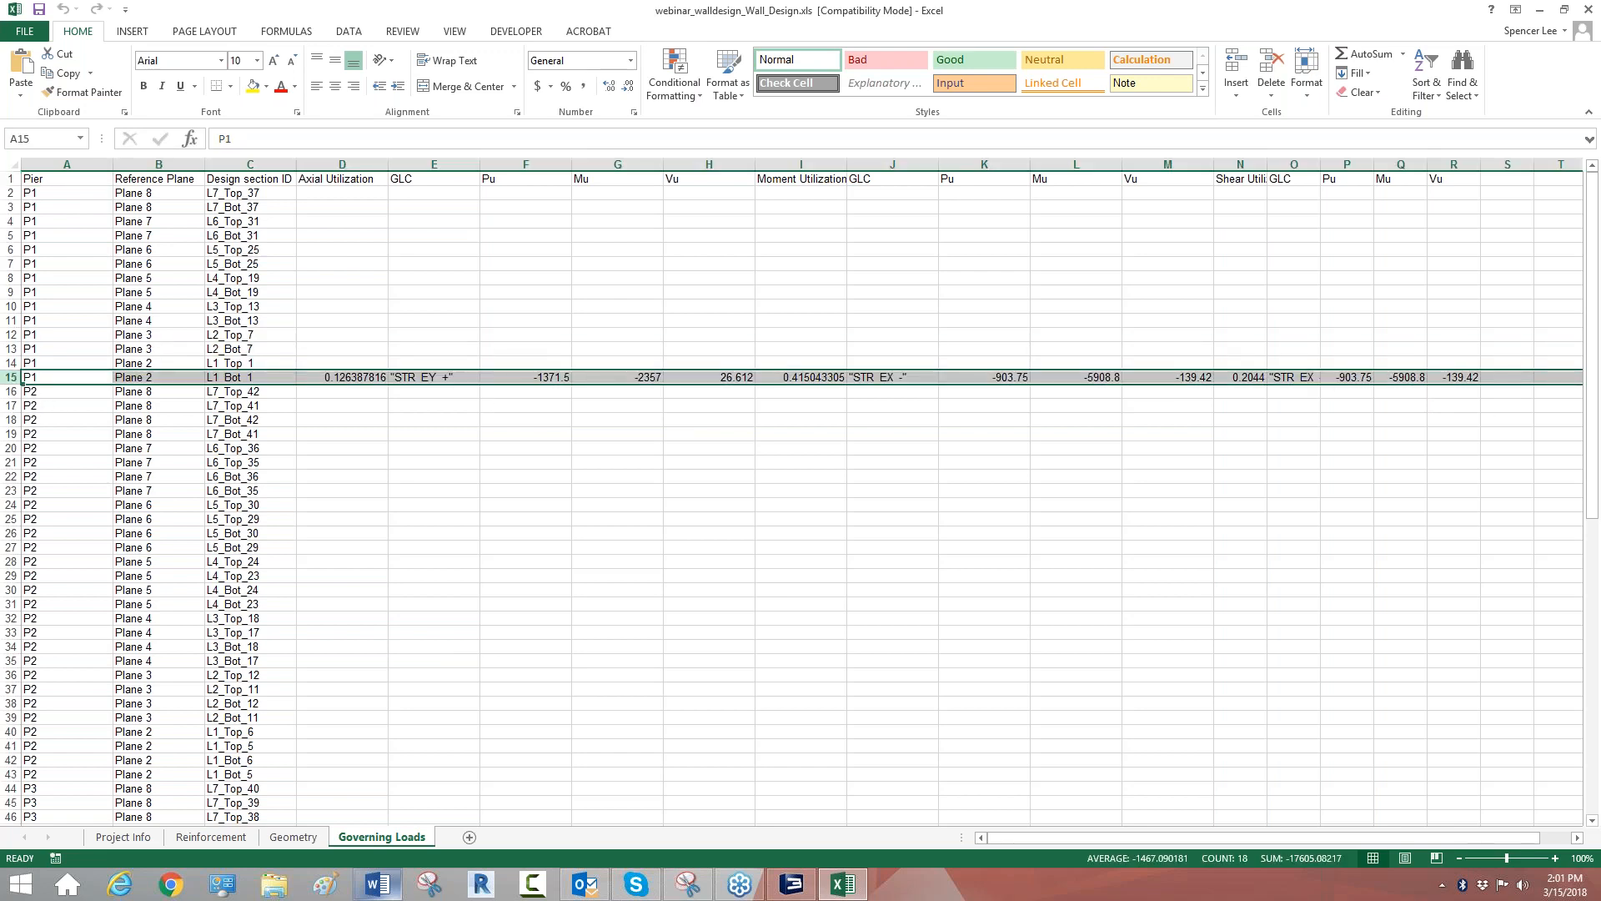
{"action": "left_click", "coordinate": [876, 465]}
{"action": "scroll", "coordinate": [875, 465], "scroll_direction": "down", "scroll_amount": 15}
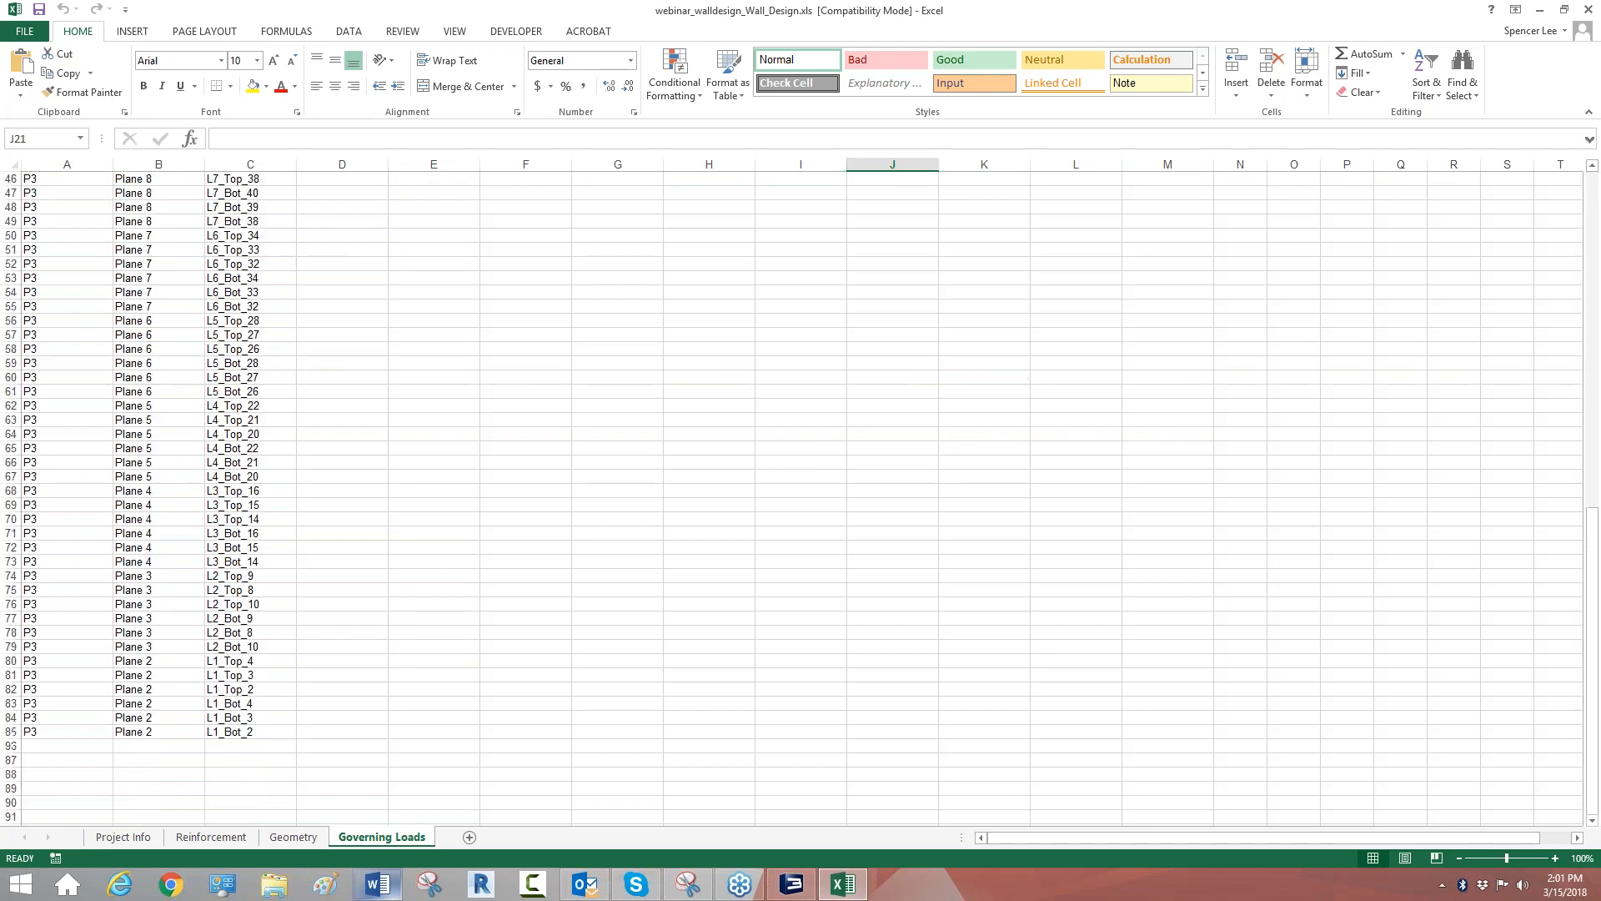
{"action": "scroll", "coordinate": [867, 467], "scroll_direction": "up", "scroll_amount": 15}
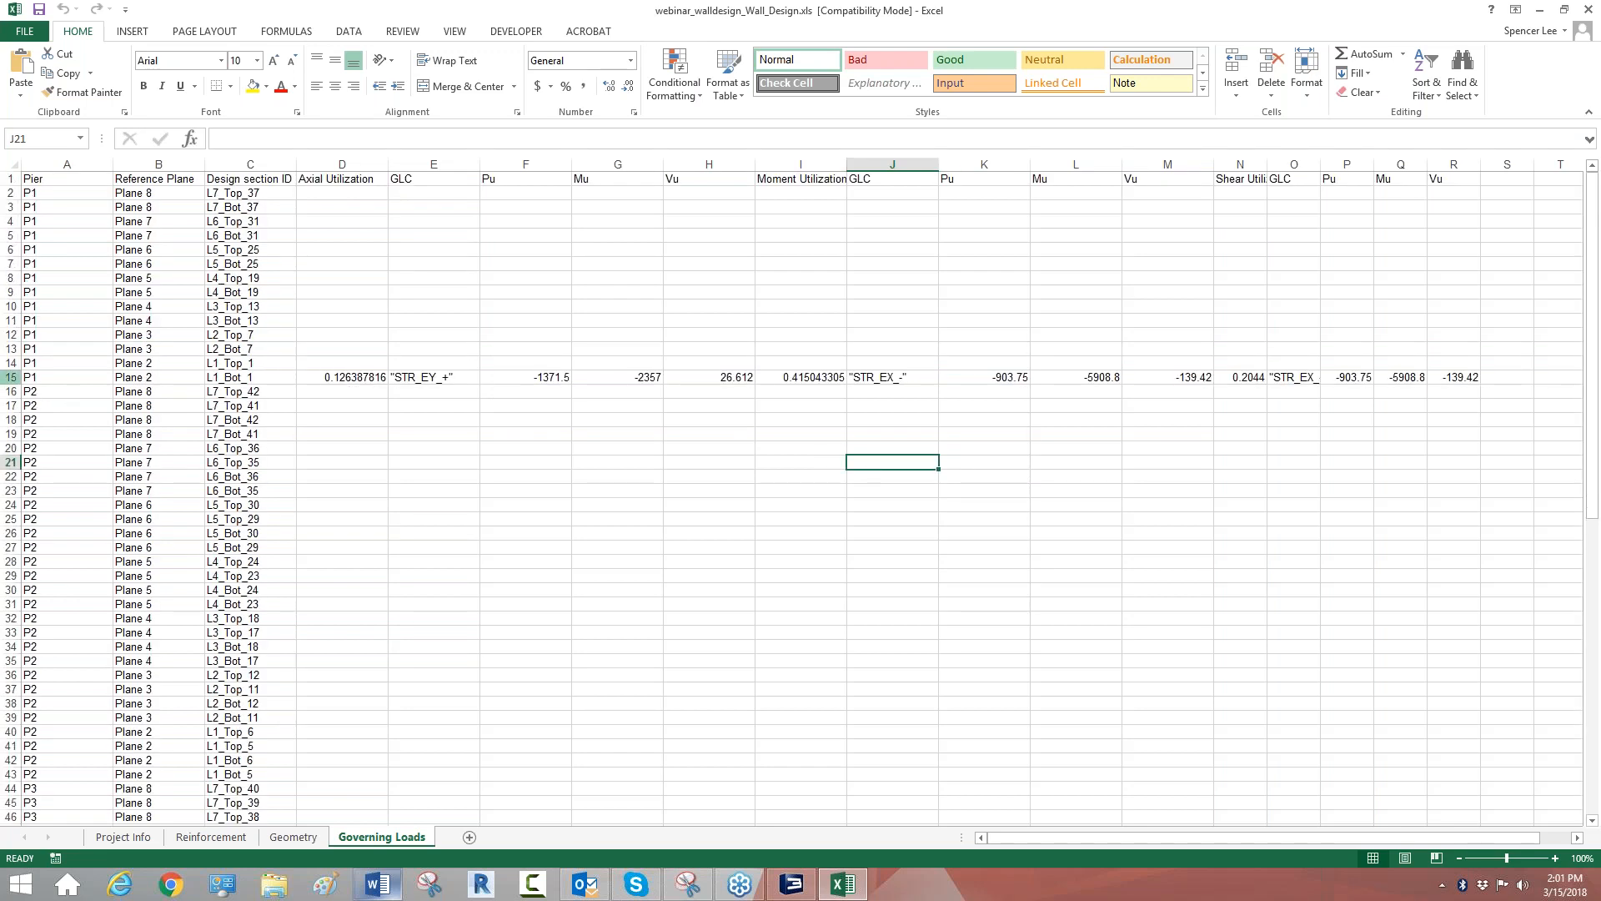
{"action": "left_click", "coordinate": [11, 377]}
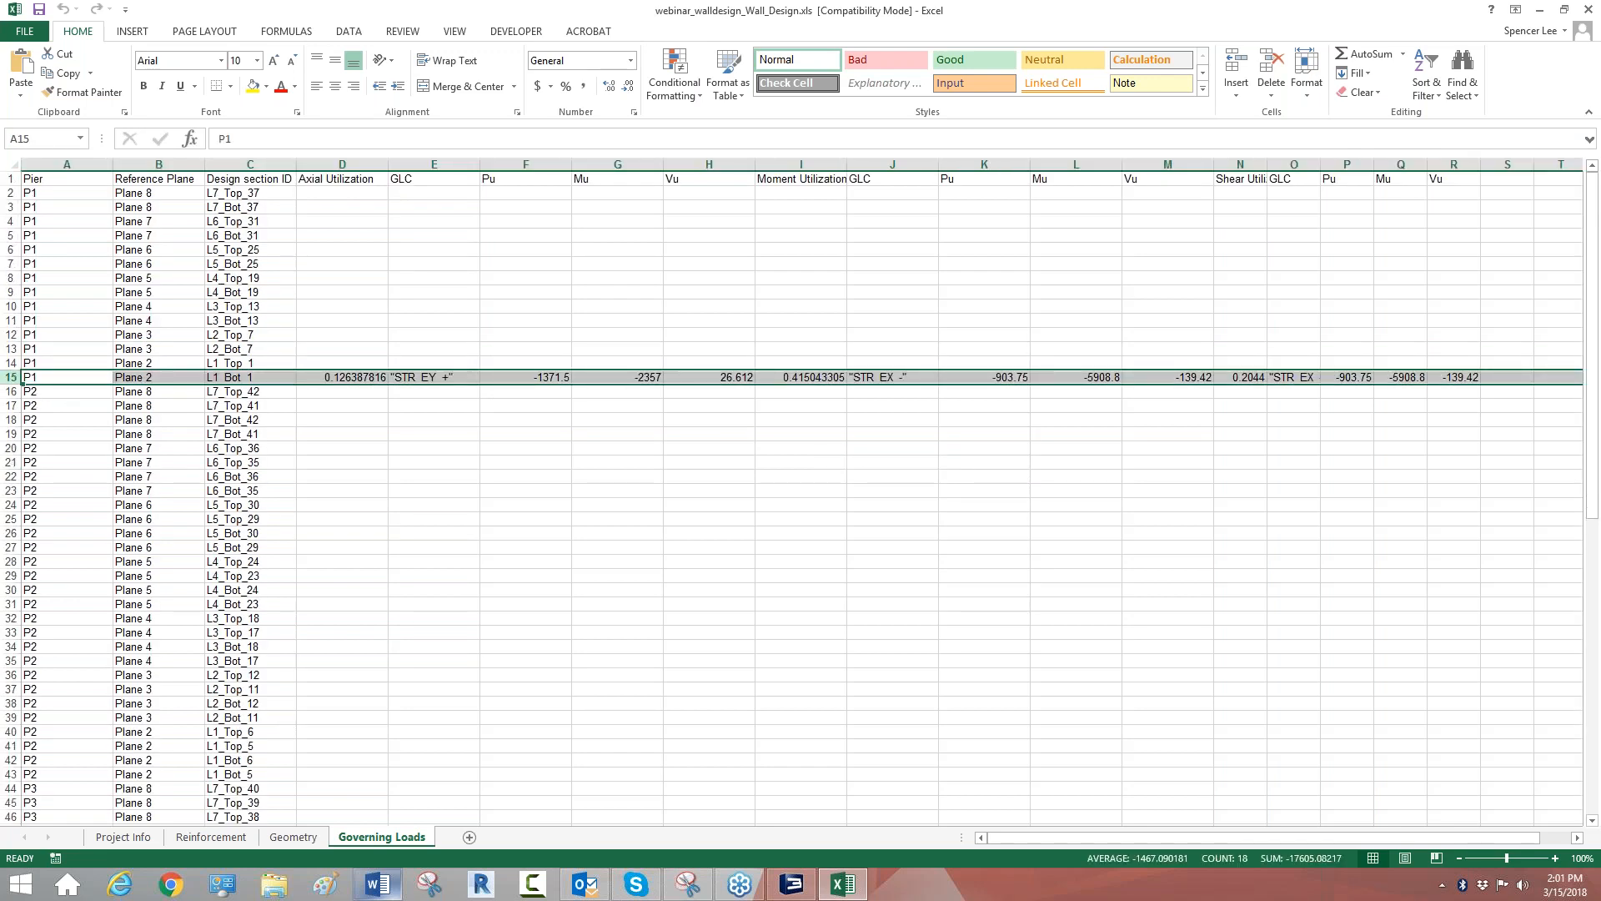
{"action": "left_click", "coordinate": [1584, 10]}
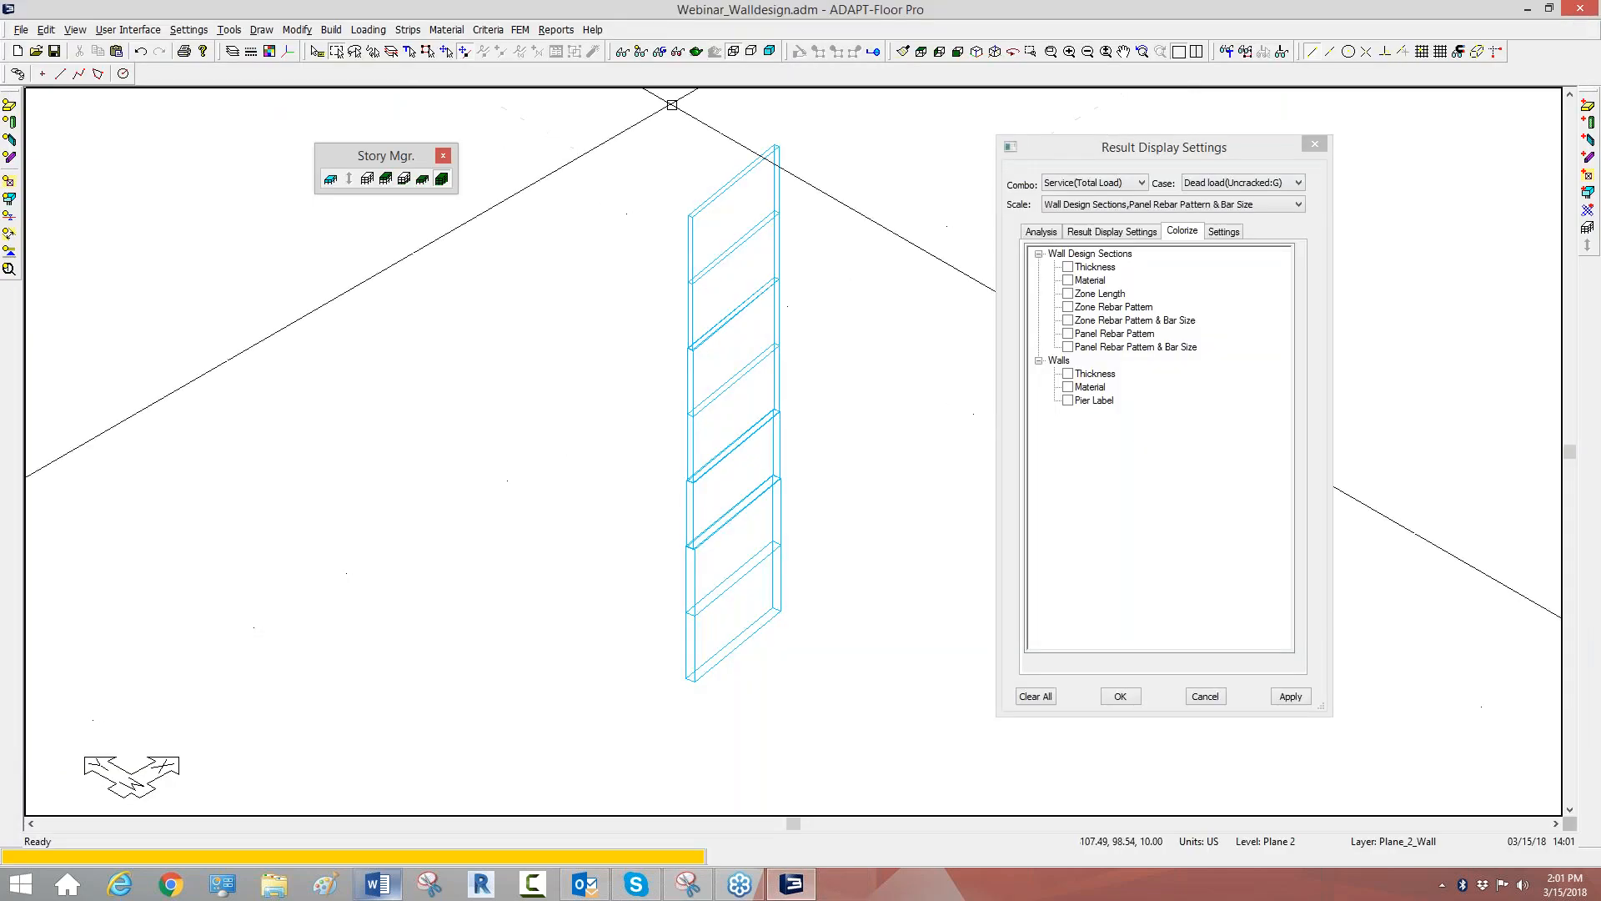
Generate the Wall Design Summary PDF report, declining to save the model, and open it in Adobe Acrobat.
{"action": "left_click", "coordinate": [557, 30]}
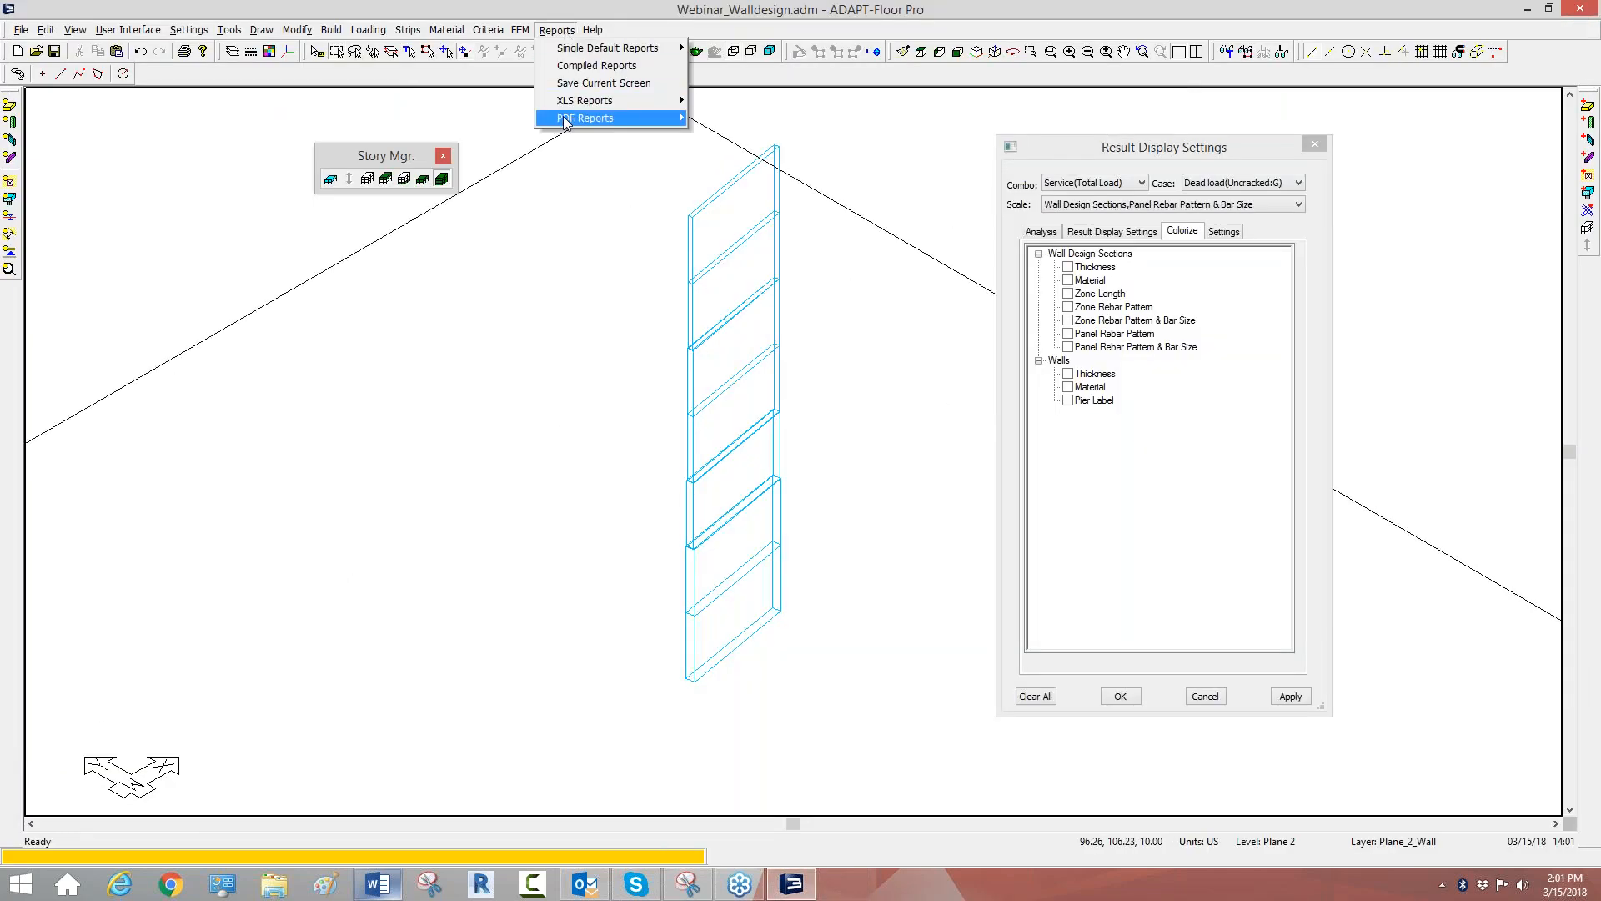
{"action": "mouse_move", "coordinate": [565, 121]}
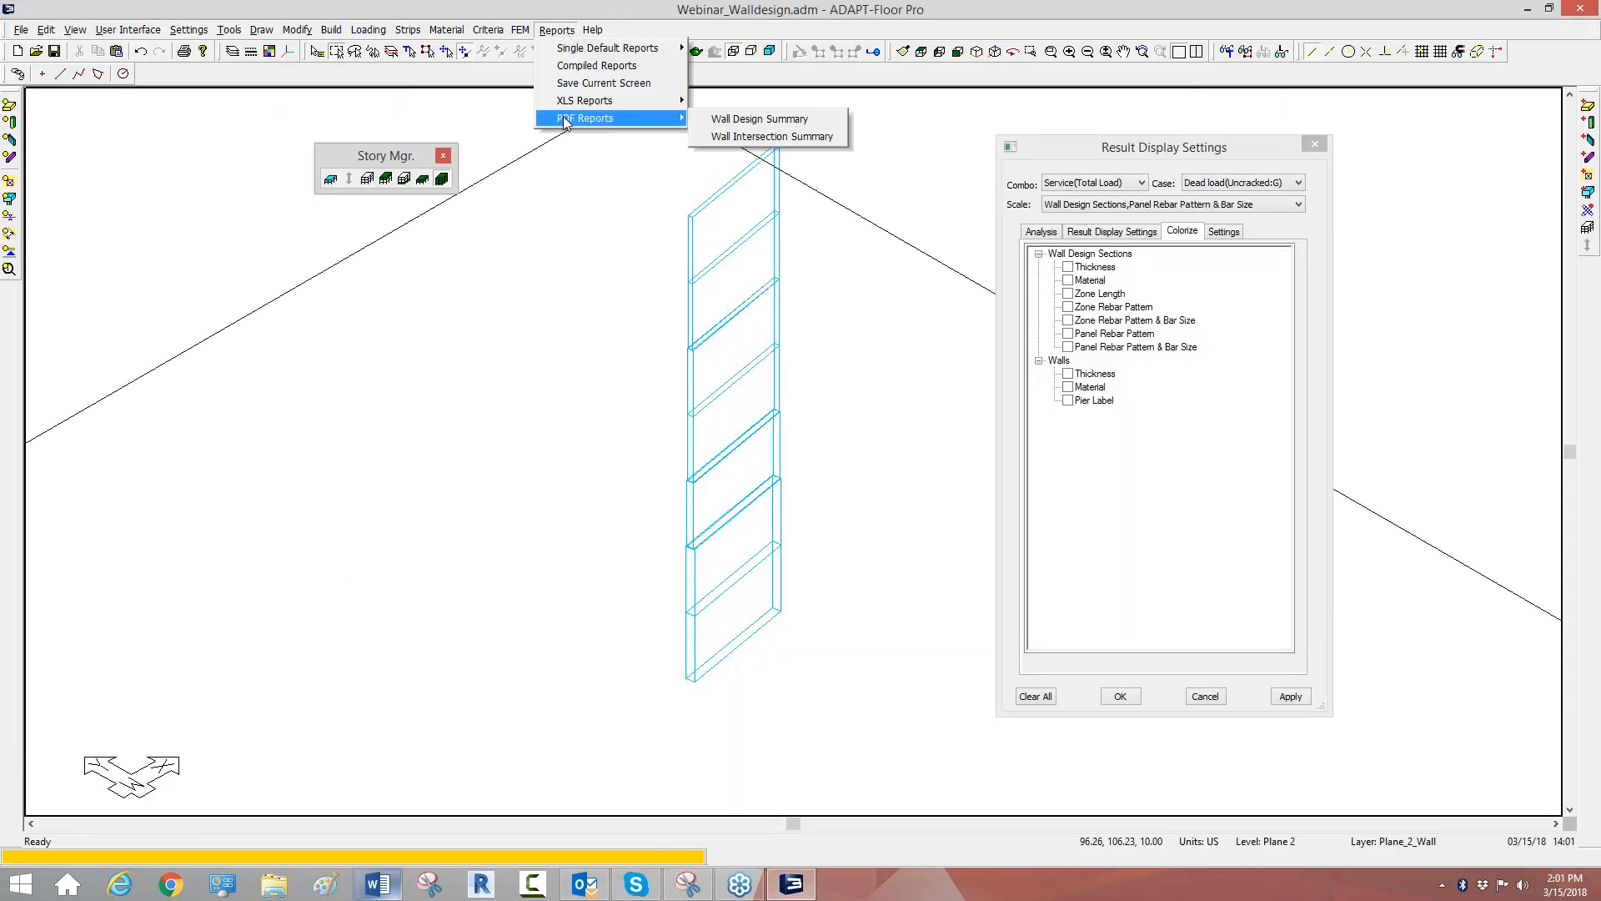
{"action": "left_click", "coordinate": [736, 122]}
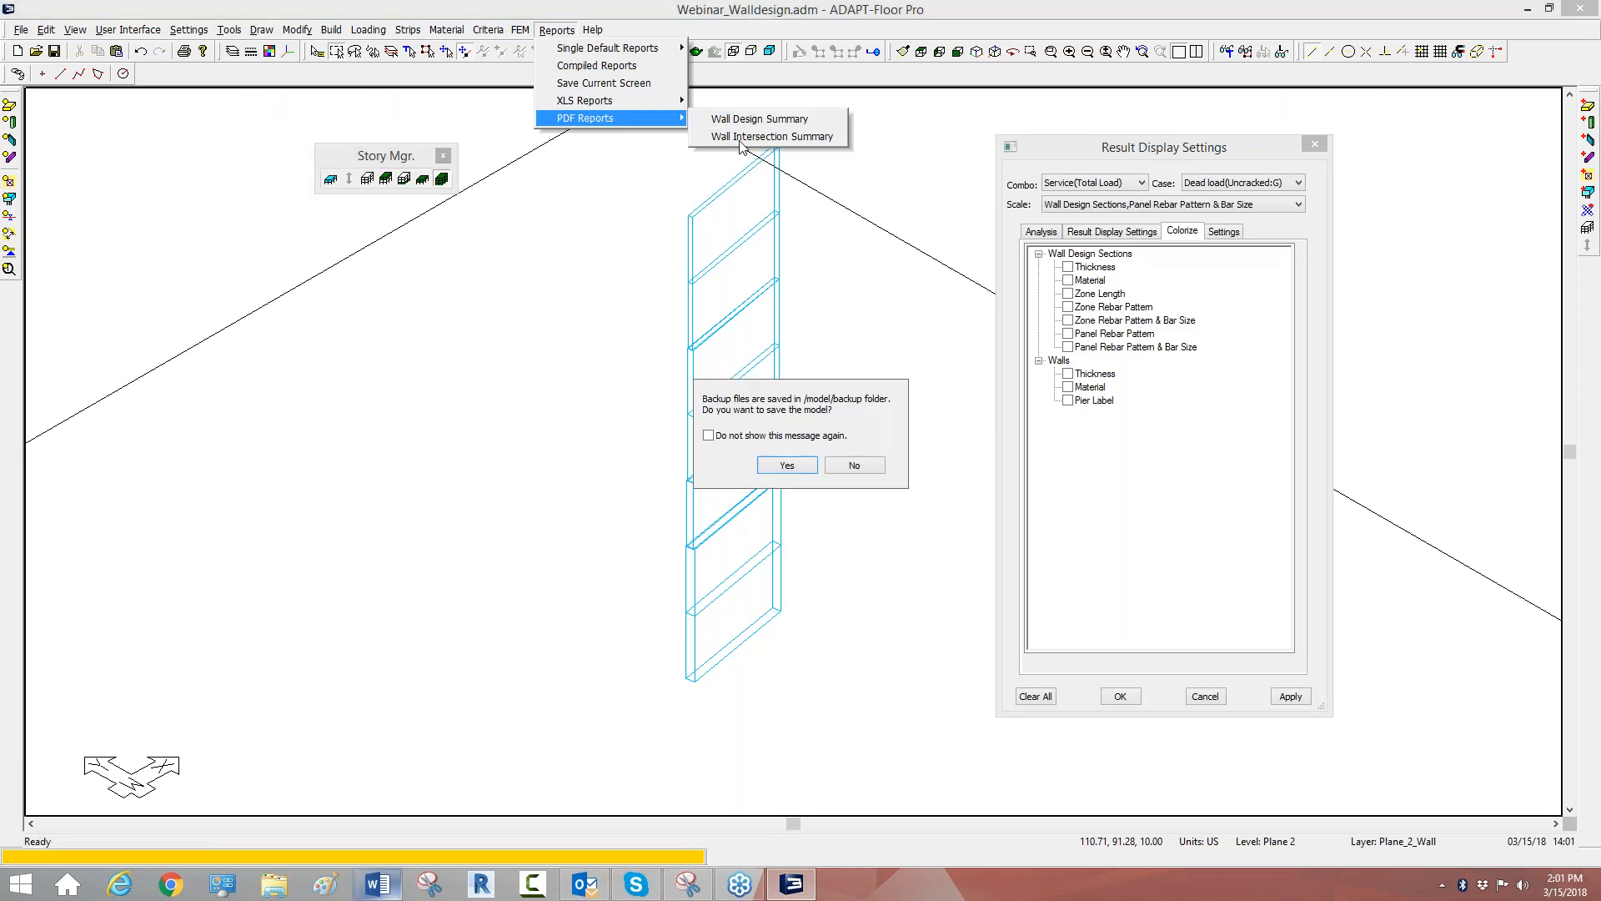
{"action": "left_click", "coordinate": [850, 464]}
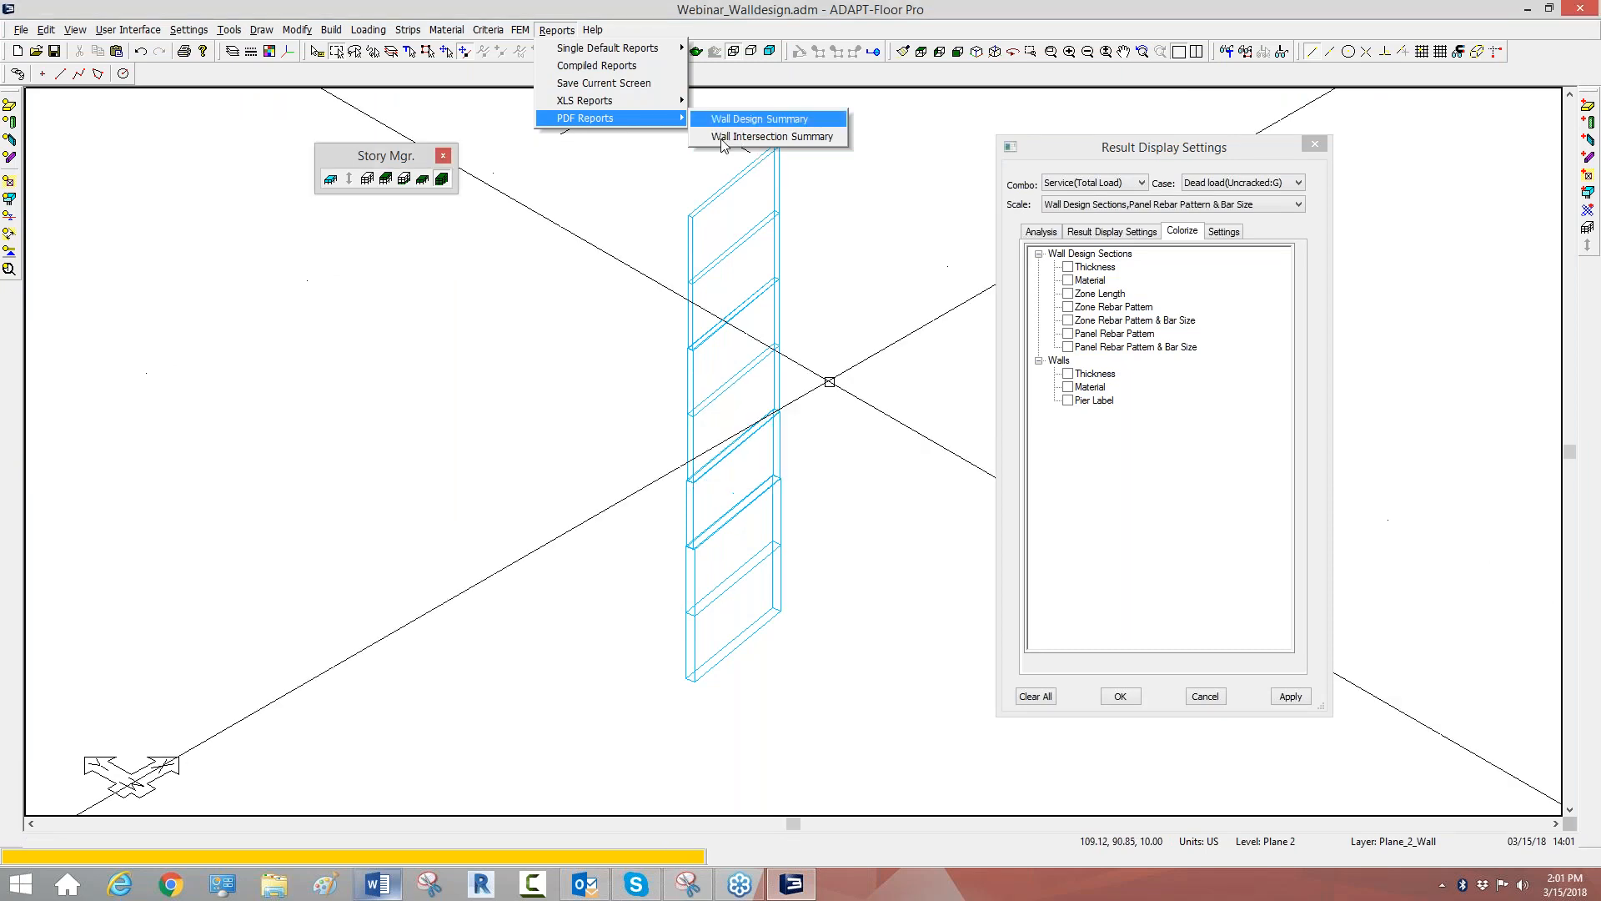
{"action": "left_click", "coordinate": [768, 125]}
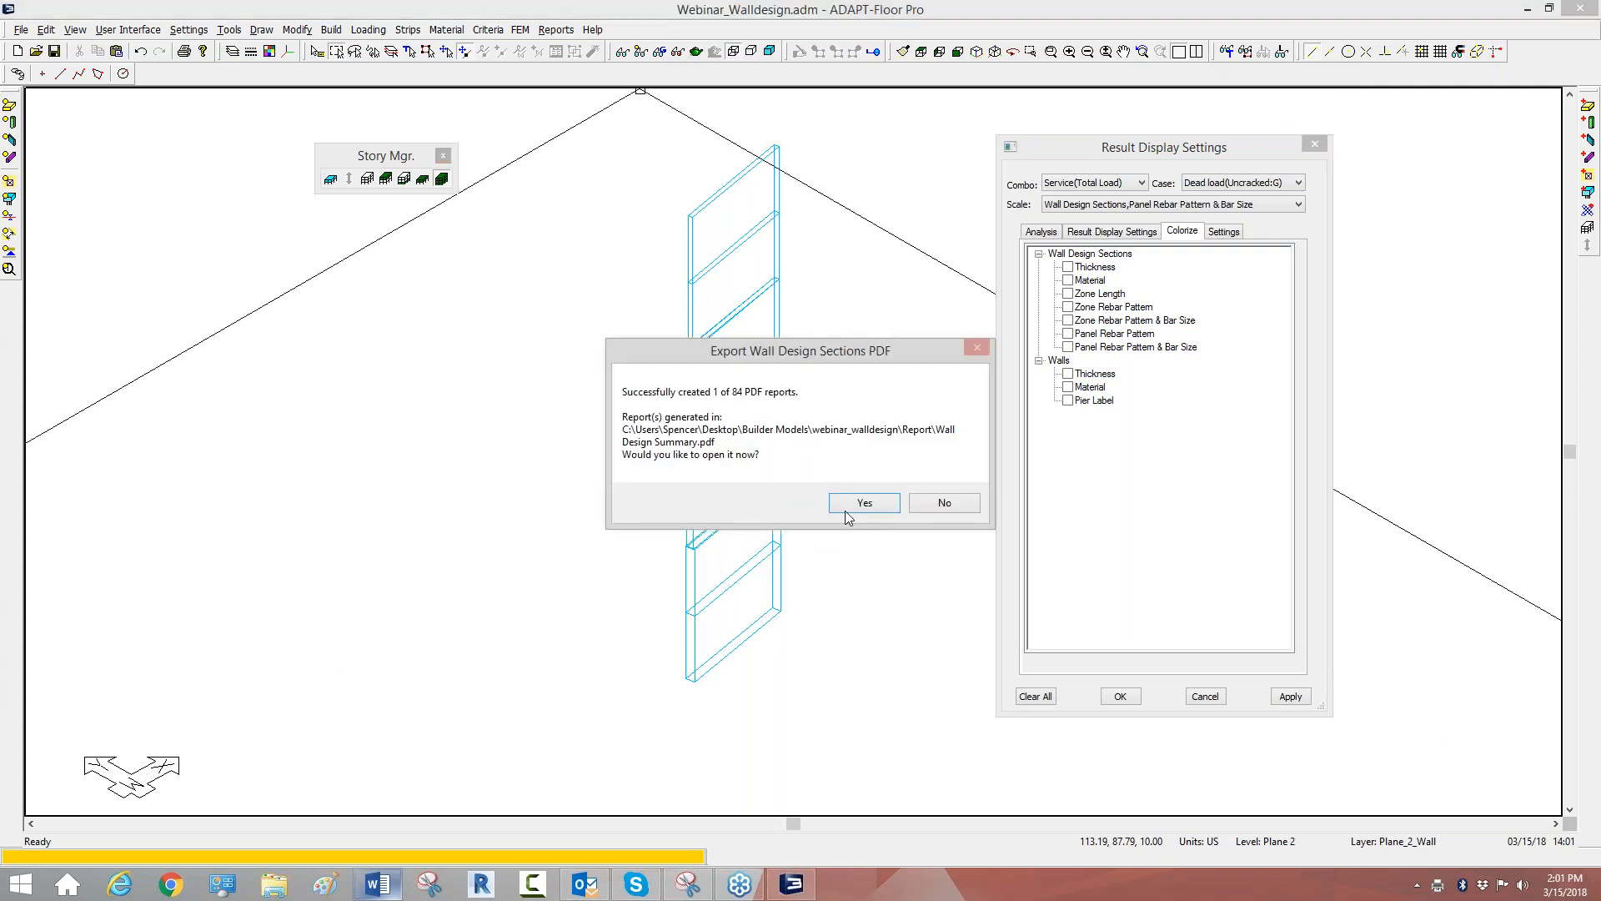
{"action": "left_click", "coordinate": [859, 504]}
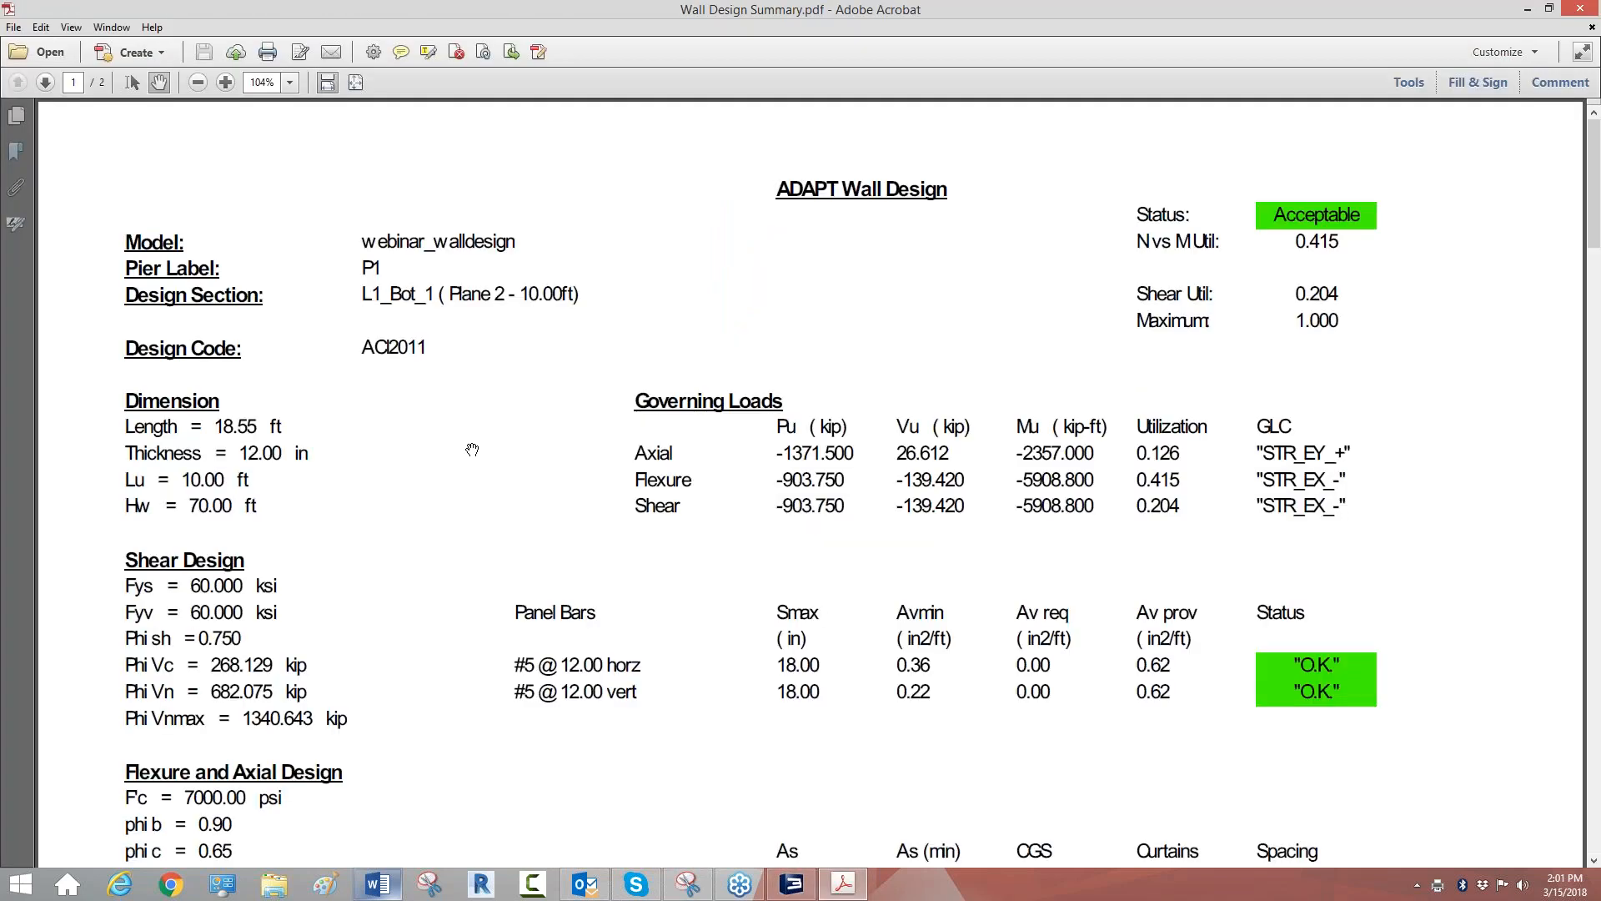
Review the wall design summary of section L1_Bot_1 in the PDF, and close the report and Result Display Settings.
{"action": "scroll", "coordinate": [477, 449], "scroll_direction": "down", "scroll_amount": 15}
{"action": "scroll", "coordinate": [489, 450], "scroll_direction": "up", "scroll_amount": 8}
{"action": "scroll", "coordinate": [352, 509], "scroll_direction": "up", "scroll_amount": 10}
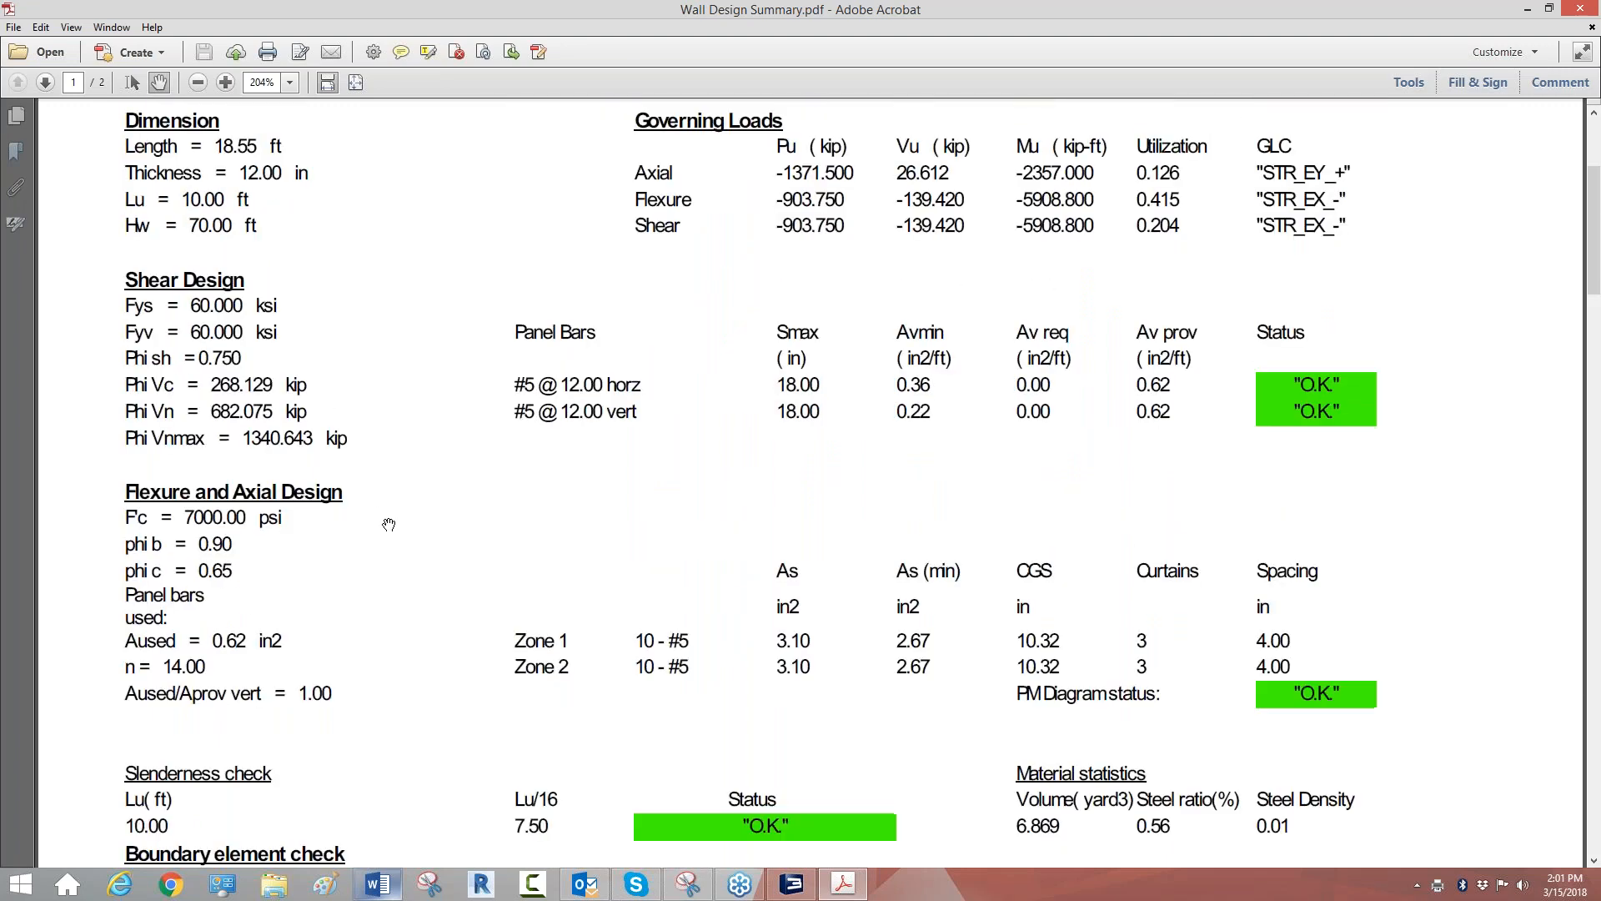
{"action": "scroll", "coordinate": [340, 435], "scroll_direction": "down", "scroll_amount": 8}
{"action": "scroll", "coordinate": [341, 435], "scroll_direction": "down", "scroll_amount": 12}
{"action": "scroll", "coordinate": [349, 437], "scroll_direction": "up", "scroll_amount": 6}
{"action": "scroll", "coordinate": [351, 440], "scroll_direction": "up", "scroll_amount": 8}
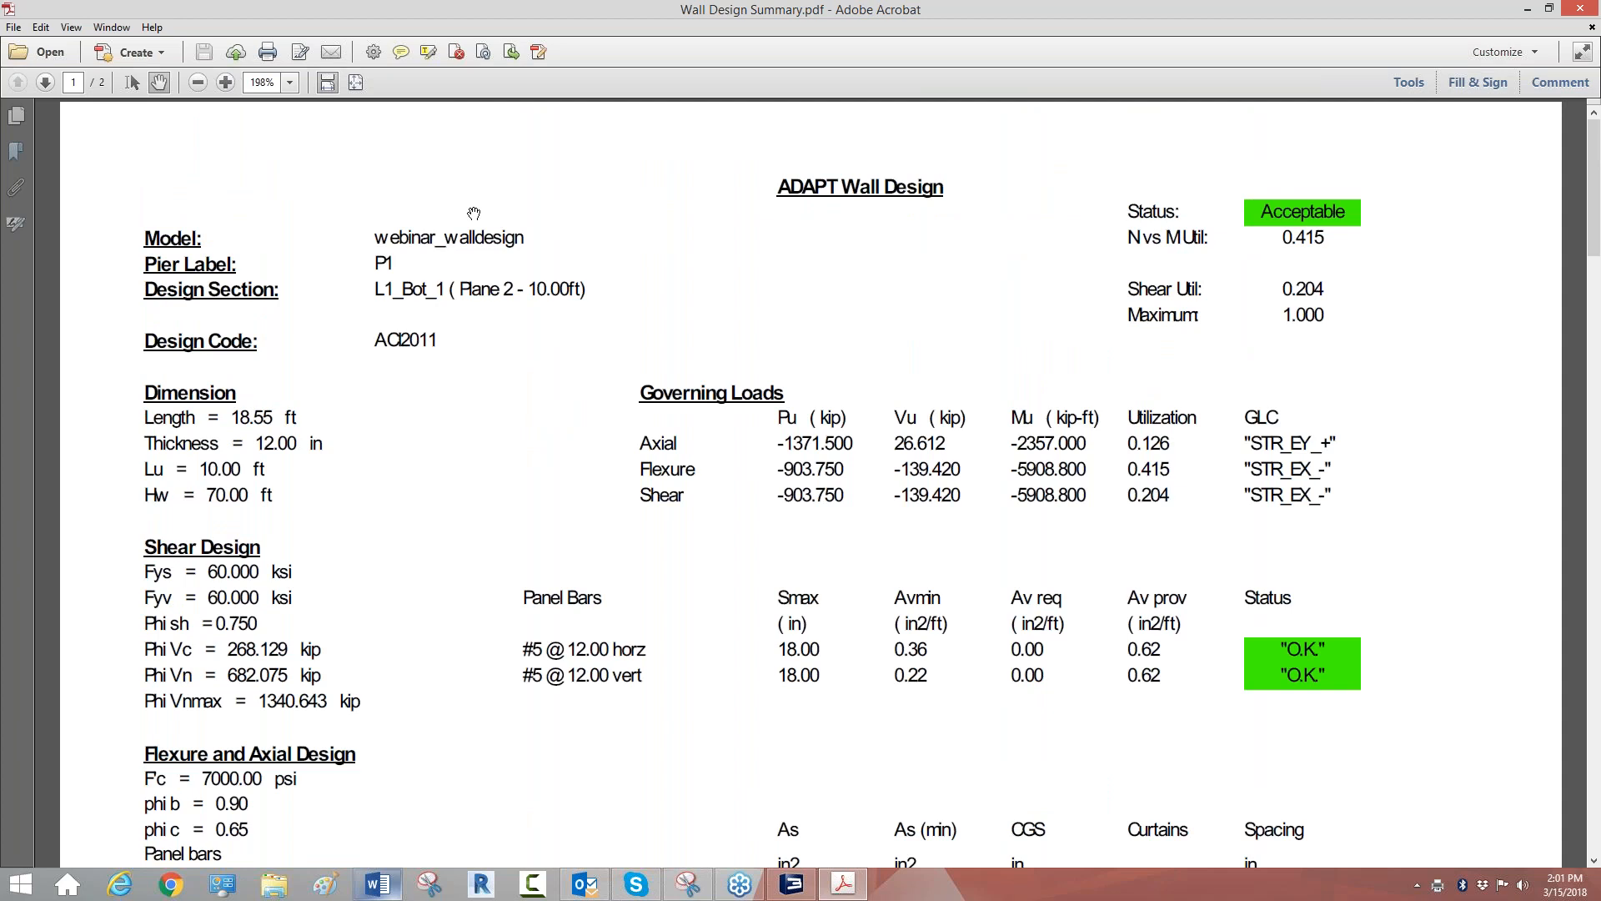
{"action": "scroll", "coordinate": [500, 350], "scroll_direction": "down", "scroll_amount": 8}
{"action": "scroll", "coordinate": [535, 495], "scroll_direction": "up", "scroll_amount": 8}
{"action": "left_click", "coordinate": [1584, 9]}
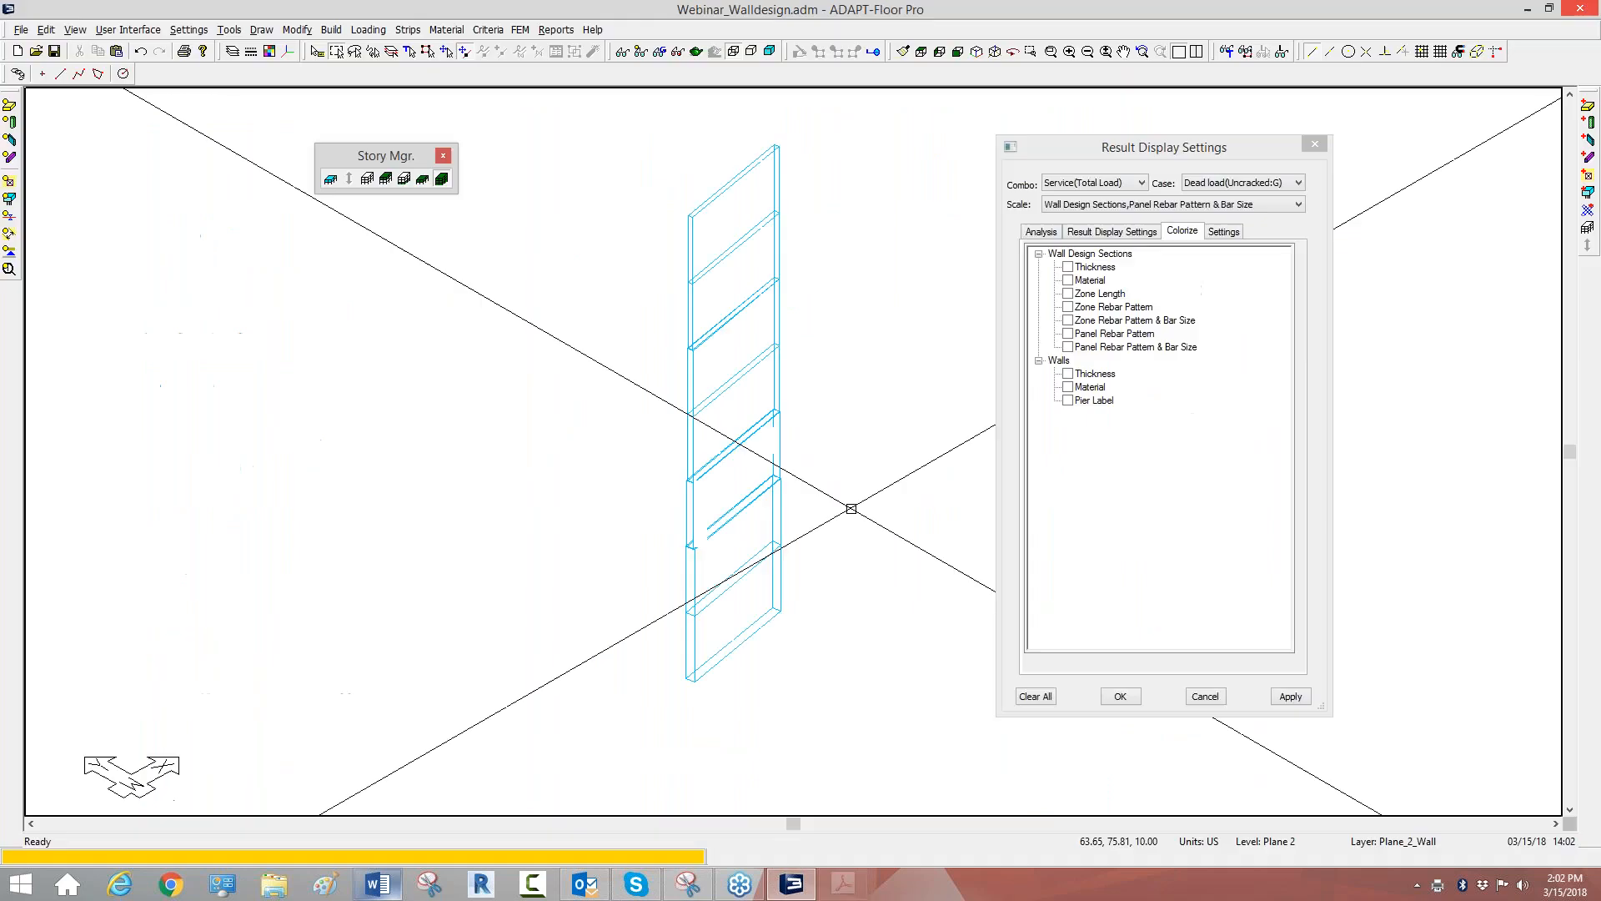
{"action": "left_click", "coordinate": [1211, 701]}
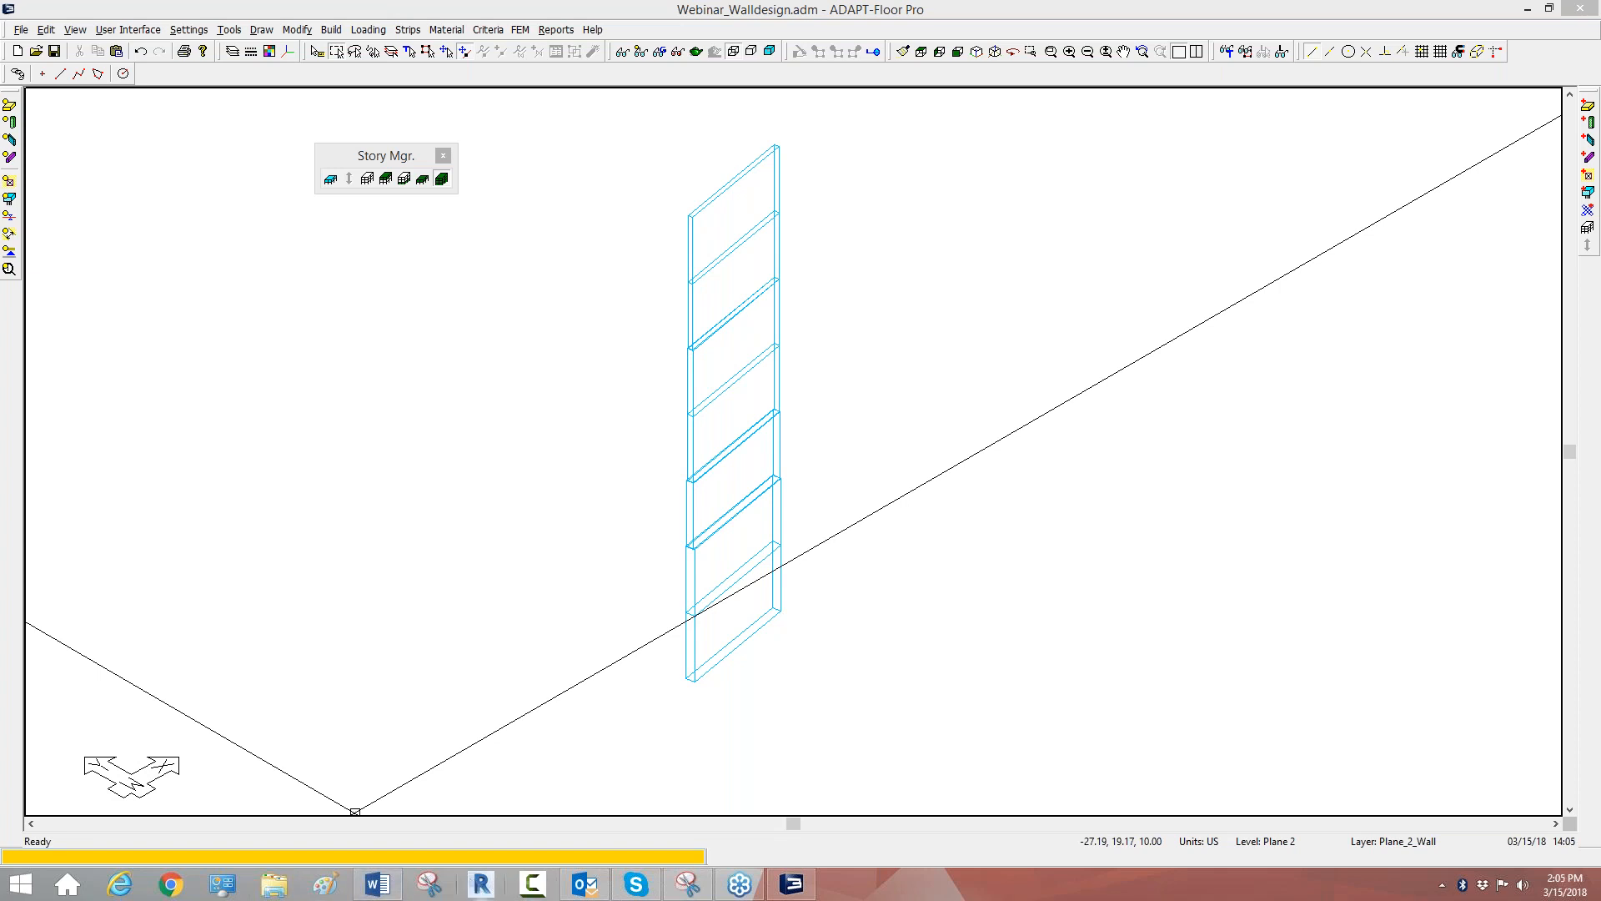
Switch to File Explorer and open the ADAPT-Builder 2017 folder in C:\Program Files (x86)\ADAPT.
{"action": "left_click", "coordinate": [268, 885]}
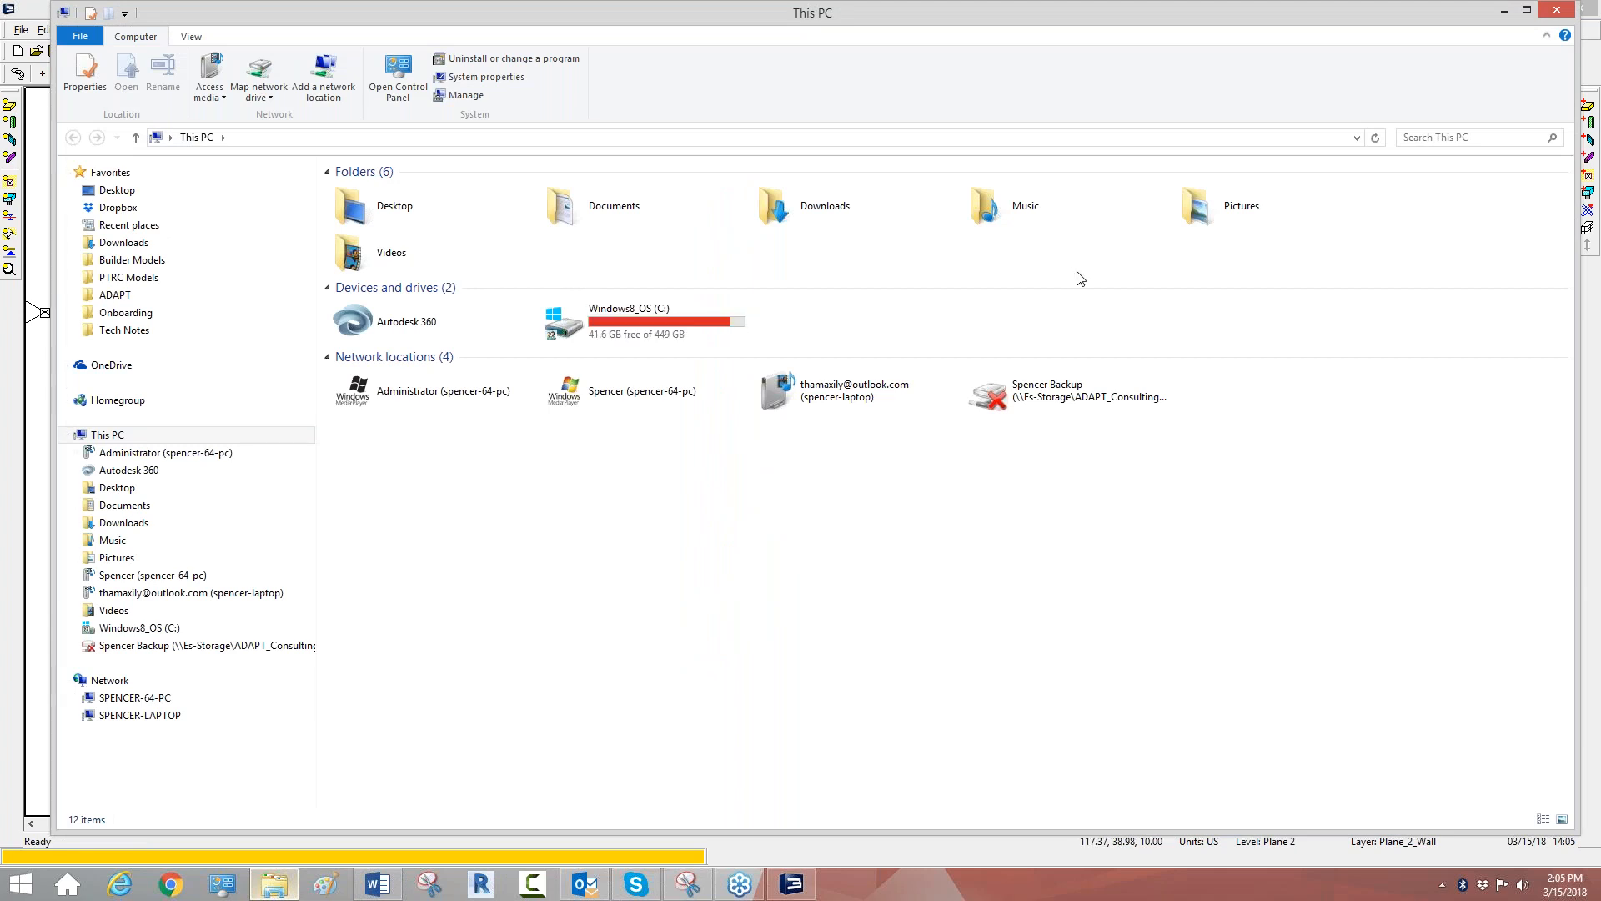
{"action": "double_click", "coordinate": [630, 319]}
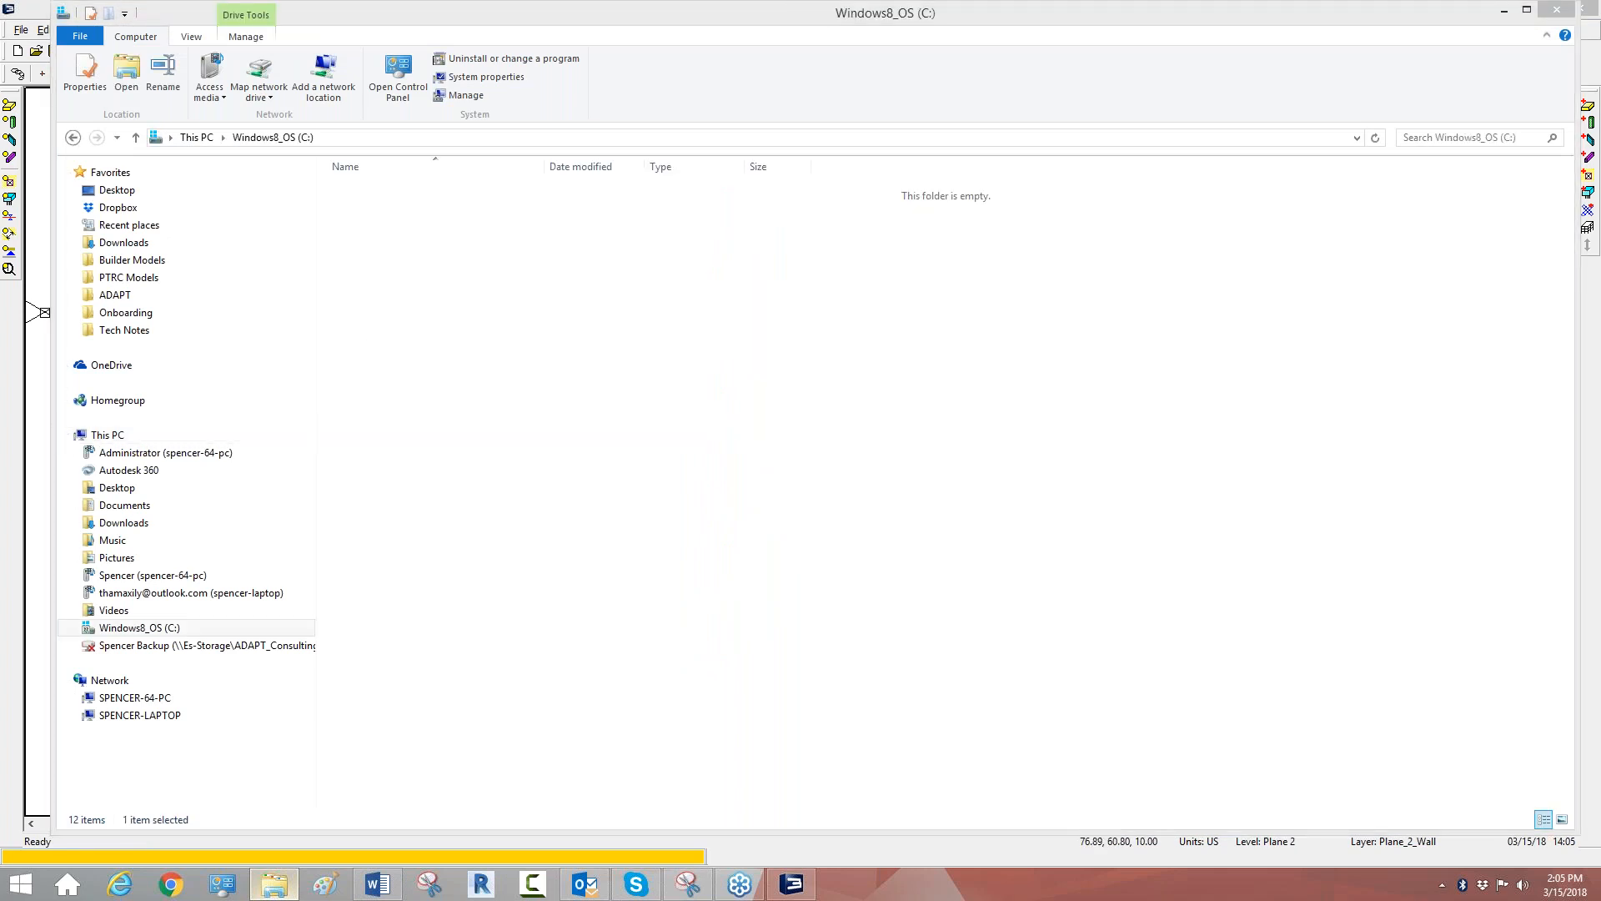
{"action": "double_click", "coordinate": [384, 348]}
{"action": "left_click", "coordinate": [379, 193]}
{"action": "double_click", "coordinate": [378, 194]}
{"action": "double_click", "coordinate": [385, 278]}
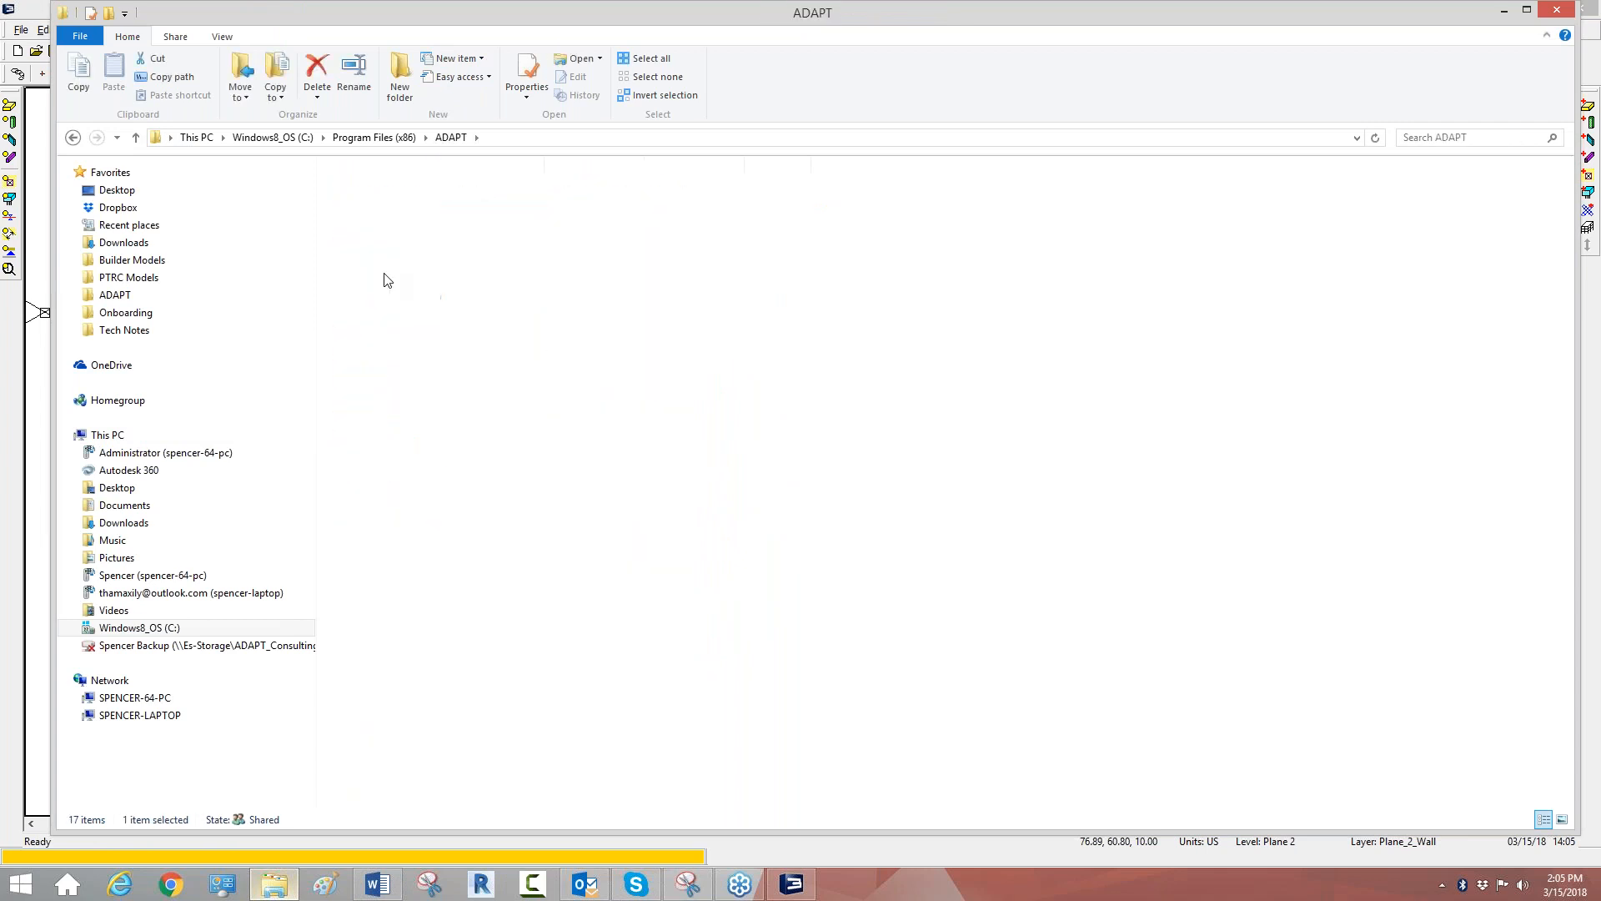
Find WallDesign.exe in the ADAPT-Builder 2017 folder and launch it as the standalone shear wall design program.
{"action": "scroll", "coordinate": [950, 390], "scroll_direction": "down", "scroll_amount": 15}
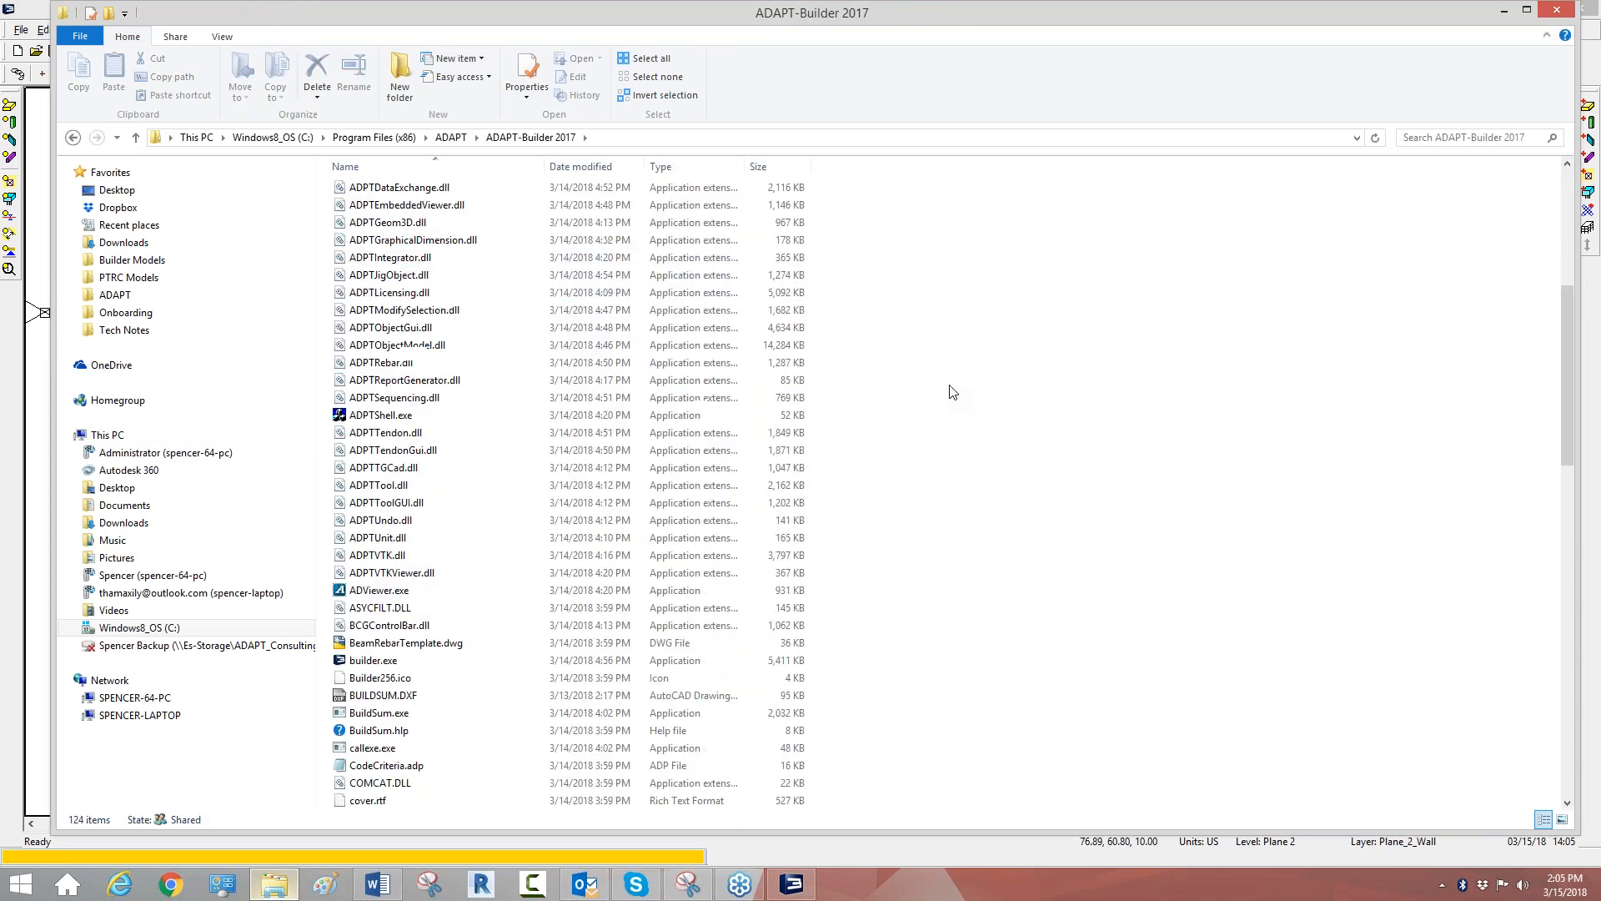
{"action": "scroll", "coordinate": [949, 392], "scroll_direction": "up", "scroll_amount": 4}
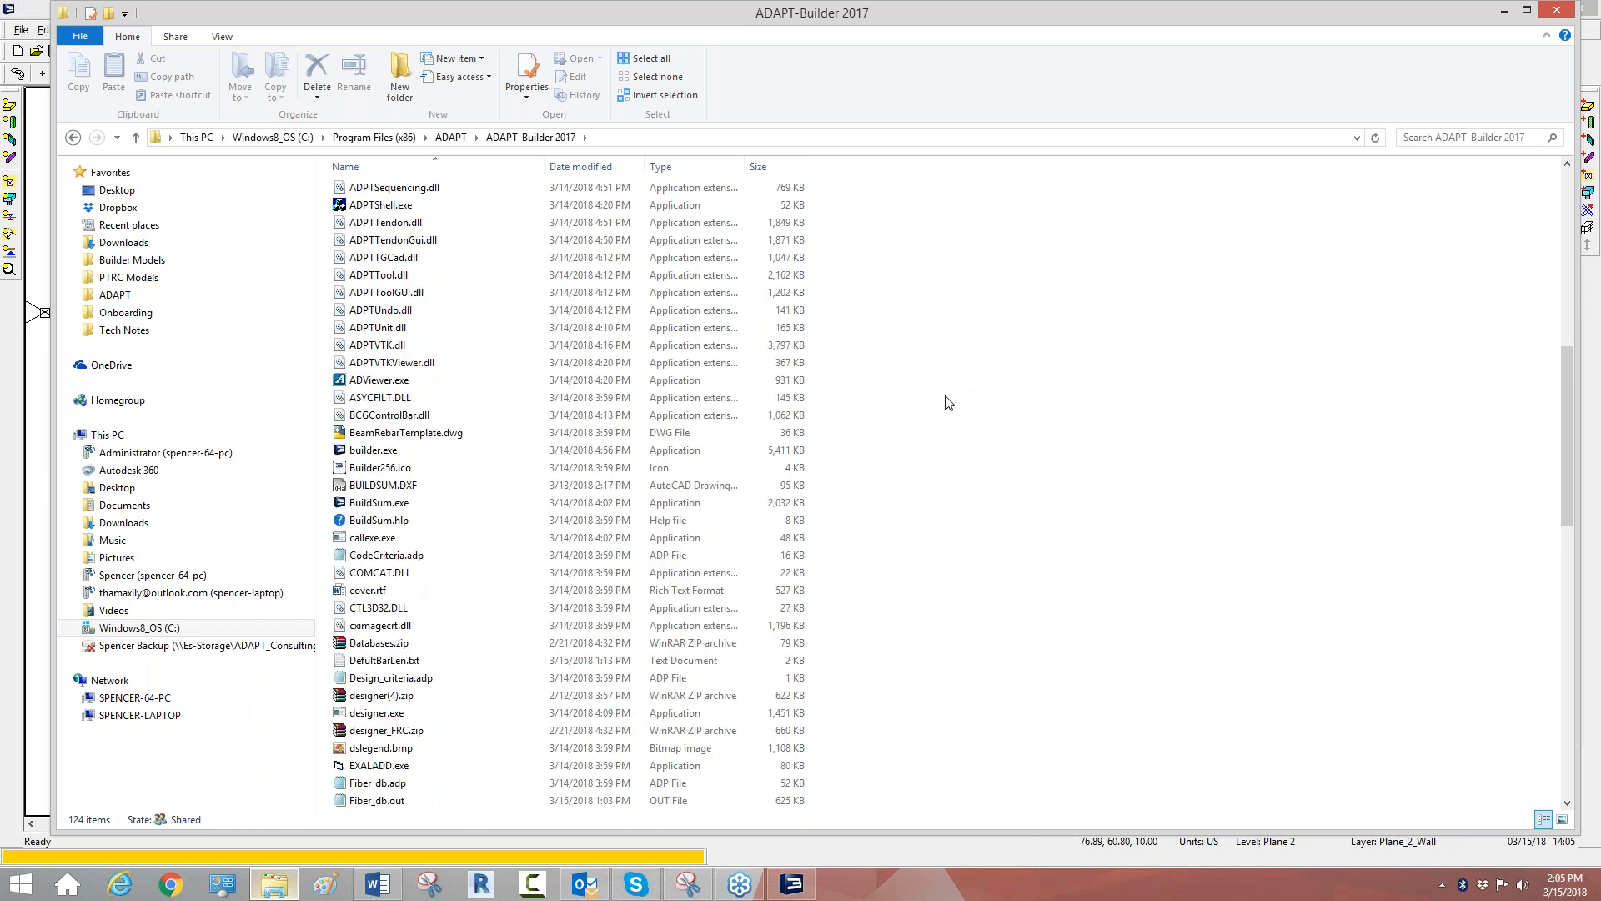
{"action": "scroll", "coordinate": [917, 367], "scroll_direction": "down", "scroll_amount": 17}
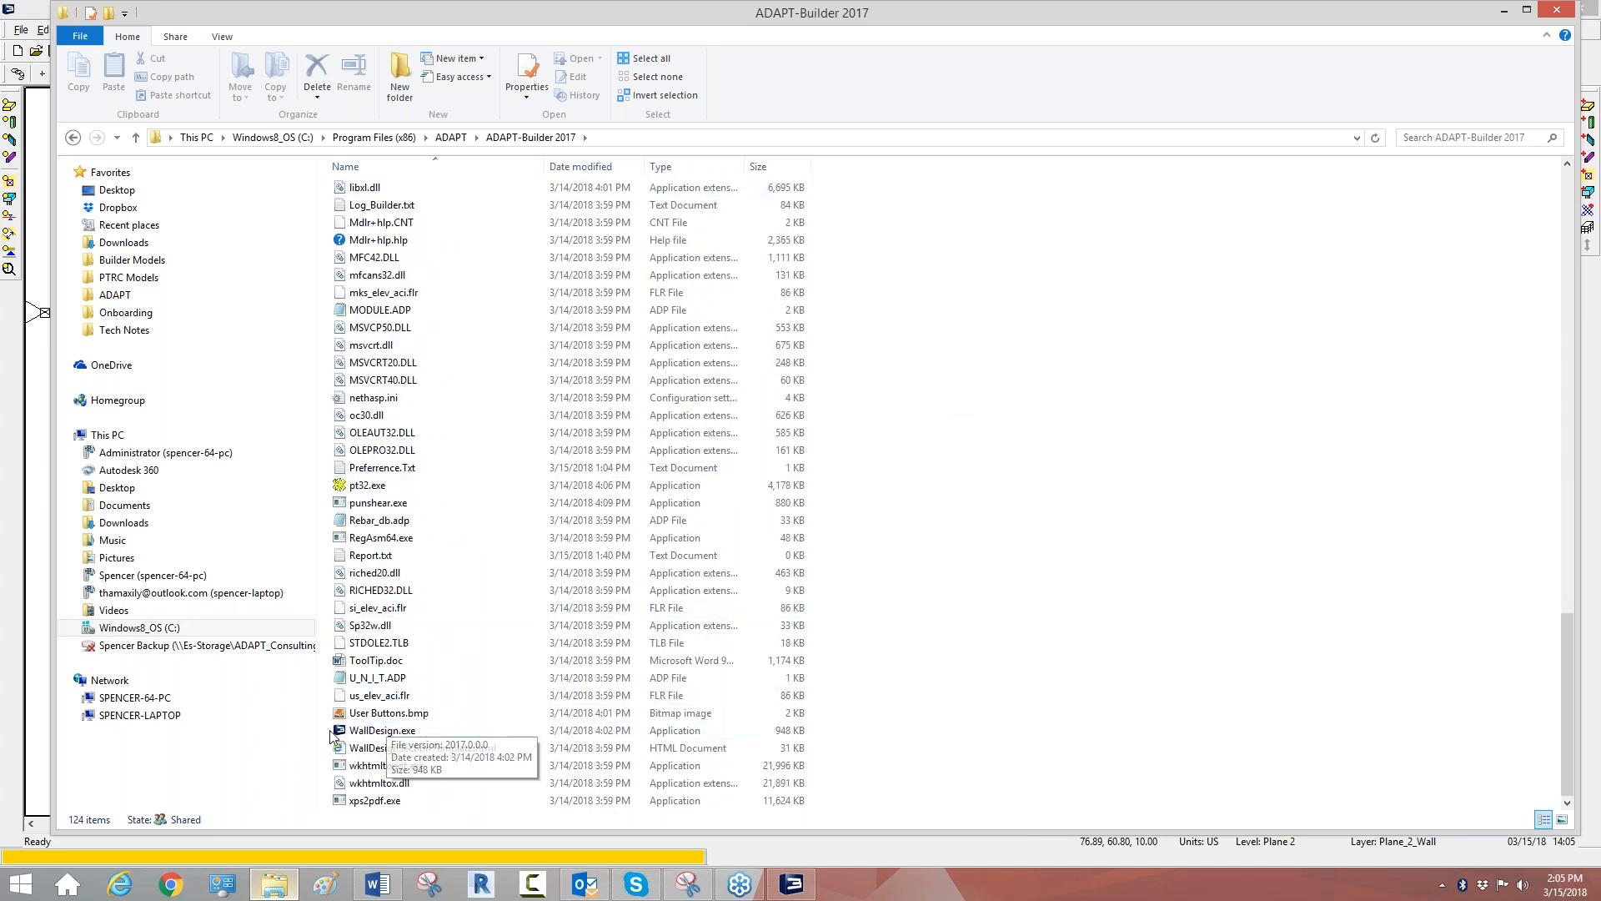
{"action": "left_click", "coordinate": [367, 731]}
{"action": "left_click", "coordinate": [368, 731]}
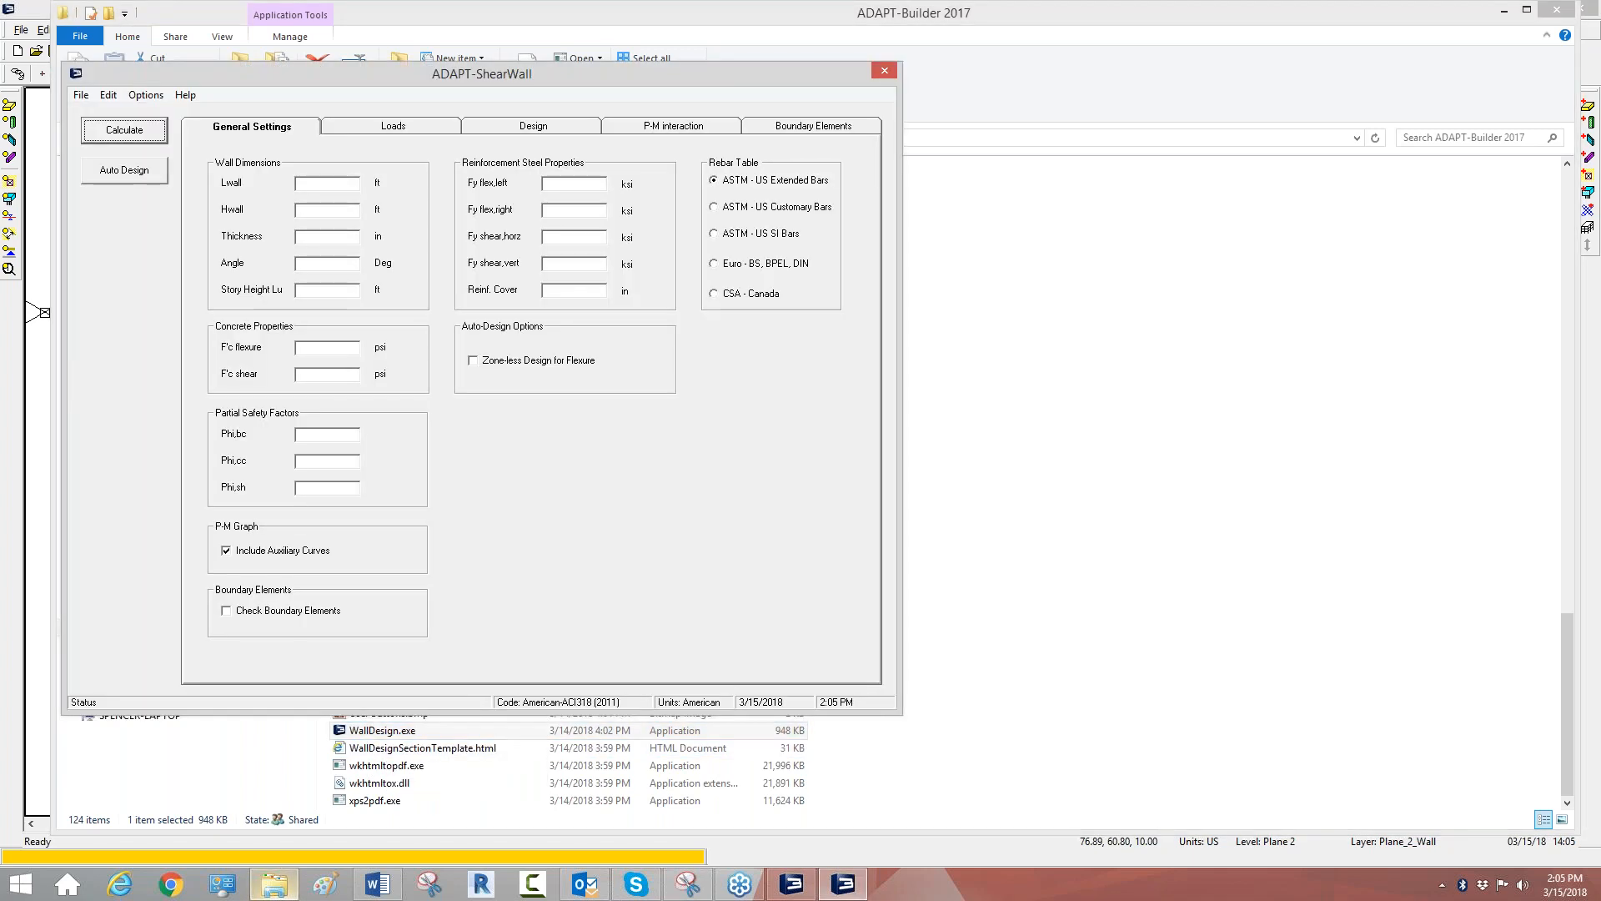
Look through the load and design inputs of the ADAPT-ShearWall program, and exit it with confirmation.
{"action": "left_click_drag", "start_coordinate": [340, 82], "coordinate": [552, 103]}
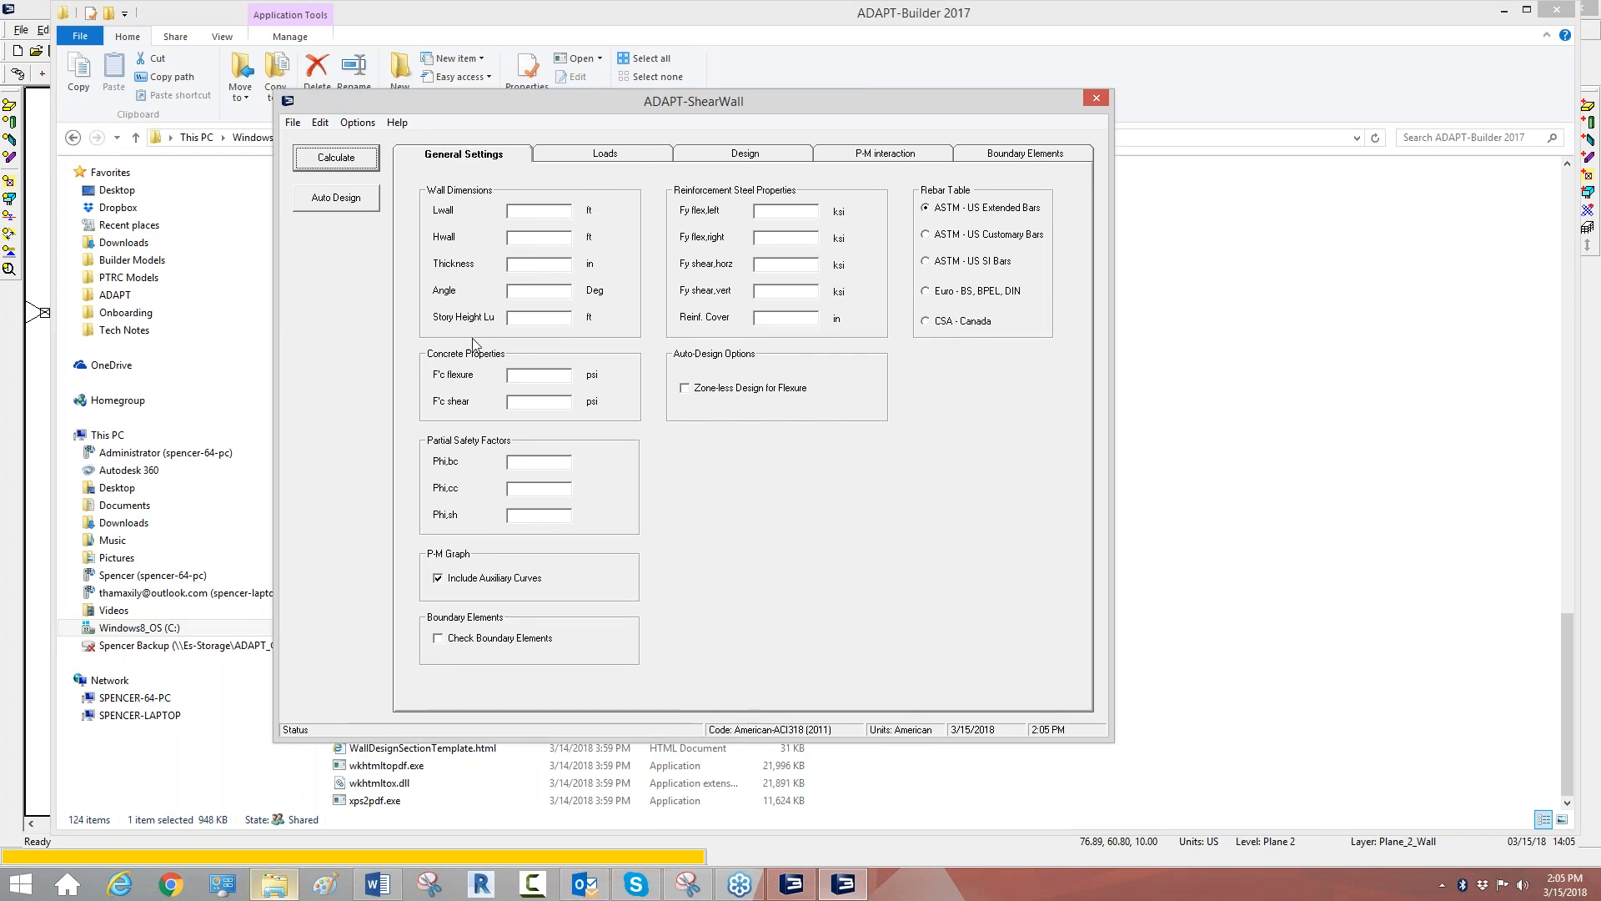
{"action": "left_click", "coordinate": [602, 159]}
{"action": "left_click", "coordinate": [717, 158]}
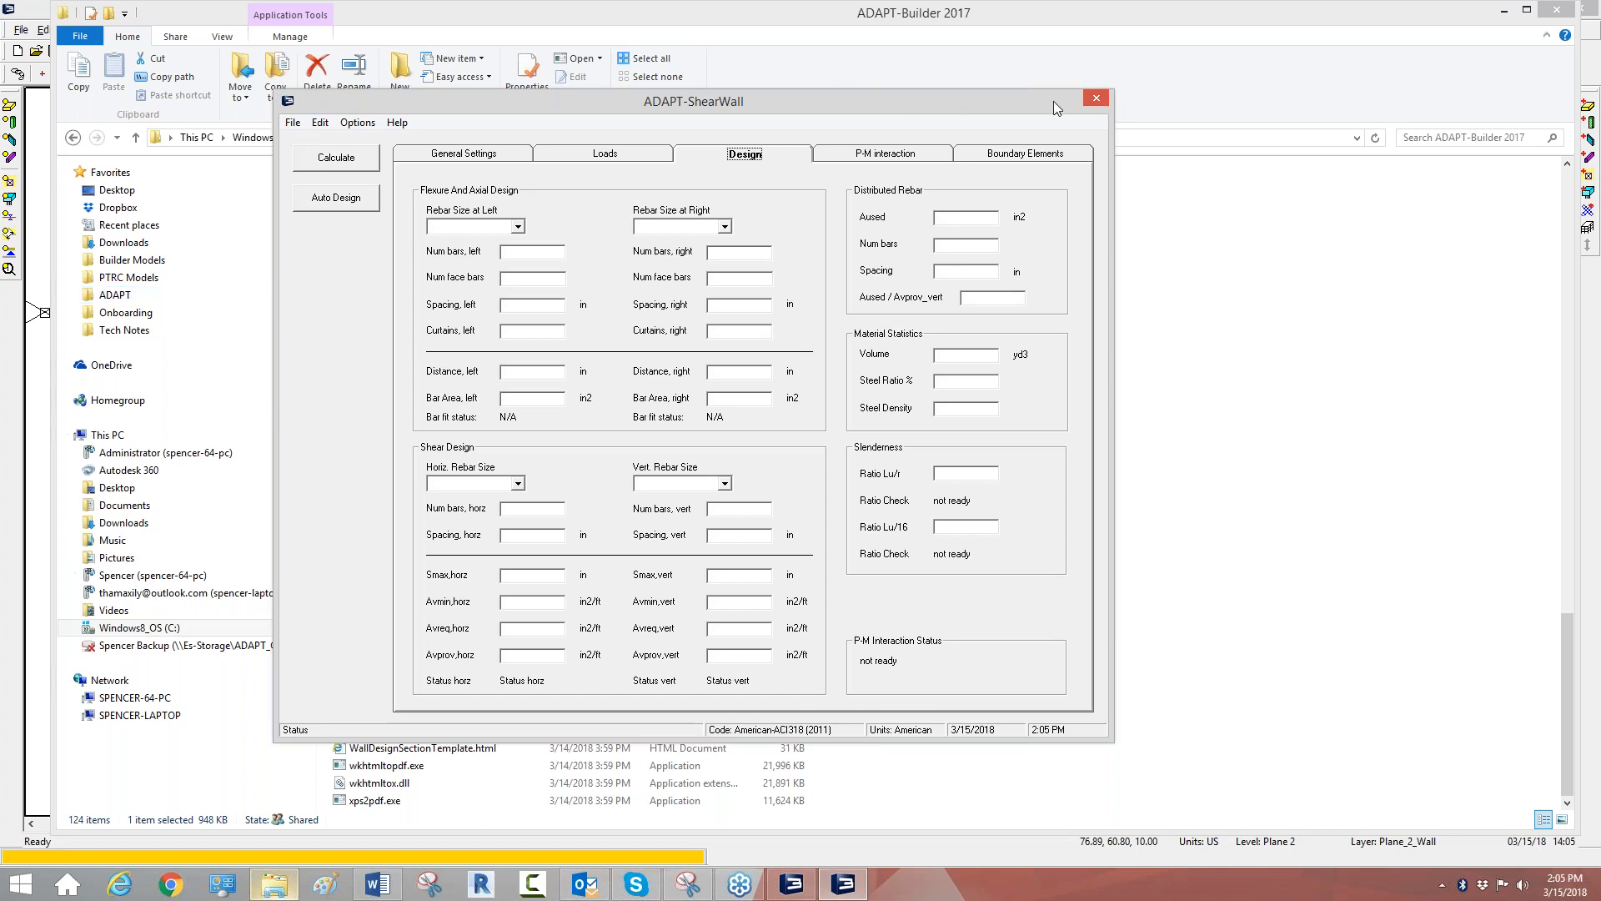
{"action": "left_click", "coordinate": [1096, 100]}
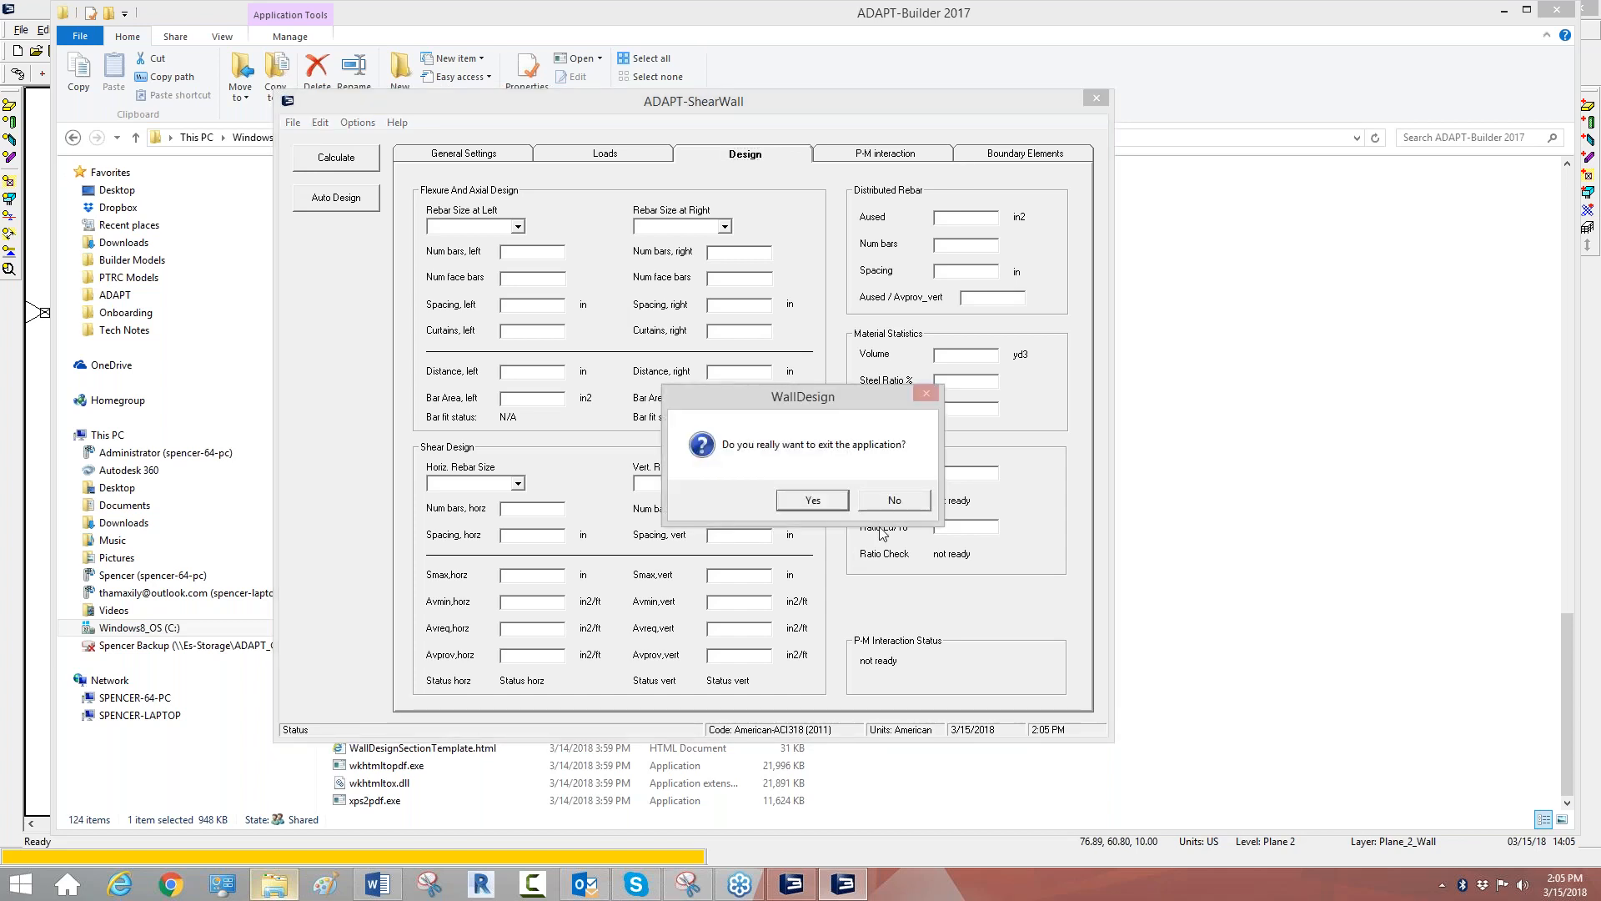
{"action": "left_click", "coordinate": [813, 499]}
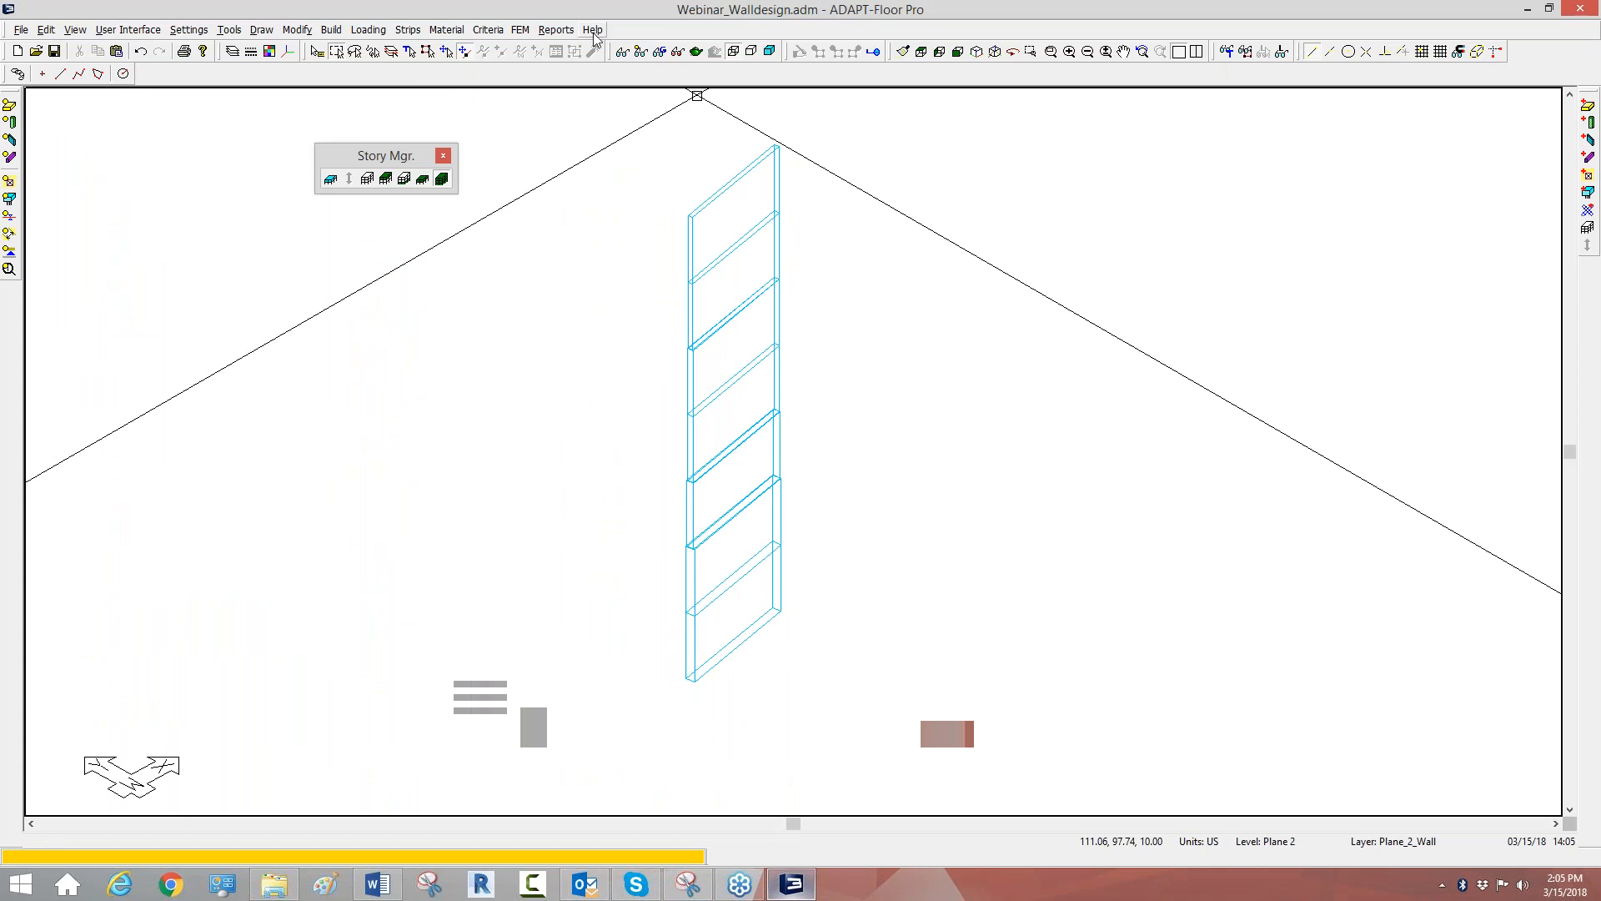
Open the Manuals folder from ADAPT-Floor Pro's help and open the ADAPT Wall Designer Operation and Theory 2017 User Manual.
{"action": "left_click", "coordinate": [592, 30]}
{"action": "left_click", "coordinate": [621, 48]}
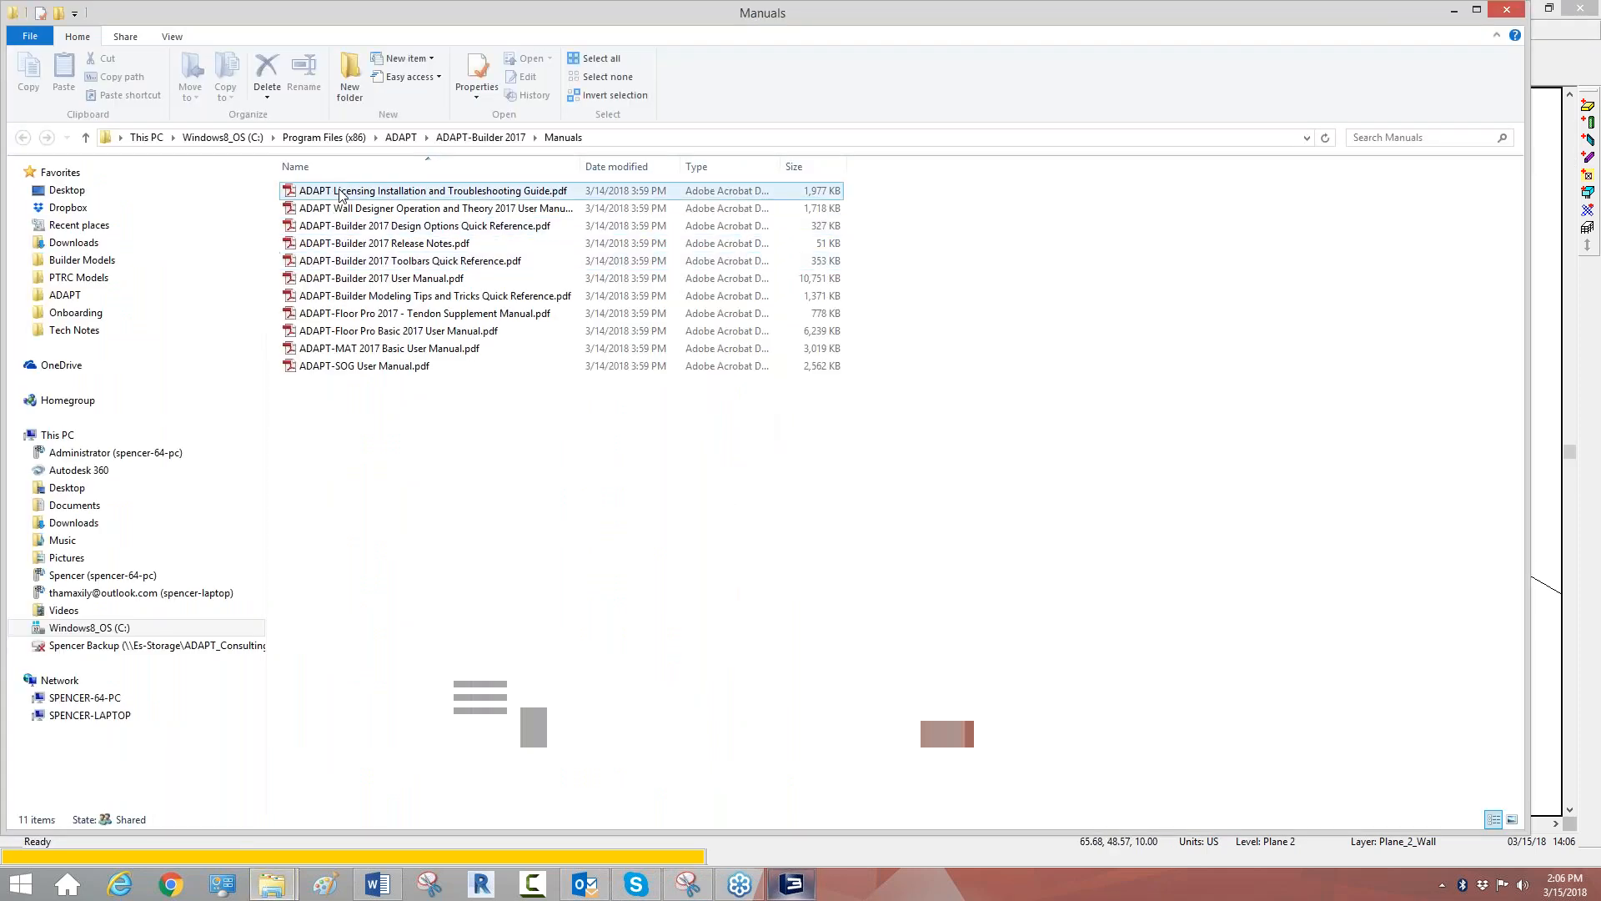
{"action": "double_click", "coordinate": [338, 208]}
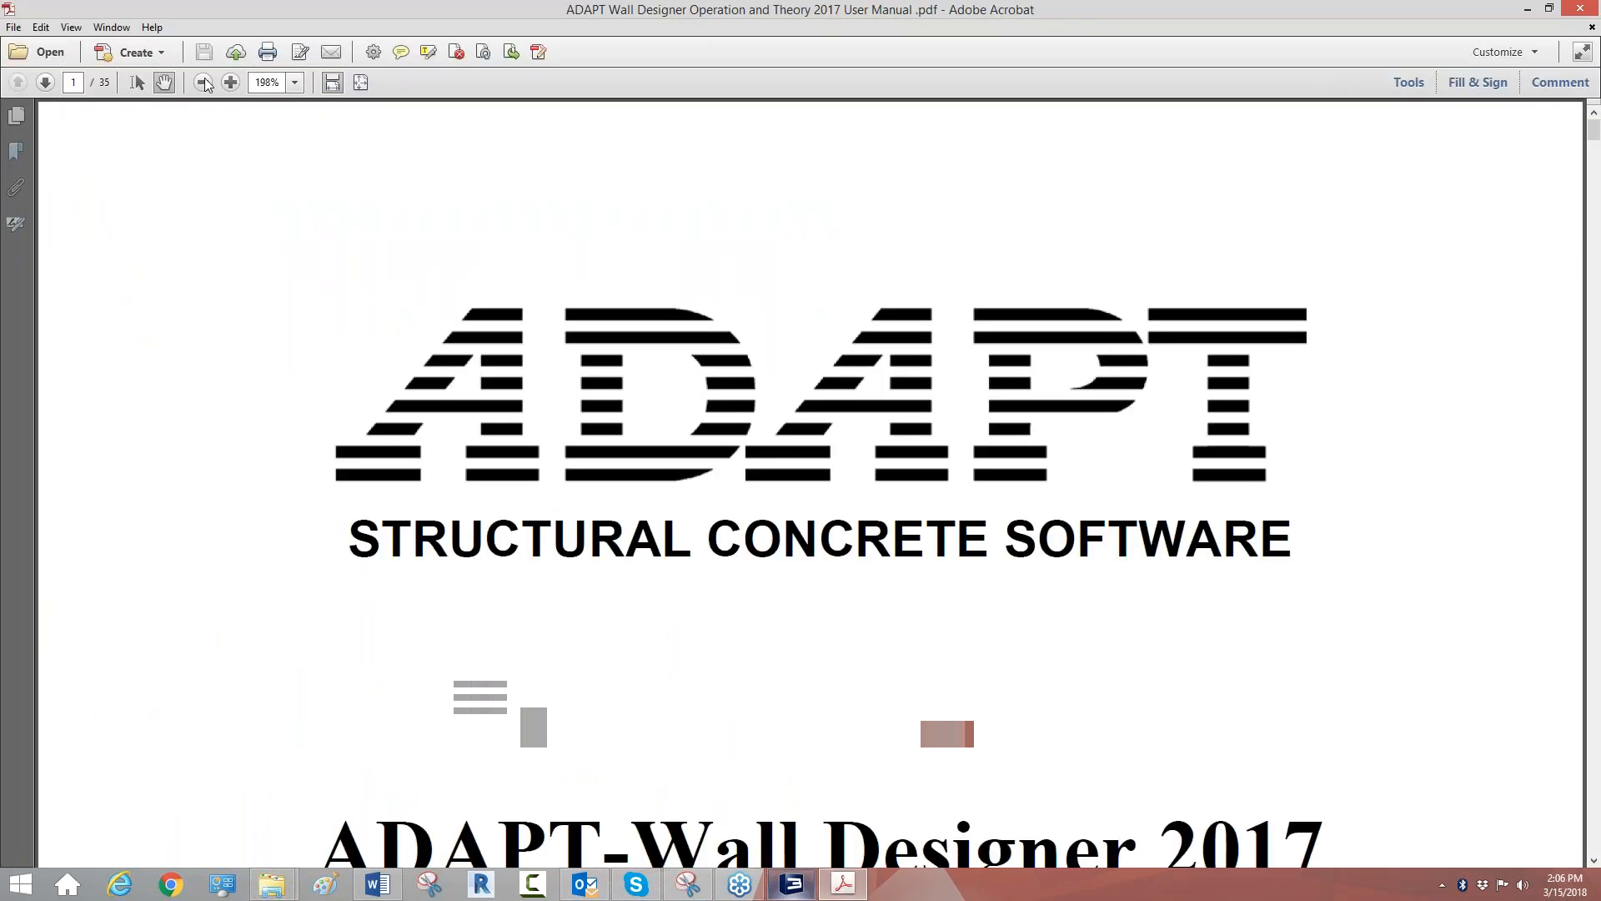
Examine the Wall Designer manual's operability, general settings, loads and rebar distribution sections and its overview at 66.7% zoom, and close it.
{"action": "left_click", "coordinate": [206, 86]}
{"action": "left_click", "coordinate": [207, 85]}
{"action": "left_click", "coordinate": [207, 85]}
{"action": "left_click", "coordinate": [207, 85]}
{"action": "left_click", "coordinate": [207, 85]}
{"action": "scroll", "coordinate": [859, 373], "scroll_direction": "down", "scroll_amount": 10}
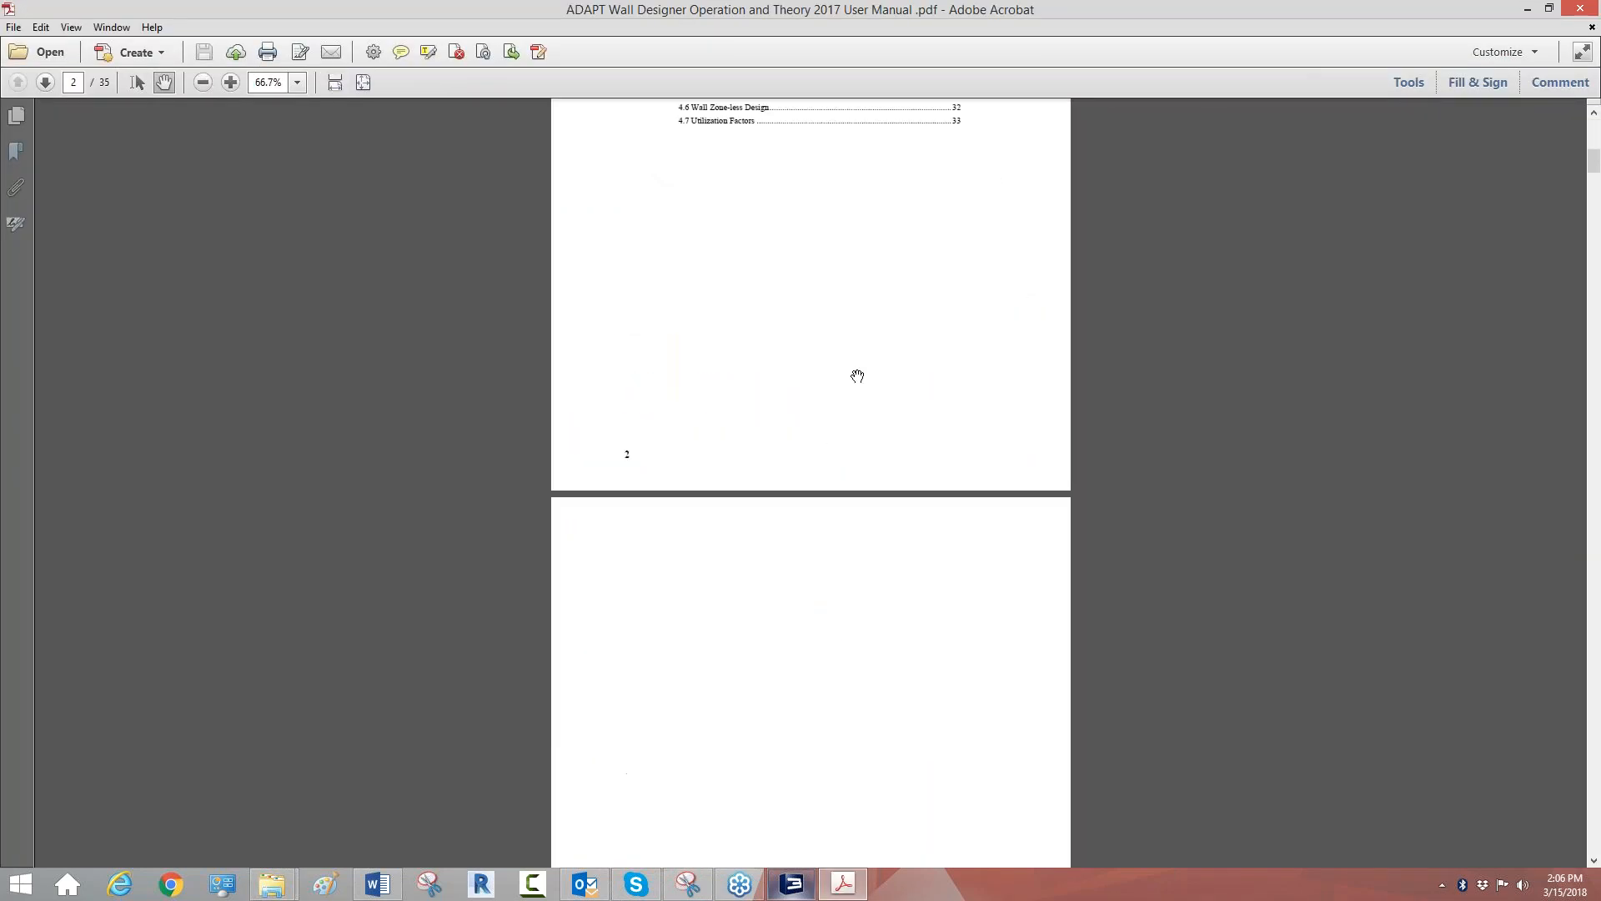
{"action": "scroll", "coordinate": [861, 368], "scroll_direction": "down", "scroll_amount": 12}
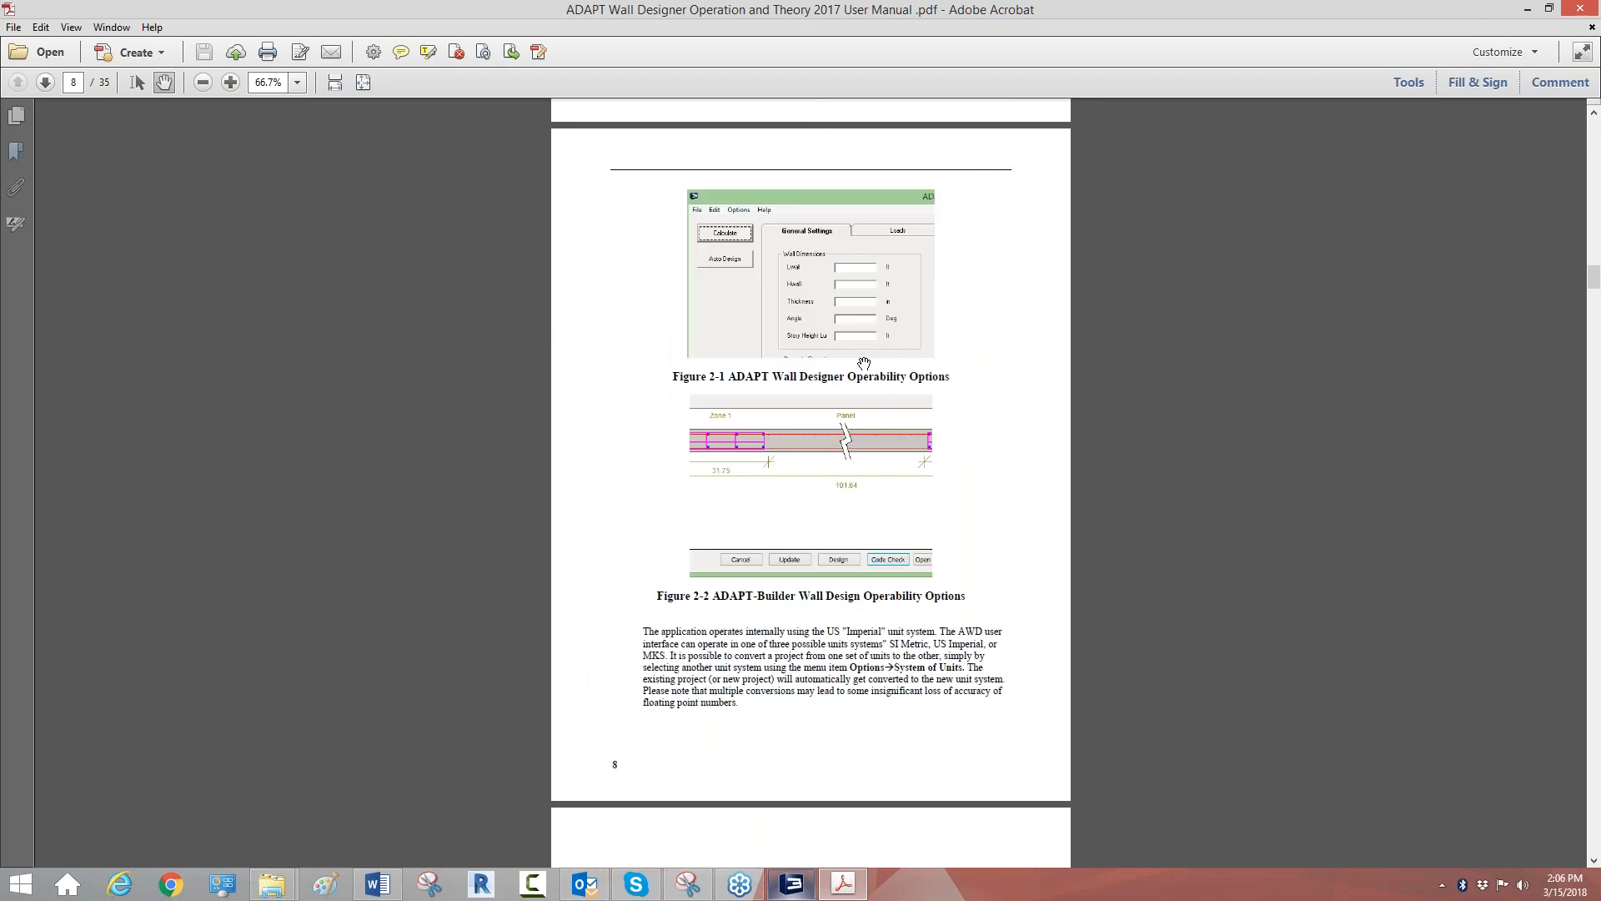
{"action": "scroll", "coordinate": [864, 363], "scroll_direction": "down", "scroll_amount": 9}
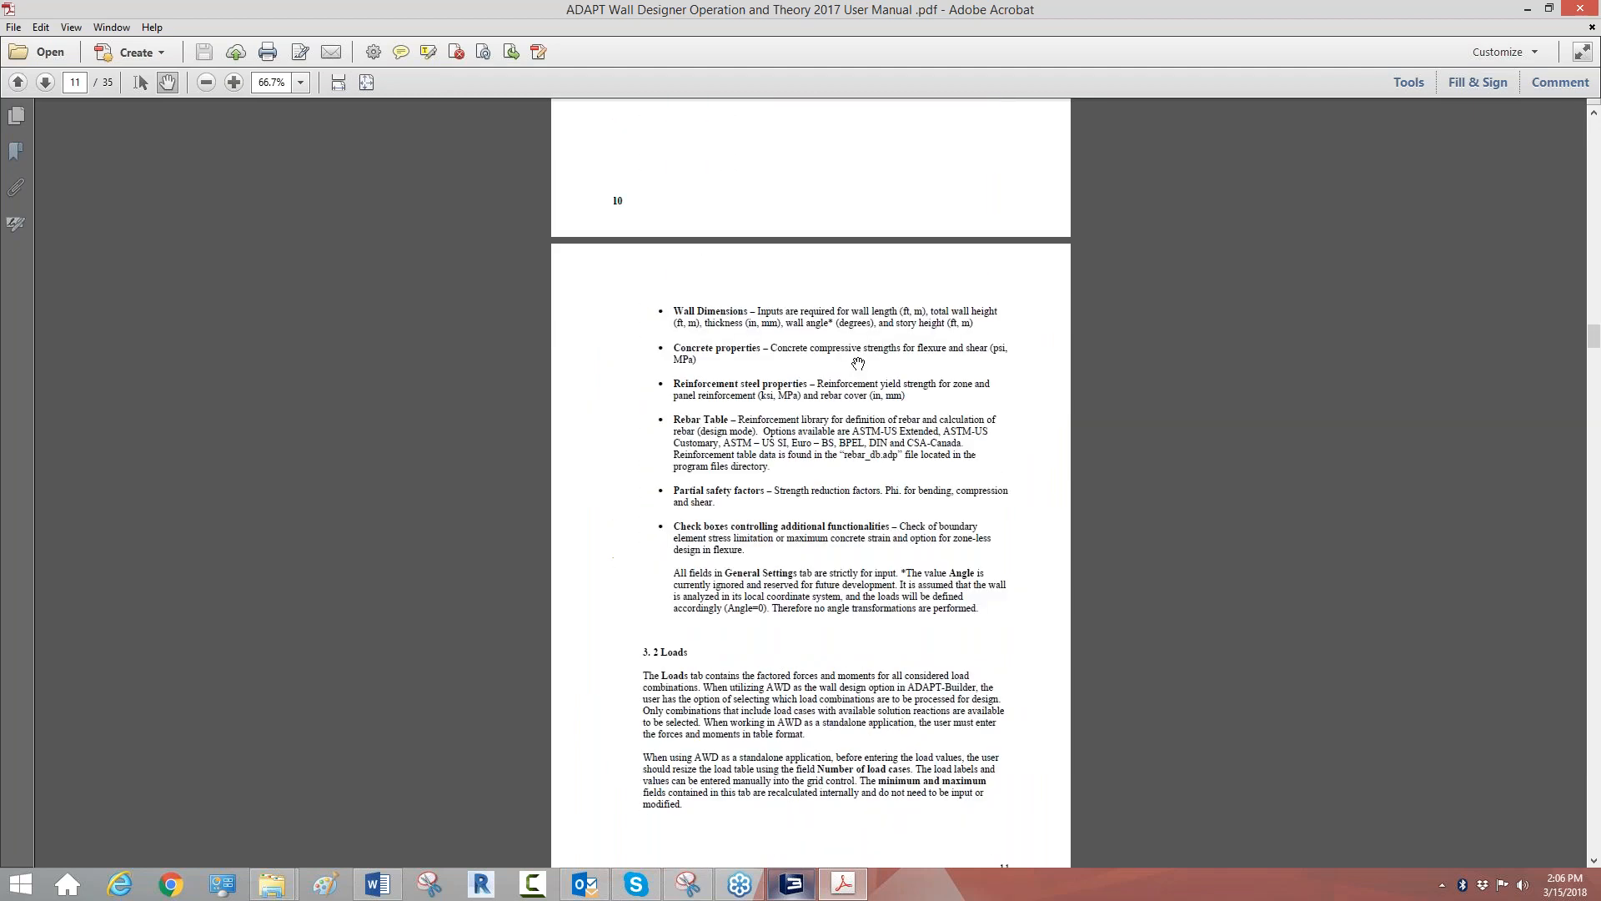
{"action": "scroll", "coordinate": [859, 362], "scroll_direction": "down", "scroll_amount": 3}
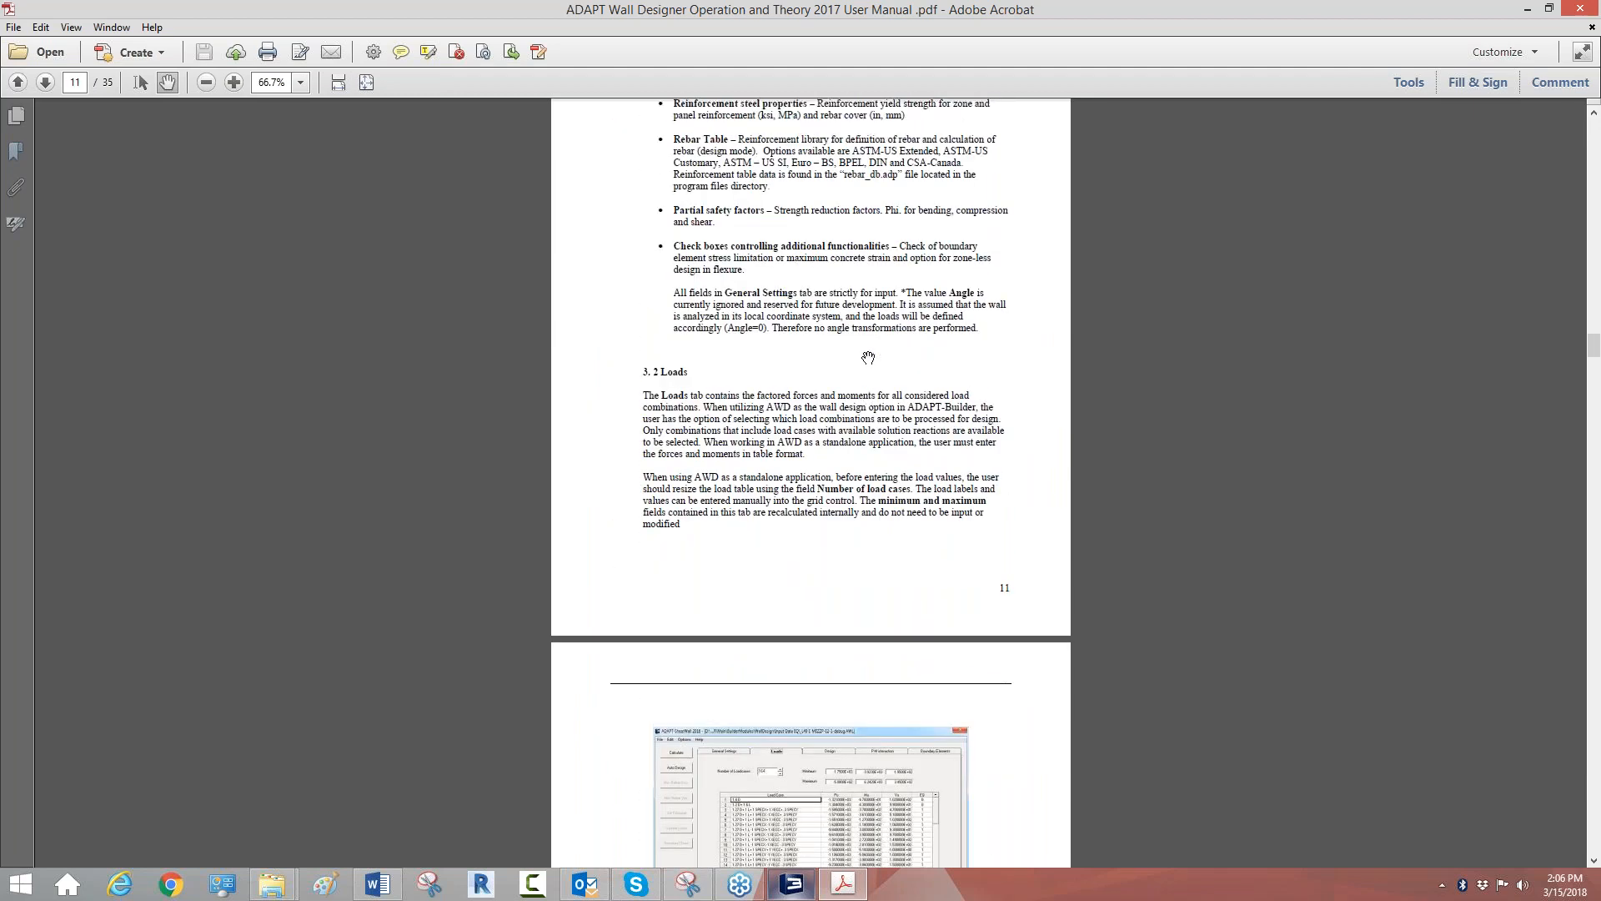
{"action": "scroll", "coordinate": [868, 358], "scroll_direction": "up", "scroll_amount": 2}
{"action": "scroll", "coordinate": [869, 357], "scroll_direction": "down", "scroll_amount": 6}
{"action": "scroll", "coordinate": [870, 356], "scroll_direction": "down", "scroll_amount": 8}
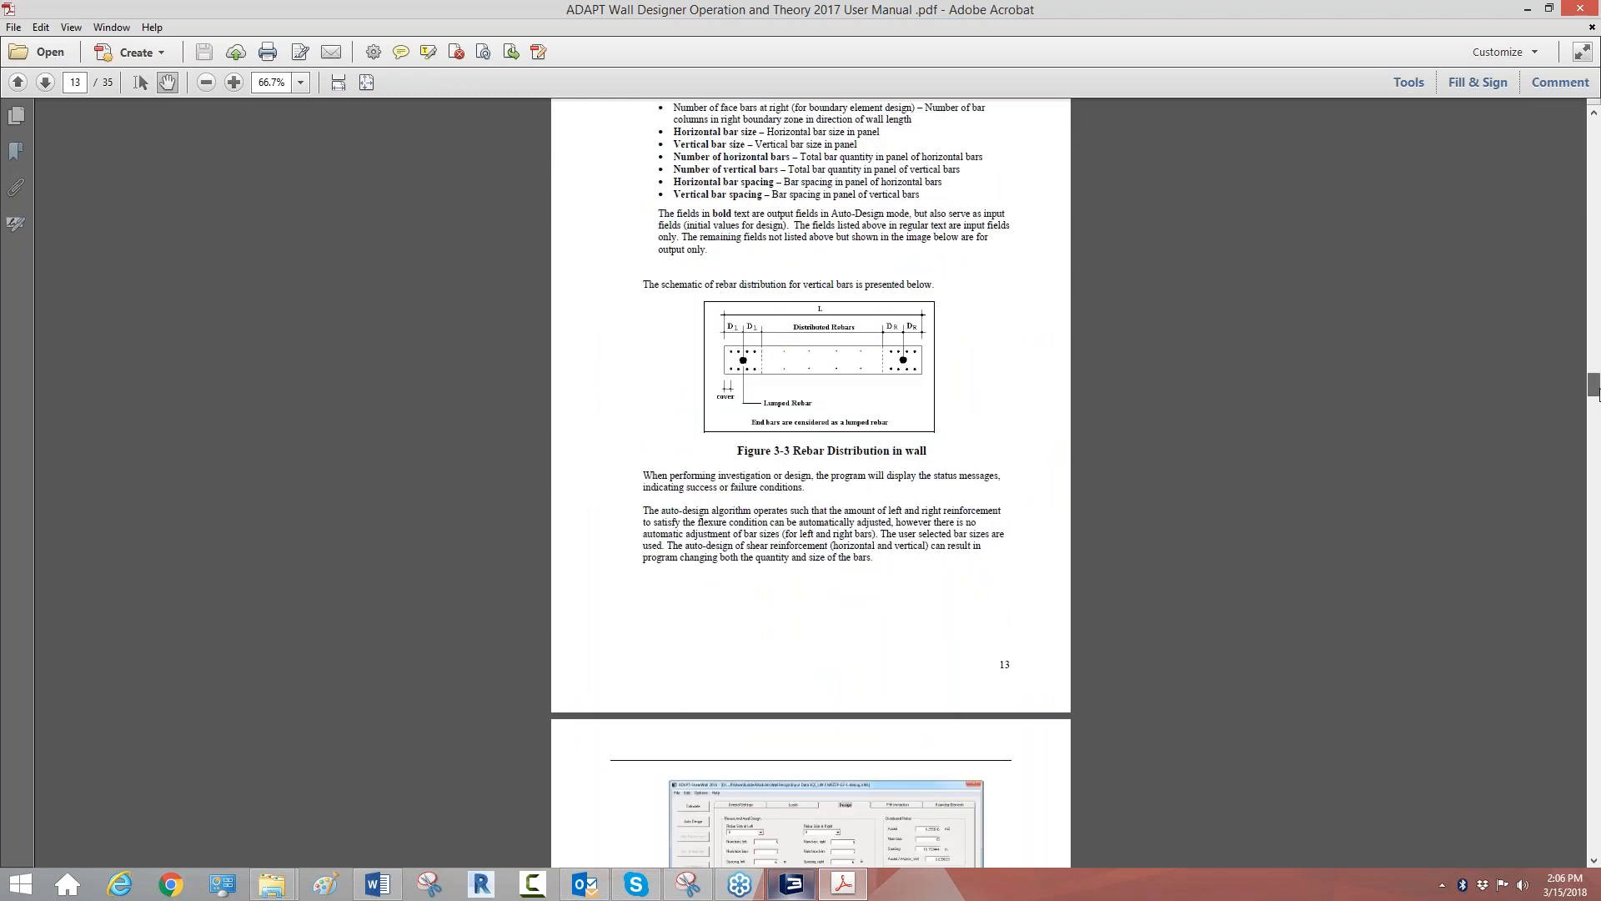
{"action": "left_click_drag", "start_coordinate": [1596, 394], "coordinate": [1585, 12]}
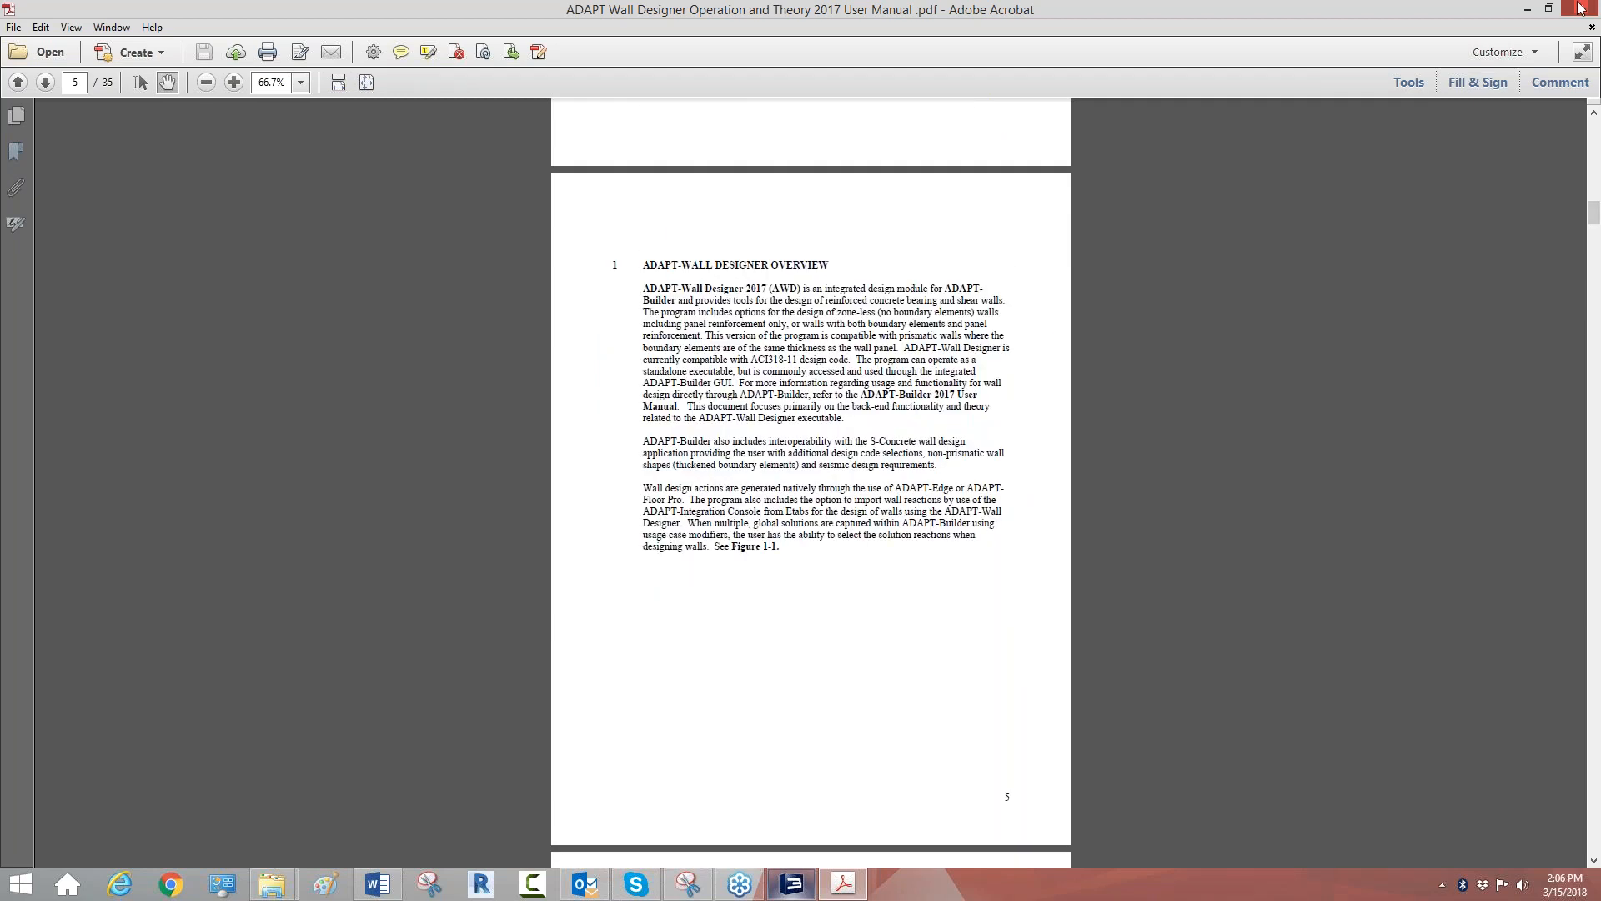
{"action": "left_click", "coordinate": [1580, 9]}
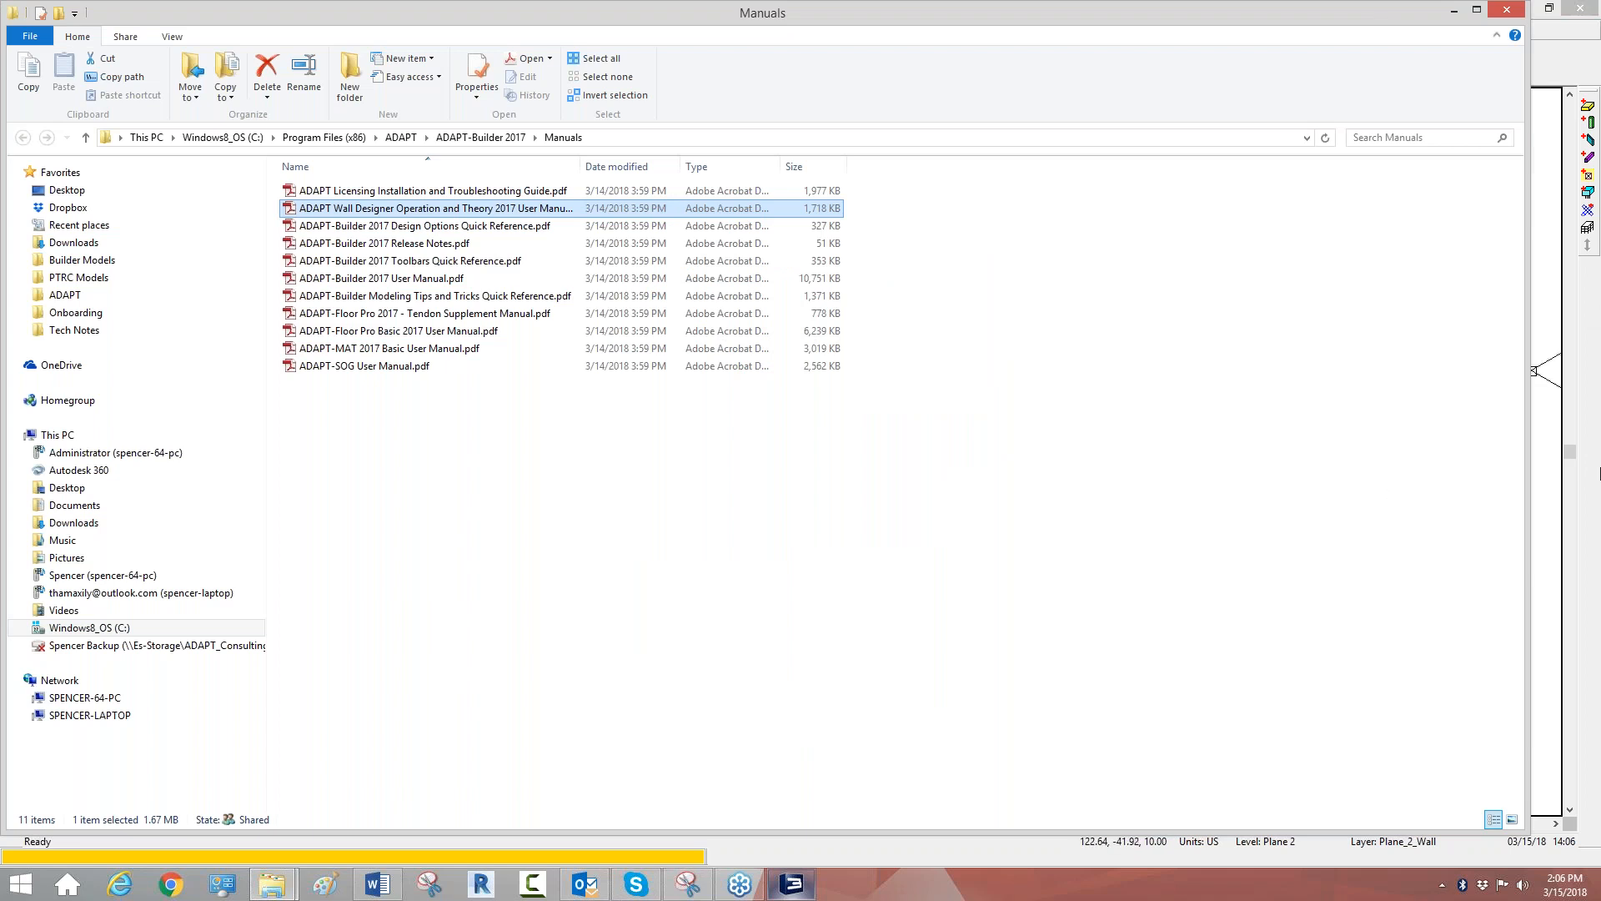
{"action": "left_click", "coordinate": [1571, 438]}
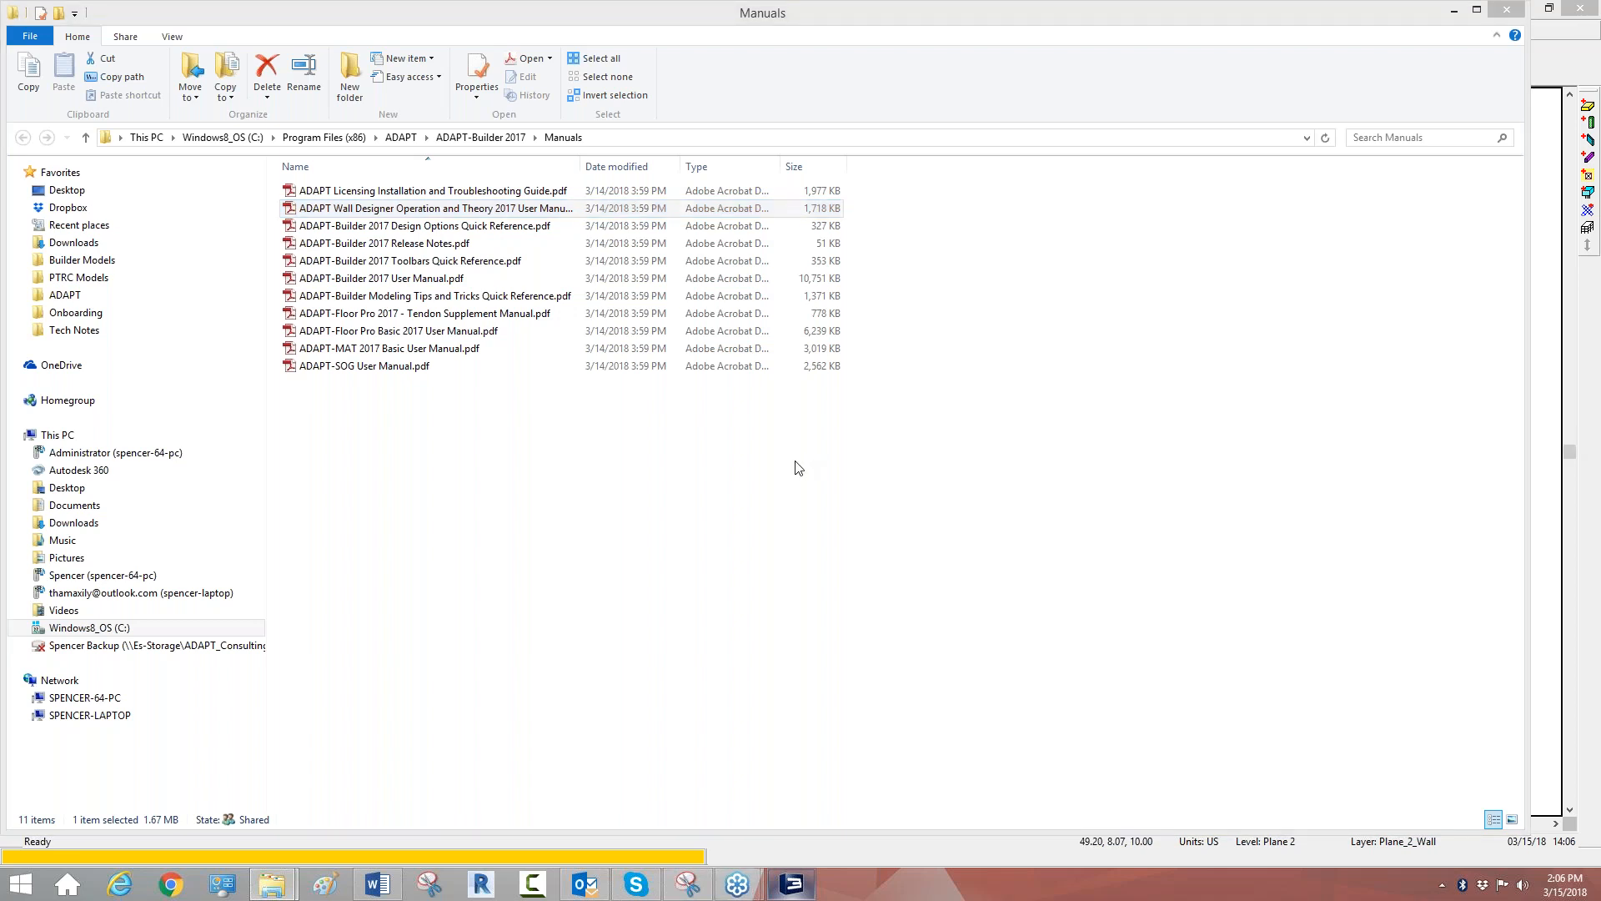
{"action": "left_click", "coordinate": [830, 477]}
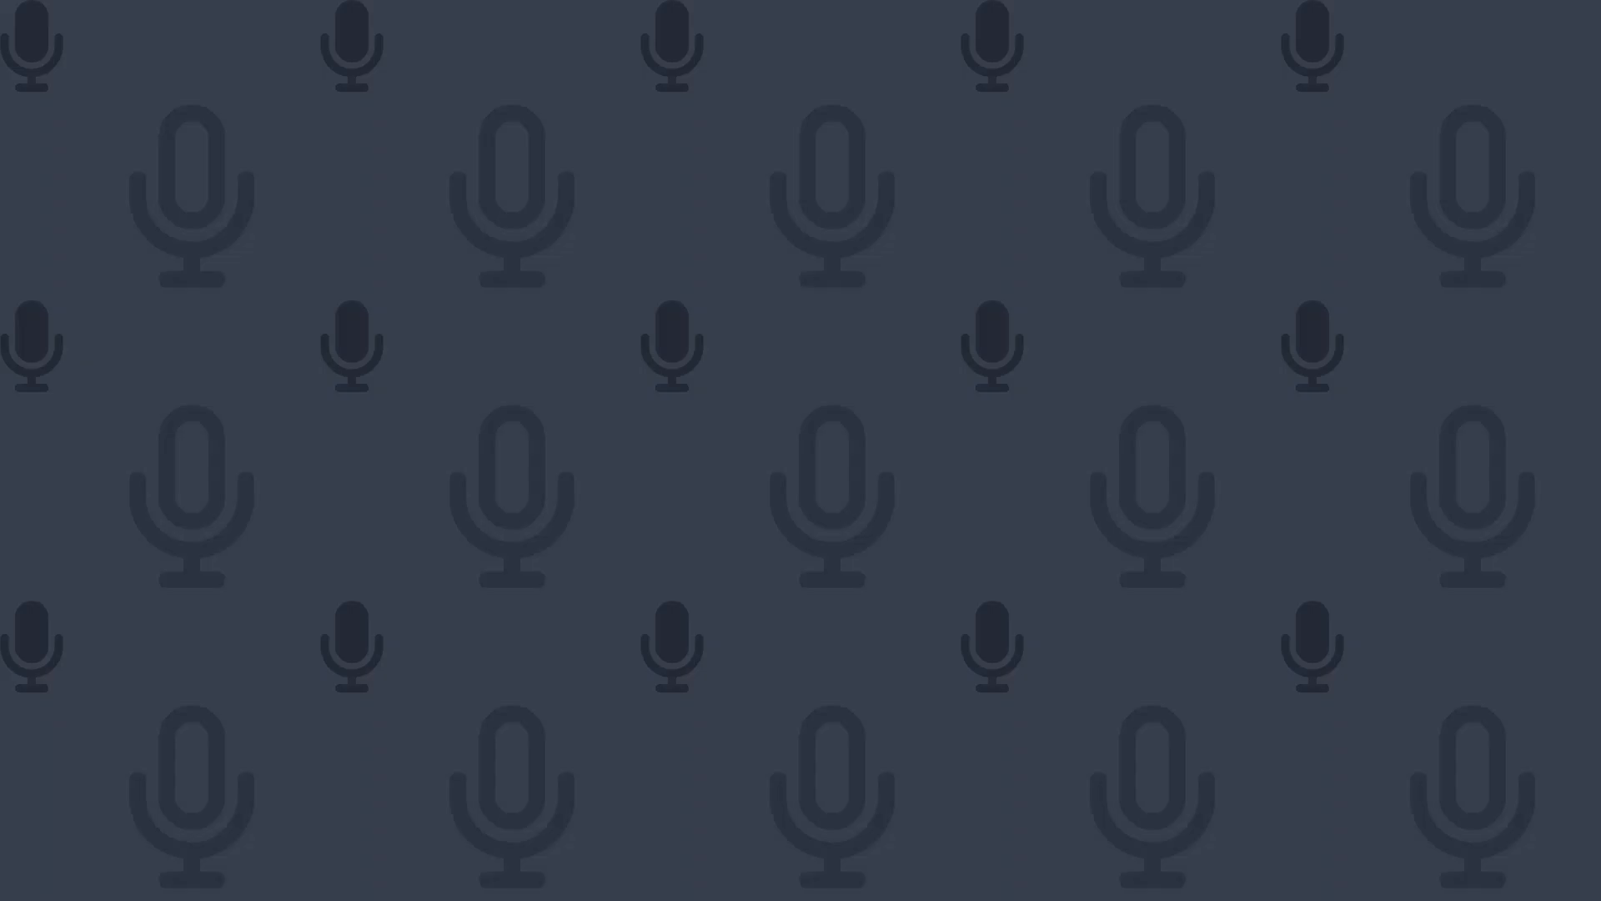